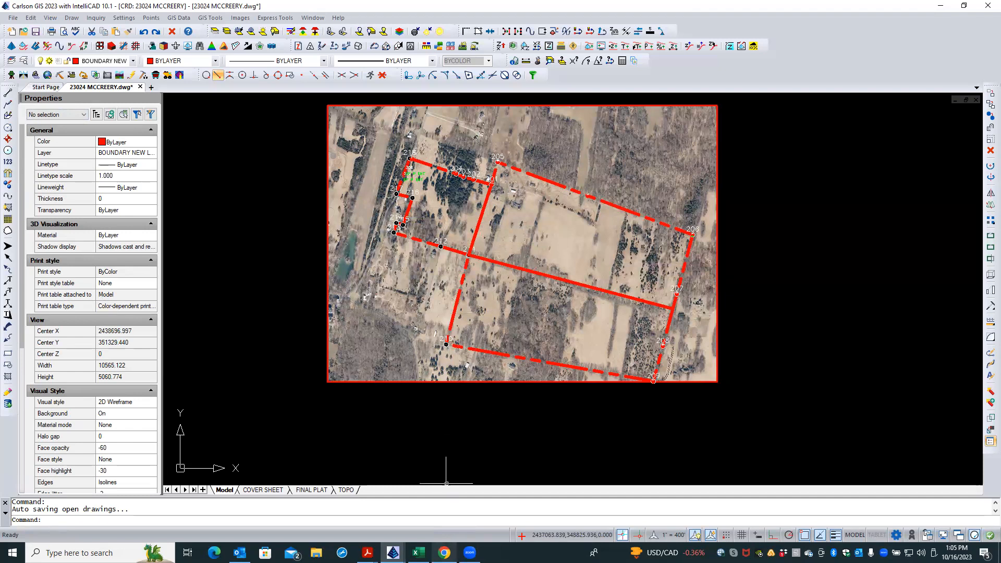
Switch to Adobe Acrobat to compare the two marked-up Viewer Map lot sketches, and return to the Carlson GIS drawing.
mouse_move(444, 552)
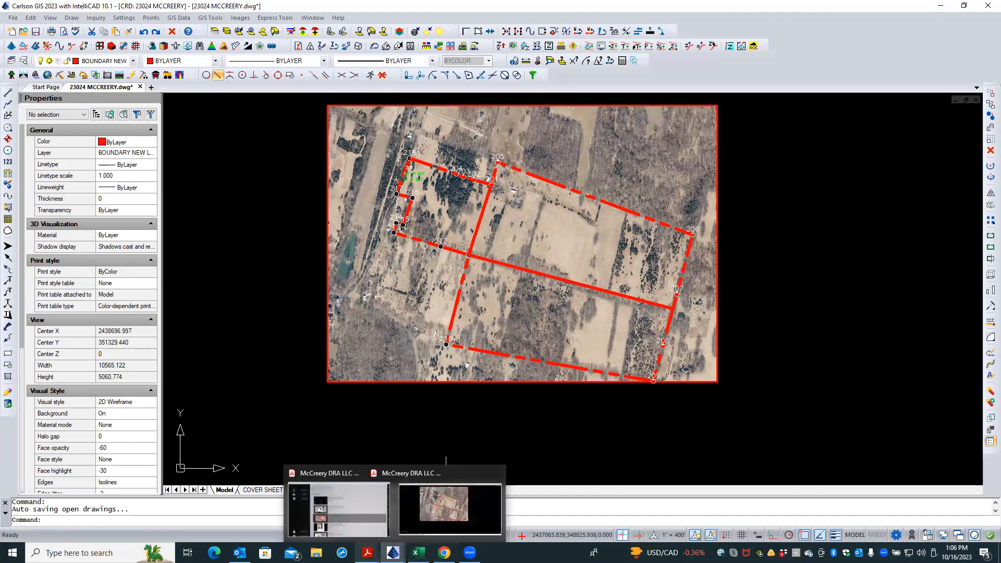
left_click(368, 553)
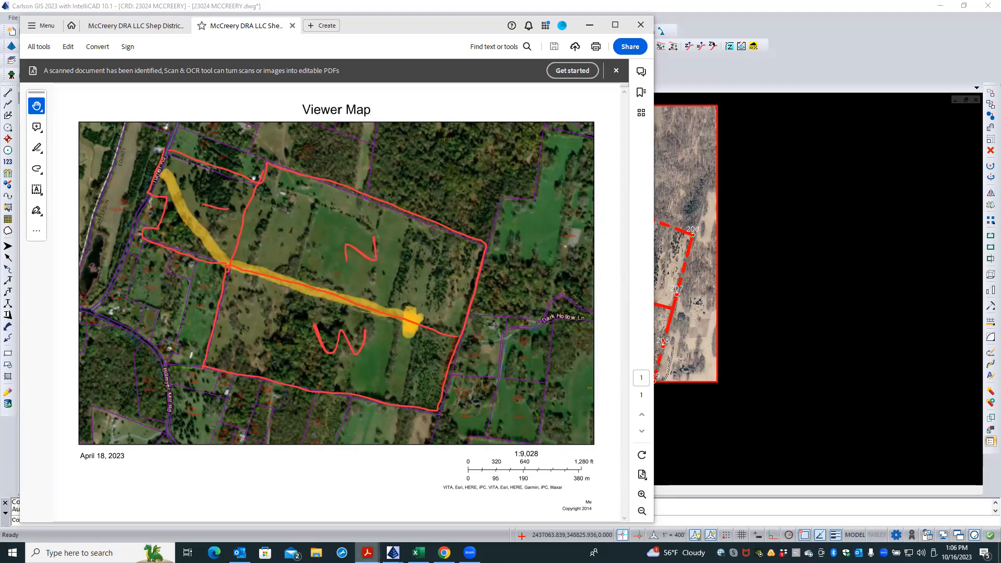
mouse_move(368, 553)
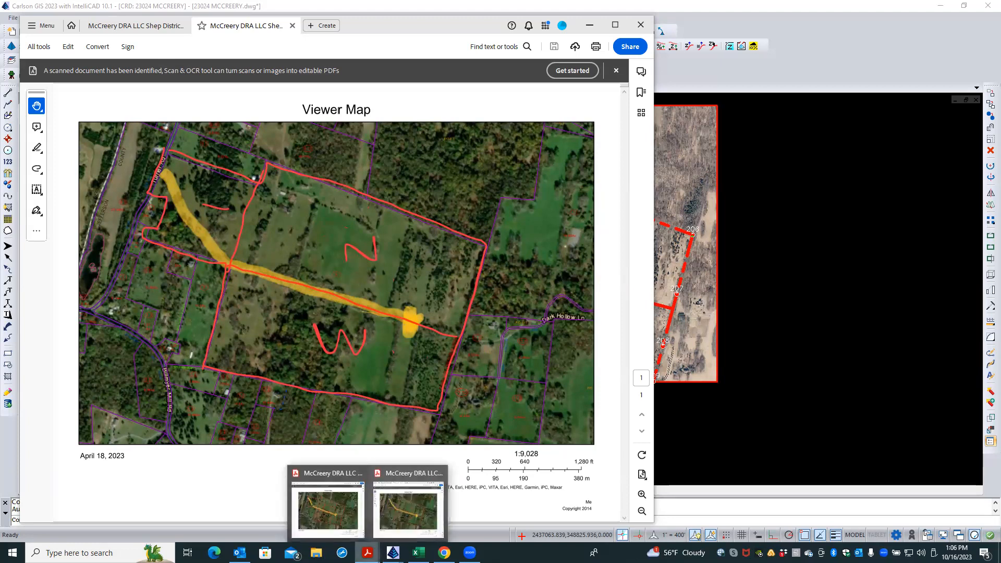
left_click(422, 512)
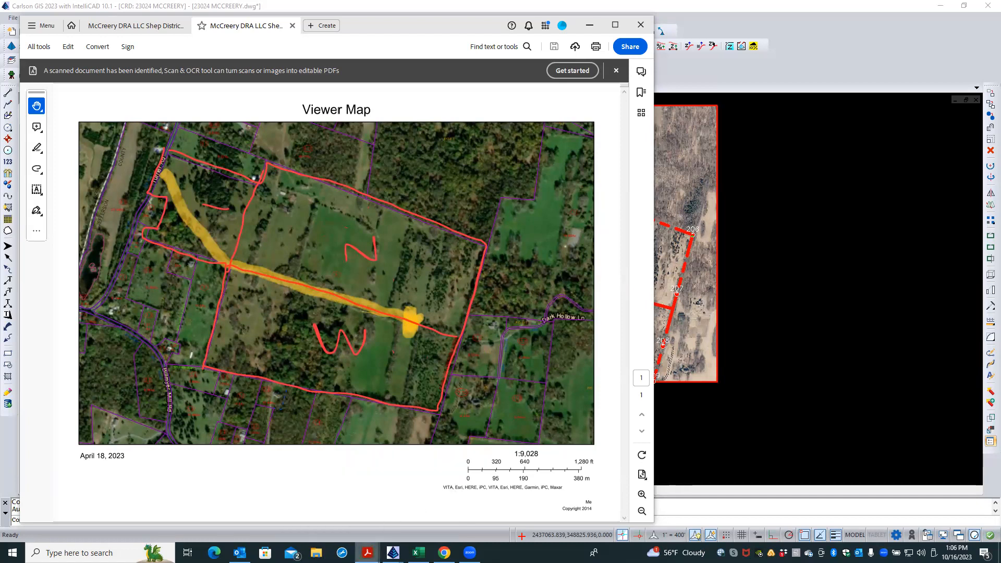
mouse_move(367, 552)
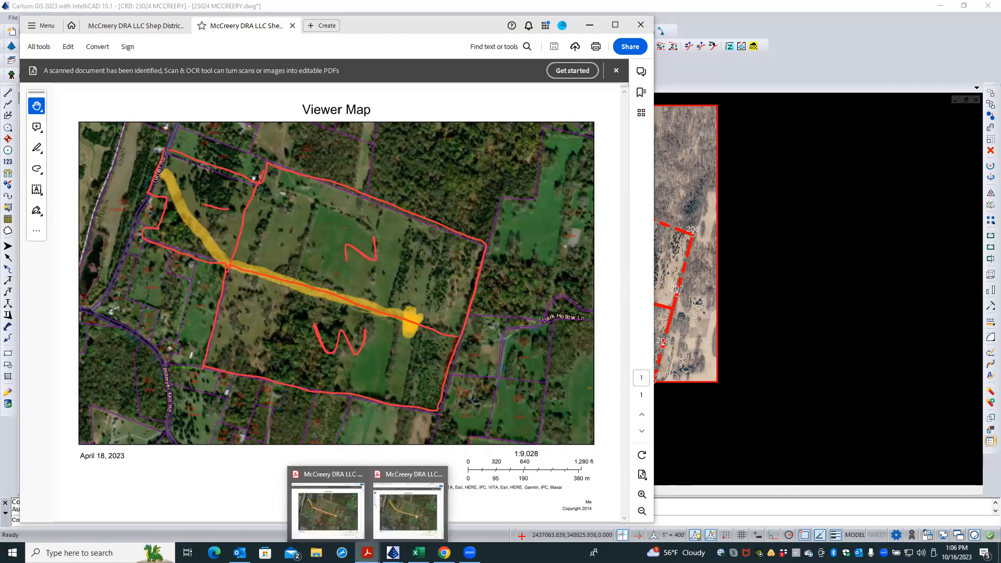
left_click(345, 527)
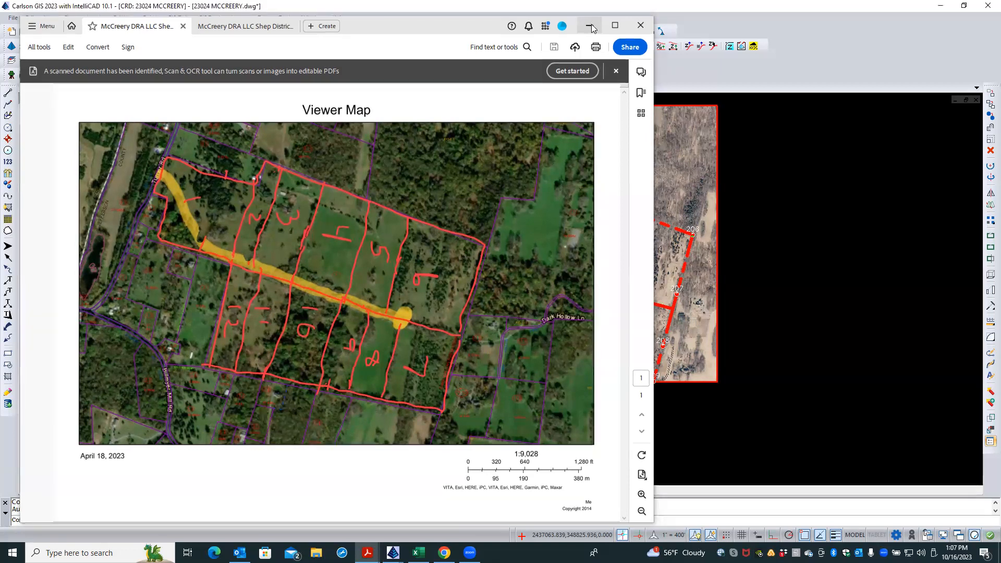
left_click(590, 25)
Open the TOPO layout and examine its aerial viewport and title block.
left_click(350, 490)
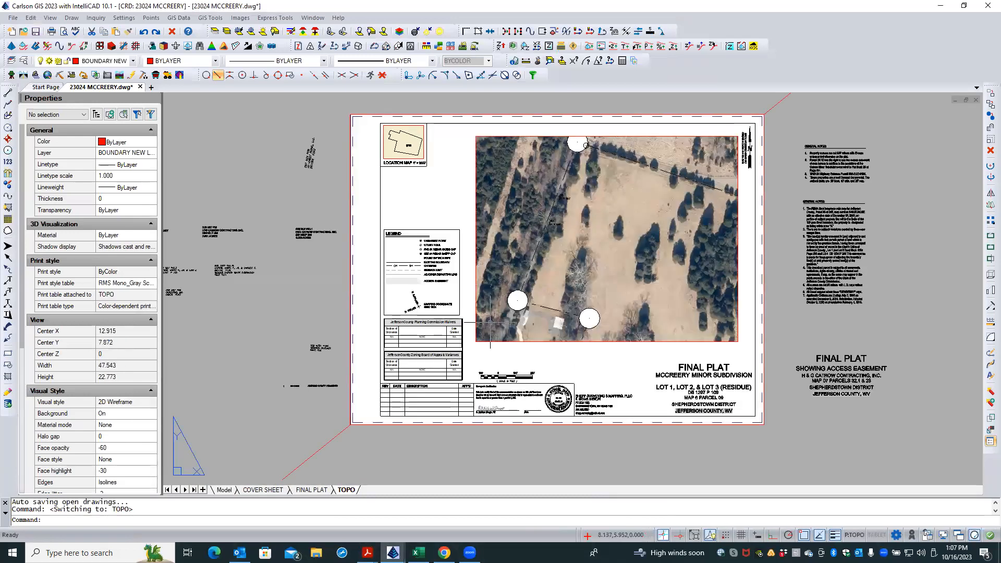
scroll(558, 274, "up", 1)
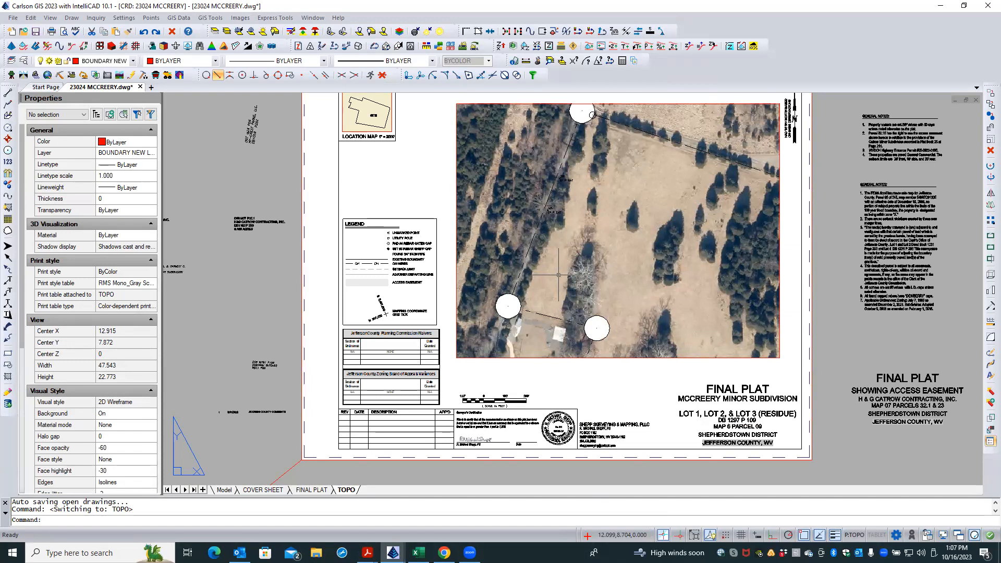
scroll(559, 275, "up", 1)
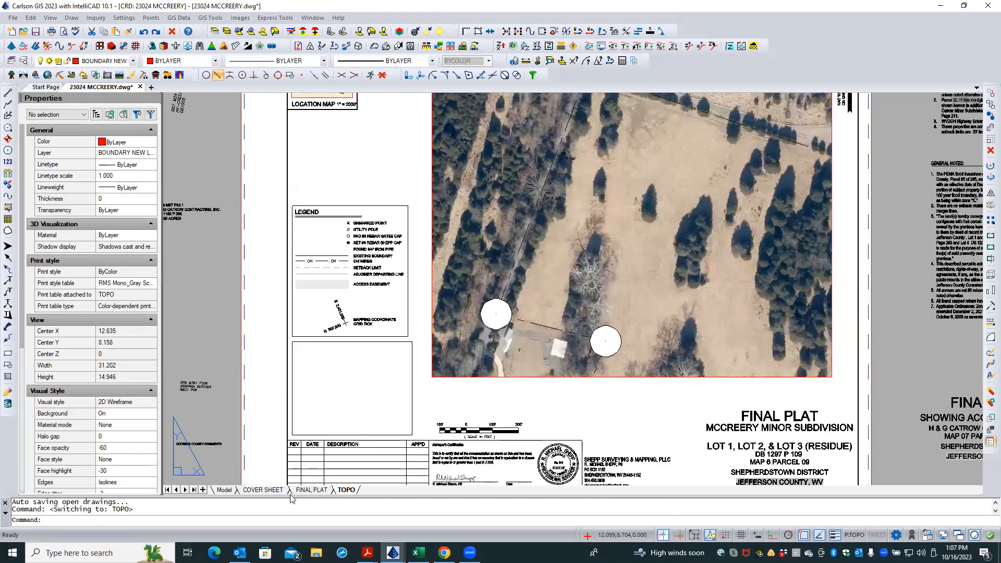
Open the FINAL PLAT layout and examine the parcel boundary, the entrance points along the road and the overall sheet.
left_click(311, 490)
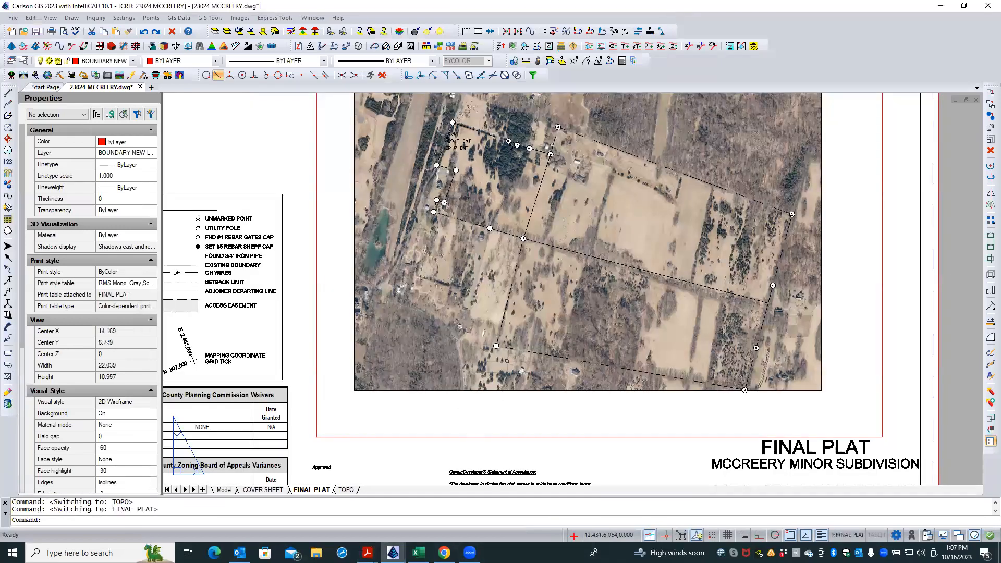
scroll(483, 205, "up", 3)
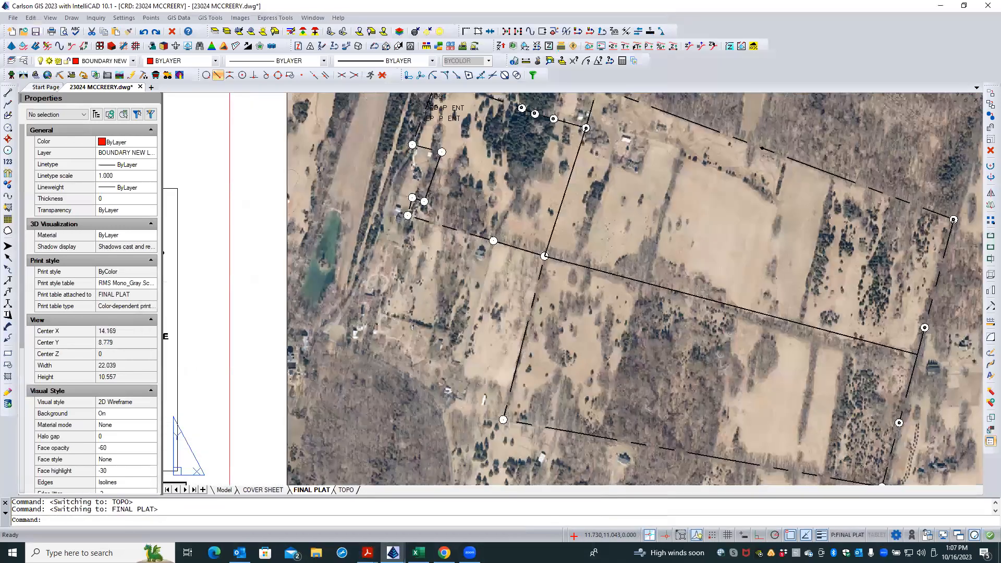
middle_click_drag(469, 238, 466, 341)
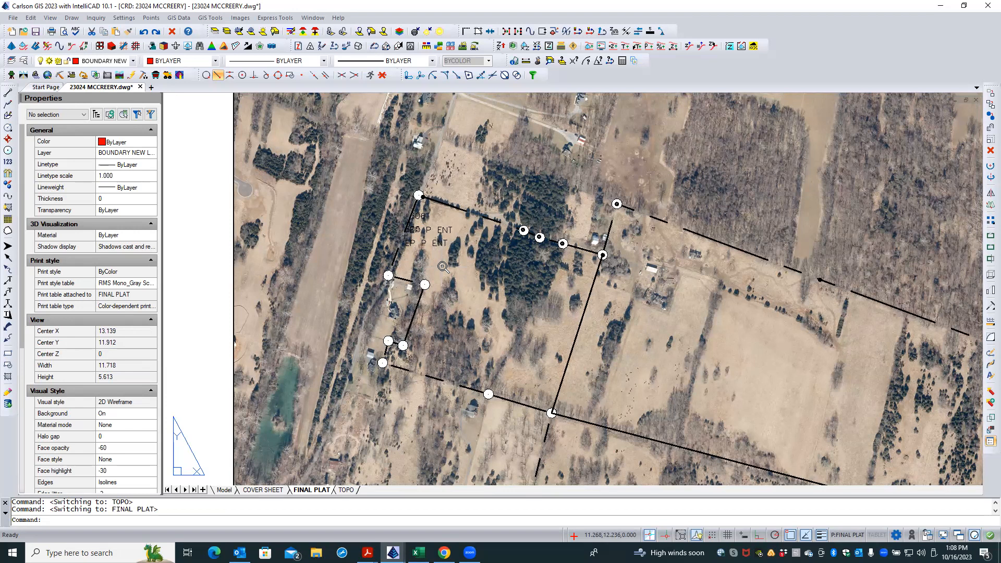
scroll(441, 267, "up", 3)
scroll(442, 268, "up", 3)
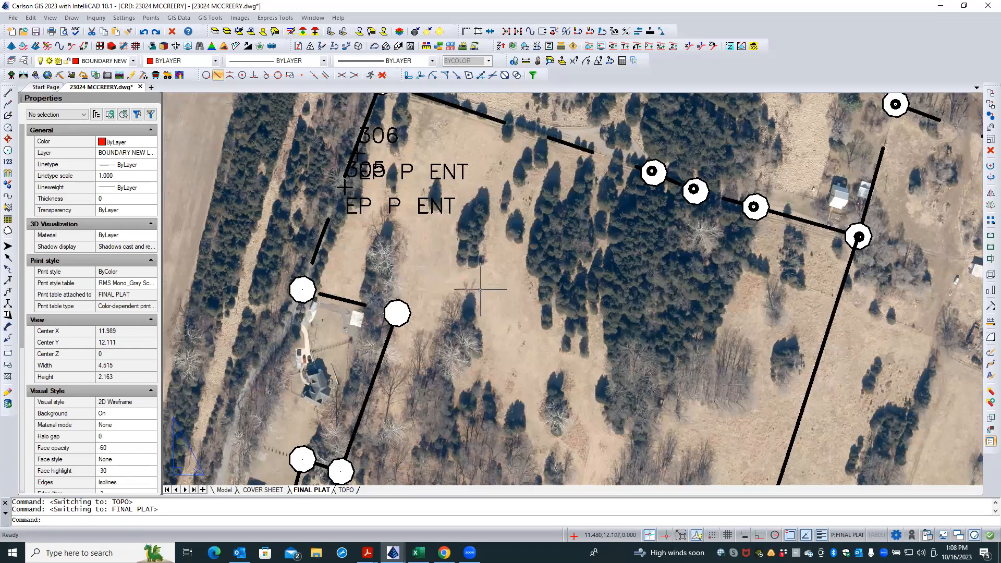
scroll(492, 306, "down", 7)
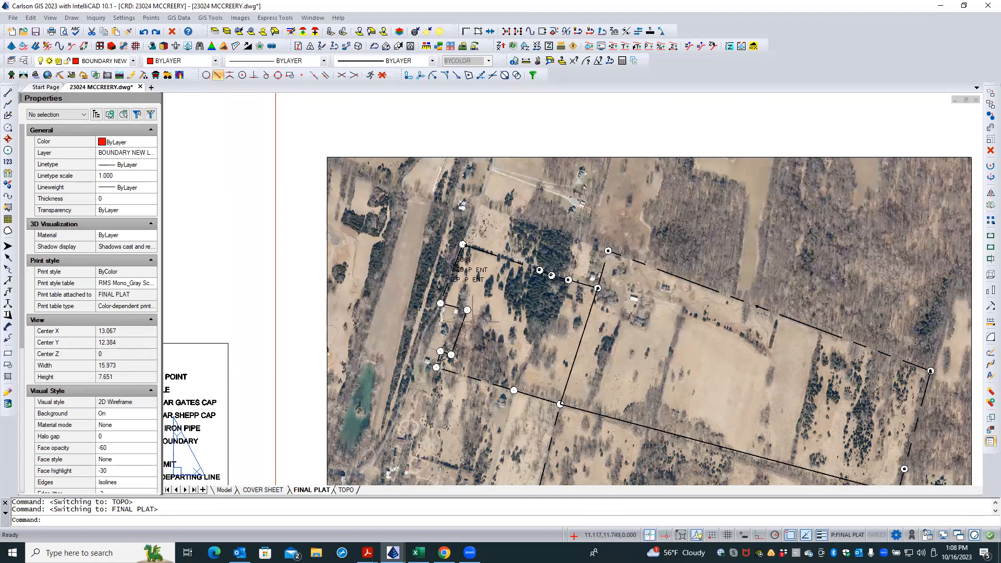
scroll(472, 322, "up", 3)
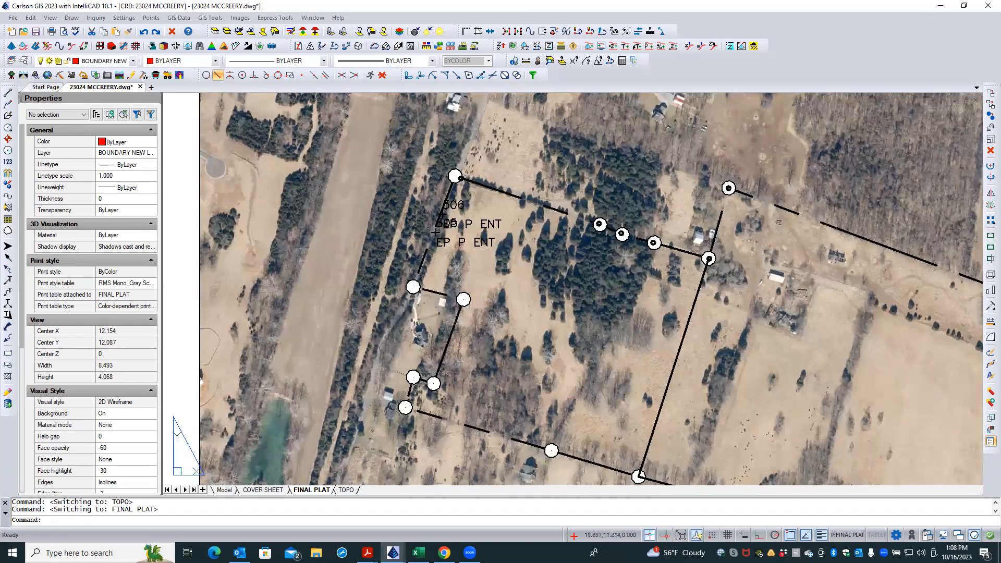
scroll(430, 398, "down", 2)
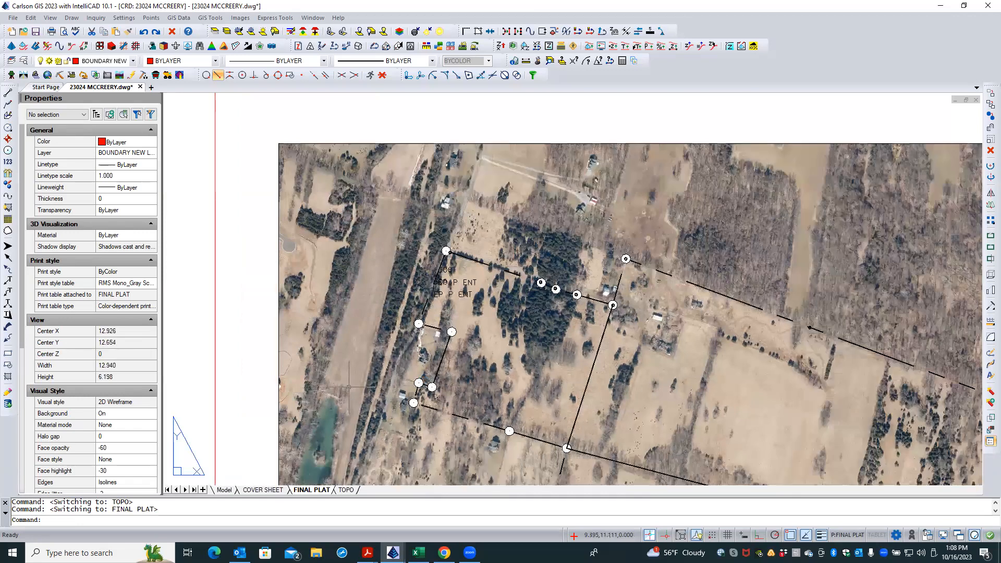
scroll(350, 386, "down", 2)
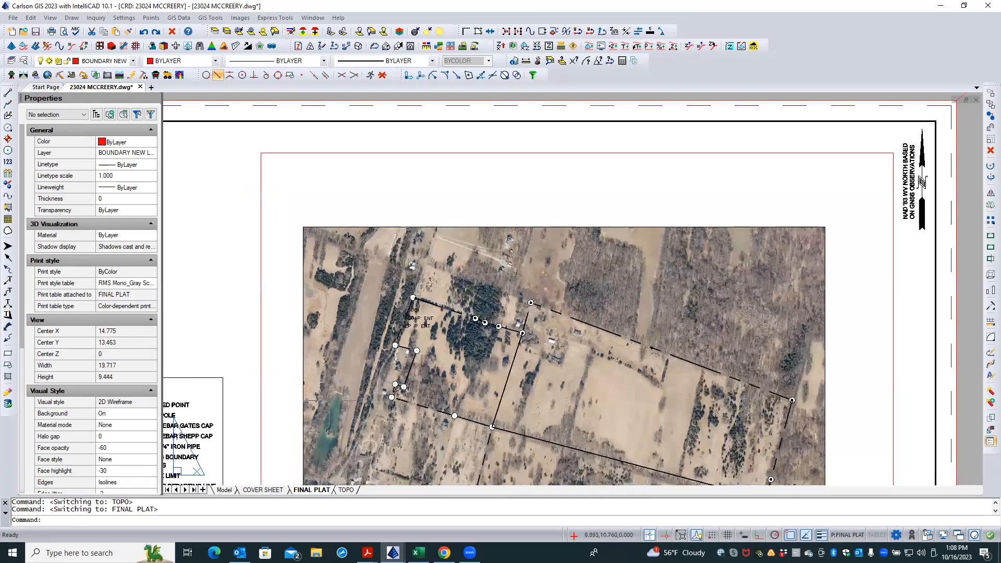
scroll(310, 422, "down", 2)
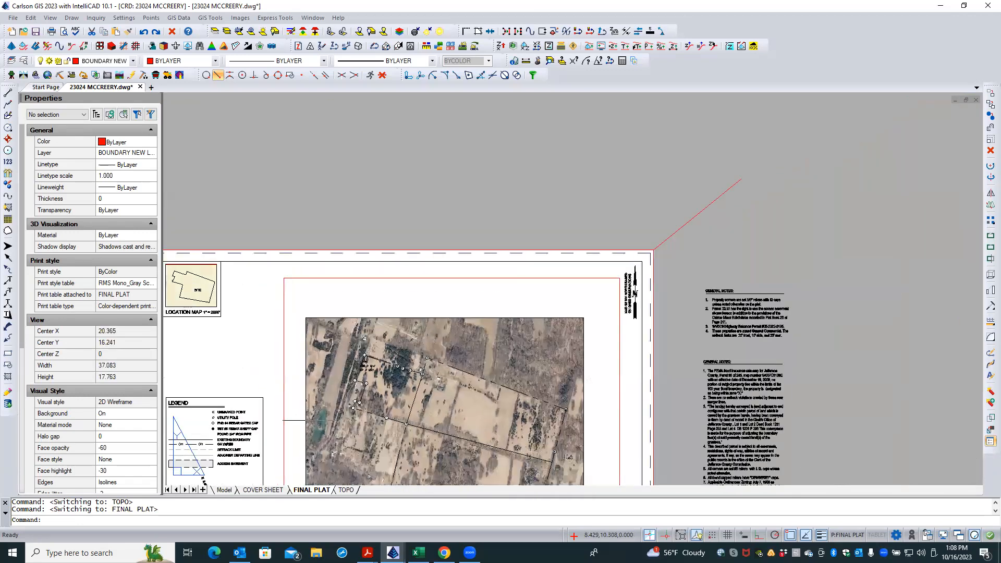
scroll(310, 422, "down", 2)
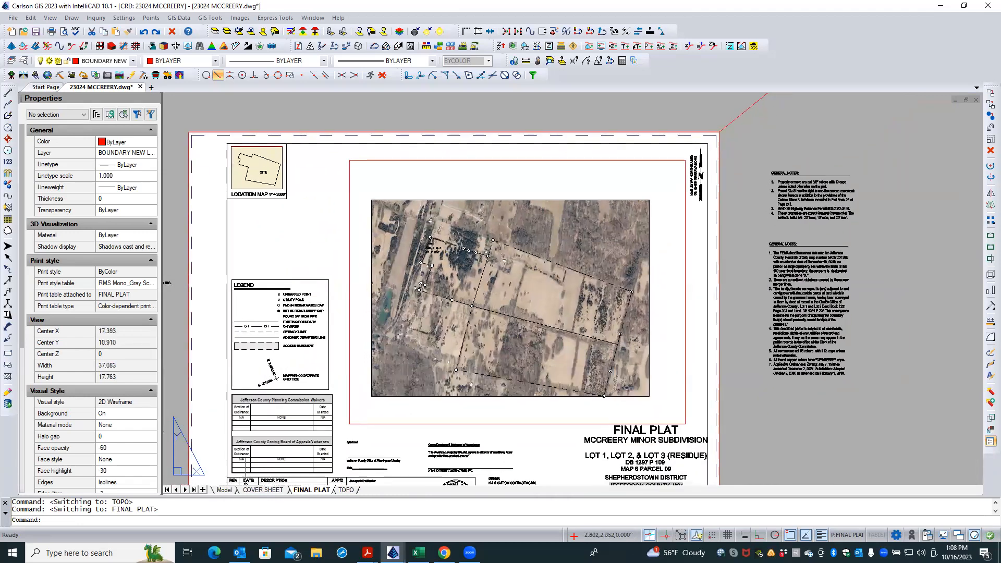
In model space, select the aerial raster image on the GEO_IMAGE layer and set Show image to No.
left_click(224, 490)
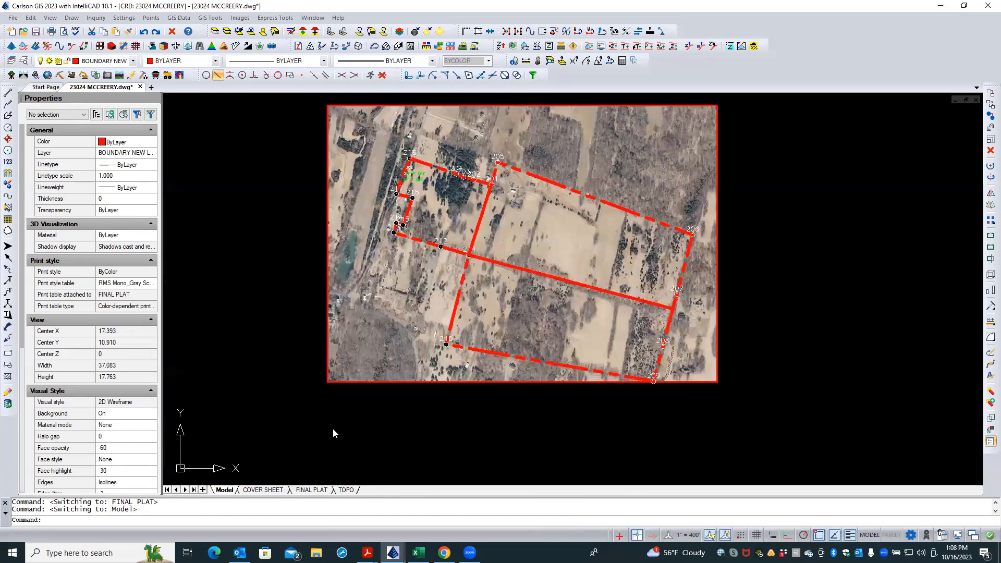
left_click(355, 385)
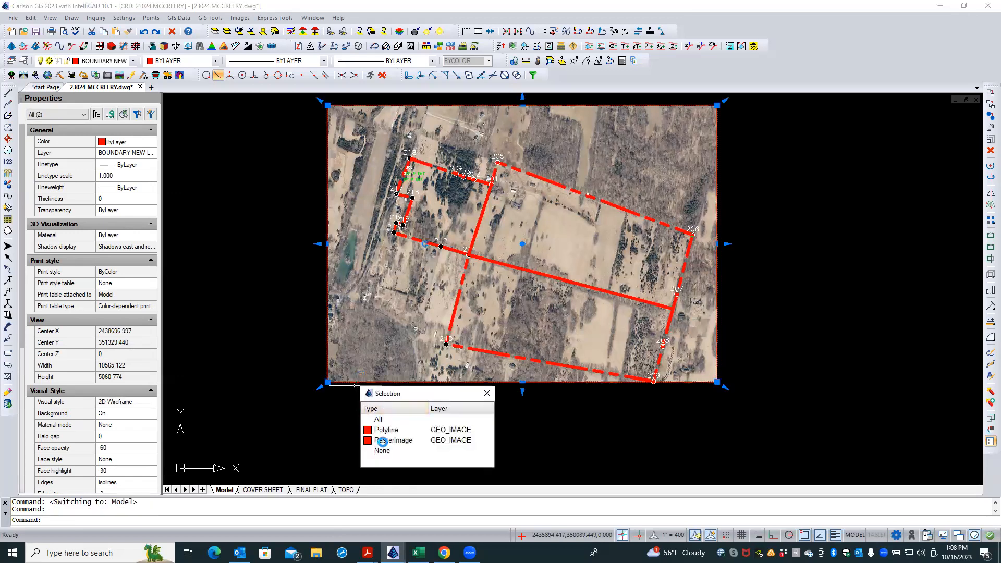
left_click(393, 440)
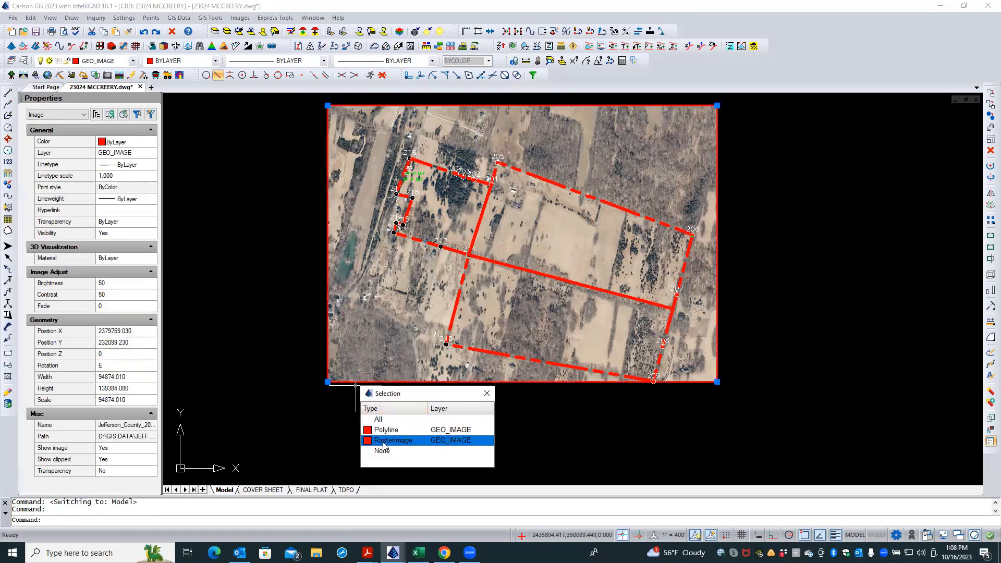
left_click(150, 449)
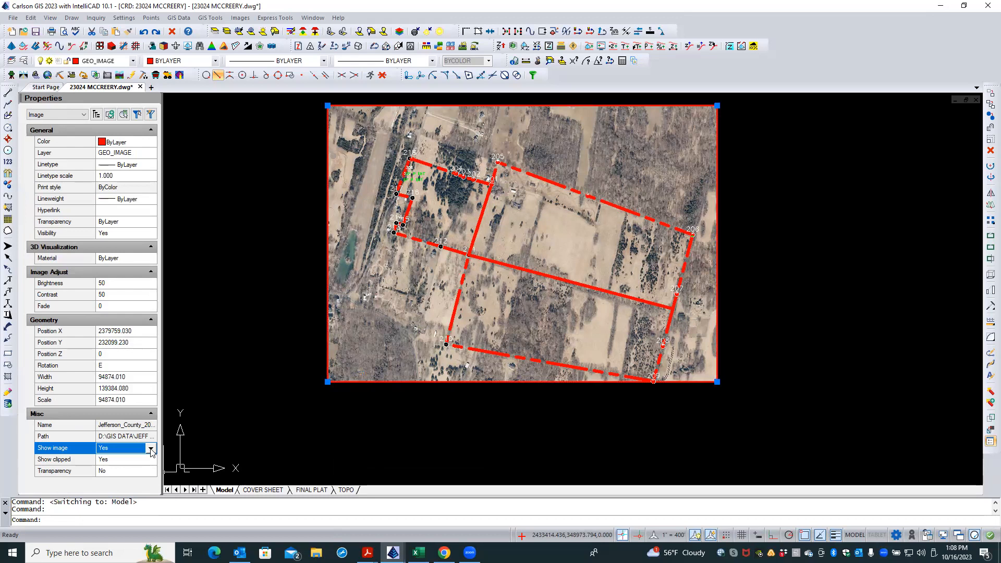
left_click(150, 449)
left_click(148, 468)
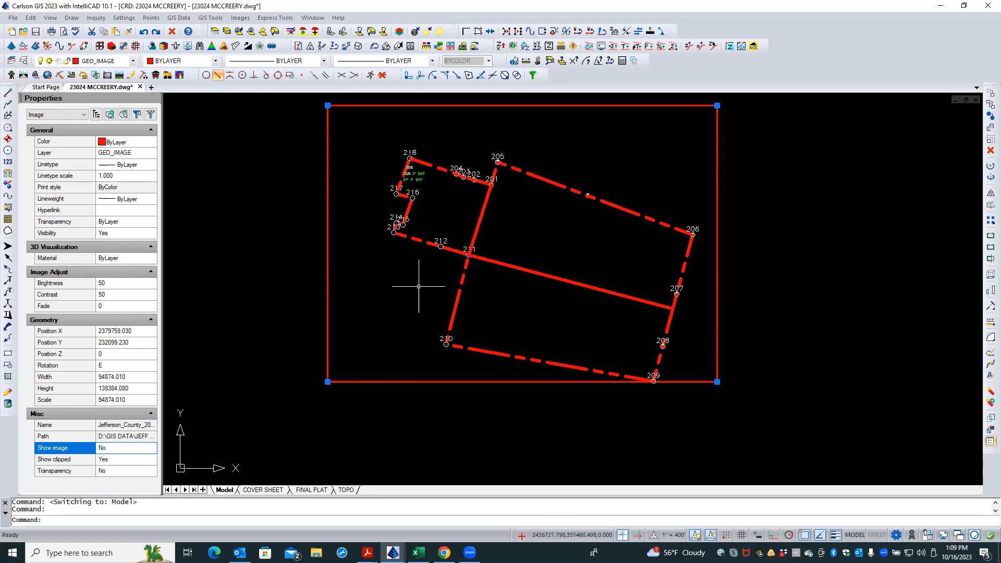
Examine the boundary linework in model space, and review the COVER SHEET and FINAL PLAT layouts.
scroll(439, 202, "up", 1)
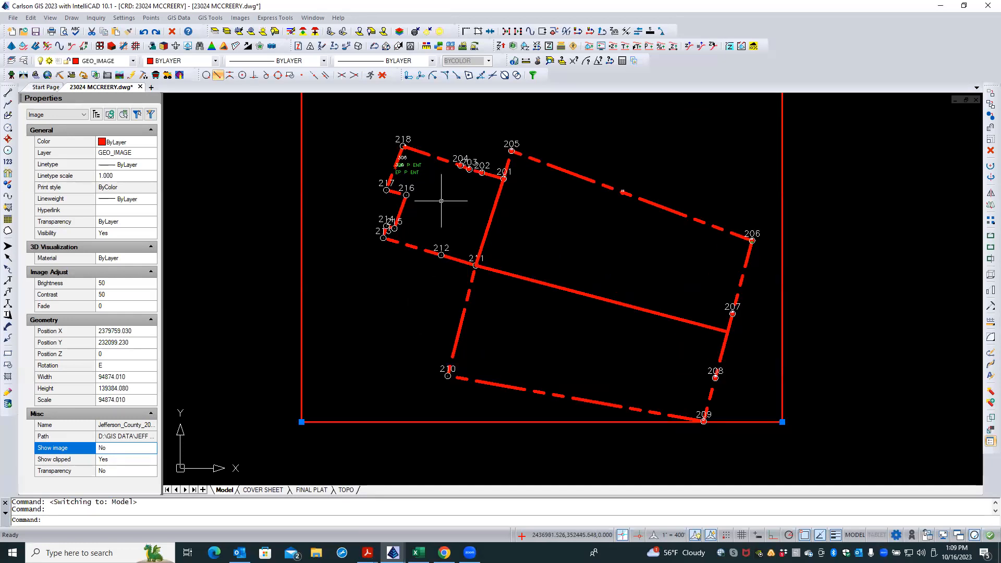
mouse_move(444, 221)
middle_mouse_down()
mouse_move(505, 298)
mouse_move(518, 299)
middle_mouse_up()
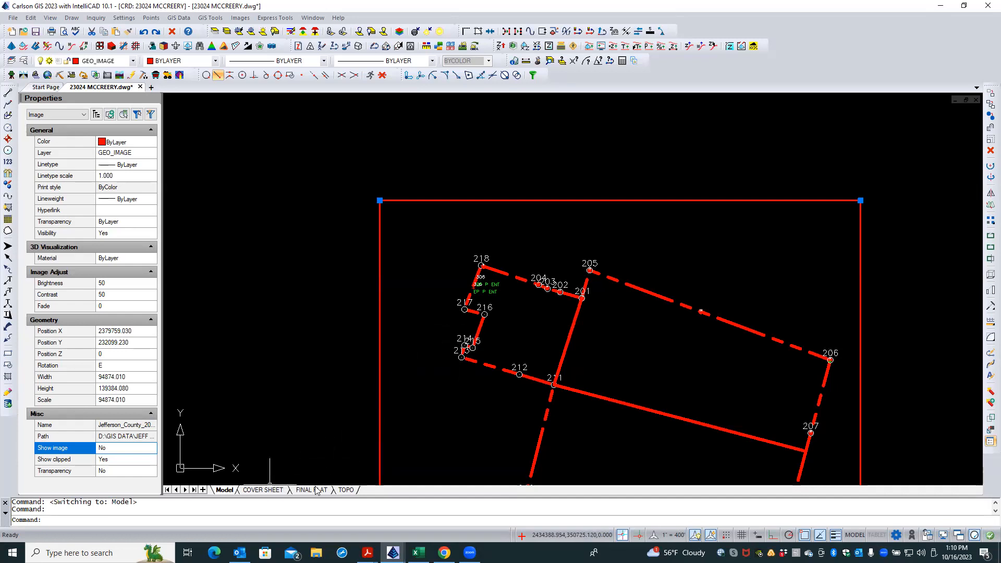
left_click(264, 490)
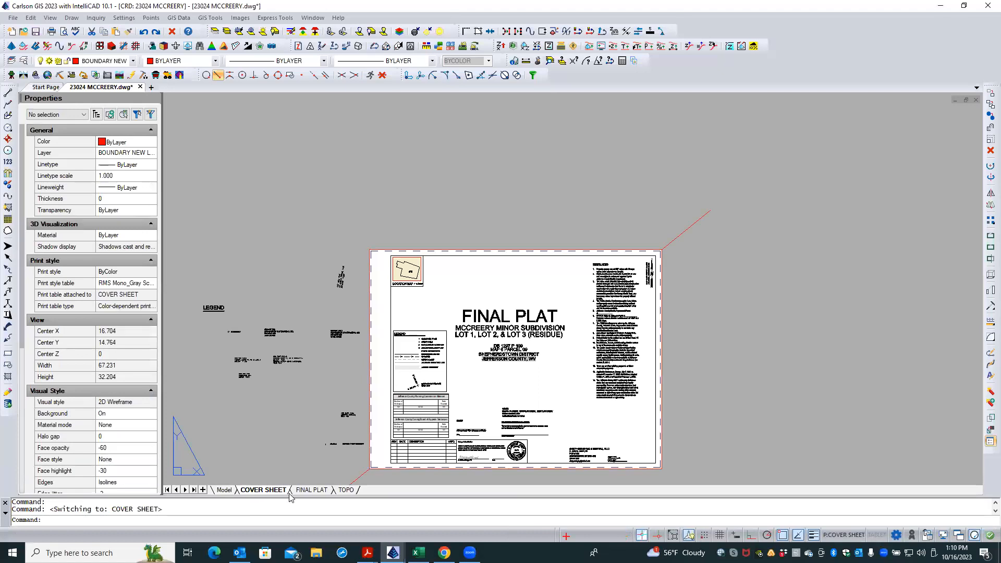
left_click(311, 490)
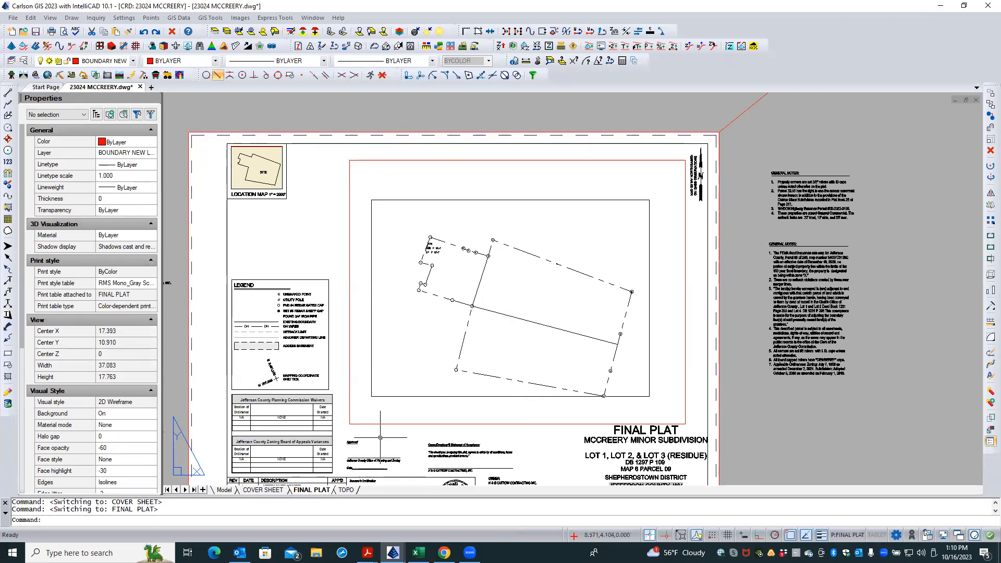
Review the TOPO layout, examining the entrance points along the road boundary and the complete sheet.
left_click(347, 490)
scroll(520, 368, "down", 3)
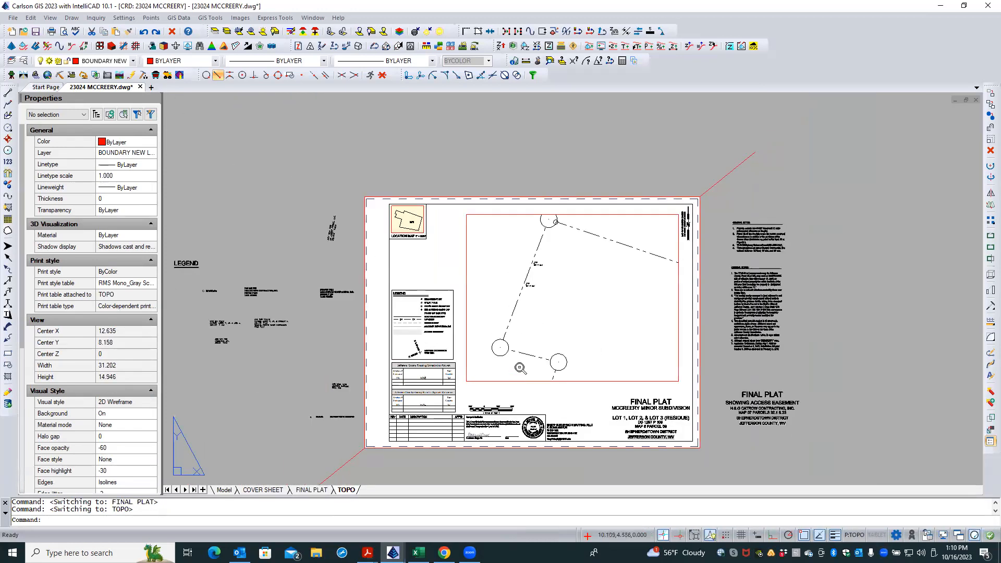
middle_click_drag(543, 342, 519, 436)
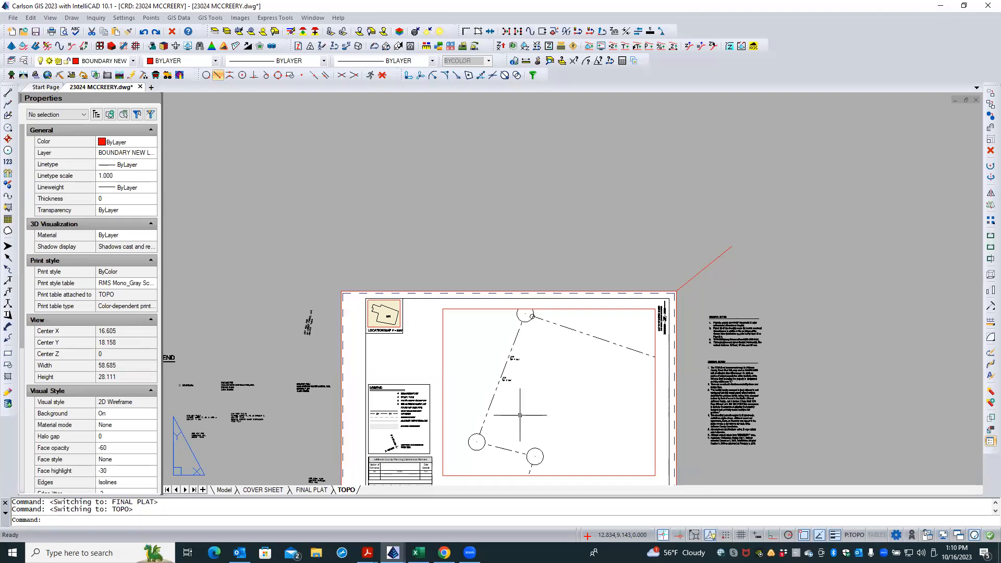
scroll(520, 415, "up", 4)
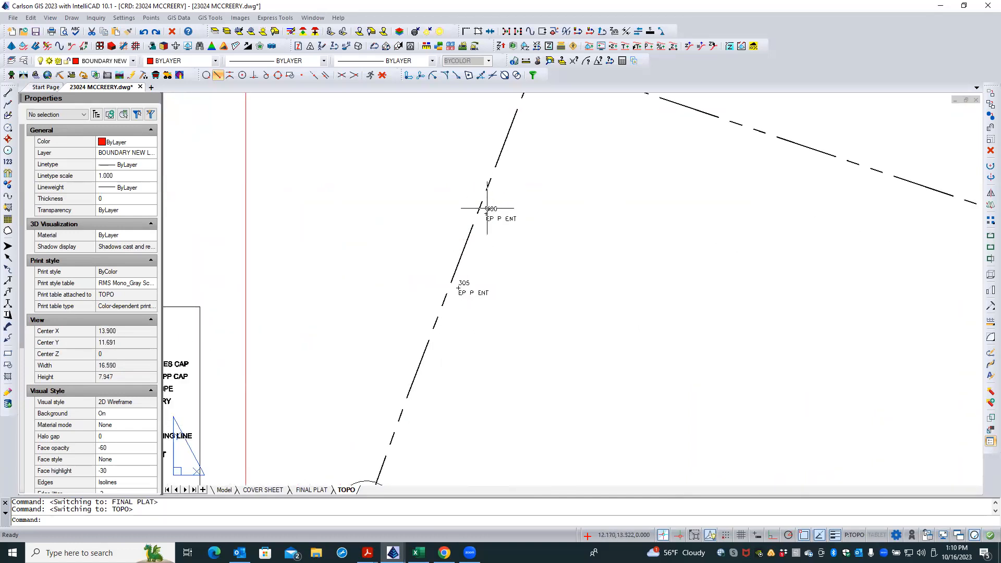
scroll(510, 172, "down", 3)
scroll(479, 261, "down", 3)
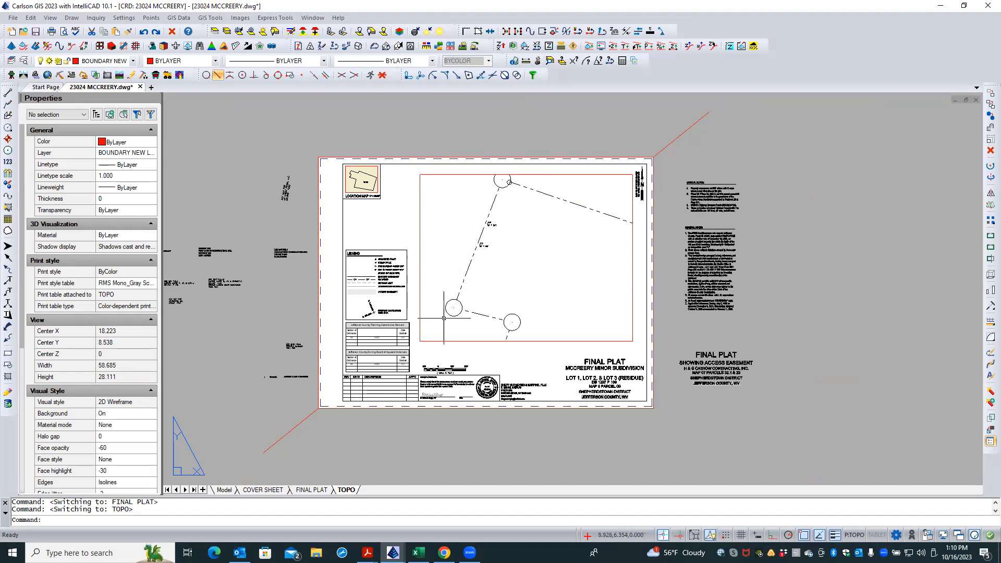
scroll(438, 332, "down", 2)
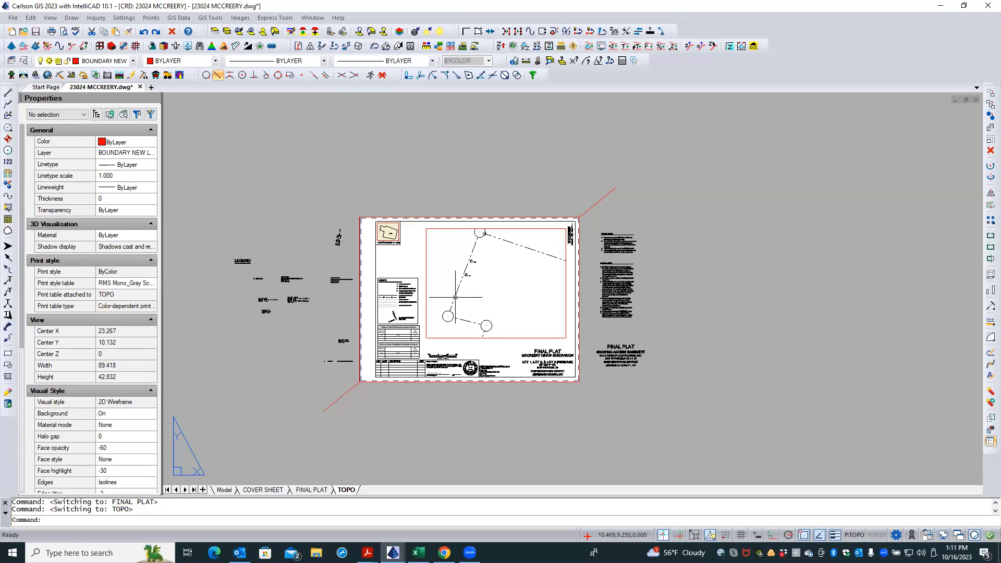
scroll(458, 295, "up", 3)
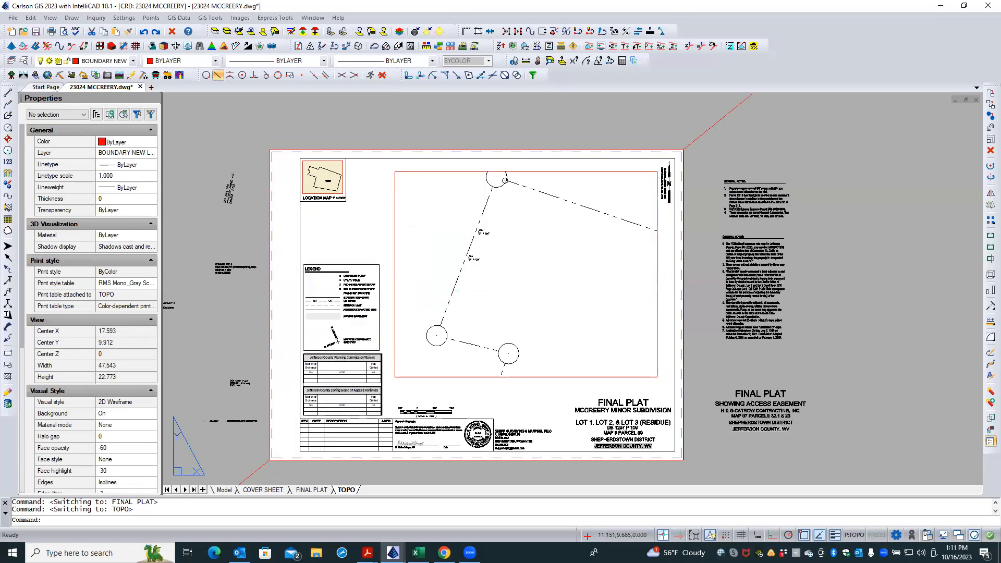
scroll(514, 291, "up", 2)
scroll(532, 315, "down", 4)
scroll(631, 406, "up", 3)
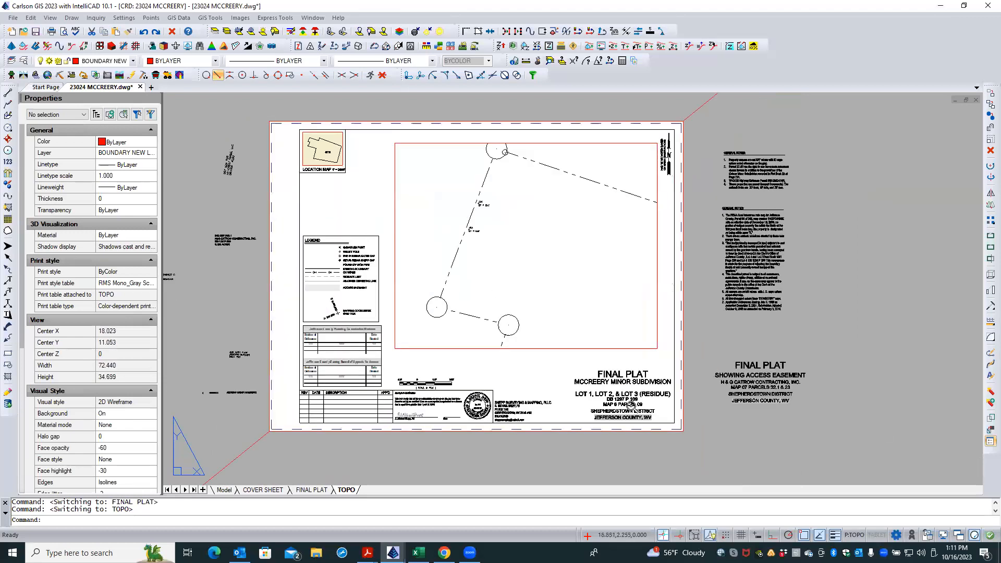
Examine the TOPO layout's title block, the properties of its viewport, and the complete sheet with the surrounding notes.
scroll(631, 405, "up", 7)
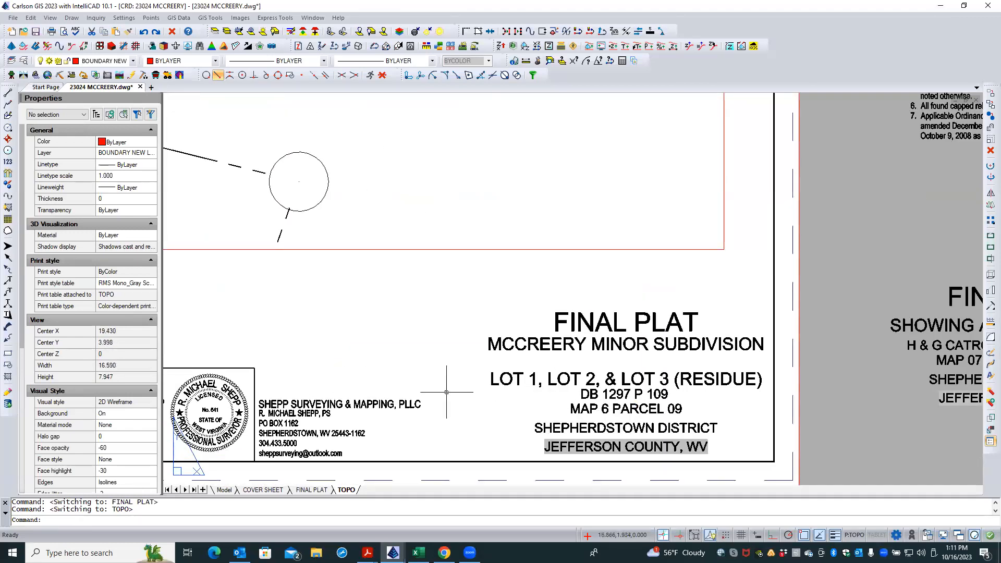
scroll(444, 373, "down", 4)
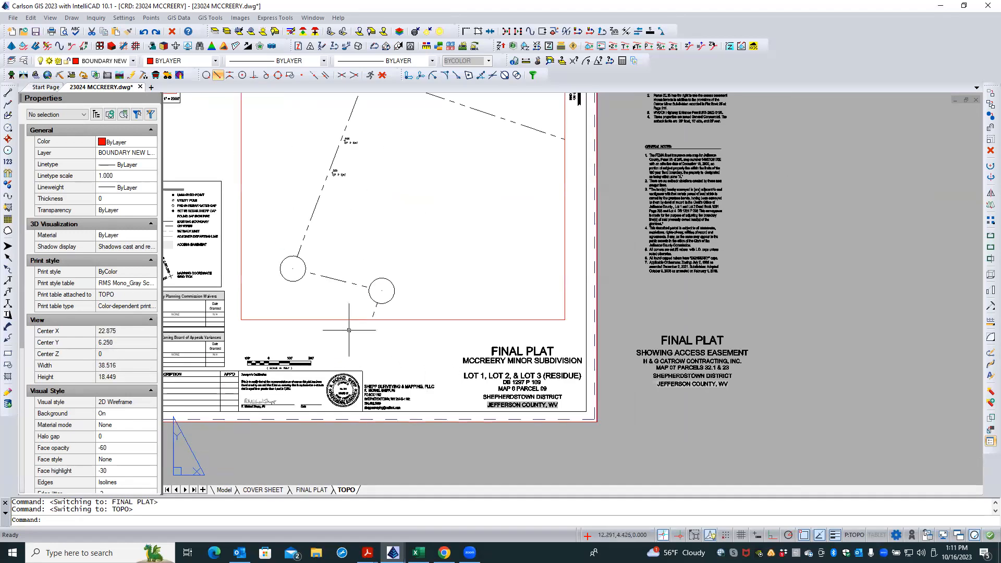
left_click(302, 319)
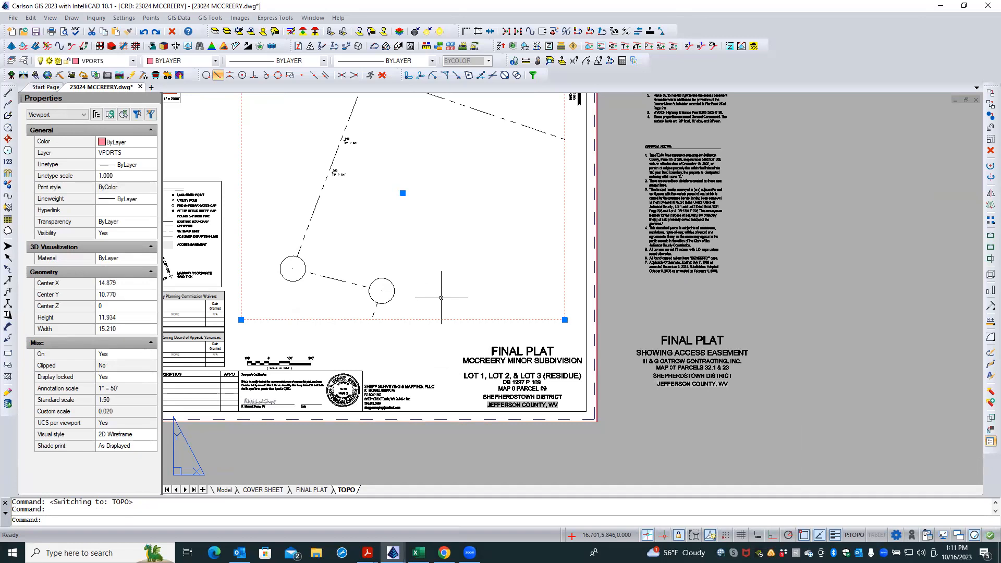
key("Escape")
scroll(441, 298, "down", 3)
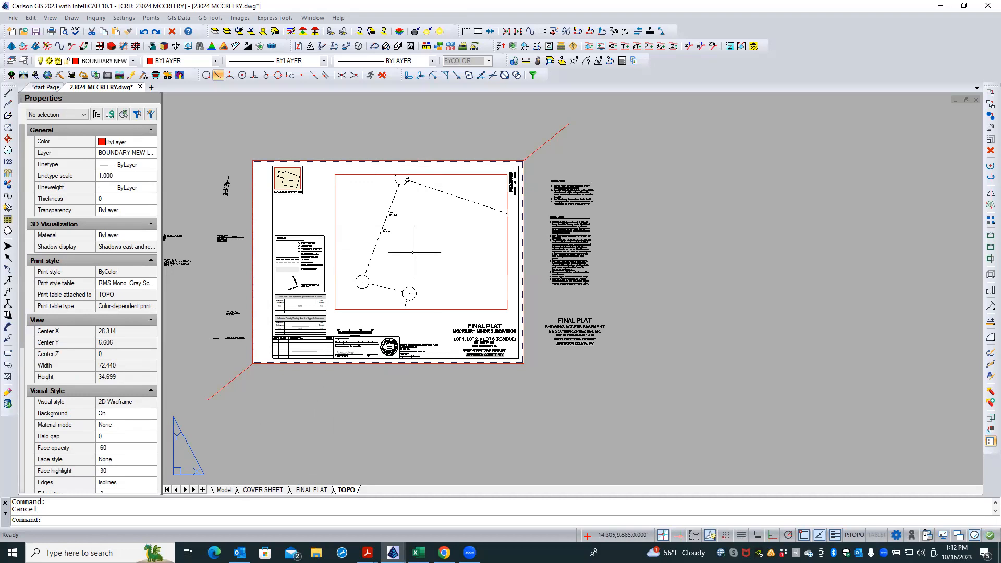
scroll(448, 264, "down", 3)
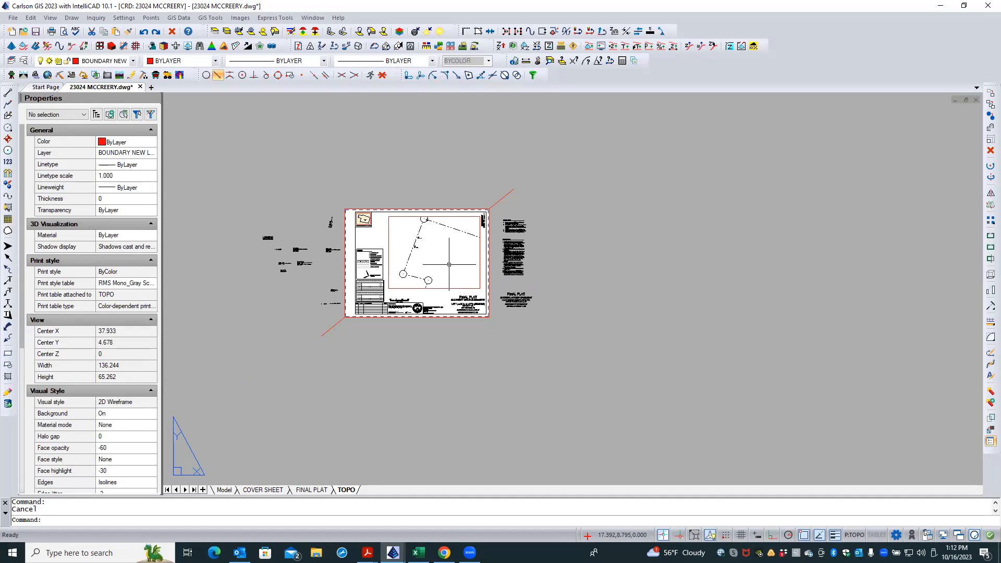
scroll(449, 265, "up", 5)
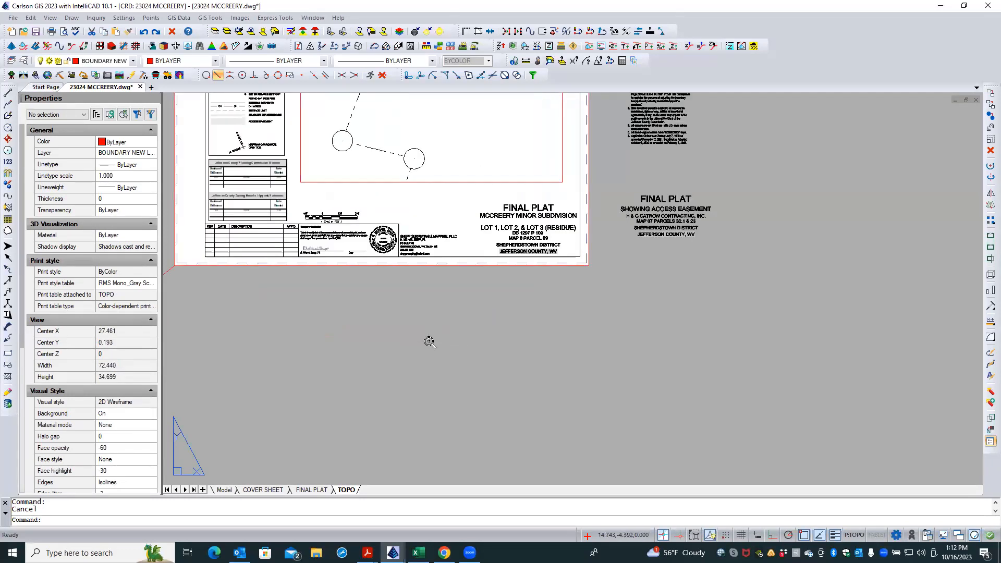
middle_click_drag(429, 341, 527, 490)
scroll(526, 490, "down", 1)
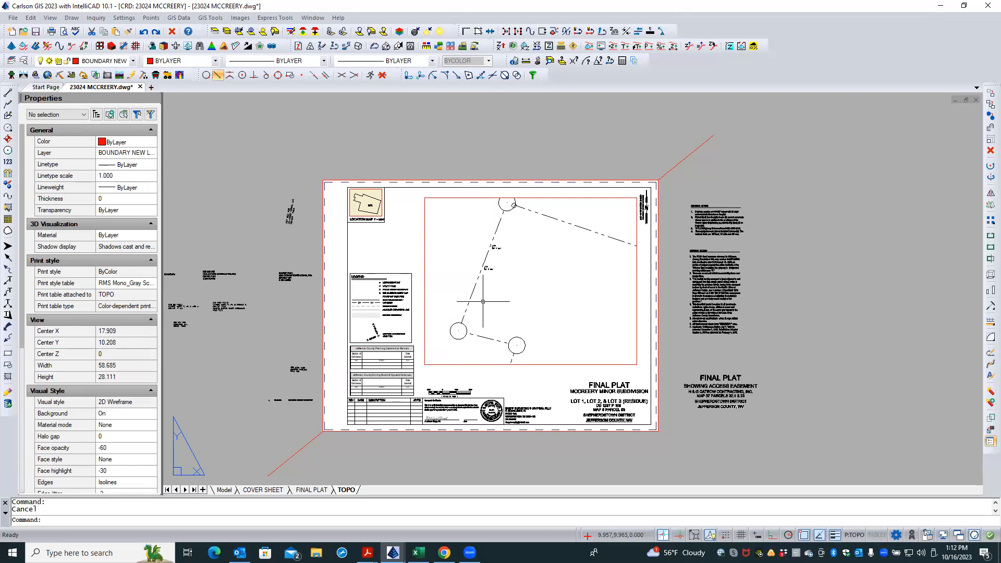
List all points of the coordinate file in a report and examine the point numbers and descriptions.
left_click(152, 22)
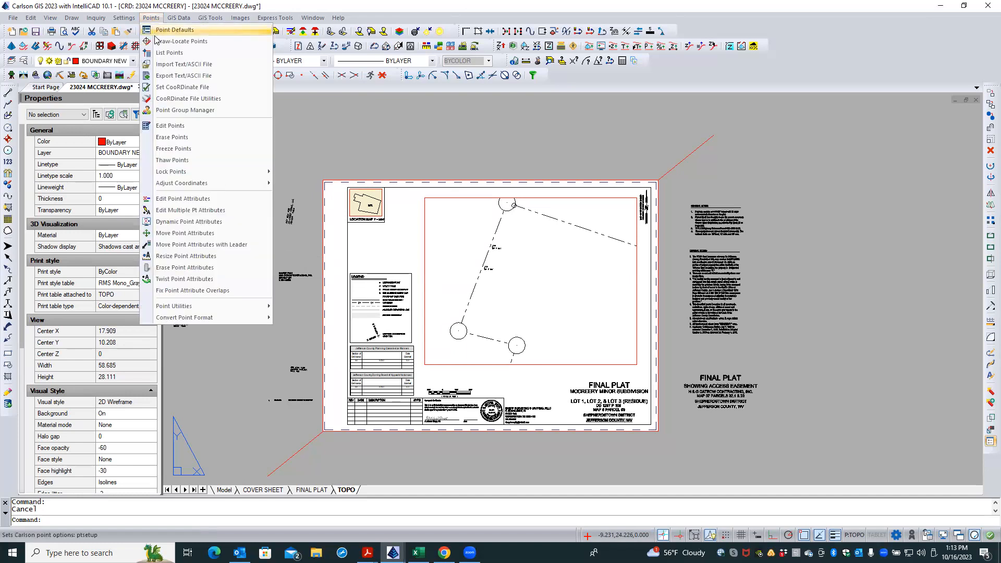
left_click(158, 54)
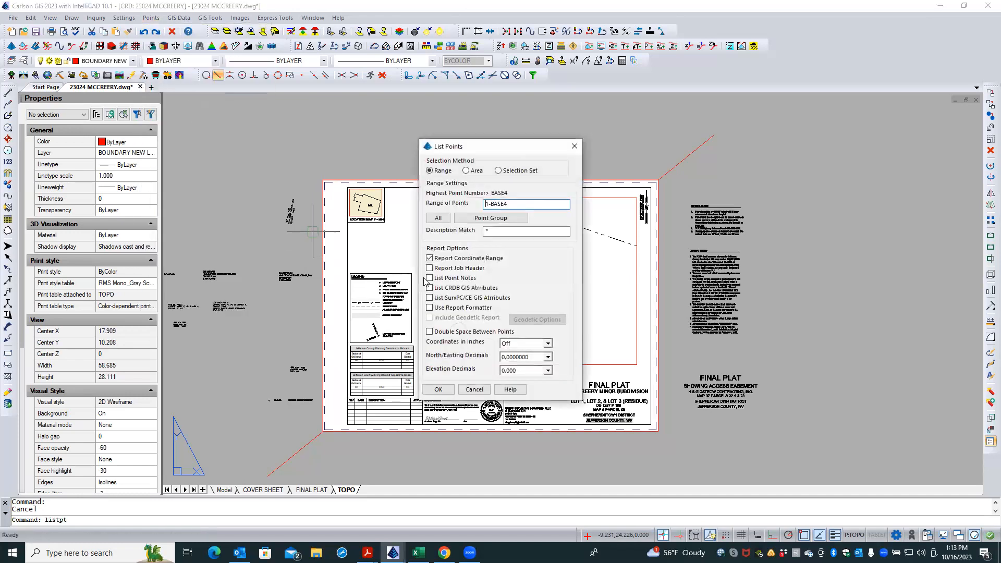
left_click(438, 218)
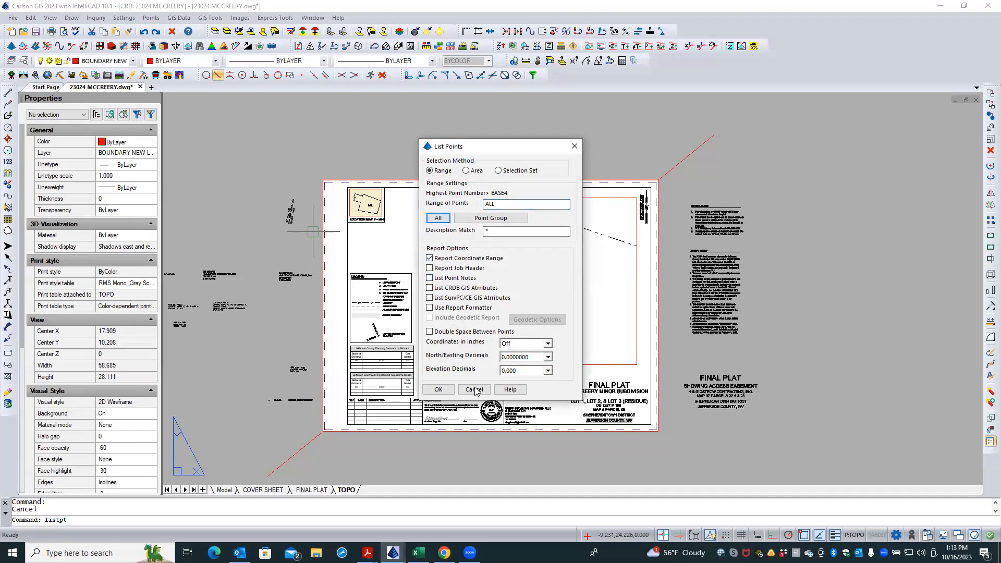
left_click(438, 389)
scroll(130, 336, "down", 20)
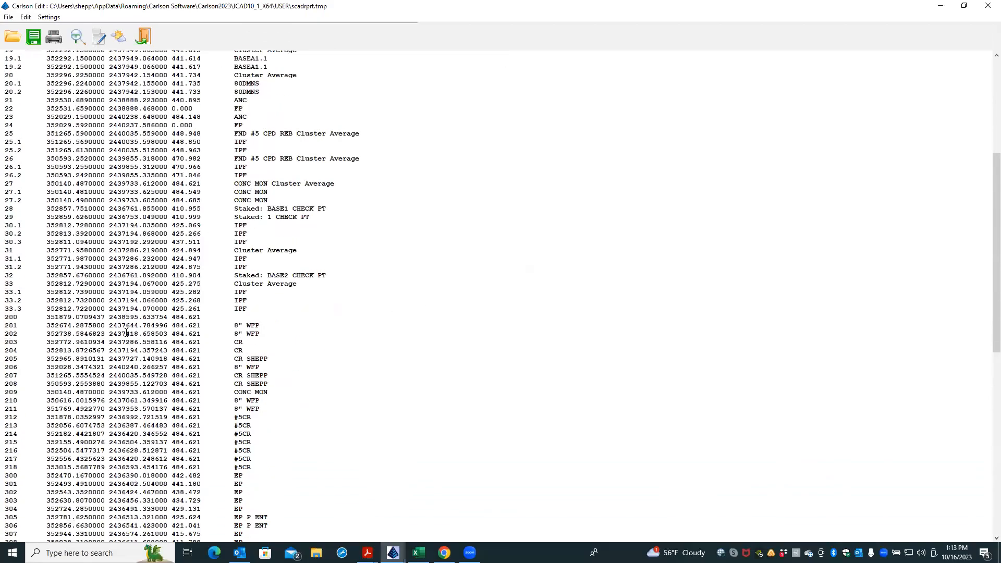
scroll(125, 334, "down", 5)
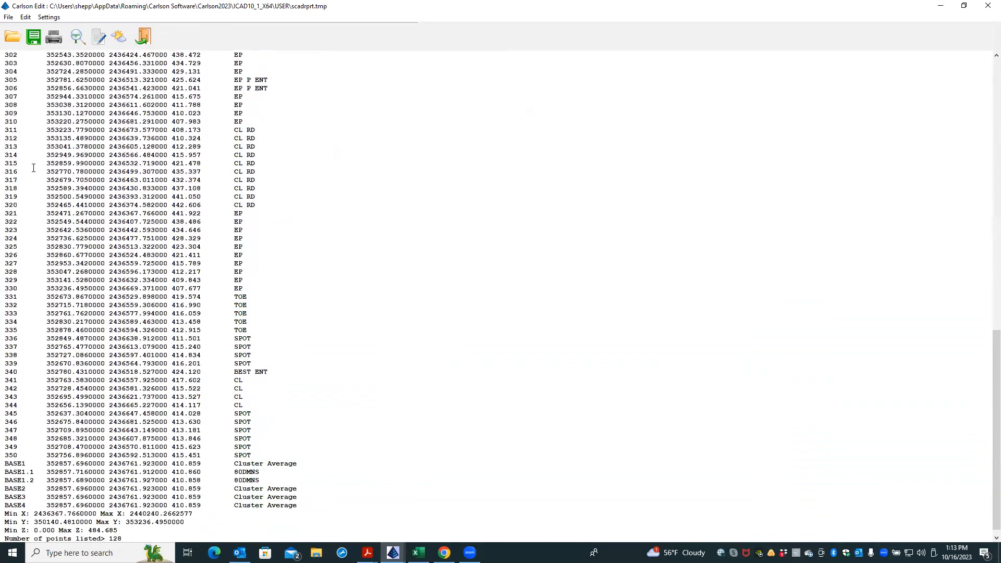
scroll(33, 146, "up", 2)
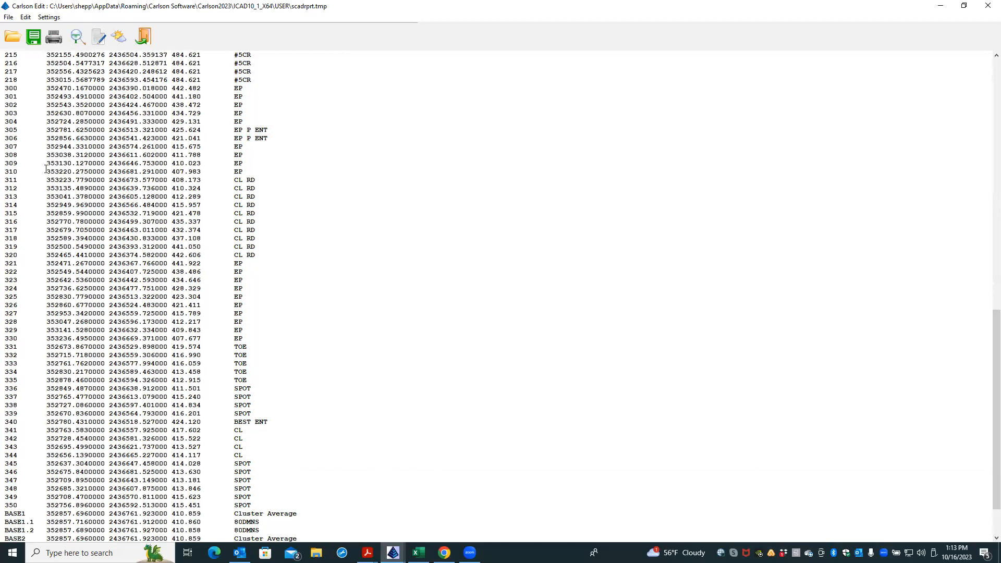
left_click(142, 40)
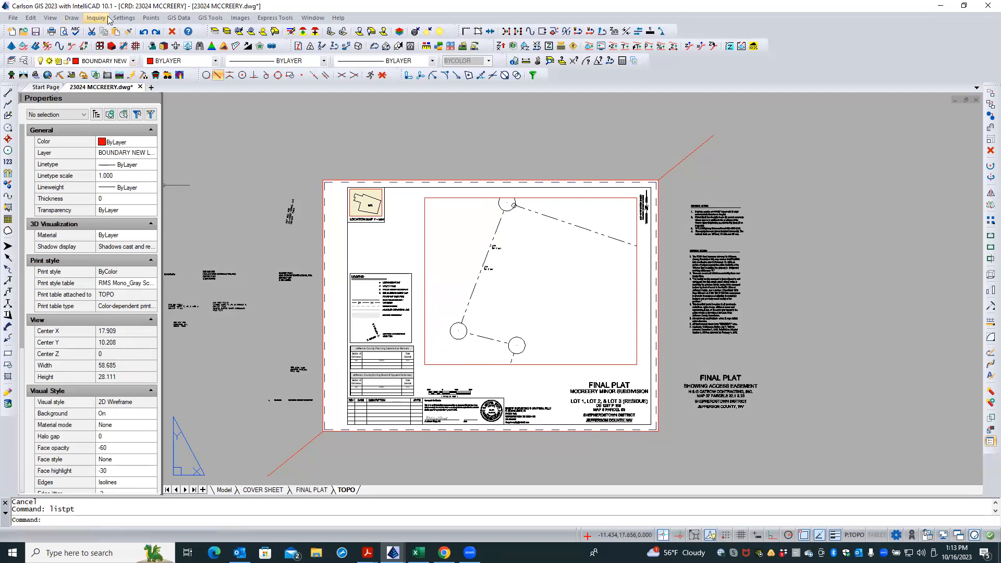
List all points again and read through the report down to the road, toe, spot and base points.
left_click(150, 18)
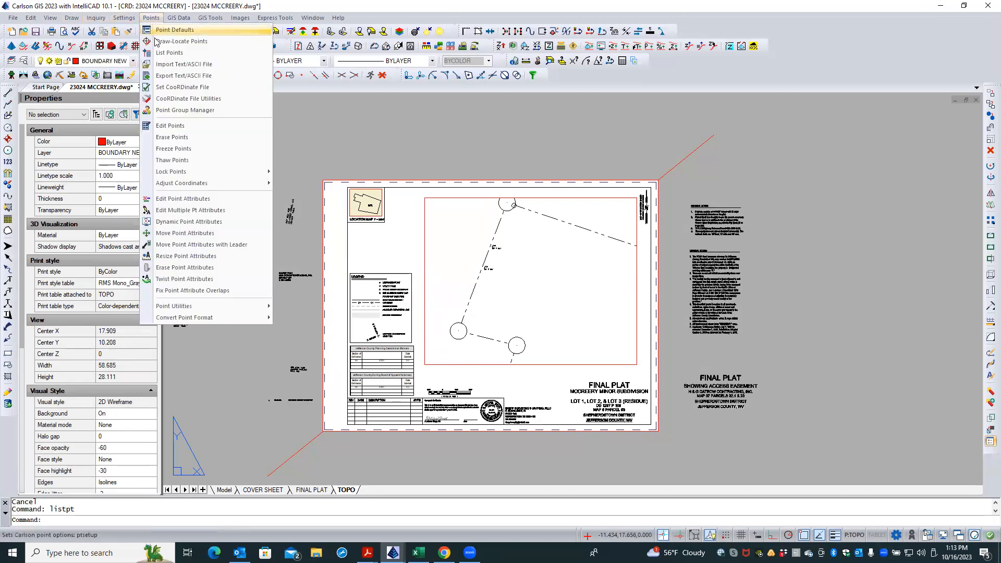
left_click(167, 53)
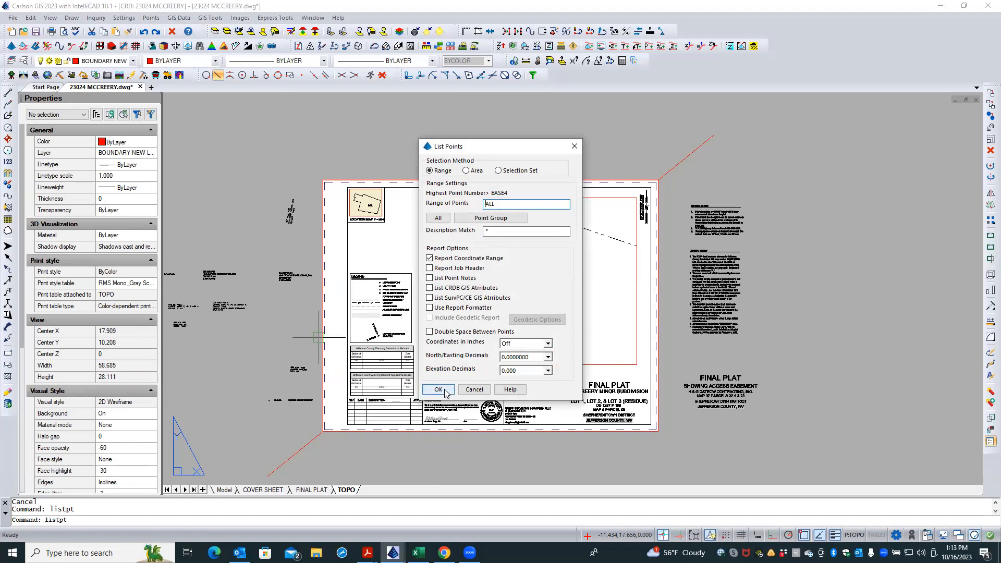
left_click(438, 390)
scroll(241, 408, "down", 5)
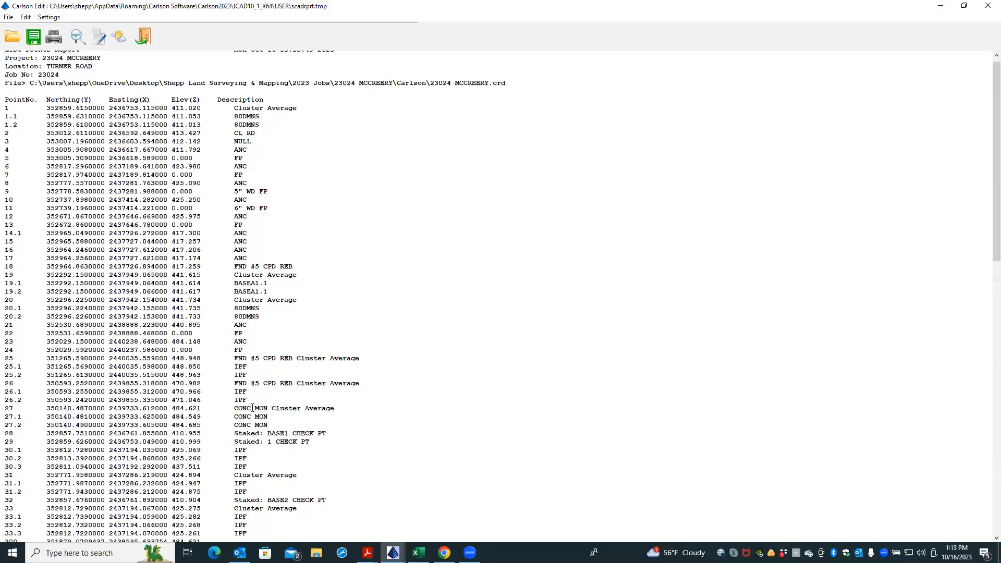
scroll(242, 408, "down", 18)
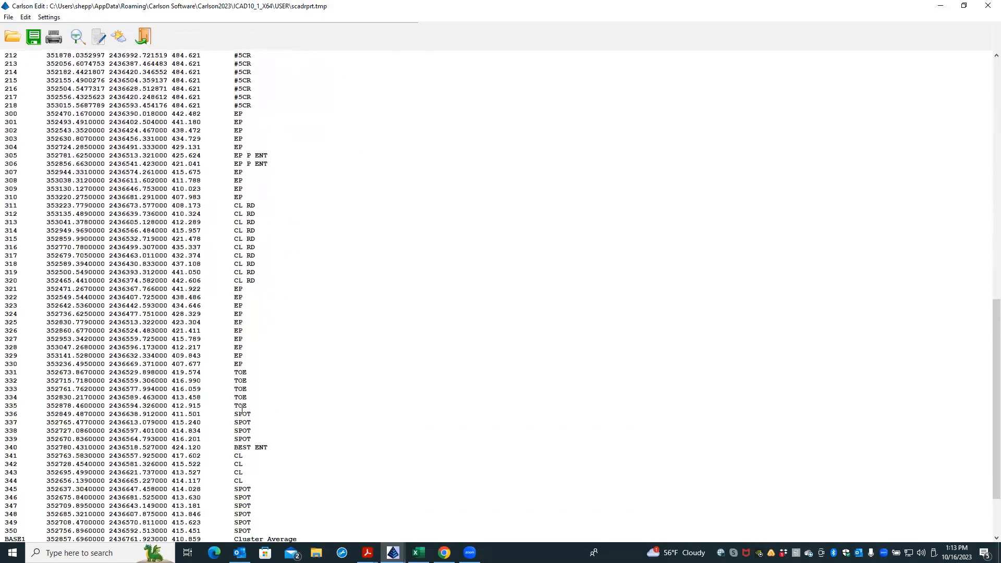
scroll(241, 409, "down", 4)
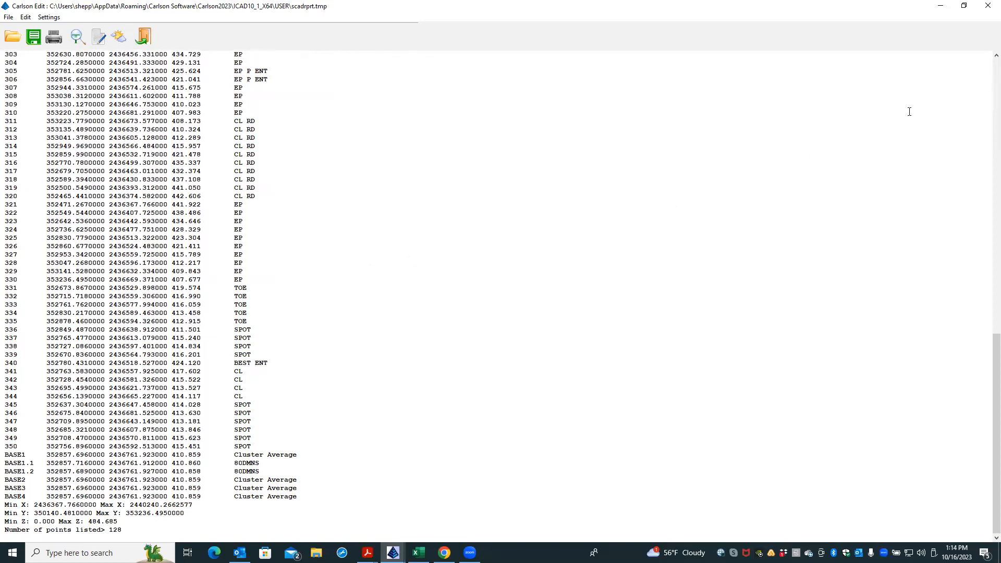
left_click(144, 38)
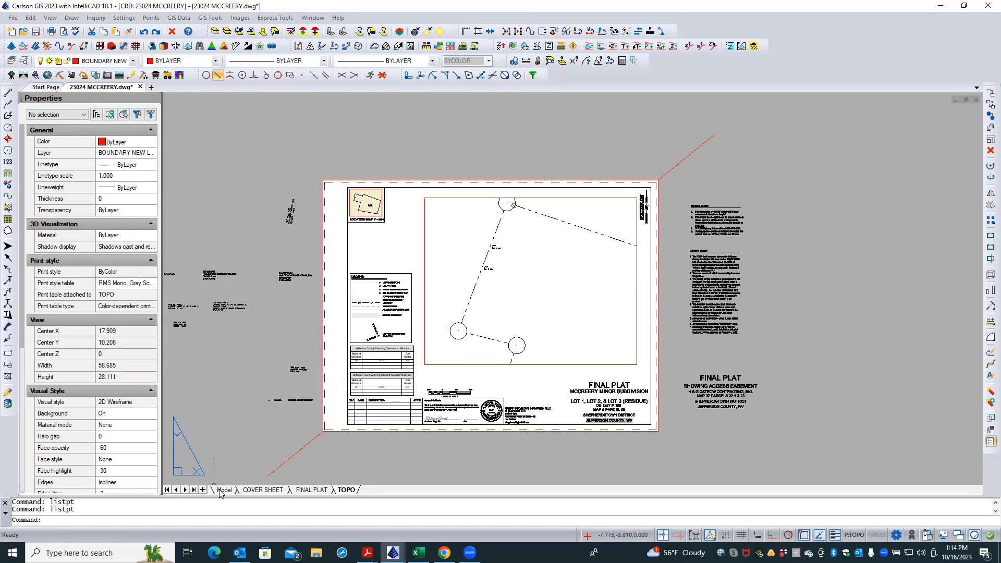
Open the coordinate file for point editing and change the description of point 305 to EP_P_ENT.
left_click(151, 18)
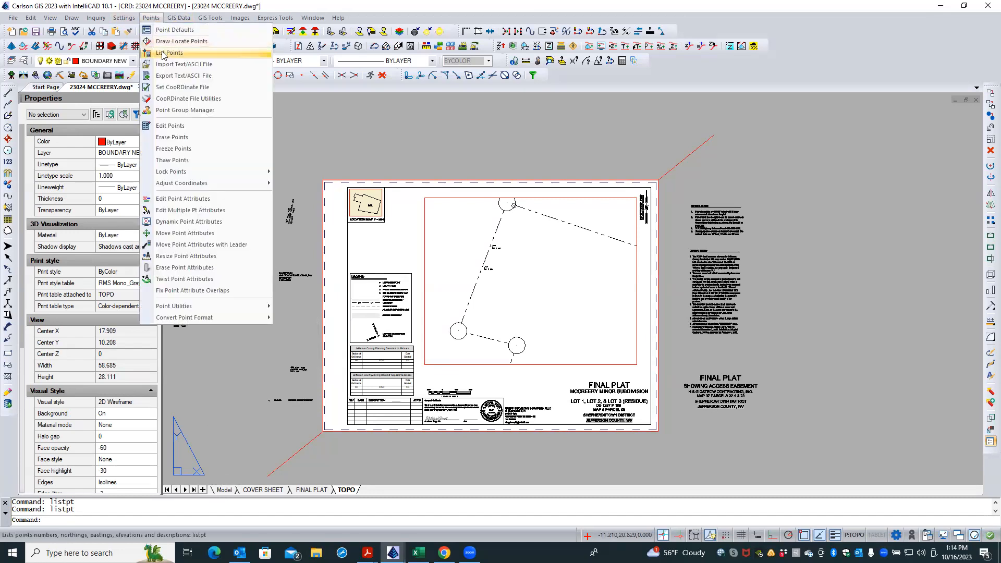
left_click(178, 126)
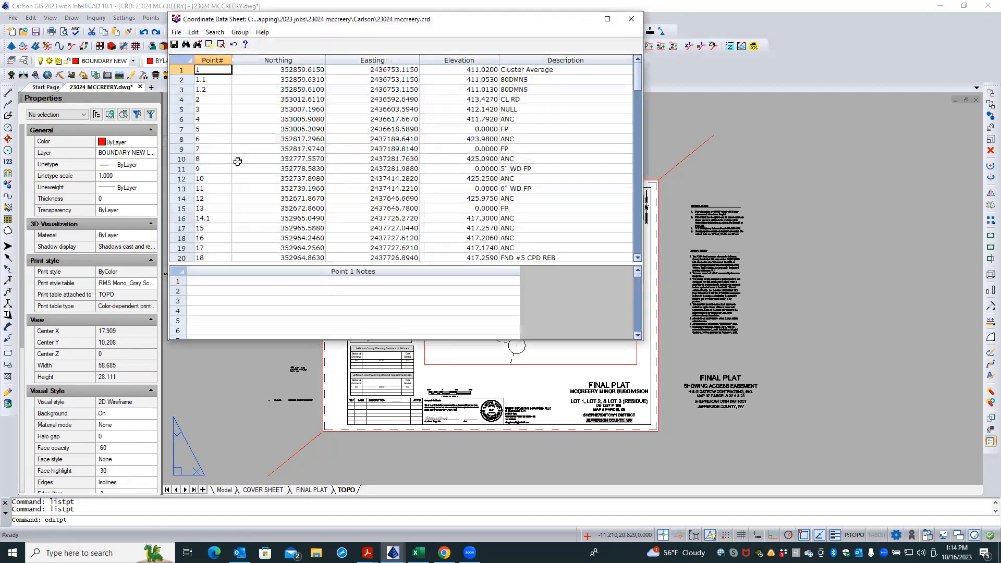
scroll(277, 166, "down", 5)
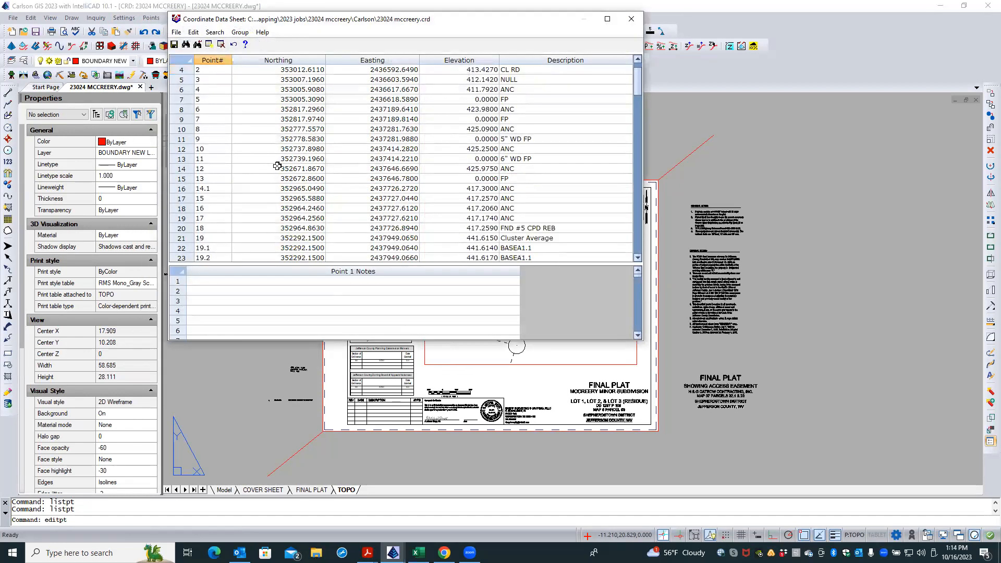
scroll(278, 166, "down", 12)
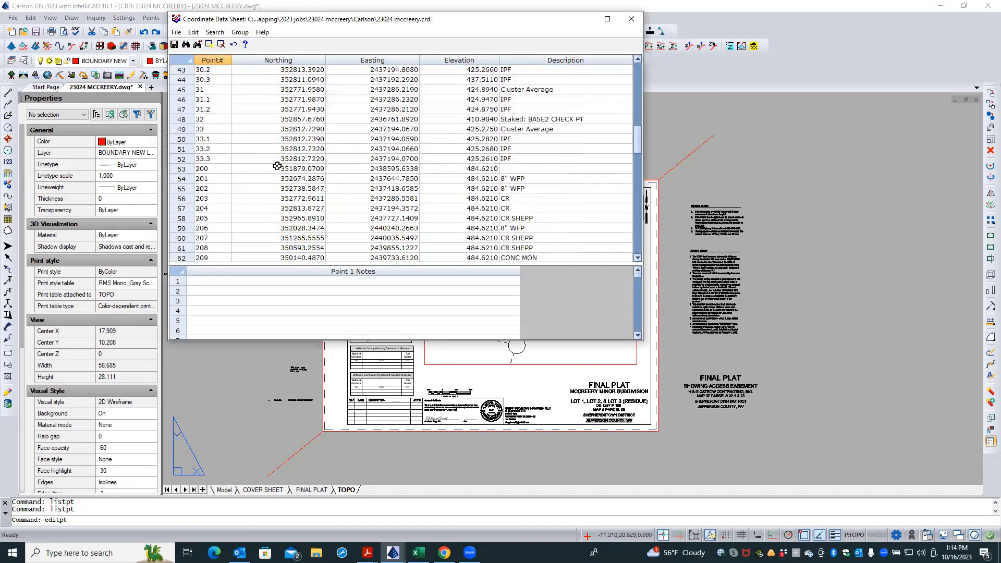
scroll(278, 165, "down", 3)
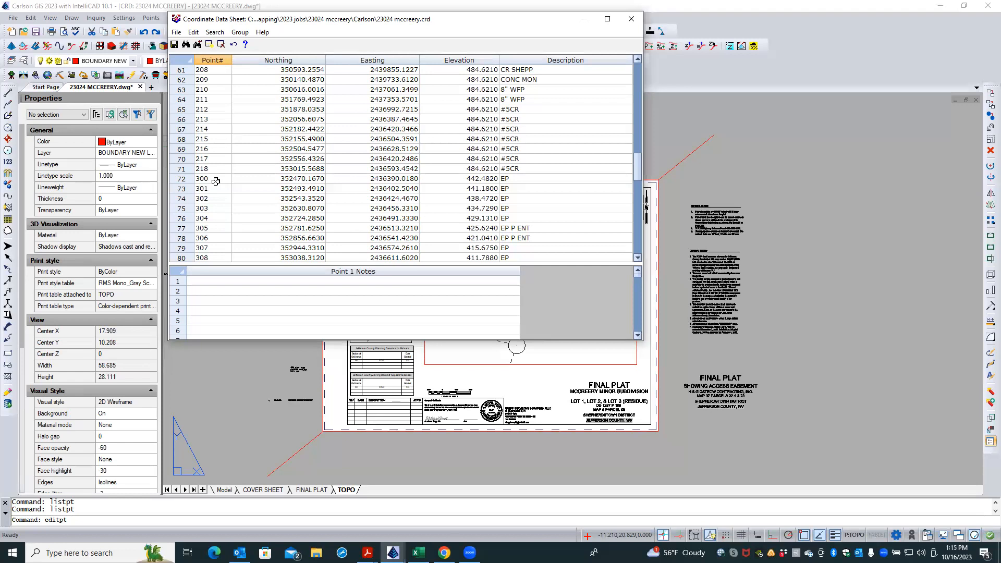
scroll(215, 181, "down", 1)
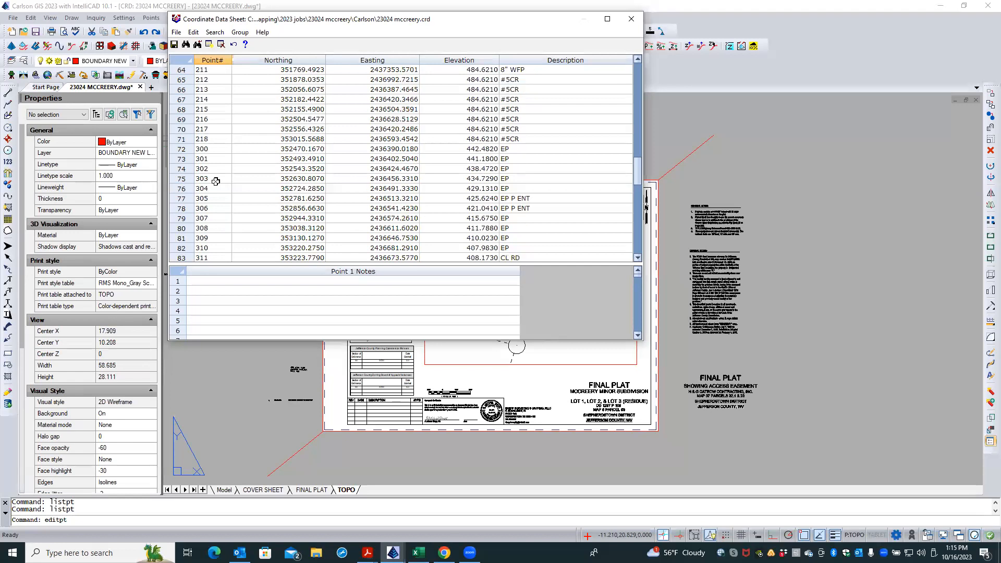
left_click(421, 198)
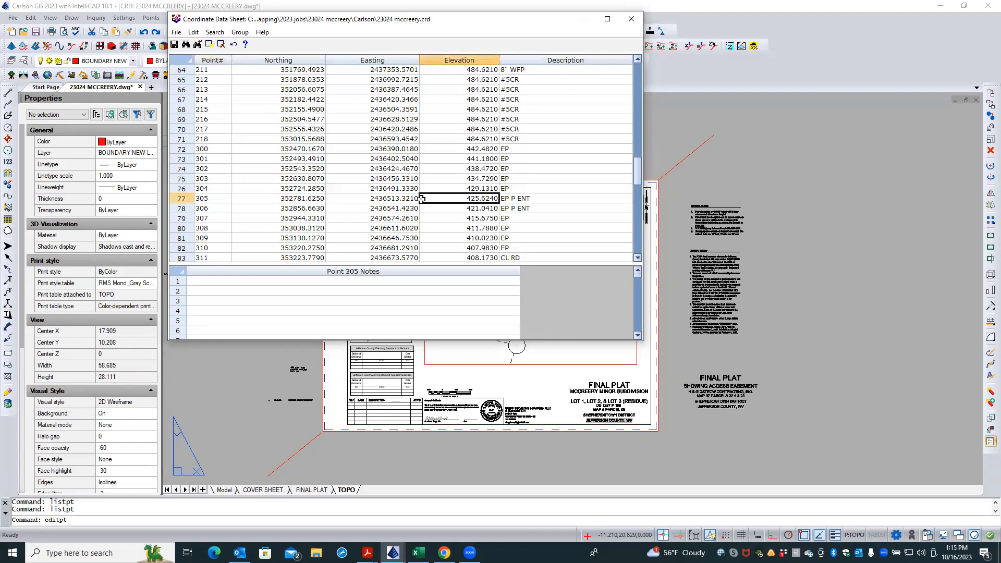
left_click(510, 198)
left_click(510, 198)
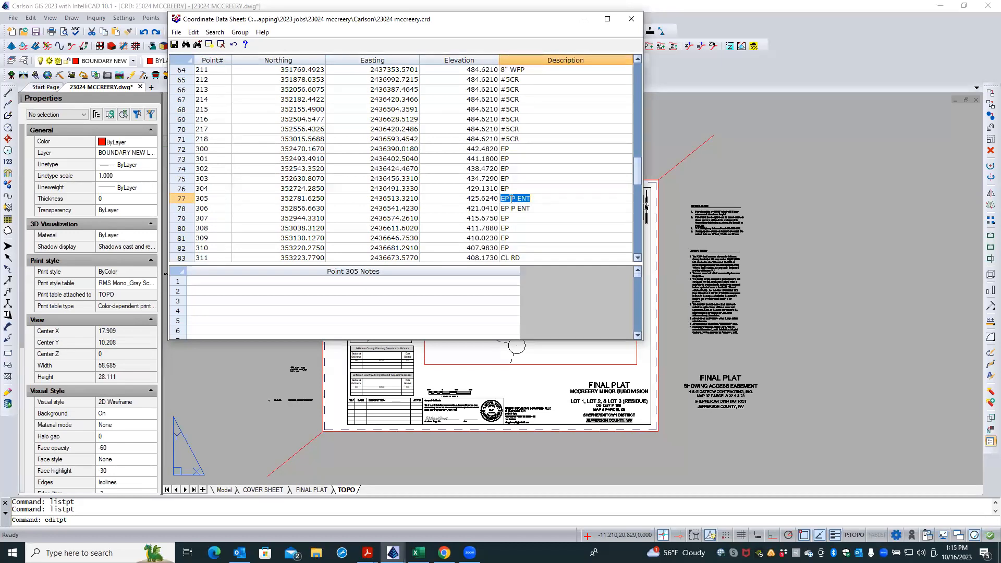
left_click(511, 199)
key("BackSpace")
type("_P_")
Change the description of point 306 to EP_P_ENT.
double_click(511, 210)
left_click(509, 210)
type("_")
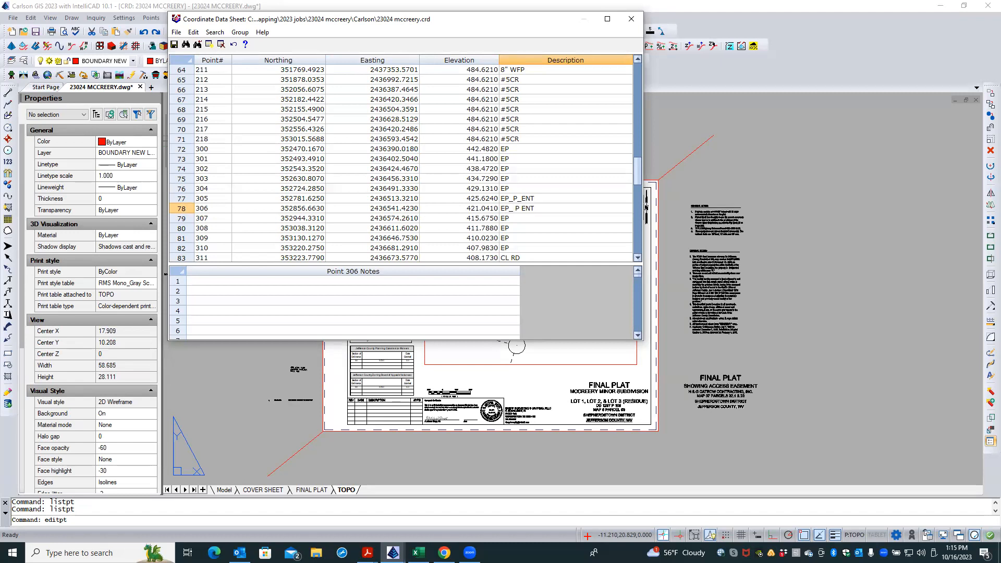
key("Delete")
type("_")
key("Delete")
Replace every CL RD entry in the coordinate data sheet with CL, searching all columns and the point range 1-BASE4.
scroll(523, 233, "down", 3)
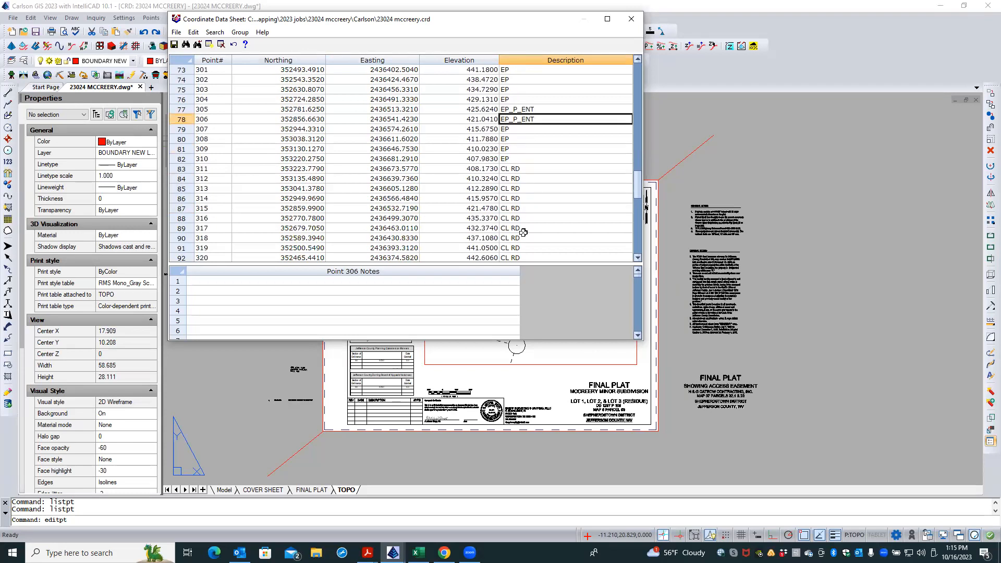
scroll(519, 198, "down", 1)
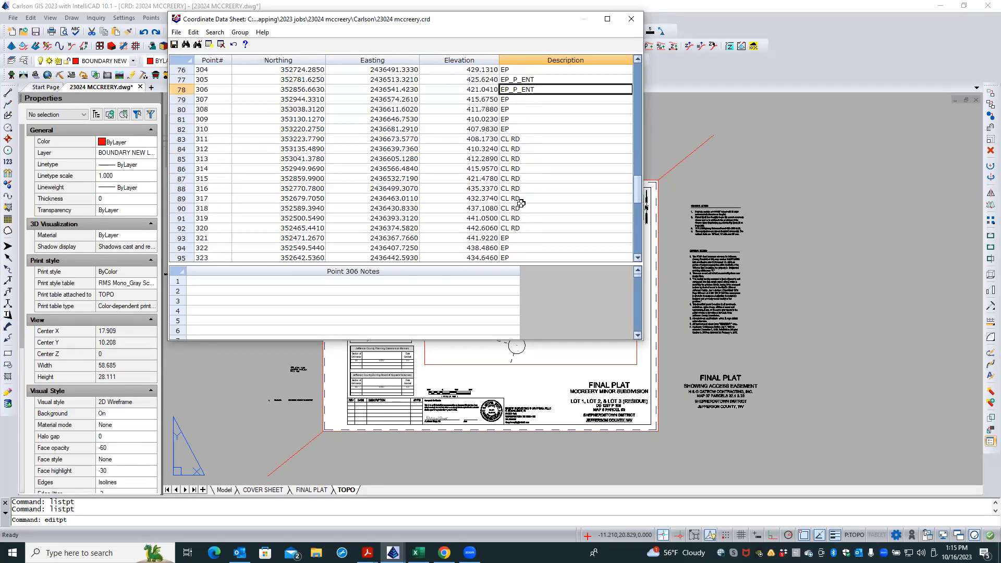
left_click(510, 139)
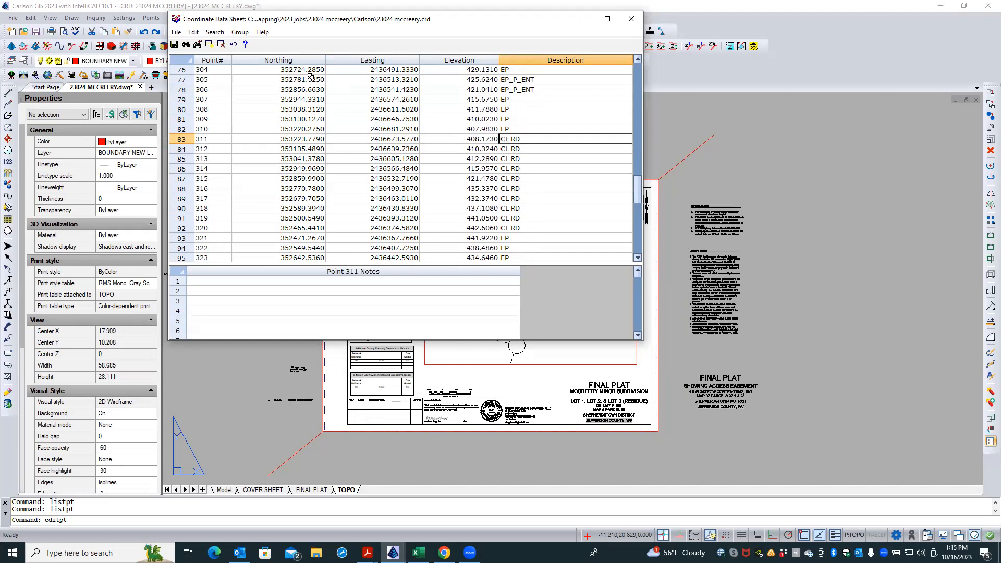
left_click(194, 33)
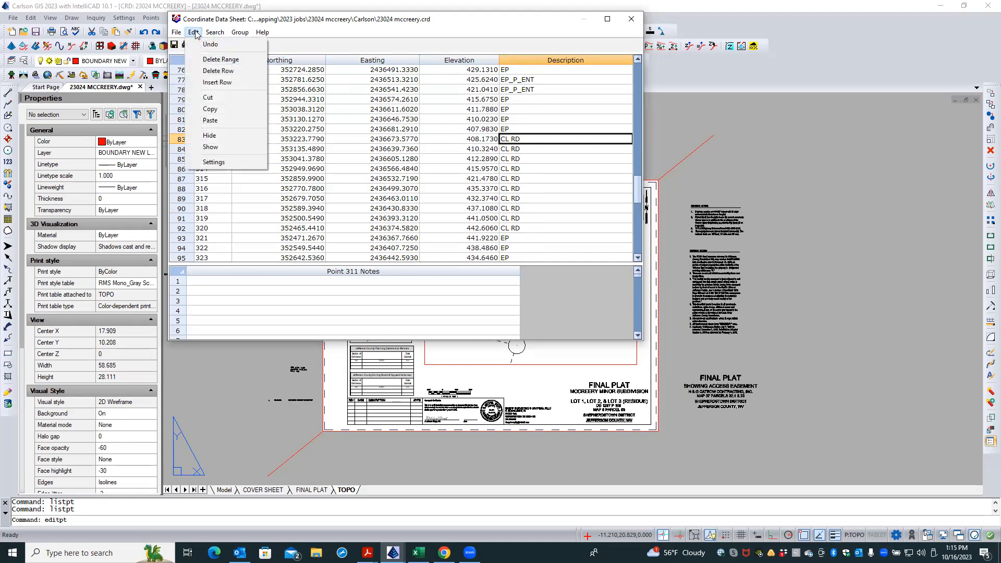
mouse_move(208, 33)
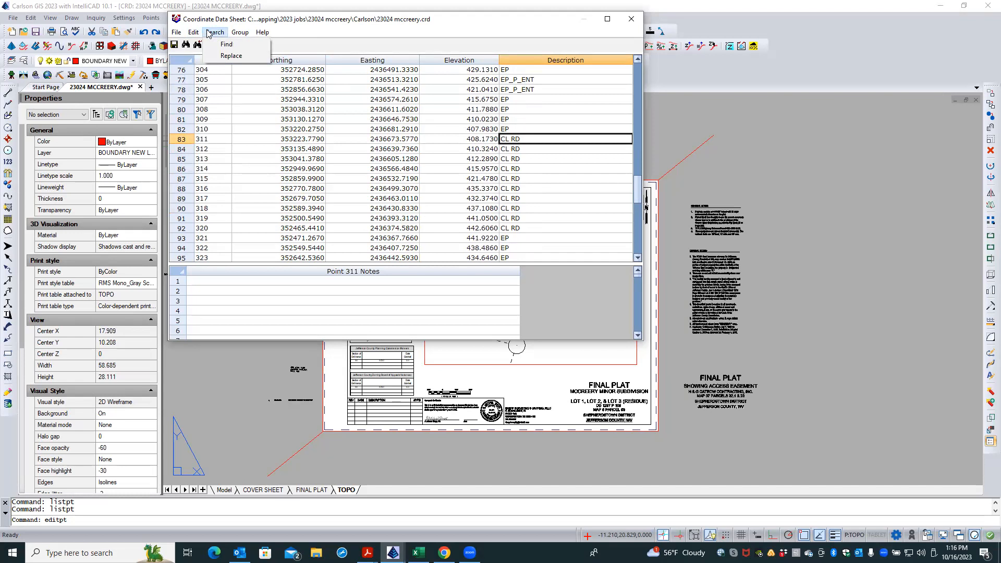
left_click(225, 56)
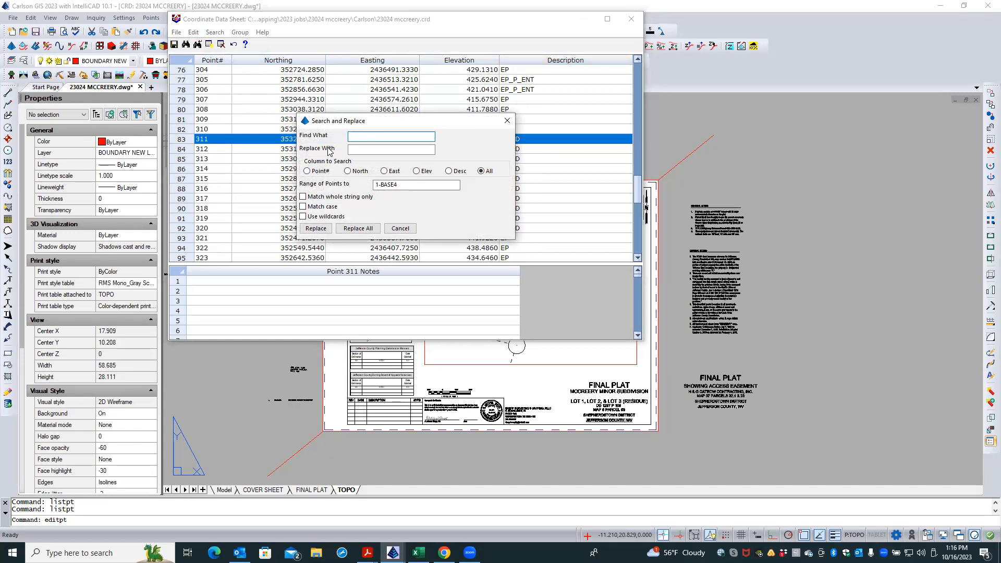
key("Caps_Lock")
type("CL")
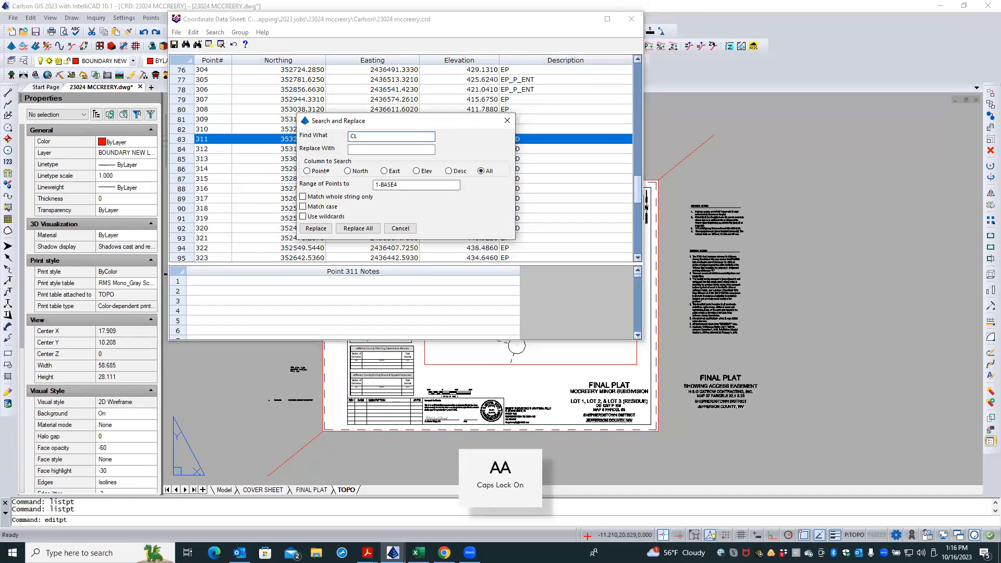
type(" RD")
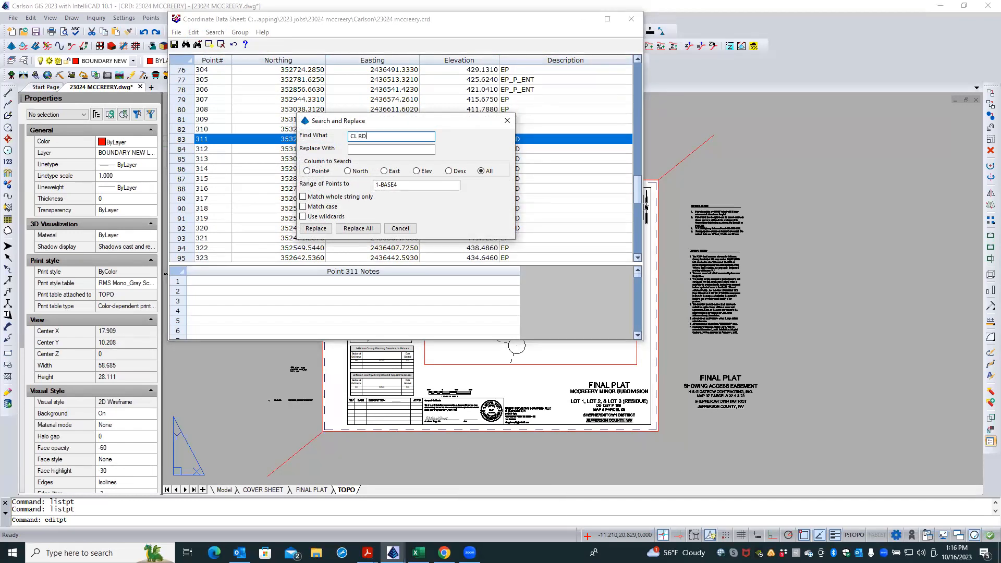
left_click(361, 150)
type("CL")
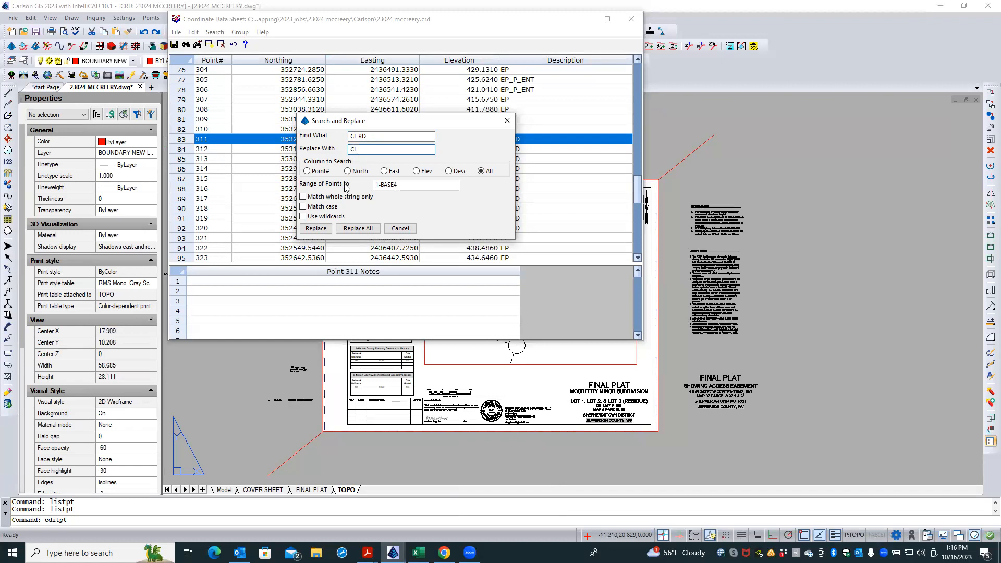
left_click(363, 230)
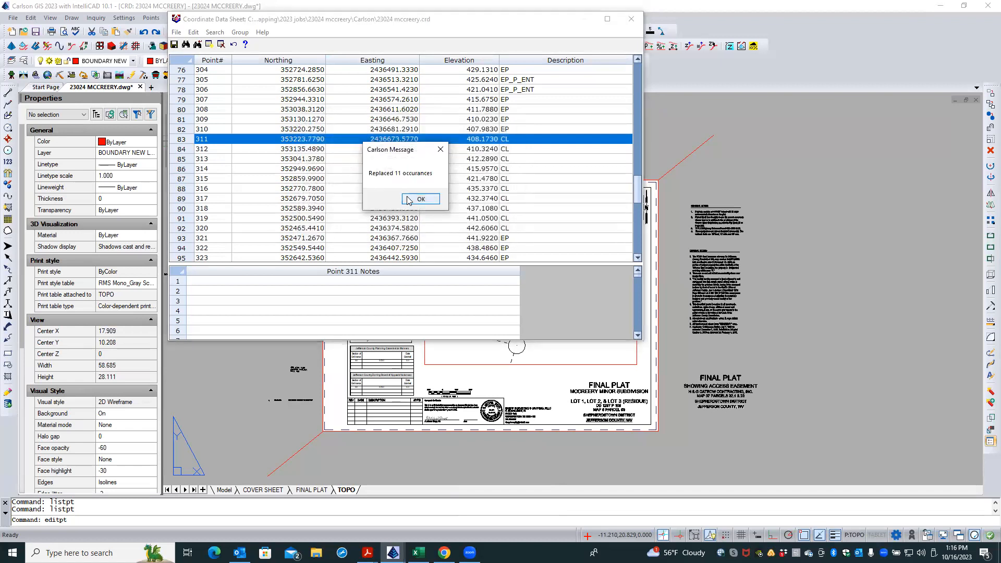
left_click(409, 200)
Change the description of point 340 to BEST_ENT.
scroll(408, 197, "down", 3)
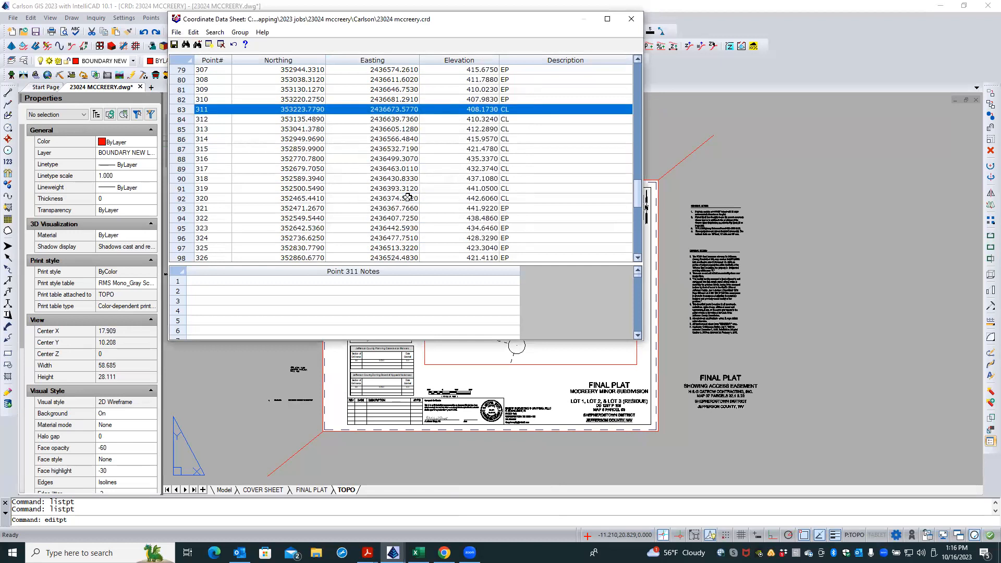
scroll(409, 197, "down", 2)
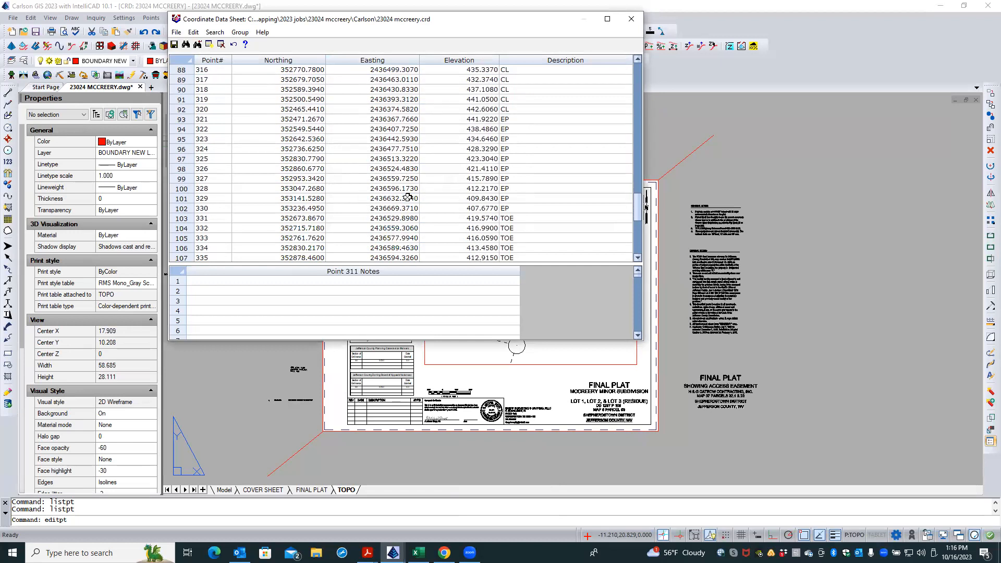
scroll(408, 197, "down", 2)
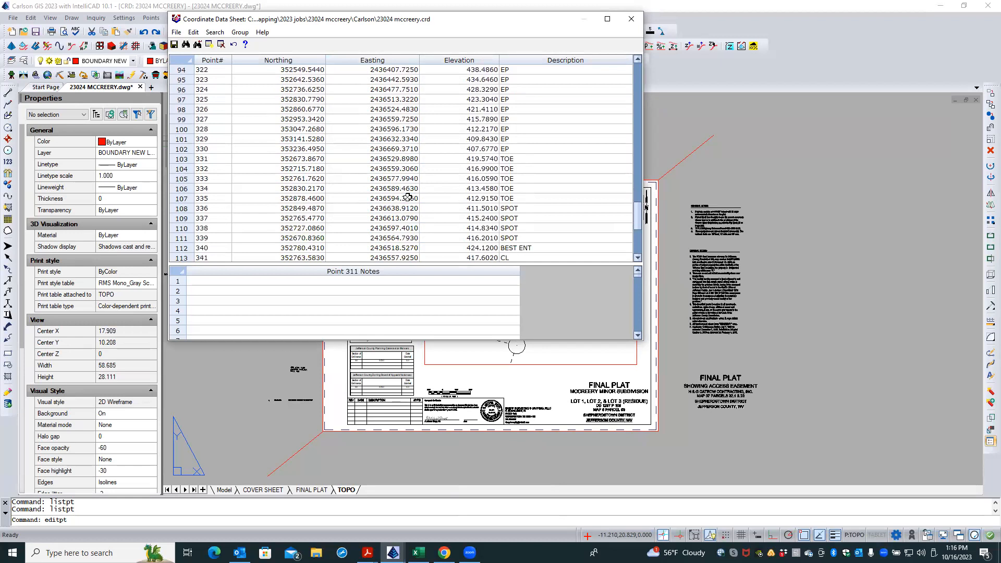
scroll(408, 197, "down", 1)
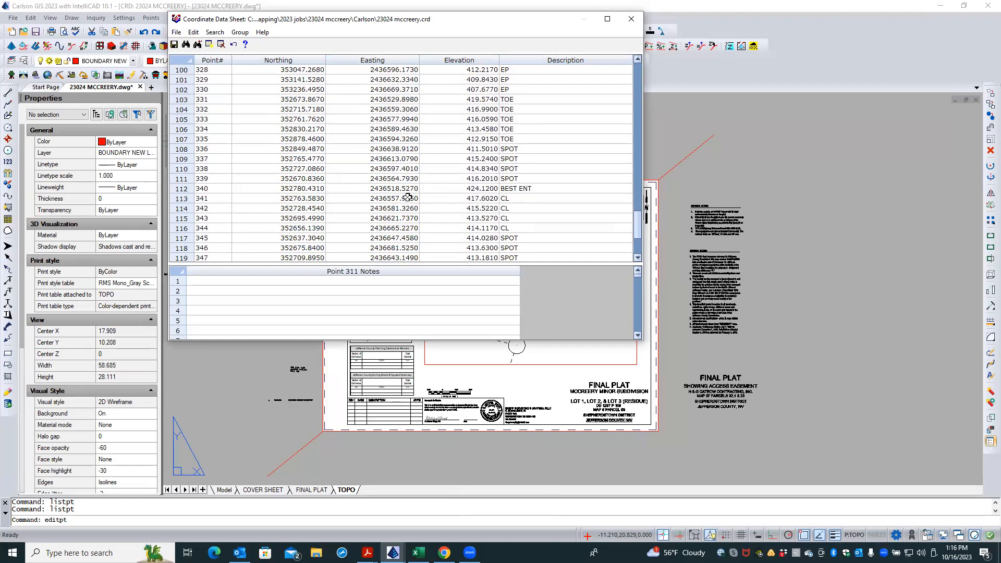
scroll(546, 193, "up", 1)
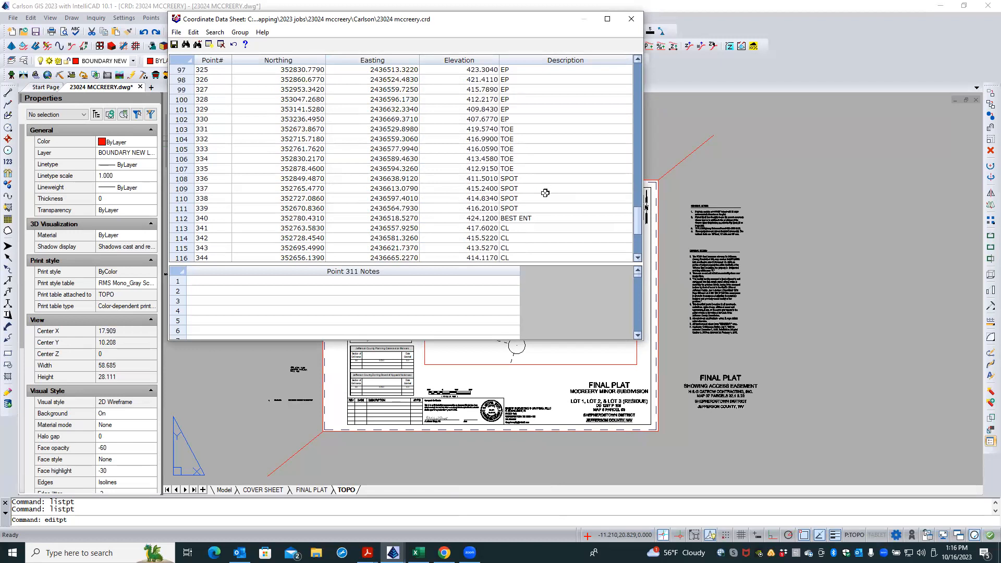
left_click(526, 220)
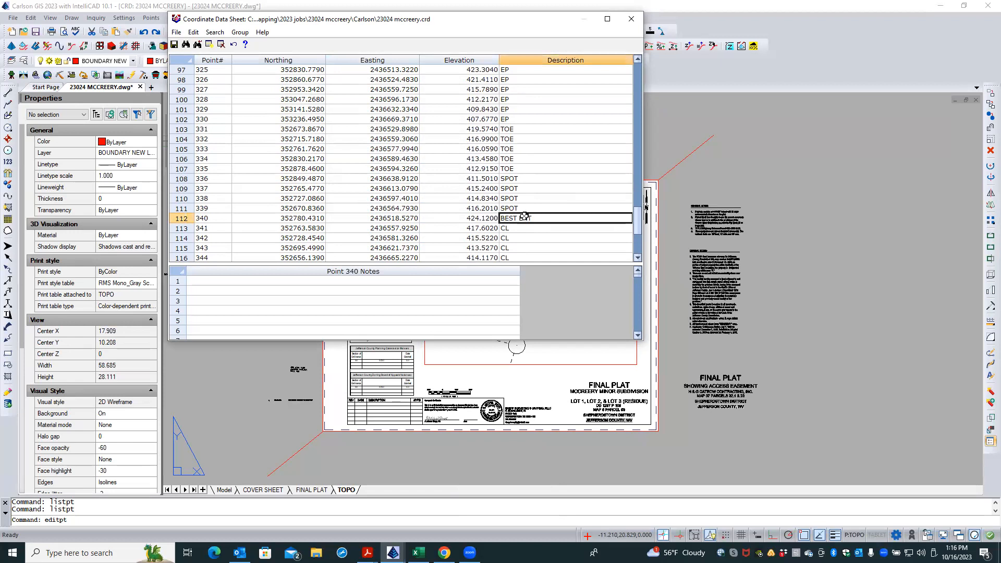
left_click(519, 220)
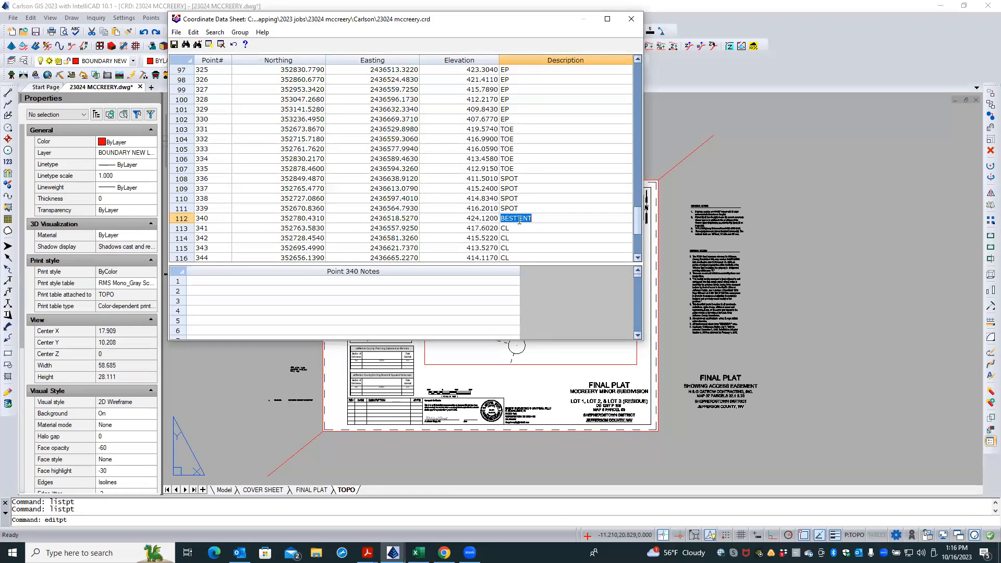
left_click(518, 220)
key("BackSpace")
type("_")
Look through the remaining point descriptions, then save the coordinate file and close the data sheet.
scroll(519, 224, "down", 2)
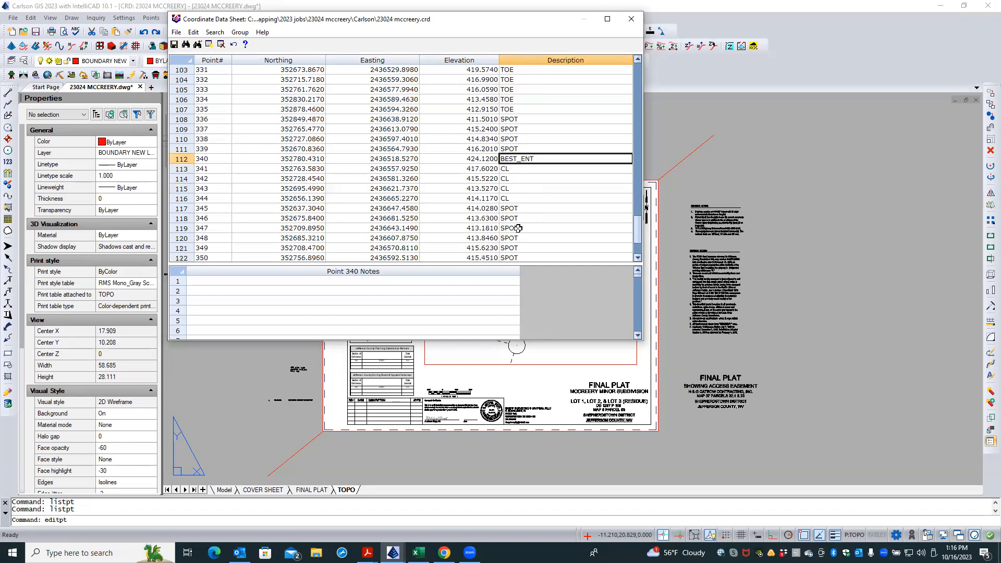
scroll(518, 228, "down", 2)
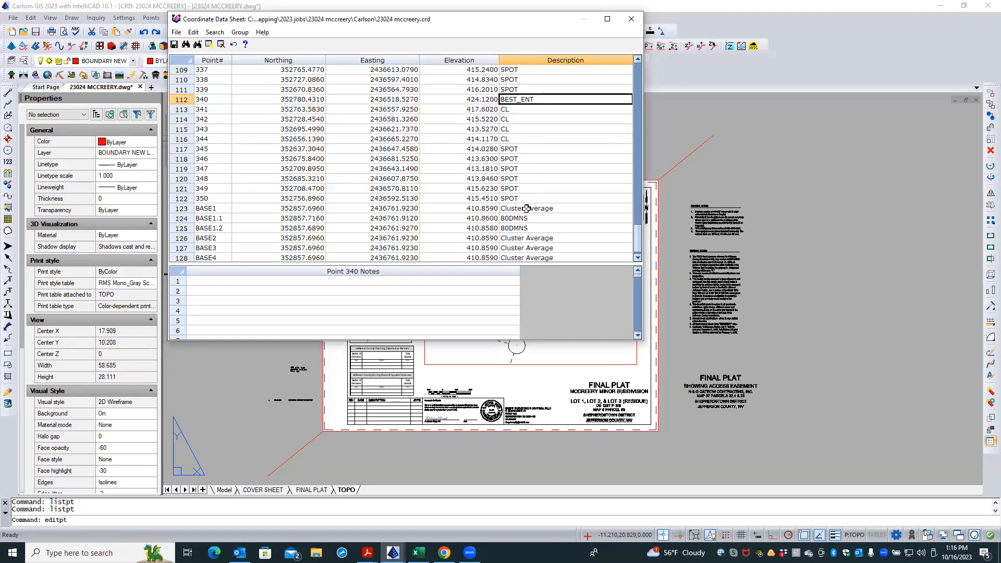
scroll(526, 208, "up", 5)
scroll(527, 208, "up", 8)
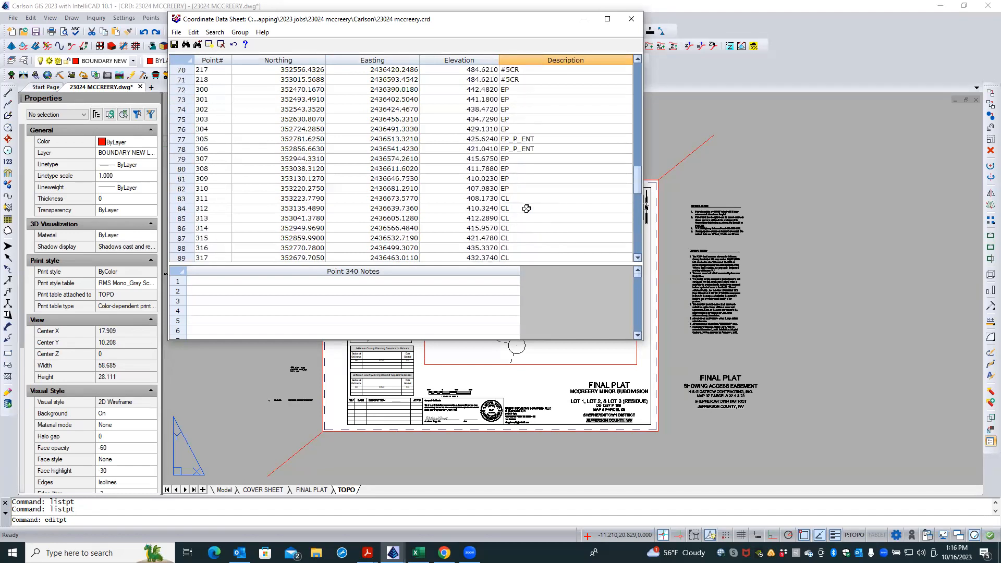
scroll(526, 208, "up", 7)
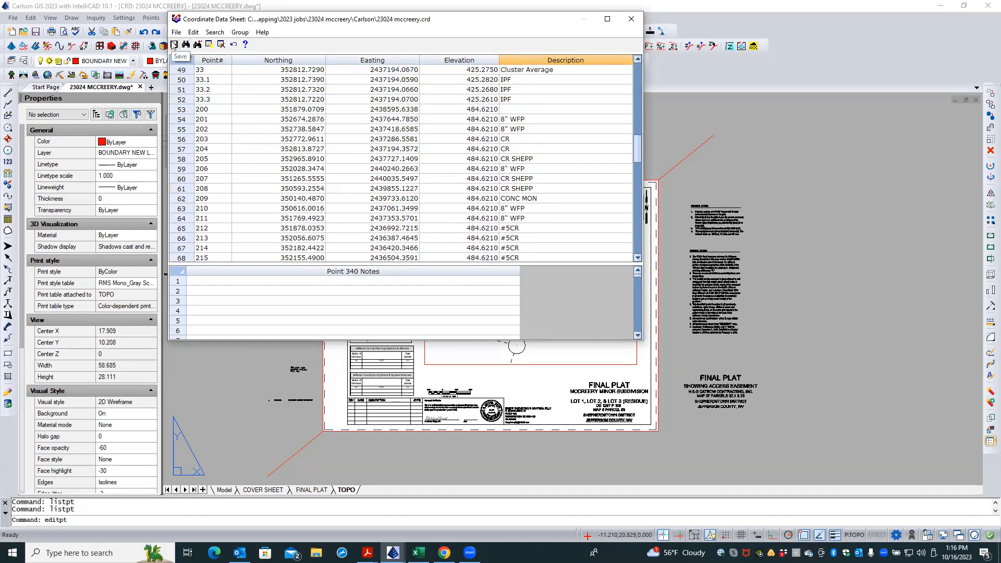
left_click(175, 45)
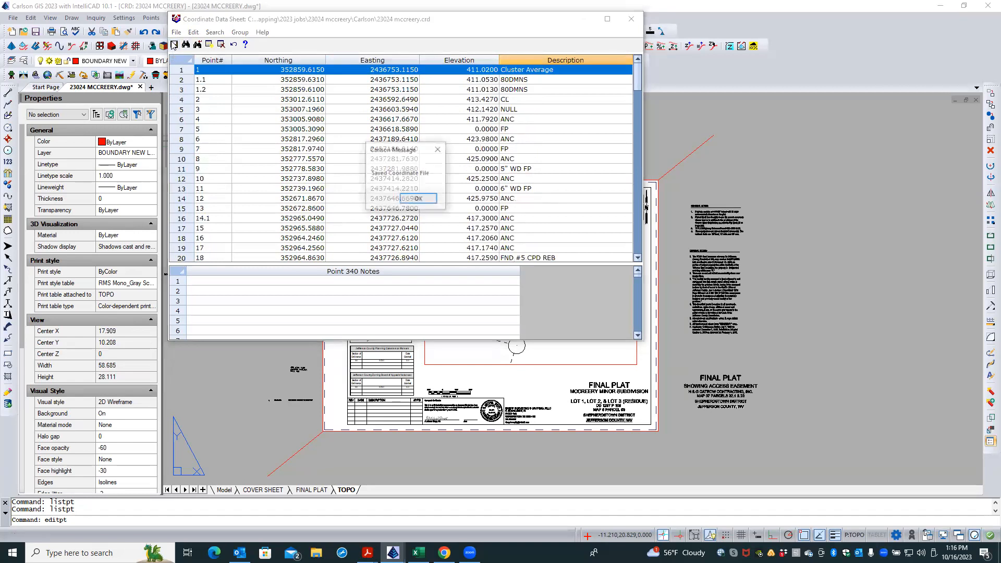
left_click(416, 199)
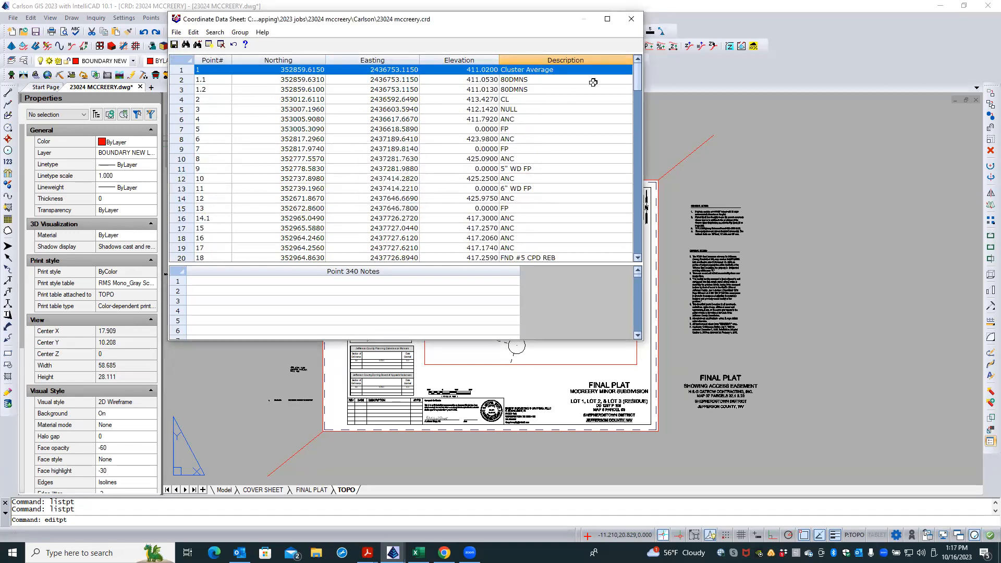
left_click(630, 20)
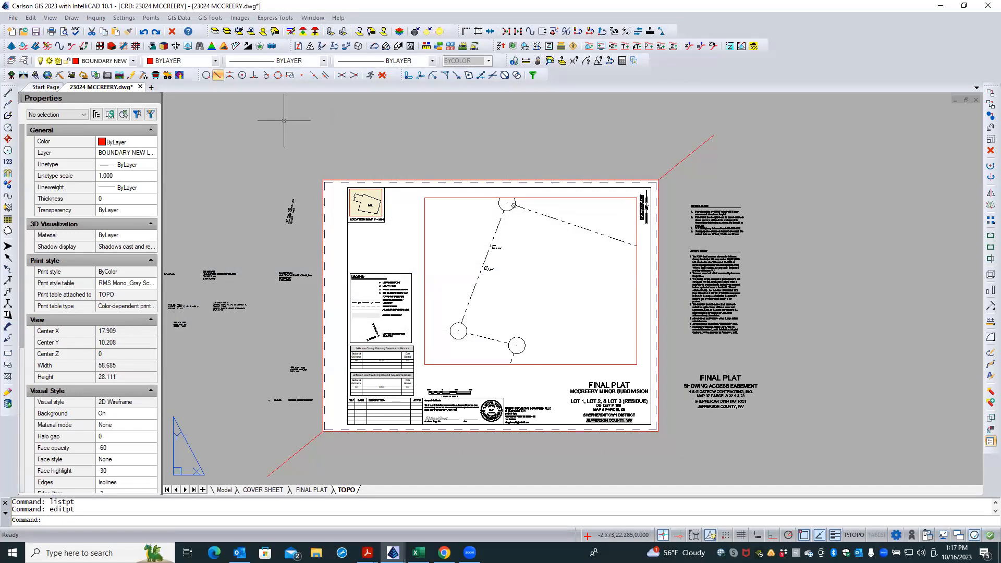
Switch from the TOPO layout to model space and frame the subdivision boundary with its numbered points.
left_click(225, 490)
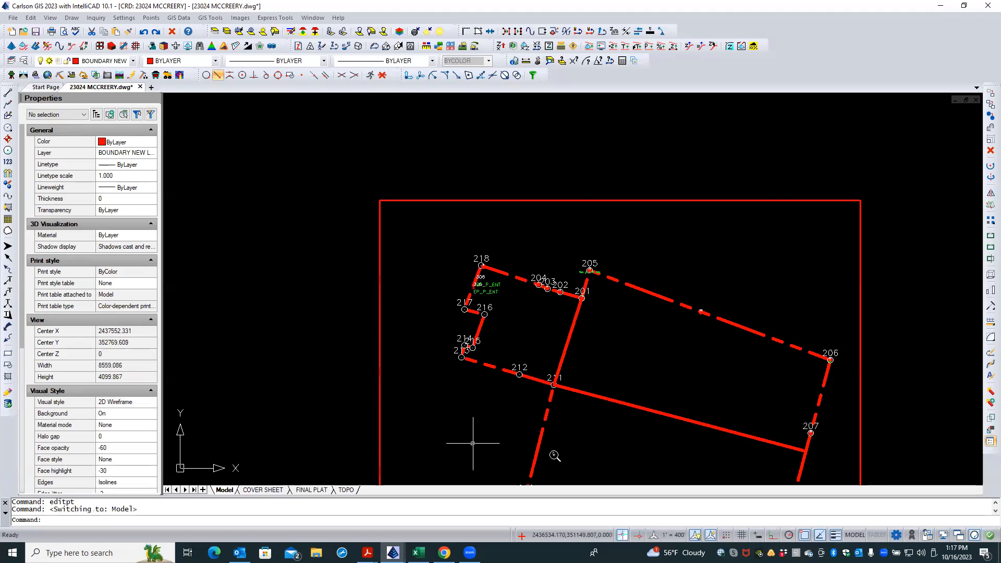
middle_click_drag(582, 455, 586, 328)
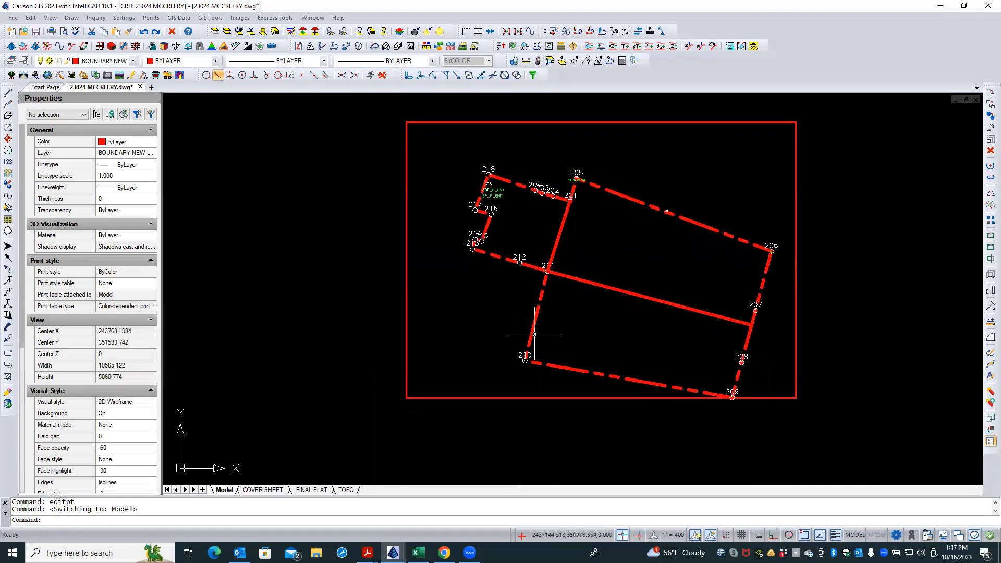
scroll(511, 324, "up", 2)
middle_click_drag(514, 317, 503, 383)
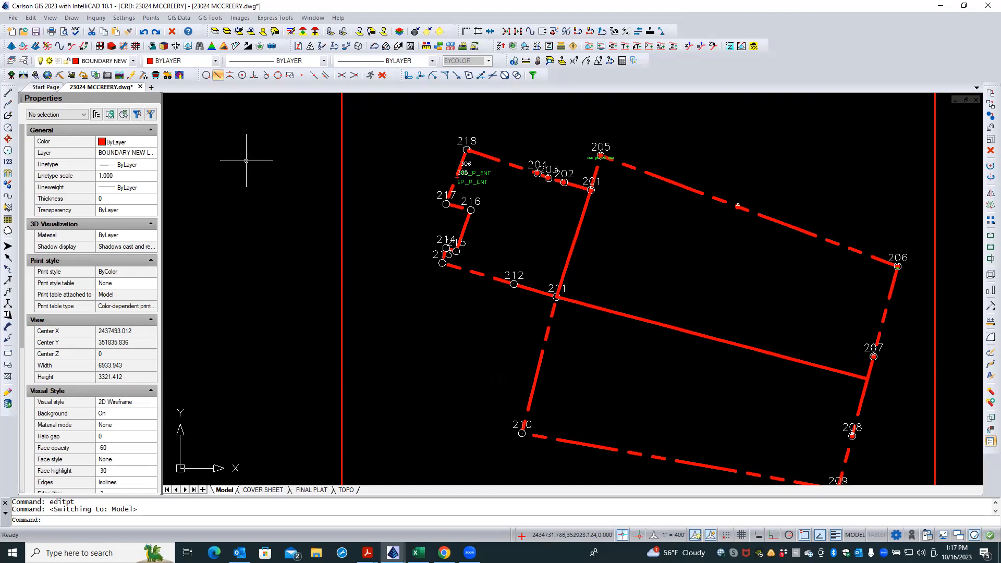
Set the drawing's horizontal scale to 50 and LTSCALE to 1 in the drawing setup.
left_click(130, 19)
key("Caps_Lock")
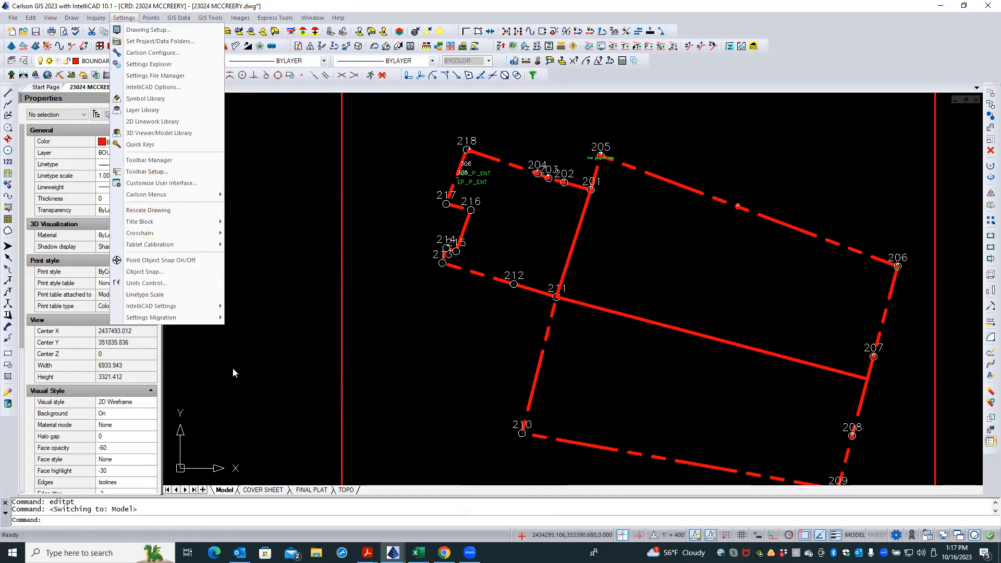
left_click(151, 32)
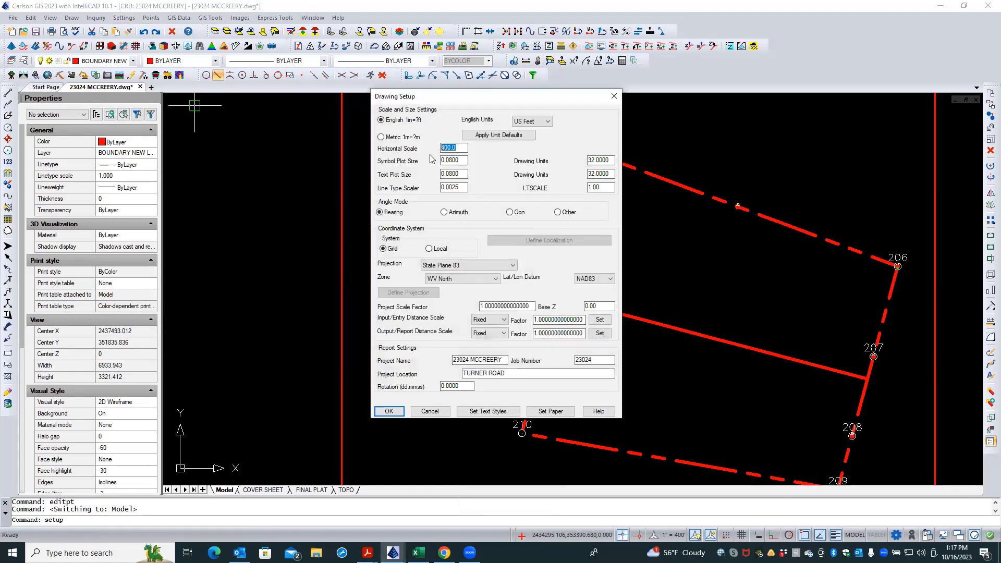
type("500")
left_click(598, 188)
double_click(459, 149)
type("50")
double_click(600, 188)
type("1")
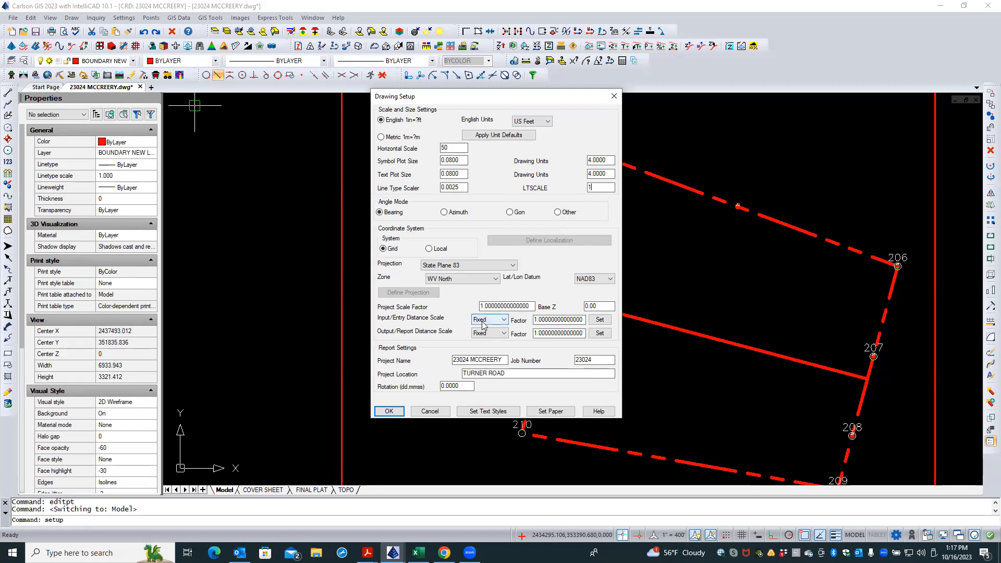
left_click(390, 410)
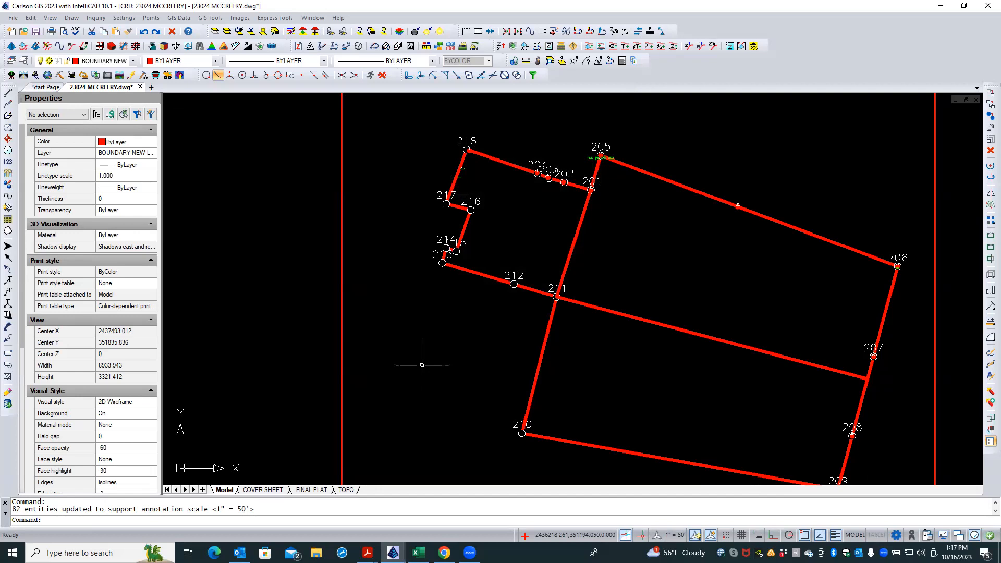
Keep both the MSLTSCALE and PSLTSCALE linetype scaling variables set to ON.
key("Caps_Lock")
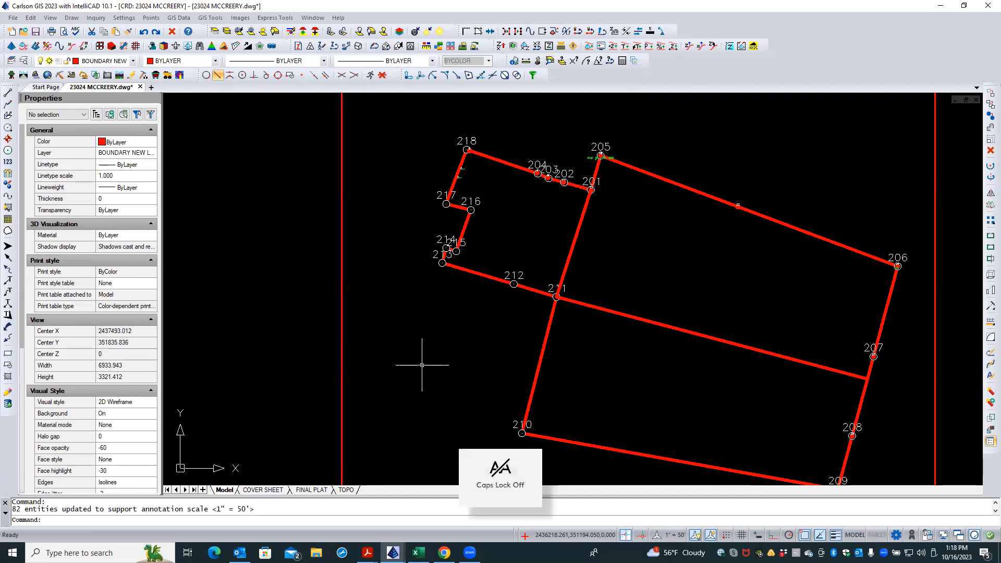
type("msltsc")
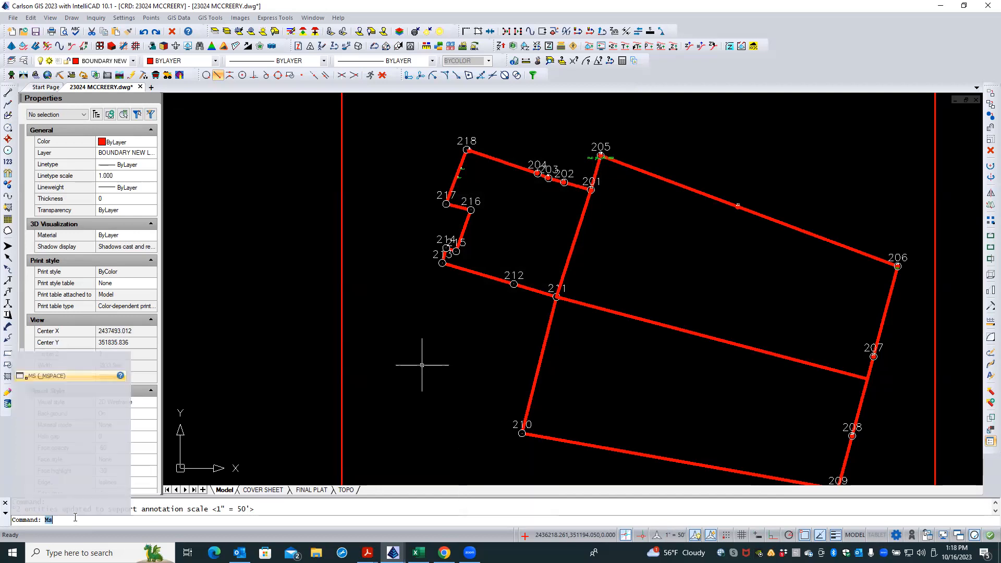
key("Return")
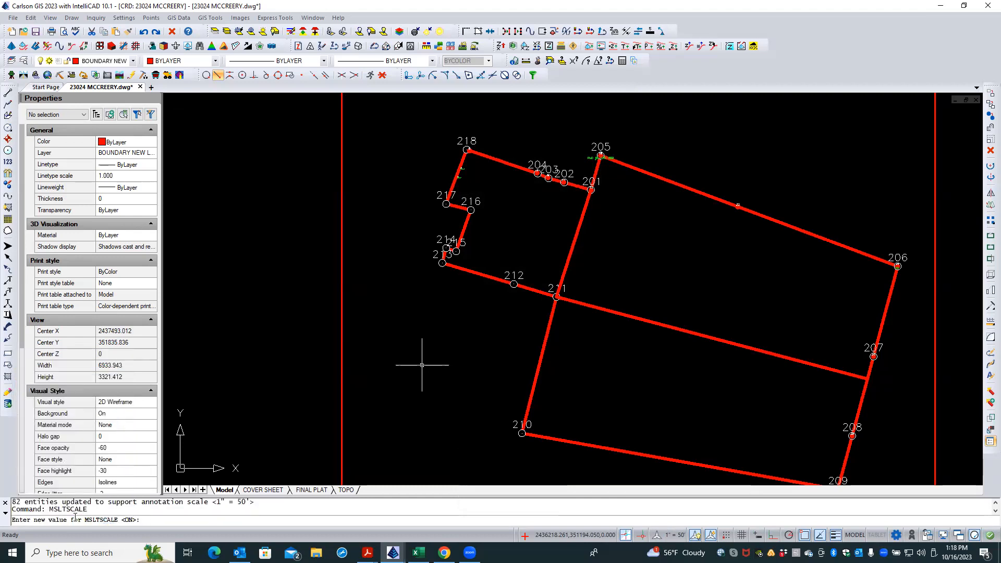
key("Return")
type("psltscale")
key("Return")
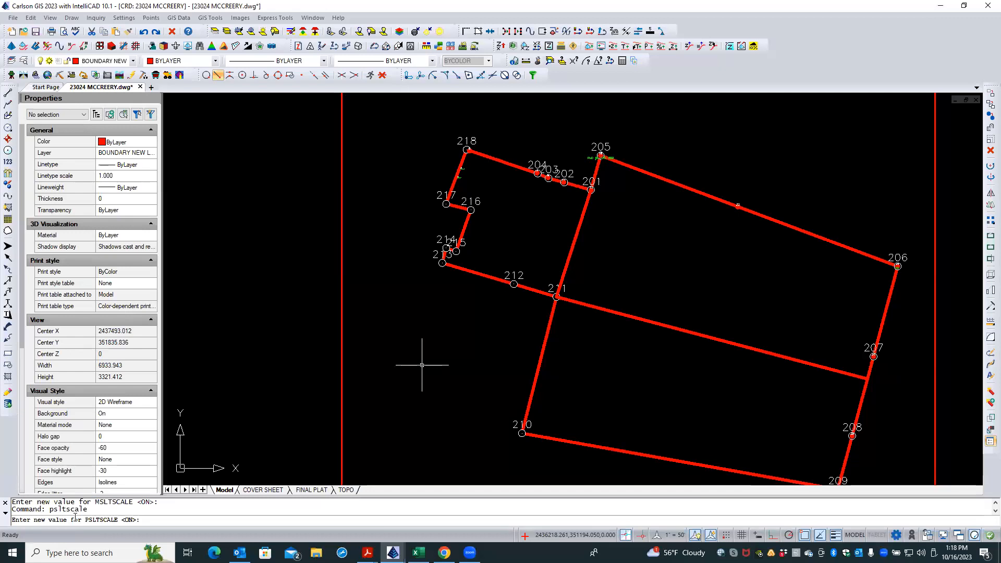
key("Return")
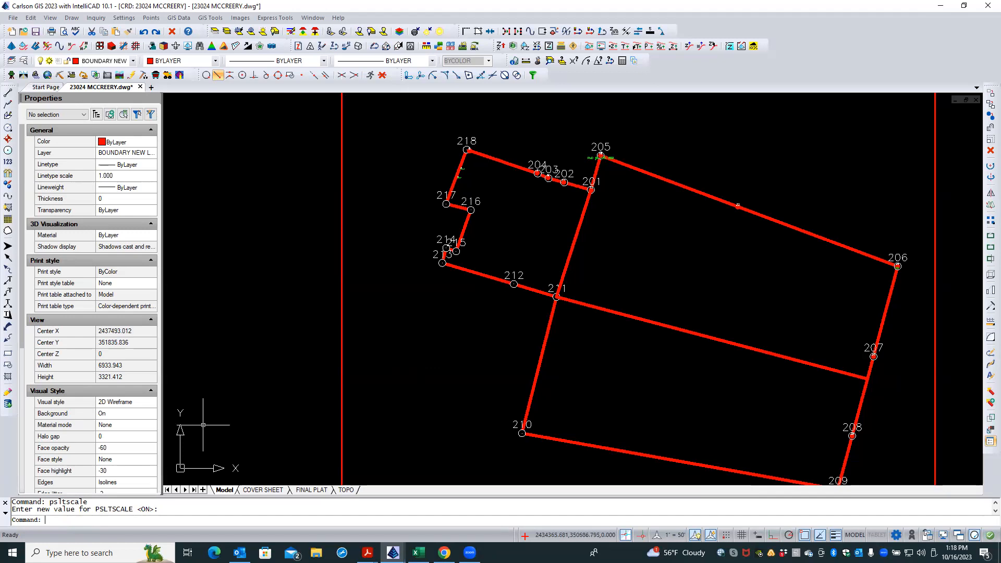
left_click(502, 303)
left_click(459, 302)
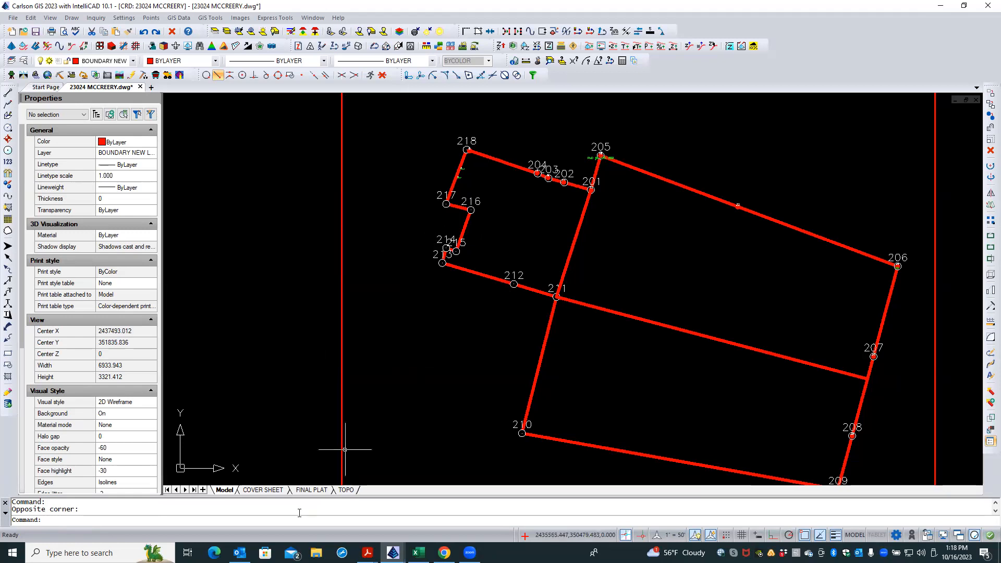
Check the viewport scale on the FINAL PLAT layout and regenerate all viewports to inspect the boundary linetypes and point labels.
left_click(303, 490)
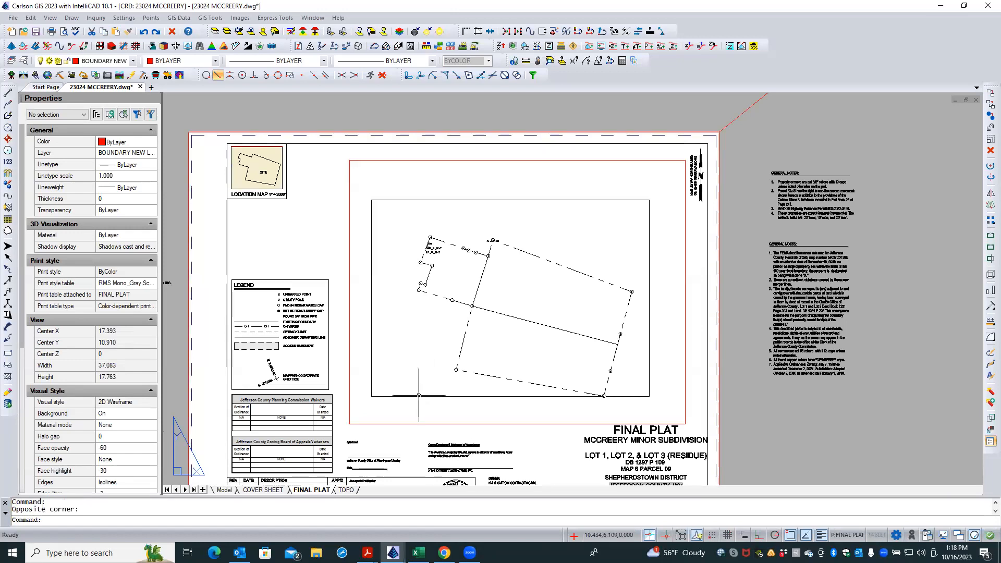
left_click(404, 425)
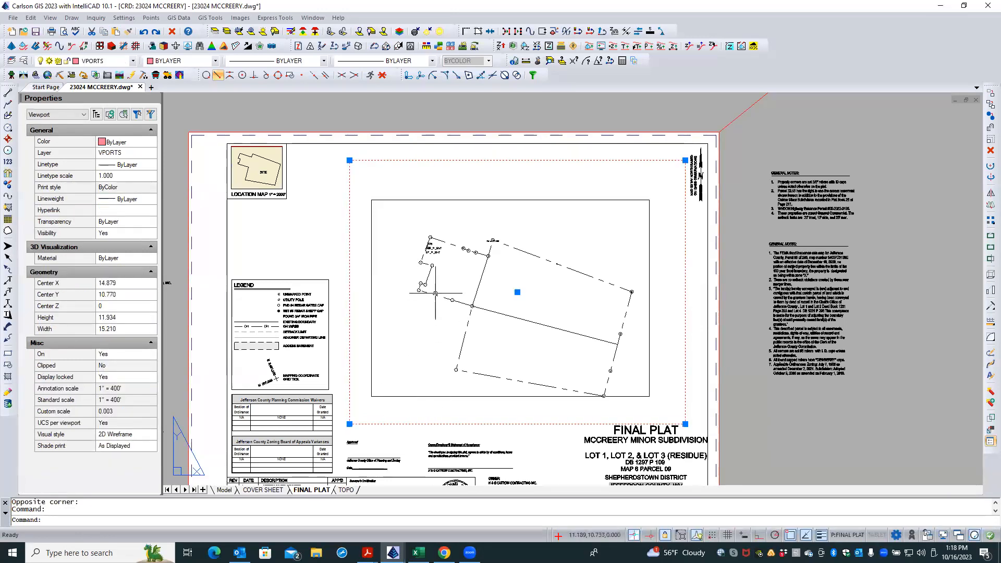
key("Escape")
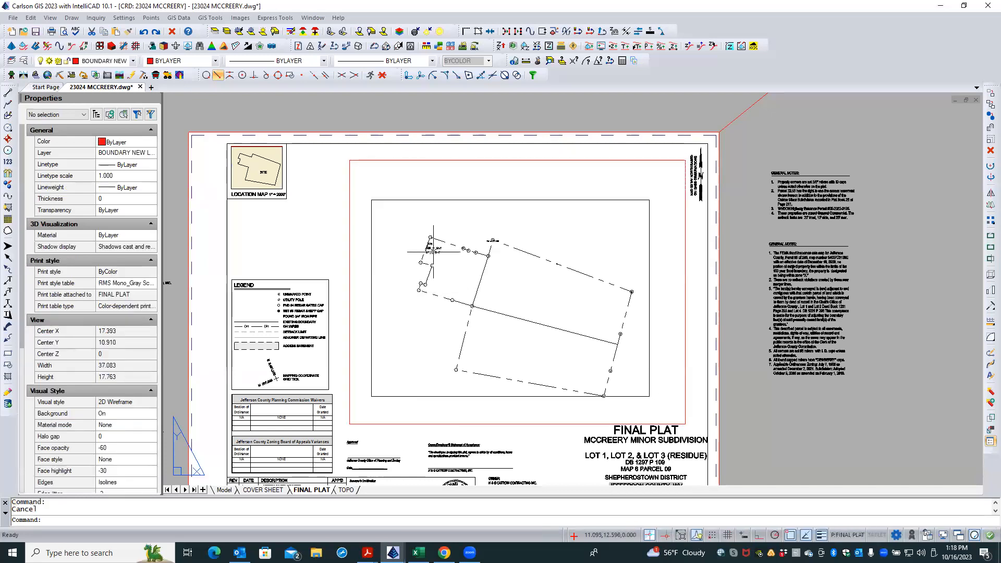
scroll(434, 252, "up", 3)
scroll(434, 252, "up", 6)
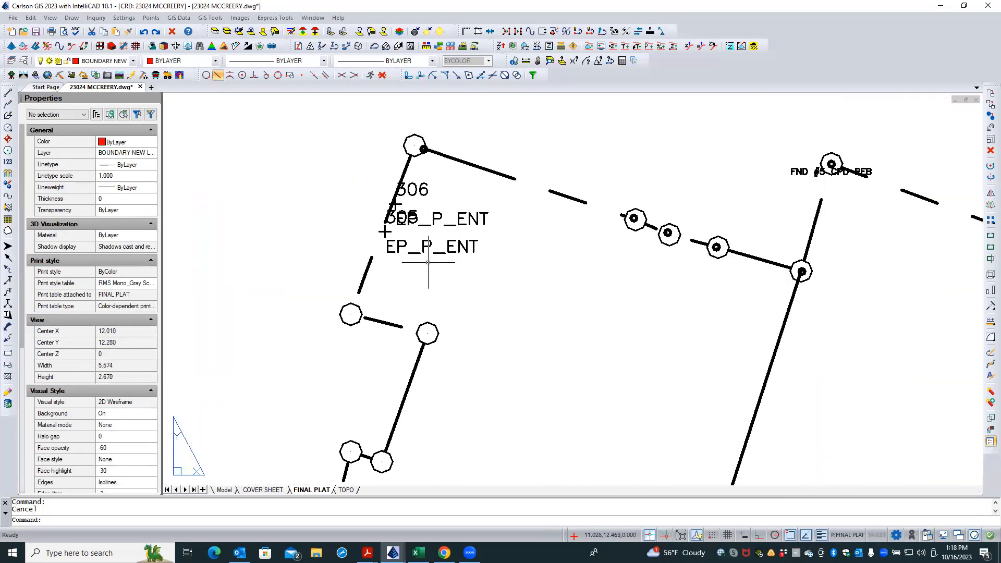
type("rea")
key("Return")
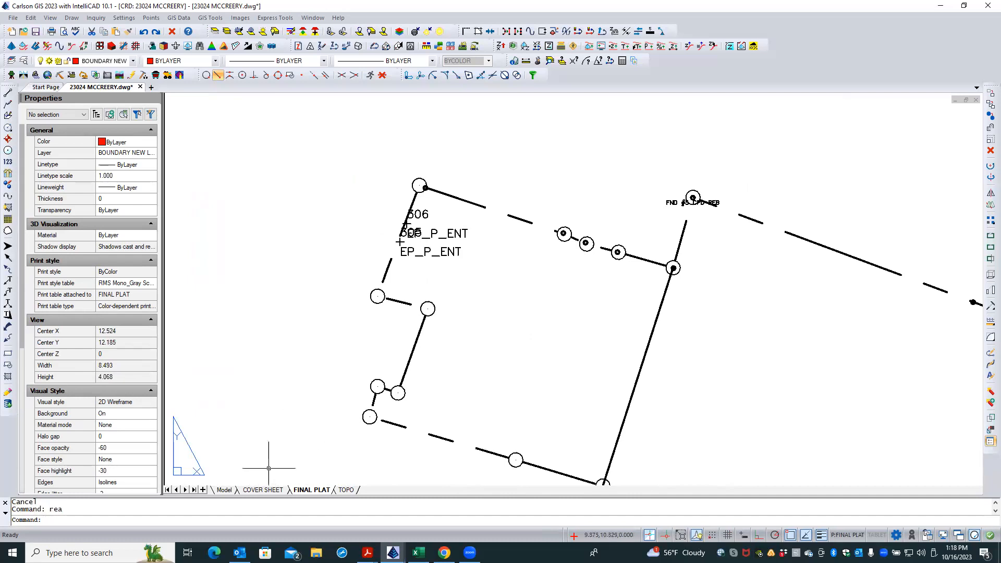
Return to model space and check the block reference scale of the symbol at point 213.
left_click(223, 490)
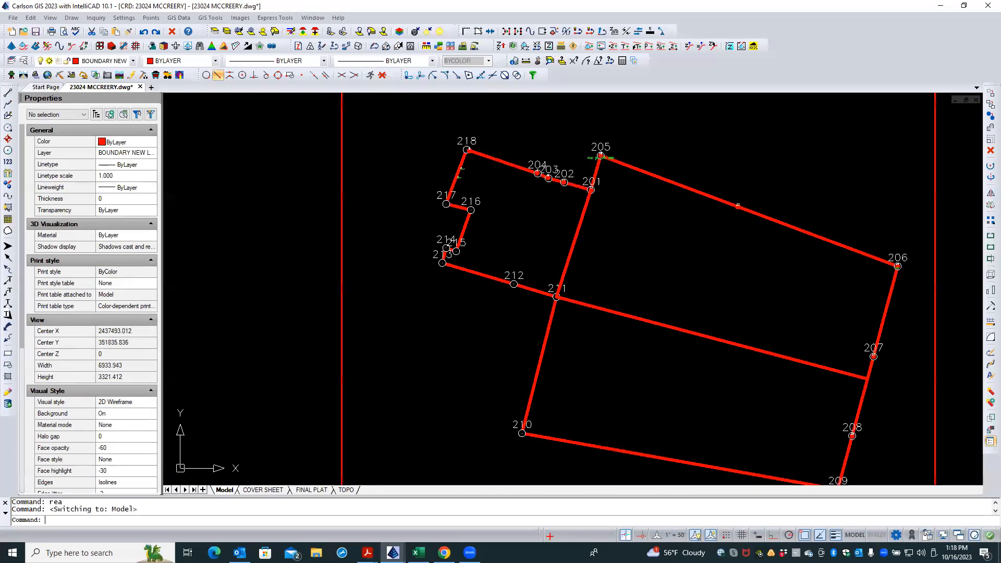
scroll(319, 330, "down", 3)
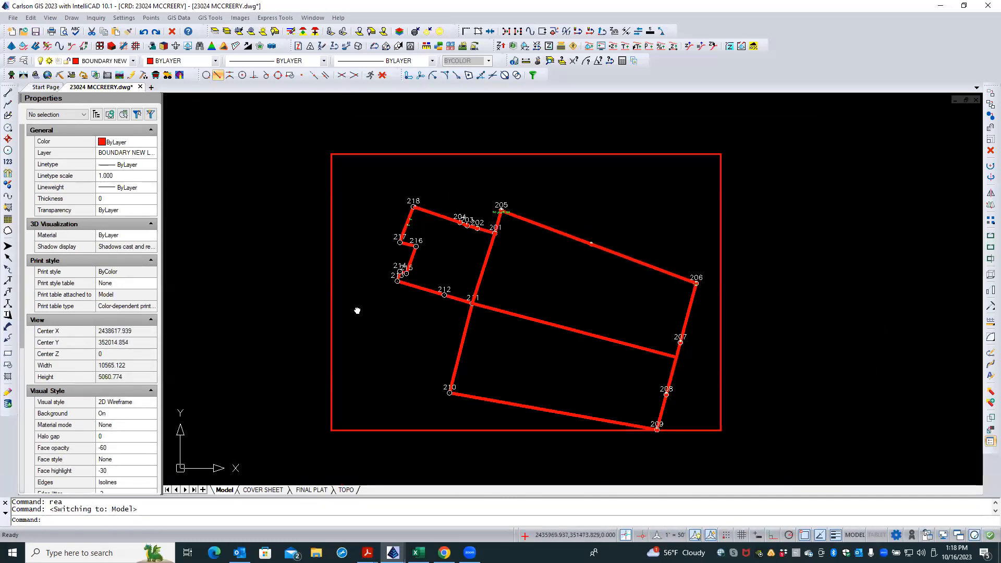
scroll(401, 270, "up", 3)
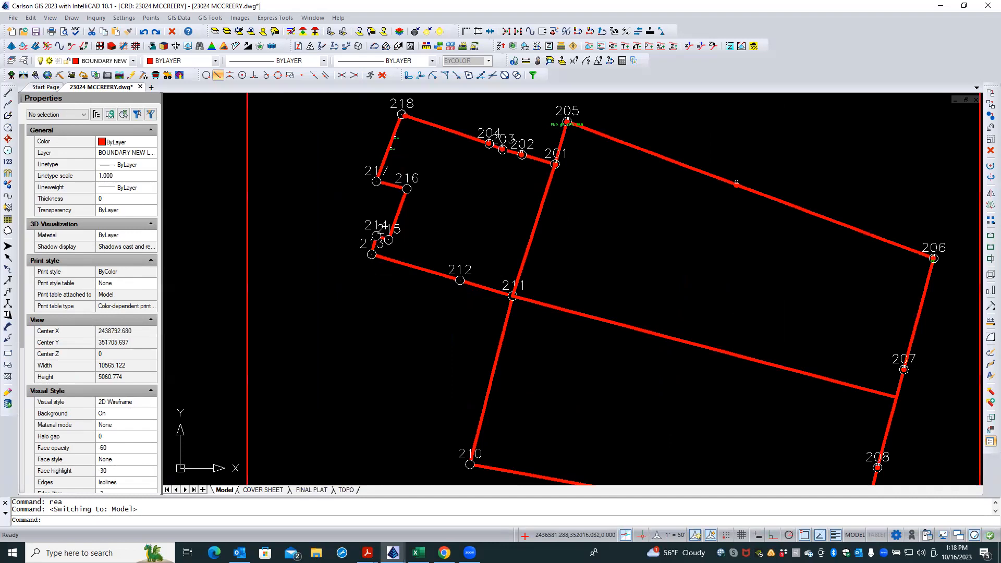
left_click(371, 256)
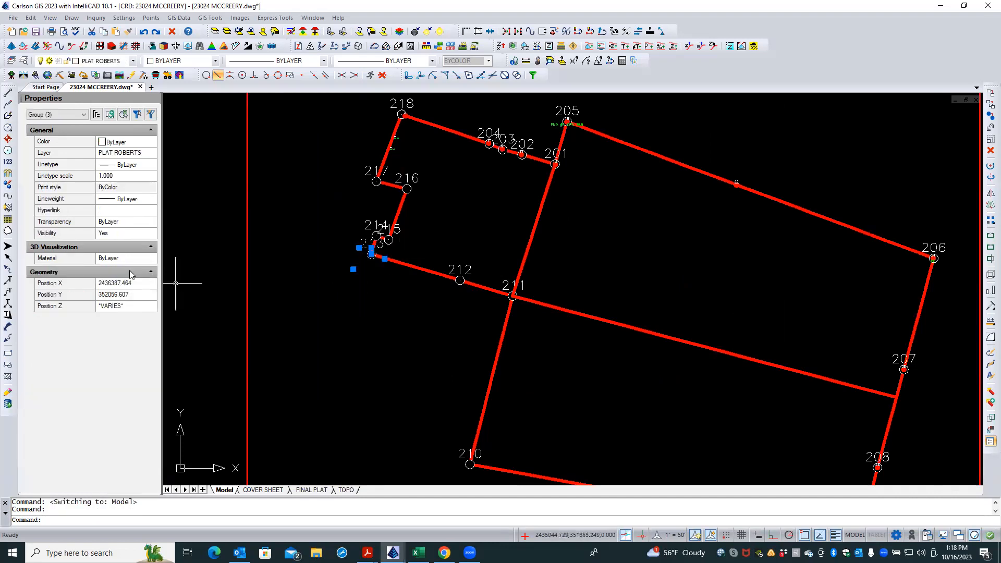
left_click(65, 114)
left_click(56, 131)
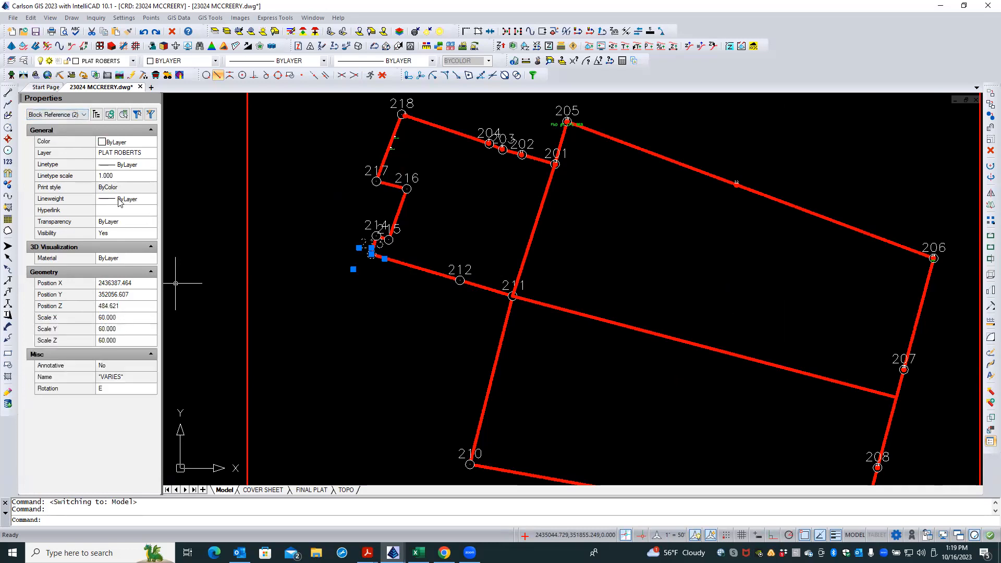
left_click(125, 318)
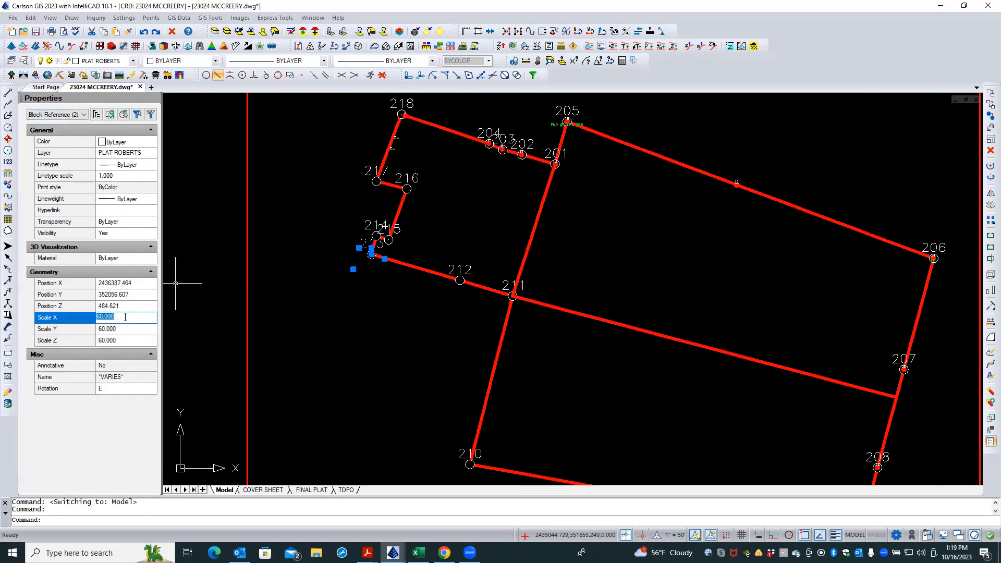
key("Escape")
key("Escape")
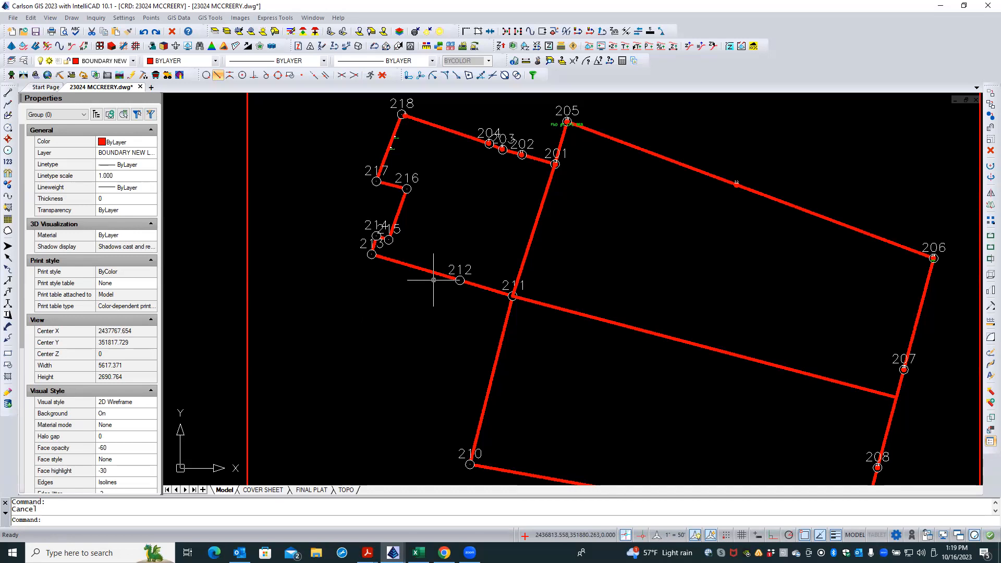
left_click(151, 18)
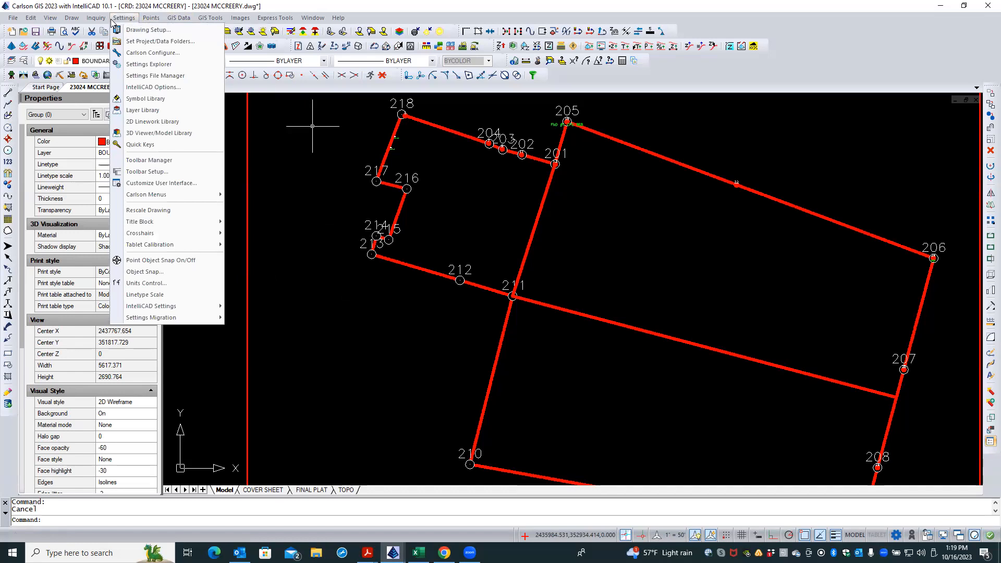
left_click(168, 210)
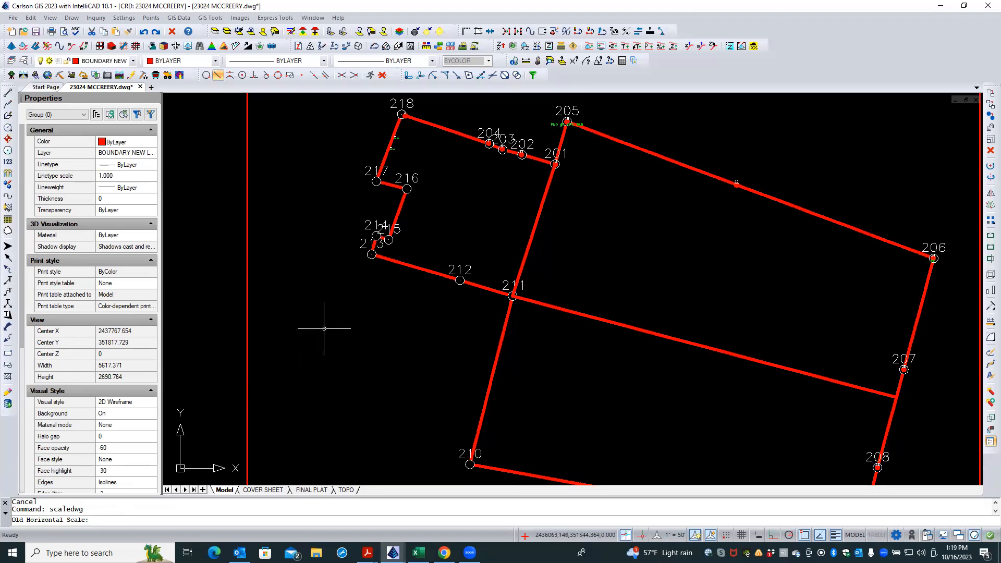
key("Escape")
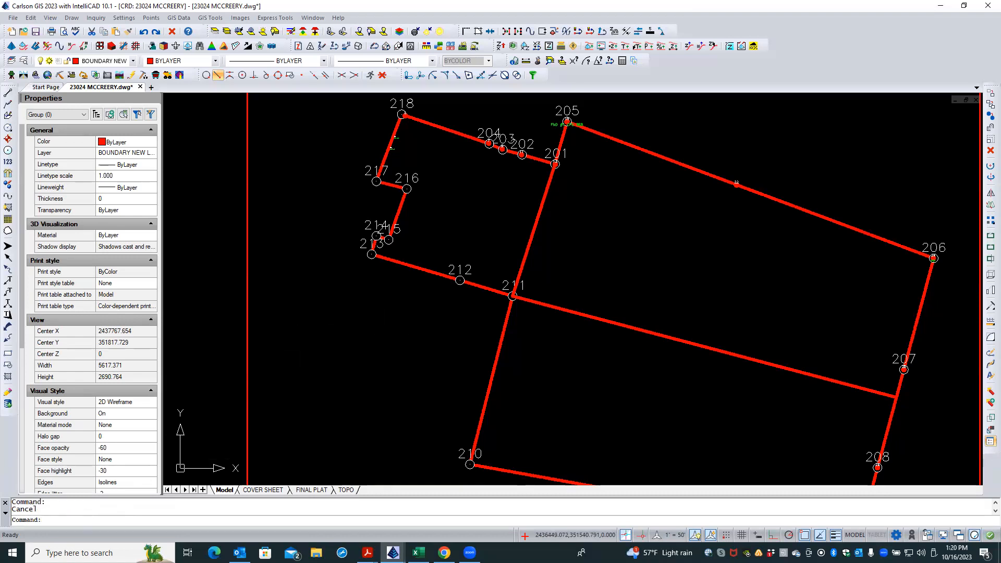
Examine the layers and properties of the overlapping point symbols at points 217 and 218.
scroll(381, 330, "down", 2)
scroll(363, 214, "up", 1)
scroll(364, 214, "up", 1)
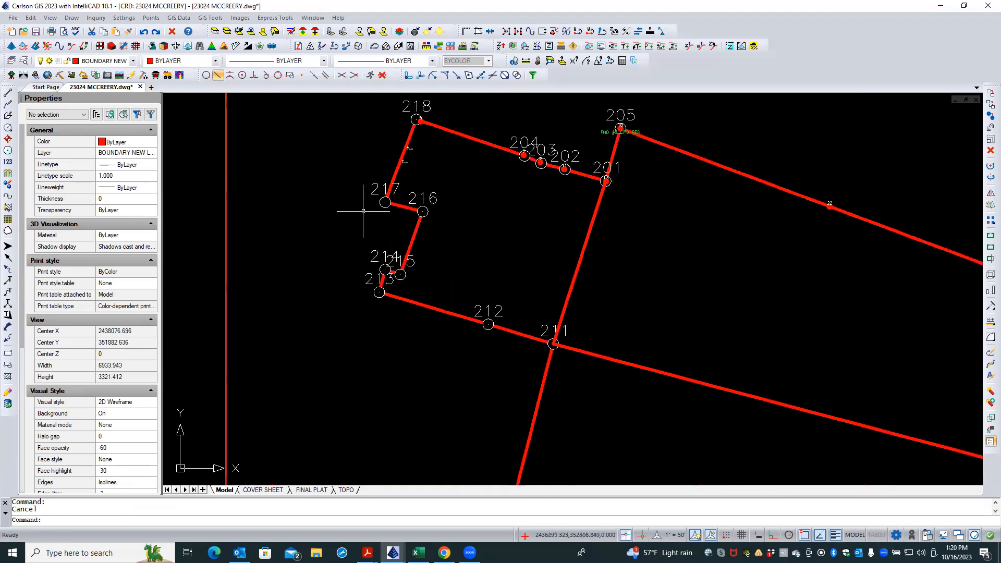
left_click(375, 191)
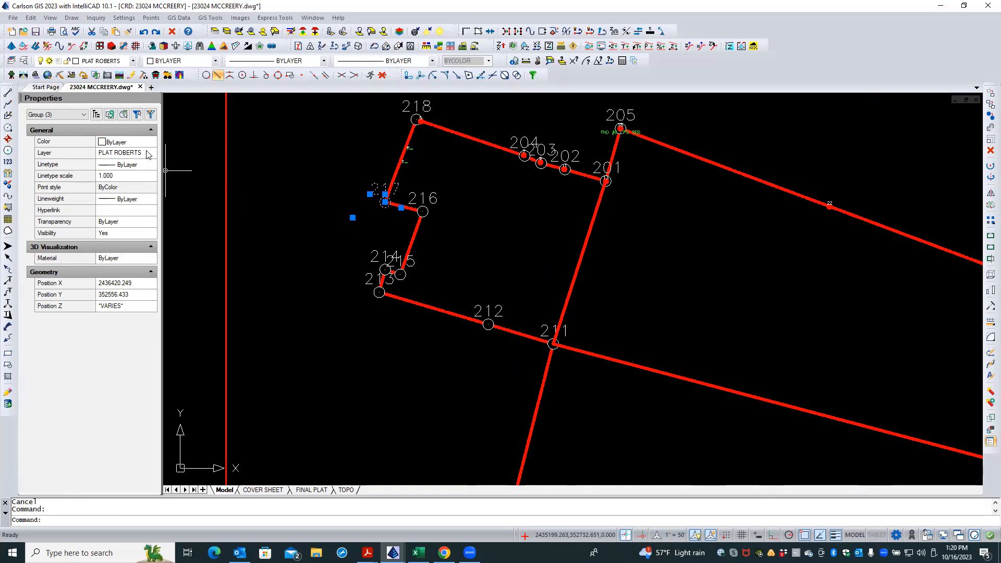
key("Escape")
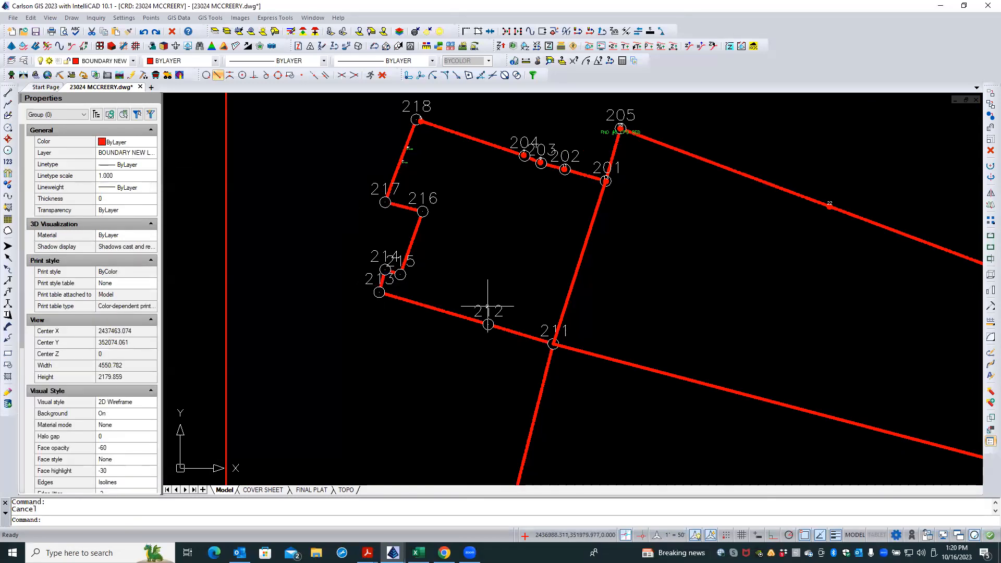
scroll(425, 111, "up", 3)
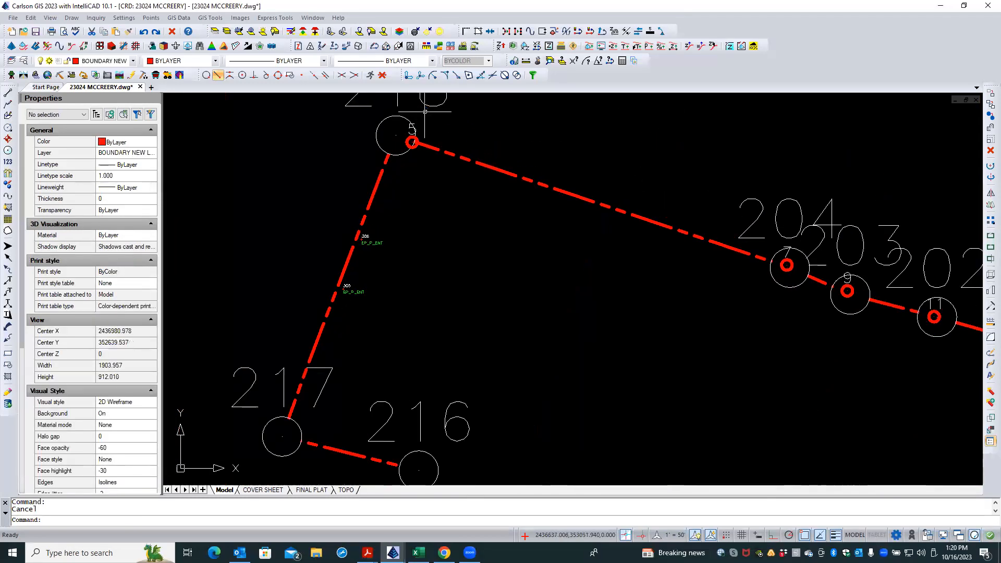
left_click(411, 126)
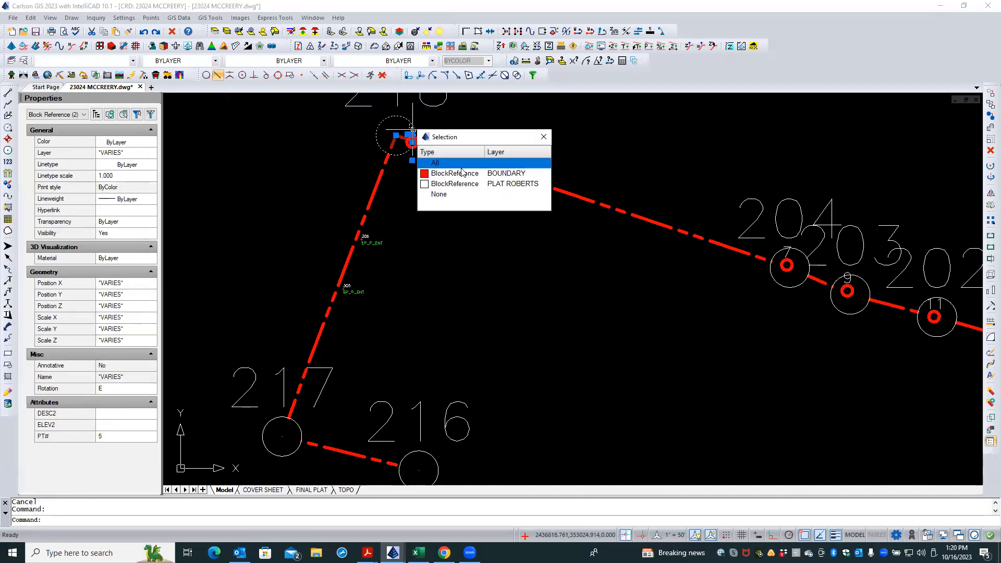
key("Escape")
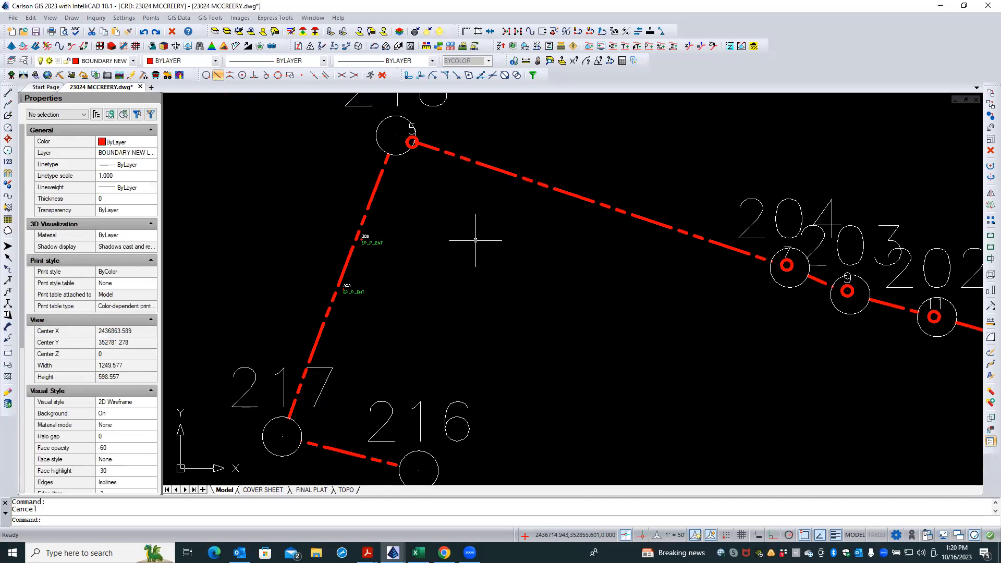
scroll(459, 237, "down", 4)
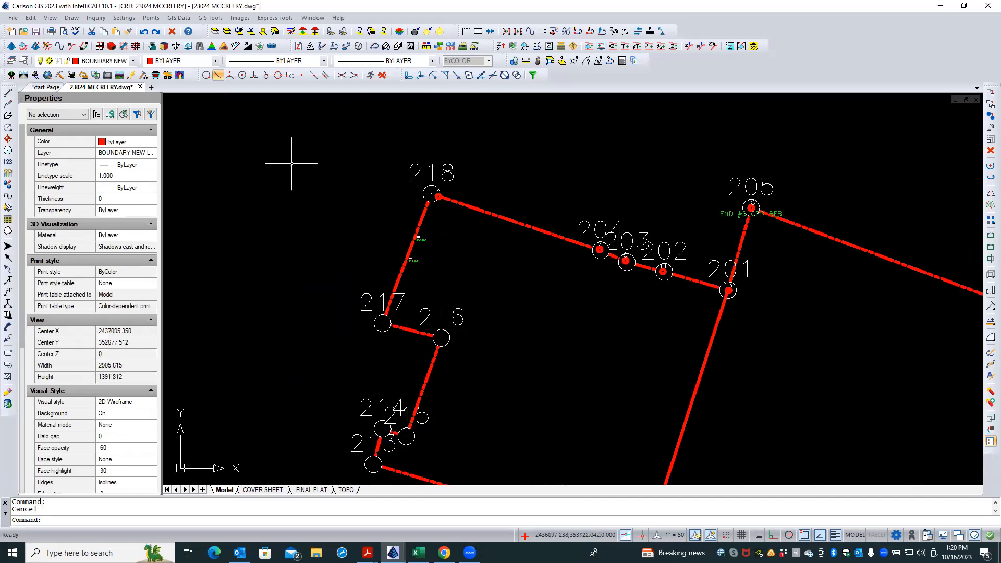
Try freezing the PNTNO, PLAT ROBERTS and BOUNDARY layers by picking entities at corner 218, and undo the freezing.
left_click(238, 33)
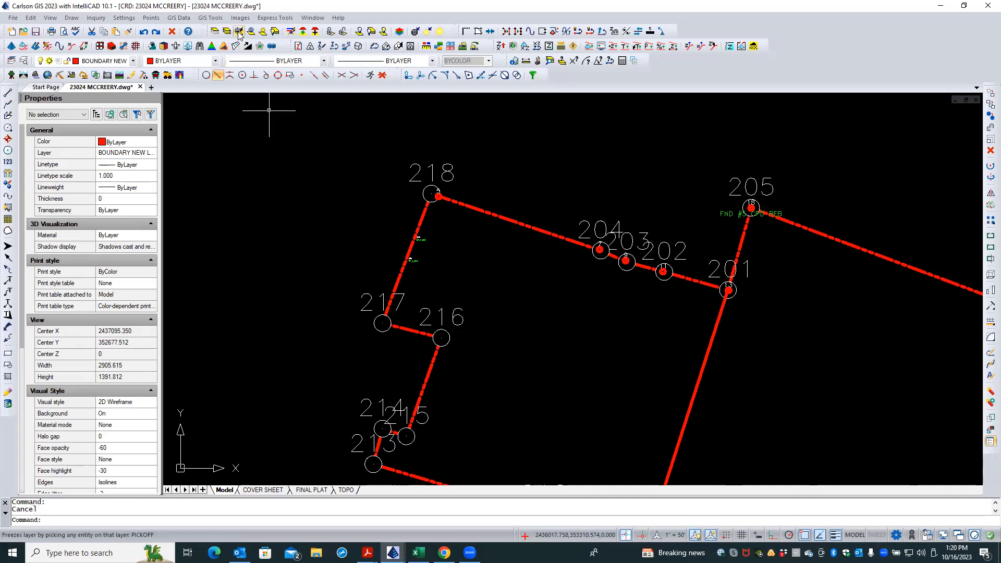
left_click(417, 171)
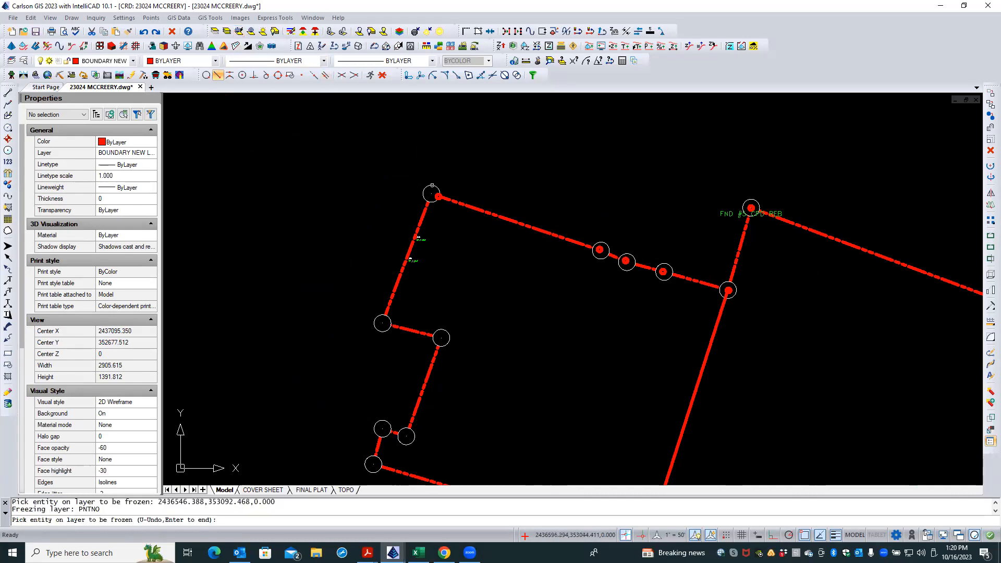
left_click(431, 193)
scroll(443, 194, "up", 3)
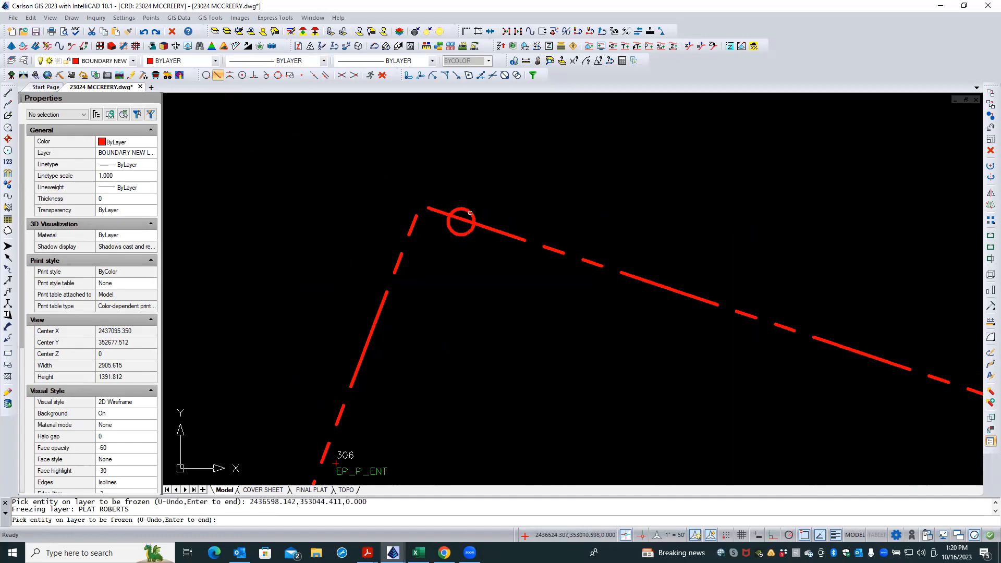
left_click(465, 220)
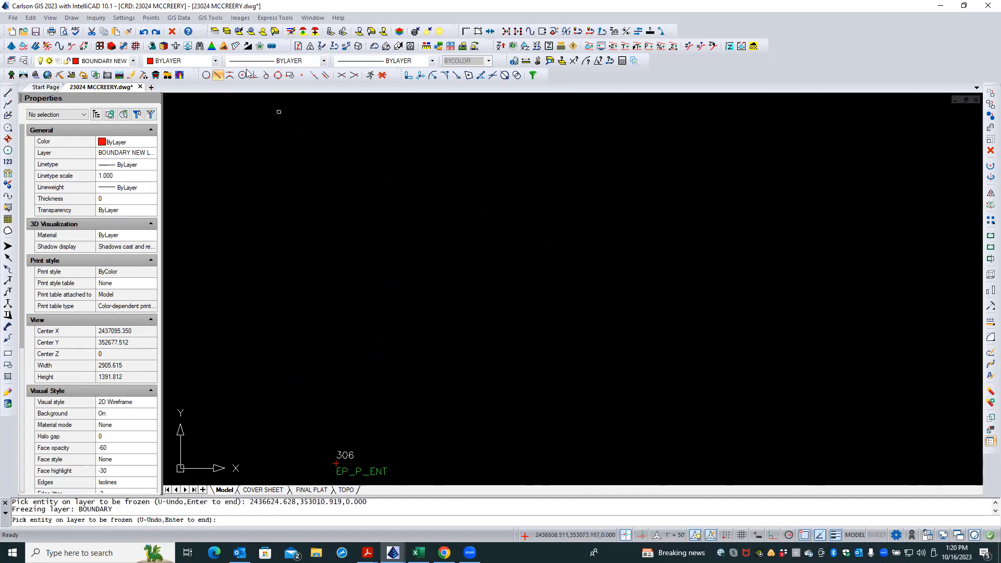
left_click(143, 33)
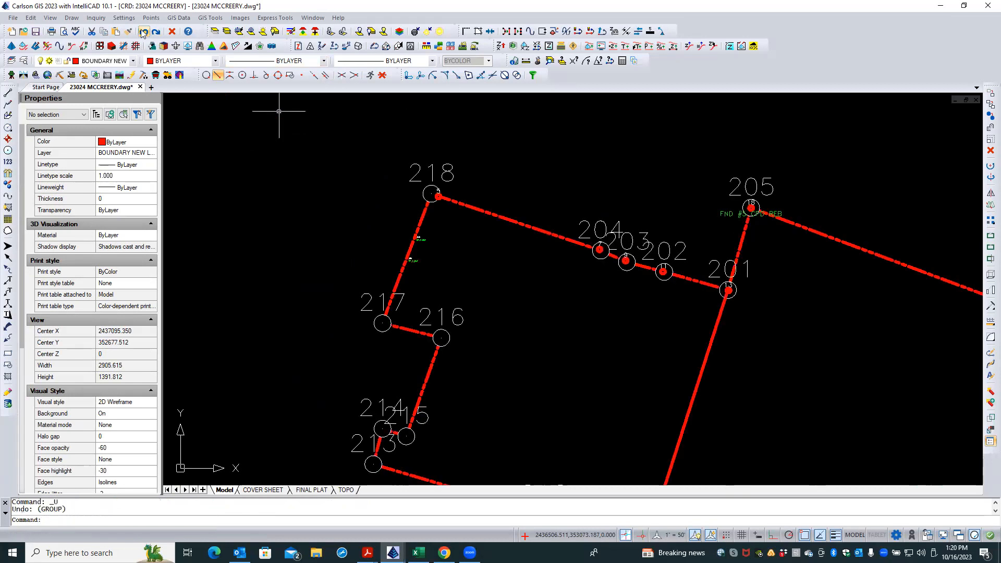
Freeze the PLAT ROBERTS layer by picking the old point symbol at corner 217.
left_click(226, 31)
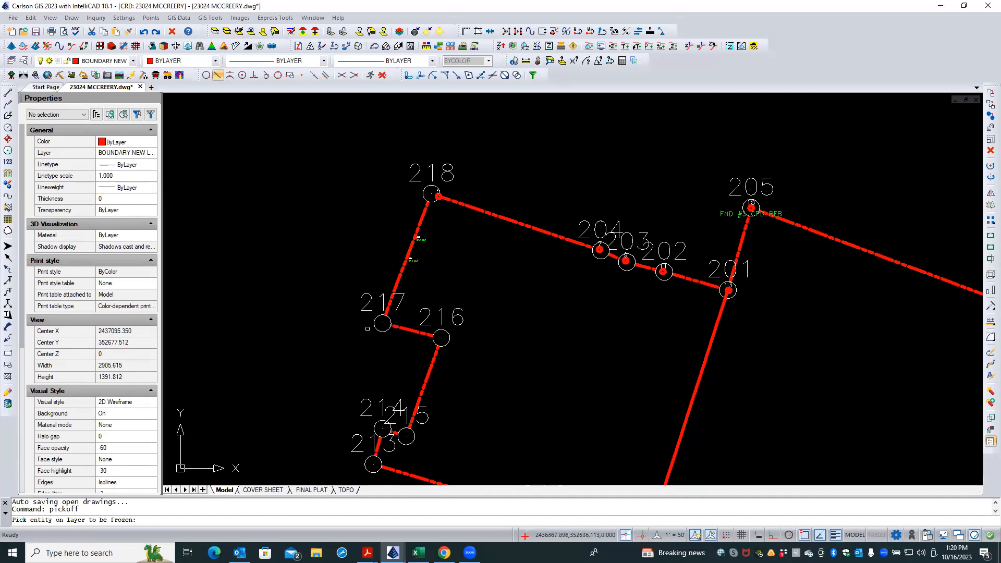
left_click(374, 327)
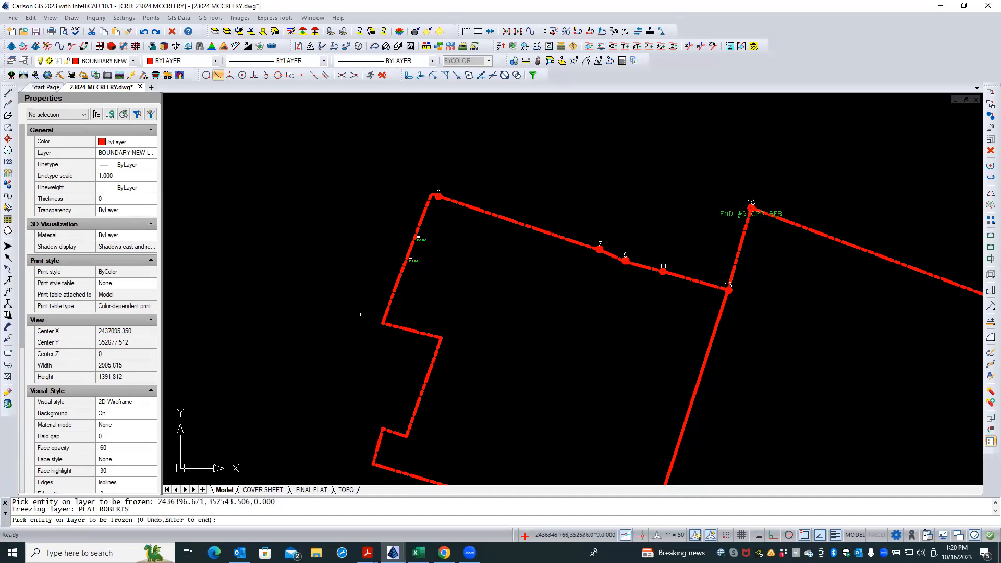
key("Return")
scroll(358, 169, "down", 3)
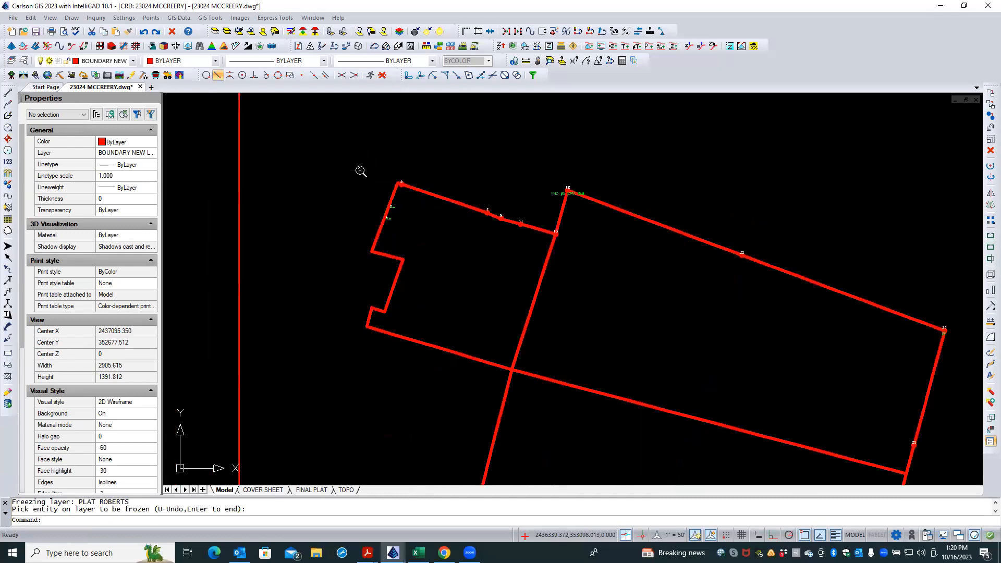
scroll(364, 161, "down", 2)
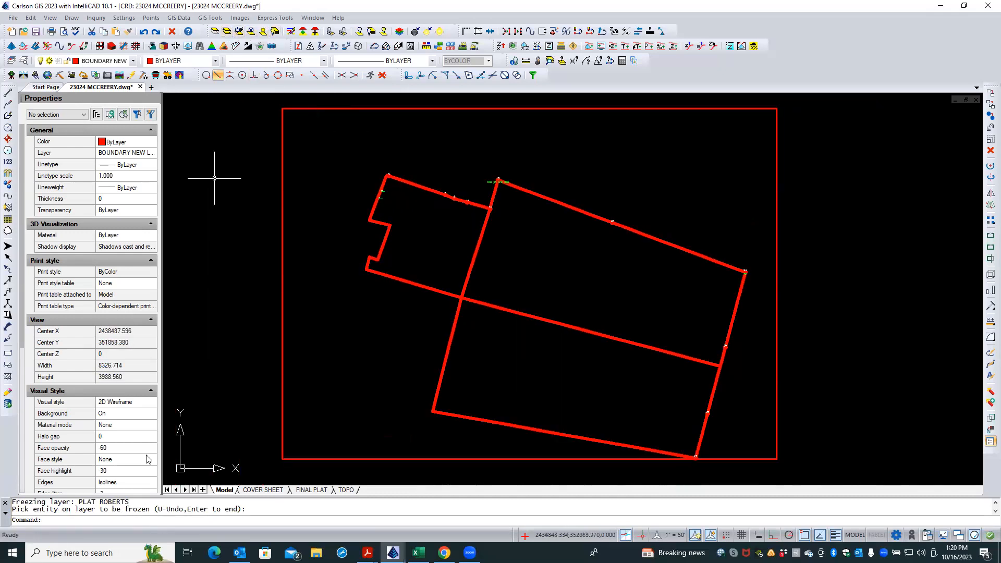
left_click_drag(82, 502, 147, 501)
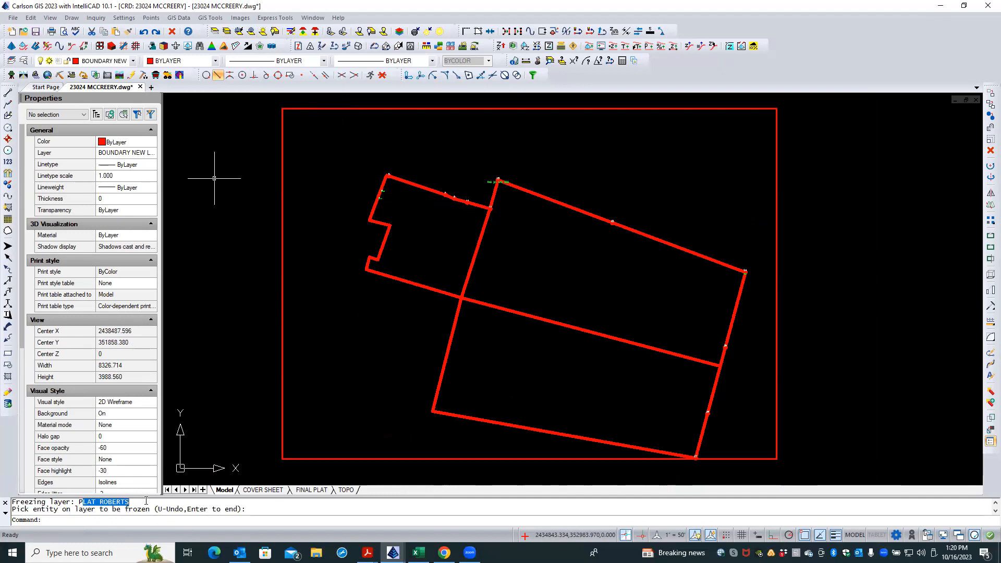
Check the layer of the large rectangular frame around the boundary and freeze its GEO_IMAGE layer.
left_click(333, 359)
left_click(321, 368)
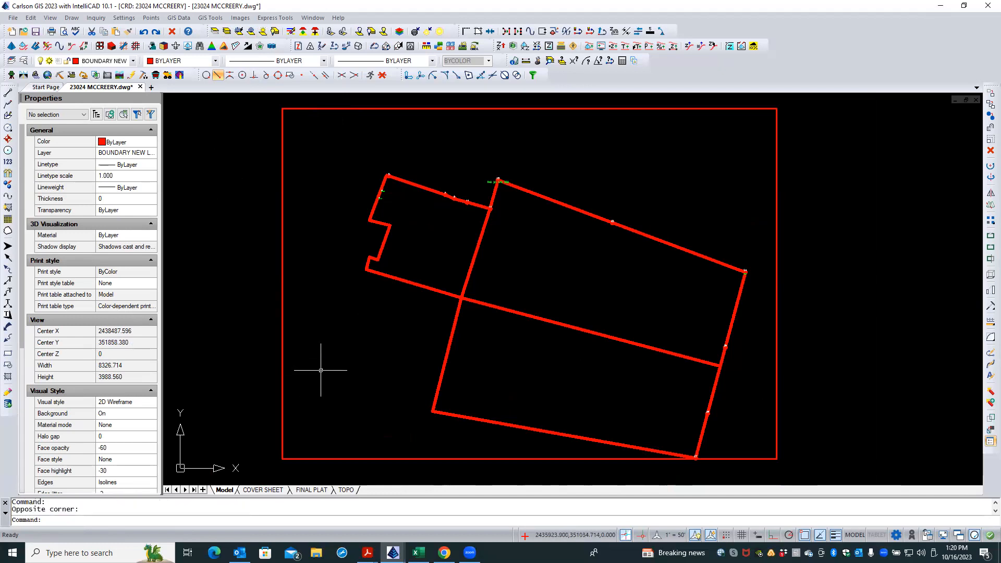
left_click(278, 376)
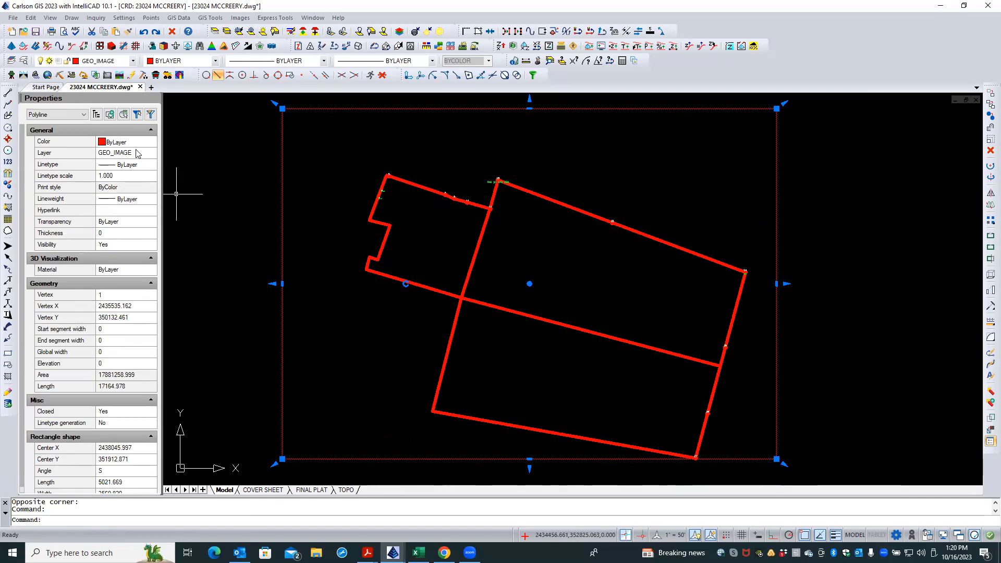
key("Escape")
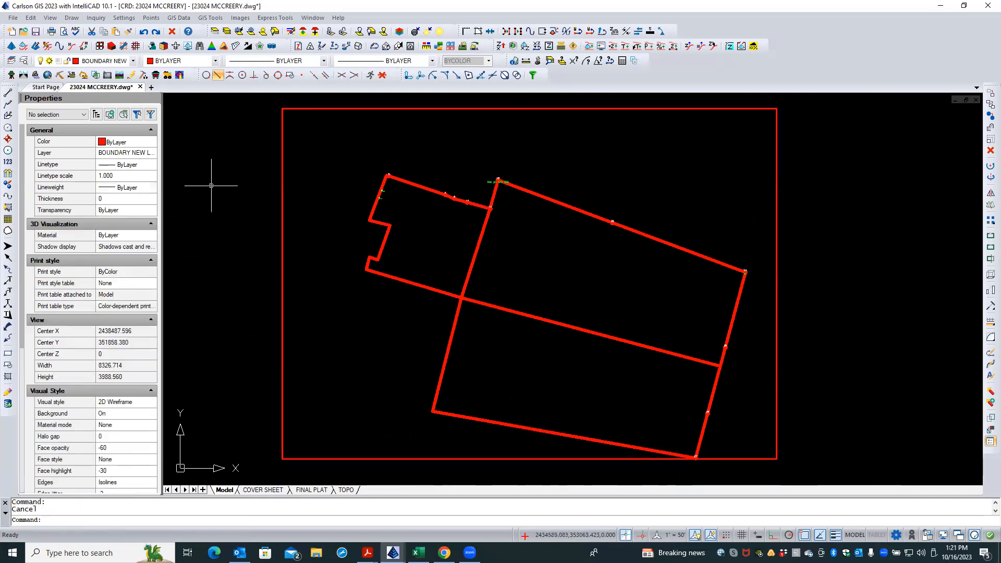
left_click(239, 33)
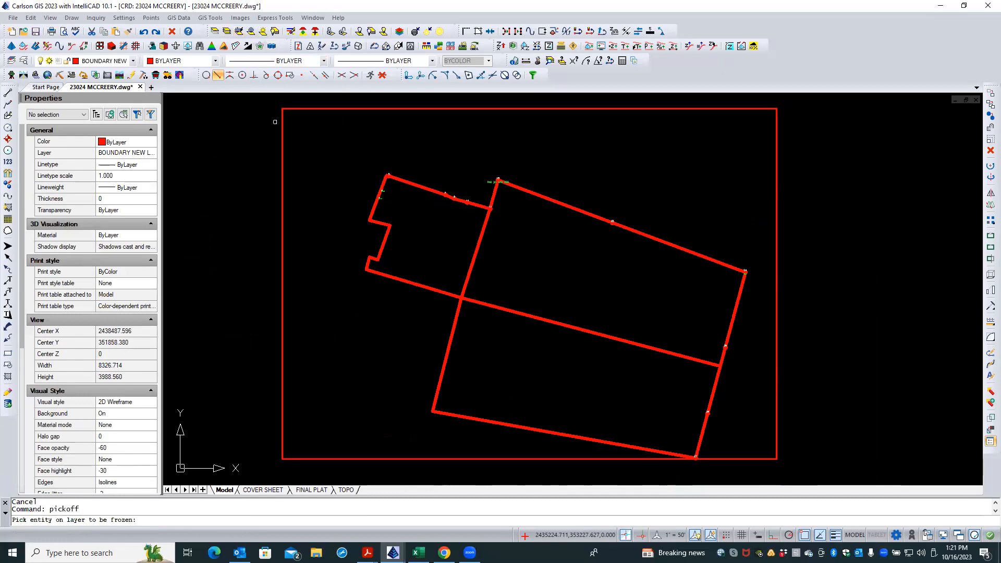
left_click(282, 124)
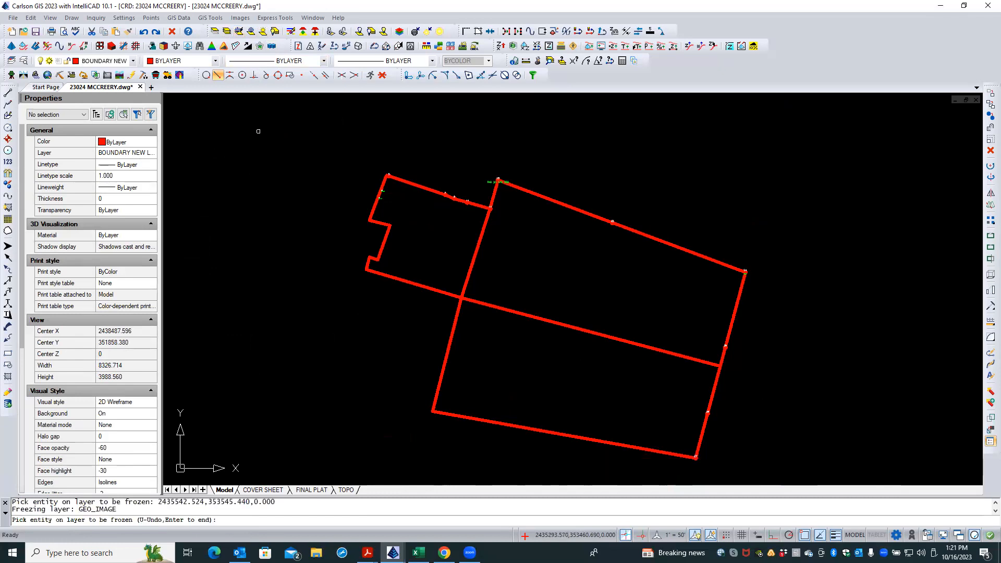
key("Return")
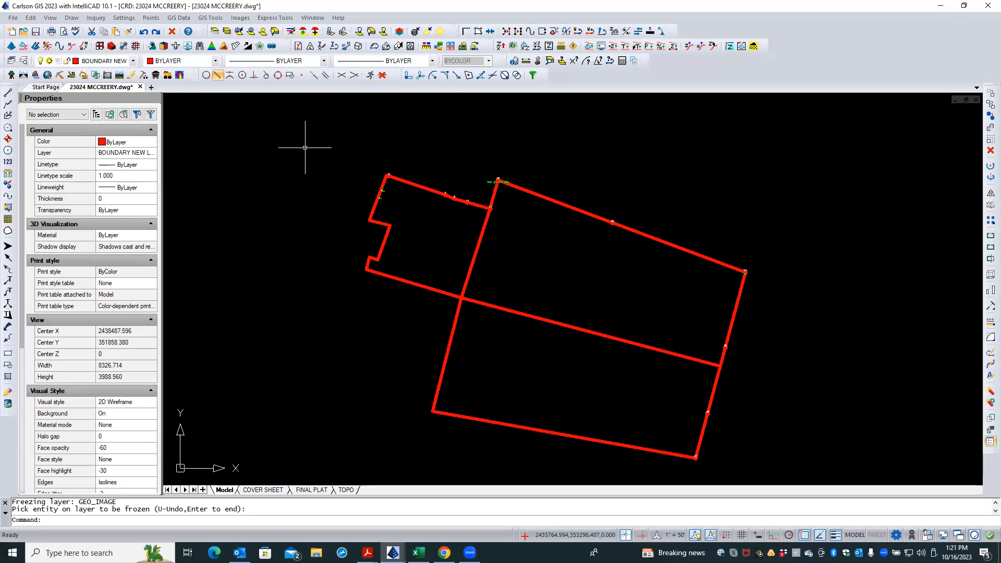
Start a new point group in the Point Group Manager and name it TOPO.
scroll(353, 162, "up", 2)
scroll(363, 221, "up", 2)
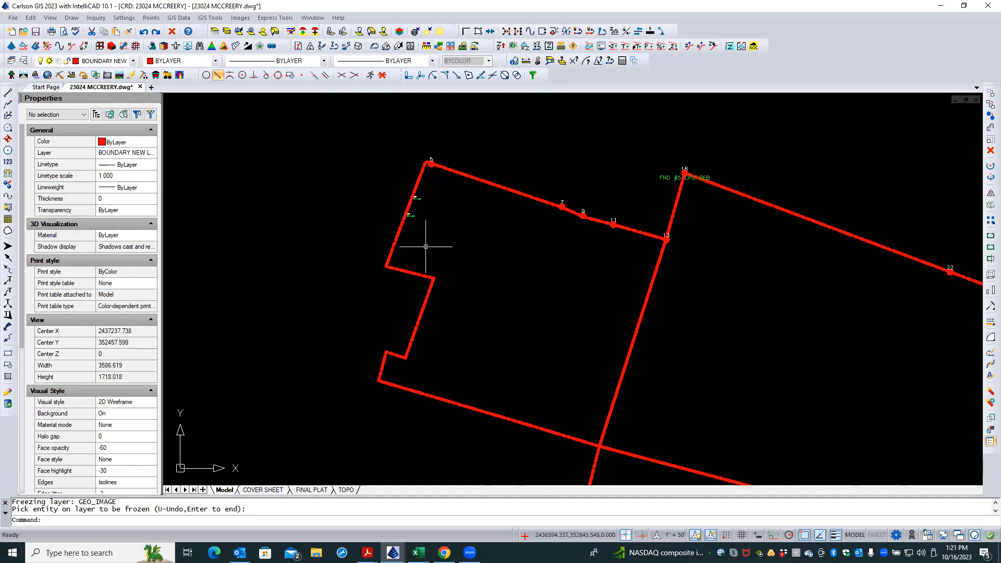
middle_click_drag(426, 247, 403, 249)
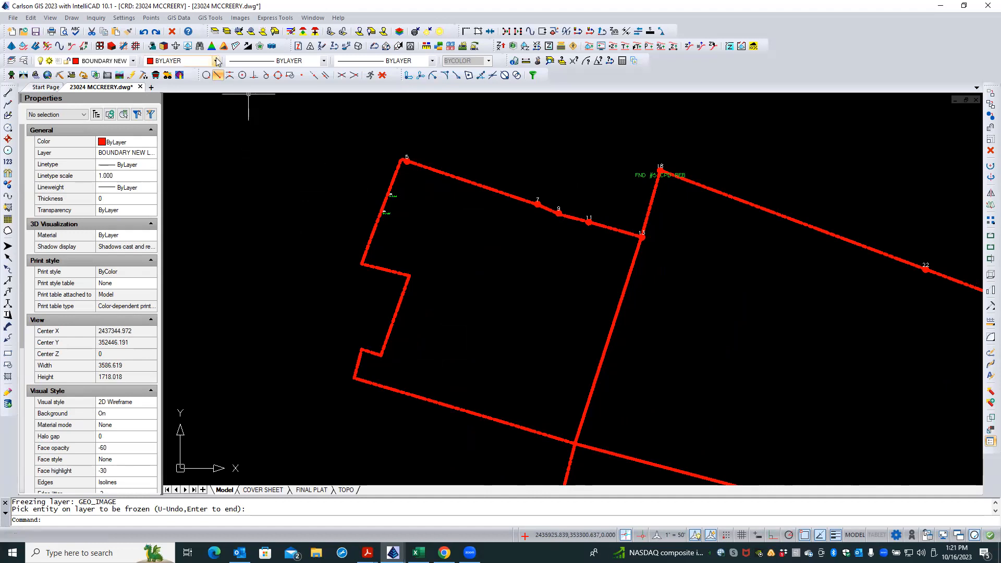
left_click(152, 18)
key("Caps_Lock")
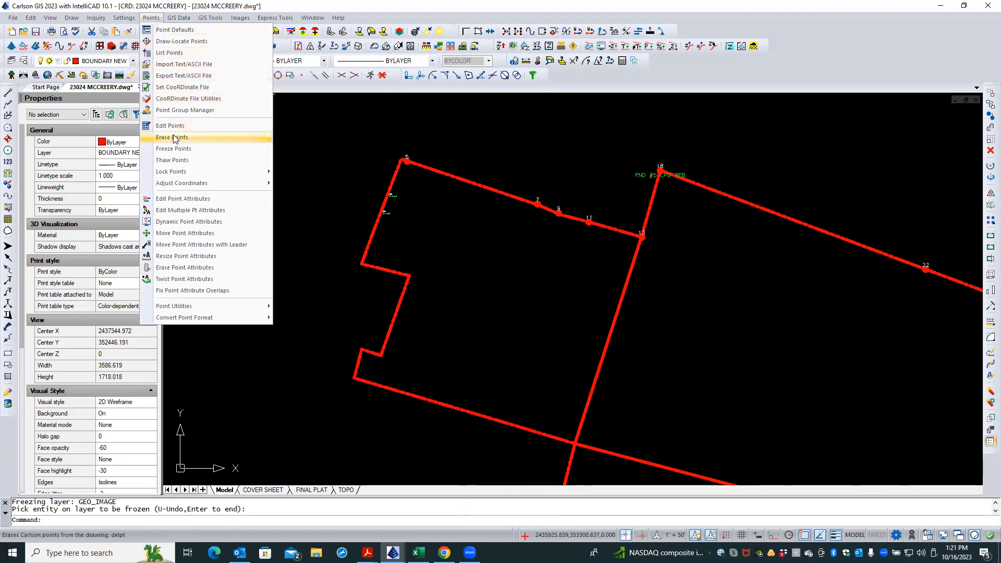
left_click(185, 110)
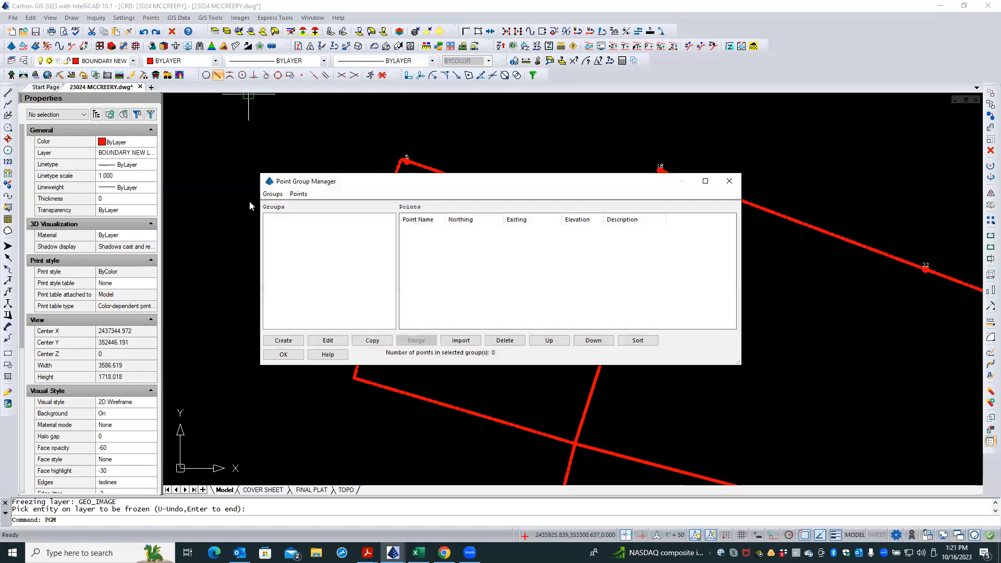
left_click(292, 342)
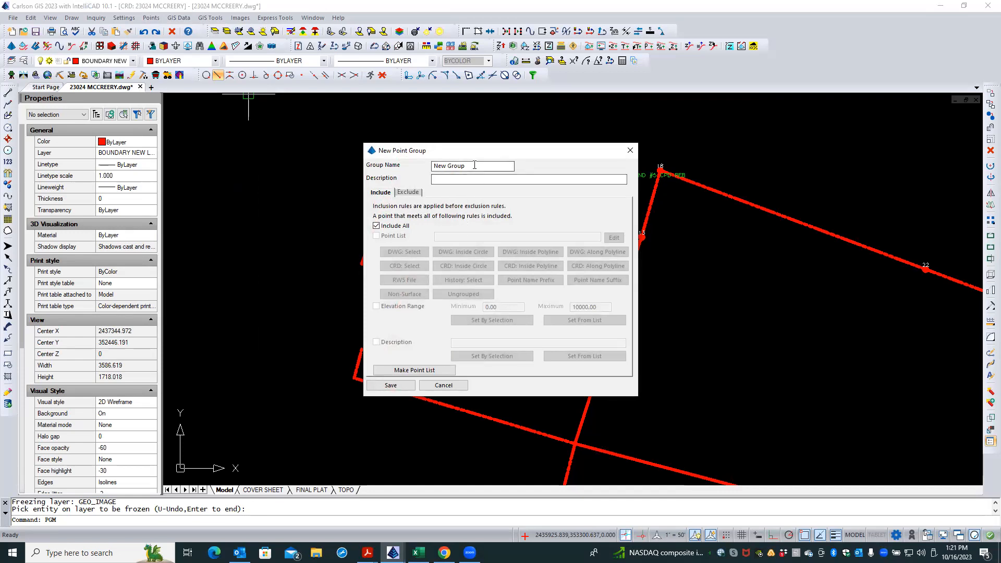
double_click(449, 166)
left_click_drag(448, 166, 434, 166)
type("TOPO")
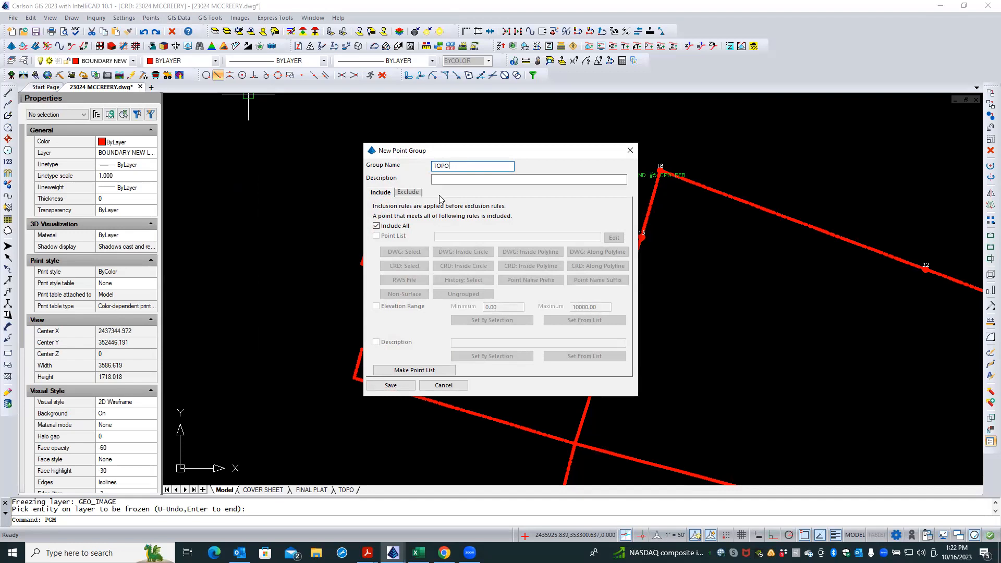
Turn off Include All for the TOPO group, enable only the Description filter, and open the coordinate file's list for choosing descriptions.
left_click(376, 227)
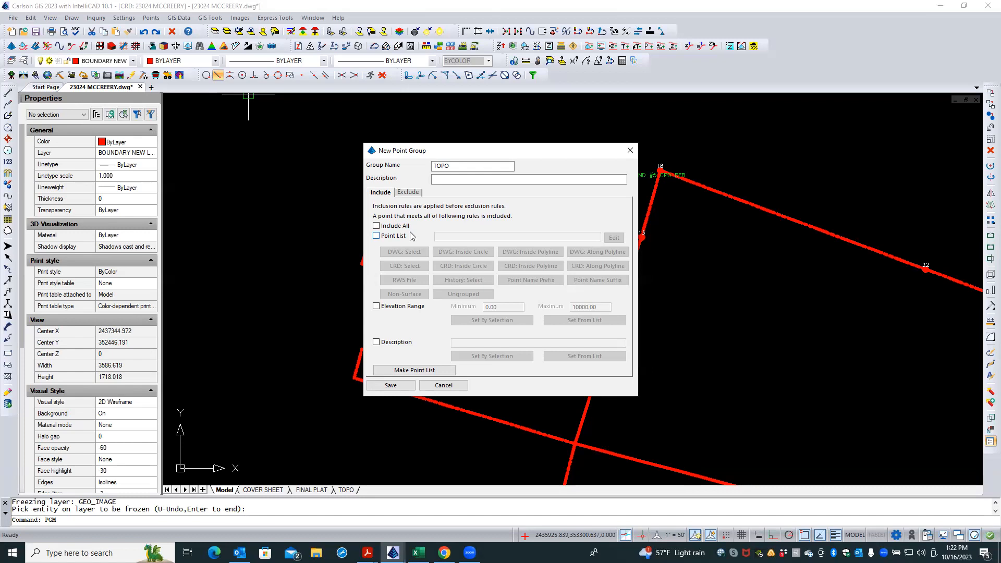
left_click(376, 236)
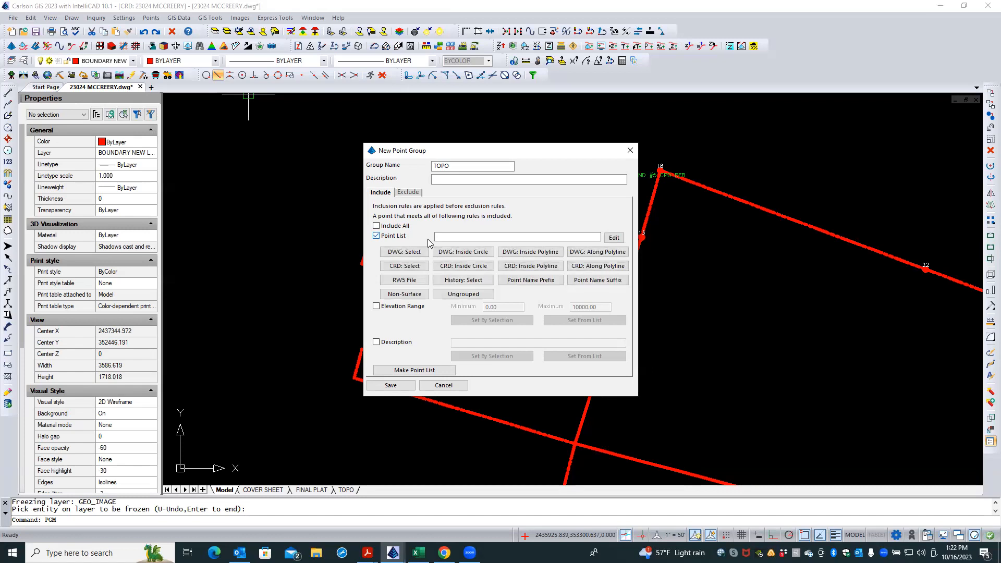
left_click(442, 236)
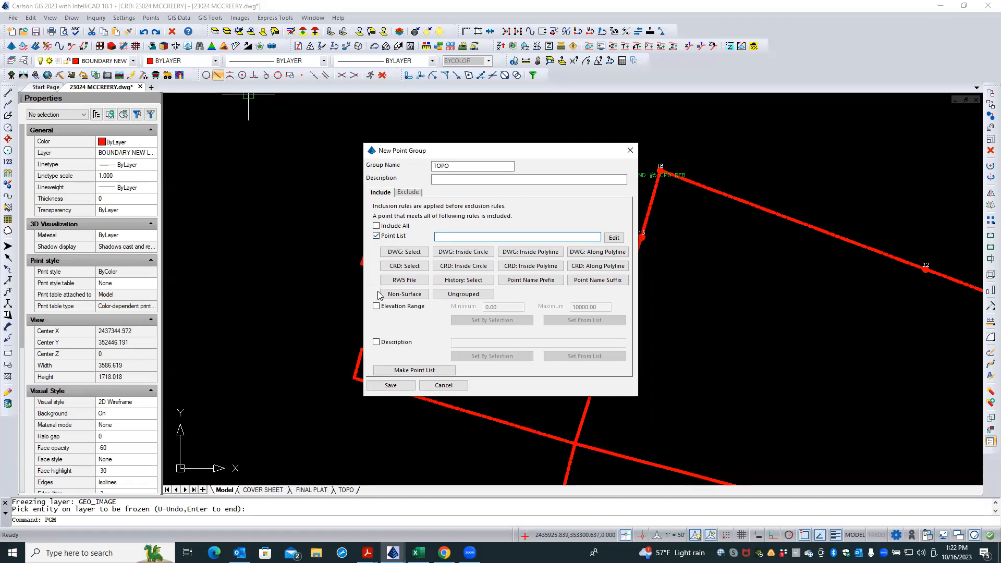
left_click(376, 343)
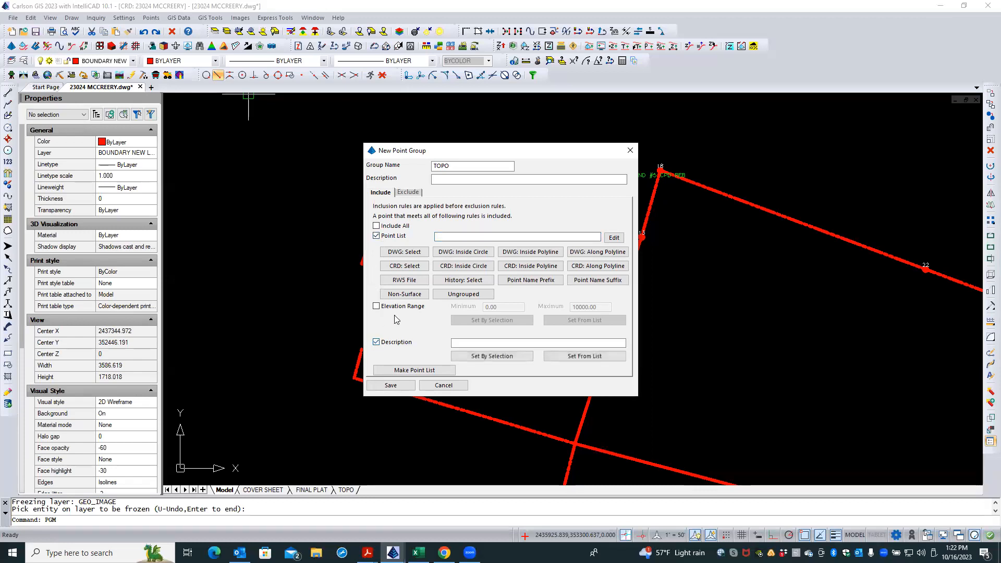
left_click(376, 235)
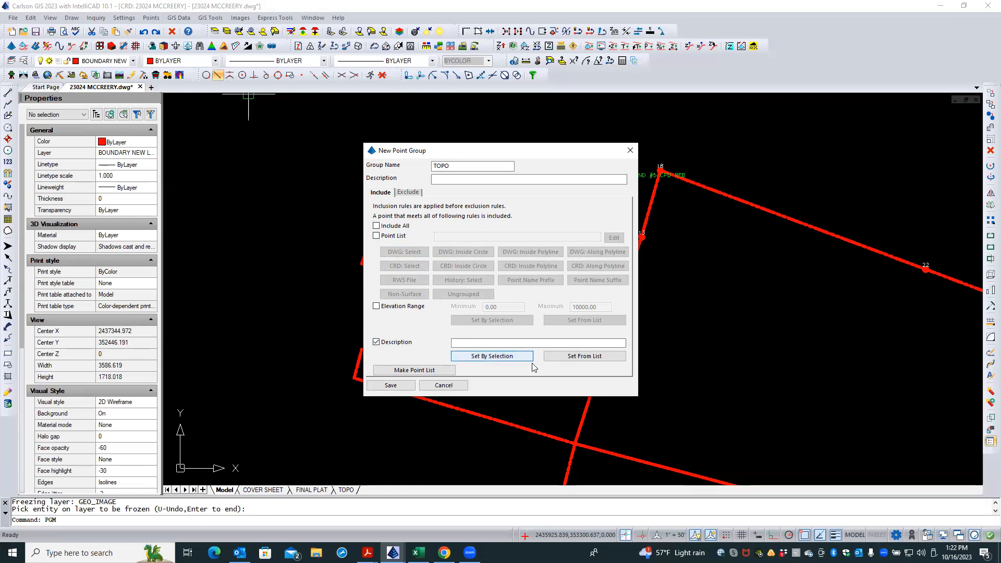
left_click(578, 356)
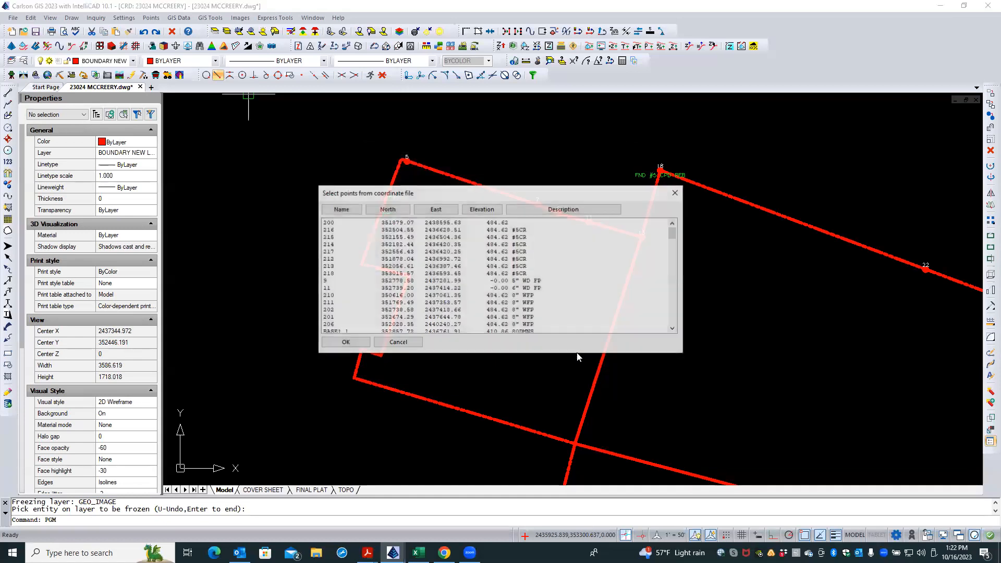
Try selecting points 340 (BEST_ENT) and 318 (CL) in the coordinate list and look through the remaining descriptions.
scroll(448, 293, "down", 10)
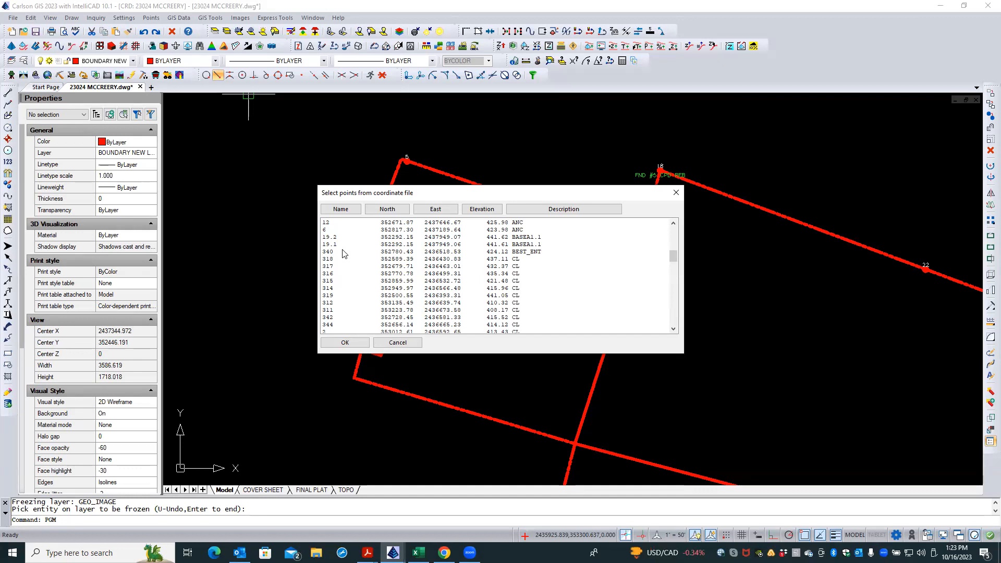
left_click(340, 253)
key("Caps_Lock")
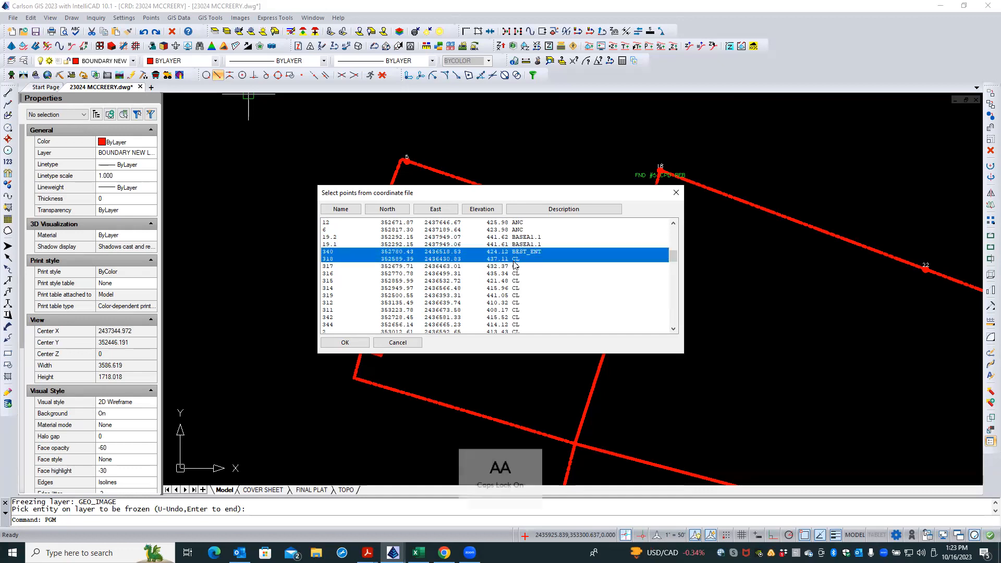
key("Caps_Lock")
left_click(533, 259)
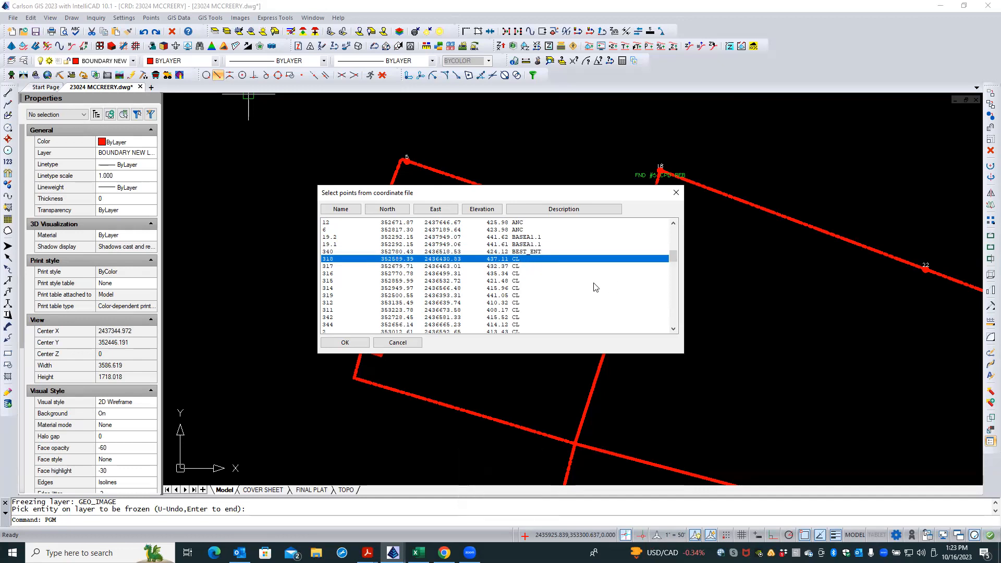
scroll(595, 287, "down", 4)
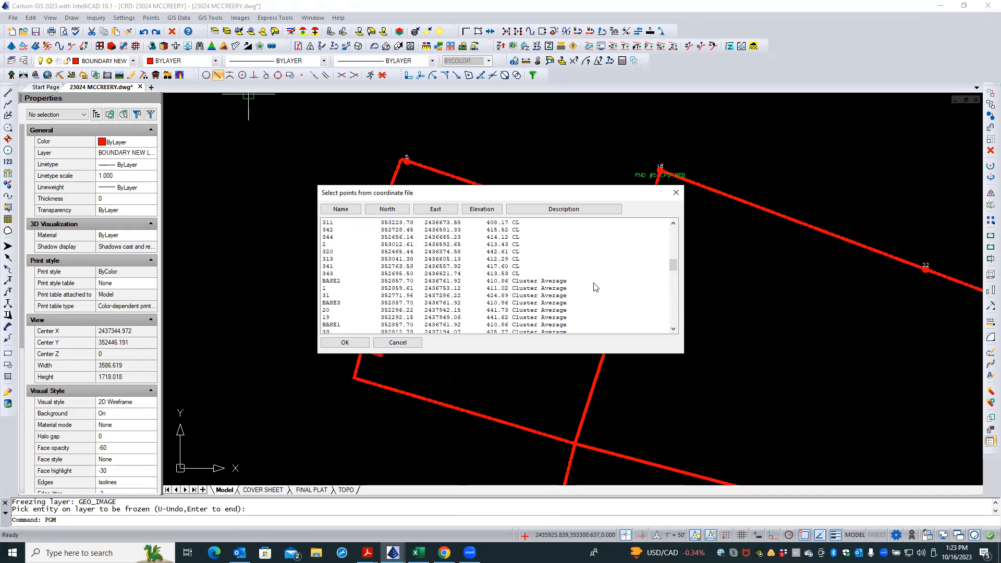
scroll(589, 288, "down", 5)
scroll(570, 278, "up", 1)
scroll(543, 284, "up", 3)
scroll(544, 296, "down", 2)
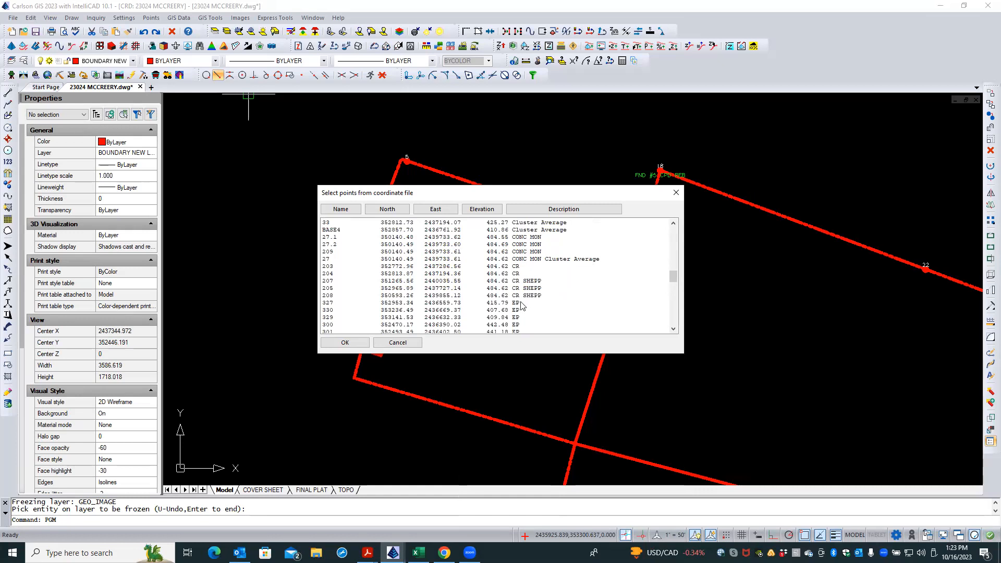
Sort the coordinate file list by point name and look through it for the start of the 300-series topo points.
left_click(343, 210)
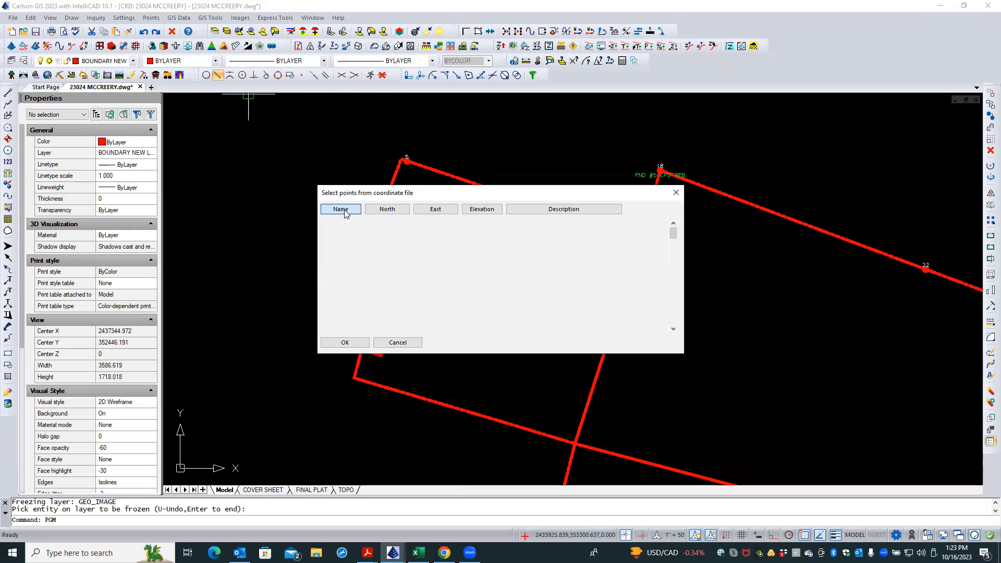
scroll(566, 269, "down", 10)
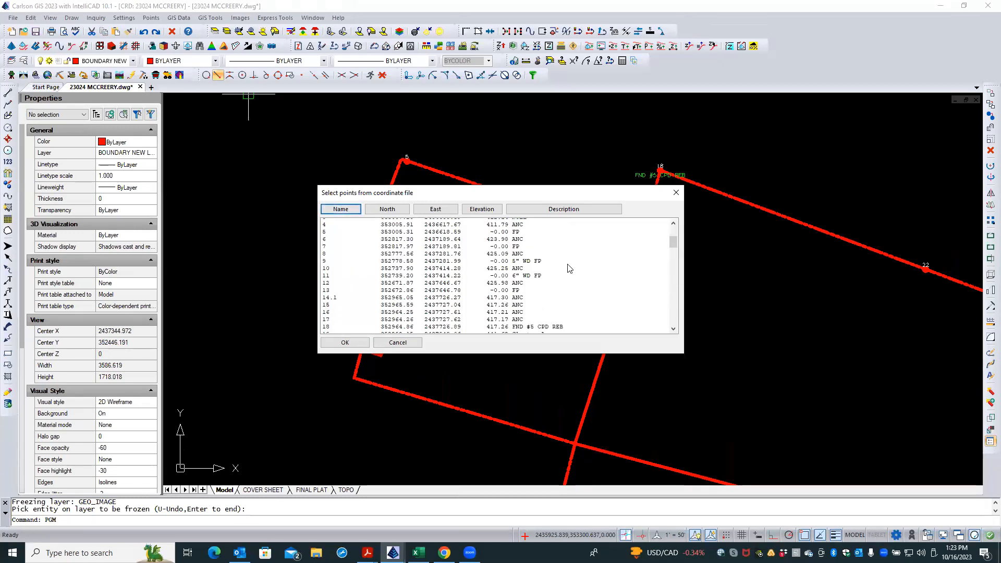
scroll(563, 256, "down", 8)
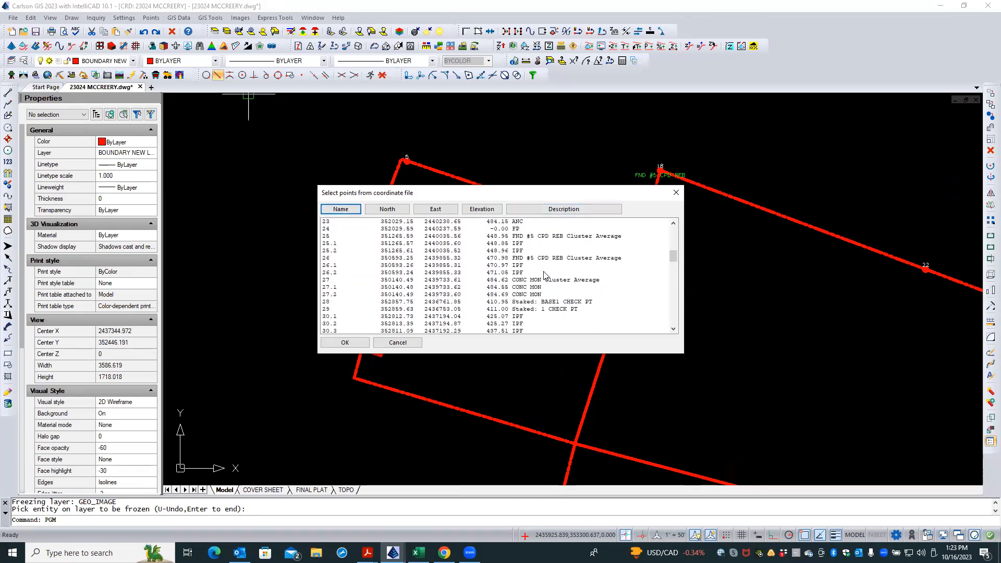
scroll(544, 276, "down", 2)
scroll(544, 276, "up", 2)
scroll(373, 271, "down", 4)
scroll(367, 268, "down", 5)
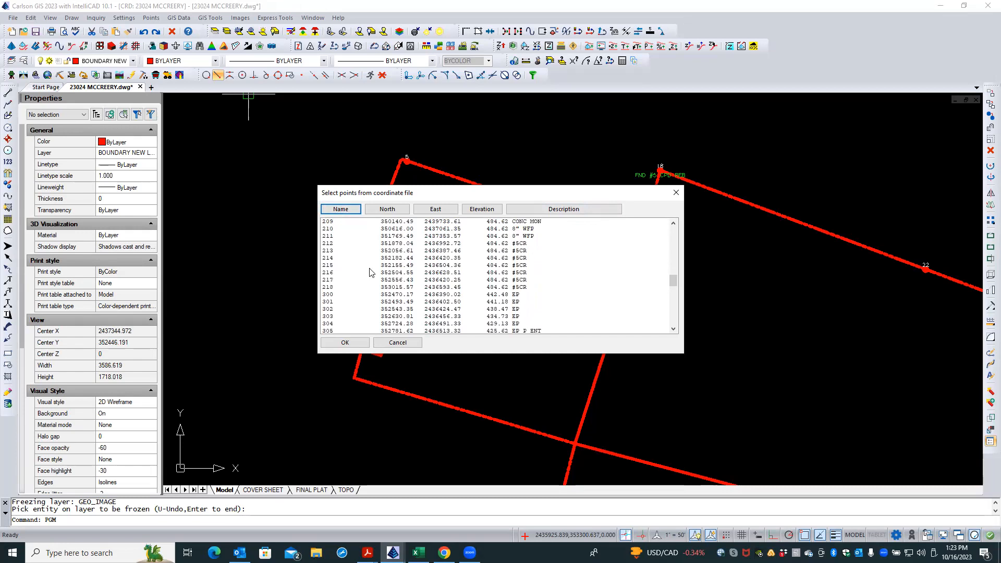
scroll(352, 261, "up", 3)
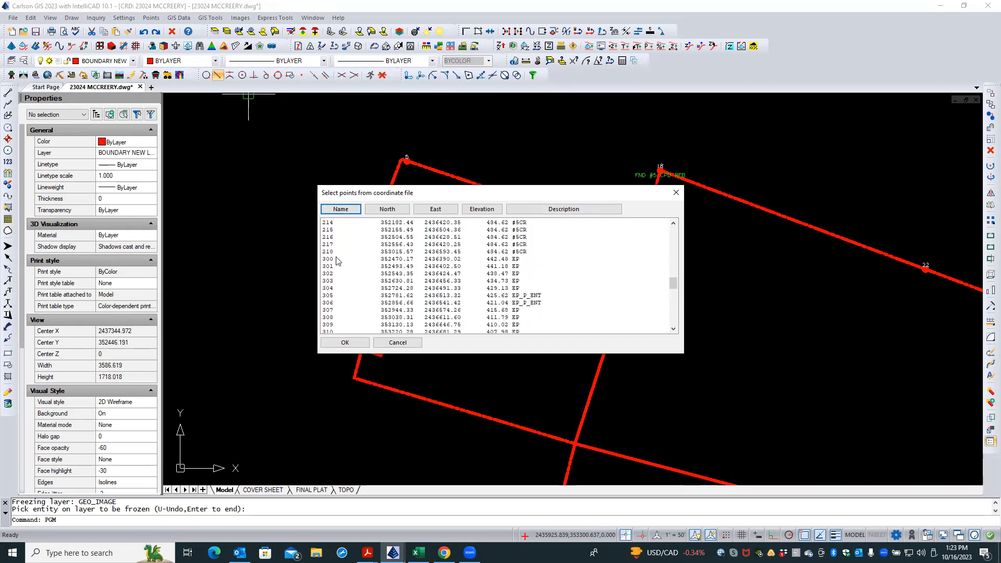
Select points 300 (EP), 305 (EP_P_ENT) and 311 (CL) together as the first descriptions for the TOPO filter.
left_click(336, 260)
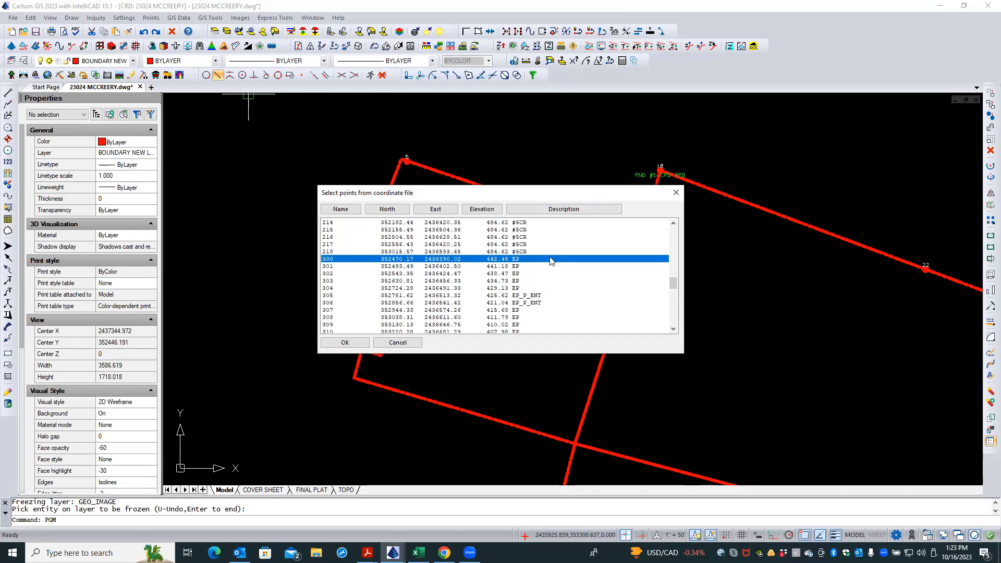
left_click(541, 295, "ctrl")
scroll(545, 275, "down", 3)
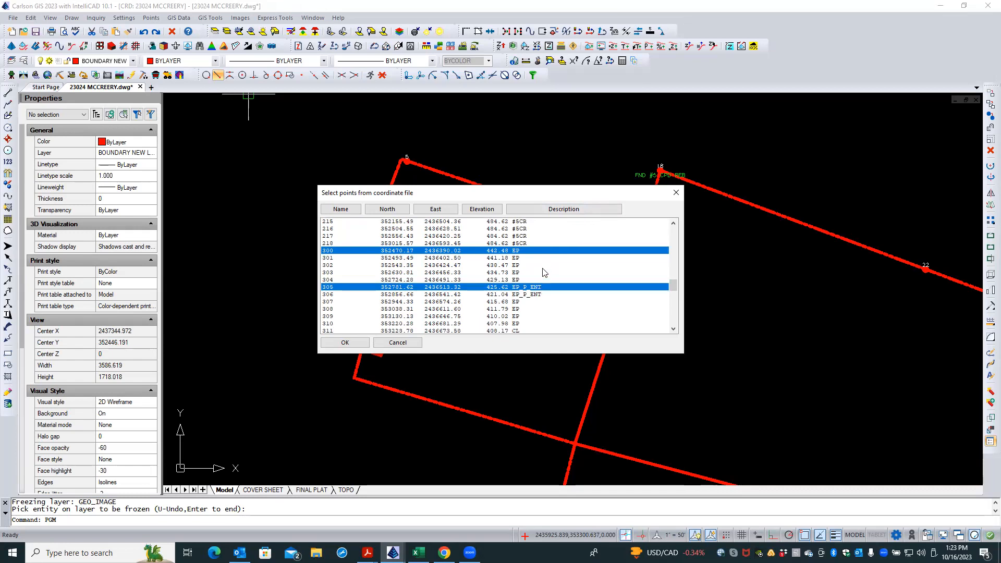
scroll(545, 274, "down", 1)
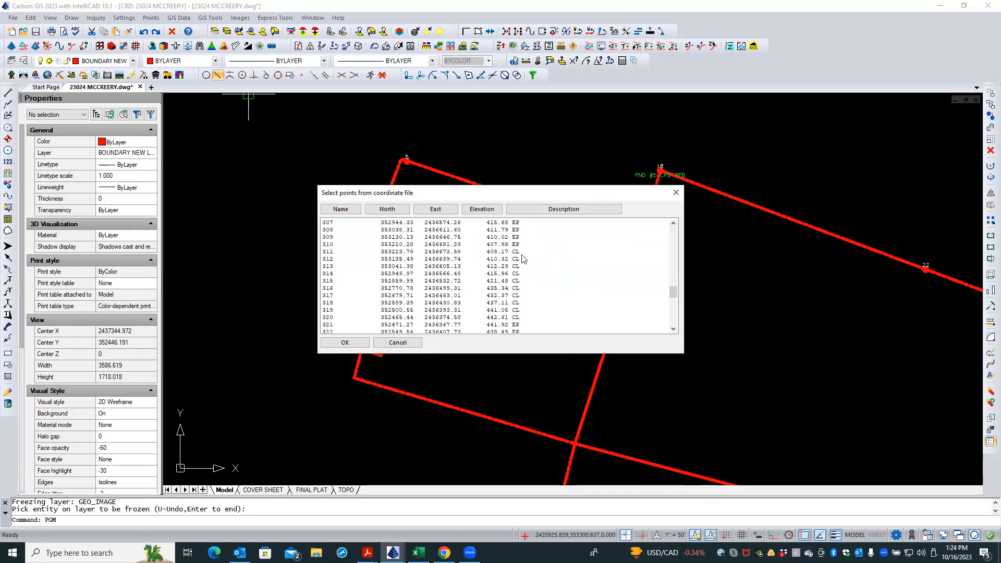
left_click(522, 253, "ctrl")
Add points 331 (TOE), 336 (SPOT) and 340 (BEST_ENT) to the selection in the coordinate list.
scroll(531, 279, "up", 5)
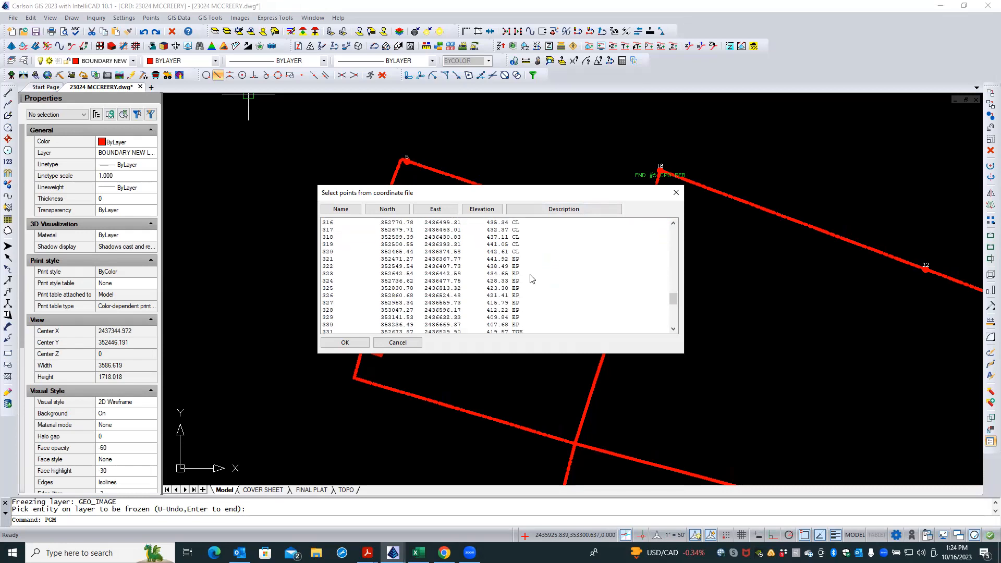
scroll(530, 275, "down", 7)
scroll(532, 275, "down", 2)
scroll(532, 291, "down", 2)
scroll(532, 291, "down", 1)
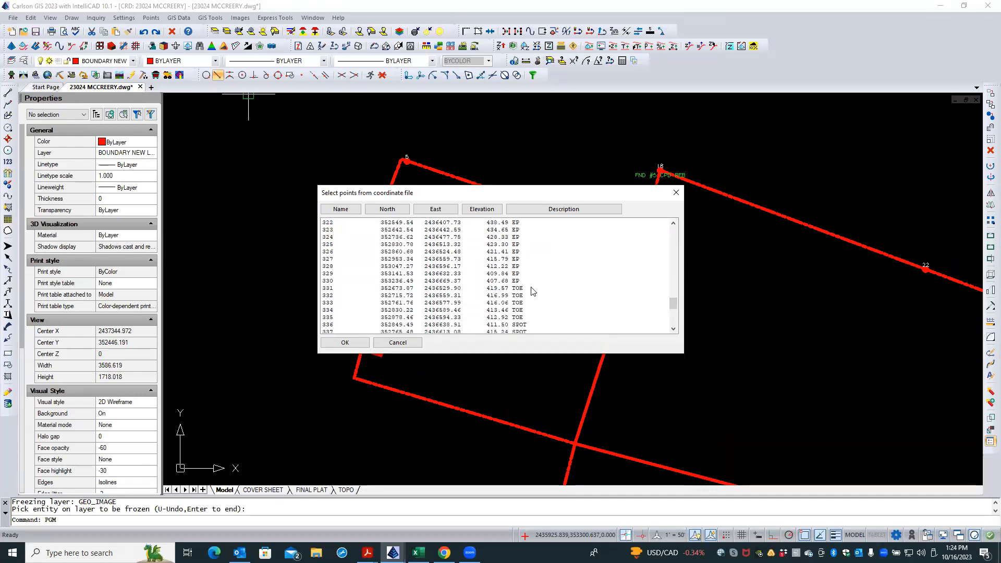
left_click(526, 288)
scroll(540, 279, "down", 2)
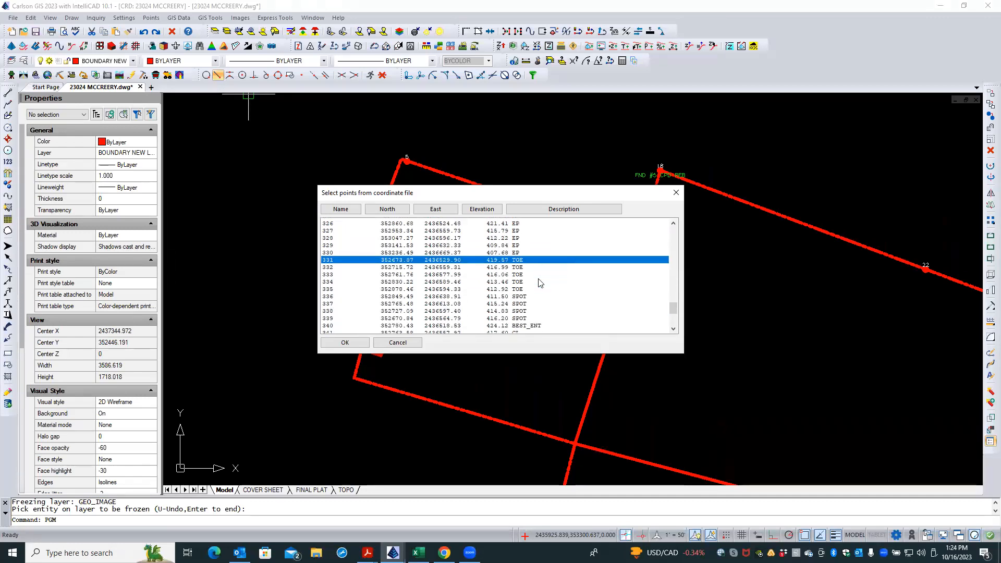
left_click(553, 281, "ctrl")
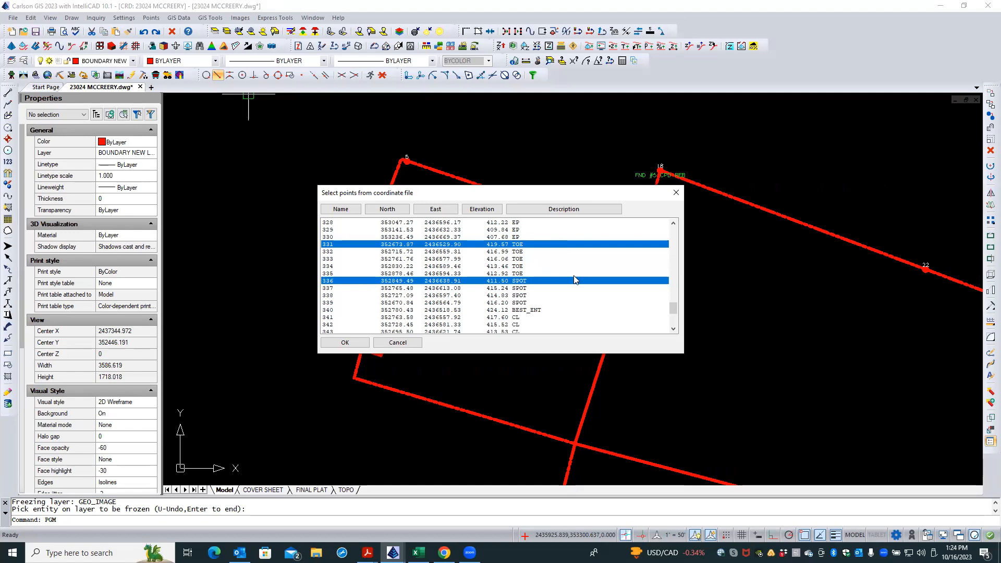
left_click(543, 310, "ctrl")
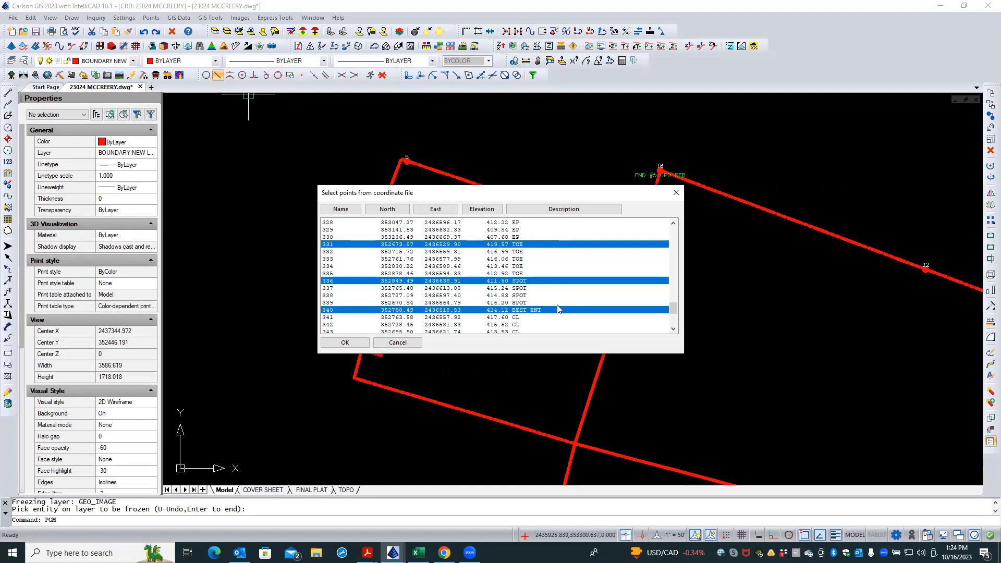
Review the 300-series points in the coordinate list to check that every topo description has a selected point.
scroll(551, 302, "up", 5)
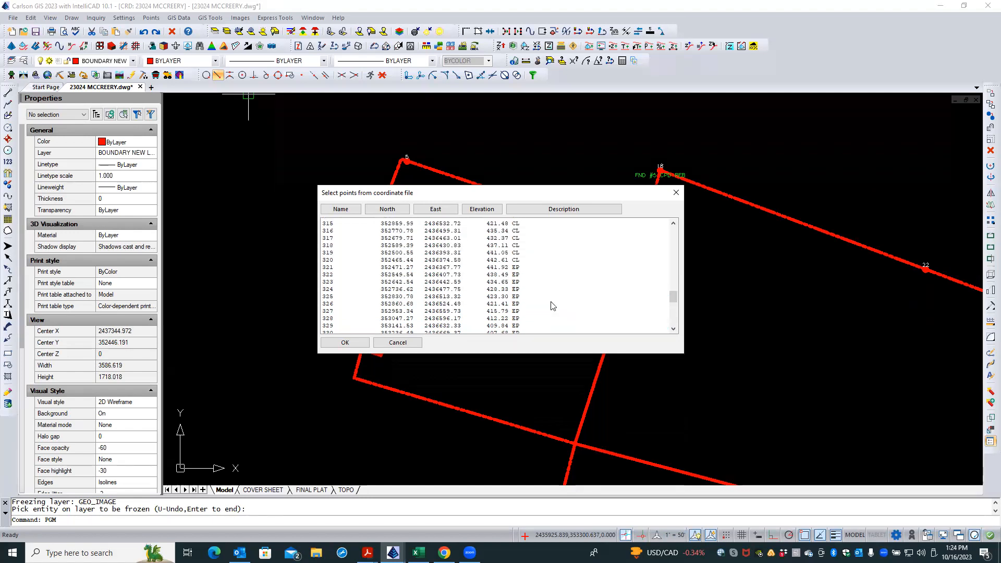
scroll(553, 306, "down", 7)
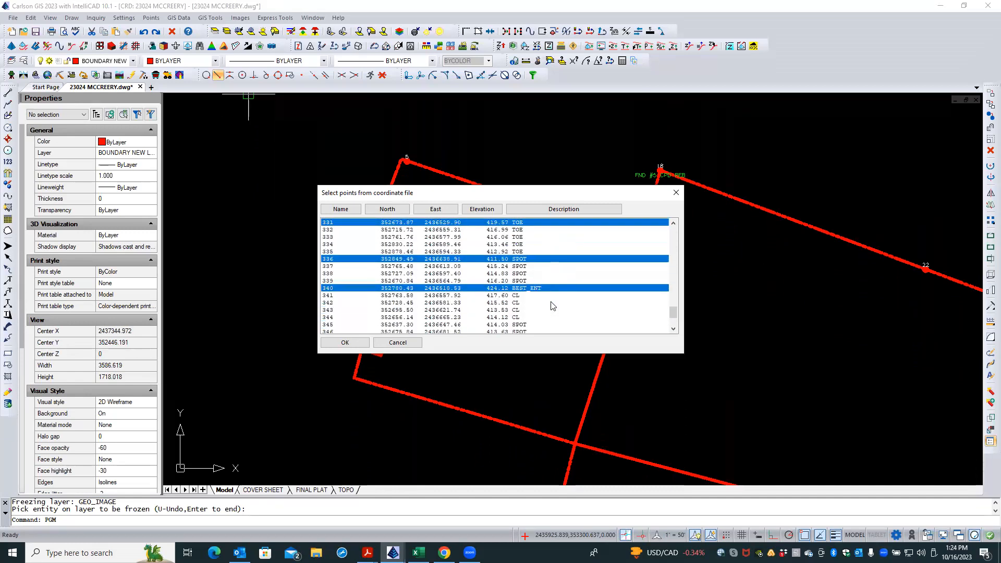
scroll(539, 293, "down", 2)
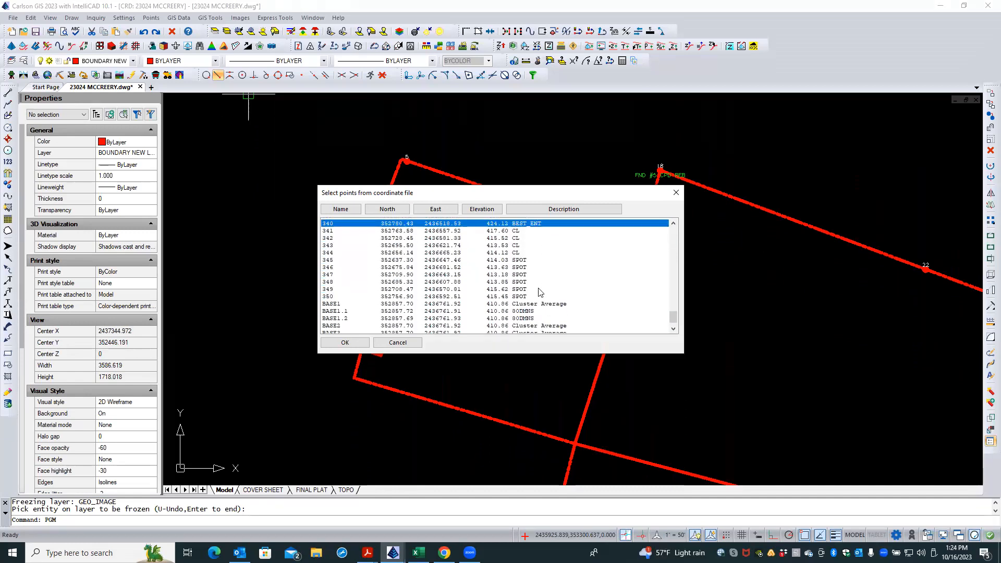
scroll(539, 293, "up", 1)
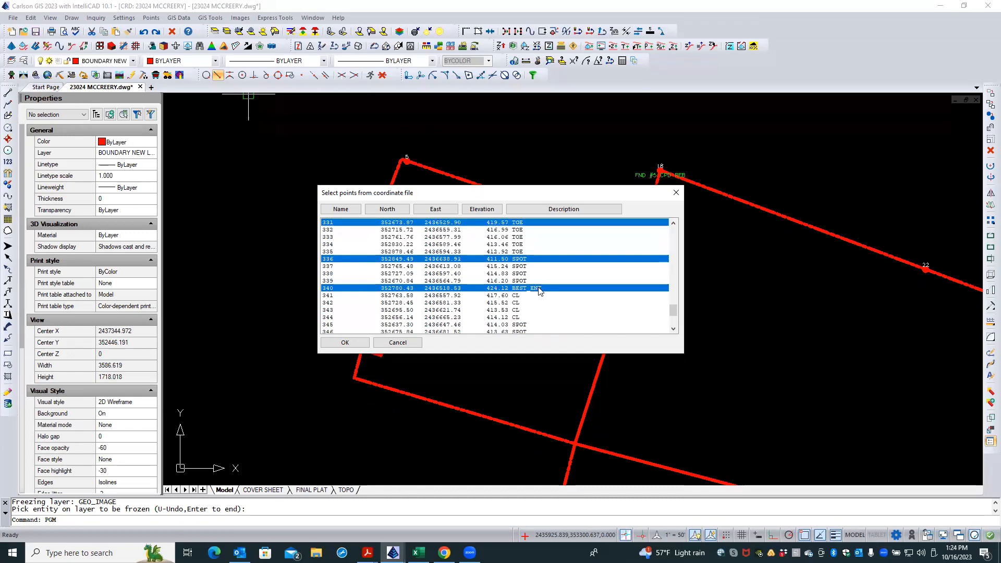
scroll(540, 293, "down", 2)
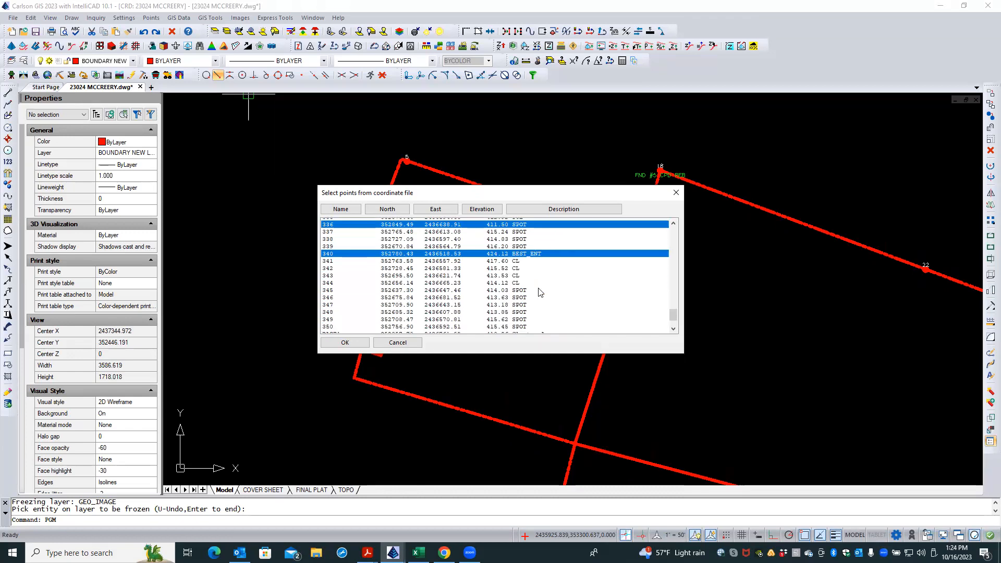
scroll(540, 291, "up", 3)
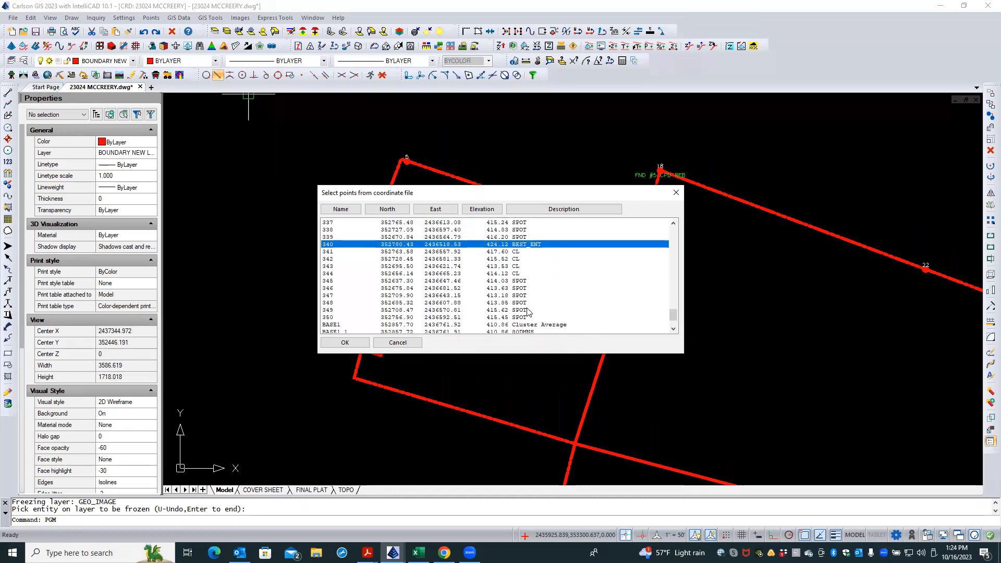
scroll(537, 292, "up", 3)
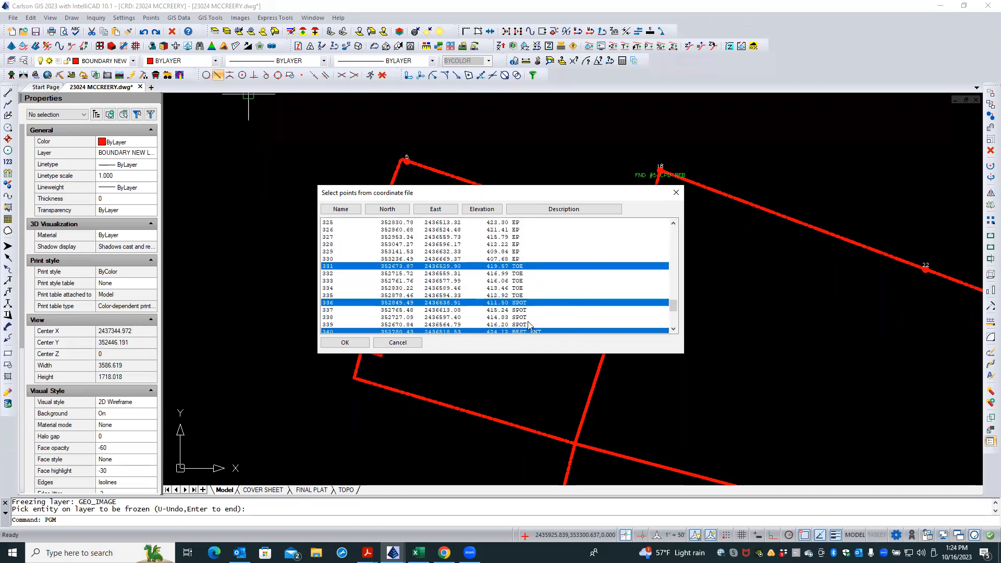
scroll(537, 292, "up", 4)
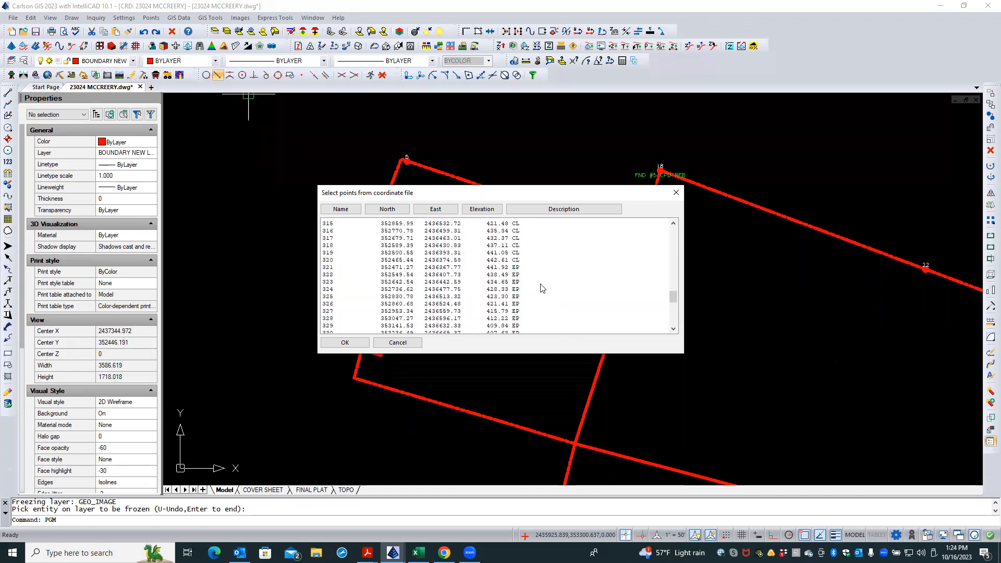
scroll(534, 312, "up", 5)
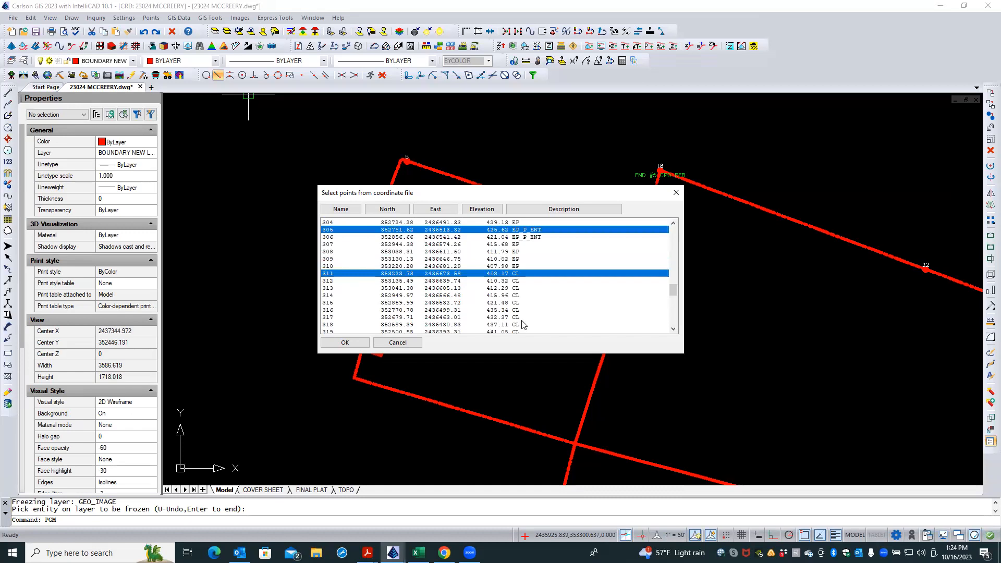
scroll(524, 321, "up", 4)
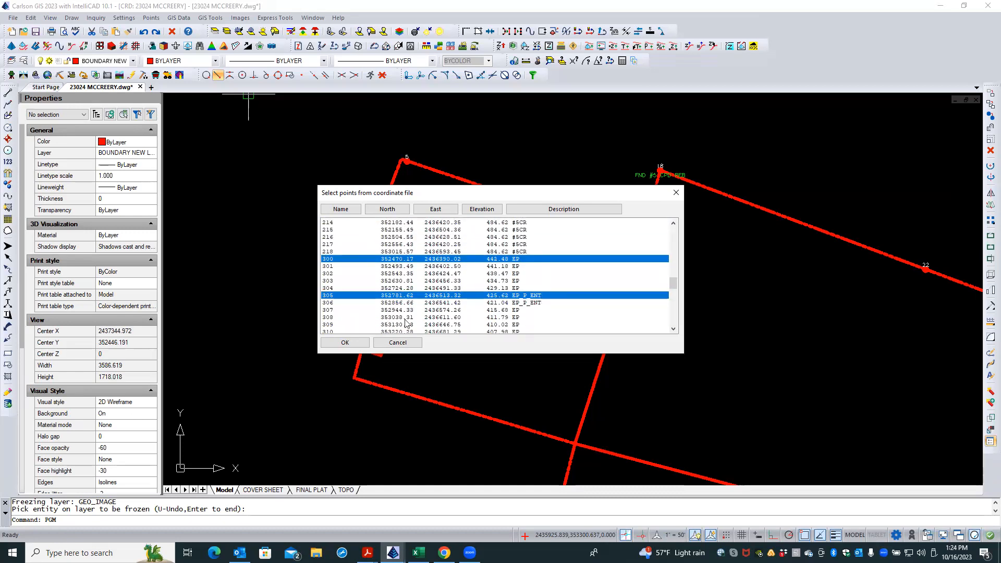
Apply the selected descriptions, save the TOPO point group, and close the Point Group Manager after checking point 2 (CL).
left_click(360, 342)
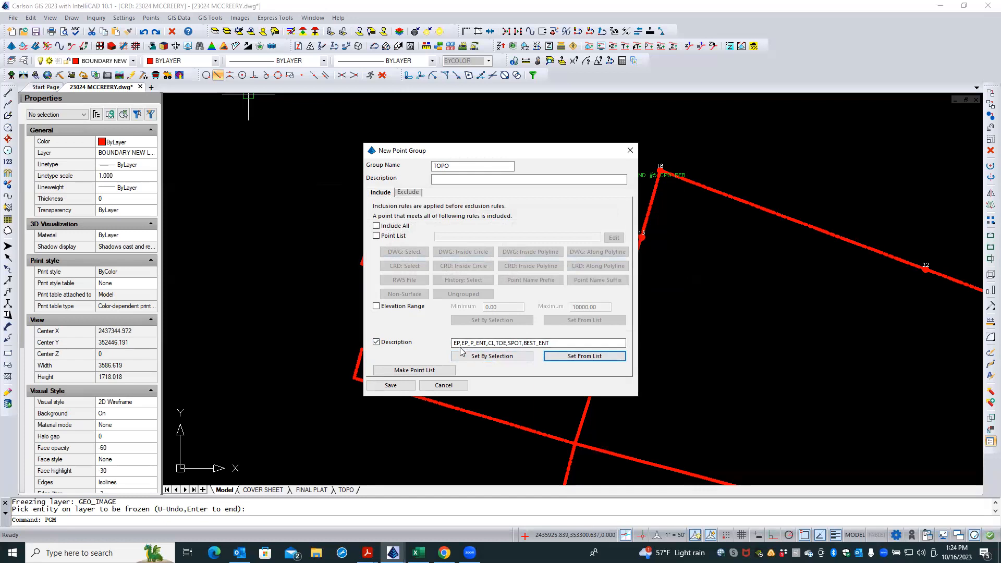
left_click(402, 387)
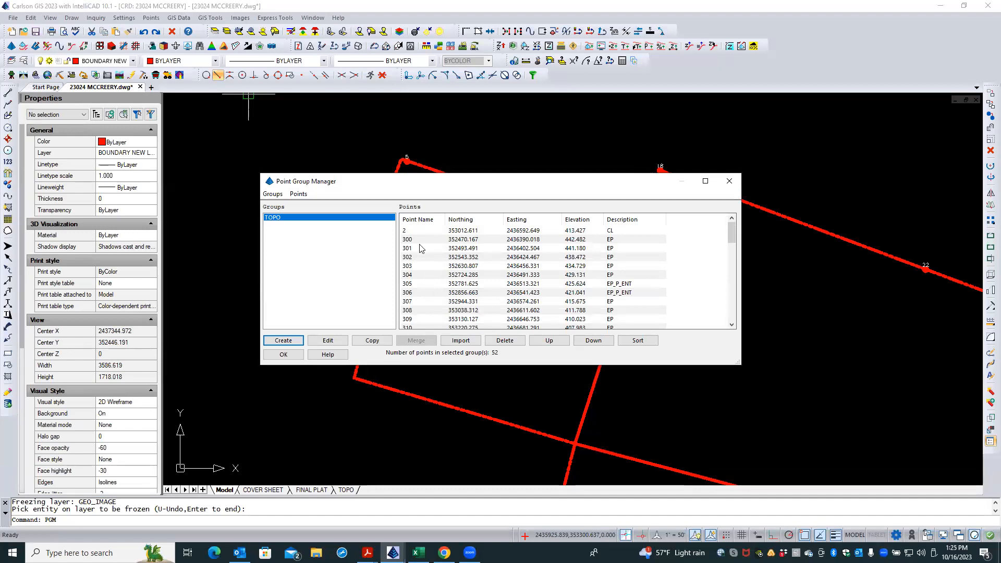
left_click(416, 230)
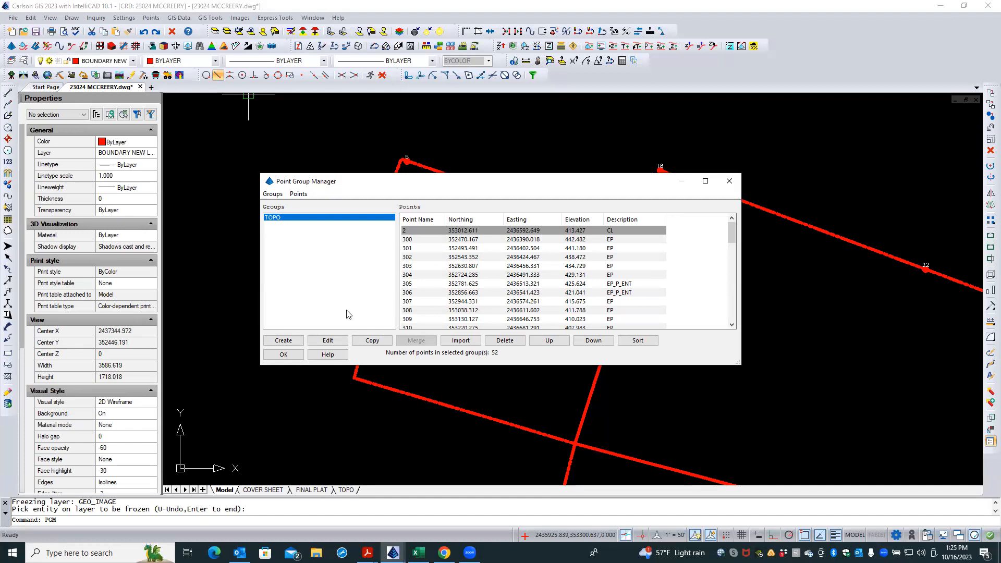
left_click(285, 358)
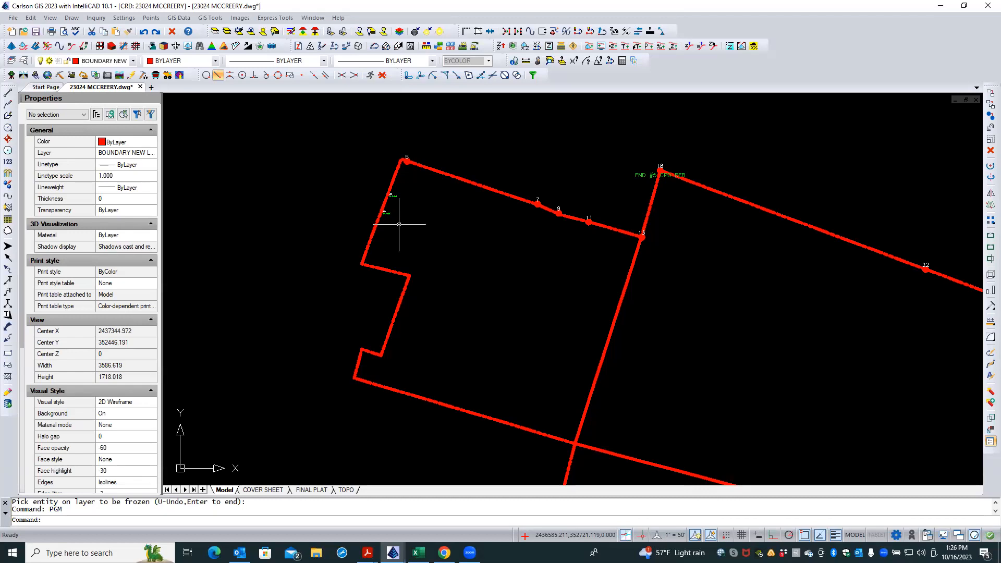
Switch to the Survey module and start Draw Field to Finish.
left_click(11, 76)
key("Caps_Lock")
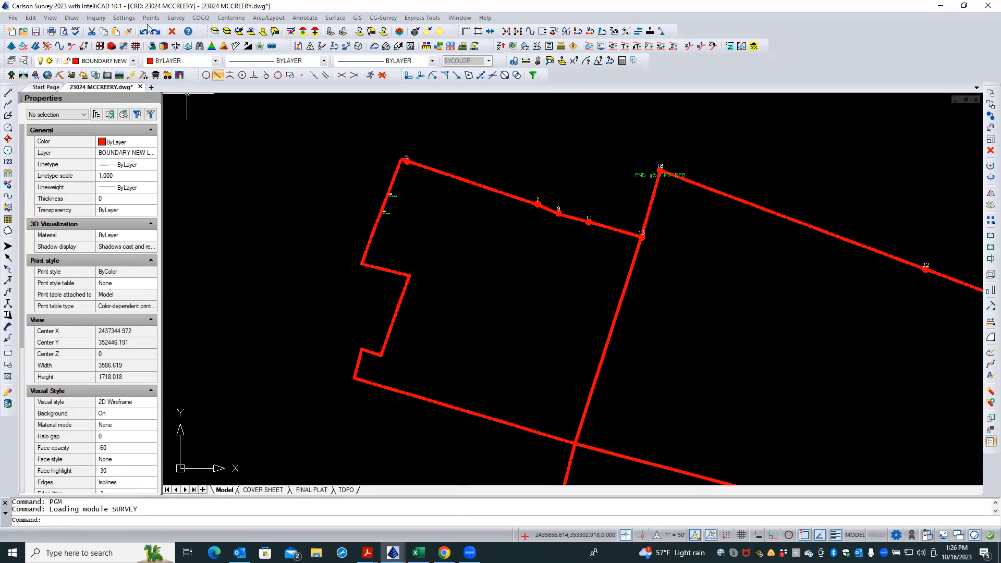
left_click(175, 18)
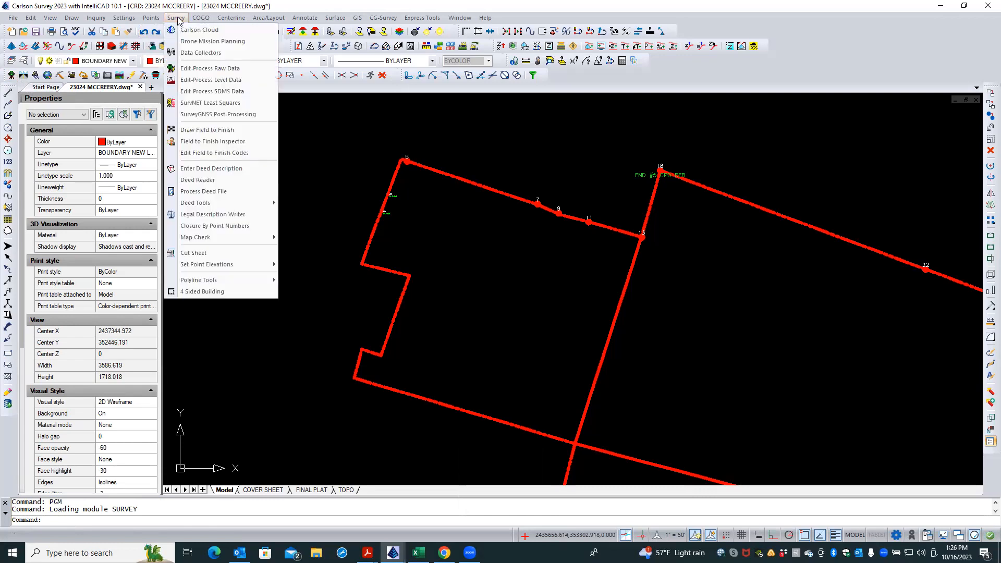
left_click(199, 131)
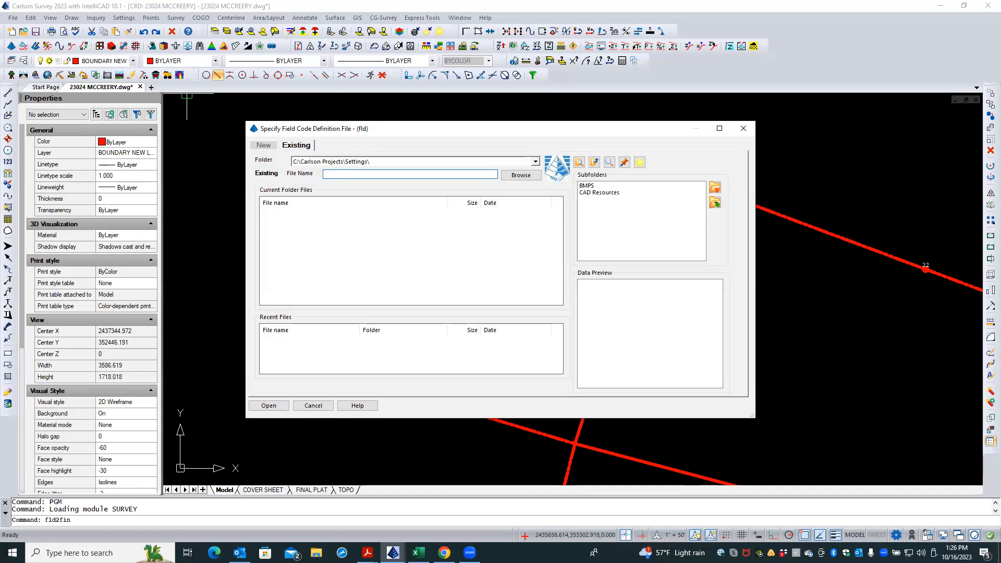
Create a field code definition file named MCCREERY CODES, with all multiple codes split, and open its code table for editing.
left_click(261, 146)
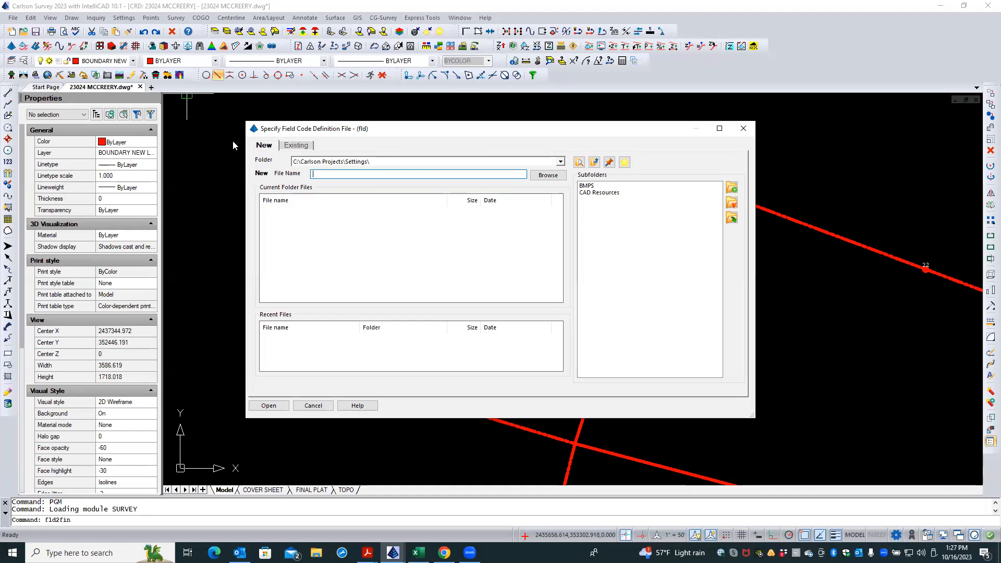
type("MCCREER")
type("CODES")
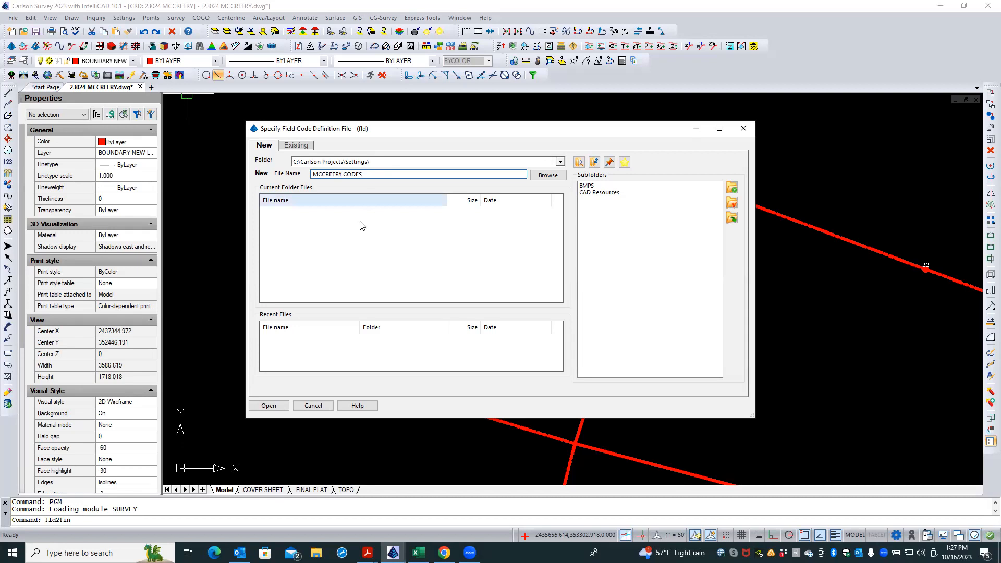
left_click(269, 406)
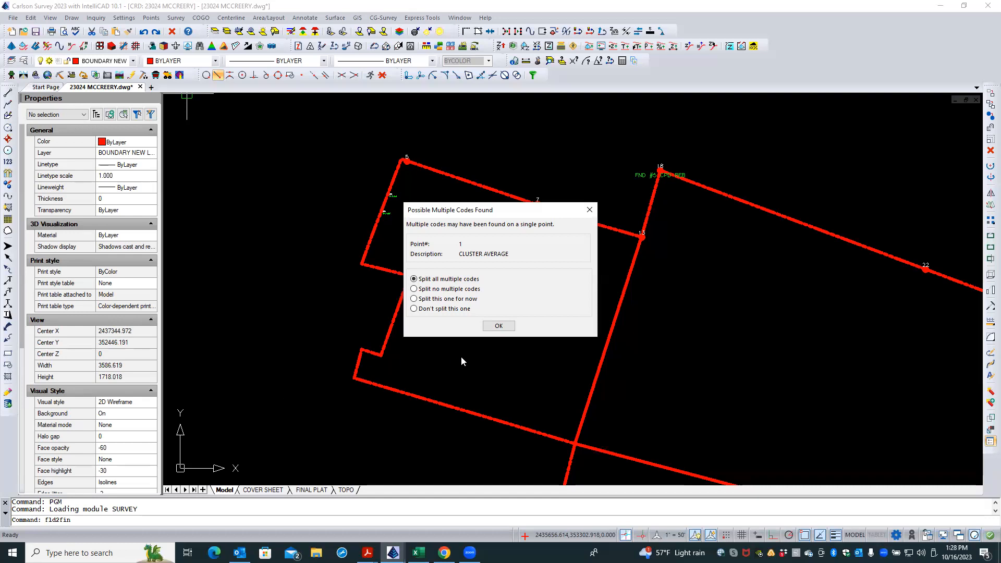
left_click(498, 327)
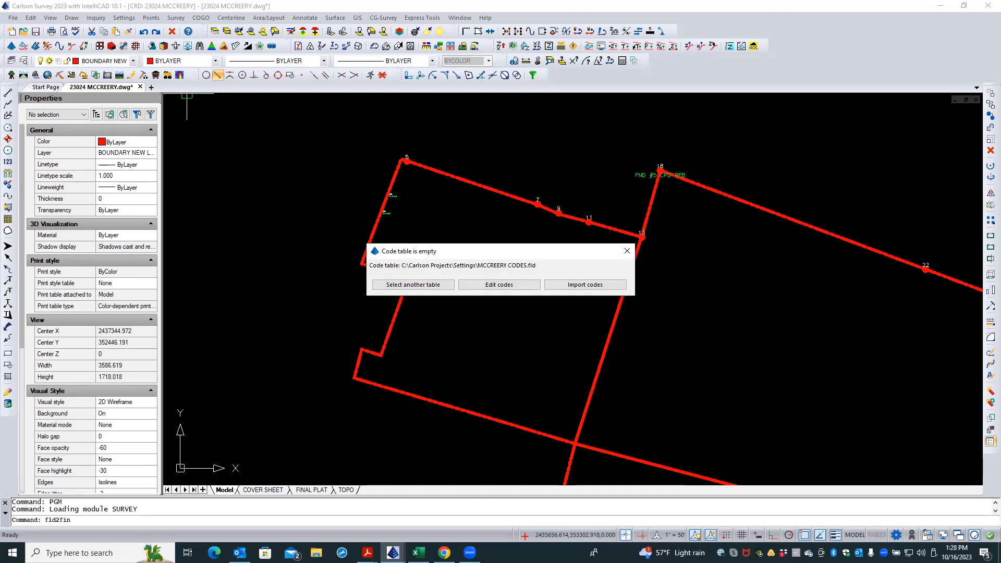
left_click(478, 286)
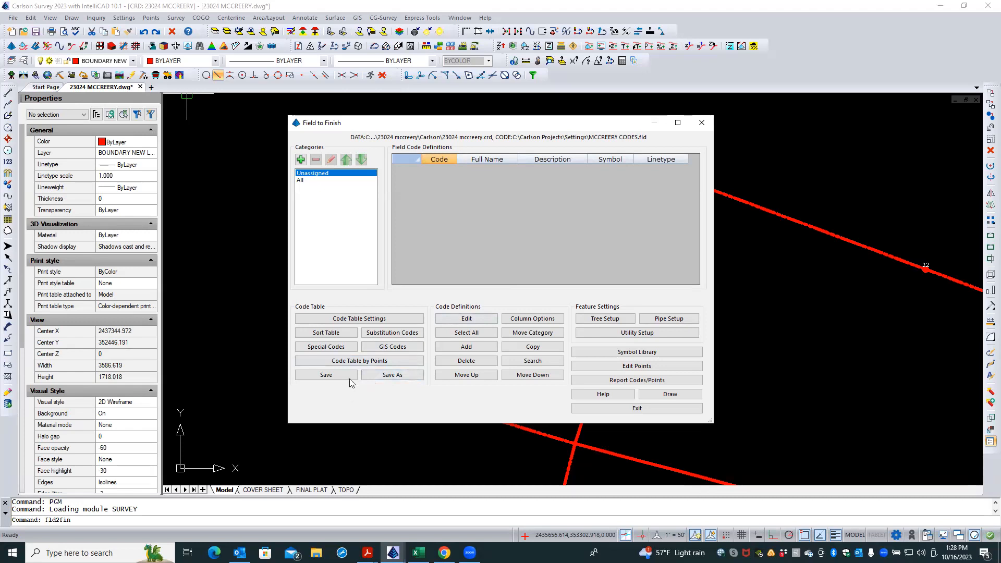
Generate code definitions from the coordinate points, with default symbol SPT9 and appended digits removed, appending them to the current code table.
left_click(357, 362)
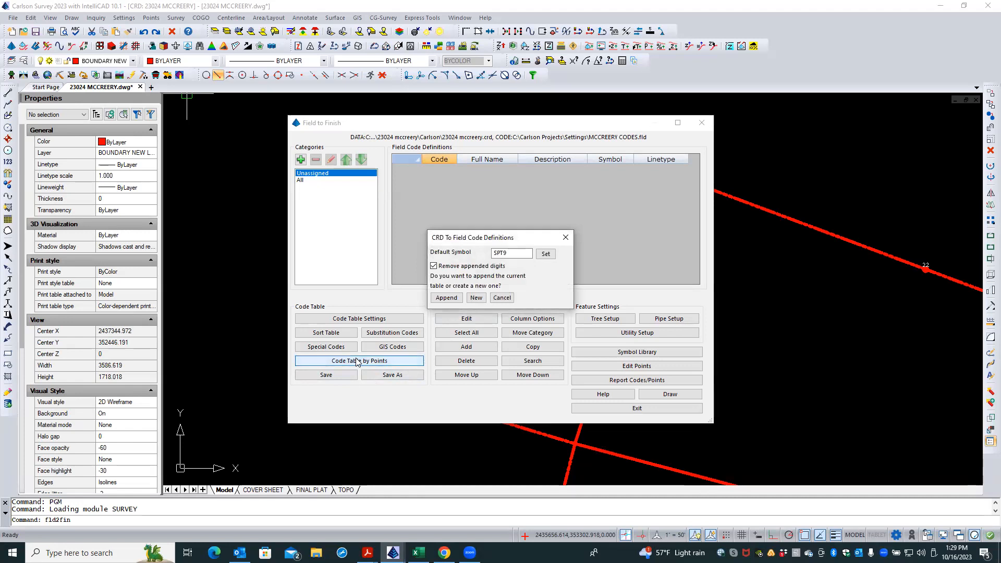
left_click(546, 255)
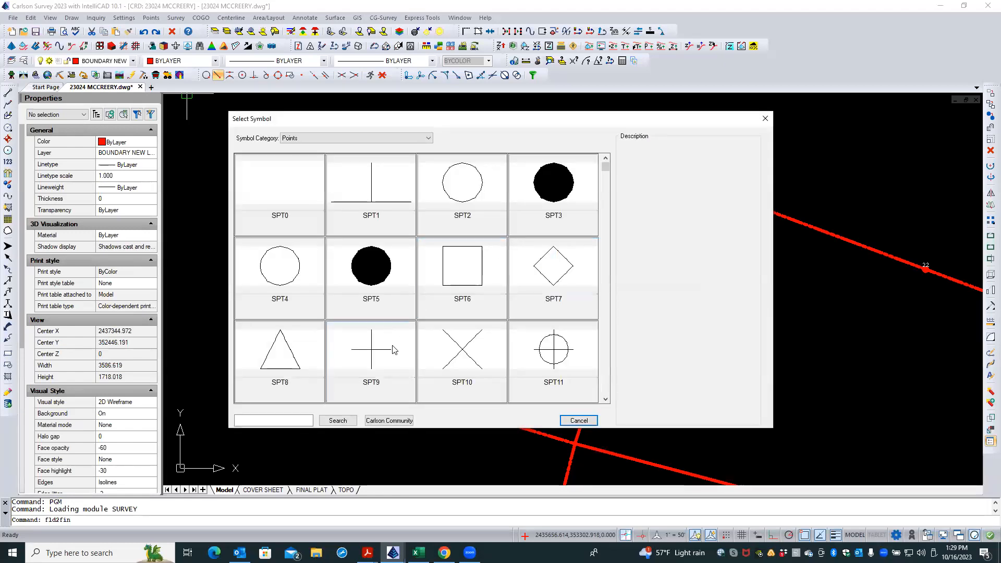
left_click(383, 357)
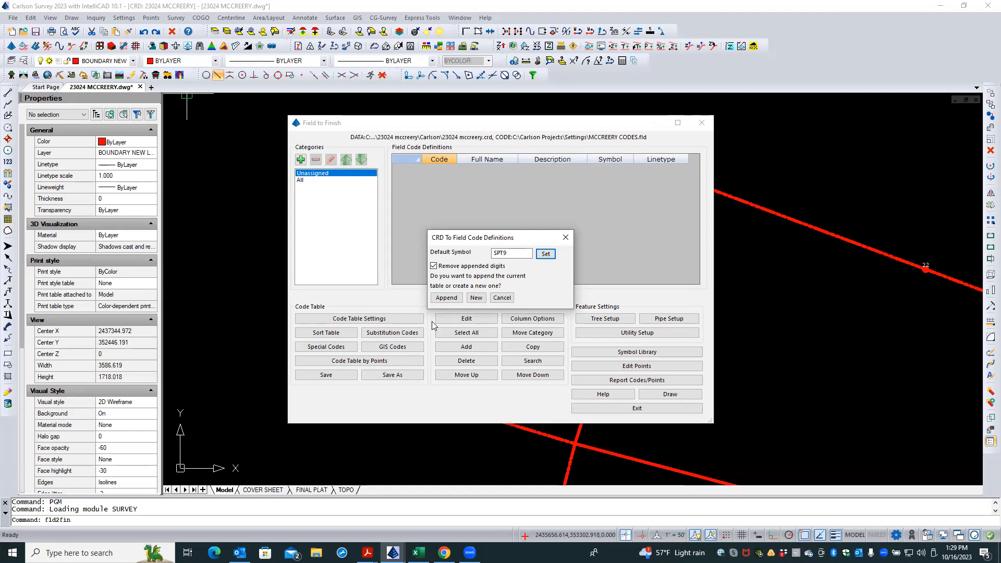
left_click(434, 267)
left_click(434, 266)
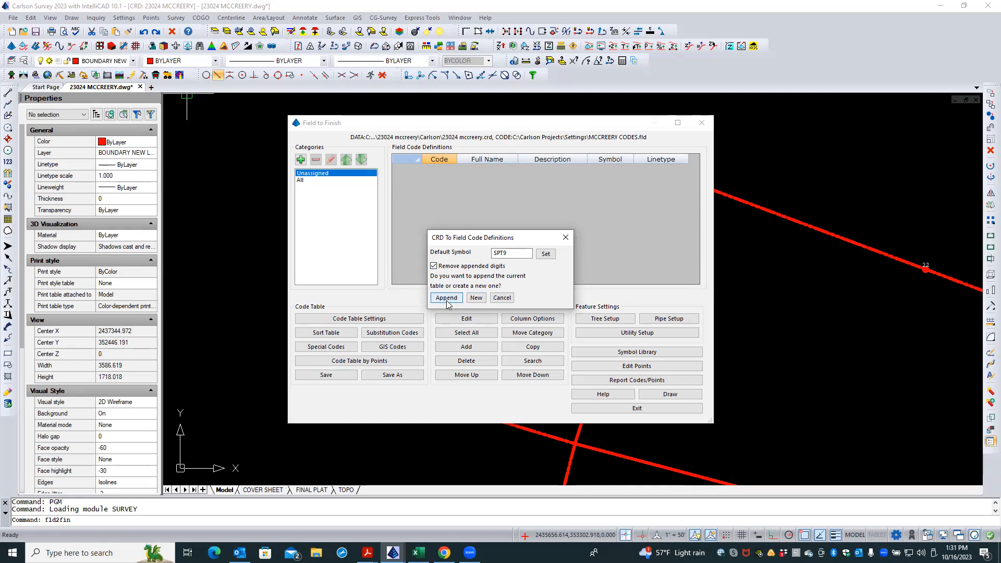
left_click(447, 297)
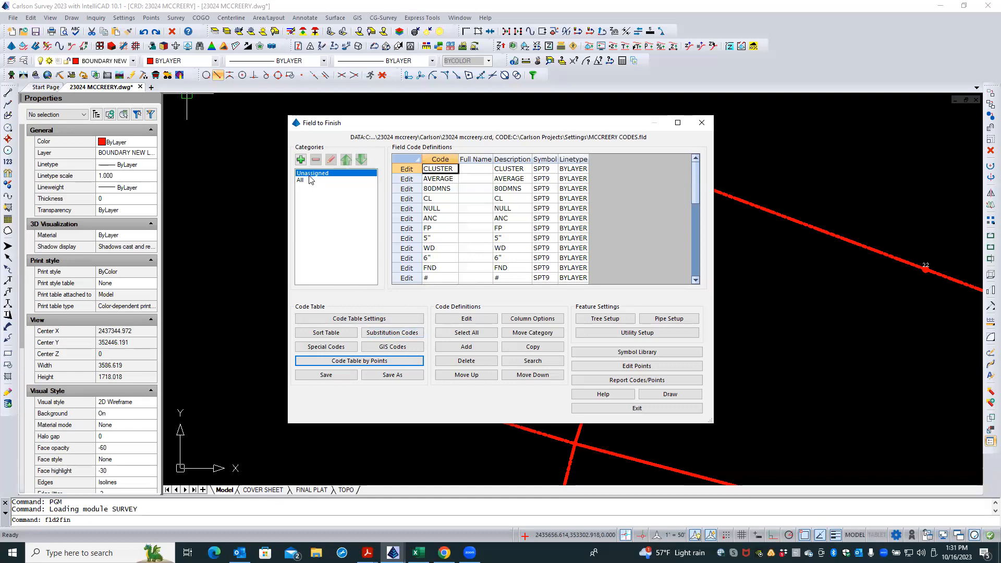
Add two code categories named ROADWAY and SLOPE.
left_click(301, 160)
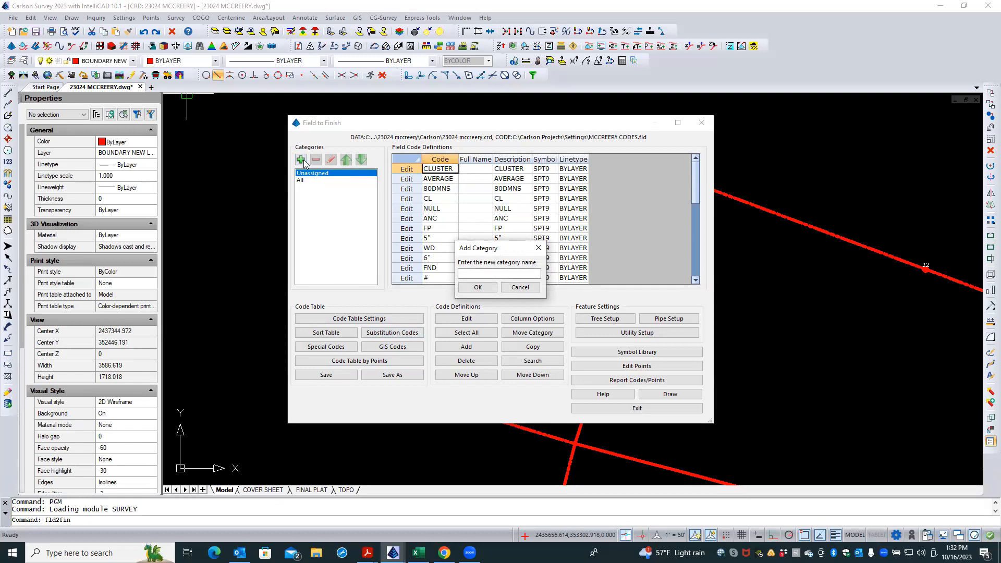
left_click(468, 272)
type("RO")
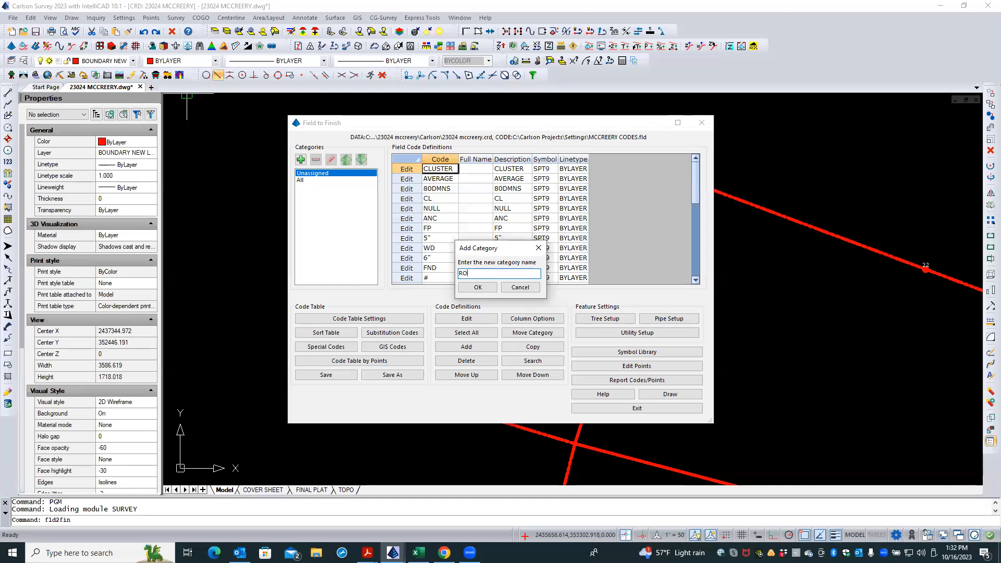
type("ADWAY")
left_click(478, 287)
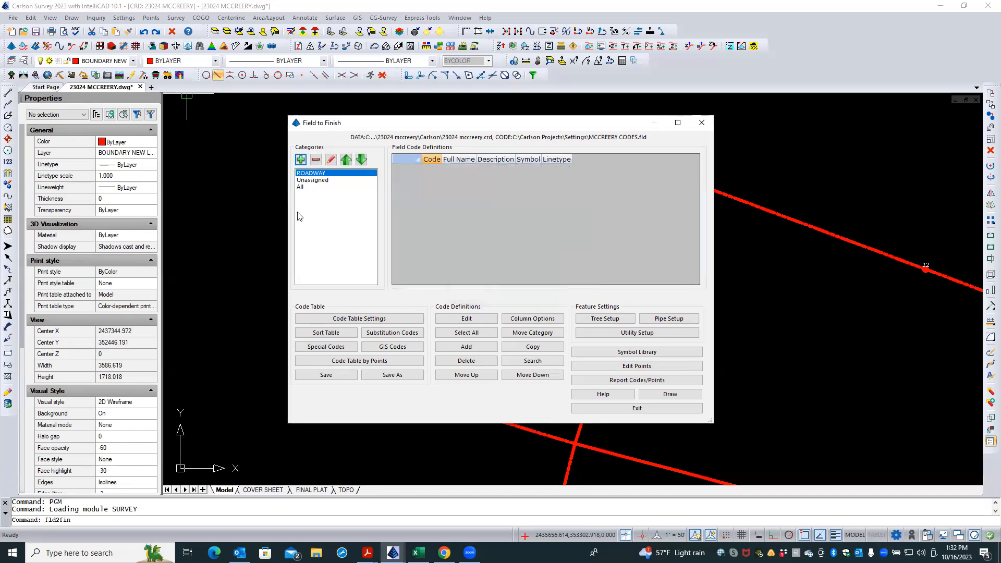
left_click(301, 160)
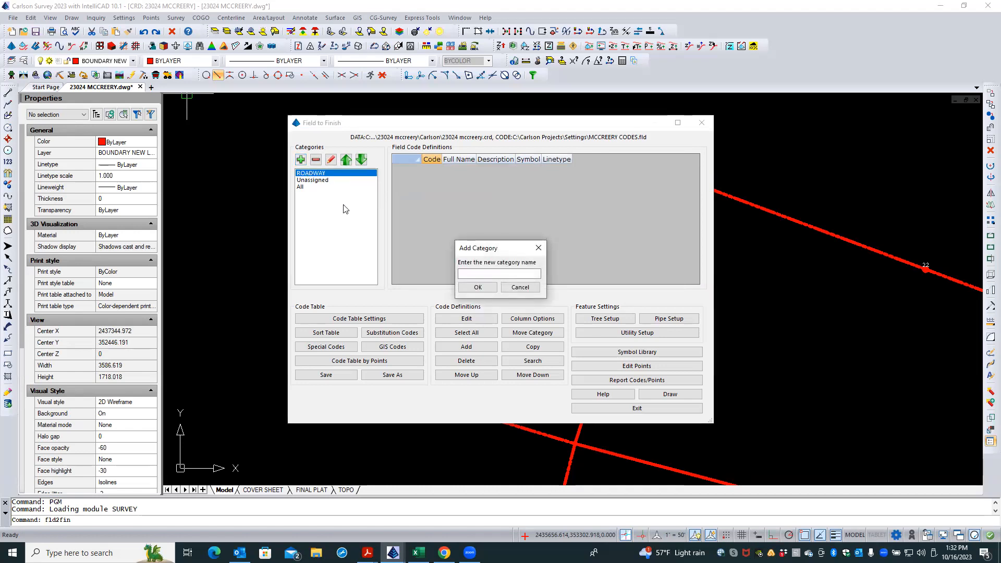
left_click(462, 272)
type("SLOPE")
left_click(471, 287)
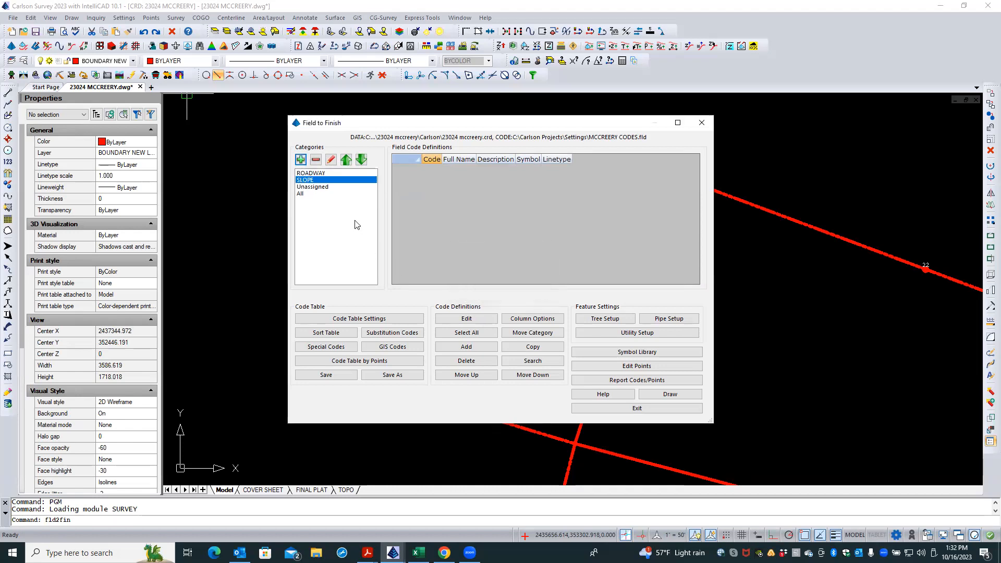
Add two more code categories named SPOTS and PROP COR.
left_click(302, 160)
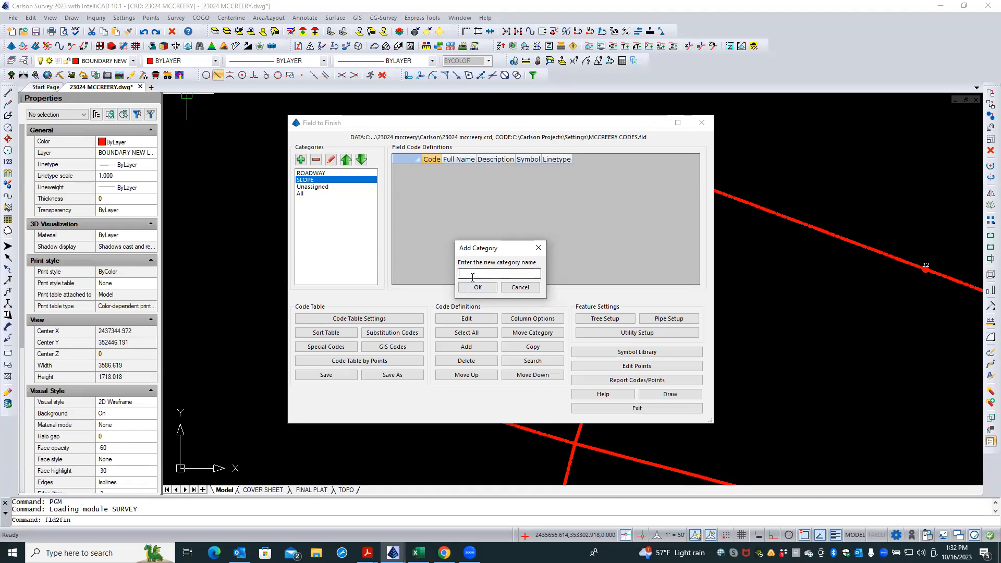
type("SPOTS")
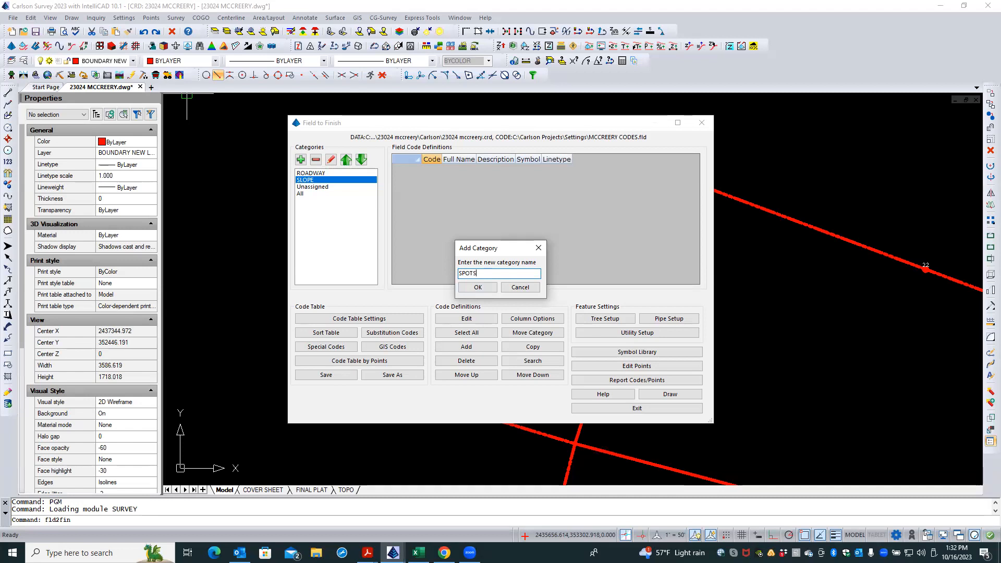
left_click(469, 288)
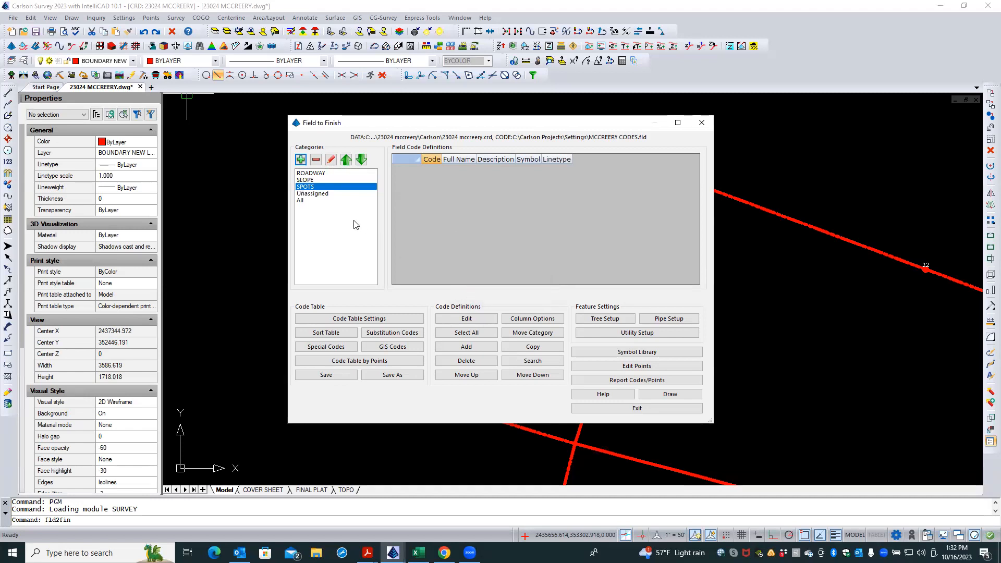
left_click(301, 160)
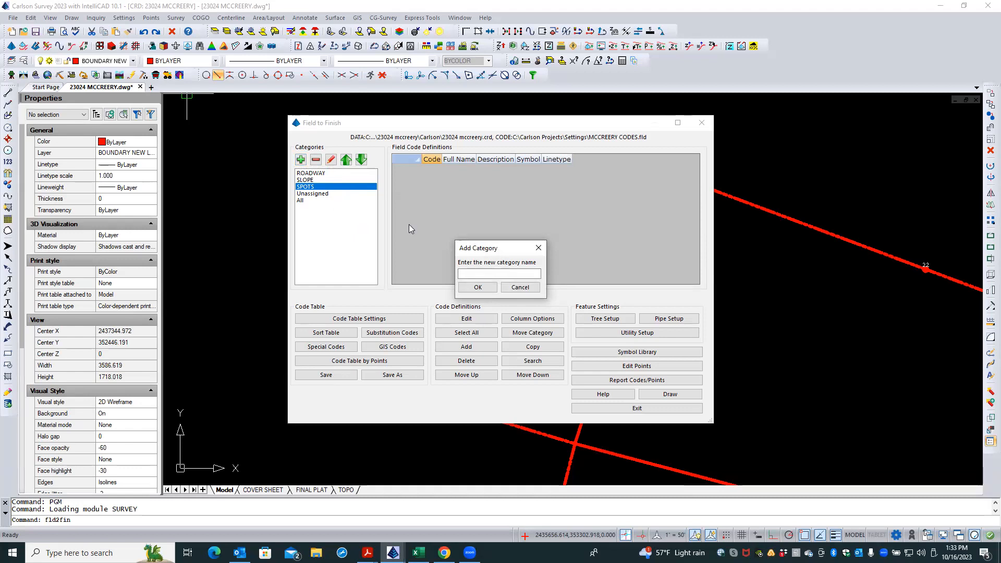
left_click(469, 274)
type("PROP CO")
left_click(490, 289)
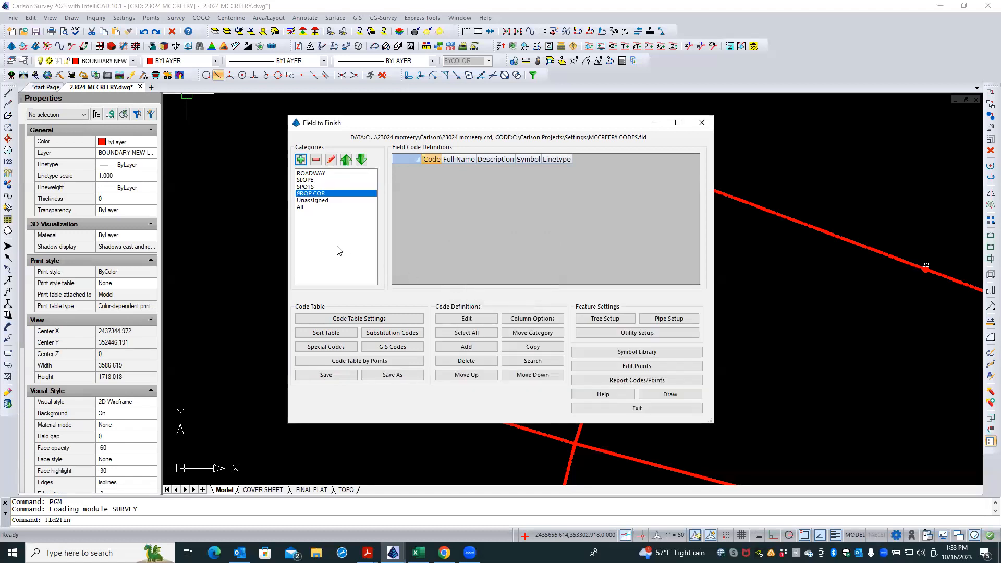
Move the unassigned codes CONC, MON, SHEPP, #5CR and 8" to the PROP COR category.
left_click(322, 201)
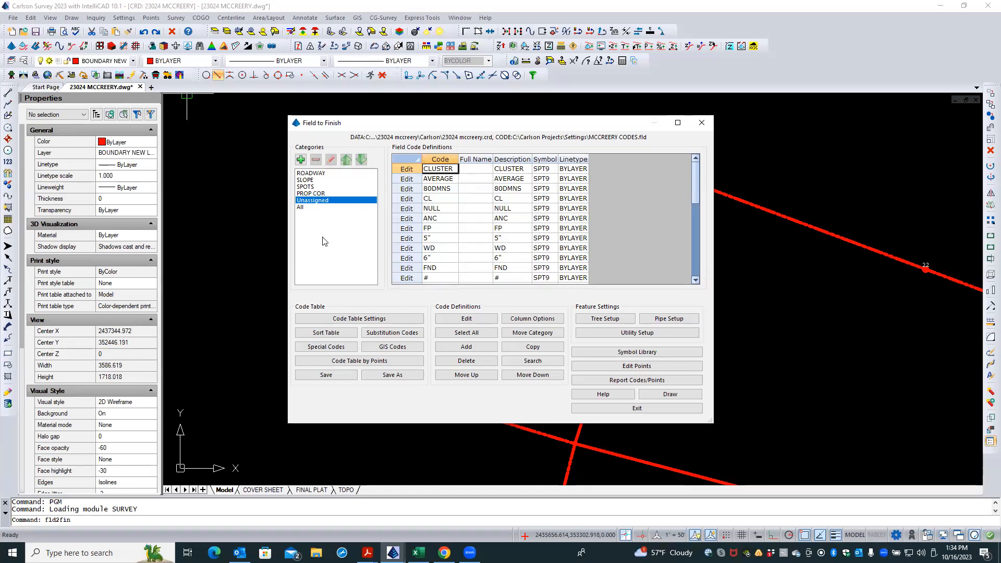
left_click(432, 181)
scroll(431, 207, "down", 1)
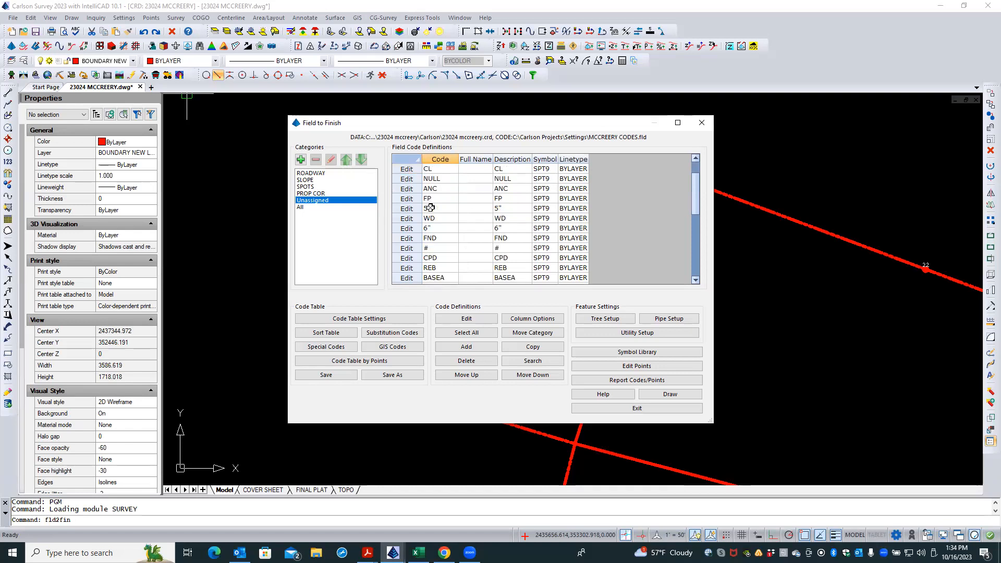
scroll(431, 207, "down", 1)
scroll(430, 208, "down", 1)
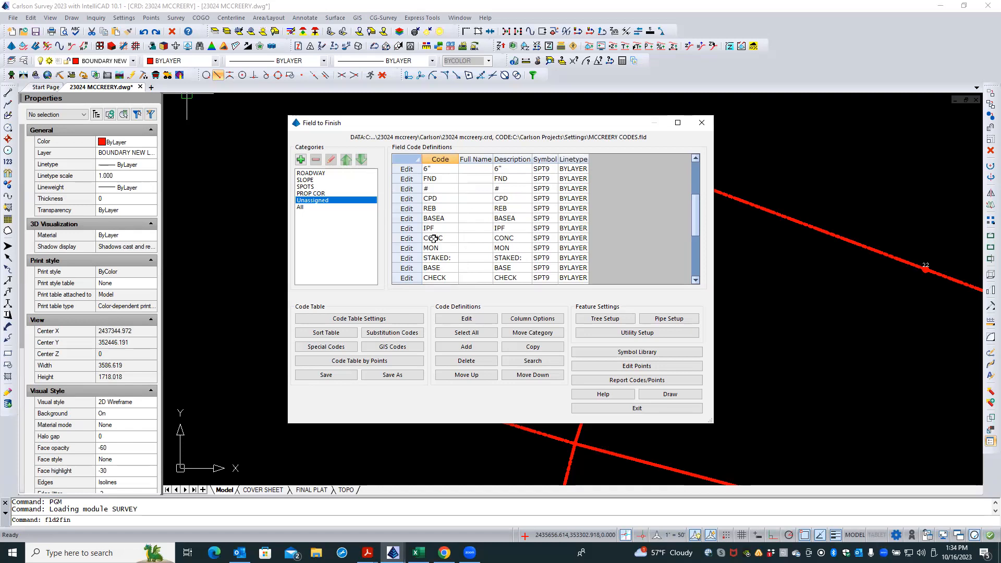
left_click(433, 238)
left_click(433, 247, "shift")
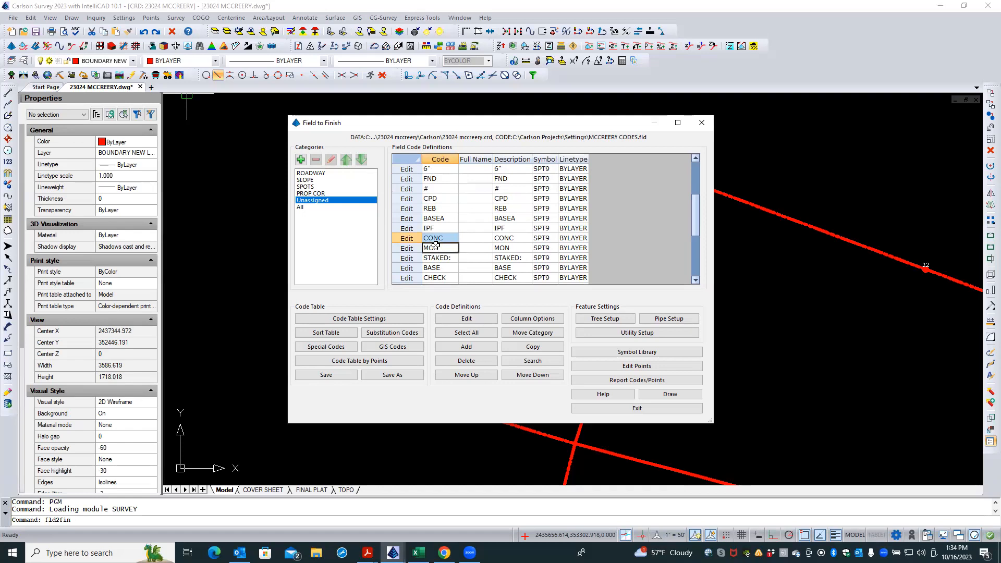
scroll(435, 245, "down", 1)
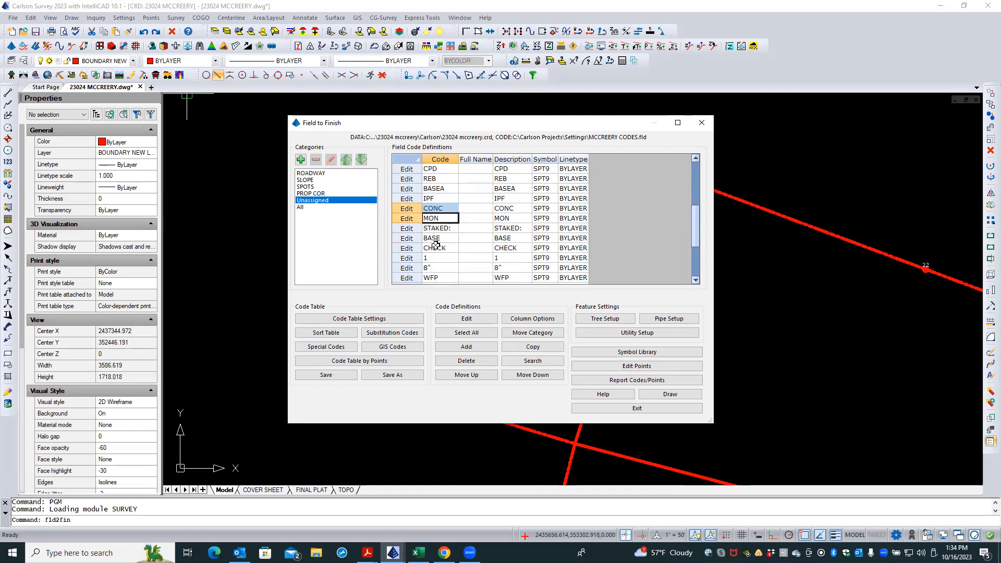
scroll(436, 245, "down", 1)
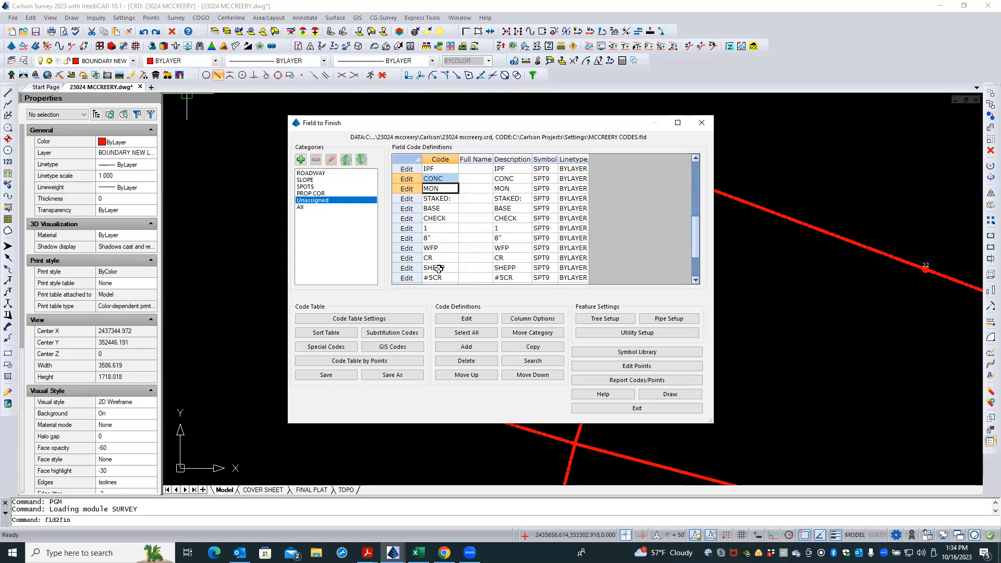
left_click(438, 268, "ctrl")
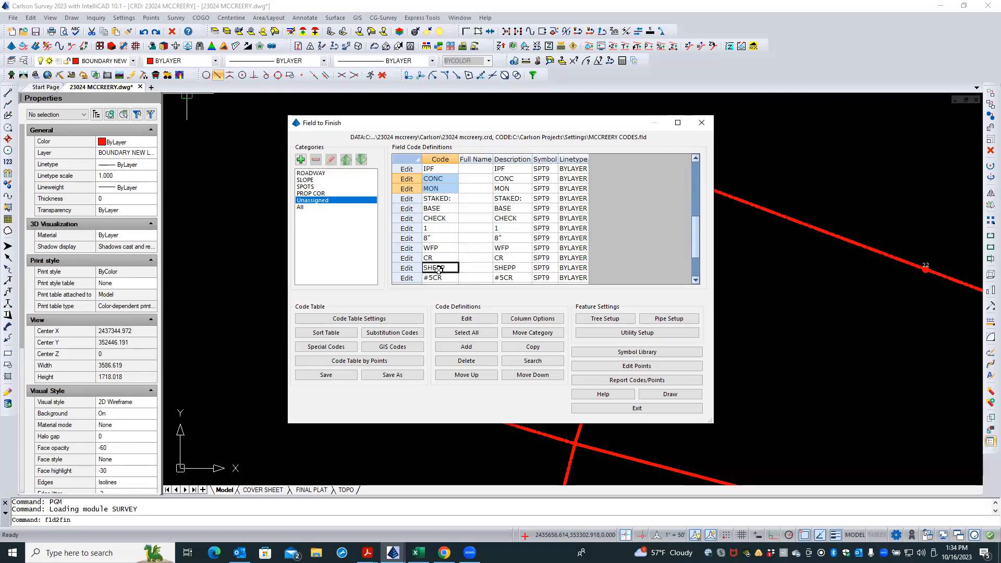
left_click(438, 277, "ctrl")
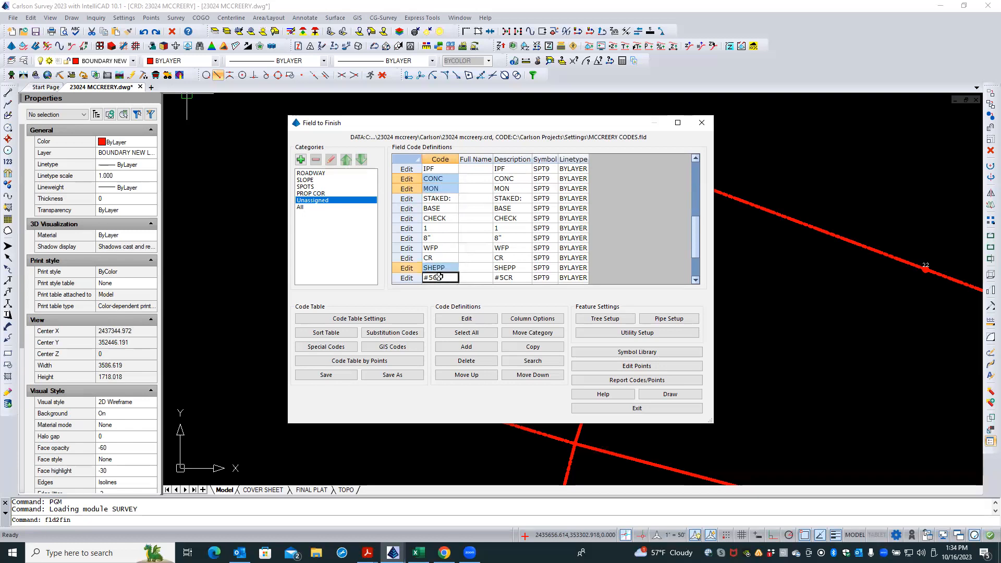
left_click(439, 239, "ctrl")
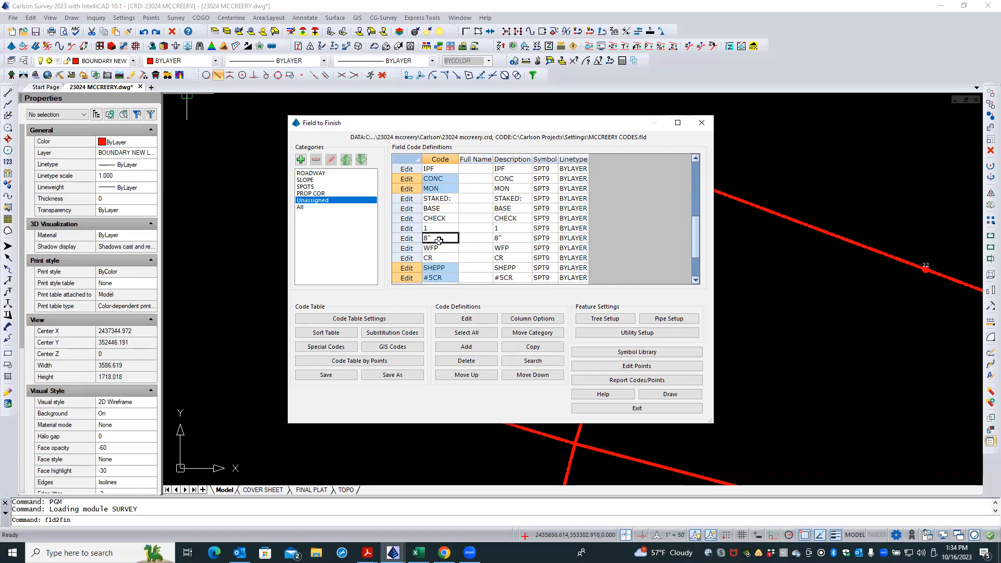
scroll(439, 241, "down", 1)
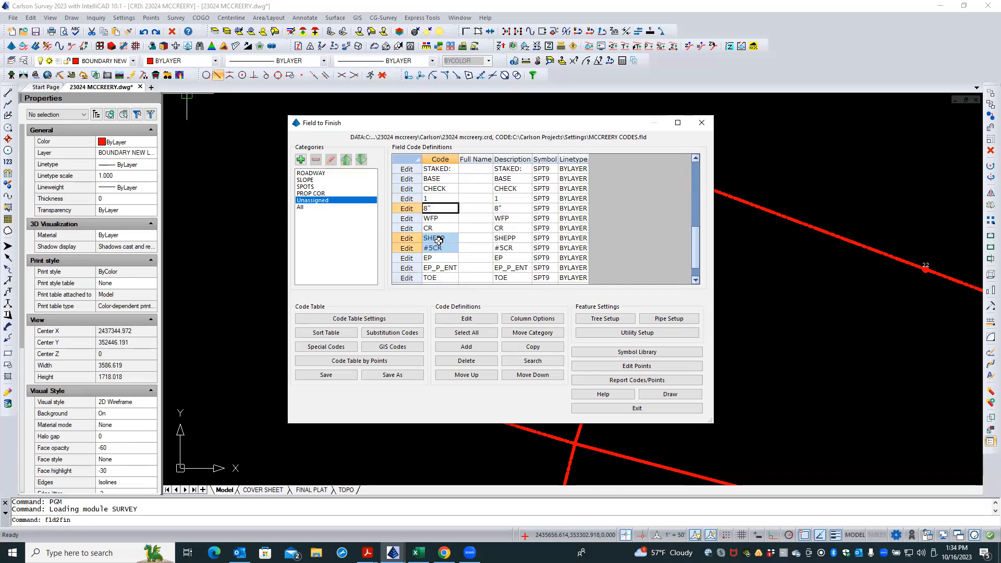
scroll(439, 241, "down", 1)
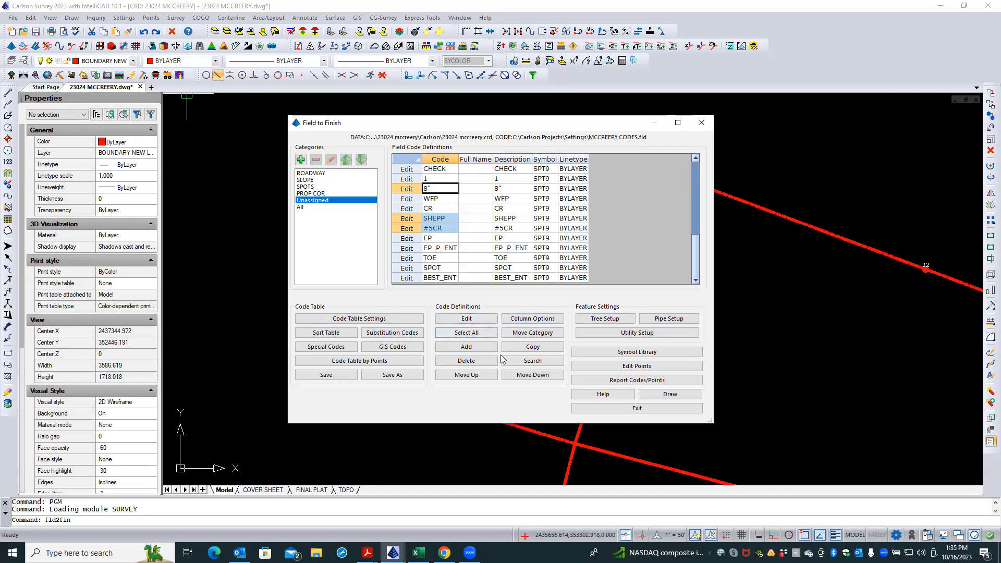
left_click(525, 336)
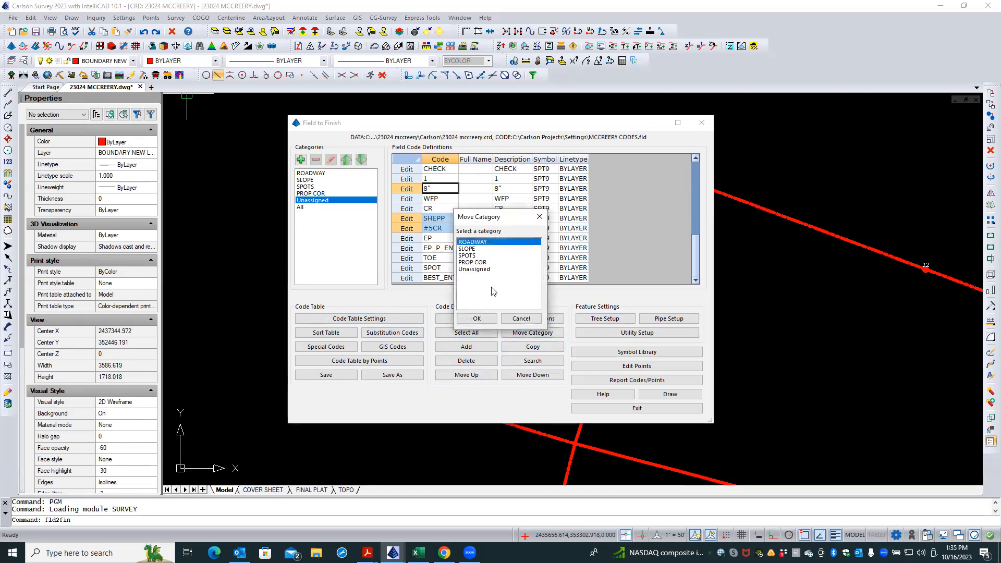
left_click(480, 262)
left_click(478, 319)
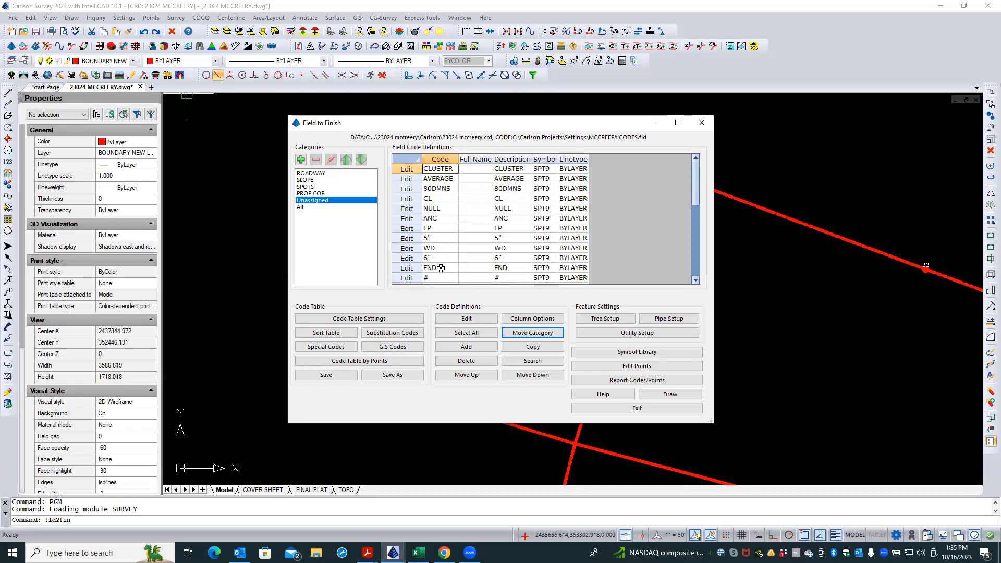
Try to move the unassigned codes CLUSTER, AVERAGE, 80DMNS, NULL through FND, and # together to the PROP COR category, and check that category.
left_click(444, 227)
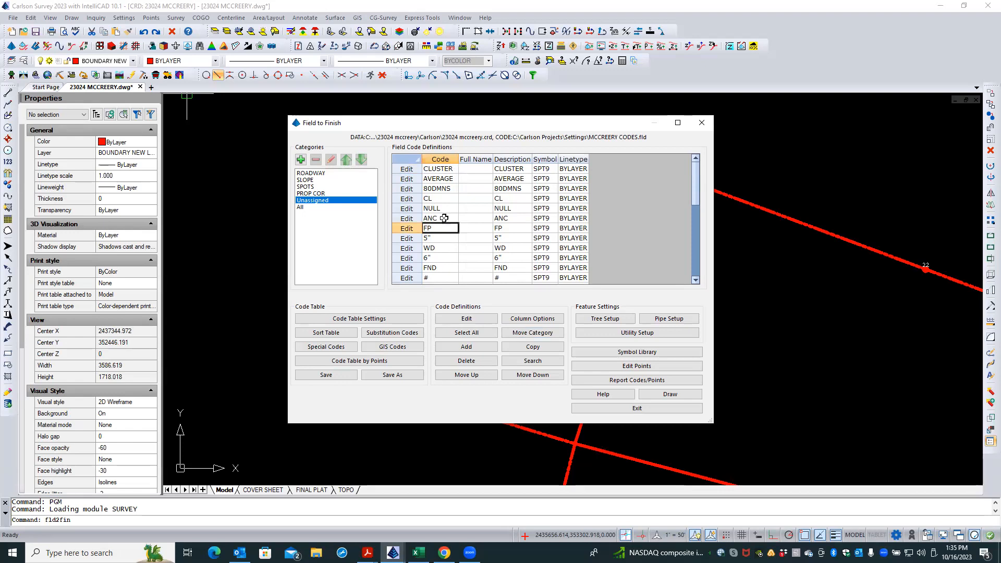
left_click(444, 218, "ctrl")
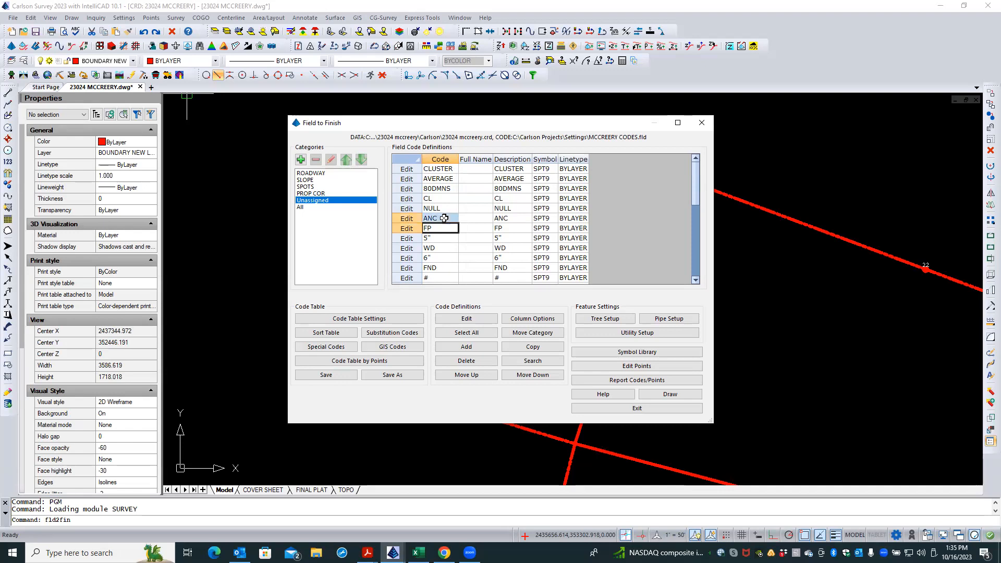
left_click(444, 208, "ctrl")
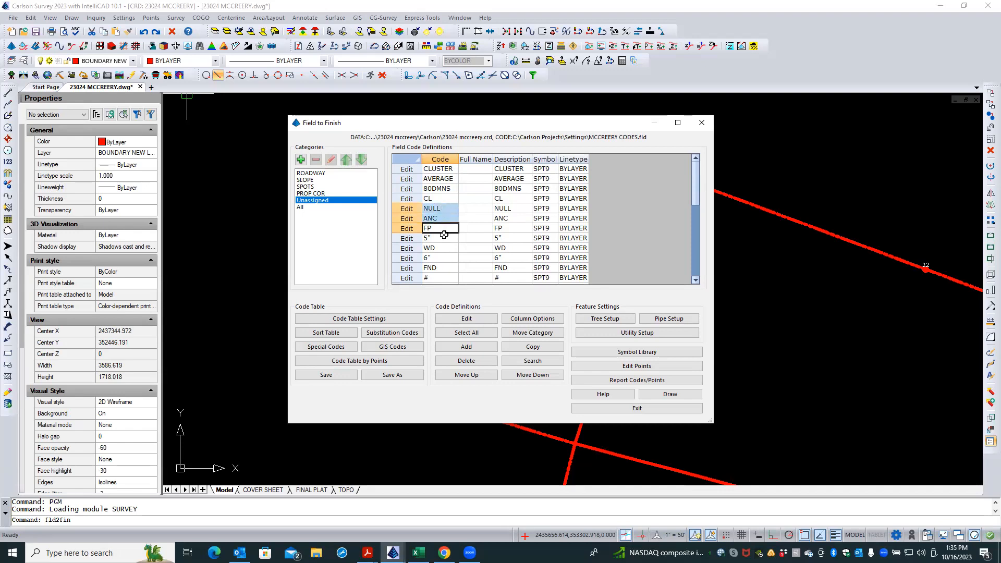
left_click(445, 237, "shift")
left_click(444, 248, "shift")
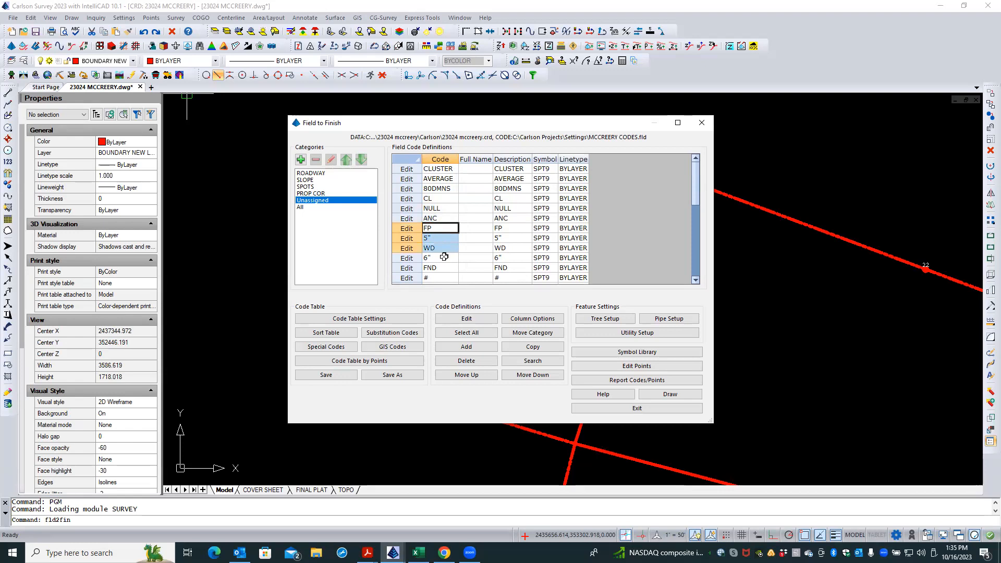
left_click(444, 258, "shift")
left_click(444, 266, "shift")
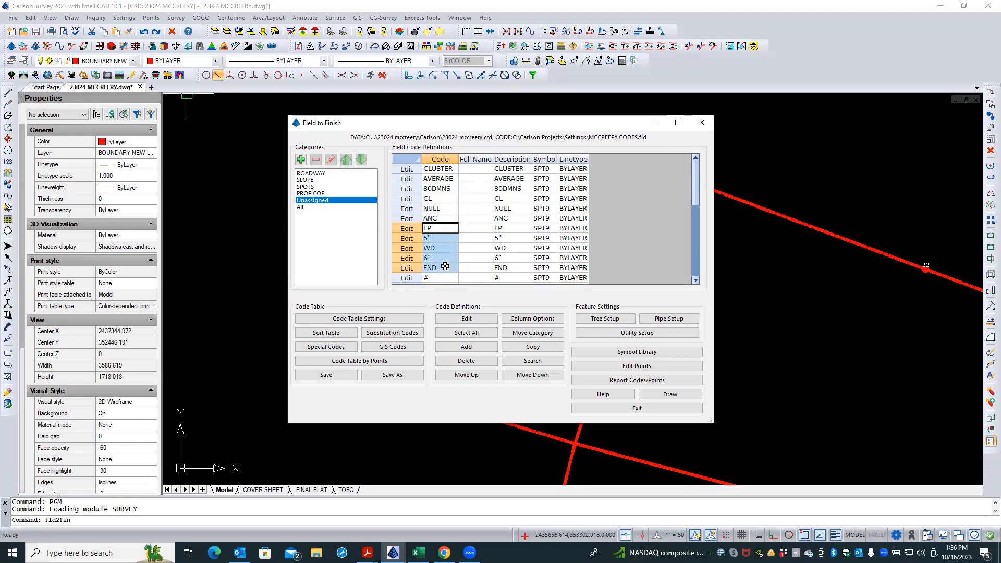
left_click(445, 209, "shift")
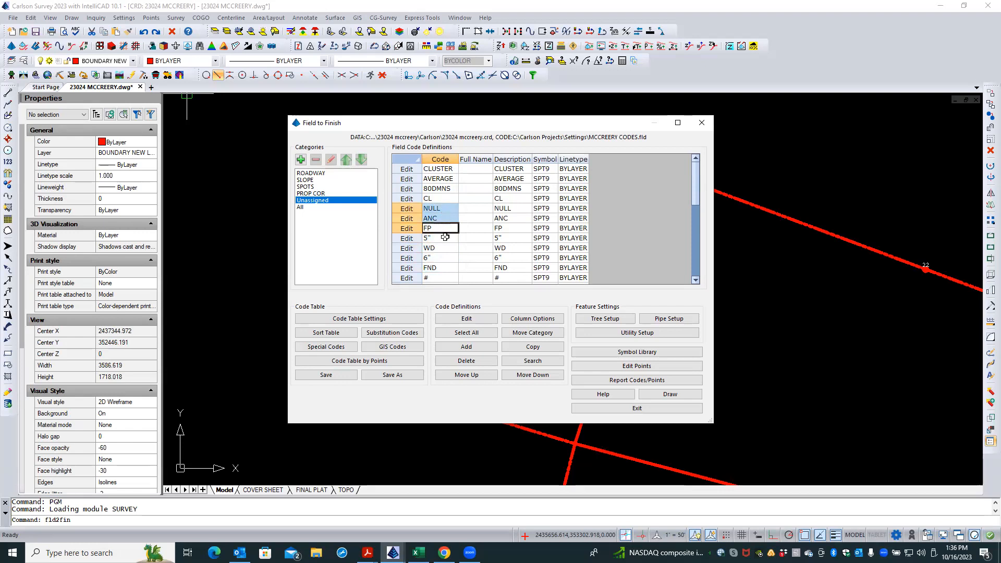
left_click(444, 237, "shift")
left_click(445, 247, "shift")
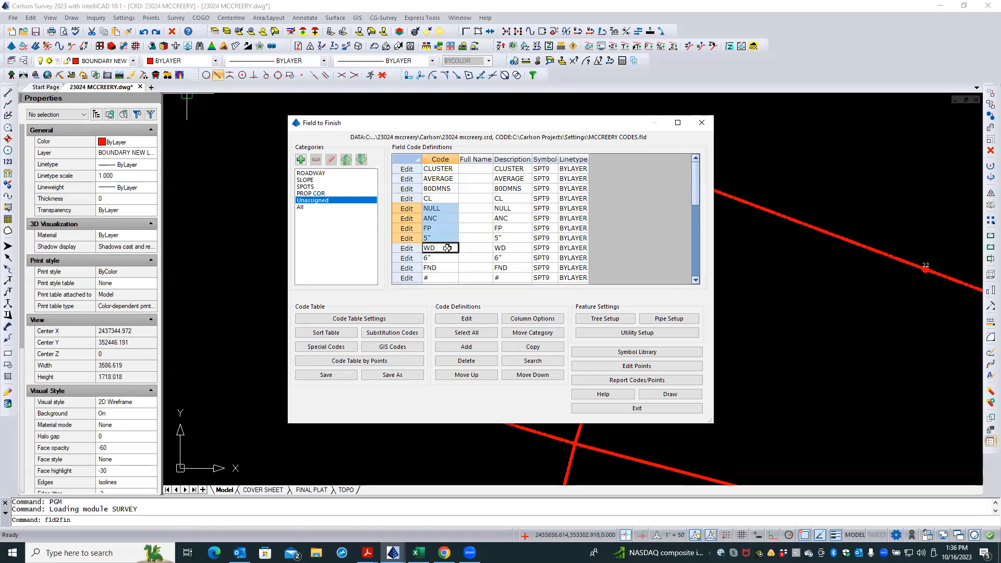
left_click(448, 257, "shift")
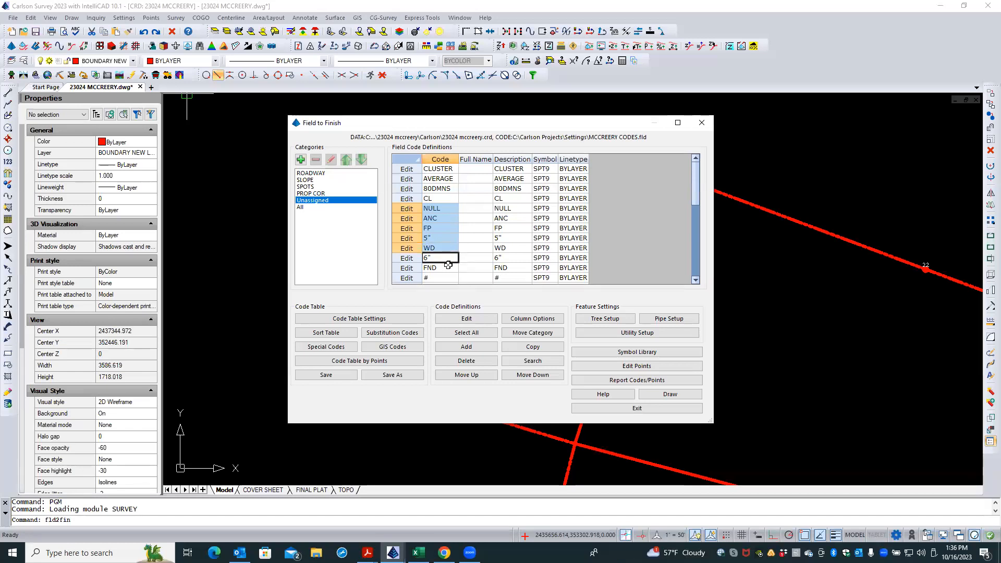
left_click(447, 267, "shift")
left_click(441, 189, "shift")
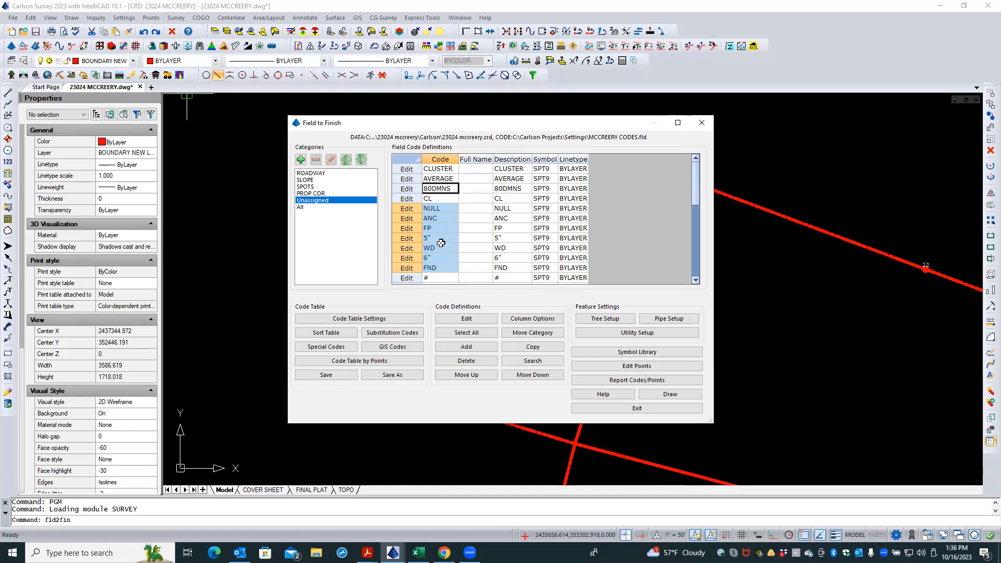
left_click(435, 170, "ctrl")
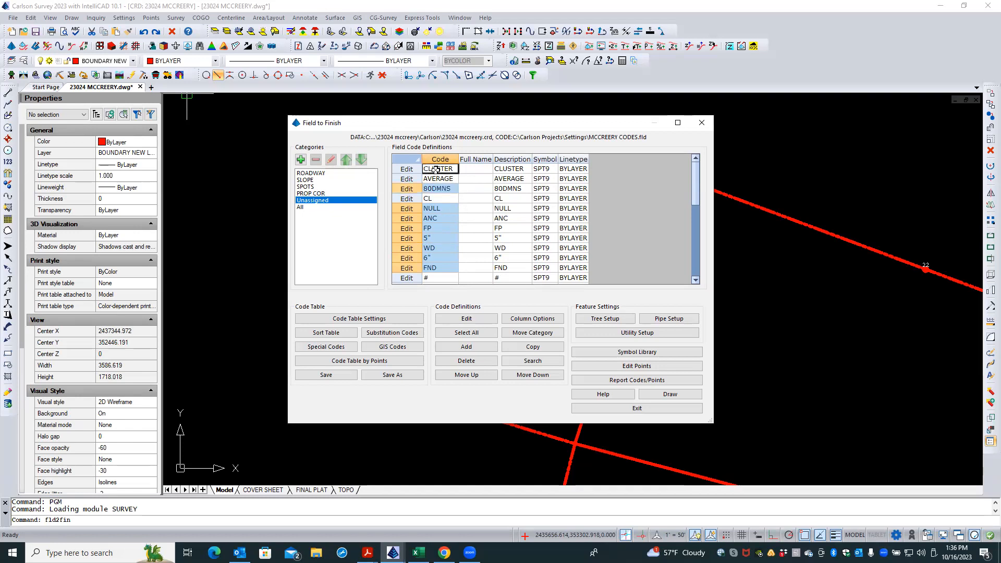
left_click(436, 178, "ctrl")
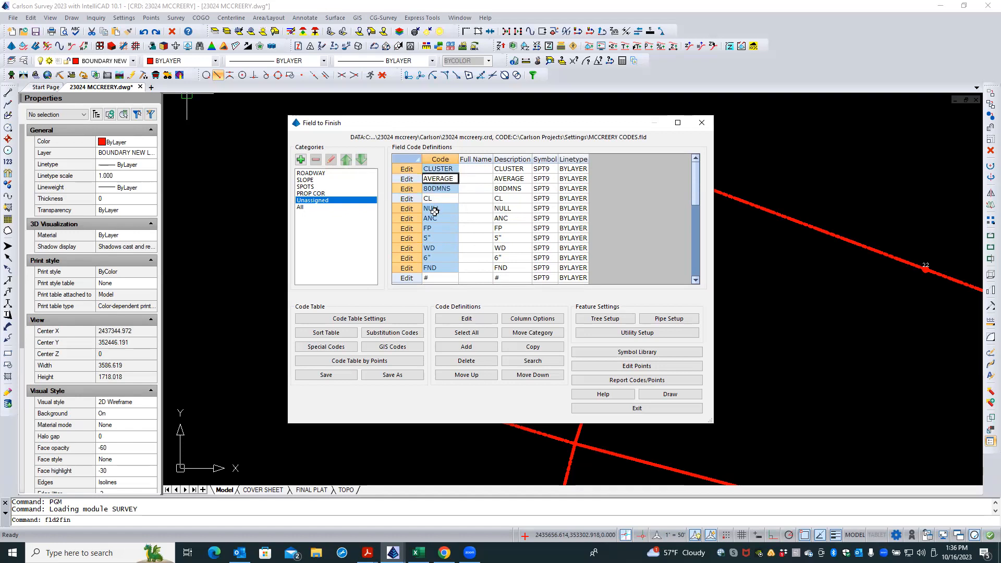
left_click(443, 277, "ctrl")
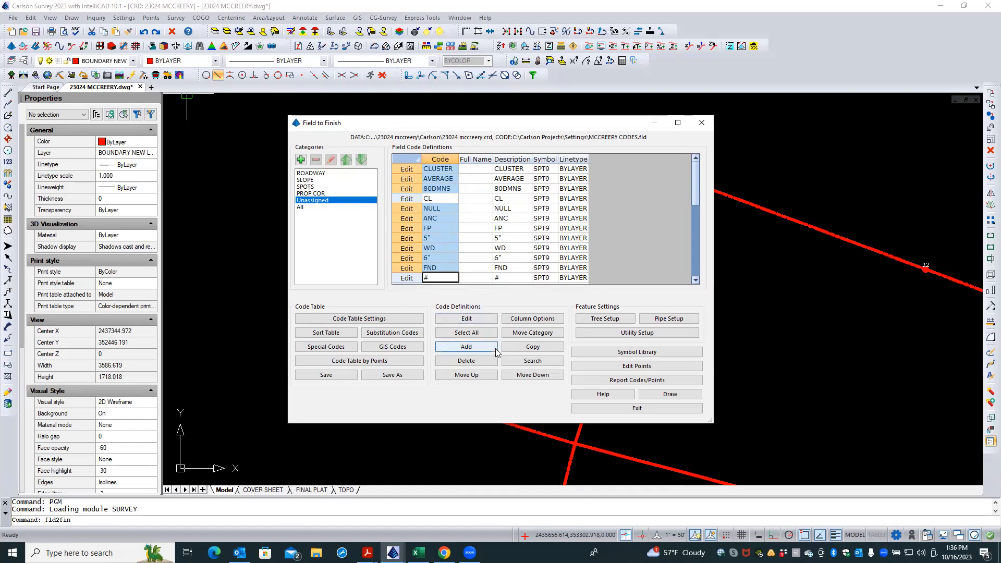
left_click(527, 334)
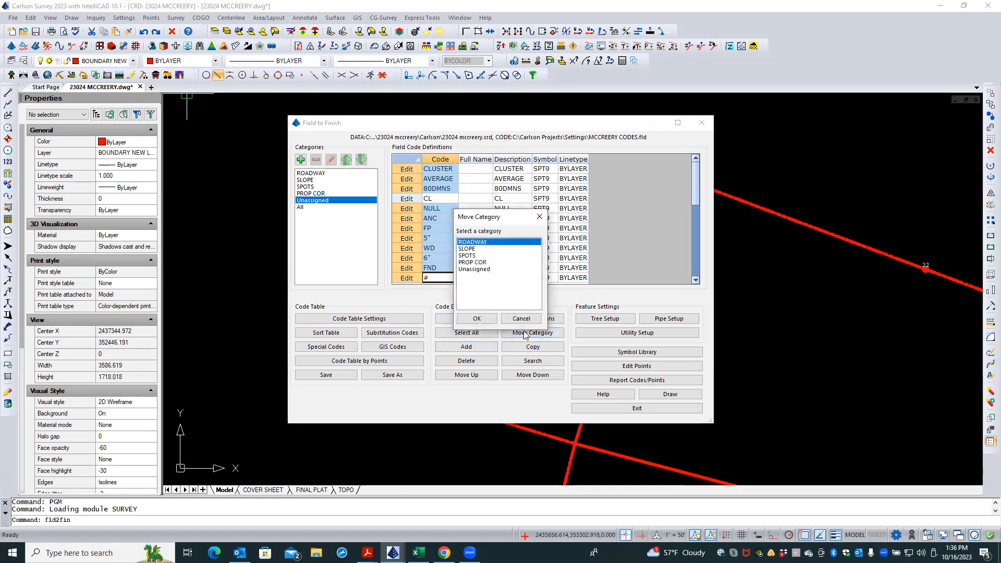
left_click(484, 262)
left_click(479, 318)
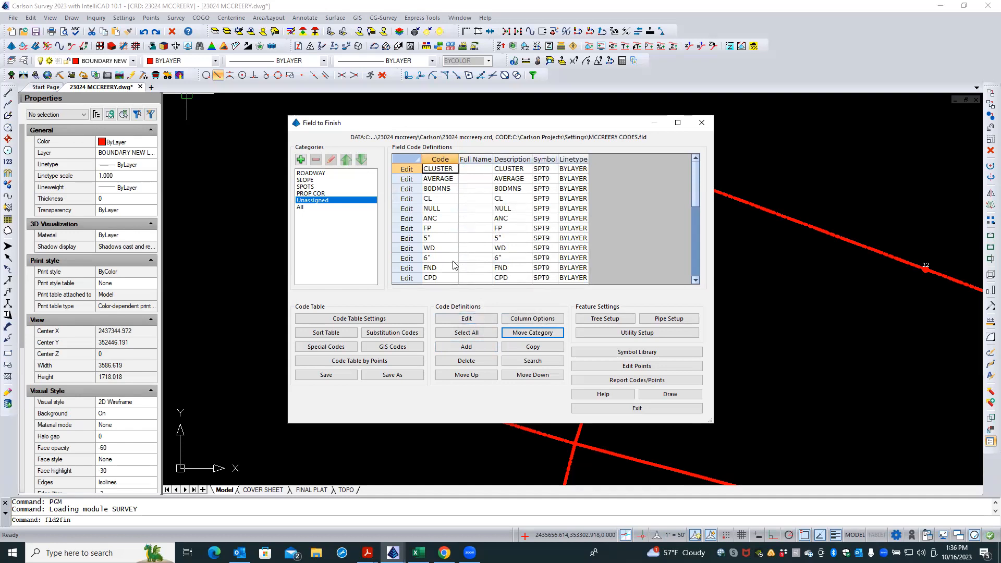
key("Caps_Lock")
left_click(314, 194)
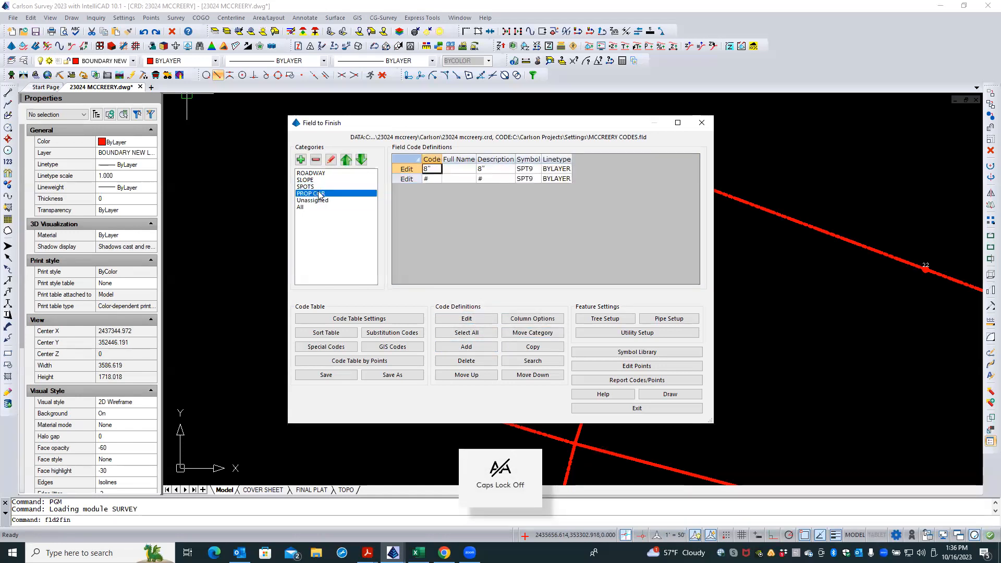
left_click(309, 201)
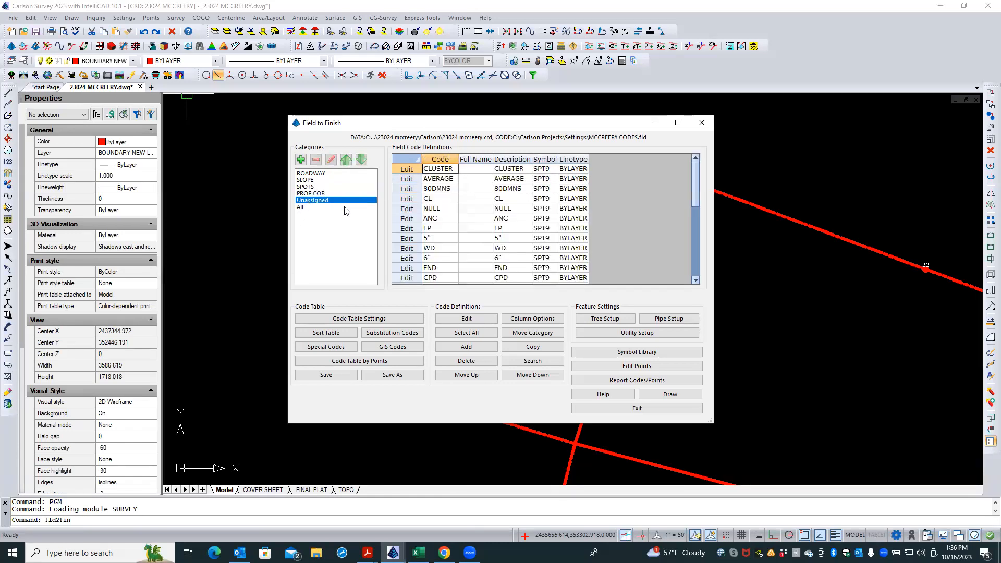
left_click(451, 178, "ctrl")
left_click(449, 187, "ctrl")
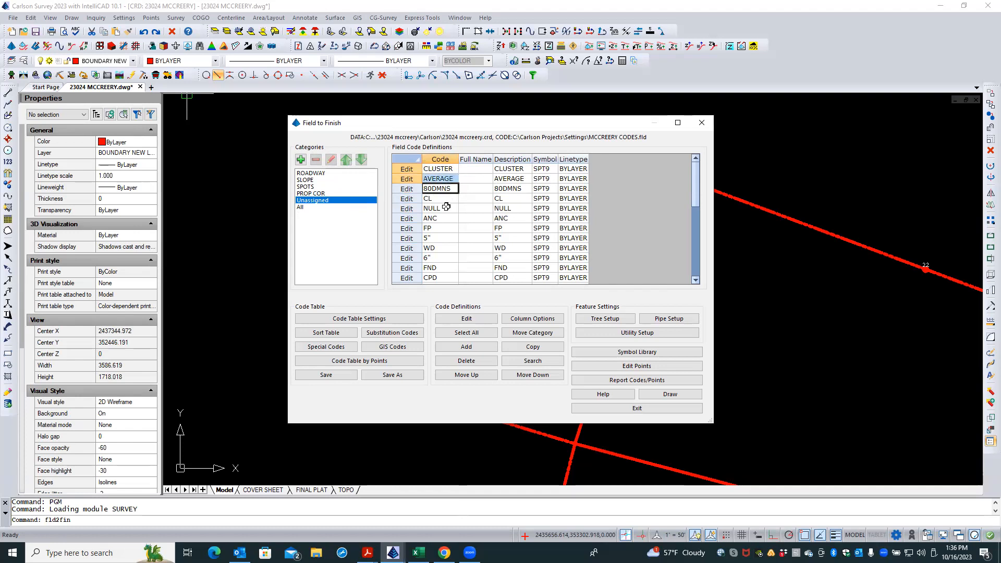
left_click(446, 206)
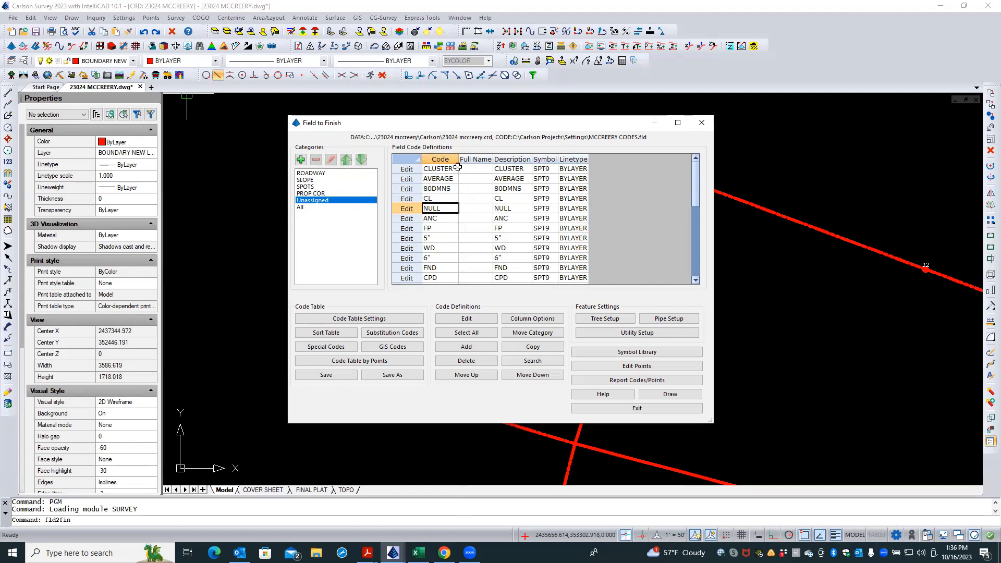
left_click(397, 169)
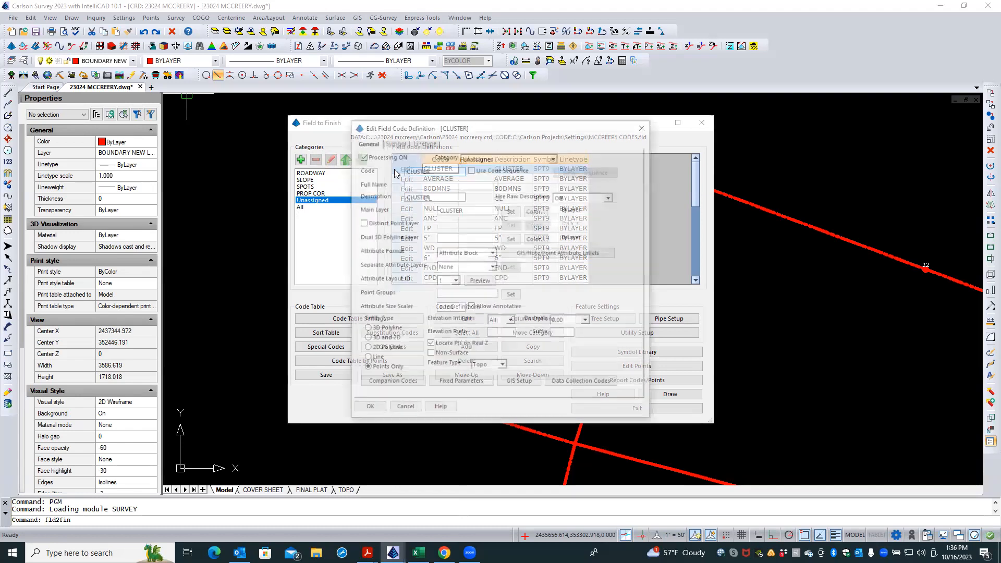
left_click(411, 411)
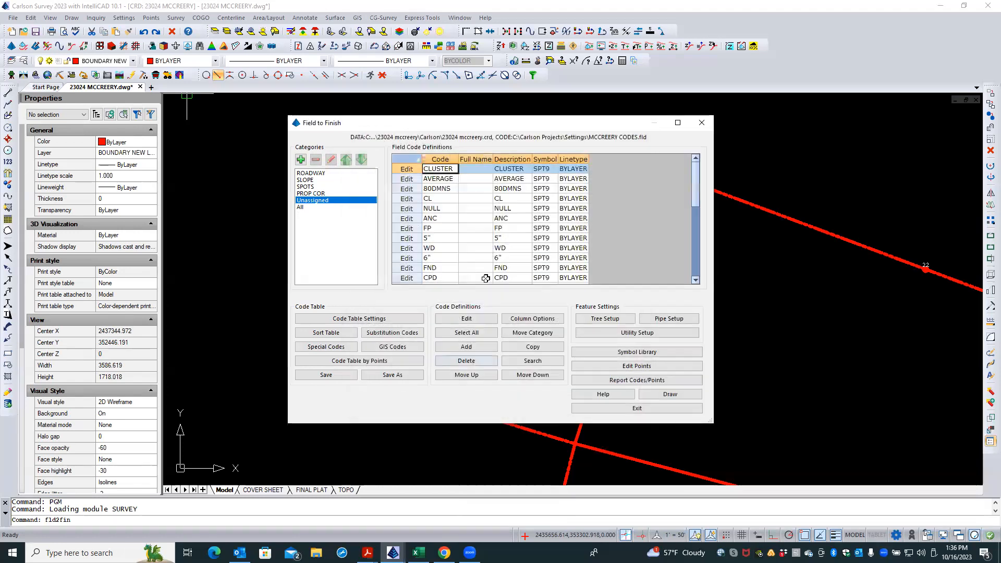
left_click(450, 178)
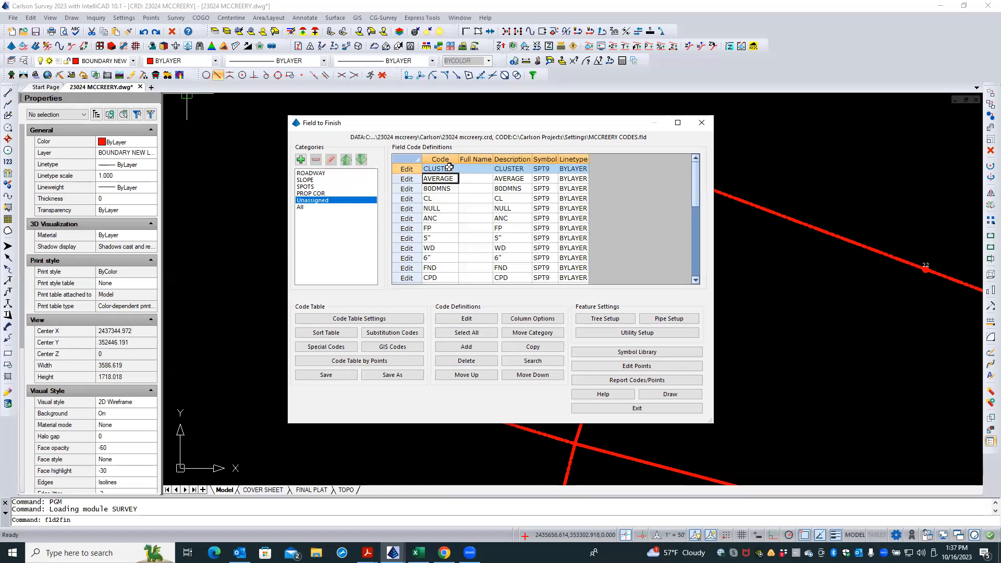
left_click(449, 168)
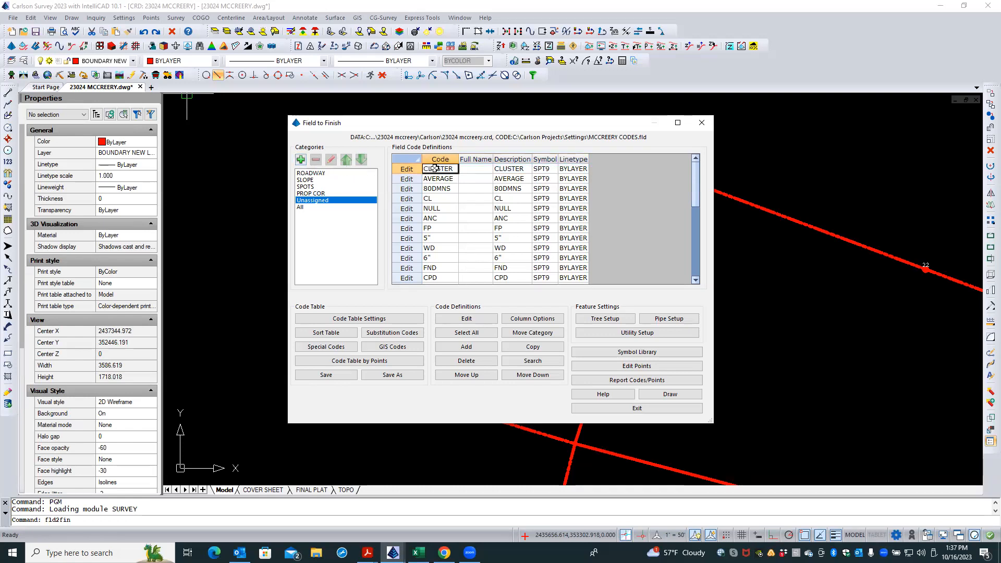
left_click(414, 168)
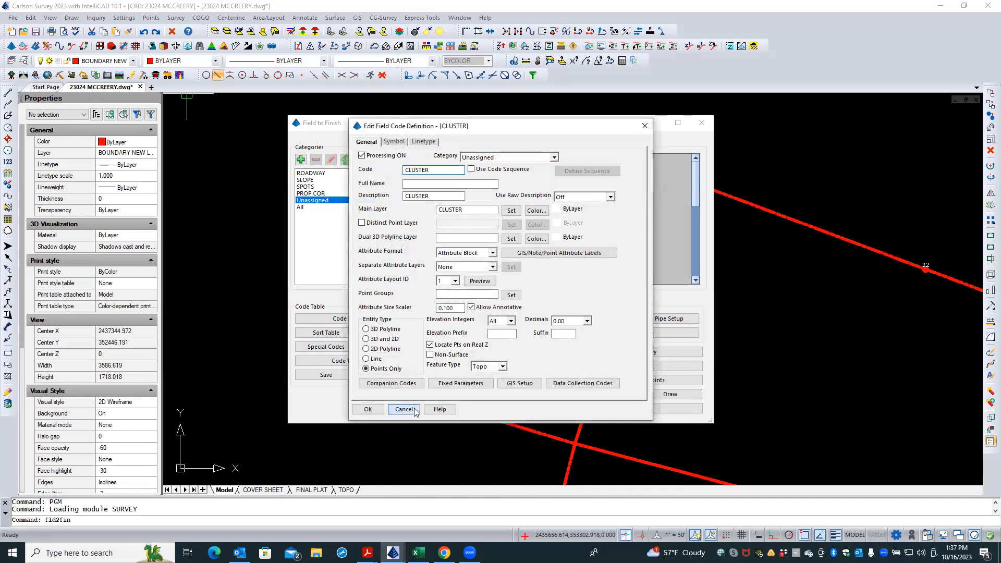
left_click(412, 409)
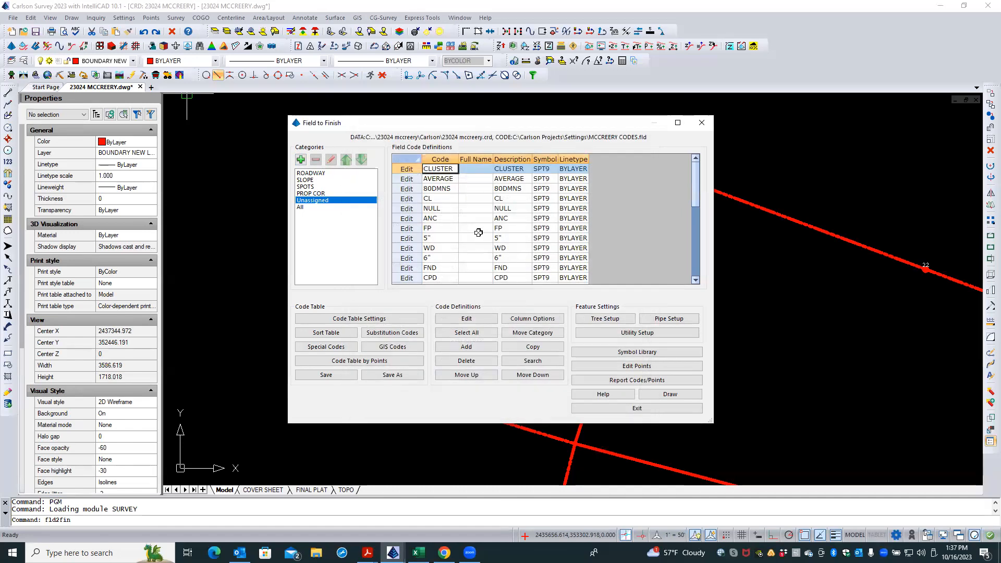
Move the unassigned codes CLUSTER, AVERAGE and 80DMNS to the PROP COR category and review that category's codes.
left_click(447, 169)
mouse_move(447, 168)
left_mouse_down()
mouse_move(331, 205)
mouse_move(320, 197)
mouse_move(479, 170)
mouse_move(452, 186)
left_mouse_up()
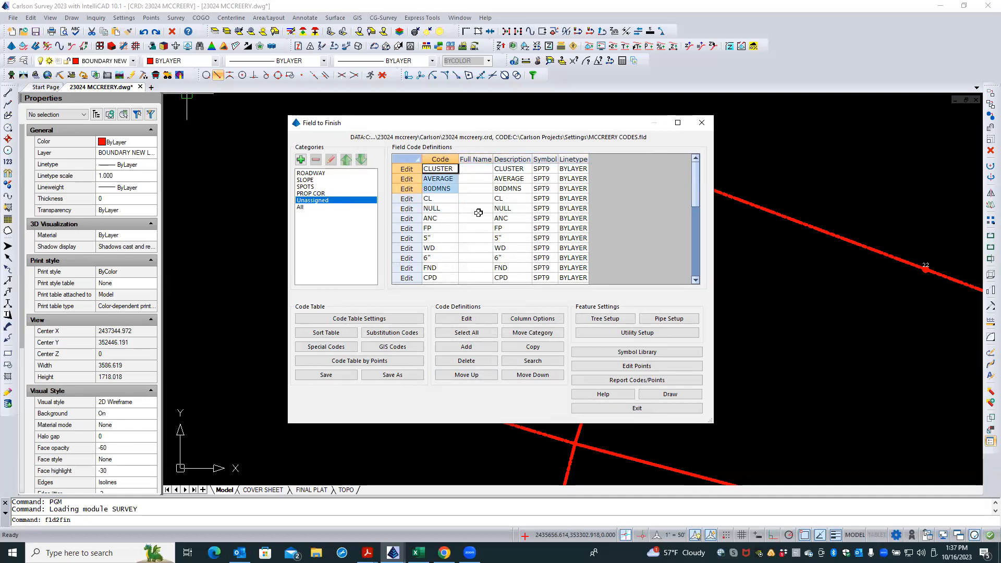
left_click(514, 334)
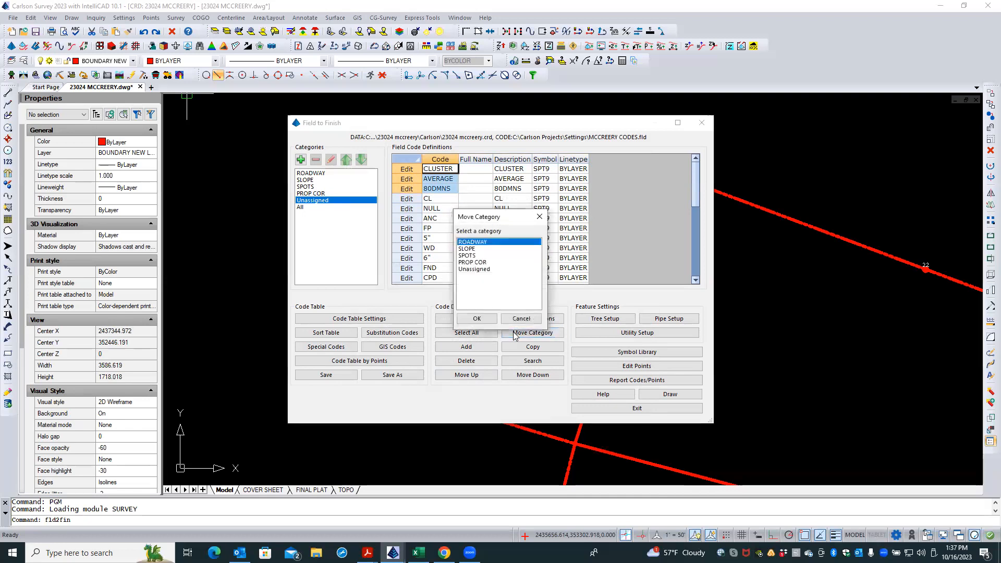
left_click(471, 262)
left_click(476, 318)
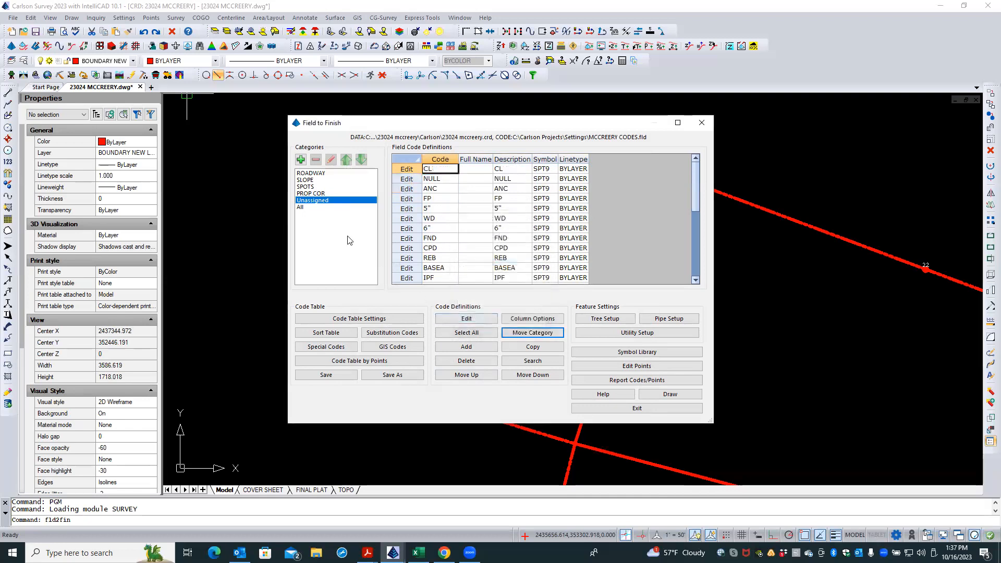
left_click(330, 193)
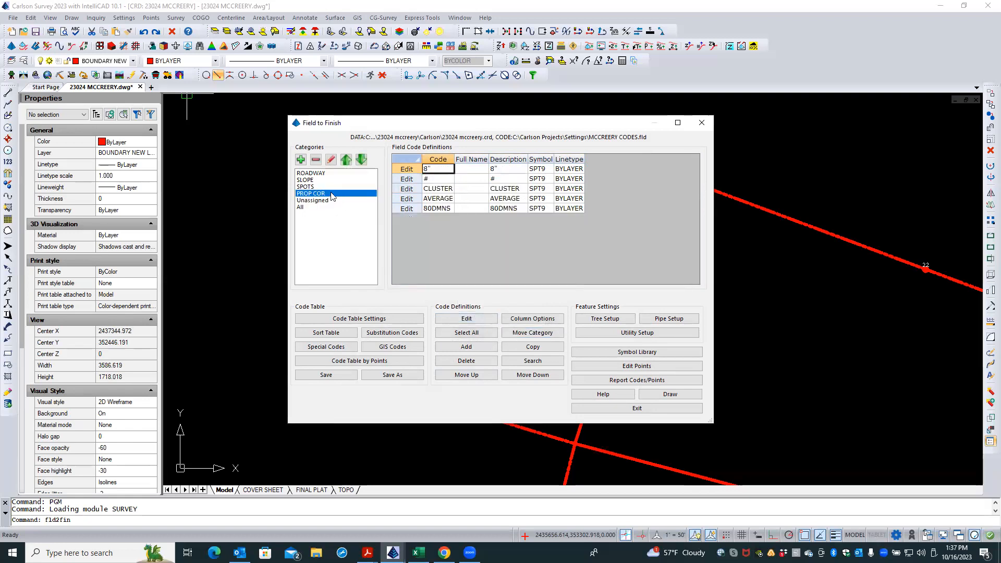
Move the unassigned codes NULL, ANC, FP, 5", WD, 6" and FND to the PROP COR category and check its code list.
left_click(329, 200)
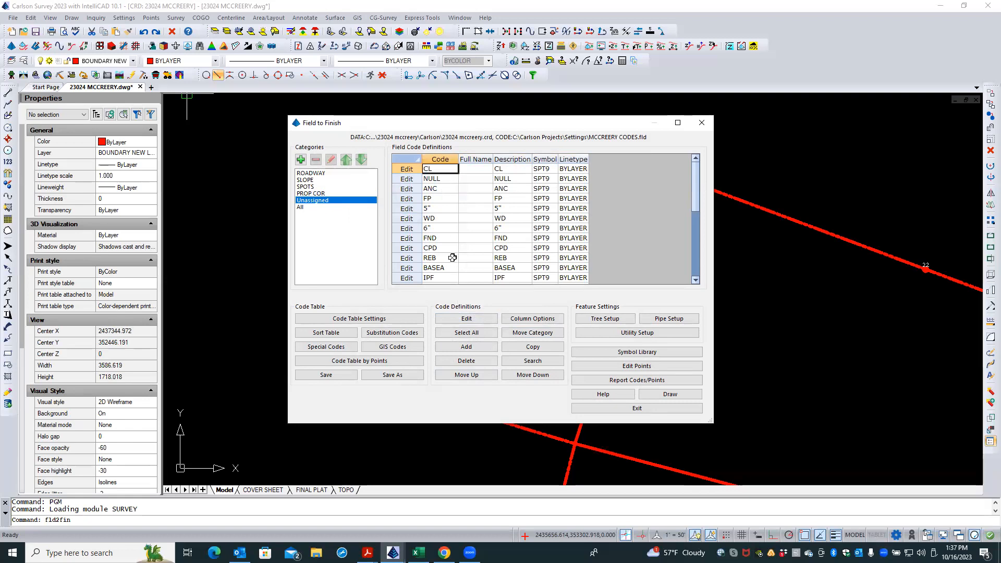
left_click_drag(447, 178, 442, 235)
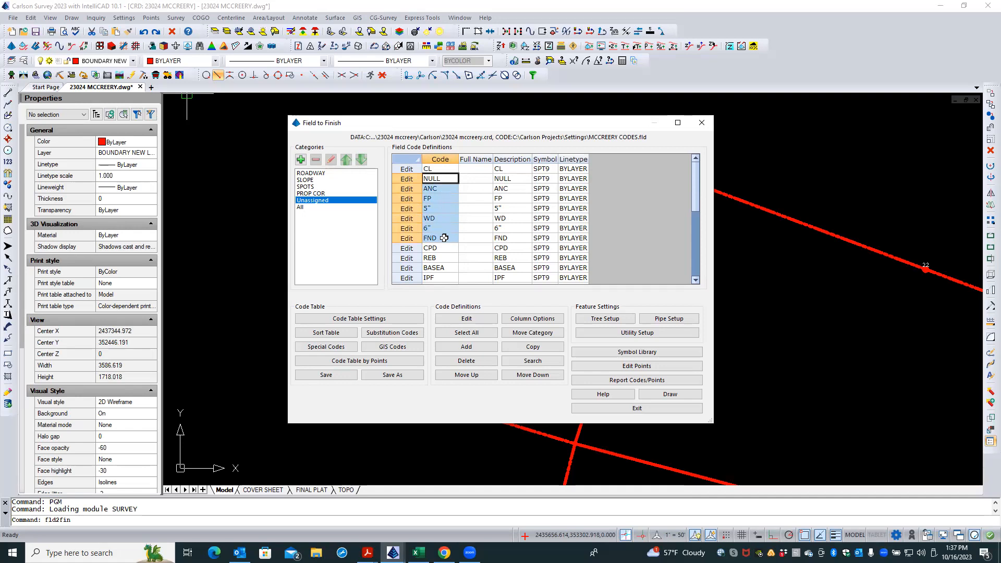
left_click(527, 332)
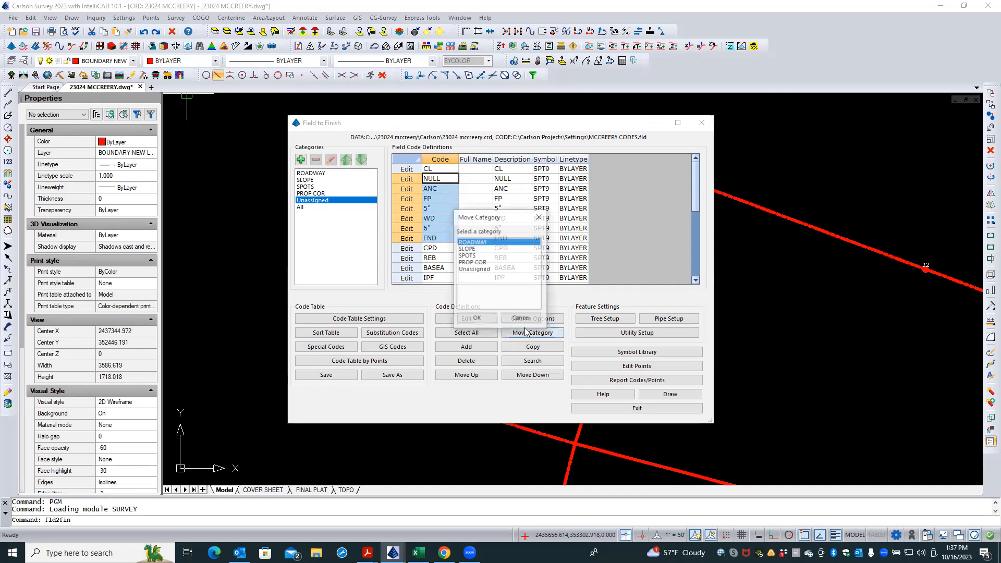
left_click(482, 262)
left_click(483, 319)
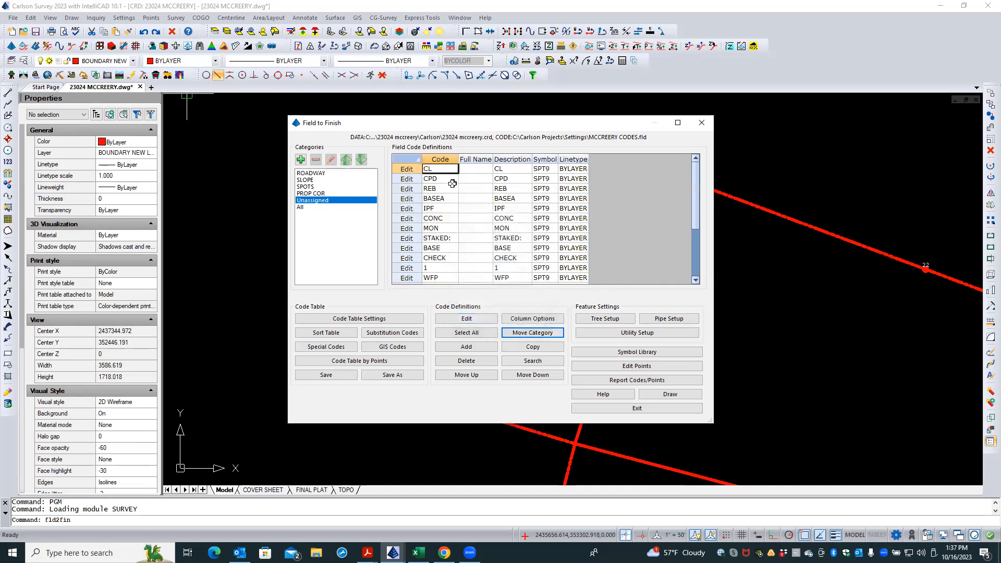
left_click(326, 194)
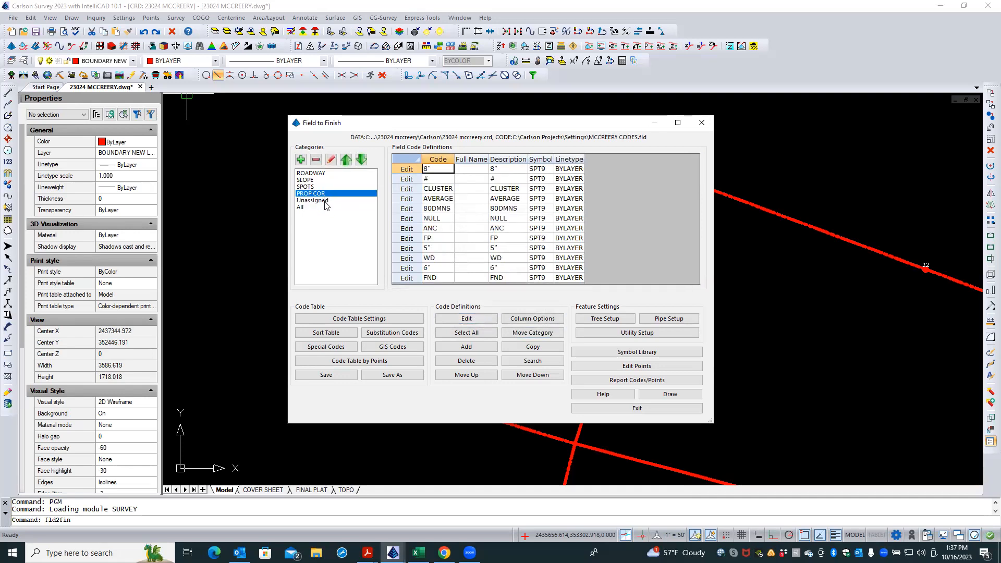
Move the unassigned code CL to the ROADWAY category.
left_click(326, 202)
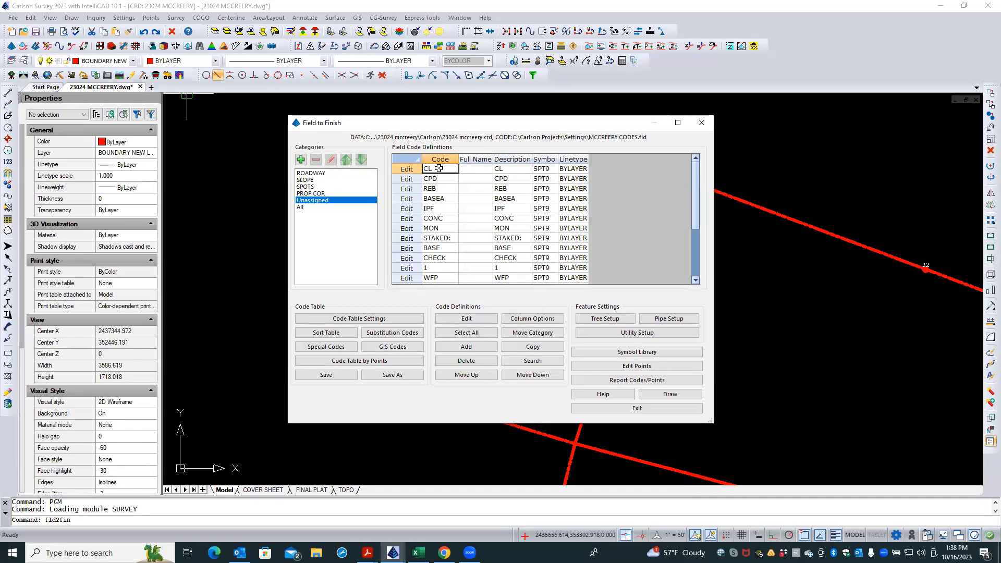
left_click(526, 333)
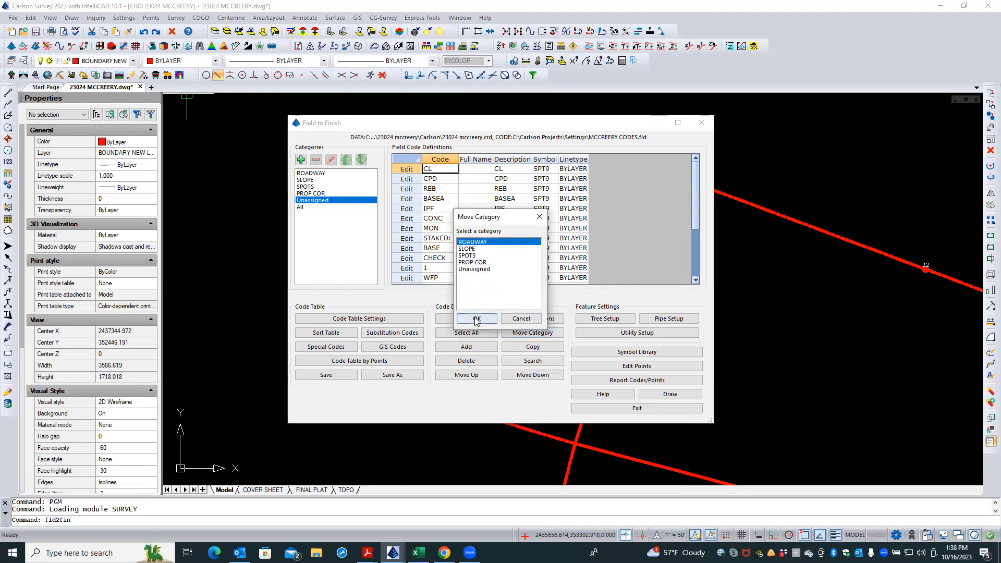
left_click(476, 319)
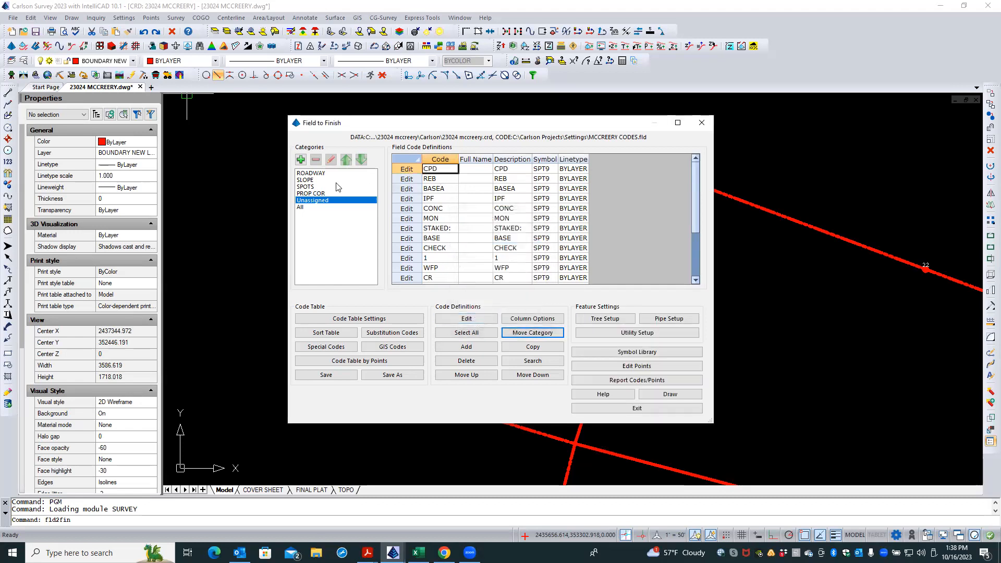
left_click(441, 199)
left_click(433, 201)
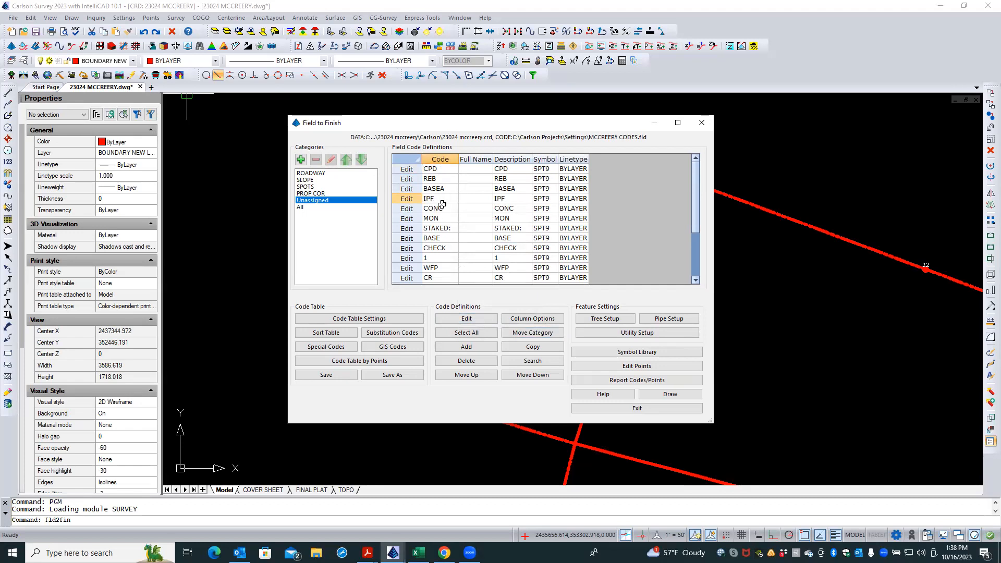
left_click(442, 206)
left_click(440, 197)
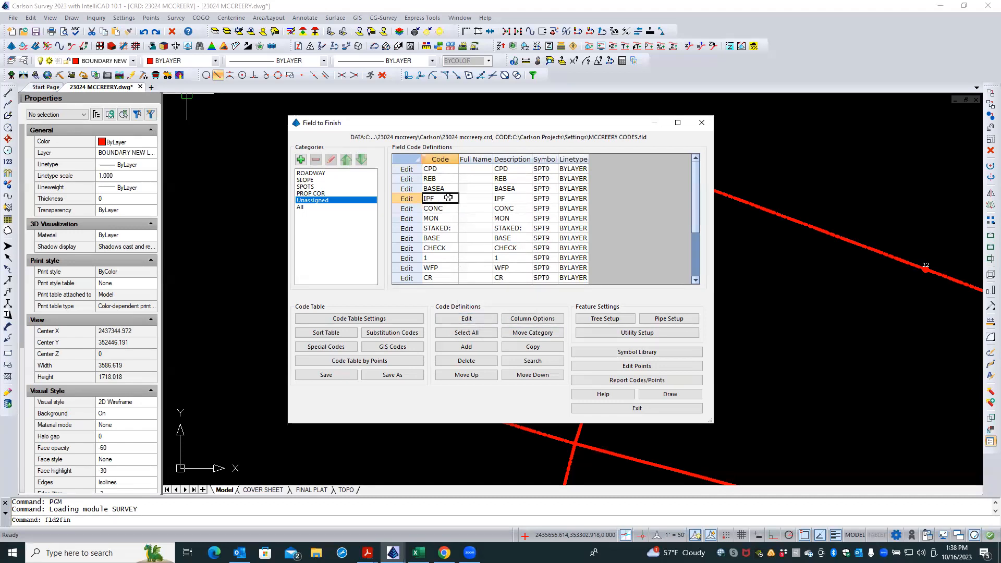
left_click(447, 168)
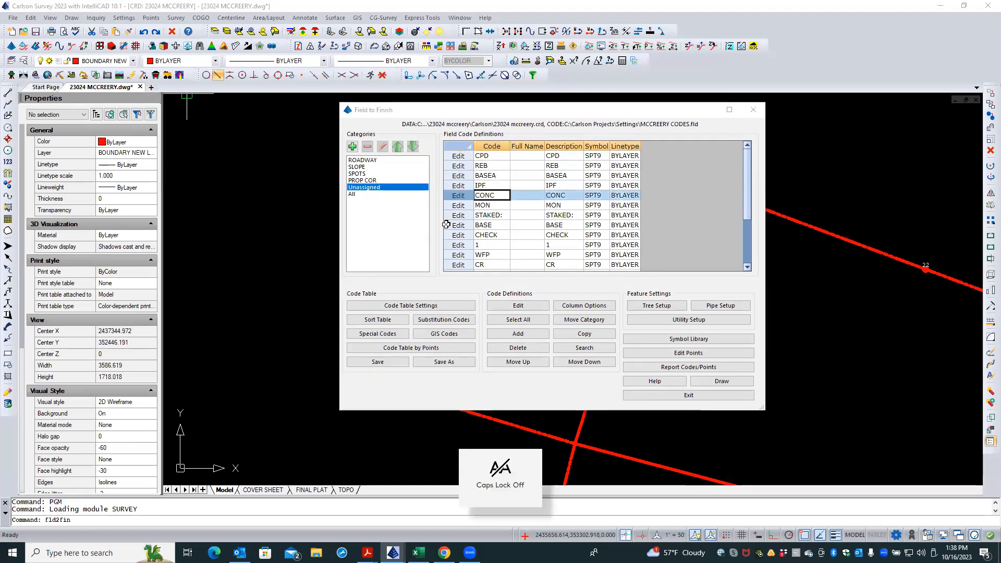
left_click(458, 195)
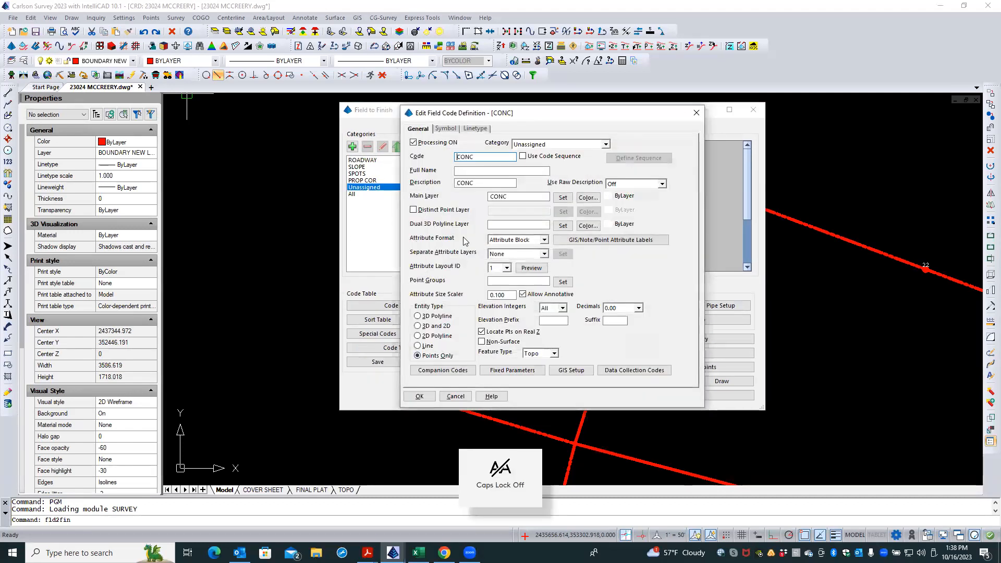
left_click(456, 395)
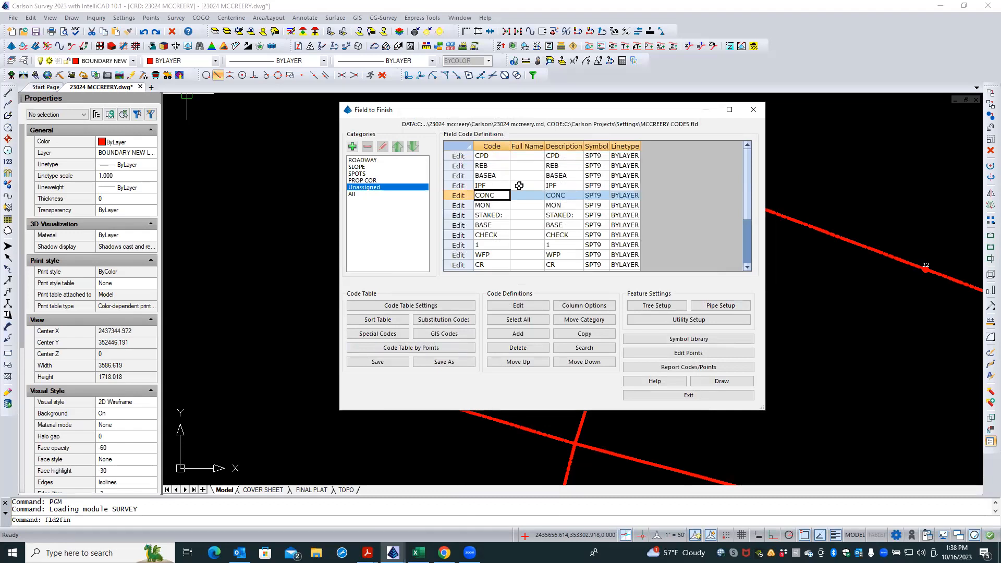
Move the unassigned codes IPF, CONC and MON to the PROP COR category.
left_click(499, 186)
left_click_drag(500, 188, 499, 205)
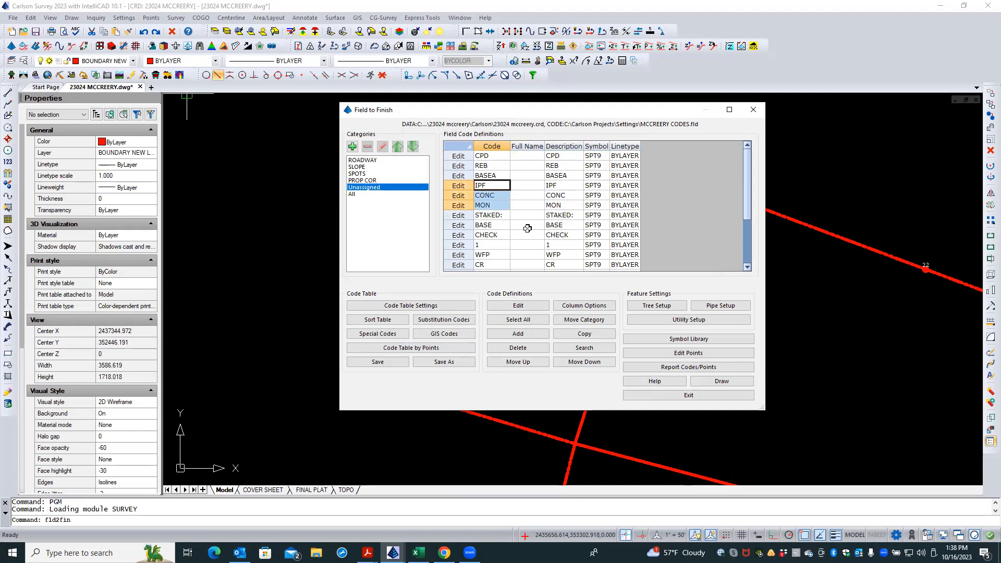
left_click(574, 320)
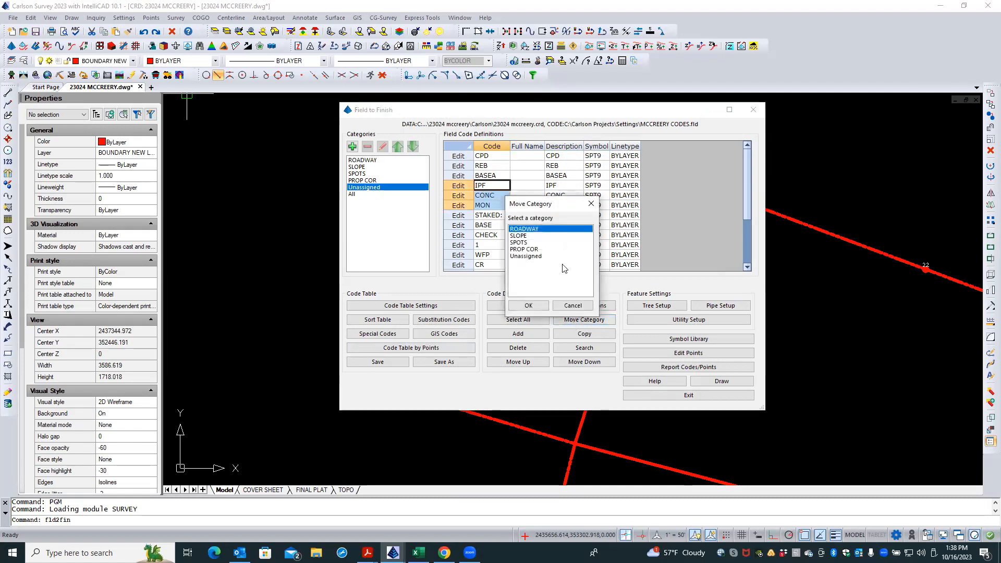
left_click(531, 250)
left_click(536, 305)
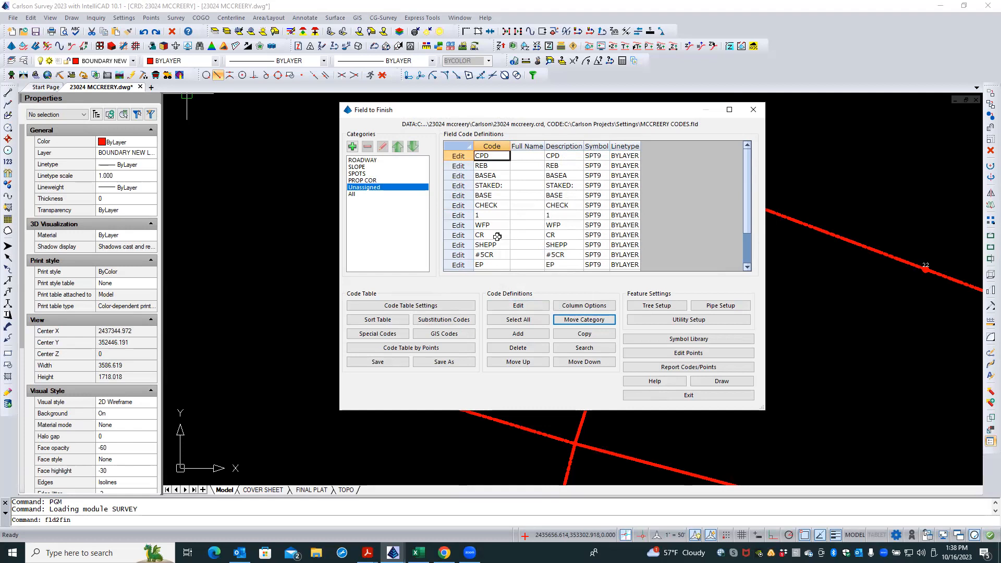
Move the unassigned codes SHEPP and #5CR to the PROP COR category.
left_click_drag(498, 245, 500, 258)
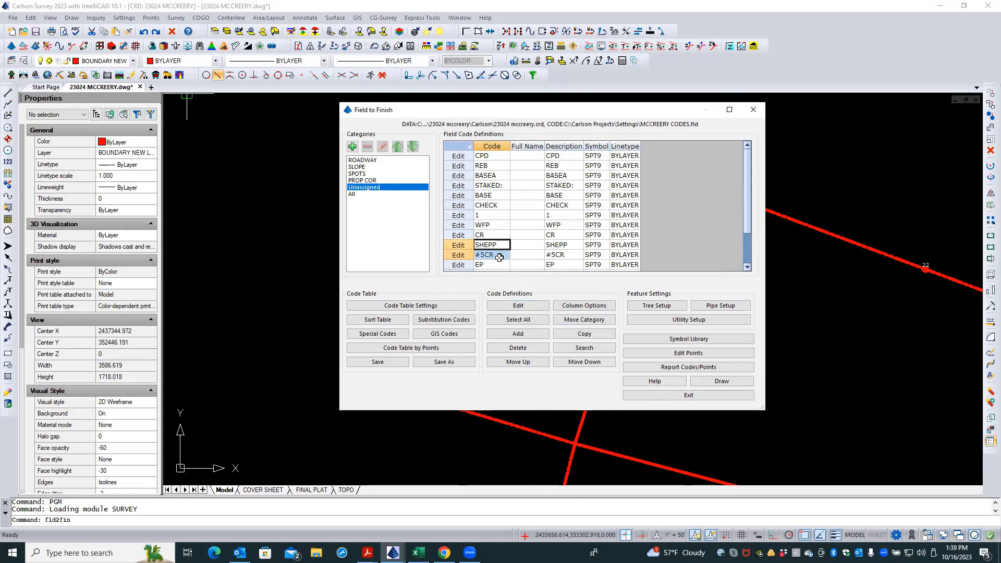
left_click(577, 321)
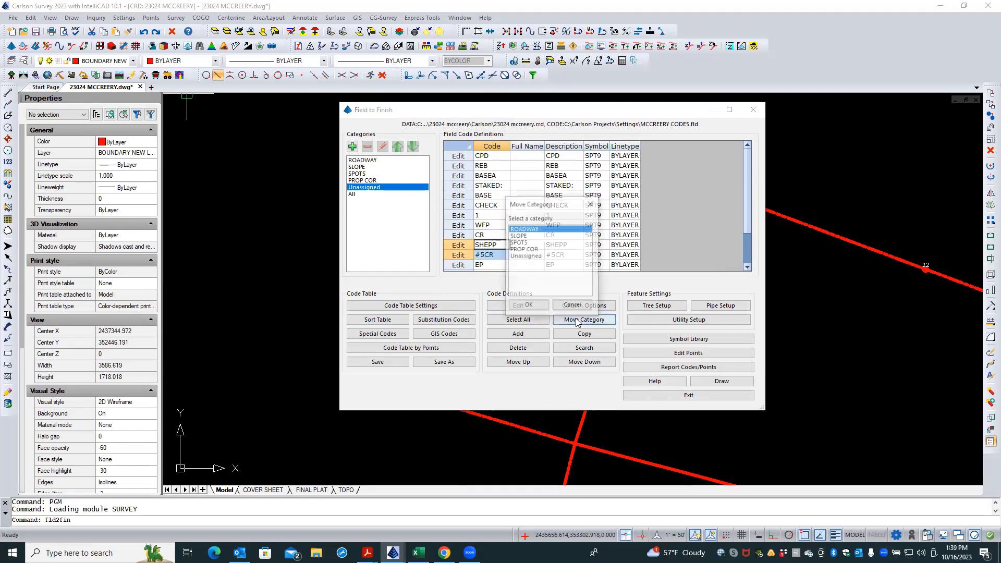
left_click(524, 249)
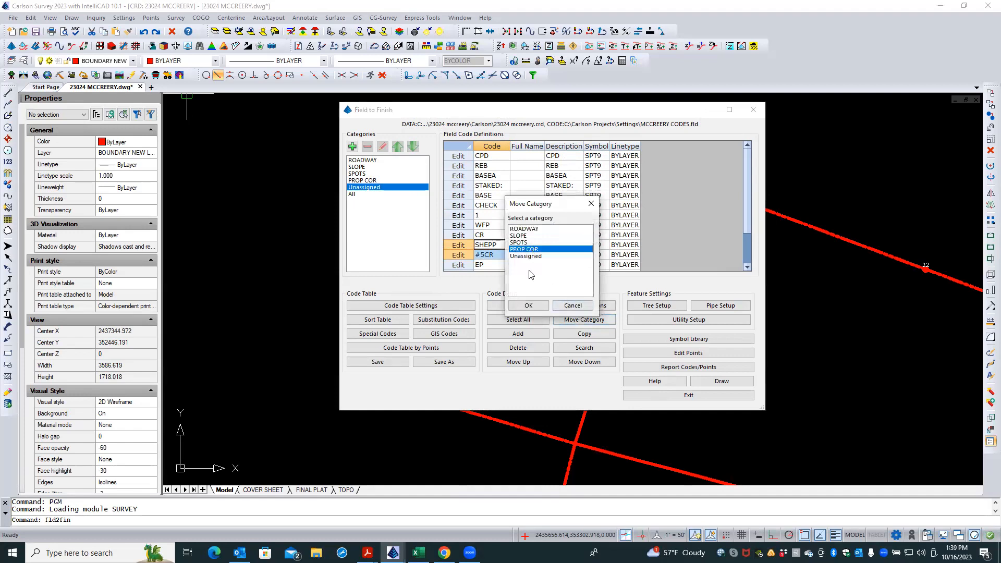
left_click(528, 306)
Move the unassigned codes EP and EP_P_ENT to the ROADWAY category.
left_click(496, 246)
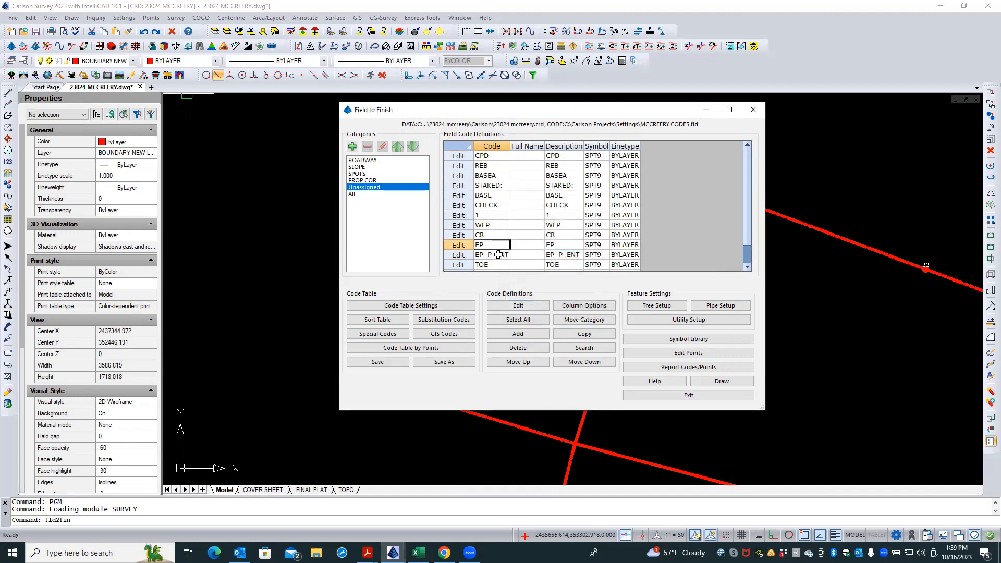
left_click_drag(496, 254, 496, 256)
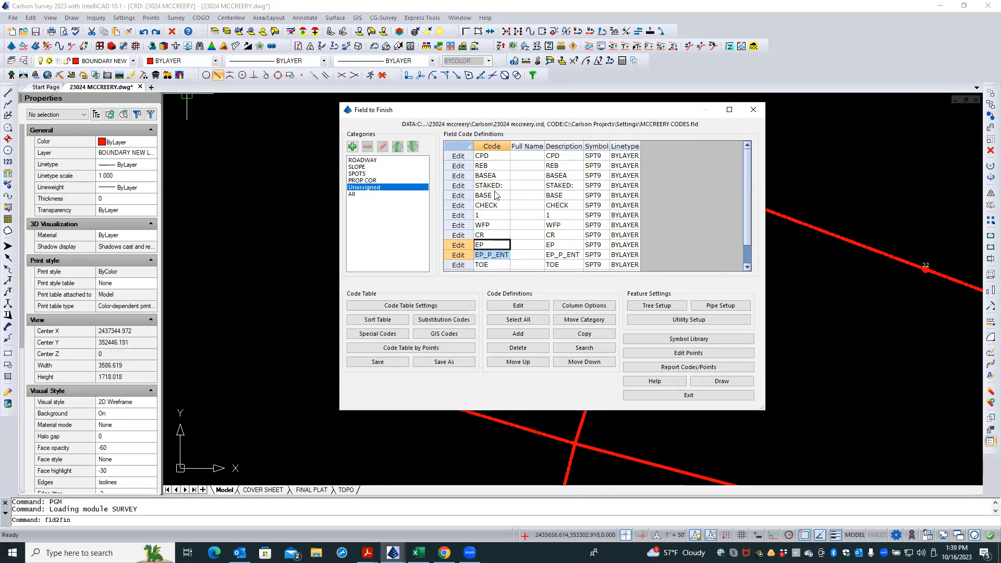
left_click(586, 318)
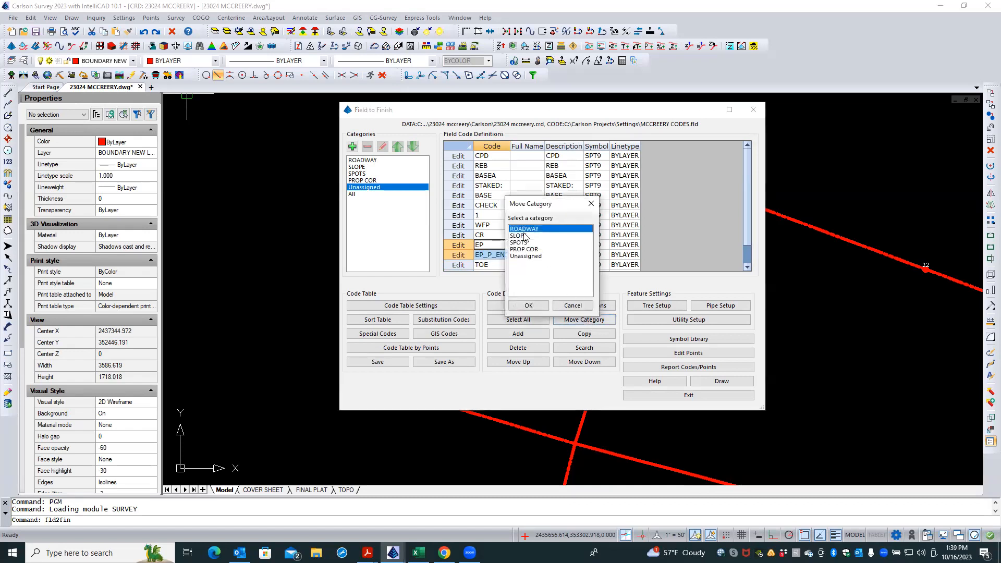
left_click(526, 306)
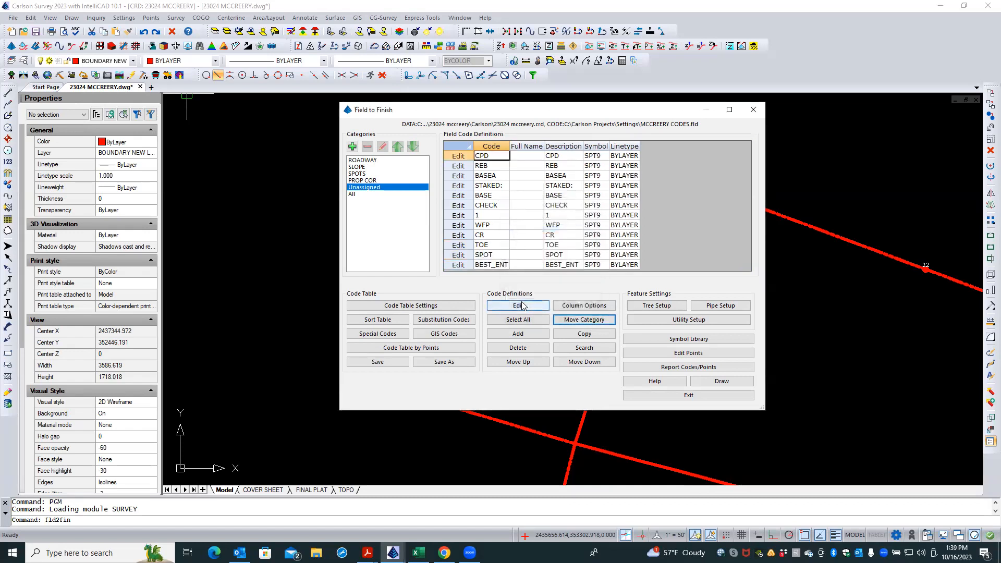
Move the unassigned code TOE to the SPOTS category.
left_click(500, 244)
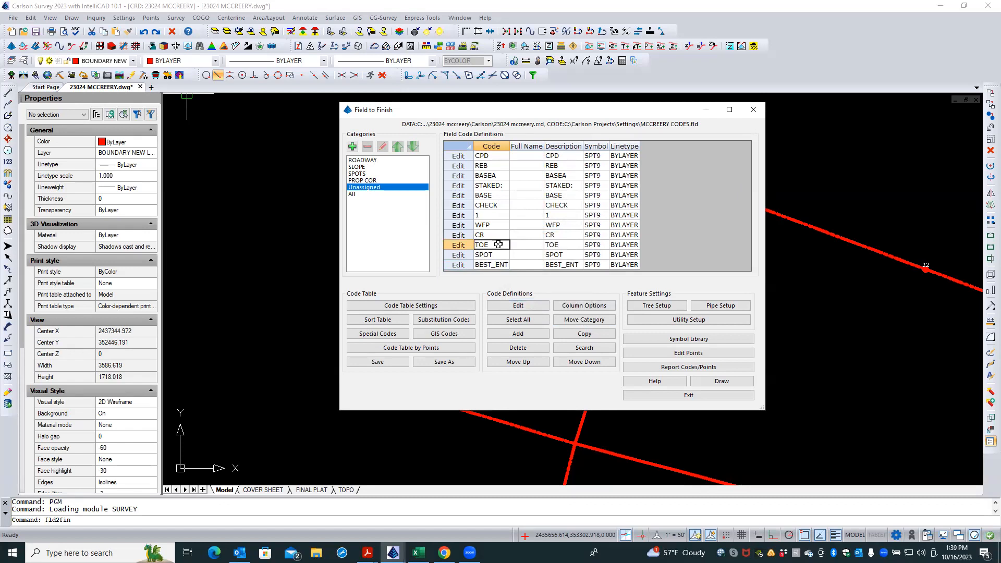
left_click(584, 319)
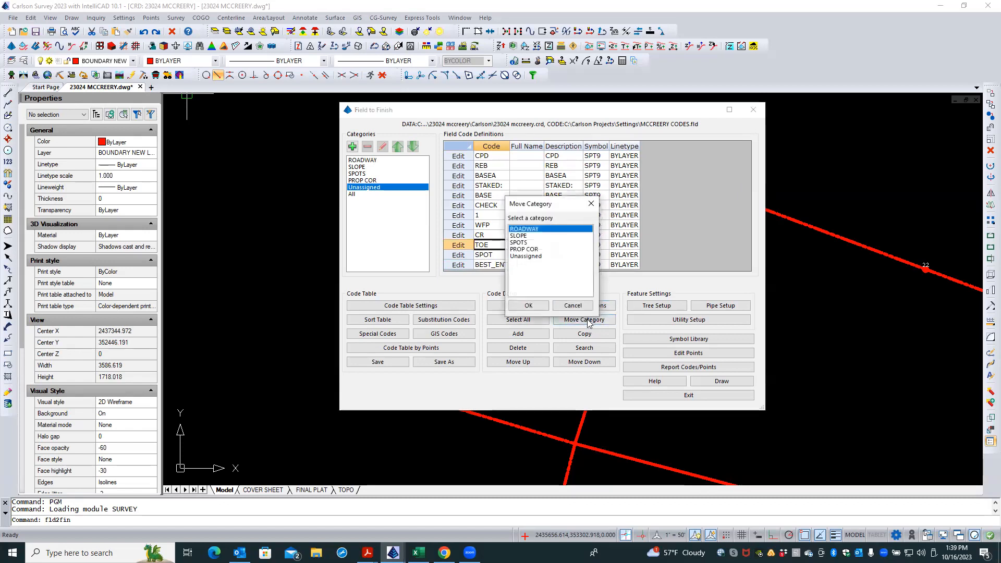
left_click(527, 243)
left_click(528, 305)
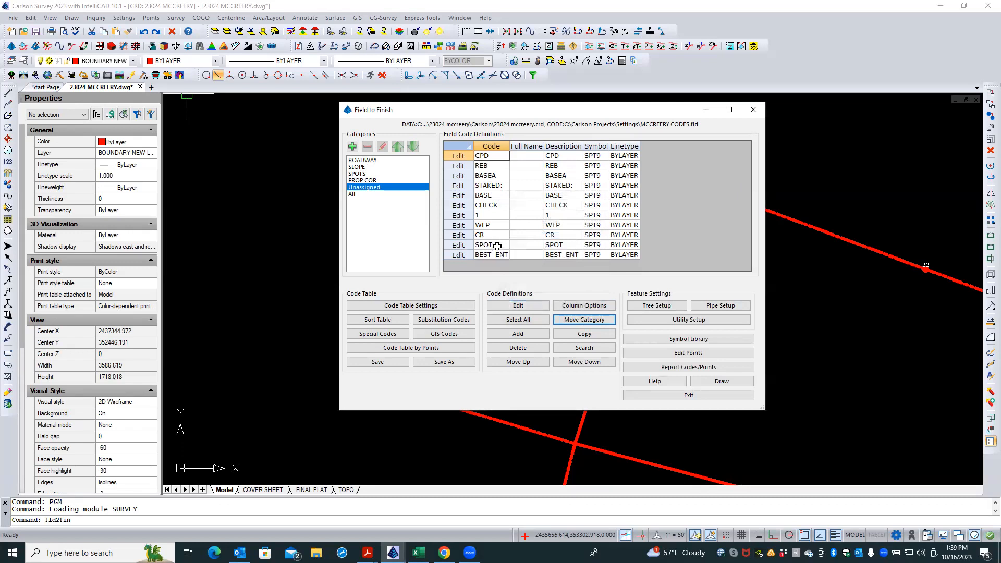
Move the unassigned codes SPOT and BEST_ENT to the SPOTS category.
left_click(497, 246)
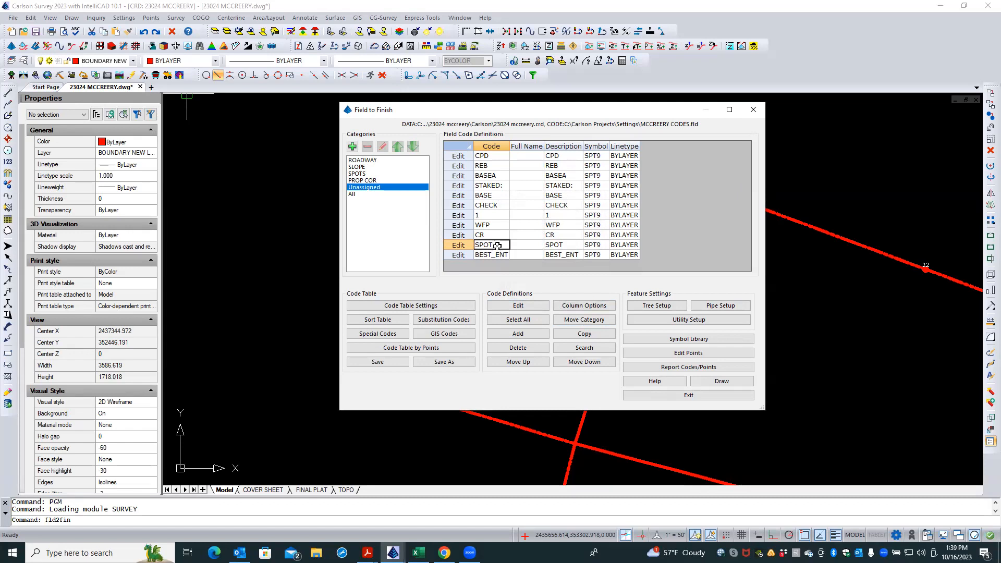
key("Tab")
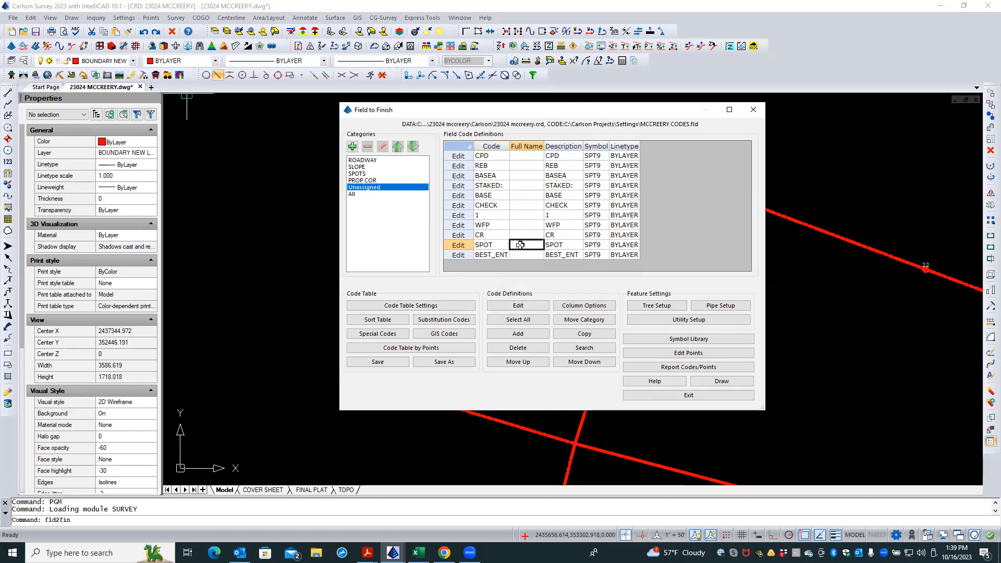
left_click_drag(499, 244, 497, 252)
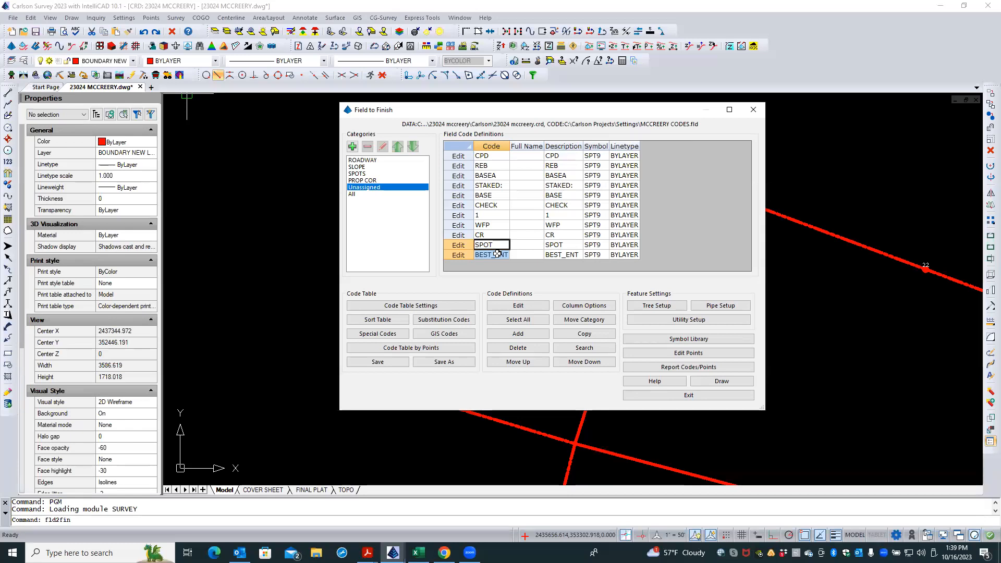
left_click(498, 245)
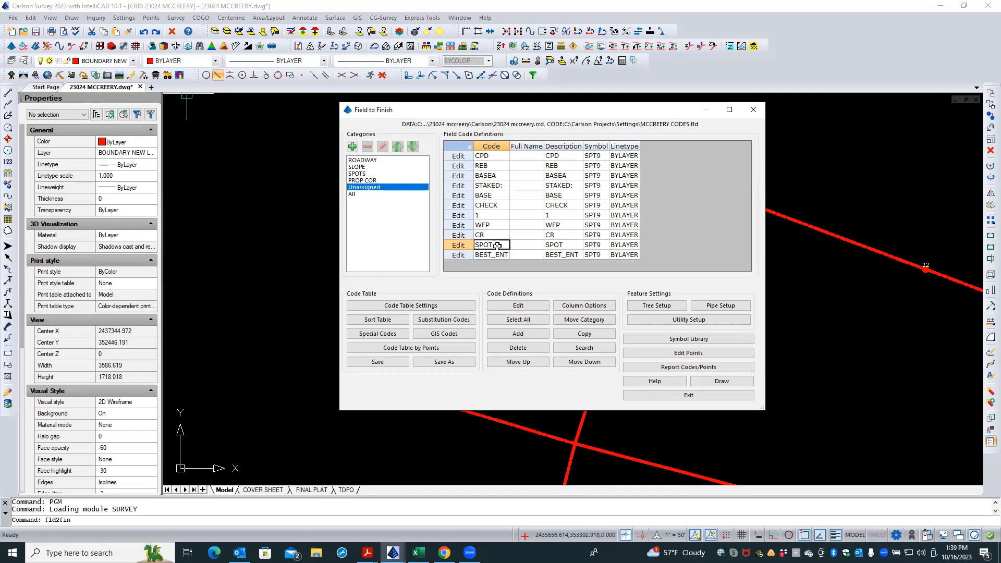
left_click_drag(497, 245, 498, 253)
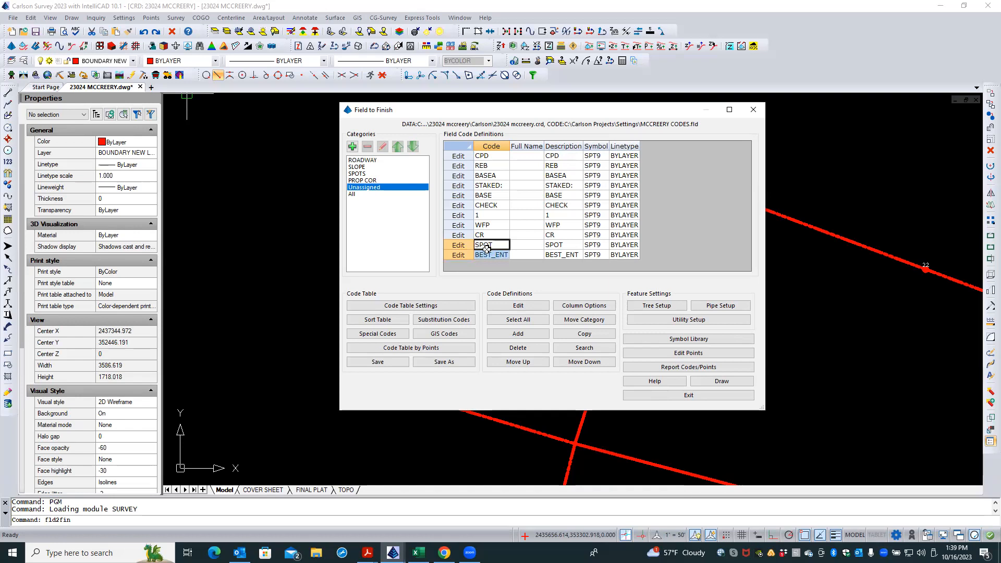
left_click(584, 320)
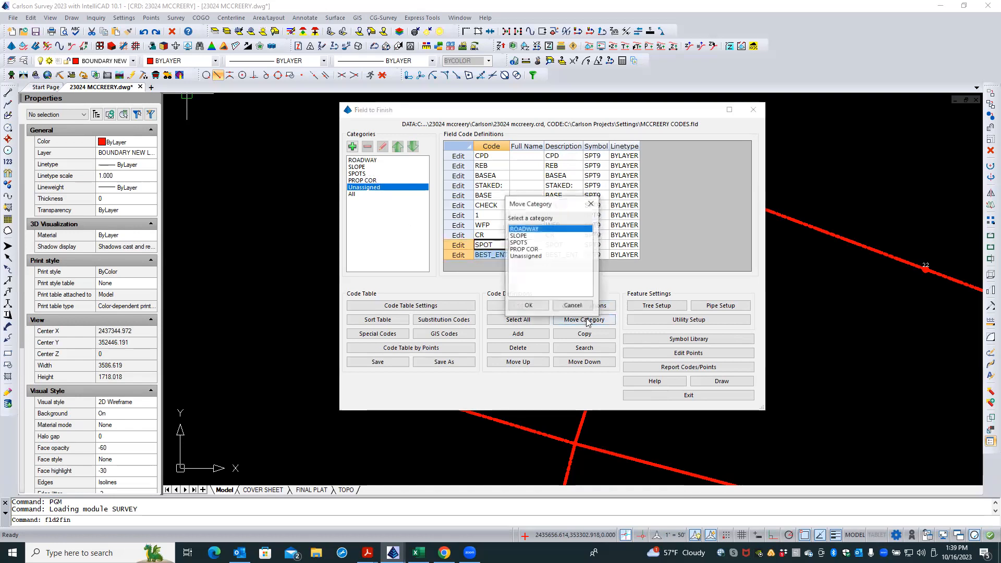
left_click(518, 242)
left_click(528, 305)
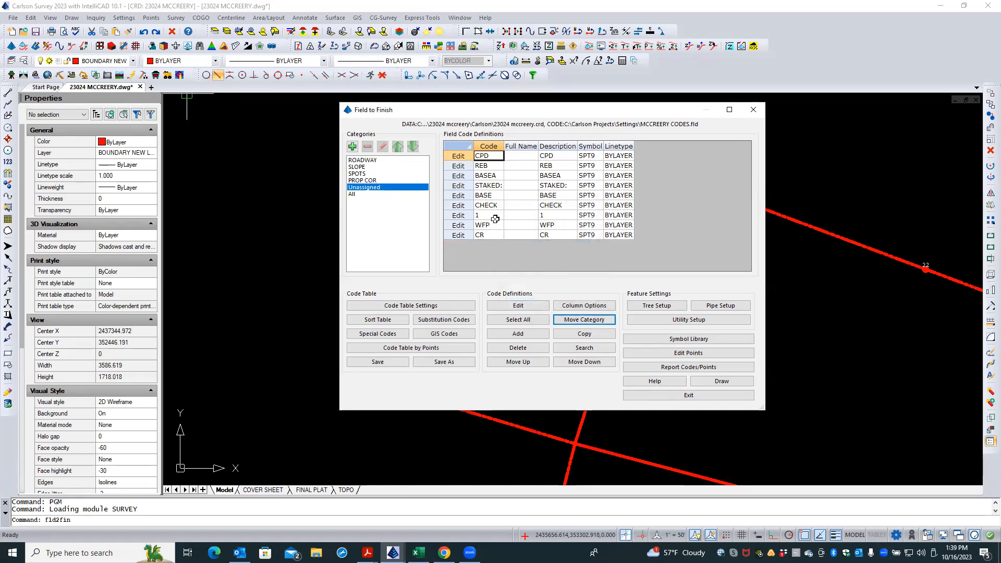
Move the unassigned codes CPD and REB to the PROP COR category.
left_click(362, 187)
key("Caps_Lock")
left_click(491, 165)
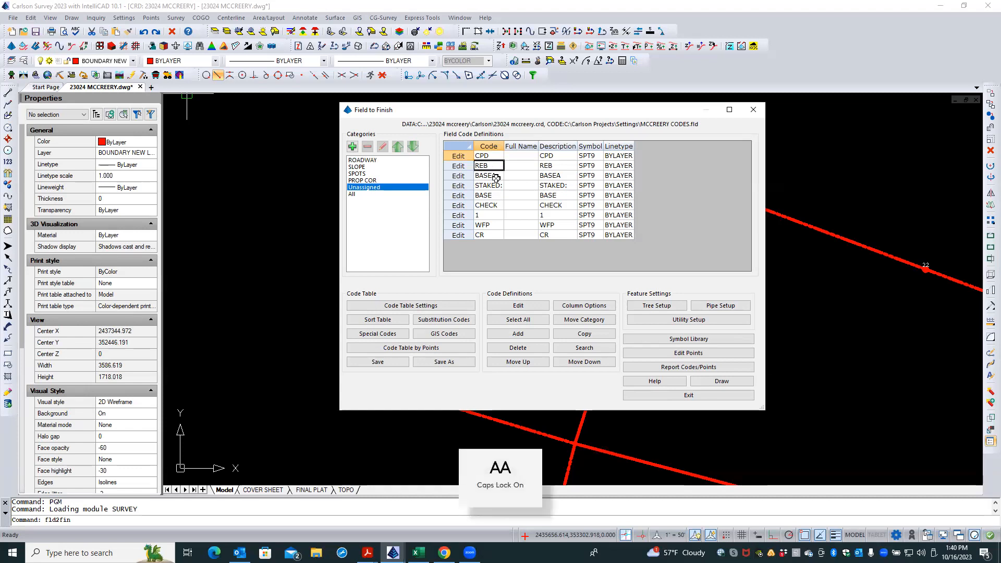
left_click(492, 223)
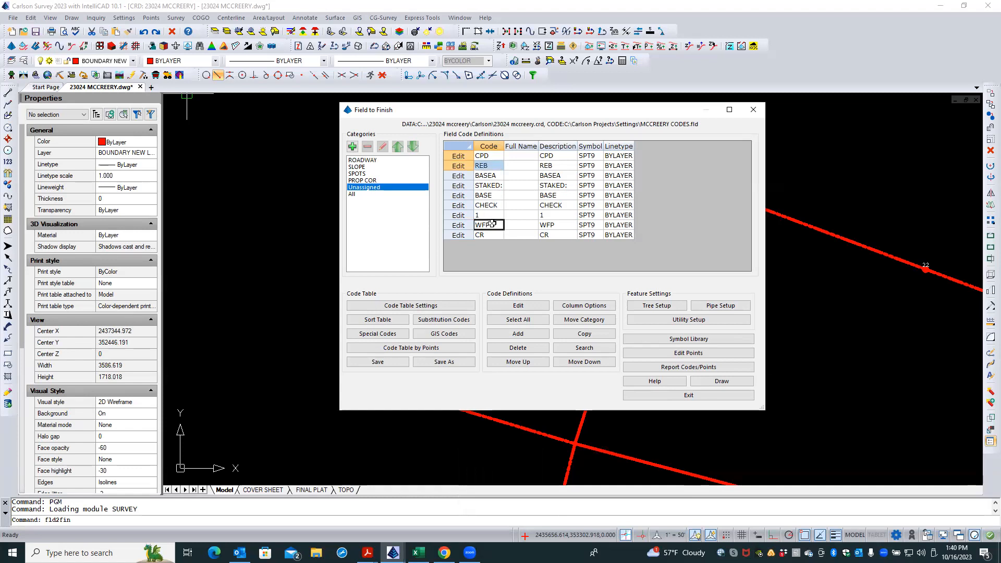
key("Caps_Lock")
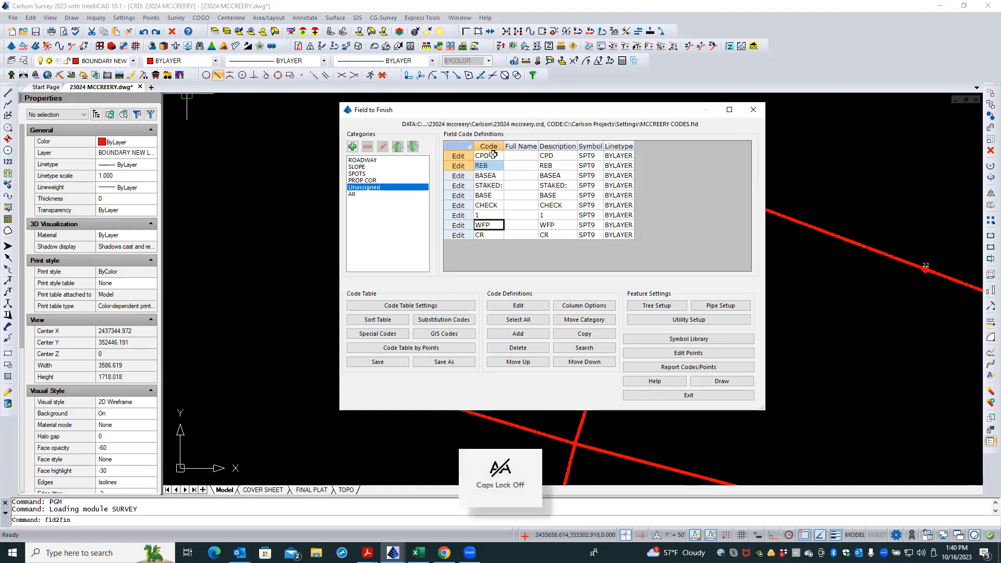
left_click(492, 155)
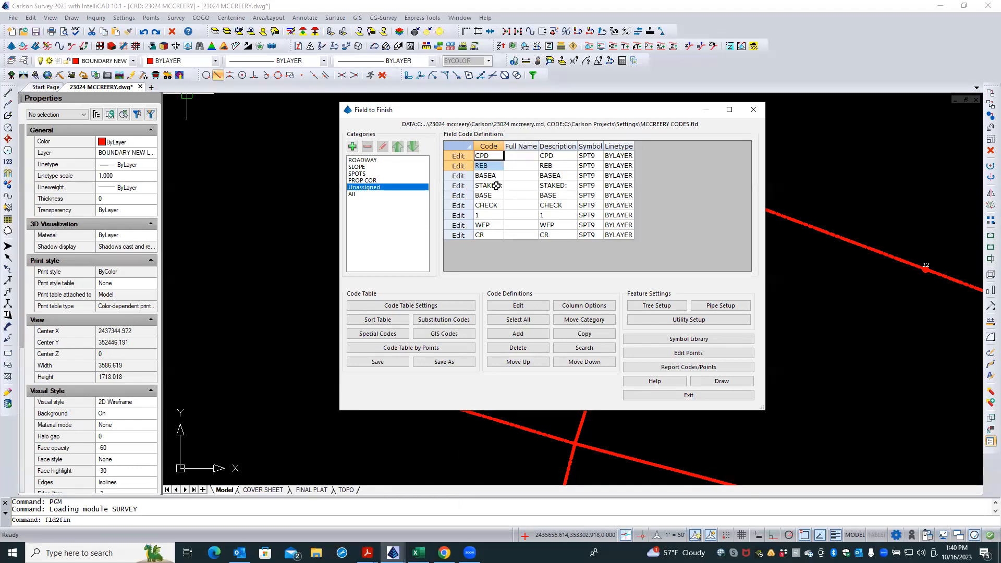
left_click(580, 323)
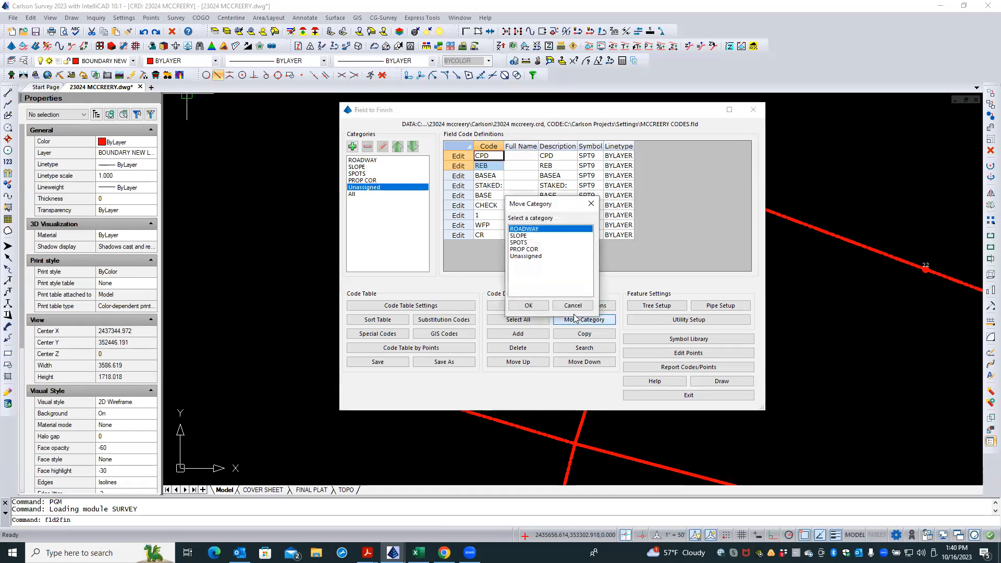
left_click(523, 250)
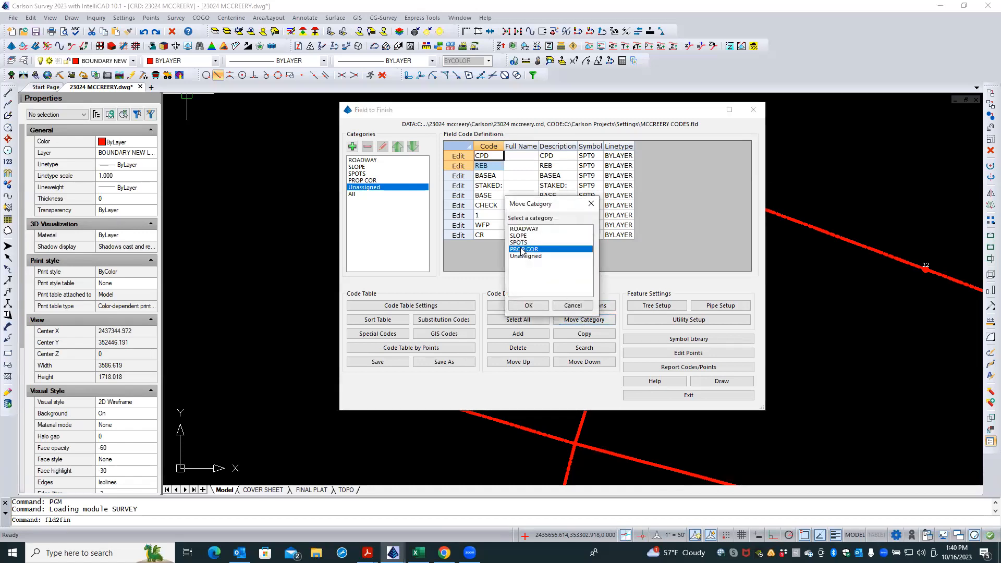
left_click(530, 305)
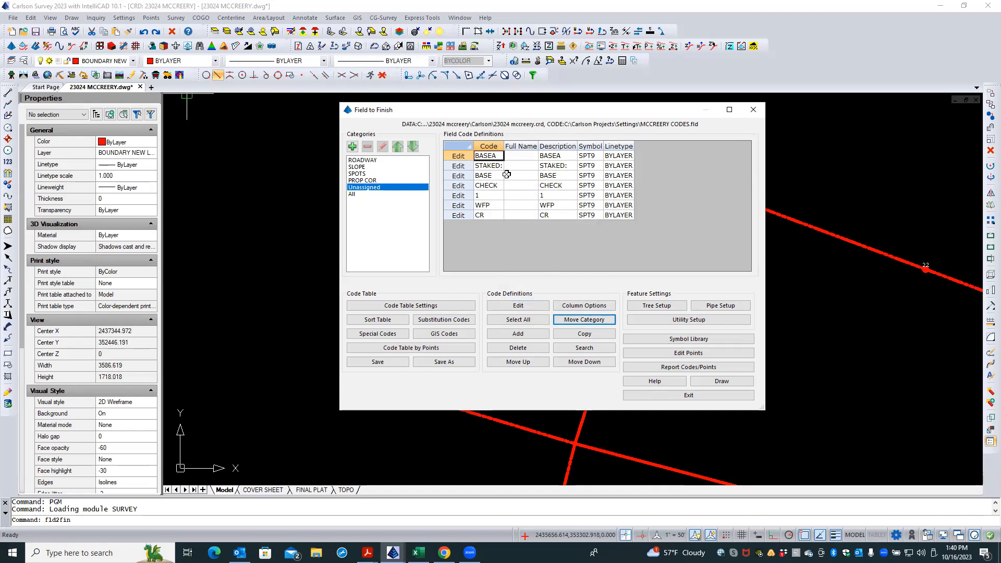
Move the unassigned codes WFP and CR to the PROP COR category.
left_click(494, 204)
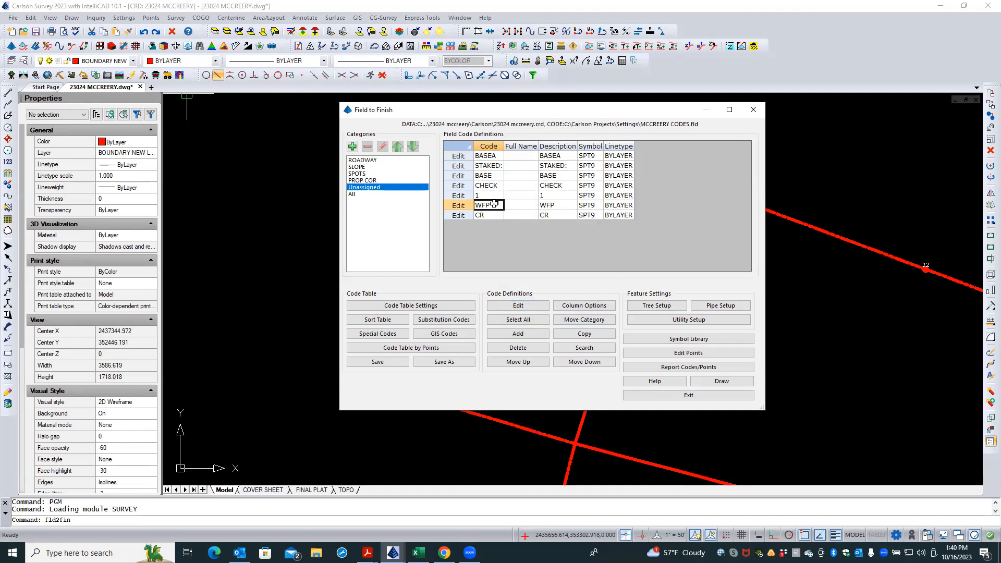
left_click(495, 215)
left_click(517, 205)
left_click_drag(492, 205, 490, 215)
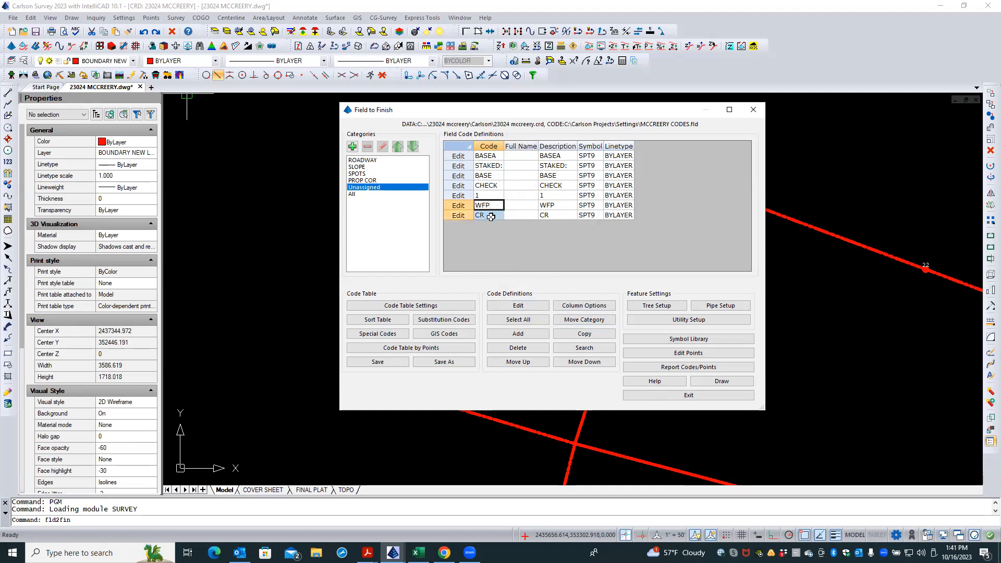
left_click(586, 321)
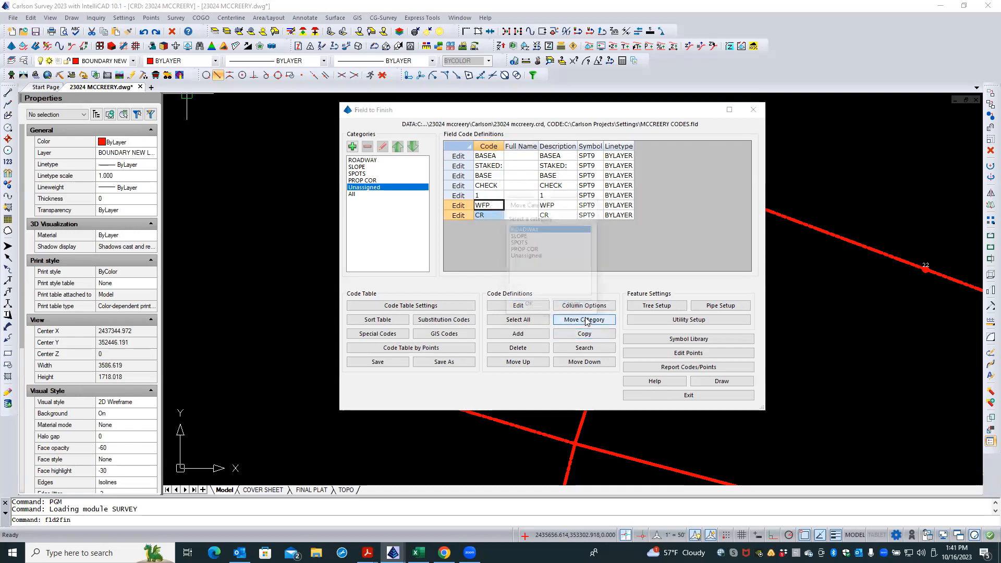
left_click(527, 250)
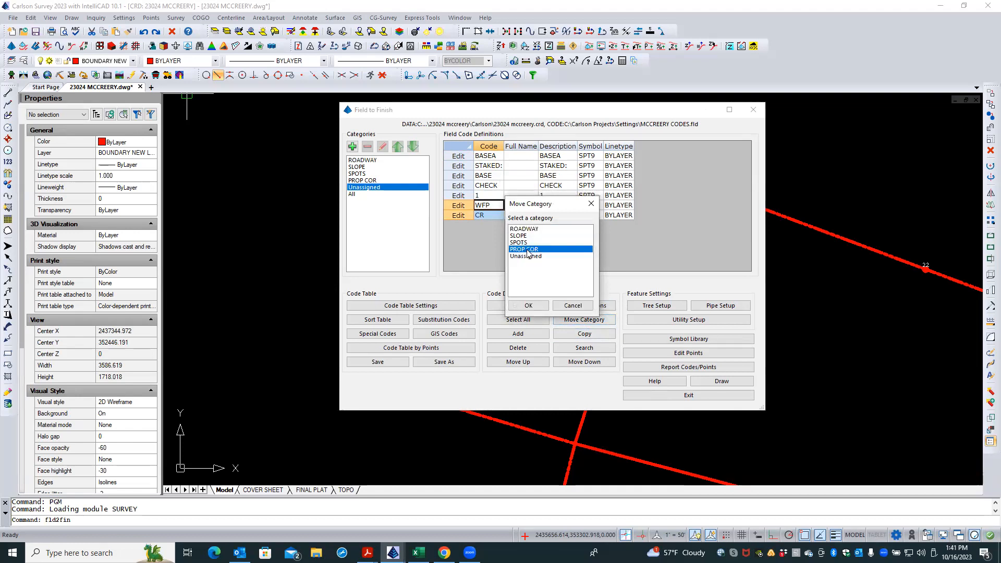
left_click(529, 306)
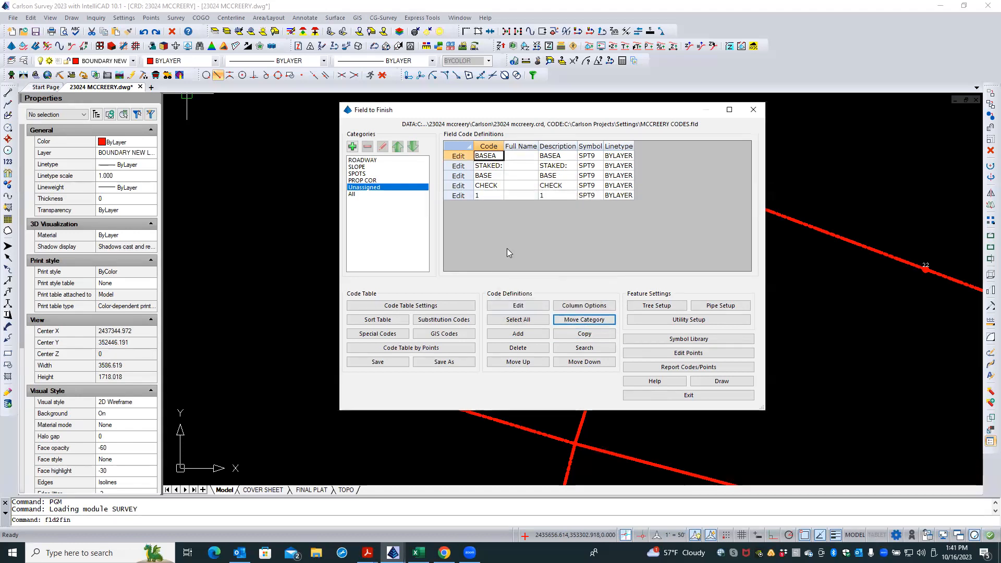
Review the codes listed under the ROADWAY, SLOPE, PROP COR, Unassigned and All categories.
left_click(371, 180)
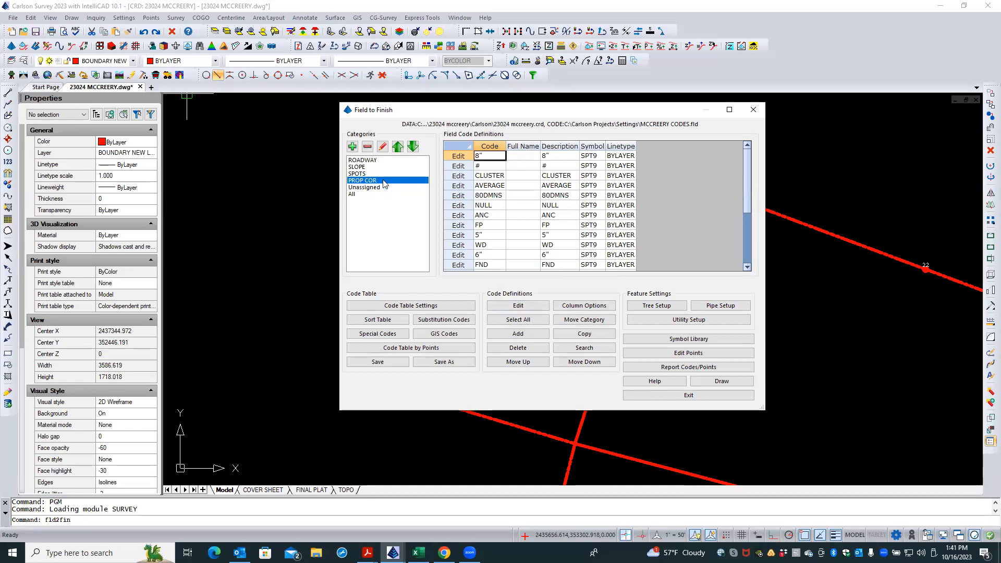
left_click(374, 160)
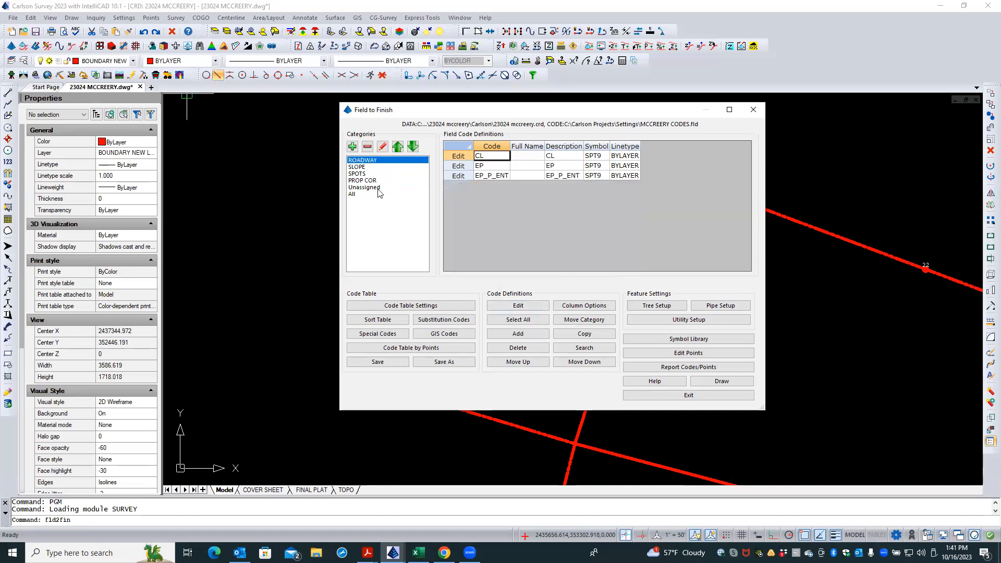
left_click(361, 167)
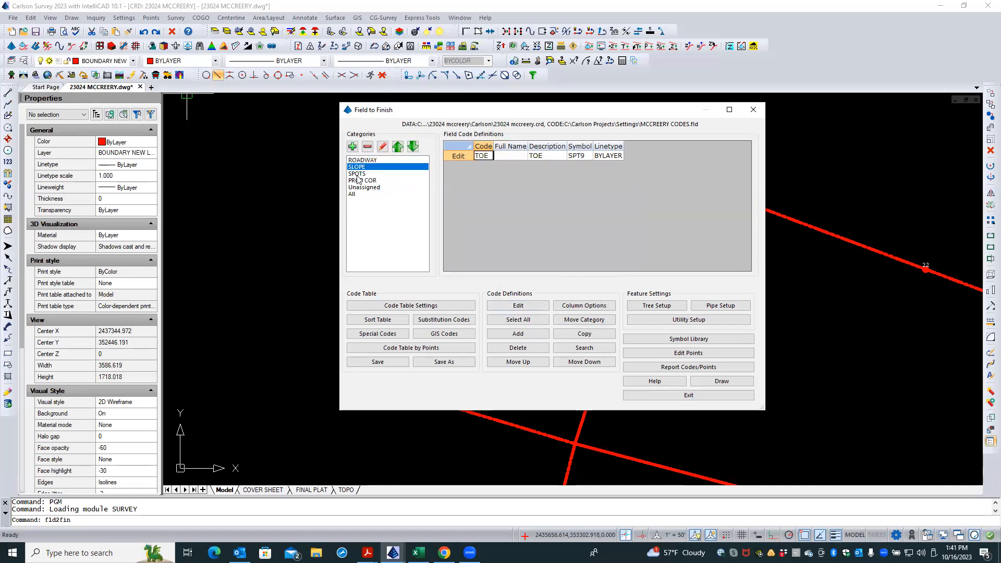
left_click(362, 180)
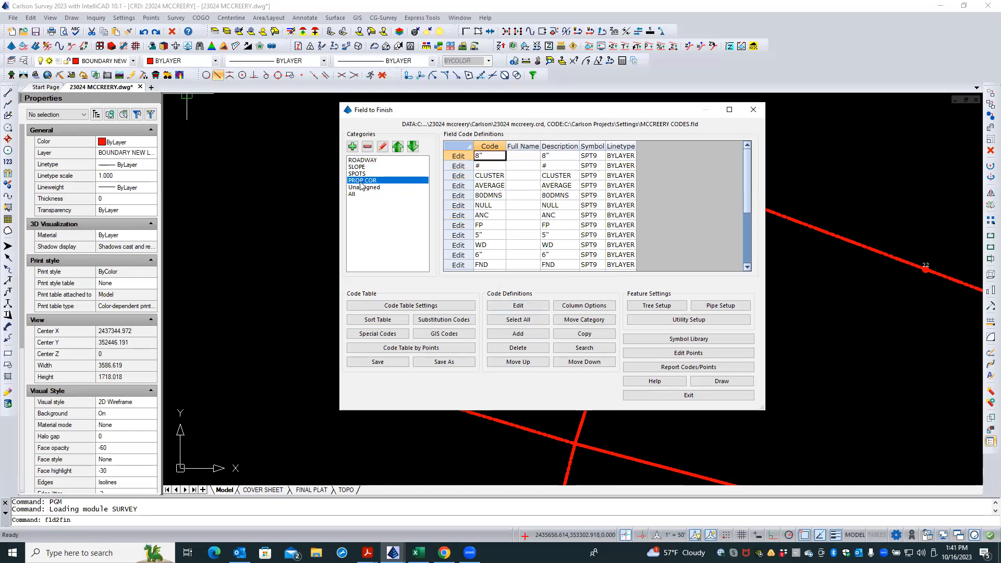
left_click(365, 187)
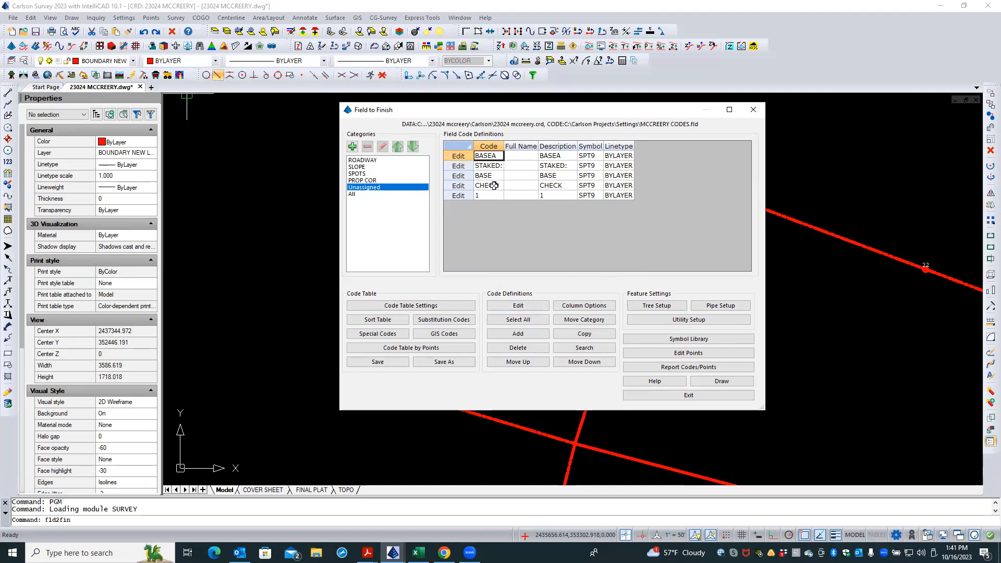
left_click(353, 194)
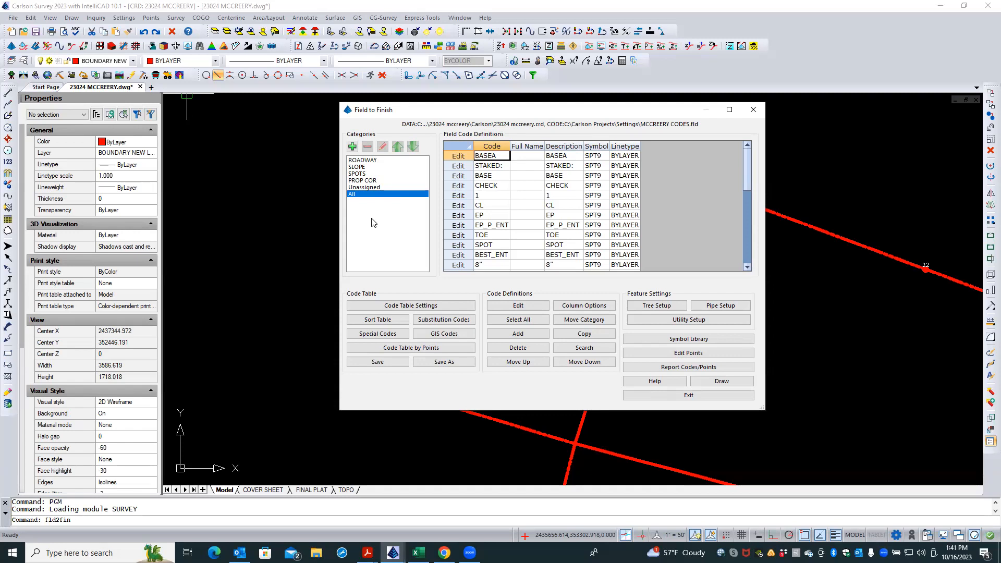
left_click(365, 160)
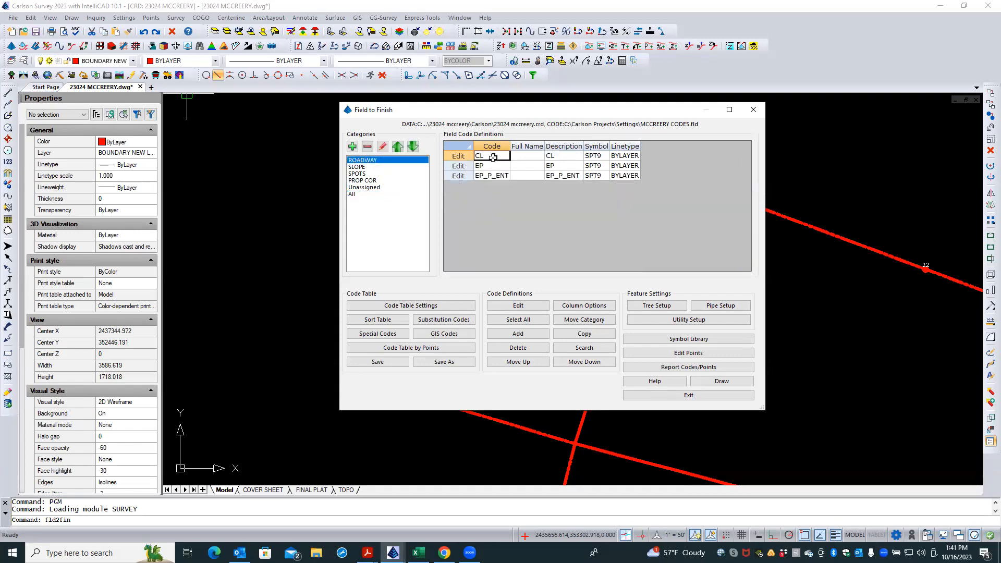
left_click(501, 166)
left_click(505, 175)
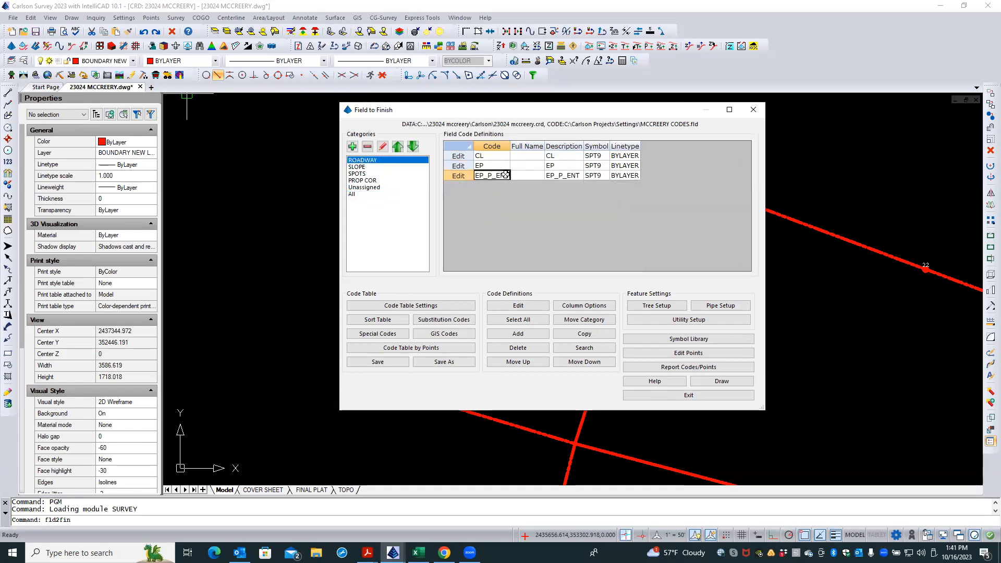
left_click(357, 188)
left_click(354, 195)
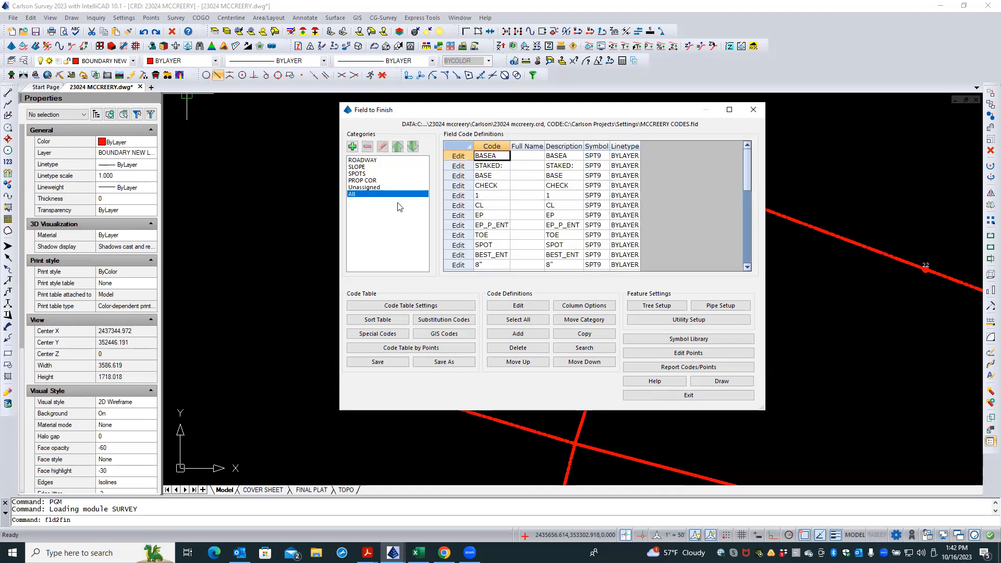
Open the definition of the CL code in the ROADWAY category and clear its description.
left_click(372, 160)
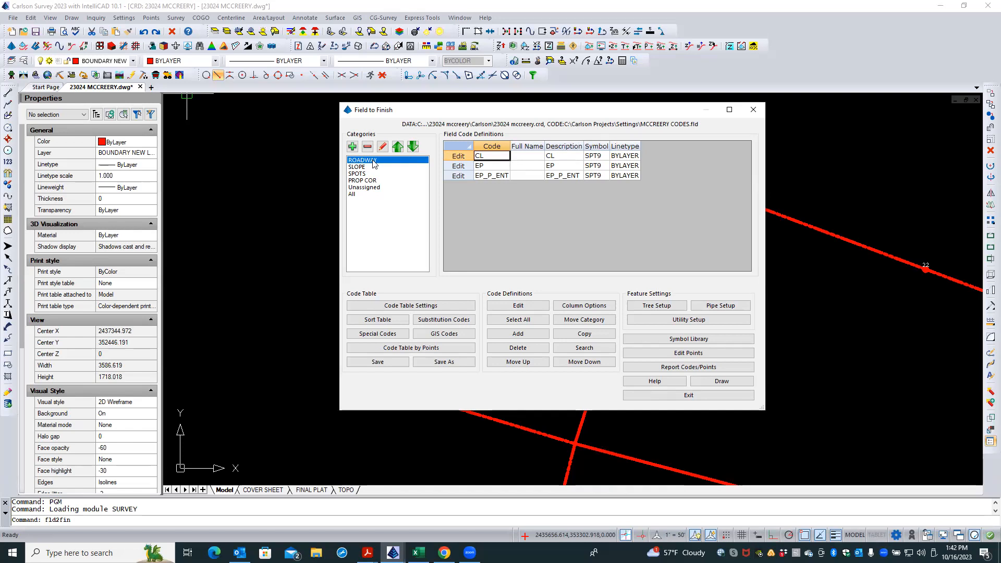
left_click(457, 155)
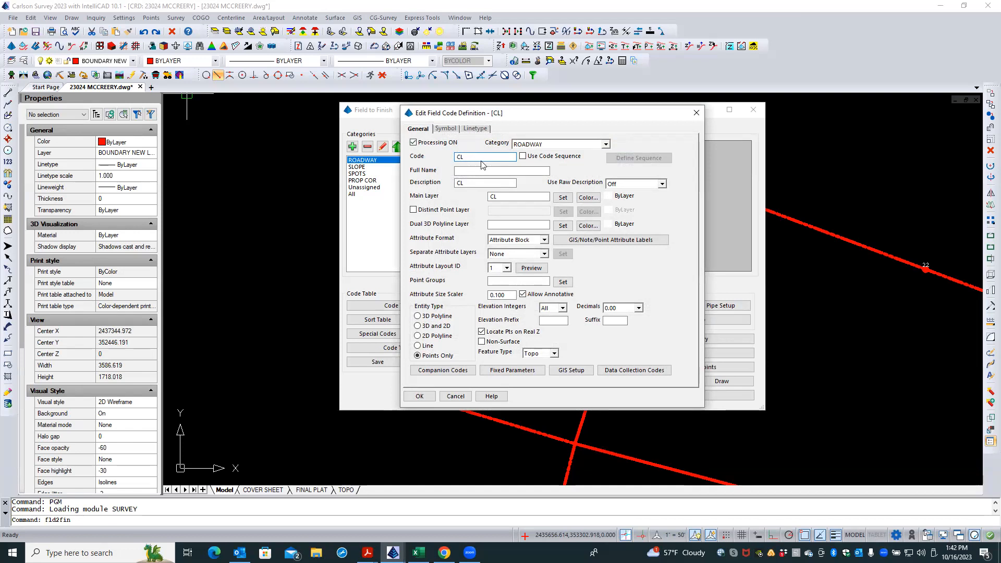
left_click(605, 144)
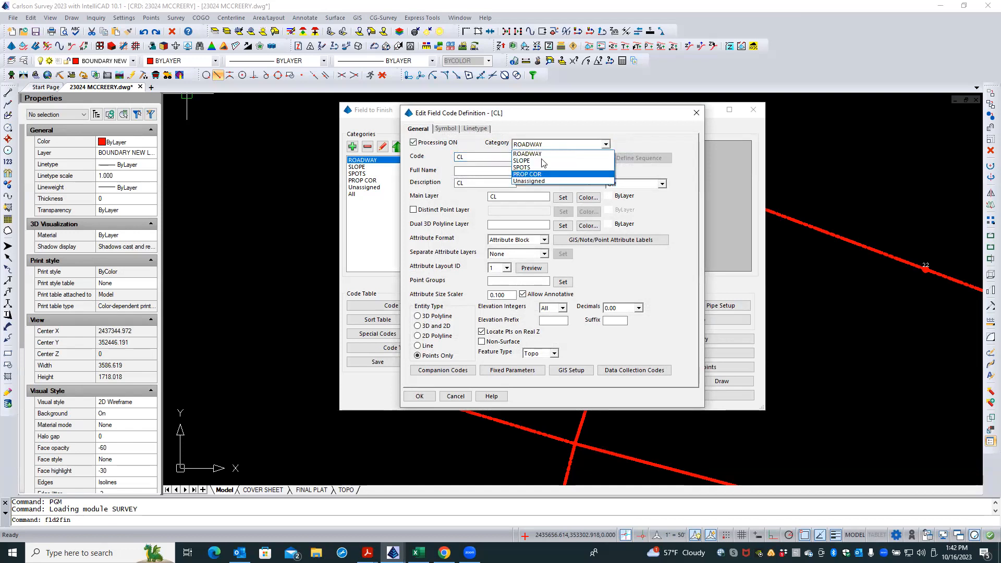
left_click(552, 126)
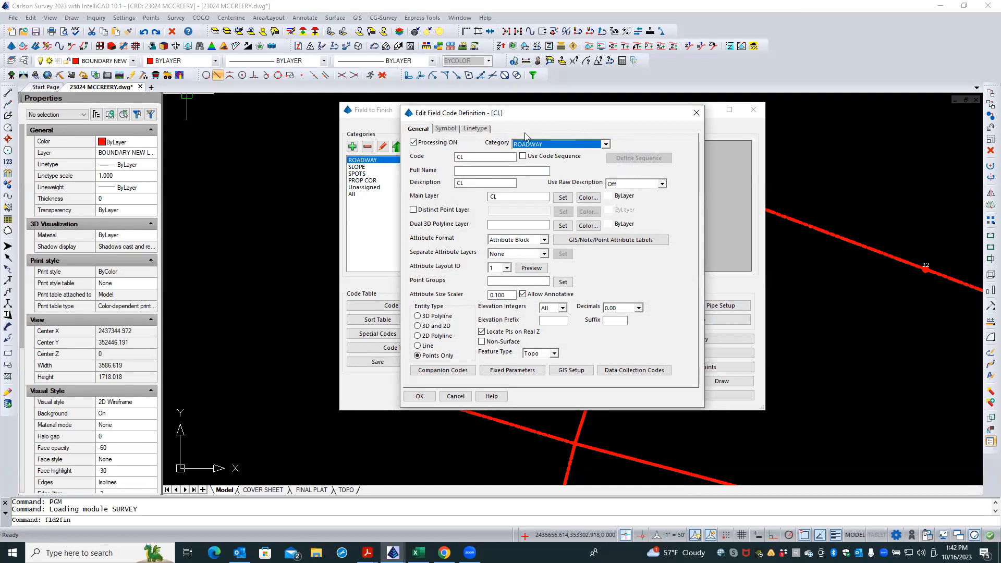
left_click(471, 156)
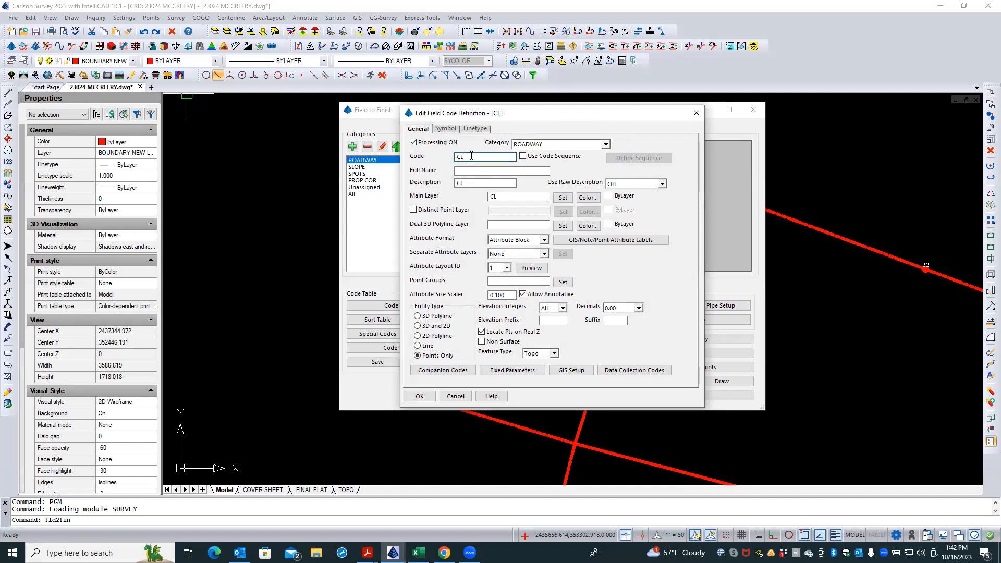
left_click(471, 183)
left_click_drag(471, 184, 446, 195)
key("BackSpace")
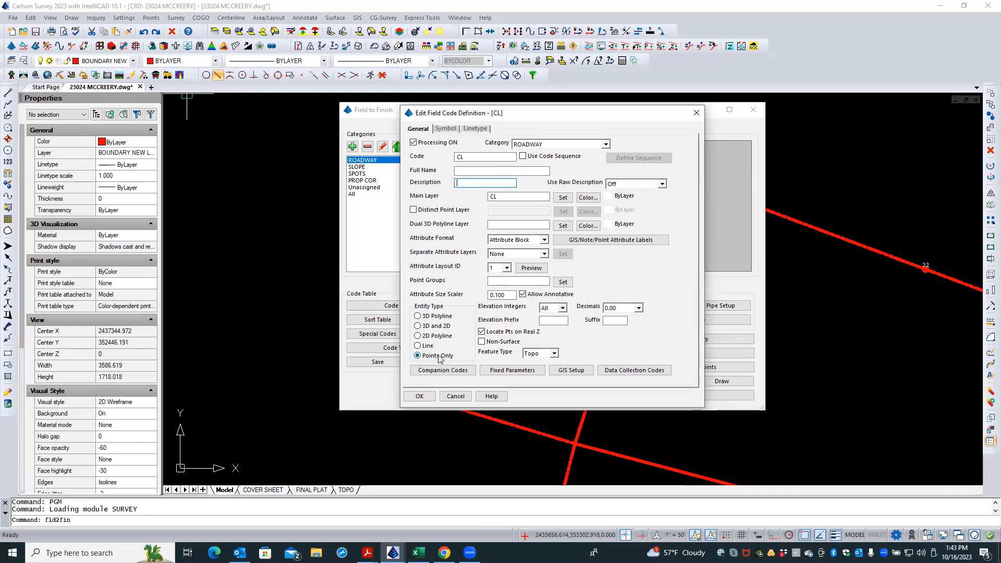
Set the CL code's symbol to the blank point symbol SPT0.
left_click(446, 129)
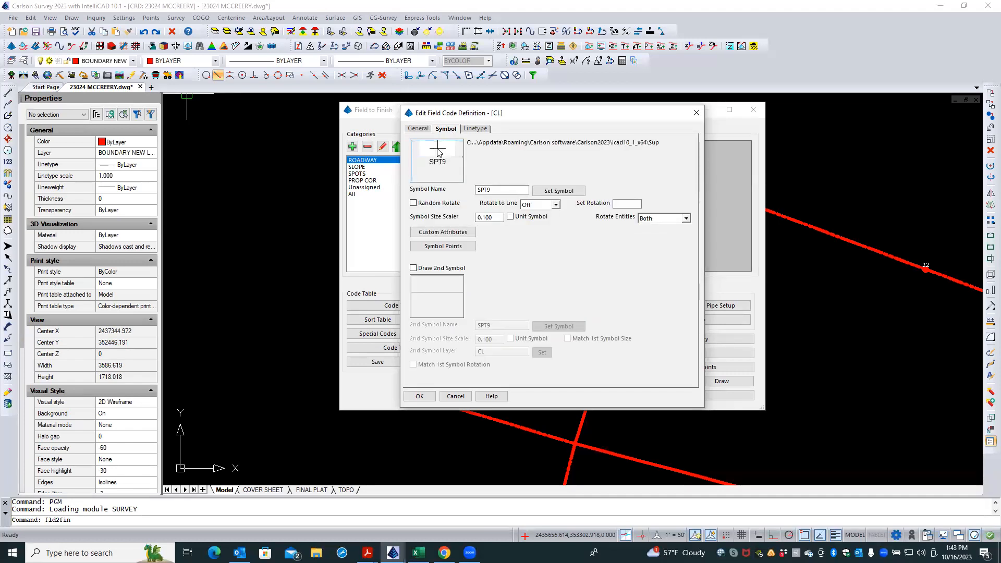
left_click(438, 153)
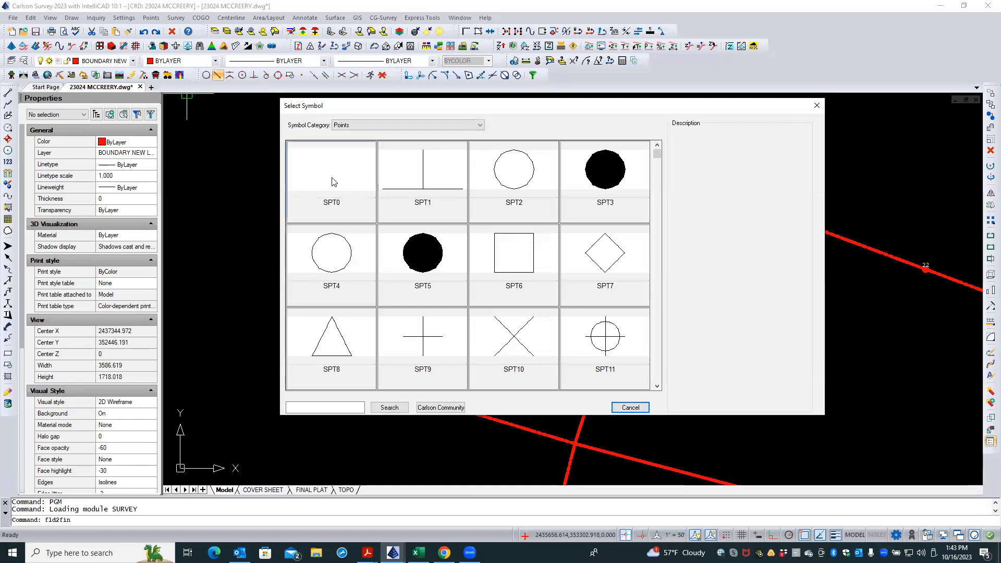
left_click(334, 181)
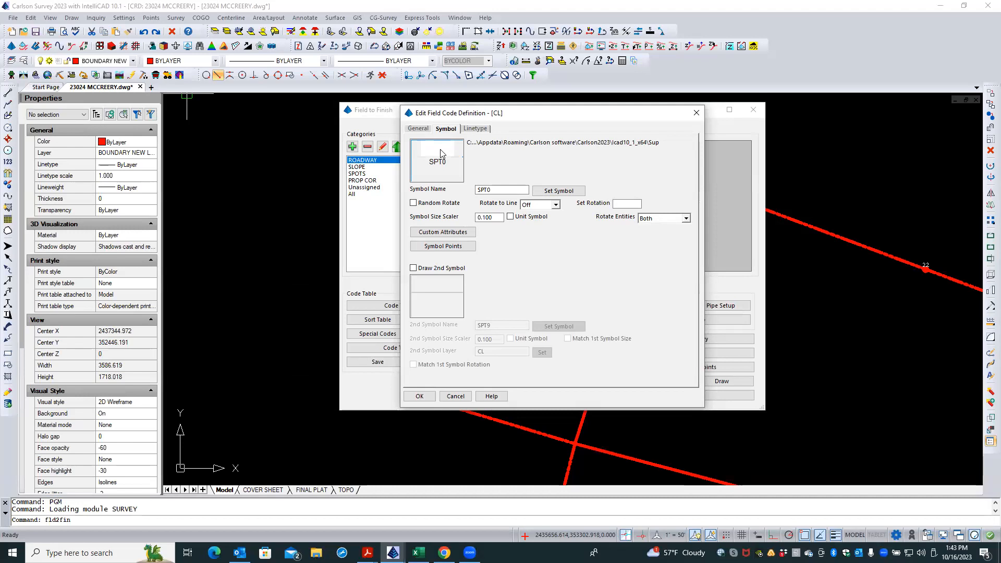
Try the center2 linetype for the CL code and return the linetype to BYLAYER.
left_click(472, 130)
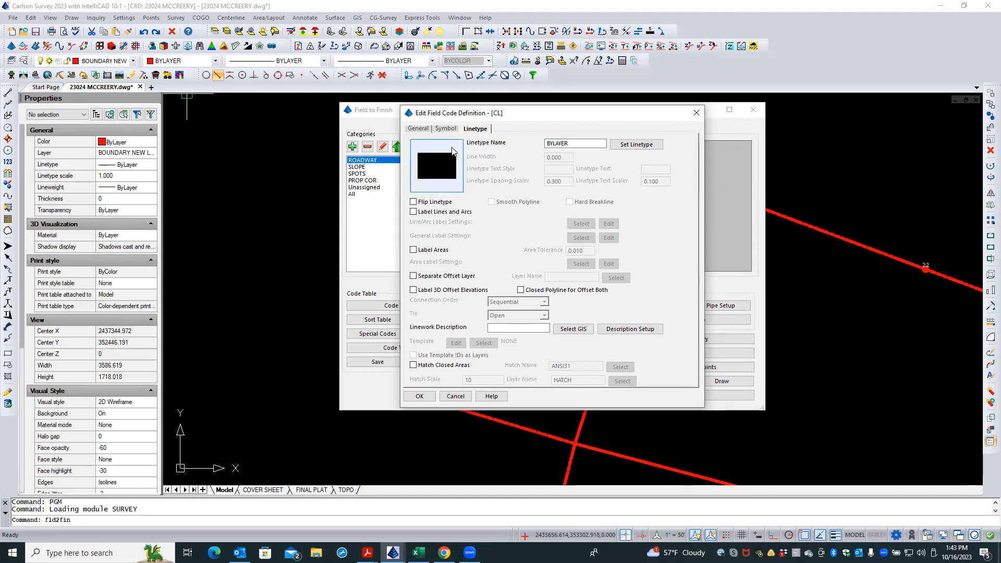
left_click(456, 187)
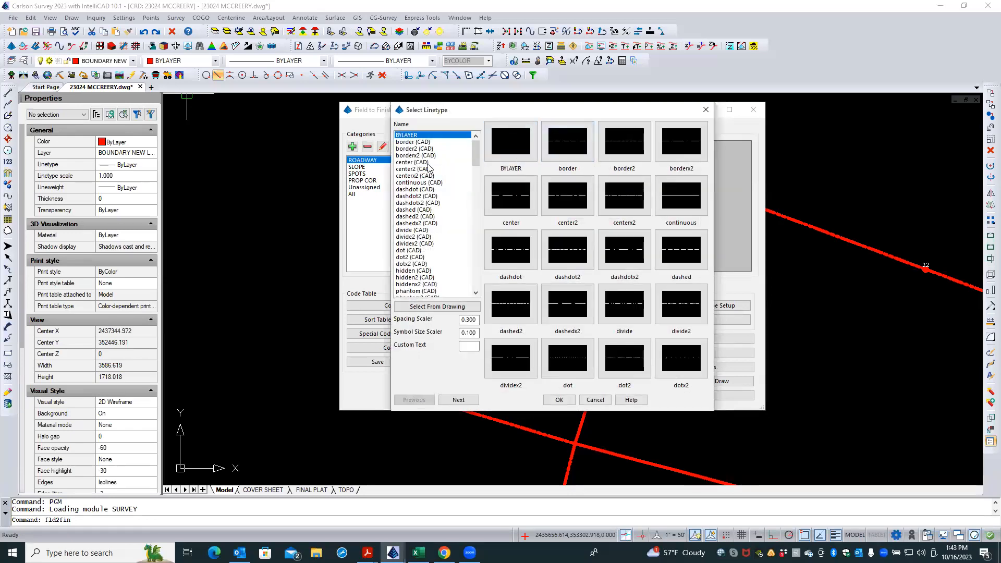
left_click(409, 170)
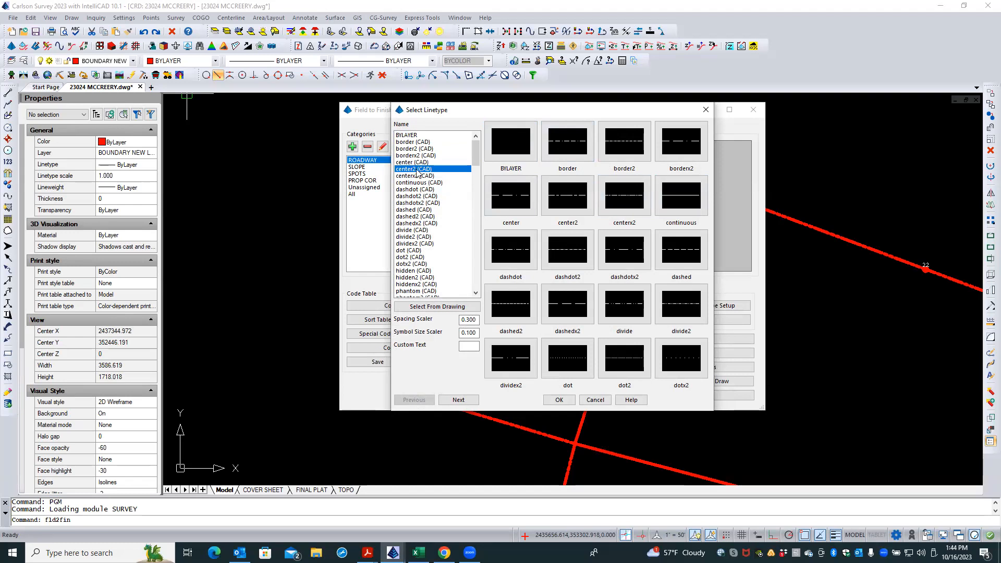
left_click(559, 400)
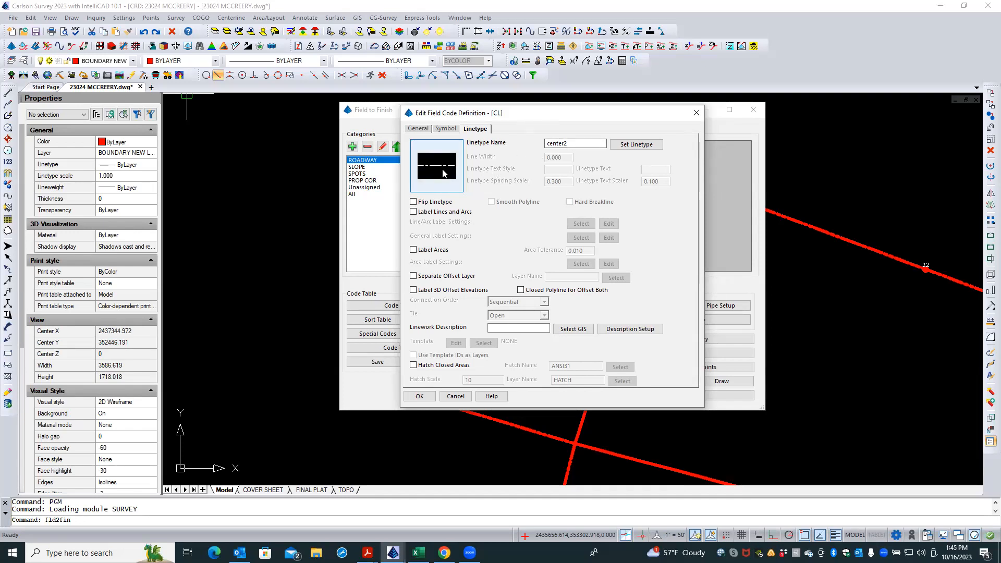
left_click(627, 147)
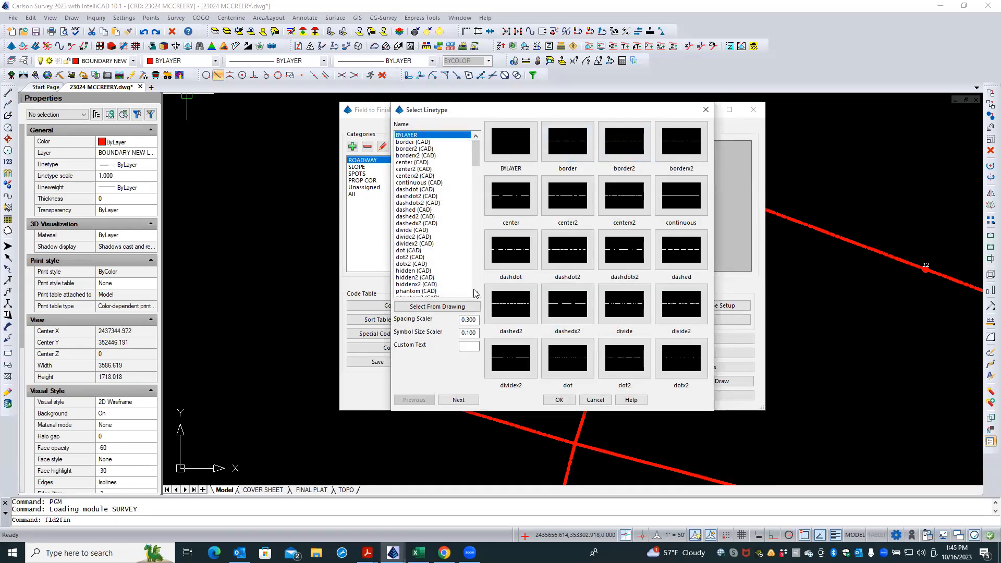
left_click(558, 401)
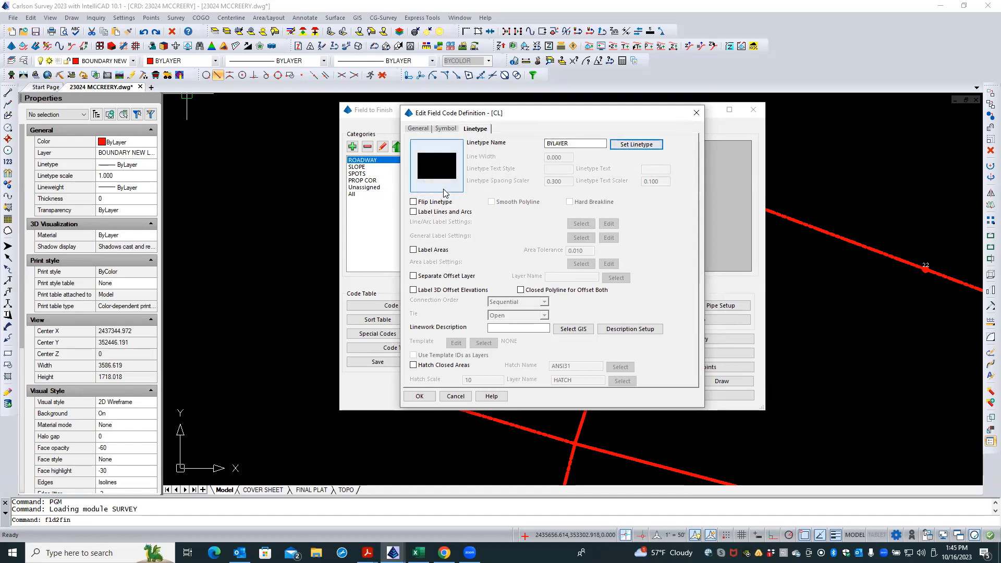
Give the CL code the full name Centerline Points, accept the definition, and widen the Full Name column of the code table.
left_click(449, 128)
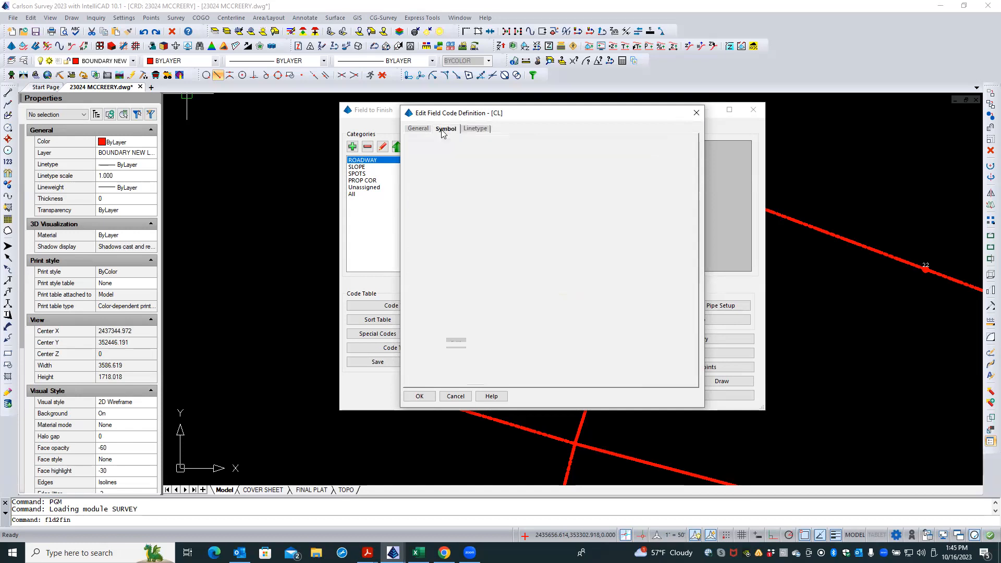
left_click(468, 130)
left_click(446, 128)
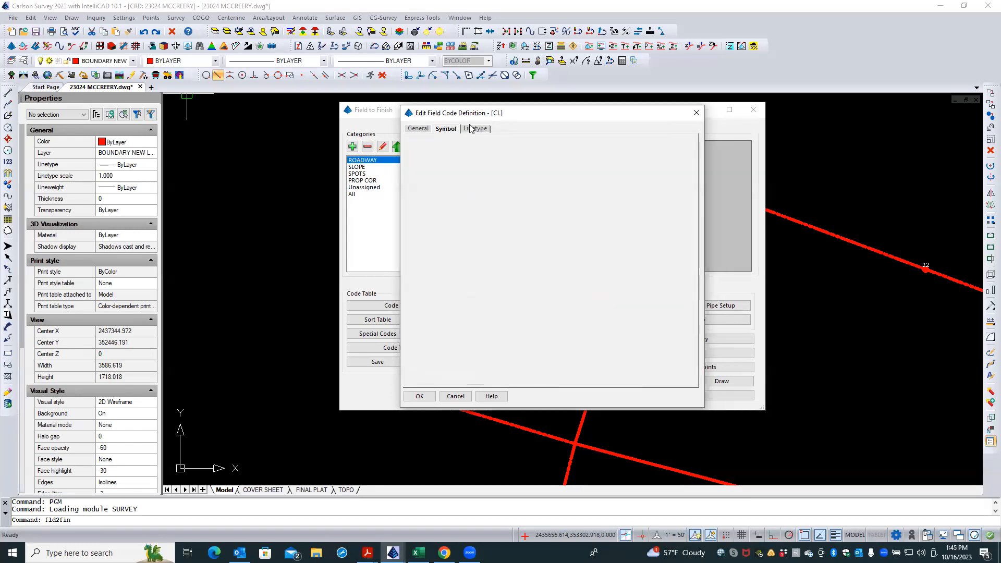
left_click(417, 128)
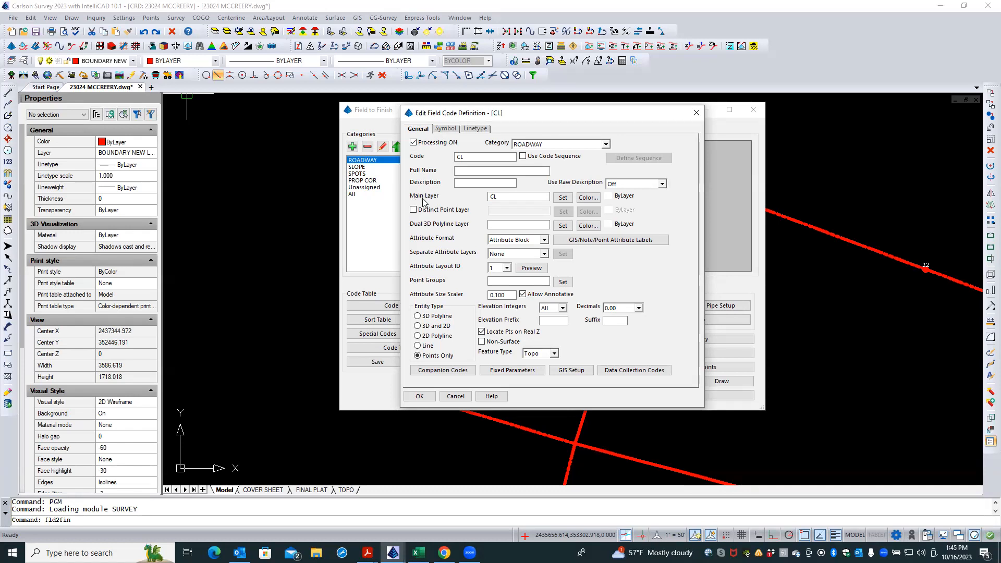
left_click(462, 171)
type("Centerline Points")
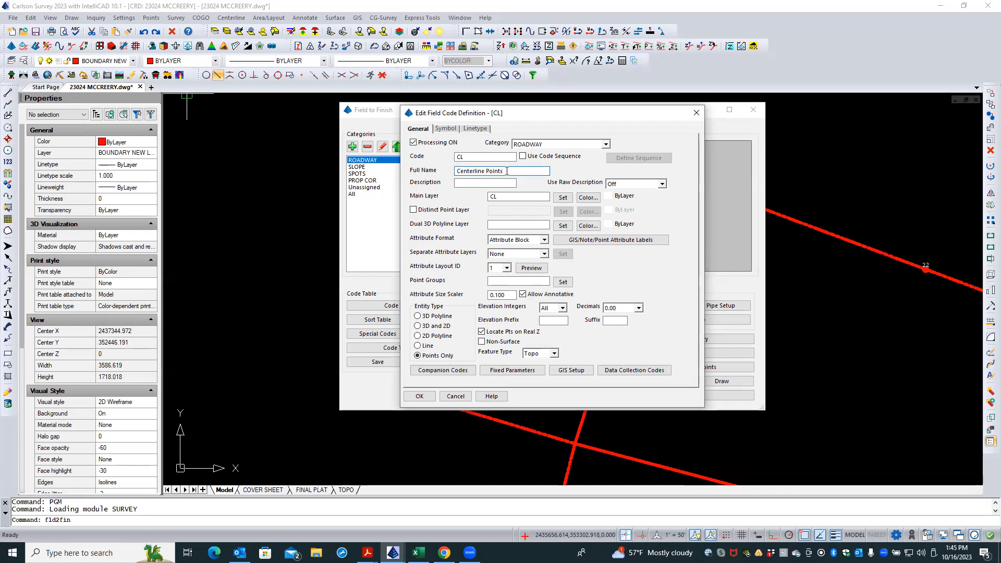
left_click(420, 396)
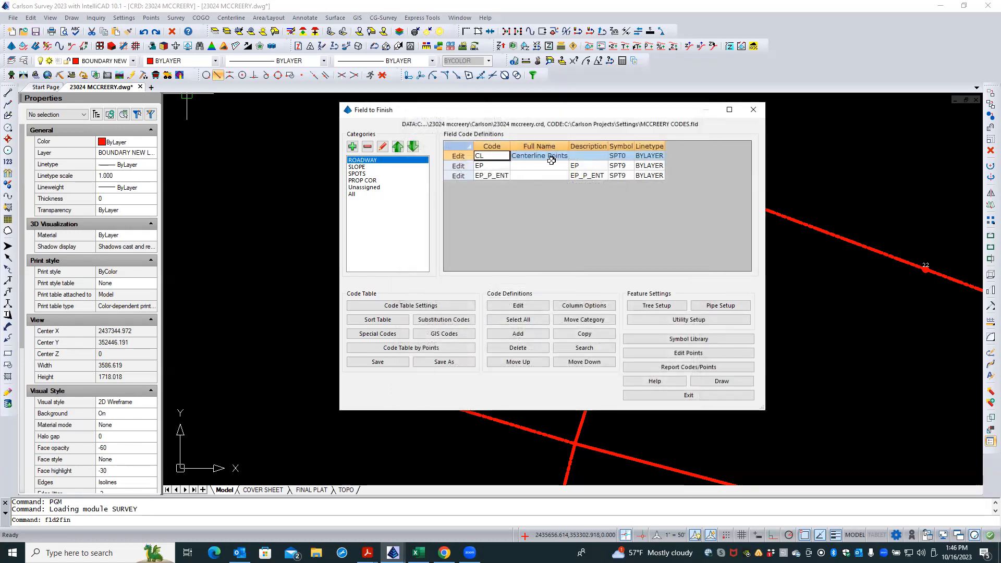
left_click_drag(569, 146, 598, 146)
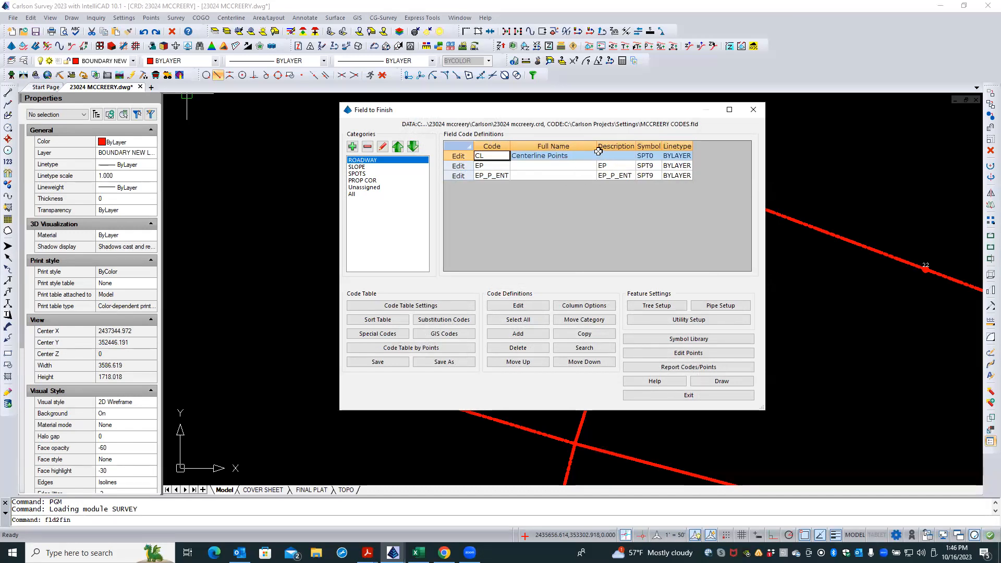
Narrow the Full Name column of the code table and reopen the CL code's definition at its description.
left_click_drag(597, 148, 585, 146)
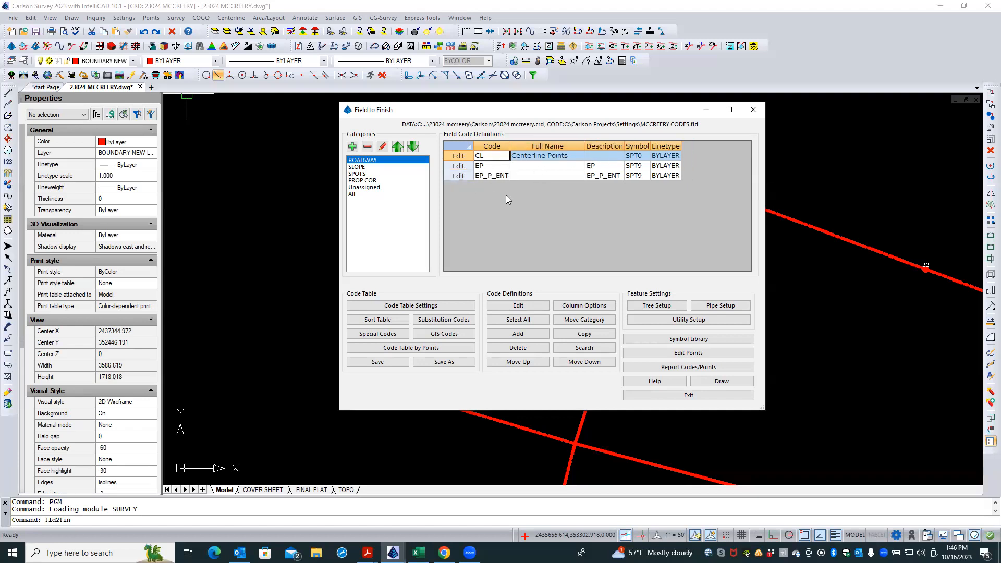
left_click(458, 155)
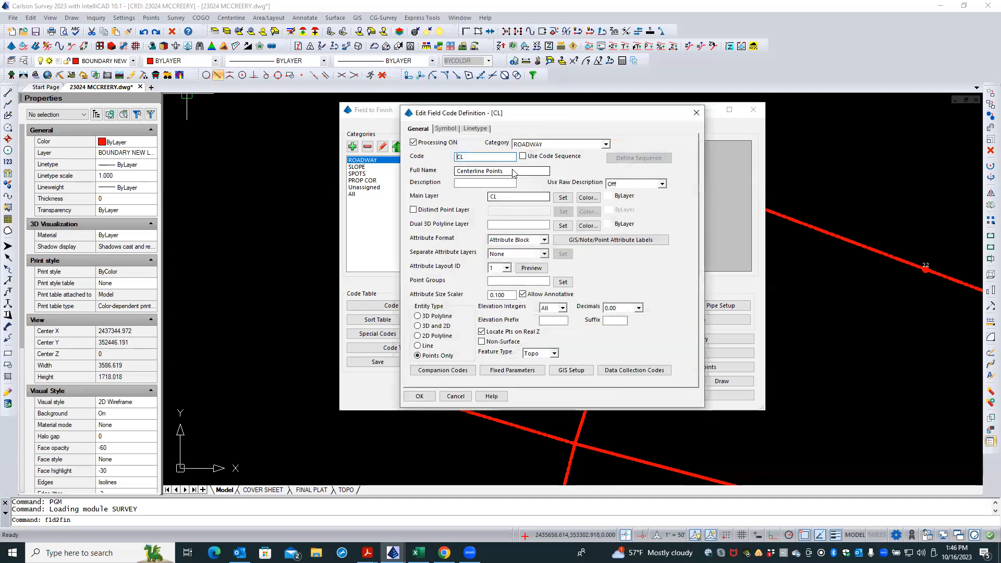
left_click_drag(505, 171, 457, 172)
left_click(507, 171)
left_click(468, 183)
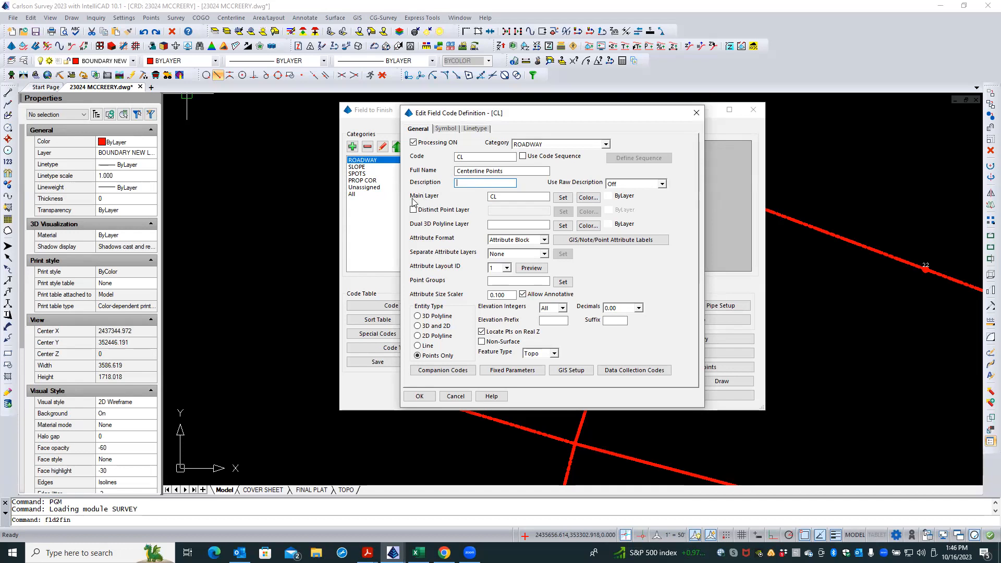
Open the layer selection for the CL code's main layer and enter V-ROAD-CNTR as the layer name.
left_click(511, 198)
left_click(563, 197)
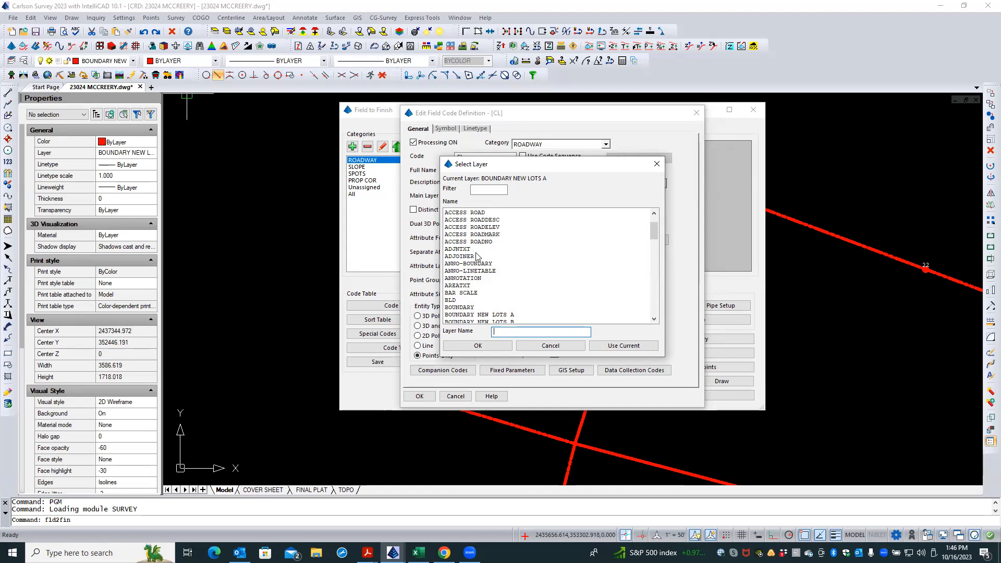
left_click_drag(655, 235, 656, 319)
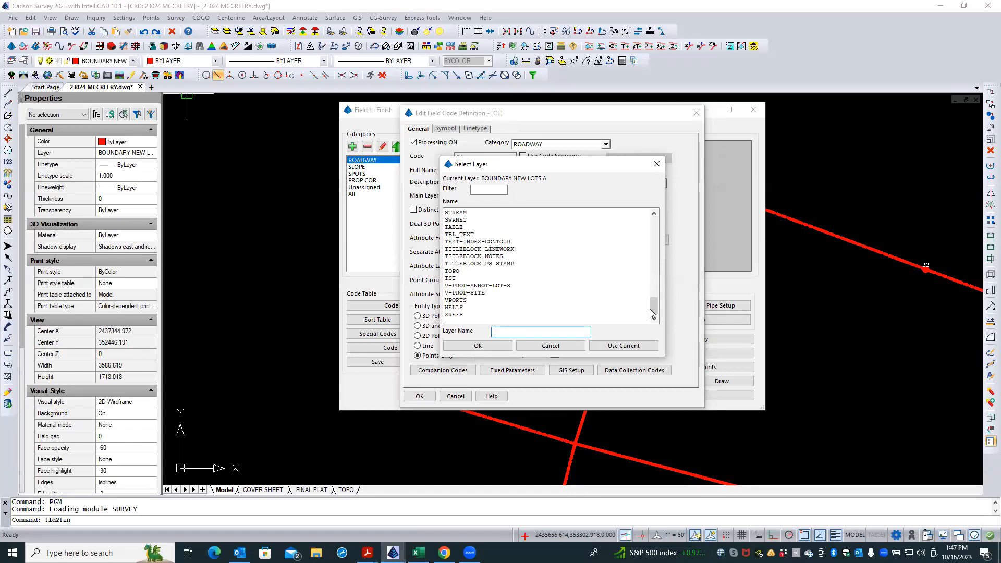
left_click_drag(655, 307, 664, 248)
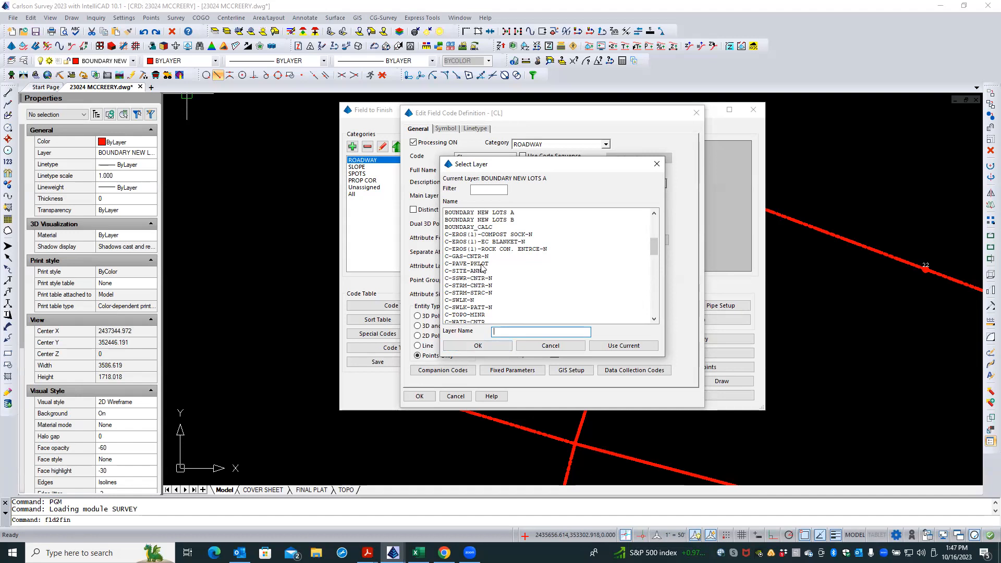
left_click_drag(653, 250, 653, 256)
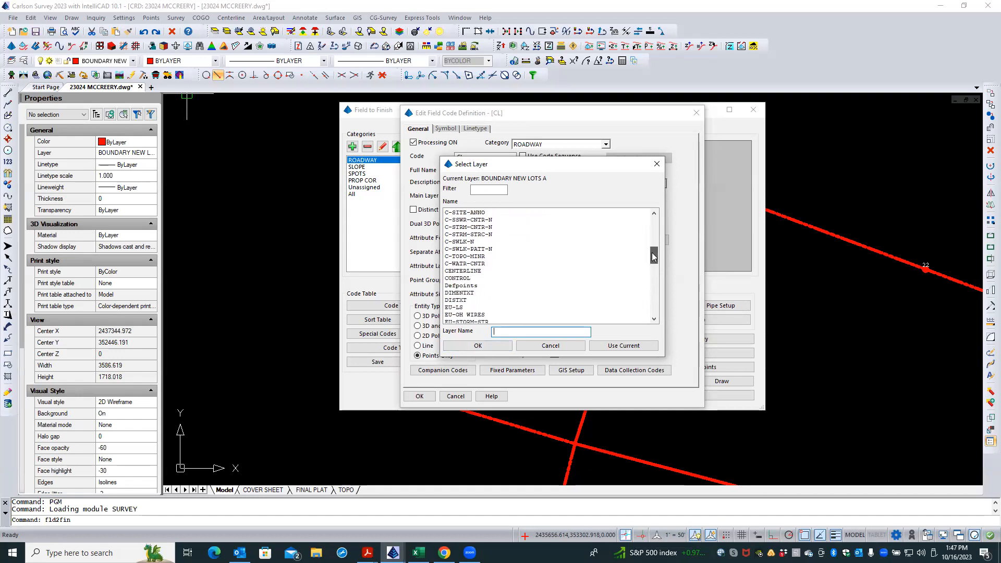
left_click_drag(654, 257, 653, 256)
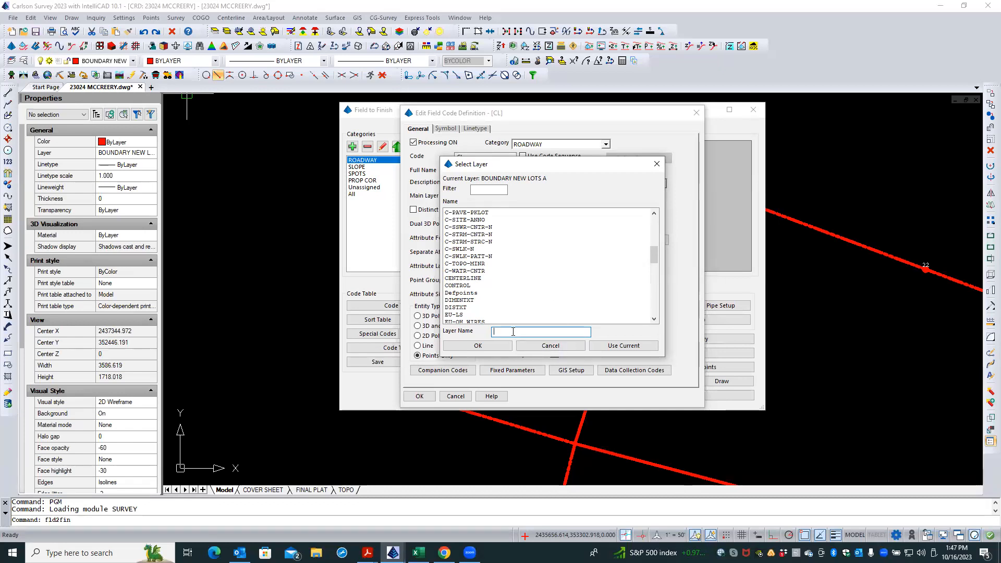
key("Caps_Lock")
type("V-ROAD")
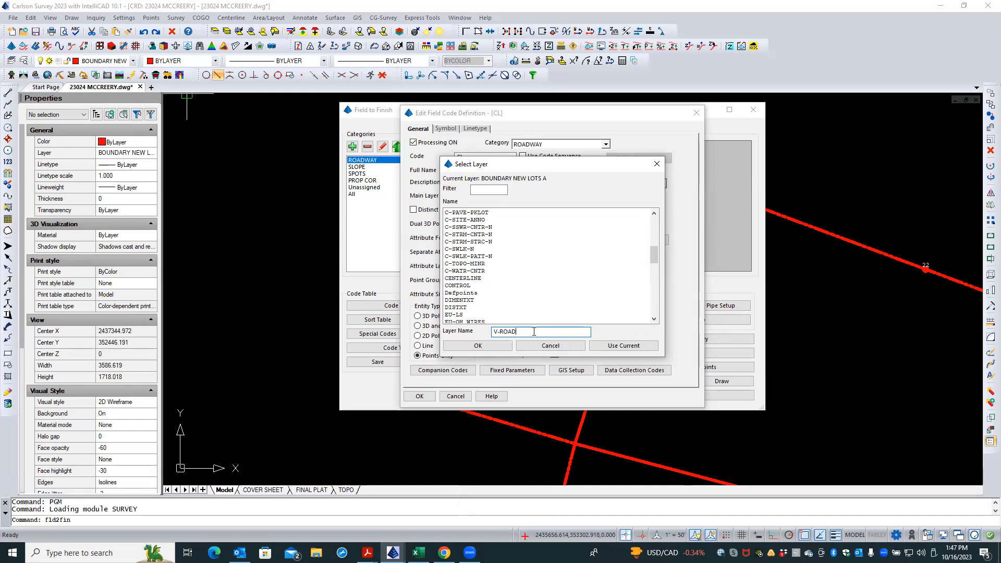
type("NTR")
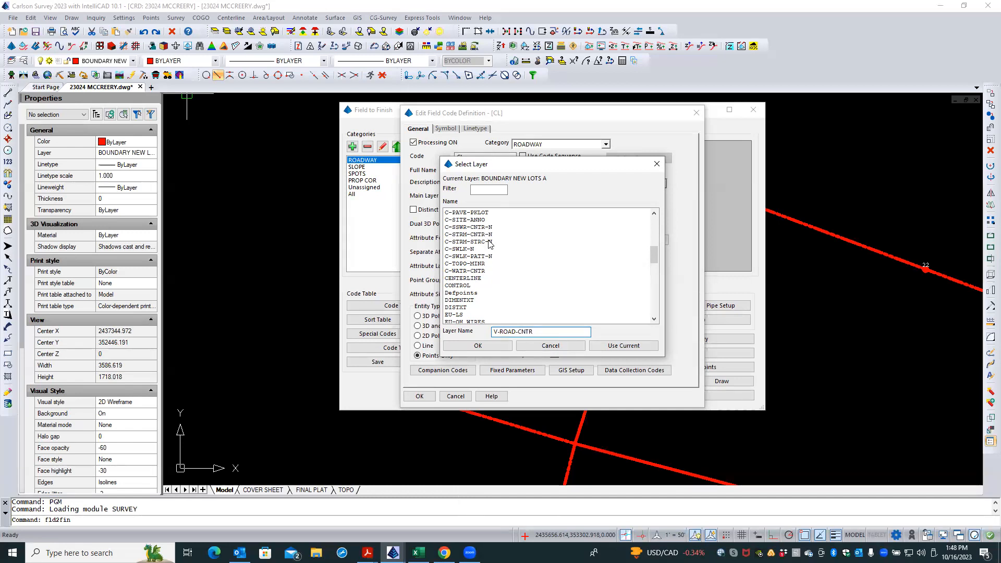
Examine the naming pattern of the existing sewer, storm and sidewalk layers, such as C-SSWR-CNTR-N, C-STRM-STRC-N and C-SWLK-N.
left_click(466, 228)
left_click(467, 234)
left_click(468, 242)
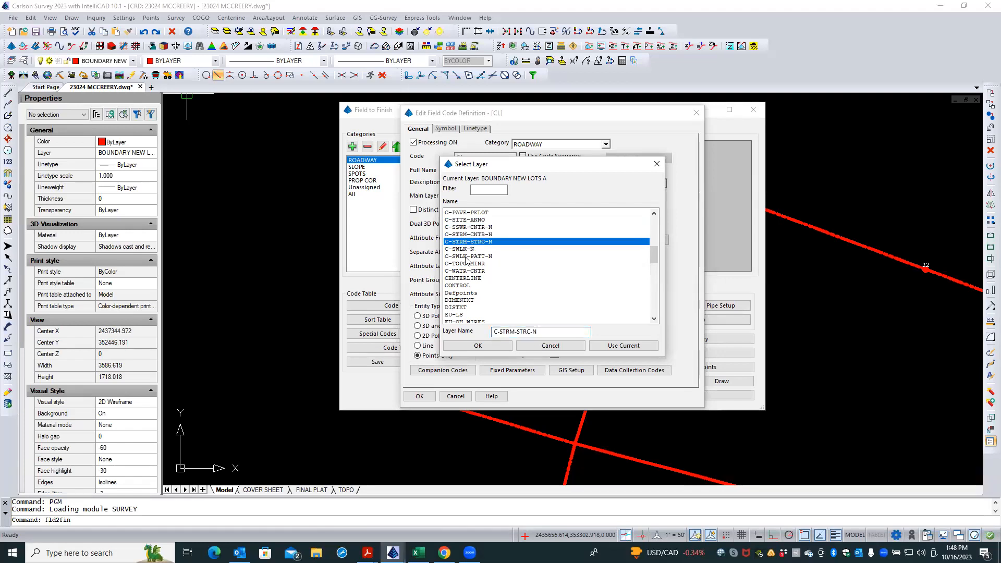
left_click(466, 257)
left_click(465, 242)
left_click(464, 234)
left_click(465, 228)
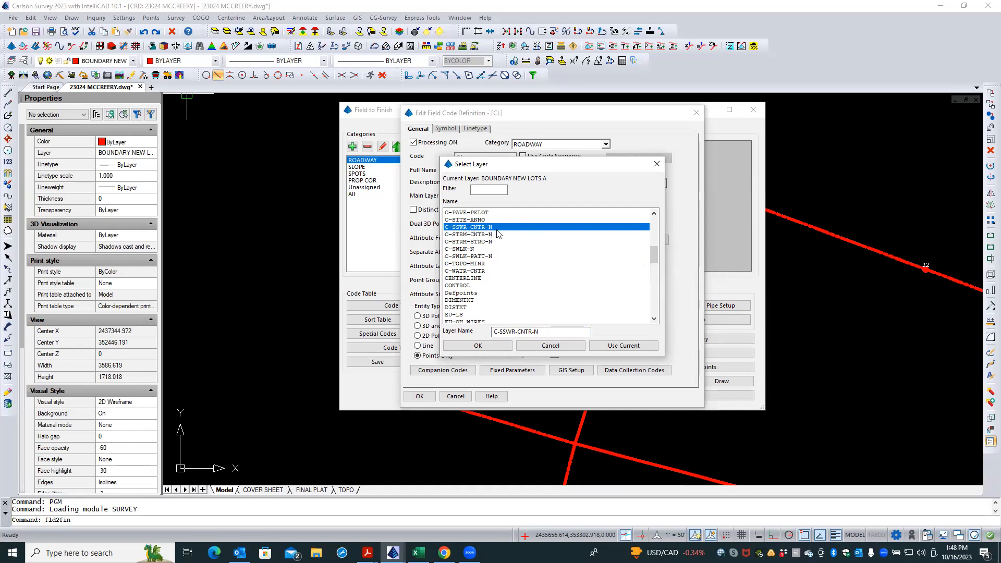
left_click(452, 235)
left_click(459, 242)
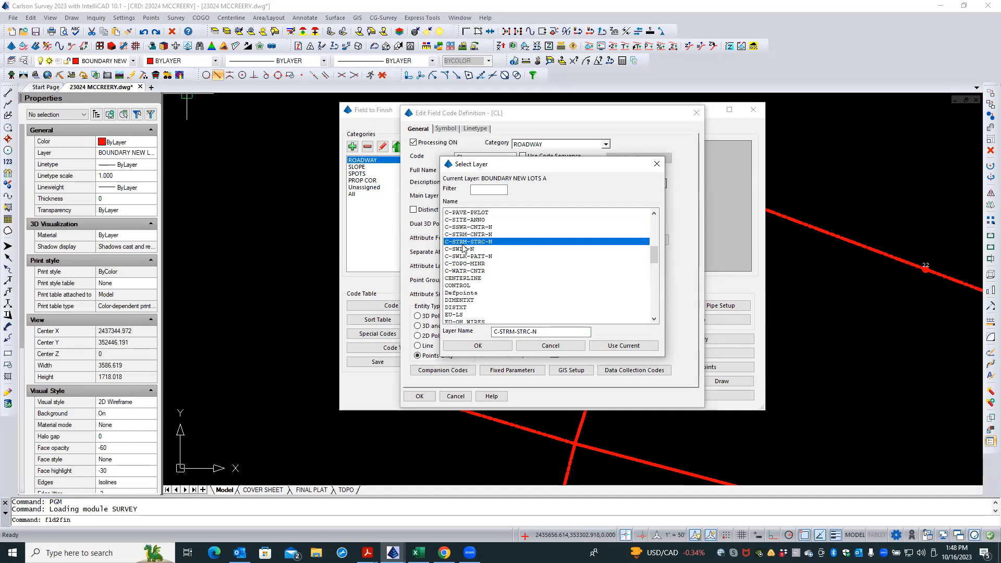
left_click(462, 249)
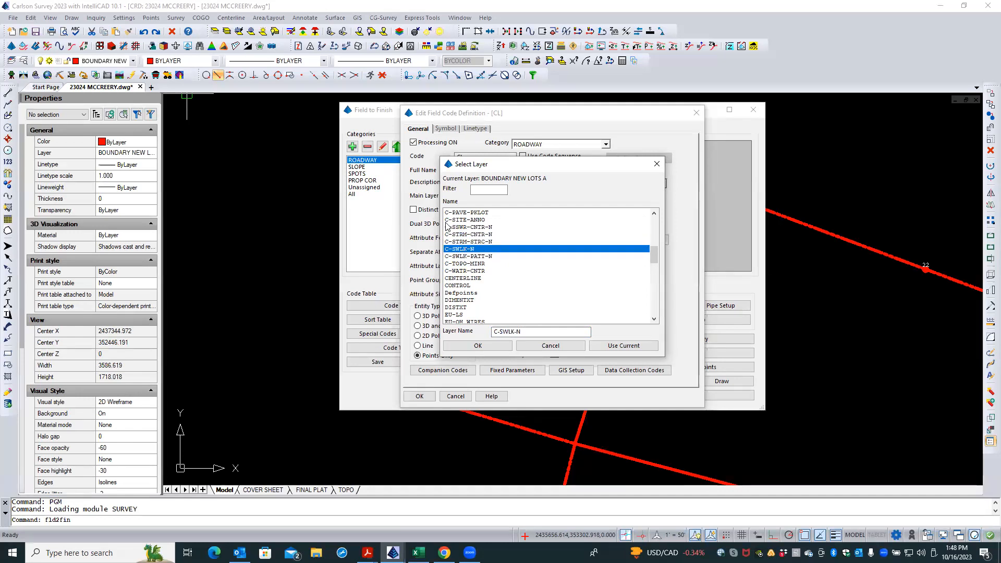
left_click(461, 228)
left_click(460, 235)
left_click(461, 242)
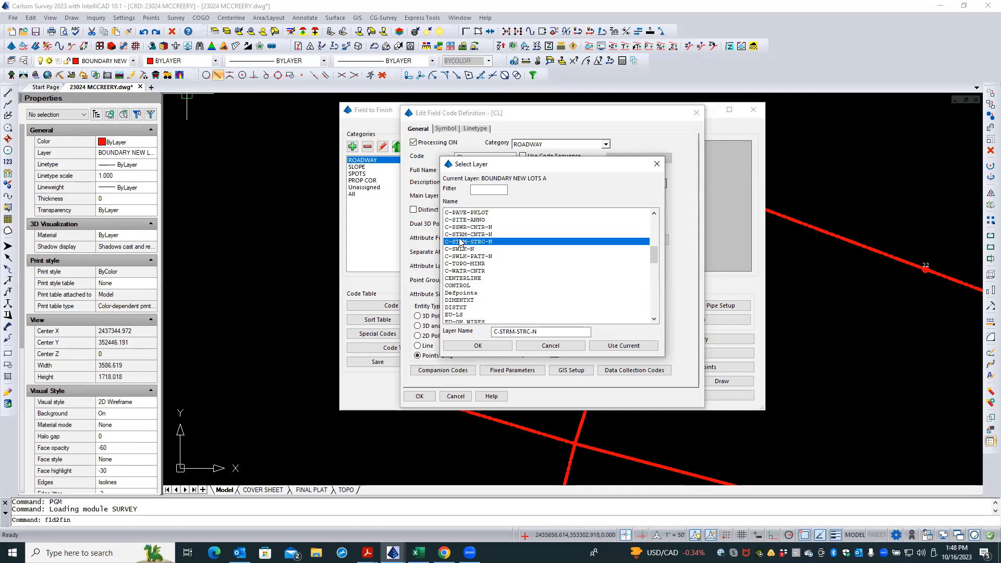
Replace the picked layer name with V-ROAD-CNTR and accept it as the CL code's main layer.
left_click(559, 333)
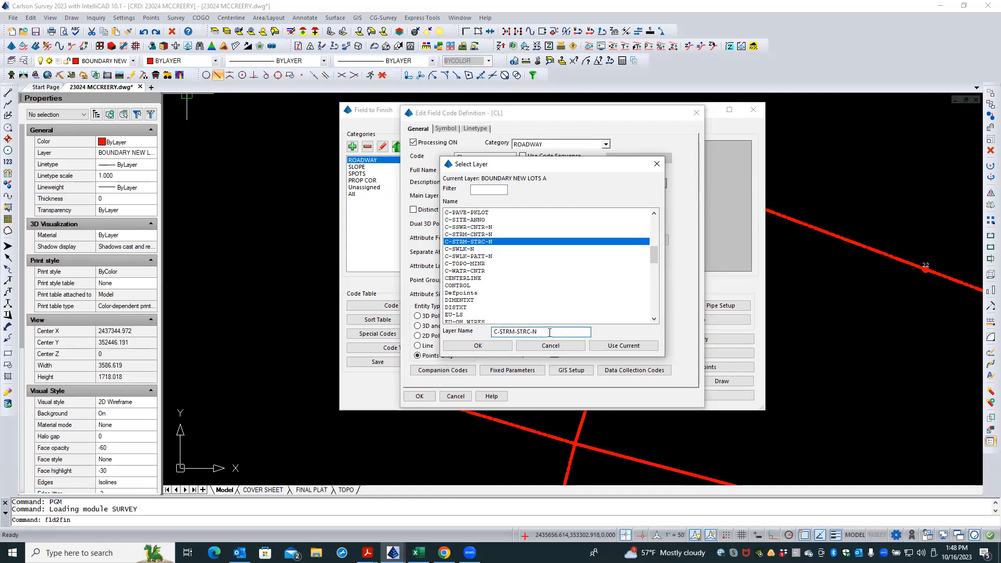
double_click(509, 334)
type("V-ROAD-CNTR")
left_click(469, 346)
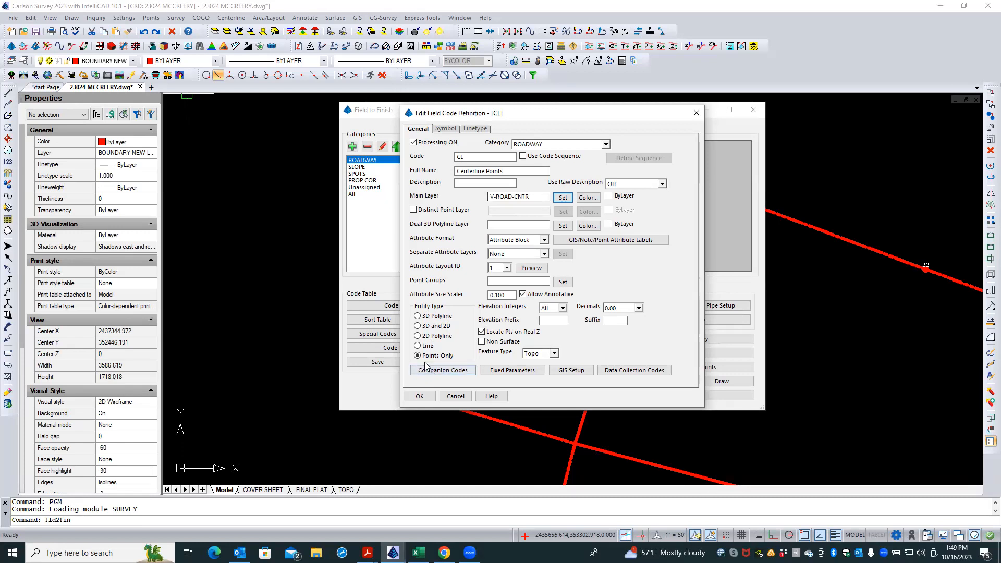
Set the CL code's entity type to 3D and 2D after trying the 2D Polyline and 3D Polyline options.
left_click(439, 338)
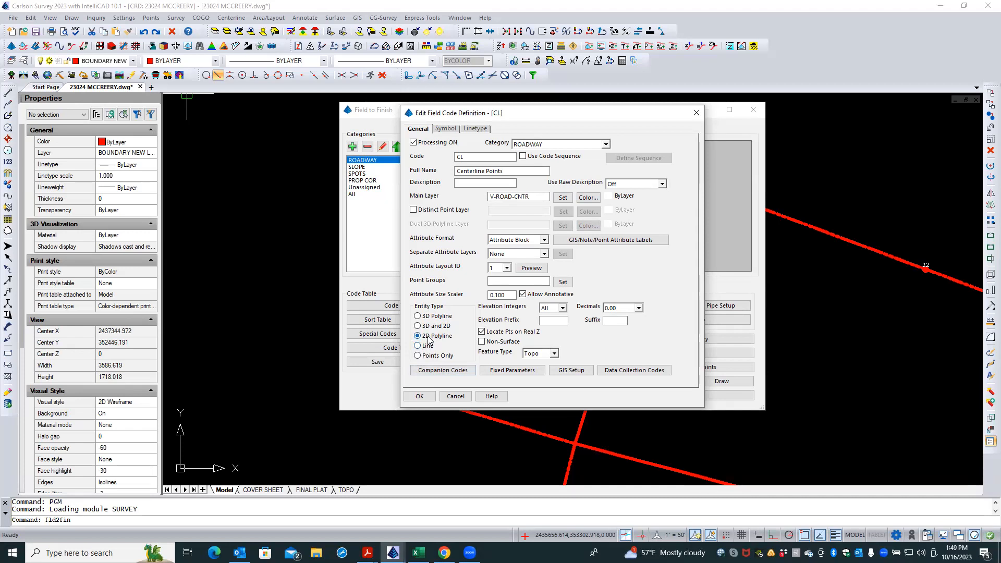
left_click(417, 316)
left_click(418, 326)
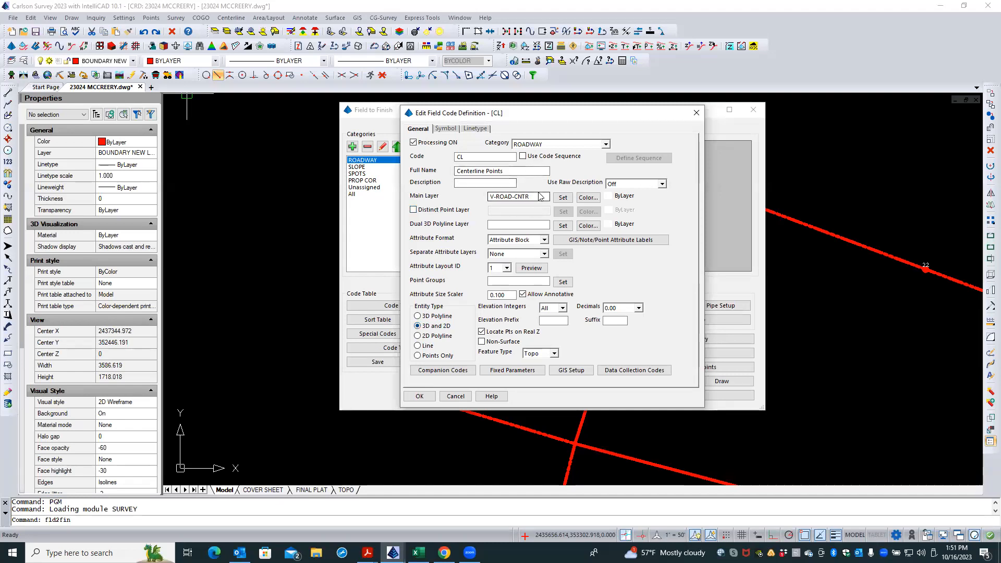
Turn on a distinct point layer for the CL code, based on its main layer name.
mouse_move(536, 198)
left_mouse_down()
mouse_move(490, 197)
mouse_move(532, 197)
left_mouse_up()
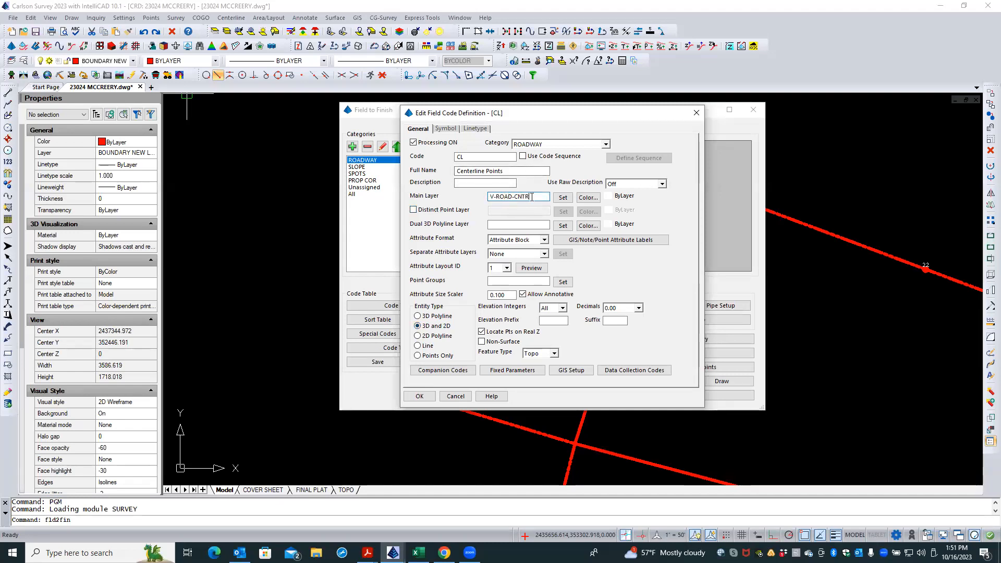
left_click(414, 210)
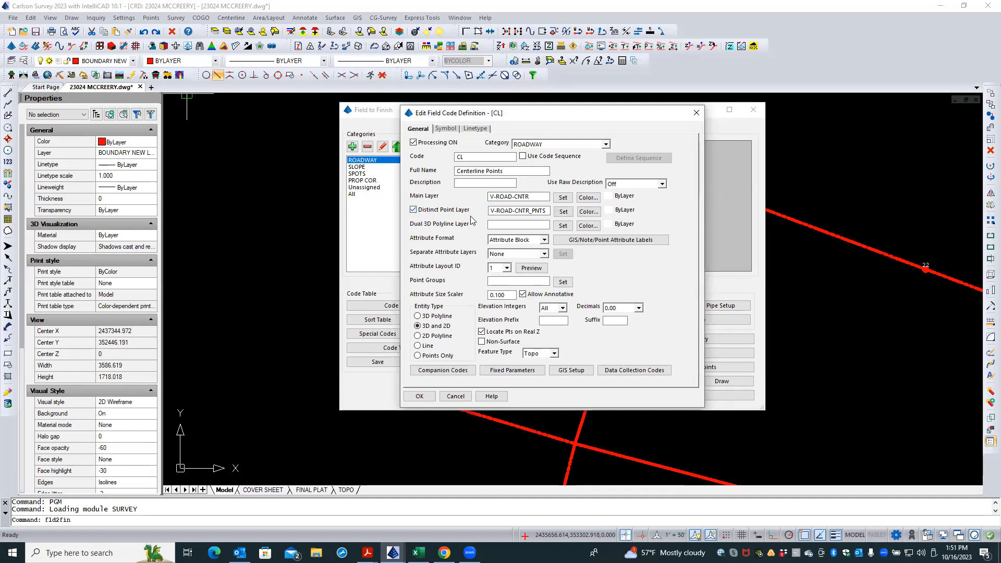
left_click(530, 211)
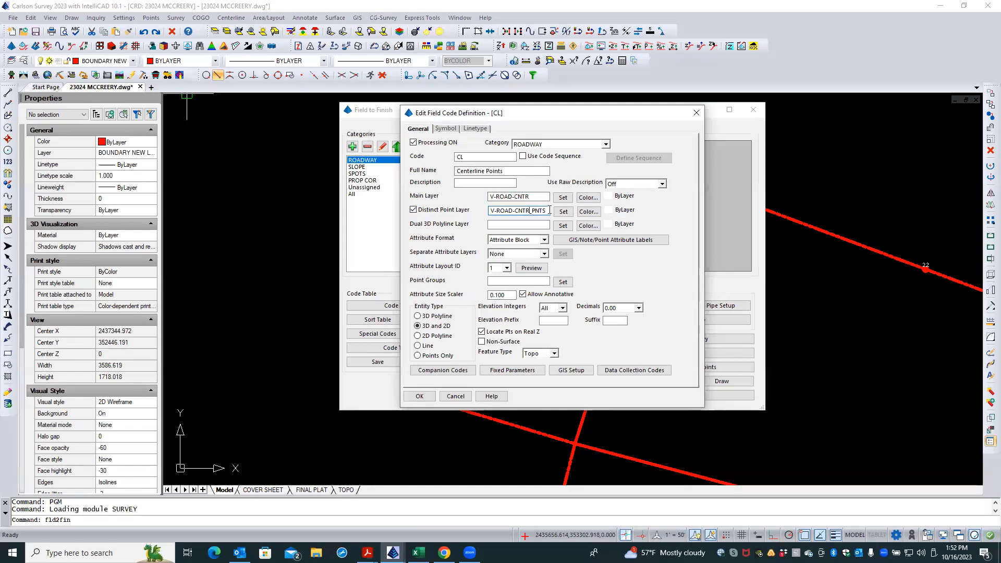
mouse_move(535, 198)
left_mouse_down()
mouse_move(490, 196)
mouse_move(530, 196)
left_mouse_up()
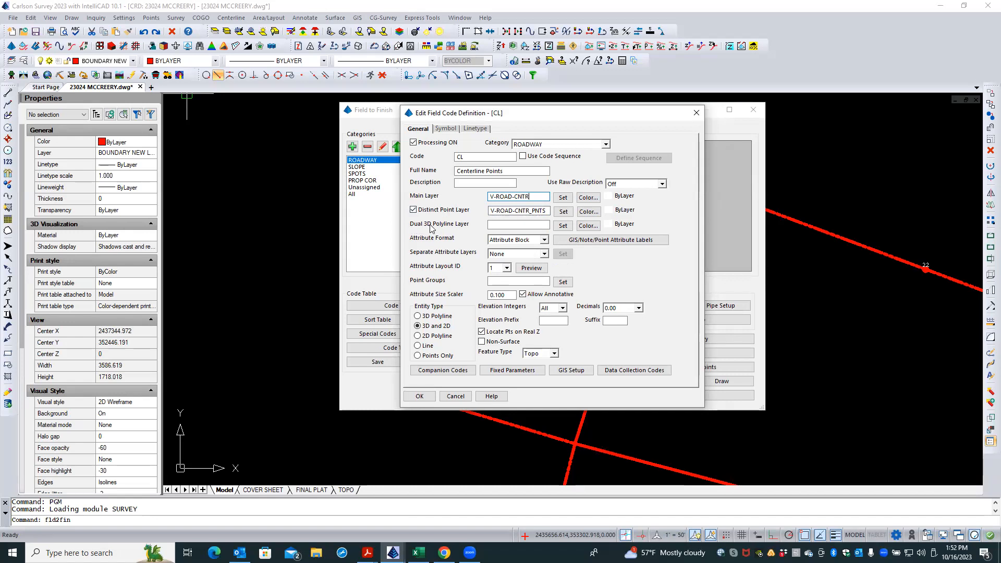
Set the CL code's dual 3D polyline layer to 3D BRKLN.
left_click(499, 224)
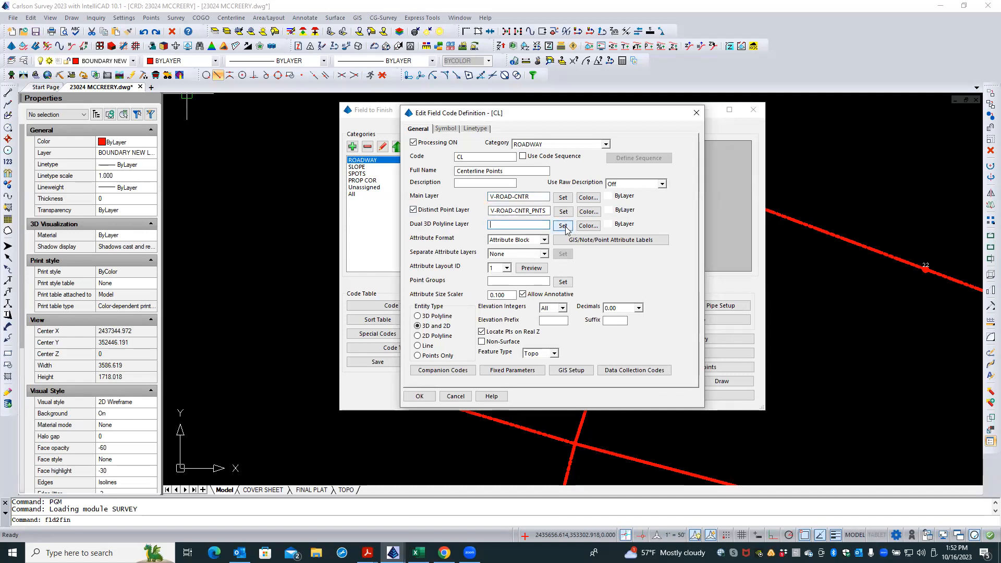
type("D BRKLN")
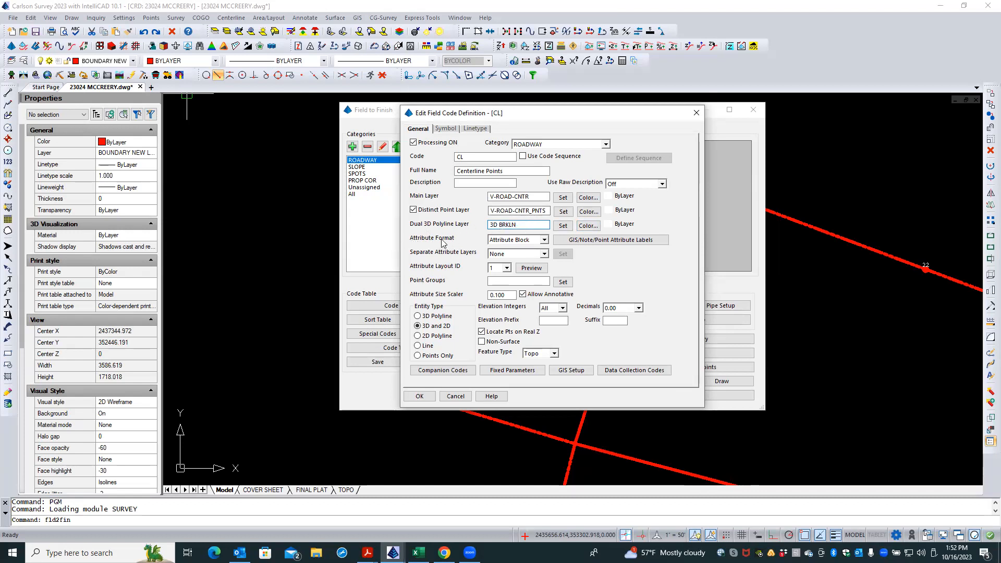
left_click(544, 241)
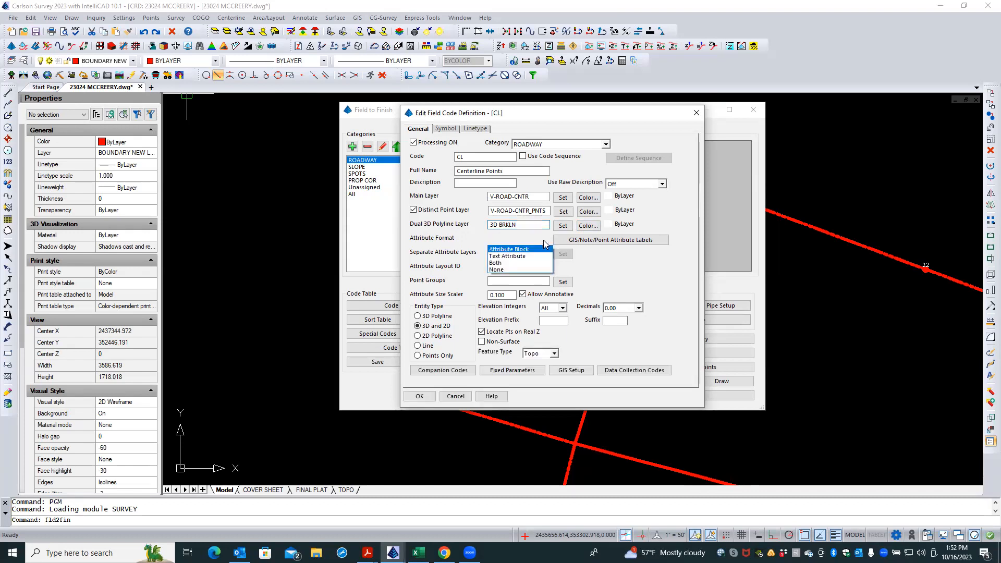
left_click(607, 258)
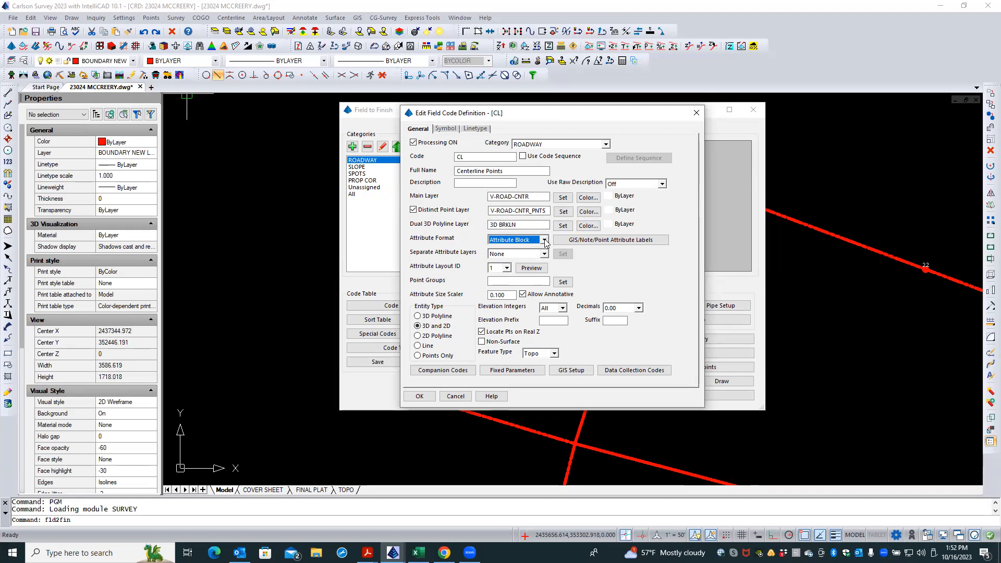
Set the CL code's attribute layout ID to 2, comparing it with layout 1 in the preview.
left_click(506, 268)
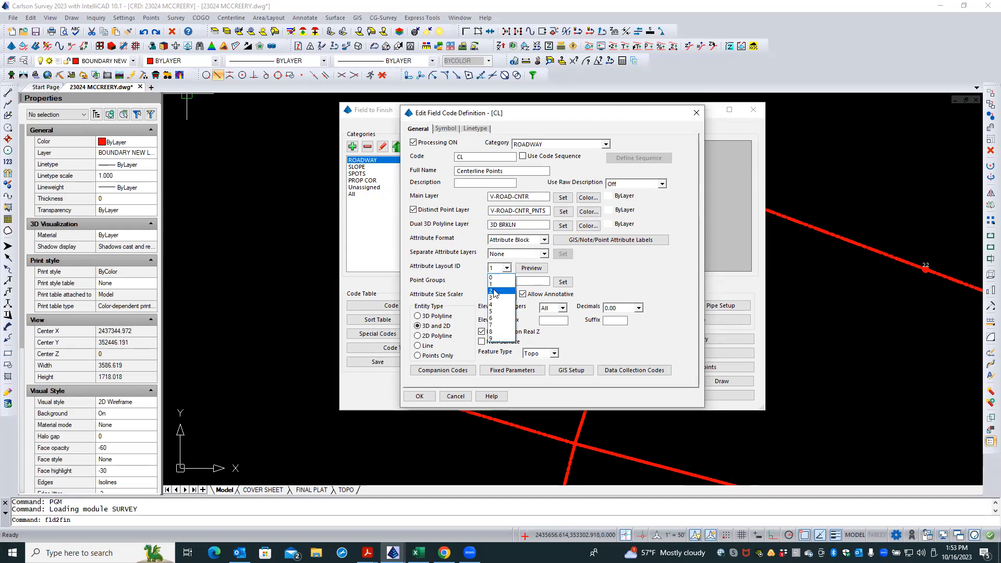
left_click(497, 291)
left_click(527, 268)
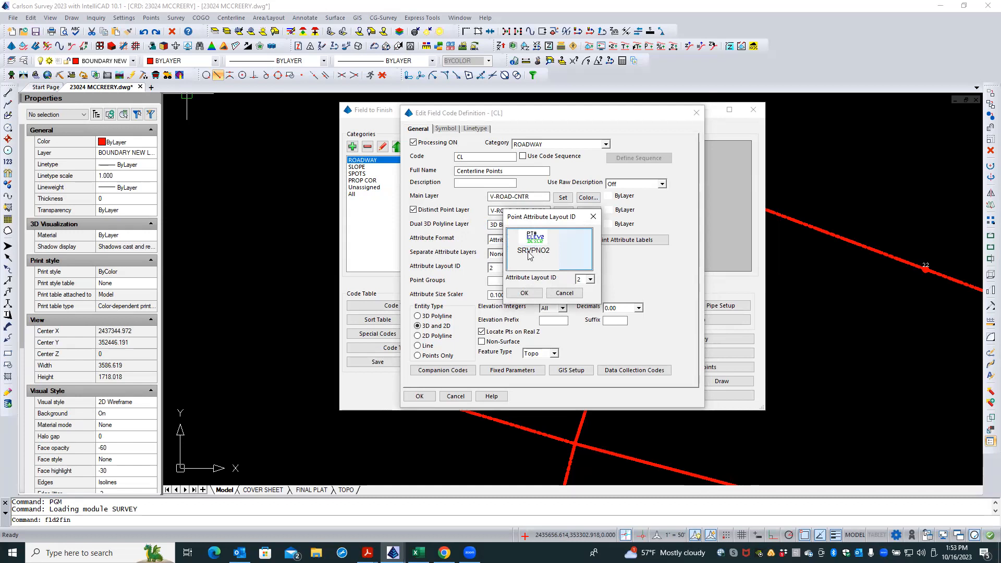
left_click(591, 280)
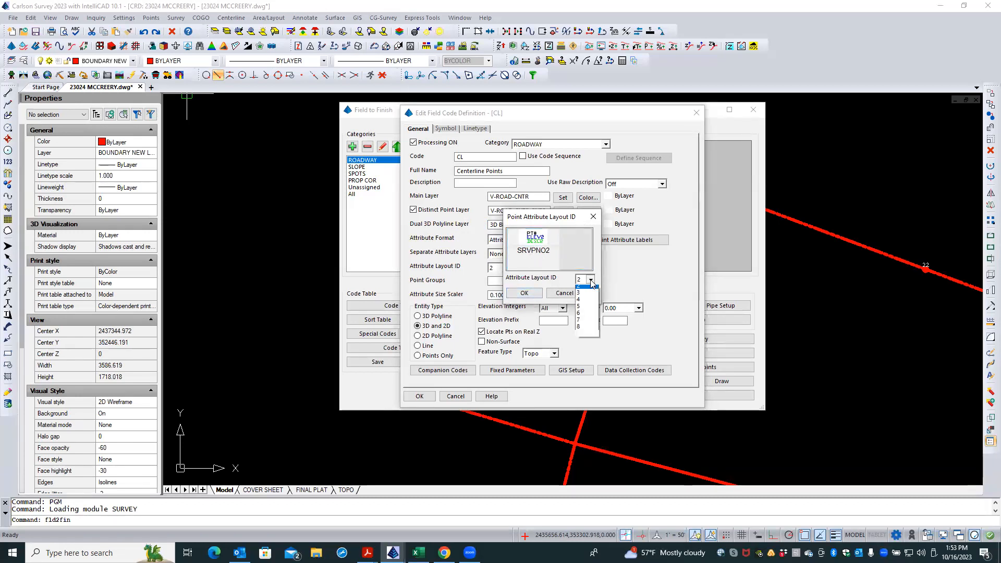
left_click(585, 300)
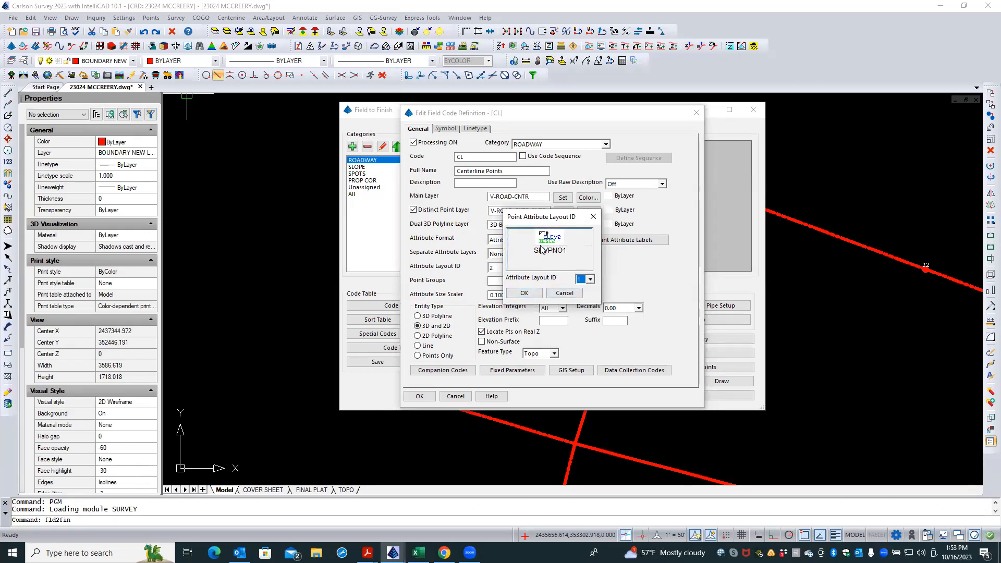
left_click(591, 280)
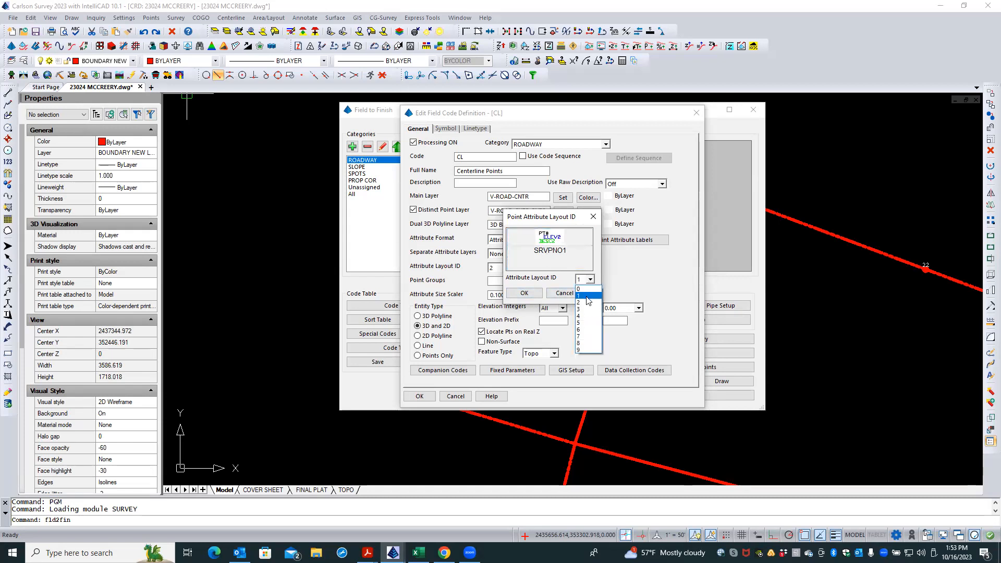
left_click(585, 301)
left_click(524, 293)
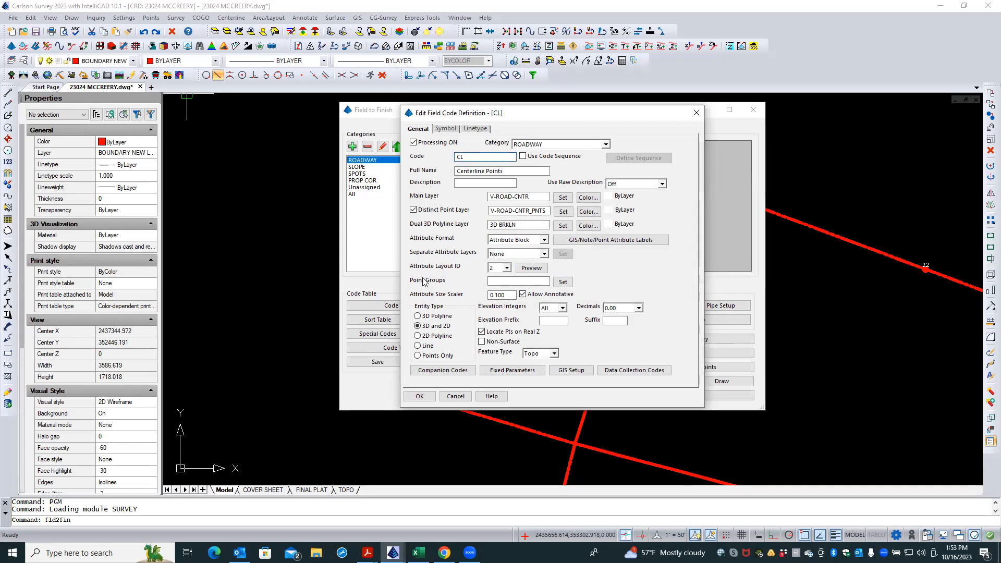
Set the CL code's attribute size scaler to 0.08 and keep its elevation integers at All.
left_click(499, 281)
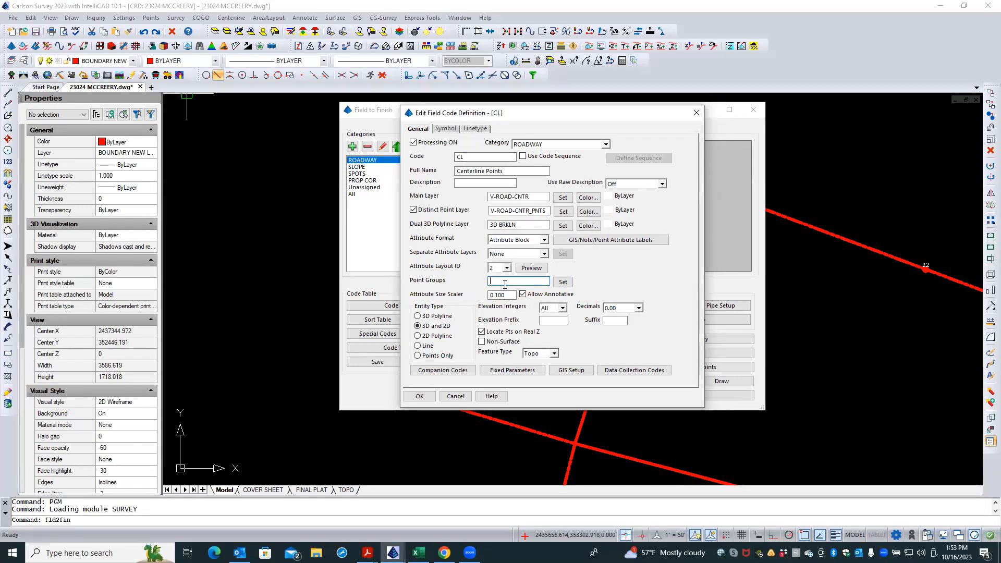
left_click(563, 283)
left_click_drag(506, 295, 481, 298)
type("0.08")
left_click(562, 309)
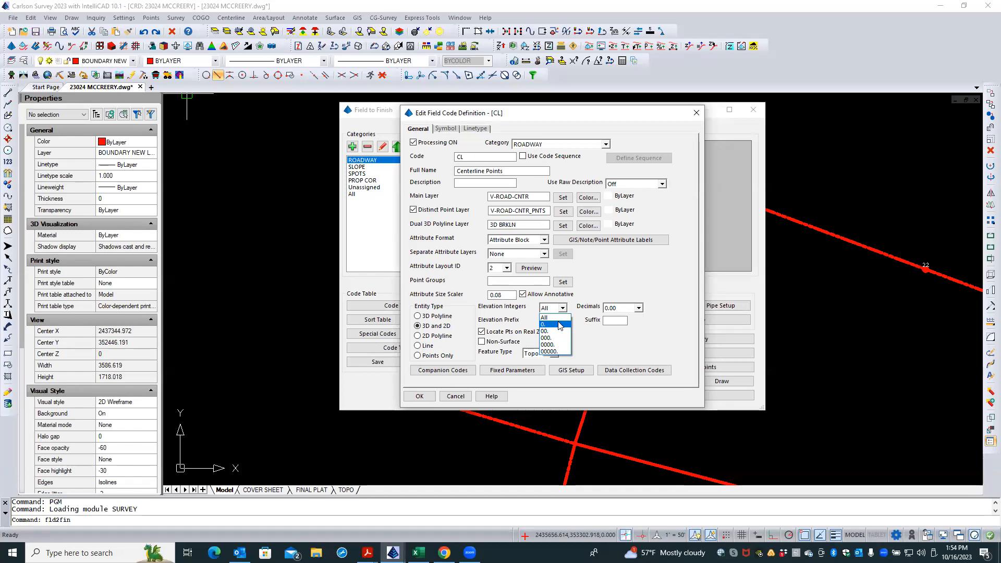
left_click(558, 318)
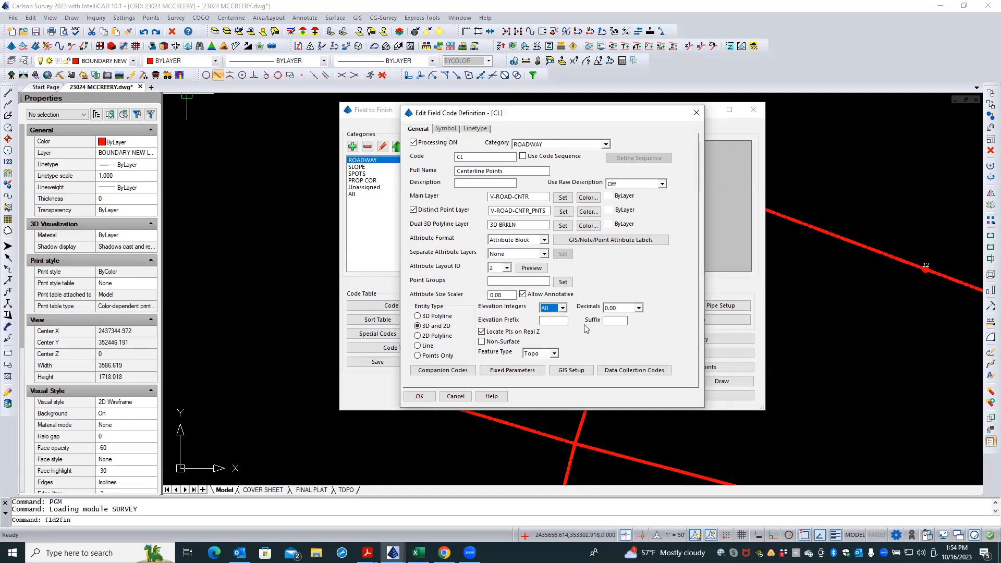
Check the feature type options for the CL code, keep Topo, and accept the code definition.
left_click(548, 320)
left_click_drag(444, 116, 460, 149)
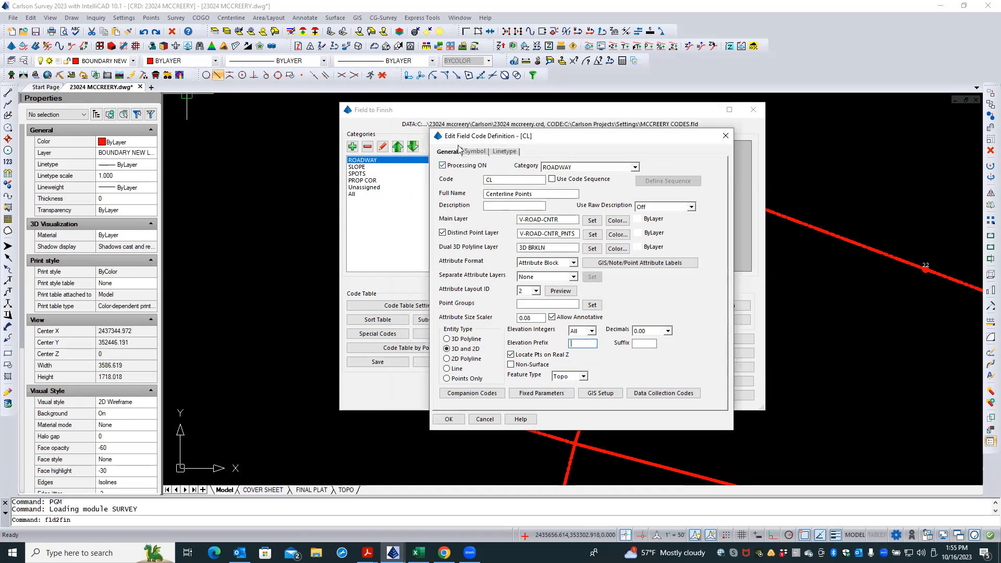
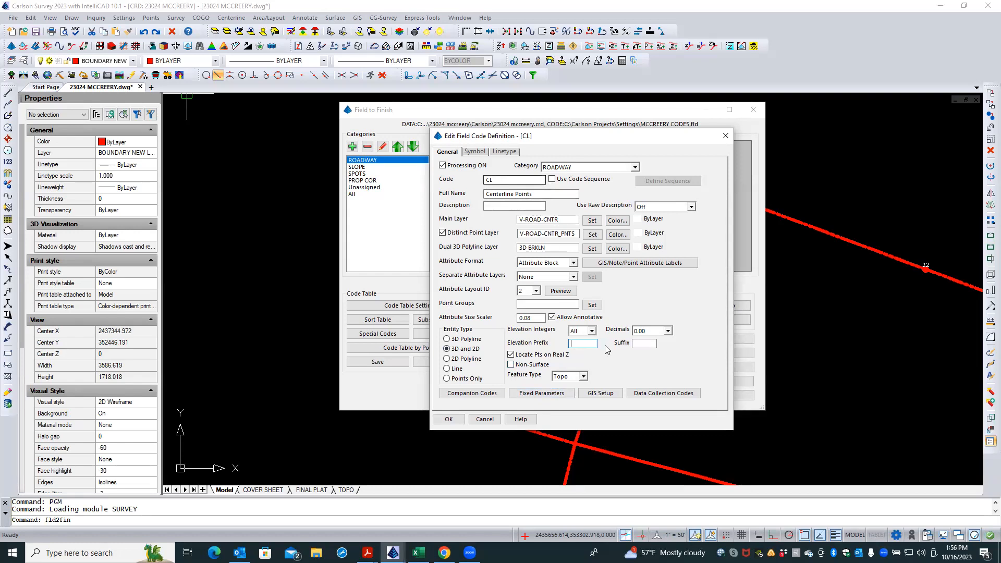
left_click(584, 377)
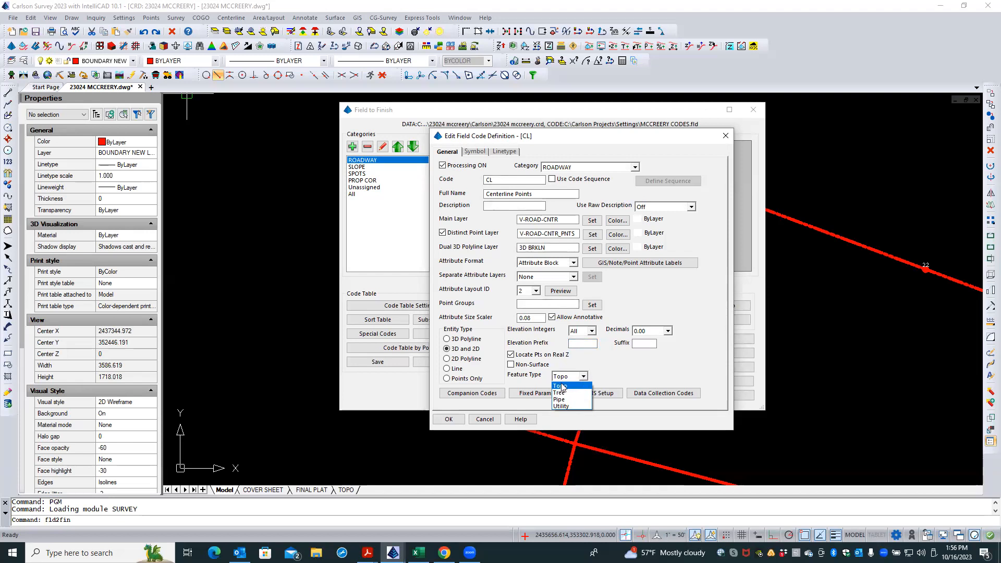
left_click(583, 380)
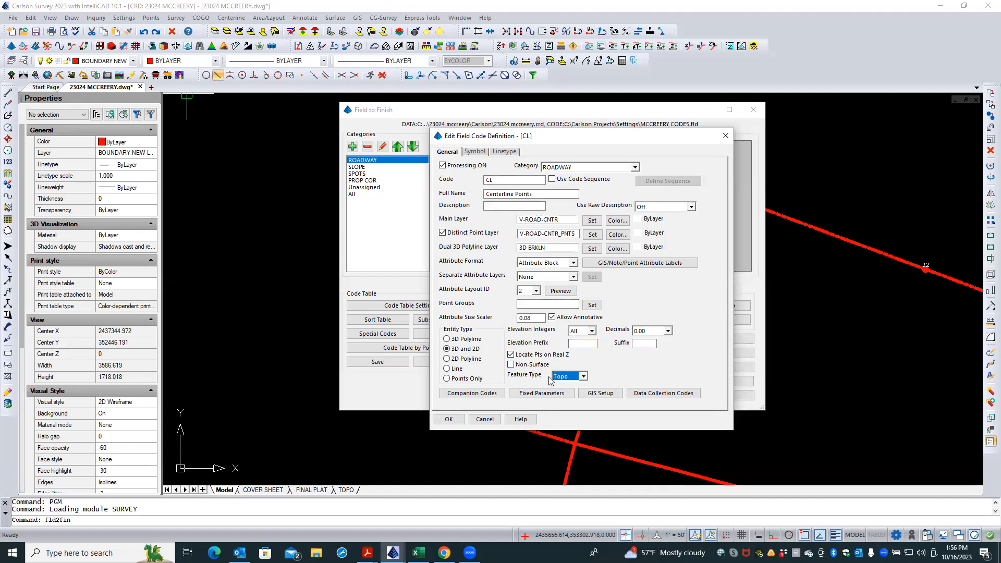
left_click(584, 376)
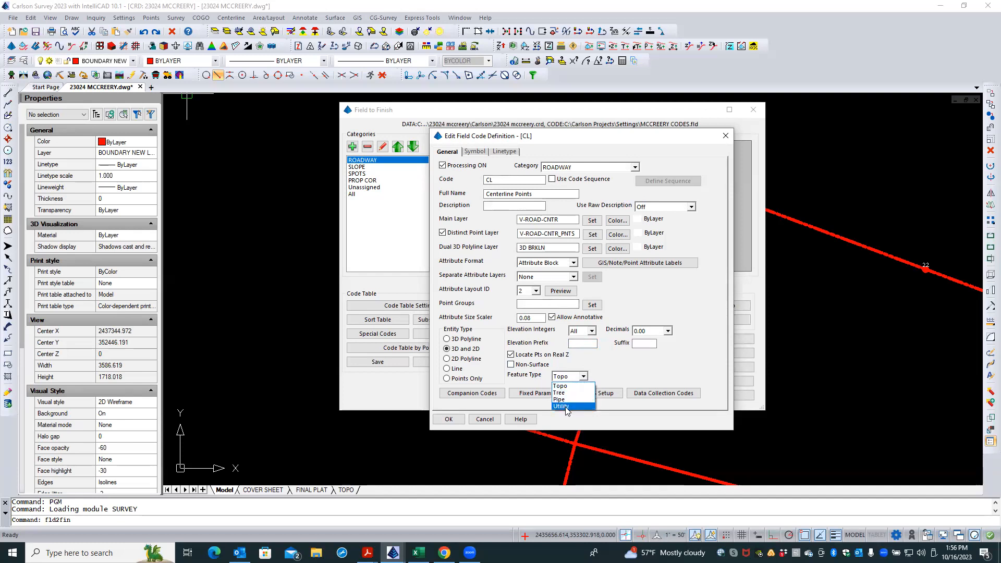
left_click(608, 371)
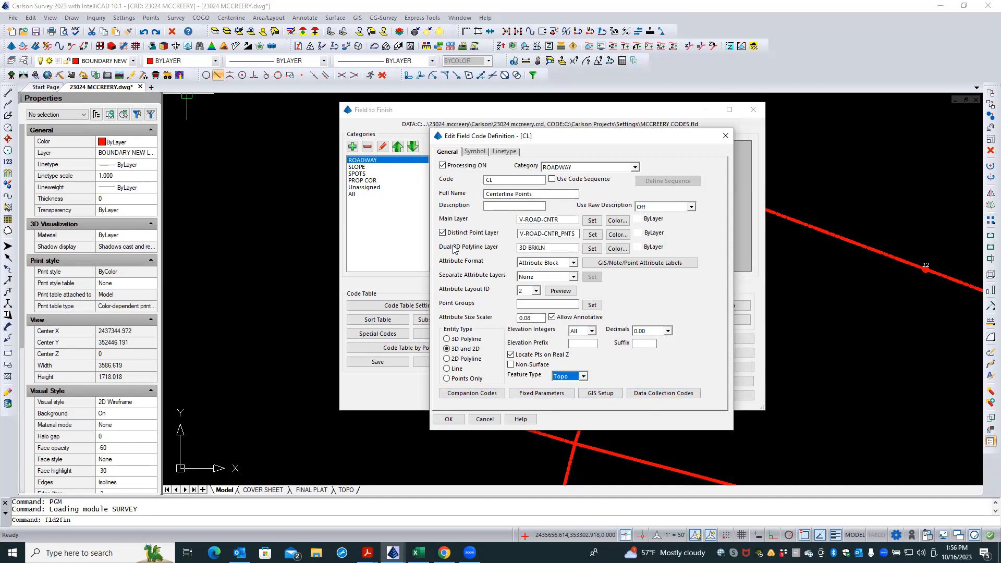
left_click(447, 419)
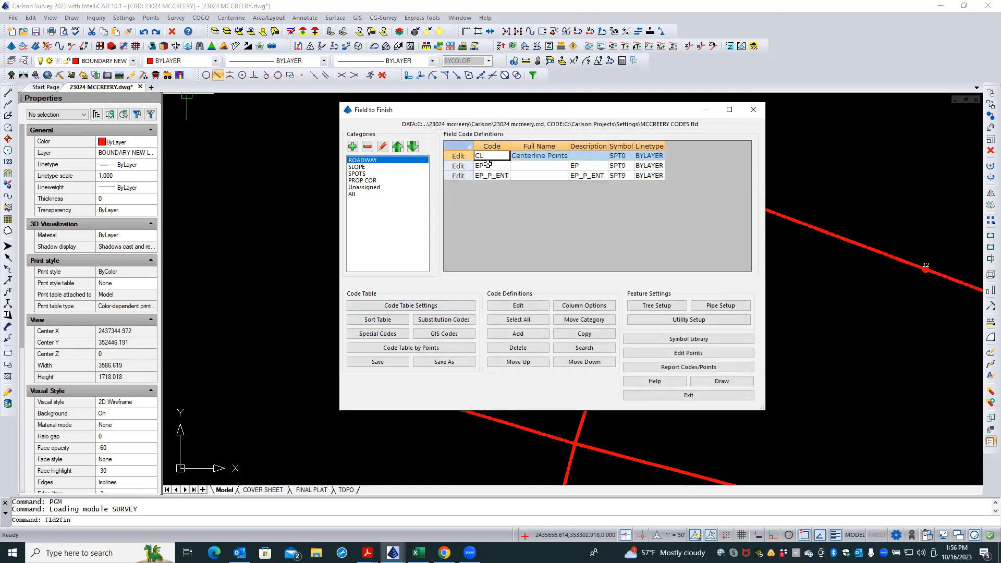
Clear the EP code's description and set its symbol to SPT0.
left_click(458, 165)
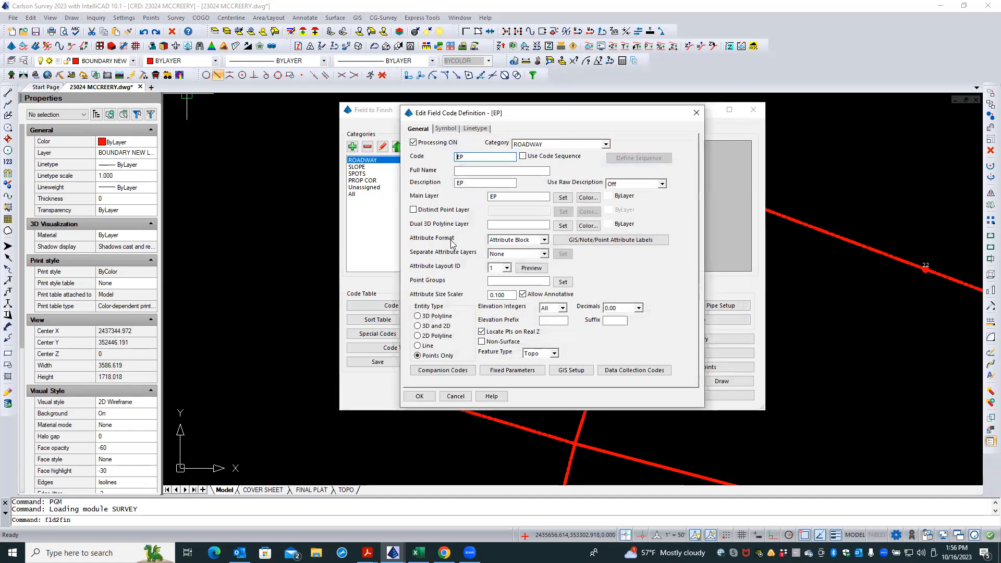
double_click(466, 183)
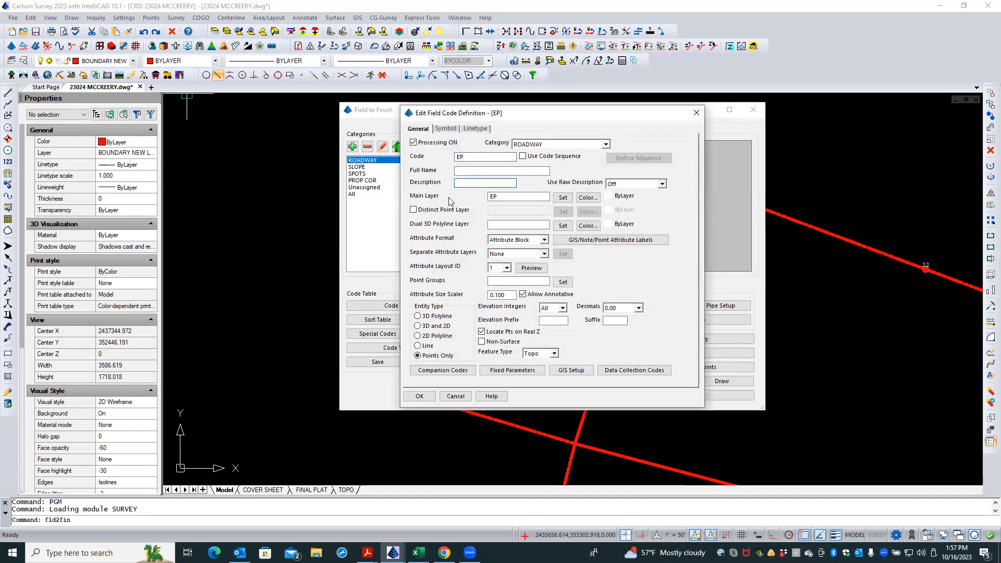
left_click(452, 130)
left_click(440, 157)
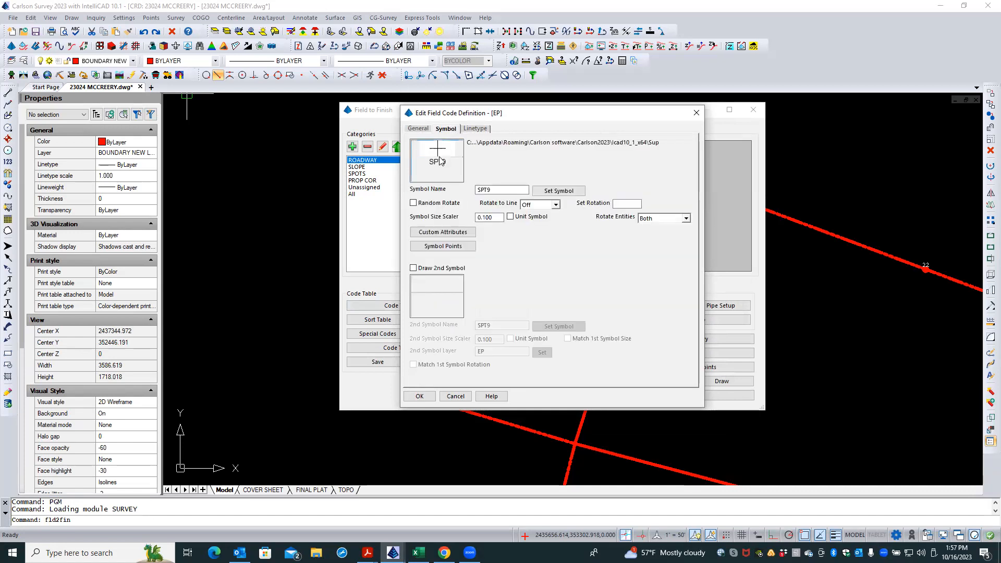
double_click(324, 174)
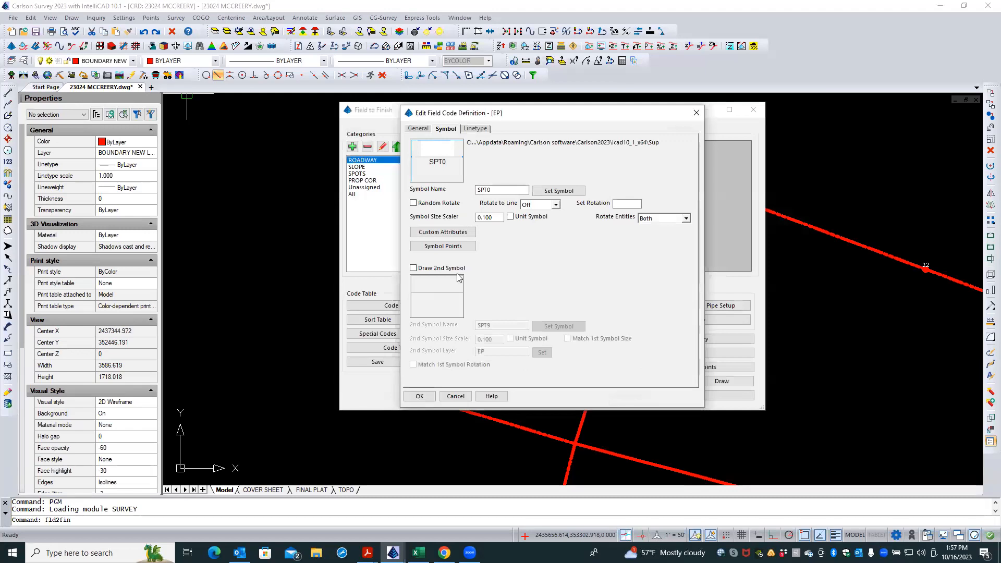
left_click(420, 396)
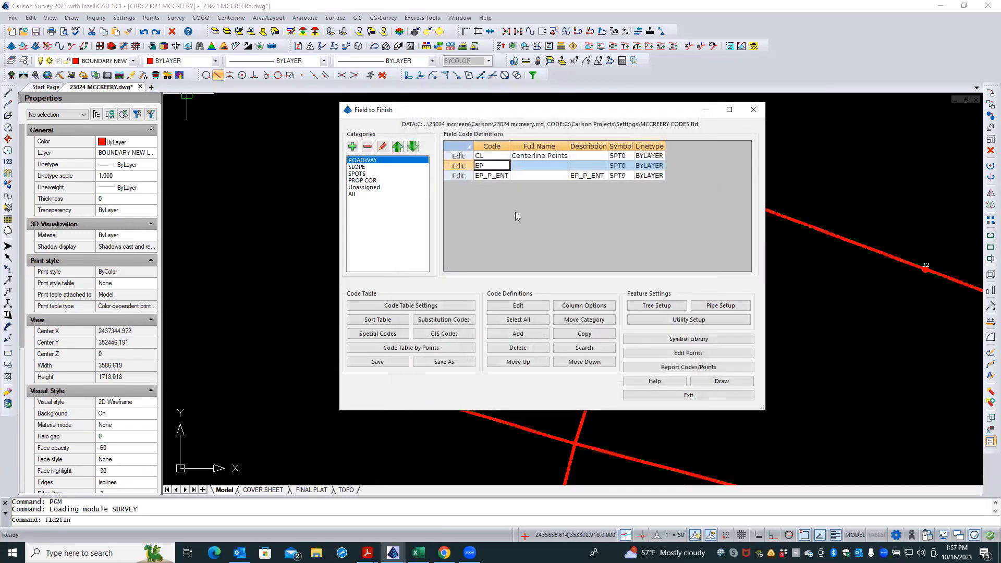
Reopen the EP code definition and enter Edge of Pavement as its full name.
left_click(460, 165)
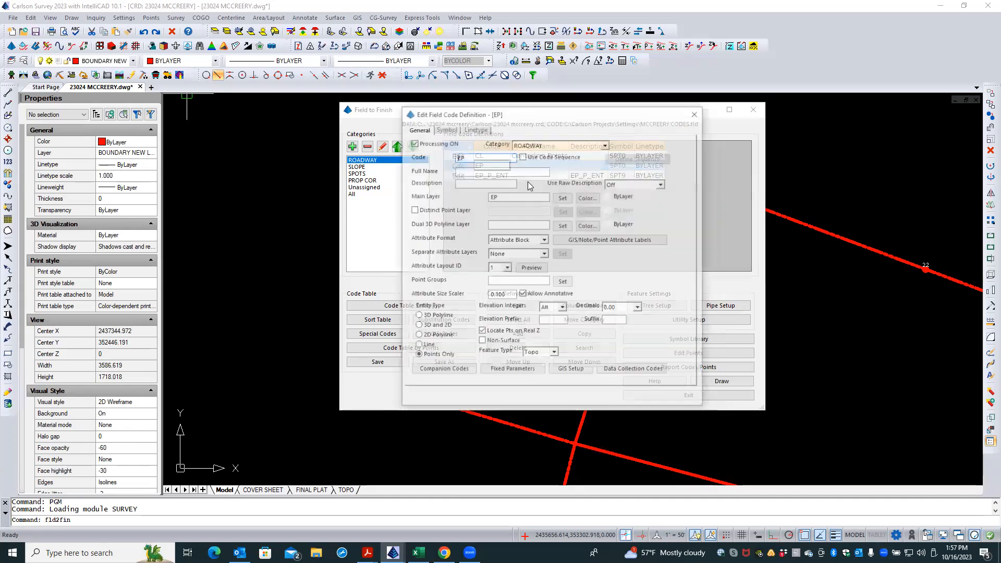
left_click(474, 128)
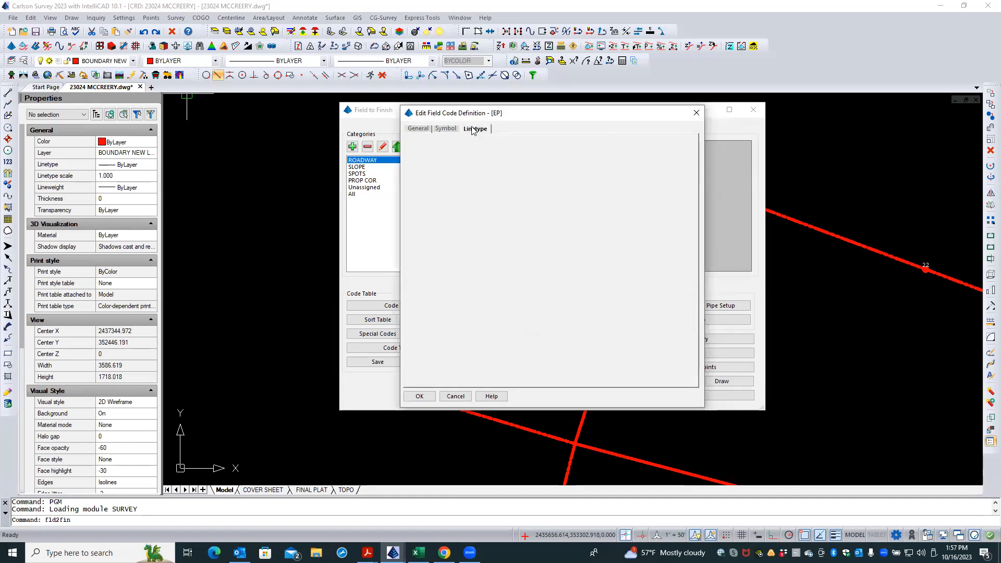
left_click(422, 129)
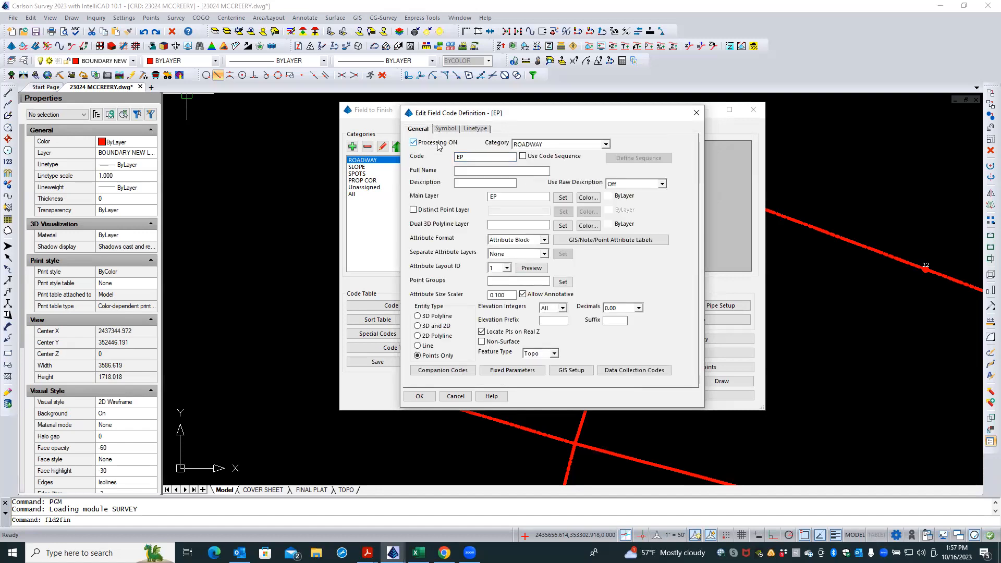
left_click(458, 171)
key("Caps_Lock")
type("Edge of Pavement")
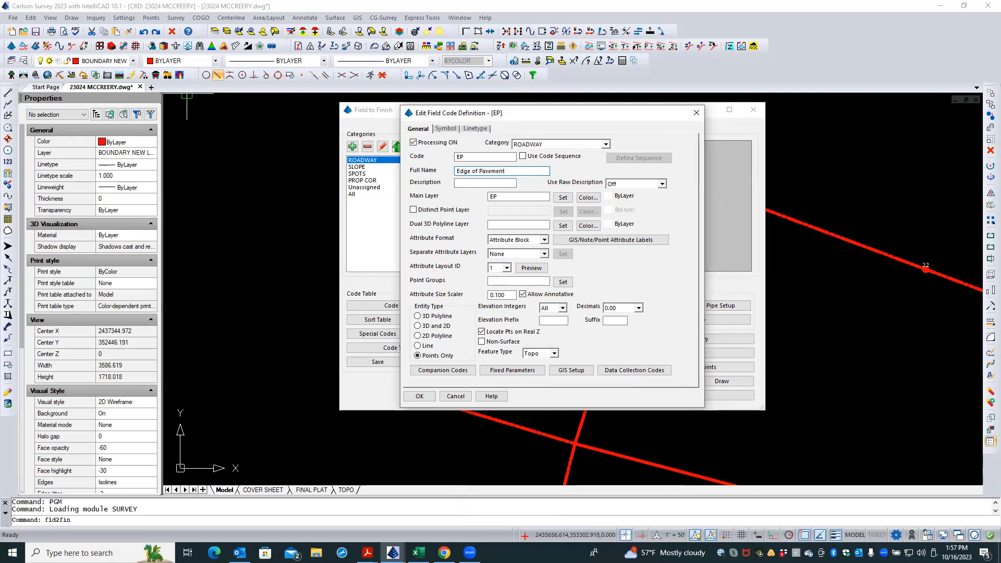
key("Caps_Lock")
Set the EP code's main layer to V-ROAD-EOP and turn on its distinct point layer.
double_click(497, 197)
type("V-ROAD-EDGE")
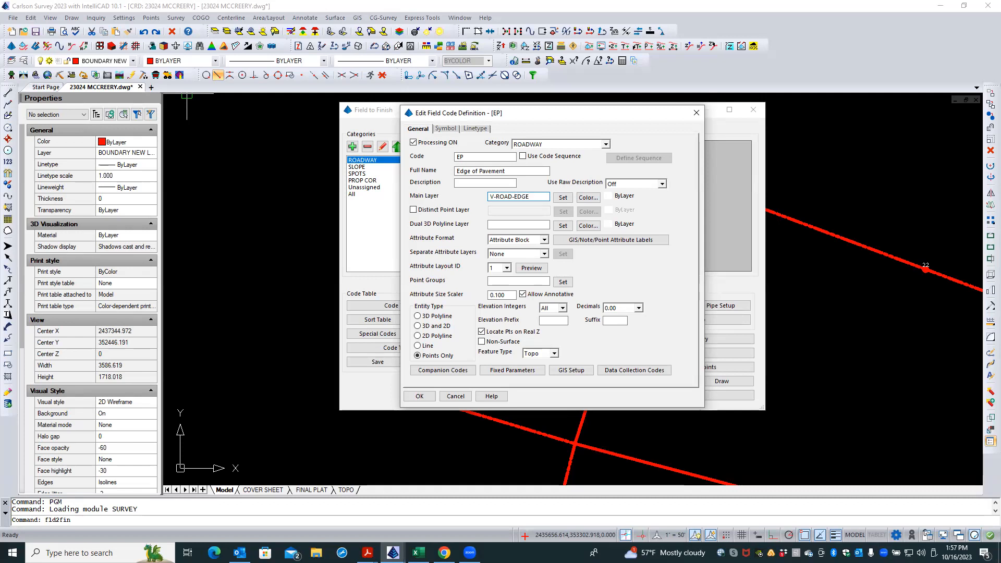
key("BackSpace")
key("BackSpace")
type("OP")
left_click(414, 210)
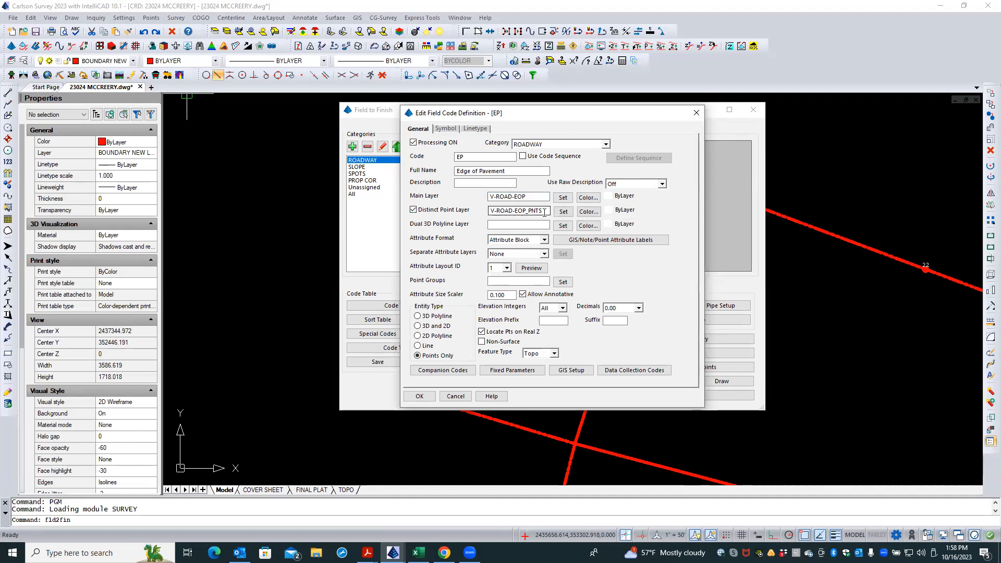
Set the EP code's dual 3D polyline layer to 3D BRKLN and its entity type to 3D and 2D.
left_click(516, 225)
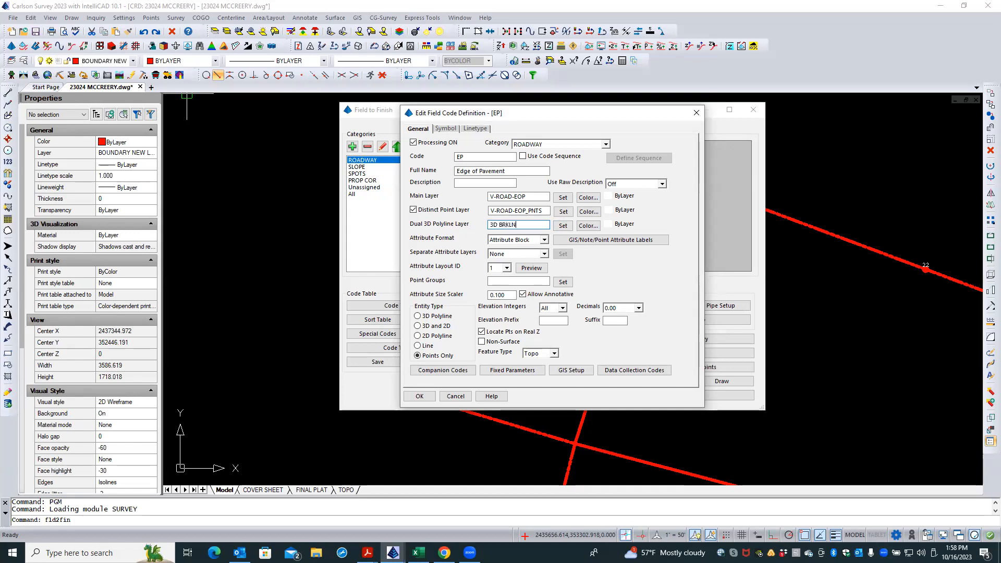
left_click(418, 327)
Set the EP code's attribute size scaler to 0.08 and attribute layout ID to 2, accepting the definition.
double_click(511, 296)
type("0")
left_click(505, 269)
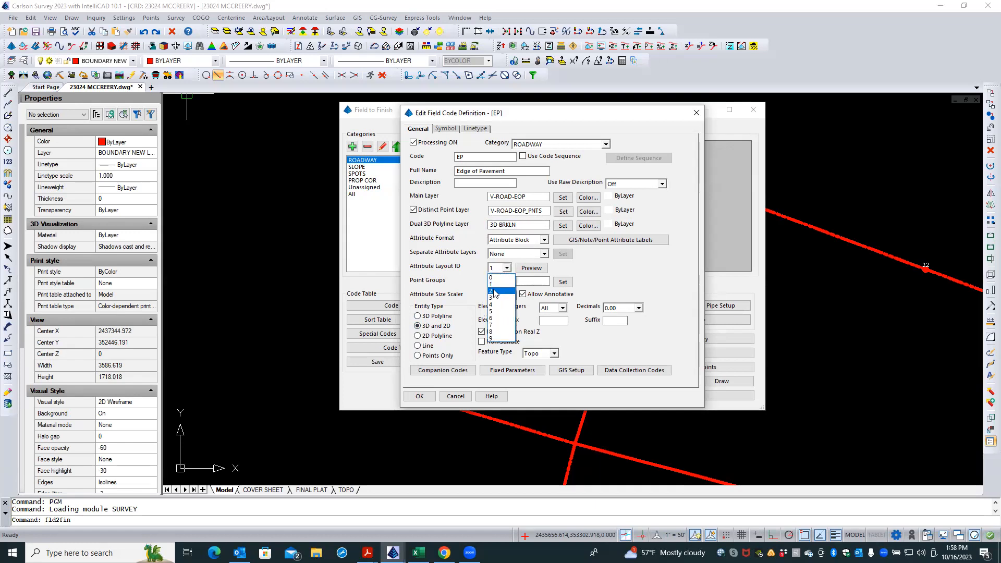
left_click(495, 291)
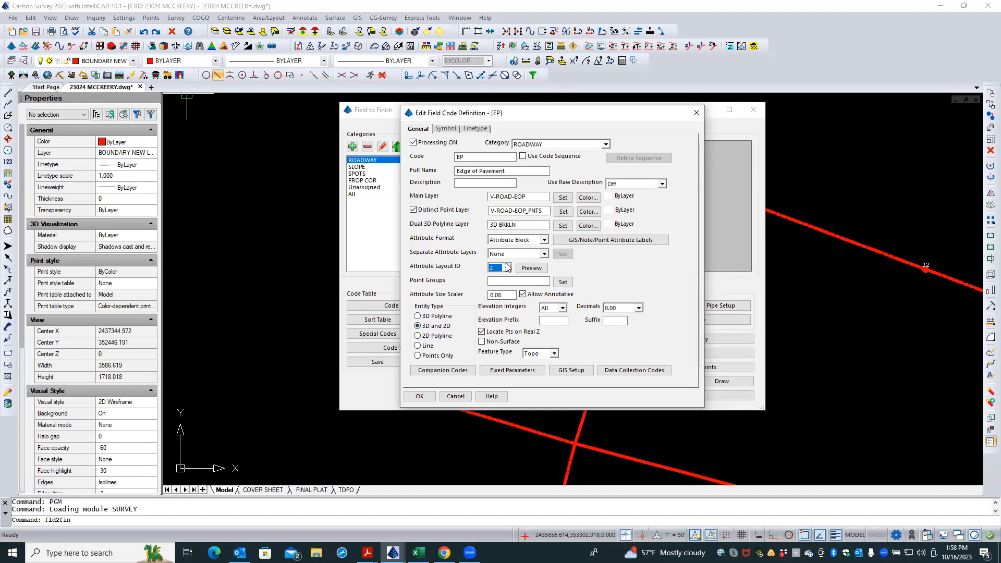
left_click(418, 396)
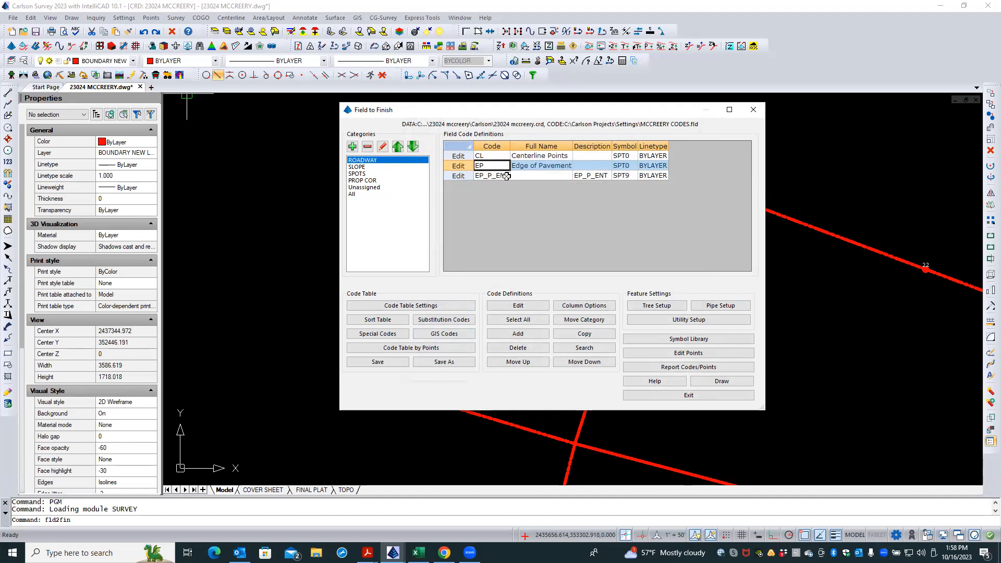
Set the EP_P_ENT code's main layer to V-ROAD-EOP and turn on its distinct point layer.
left_click(458, 175)
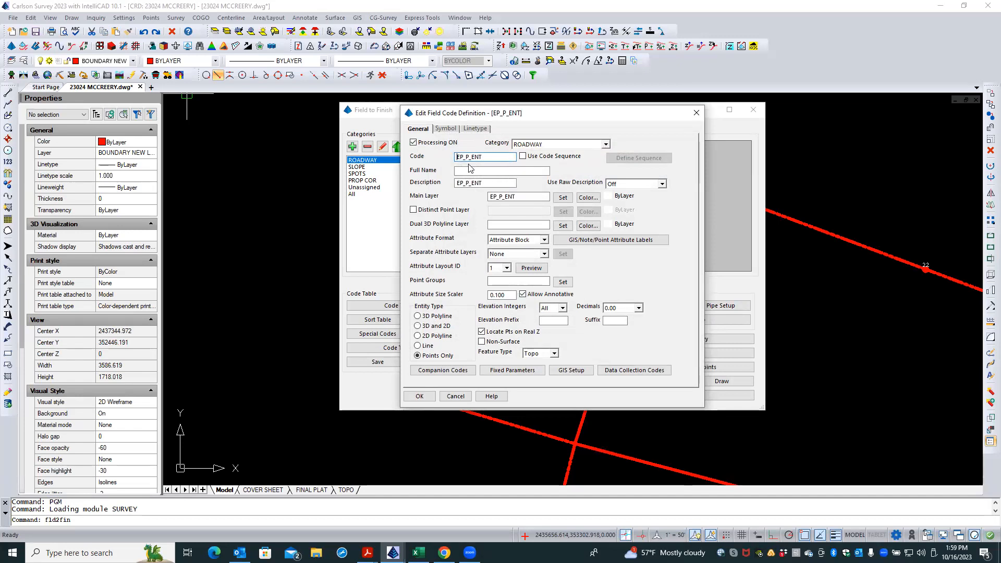
left_click_drag(488, 183, 453, 182)
left_click(489, 181)
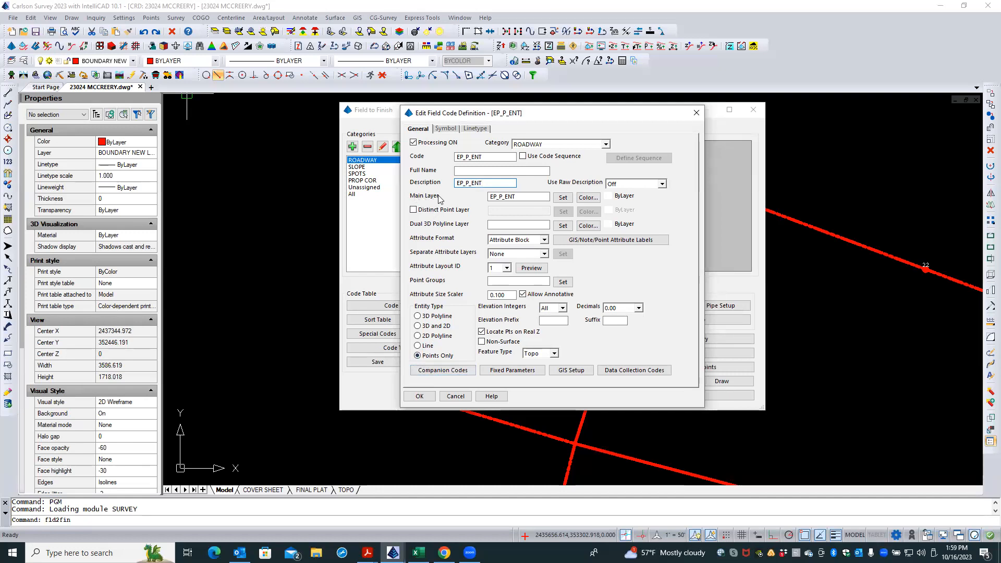
left_click(563, 198)
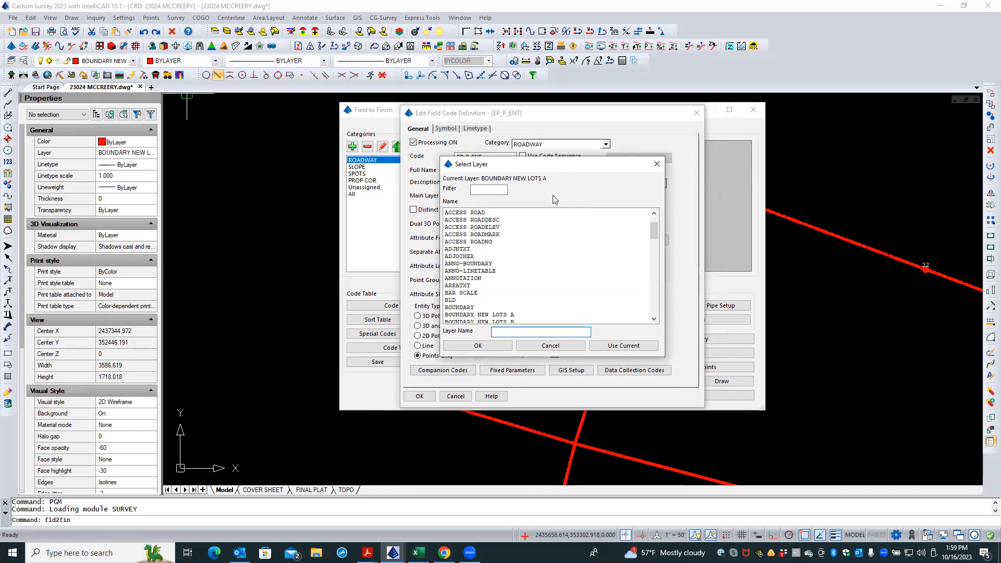
type("V-ROAD-EOP")
left_click(506, 346)
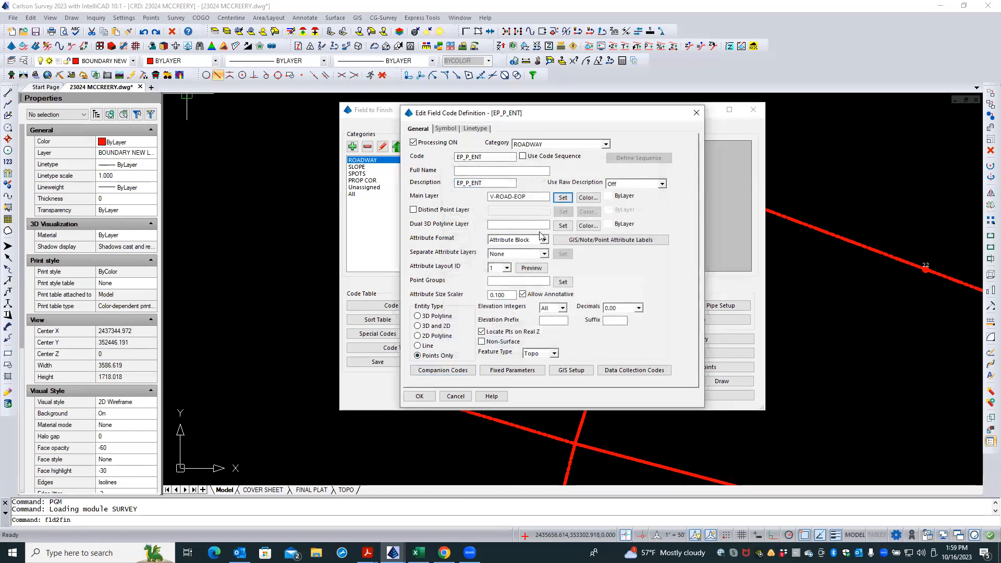
left_click(413, 210)
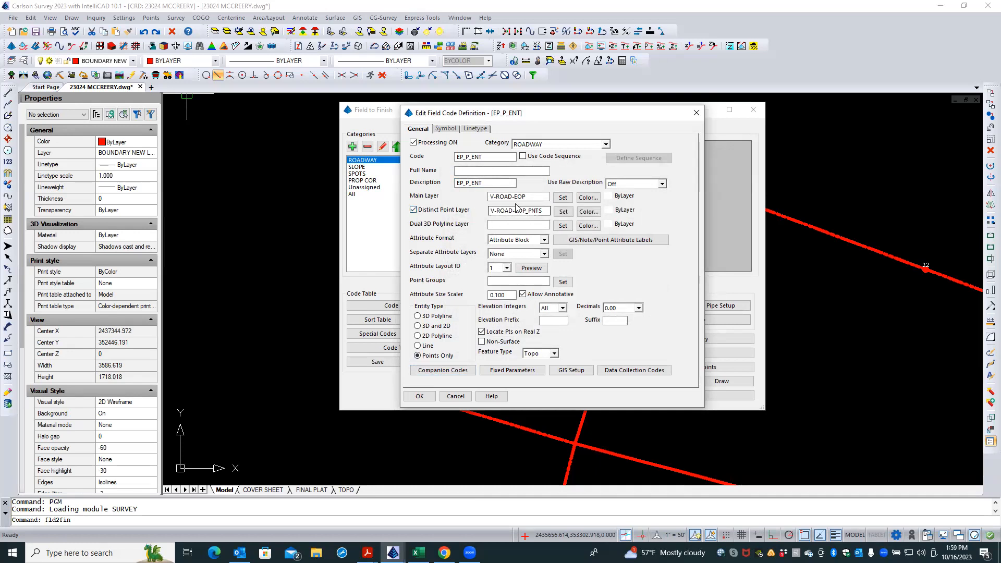
Check the EP_P_ENT code's symbol settings and accept the code definition.
left_click_drag(478, 183, 455, 186)
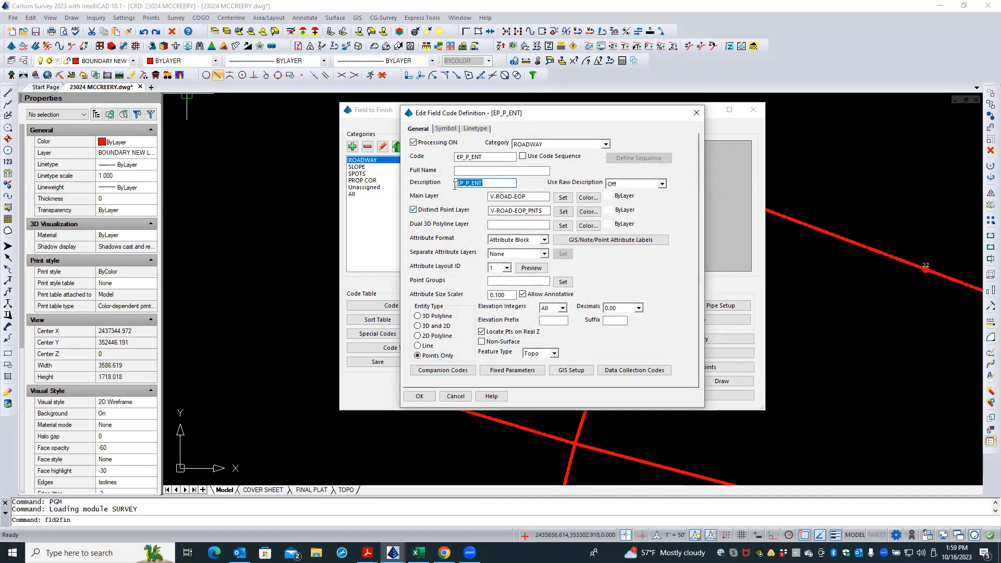
left_click(446, 129)
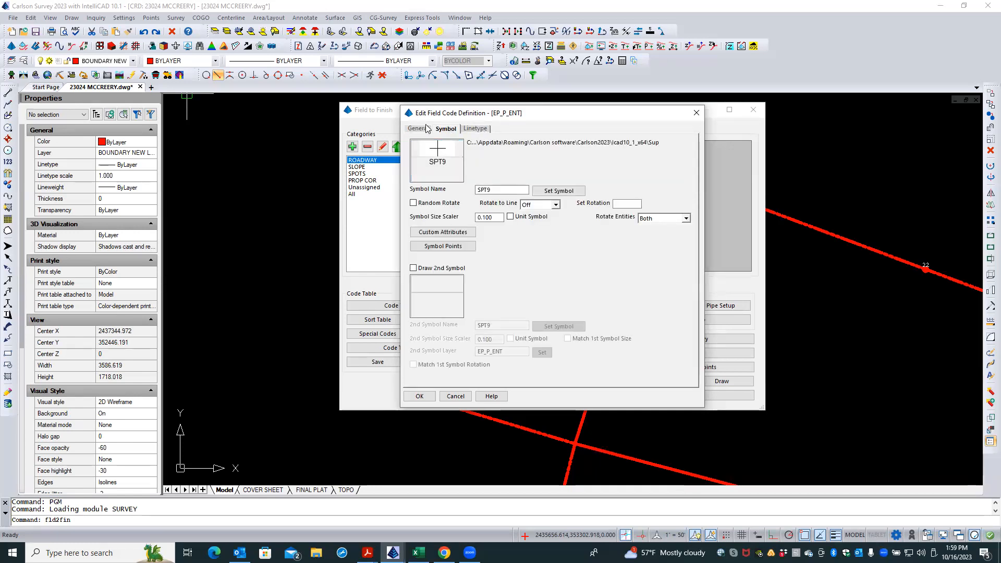
left_click(423, 128)
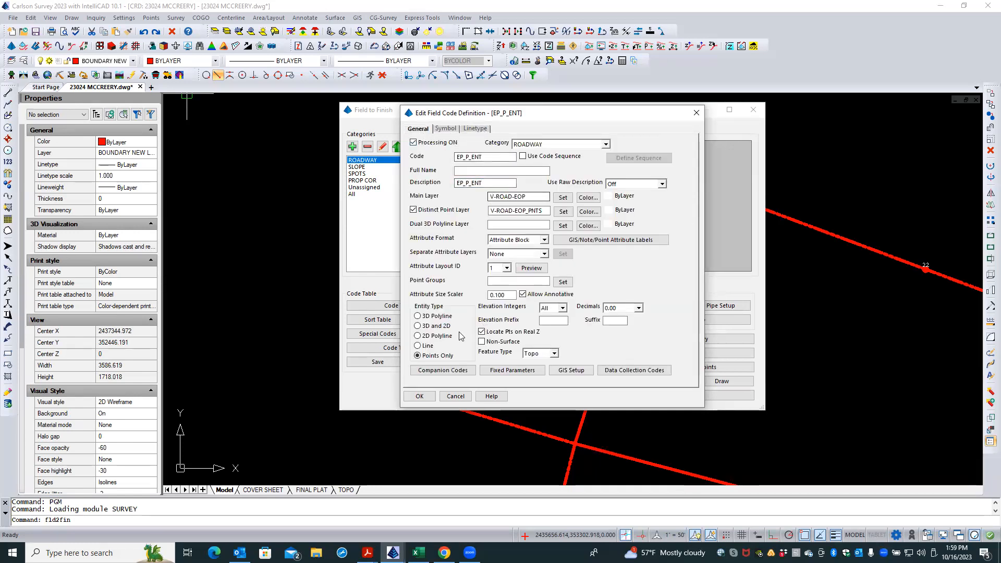
left_click(427, 398)
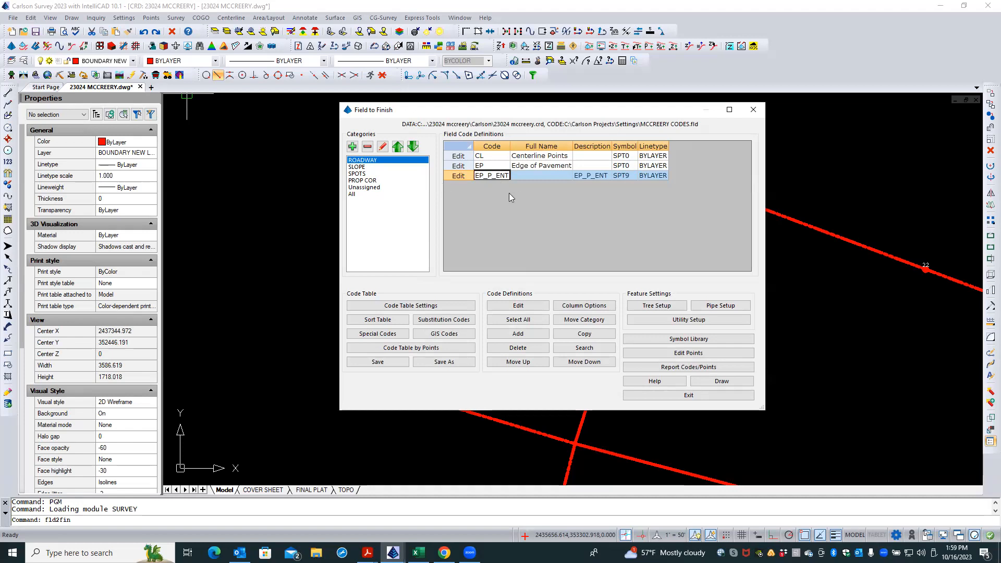
Open the TOE code definition in the SLOPE category and turn on its distinct point layer.
left_click(357, 167)
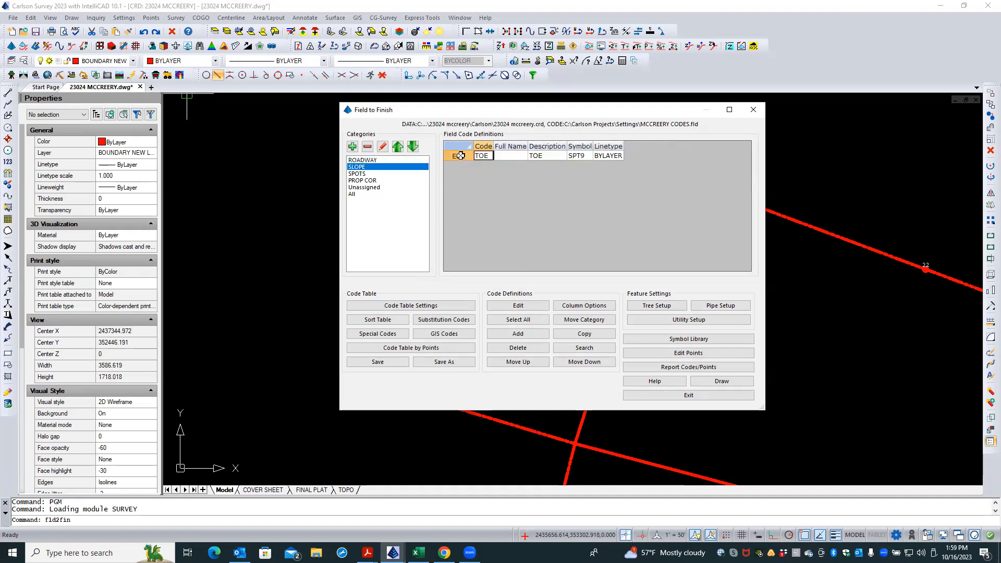
left_click_drag(459, 156, 483, 184)
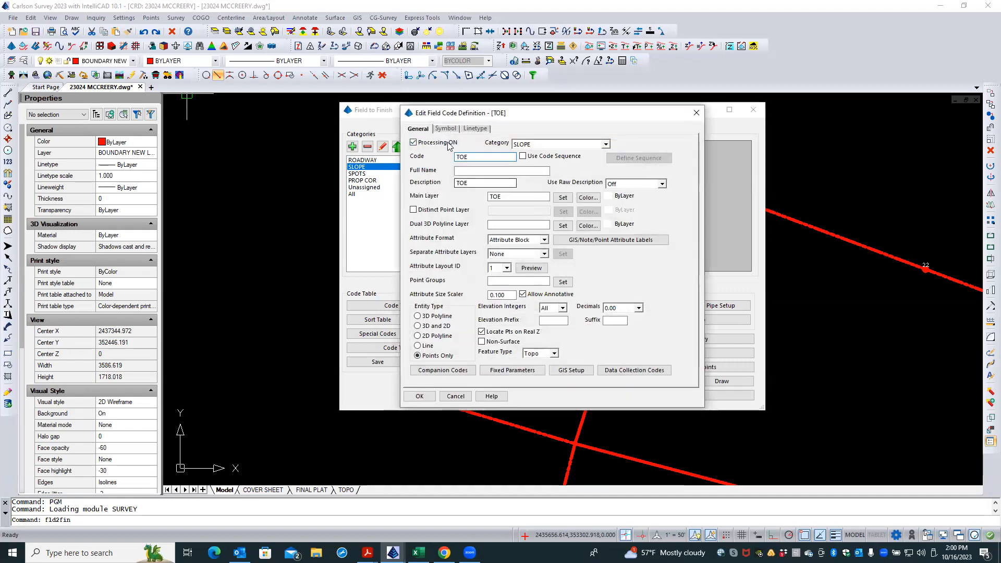
left_click(413, 210)
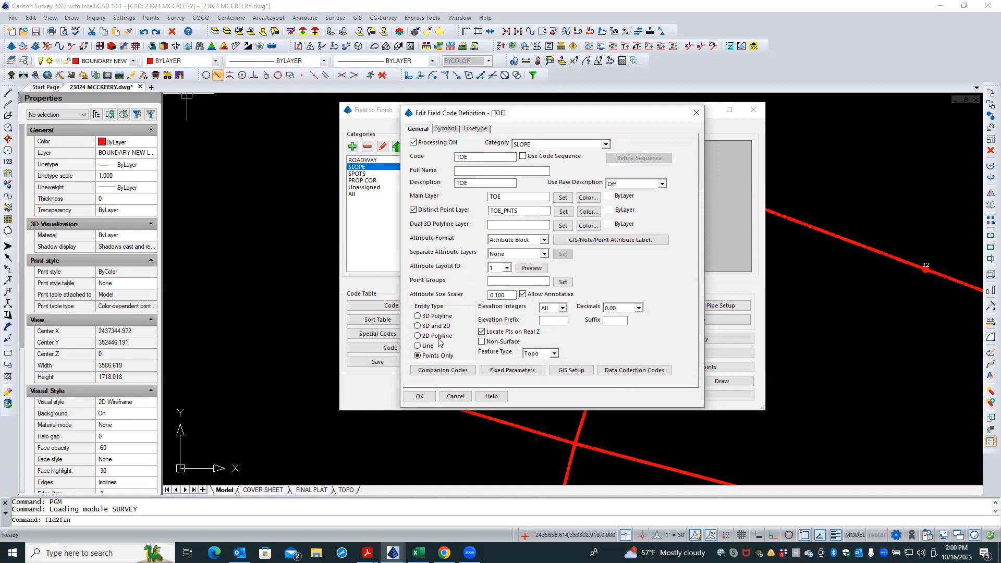
Set the TOE code's entity type to 3D Polyline and its main layer to 3D BRKLN.
left_click(420, 317)
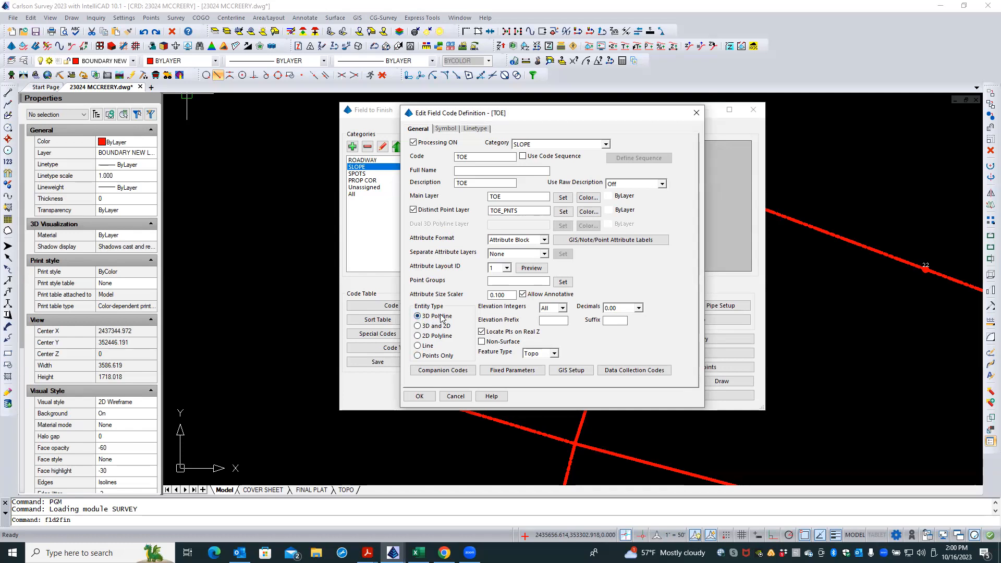
double_click(503, 197)
type("3D BRKLN")
Give the TOE code attribute layout ID 2 and an attribute size scaler of .08, and accept the definition.
left_click(505, 267)
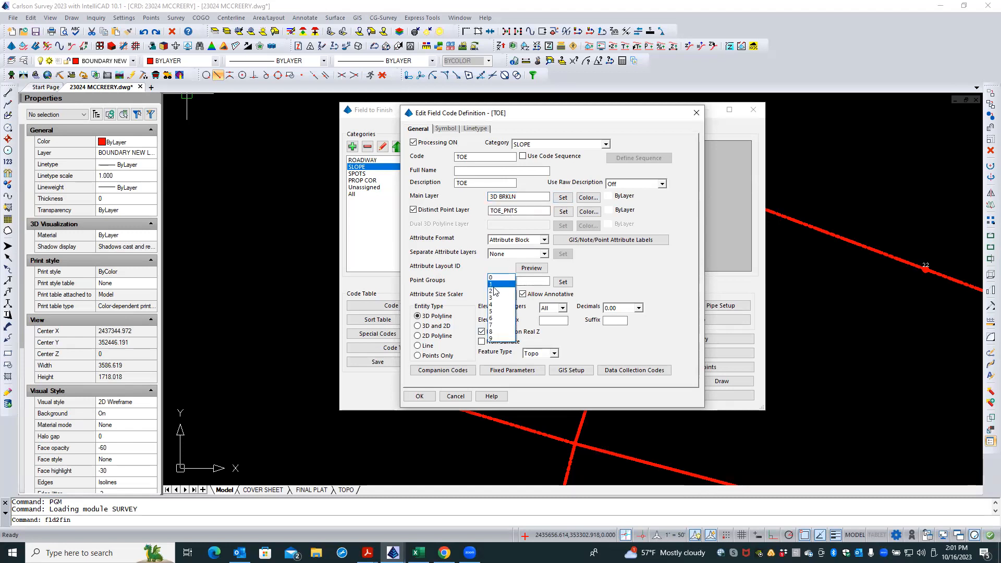
left_click(495, 293)
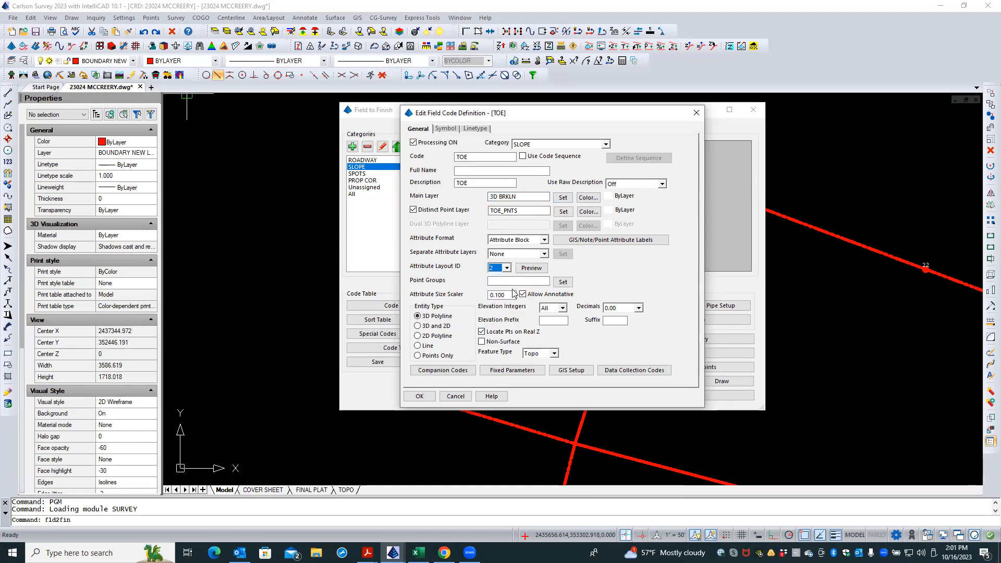
double_click(512, 295)
type(".08")
left_click(419, 395)
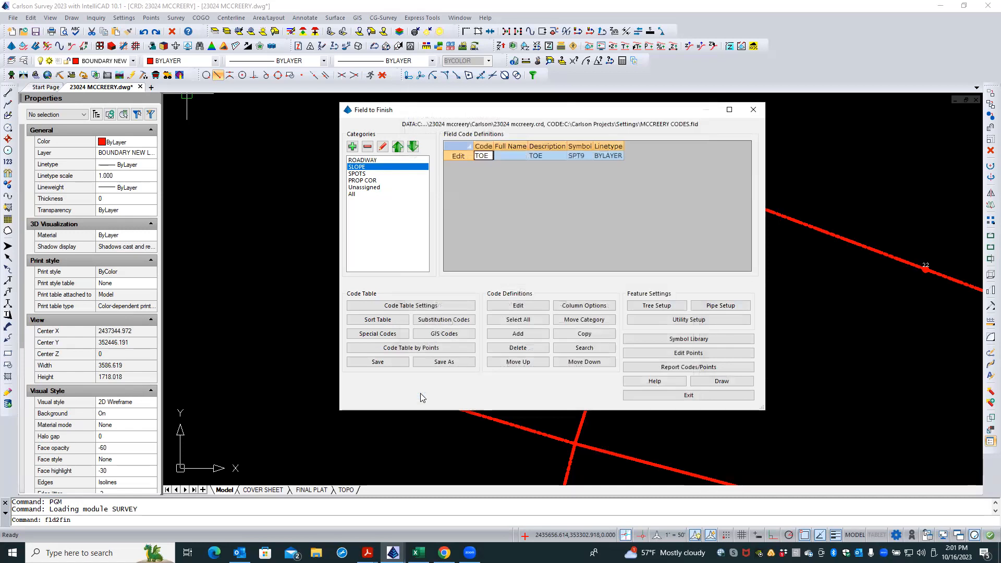
Set the main layer of the SPOT code in the SPOTS category to V-TOPO-SPOT, leaving its distinct point layer off.
left_click(360, 174)
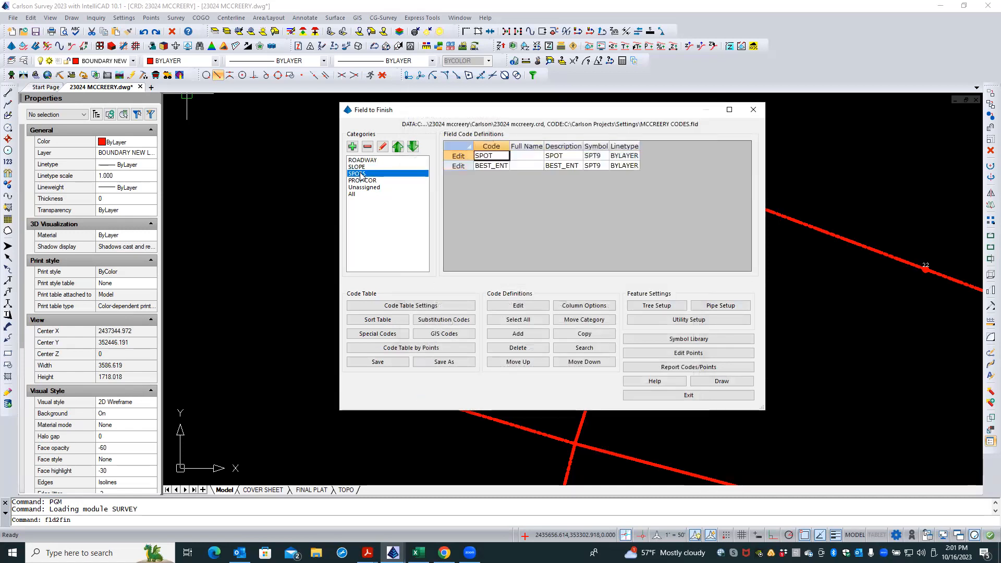
left_click(458, 155)
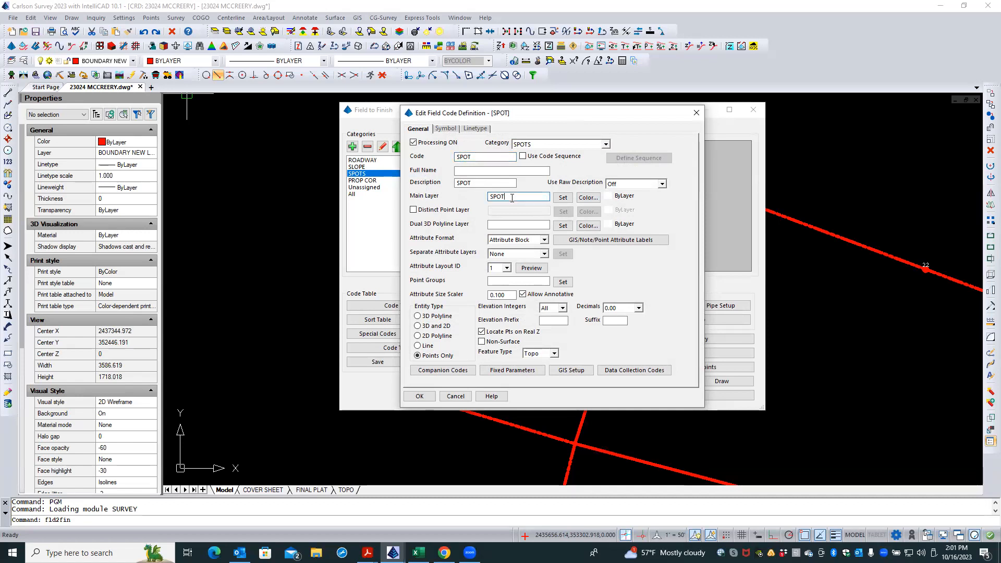
type("V-TOPO-")
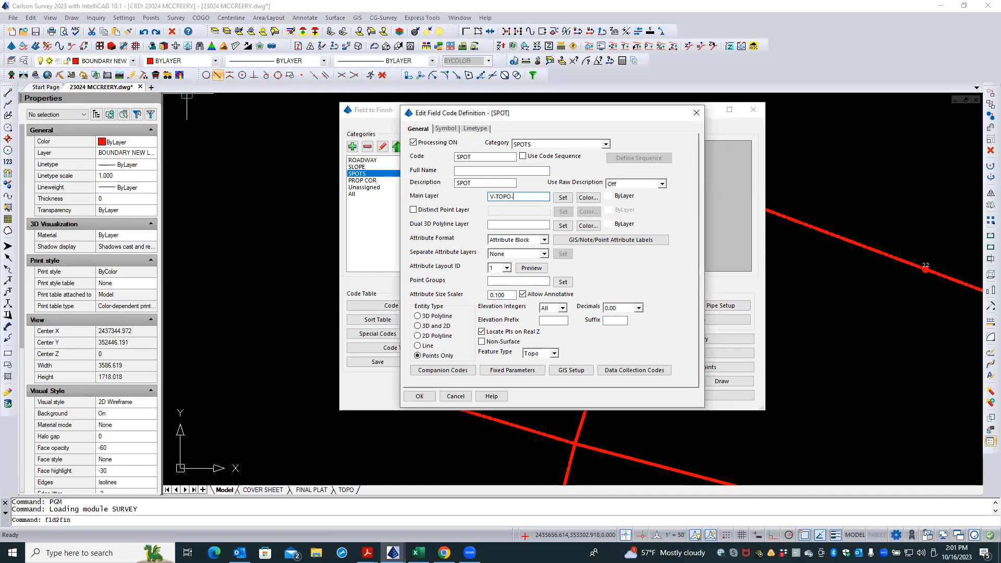
type("SPOT")
left_click(455, 210)
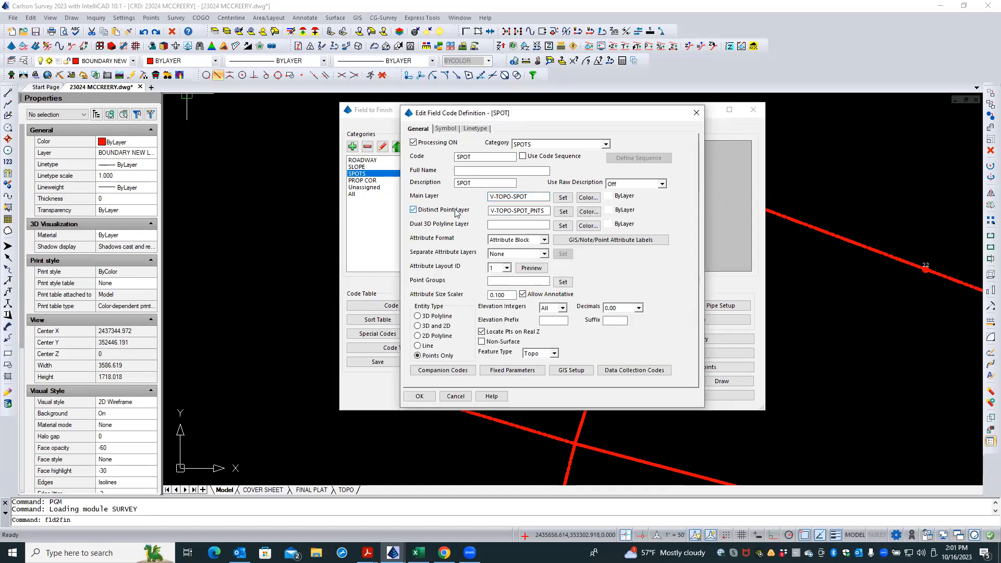
left_click(455, 210)
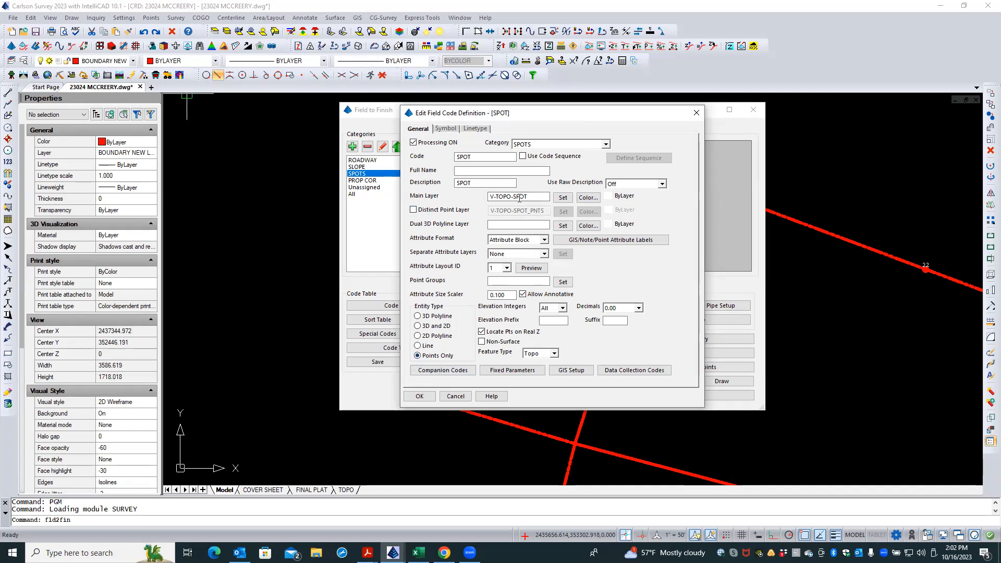
Assign the SPT10 point symbol to the SPOT code and accept the definition.
left_click(451, 129)
left_click(437, 156)
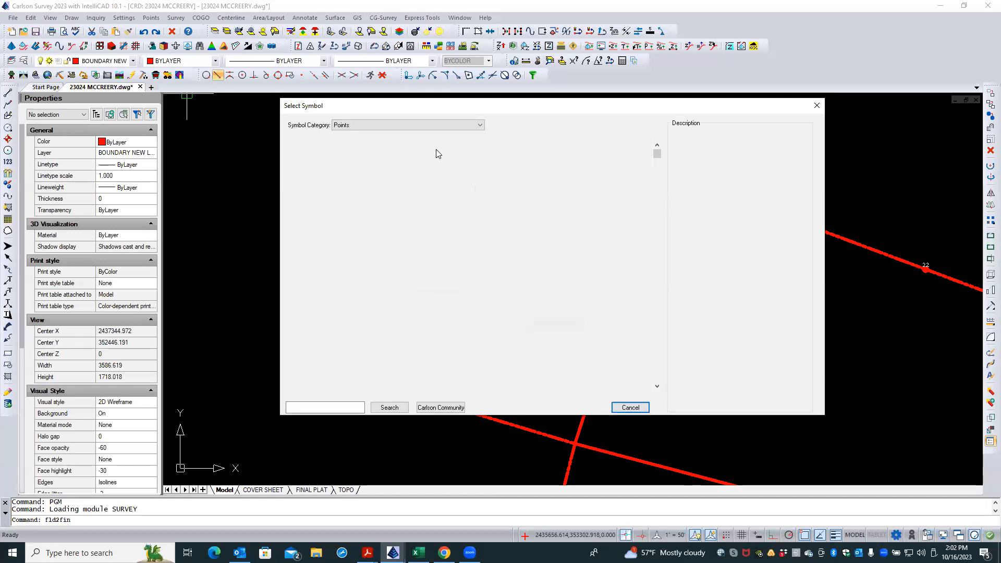
left_click(498, 337)
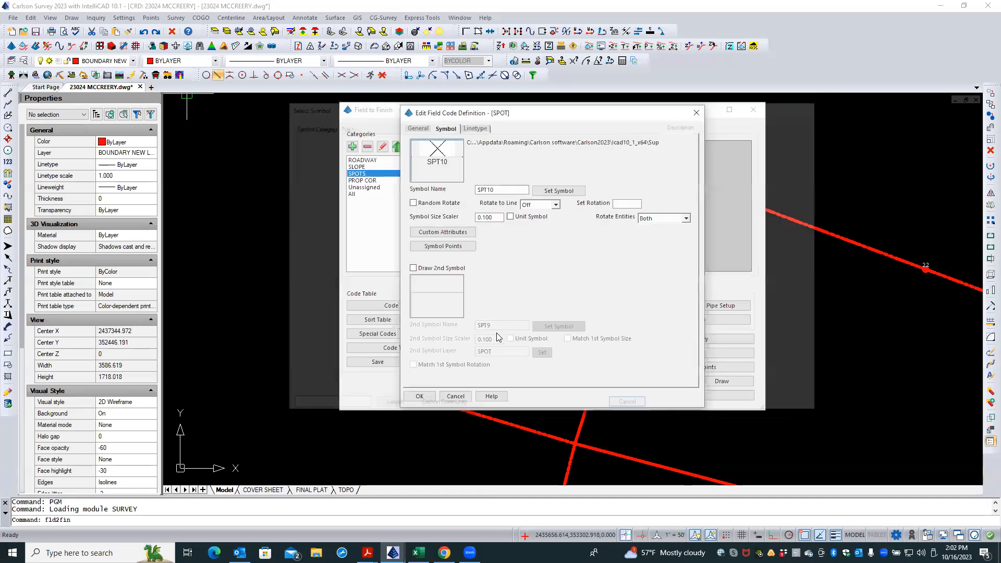
left_click(420, 397)
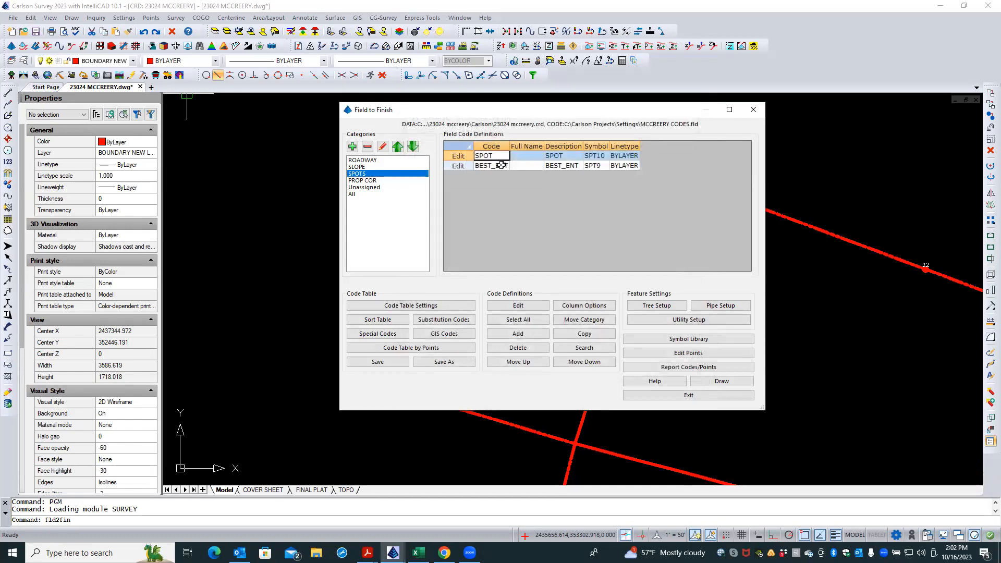
Reopen the SPOT code definition, set its attribute layout ID to 3 and preview that layout.
left_click(464, 155)
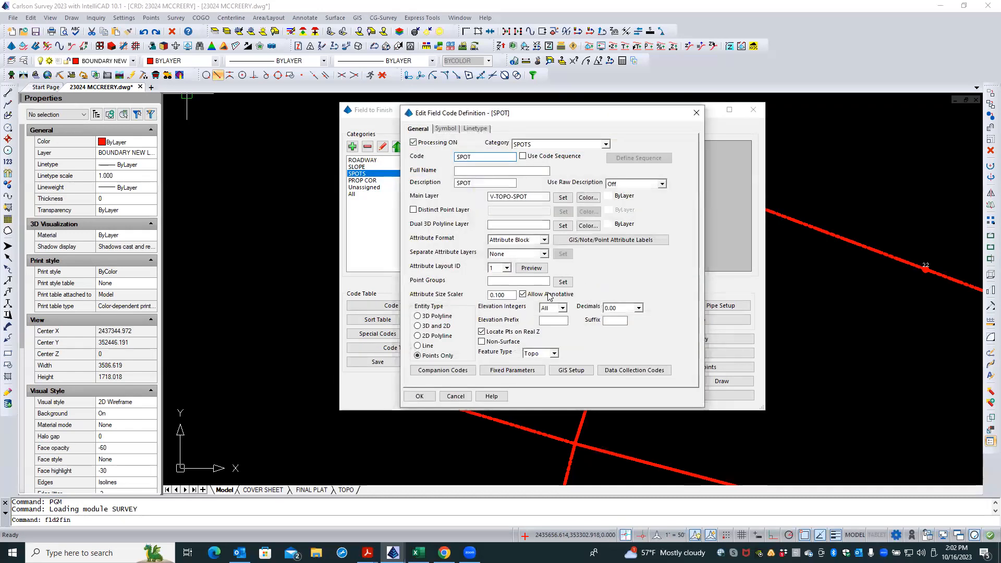
left_click(506, 268)
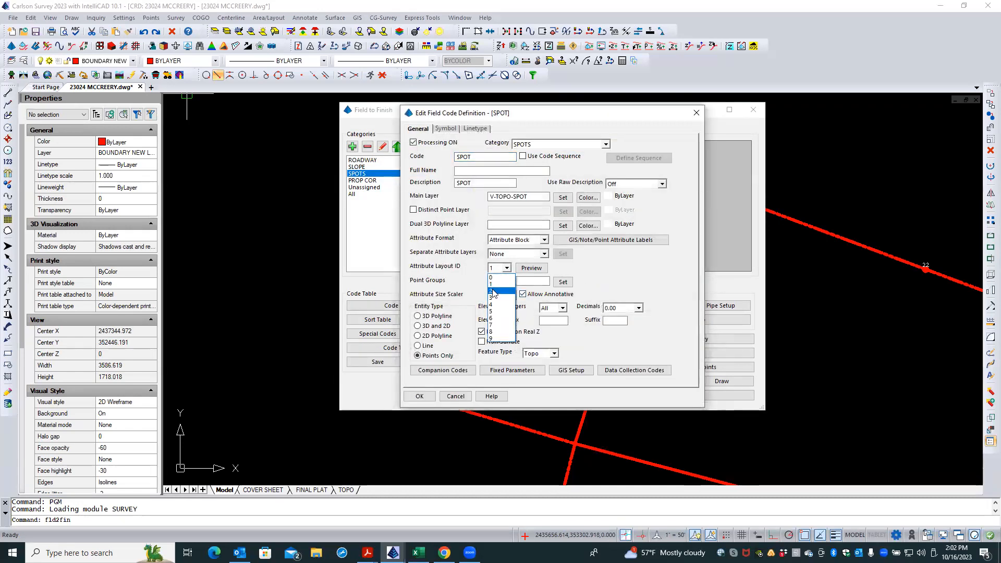
left_click(493, 297)
left_click(531, 268)
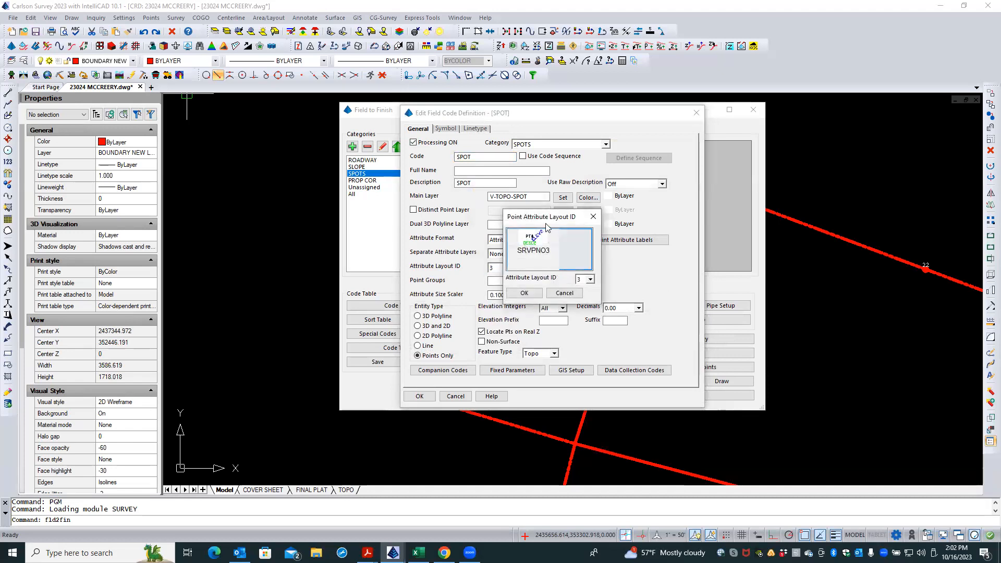
left_click(524, 293)
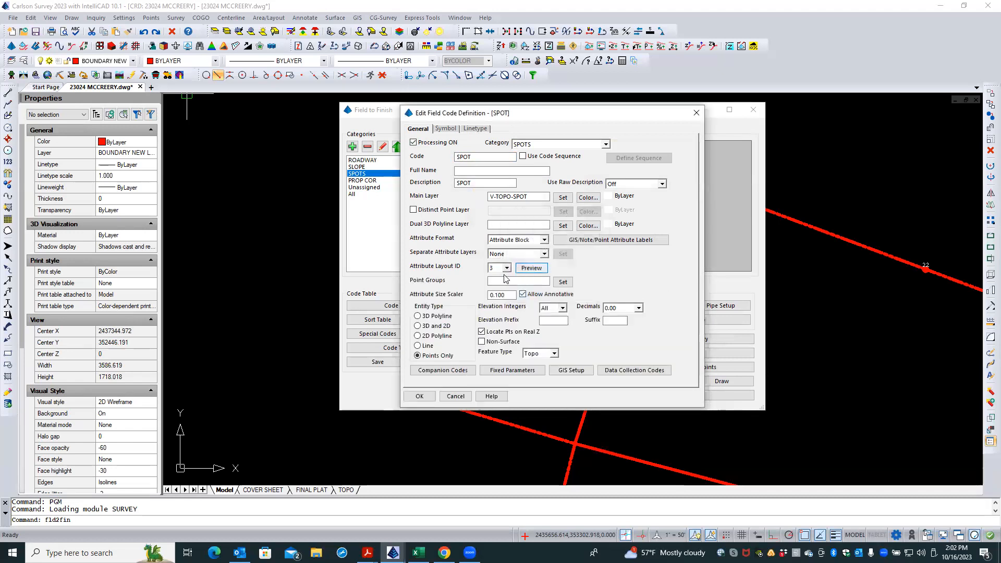
Set the SPOT code's attribute size scaler to 0.08, clear its description and accept the definition.
double_click(504, 295)
type("0")
double_click(473, 182)
key("BackSpace")
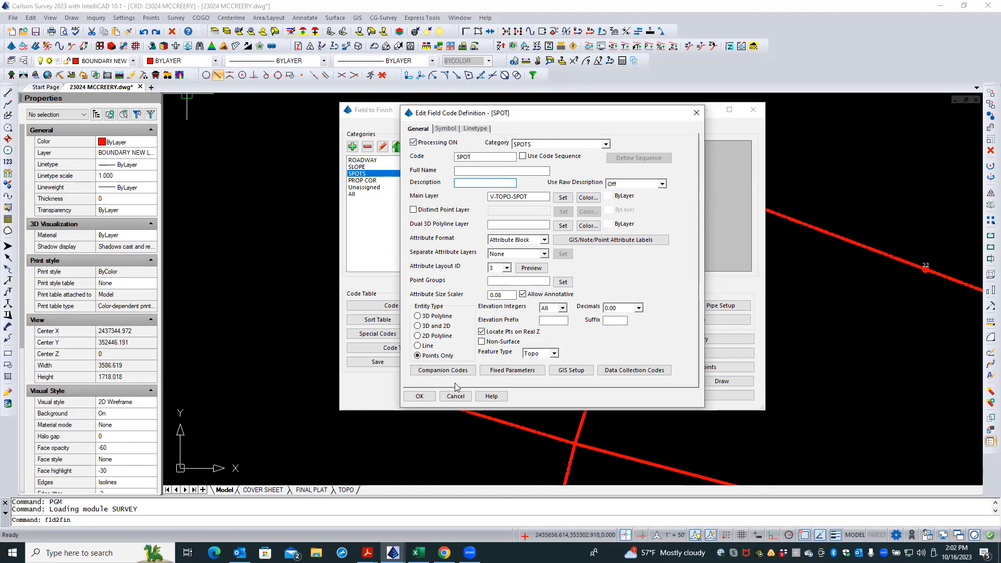
left_click(420, 396)
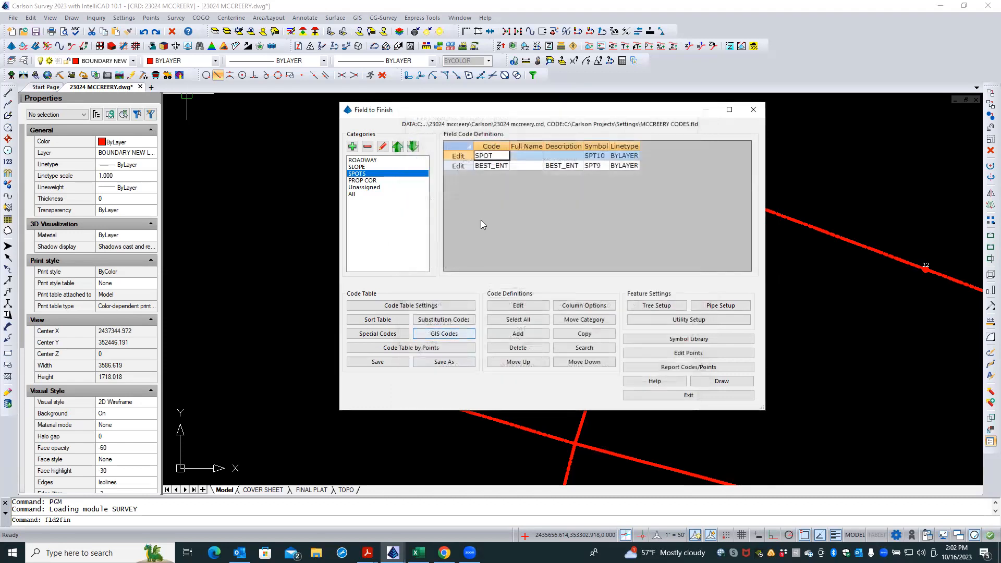
Open the BEST_ENT code definition, check its symbol and set its main layer to V-SITE-MISC.
left_click(457, 166)
left_click(458, 166)
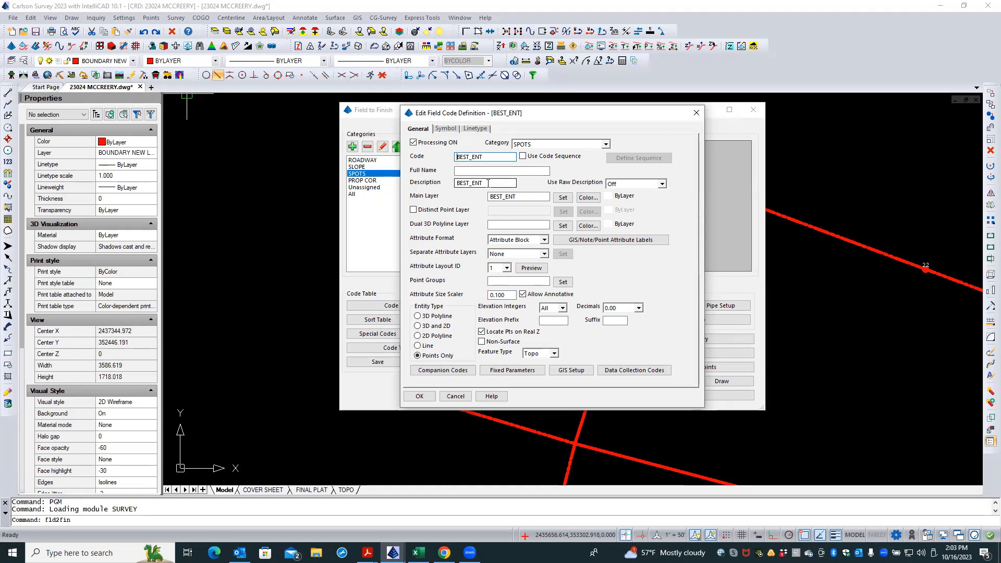
left_click(447, 129)
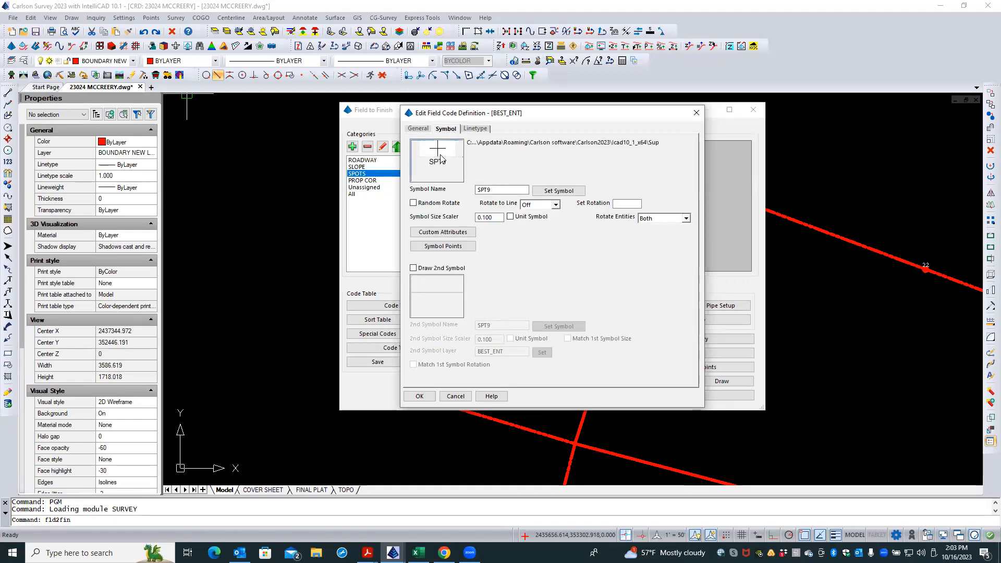
left_click(418, 129)
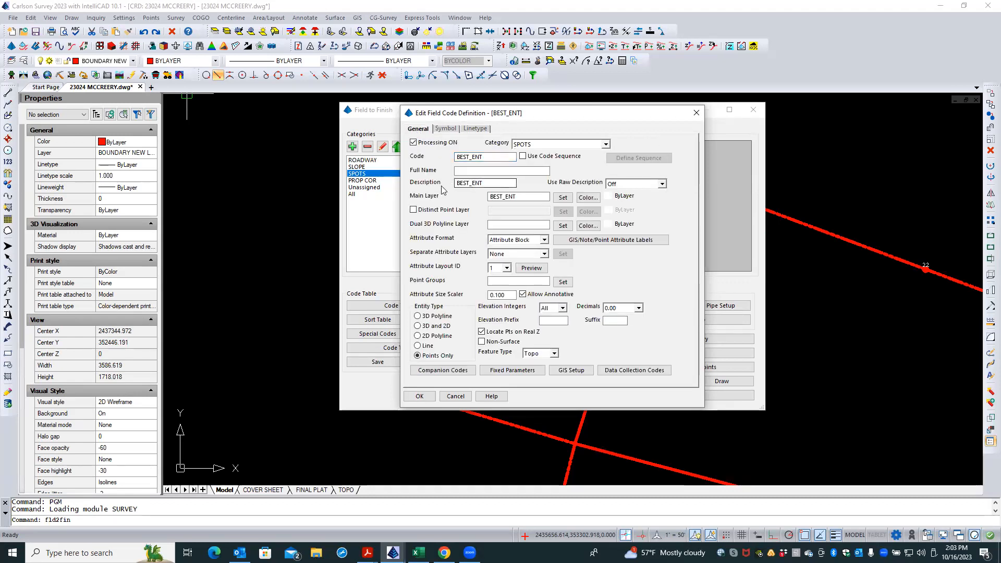
left_click(522, 196)
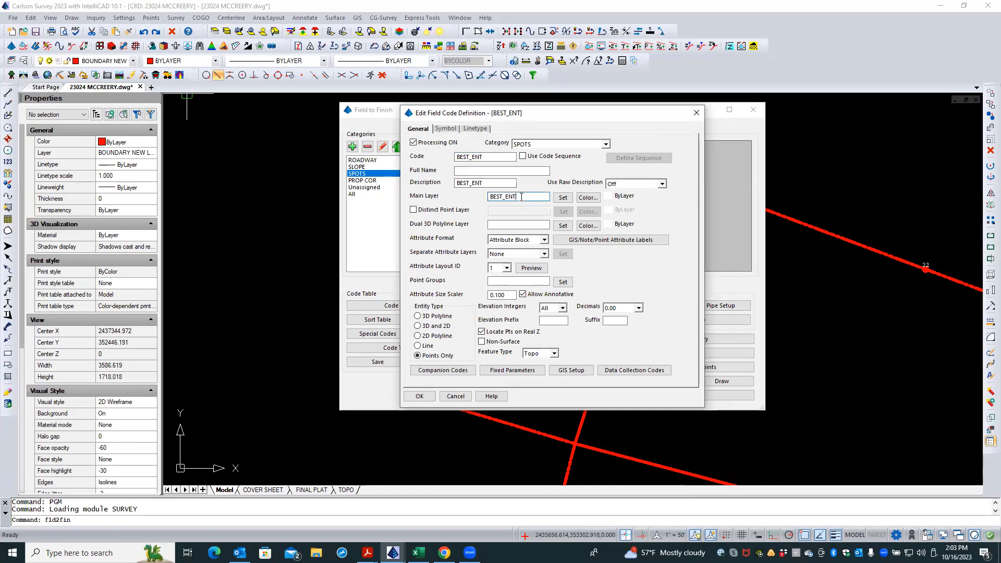
left_click_drag(521, 196, 482, 198)
type("V-SITE-")
type("MISC")
Give the BEST_ENT code attribute layout ID 2 and an attribute size scaler of .08, and accept the definition.
left_click(505, 268)
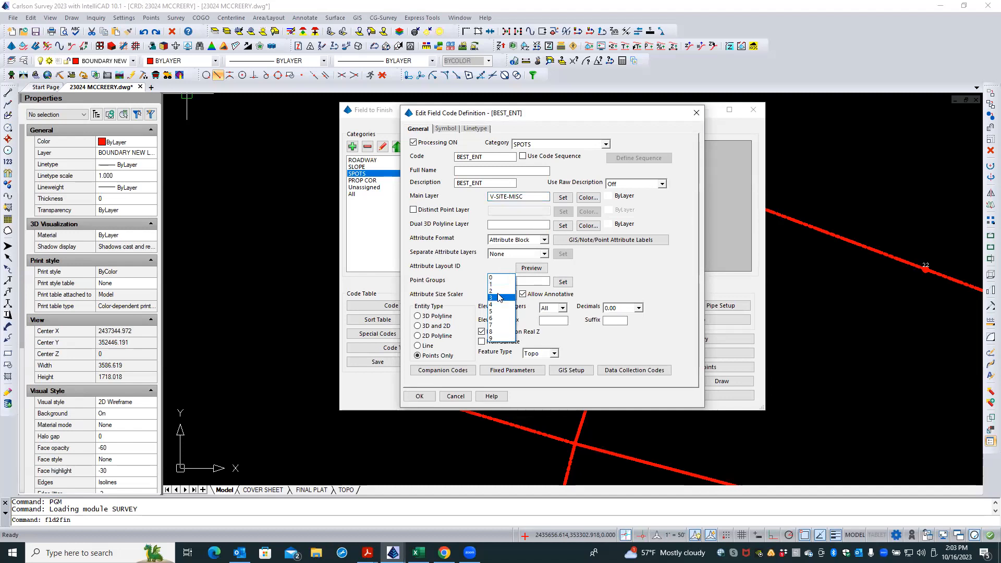
left_click(495, 292)
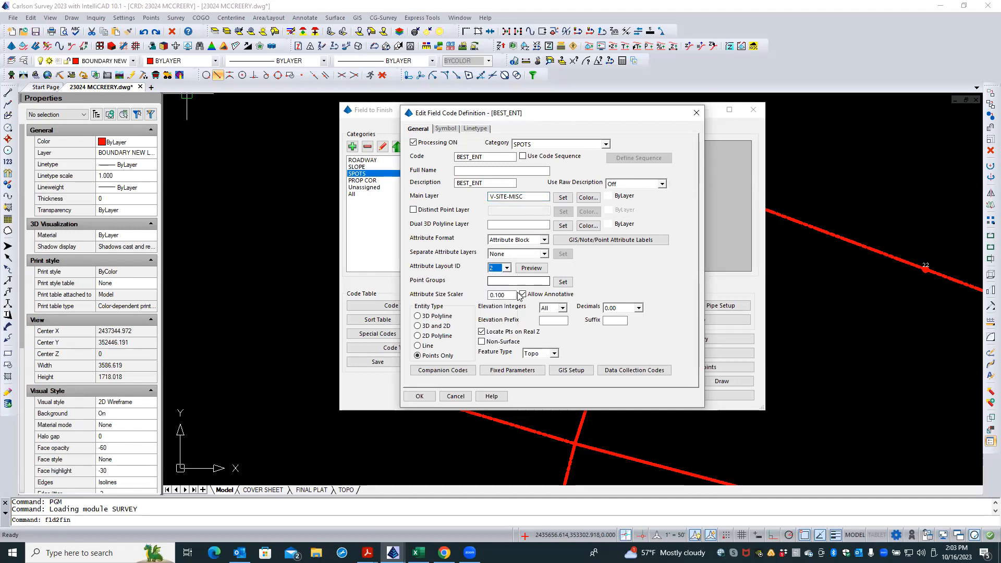
double_click(506, 295)
type(".08")
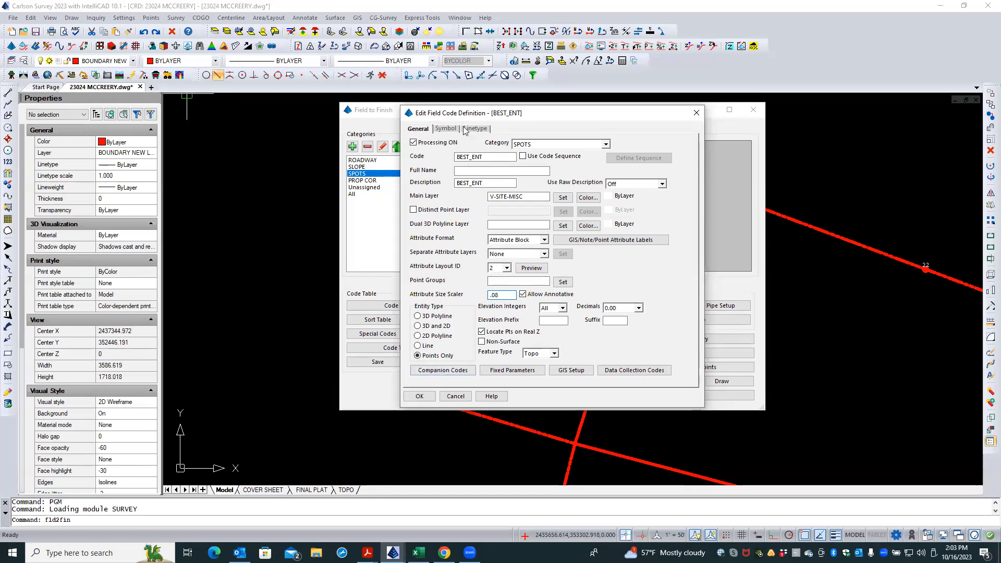
left_click(418, 397)
Review the codes in the PROP COR, ROADWAY, SLOPE and SPOTS categories and save the code table.
left_click(365, 180)
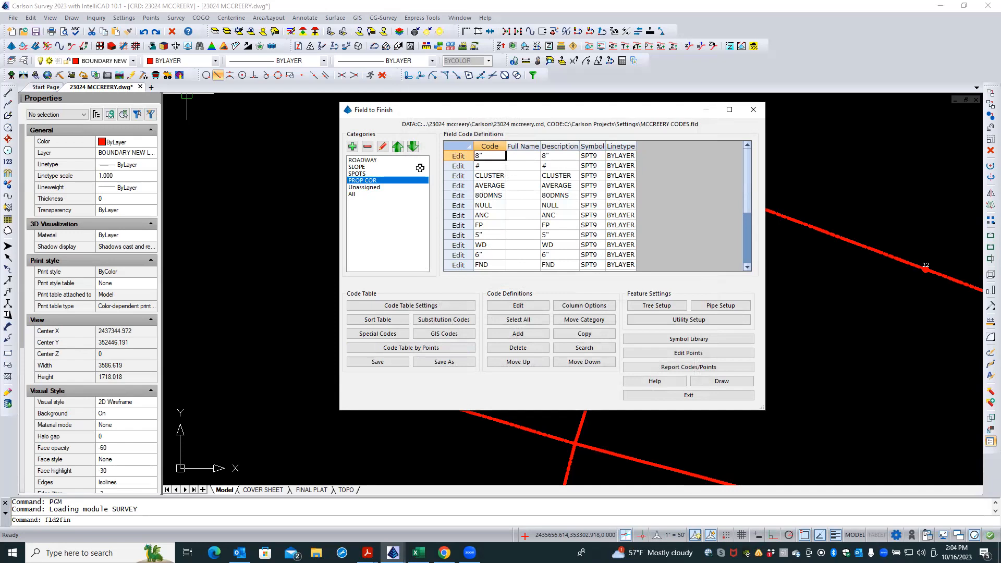
left_click(364, 161)
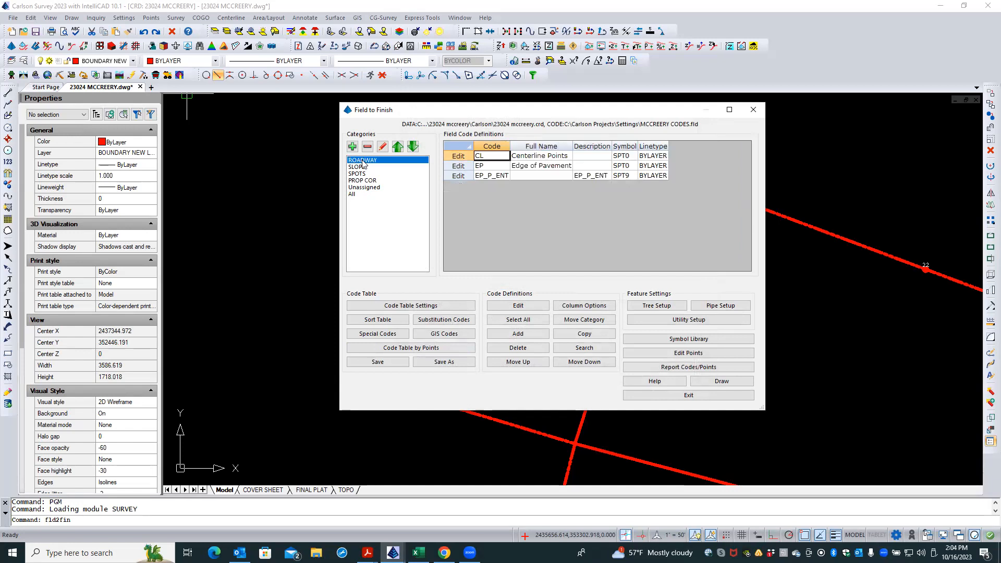
left_click(363, 168)
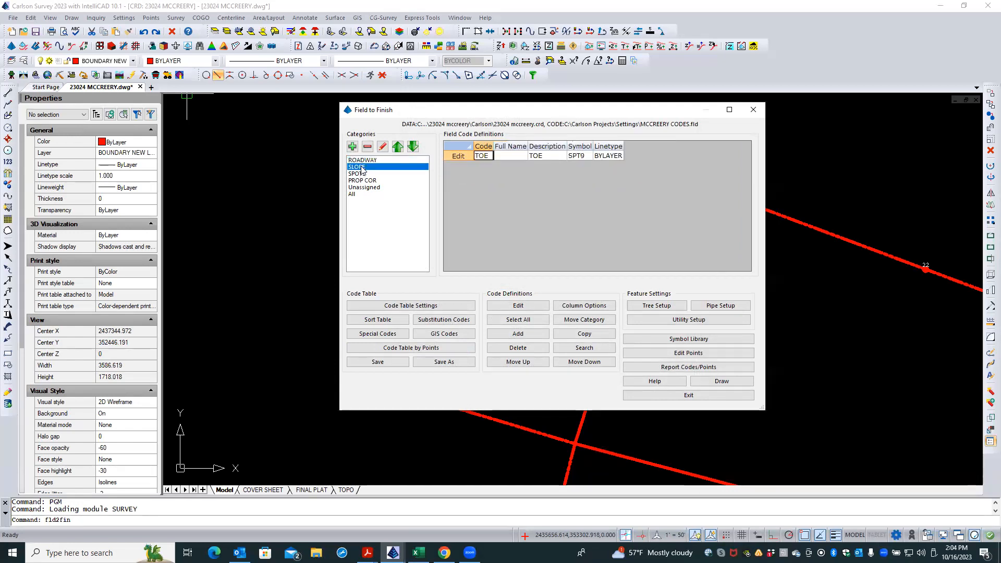
left_click(363, 175)
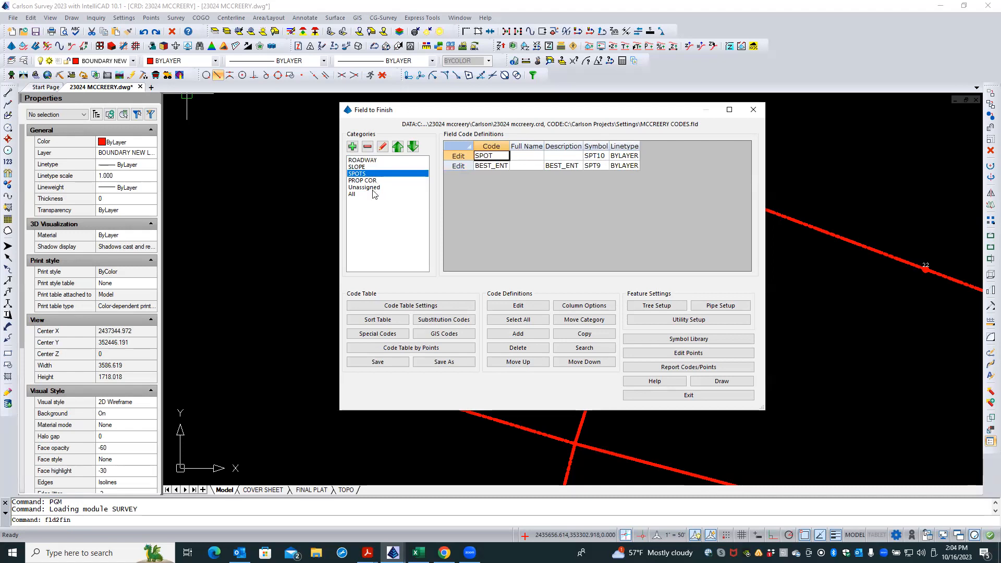
left_click(379, 362)
In the code table settings, set Split Multiple Codes to All and keep Linework and Points for Use Multiple Codes.
left_click(417, 308)
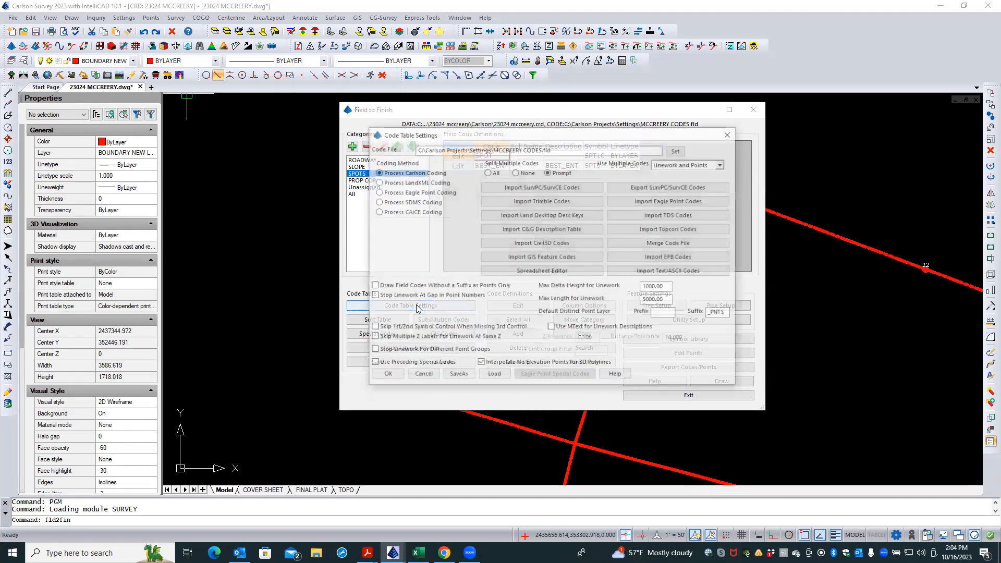
left_click_drag(528, 136, 414, 194)
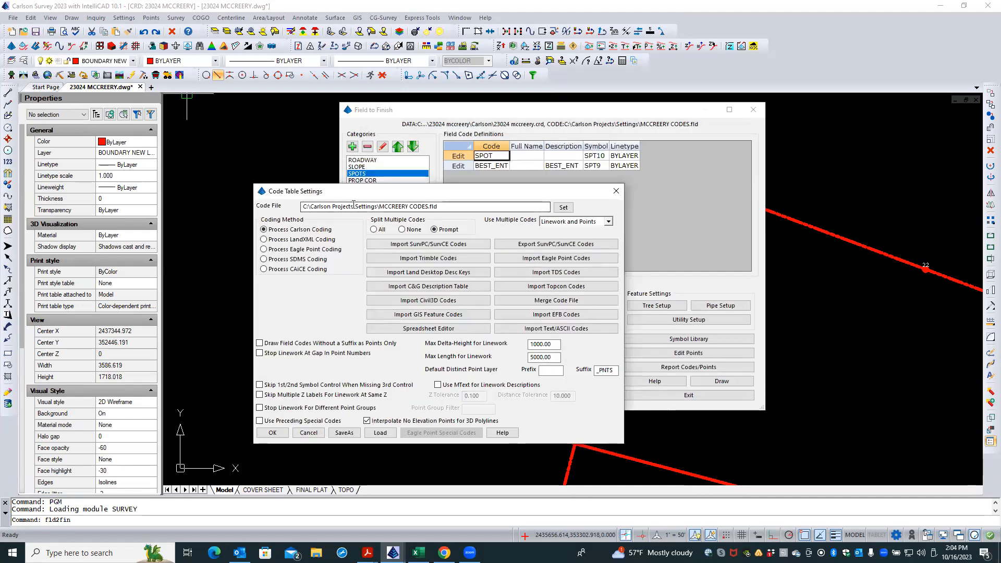
mouse_move(449, 206)
left_mouse_down()
mouse_move(303, 207)
mouse_move(450, 210)
left_mouse_up()
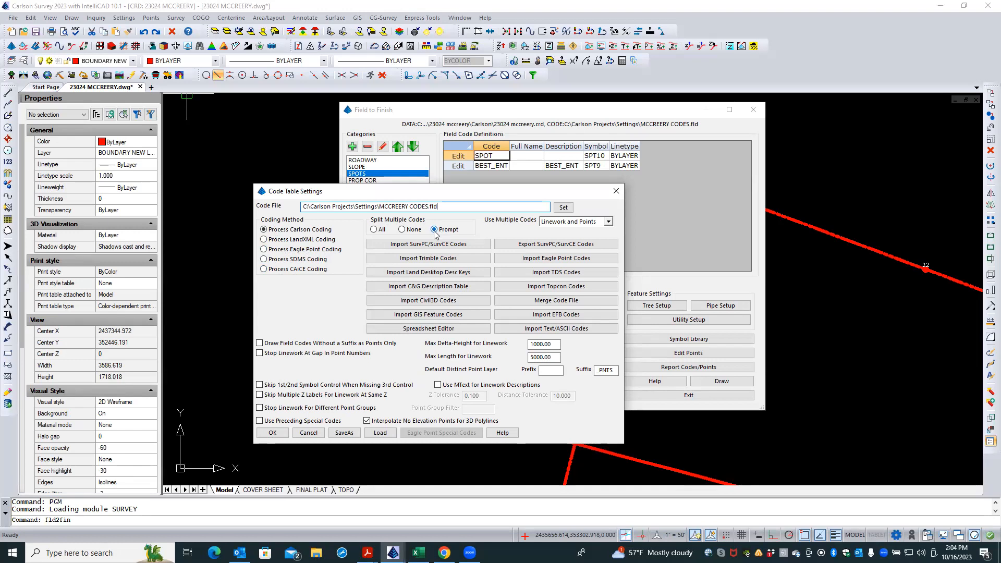
left_click(374, 231)
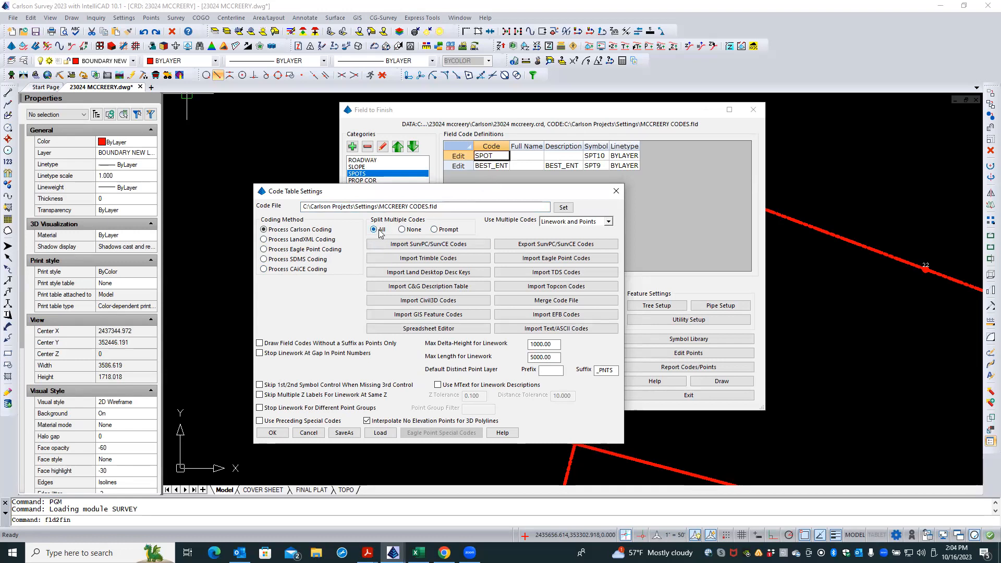
left_click_drag(461, 195, 441, 202)
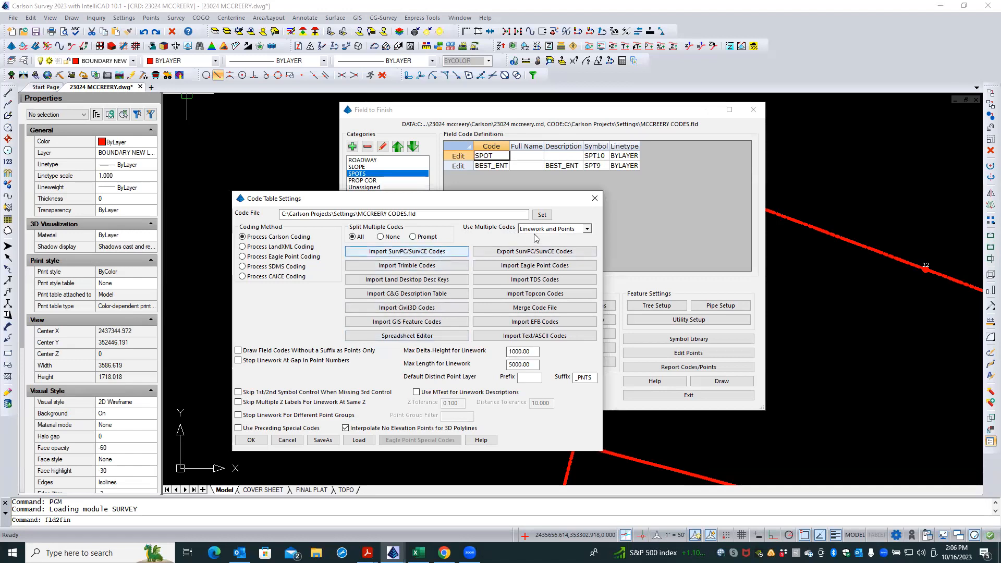
left_click(588, 230)
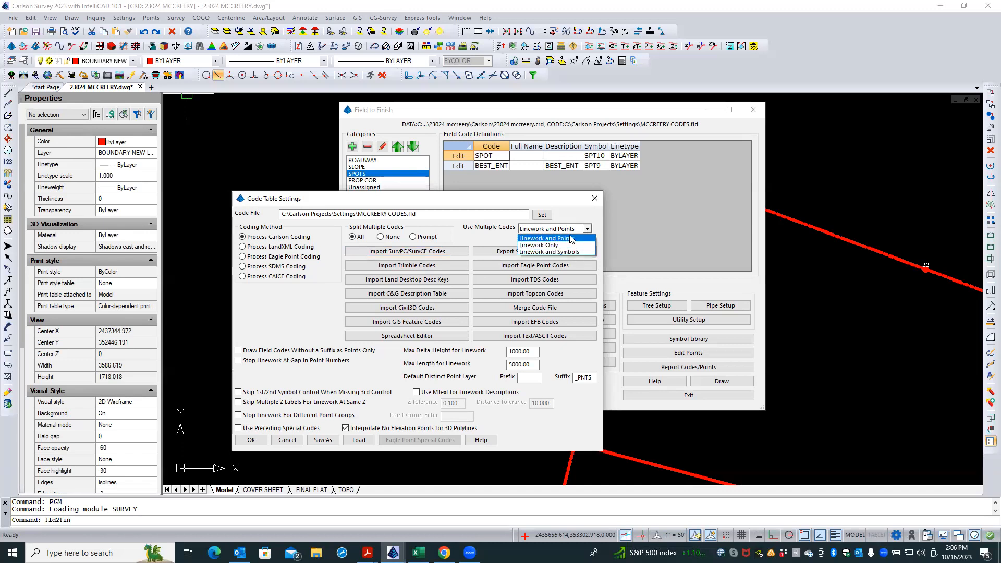
left_click(502, 234)
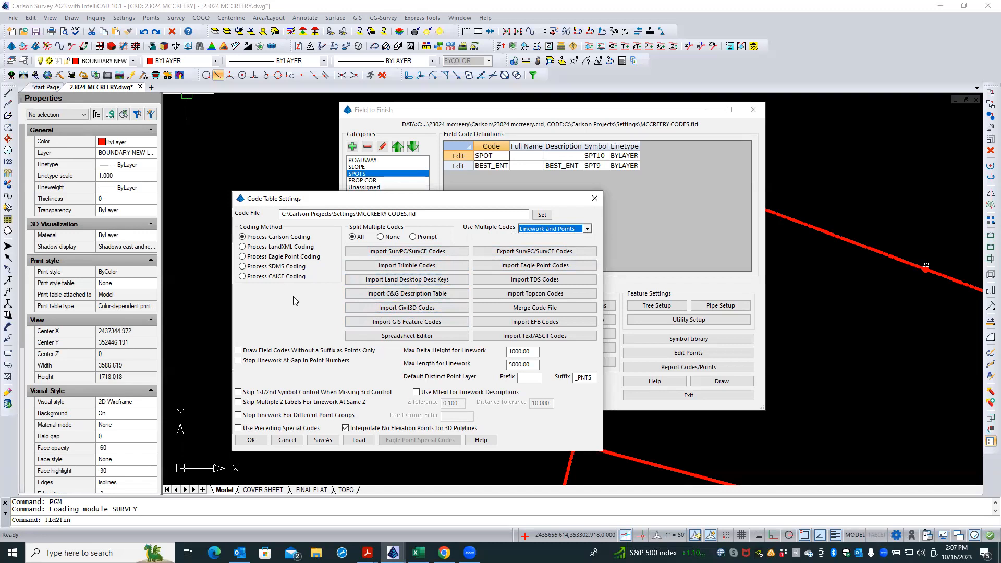
Review the codes in the spreadsheet editor, check the no-suffix drawing option and default point layer suffix, and accept the code table settings.
left_click(408, 335)
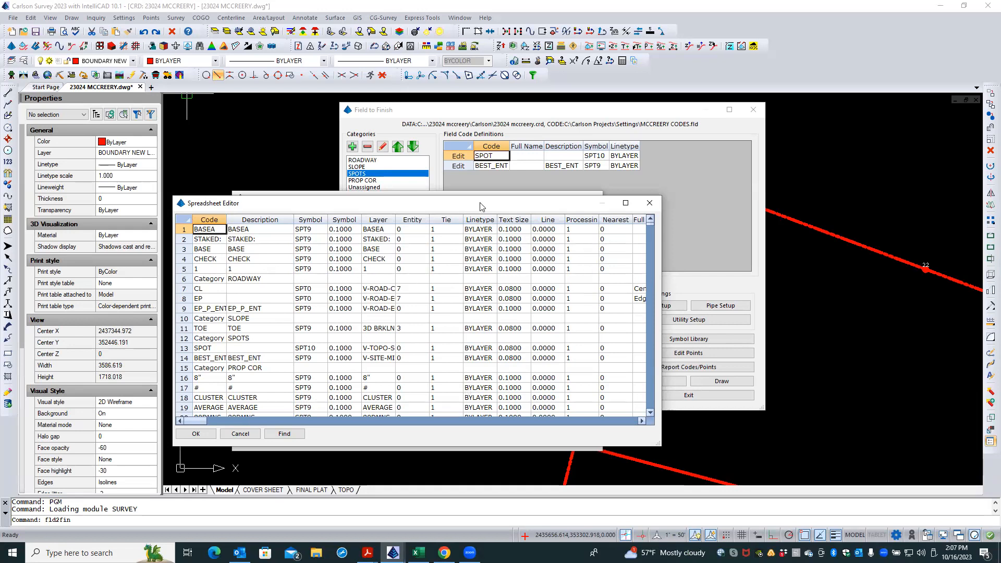
left_click(241, 434)
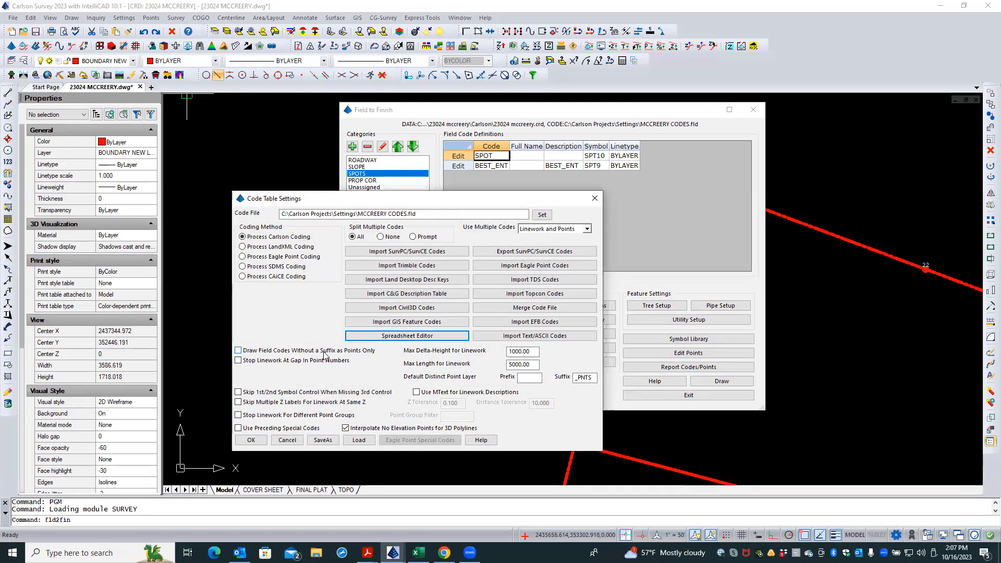
left_click(238, 351)
left_click(239, 351)
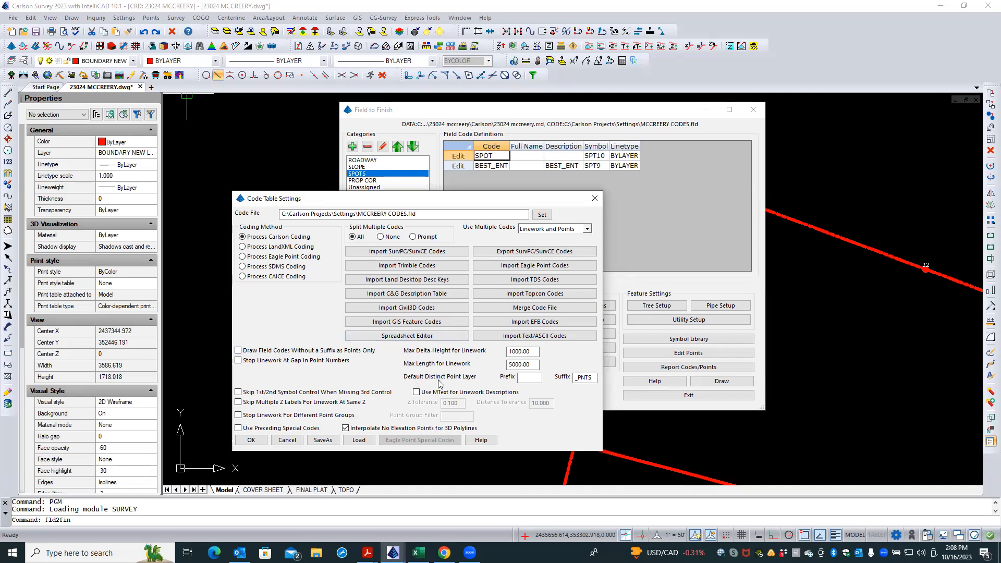
left_click(571, 378)
left_click_drag(571, 379, 593, 376)
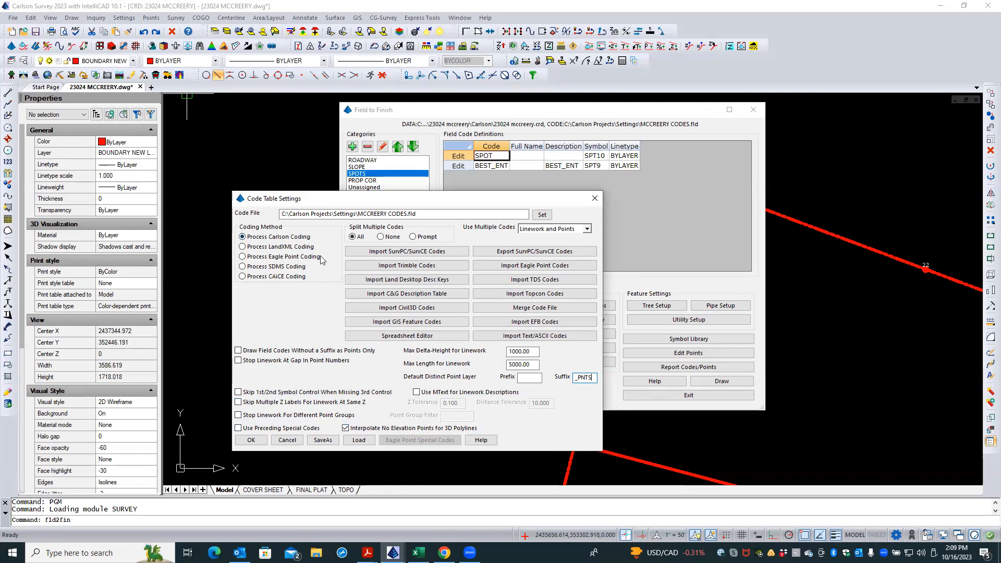
left_click(252, 441)
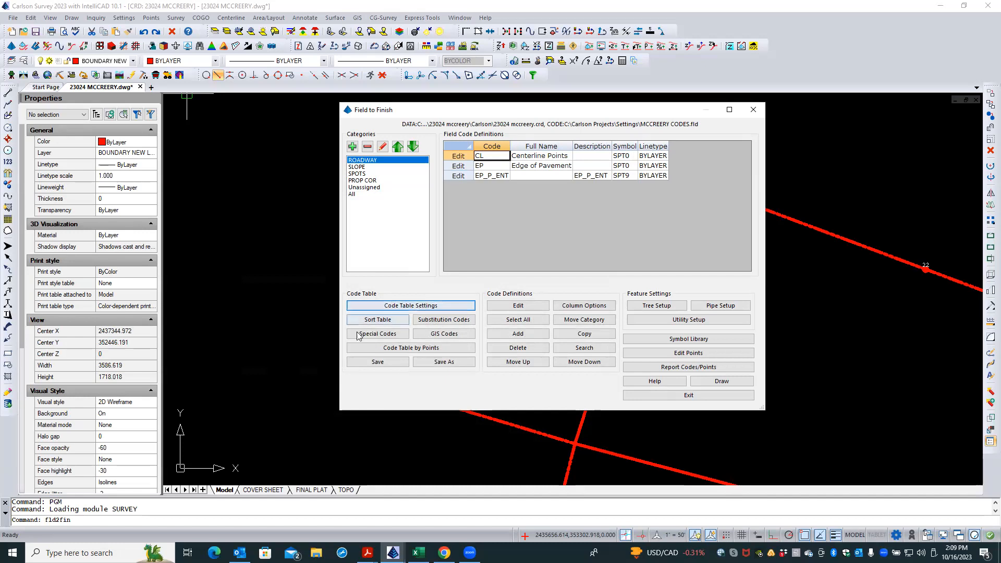
Open the special codes and examine the linework codes for beginning, ending, curves, closing, nearest found, rectangles, joining, circles and curb ramps.
left_click(391, 335)
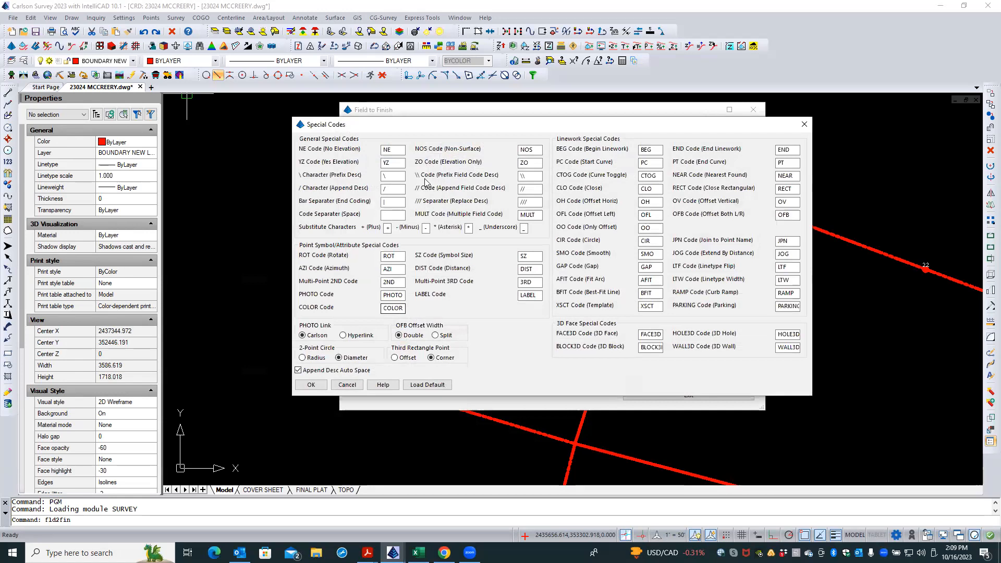
left_click_drag(383, 188, 383, 188)
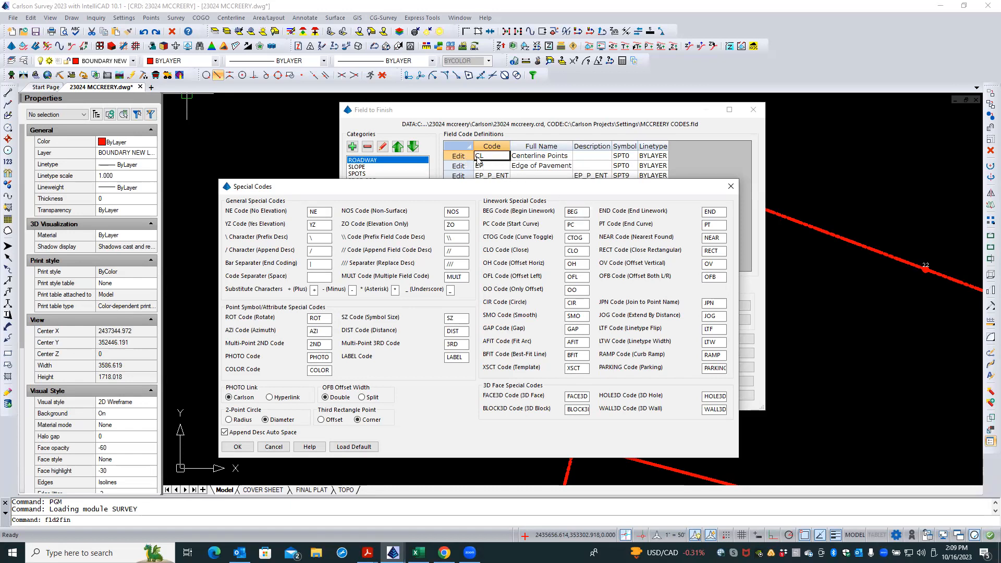
left_click(583, 213)
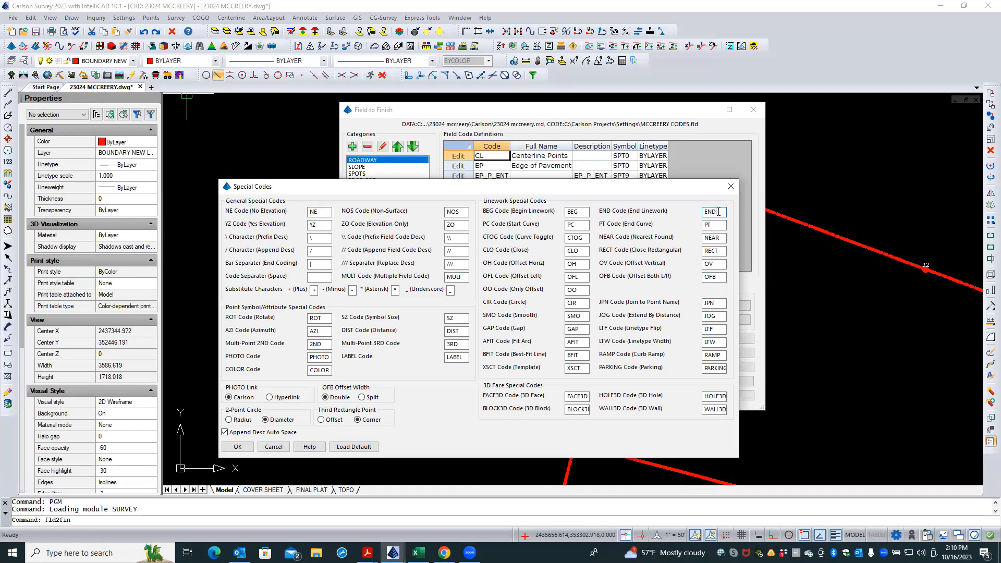
left_click(577, 225)
double_click(579, 212)
double_click(577, 223)
double_click(704, 225)
double_click(575, 251)
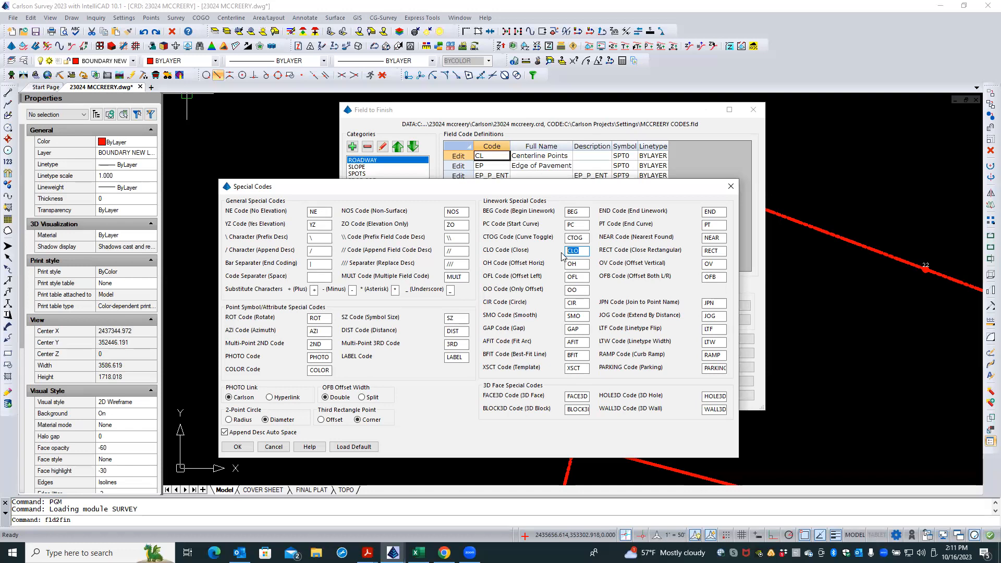
left_click_drag(722, 238, 695, 239)
left_click(721, 239)
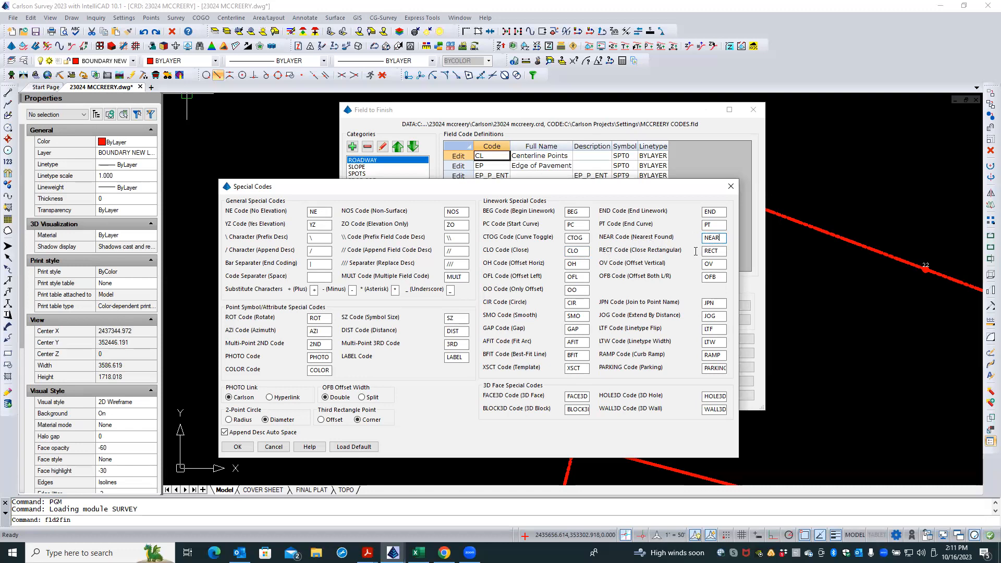
double_click(719, 253)
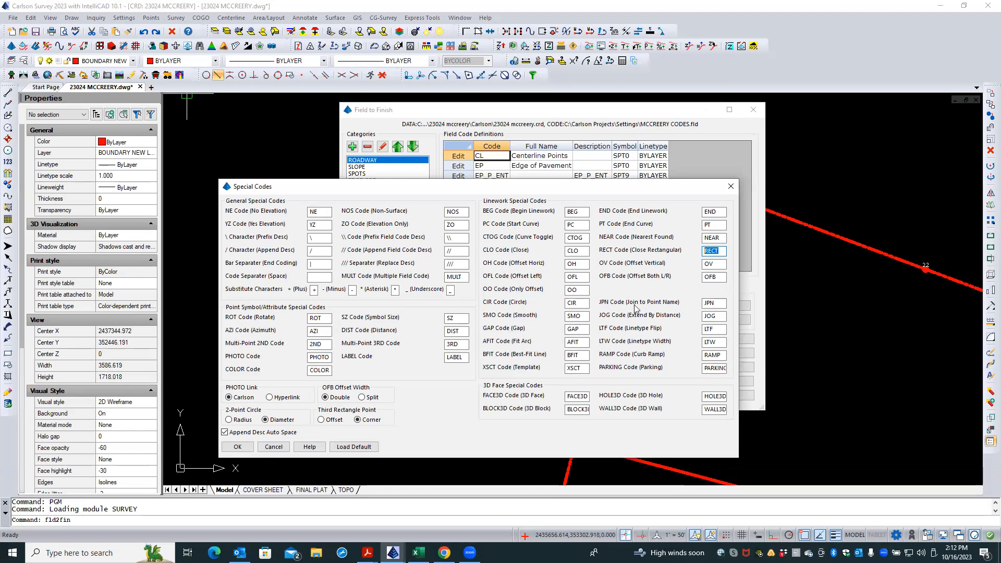
double_click(712, 303)
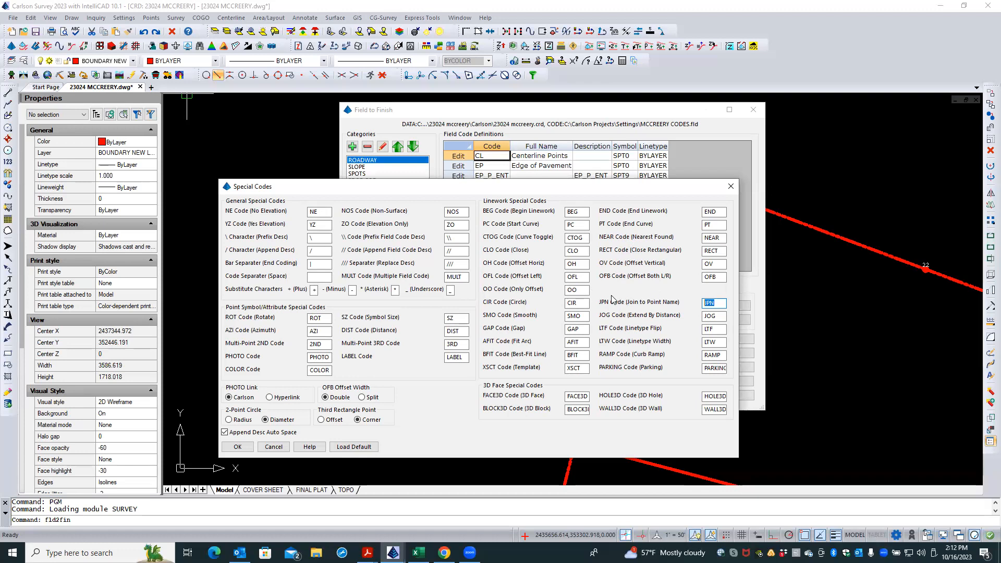
left_click(715, 304)
left_click(580, 300)
left_click(722, 356)
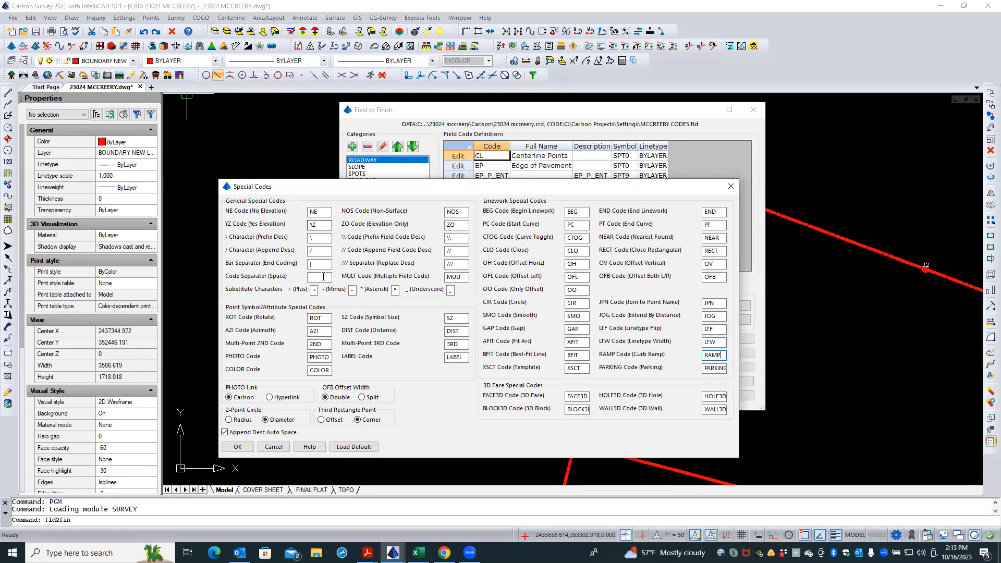
Examine the general special codes for no elevation, prefixing and appending descriptions, and the bar separator.
left_click(321, 212)
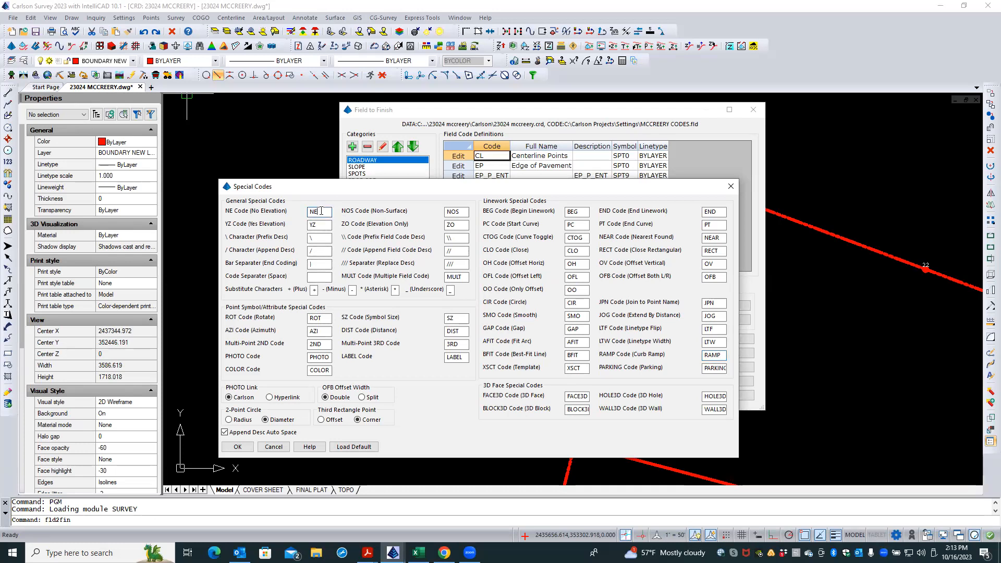
left_click(321, 251)
double_click(320, 251)
left_click(317, 240)
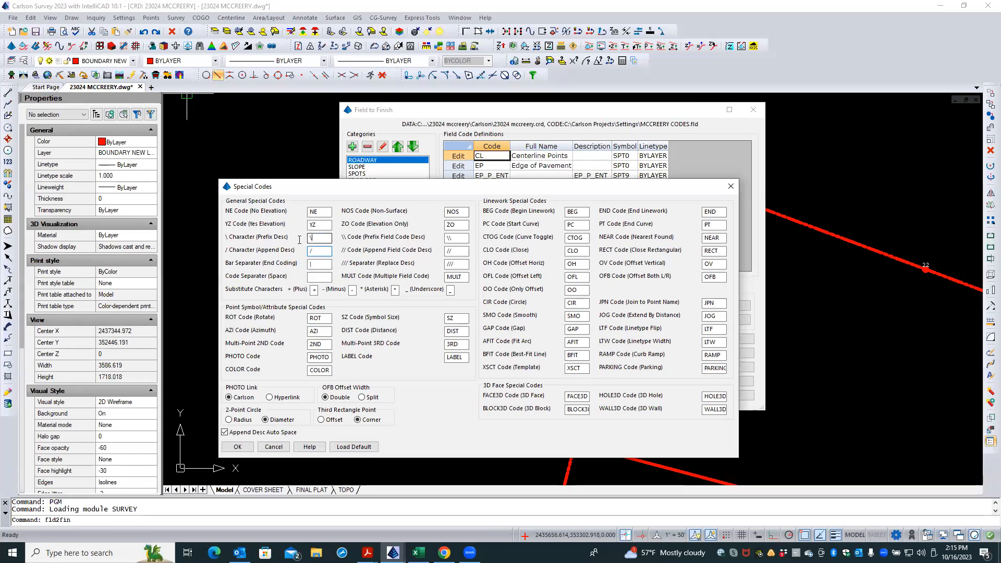
left_click(319, 264)
left_click_drag(319, 250, 306, 253)
left_click(324, 253)
Recheck the END, PC, PT, CLO and BEG linework codes, accept the special codes and save the code table.
double_click(712, 212)
double_click(574, 224)
double_click(712, 225)
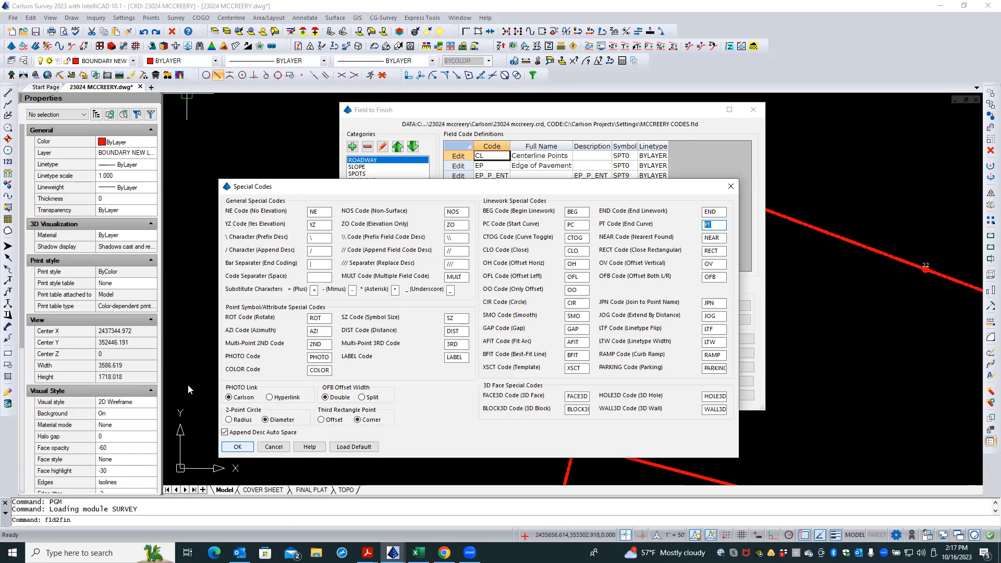
double_click(581, 251)
left_click(576, 213)
left_click(585, 225)
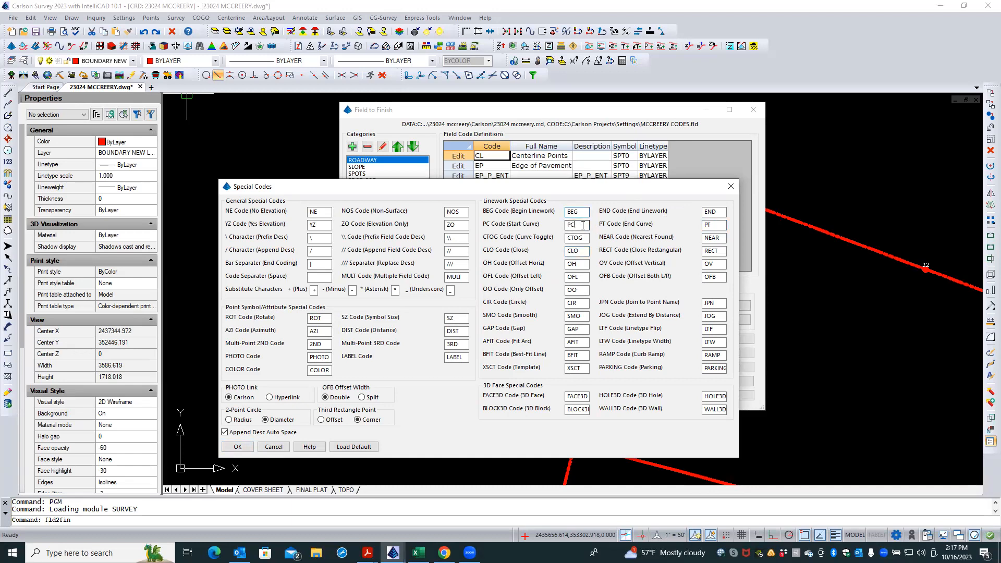
left_click(716, 224)
left_click_drag(408, 191, 390, 196)
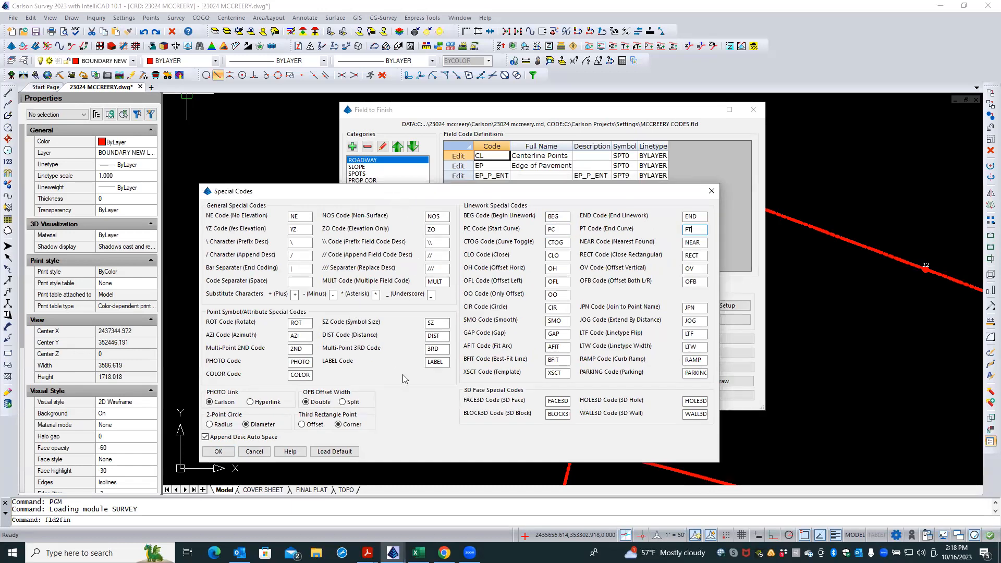
left_click(218, 452)
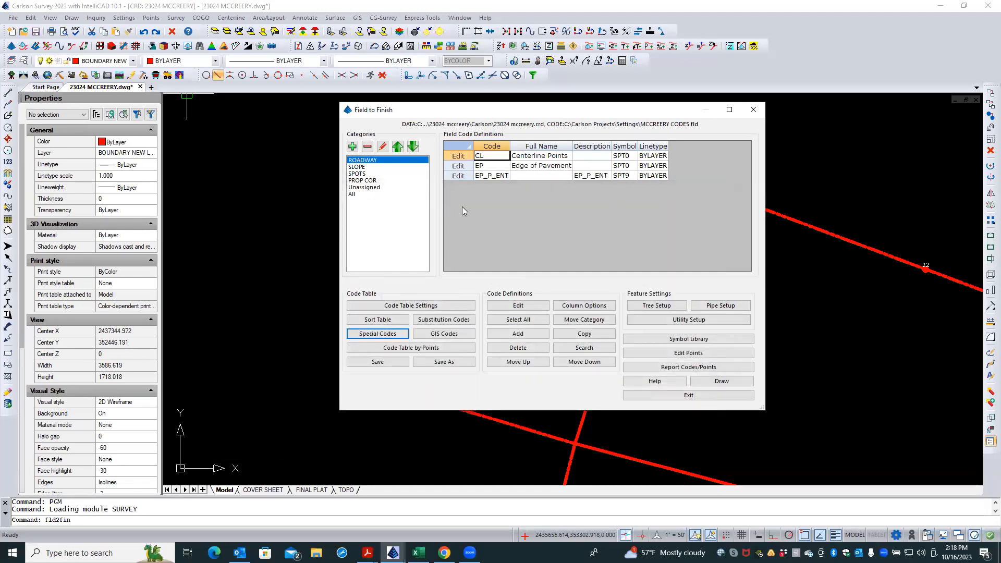
left_click(367, 361)
mouse_move(515, 118)
left_mouse_down()
mouse_move(601, 167)
mouse_move(883, 234)
left_mouse_up()
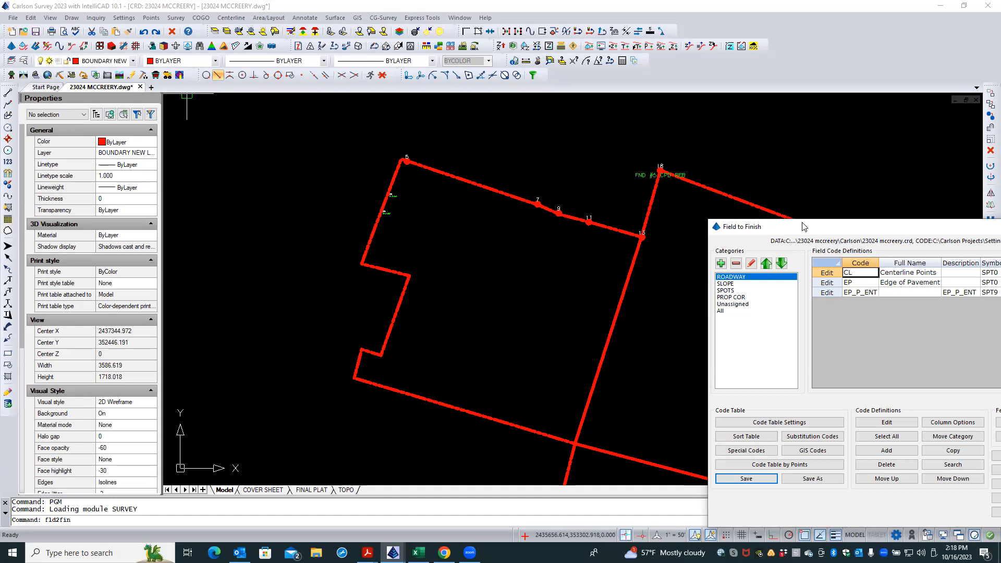
left_click_drag(805, 227, 402, 155)
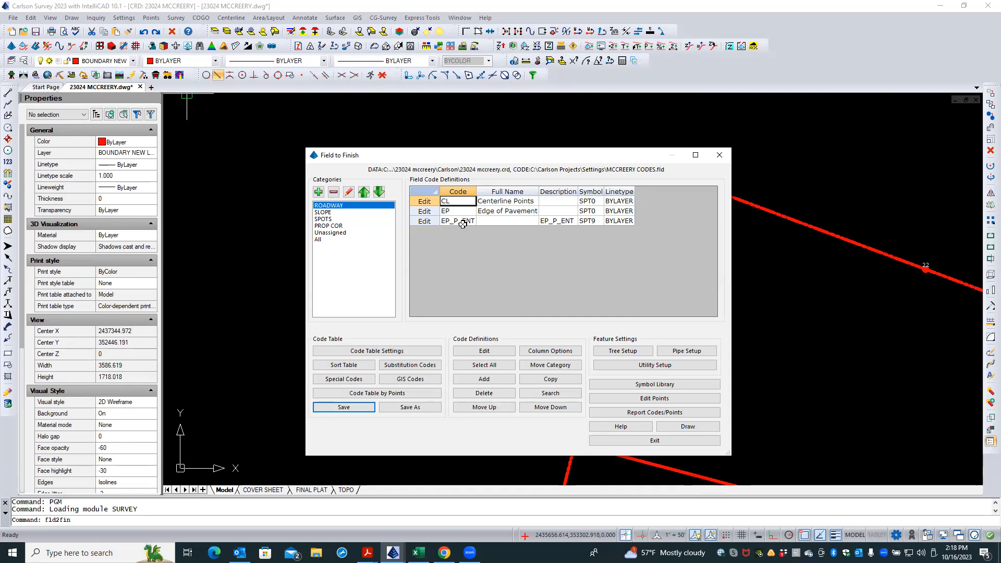
left_click_drag(509, 151, 650, 129)
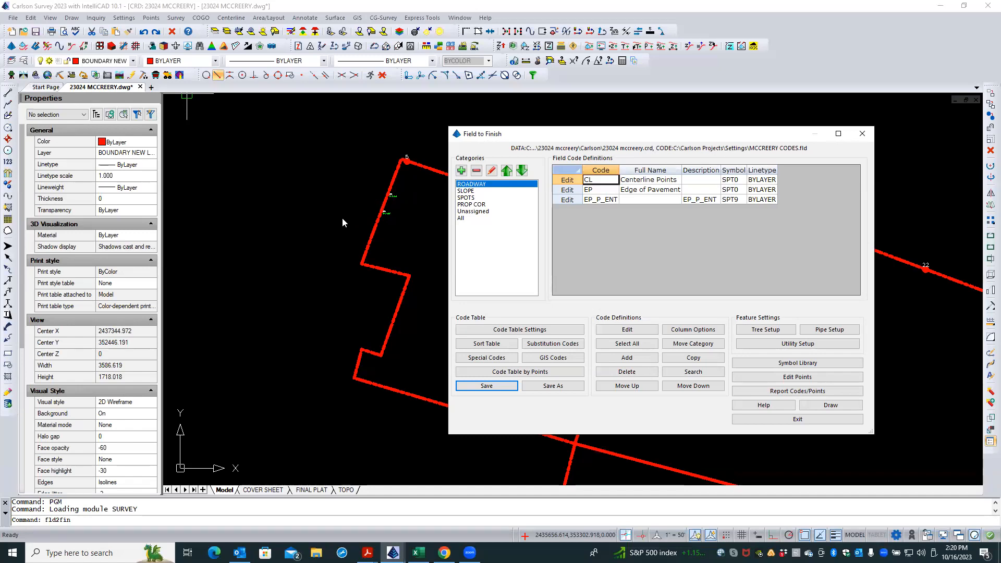
left_click_drag(519, 133, 488, 130)
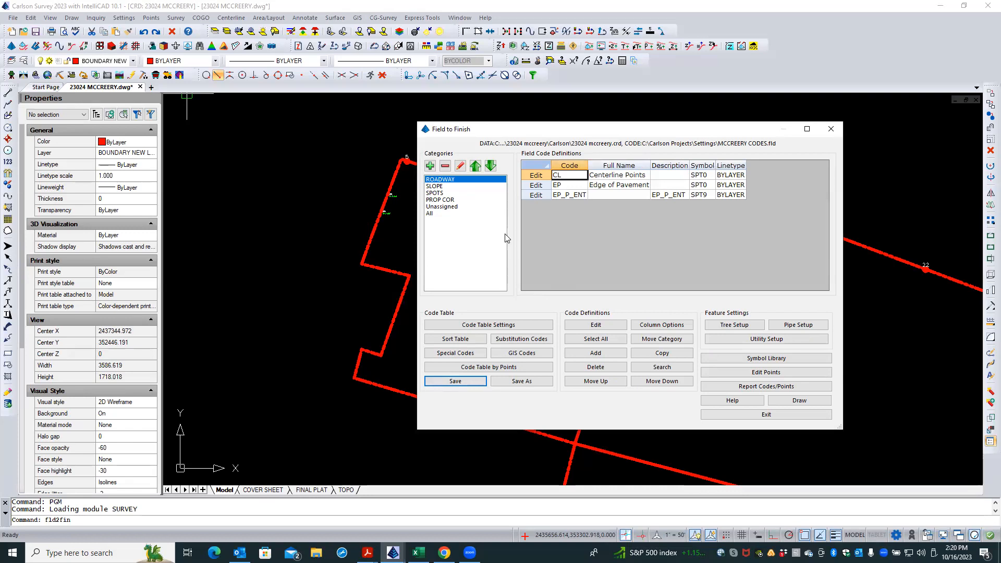
Start drawing the Field to Finish points and limit the range of points to the TOPO point group.
left_click(785, 402)
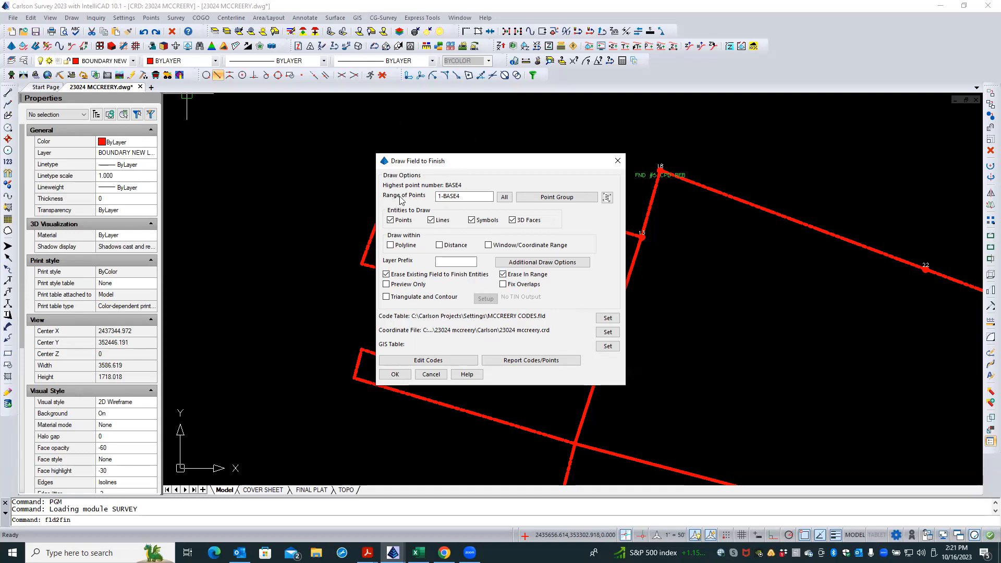
left_click(461, 196)
key("Tab")
left_click_drag(474, 160, 595, 172)
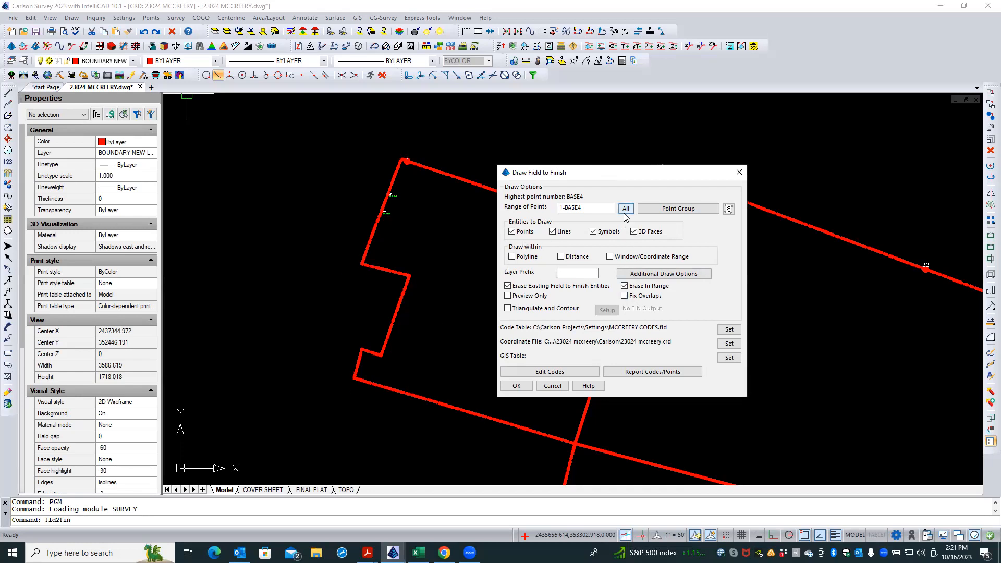
left_click(653, 209)
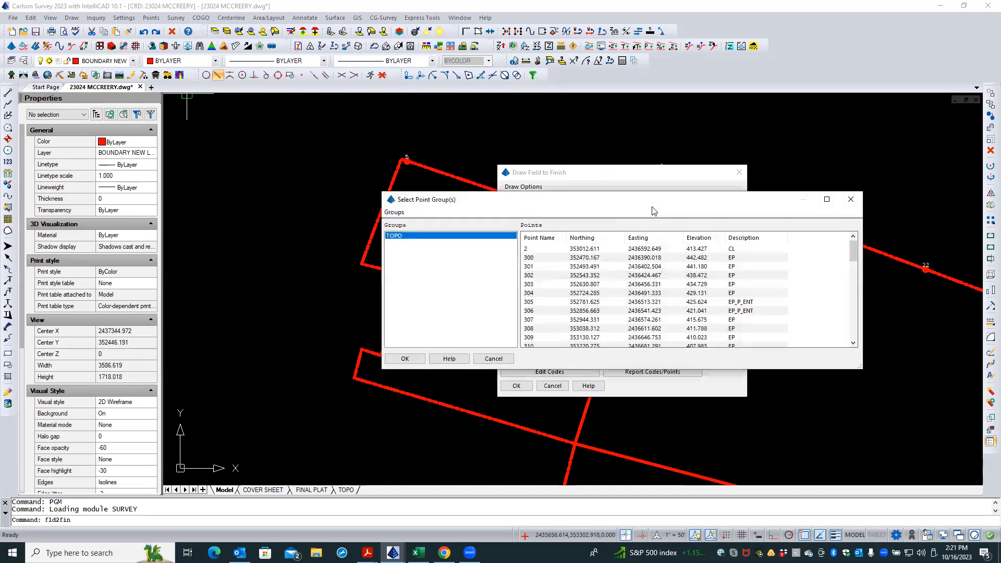
left_click(410, 359)
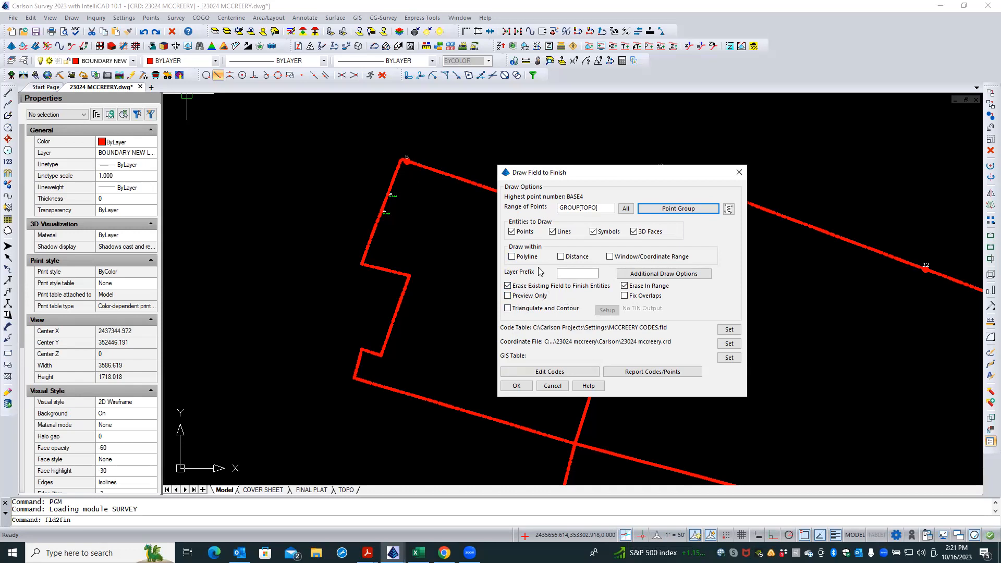
Open the additional draw options and try the tangential PC/PT arc adjustment both off and on, leaving it enabled.
left_click(659, 275)
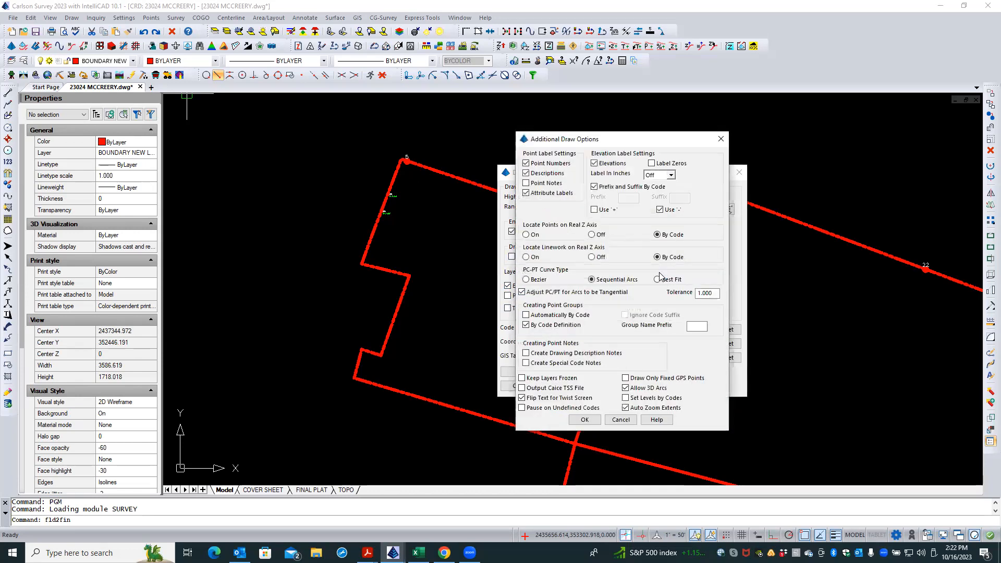
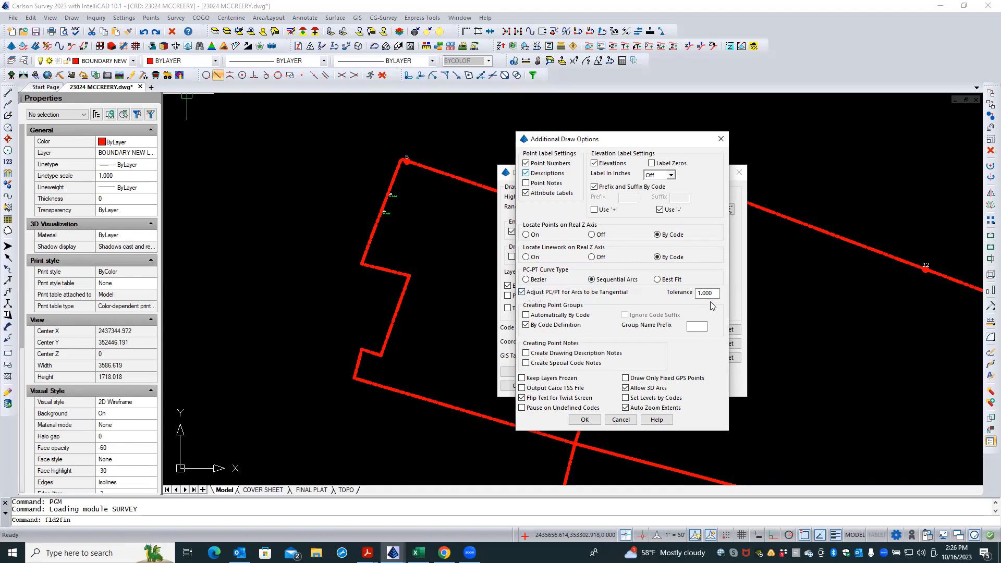
left_click_drag(718, 293, 694, 293)
left_click(522, 293)
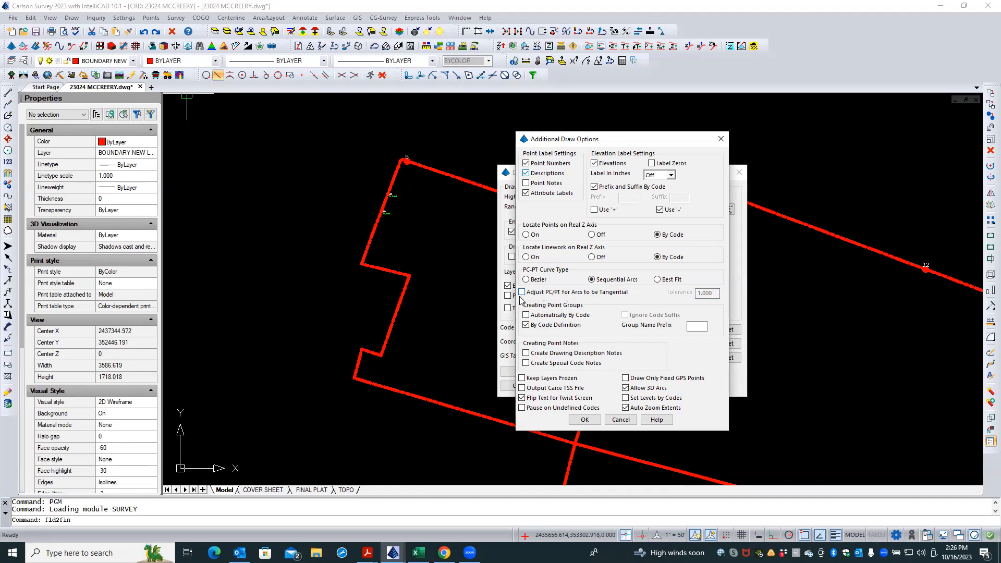
left_click(522, 294)
left_click(522, 293)
left_click(522, 293)
left_click(522, 293)
left_click(523, 293)
Enable automatic point group creation by code with the code suffix ignored, accept the options and draw the Field to Finish points.
left_click(526, 316)
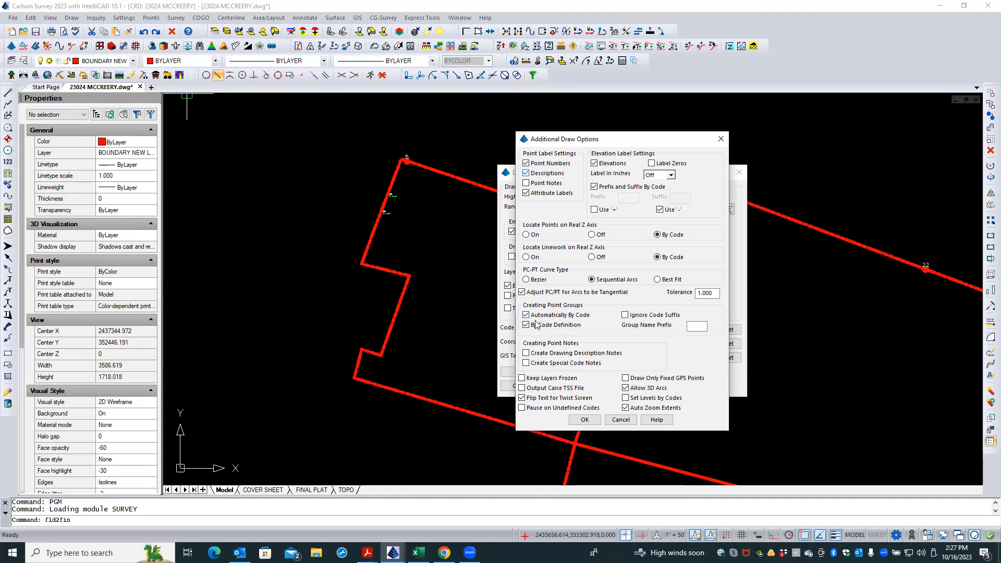
left_click(626, 316)
left_click(586, 419)
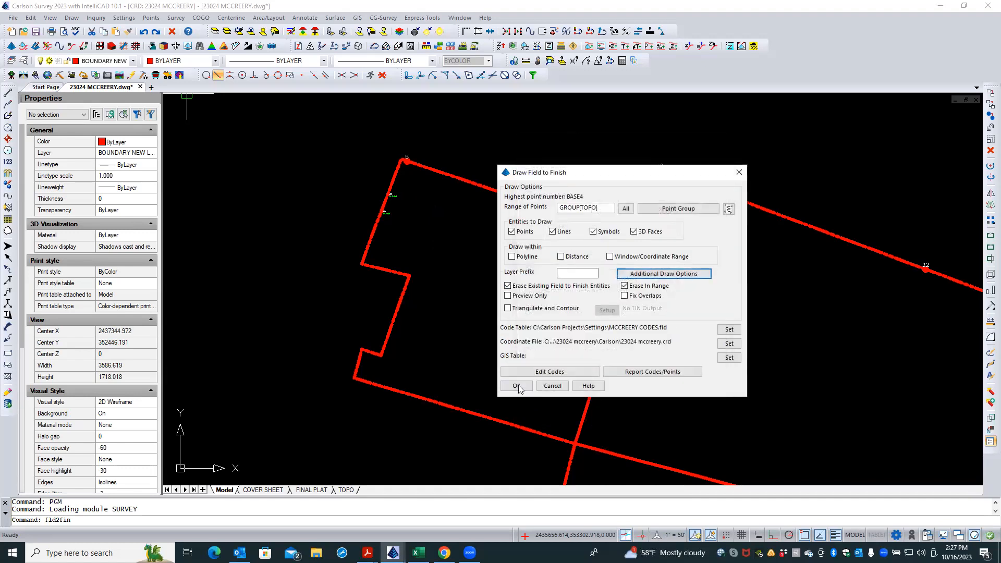
left_click(516, 385)
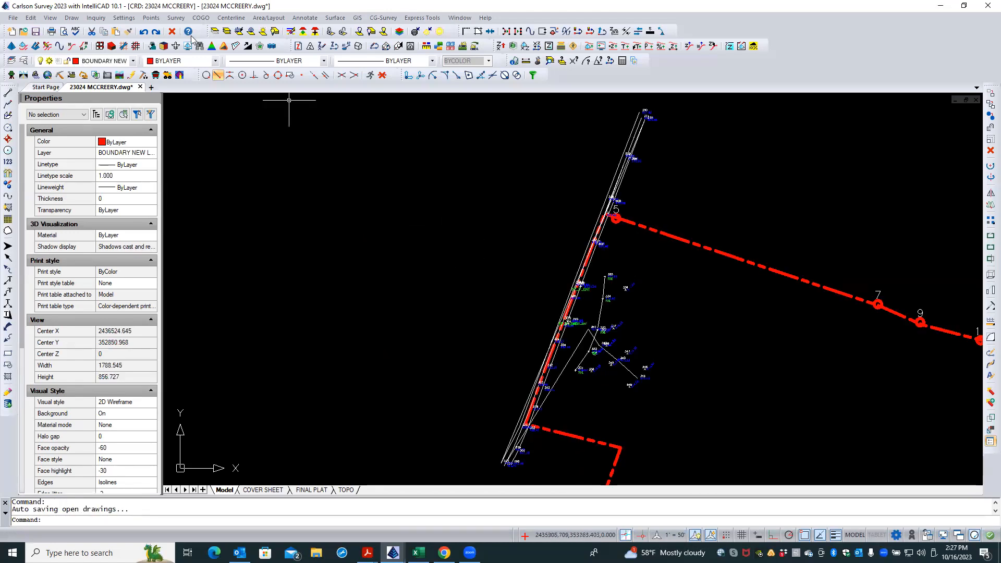
Open the Point Group Manager and review the points in the TOE, SPOT, EP_P_ENT, EP, CL, BEST_ENT and TOPO groups.
left_click(154, 19)
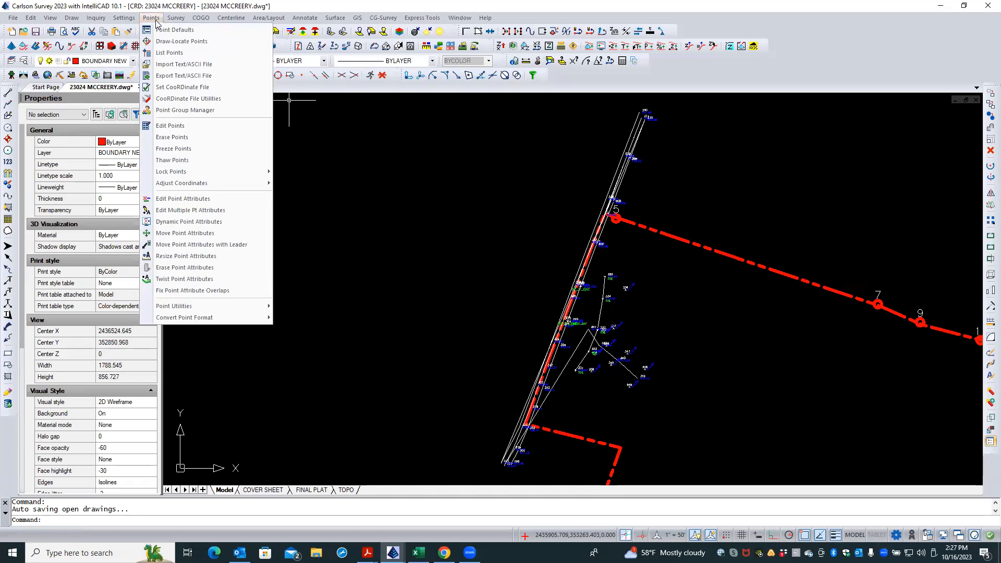
left_click(197, 110)
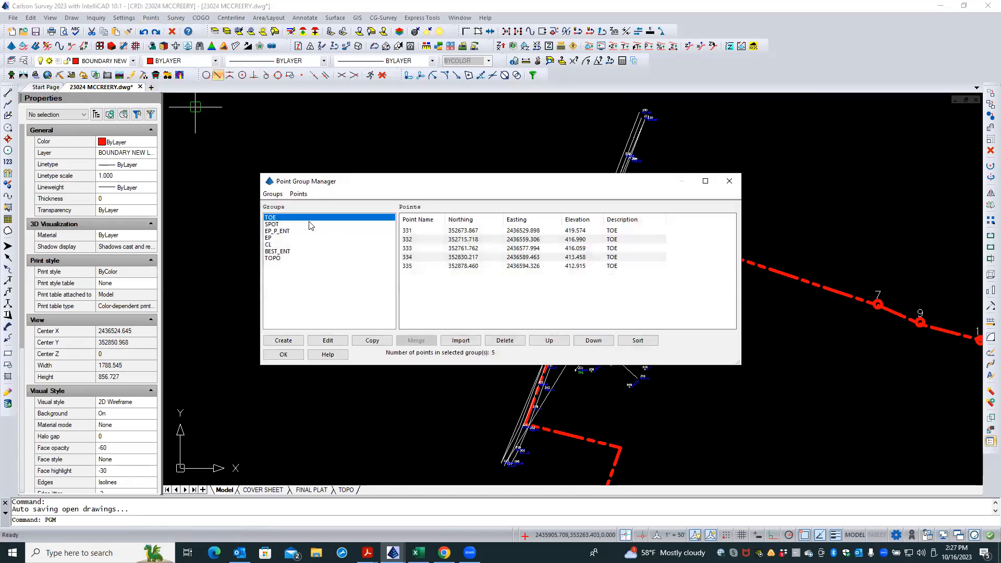
left_click(280, 258)
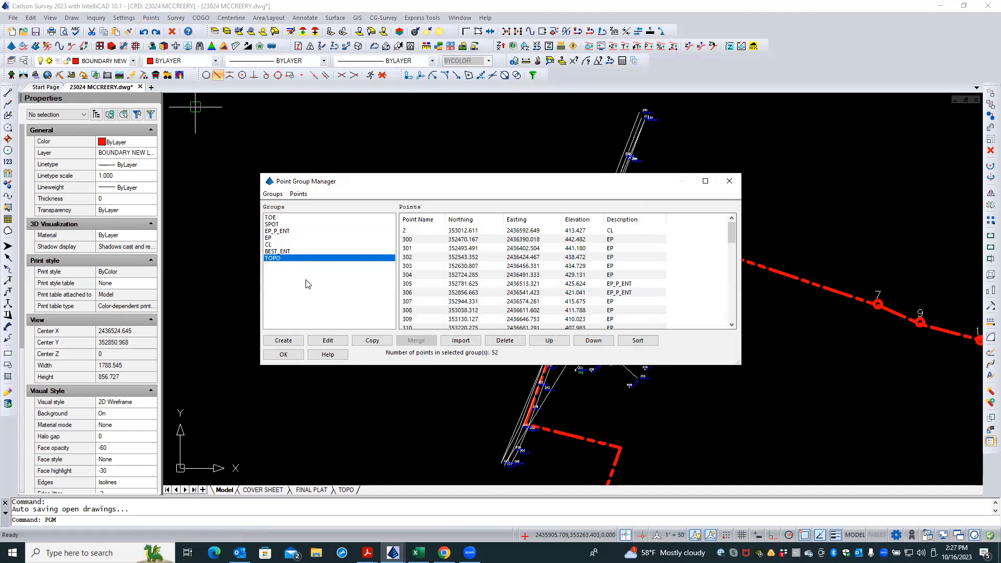
left_click(272, 218)
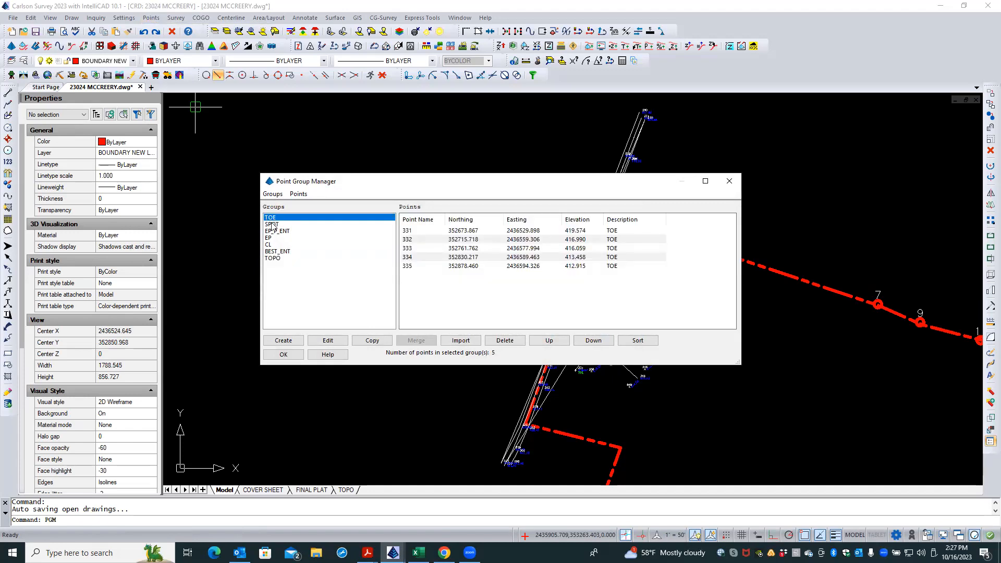
left_click(273, 225)
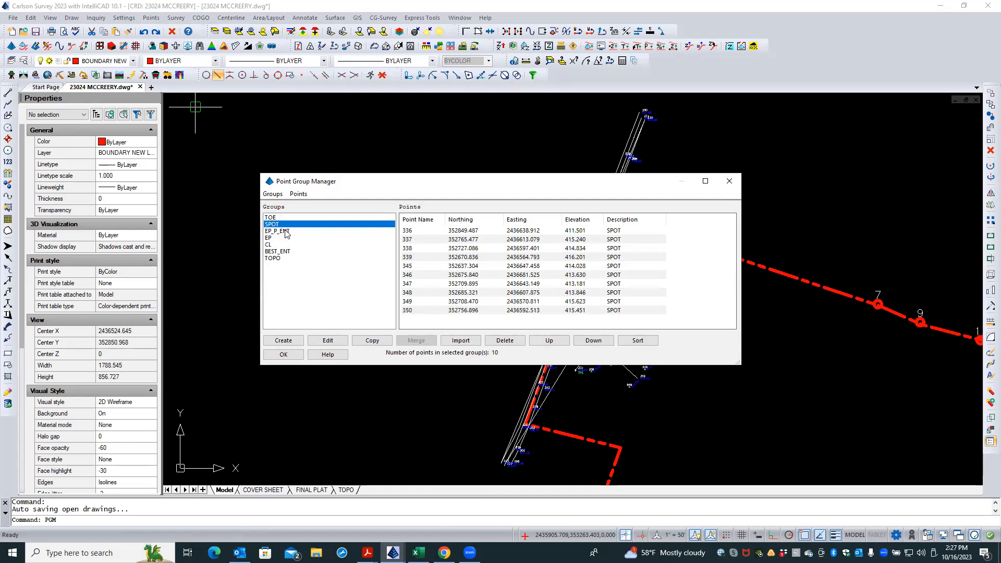
left_click(286, 231)
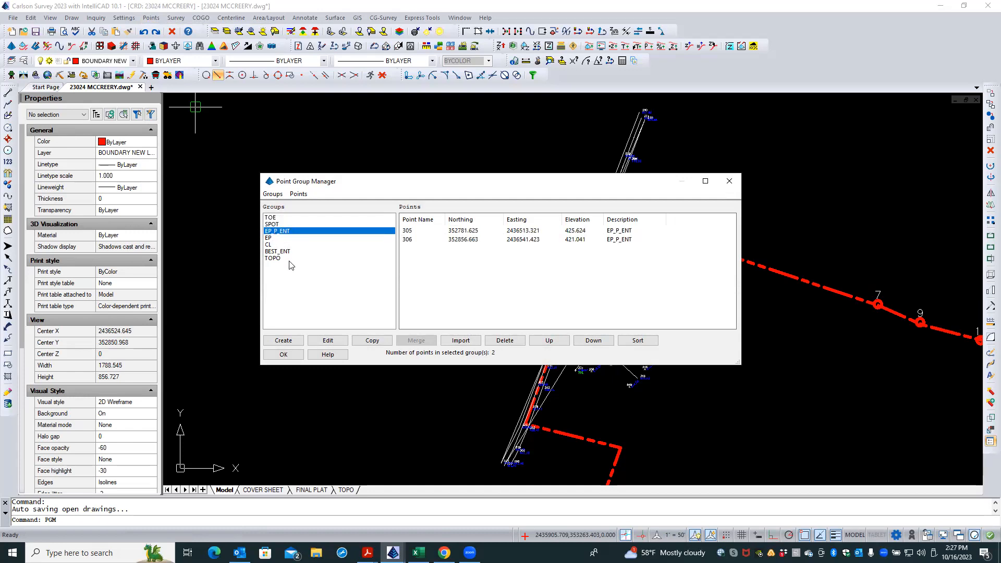
left_click(280, 238)
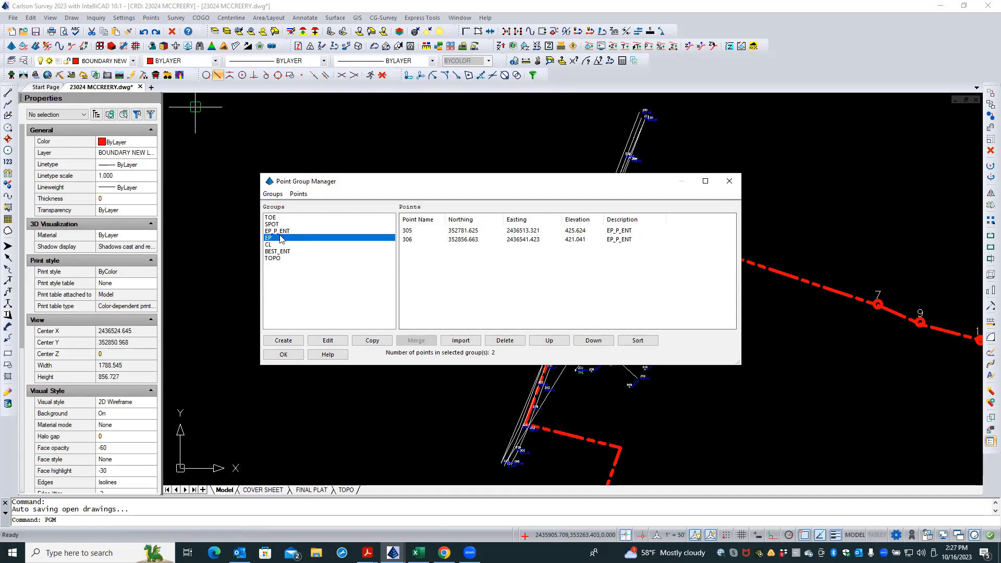
left_click(282, 245)
left_click(293, 252)
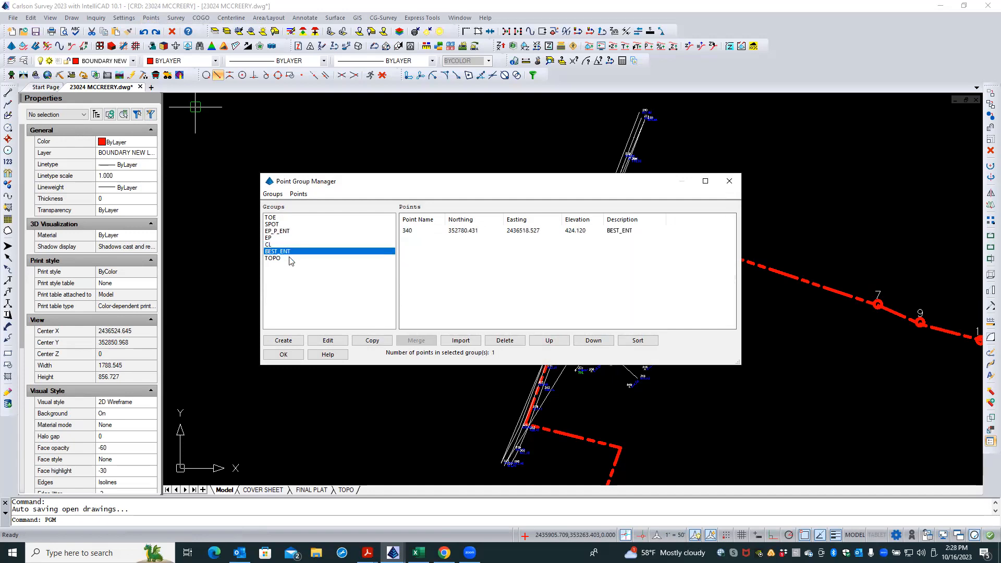
left_click(291, 259)
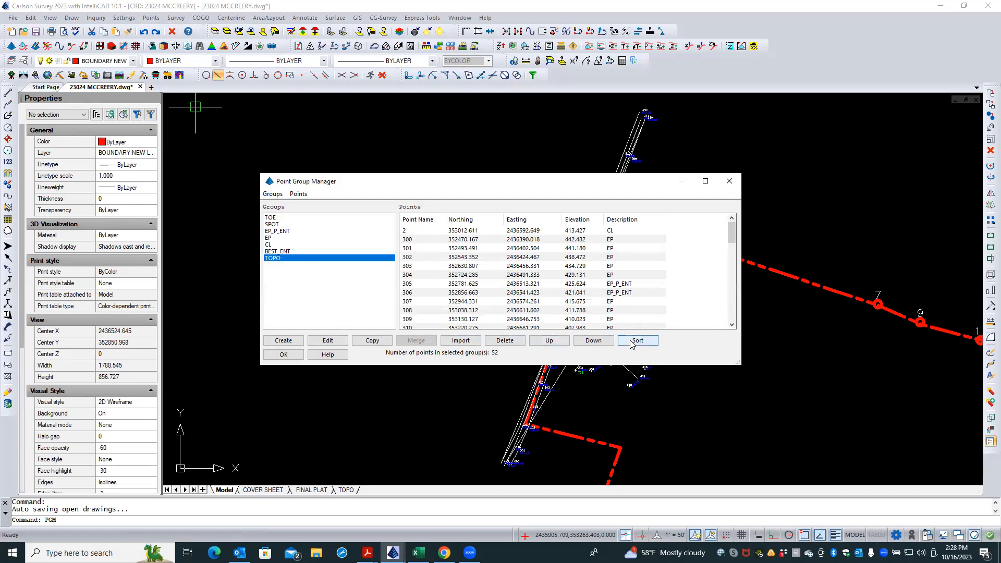
left_click(283, 354)
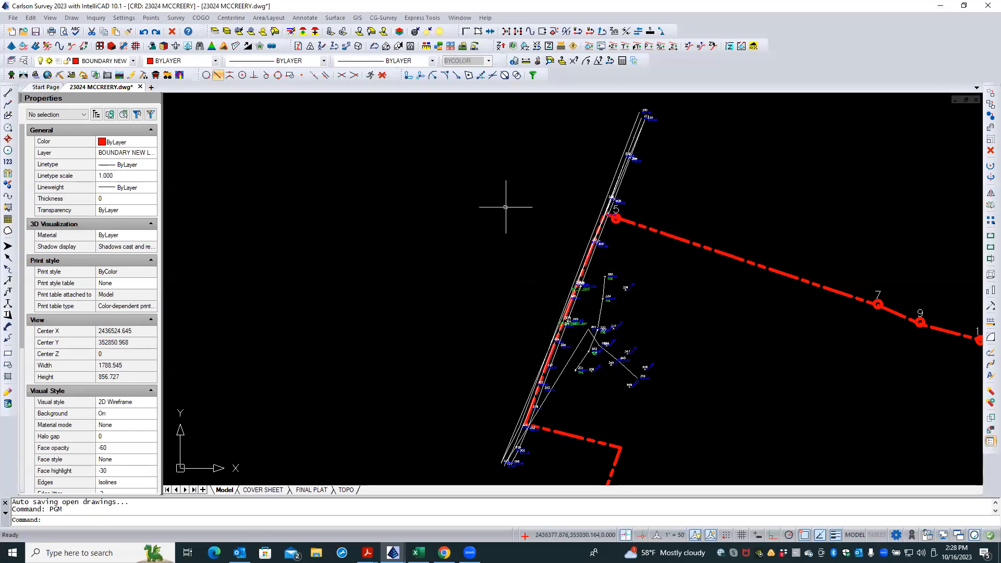
Examine the drawn topo points and linework up close, and check the properties of spot point 348.
scroll(469, 172, "down", 1)
scroll(417, 221, "down", 2)
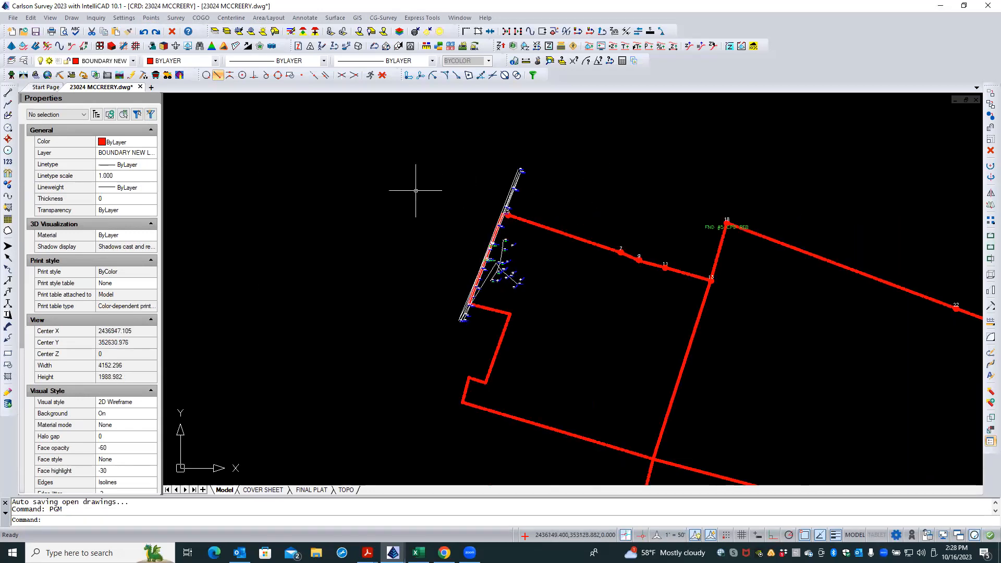
scroll(416, 190, "down", 1)
scroll(515, 236, "up", 4)
scroll(533, 245, "up", 10)
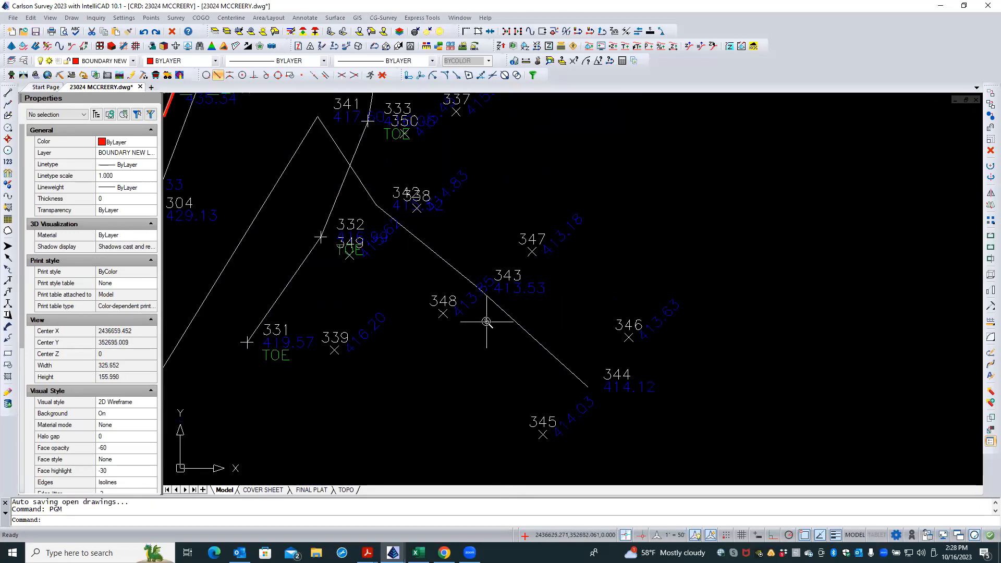
scroll(486, 322, "up", 2)
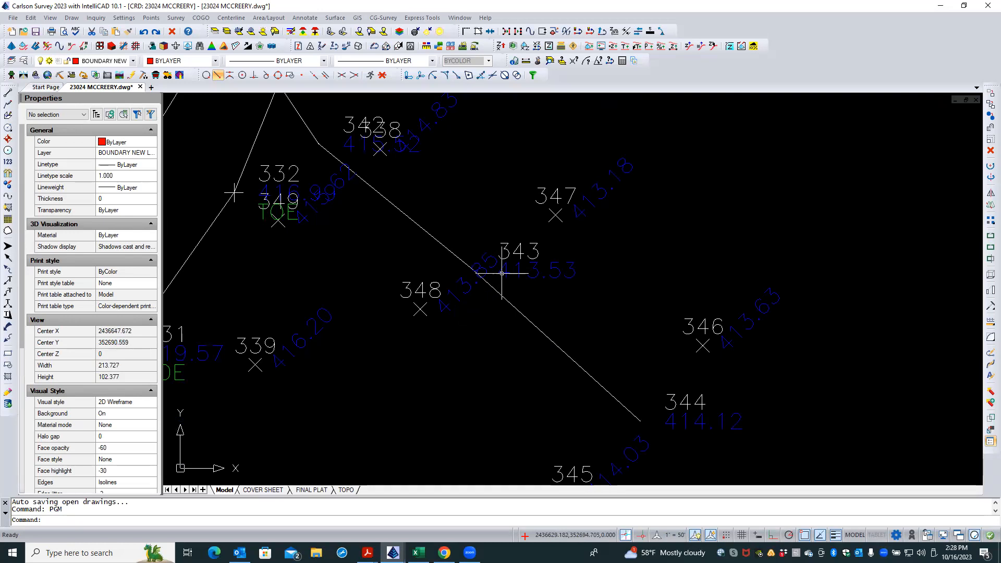
left_click(441, 309)
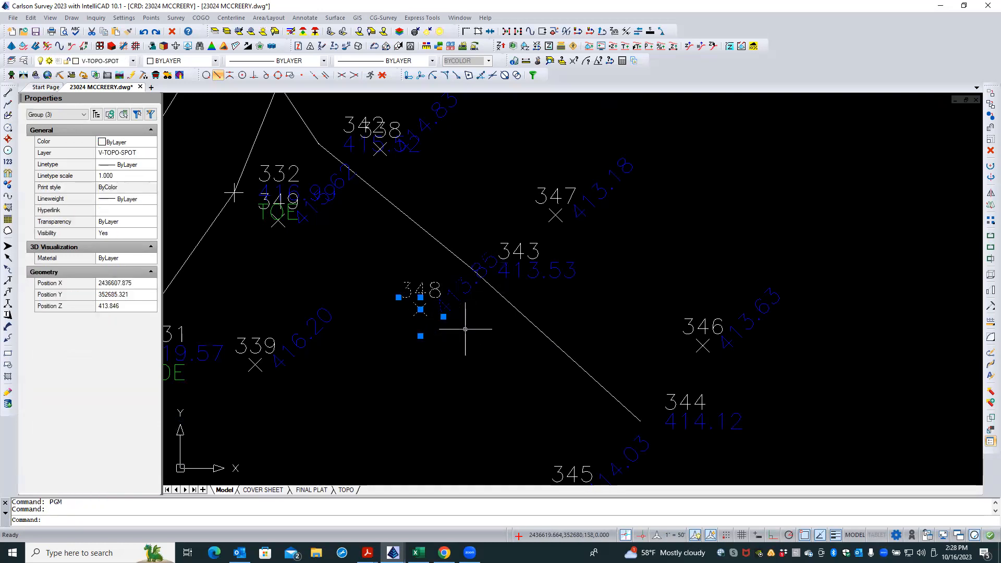
key("Escape")
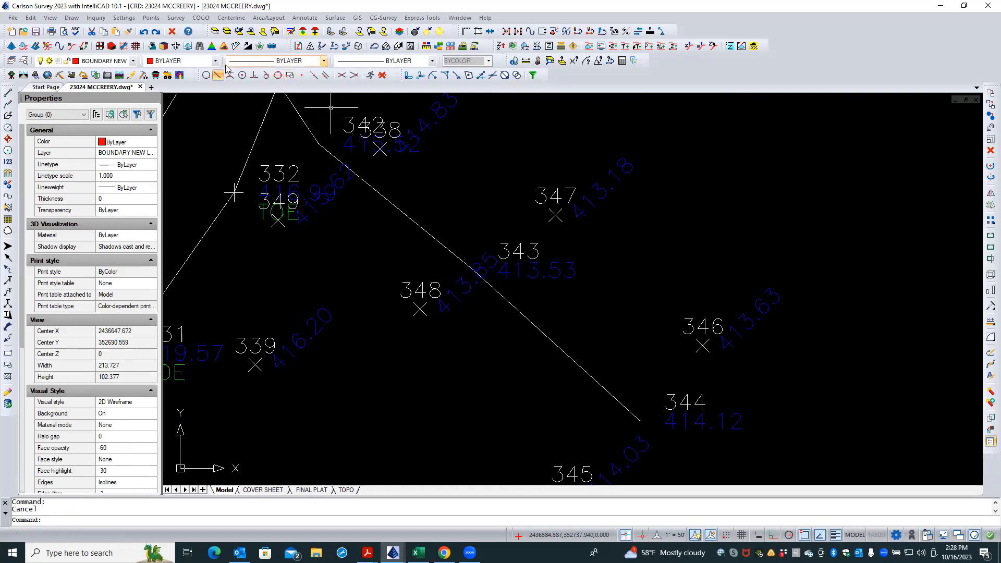
Filter the layers by *ELEV* and set the color of PNTELEV and ACCESS ROADELEV to cyan.
left_click(63, 78)
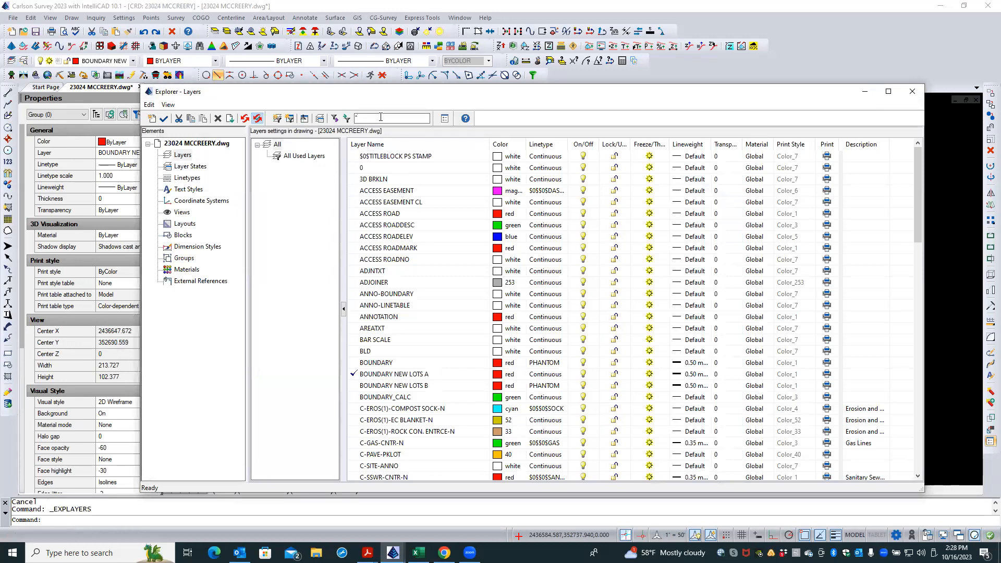
type("*ELEV*")
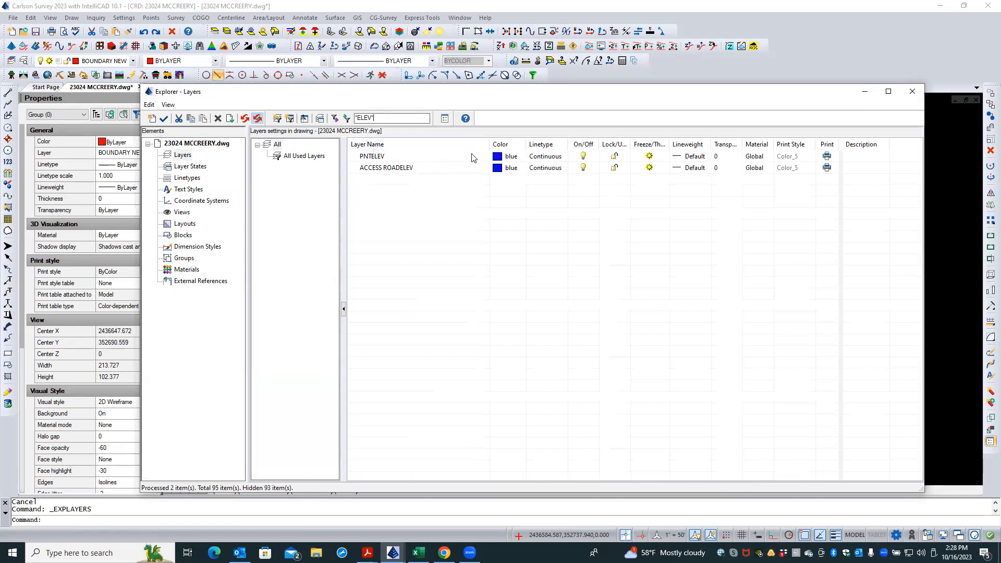
left_click(449, 158)
left_click(428, 168, "shift")
left_click(497, 168)
left_click(477, 194)
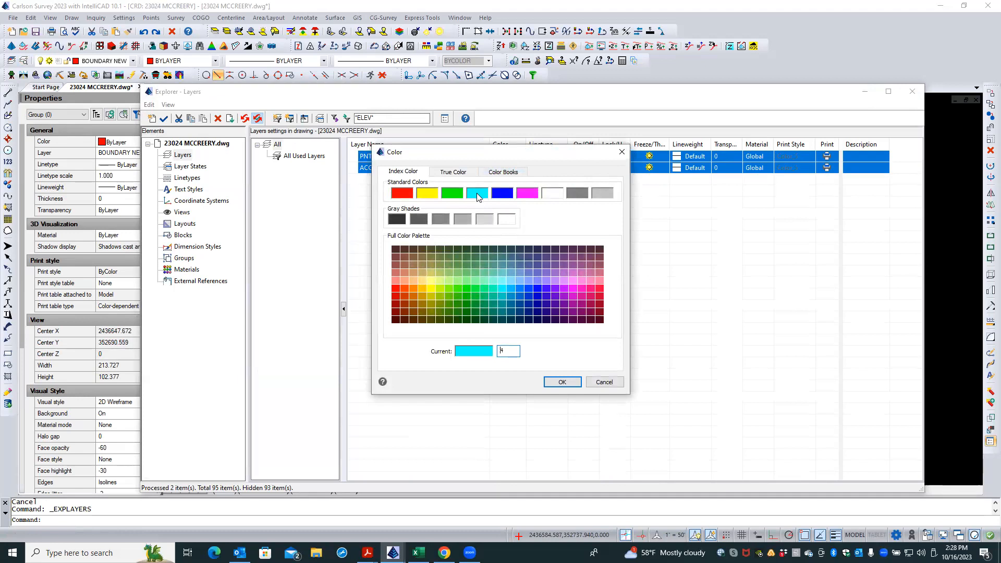
left_click(560, 384)
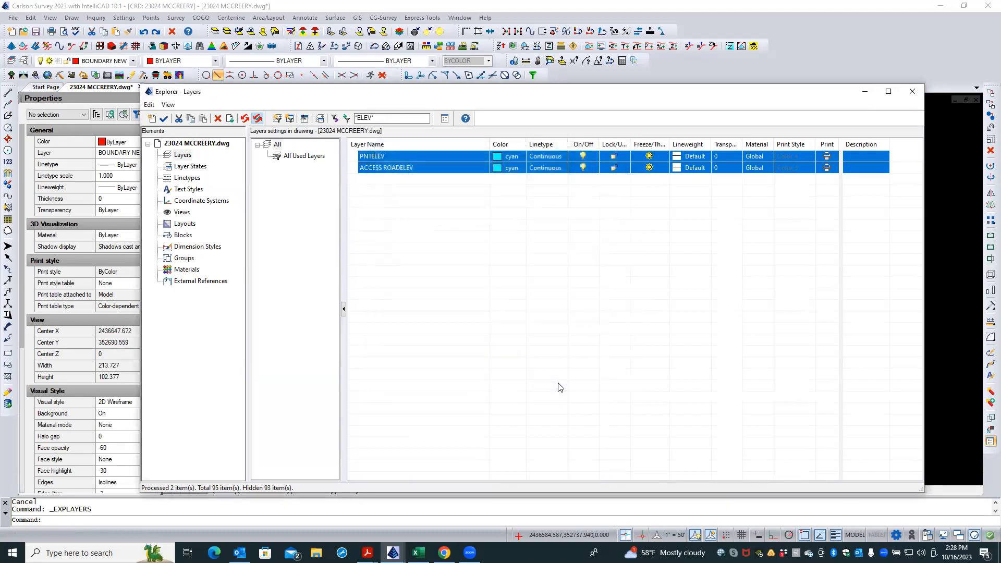
left_click(912, 92)
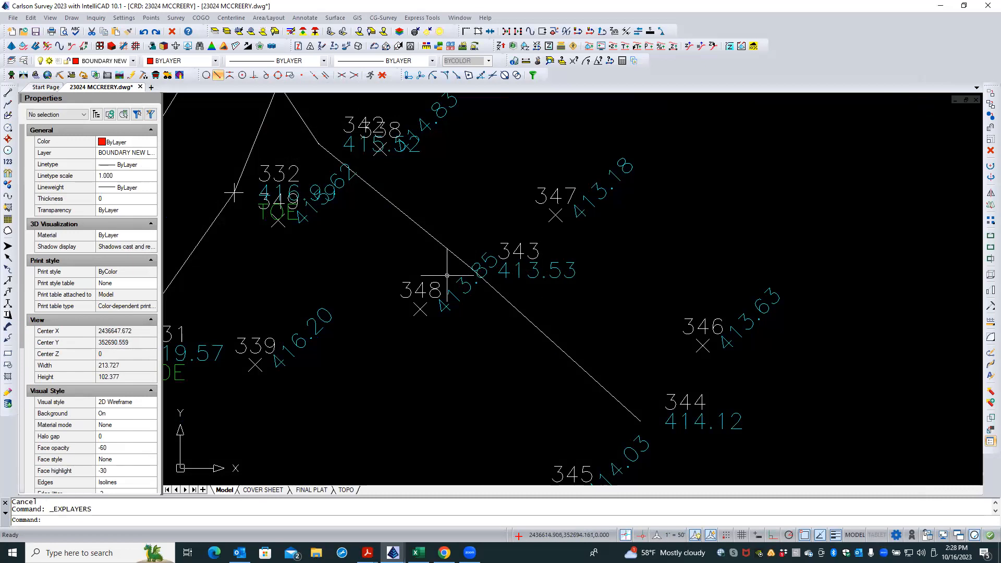
Set the color of the 3D BRKLN layer to magenta.
scroll(381, 299, "down", 1)
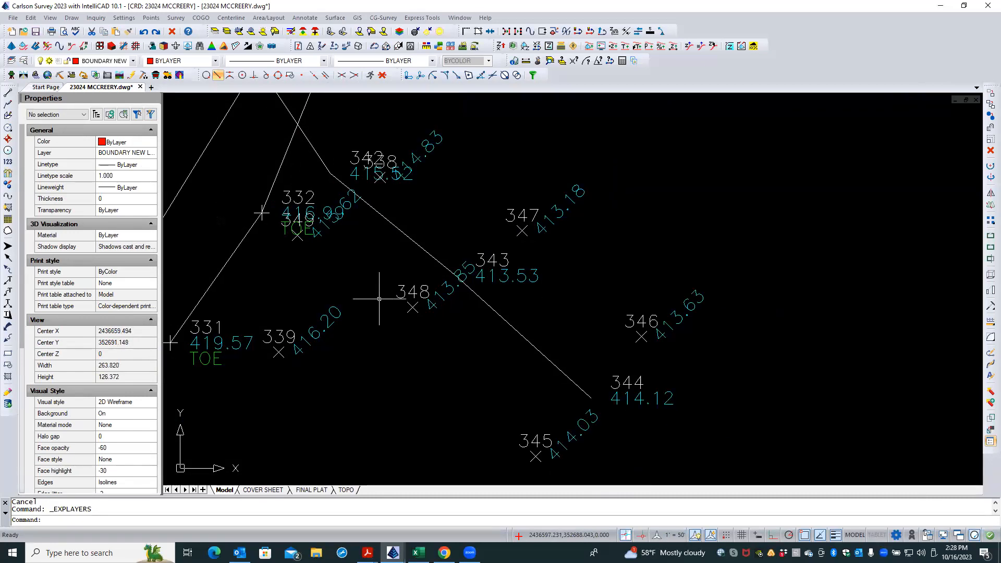
left_click(23, 61)
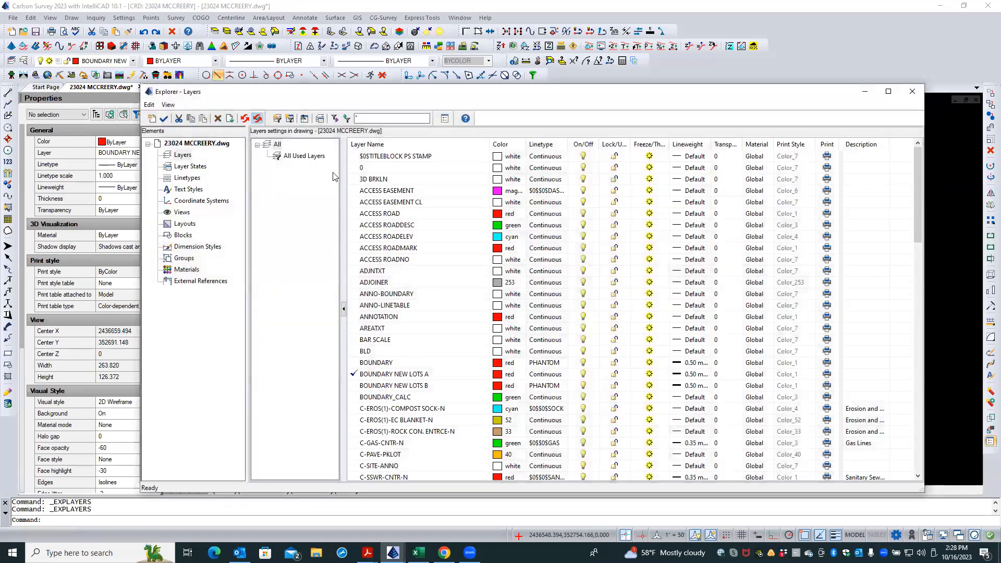
left_click(391, 180)
left_click(496, 180)
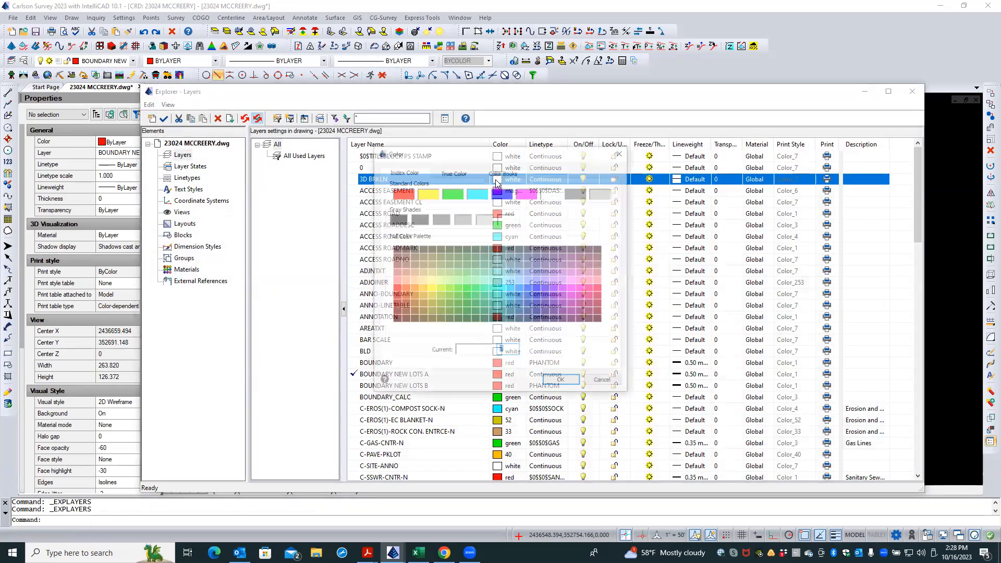
left_click(527, 193)
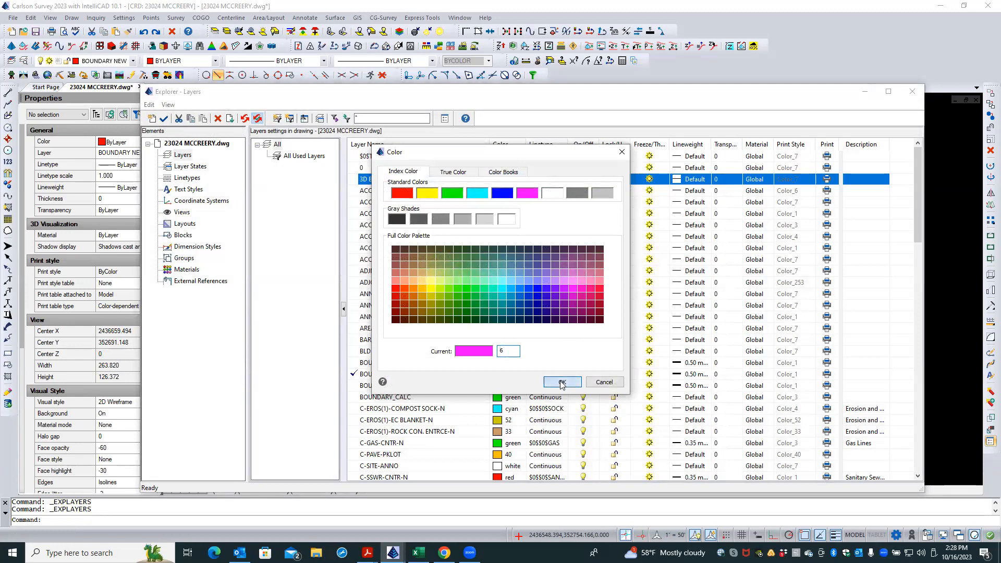
left_click(563, 381)
left_click(914, 92)
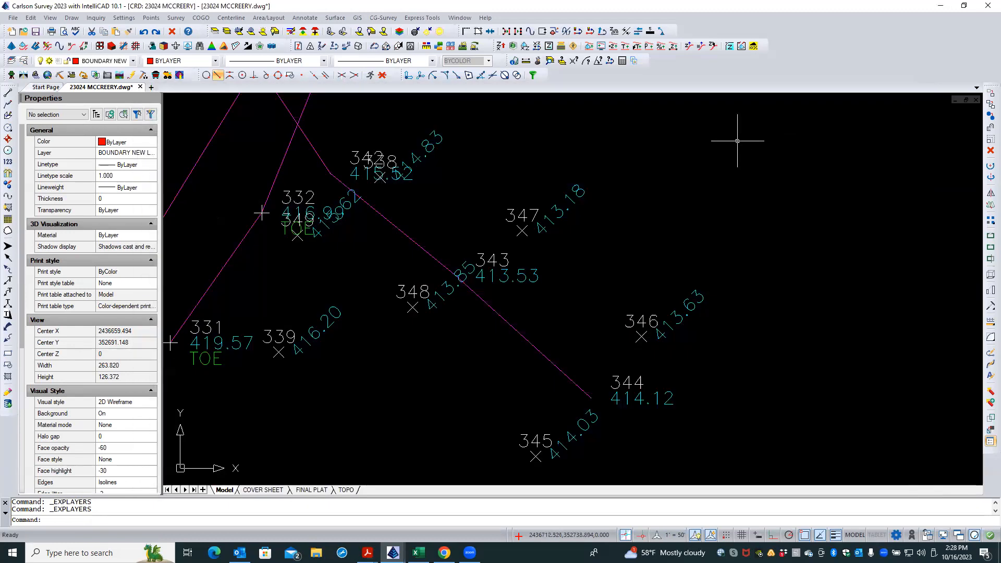
Examine how the breaklines connect the topo points along the road and the toe of slope.
scroll(435, 237, "down", 3)
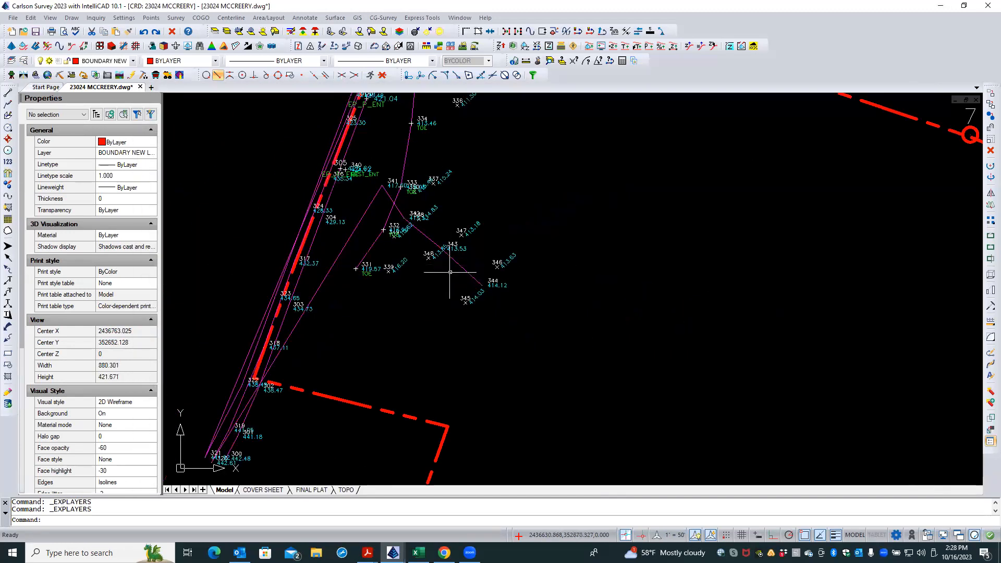
scroll(446, 271, "down", 3)
scroll(445, 280, "down", 1)
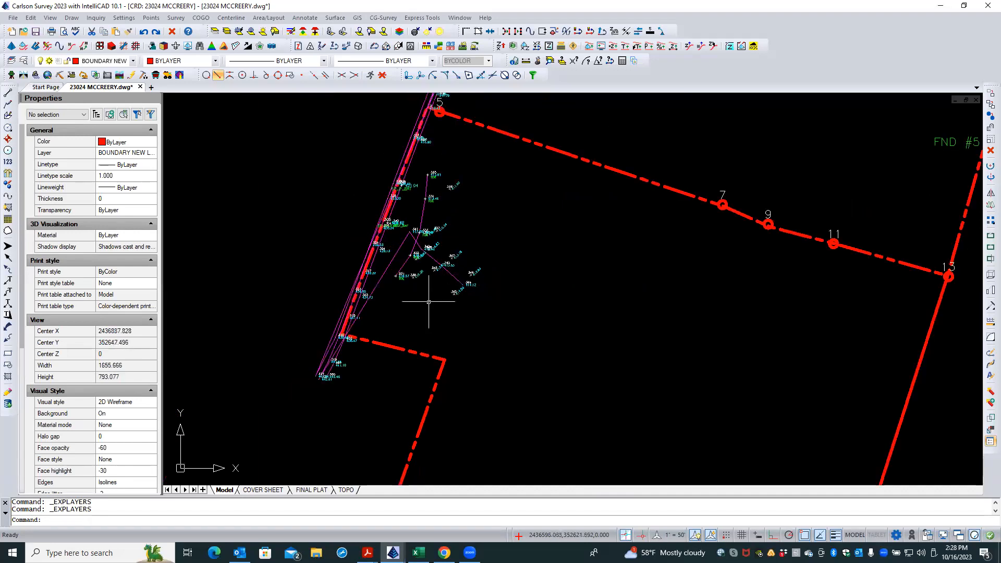
scroll(435, 136, "up", 1)
scroll(434, 136, "up", 3)
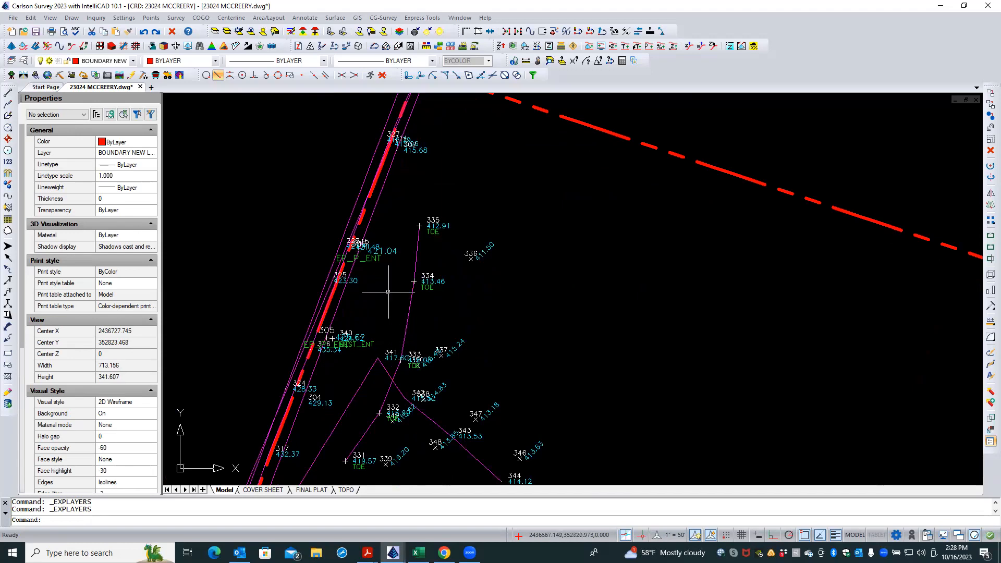
scroll(385, 205, "down", 2)
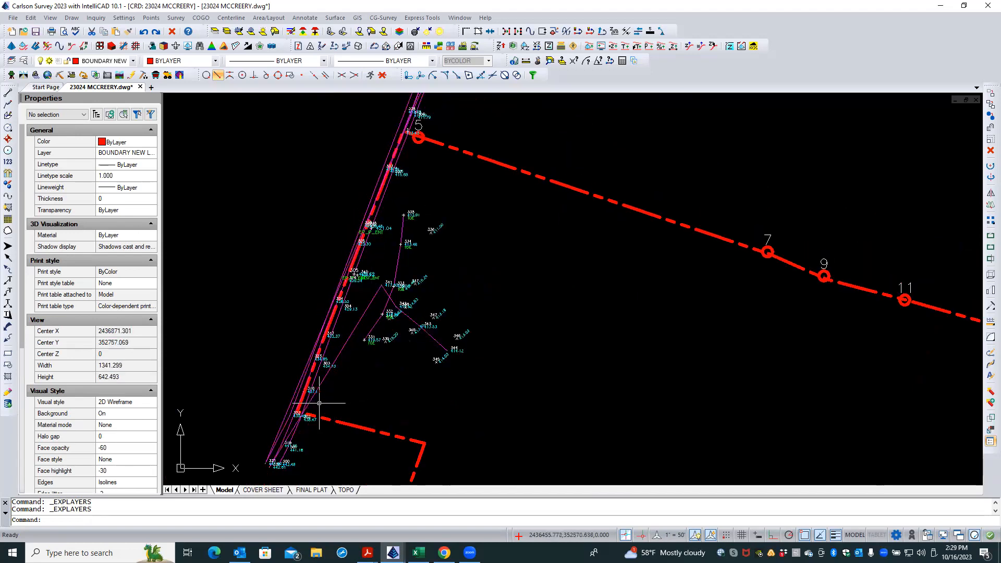
Orbit the model to view the boundary and topo linework in 3D, and restore the plan view of the current UCS.
scroll(405, 318, "down", 2)
scroll(405, 317, "up", 4)
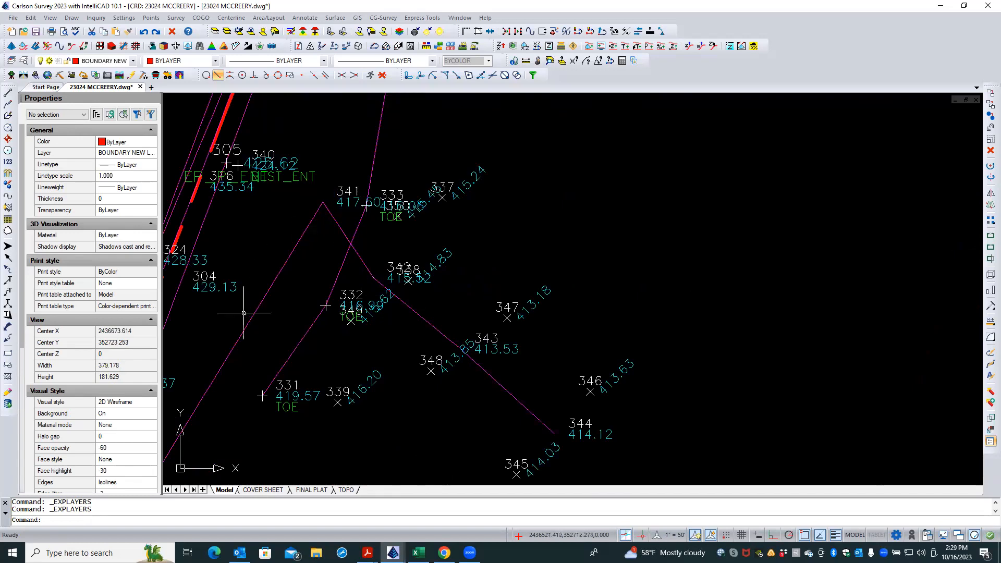
scroll(387, 206, "down", 4)
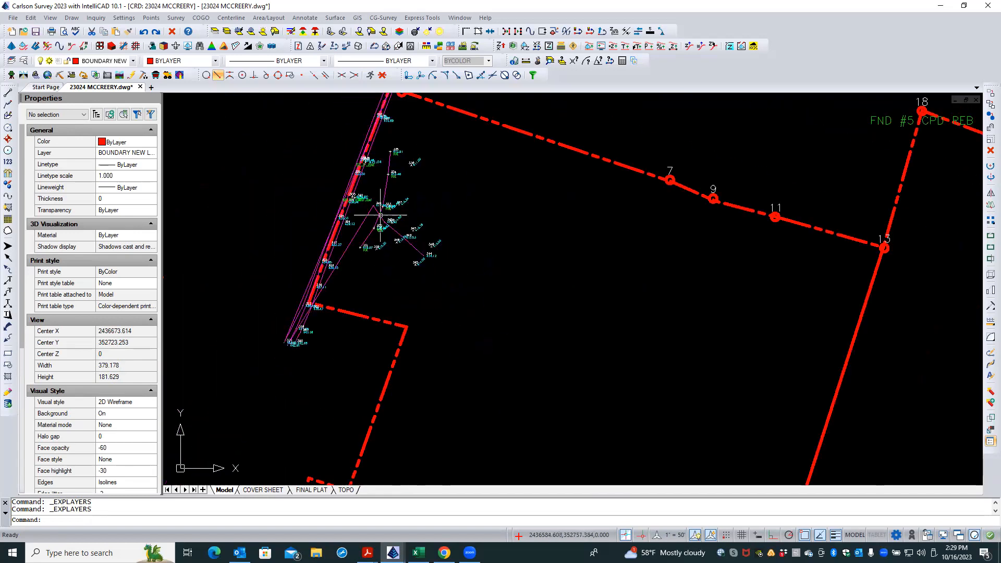
middle_click_drag(398, 266, 424, 316)
scroll(424, 315, "down", 1)
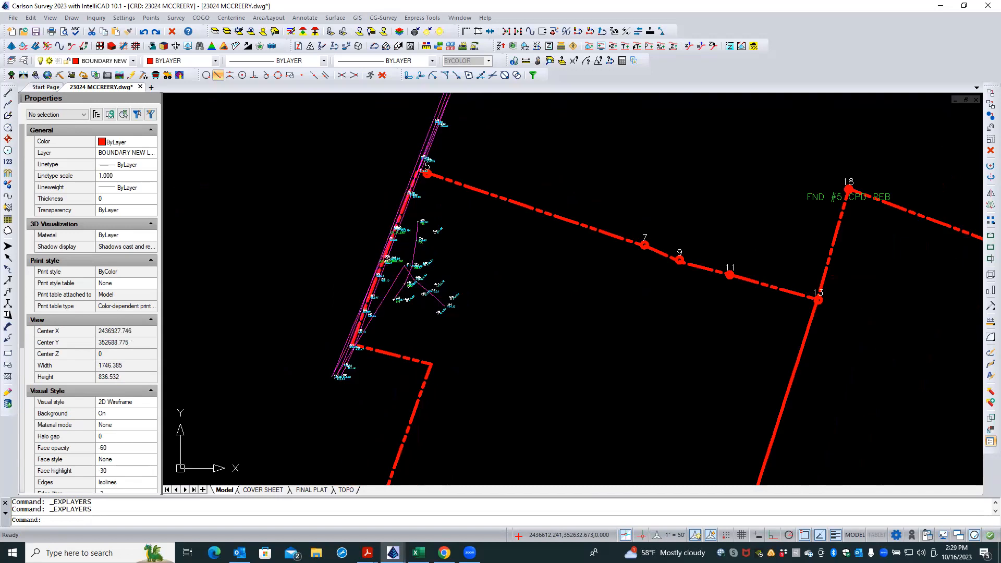
scroll(425, 316, "down", 1)
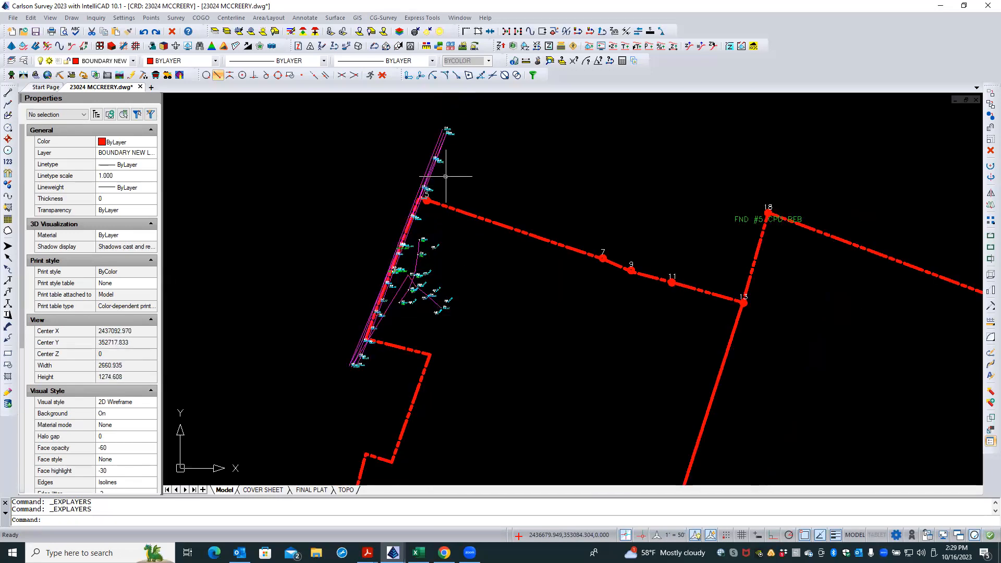
mouse_move(451, 230)
middle_mouse_down("shift")
mouse_move(506, 209)
mouse_move(509, 188)
mouse_move(476, 170)
mouse_move(417, 165)
mouse_move(444, 189)
middle_mouse_up("shift")
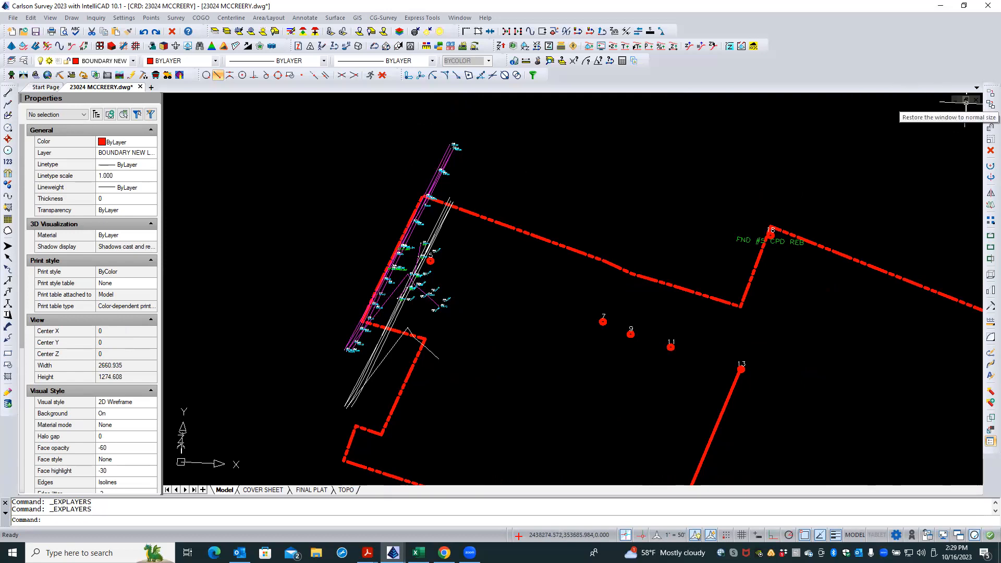
type("PLAN")
key("Return")
key("Return")
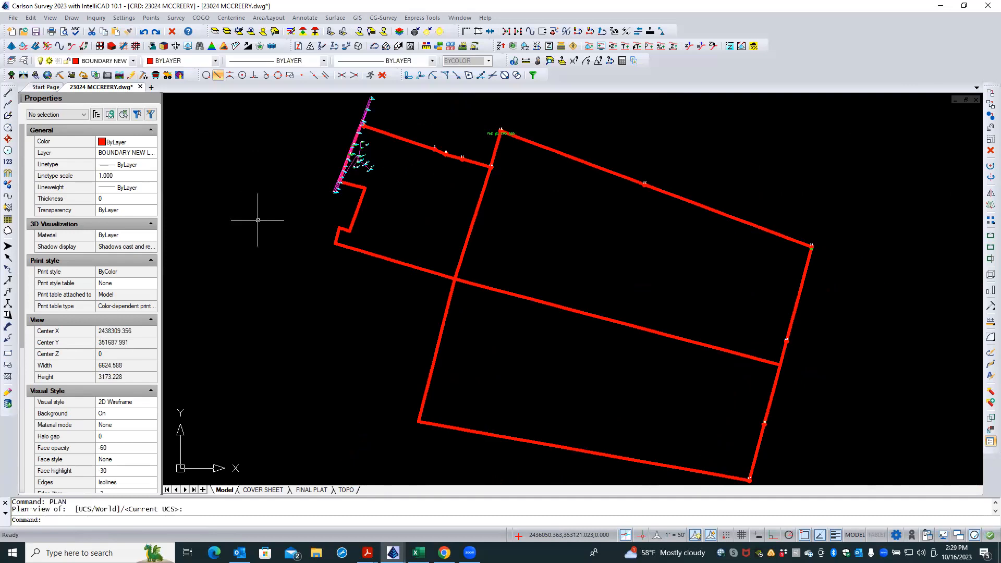
Filter the layers by *CNTR* and set the linetype of the V-ROAD-CNTR layer to CENTER2.
scroll(323, 276, "down", 3)
scroll(331, 224, "up", 6)
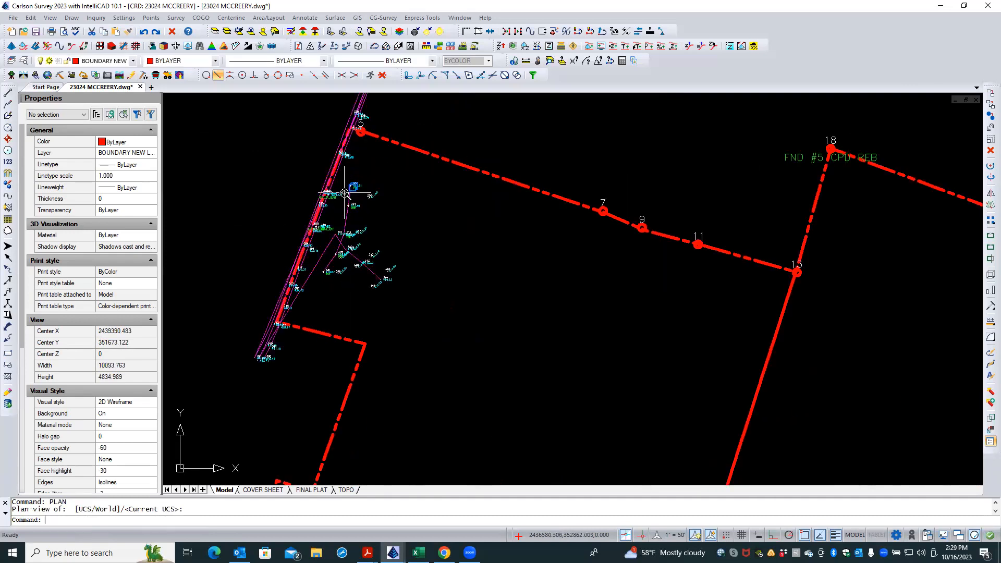
scroll(344, 194, "up", 3)
scroll(298, 173, "up", 7)
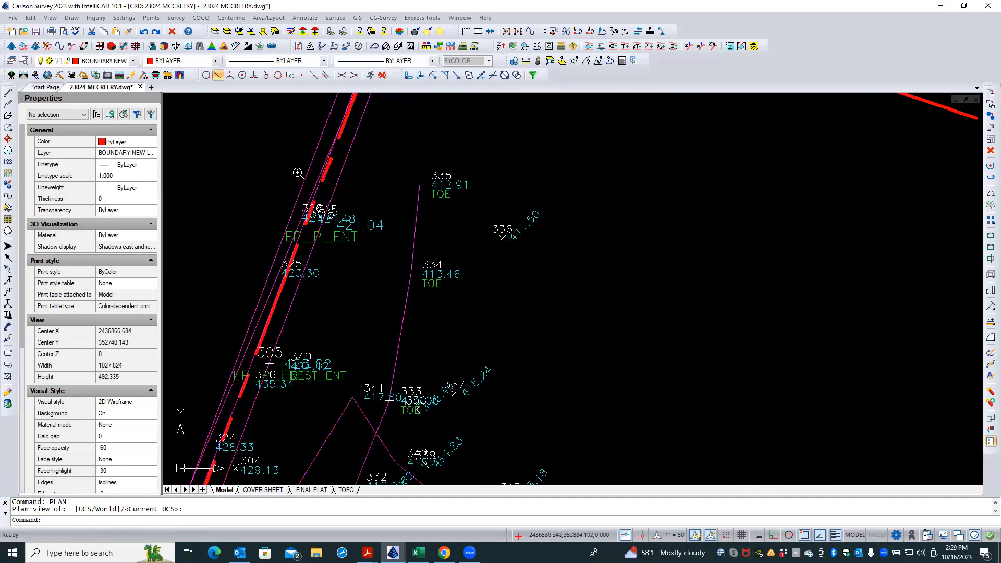
scroll(299, 173, "up", 2)
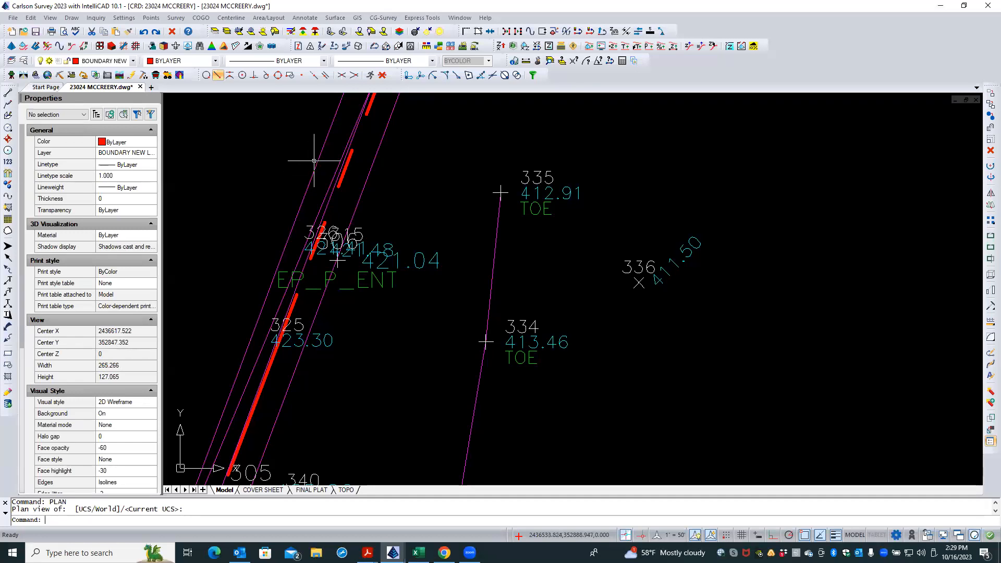
left_click(22, 60)
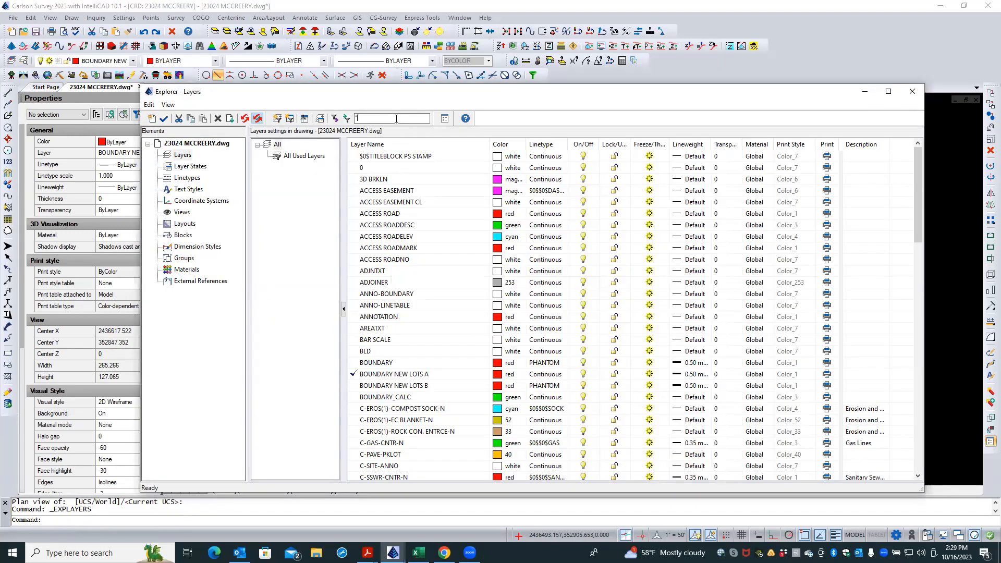
type("*CNTR*")
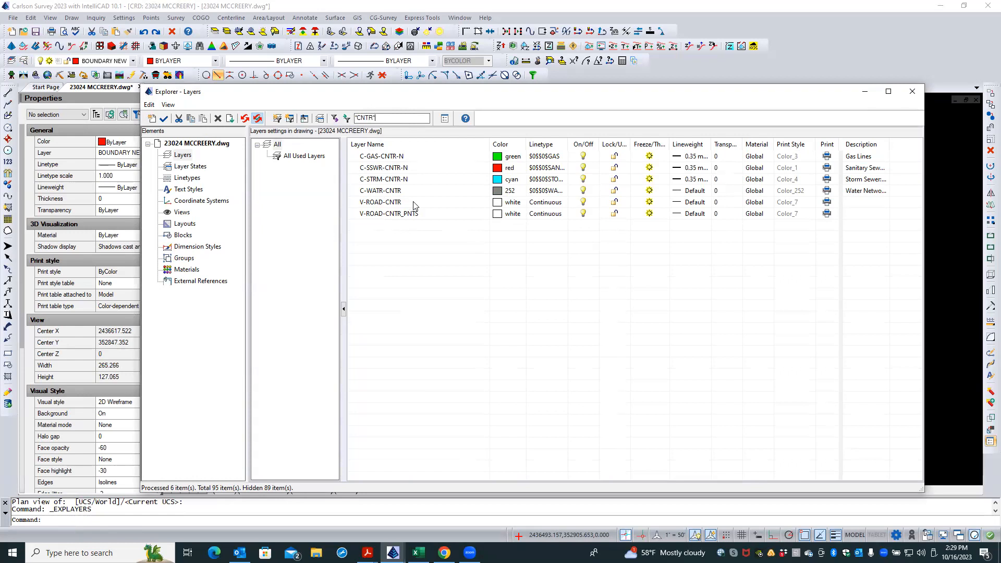
left_click(542, 203)
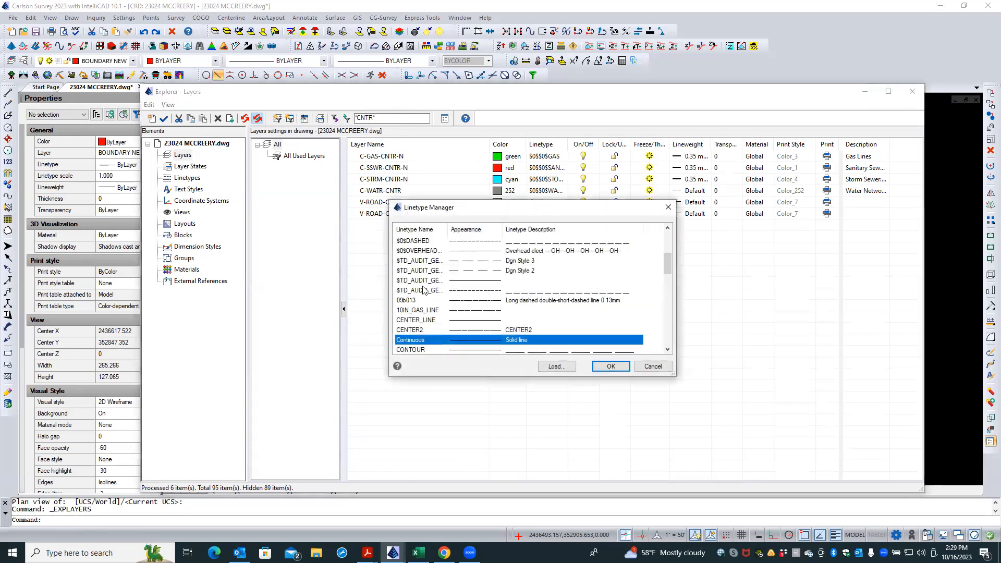
left_click(417, 331)
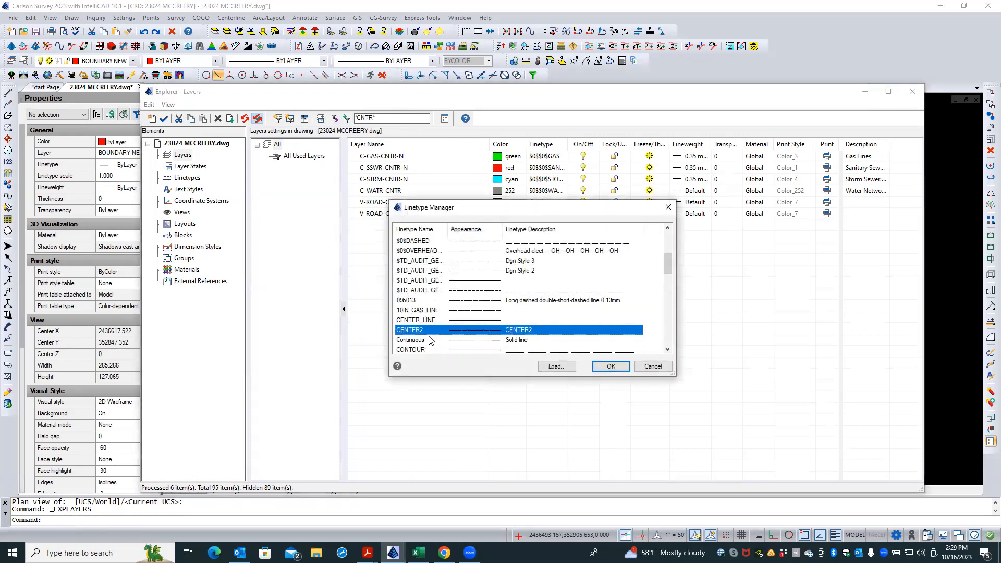
left_click(595, 367)
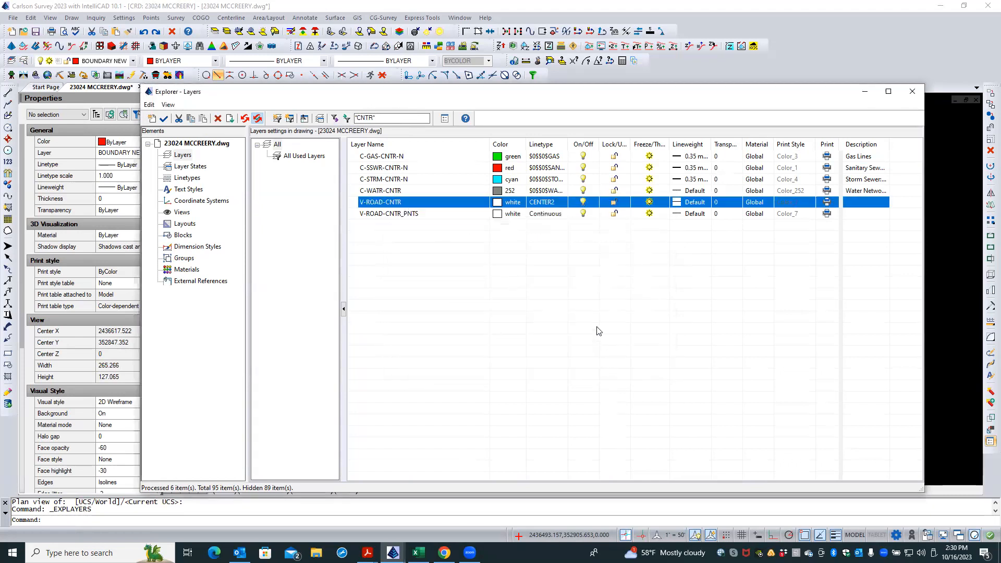
left_click(912, 95)
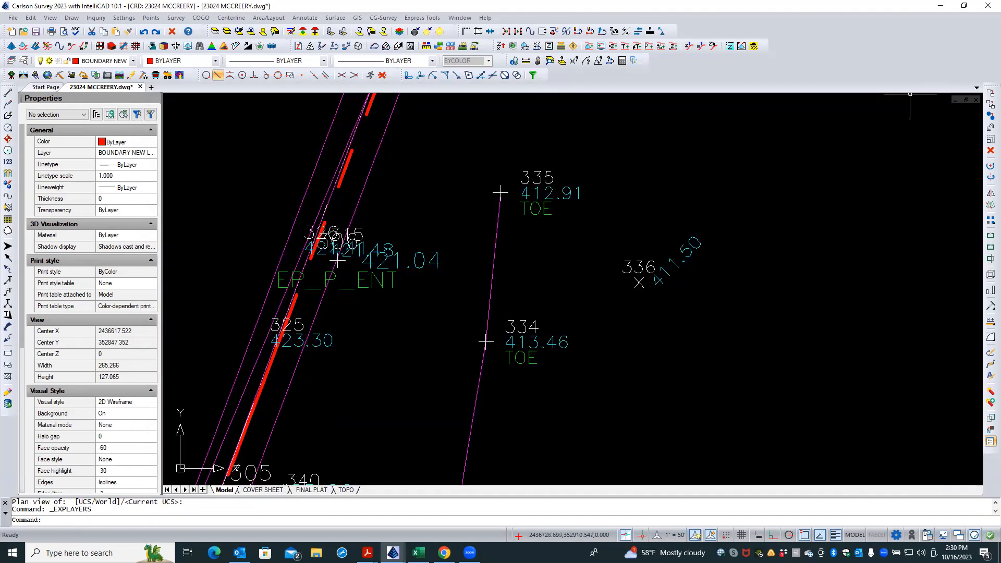
left_click(423, 205)
left_click(410, 217)
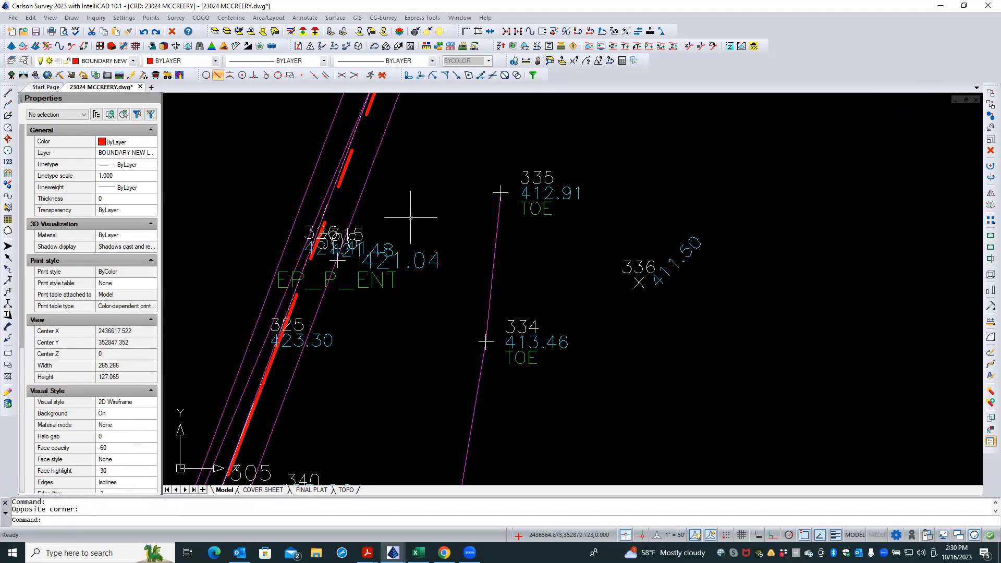
Examine the centerline linetype and how the linework runs through points 341 to 344 and the toe points.
scroll(433, 209, "down", 1)
scroll(432, 210, "down", 2)
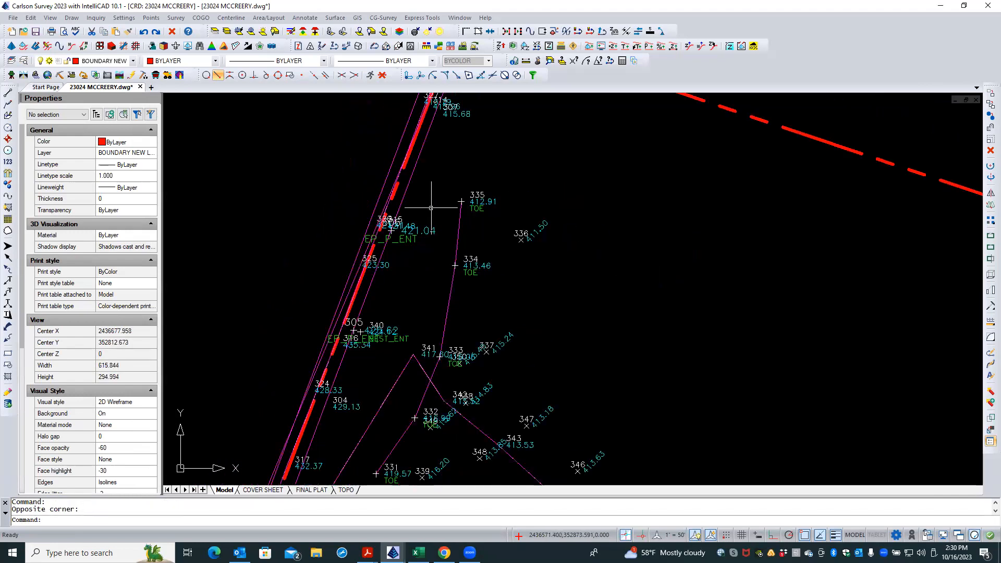
scroll(424, 229, "down", 2)
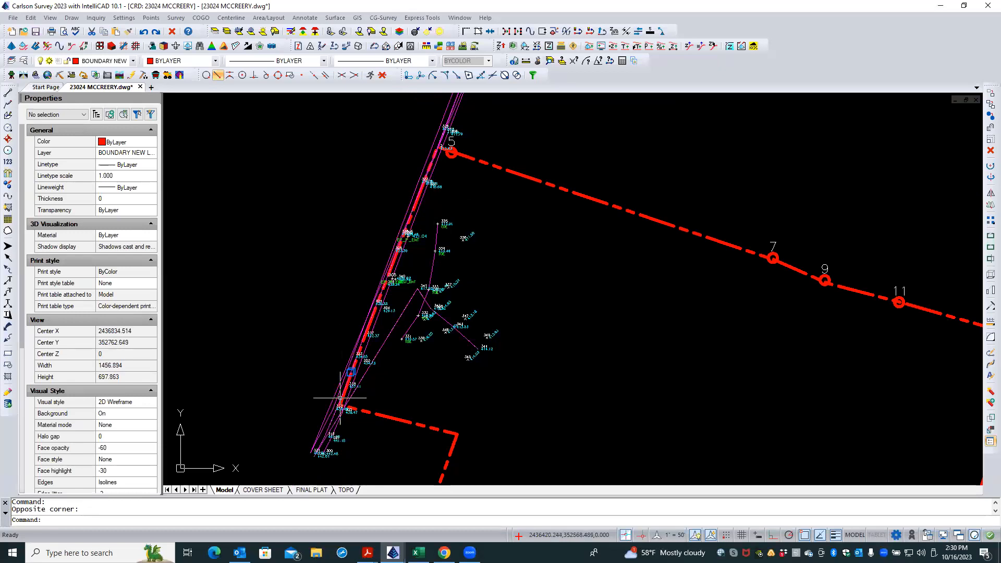
scroll(400, 333, "up", 2)
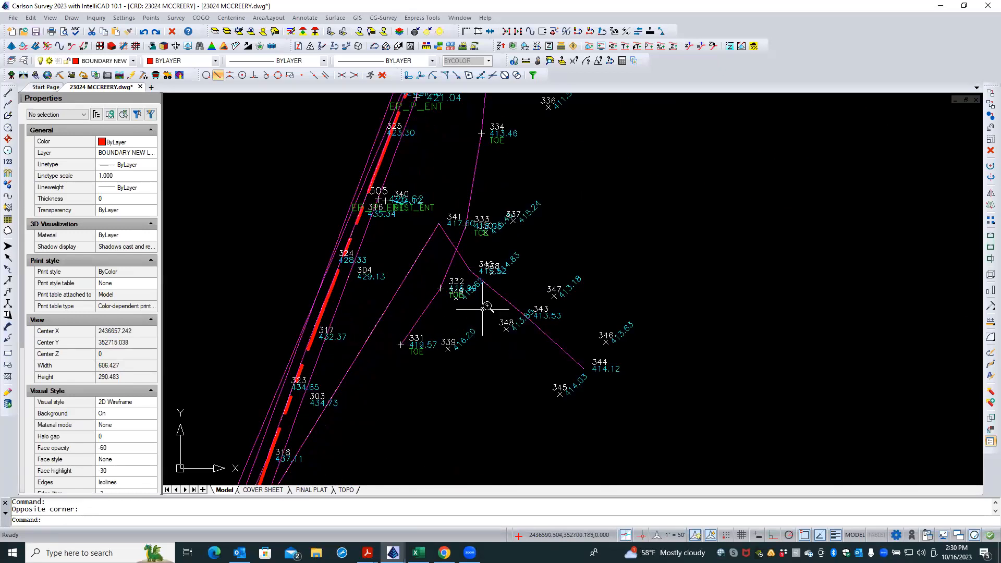
scroll(488, 298, "up", 2)
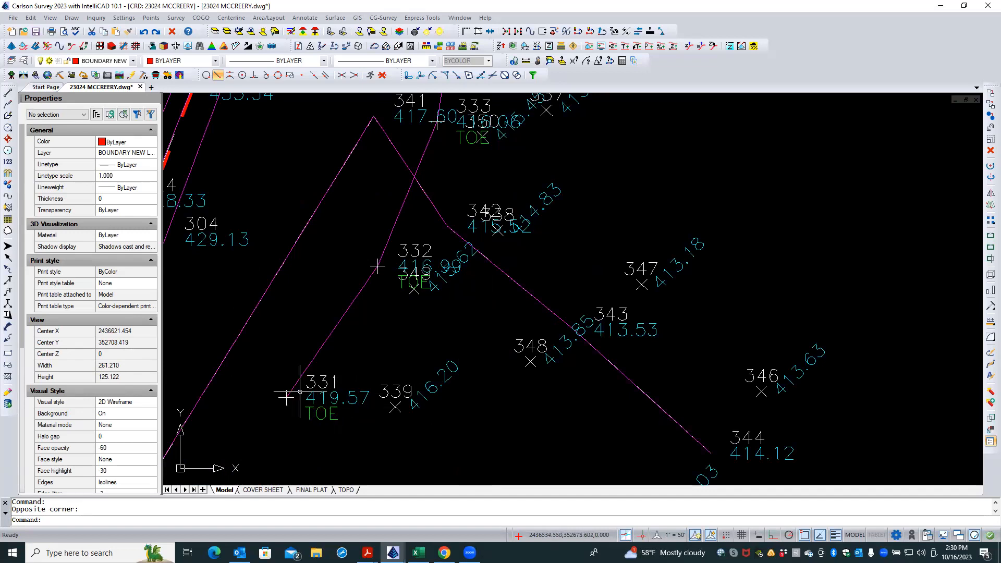
scroll(362, 394, "down", 2)
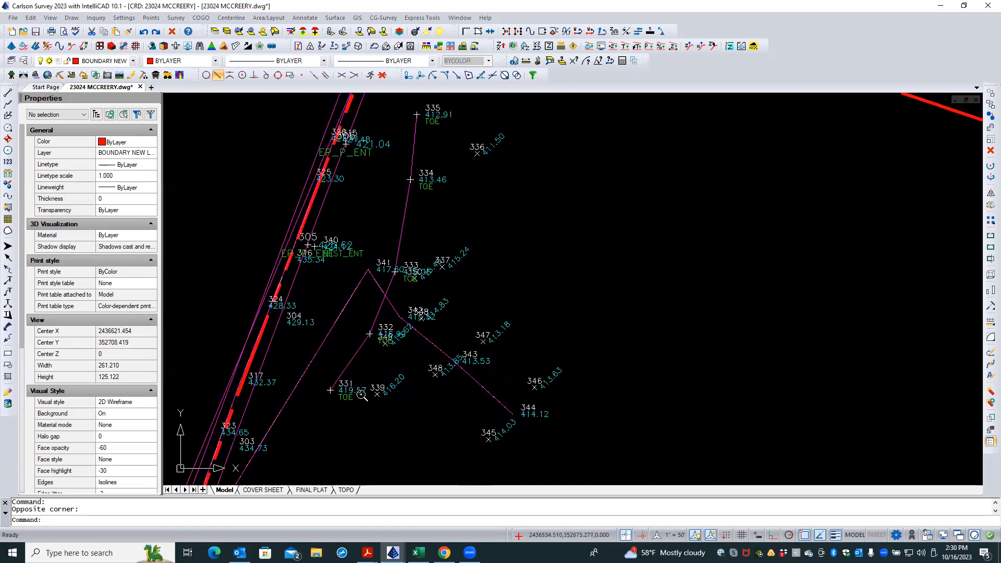
scroll(362, 395, "down", 1)
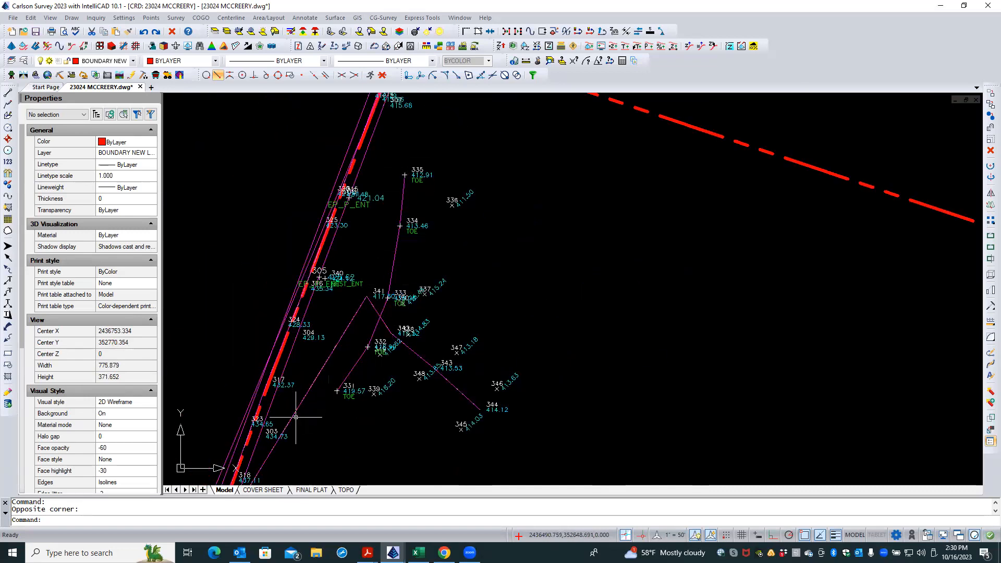
scroll(415, 361, "up", 3)
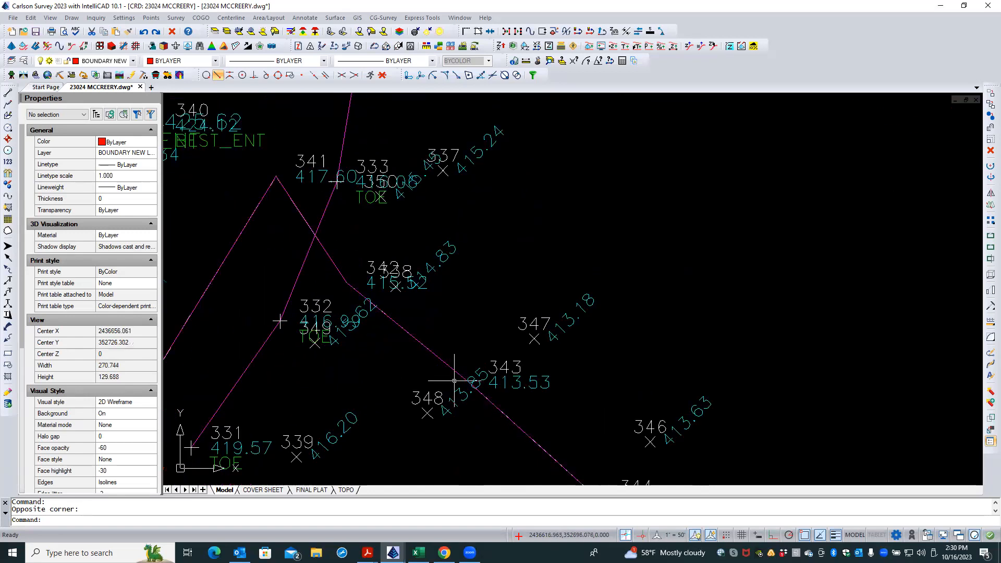
scroll(350, 294, "up", 2)
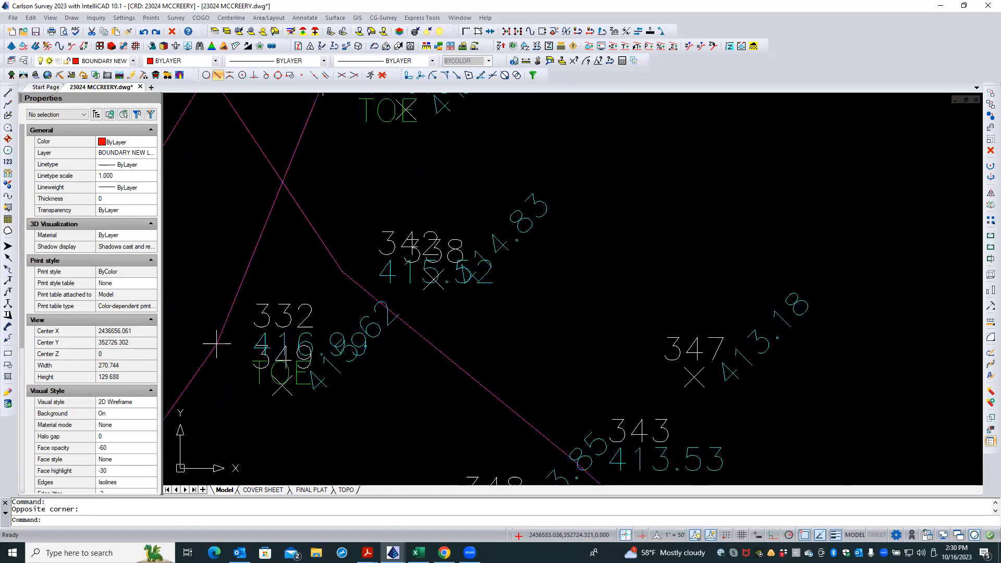
Check the layer, coordinates and CRD file description of point 342, leaving the point unedited.
left_click(386, 270)
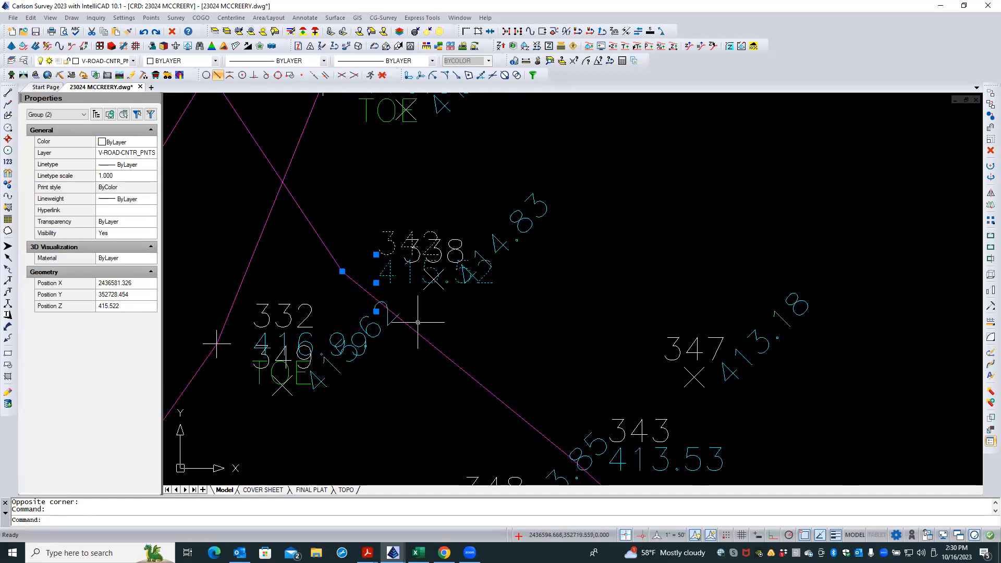
scroll(307, 283, "up", 1)
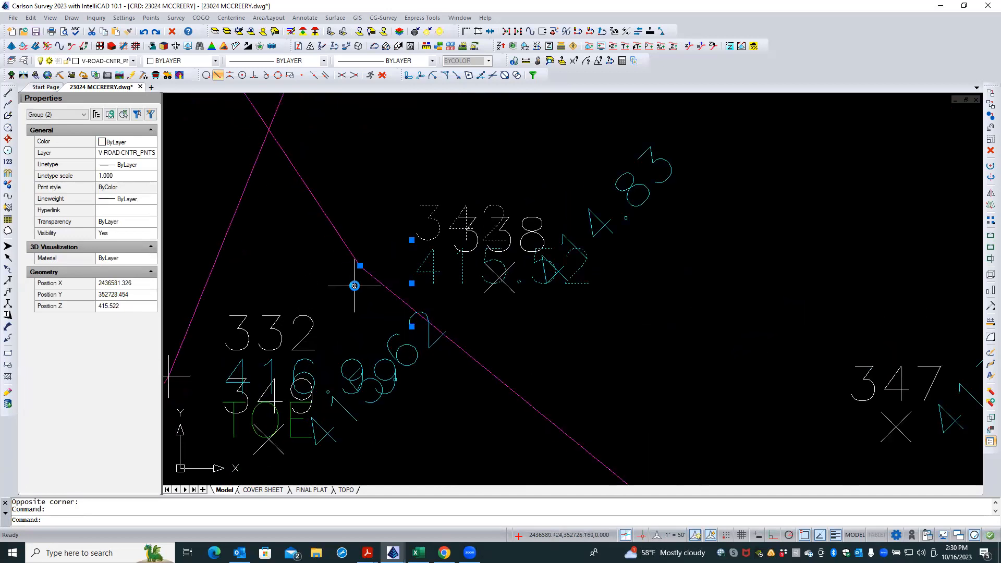
key("Escape")
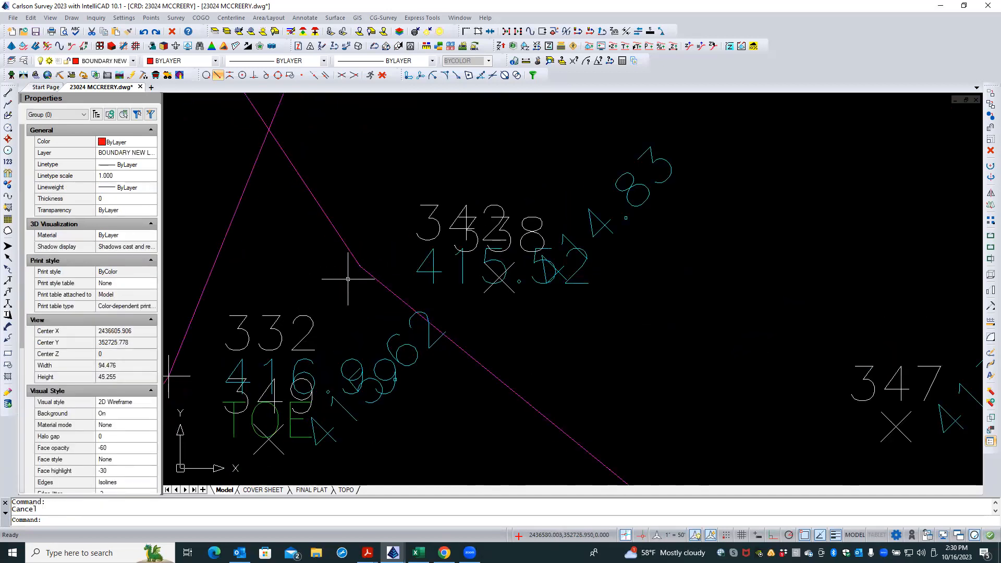
scroll(348, 279, "up", 2)
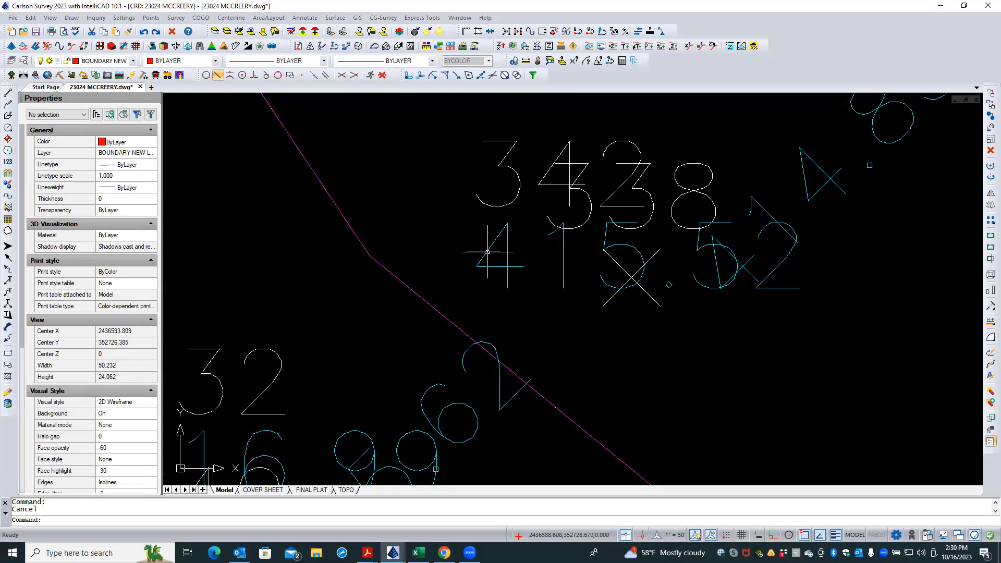
left_click(488, 252)
double_click(487, 251)
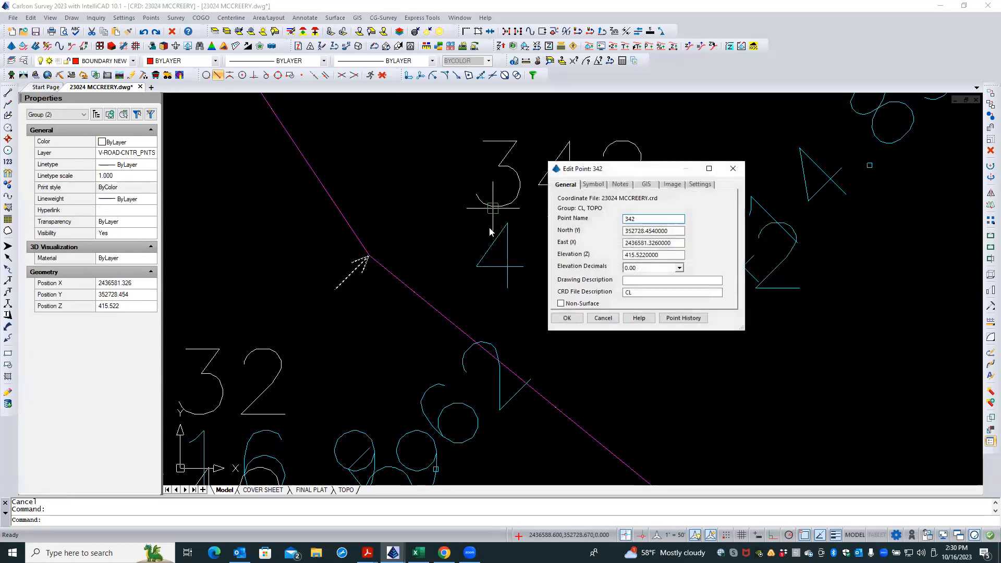
left_click(641, 294)
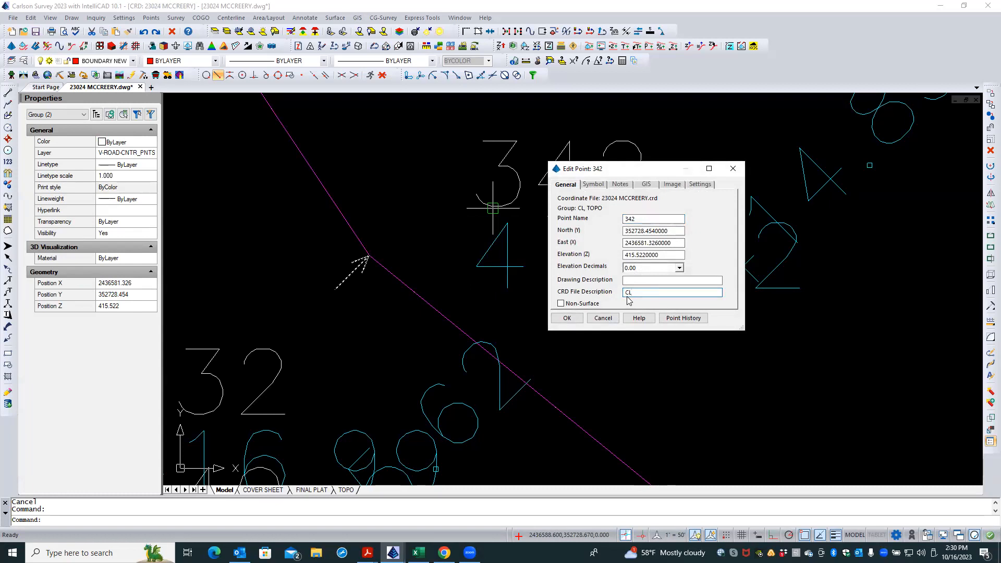
left_click(603, 318)
Examine how the linework connects from point 341 down to road points 300, 320 and 321 at the south end.
scroll(488, 308, "down", 3)
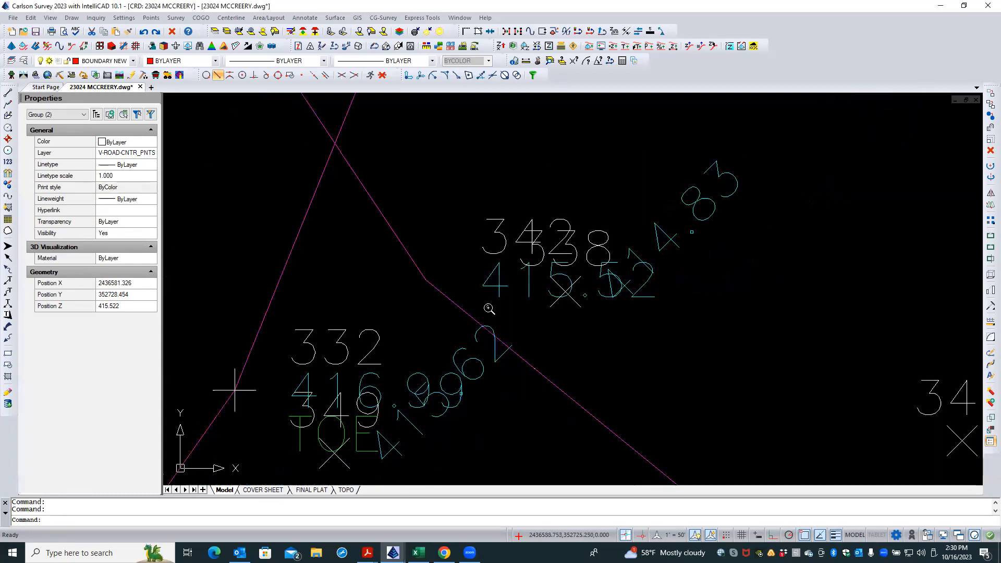
scroll(487, 307, "down", 3)
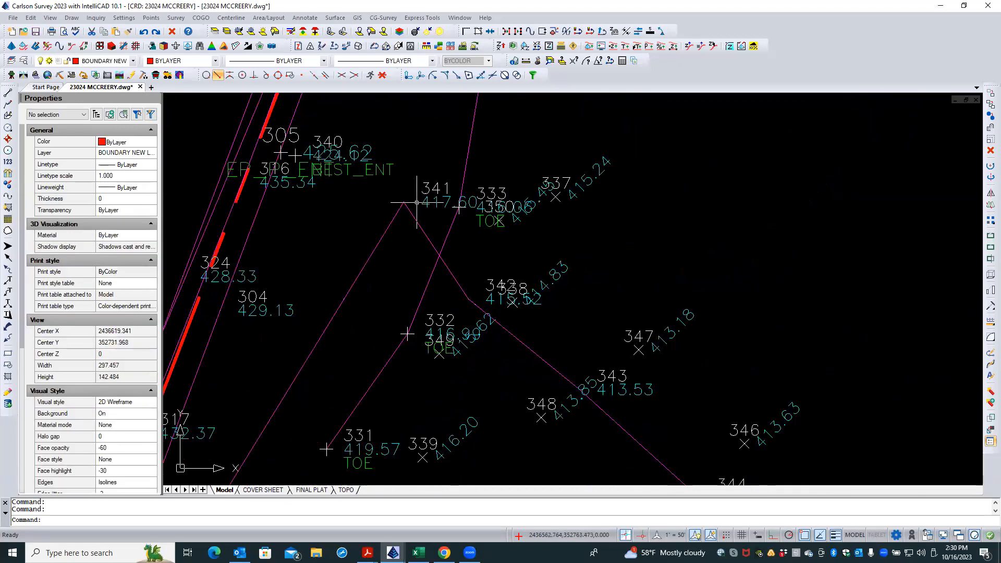
scroll(418, 199, "down", 3)
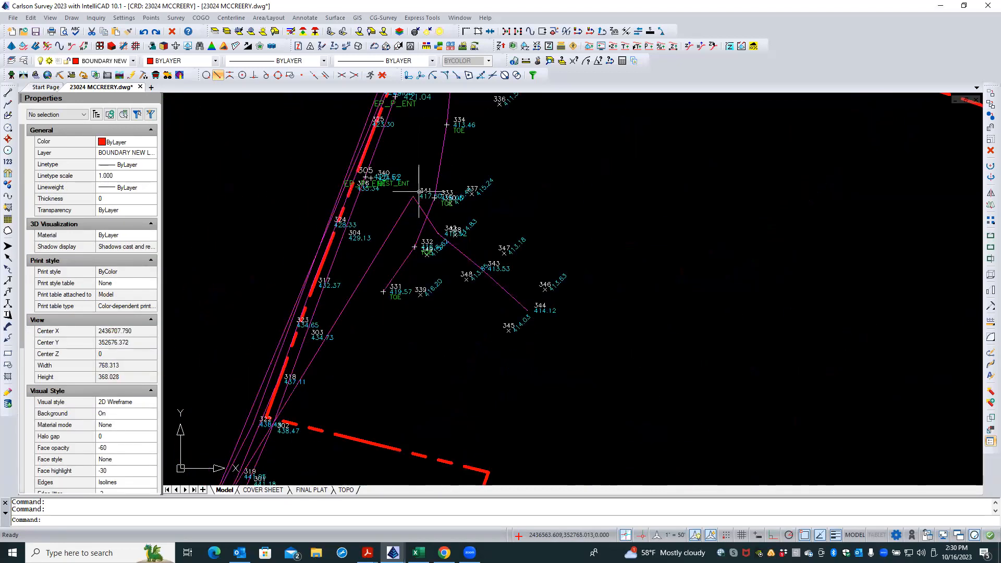
scroll(401, 283, "down", 1)
scroll(400, 283, "down", 1)
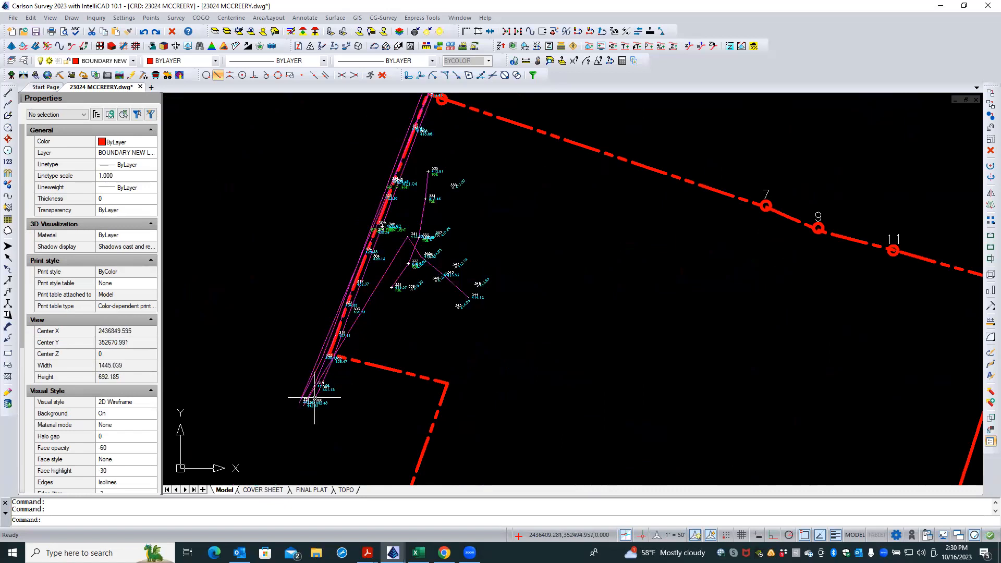
scroll(306, 403, "up", 3)
scroll(306, 402, "up", 10)
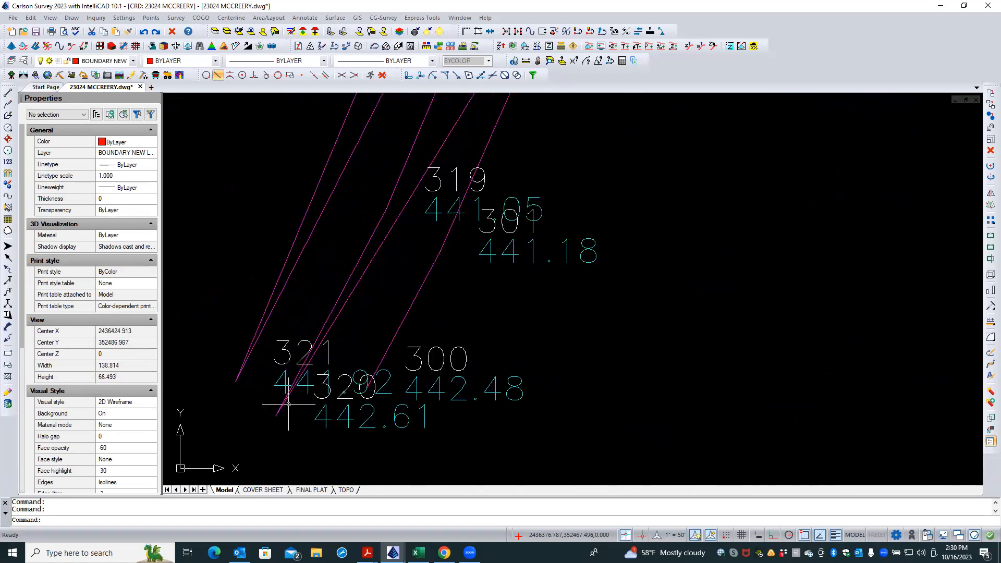
Check the CRD file descriptions of points 321 and 320 at the south end of the road, leaving both unedited.
left_click(287, 351)
double_click(287, 351)
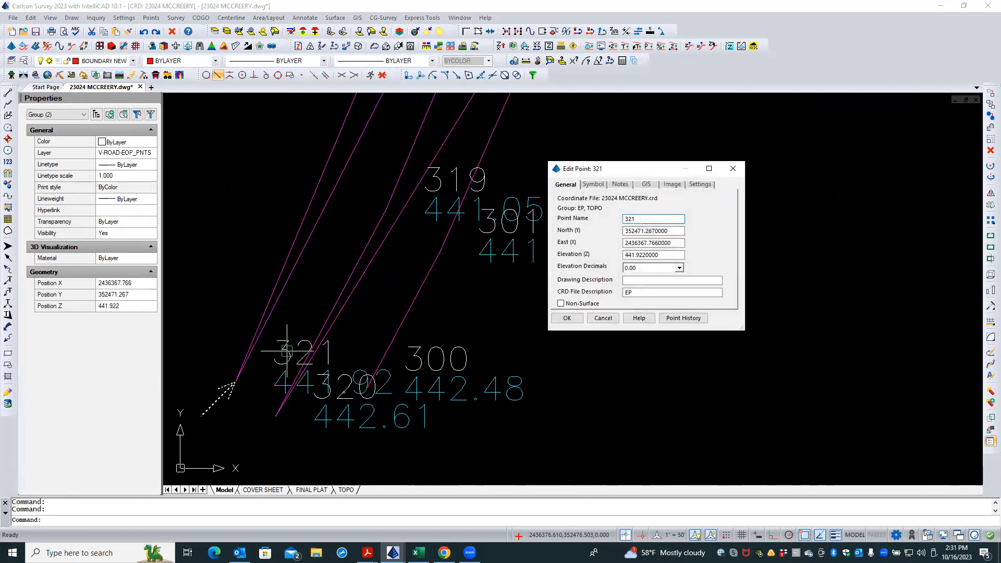
key("Escape")
key("Escape")
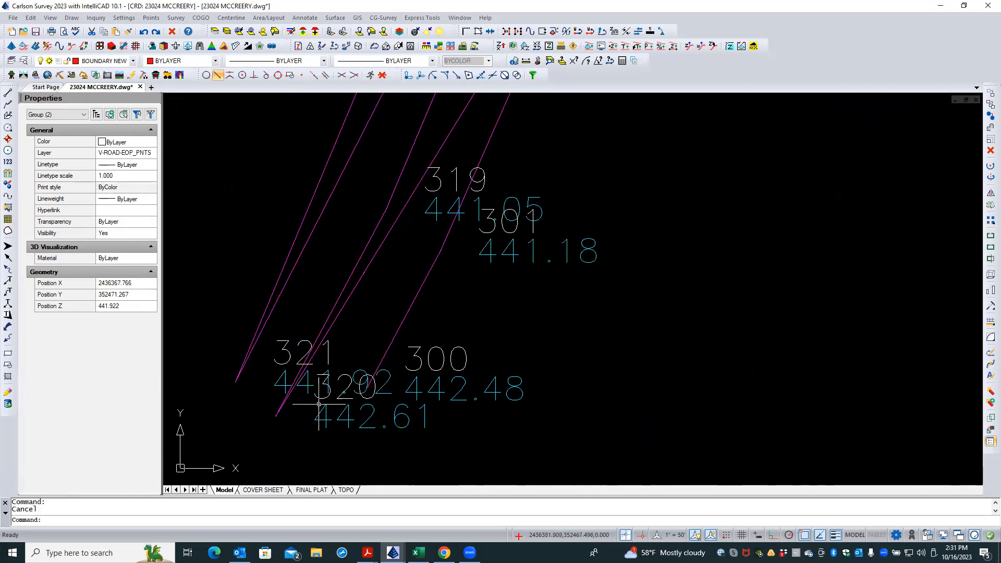
left_click(320, 396)
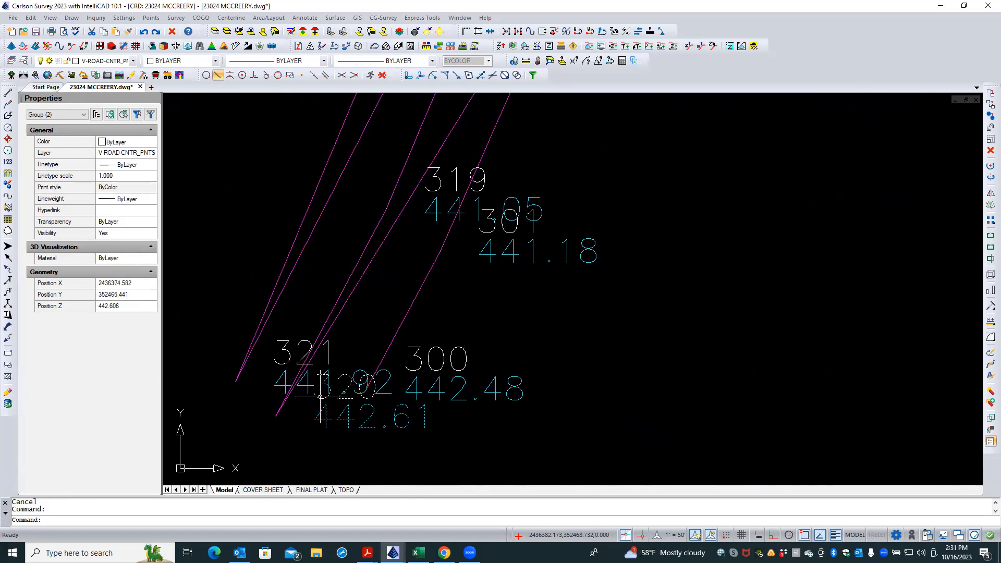
double_click(320, 396)
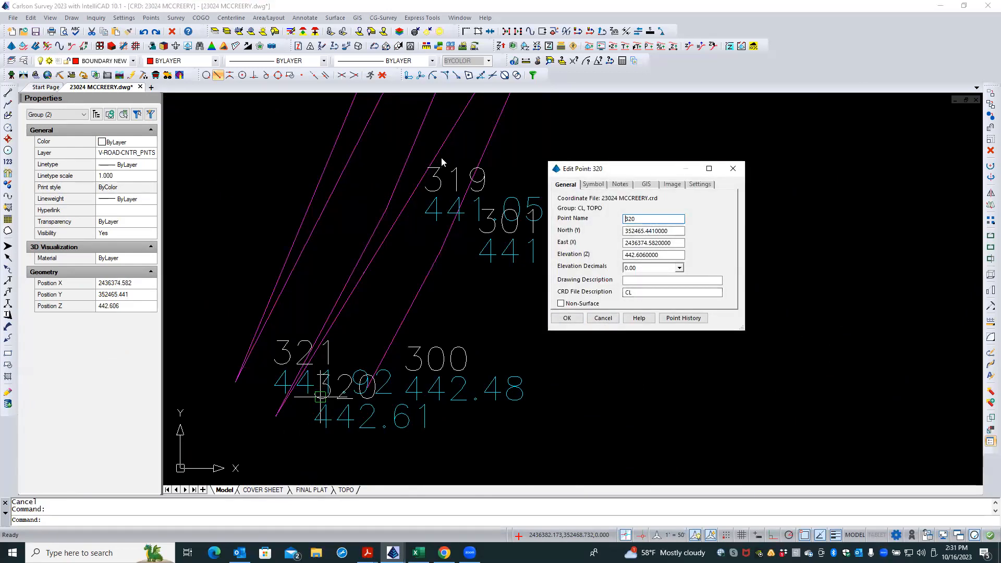
left_click(603, 318)
scroll(294, 435, "down", 3)
scroll(296, 434, "down", 2)
key("Escape")
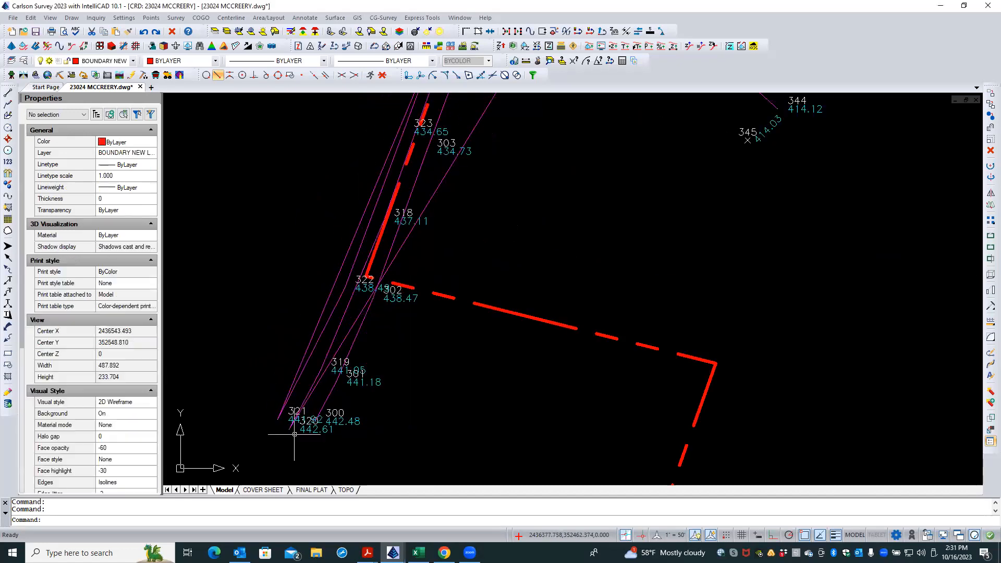
Examine how the road linework runs from the south end up to points 330, 311 and 310 at the north end.
scroll(295, 434, "down", 2)
scroll(461, 142, "up", 3)
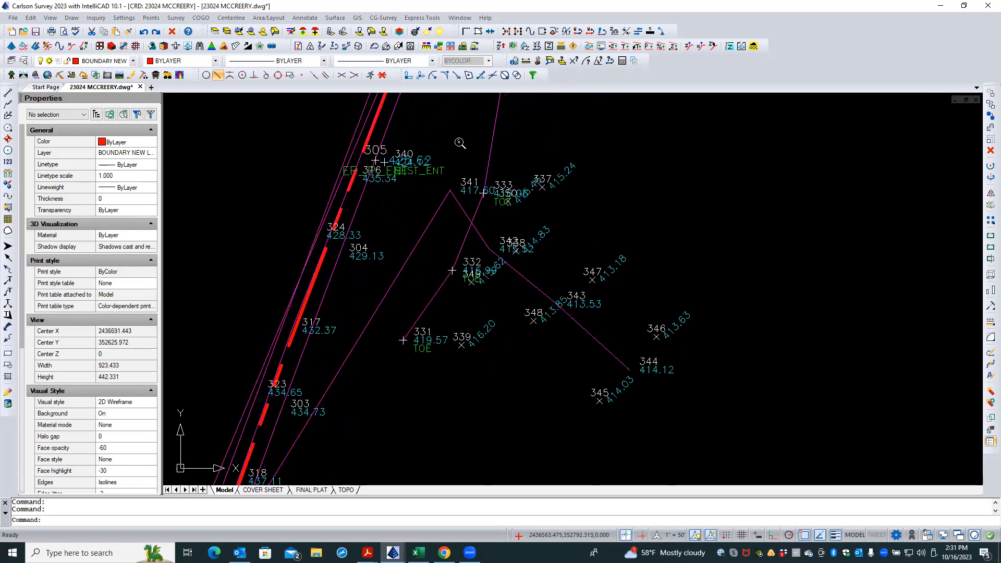
scroll(475, 352, "down", 7)
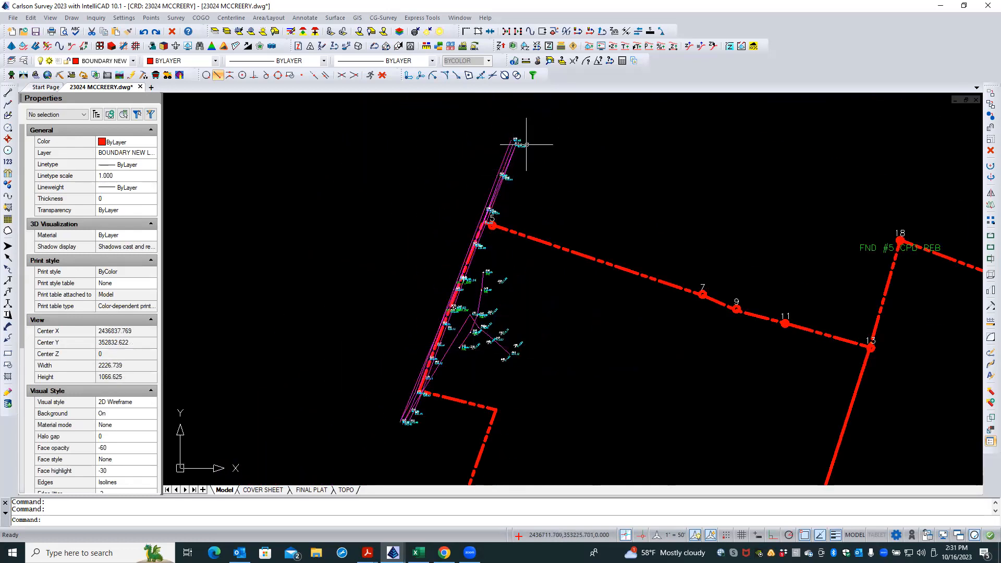
scroll(525, 143, "up", 4)
scroll(528, 140, "up", 5)
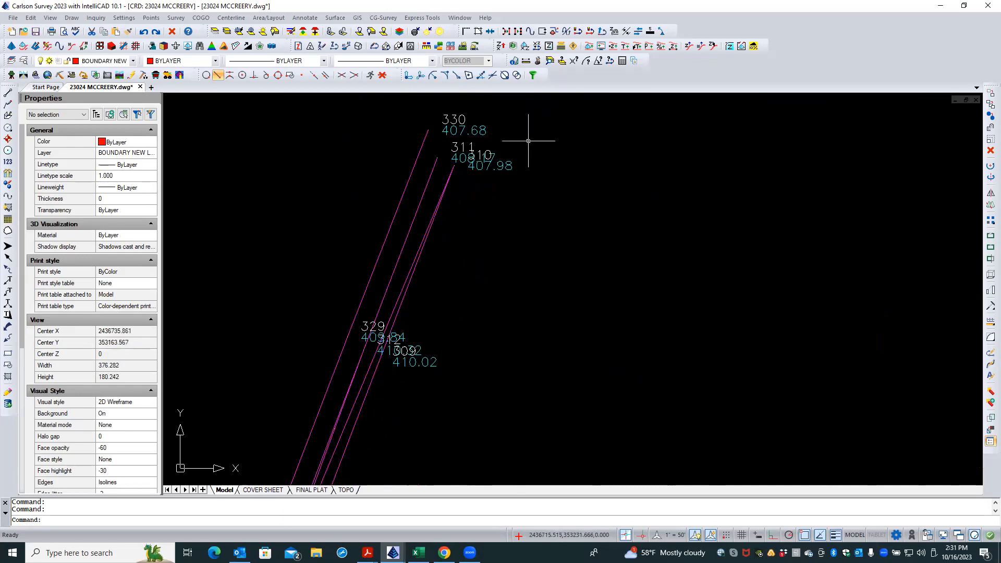
scroll(528, 141, "down", 3)
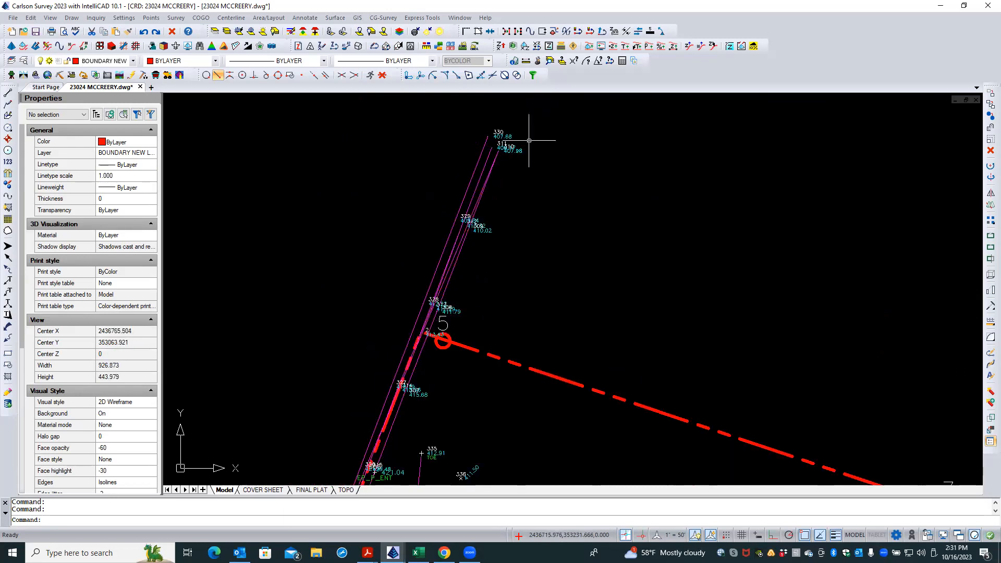
scroll(529, 140, "down", 2)
scroll(528, 141, "down", 2)
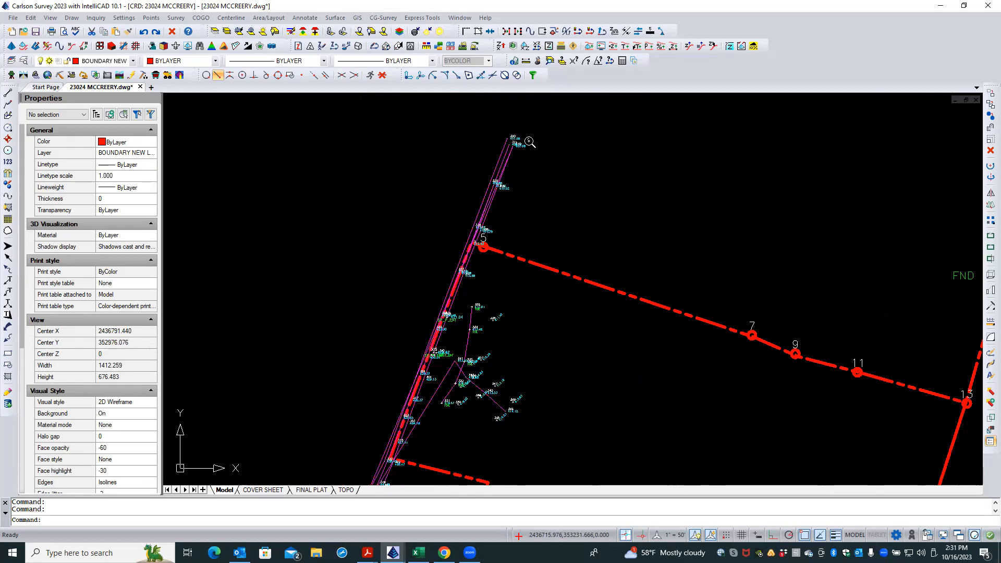
scroll(529, 140, "up", 5)
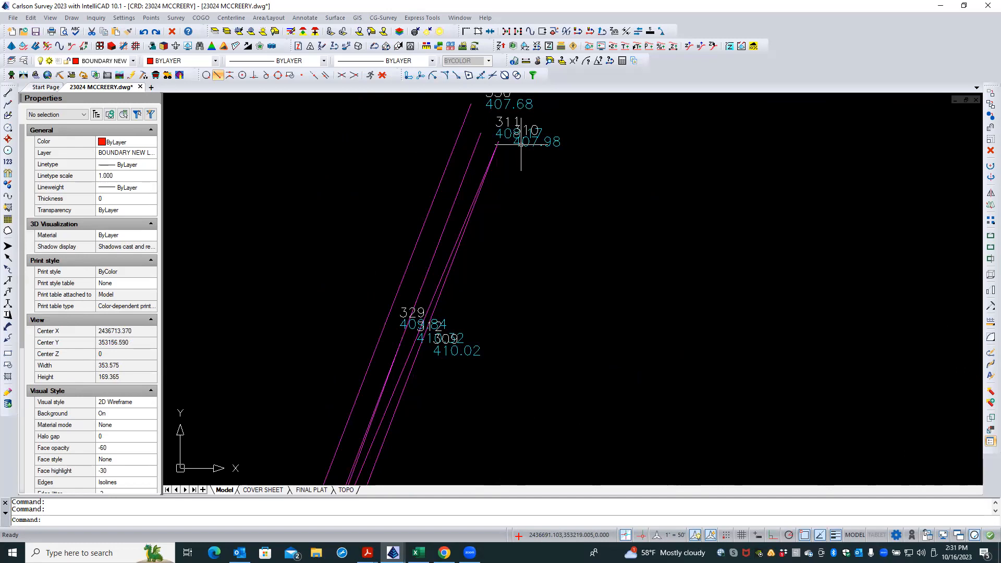
scroll(521, 142, "down", 9)
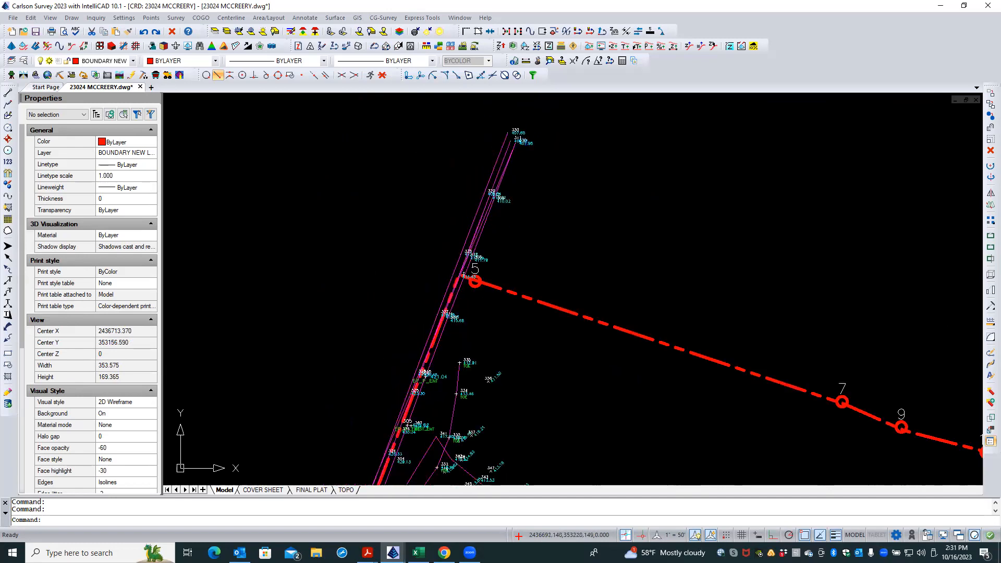
scroll(498, 221, "up", 5)
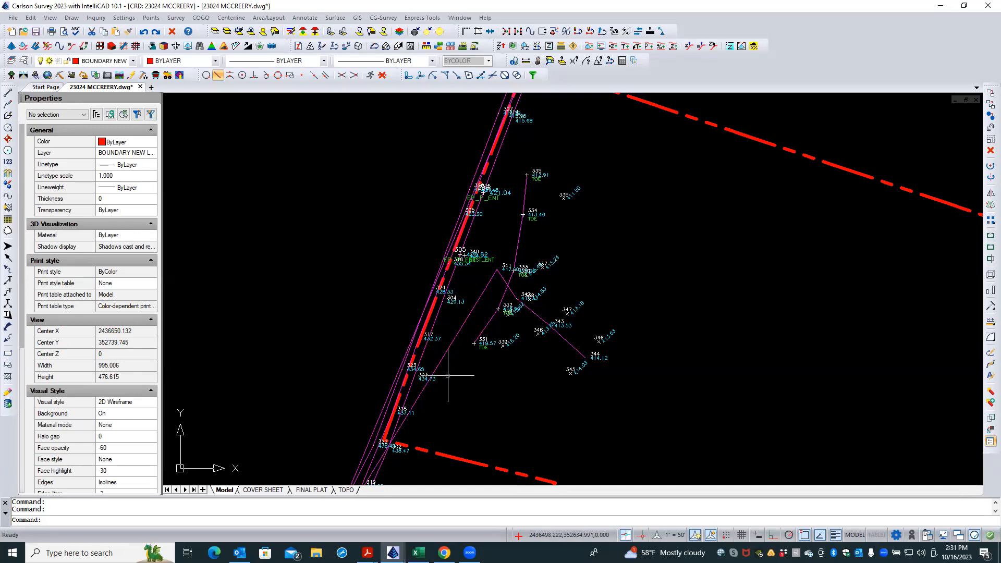
scroll(447, 375, "down", 2)
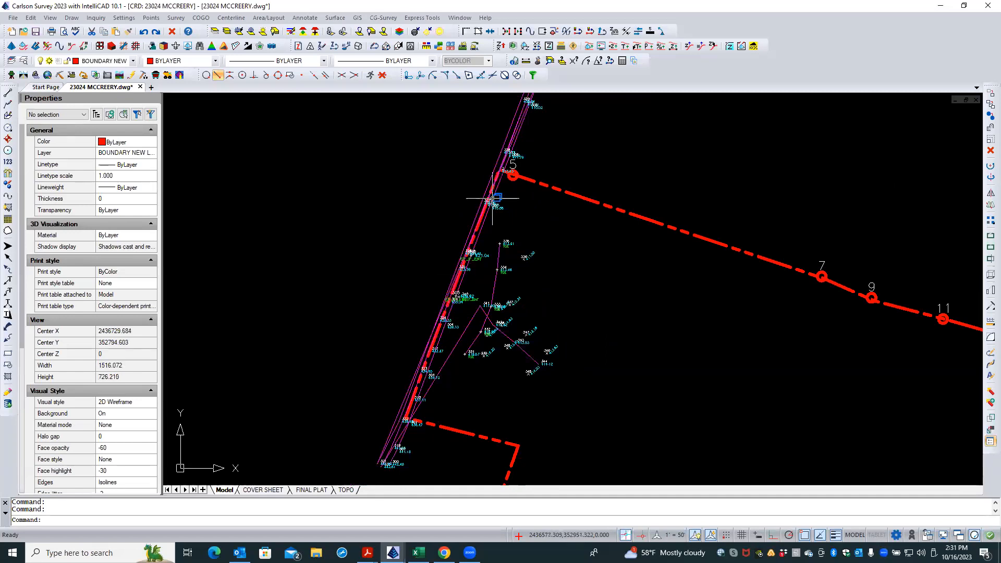
Set the CRD file description of point 311 at the north end of the road to CL BEG.
scroll(518, 100, "up", 3)
middle_click_drag(498, 114, 465, 206)
middle_click_drag(540, 130, 496, 183)
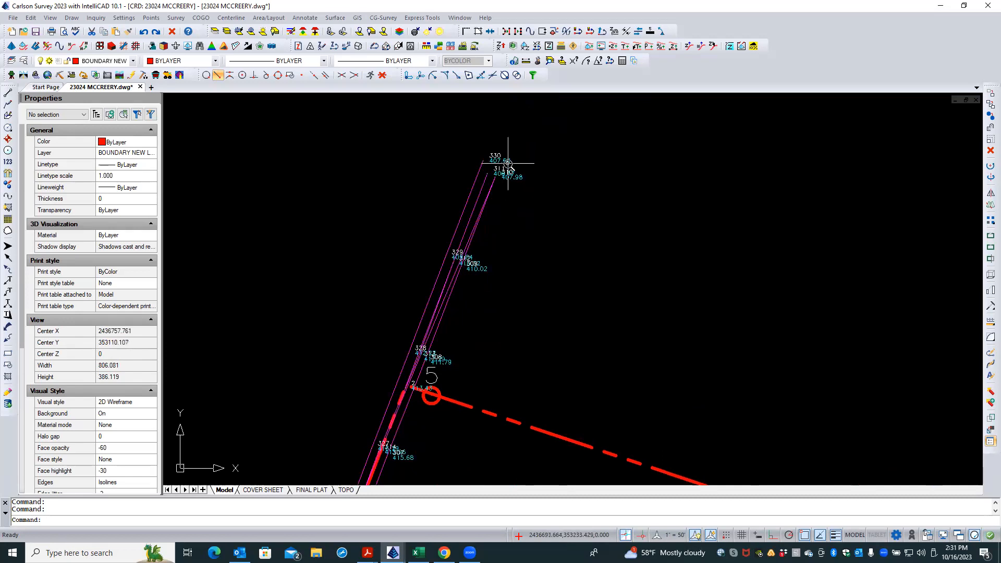
scroll(510, 161, "up", 4)
scroll(509, 165, "up", 1)
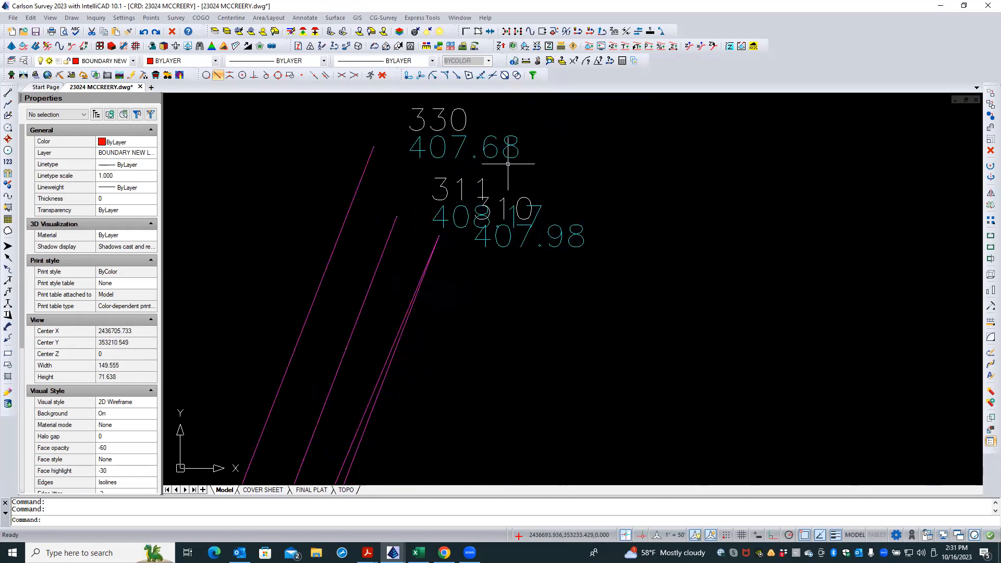
left_click(462, 188)
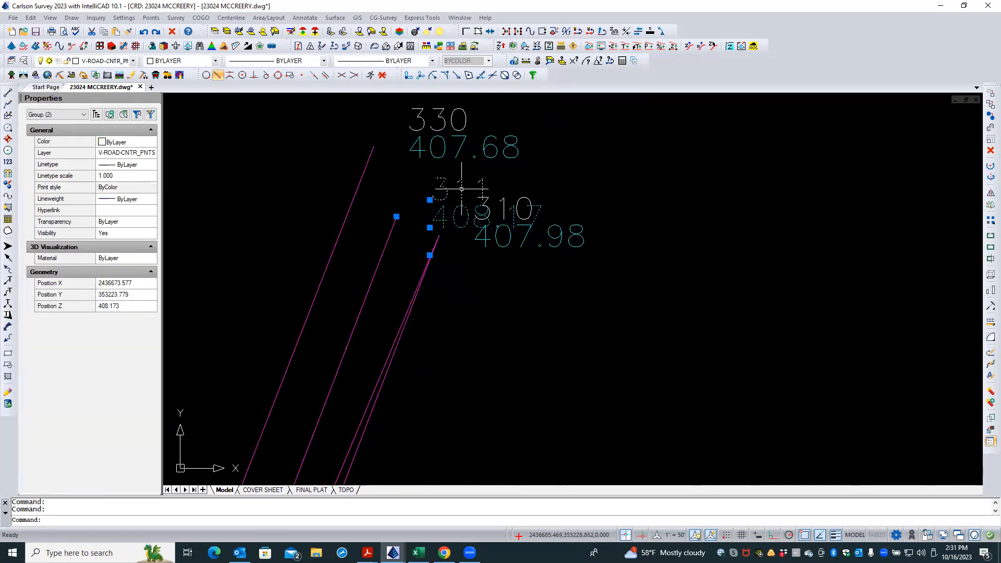
double_click(462, 189)
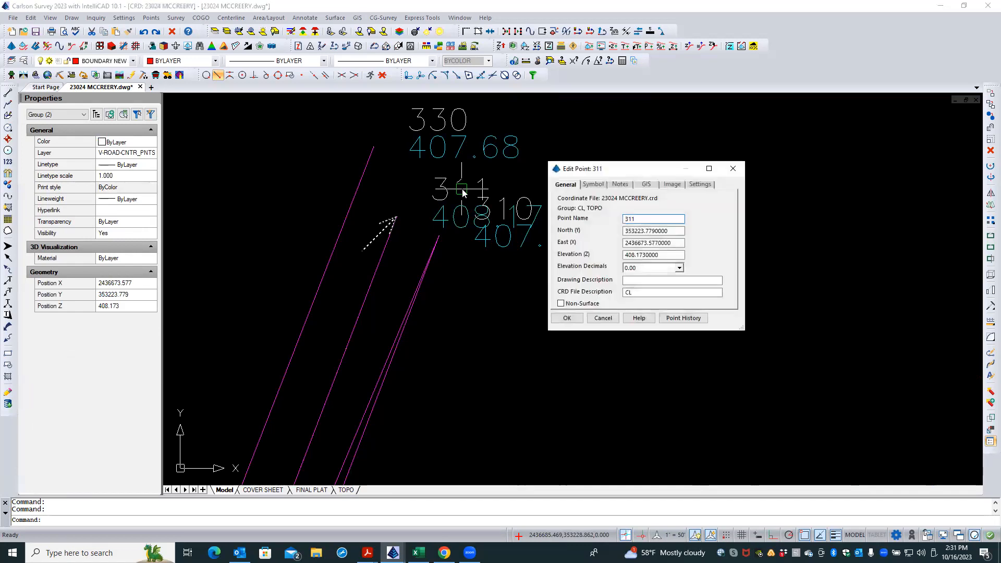
left_click(639, 294)
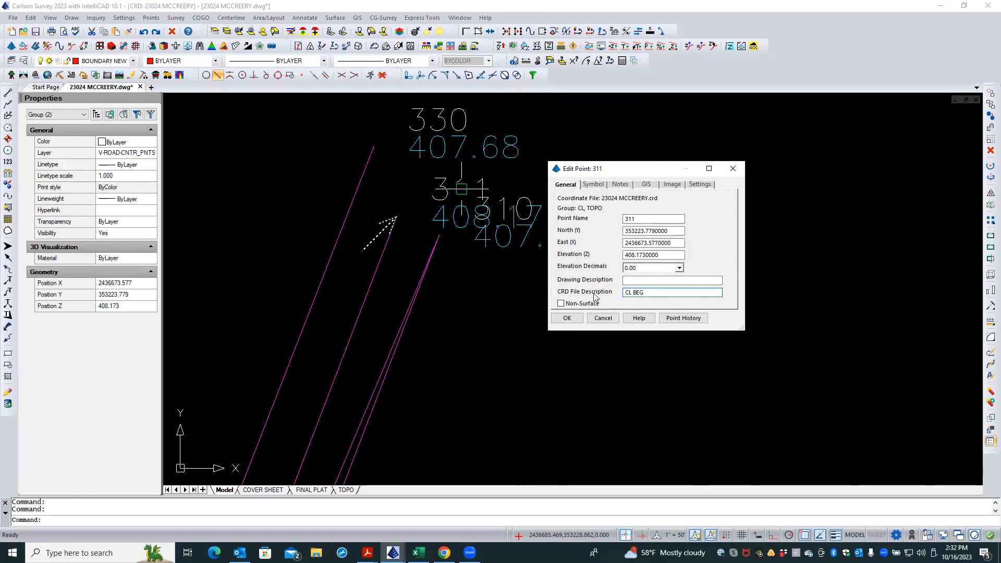
left_click(567, 318)
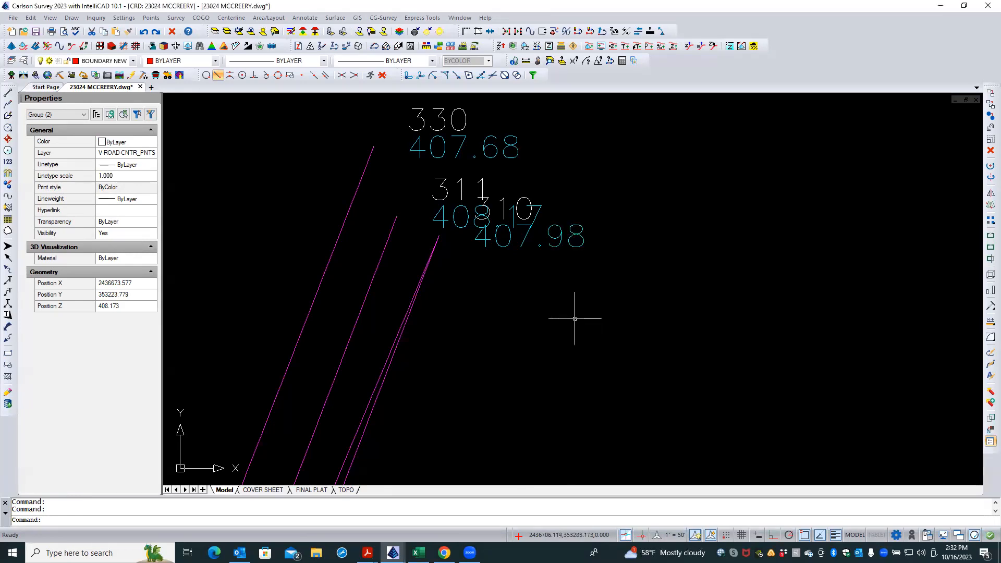
Edit the CRD file description of centerline point 320 at the south end of the road.
scroll(420, 181, "down", 2)
scroll(419, 181, "down", 5)
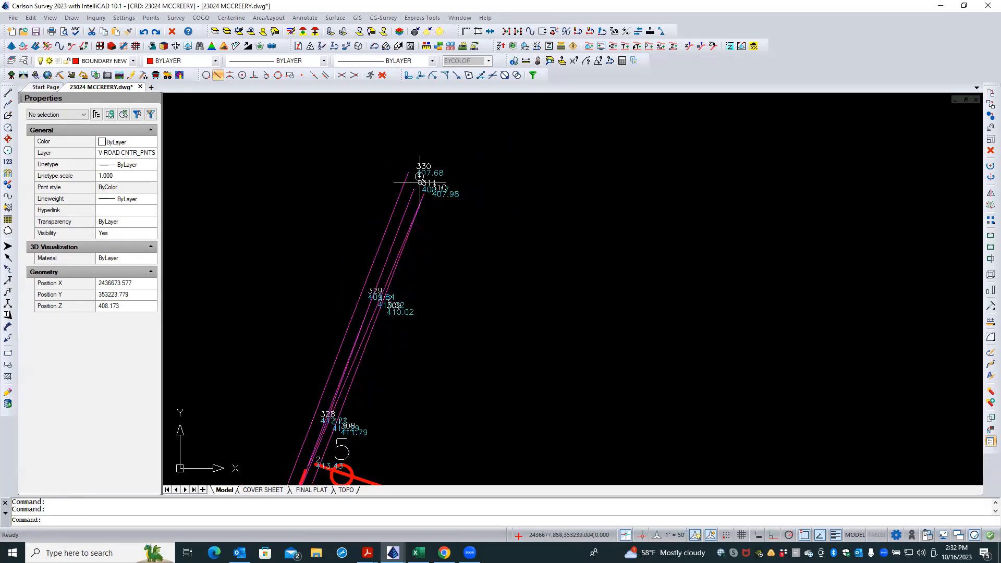
scroll(419, 176, "down", 3)
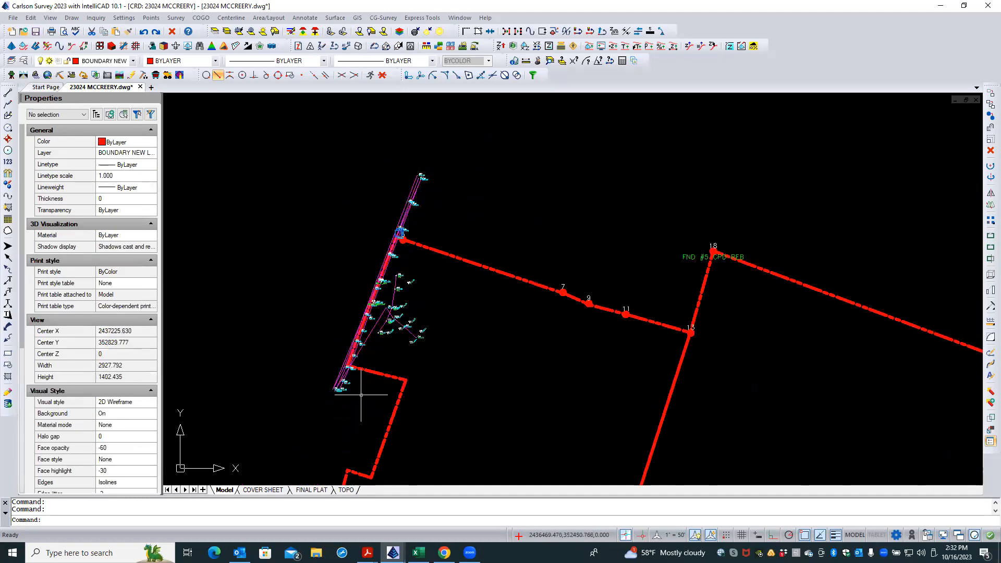
scroll(336, 392, "up", 3)
scroll(336, 392, "up", 6)
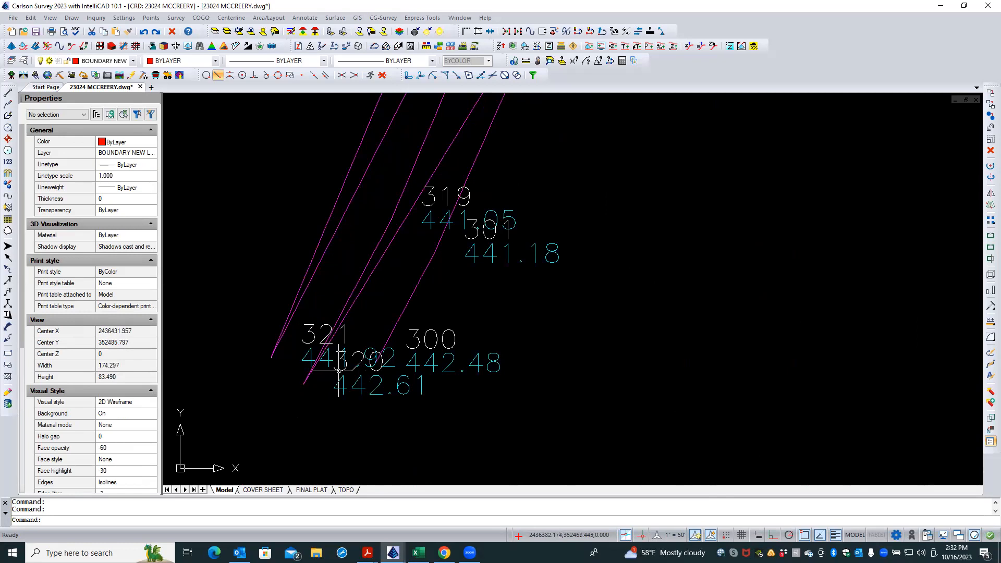
double_click(338, 371)
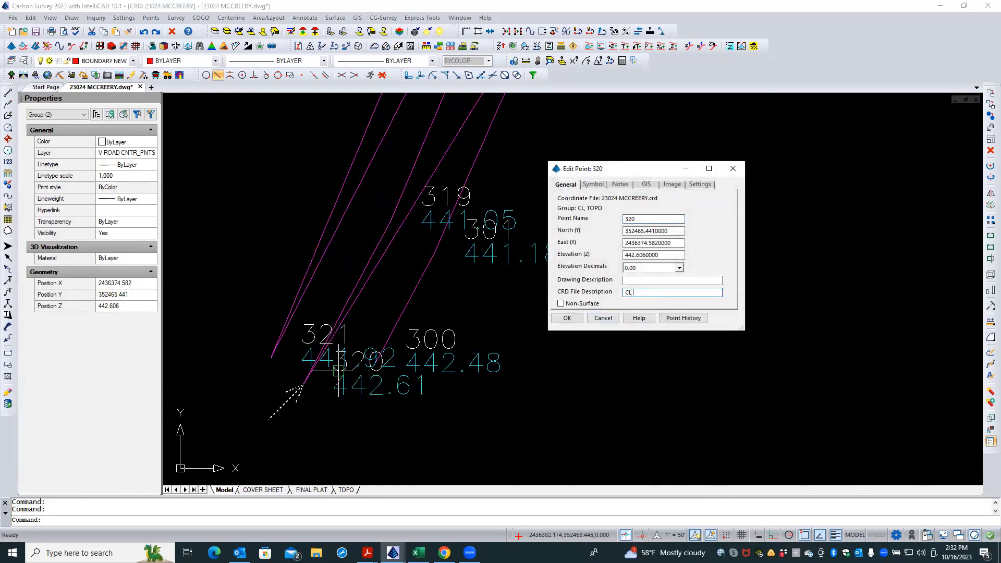
left_click(567, 318)
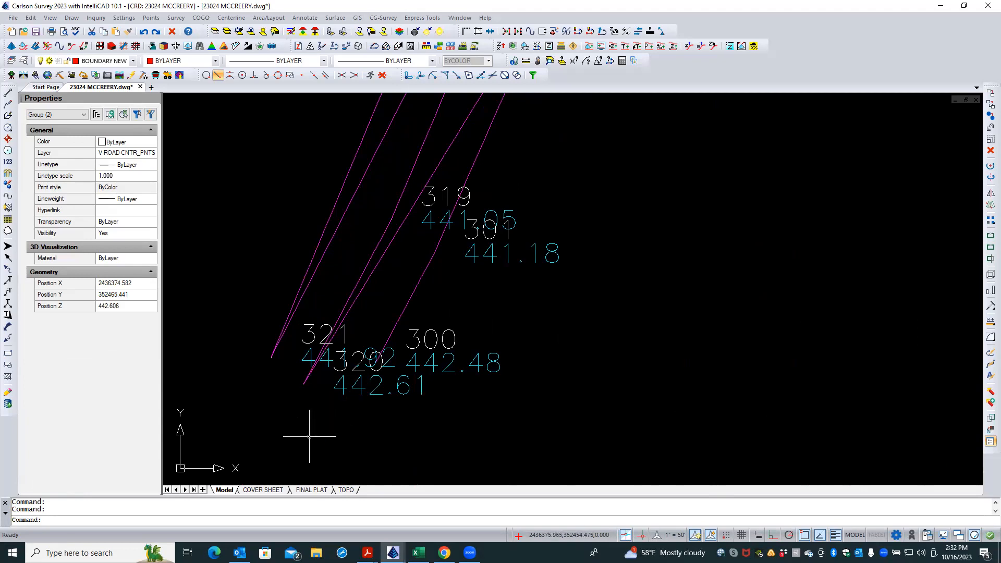
Check the CRD file descriptions of points 319 and 300 near the south end, leaving both unedited.
scroll(310, 436, "down", 5)
key("Escape")
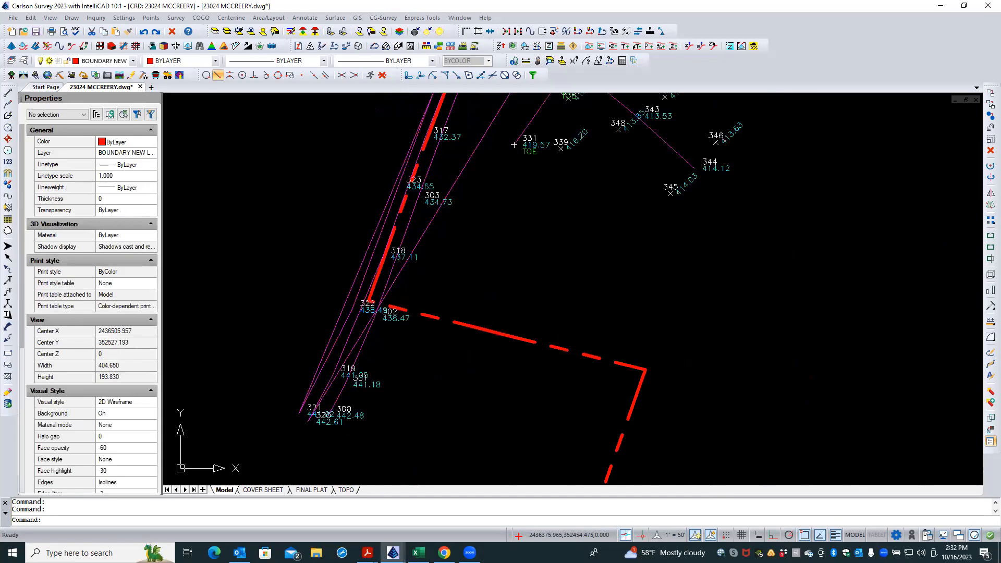
scroll(309, 436, "up", 5)
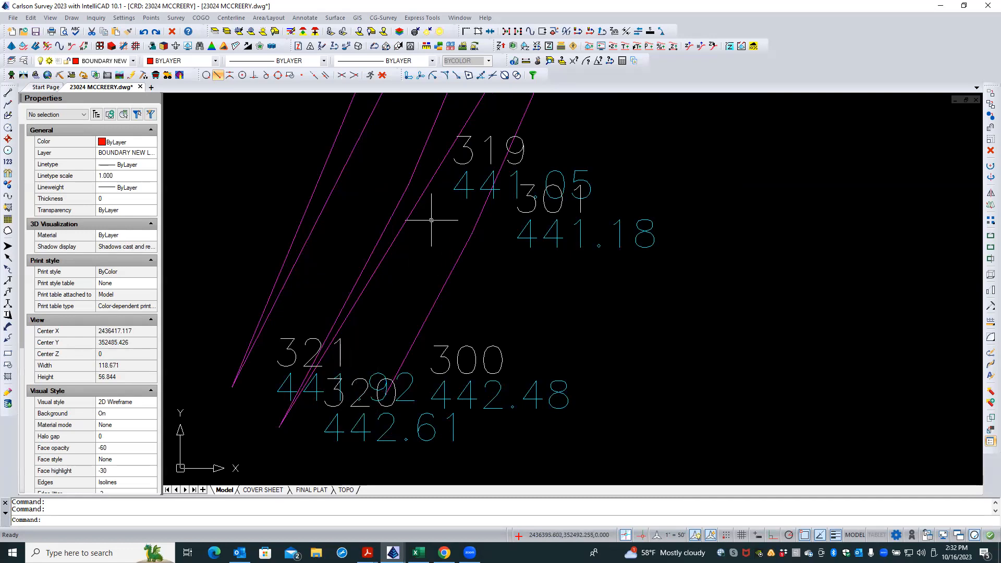
left_click(470, 156)
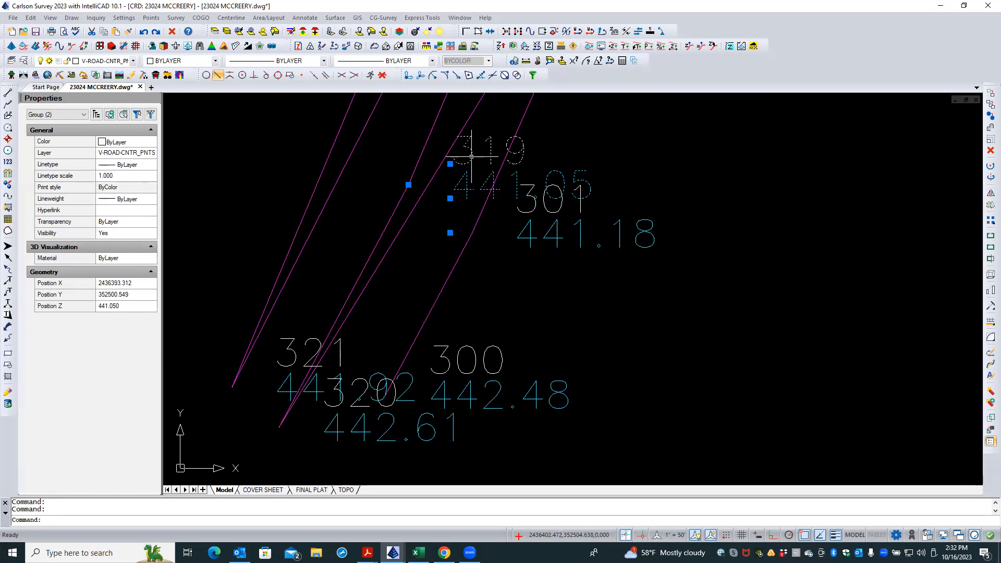
double_click(471, 156)
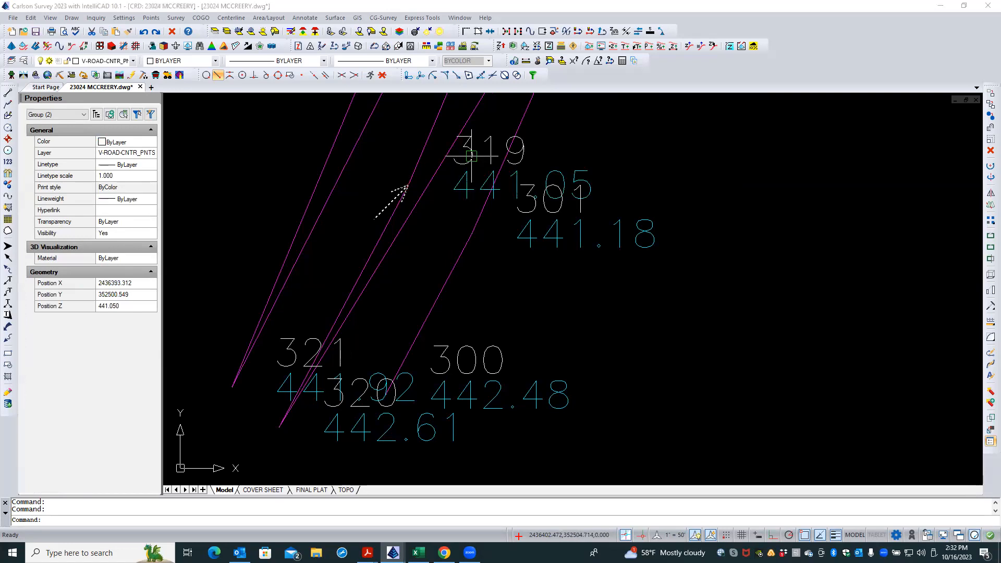
double_click(638, 291)
left_click(603, 318)
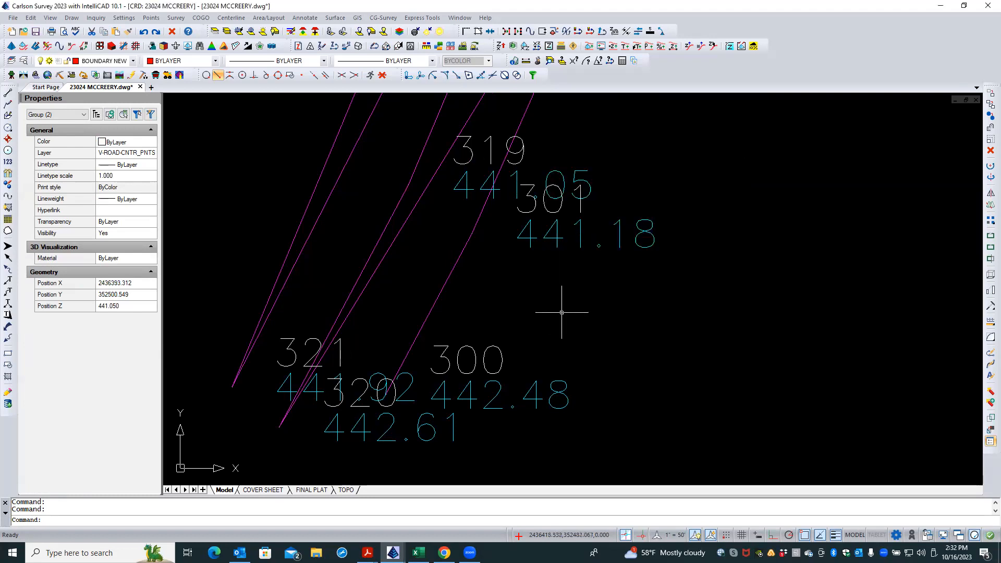
double_click(449, 359)
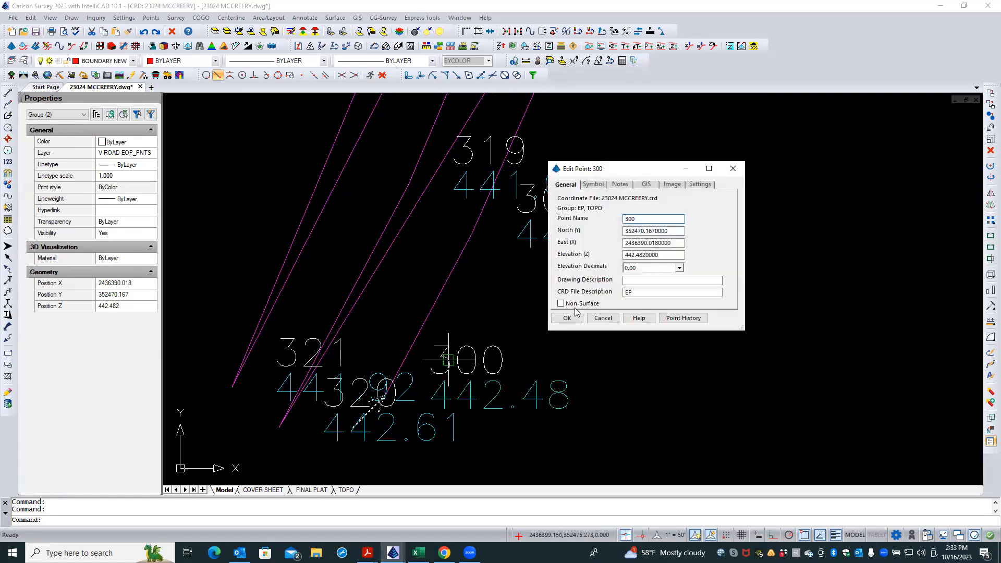
left_click(603, 318)
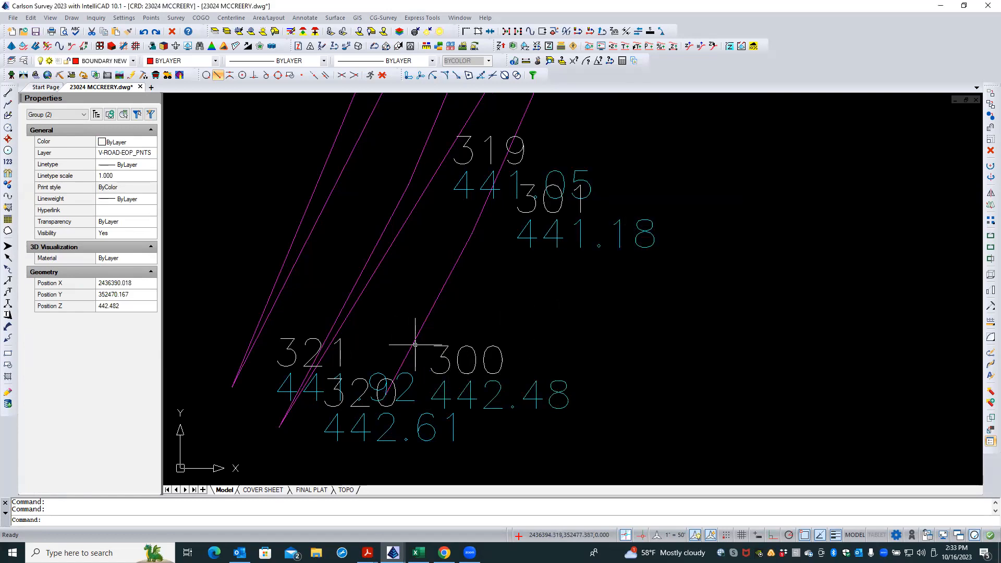
Select the 3D BRKLN polyline through points 300 and 321 and examine which road points it connects.
left_click(271, 313)
left_click(292, 360)
scroll(242, 386, "down", 6)
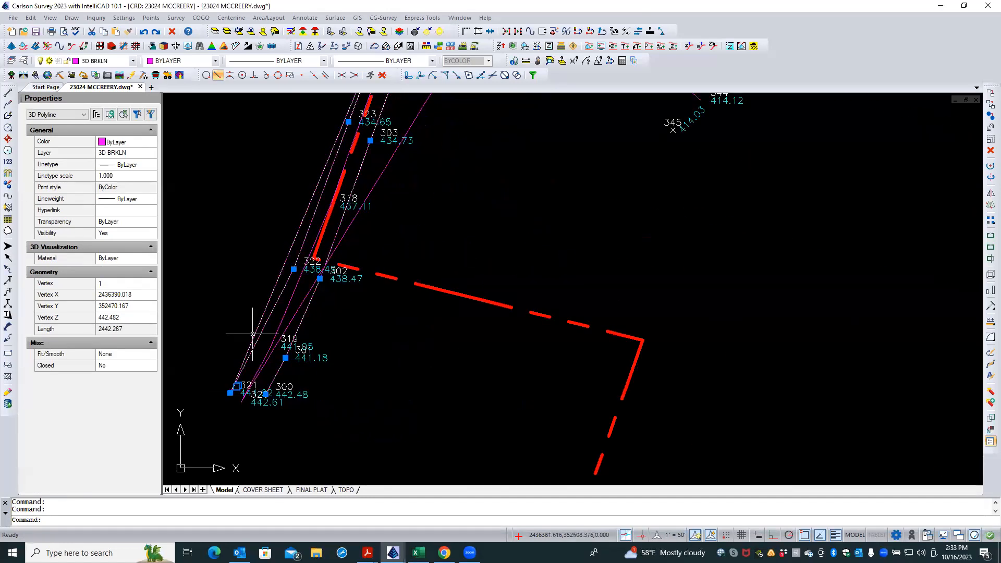
scroll(289, 255, "up", 3)
scroll(326, 246, "down", 3)
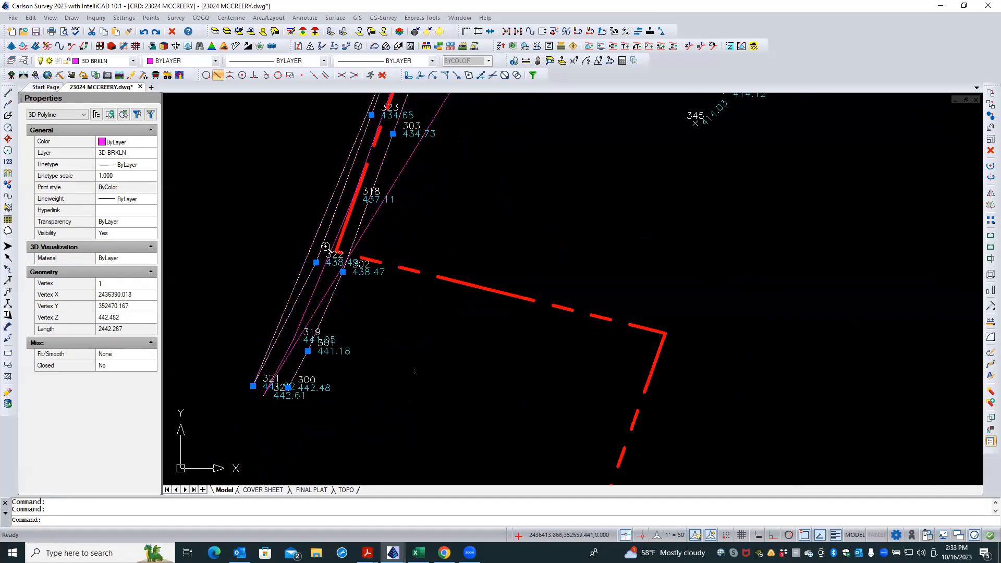
scroll(264, 361, "up", 2)
scroll(253, 378, "down", 4)
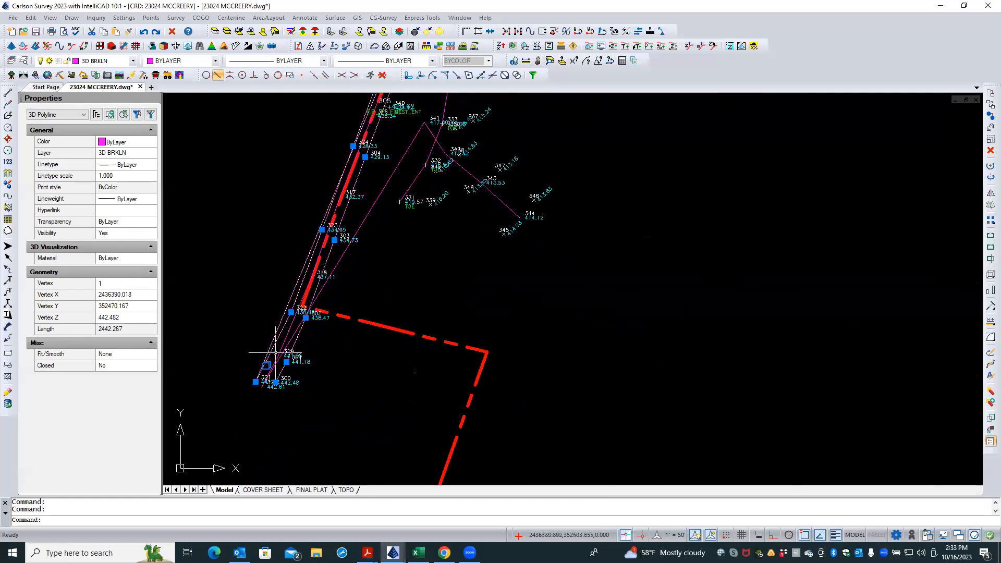
Trace the selected 3D BRKLN polyline along both sides of the road to its north end, clear the selection, and inspect the remaining linework.
scroll(336, 223, "up", 3)
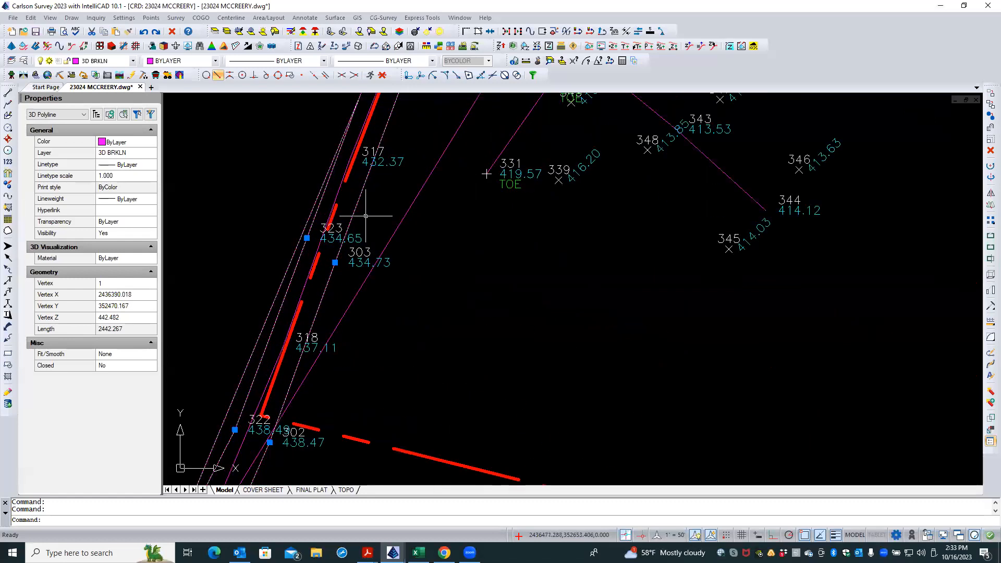
scroll(358, 252, "down", 3)
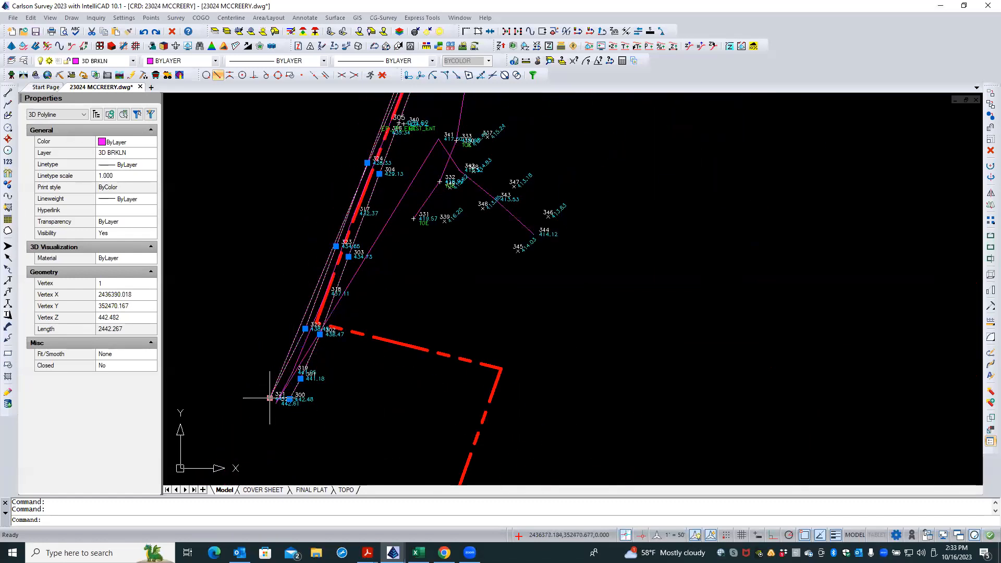
scroll(308, 281, "up", 3)
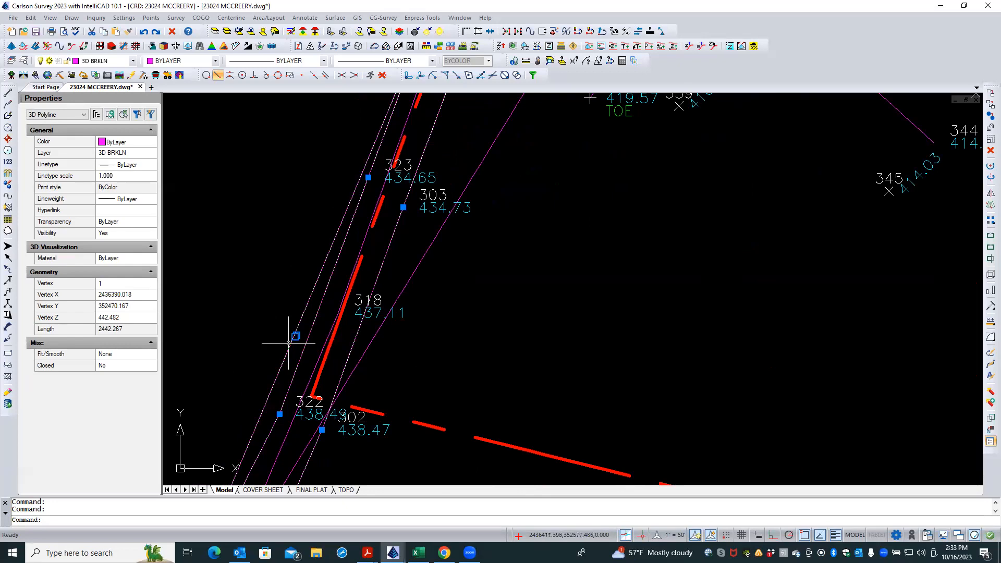
scroll(289, 344, "down", 4)
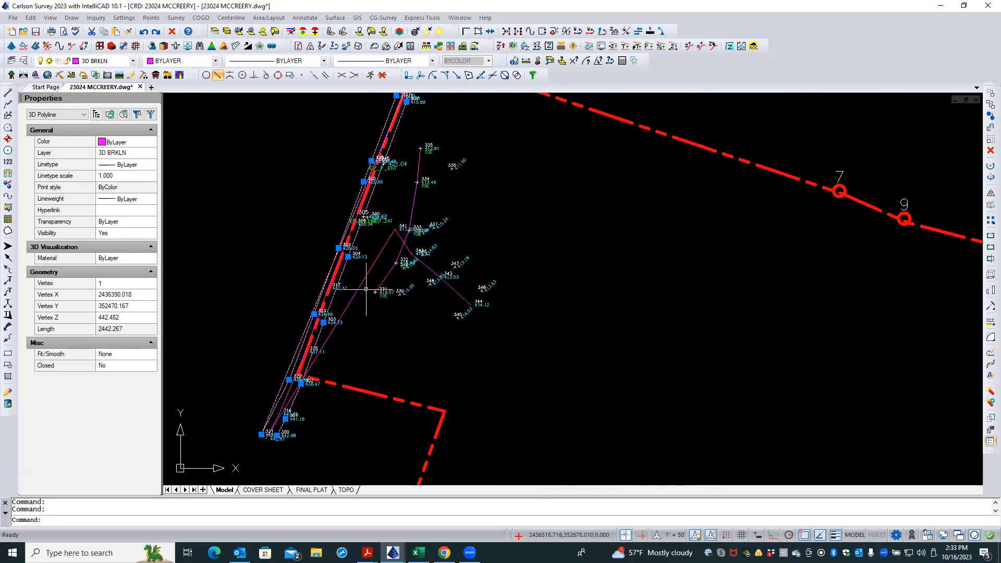
scroll(346, 360, "down", 1)
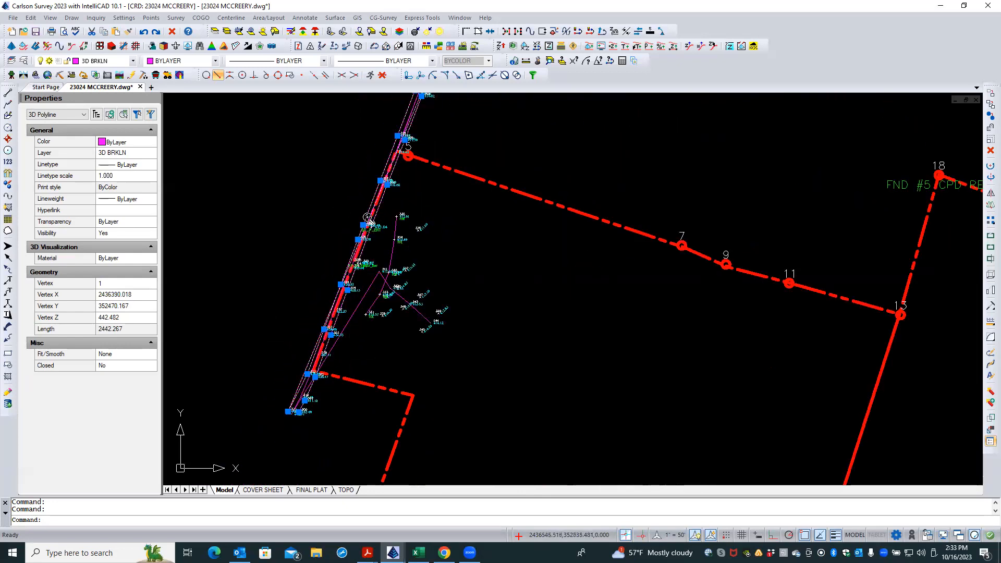
scroll(367, 217, "up", 3)
scroll(364, 217, "up", 3)
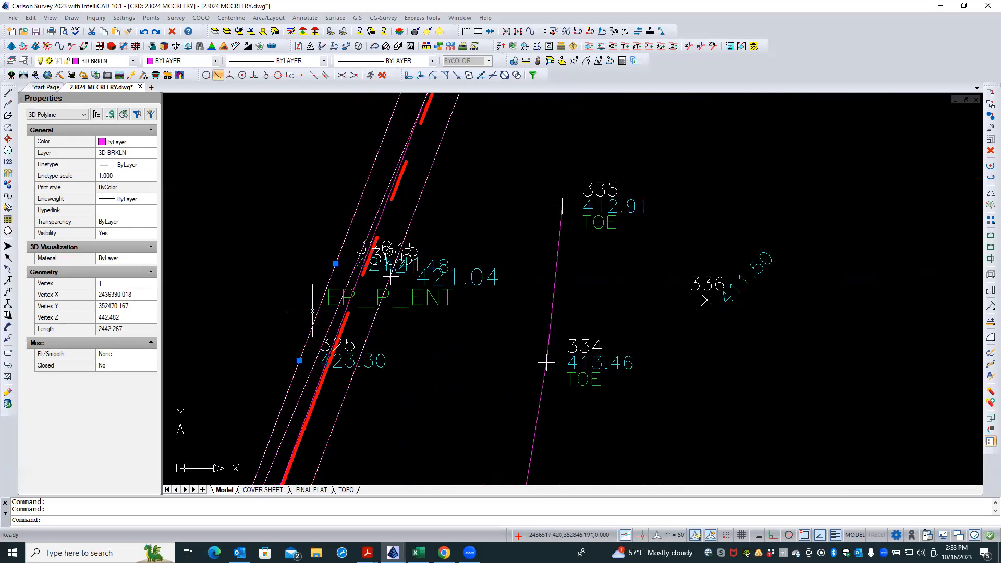
scroll(354, 298, "up", 3)
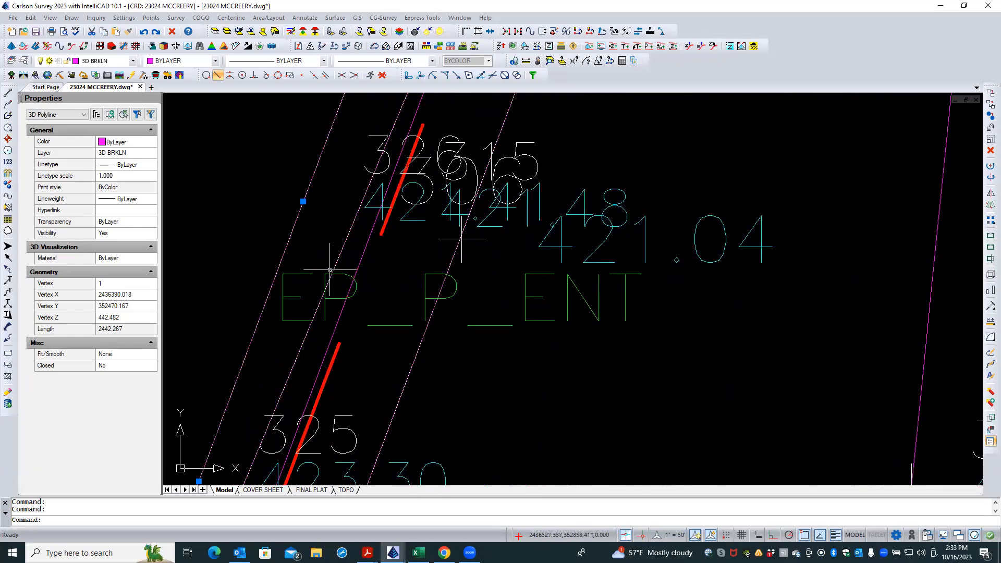
scroll(448, 340, "down", 3)
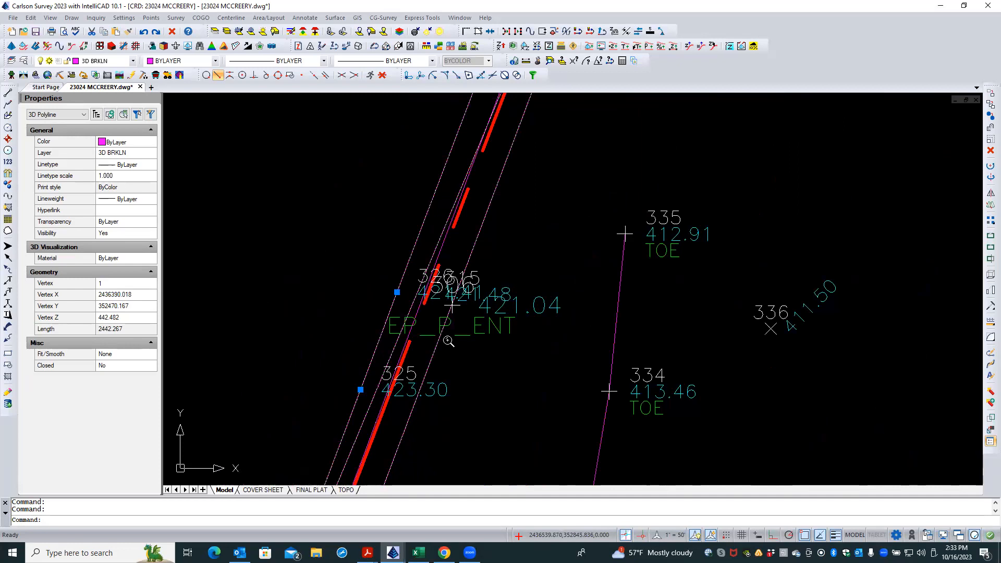
scroll(435, 390, "down", 3)
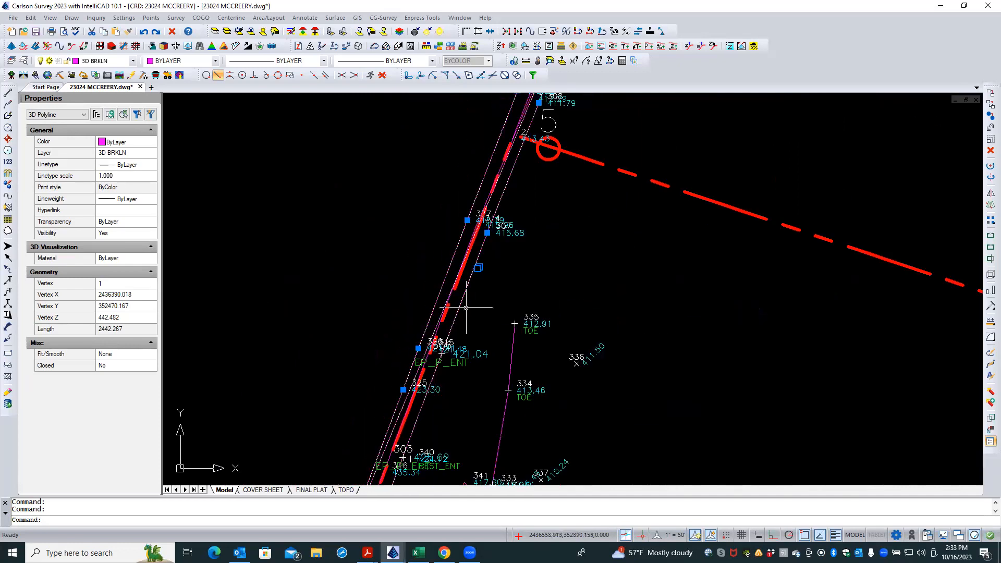
scroll(462, 316, "down", 3)
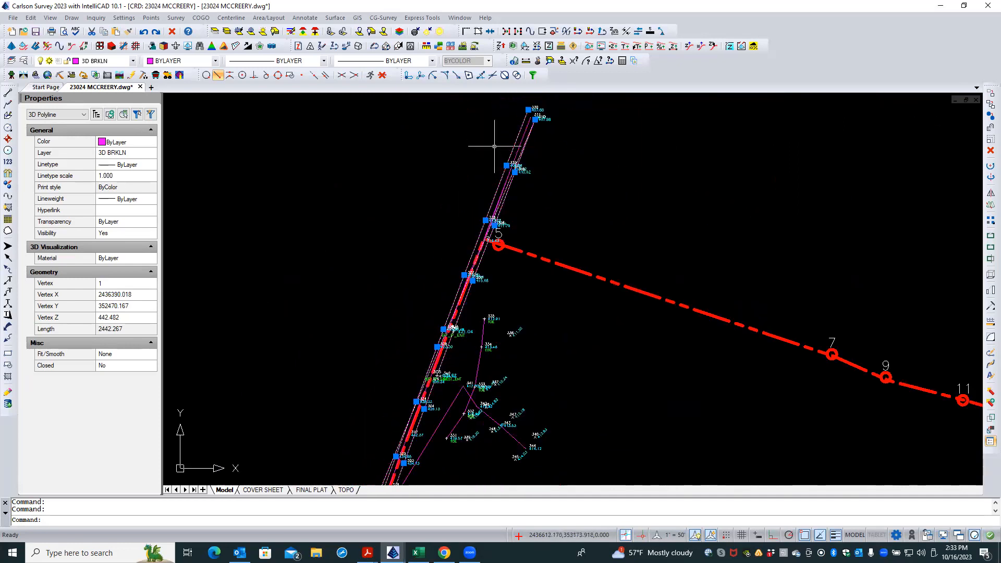
key("Escape")
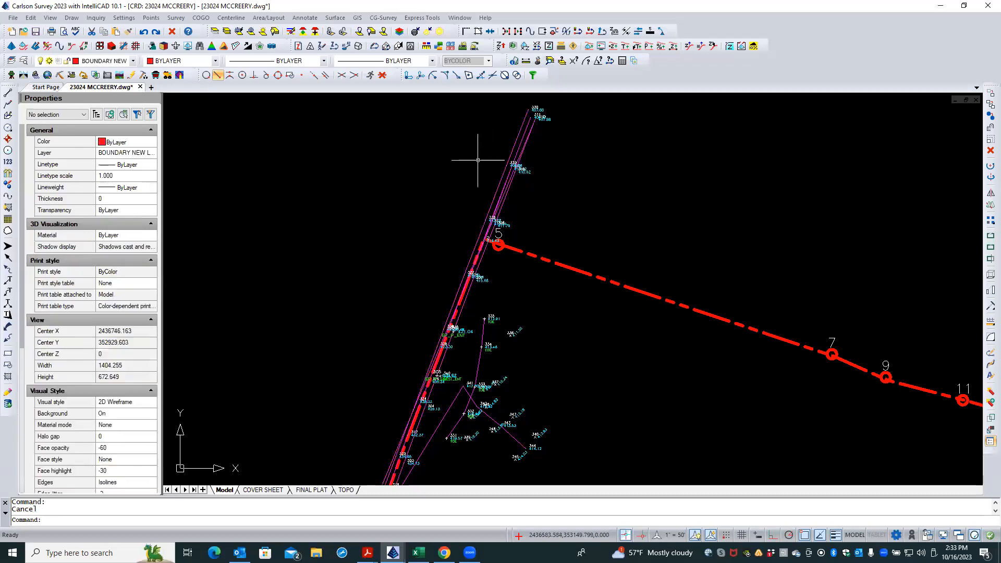
scroll(518, 198, "up", 2)
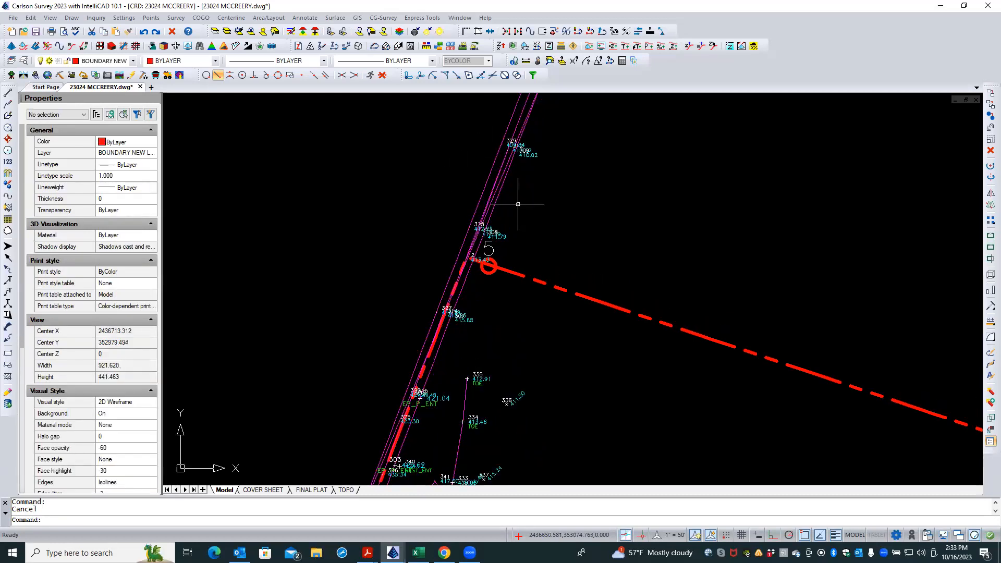
scroll(365, 156, "down", 3)
scroll(325, 360, "up", 5)
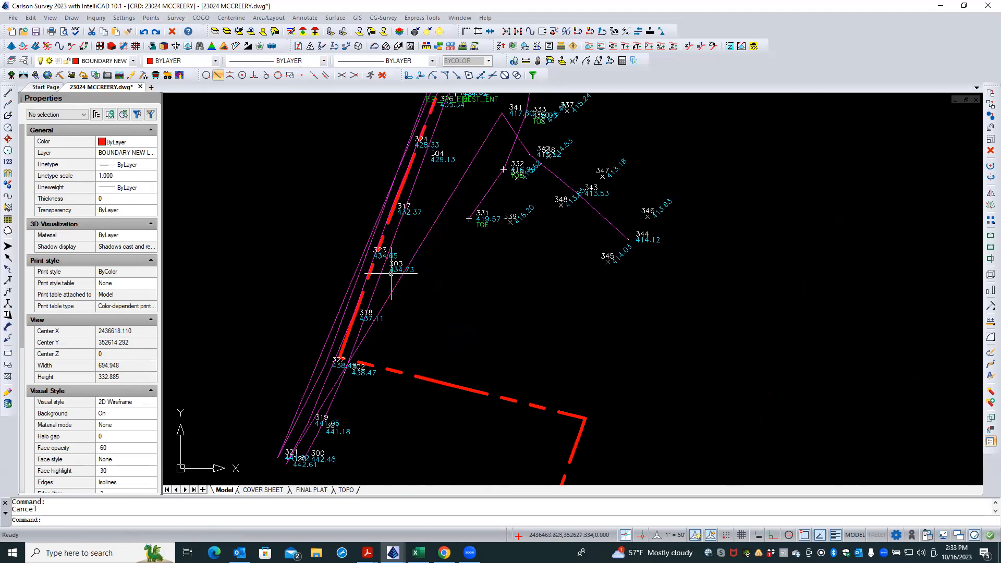
Open the CRD file's coordinate data sheet from the Field to Finish code editor and enlarge the sheet.
left_click(152, 18)
mouse_move(176, 18)
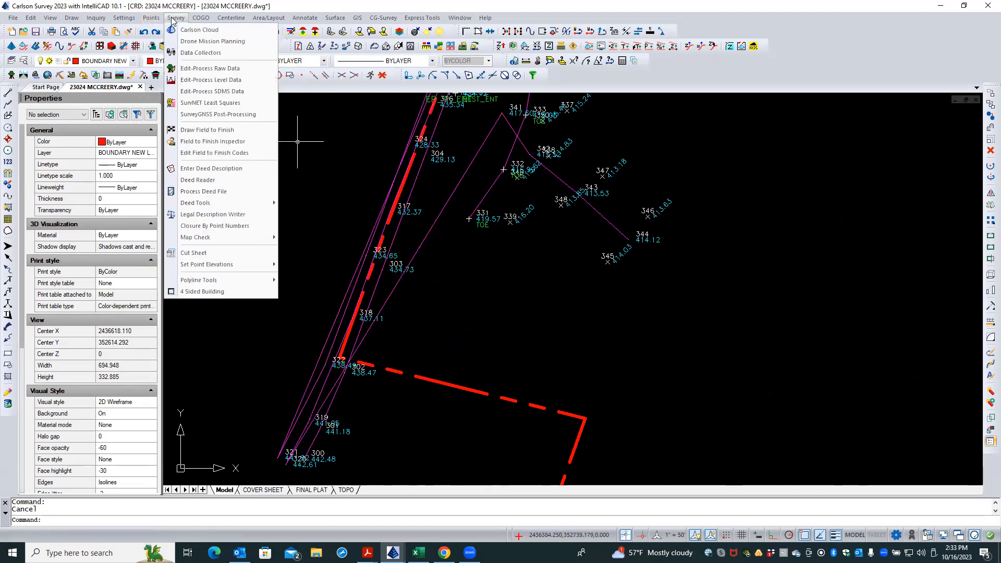
left_click(209, 130)
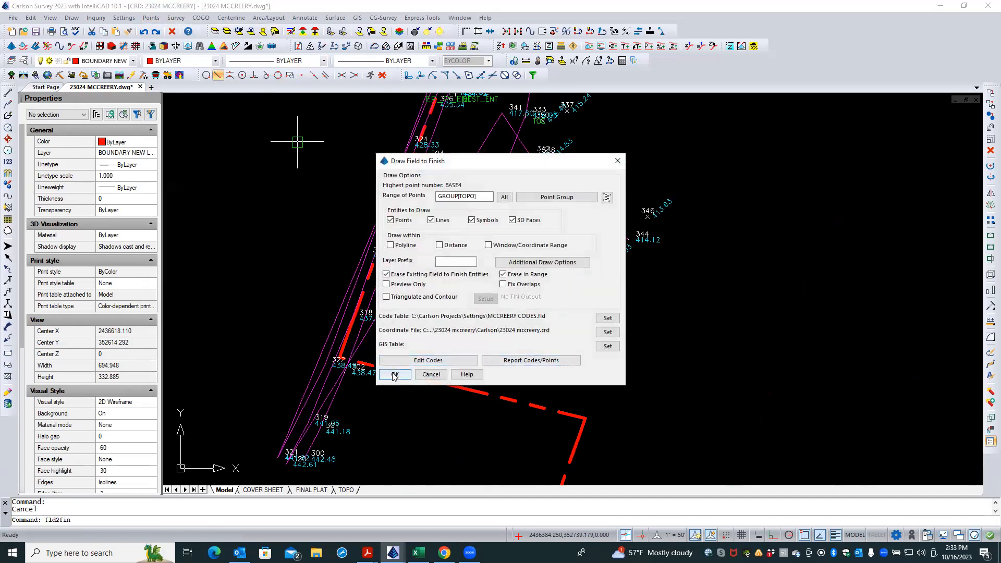
left_click(451, 361)
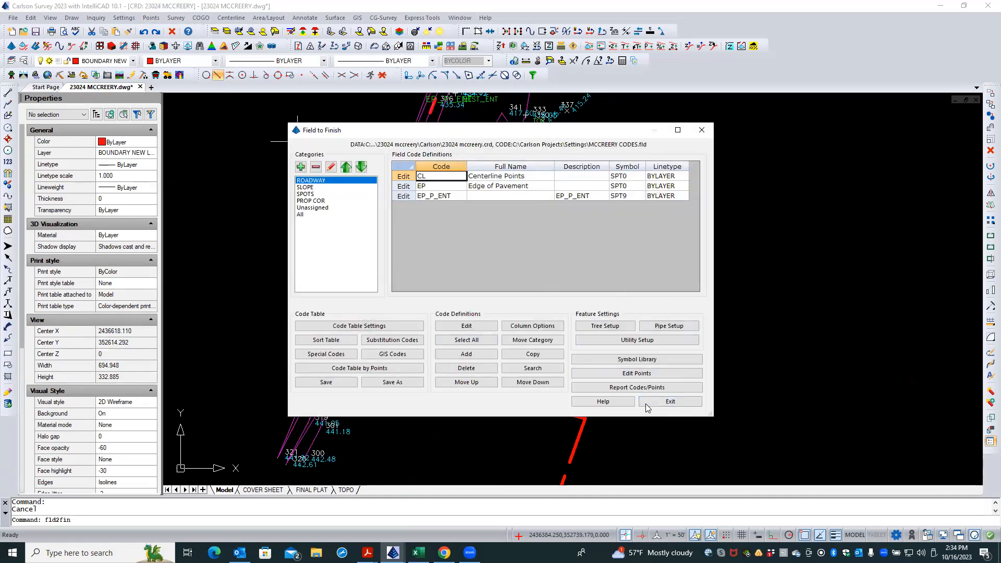
left_click(671, 374)
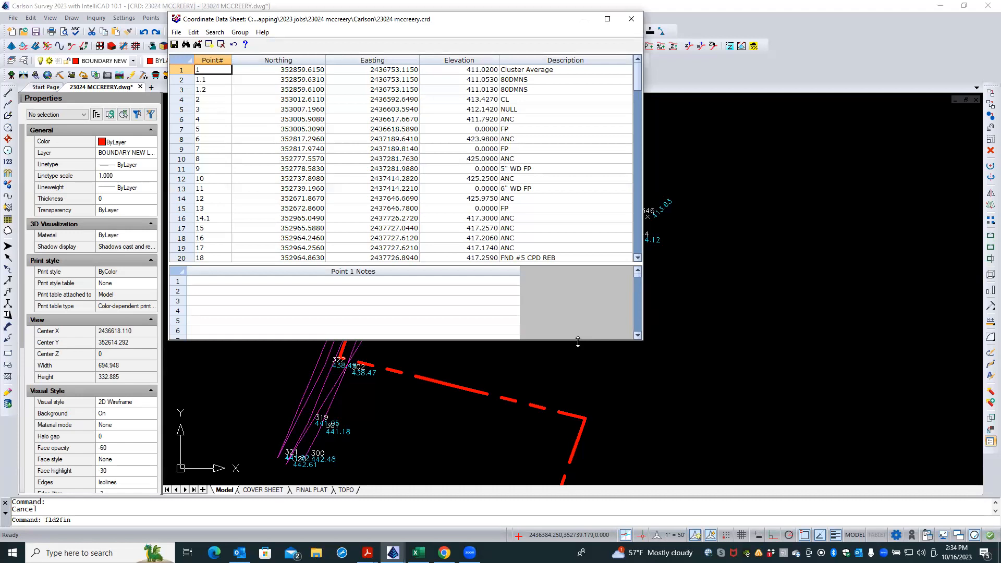
left_click_drag(579, 341, 611, 452)
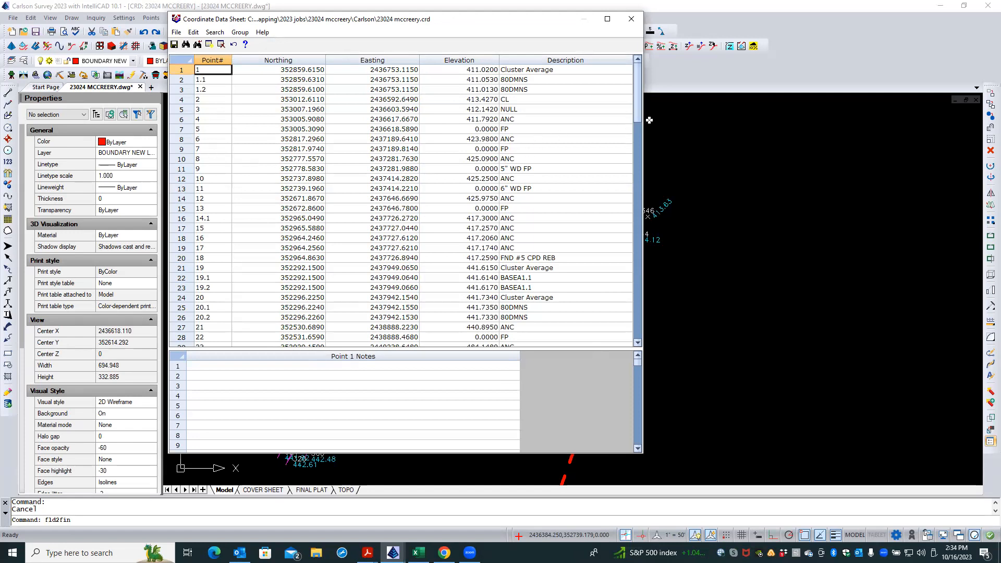
Look through the listed coordinate points and check the description of point 2.
left_click_drag(638, 106, 637, 163)
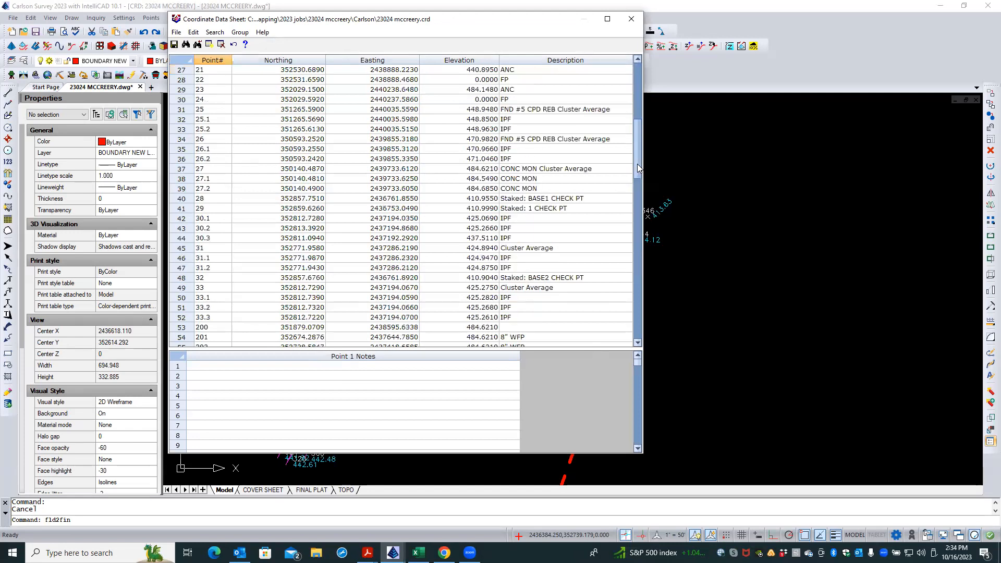
scroll(311, 205, "down", 5)
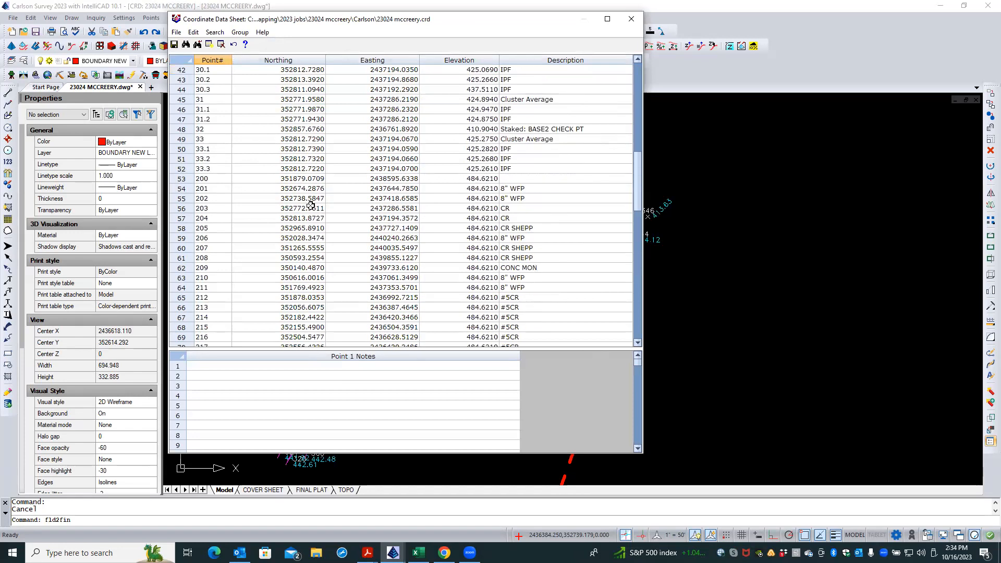
scroll(312, 205, "down", 5)
scroll(298, 203, "up", 19)
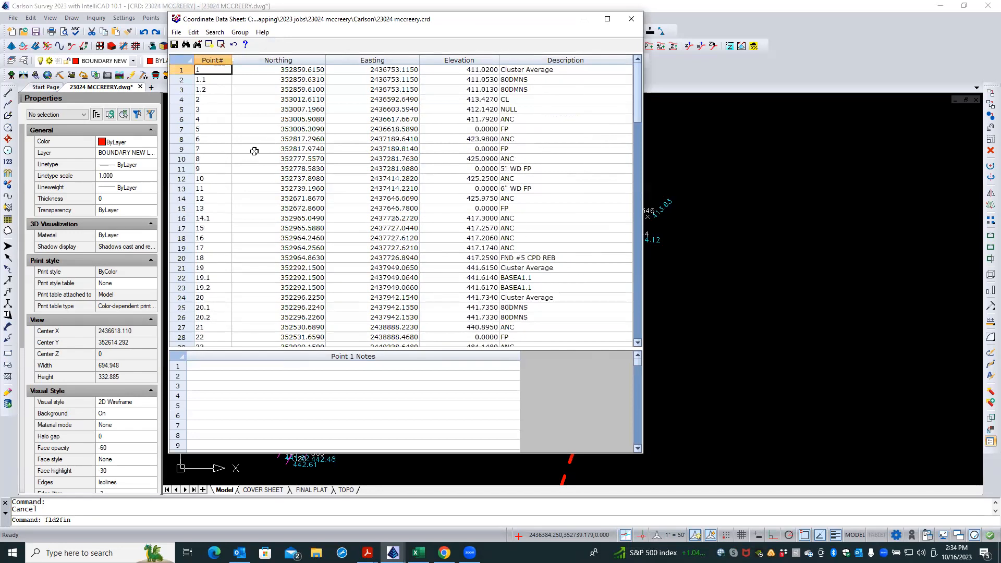
left_click(220, 98)
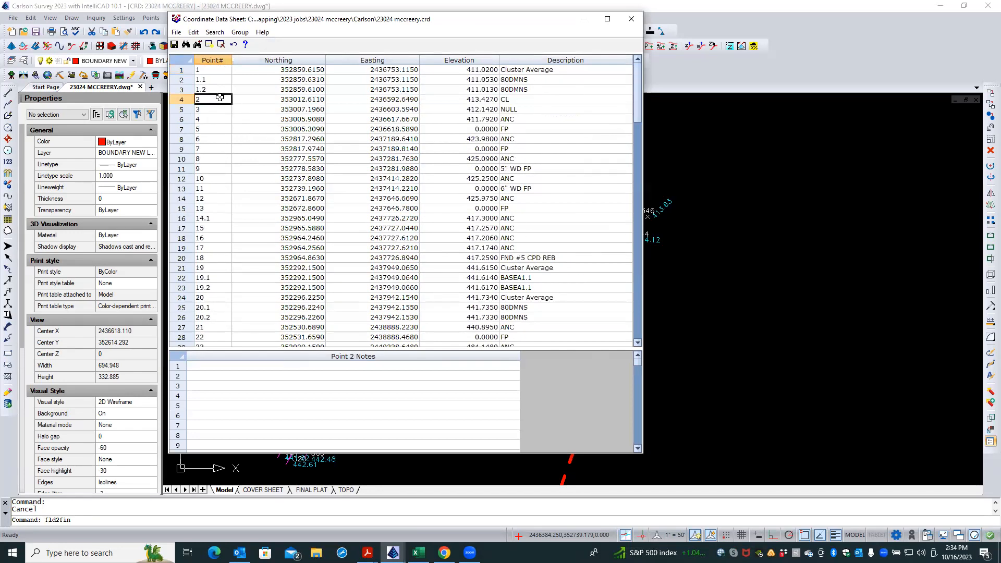
left_click(539, 99)
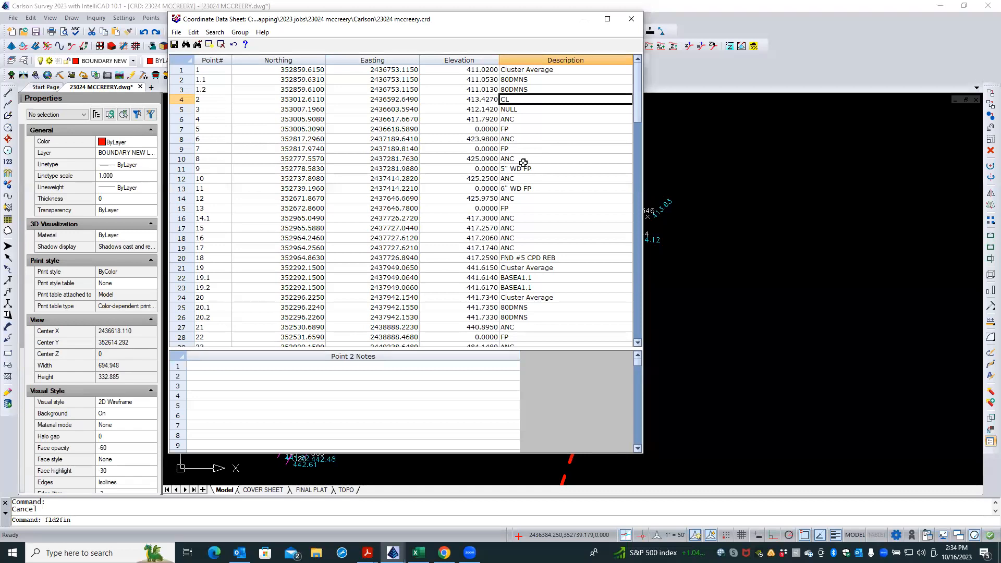
Review the descriptions of edge-of-pavement and centerline points 300 to 314, checking points 310 and 311.
scroll(524, 162, "down", 2)
scroll(522, 165, "up", 2)
scroll(516, 200, "down", 9)
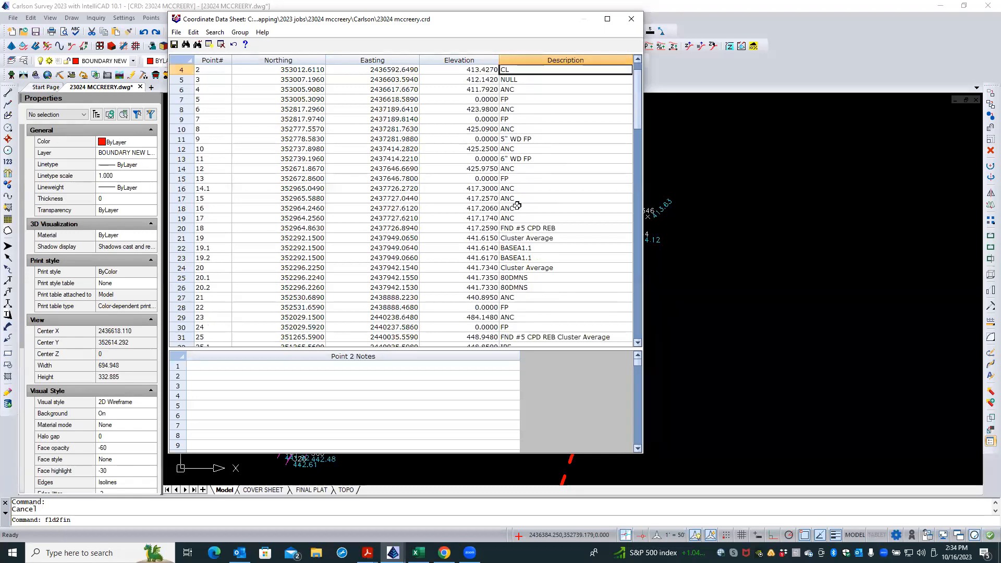
scroll(517, 204, "down", 10)
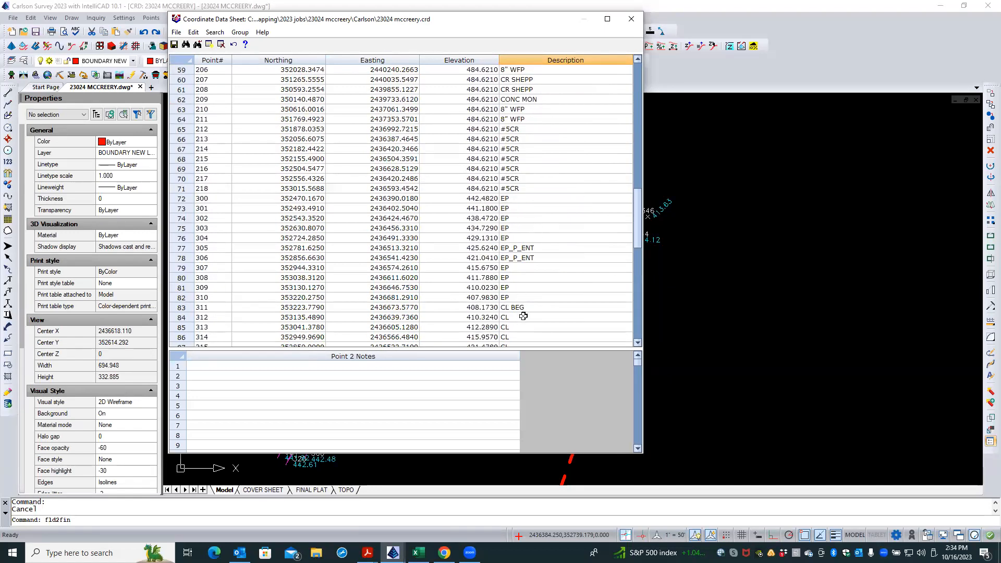
left_click(541, 307)
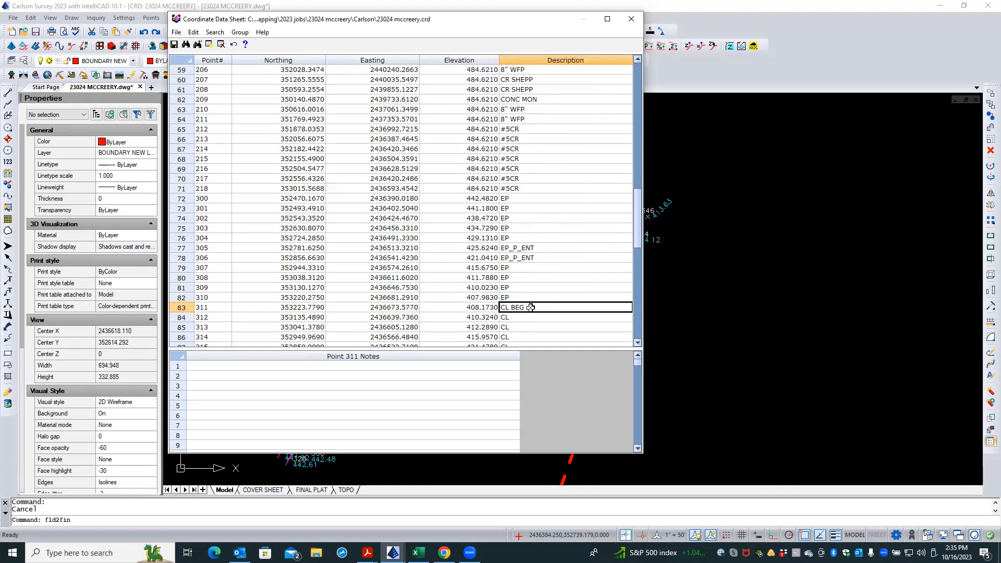
left_click(533, 297)
left_click(536, 307)
Move the coordinate data sheet aside to compare its point descriptions with the road linework in the drawing.
left_click_drag(475, 22, 732, 99)
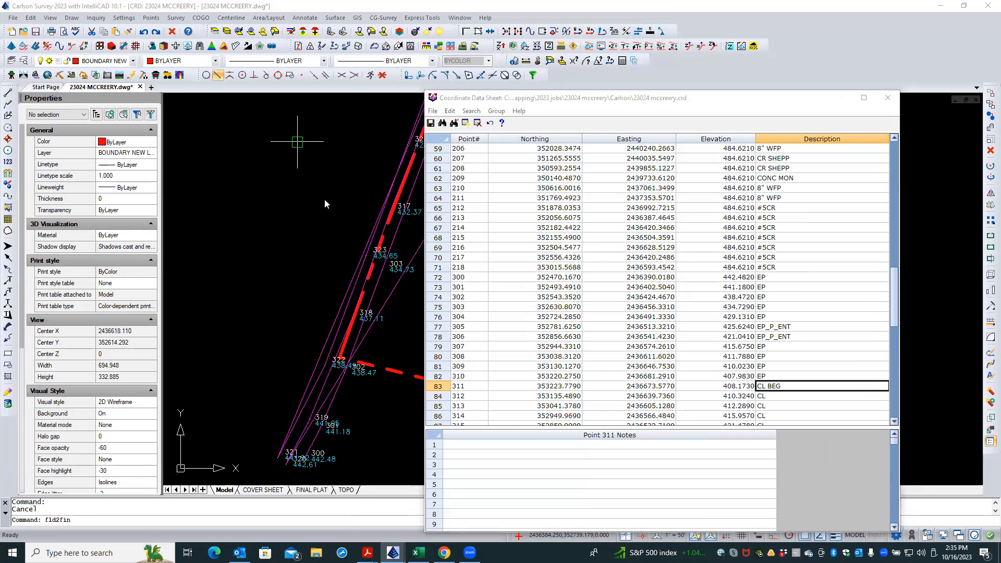
mouse_move(566, 98)
left_mouse_down()
mouse_move(621, 167)
mouse_move(628, 208)
left_mouse_up()
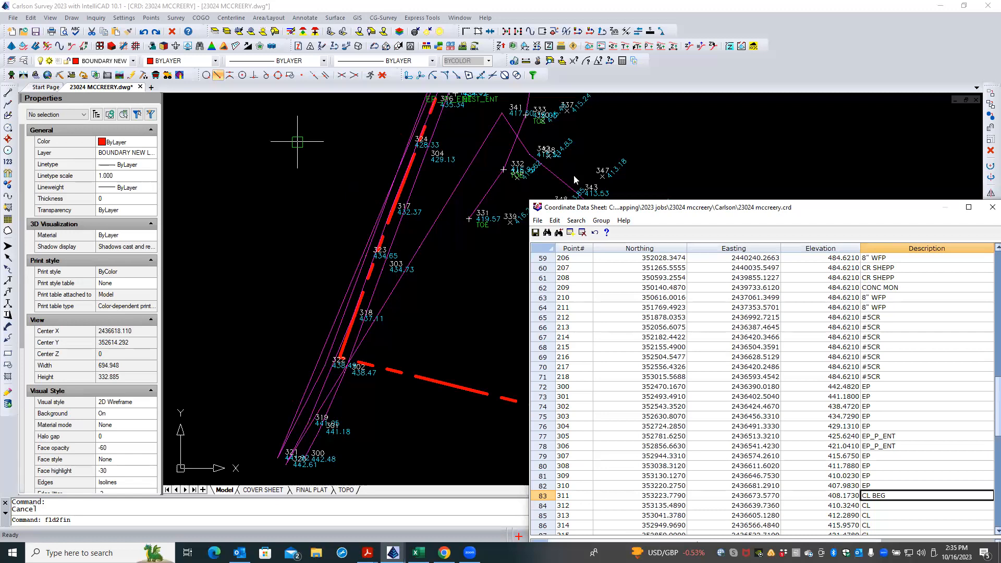
left_click_drag(596, 205, 579, 199)
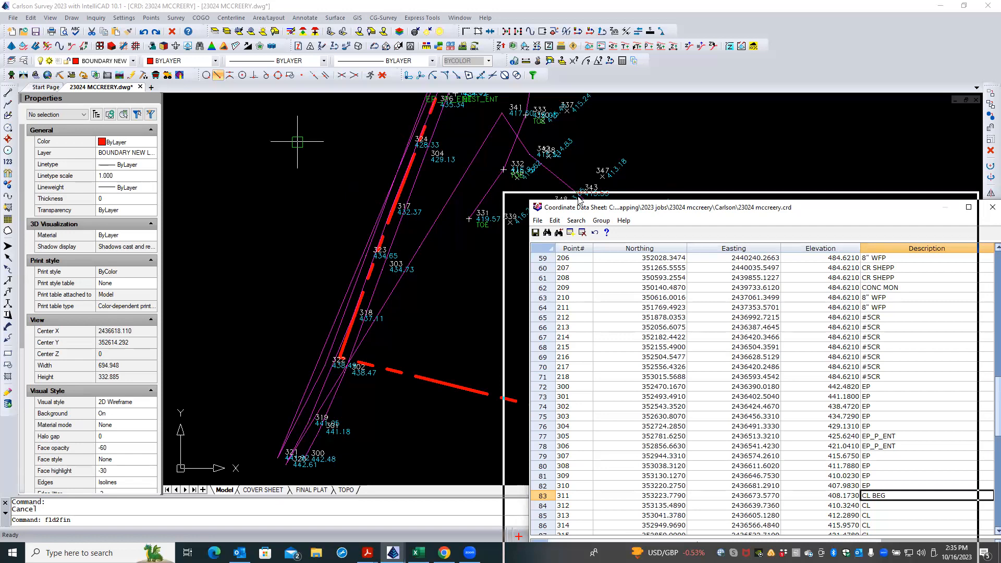
left_click_drag(579, 198, 321, 104)
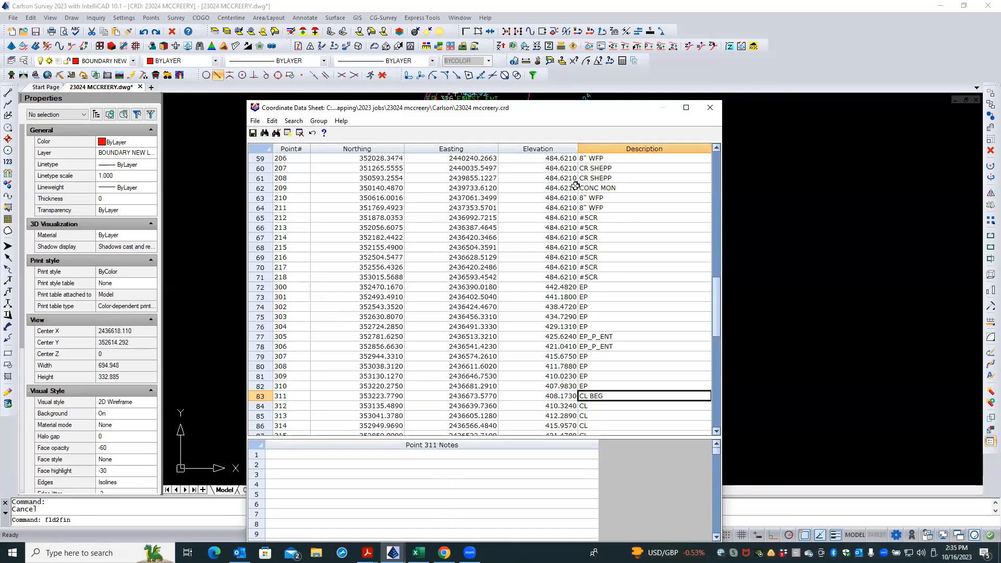
Close the data sheet and code editor, and redraw the TOPO group with the MCCREERY Field to Finish codes.
left_click(708, 107)
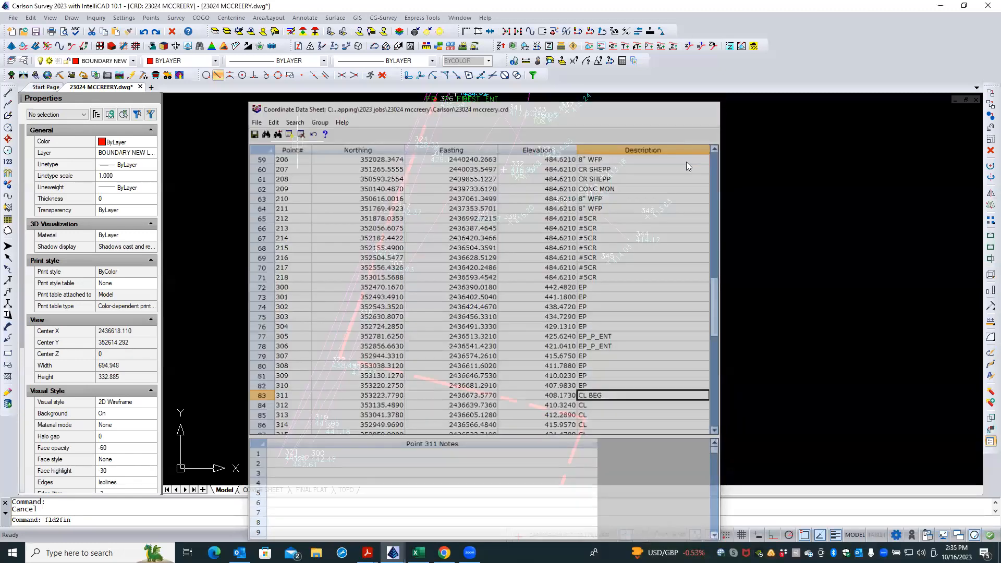
left_click(670, 401)
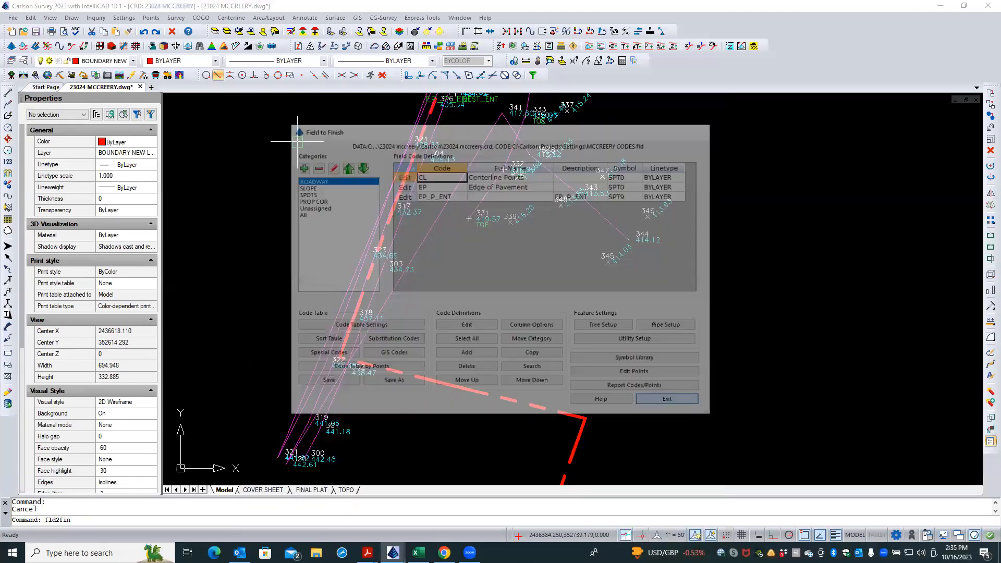
left_click(394, 375)
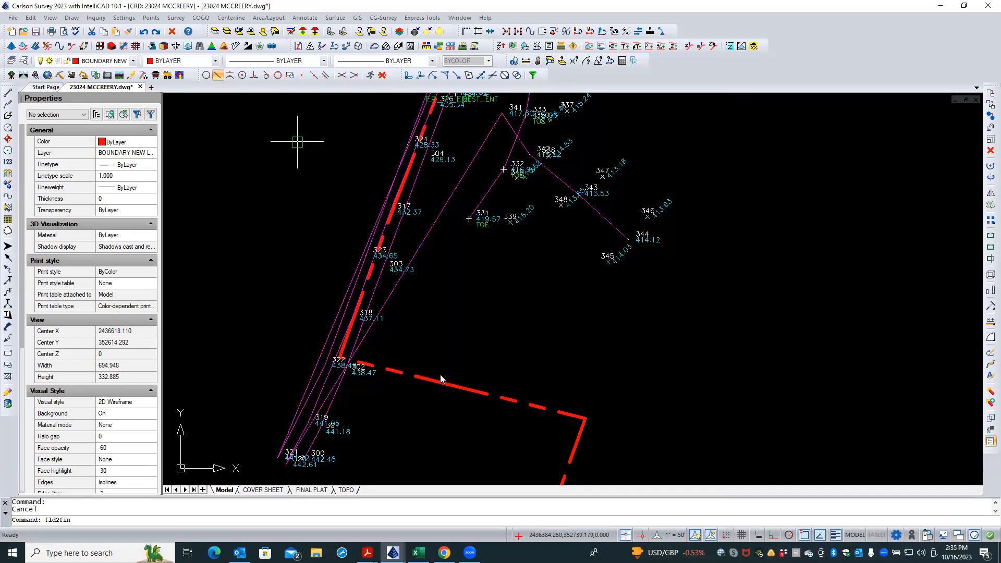
Examine the redrawn road linework around point 2 beside boundary corner 5.
scroll(432, 405, "down", 3)
scroll(448, 307, "up", 3)
scroll(453, 250, "up", 3)
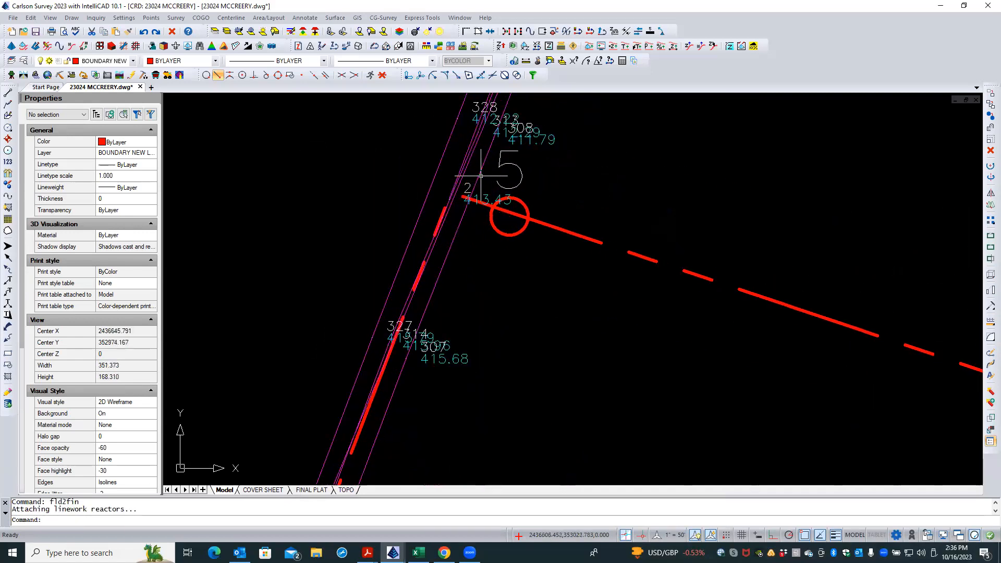
scroll(469, 179, "up", 2)
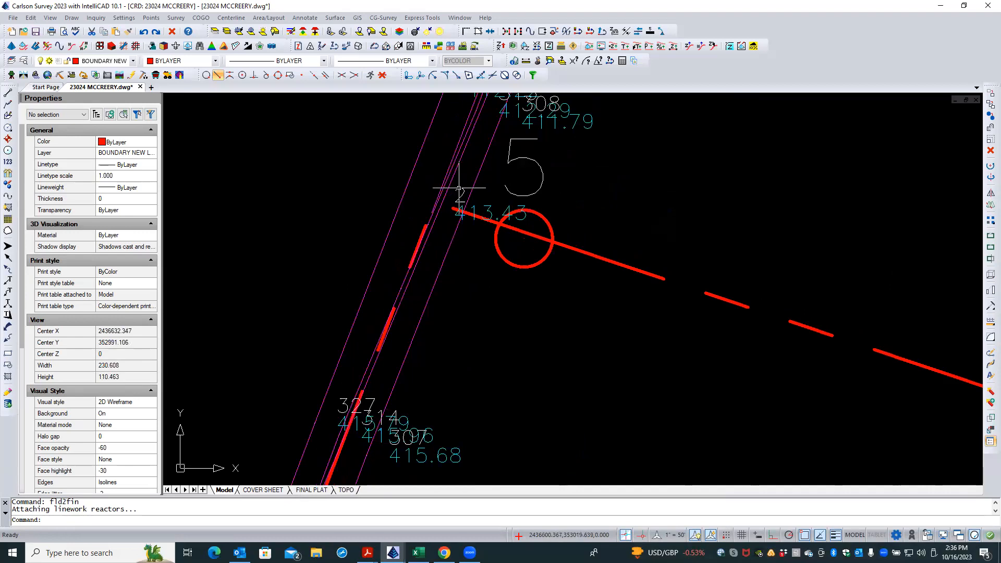
Examine how the road lines connect from point 2 northward past points 328 and 329 to points 310, 311 and 330.
left_click(459, 187)
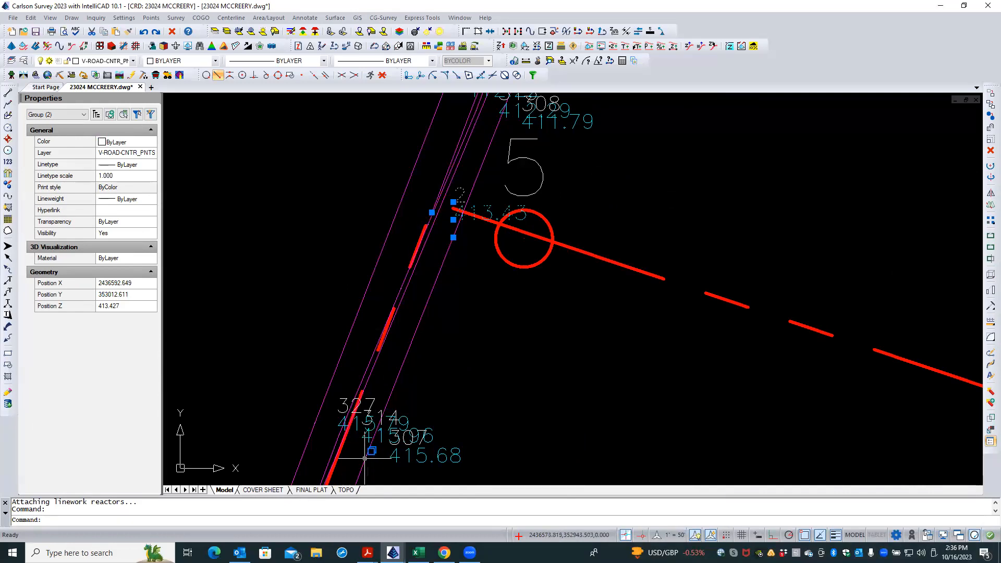
scroll(455, 315, "down", 5)
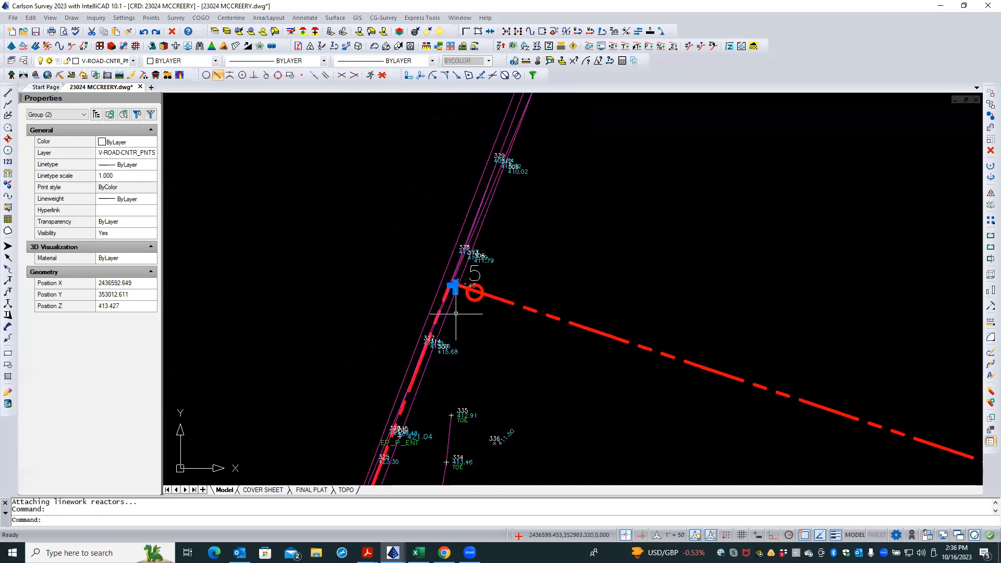
scroll(522, 143, "up", 1)
scroll(522, 142, "up", 3)
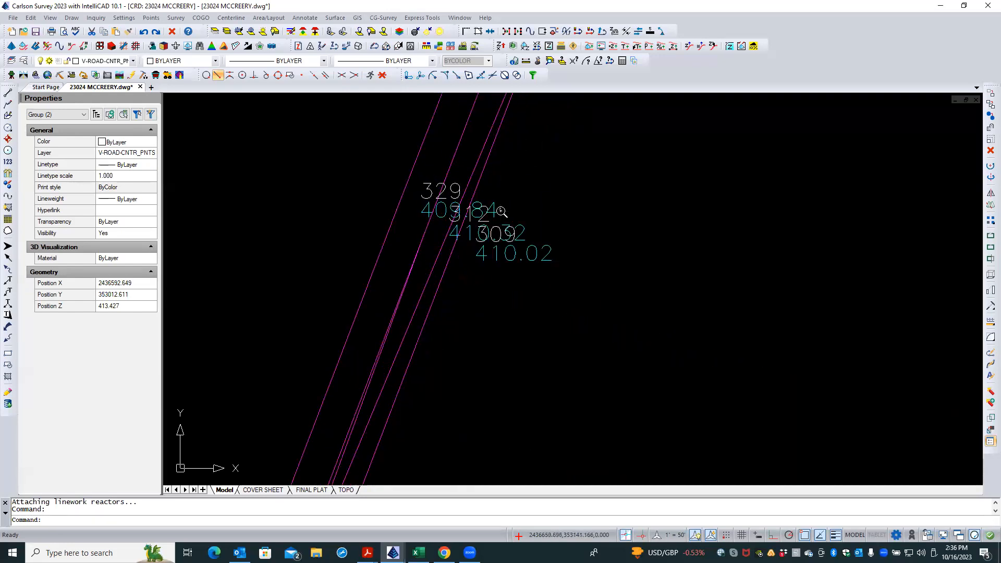
scroll(499, 211, "up", 2)
scroll(427, 311, "down", 4)
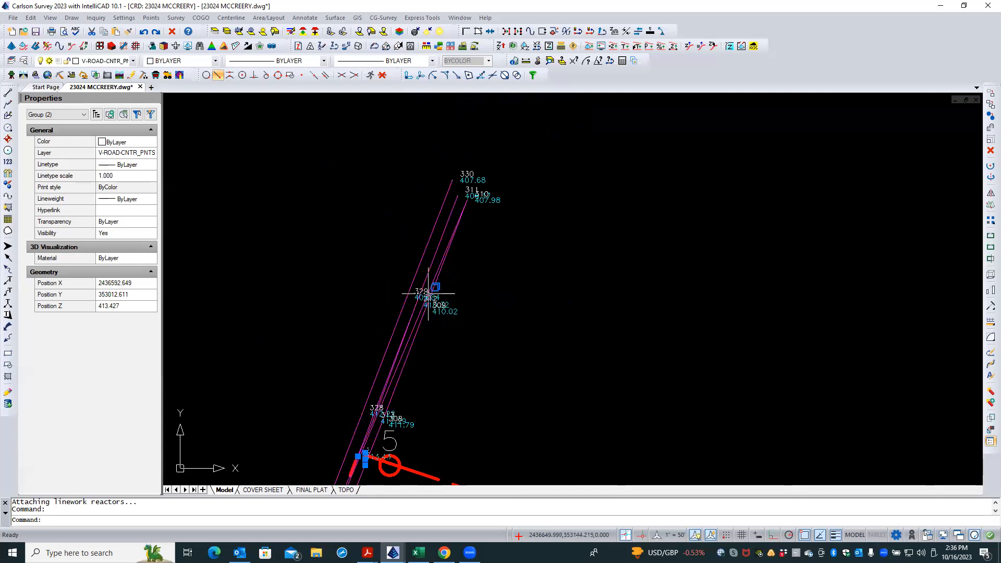
scroll(391, 380, "up", 4)
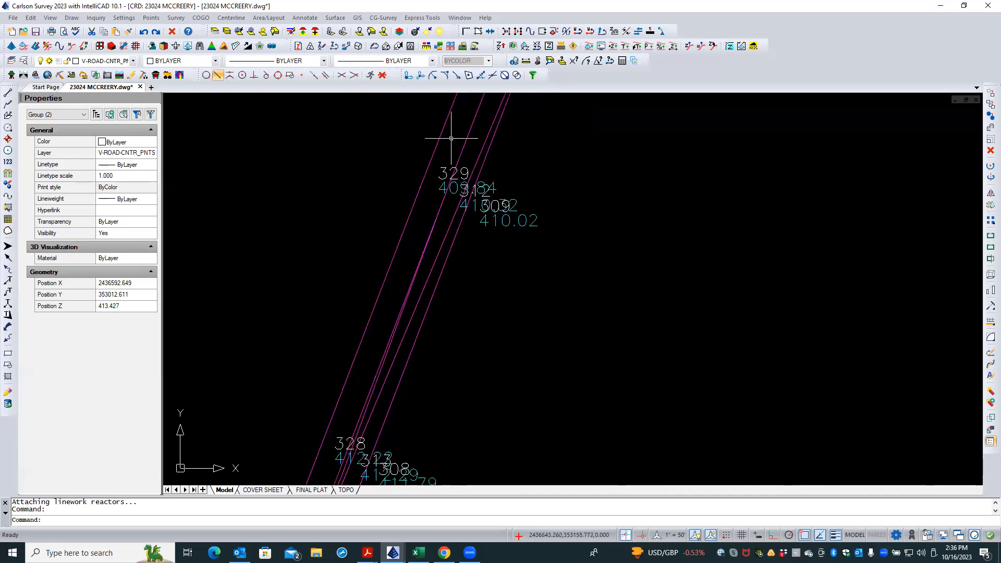
scroll(452, 140, "down", 4)
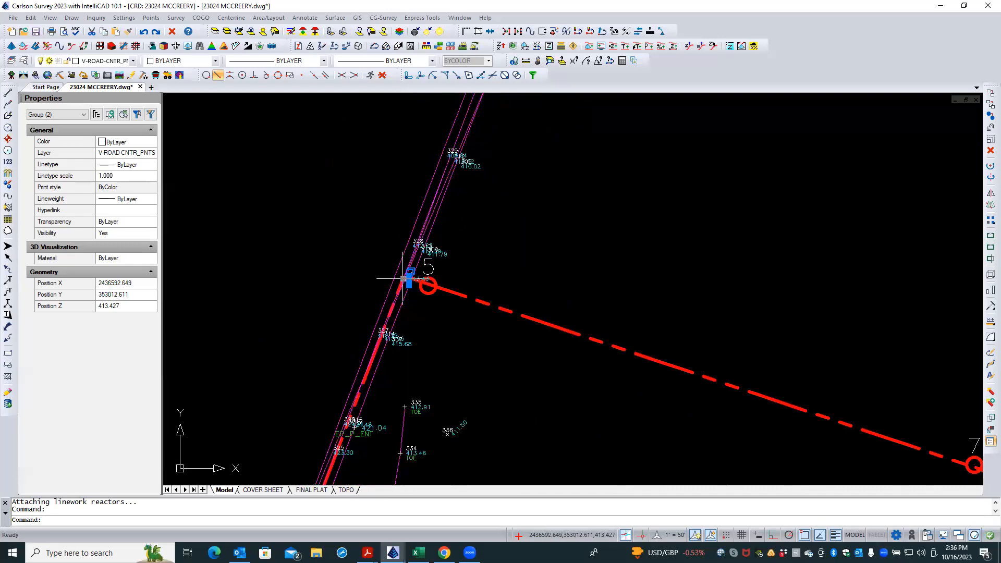
scroll(399, 281, "up", 4)
scroll(396, 281, "up", 3)
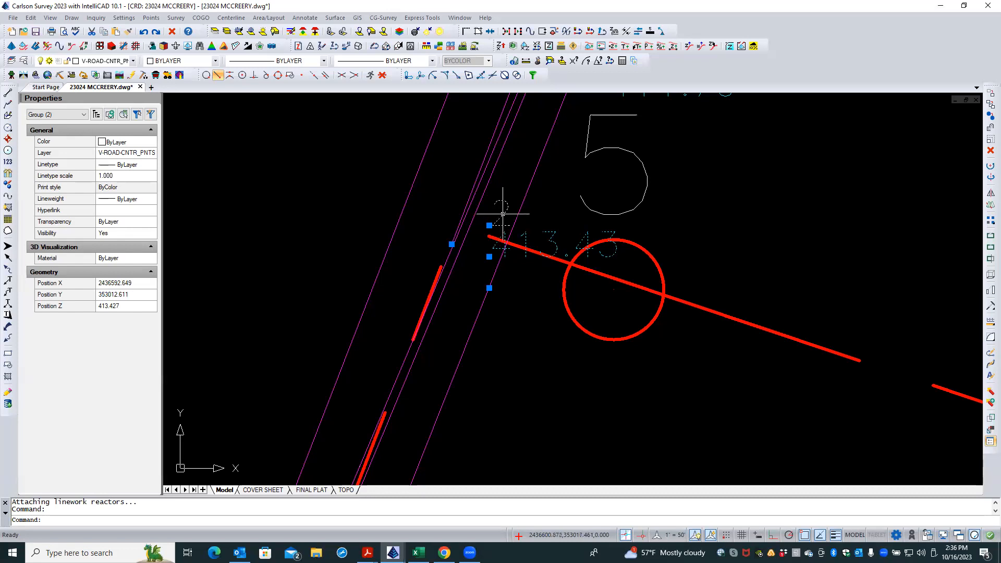
Inspect the attributes and coordinate-file description of centerline point 2.
double_click(503, 213)
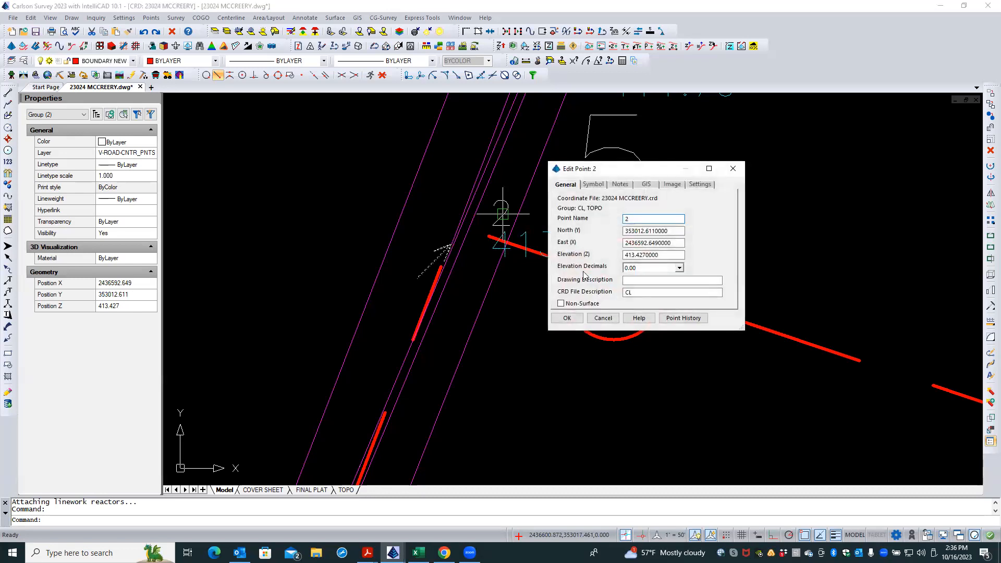
left_click(646, 294)
left_click(605, 318)
Trace the centerline and edge-of-pavement points between 329 and 327 to see where point 2 falls in the numbering.
scroll(456, 304, "down", 5)
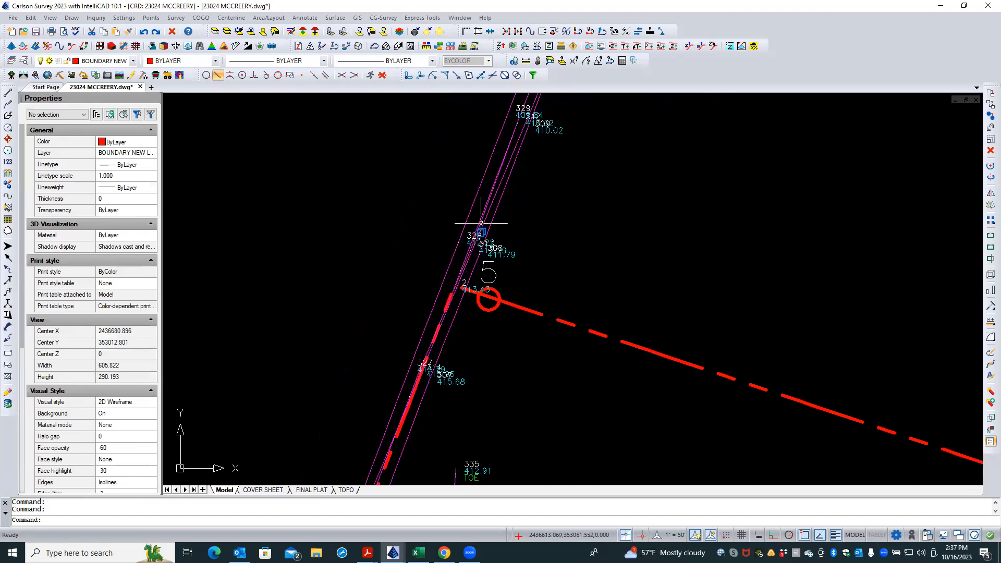
scroll(546, 106, "up", 4)
scroll(546, 107, "down", 2)
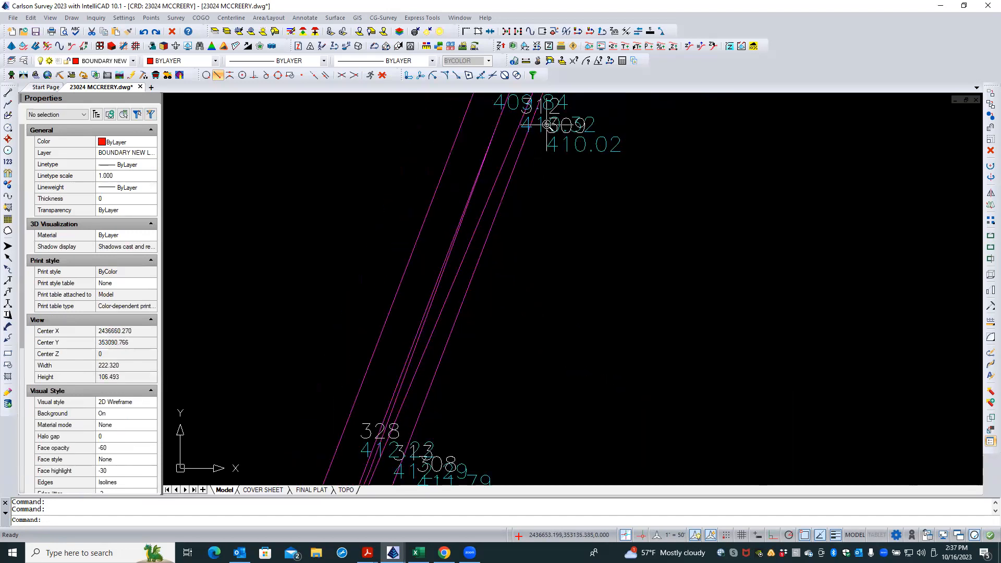
scroll(547, 124, "down", 2)
scroll(485, 329, "up", 2)
scroll(485, 330, "down", 3)
scroll(446, 417, "up", 1)
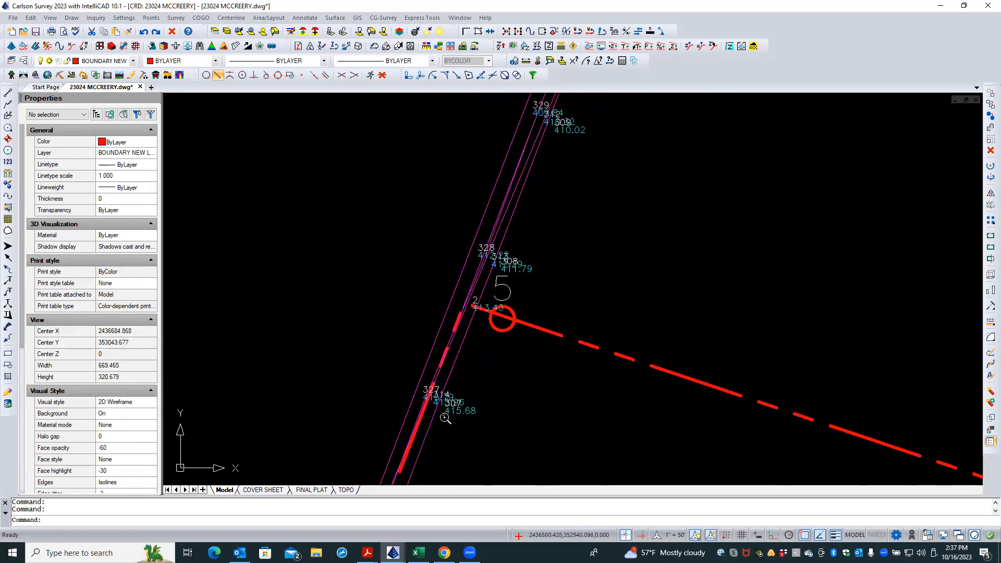
scroll(446, 417, "up", 4)
scroll(509, 177, "up", 1)
scroll(509, 177, "up", 1)
scroll(509, 177, "down", 1)
middle_click_drag(509, 176, 506, 211)
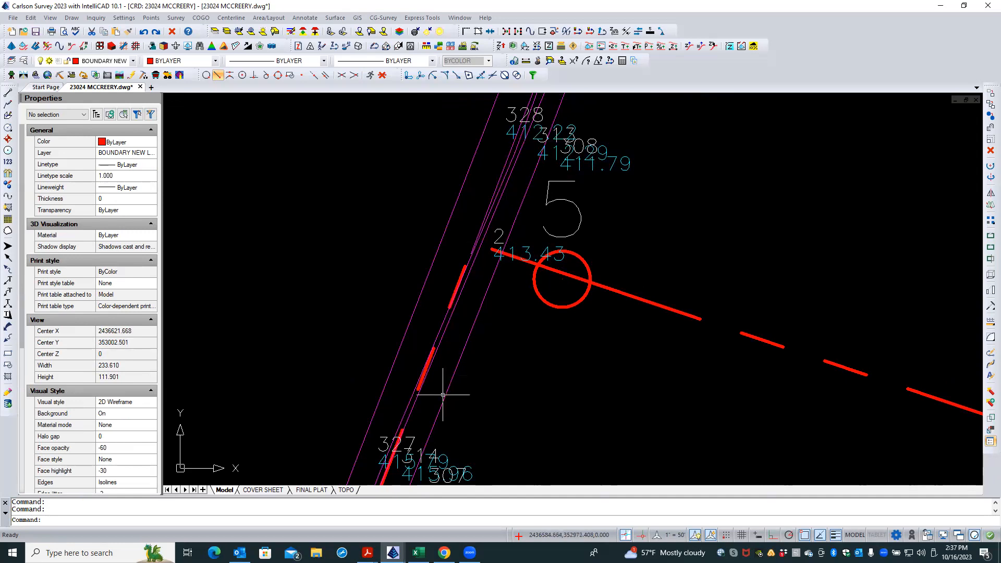
Rename centerline point 2 as 313A and delete the original point 2 from the coordinate file.
double_click(500, 232)
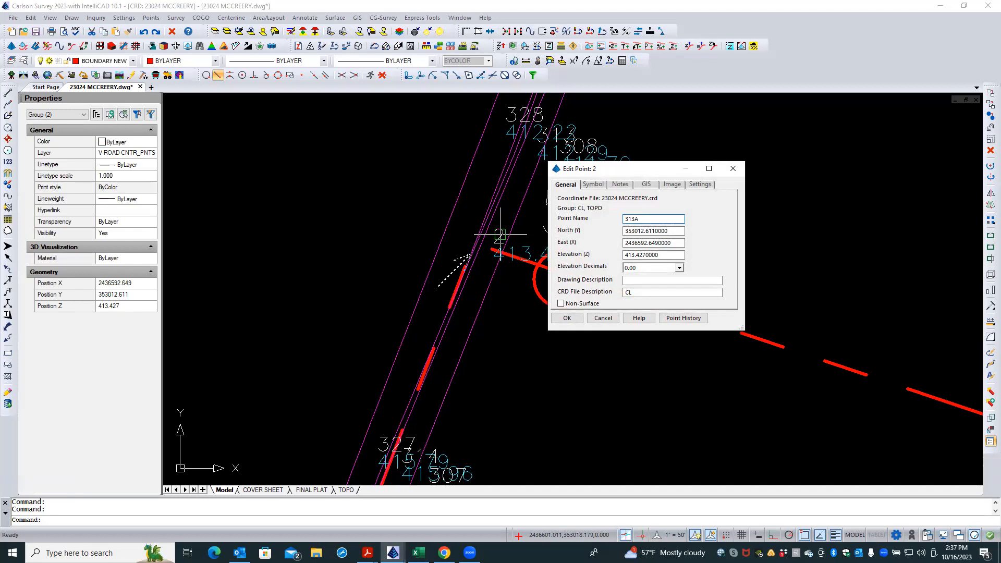
left_click(566, 318)
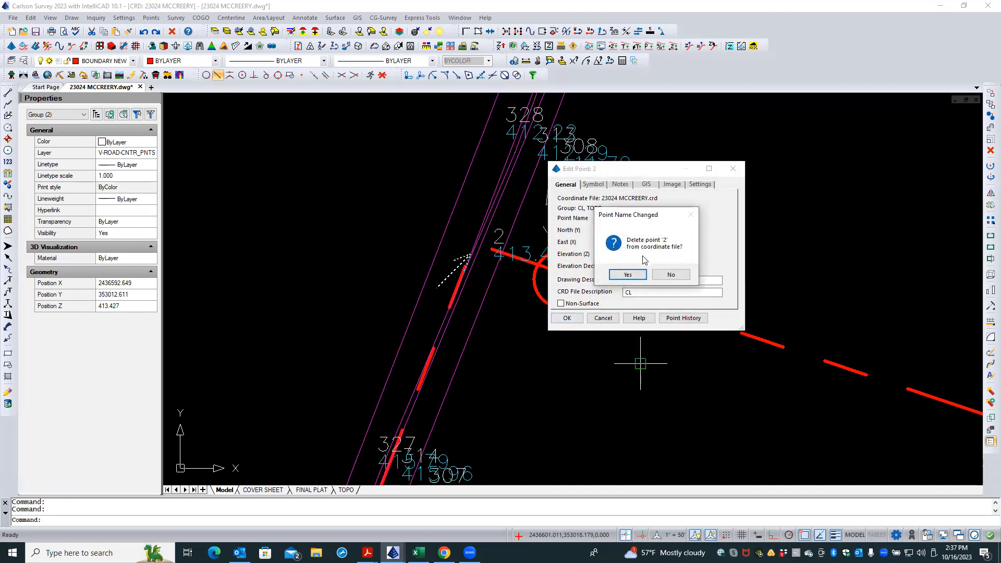
left_click(626, 275)
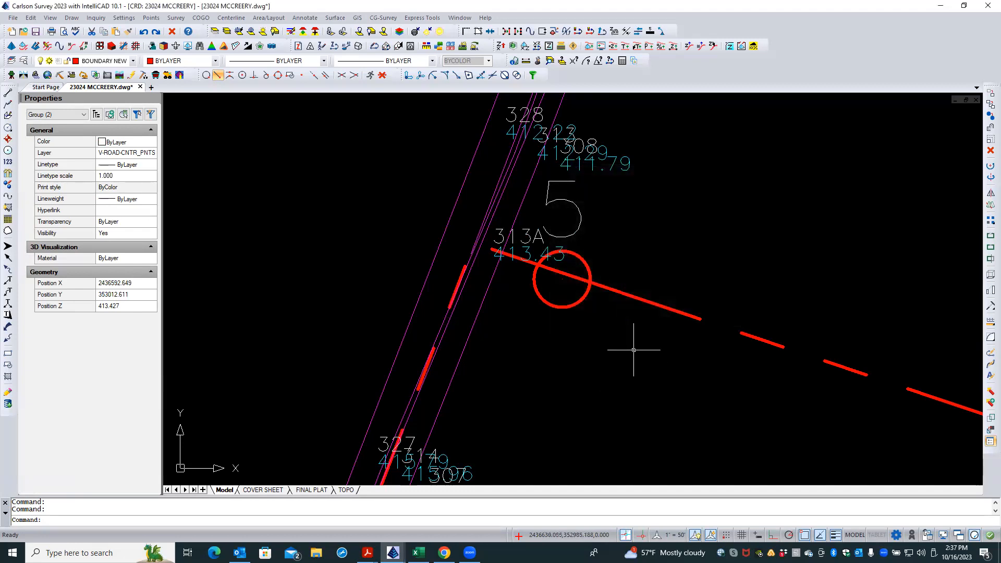
scroll(522, 334, "down", 6)
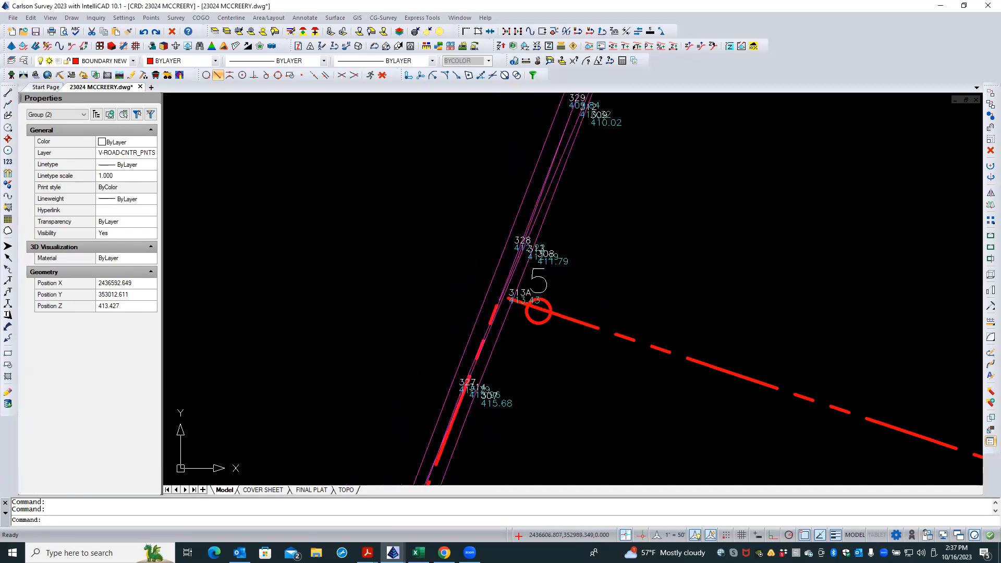
key("Escape")
Check the coordinate-file description of point 311 at the northern end of the centerline.
scroll(537, 314, "down", 3)
scroll(578, 172, "up", 5)
scroll(584, 166, "up", 1)
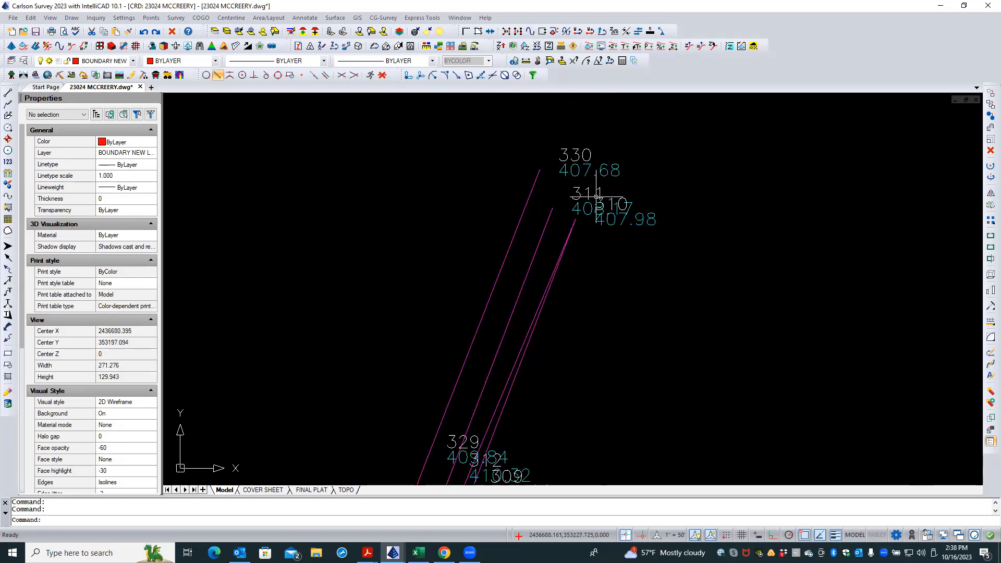
double_click(587, 195)
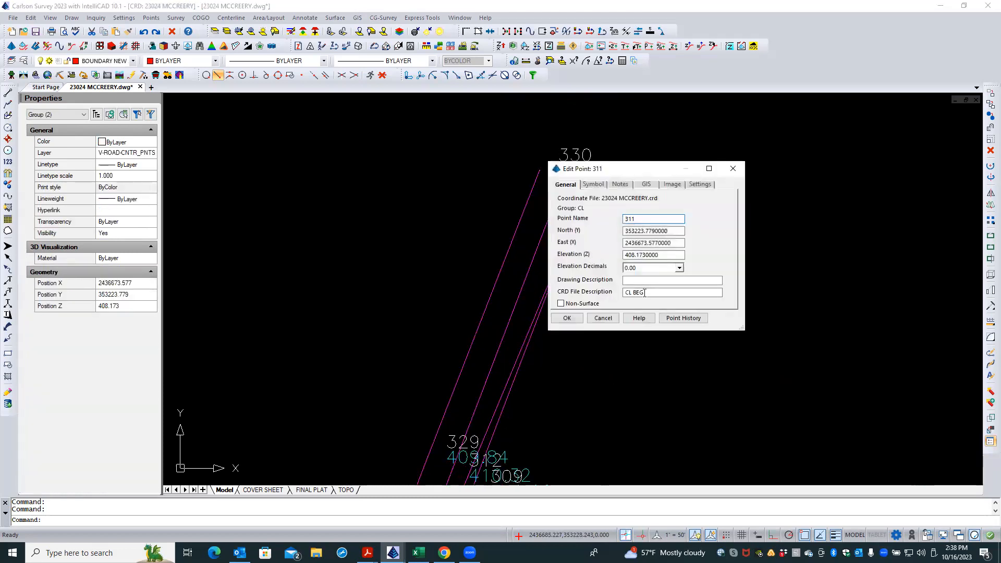
left_click(606, 319)
Examine the road linework from the northern end past point 313A down to the southern end of the topo area.
scroll(595, 160, "down", 2)
scroll(594, 159, "down", 4)
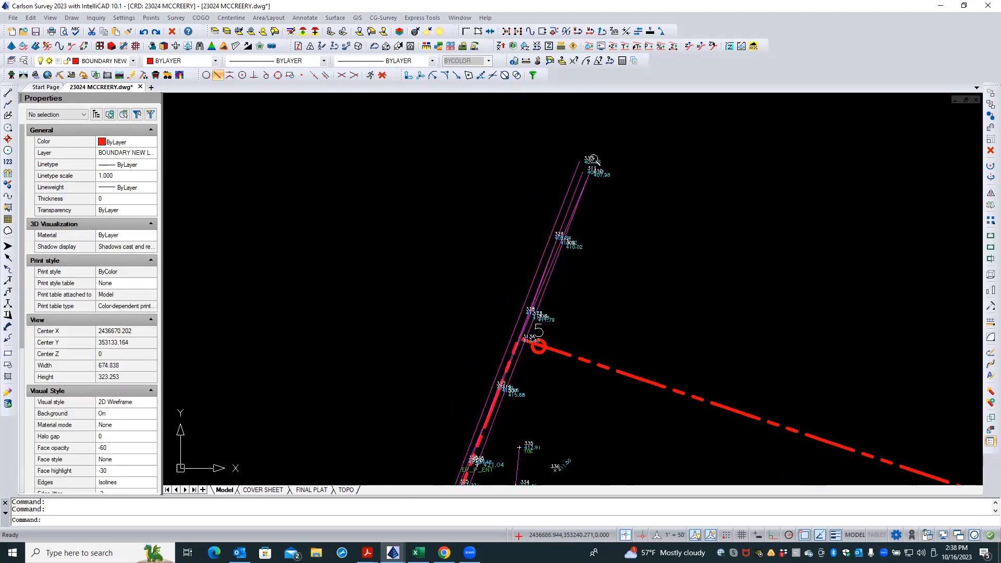
scroll(527, 362, "up", 2)
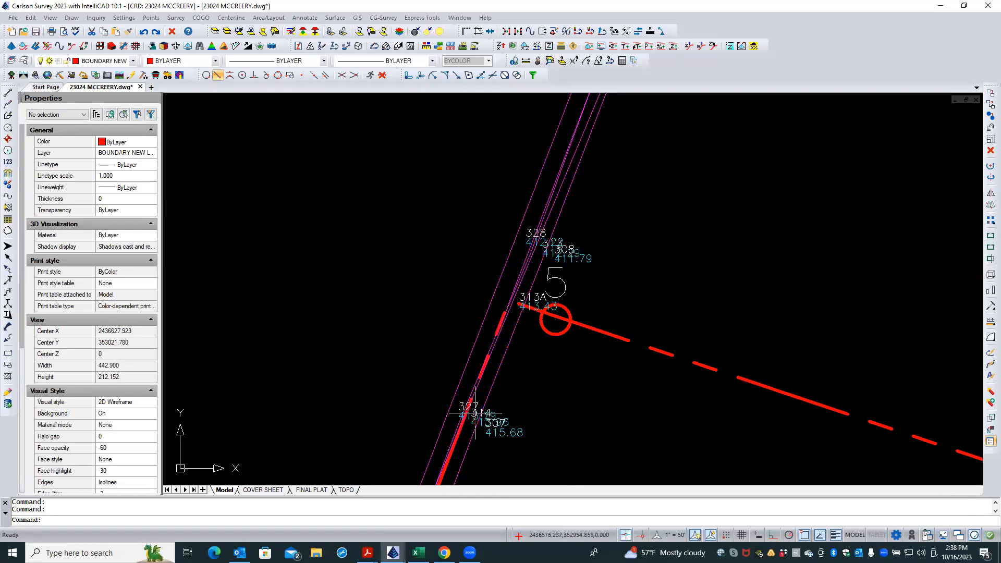
scroll(435, 163, "down", 2)
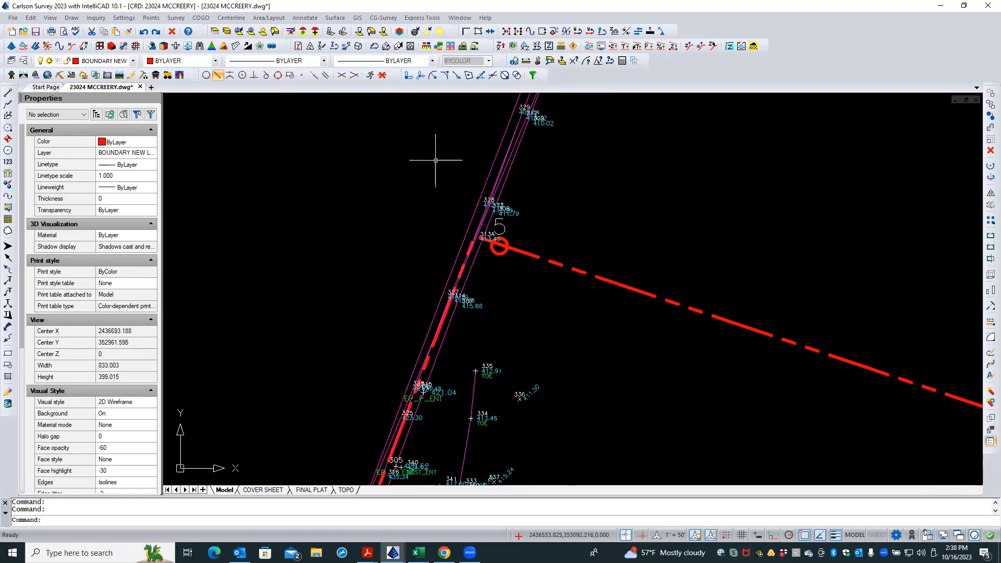
scroll(428, 160, "down", 1)
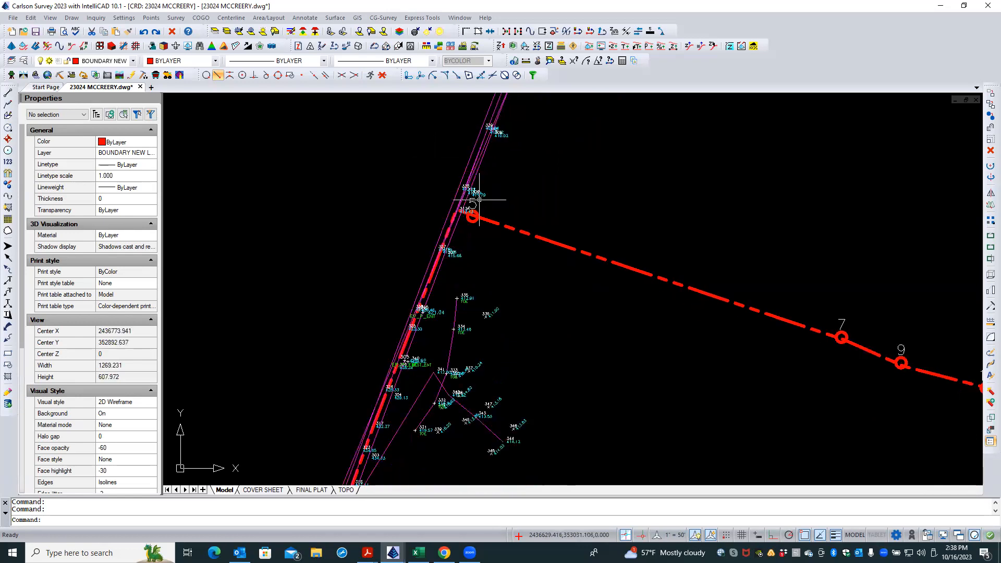
scroll(480, 198, "up", 3)
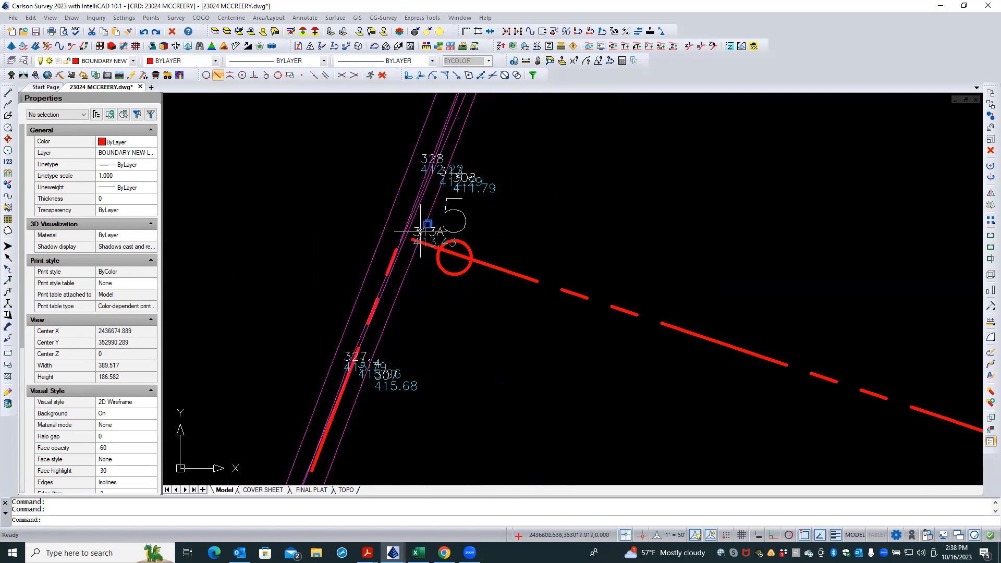
scroll(428, 224, "down", 1)
scroll(487, 201, "down", 1)
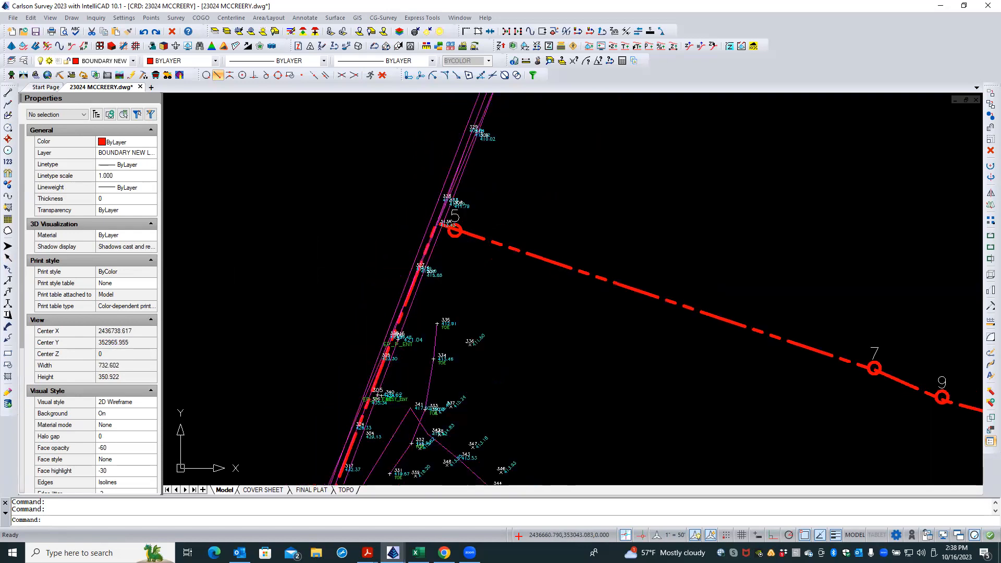
scroll(494, 179, "down", 1)
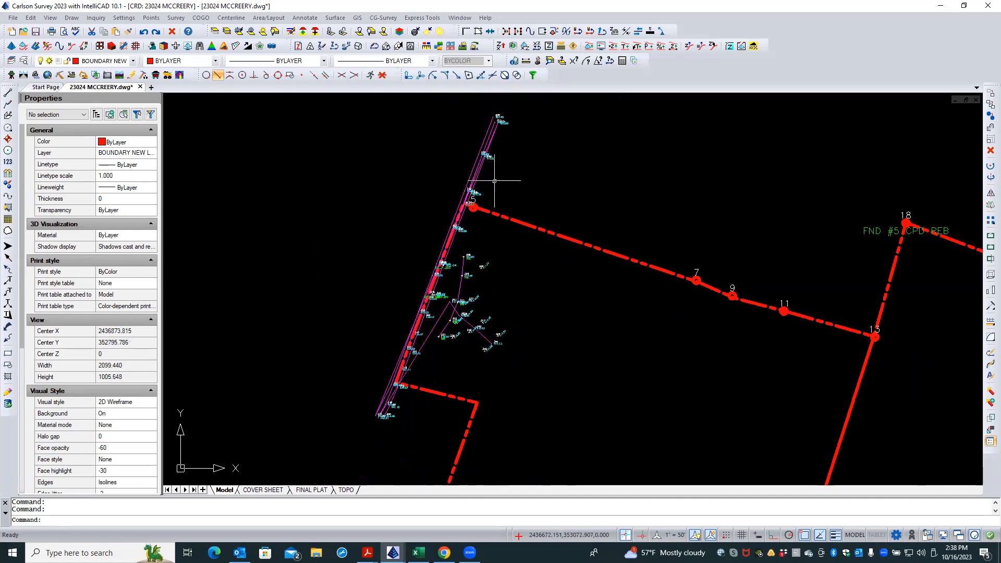
scroll(495, 180, "up", 1)
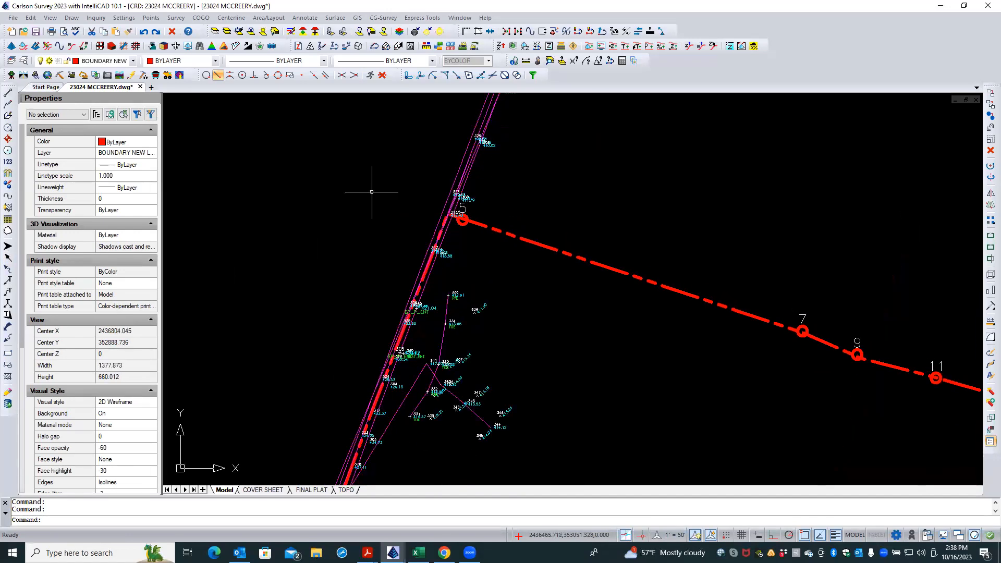
scroll(365, 192, "down", 1)
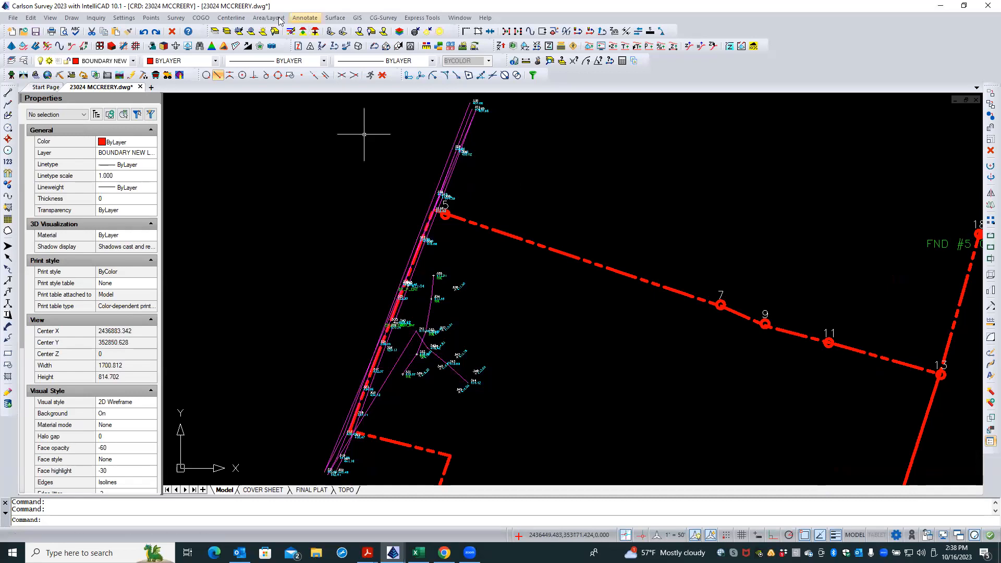
Bring up the coordinate data sheet from the Field to Finish code editor and locate point 313A and its notes.
left_click(156, 18)
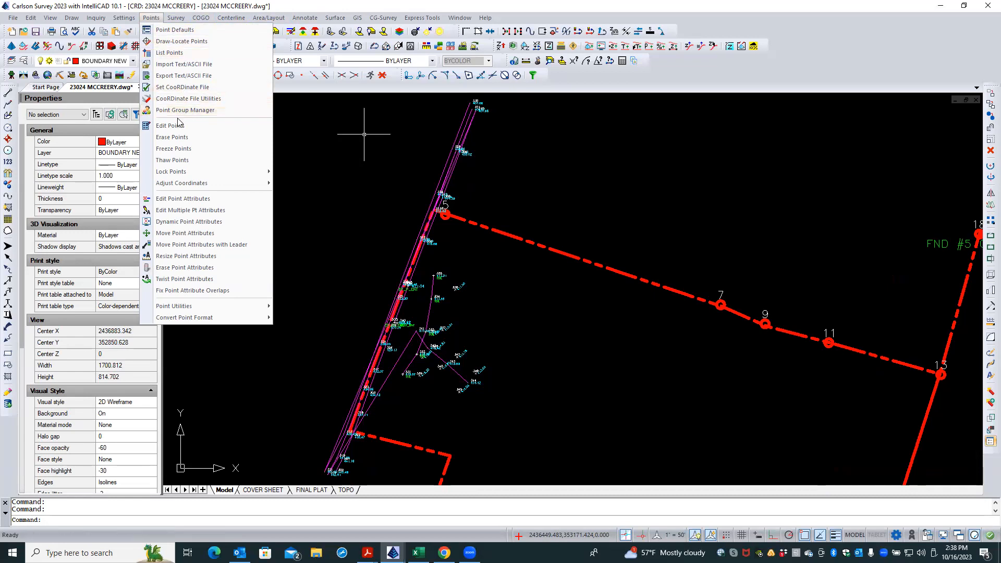
mouse_move(175, 17)
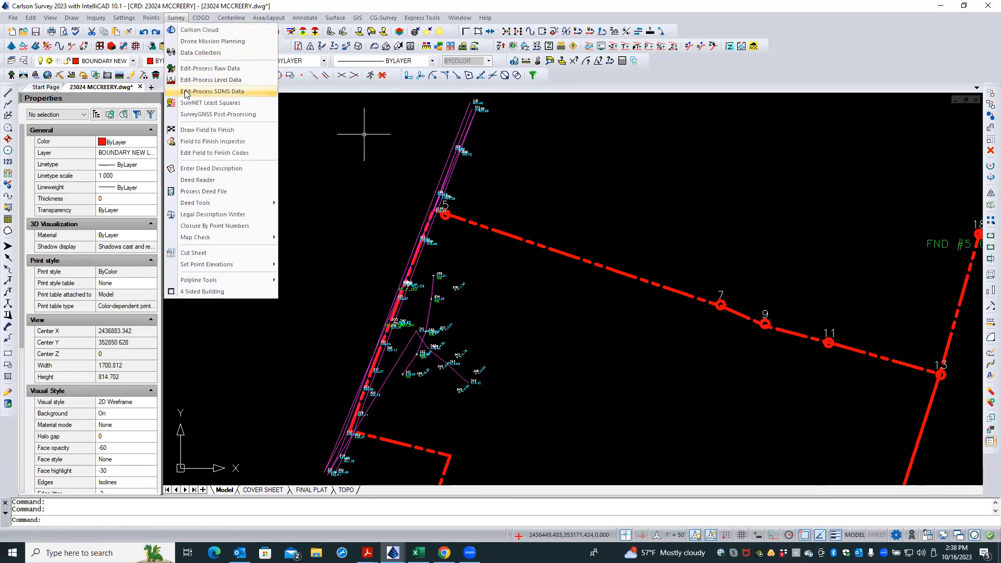
left_click(200, 129)
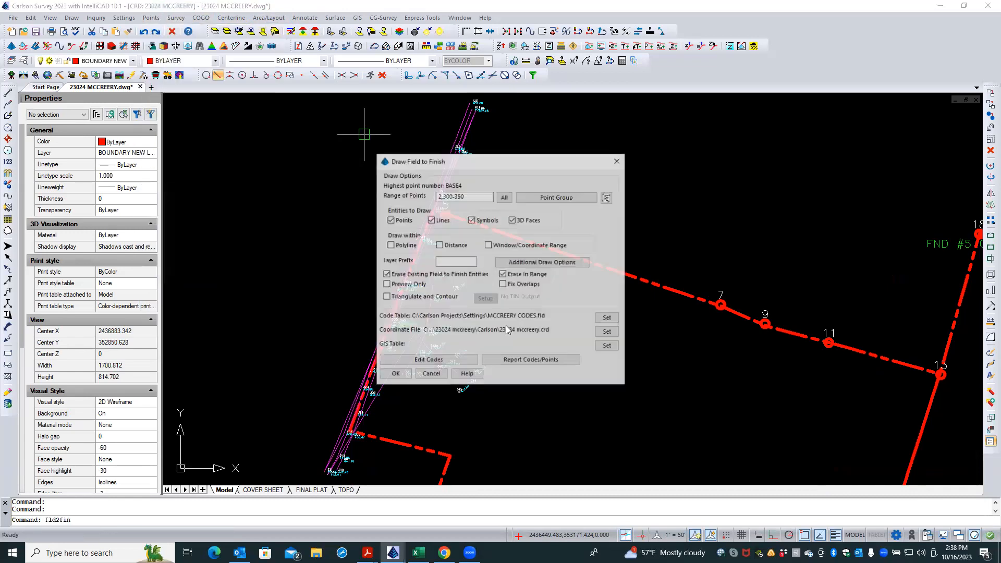
left_click(428, 360)
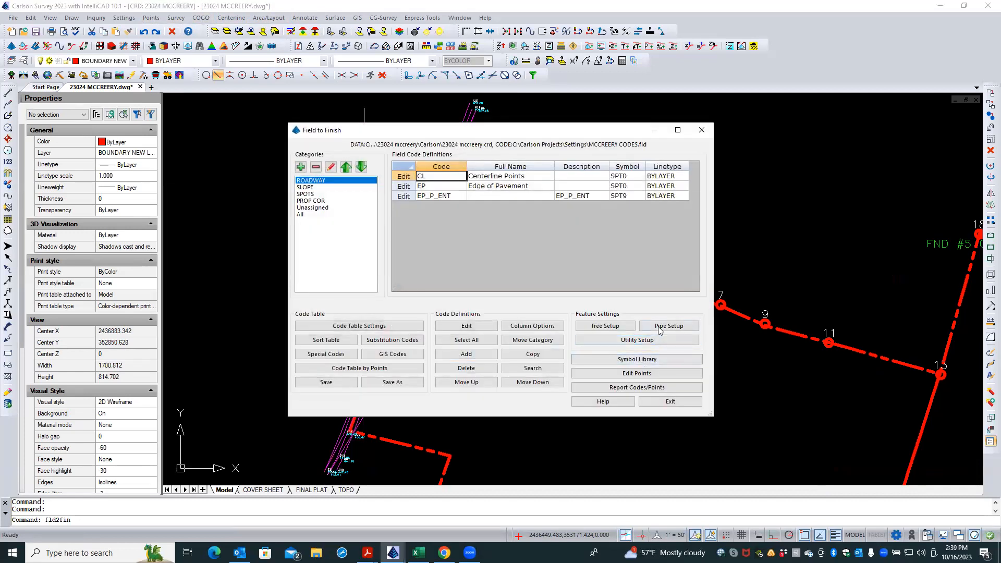
left_click(651, 372)
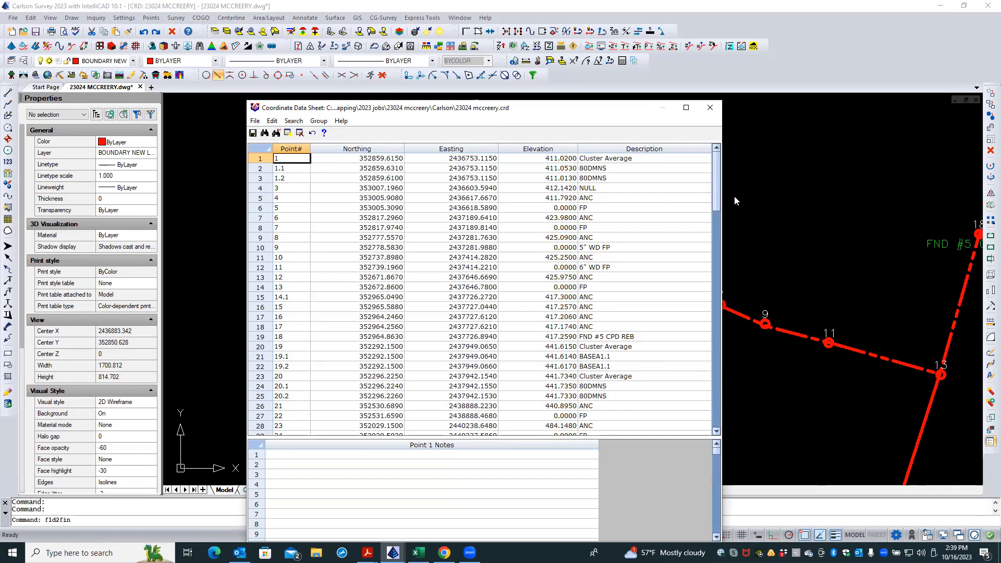
left_click_drag(714, 189, 718, 302)
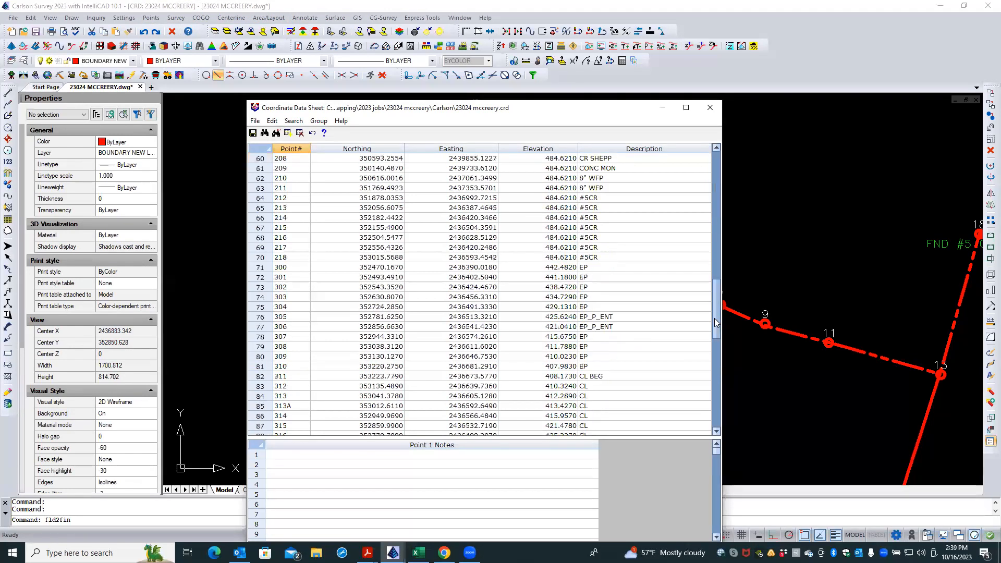
left_click(300, 406)
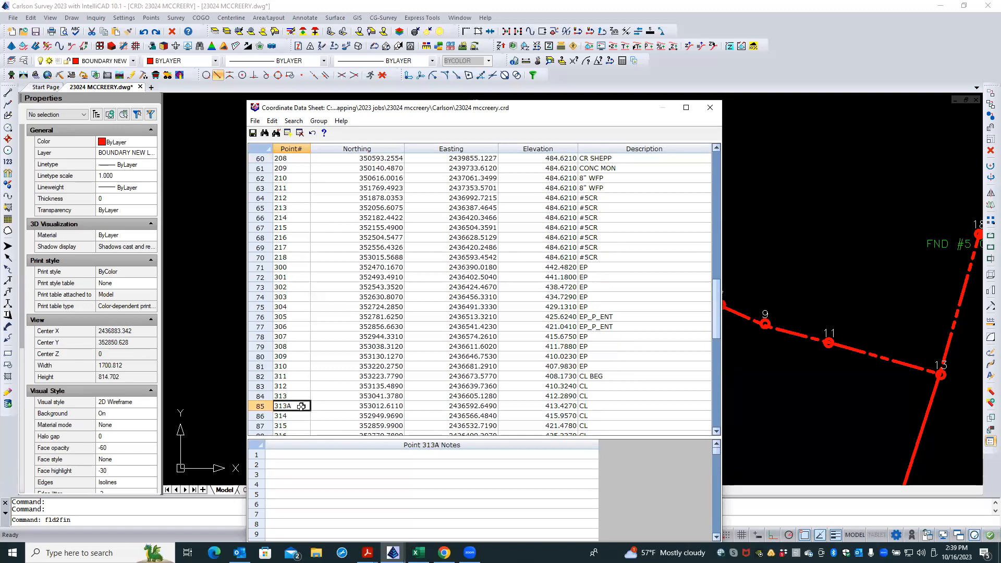
left_click(394, 455)
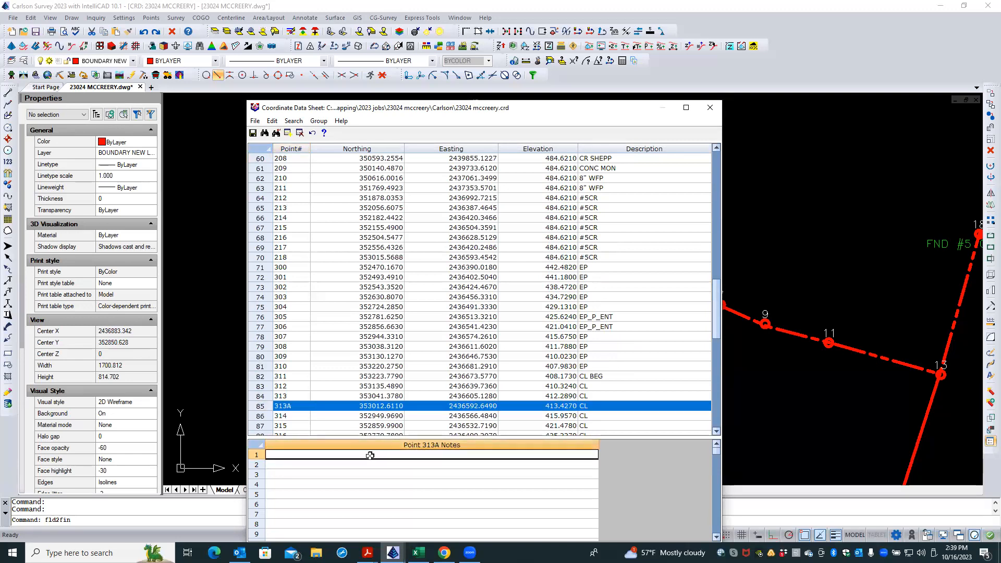
Add the note "CHANGED TO 313A - OLD POINT NUMBER 2" to point 313A in the coordinate data sheet.
type("CHANGE")
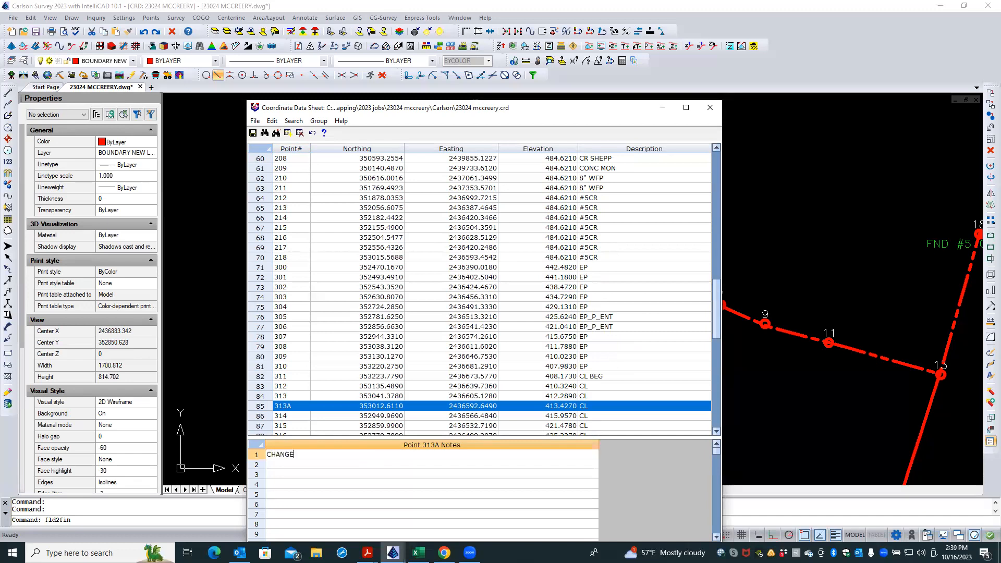
type("D TO 313A - OLD POINT NUMBER 2")
left_click(369, 455)
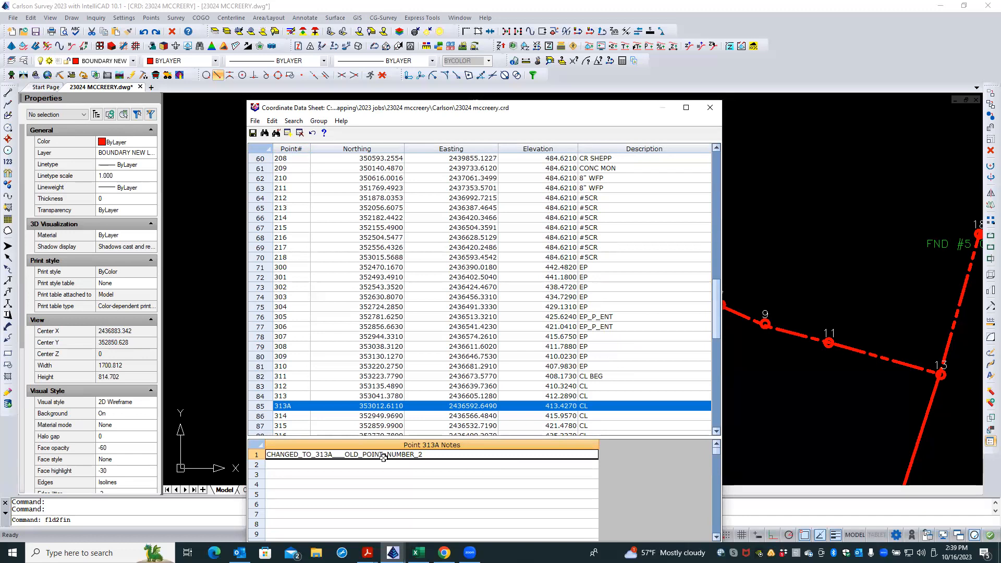
Try to replace the underscores in point 313A's note with spaces and a hyphen, and recheck the note after selecting another point.
left_click(299, 455)
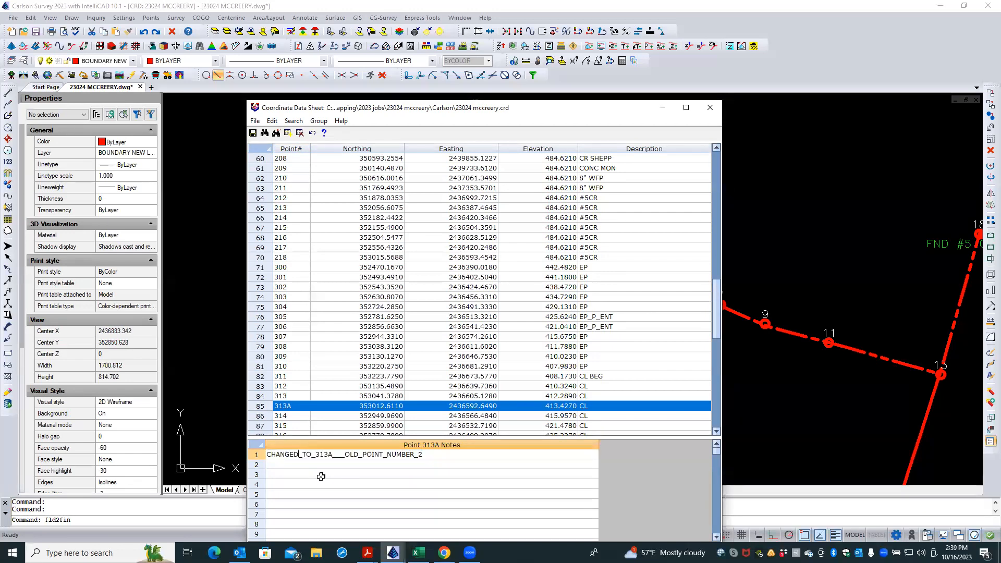
key("Delete")
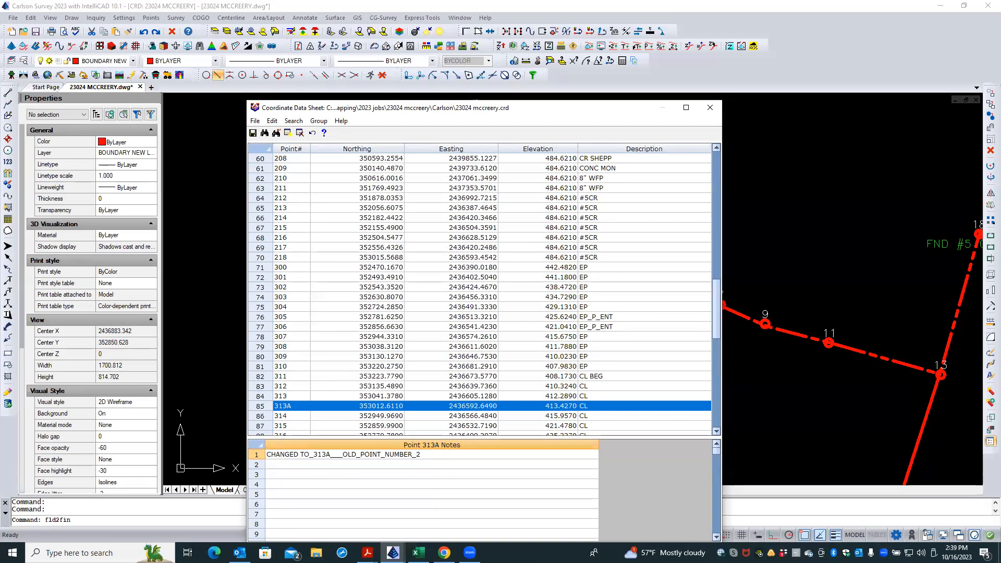
key("Delete")
key("shift+Right")
key("shift+Right")
key("shift+Right")
key("shift+Right")
key("shift+Left")
type("-")
key("shift+Right")
key("shift+Right")
key("shift+Right")
key("Return")
left_click(402, 472)
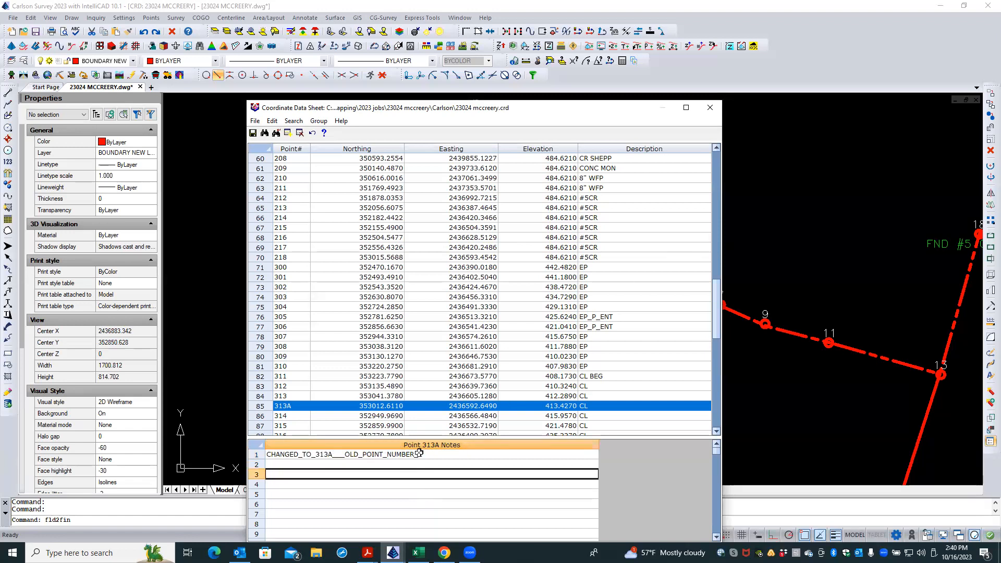
left_click(657, 256)
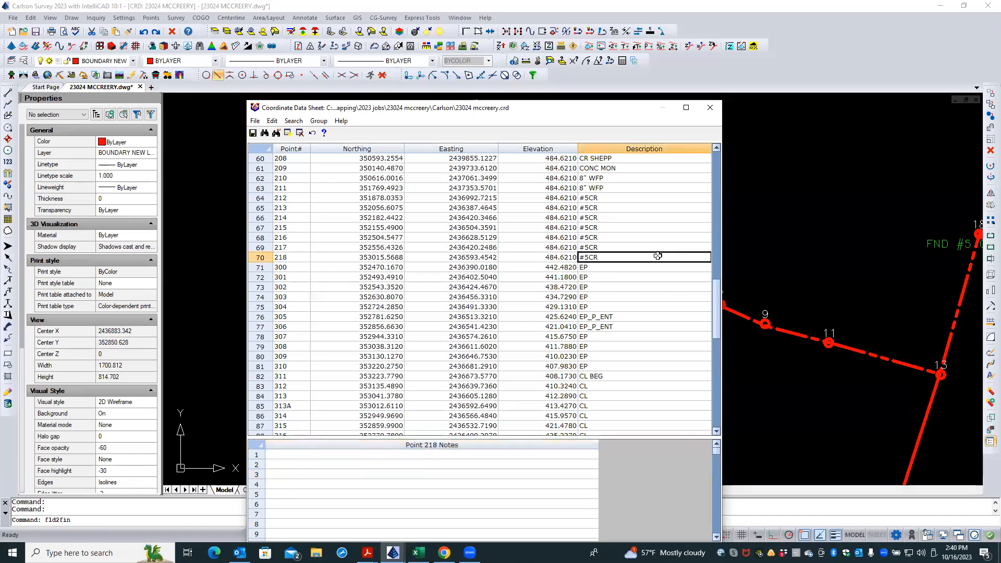
left_click(296, 405)
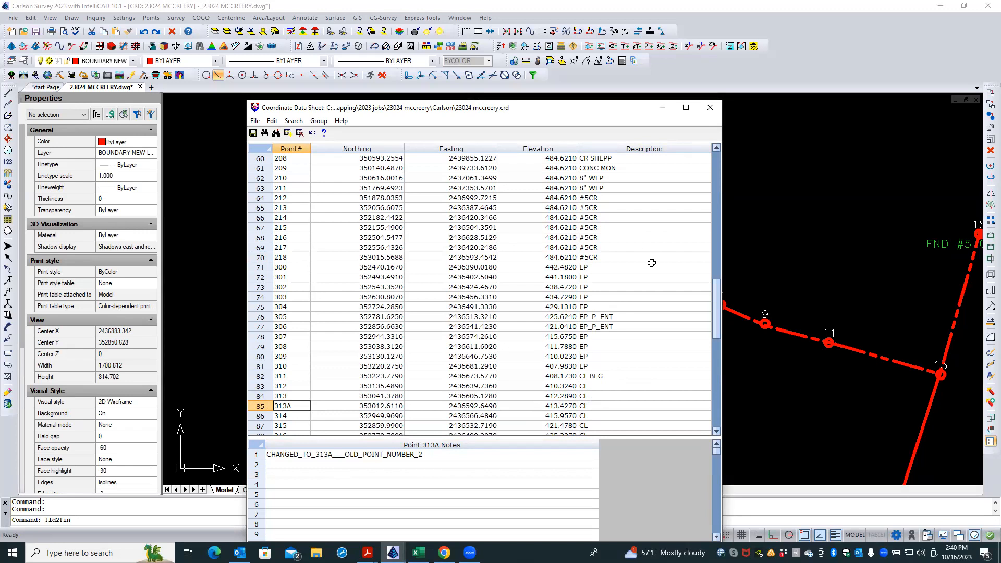
Change the description of edge-of-pavement point 300 to EP BEG.
scroll(627, 257, "up", 5)
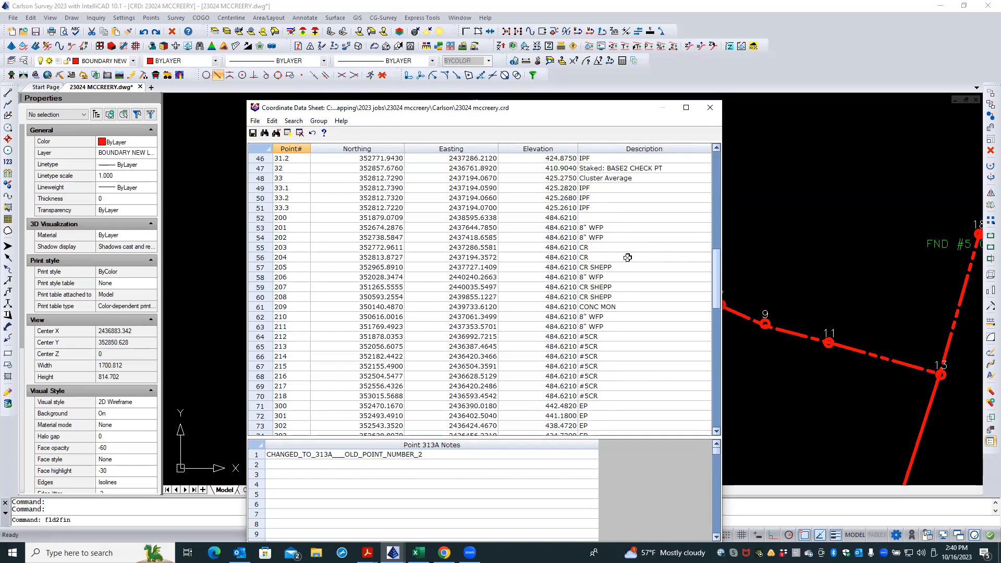
scroll(372, 327, "down", 3)
left_click(302, 328)
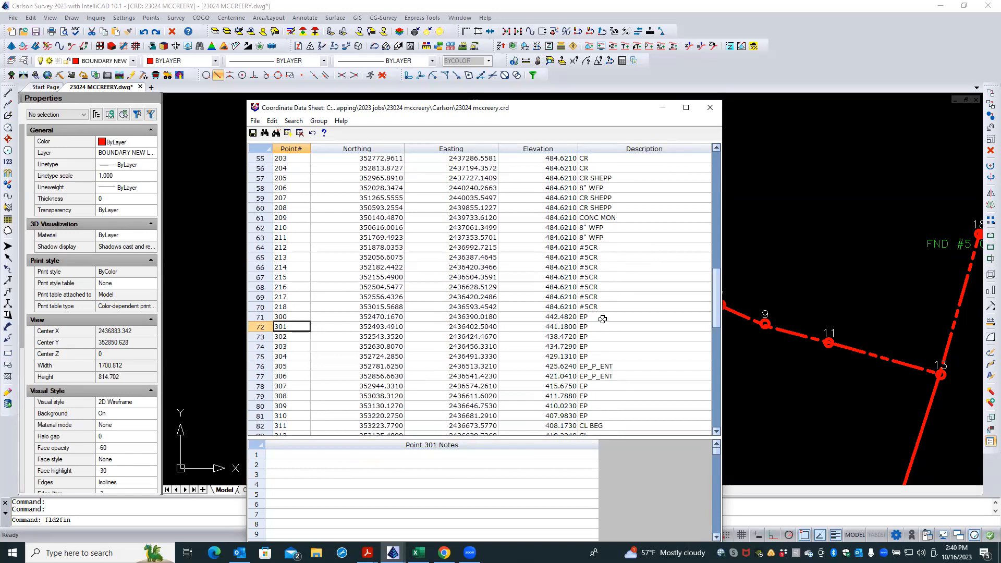
left_click(297, 316)
left_click(629, 316)
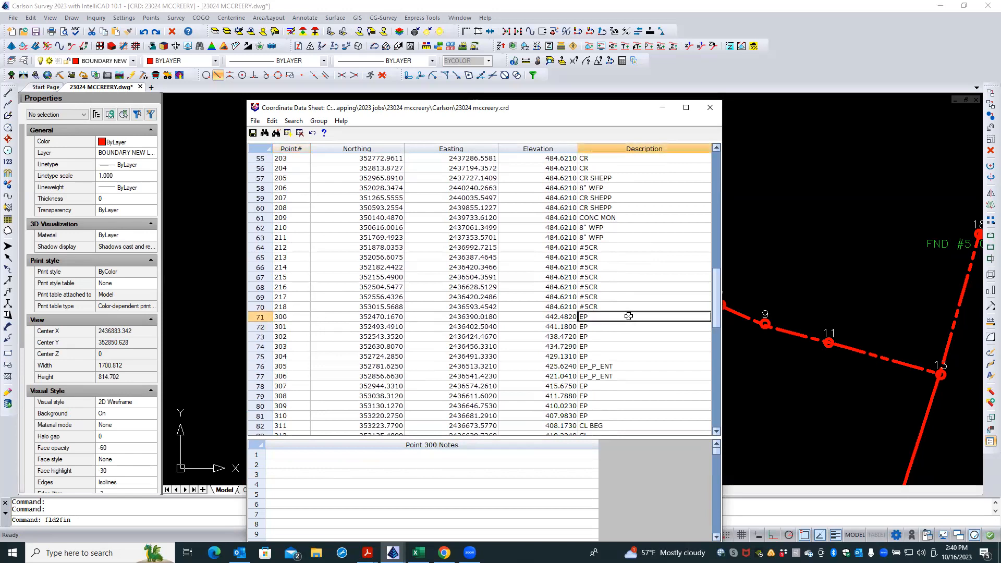
left_click(629, 317)
left_click(630, 315)
type("BEG")
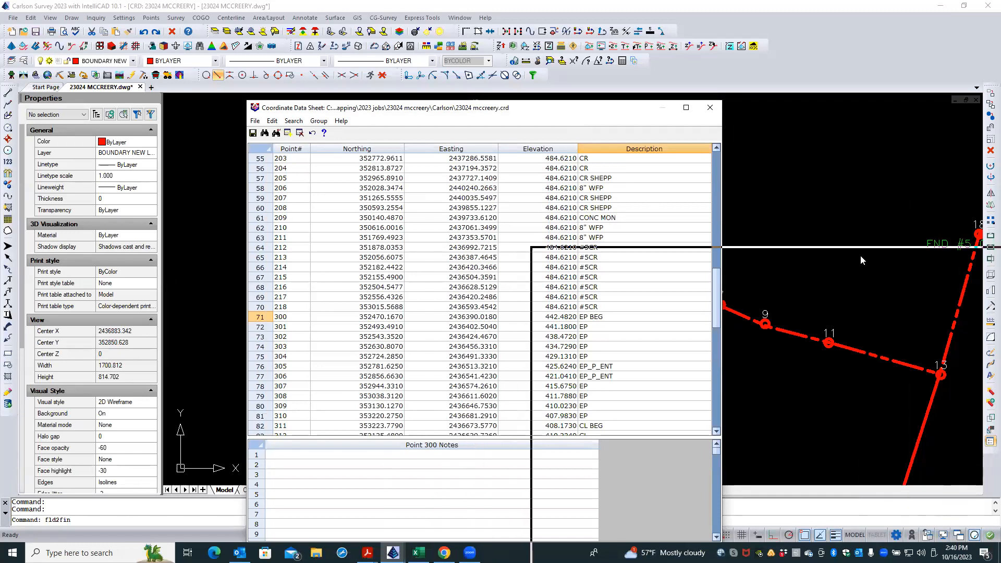
Check the road linework behind the data sheet and change the description of edge-of-pavement point 310 to EP END.
left_click_drag(860, 255, 860, 256)
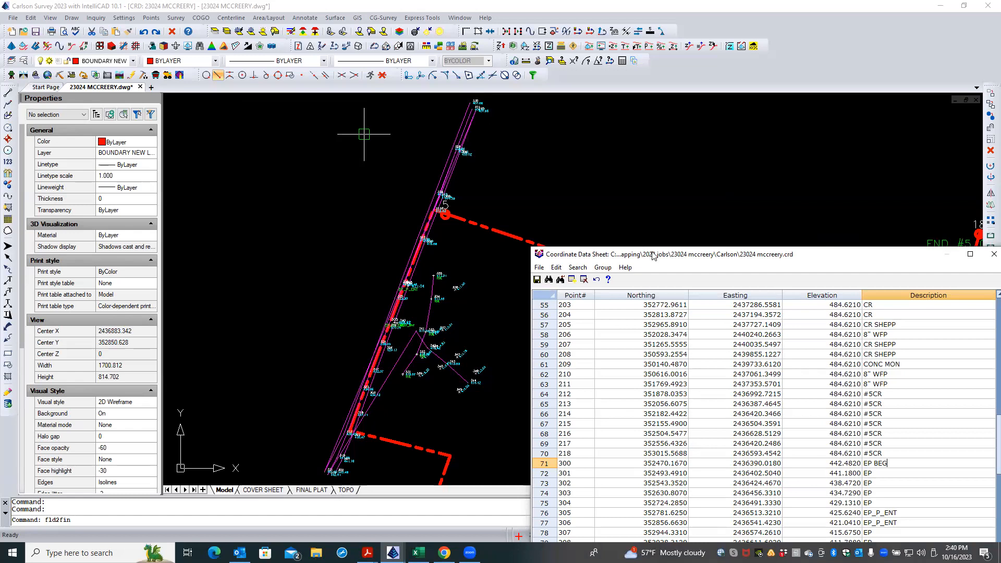
left_click_drag(649, 254, 468, 93)
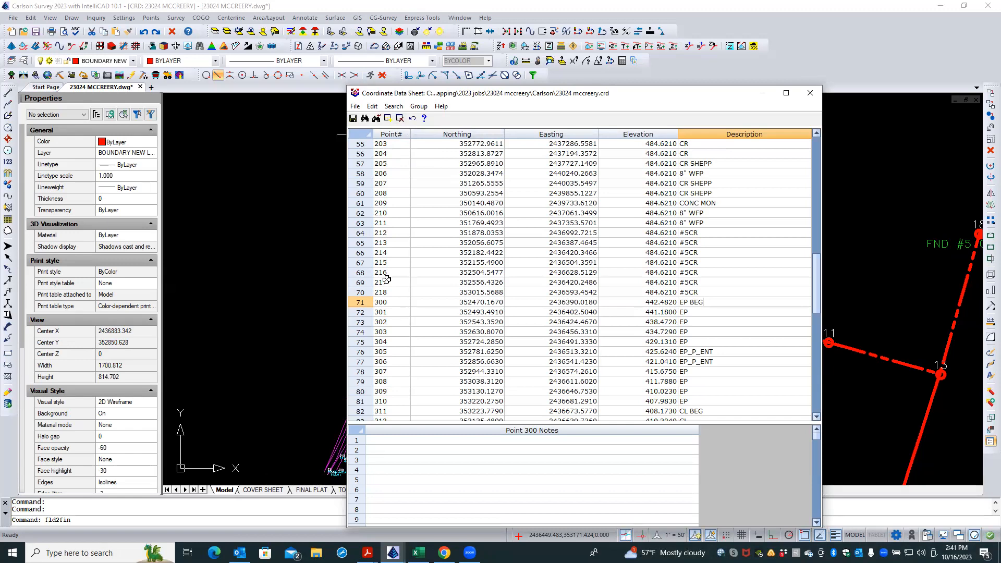
left_click(714, 352)
left_click(720, 362)
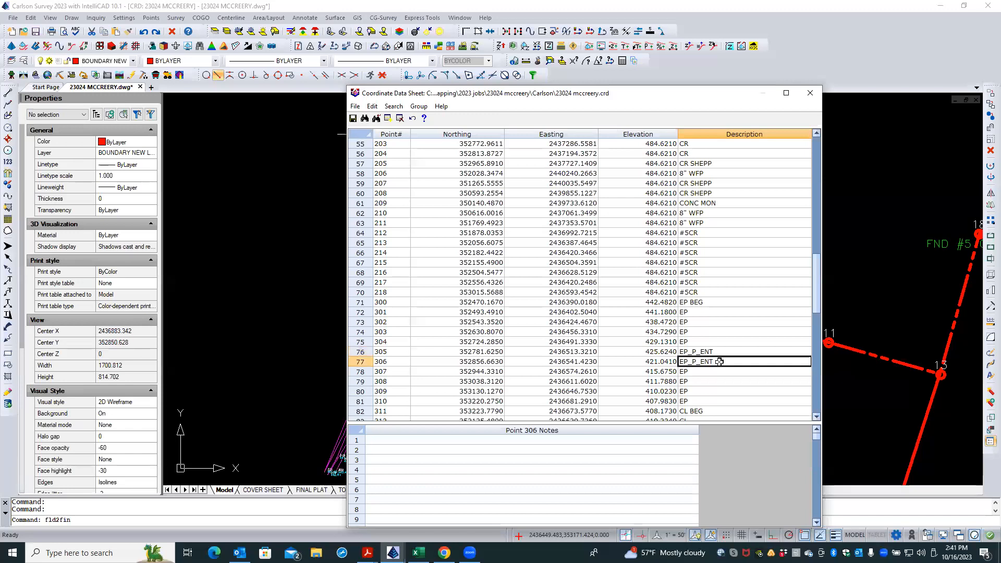
left_click(698, 400)
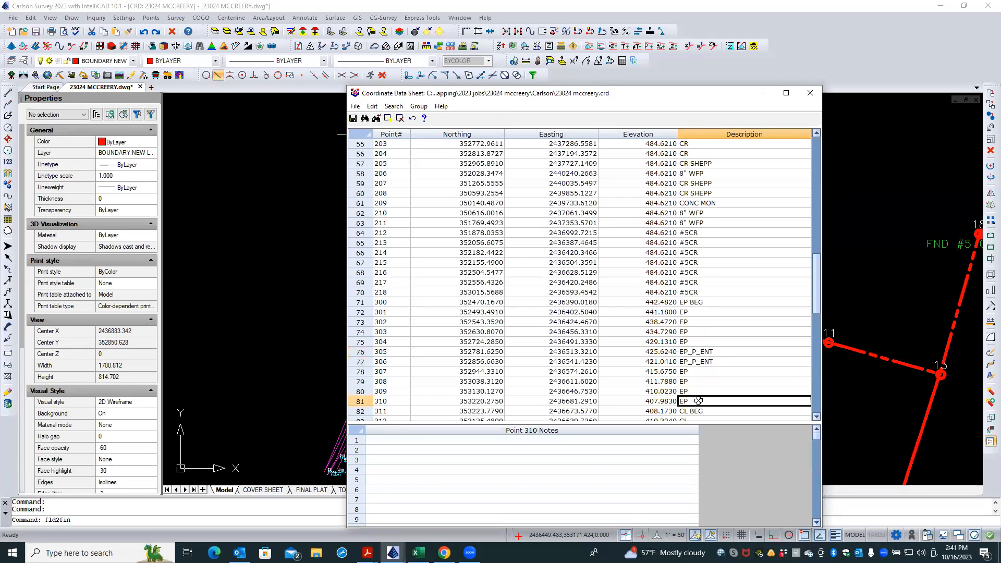
left_click(699, 401)
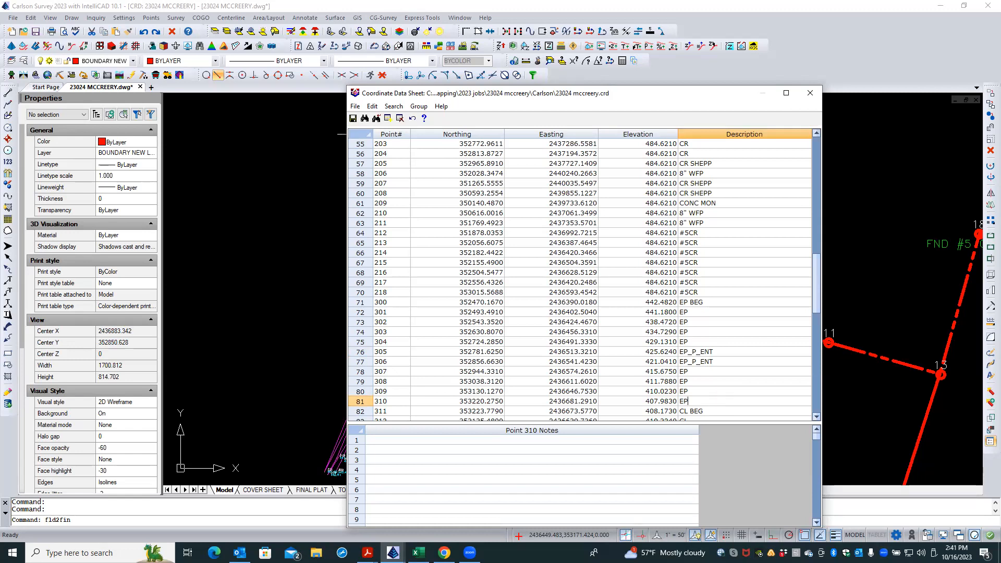
type("END")
left_click(719, 391)
Mark the second edge-of-pavement run by setting the descriptions of point 321 to EP BEG and point 330 to EP END.
left_click_drag(814, 303, 814, 321)
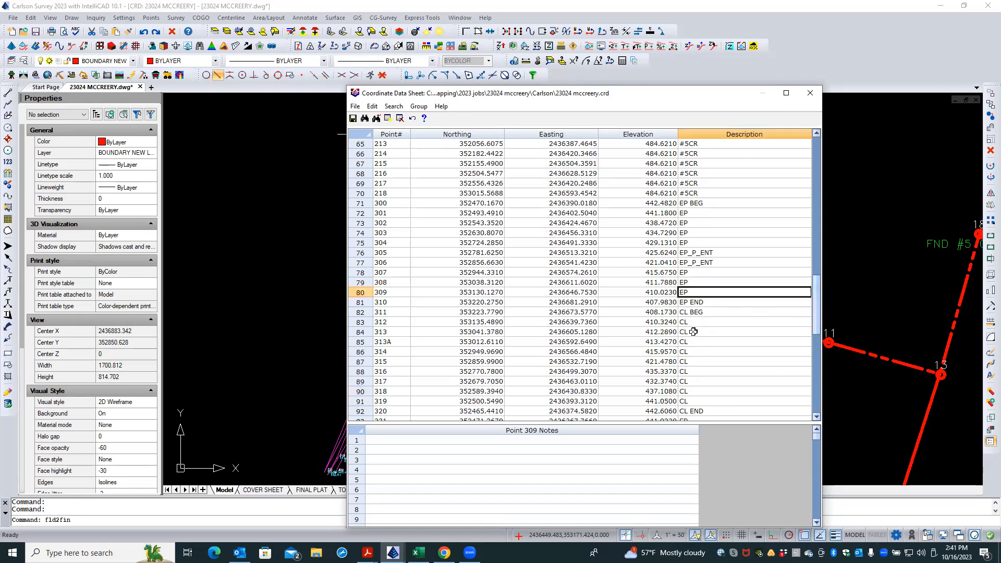
scroll(694, 331, "down", 4)
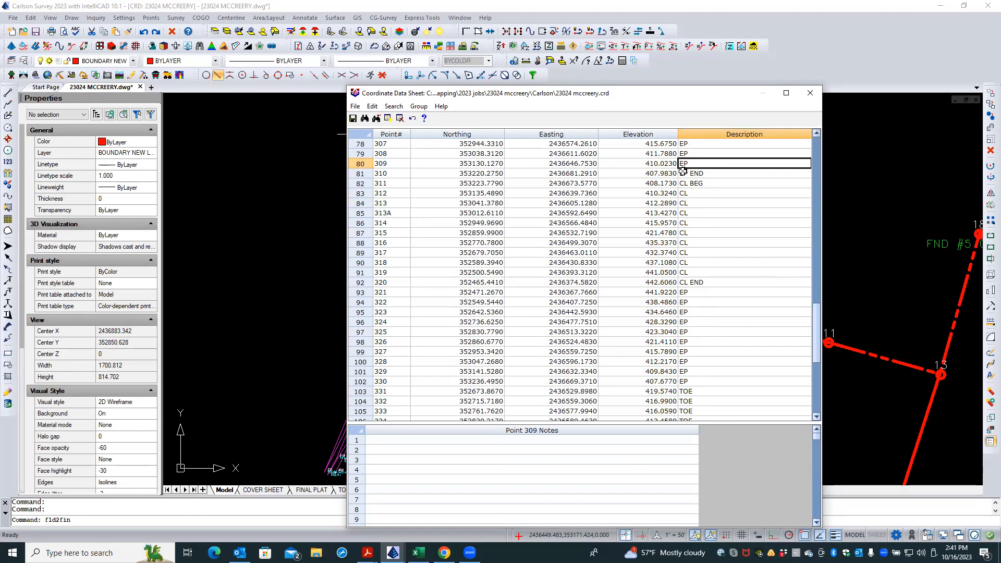
left_click(712, 173)
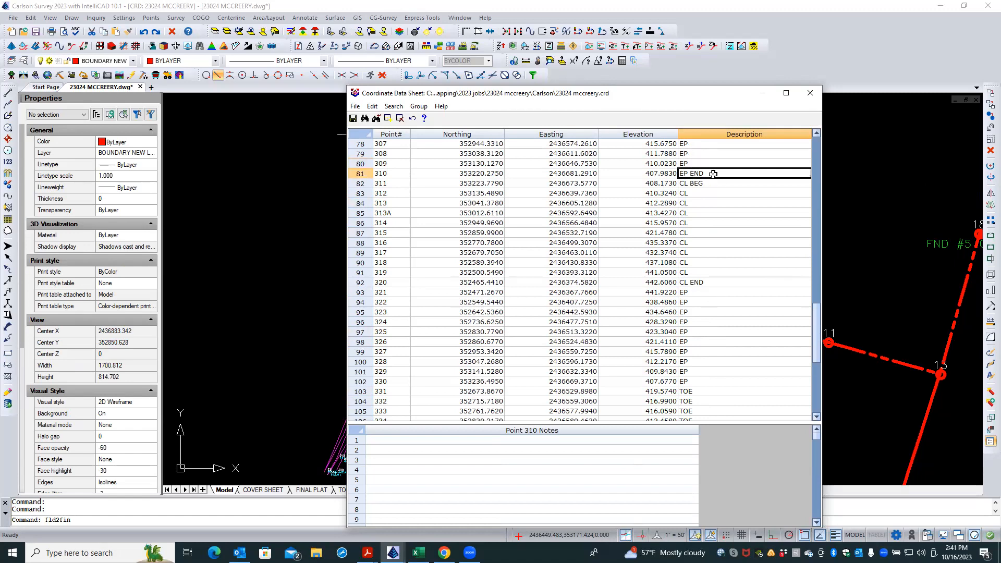
left_click(716, 293)
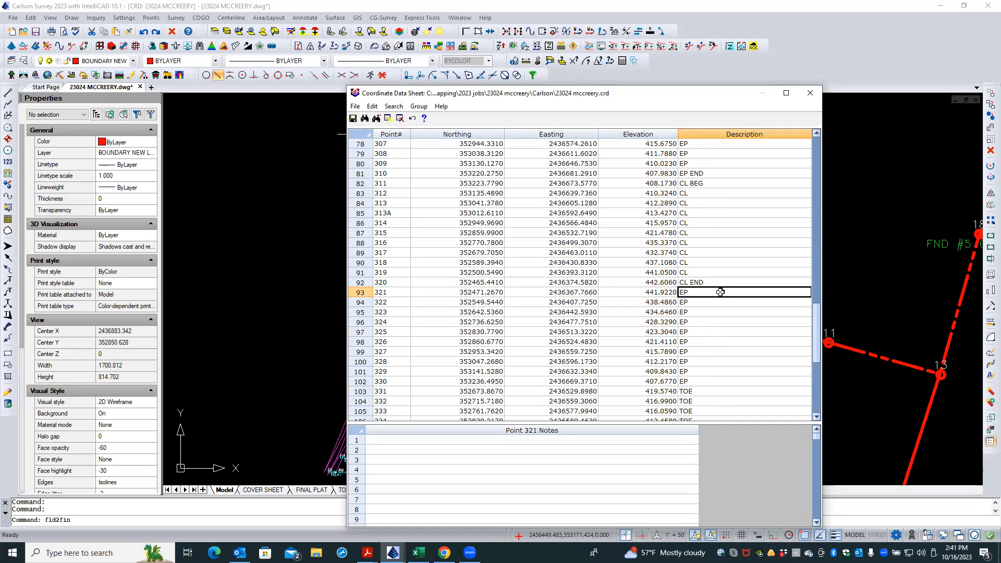
left_click(720, 292)
type("BEG")
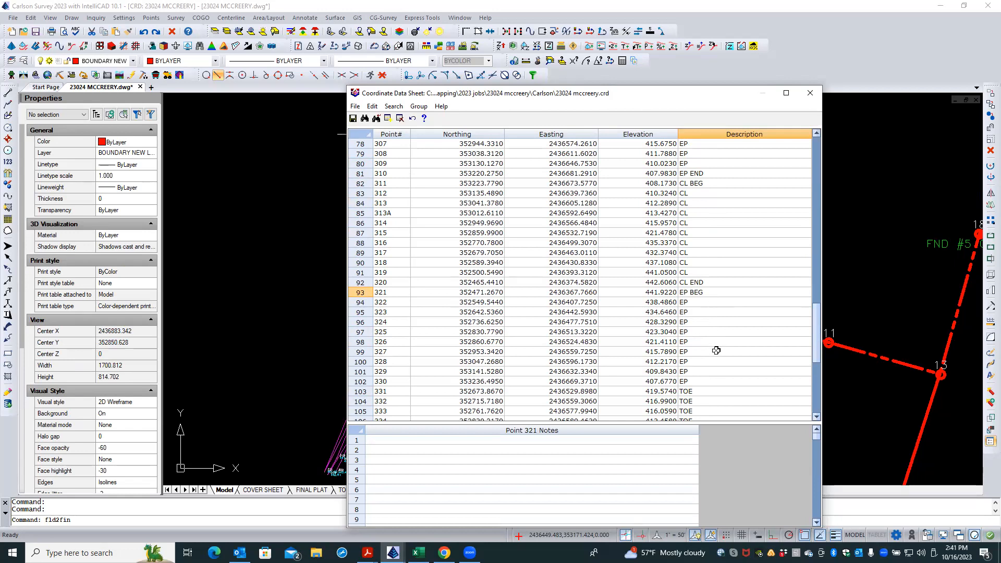
left_click(705, 381)
left_click(704, 382)
type("END")
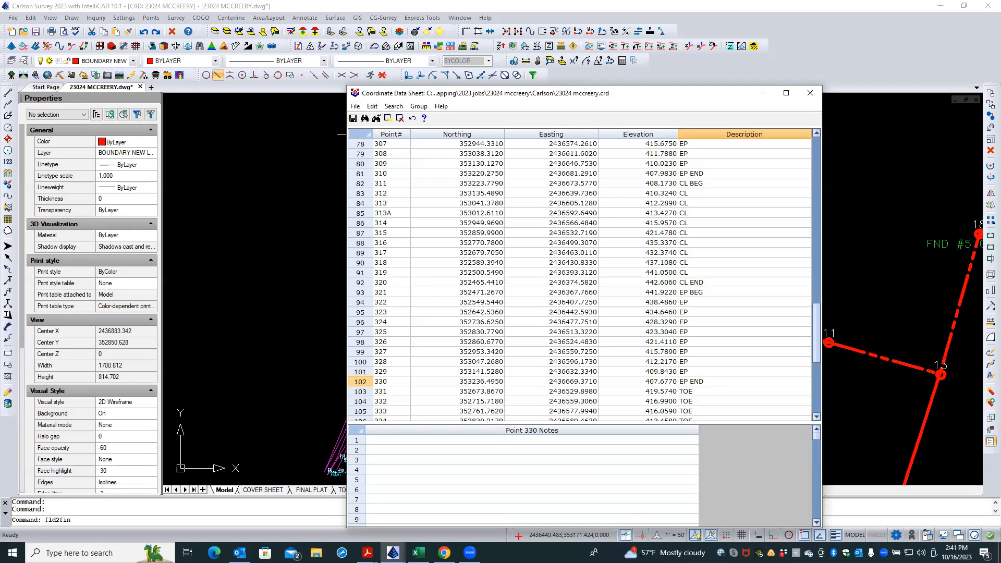
Mark the toe-of-slope run by setting the descriptions of point 331 to TOE BEG and point 335 to TOE END.
left_click(716, 391)
left_click(716, 390)
type("BEG")
left_click_drag(817, 337, 817, 372)
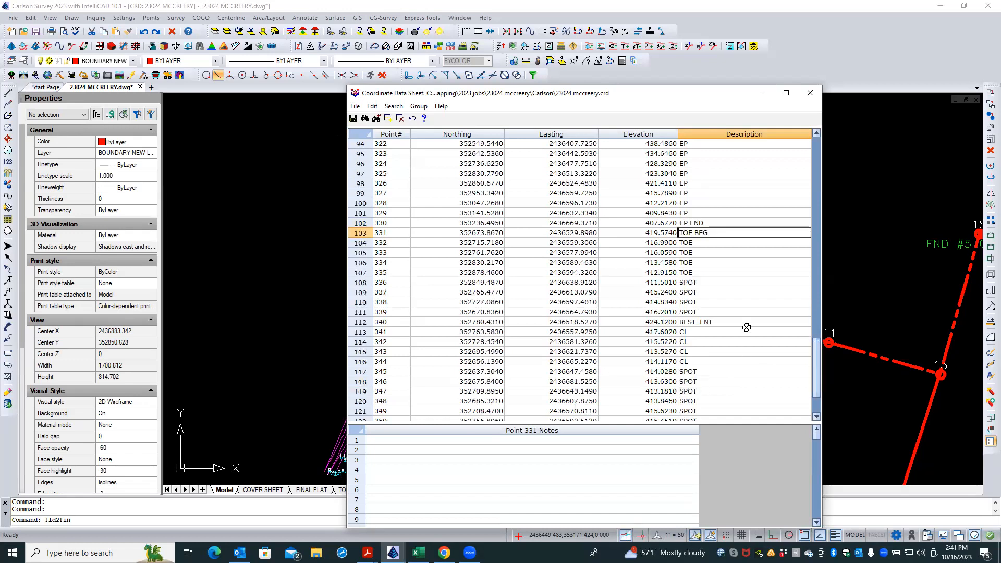
left_click(721, 273)
left_click(723, 271)
type("END")
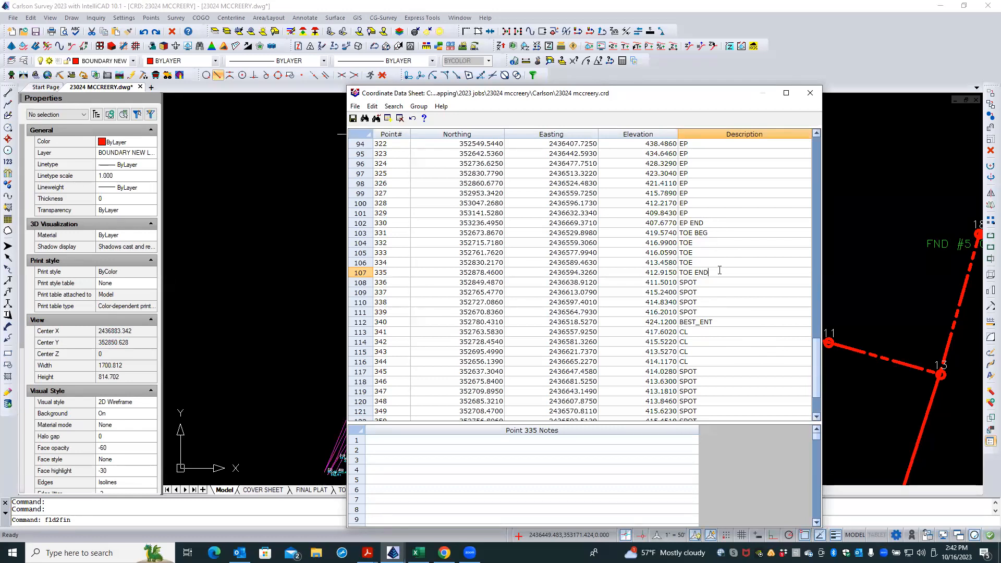
Mark the second centerline run by setting the descriptions of point 341 to CL BEG and point 344 to CL END.
left_click(721, 321)
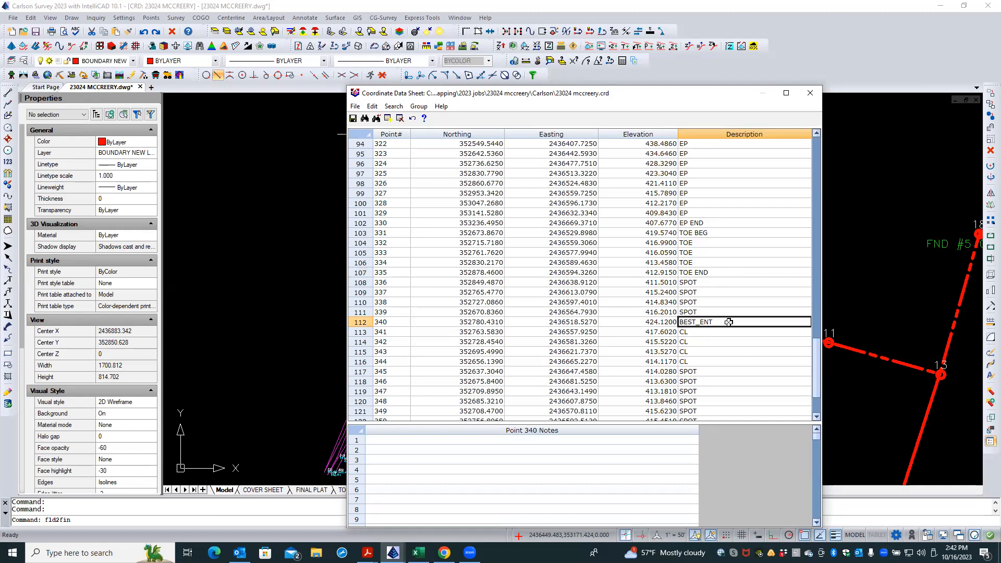
left_click(705, 332)
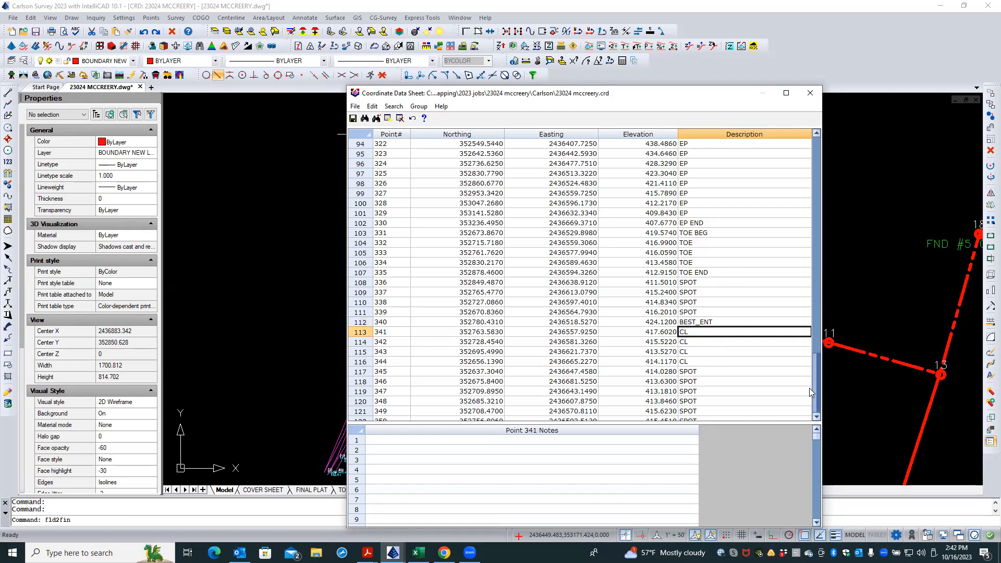
scroll(809, 388, "down", 3)
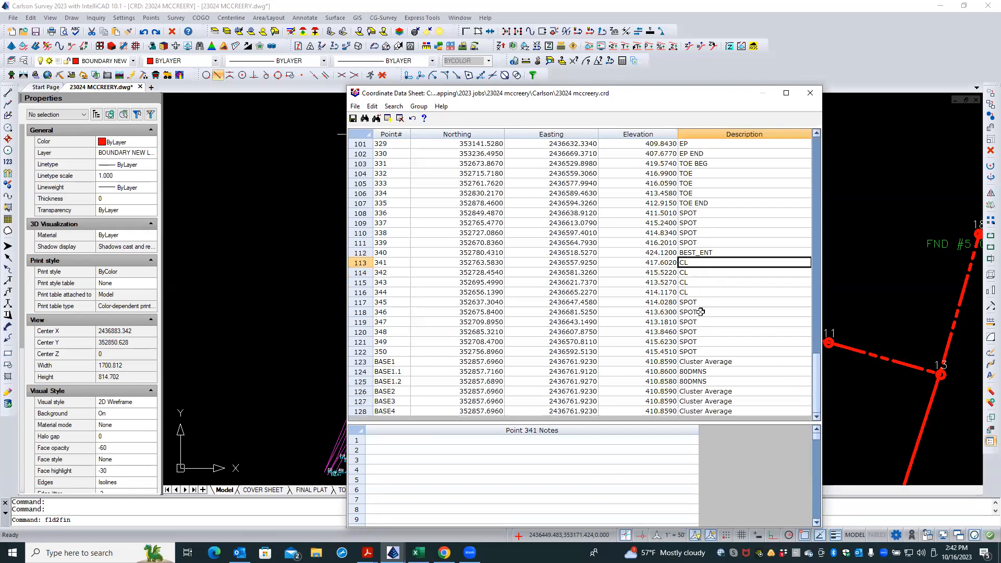
left_click(712, 263)
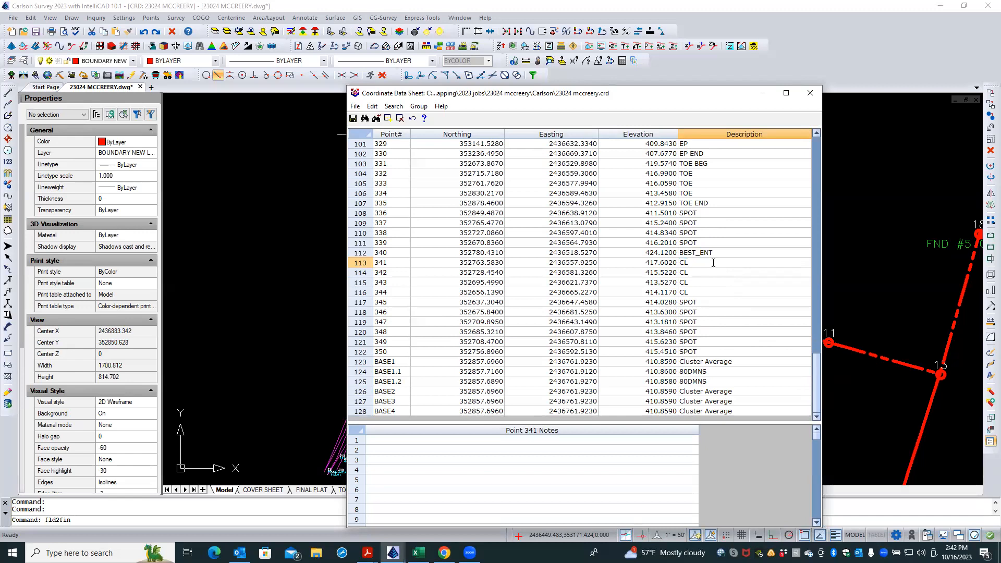
type("BEG")
left_click(710, 290)
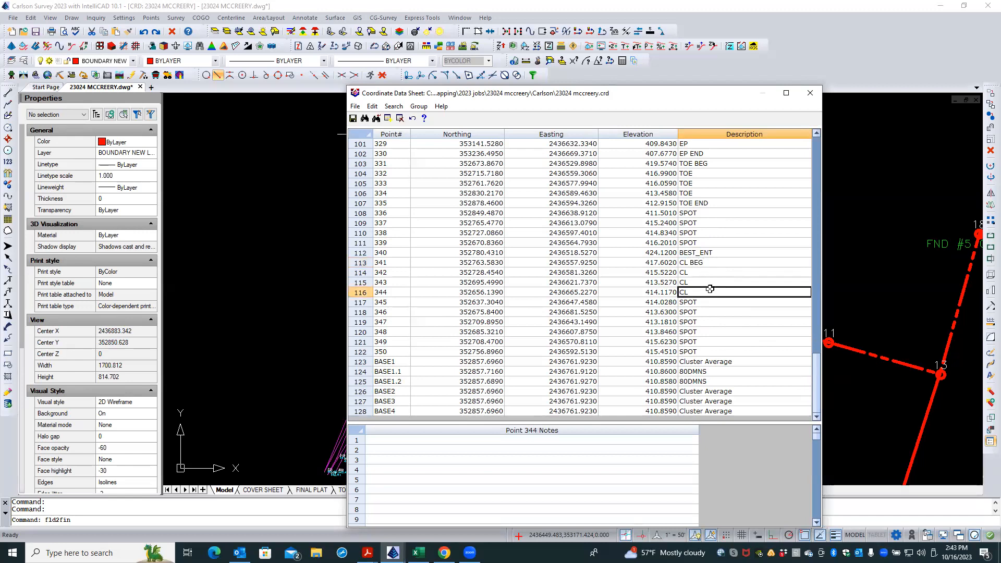
left_click(712, 290)
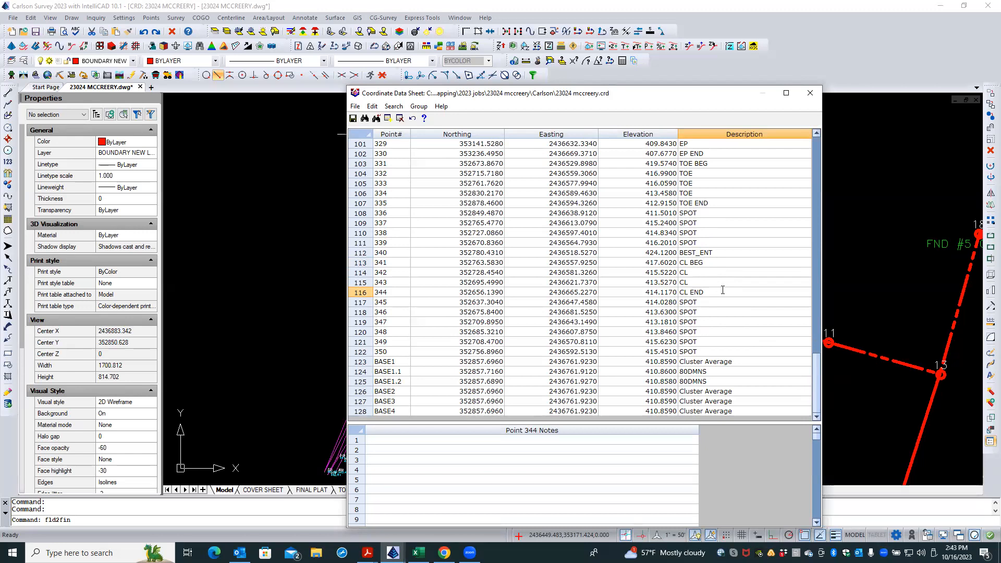
Save the coordinate file and the Field to Finish code table, and return to the Draw Field to Finish settings.
left_click(353, 119)
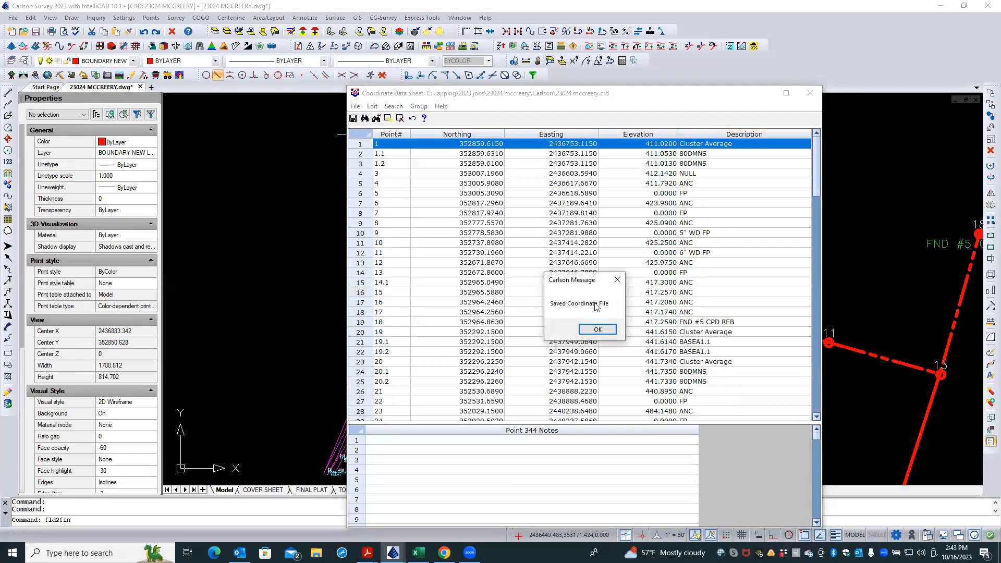
left_click(598, 329)
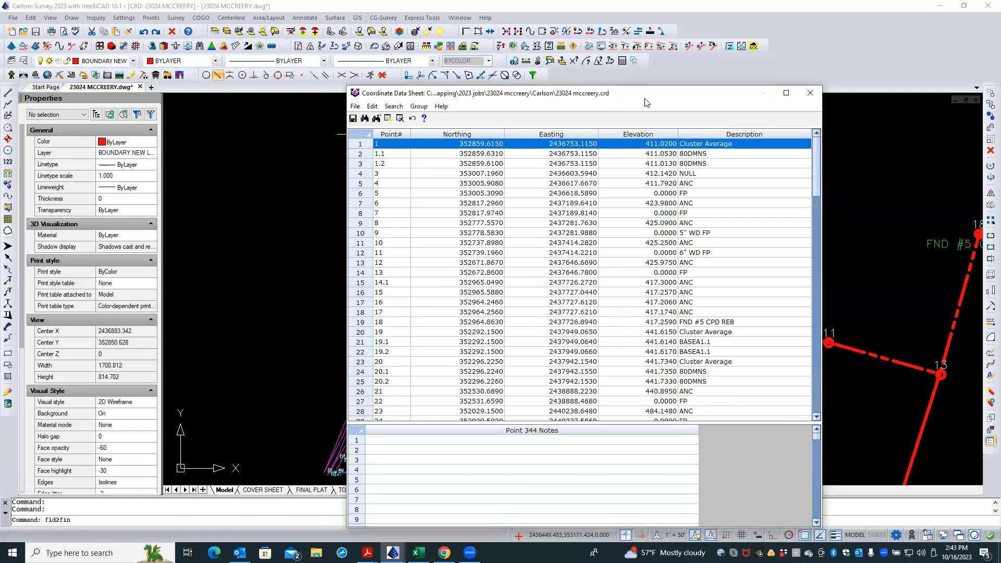
left_click(810, 93)
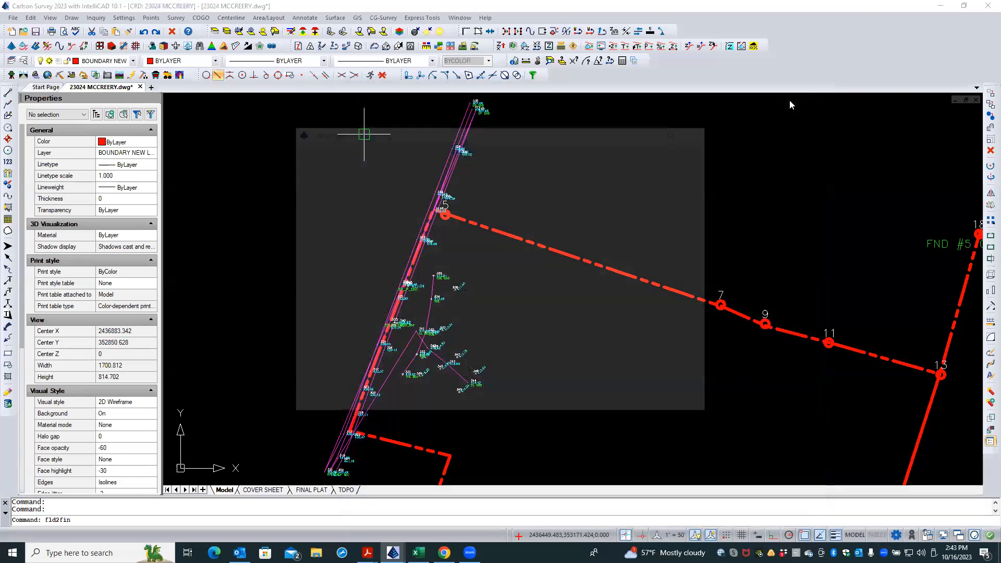
left_click(338, 385)
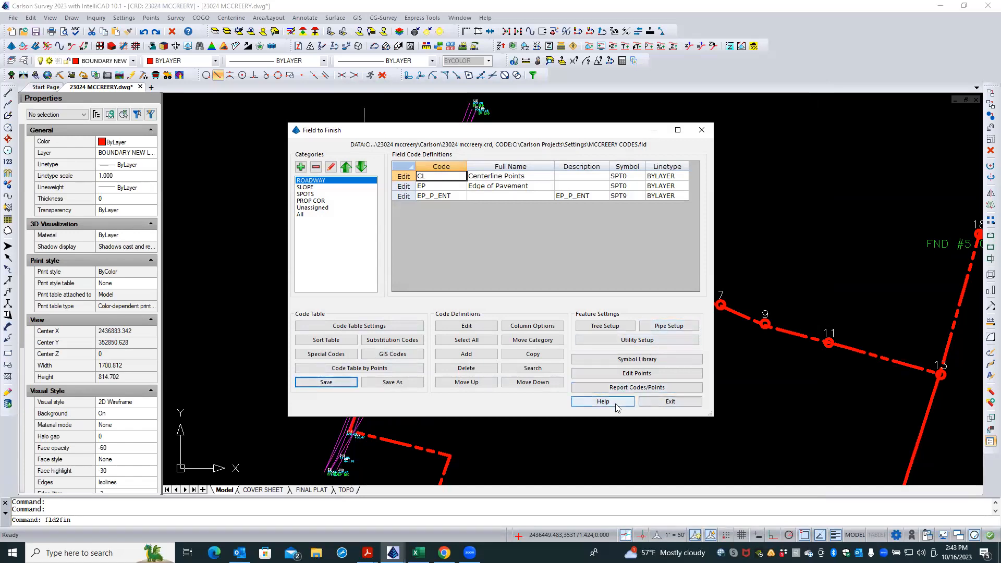
left_click(656, 403)
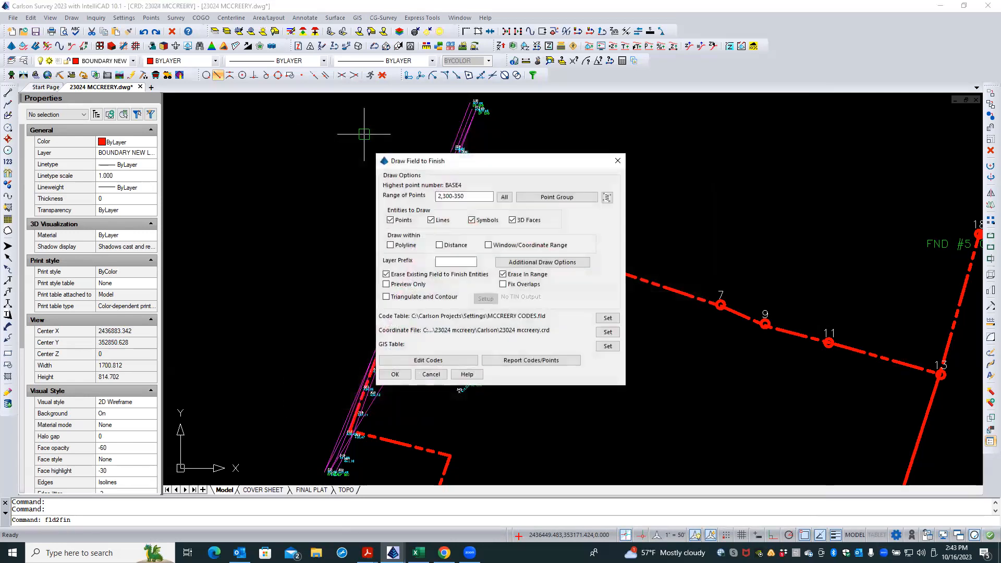
Redraw points 2 and 300-350 with the MCCREERY code table, erasing the existing Field to Finish entities in range.
left_click(394, 375)
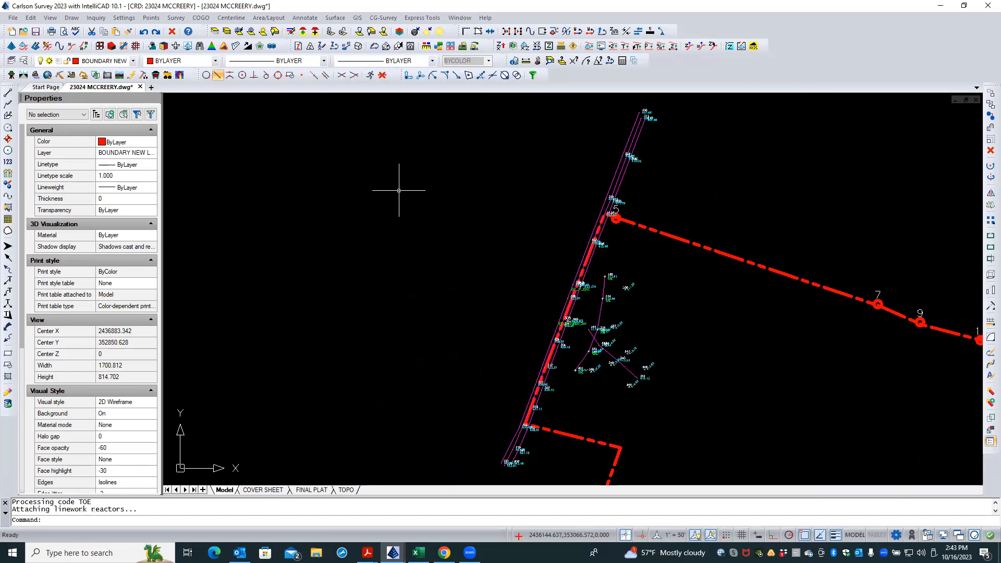
scroll(616, 350, "up", 5)
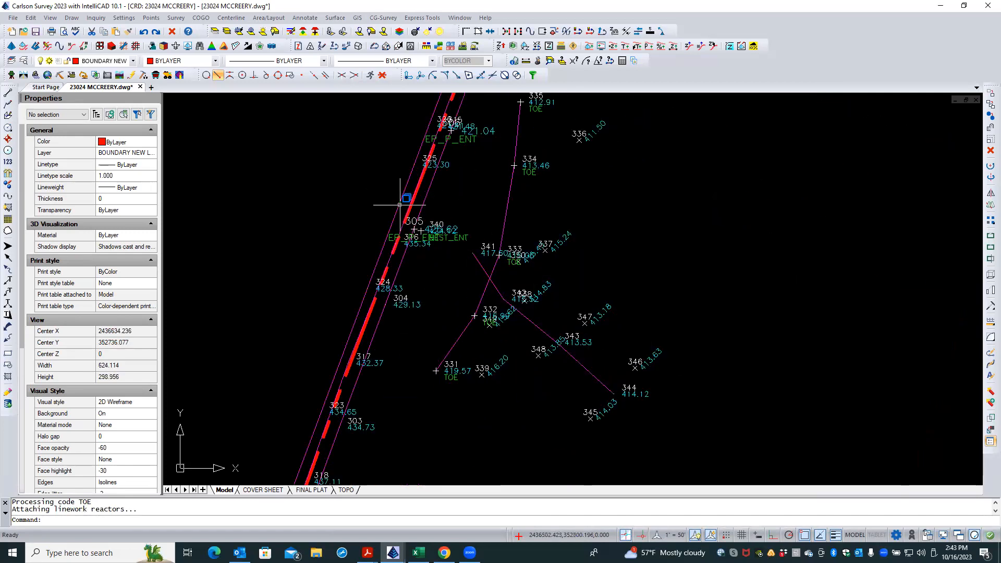
scroll(377, 184, "down", 7)
scroll(346, 293, "up", 8)
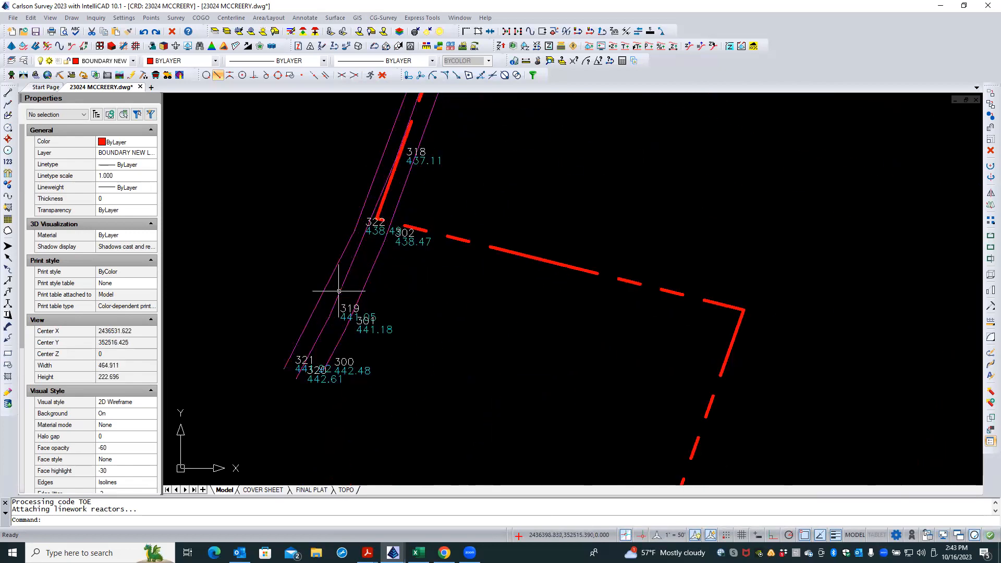
scroll(290, 362, "down", 5)
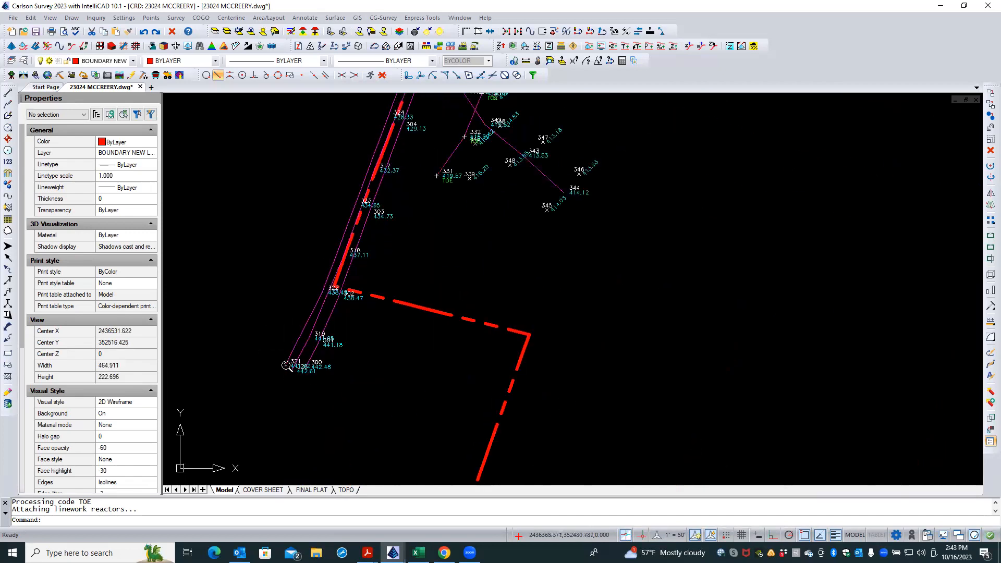
scroll(287, 365, "down", 3)
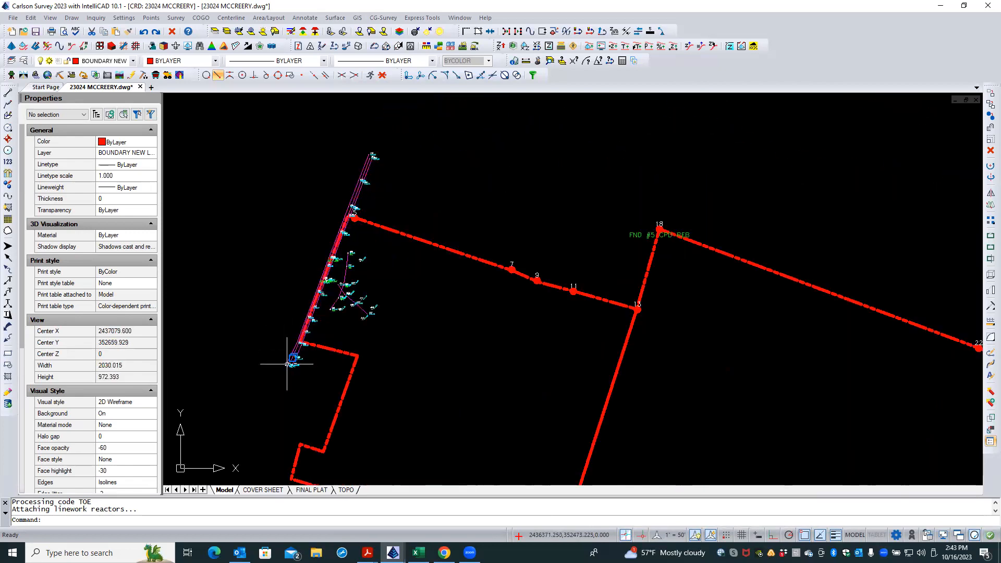
Examine the redrawn centerline, edge-of-pavement and toe linework along the road and its position against the boundary lines.
scroll(376, 162, "up", 5)
scroll(377, 162, "up", 12)
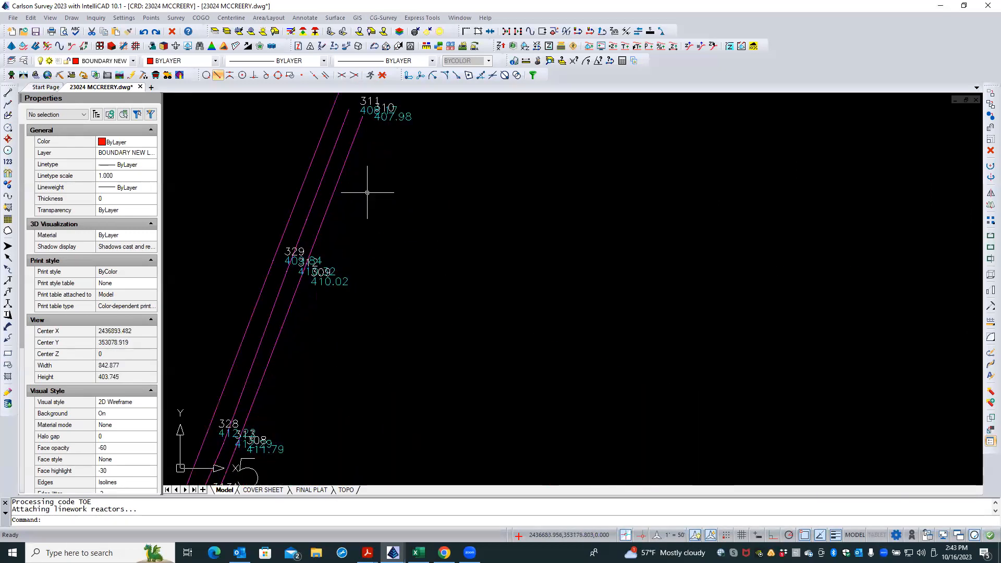
scroll(377, 178, "down", 4)
scroll(377, 167, "down", 15)
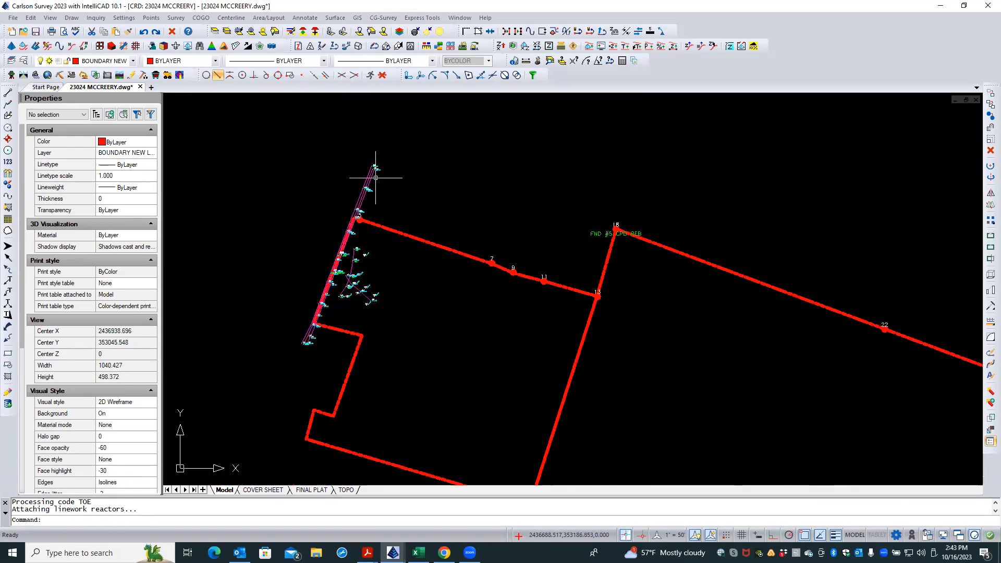
scroll(337, 294, "up", 3)
scroll(338, 293, "up", 6)
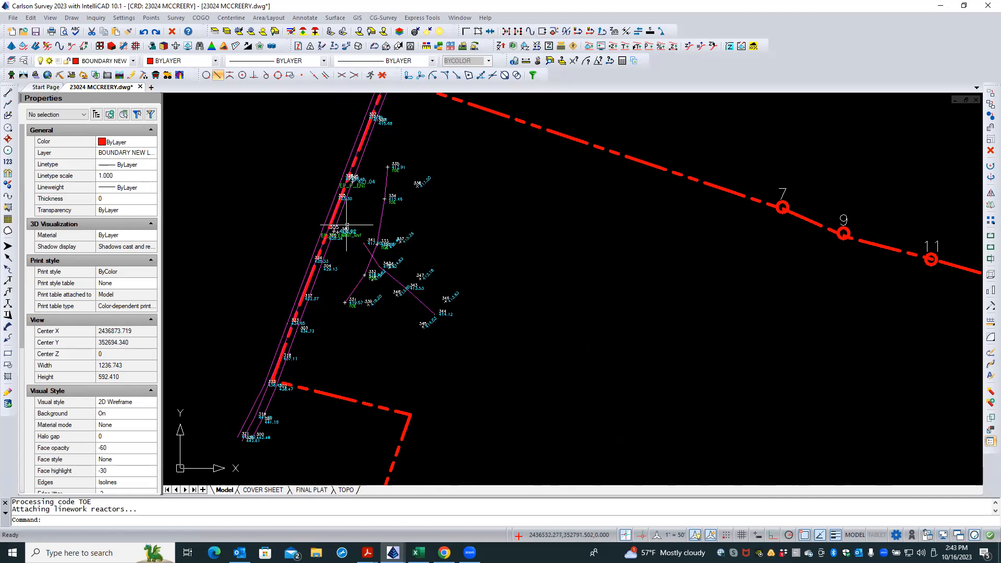
scroll(302, 329, "up", 1)
scroll(298, 354, "up", 2)
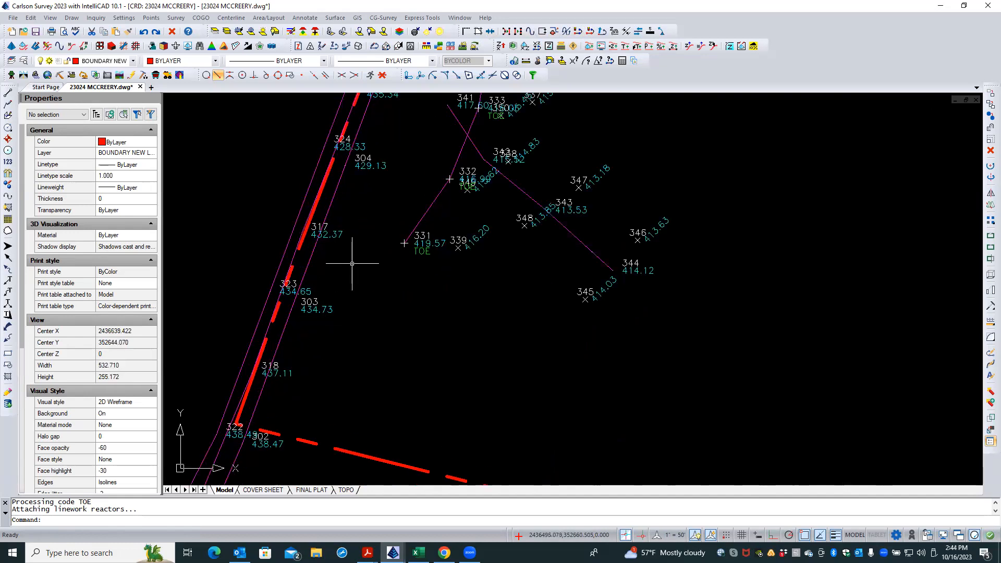
scroll(354, 266, "down", 1)
middle_click_drag(371, 214, 410, 180)
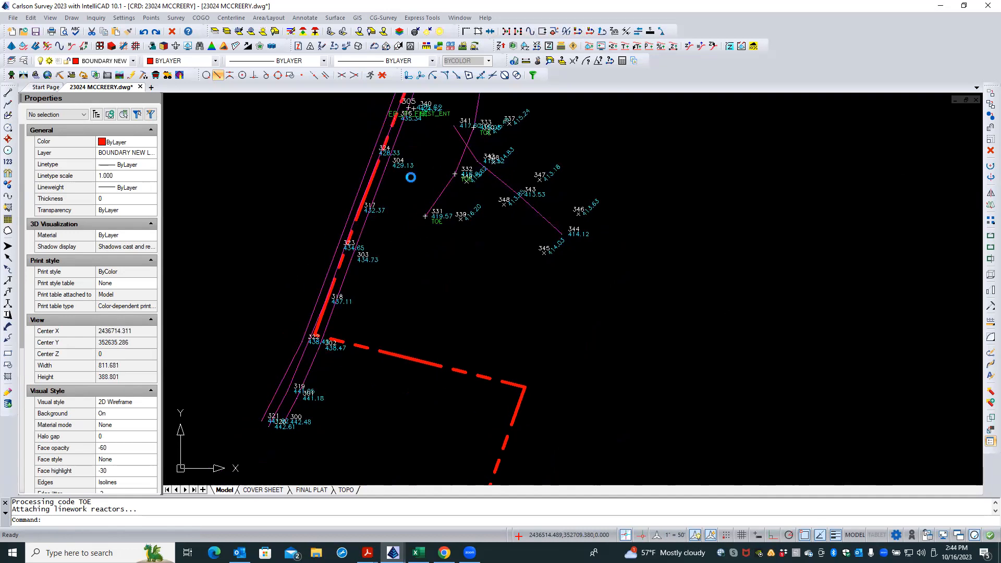
scroll(415, 177, "down", 1)
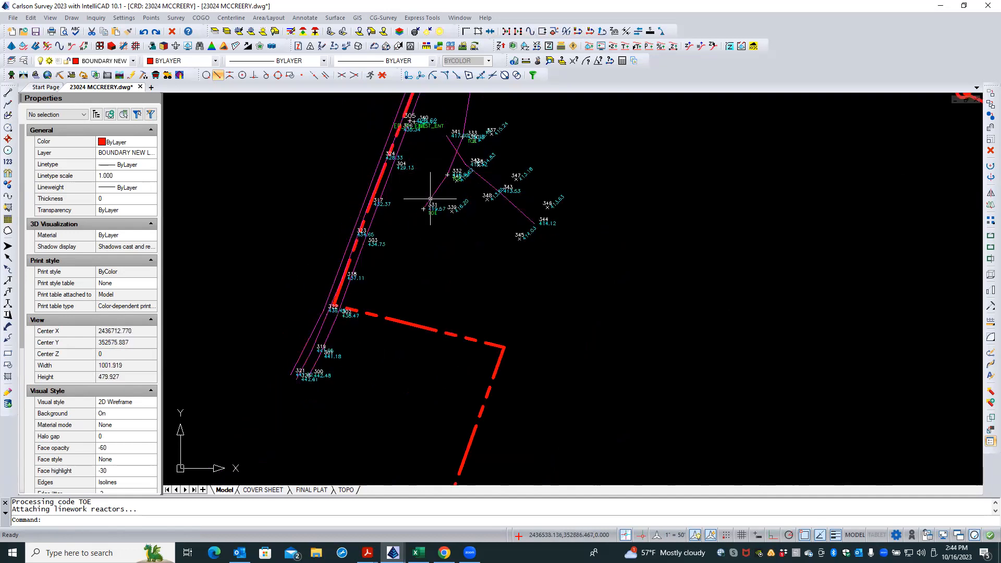
middle_click_drag(434, 153, 439, 183)
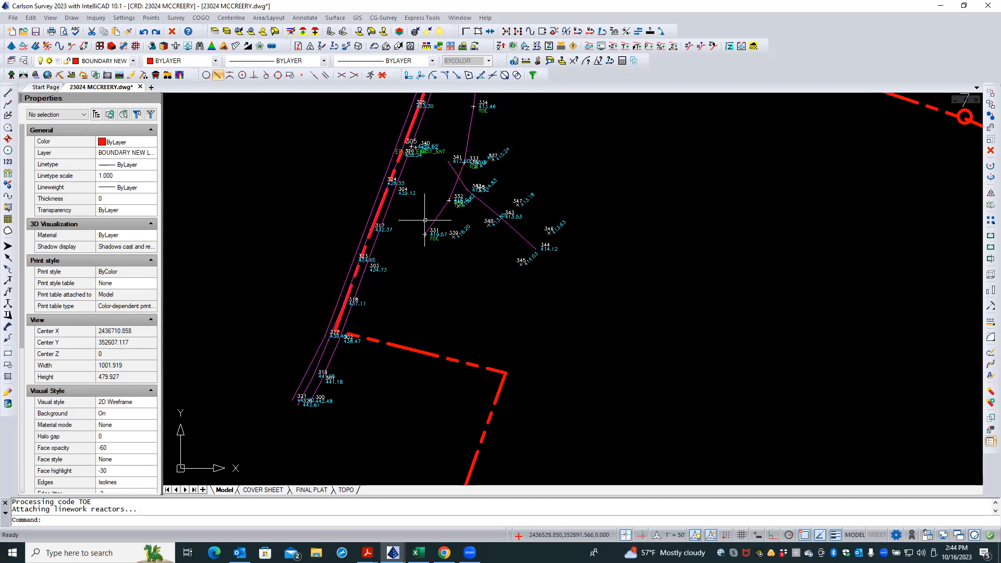
scroll(411, 344, "down", 4)
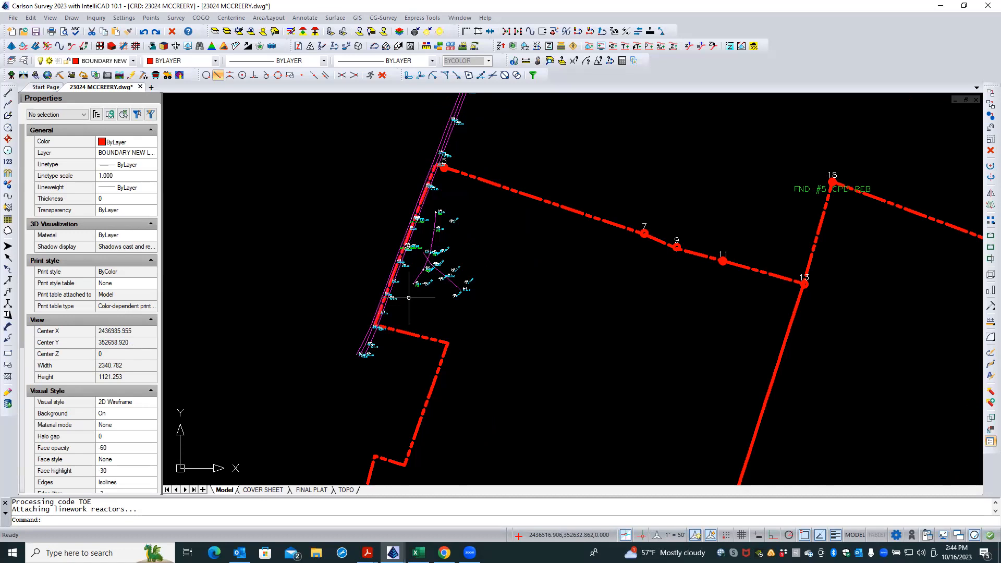
scroll(399, 334, "down", 1)
scroll(482, 295, "down", 1)
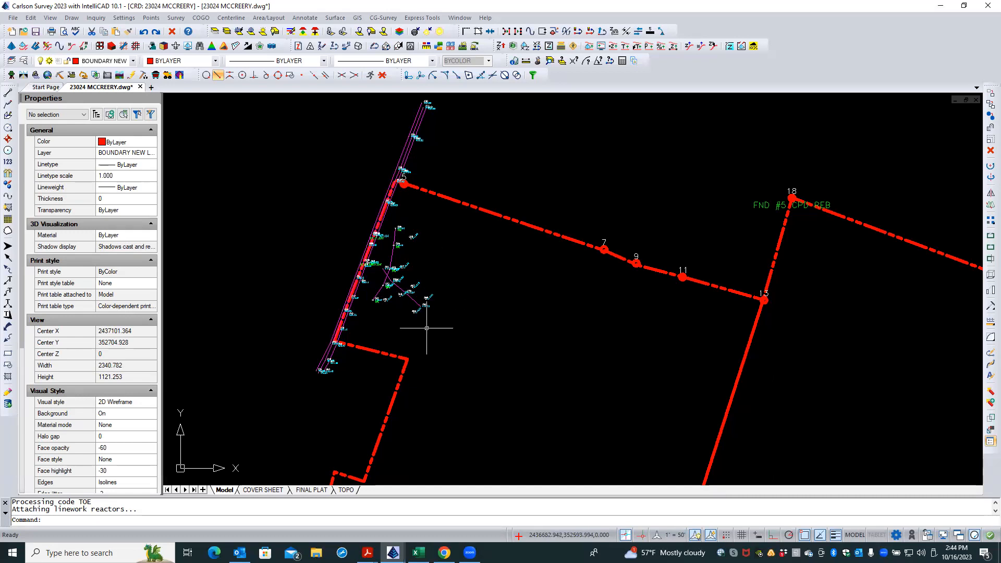
scroll(426, 328, "down", 1)
scroll(331, 244, "down", 1)
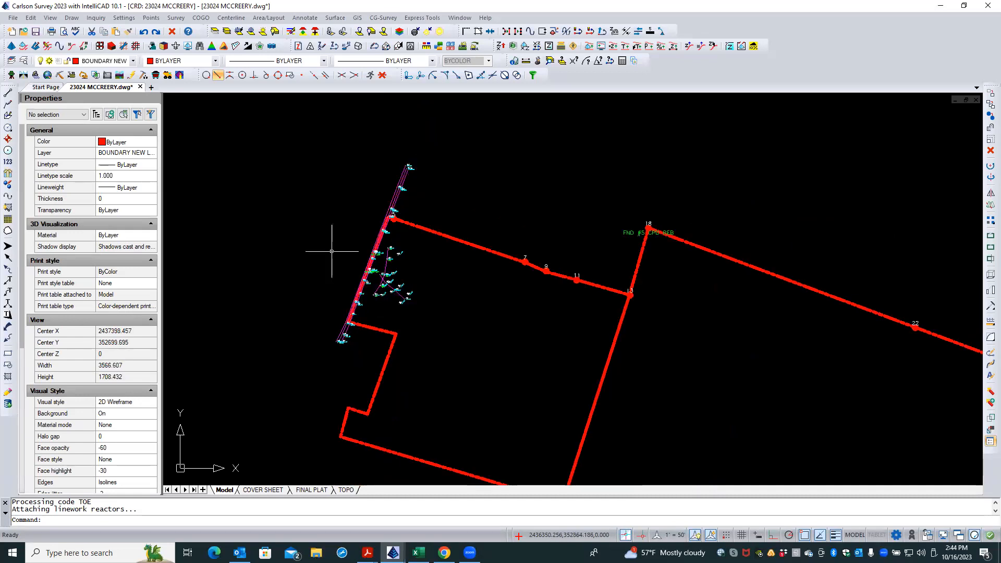
scroll(332, 251, "down", 2)
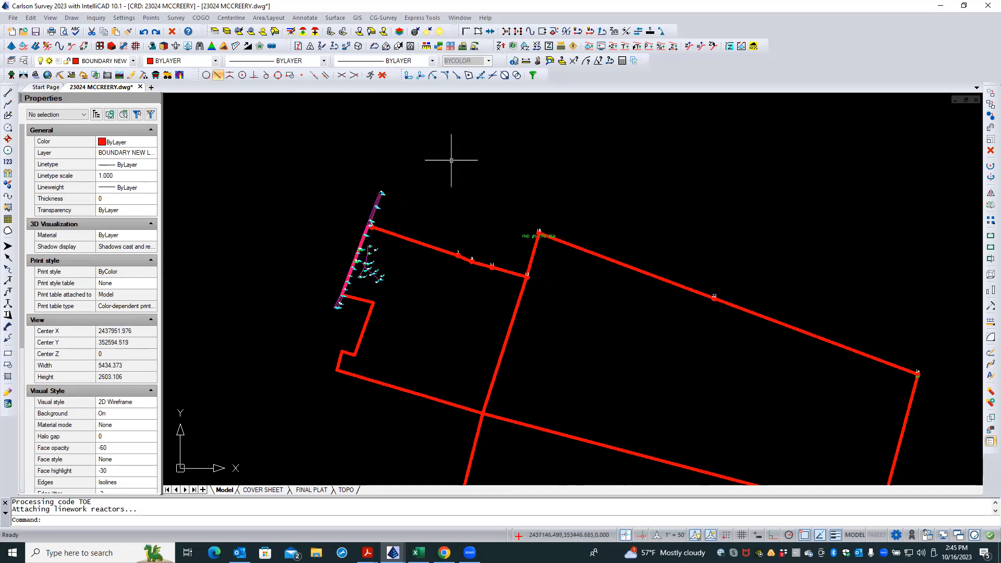
scroll(454, 159, "down", 1)
left_click(569, 163)
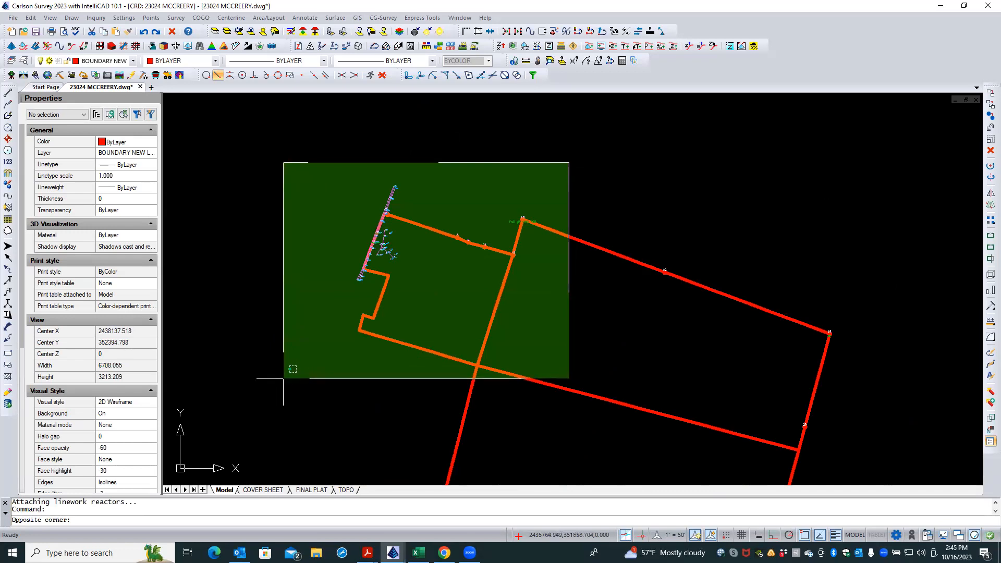
left_click(283, 379)
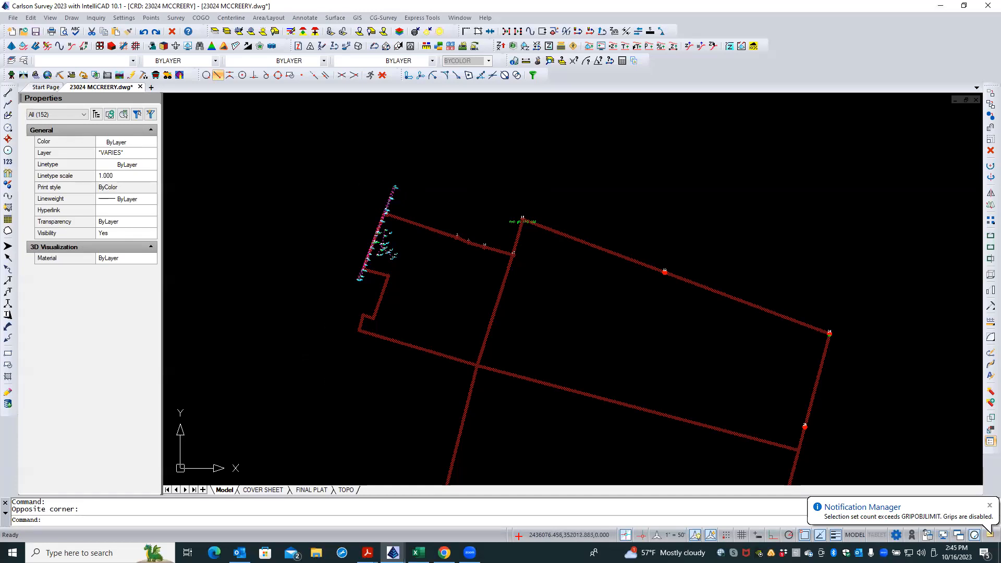
key("Escape")
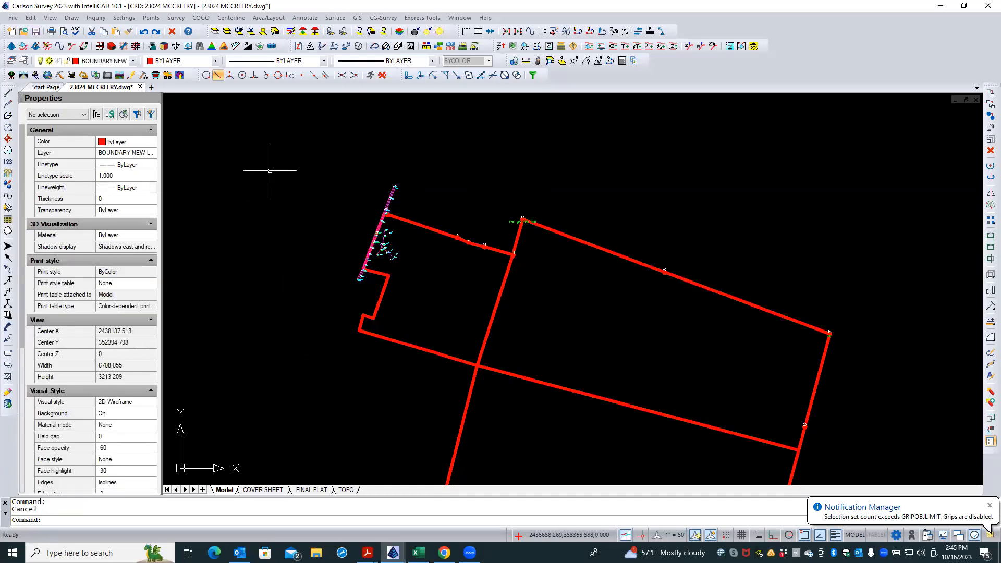
Sort the layer list by freeze state and thaw the CONTROL and PLAT ROBERTS layers.
left_click(24, 61)
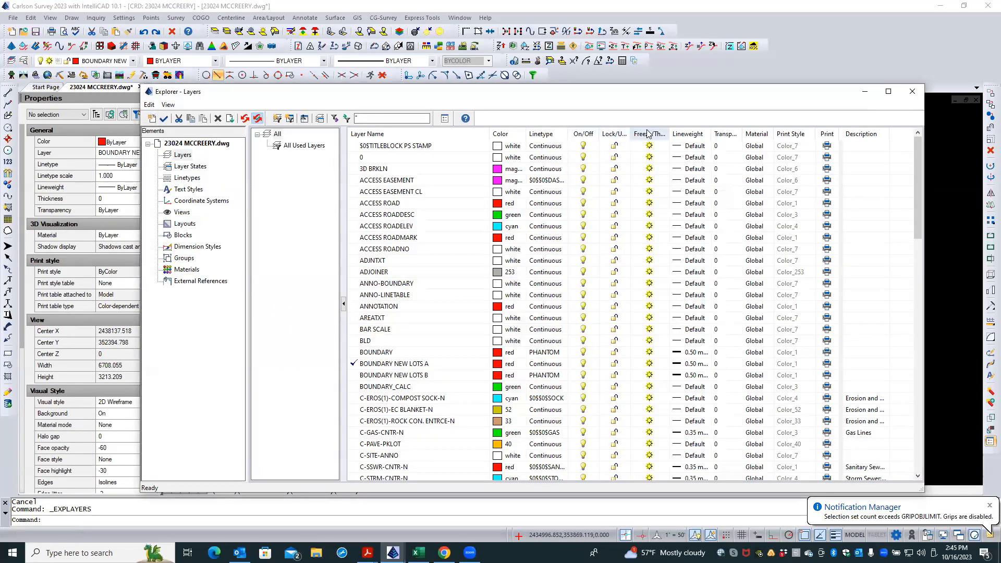
left_click(647, 135)
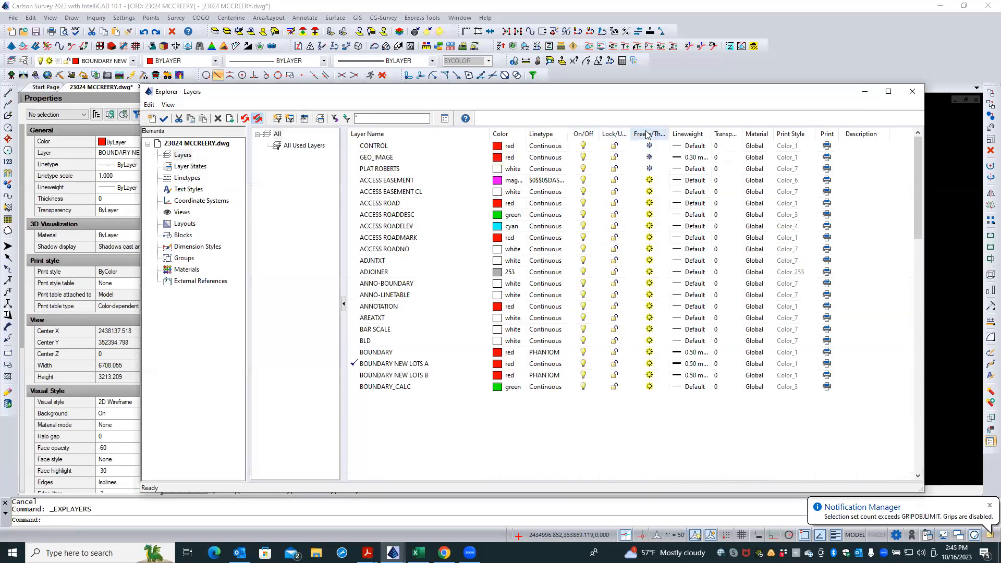
left_click(396, 169)
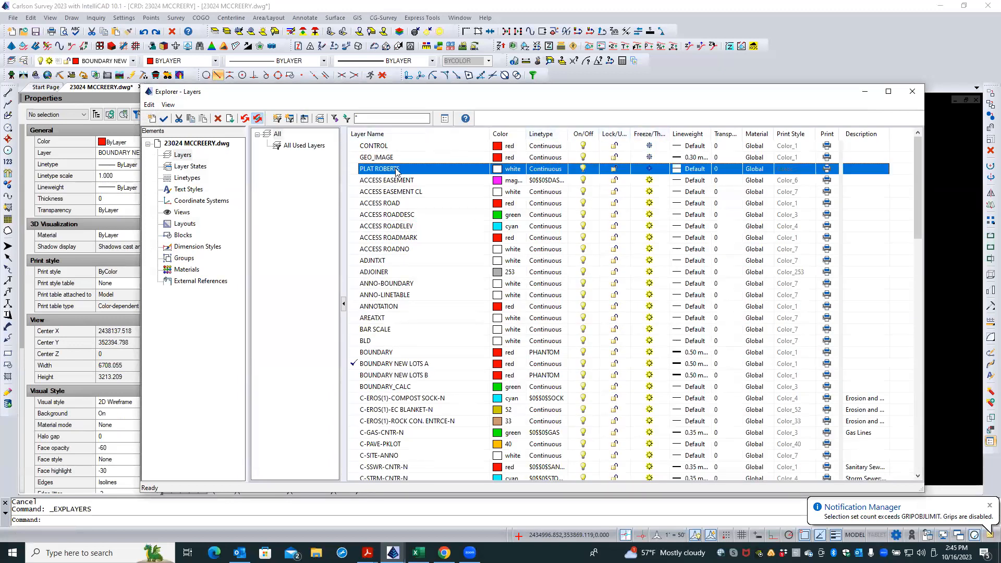
left_click(422, 147)
key("super")
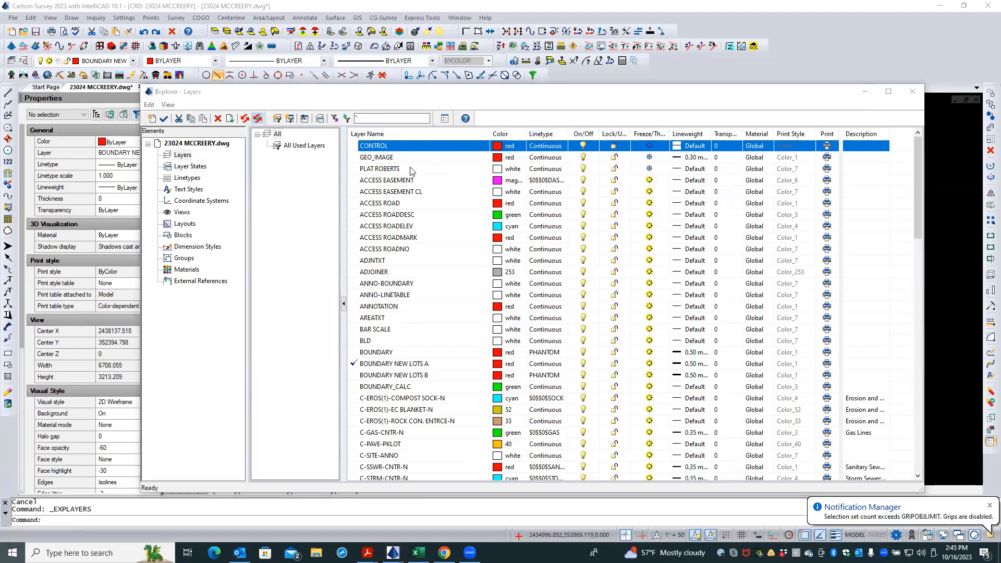
left_click(410, 170)
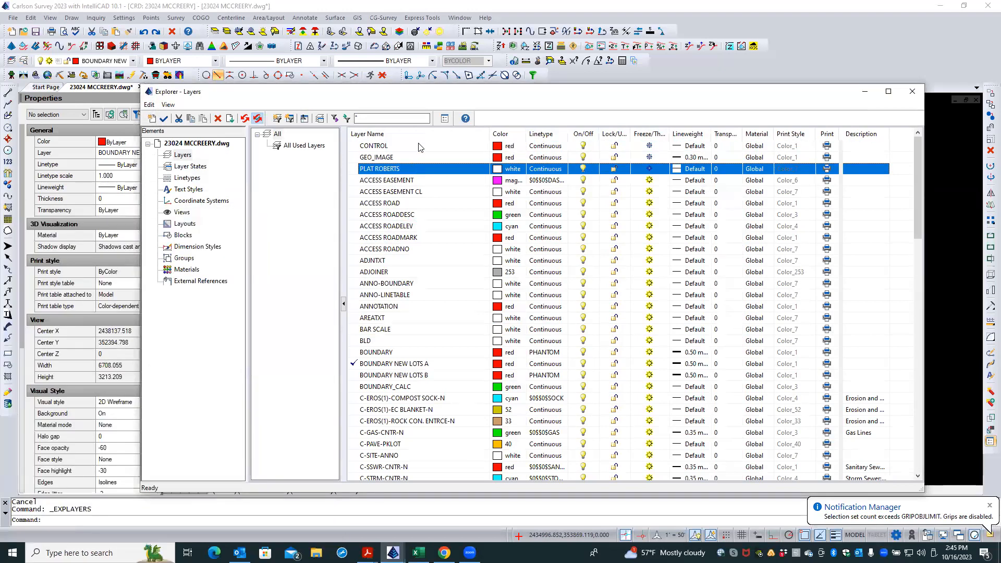
left_click(420, 147)
left_click(419, 170, "ctrl")
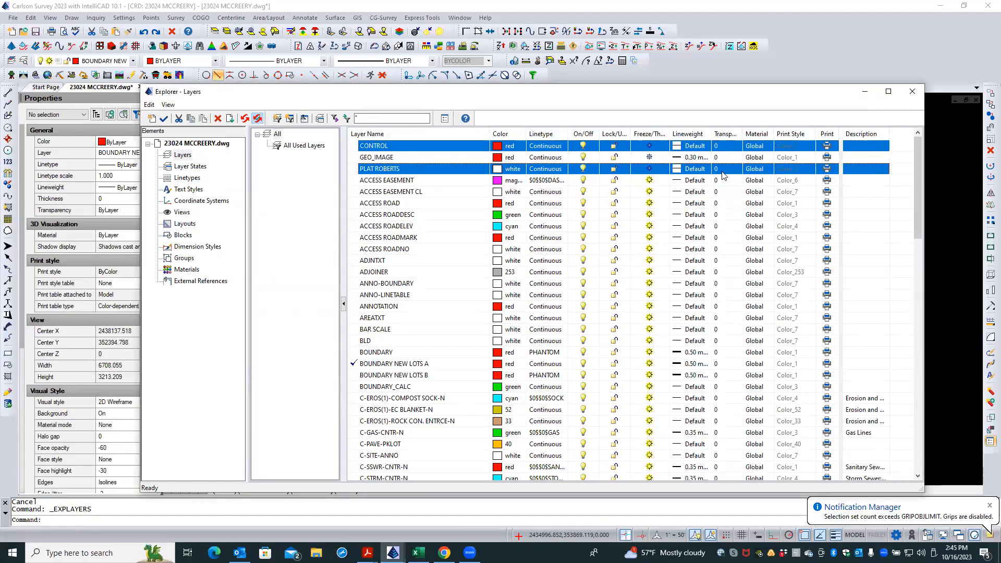
left_click(646, 170)
left_click(913, 92)
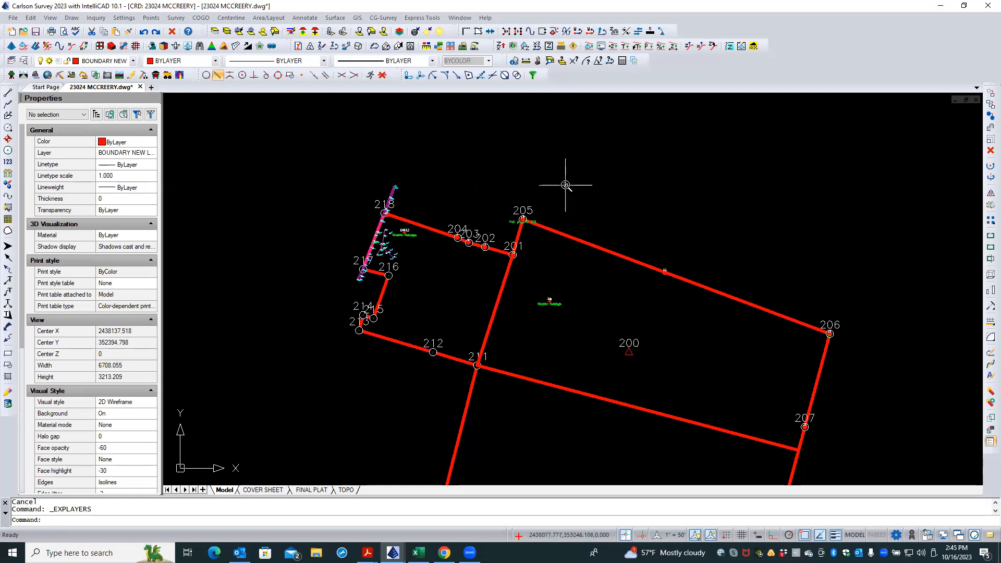
Examine the thawed control and plat points, including BASE2 and points 200 to 218, against the boundary and topo linework.
scroll(566, 184, "down", 2)
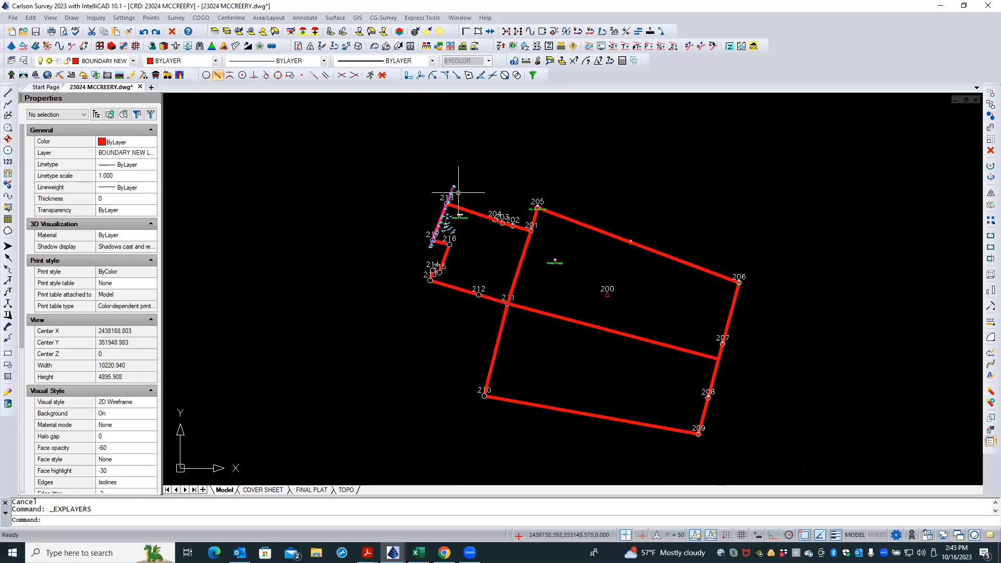
scroll(456, 193, "up", 2)
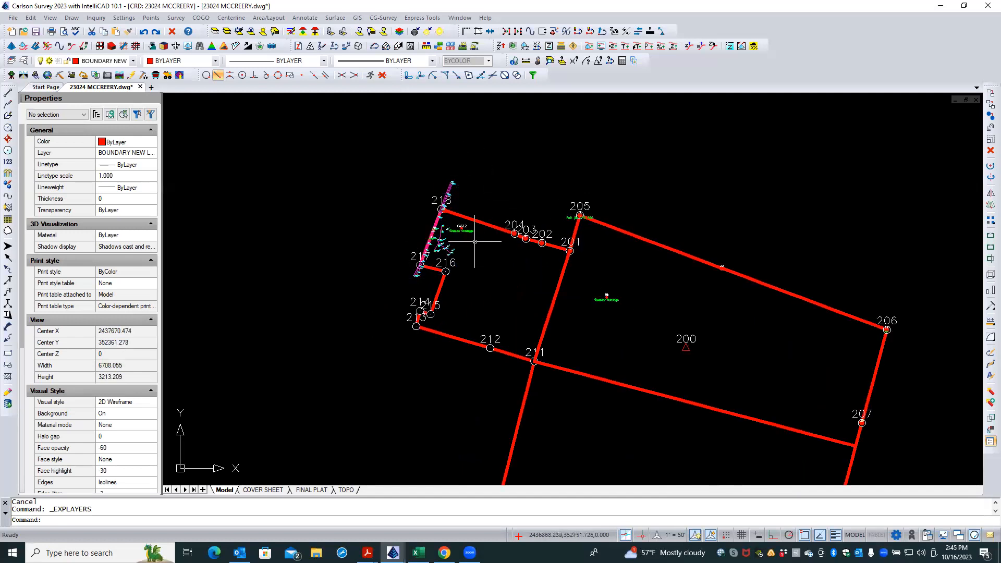
scroll(471, 236, "up", 5)
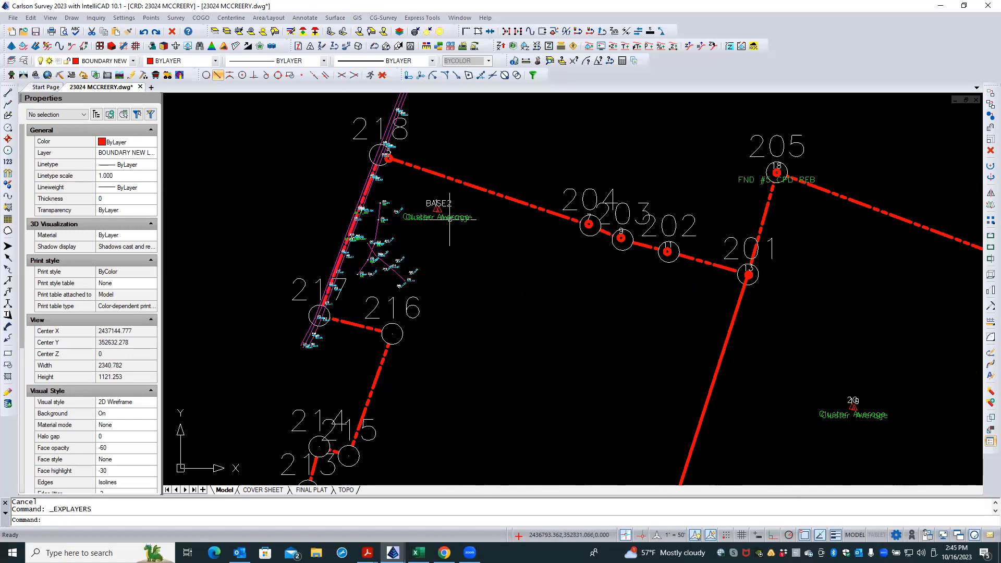
scroll(449, 218, "up", 3)
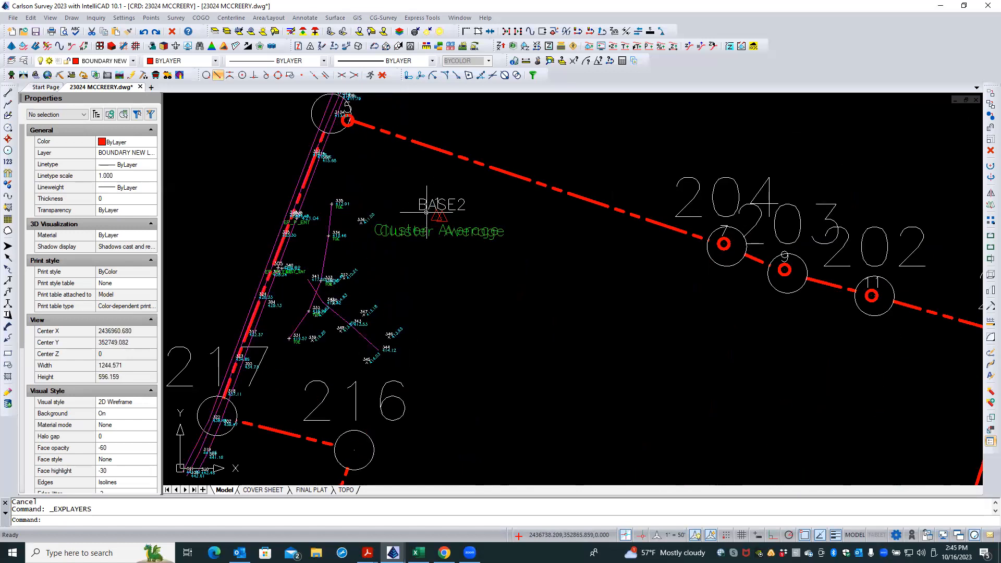
scroll(427, 213, "down", 3)
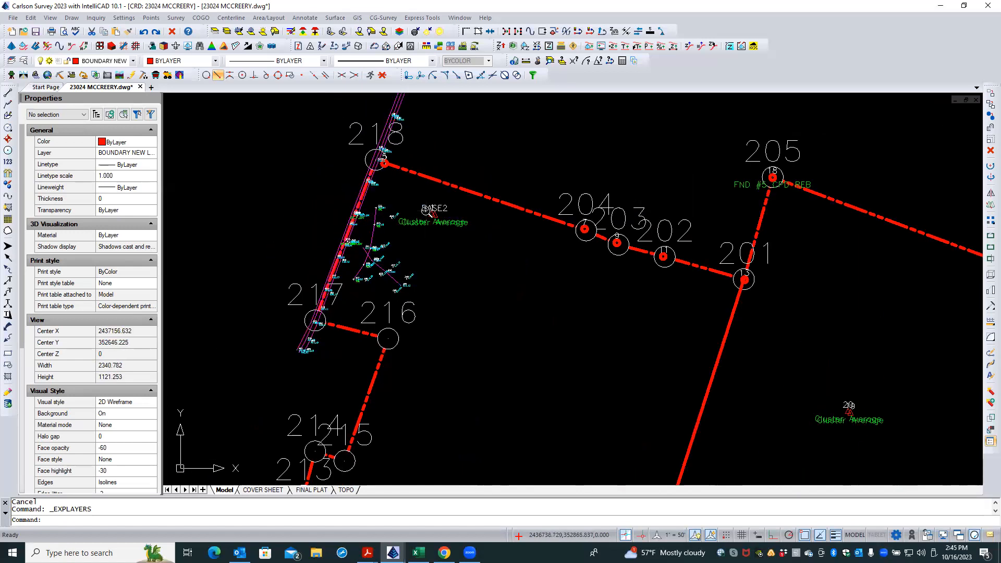
scroll(427, 212, "down", 1)
scroll(388, 316, "up", 4)
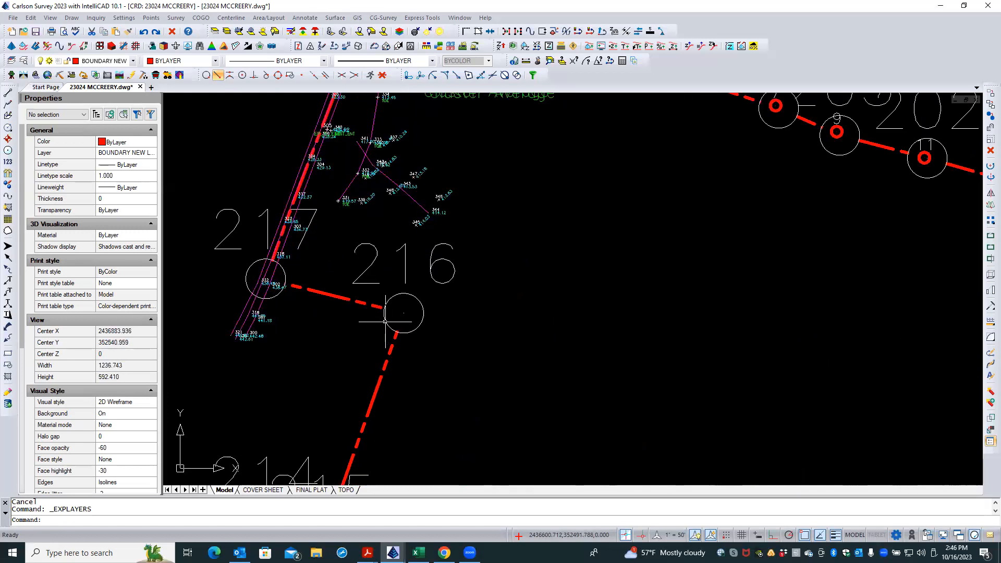
scroll(361, 278, "down", 3)
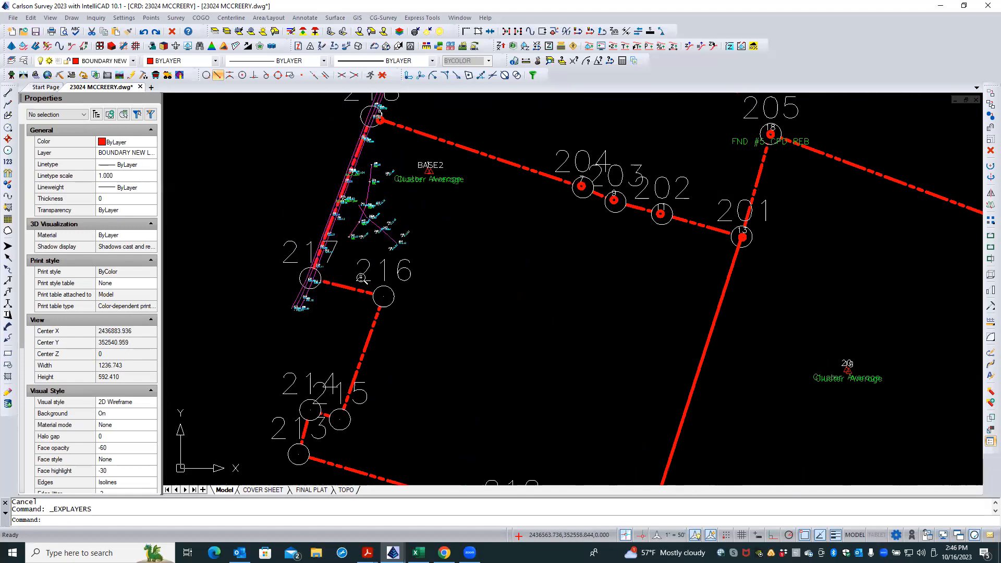
scroll(360, 278, "down", 1)
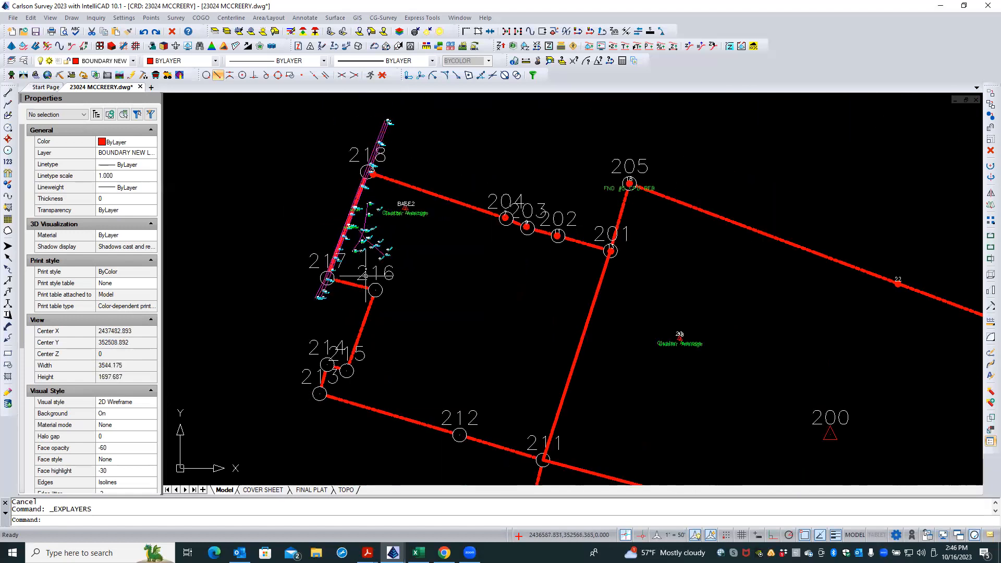
scroll(515, 215, "up", 2)
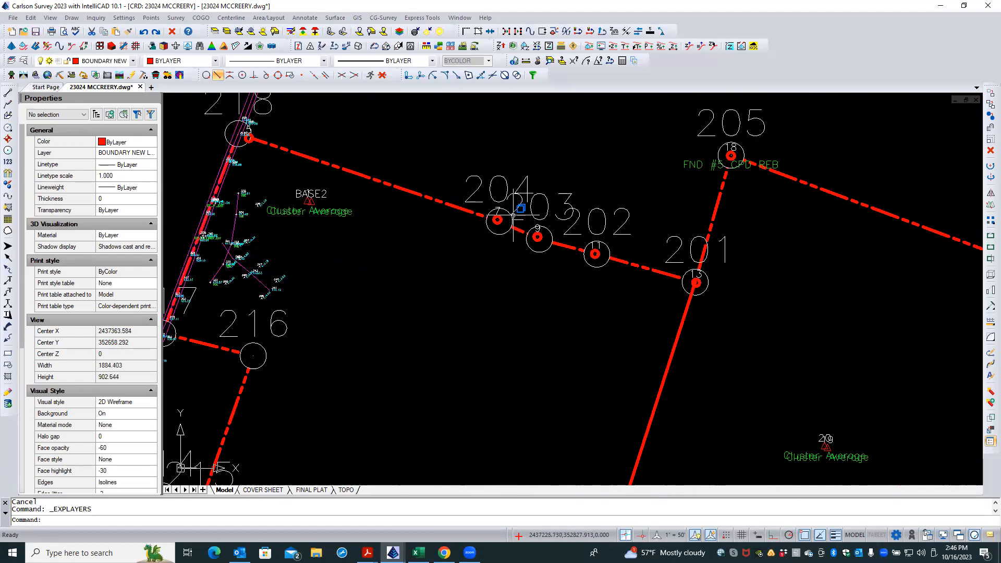
Select the topo linework, boundary lines and points around the western tract, including points 201 to 205 and 211 to 218, plus control point 200.
scroll(513, 213, "up", 3)
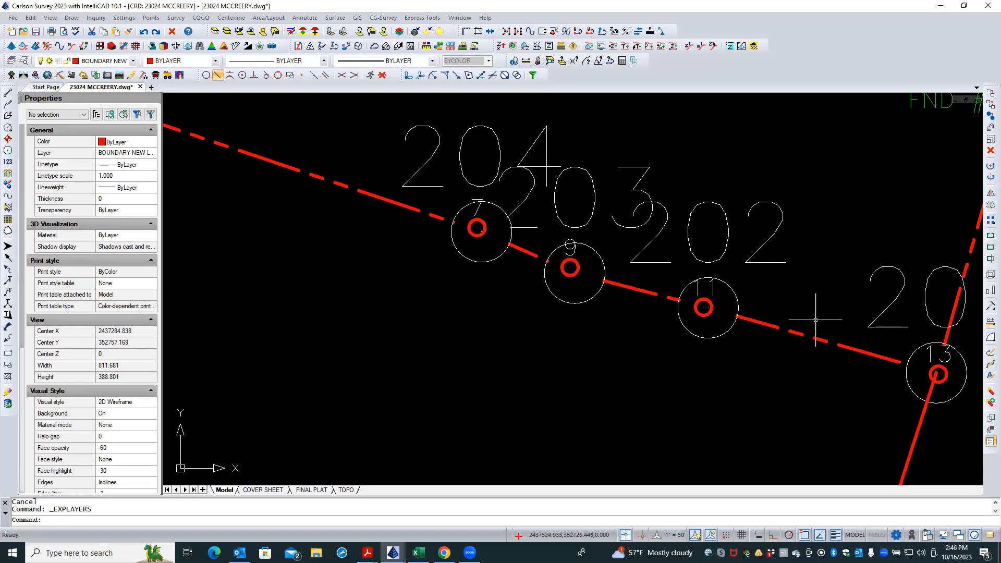
scroll(626, 400, "down", 5)
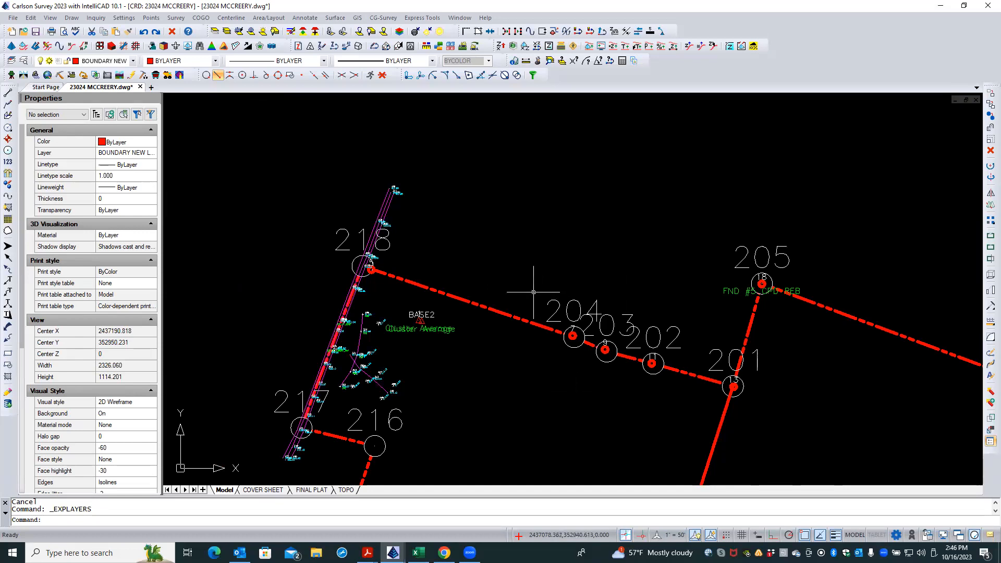
scroll(480, 167, "down", 5)
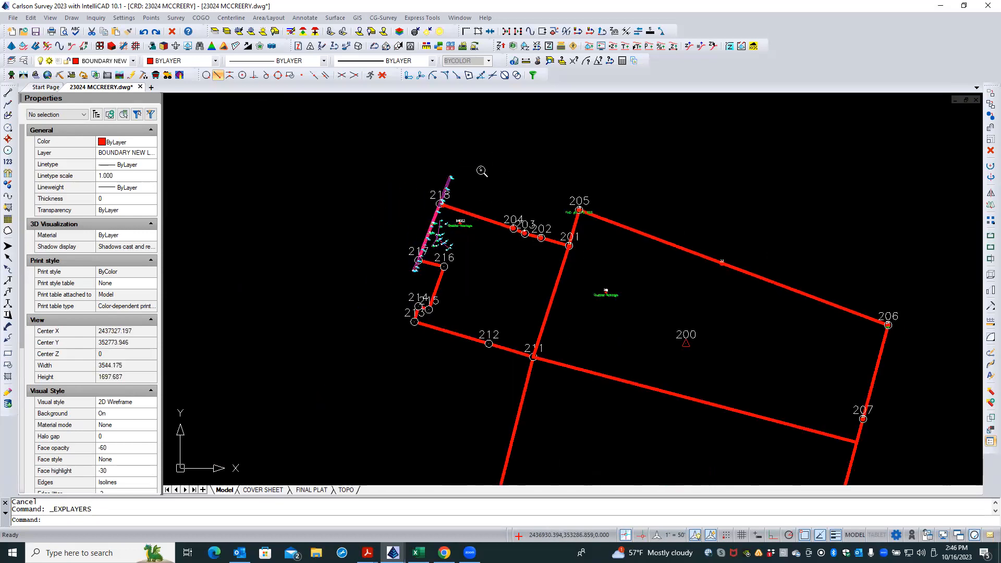
left_click(607, 165)
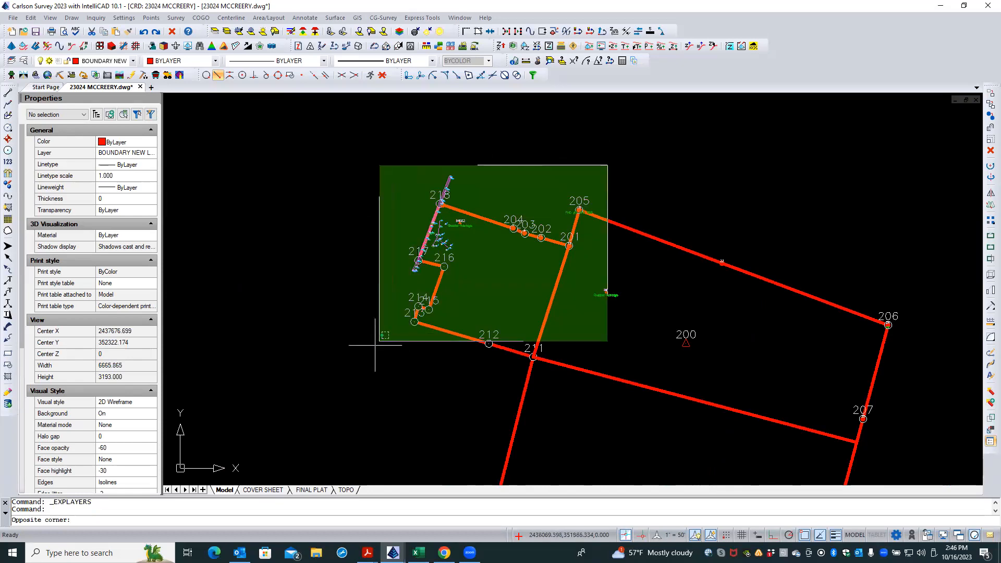
left_click(355, 374)
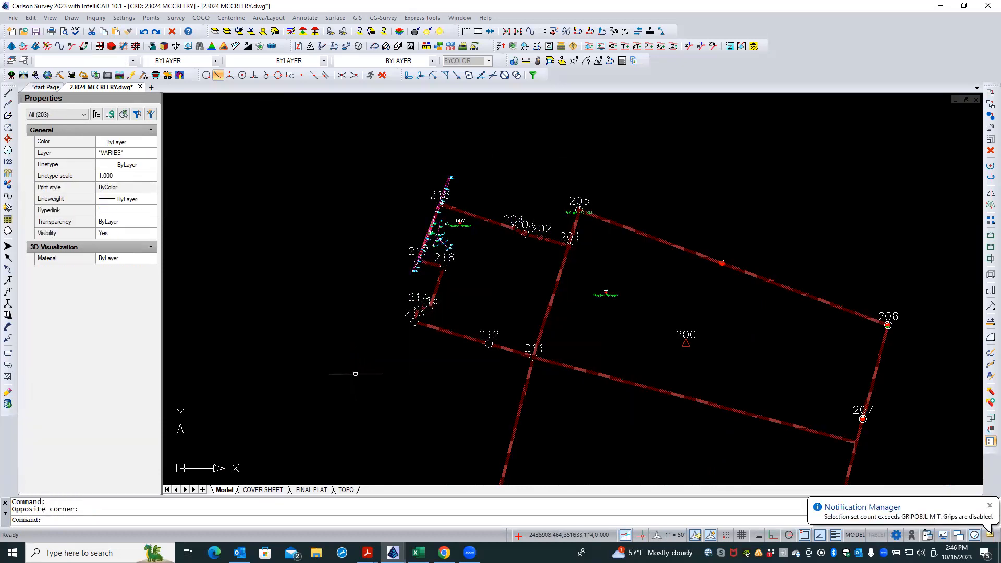
left_click(721, 320)
left_click(647, 356)
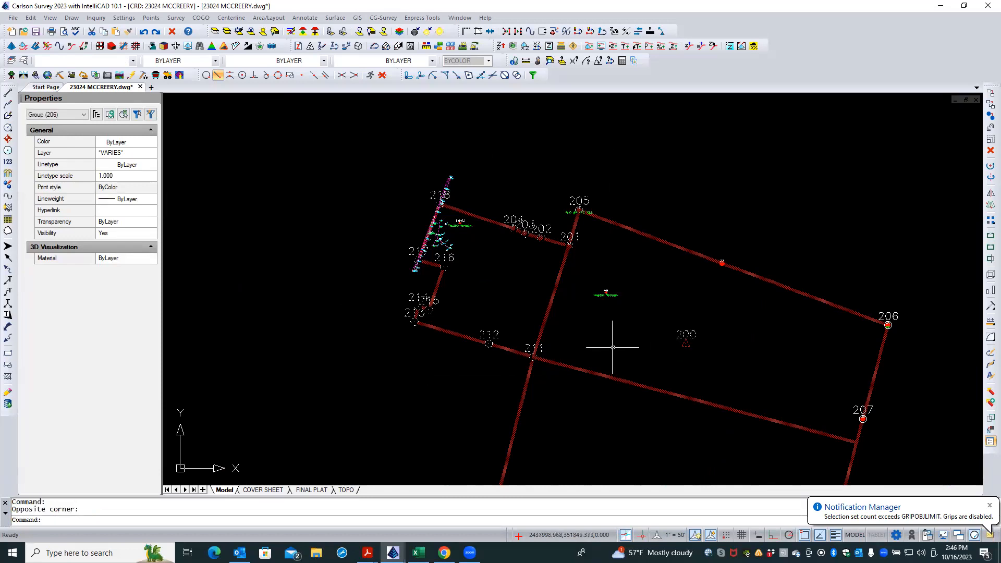
Add point 22 on the northern boundary line and points 206 to 210 along the eastern and southern boundary to the selection.
left_click(703, 222)
left_click(746, 307)
left_click(822, 251)
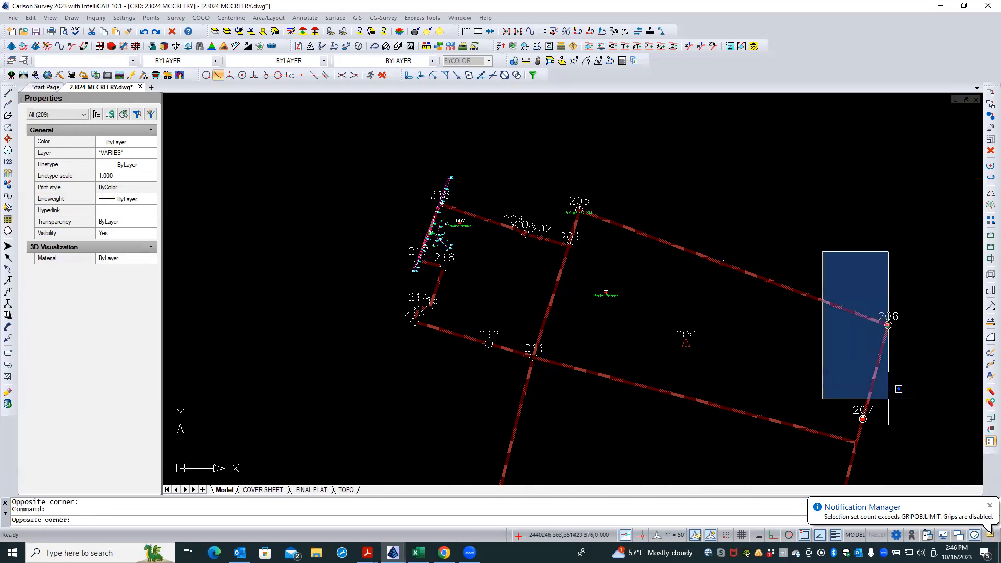
left_click(906, 439)
scroll(692, 194, "down", 3)
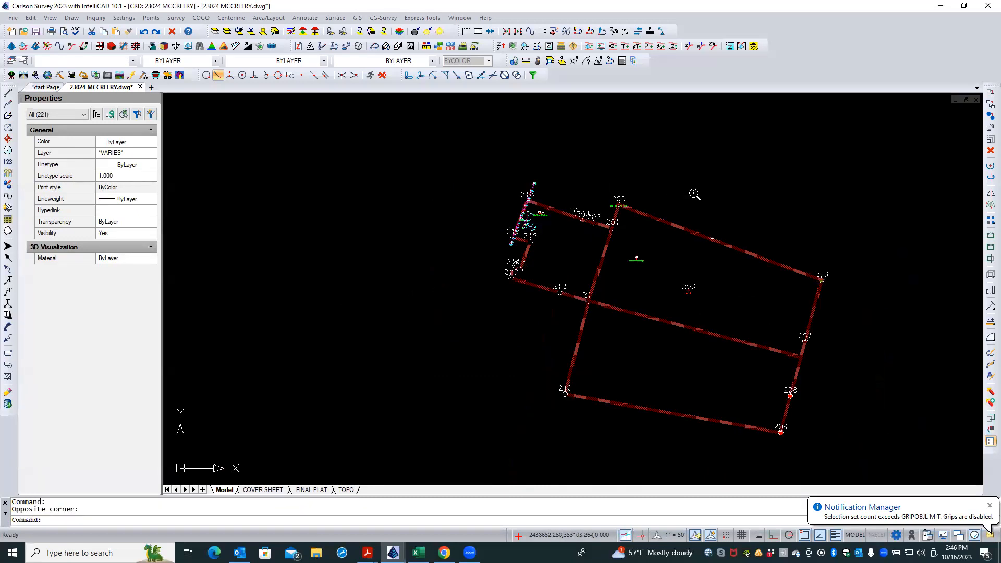
left_click(801, 338)
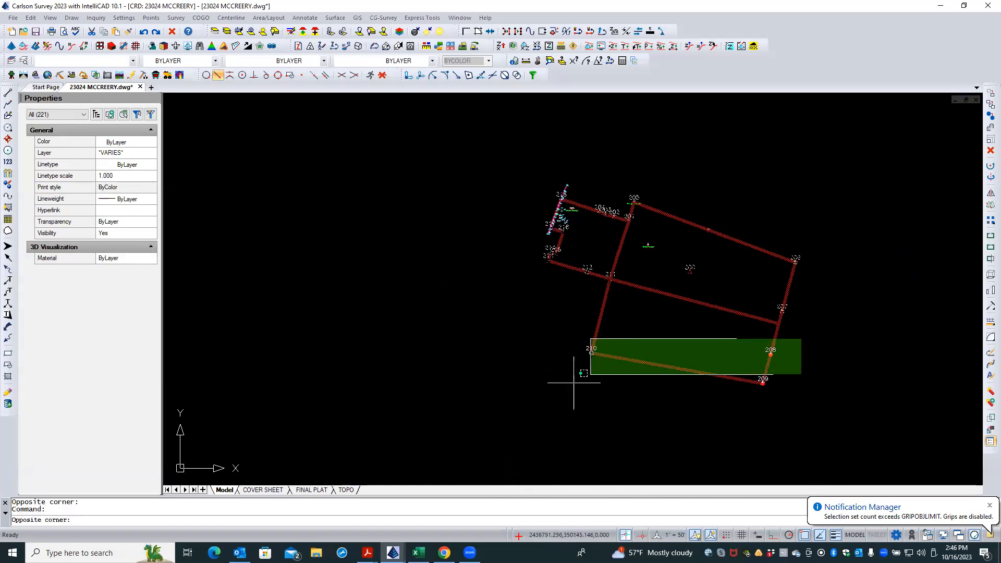
left_click(545, 394)
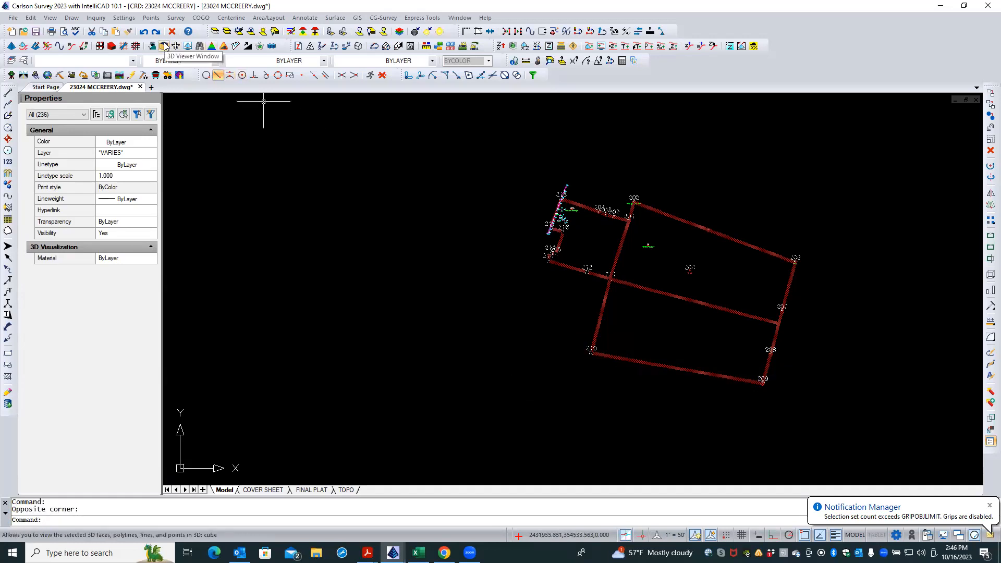
Load the selected boundary, points and topo linework into the 3D Viewer and maximize its window.
left_click(165, 46)
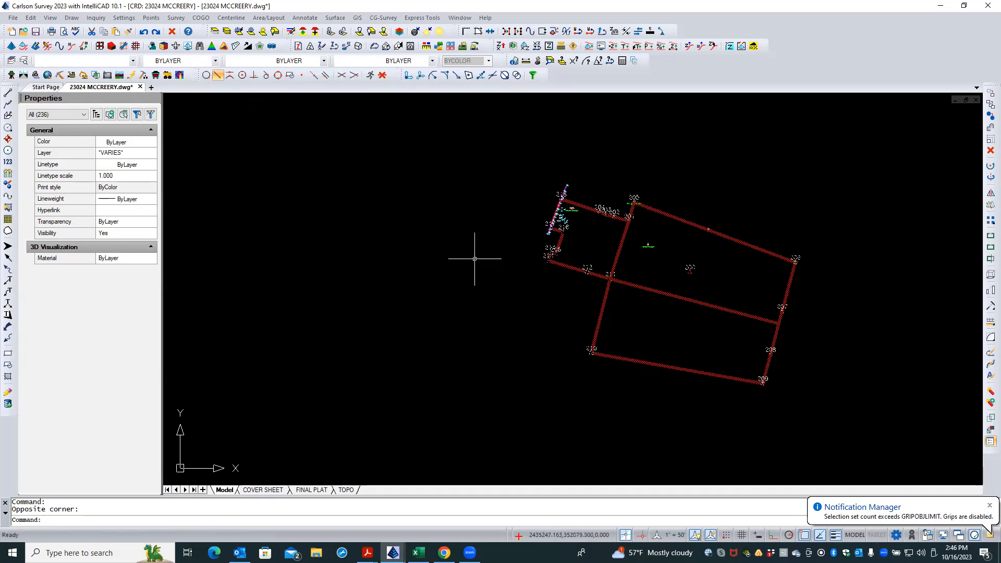
scroll(584, 245, "down", 4)
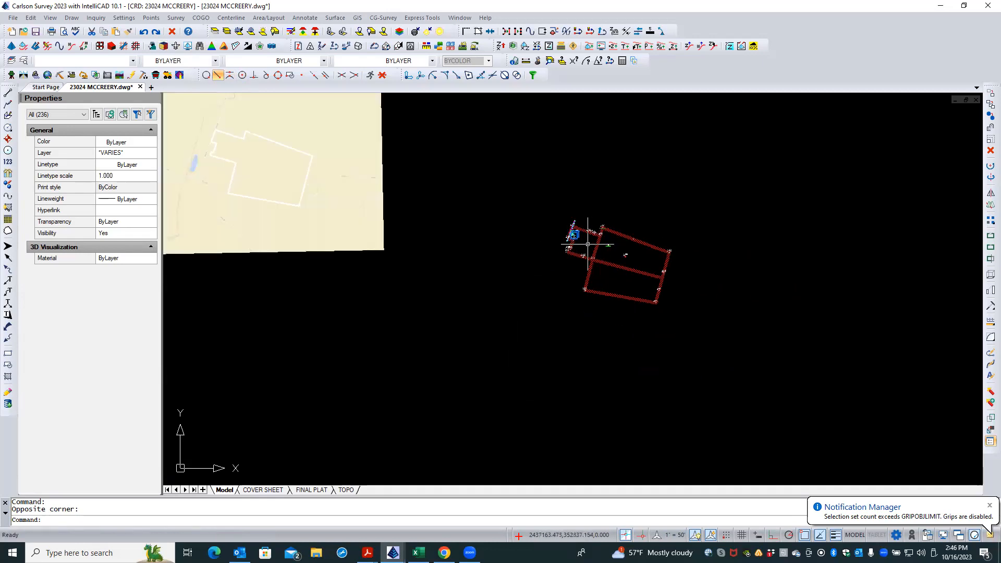
scroll(586, 245, "up", 4)
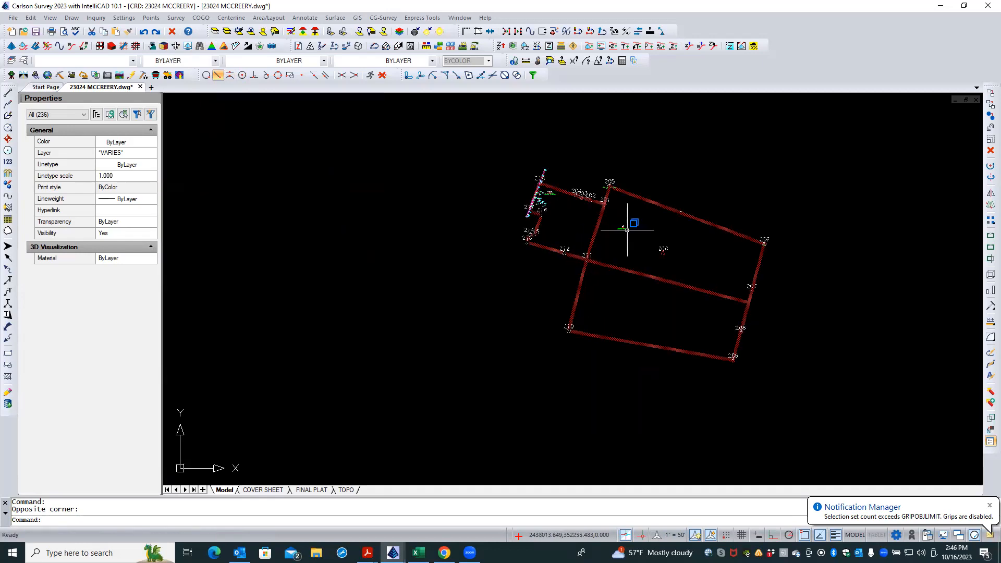
scroll(627, 230, "up", 8)
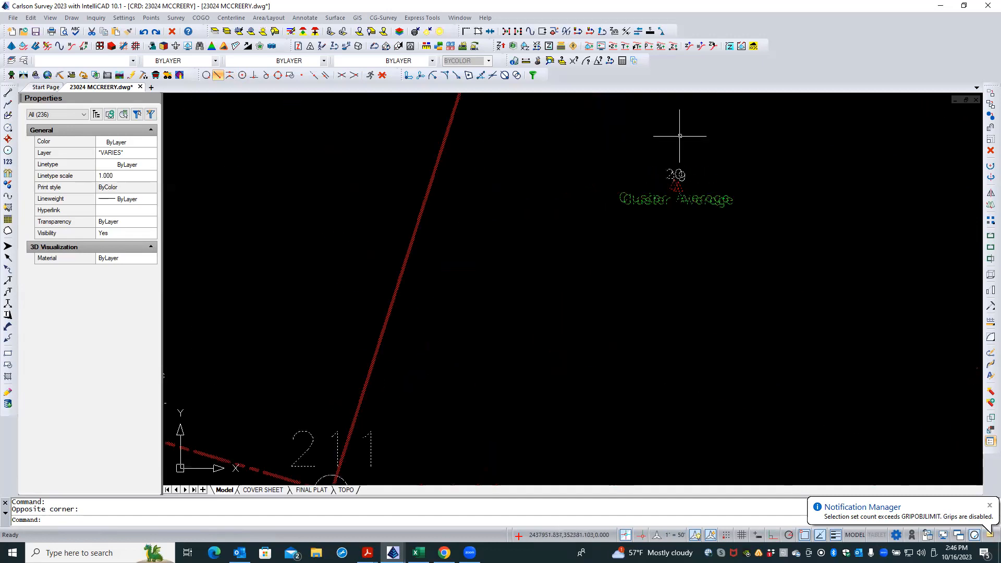
scroll(646, 241, "down", 3)
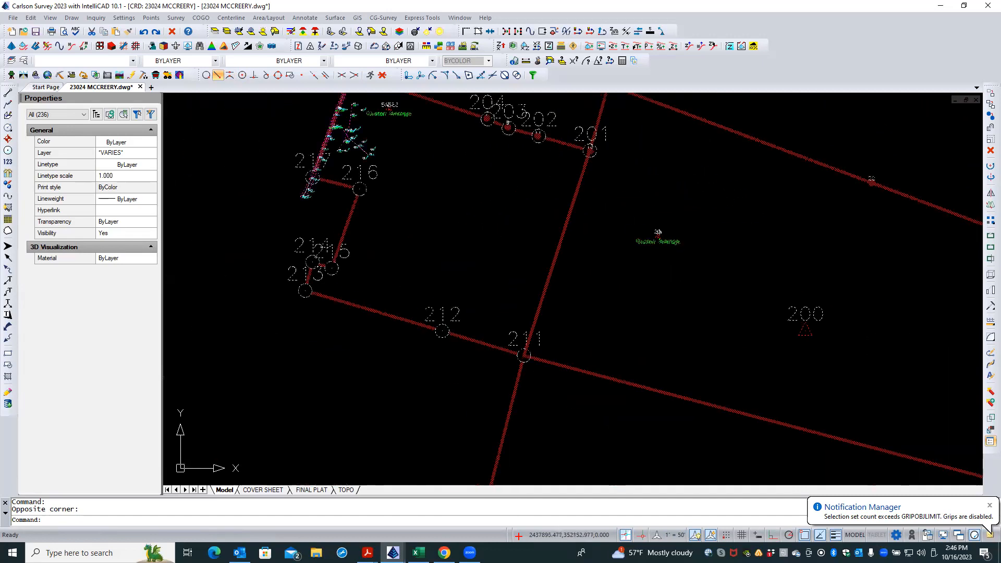
left_click(163, 46)
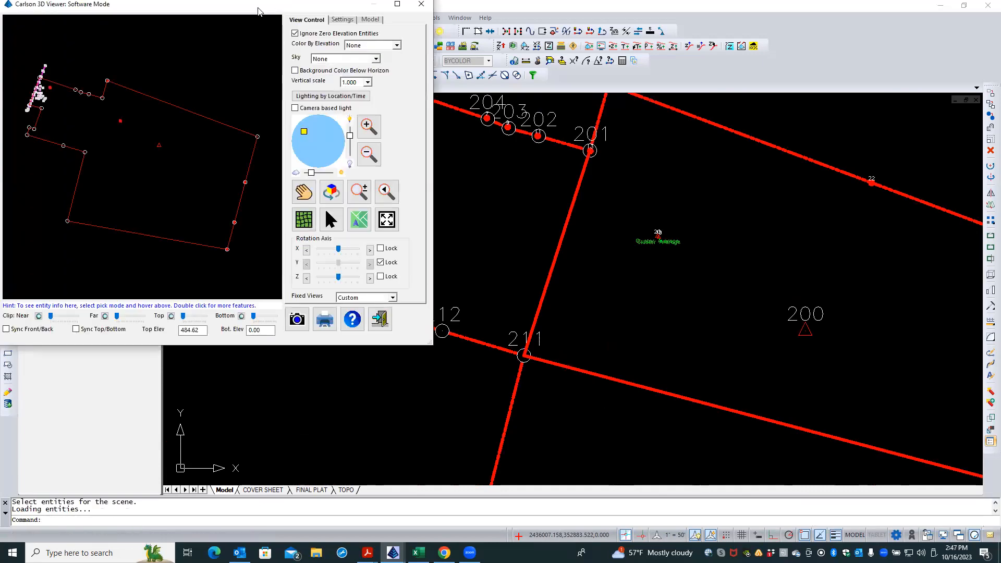
double_click(259, 11)
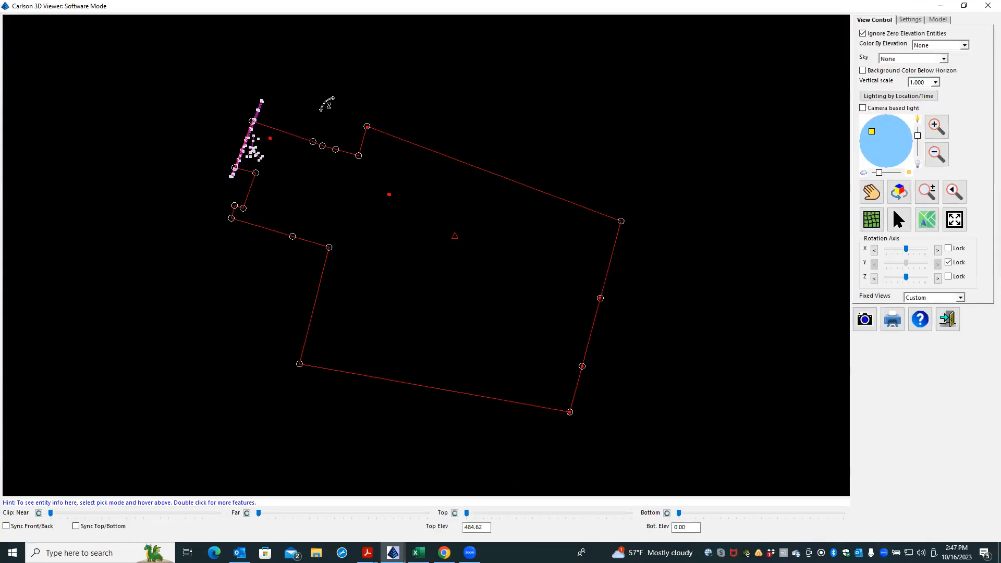
Compare the 3D scene with zero elevation entities shown and hidden, leaving Ignore Zero Elevation Entities enabled.
left_click(862, 34)
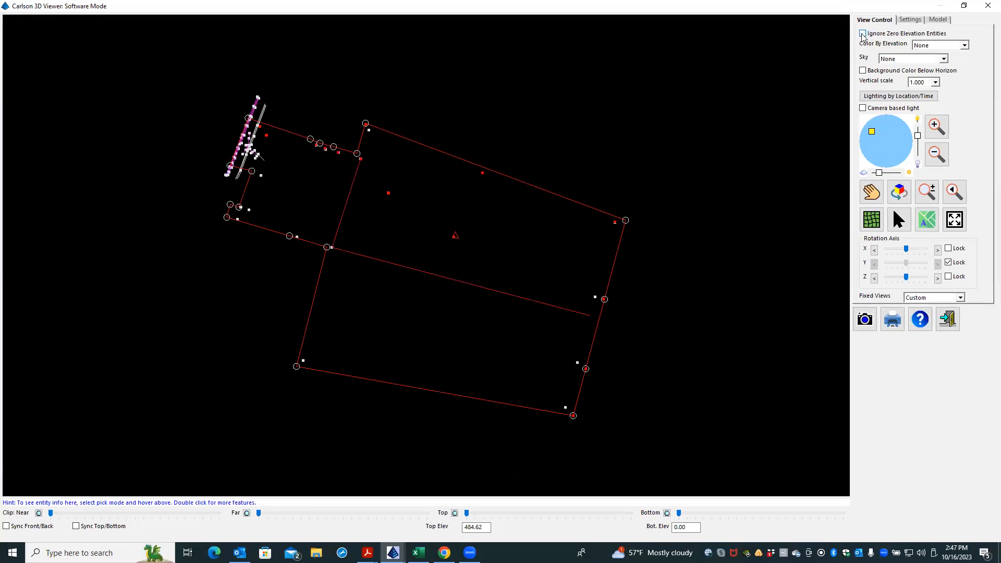
left_click(863, 34)
left_click(862, 34)
left_click(862, 34)
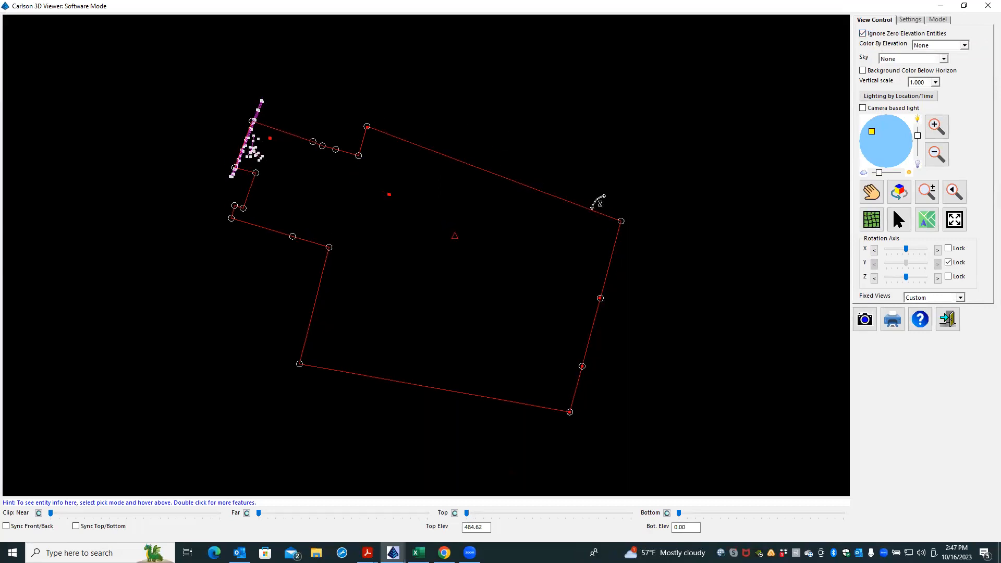
Examine the 3D scene from the east for height differences between the found points and the boundary corner circles.
left_click_drag(486, 276, 490, 78)
left_click_drag(485, 299, 514, 151)
left_click_drag(478, 245, 519, 305)
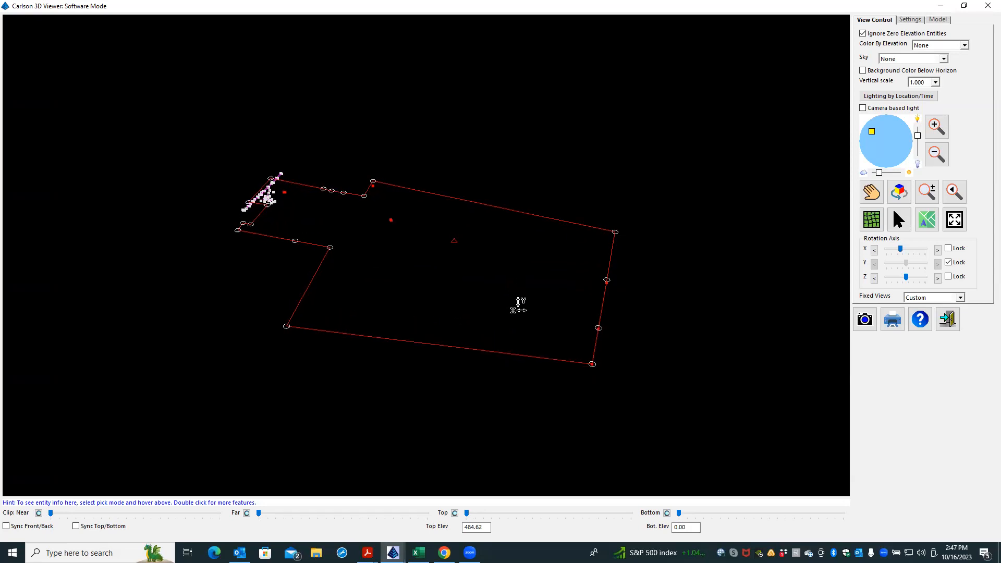
left_click_drag(501, 344, 501, 209)
left_click_drag(611, 279, 428, 435)
left_click_drag(473, 275, 515, 294)
scroll(494, 318, "up", 10)
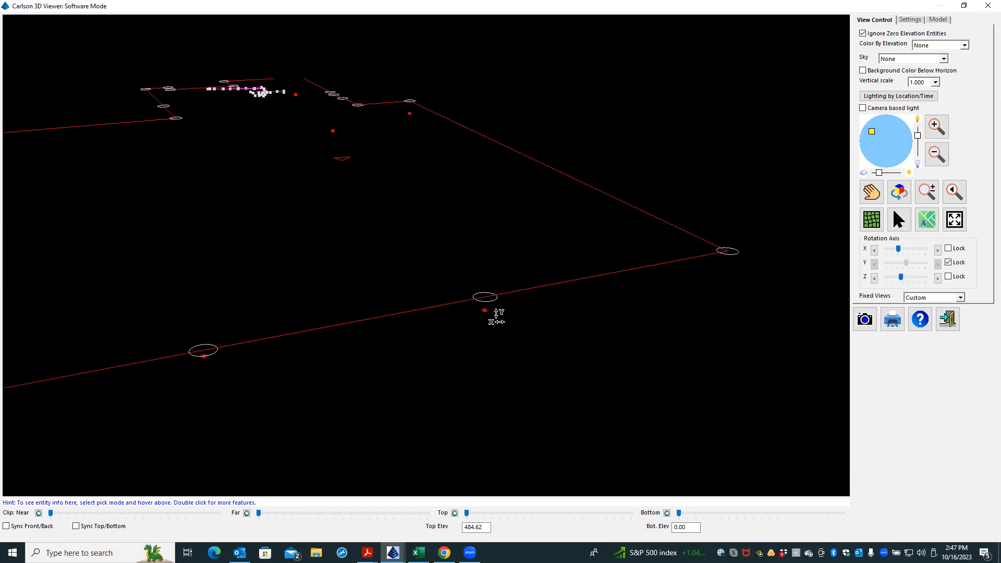
scroll(415, 284, "down", 5)
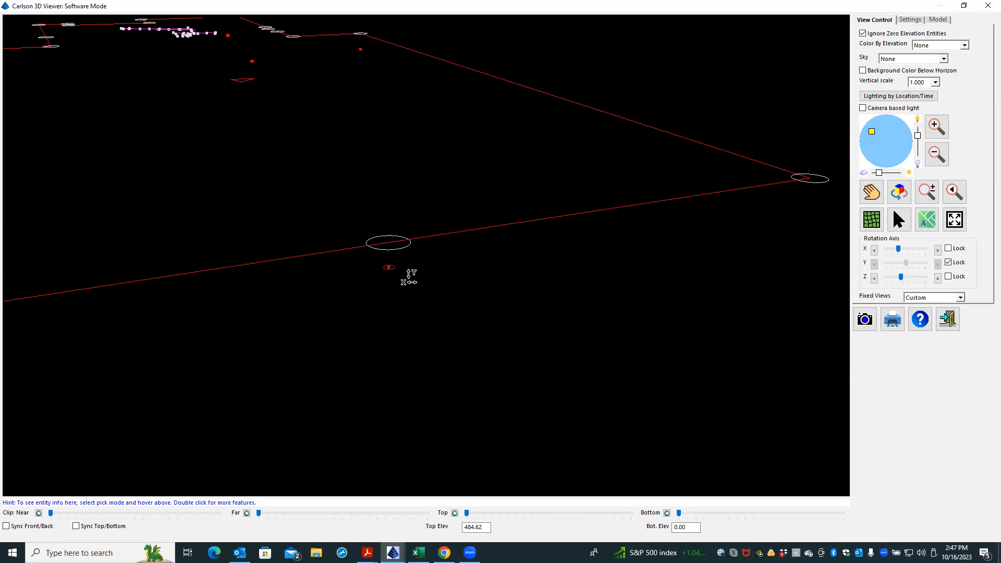
scroll(495, 290, "down", 4)
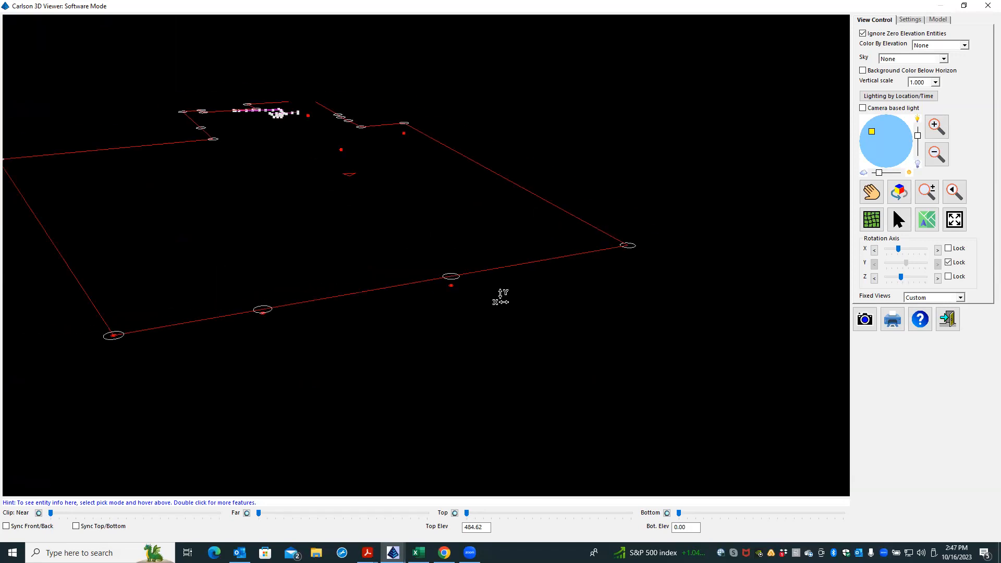
scroll(501, 314, "down", 3)
Inspect the western tract in 3D, comparing the heights of the topo and control points with the boundary line.
left_click_drag(422, 333, 445, 367)
left_click_drag(417, 438, 529, 404)
scroll(287, 251, "up", 3)
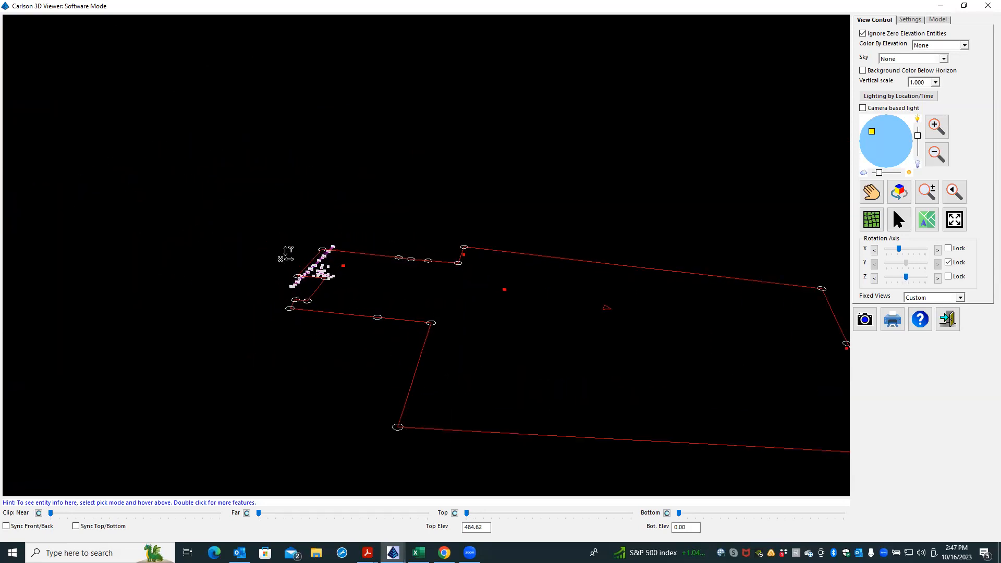
scroll(285, 251, "up", 2)
left_click_drag(395, 427, 449, 408)
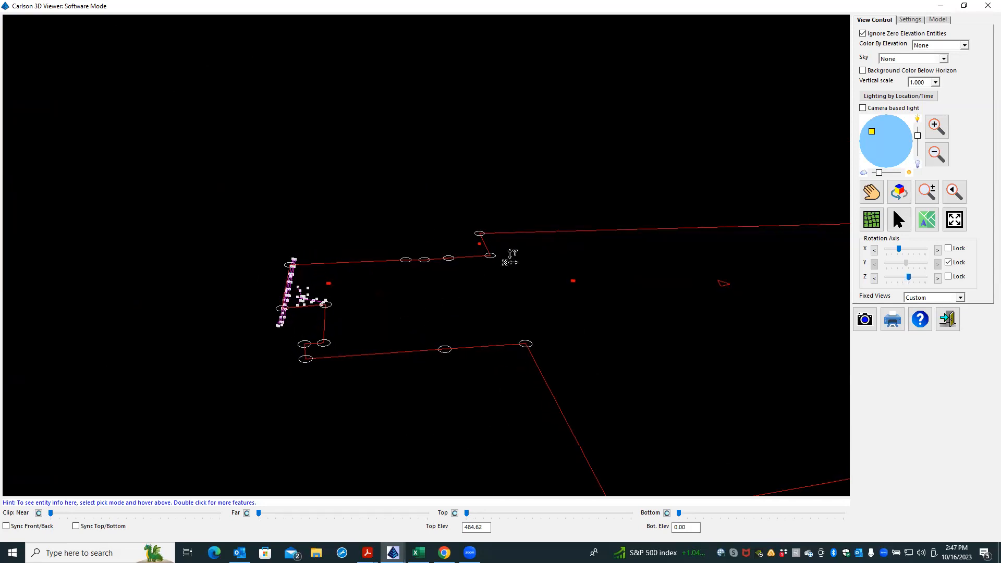
left_click_drag(510, 258, 506, 172)
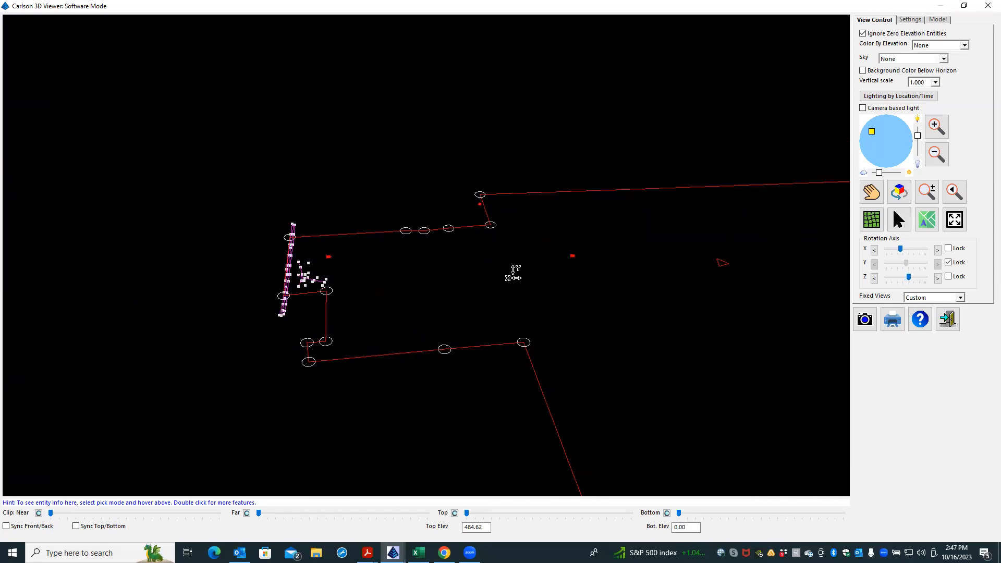
scroll(389, 276, "down", 1)
left_click_drag(378, 386, 421, 327)
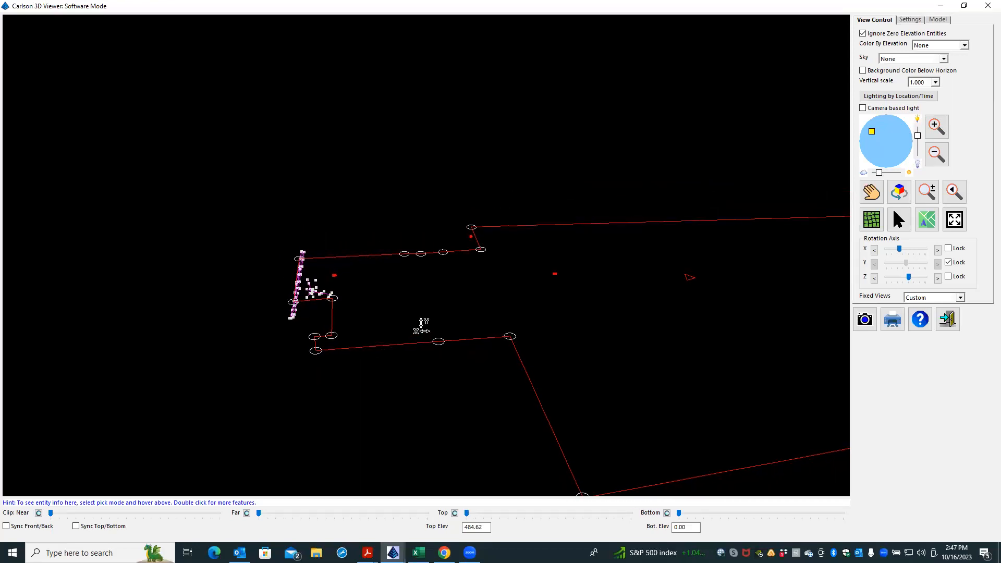
Examine the road linework's height against the boundary close up from several angles, and exit the 3D Viewer.
left_click_drag(375, 398, 479, 399)
left_click_drag(287, 350, 304, 380)
scroll(303, 380, "up", 5)
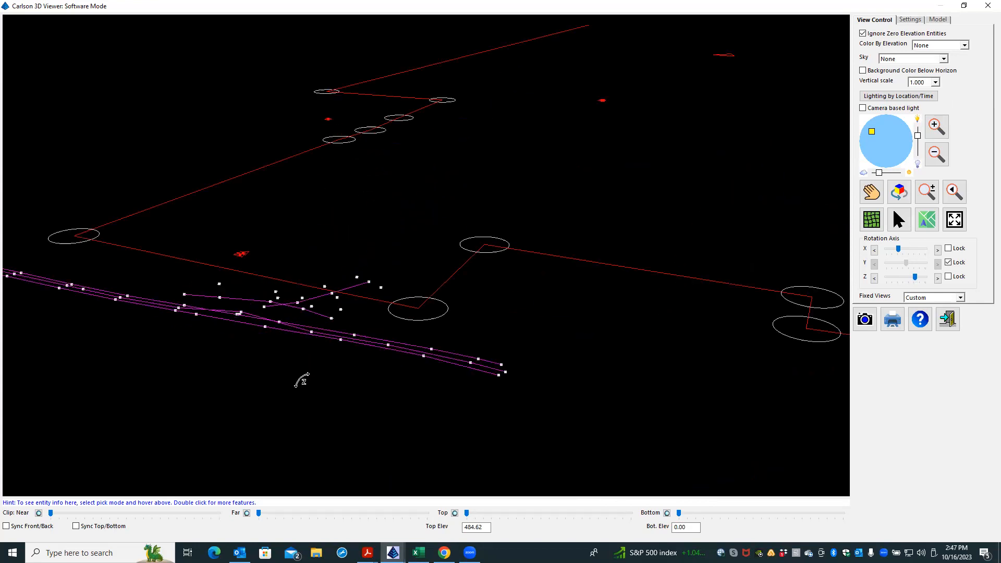
left_click_drag(422, 202, 379, 184)
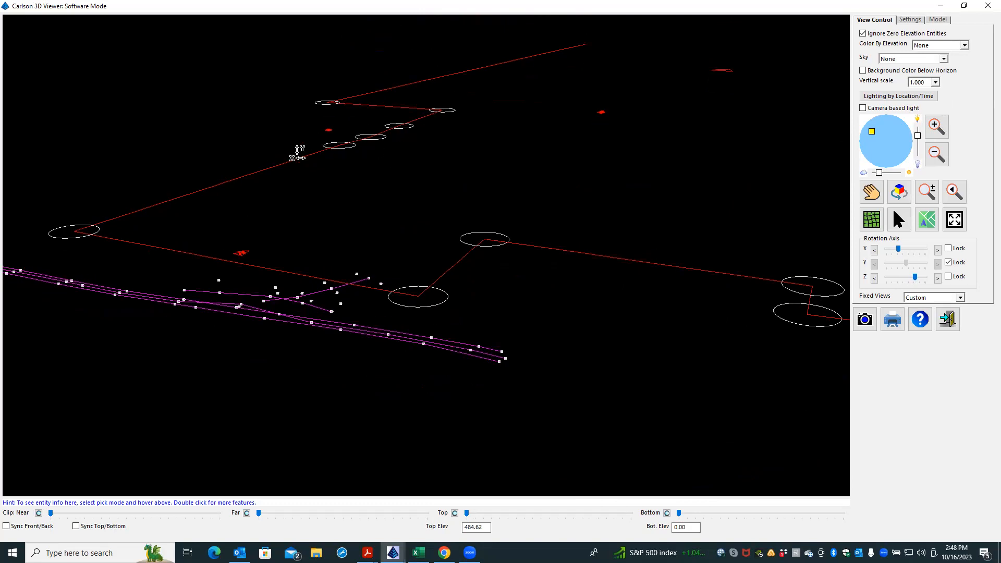
mouse_move(302, 221)
left_mouse_down()
mouse_move(314, 152)
mouse_move(298, 227)
left_mouse_up()
left_click_drag(483, 429, 221, 447)
left_click_drag(363, 267, 358, 245)
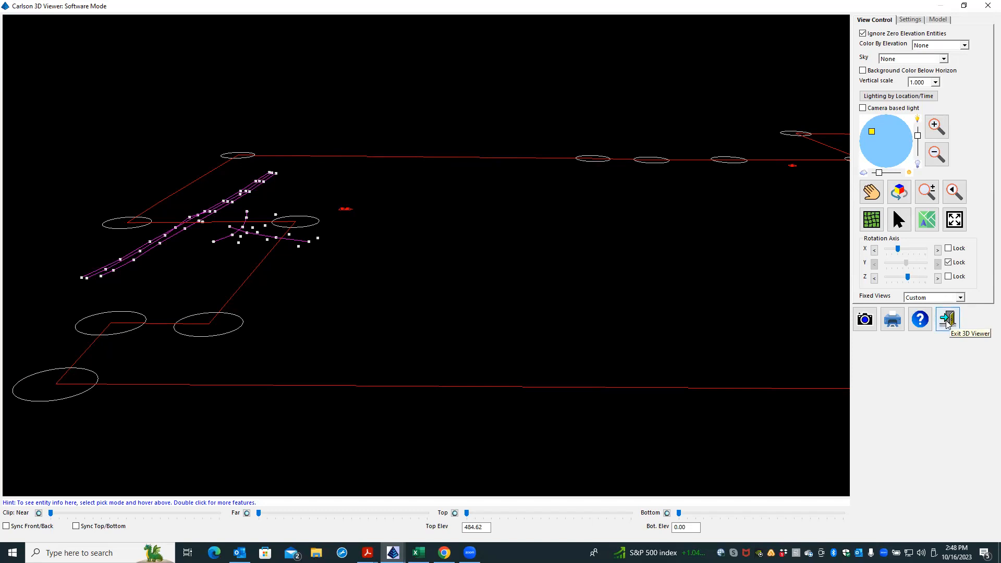
left_click(947, 320)
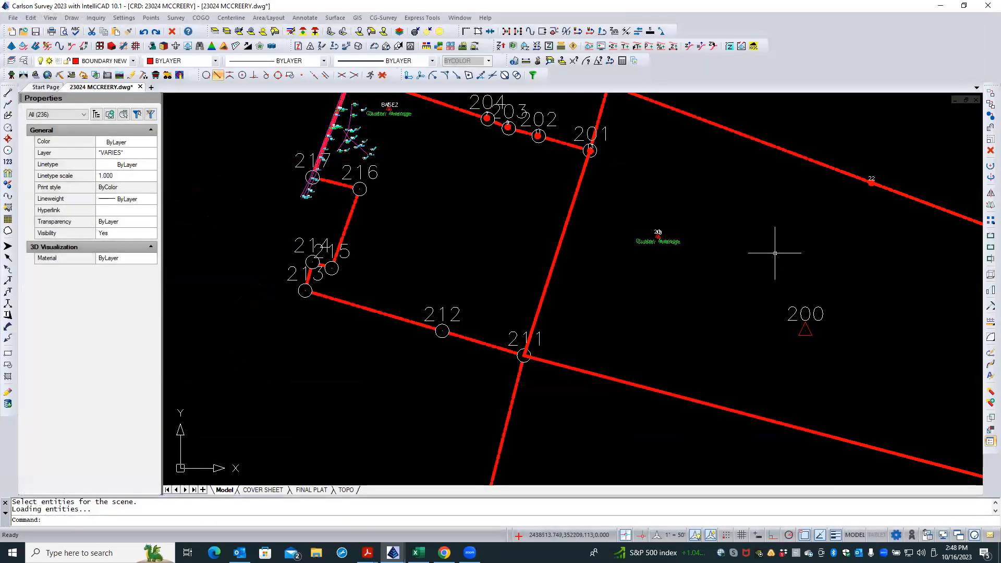
Check the elevation property of the BOUNDARY polyline and review its extent, then clear the selection.
left_click(357, 305)
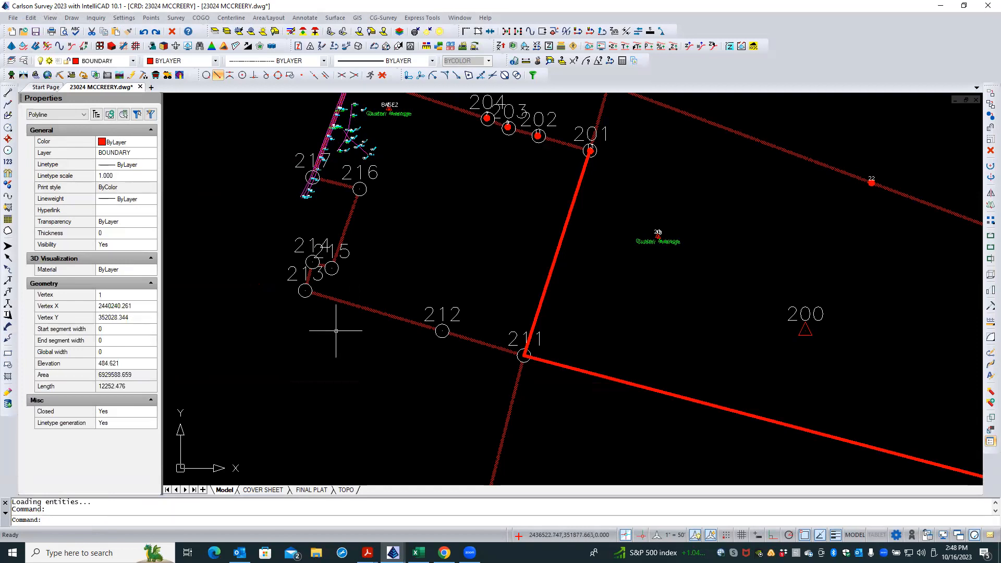
left_click(126, 367)
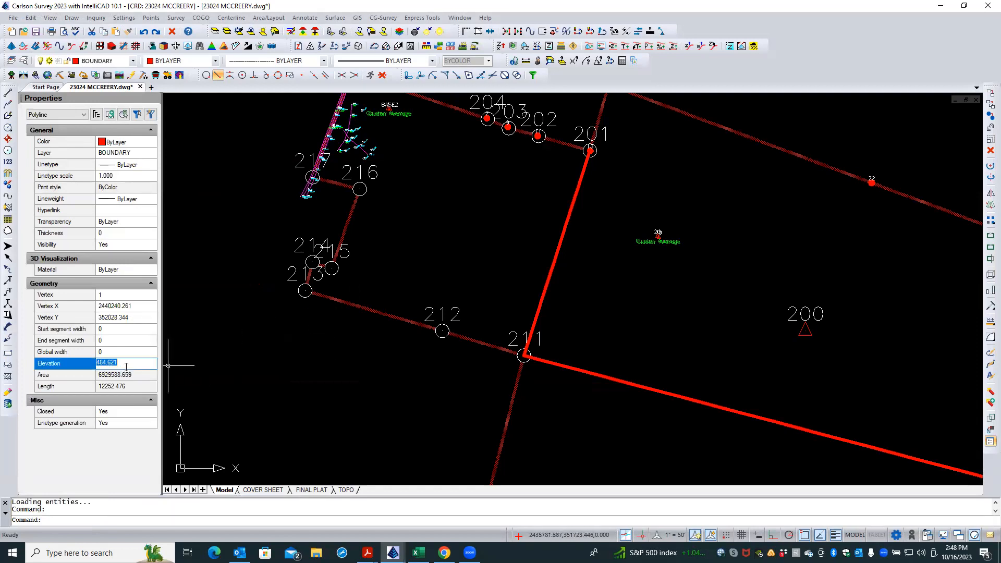
scroll(336, 390, "down", 5)
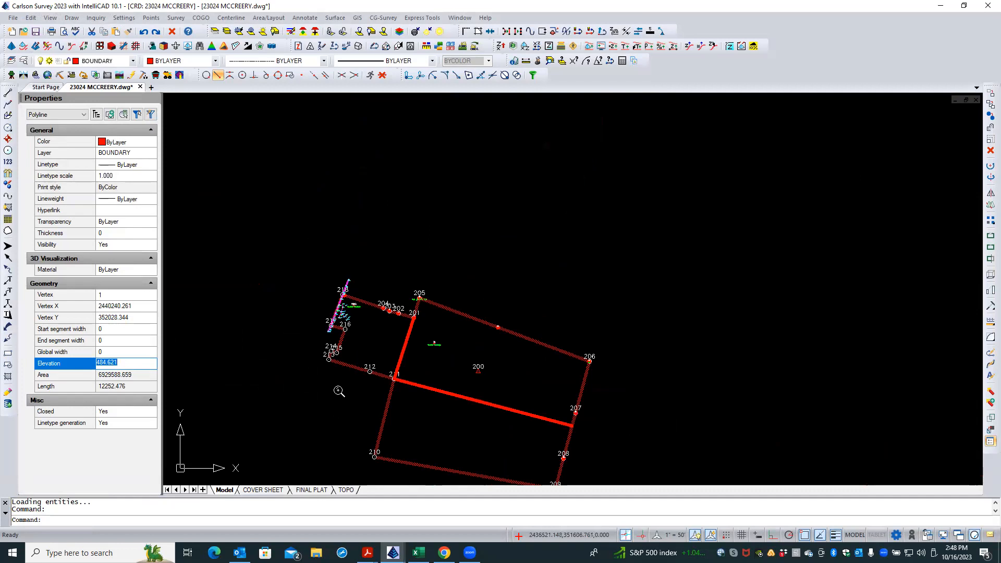
scroll(423, 331, "up", 4)
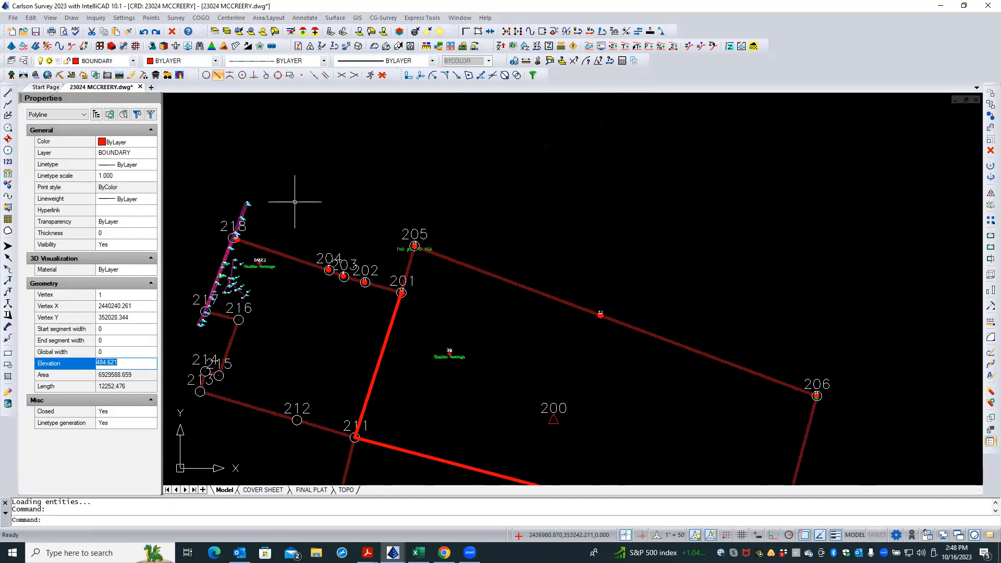
key("Escape")
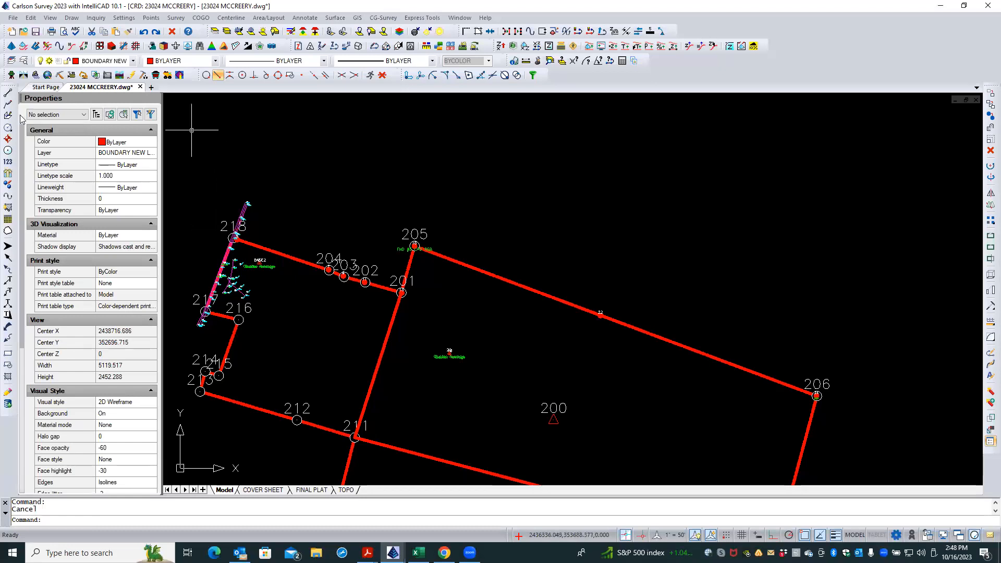
Review the elevation options for drawing a 2D polyline, cancel the command, and look over the northern boundary corners.
left_click(8, 105)
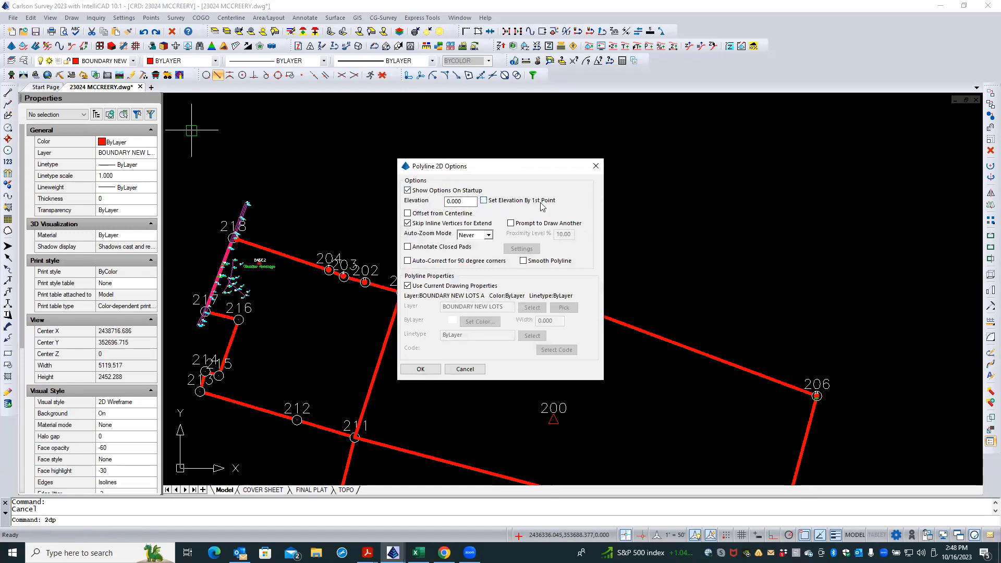
left_click(469, 371)
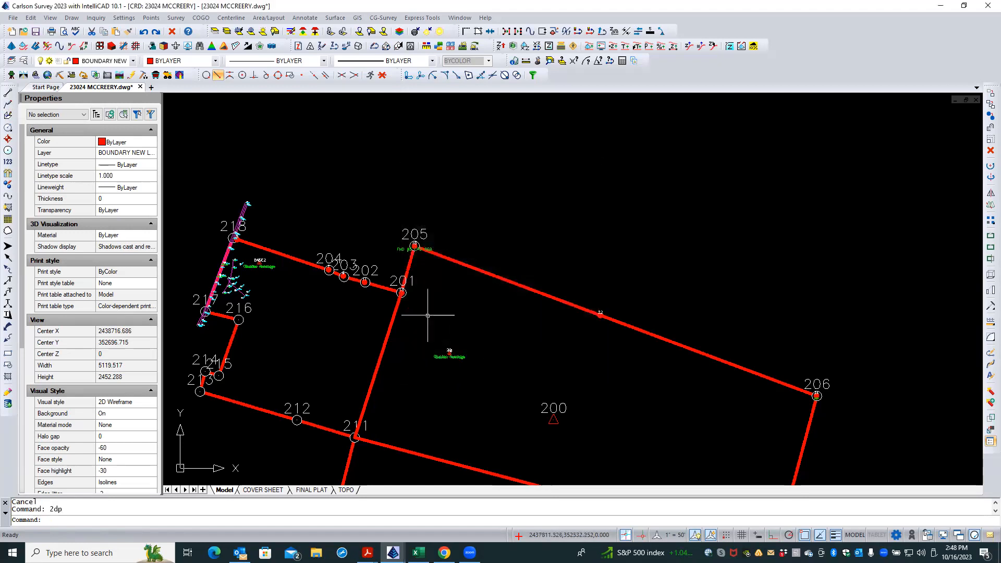
scroll(281, 245, "up", 4)
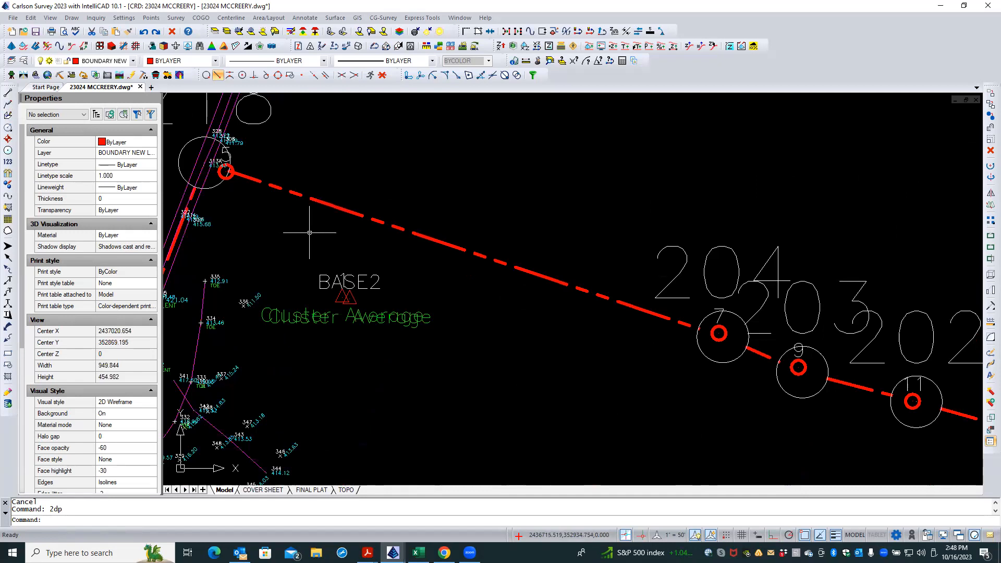
scroll(292, 208, "down", 3)
scroll(369, 184, "down", 2)
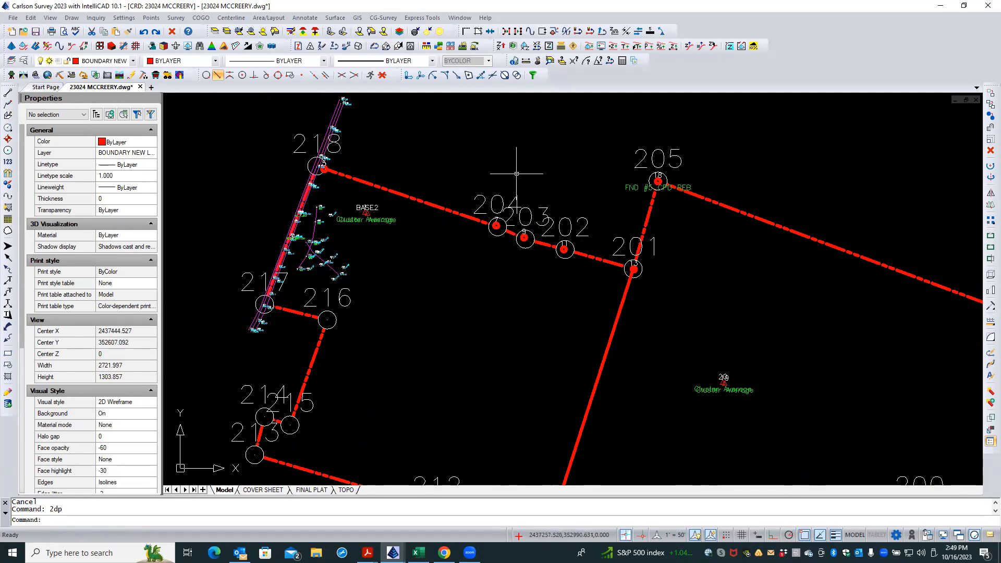
Freeze the PNTNO point number layer and the PLAT ROBERTS layer holding the boundary corner circles.
left_click(239, 31)
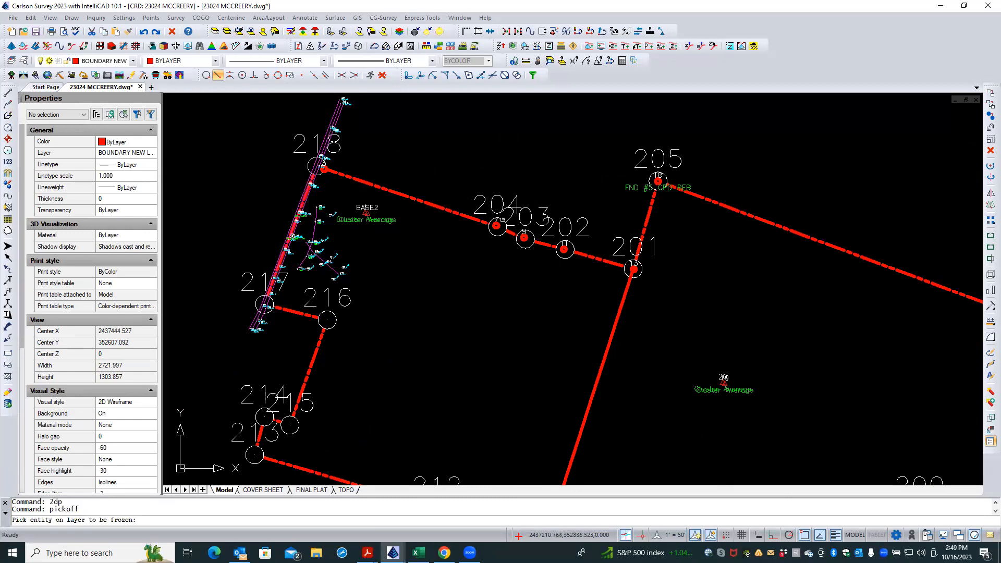
left_click(511, 214)
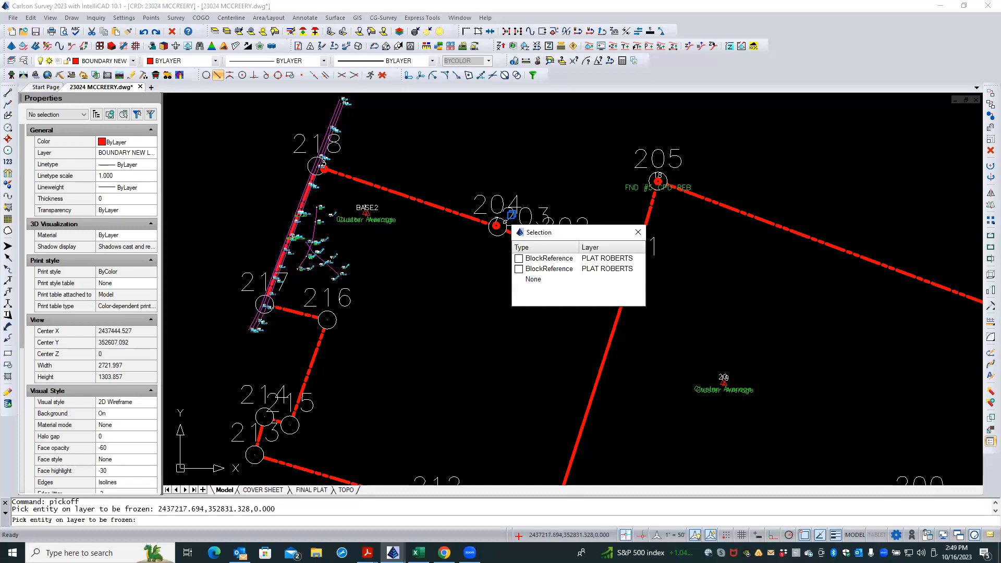
left_click(556, 260)
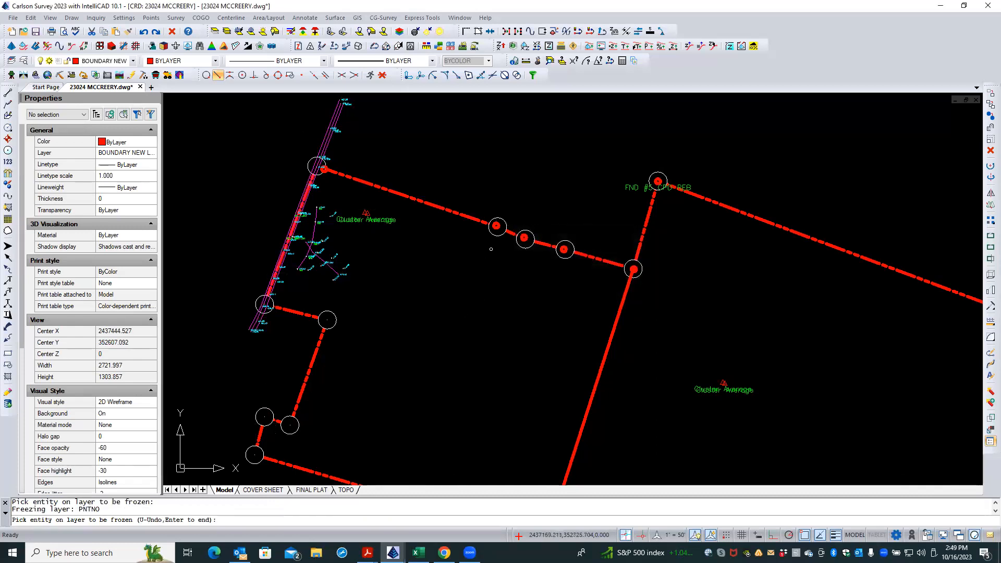
left_click(498, 235)
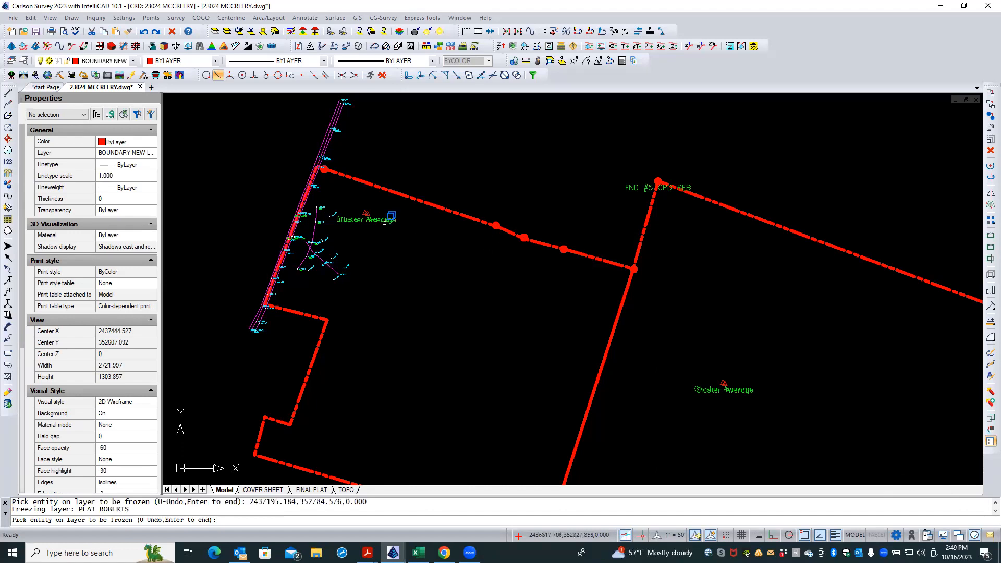
Freeze the CONTROL layer by its triangle symbols near the topo area, and finish freezing layers.
scroll(374, 210, "up", 5)
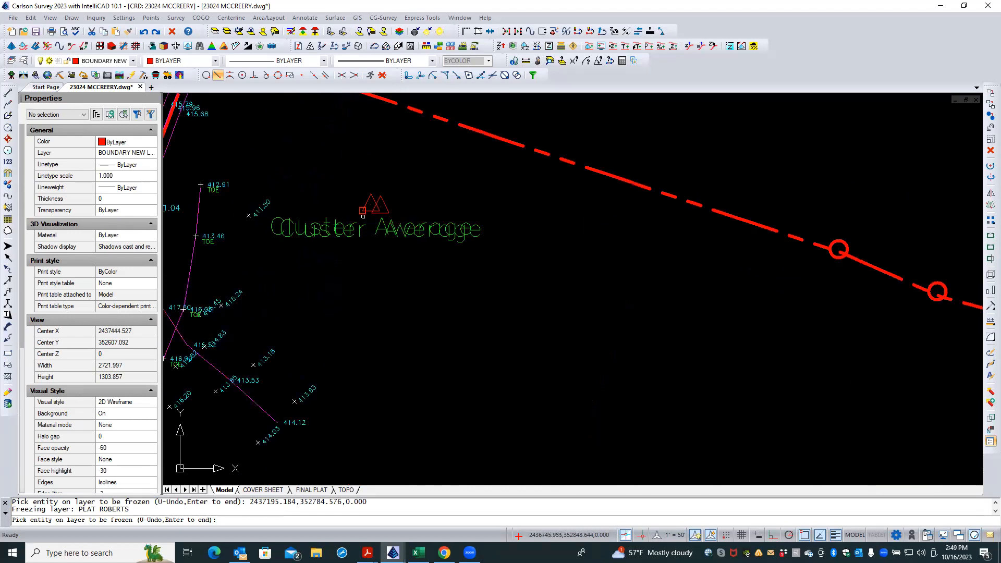
left_click(367, 211)
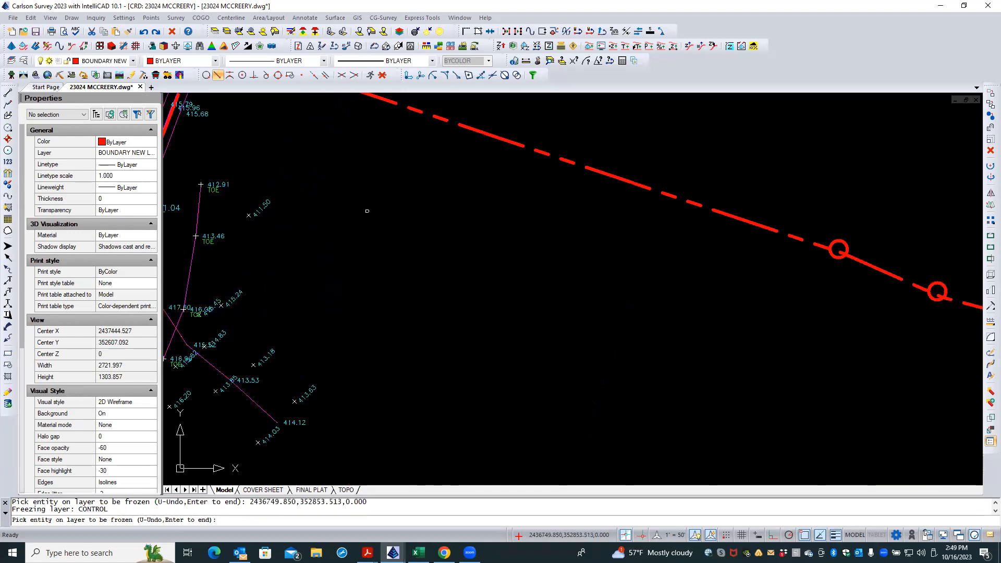
scroll(382, 237, "down", 3)
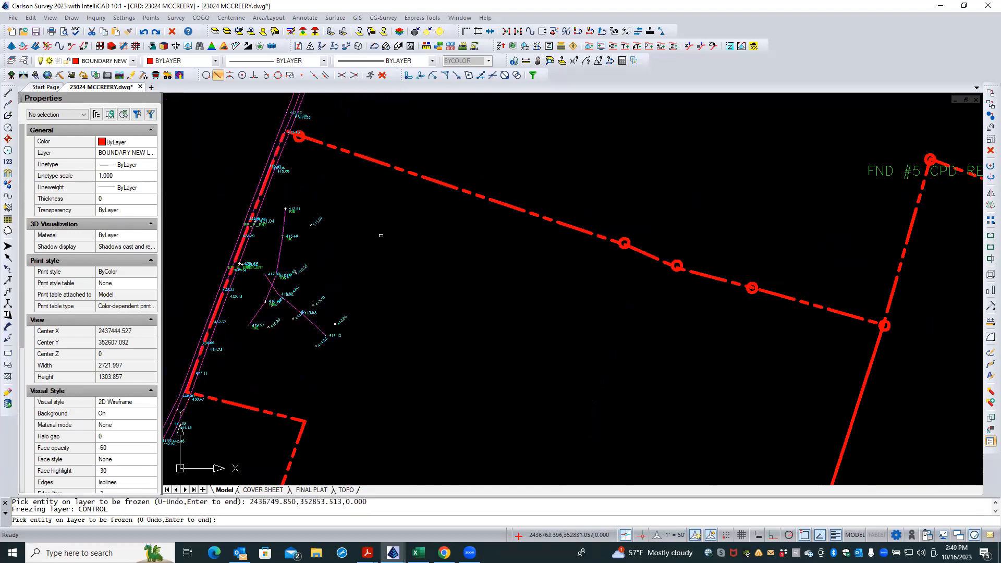
scroll(371, 235, "down", 4)
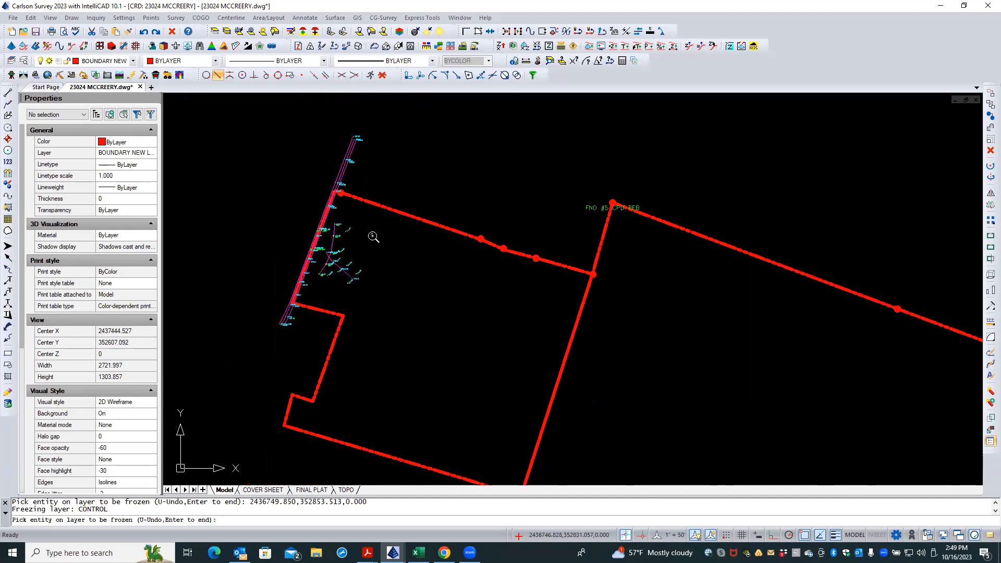
scroll(543, 183, "down", 2)
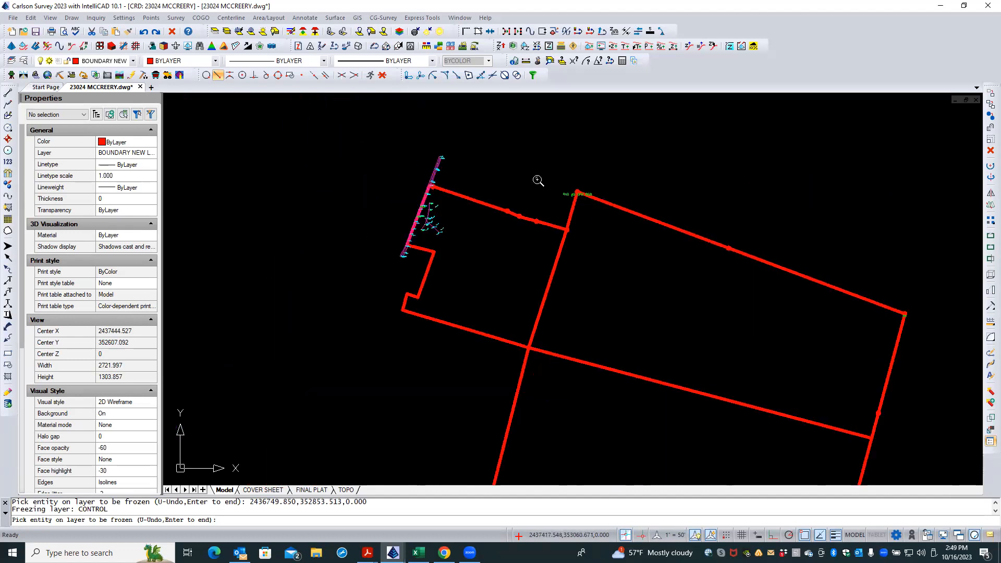
scroll(458, 234, "up", 2)
key("Return")
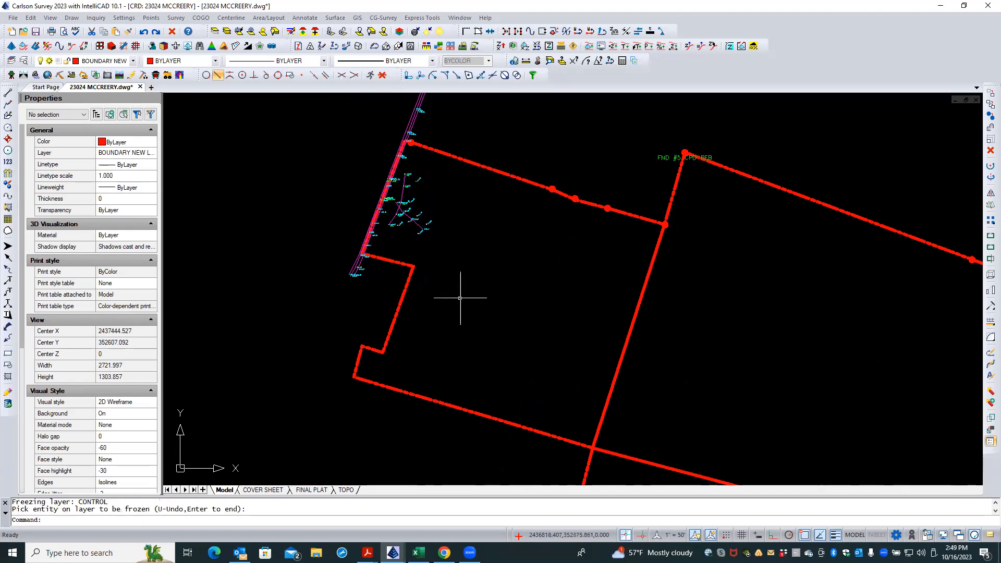
Load the topo points, road linework and outer boundary polyline into a maximized 3D Viewer.
scroll(459, 324, "down", 2)
left_click(351, 141)
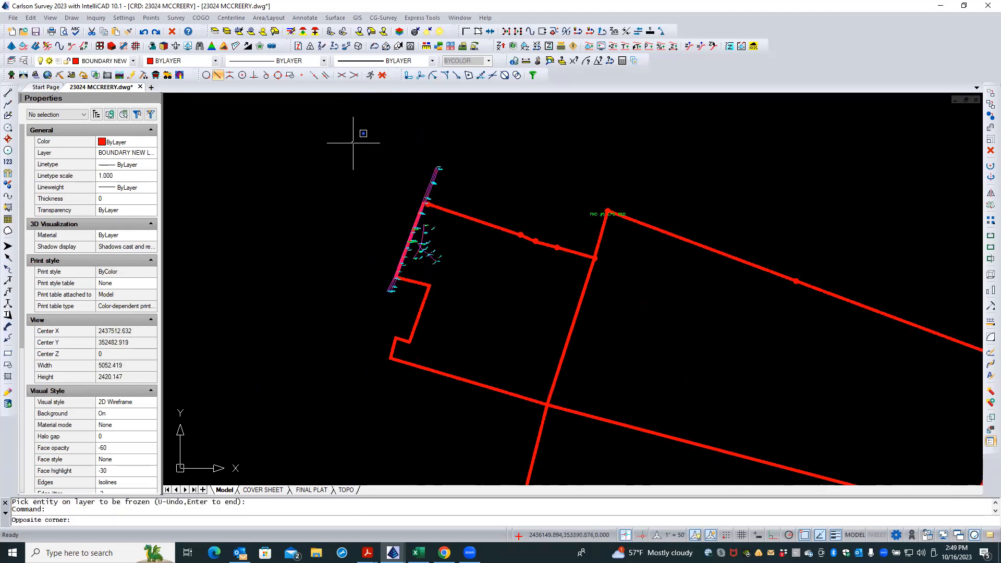
left_click(478, 310)
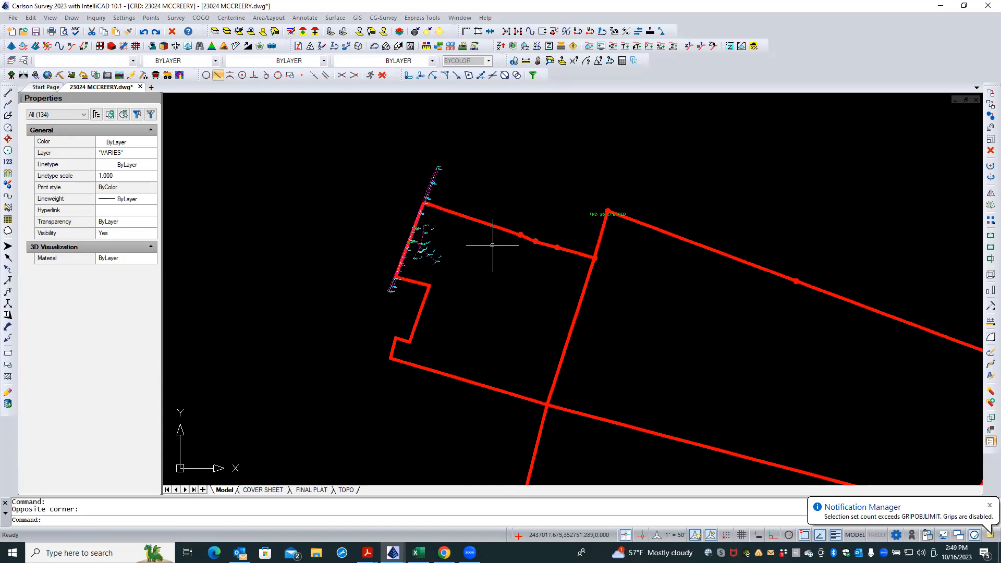
left_click(498, 214)
left_click(472, 266)
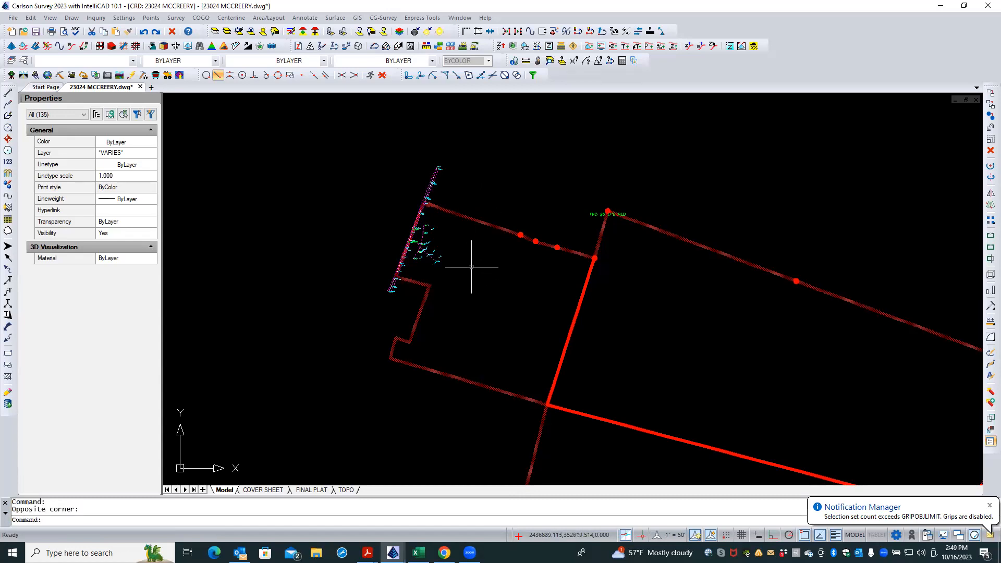
left_click(163, 45)
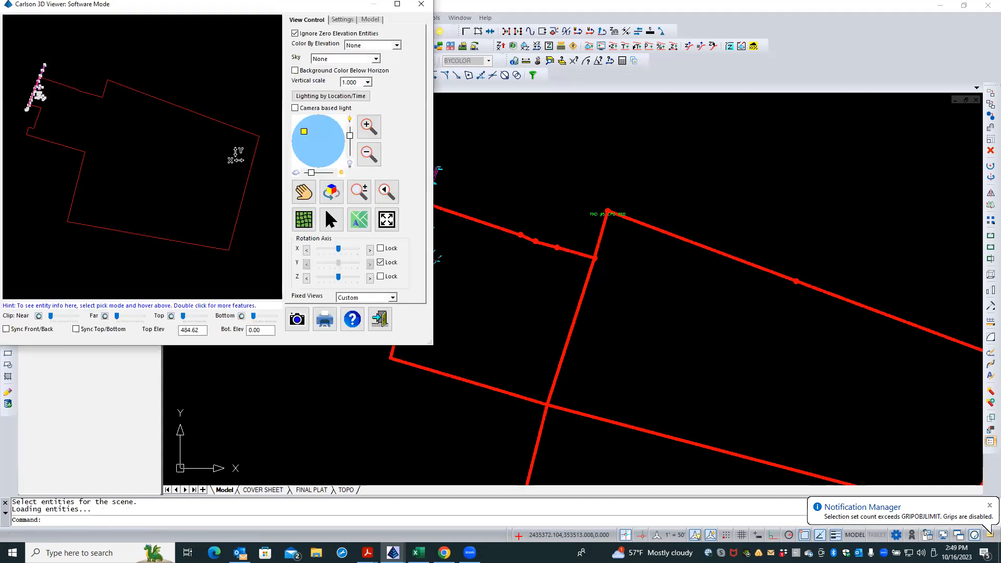
double_click(214, 10)
Orbit the 3D scene to examine how the road linework and toe points sit against the boundary.
left_click_drag(383, 199, 616, 364)
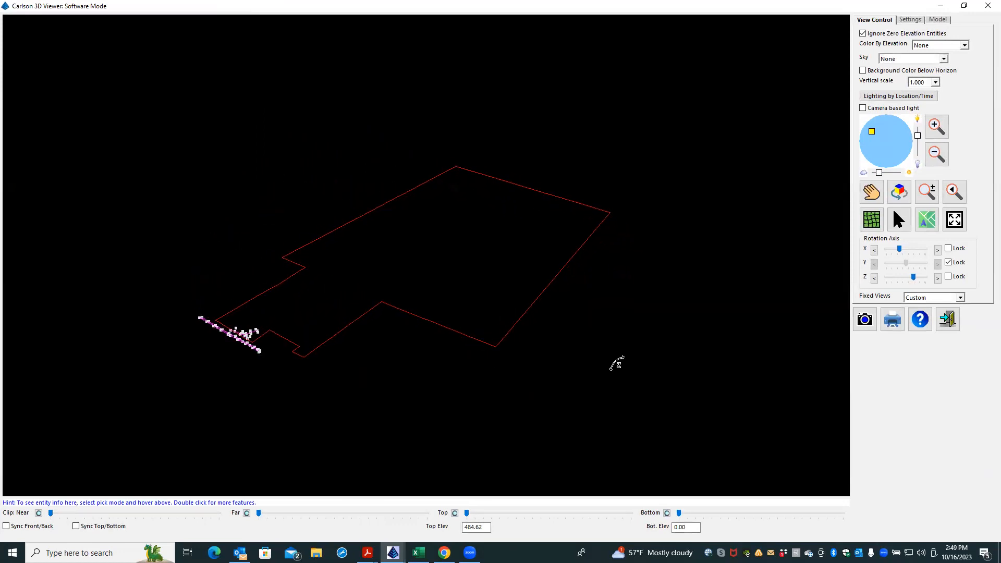
scroll(218, 345, "up", 6)
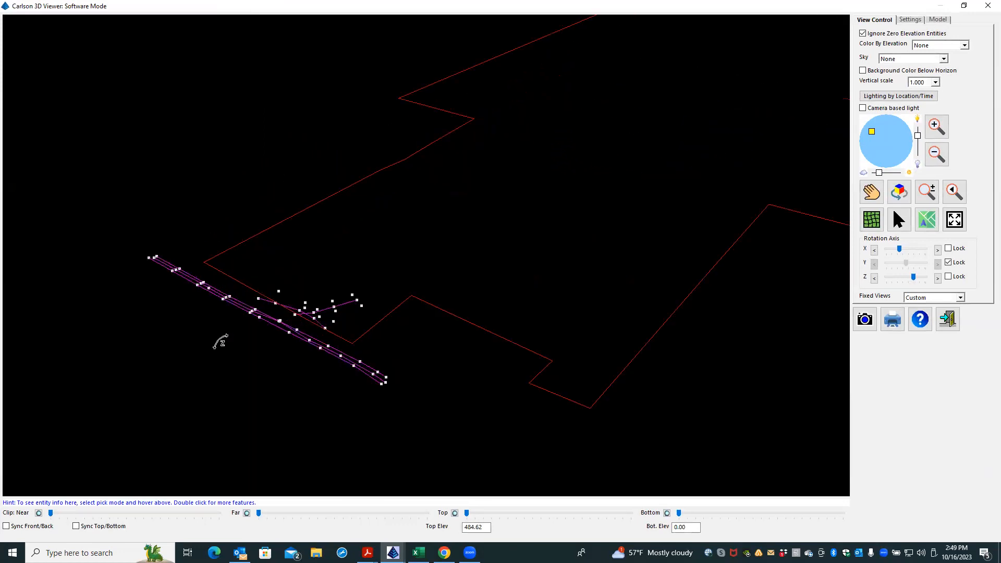
scroll(221, 342, "up", 3)
left_click_drag(245, 334, 248, 321)
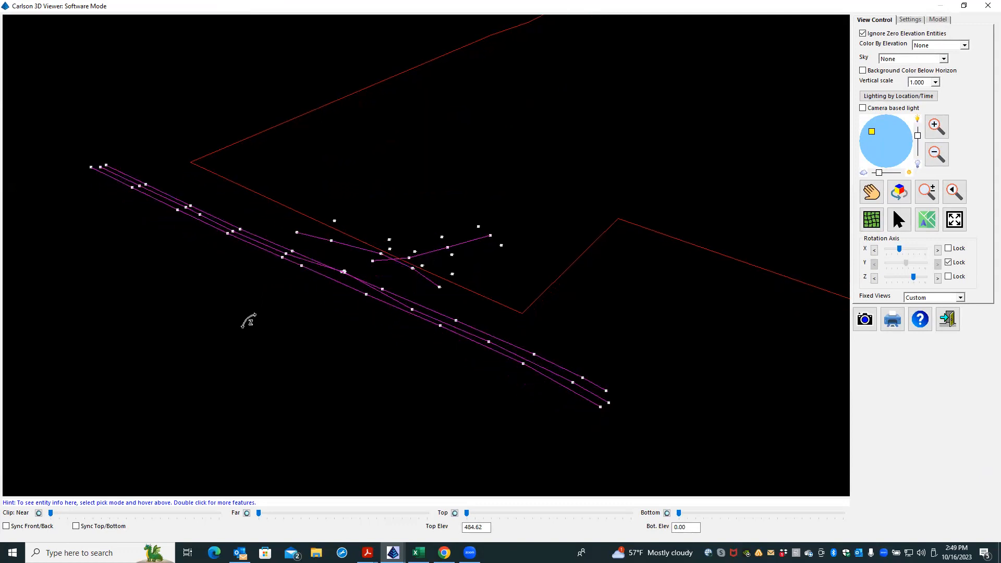
left_click_drag(394, 456, 278, 147)
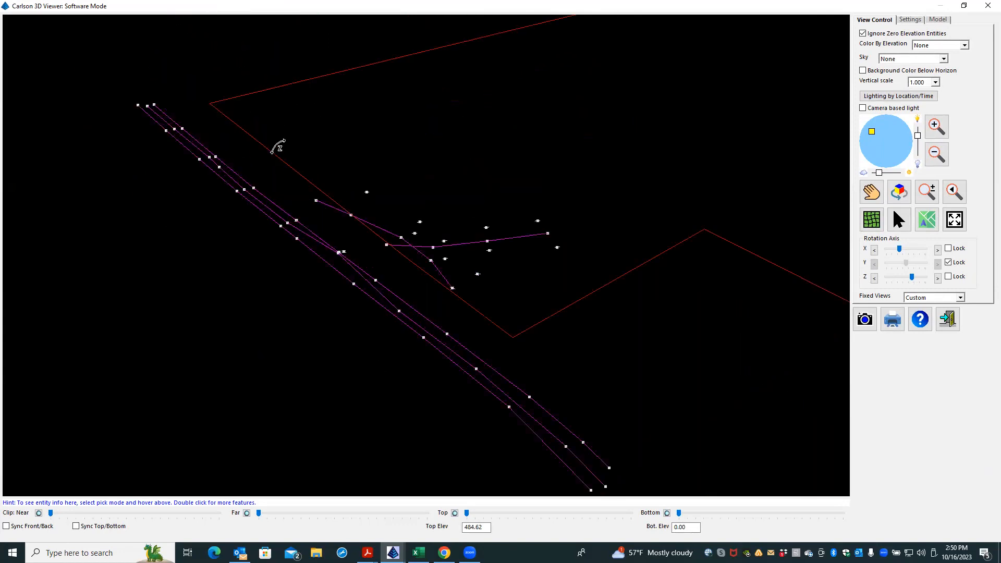
Inspect the road, toe and ditch breaklines close up from several low angles, and exit the 3D Viewer.
left_click_drag(376, 240, 375, 239)
left_click_drag(424, 455, 386, 298)
left_click_drag(476, 437, 393, 444)
left_click_drag(447, 409, 313, 298)
scroll(222, 296, "up", 5)
left_click_drag(339, 447, 292, 325)
mouse_move(417, 441)
left_mouse_down()
mouse_move(439, 449)
mouse_move(414, 452)
left_mouse_up()
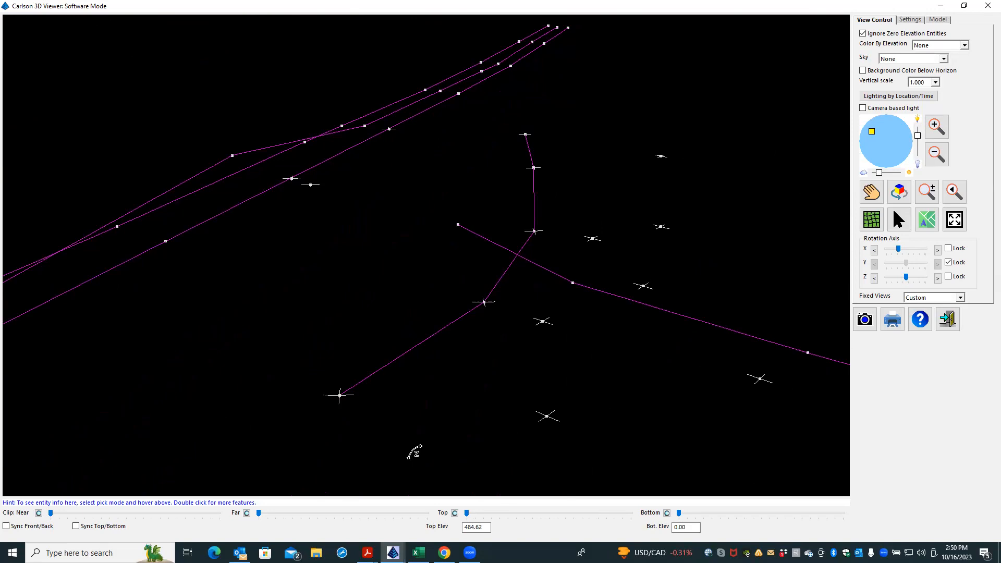
left_click(947, 318)
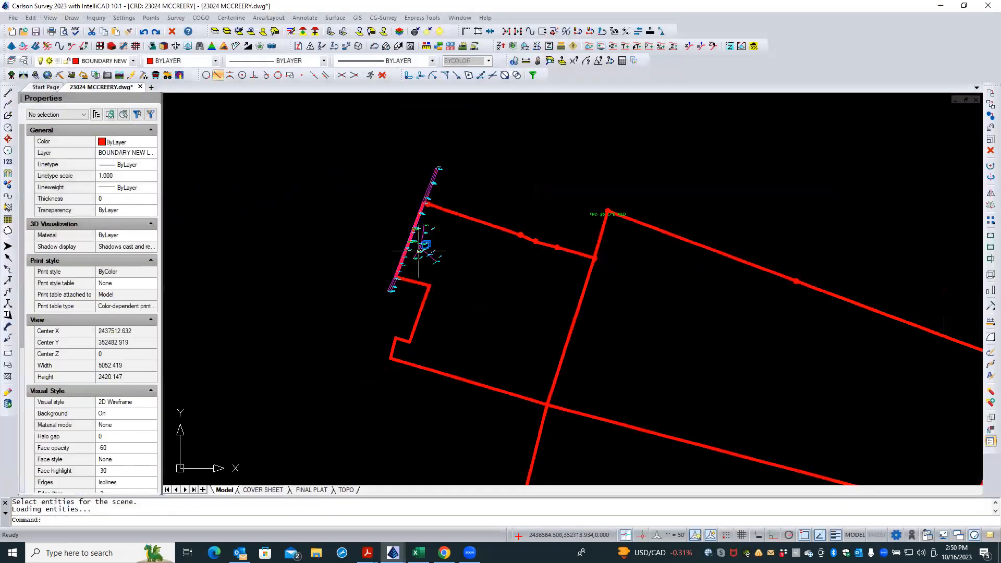
Tilt the drawing into a 3D view at the entrance and inspect the properties of the road's middle breakline.
scroll(409, 245, "up", 6)
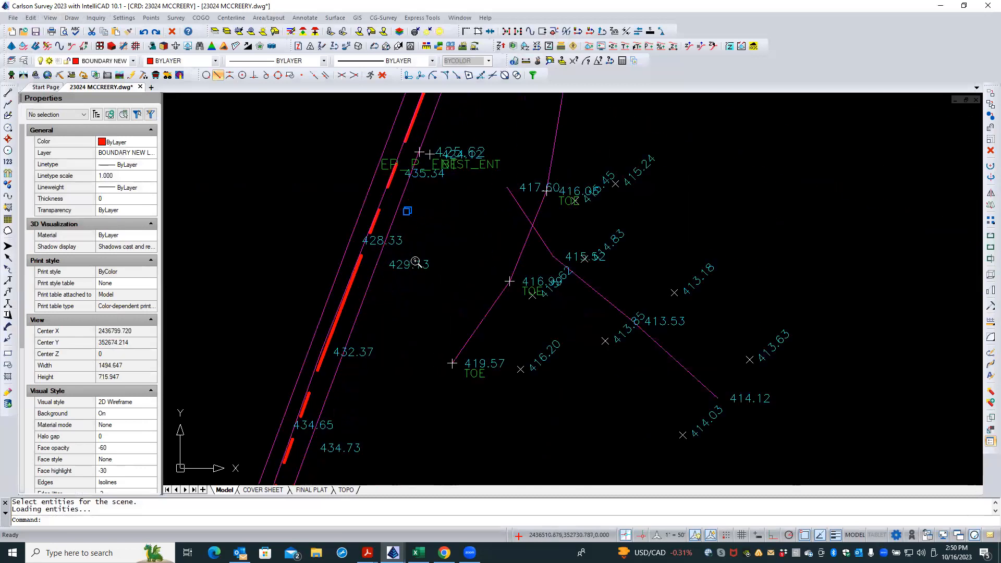
mouse_move(433, 280)
middle_mouse_down("shift")
mouse_move(502, 179)
mouse_move(483, 205)
mouse_move(486, 197)
middle_mouse_up("shift")
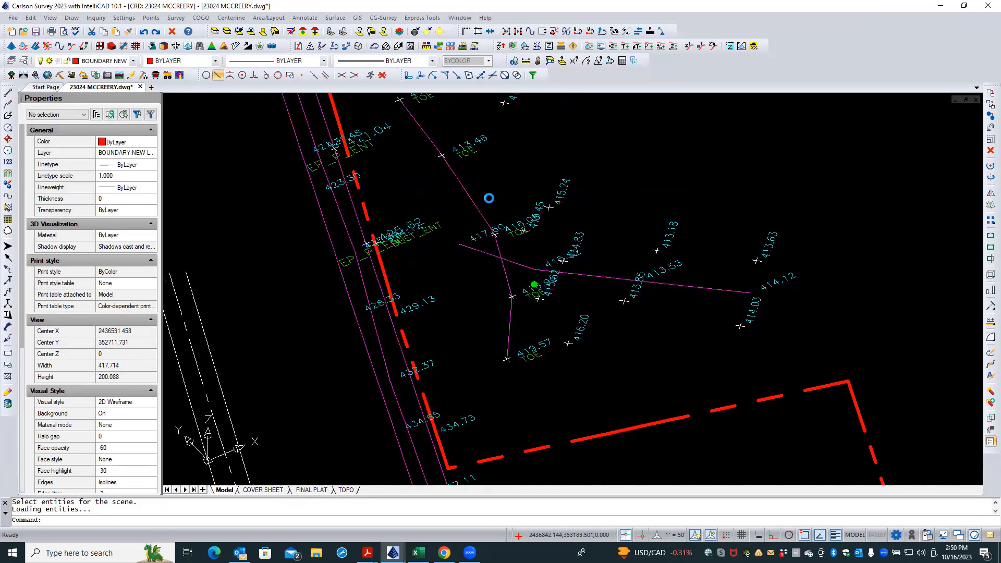
left_click(351, 242)
scroll(366, 264, "up", 3)
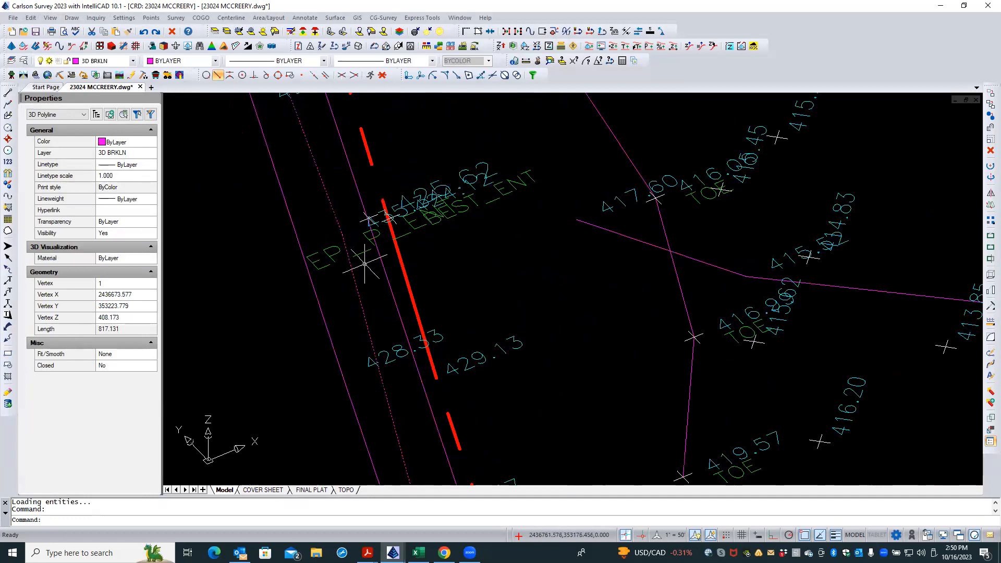
Draw a cyan 3D polyline on layer 3D BRKLN from the middle road breakline's vertex at elevation 435.337, outward past the far road edge to elevation 0.
left_click(8, 116)
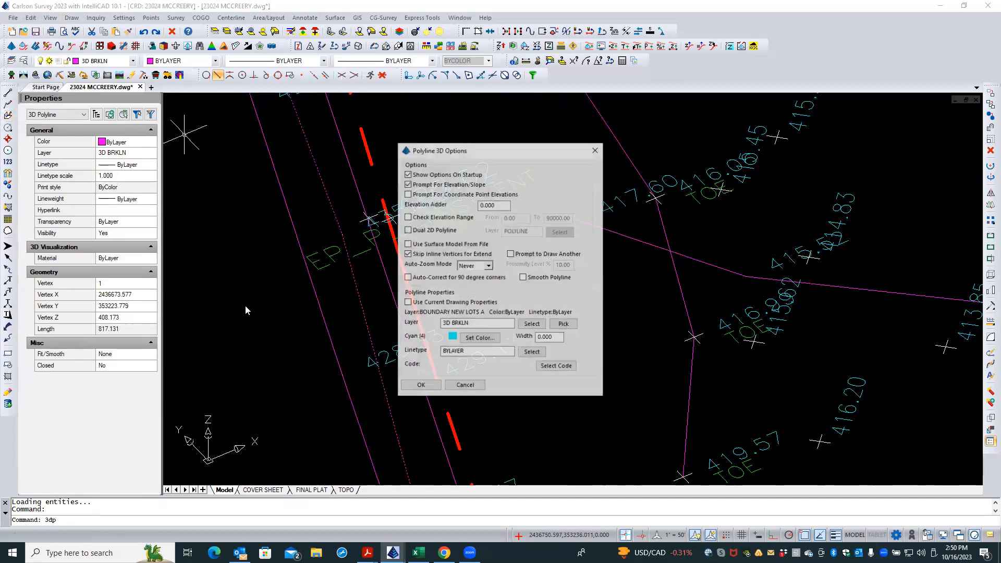
left_click(417, 385)
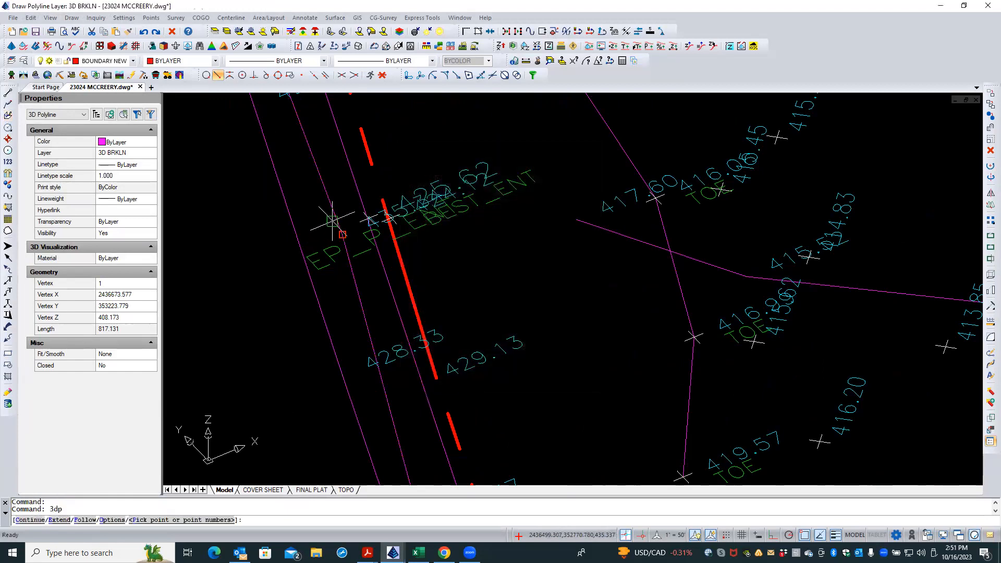
left_click(332, 220)
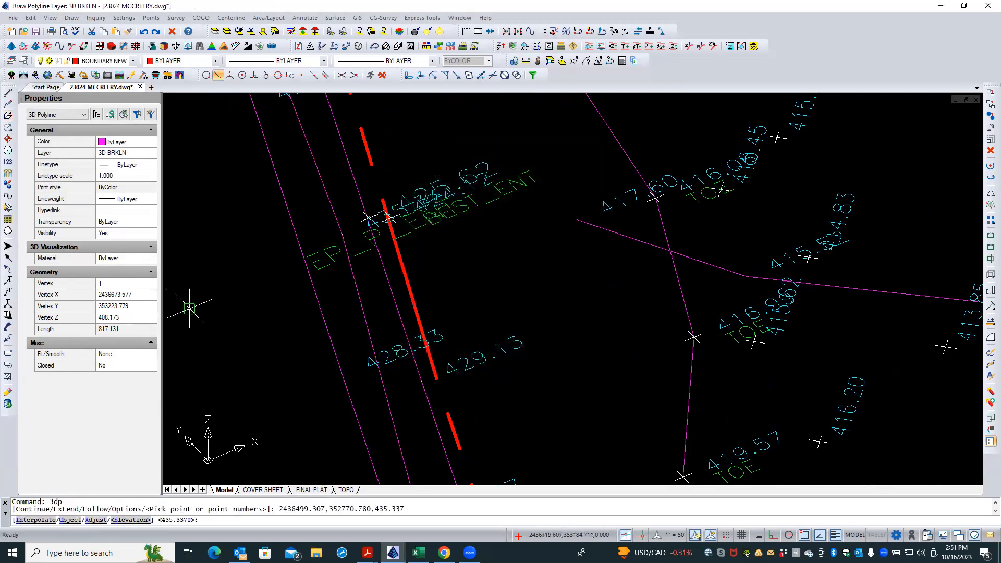
key("Return")
left_click(183, 285)
key("Return")
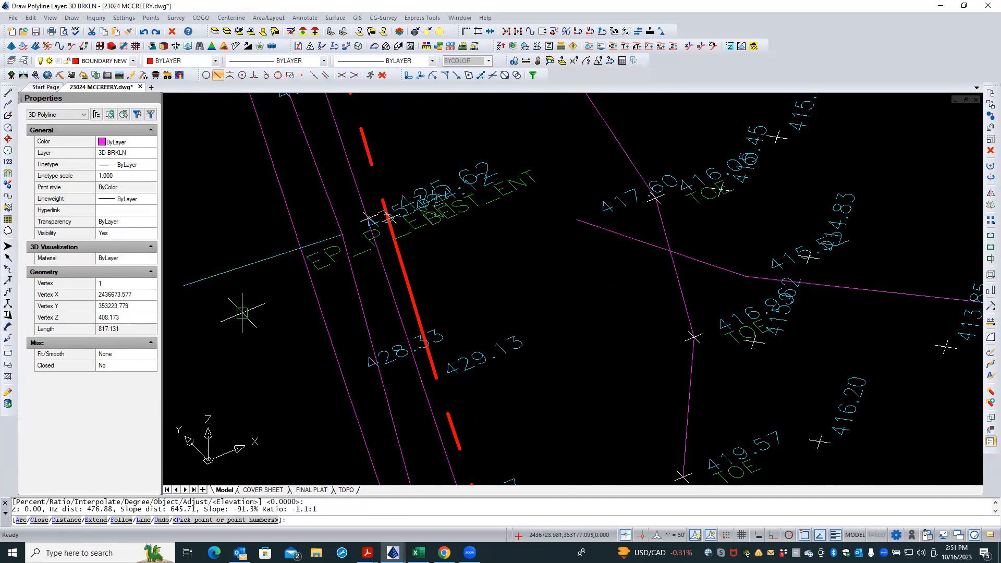
key("Return")
Return the drawing to the plan view of the current UCS.
type("PL")
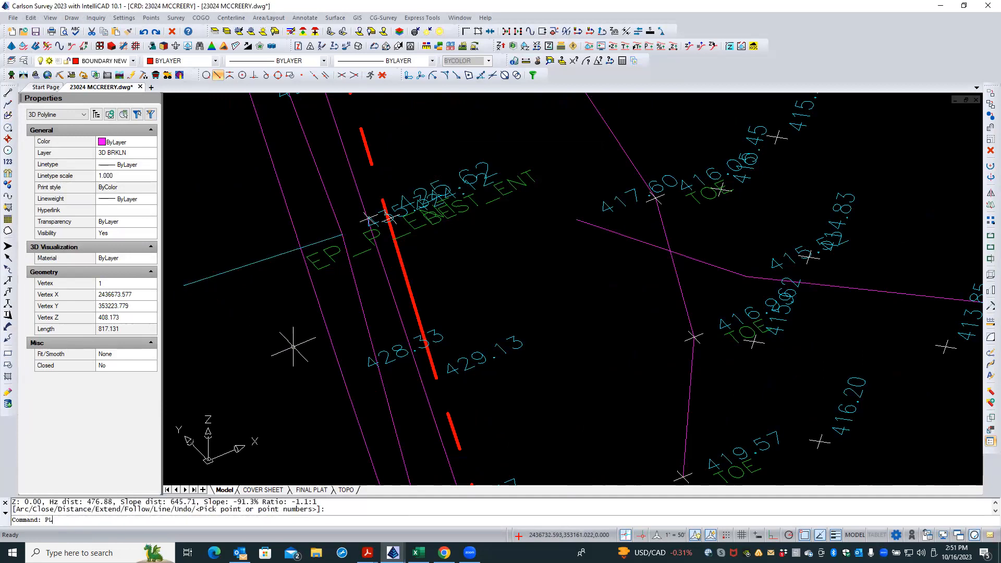
type("AN")
key("Return")
key("Return")
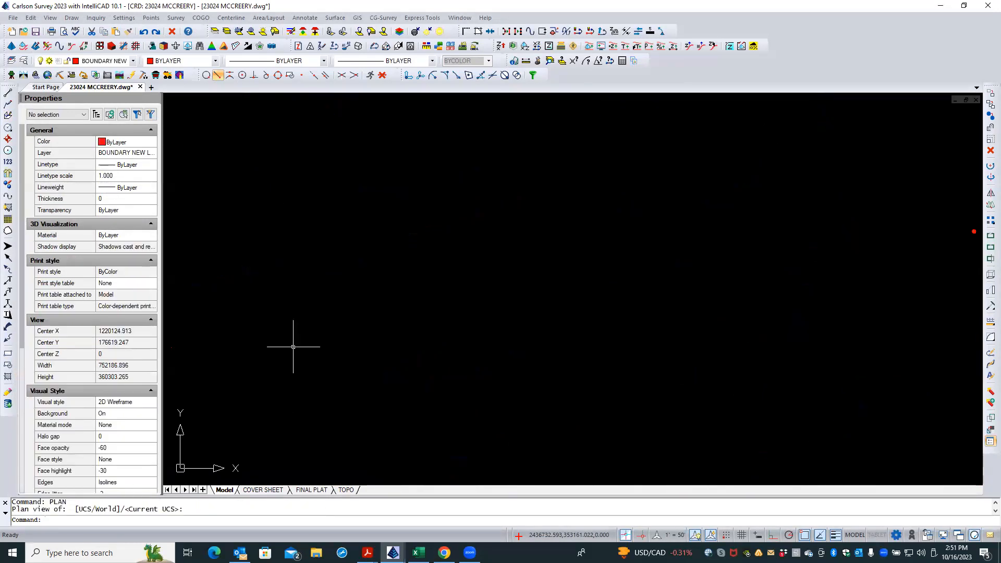
Erase the stray point at the drawing origin and zoom to the extents of the remaining linework.
scroll(313, 333, "down", 5)
left_click(387, 257)
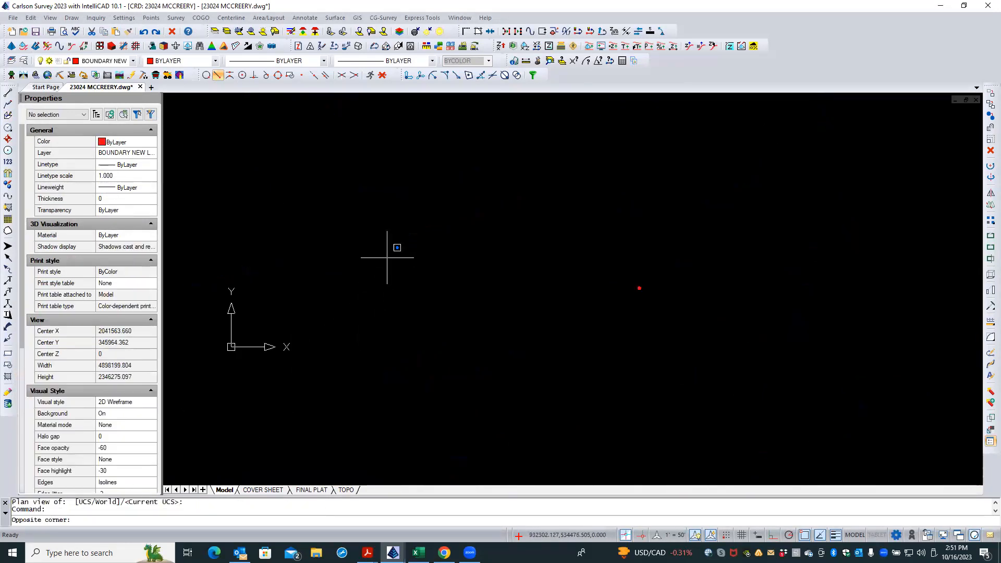
left_click(200, 399)
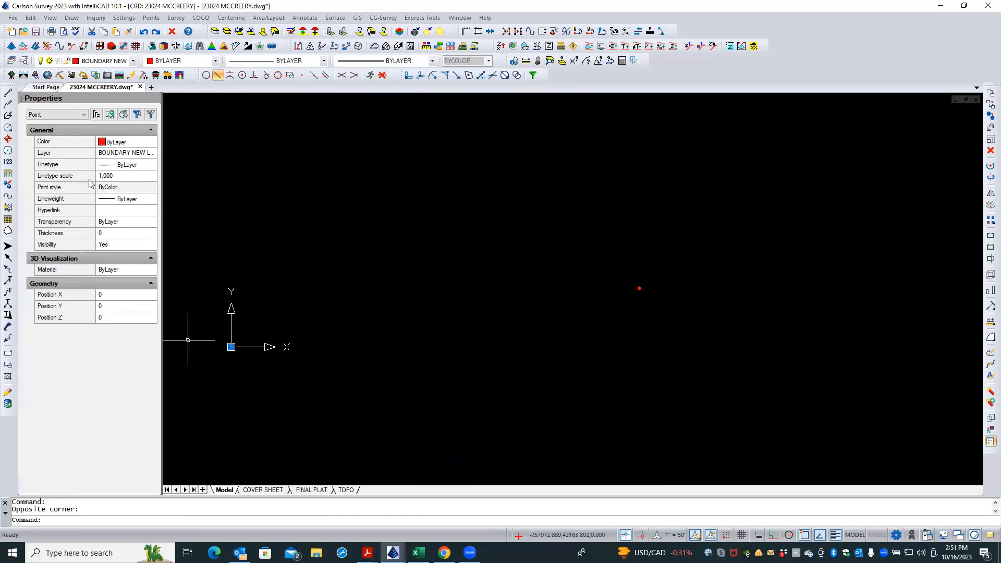
left_click(991, 151)
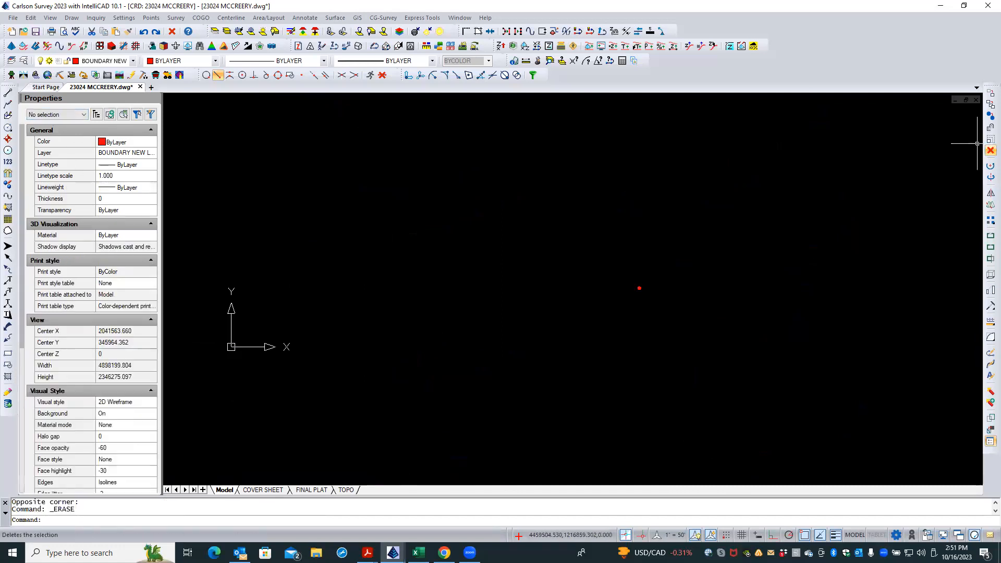
middle_click(754, 261)
middle_click(753, 260)
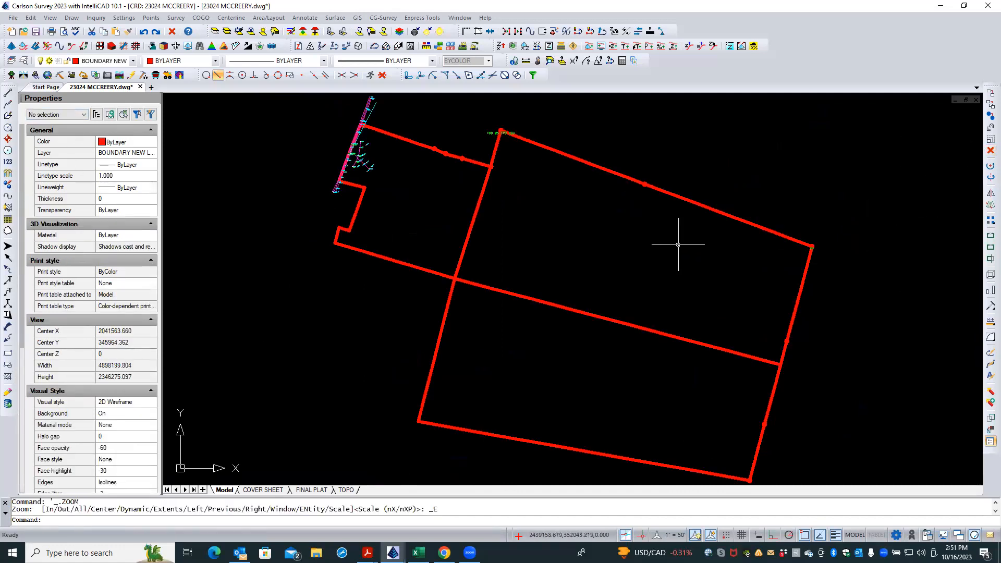
Stretch the far end of the cyan 3D polyline to the side of the road opposite the toe points.
scroll(666, 271, "down", 3)
scroll(476, 195, "up", 6)
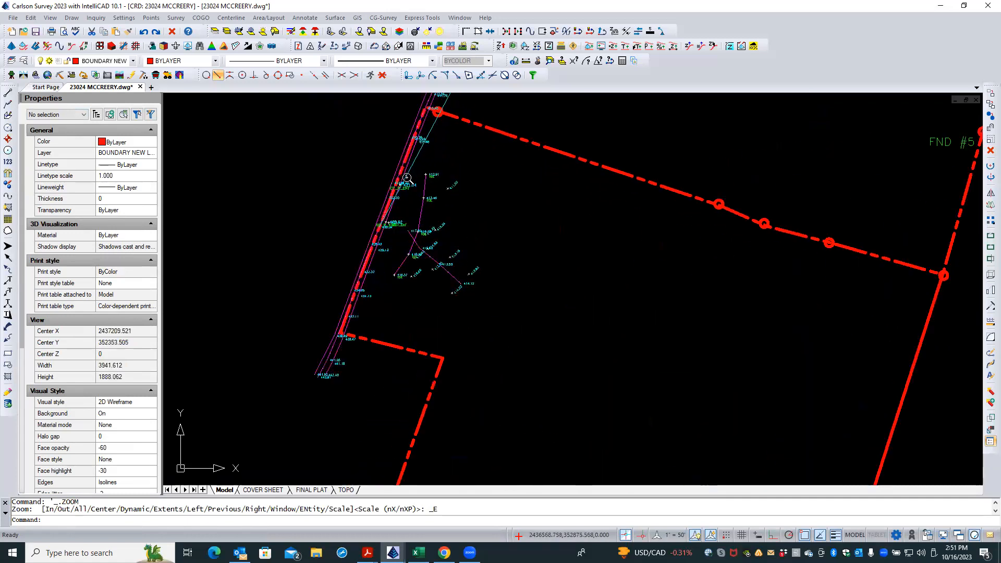
scroll(373, 173, "up", 3)
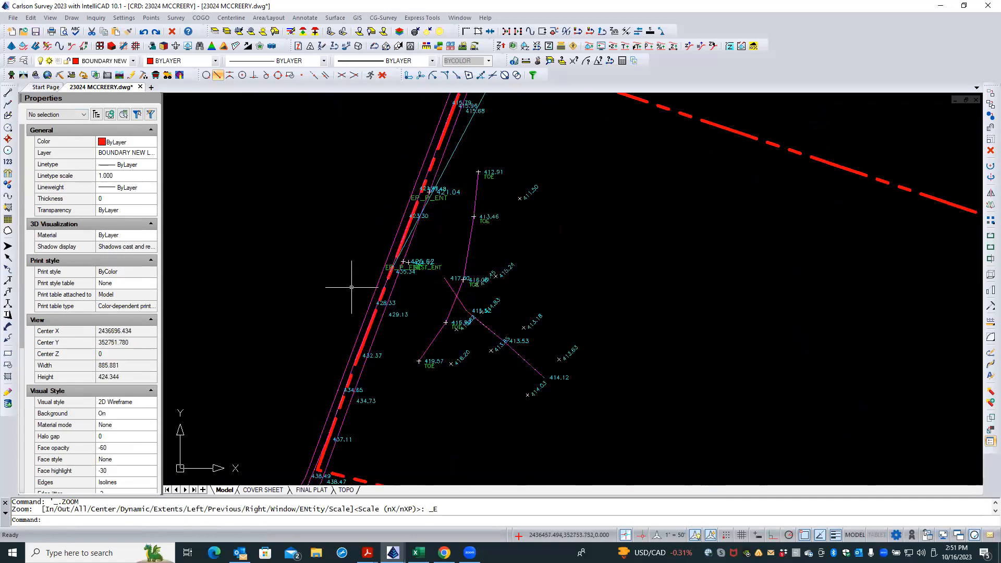
left_click(456, 150)
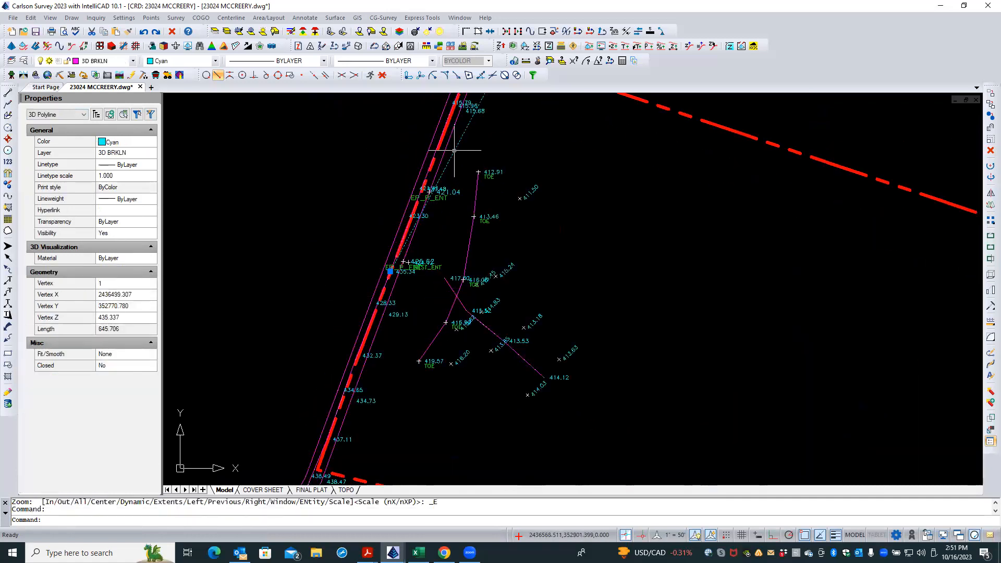
scroll(394, 348, "down", 3)
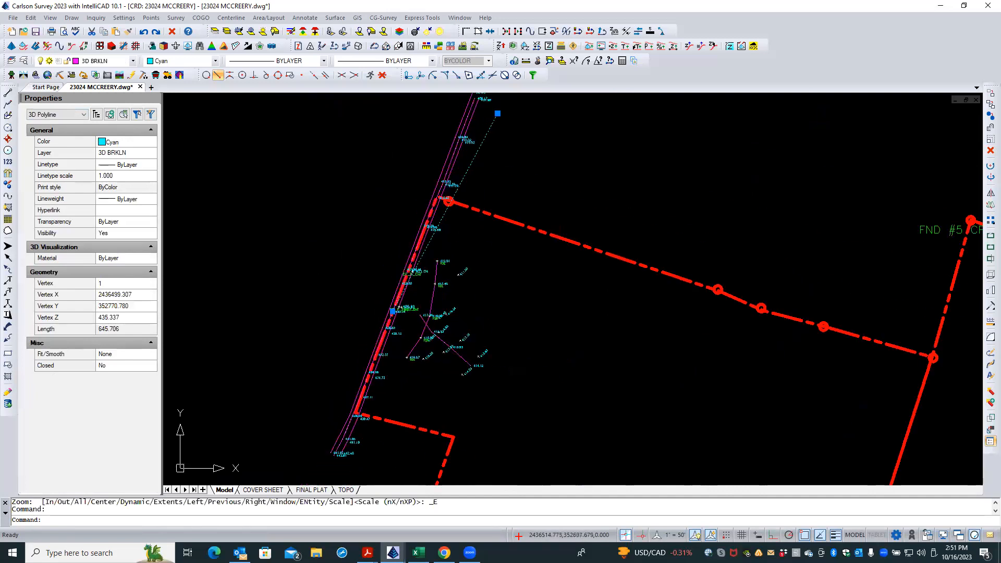
left_click(498, 113)
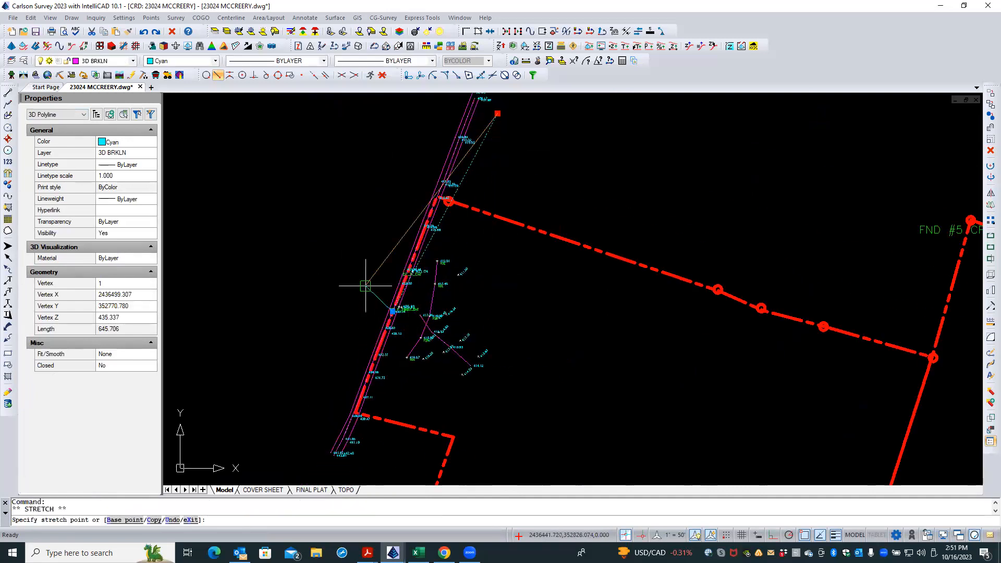
left_click(336, 292)
mouse_move(336, 292)
key("Escape")
key("Escape")
Inspect the EP_P_ENT and BEST_ENT points next to the middle breakline's vertex and compare their elevations with its label.
scroll(395, 313, "up", 5)
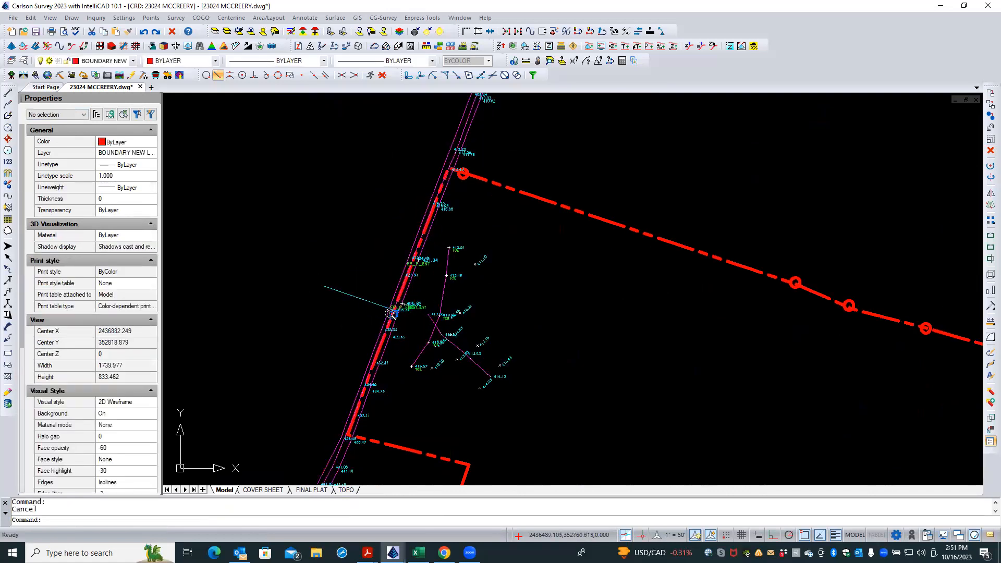
scroll(395, 313, "up", 7)
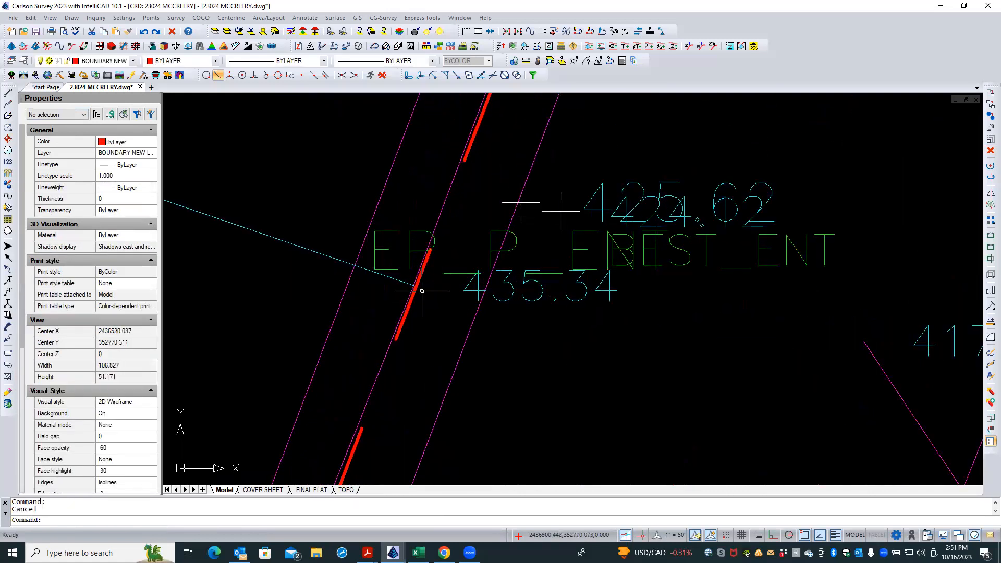
scroll(447, 323, "up", 1)
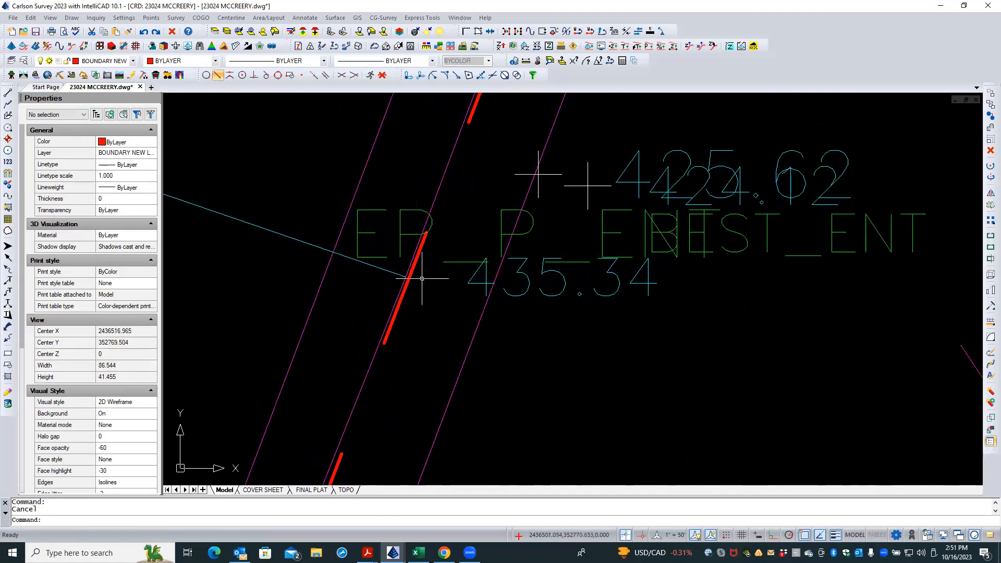
left_click(588, 197)
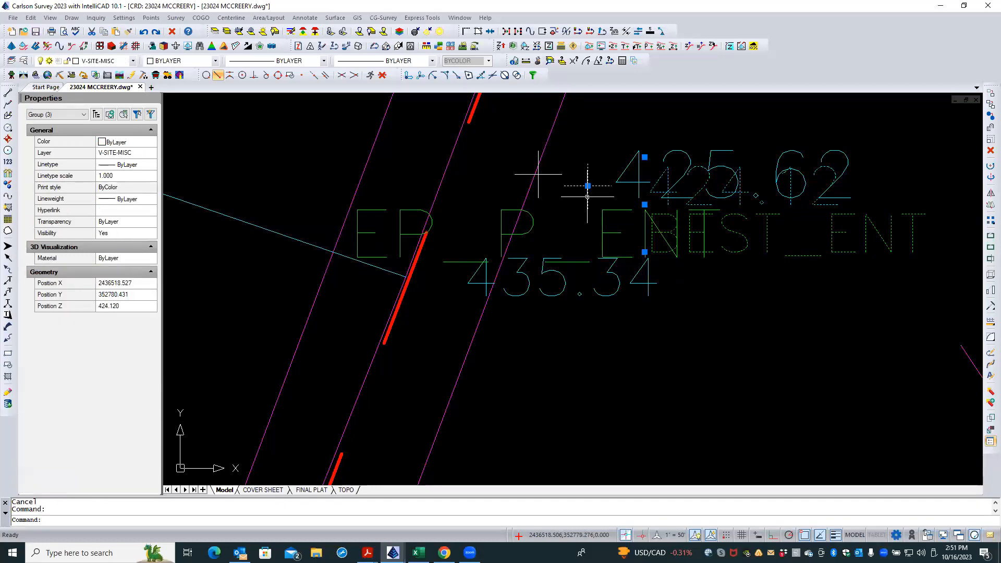
left_click(558, 175)
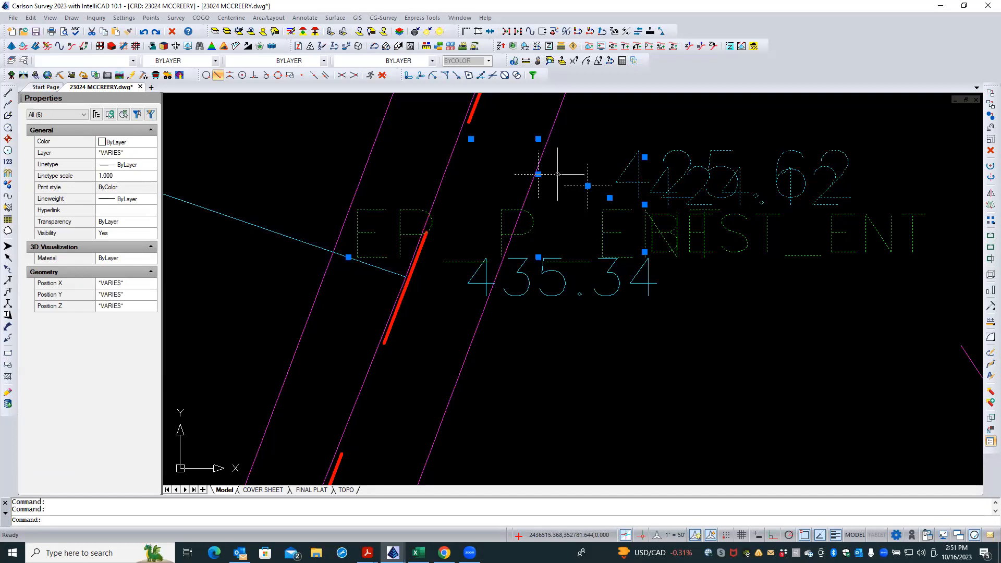
key("Escape")
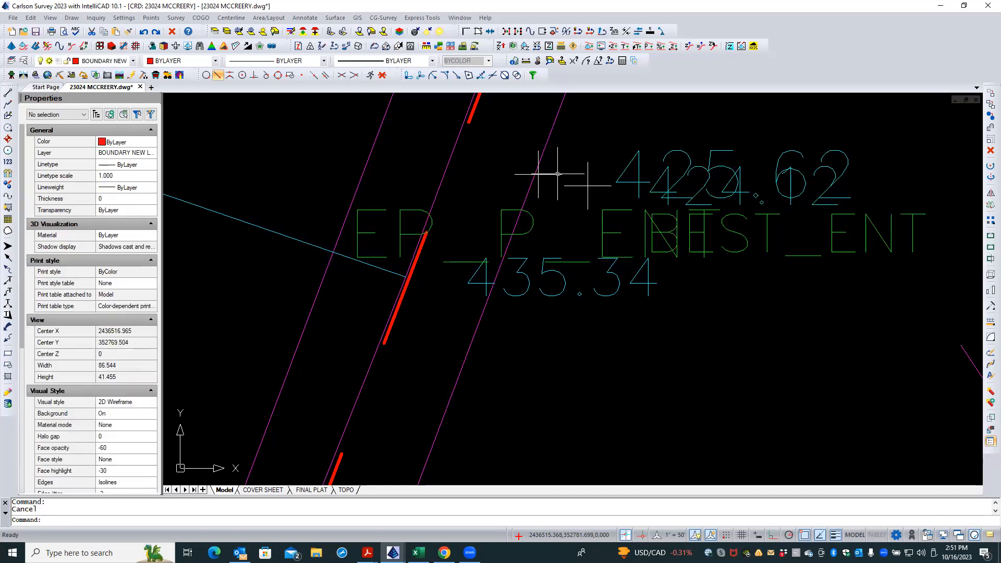
Select the EP_P_ENT road point labelled 425.62 to check its layer and position, and clear the selection.
left_click(557, 173)
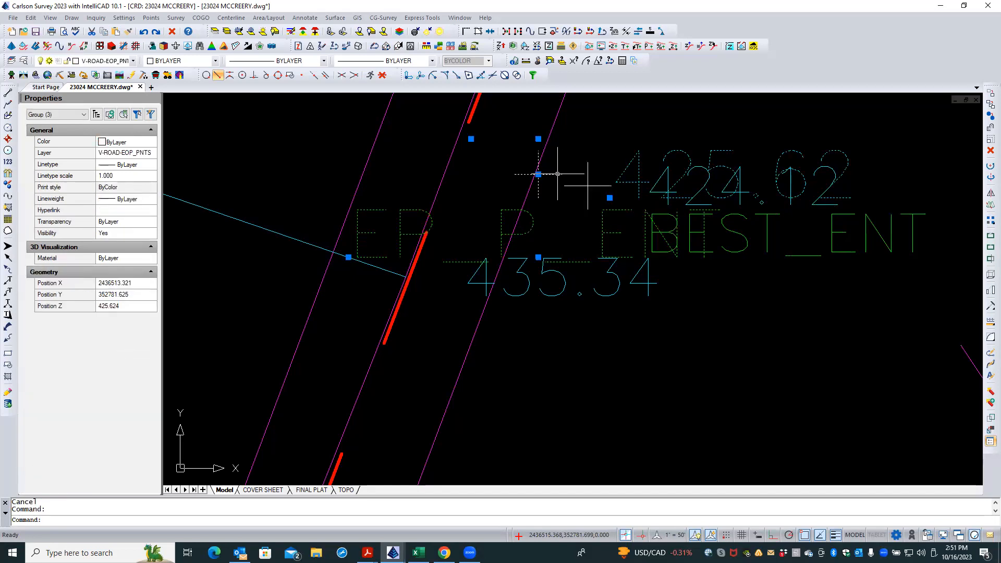
scroll(592, 336, "down", 2)
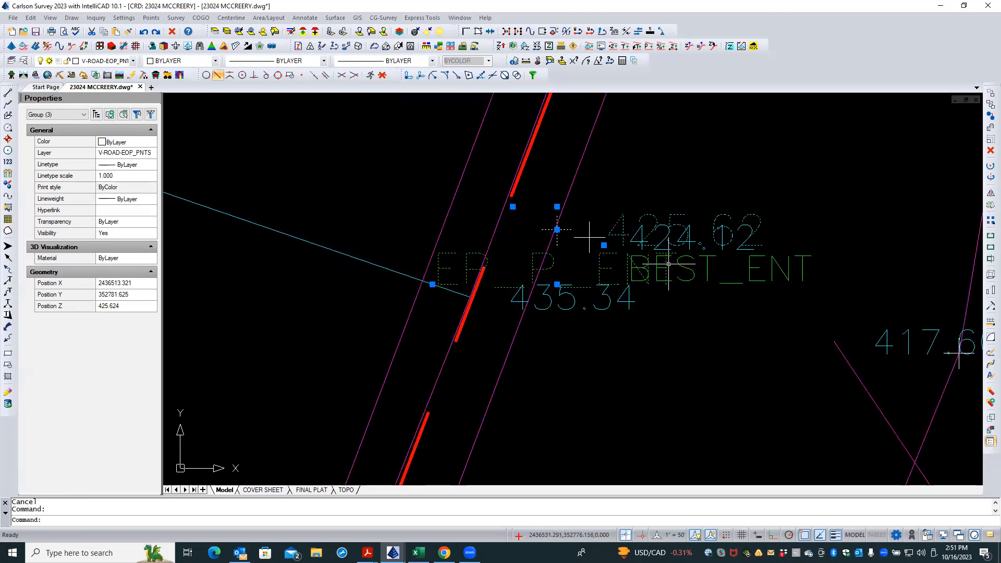
scroll(534, 334, "down", 1)
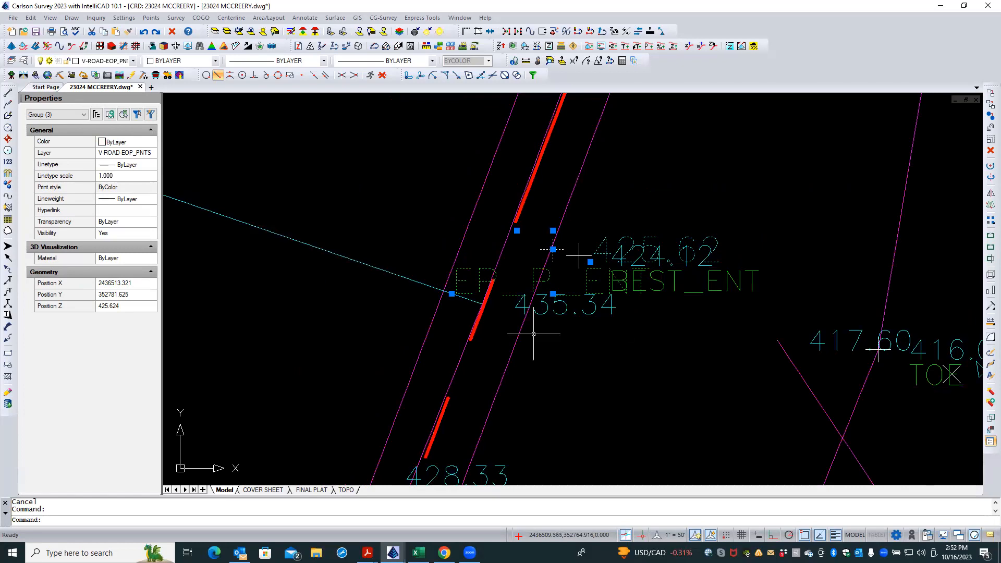
scroll(537, 335, "up", 2)
key("Escape")
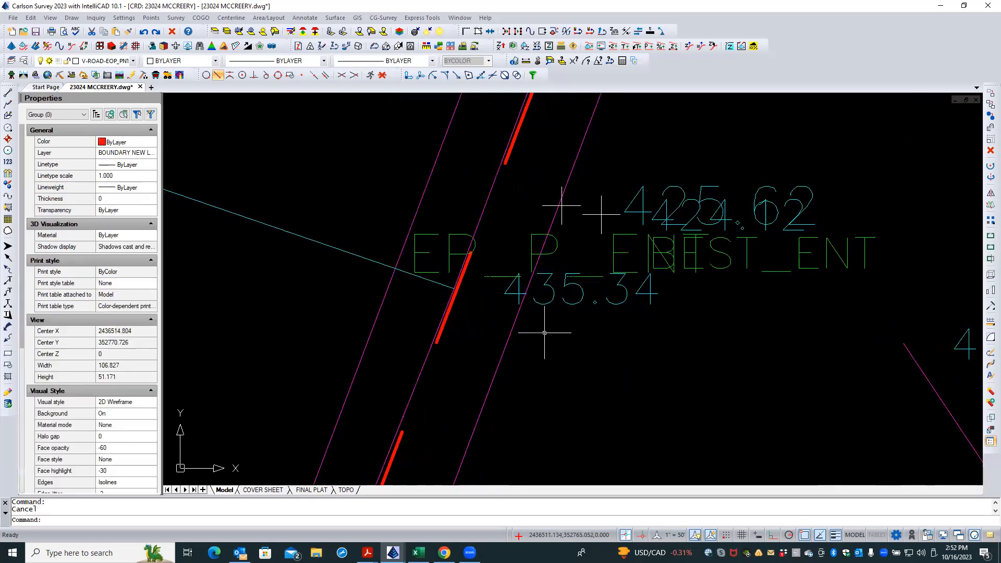
Open the point data of the road centerline point labelled 435.34 to check it, and close it without changes.
left_click(575, 303)
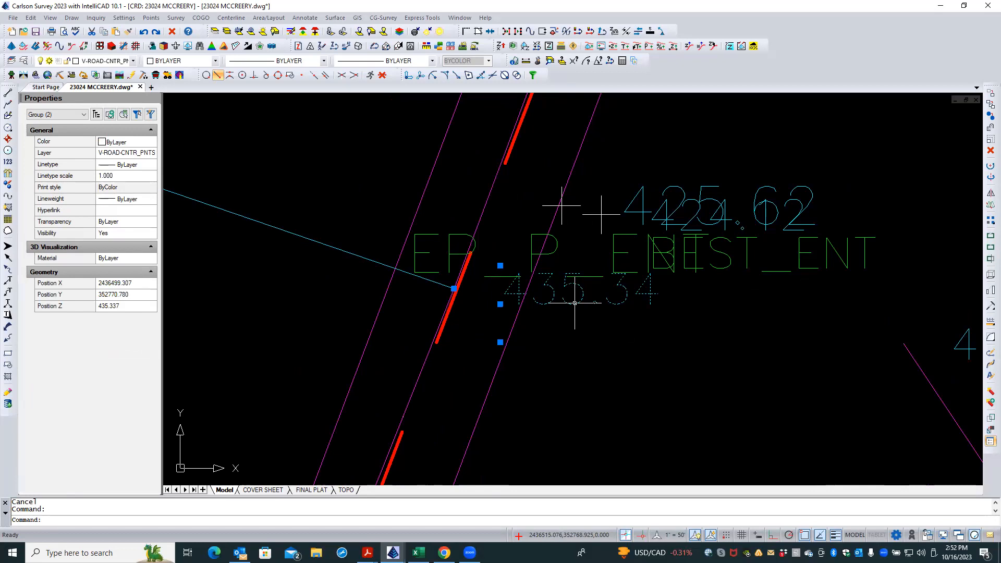
double_click(451, 291)
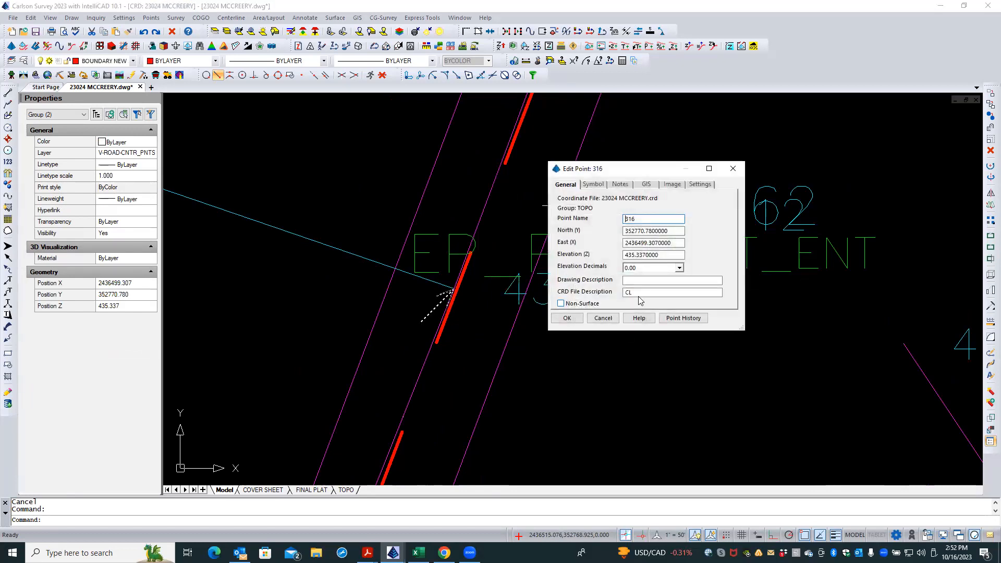
left_click(602, 319)
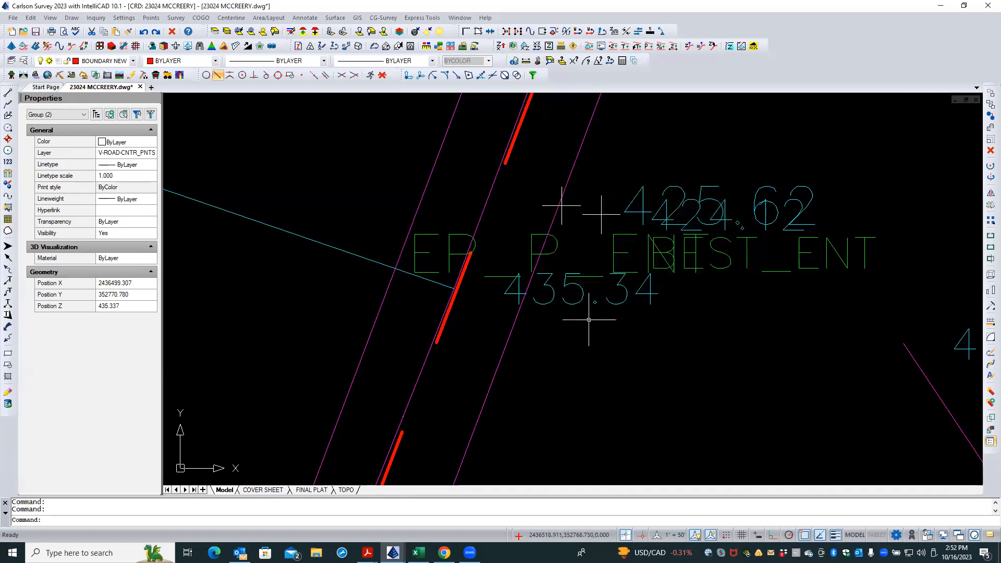
scroll(588, 319, "down", 4)
key("Escape")
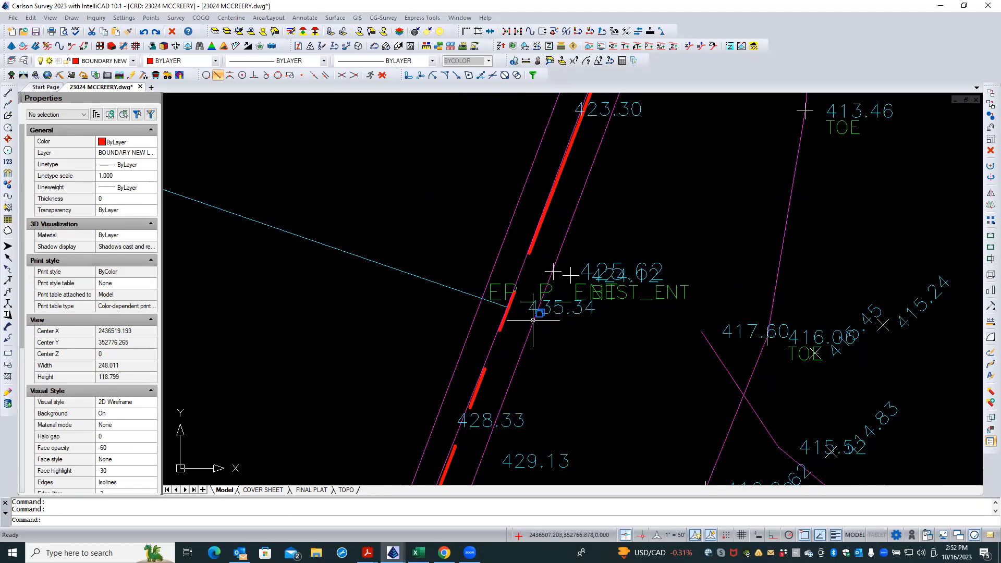
Compare the elevation of the 435.34 centerline point with the neighbouring centerline, edge-of-pavement and entrance points along the road.
scroll(537, 316, "down", 3)
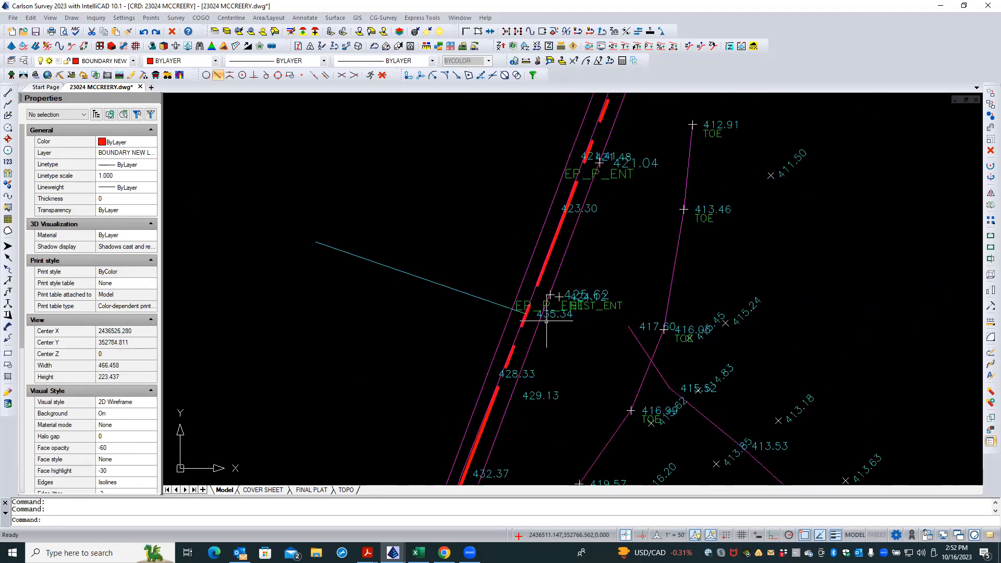
scroll(547, 321, "up", 1)
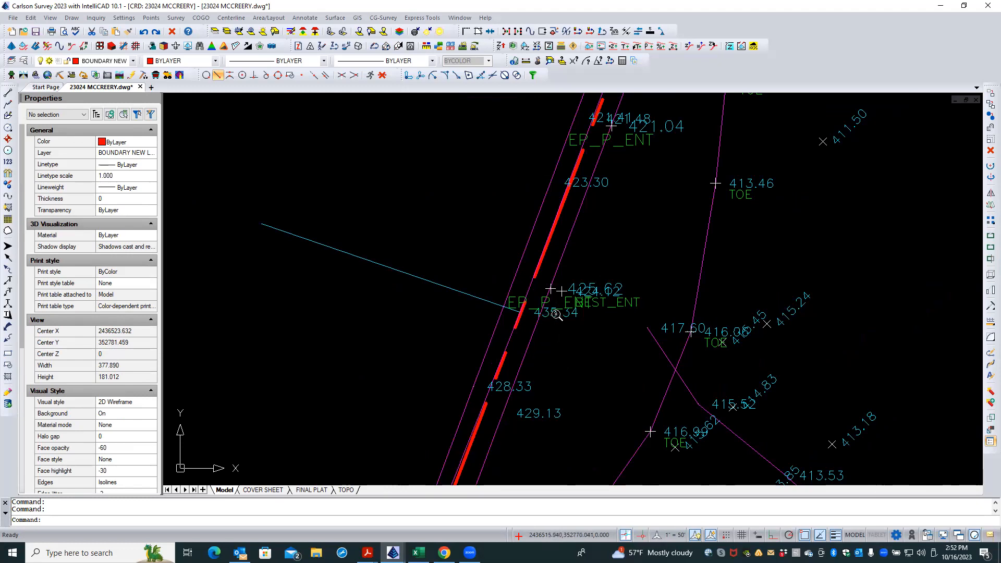
scroll(551, 323, "up", 4)
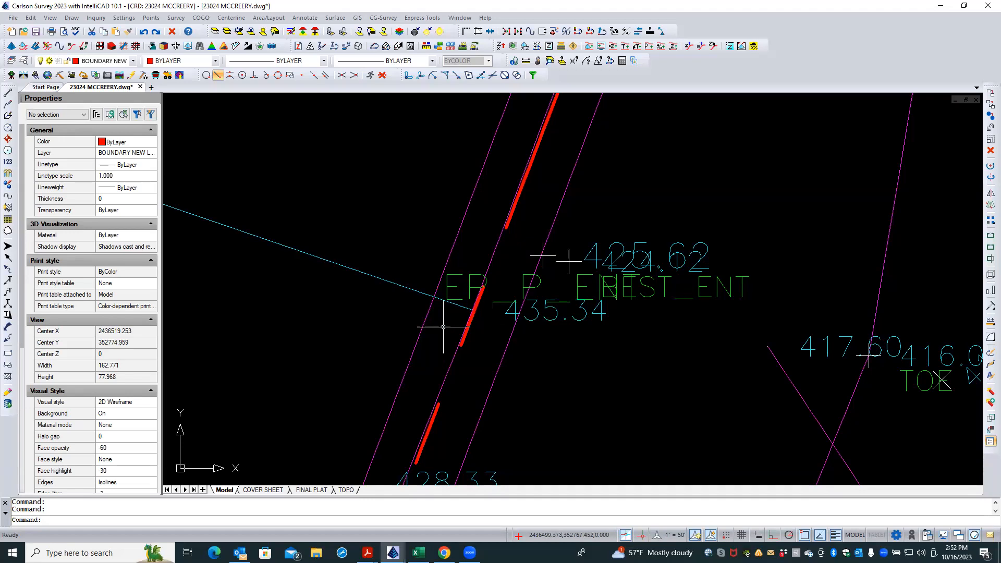
scroll(391, 325, "down", 2)
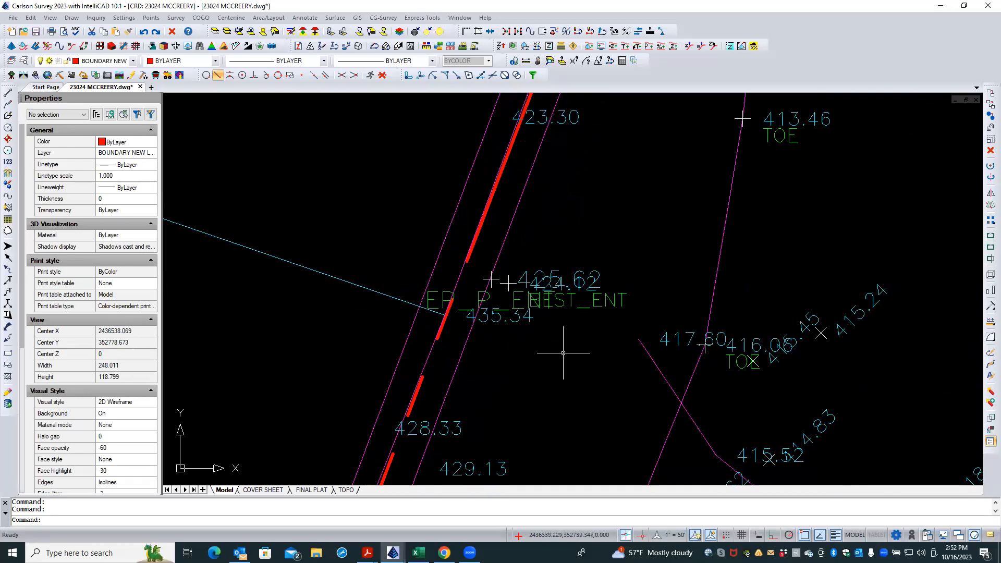
scroll(557, 348, "down", 1)
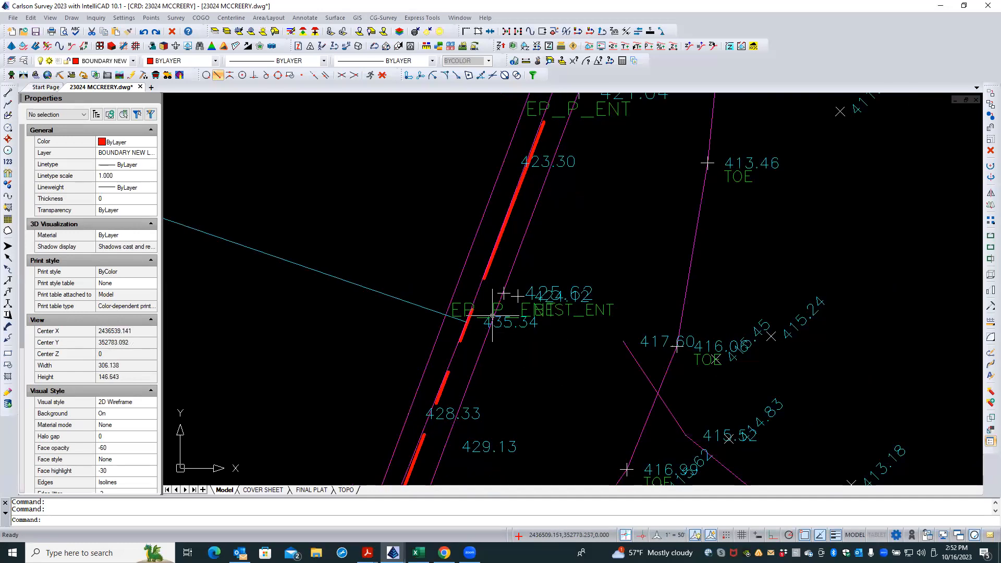
scroll(466, 302, "up", 2)
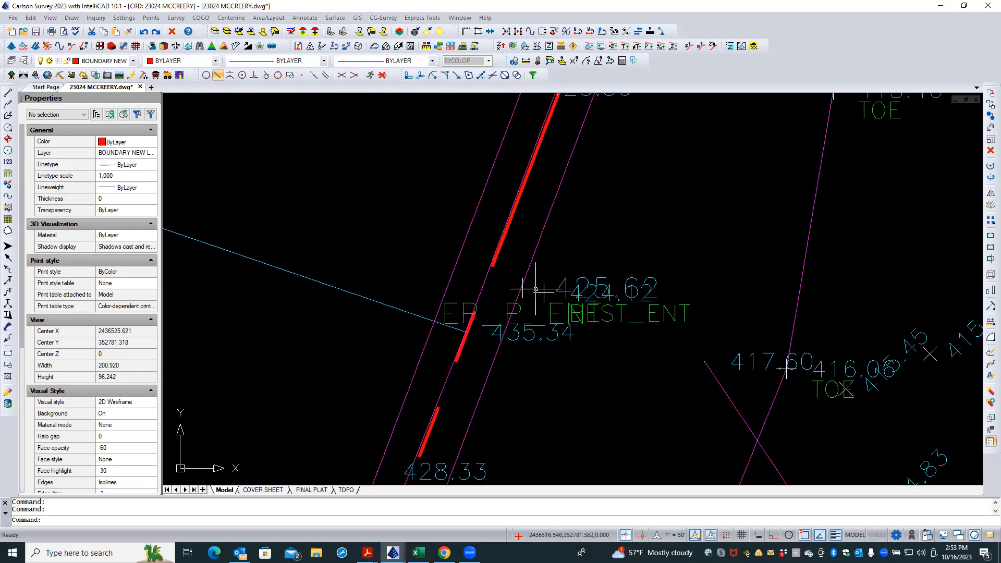
scroll(576, 295, "up", 2)
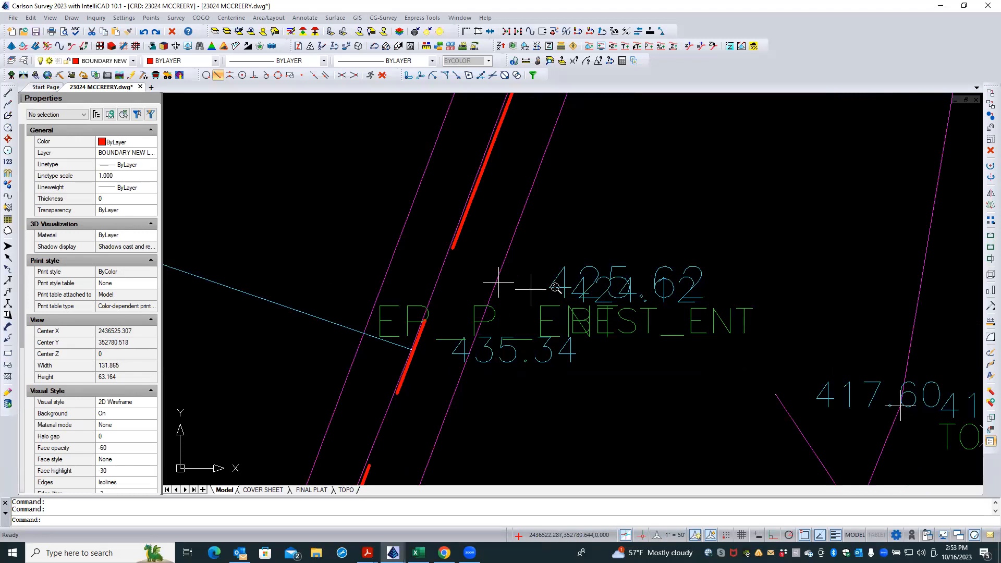
scroll(555, 288, "down", 4)
scroll(469, 409, "up", 2)
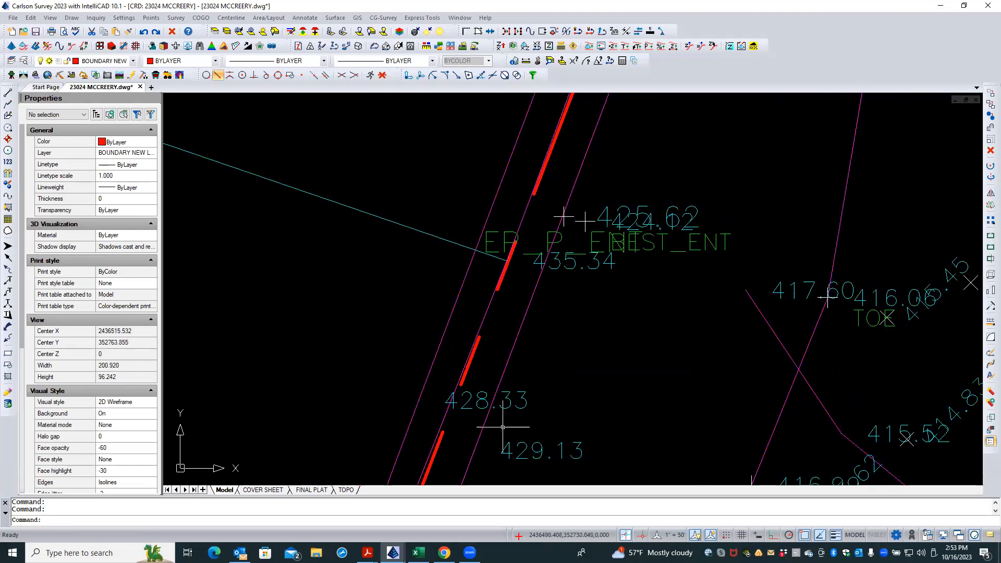
scroll(508, 415, "down", 2)
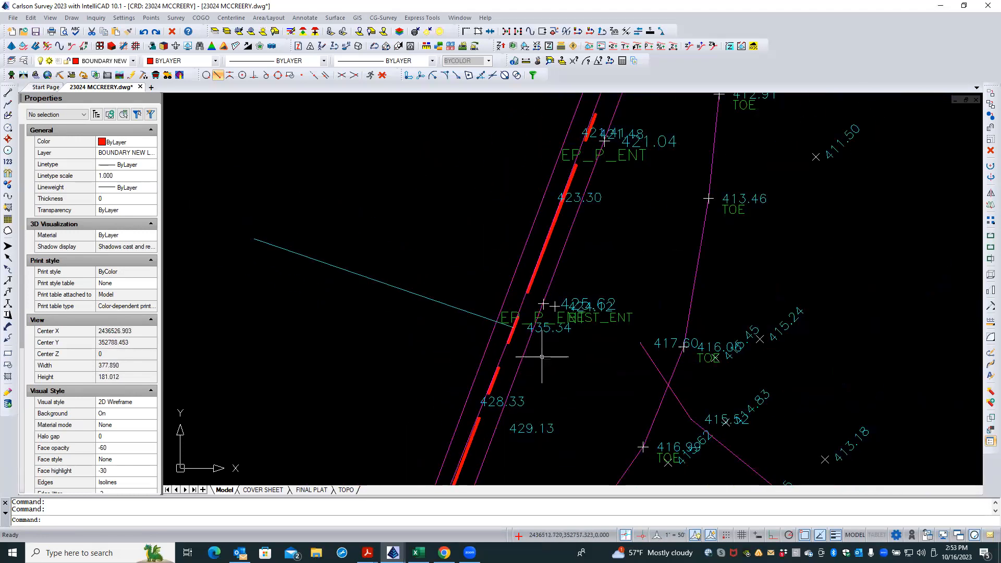
scroll(573, 308, "up", 2)
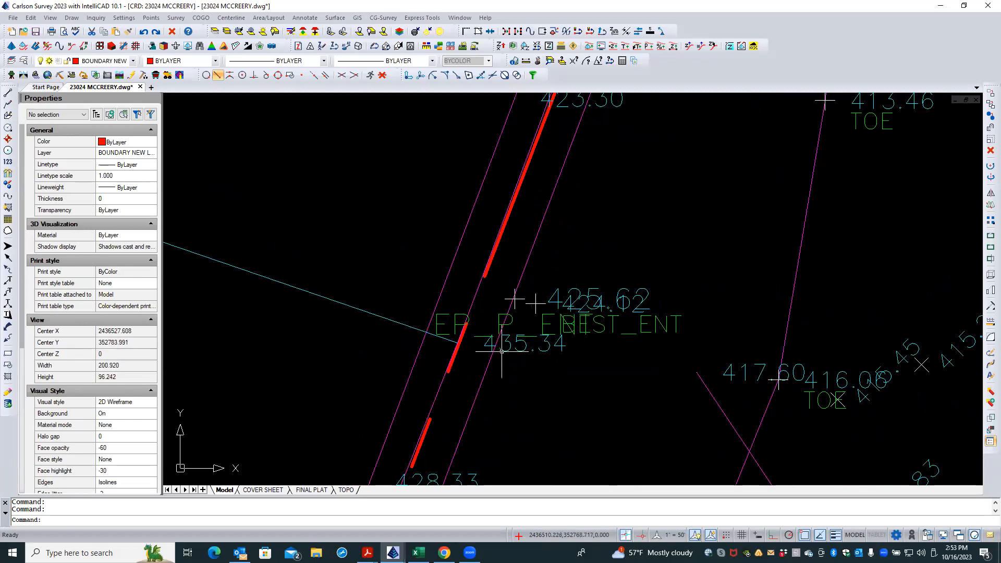
scroll(503, 350, "up", 1)
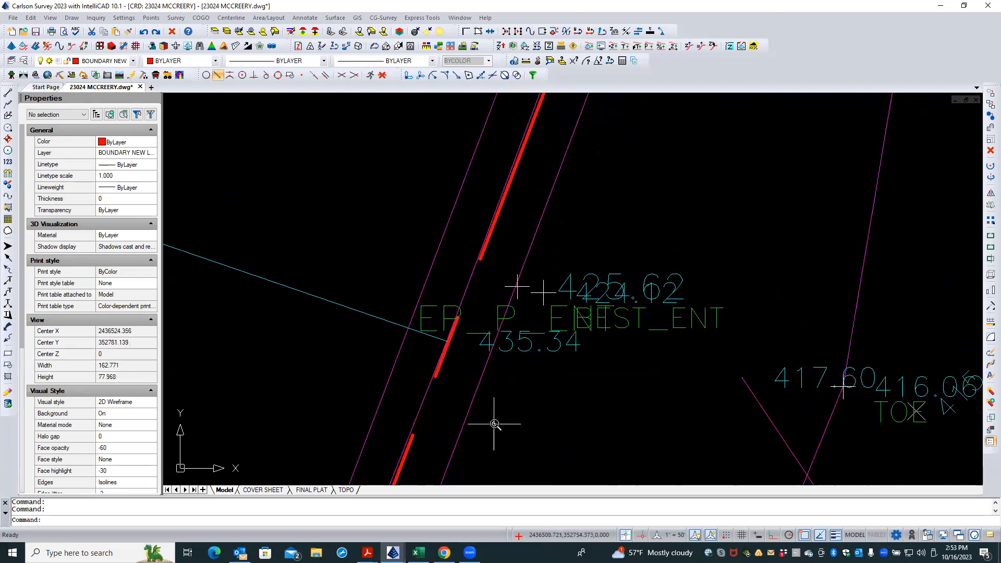
scroll(494, 424, "down", 3)
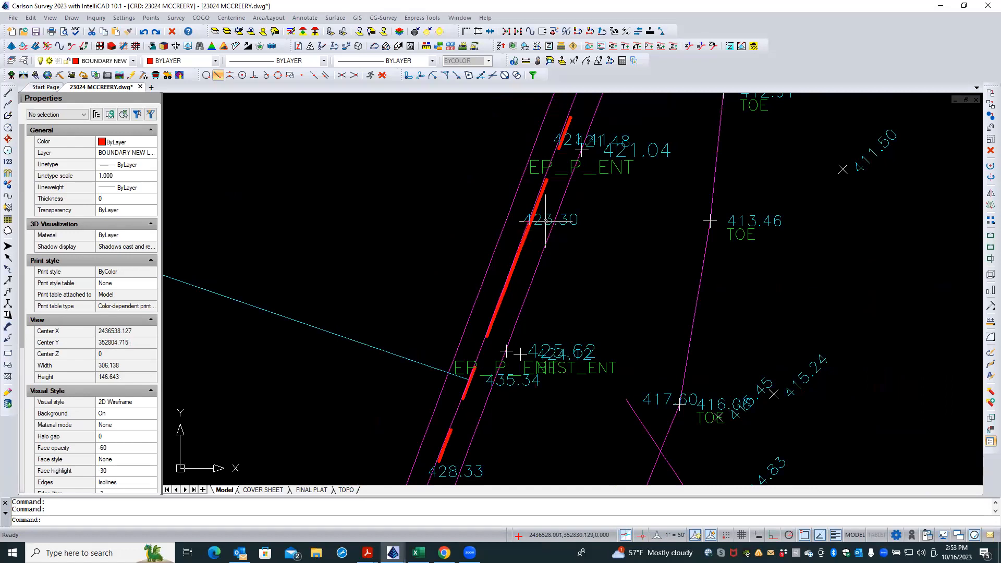
scroll(545, 221, "down", 1)
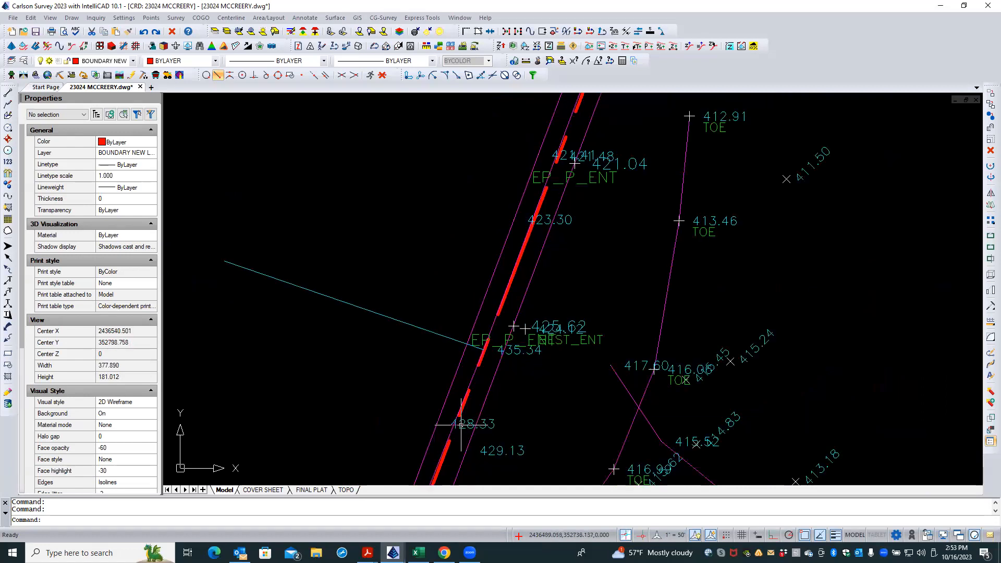
scroll(517, 352, "up", 2)
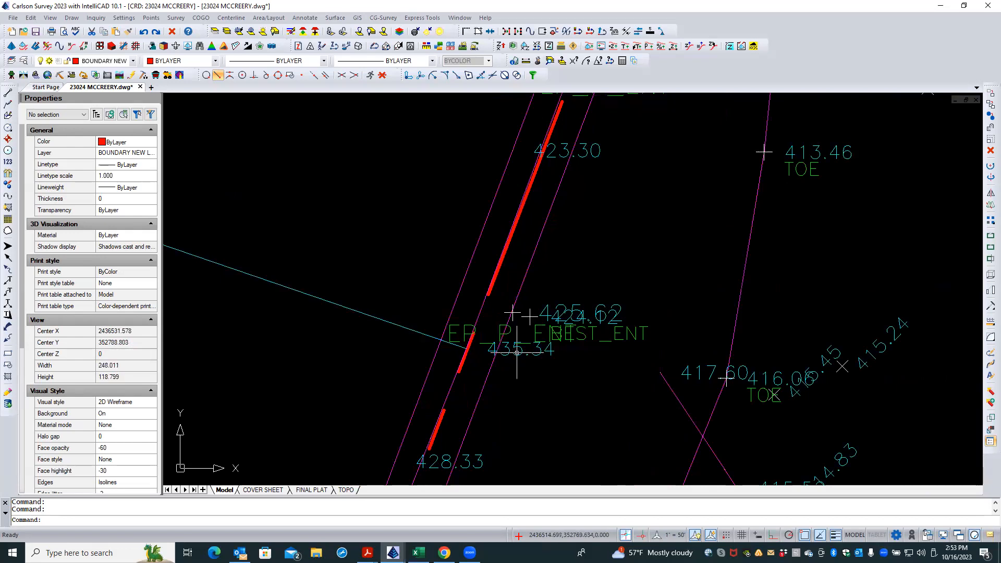
scroll(517, 353, "up", 2)
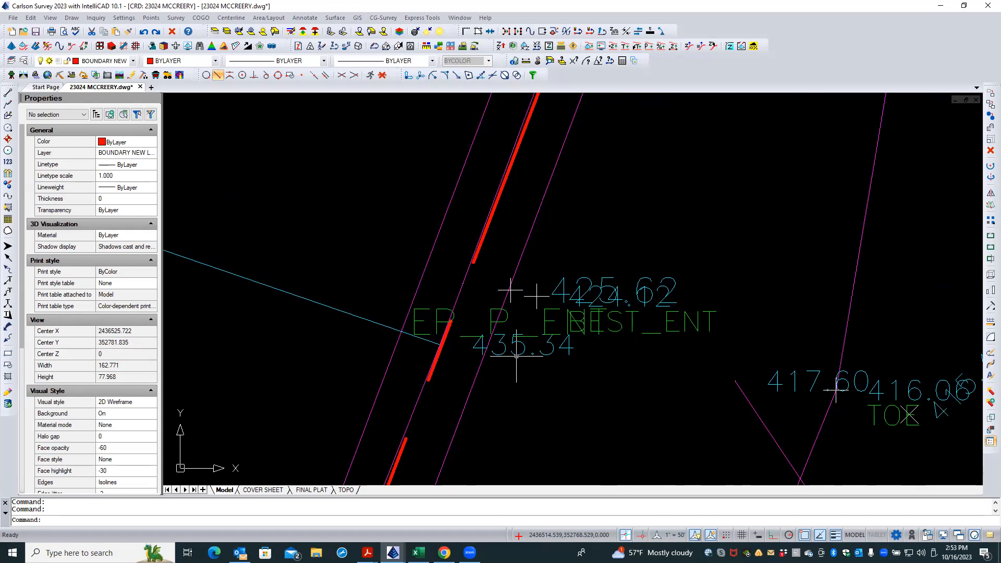
scroll(490, 349, "down", 1)
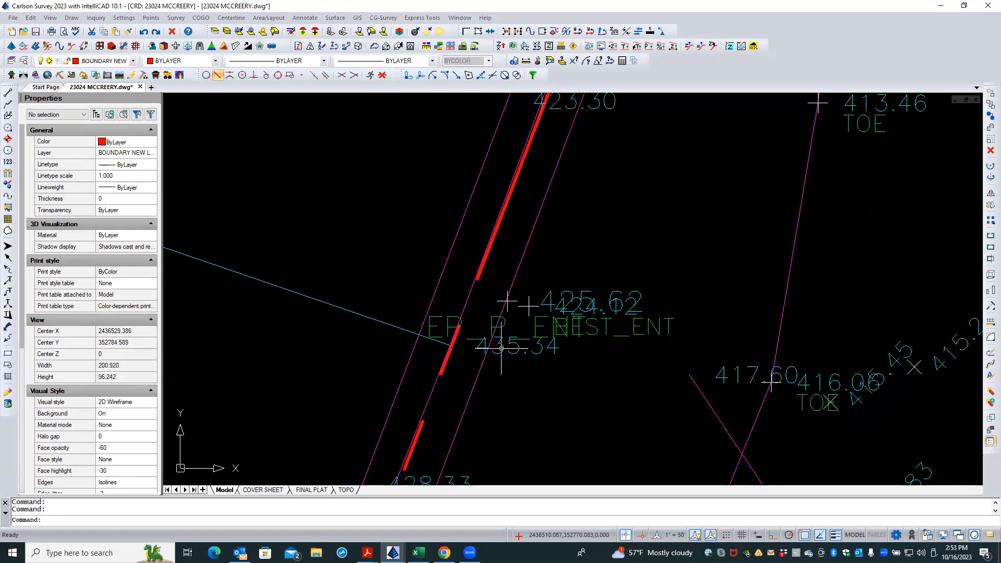
scroll(501, 348, "down", 1)
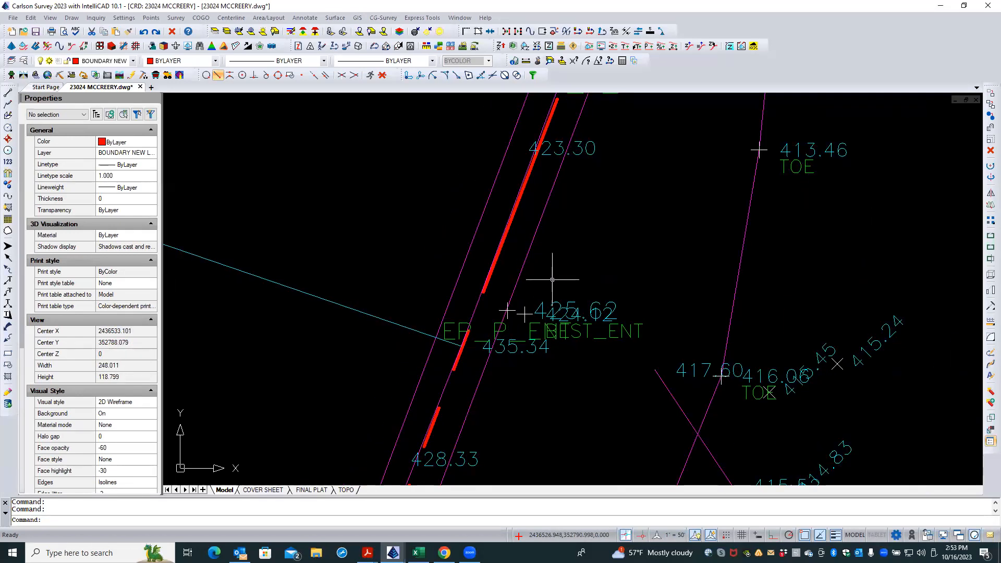
scroll(552, 279, "down", 7)
scroll(550, 292, "up", 3)
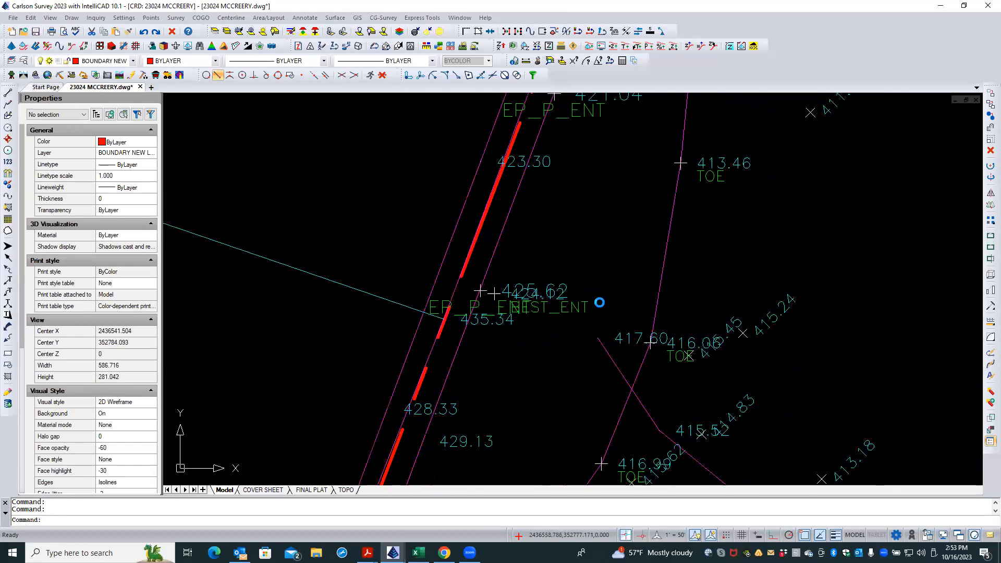
scroll(455, 305, "up", 5)
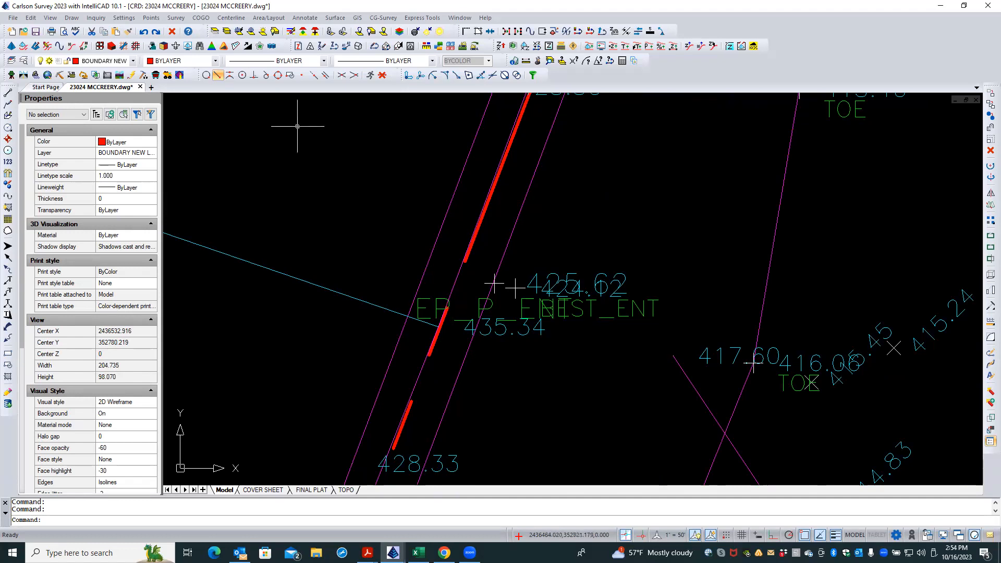
Minimize the drawing and open the 2023 Jobs folder inside the Shepp Land Surveying folder on the desktop.
left_click(942, 7)
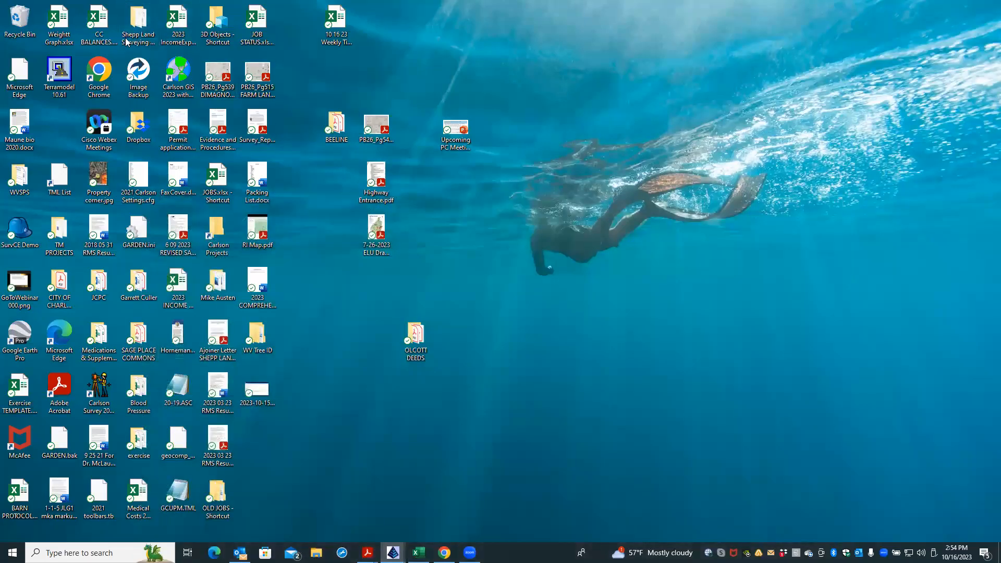
left_click(145, 26)
double_click(144, 26)
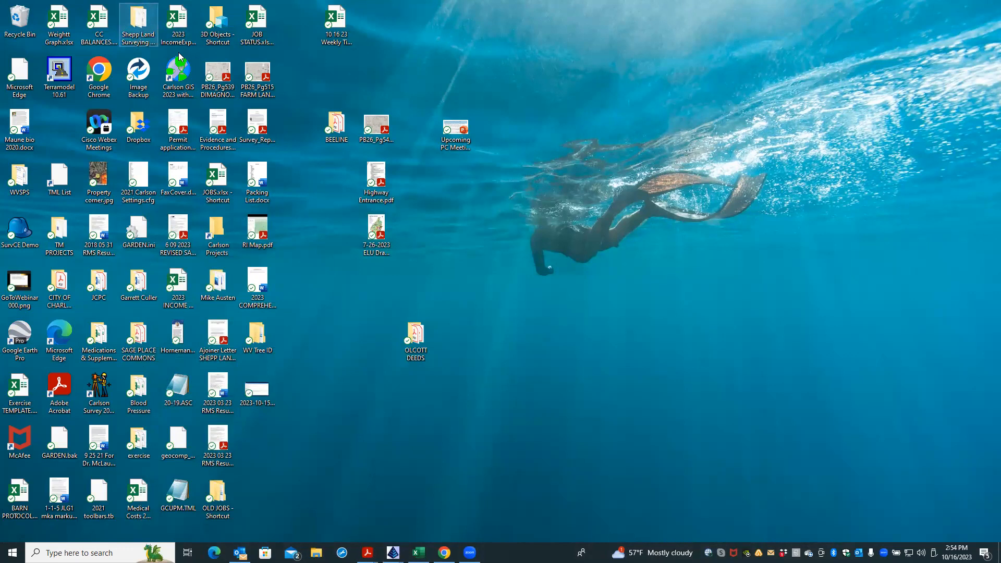
double_click(400, 243)
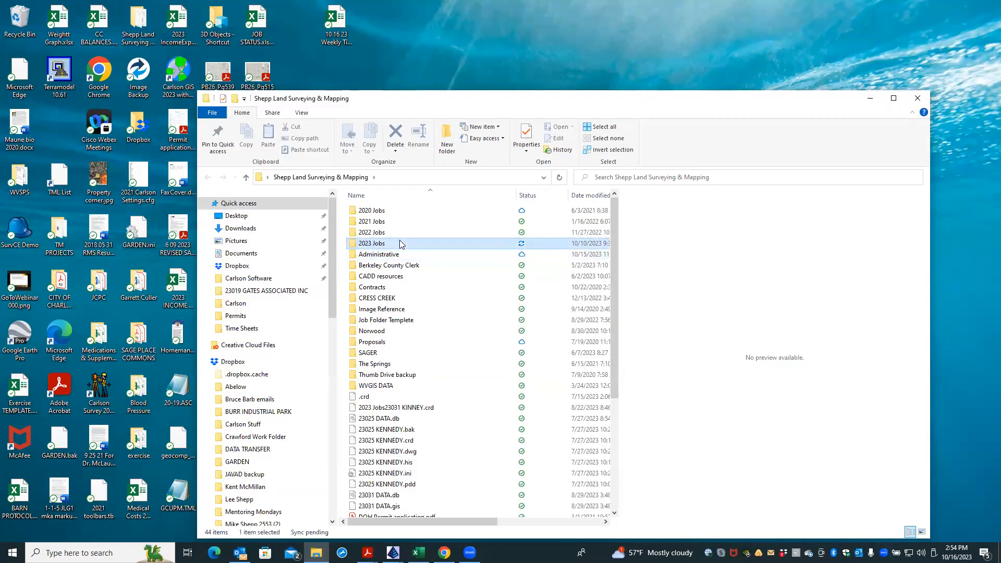
Open the JAVAD folder of job 23024, the job of the current drawing.
scroll(425, 348, "down", 3)
scroll(425, 347, "down", 2)
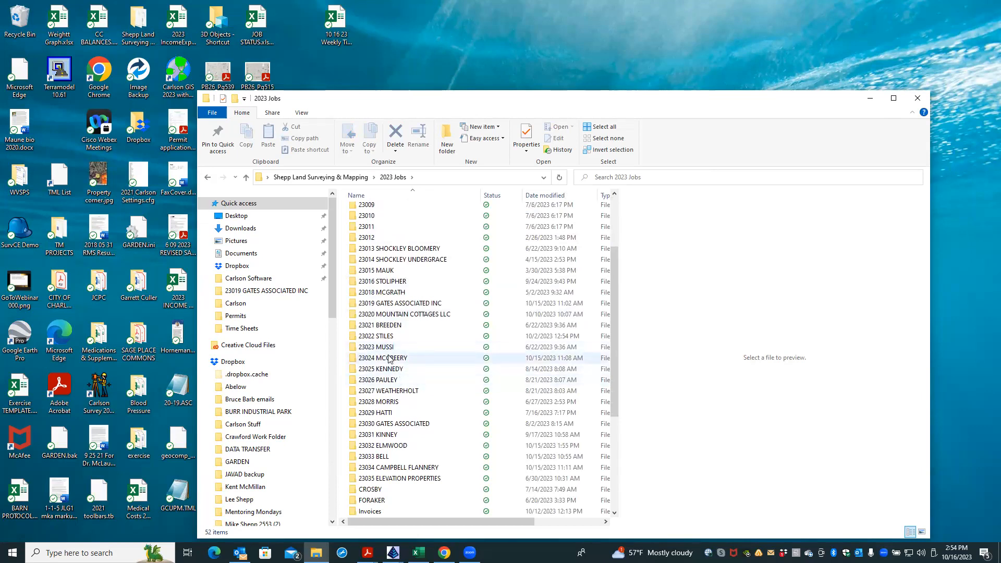
left_click(390, 358)
double_click(391, 359)
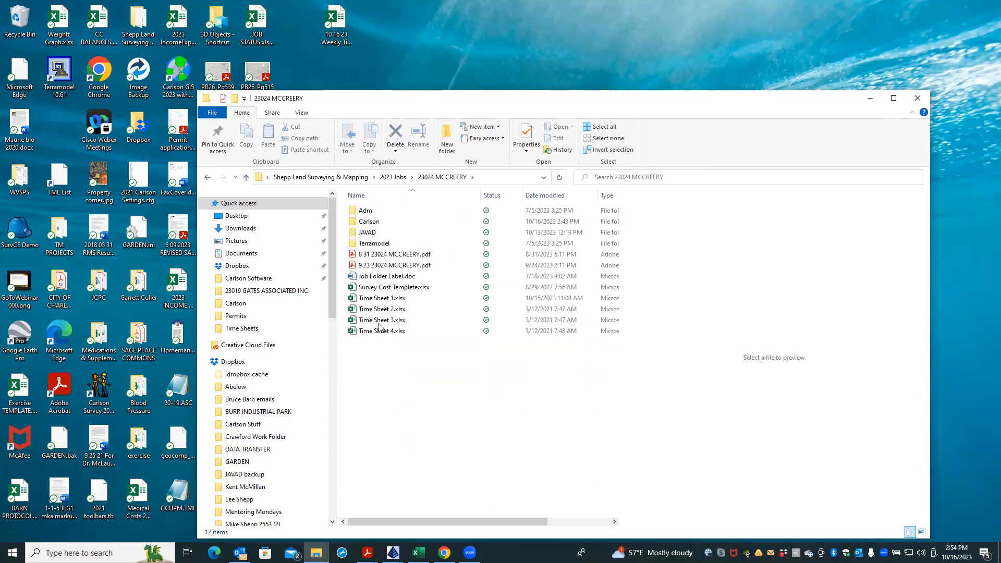
double_click(367, 237)
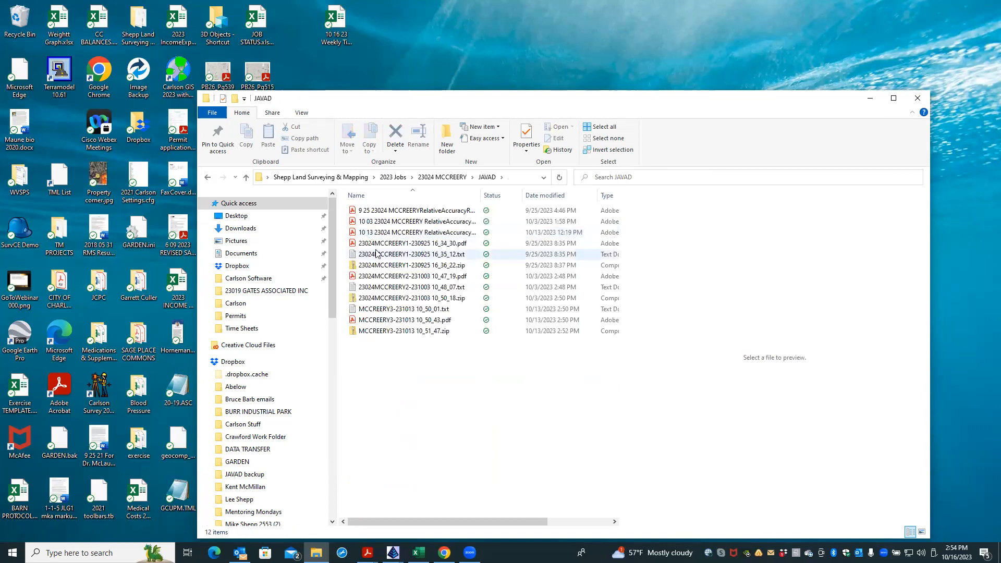
Preview the point text files exported on 9/25/2023 and 10/3/2023 in the JAVAD folder.
left_click(376, 256)
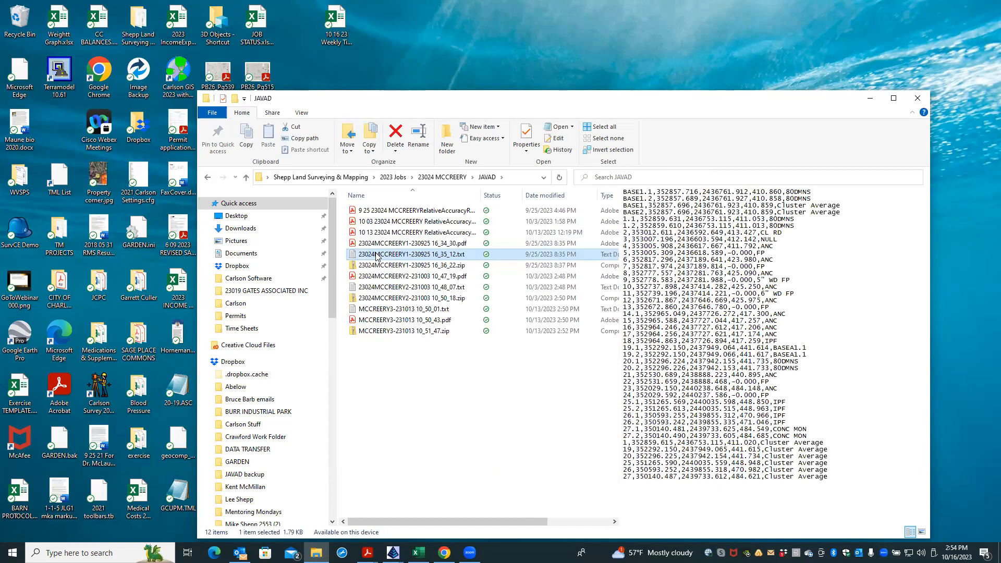
left_click(381, 287)
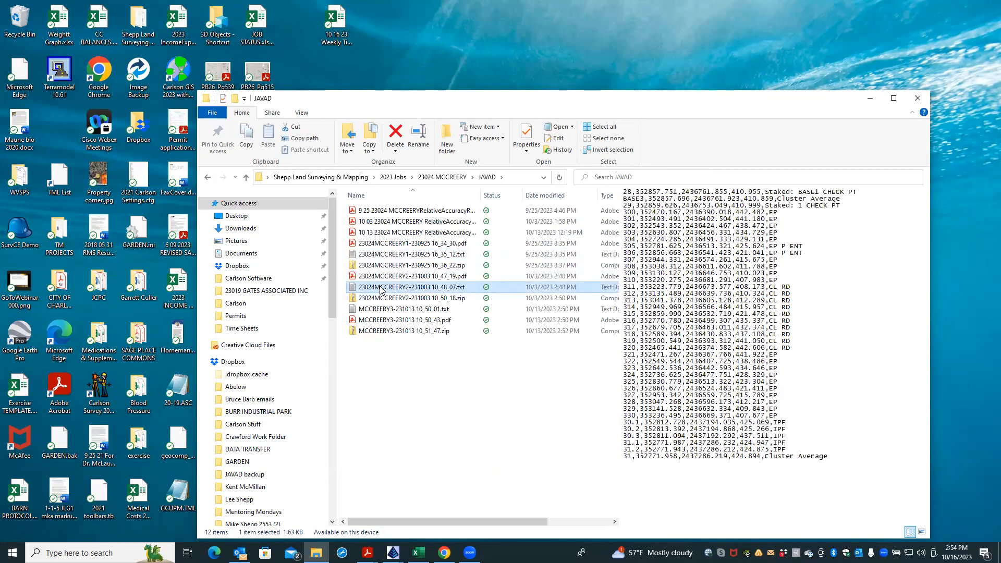
Open the point text file exported on 10/3/2023 and read through its centerline and edge-of-pavement points.
double_click(380, 288)
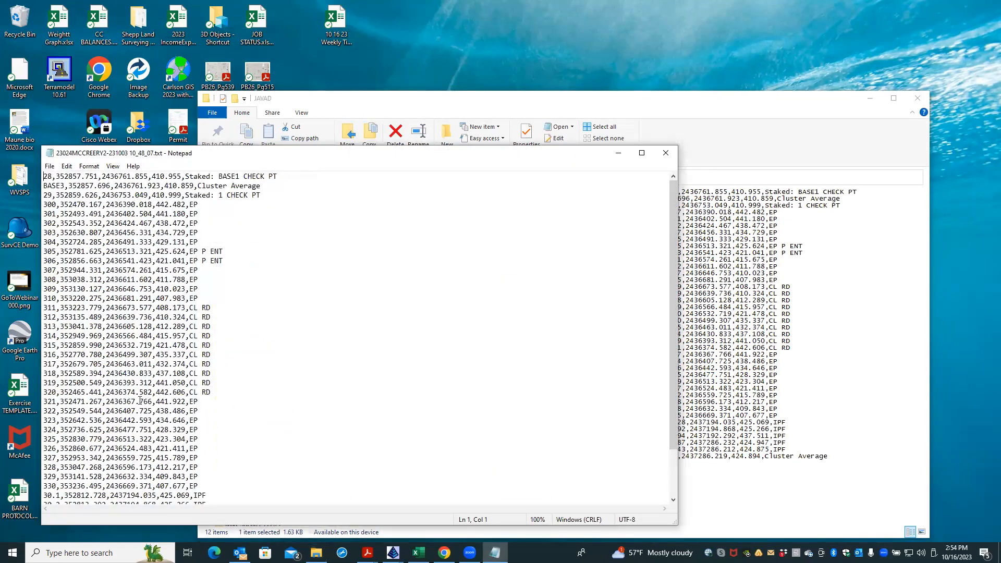
scroll(97, 398, "down", 2)
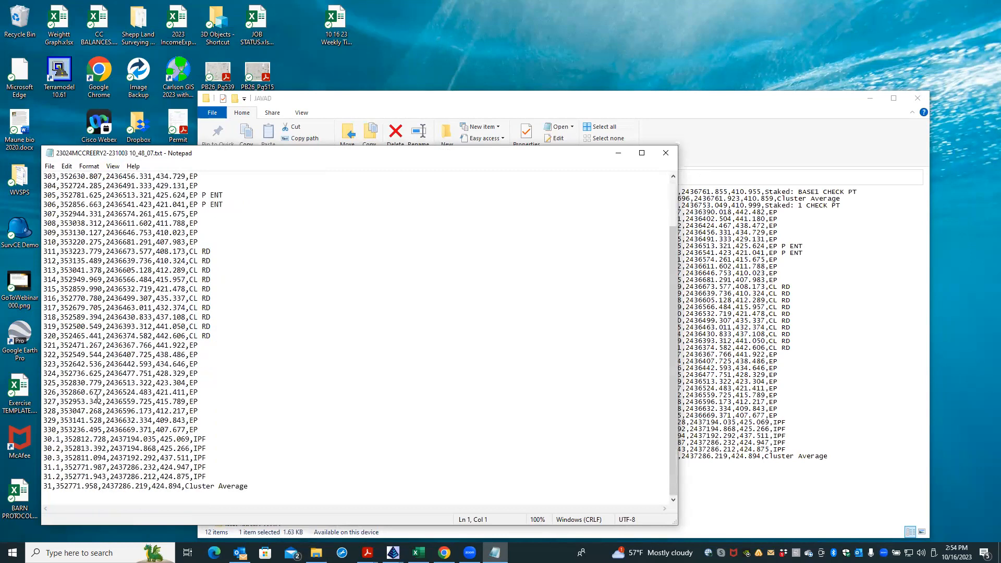
scroll(237, 451, "up", 2)
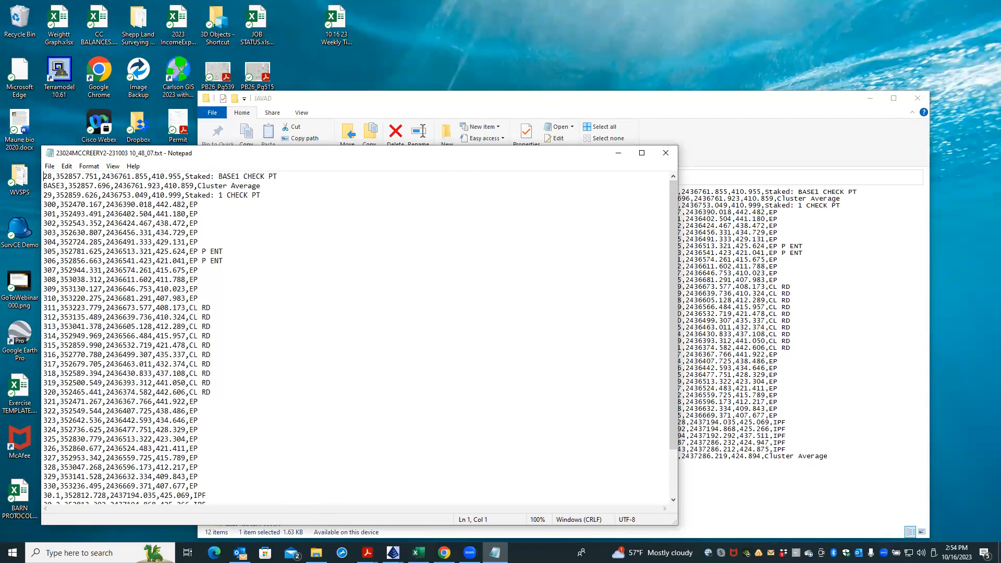
Switch to the Carlson Survey drawing and check the point name, coordinates and elevation of the 435.34 centerline point.
mouse_move(393, 552)
left_click(408, 525)
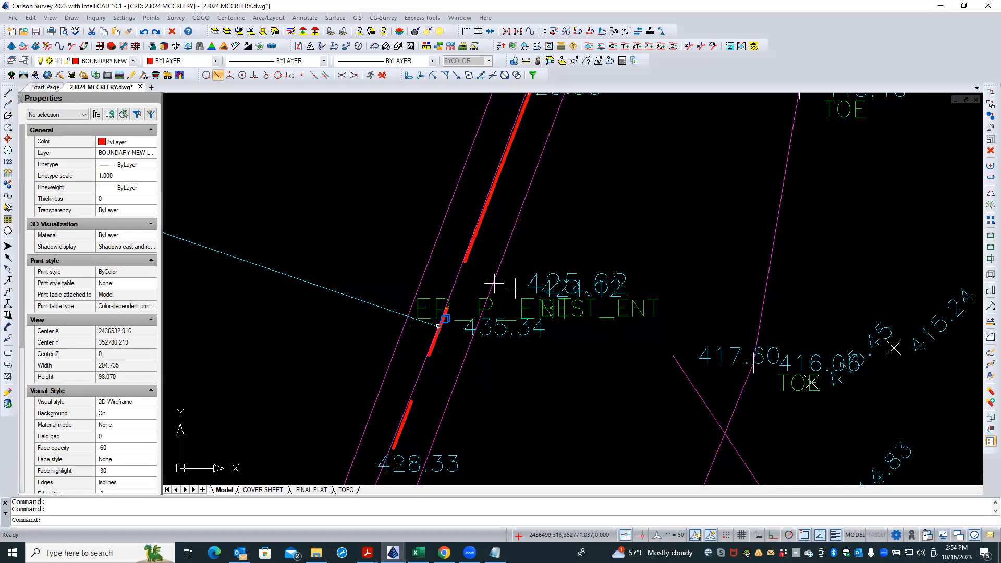
left_click(469, 328)
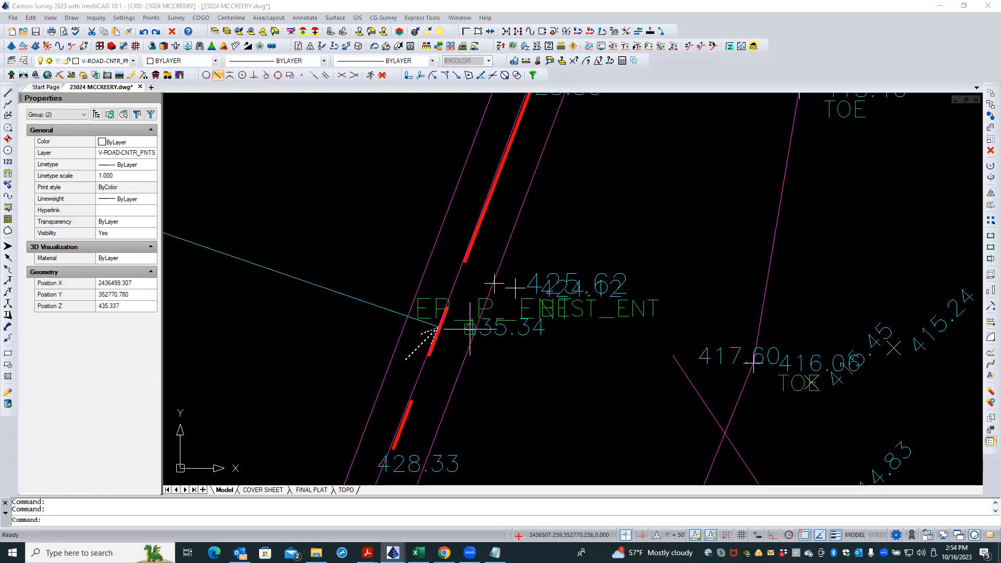
double_click(469, 329)
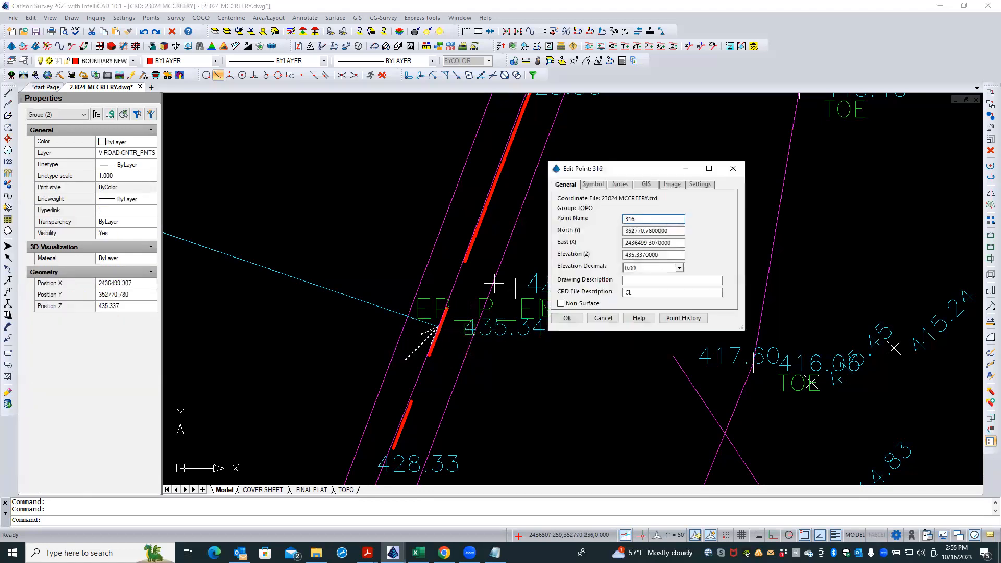
left_click(567, 318)
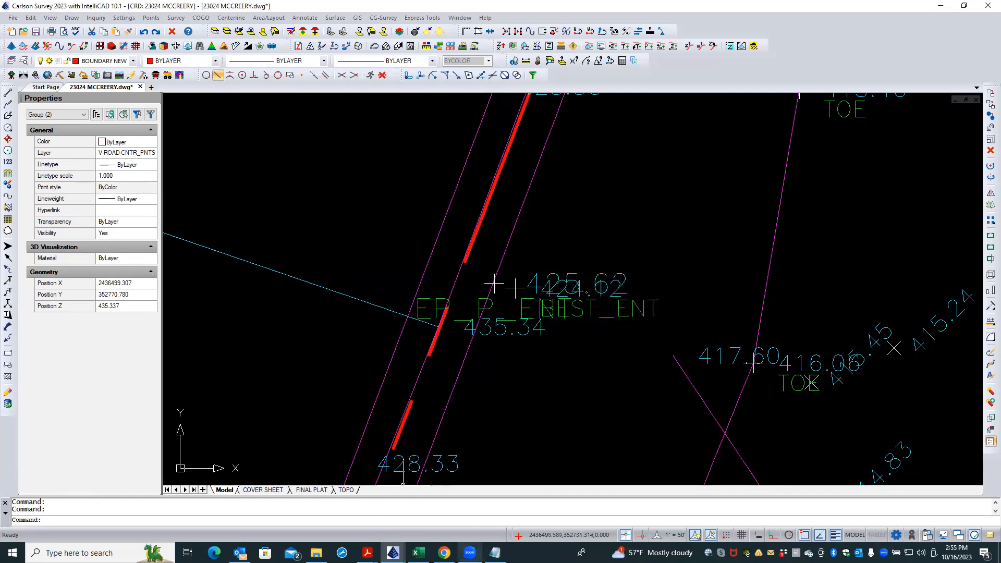
Compare point 316 with its record in the exported text file, and close the file.
mouse_move(494, 553)
left_click(504, 532)
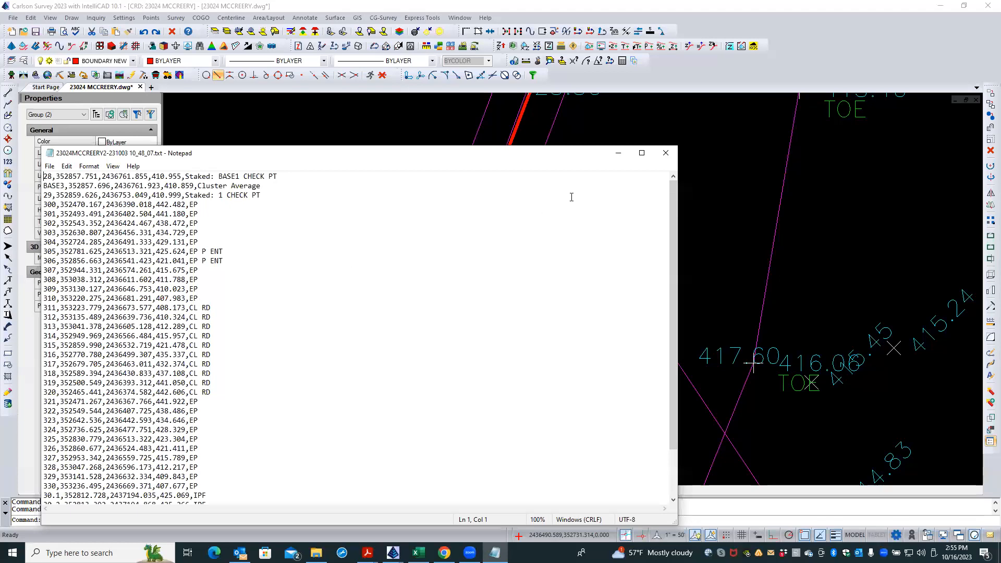
left_click(672, 159)
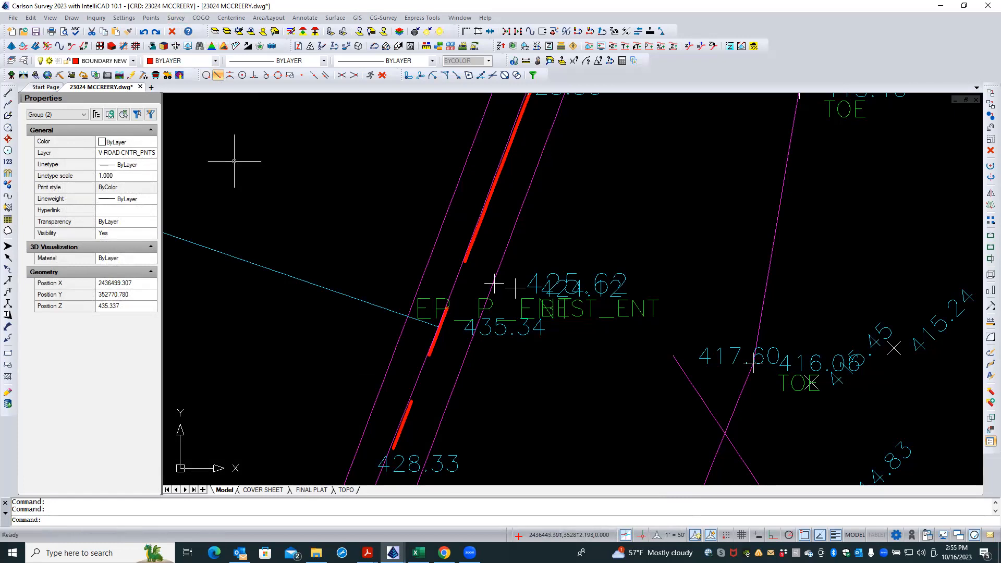
Return to the JAVAD folder and preview the 10/3/2023 PDF export and the 10 13 relative accuracy report.
left_click(319, 548)
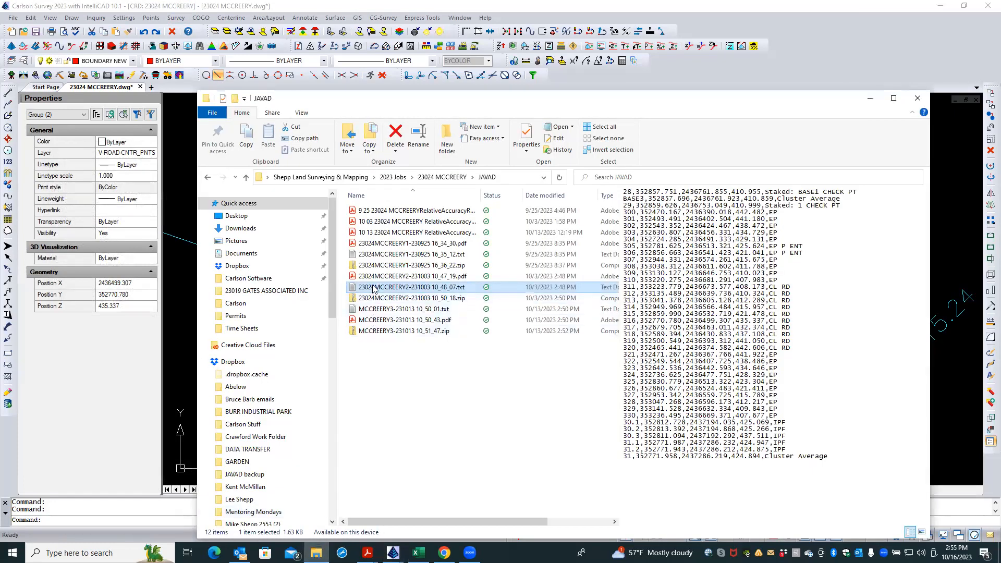
left_click(373, 277)
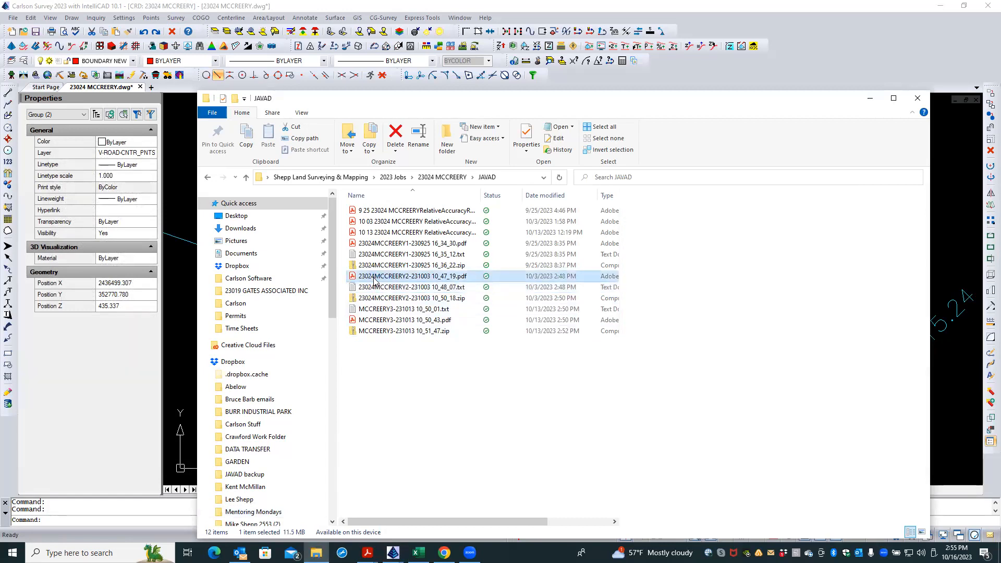
left_click(388, 233)
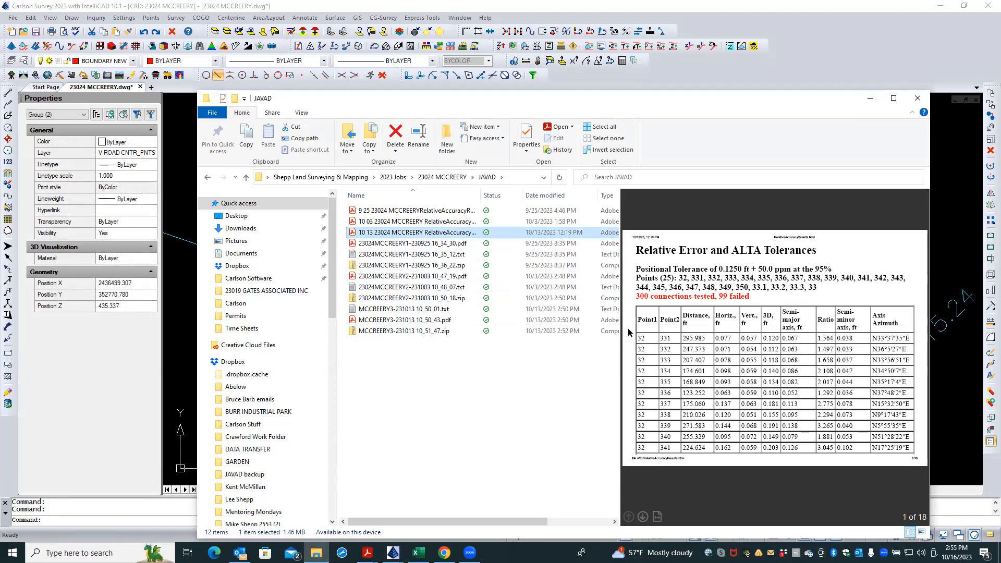
Preview the 10 03 relative accuracy report and examine the errors of point 316 relative to points 28 and 29.
left_click(439, 222)
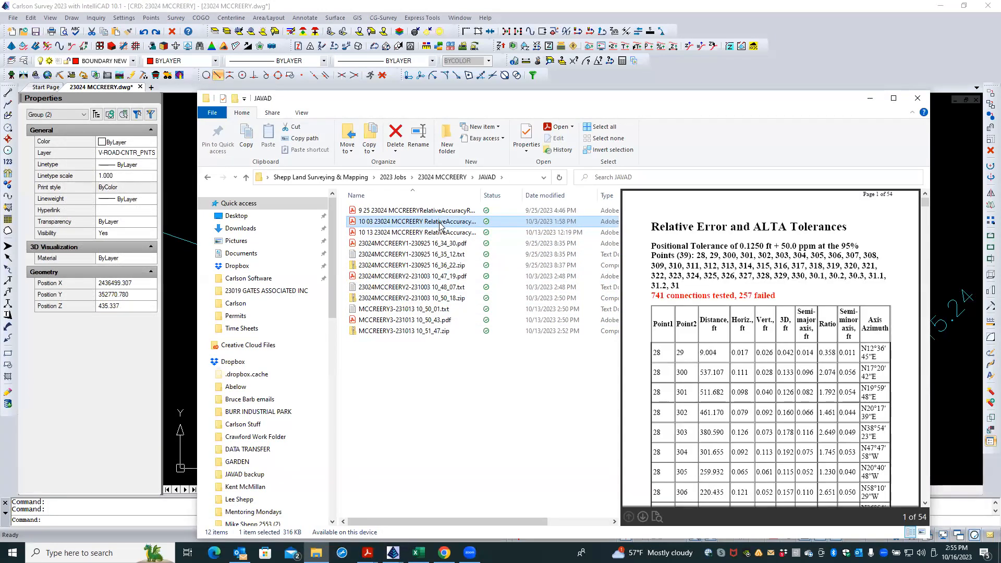
scroll(764, 432, "down", 3)
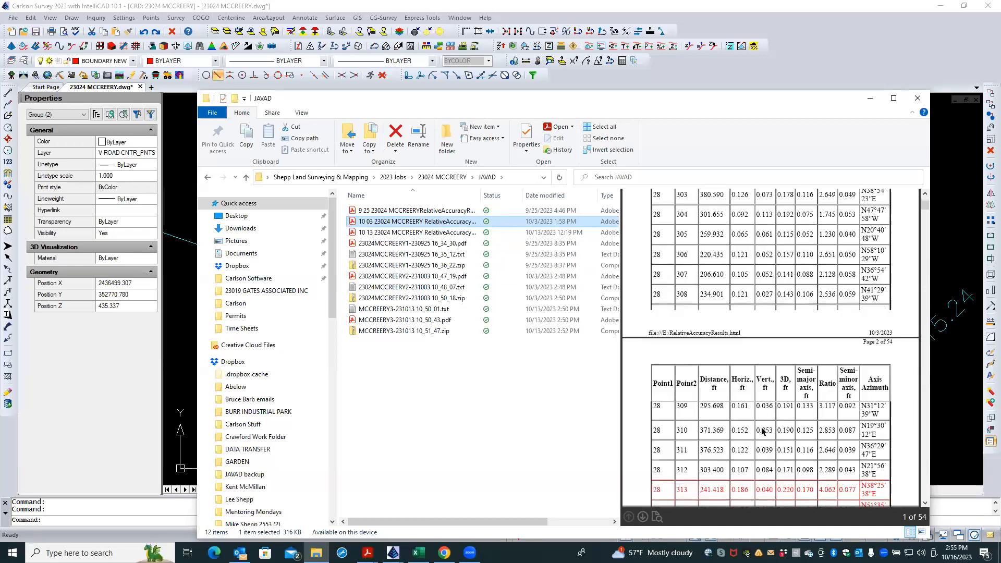
scroll(762, 430, "down", 2)
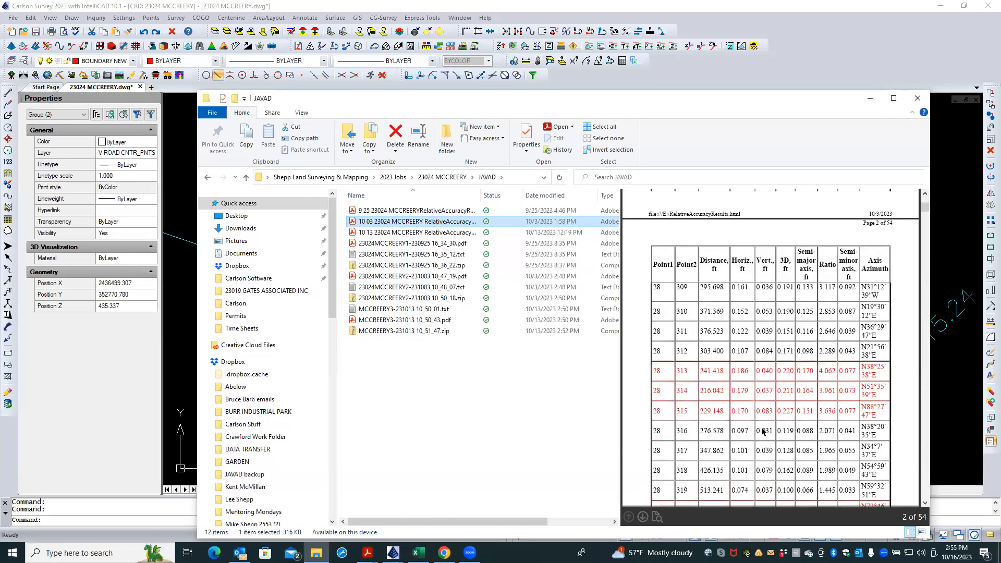
scroll(762, 430, "down", 4)
scroll(761, 427, "down", 1)
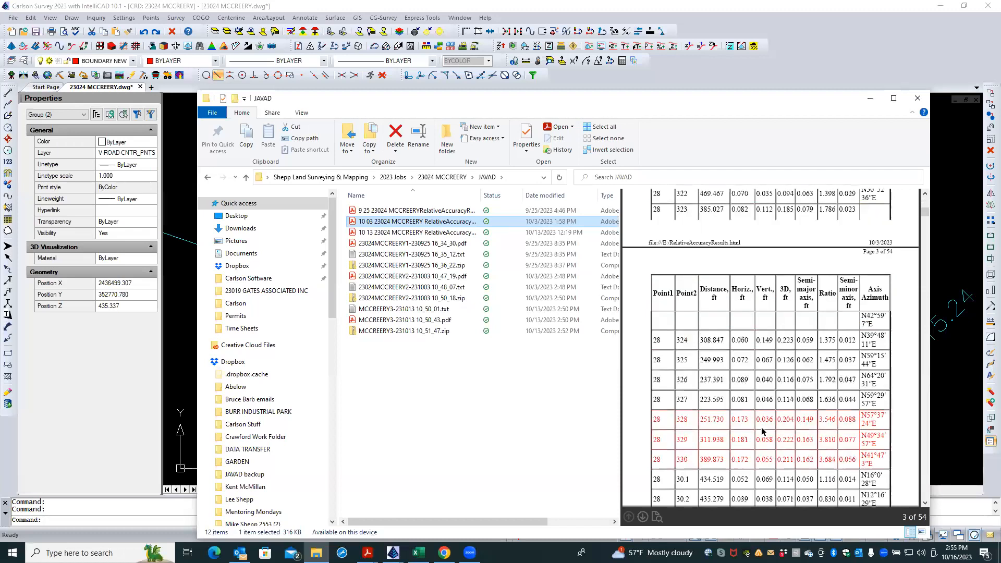
scroll(761, 427, "down", 3)
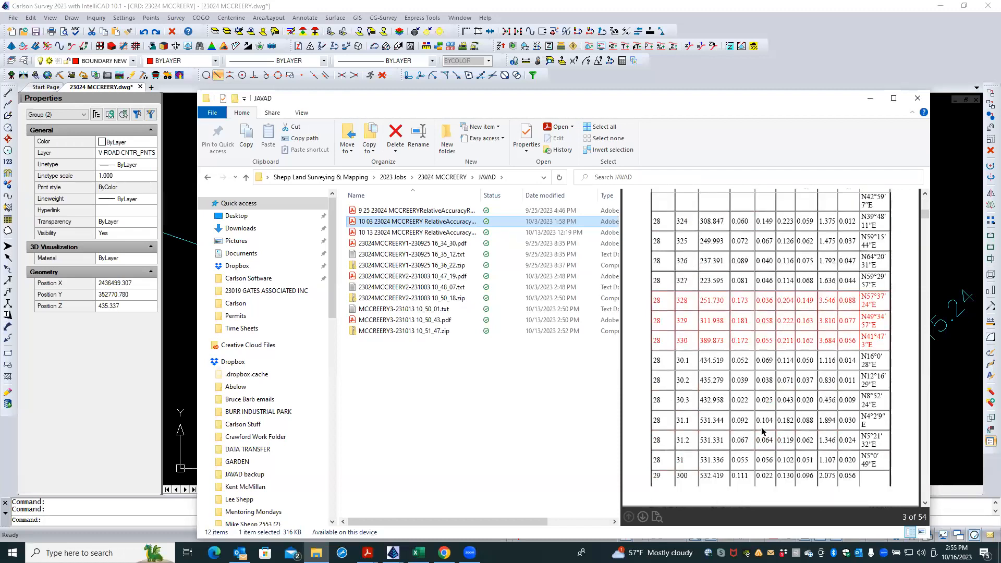
scroll(740, 412, "down", 2)
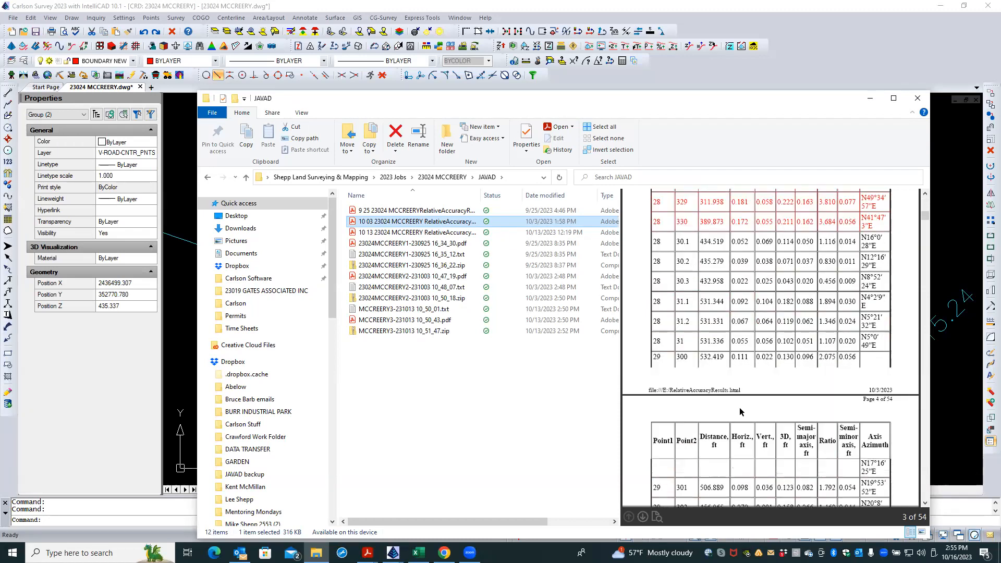
scroll(740, 411, "down", 4)
scroll(740, 411, "down", 2)
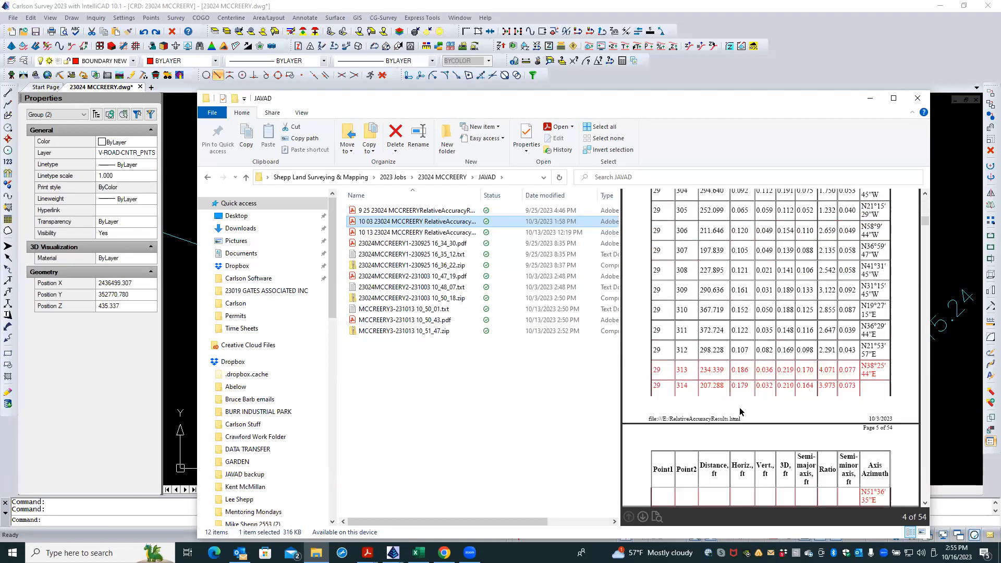
scroll(741, 412, "down", 4)
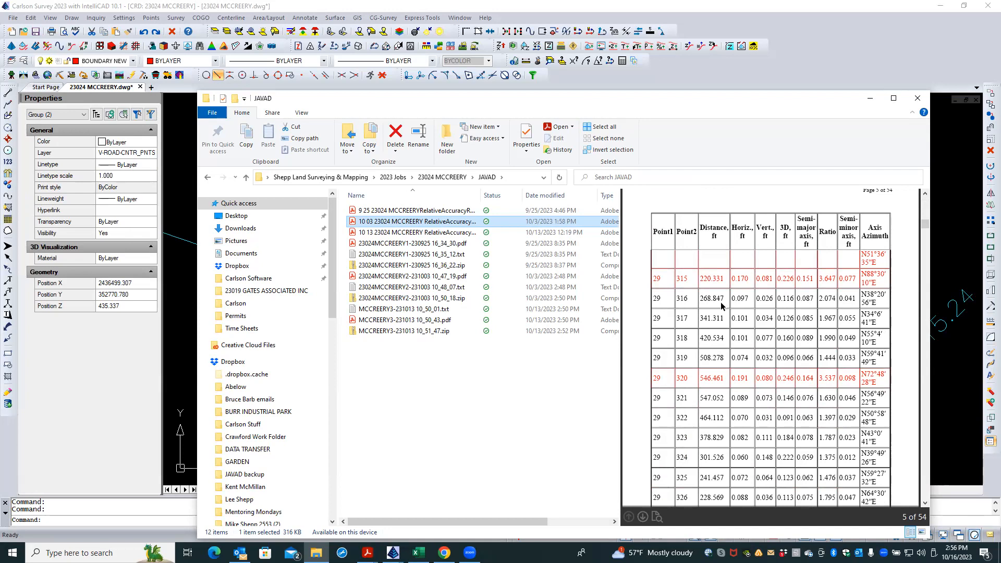
Recheck the vertical error of point 316 relative to point 28 on the report's first pages, and close the JAVAD folder.
scroll(721, 306, "up", 4)
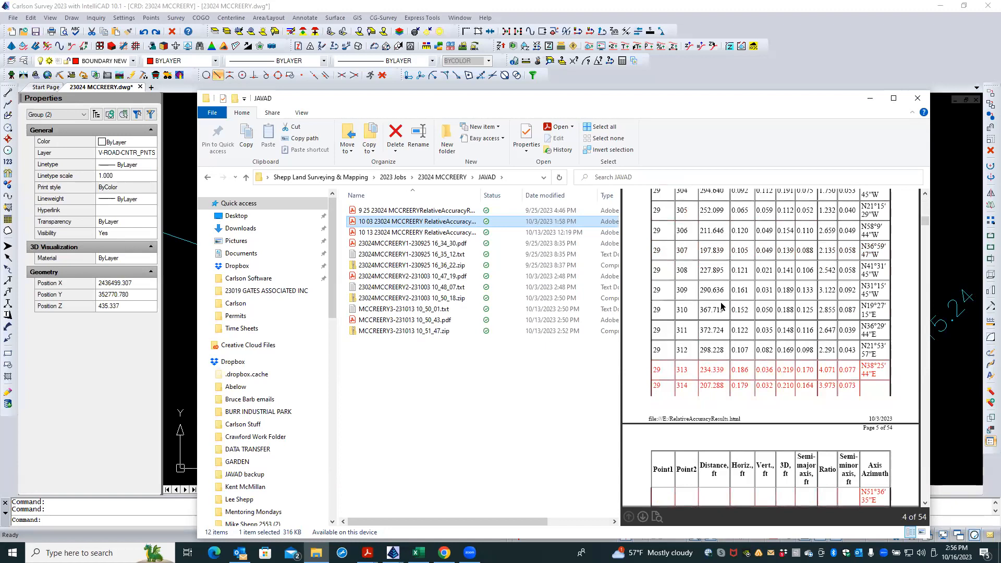
scroll(721, 306, "up", 8)
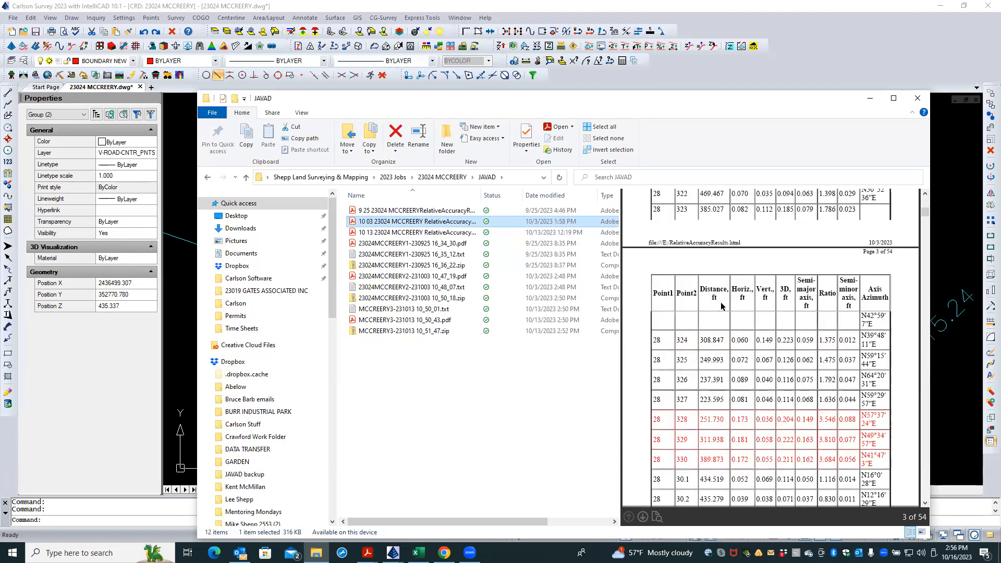
scroll(722, 306, "up", 7)
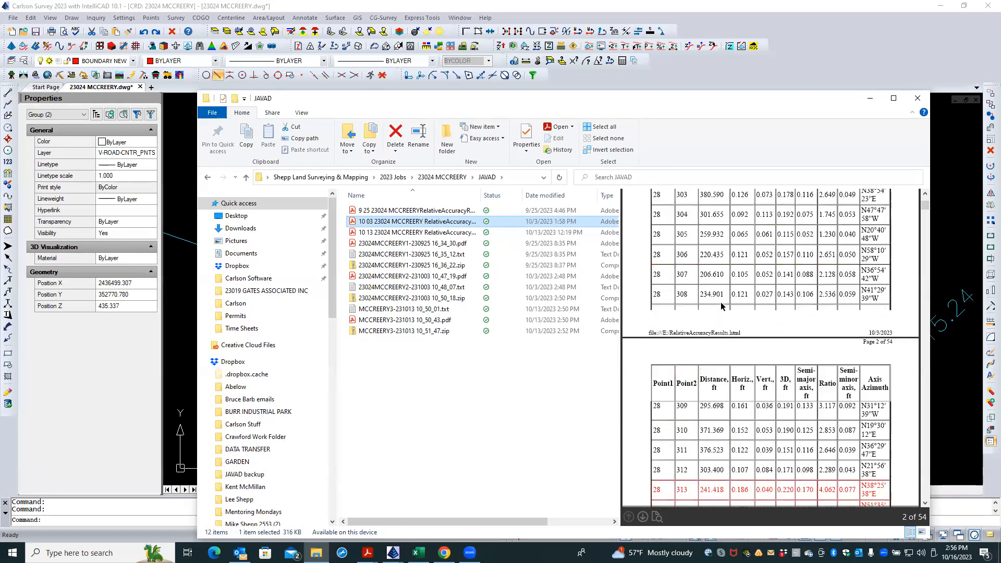
scroll(721, 306, "up", 4)
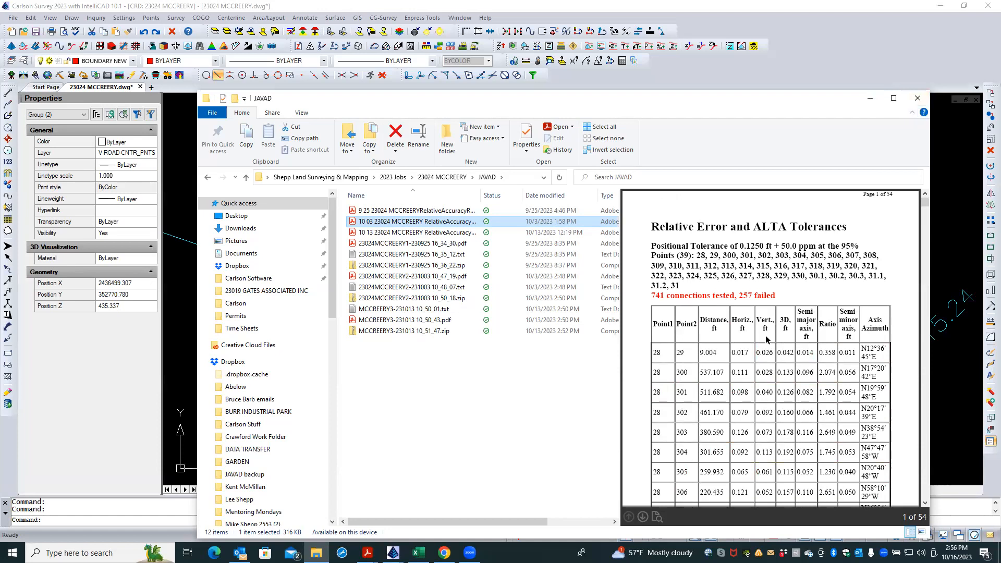
scroll(766, 339, "down", 2)
scroll(766, 339, "down", 2)
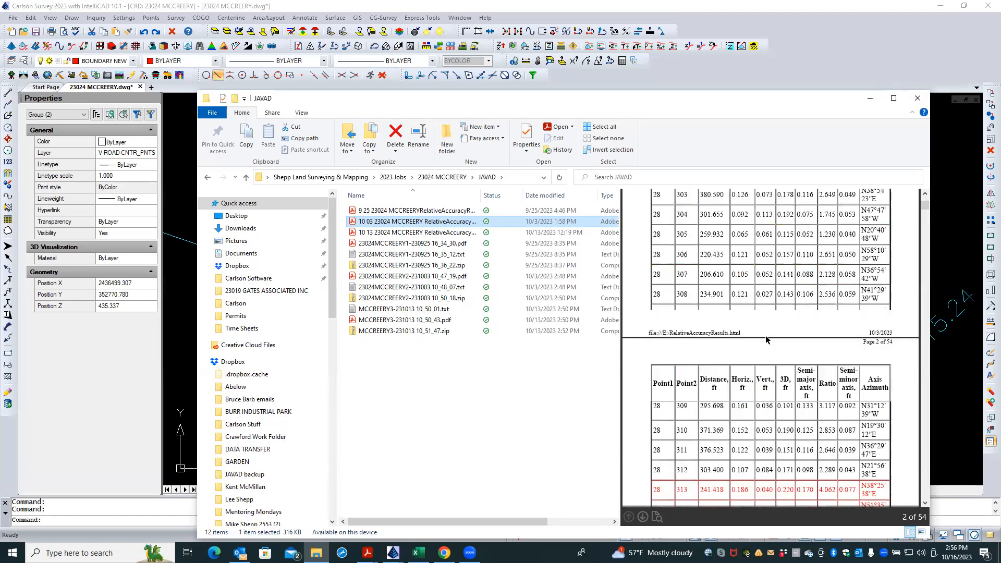
scroll(767, 339, "down", 2)
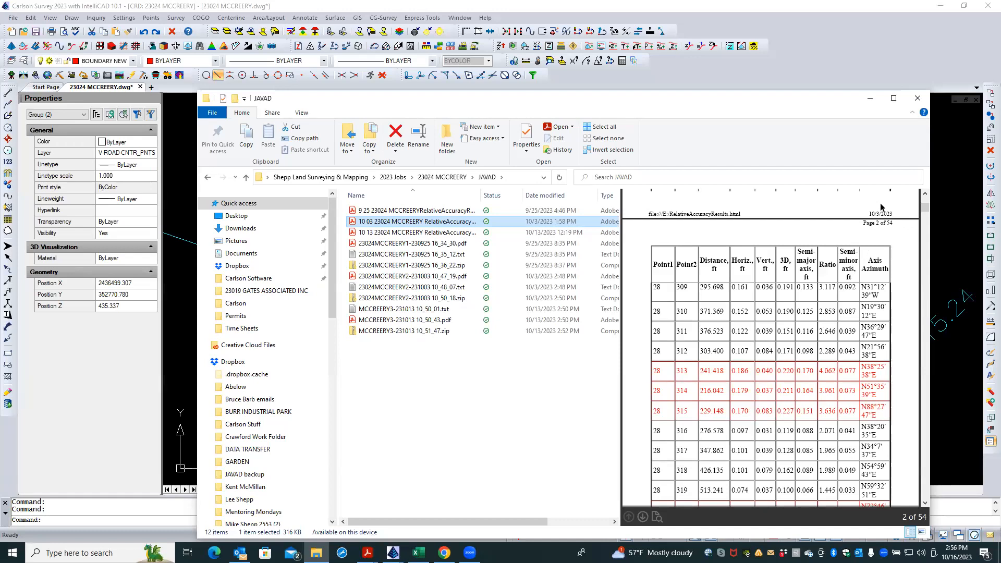
left_click(917, 99)
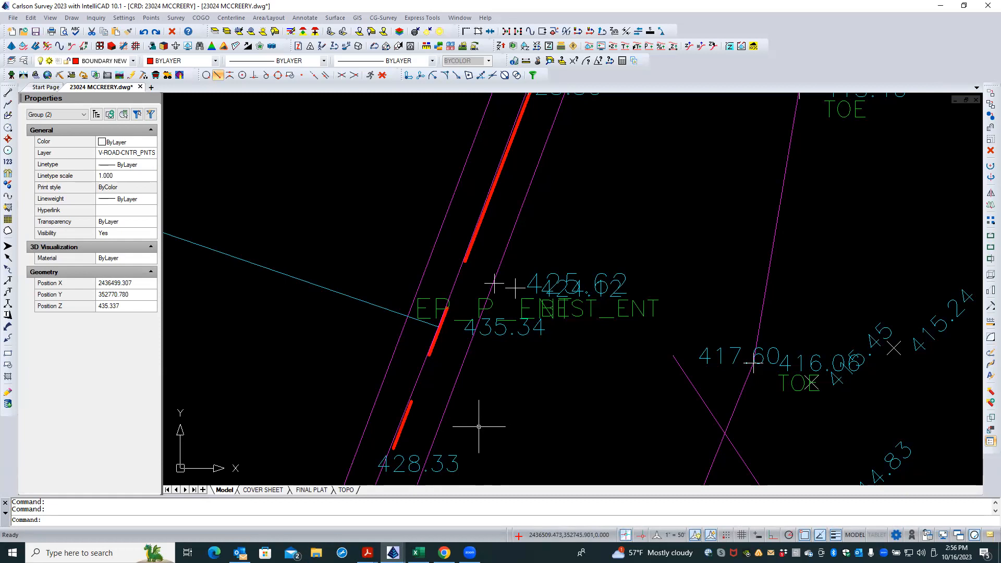
Mark centerline point 316 as Non-Surface in its point data.
left_click(482, 333)
double_click(483, 333)
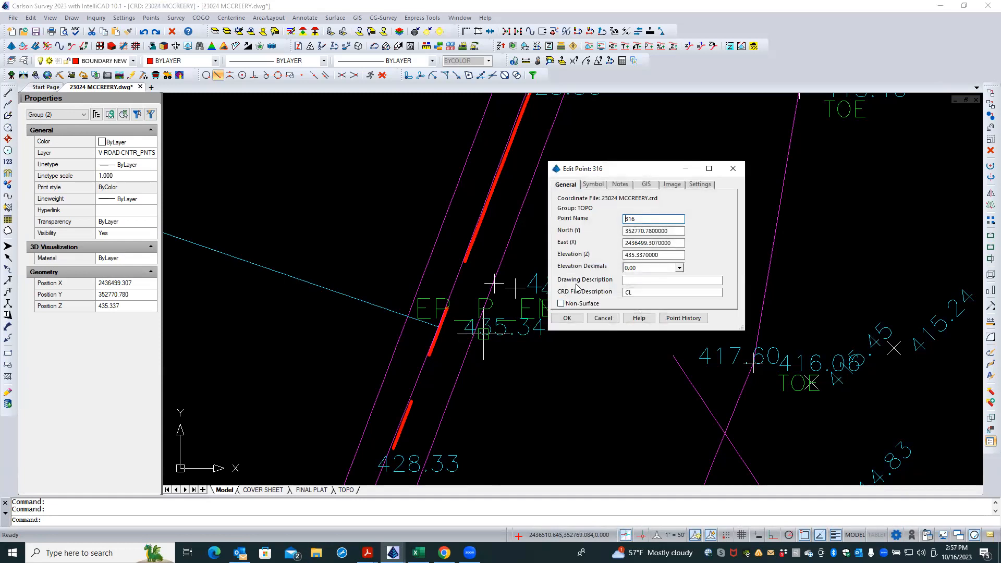
left_click(561, 303)
left_click(567, 319)
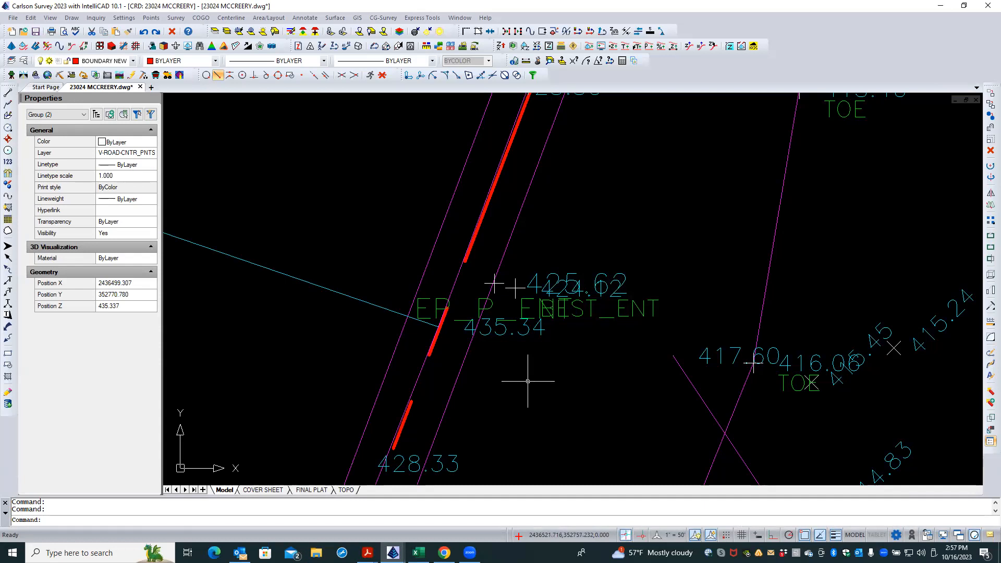
Select the centerline's 3D polyline on layer 3D BRKLN and examine its vertex at point 316 in a tilted 3D view.
left_click(418, 374)
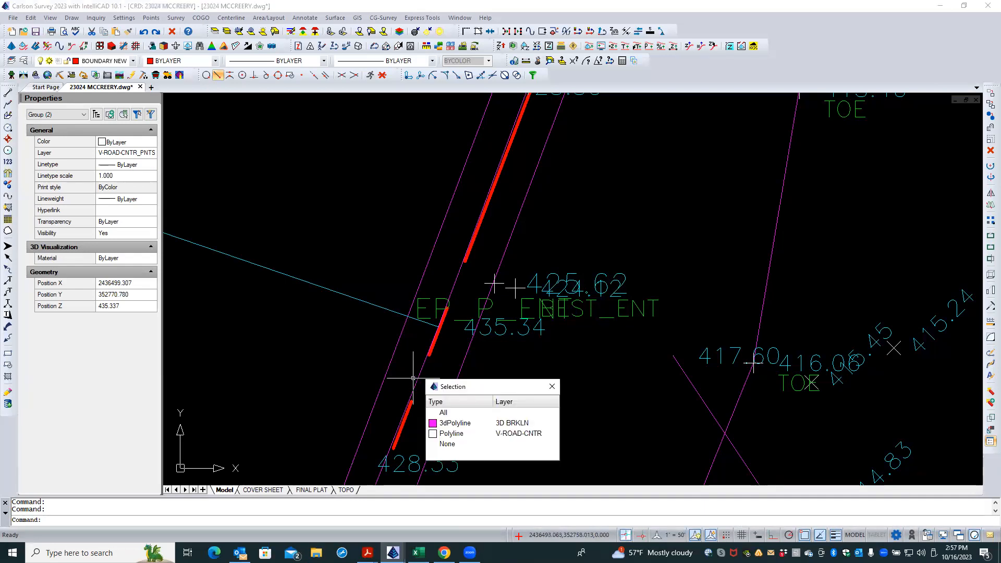
left_click(455, 423)
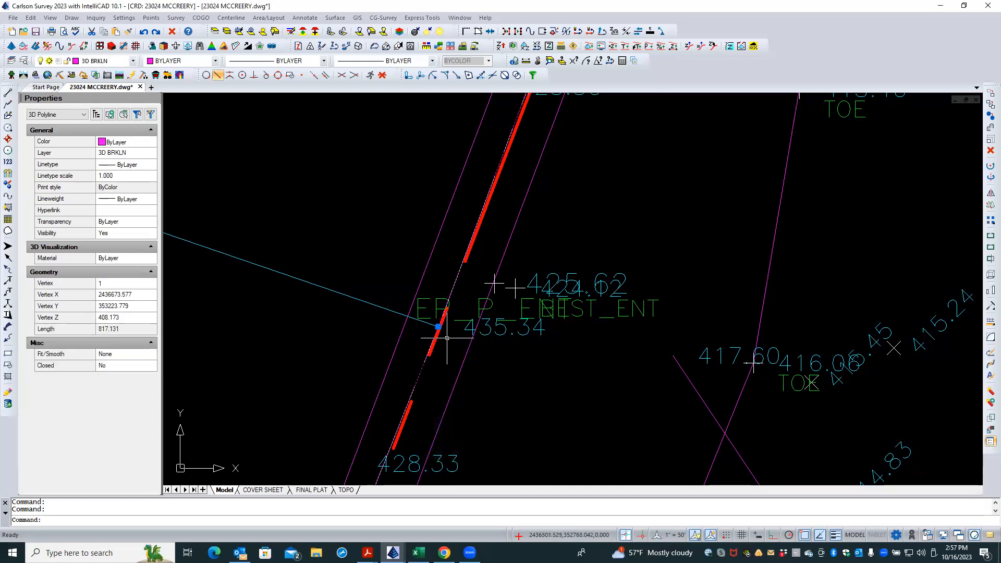
mouse_move(437, 328)
mouse_move(467, 367)
middle_mouse_down("shift")
mouse_move(422, 323)
mouse_move(439, 339)
middle_mouse_up("shift")
middle_click_drag(428, 295, 433, 211, "shift")
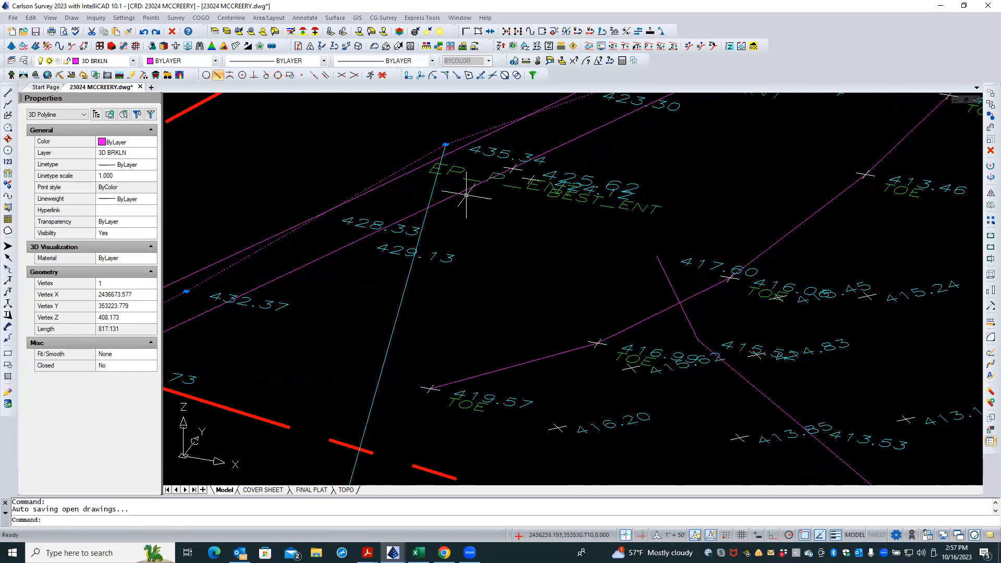
key("Escape")
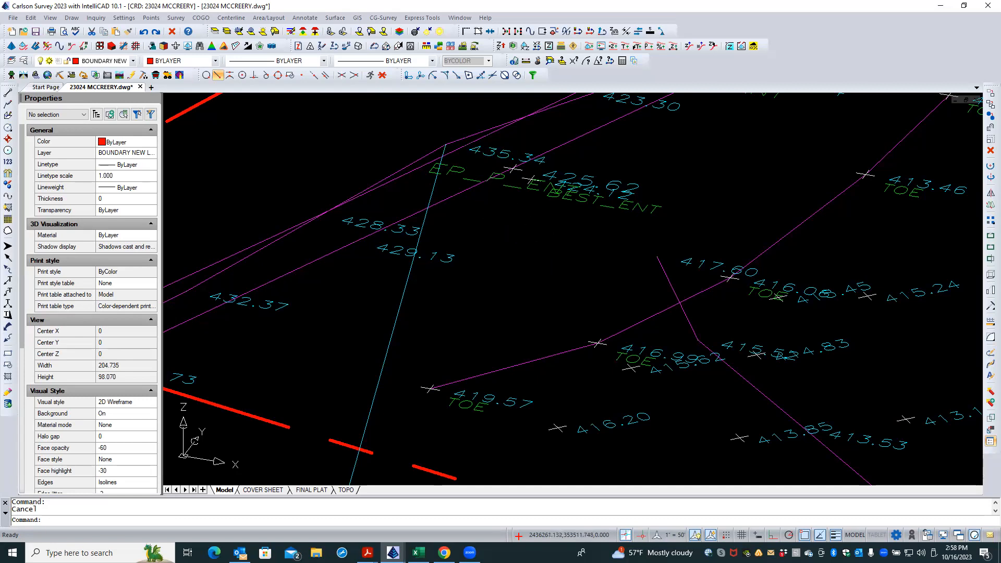
Restore the plan view of the current UCS.
scroll(545, 245, "down", 1)
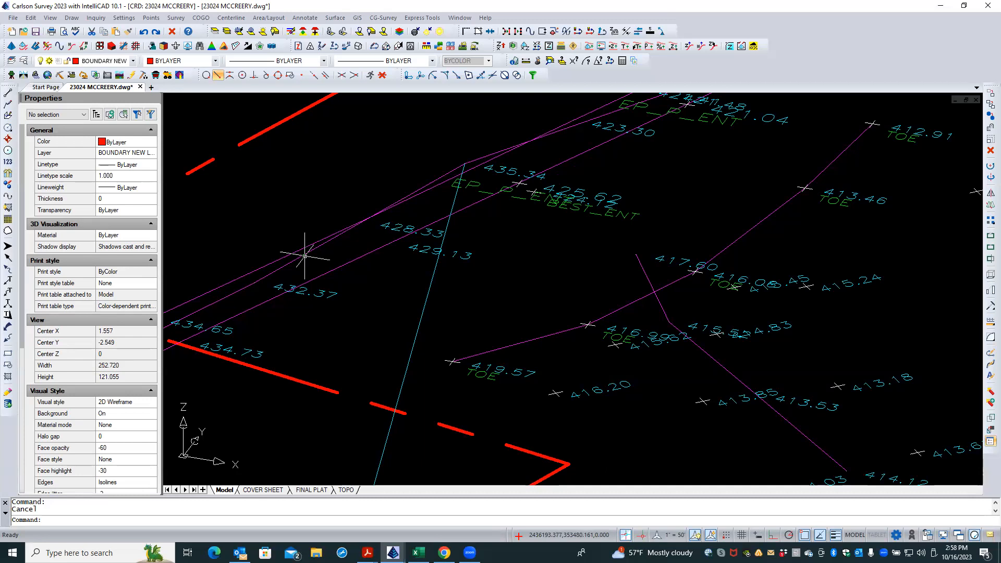
type("PLAN")
key("Return")
key("Return")
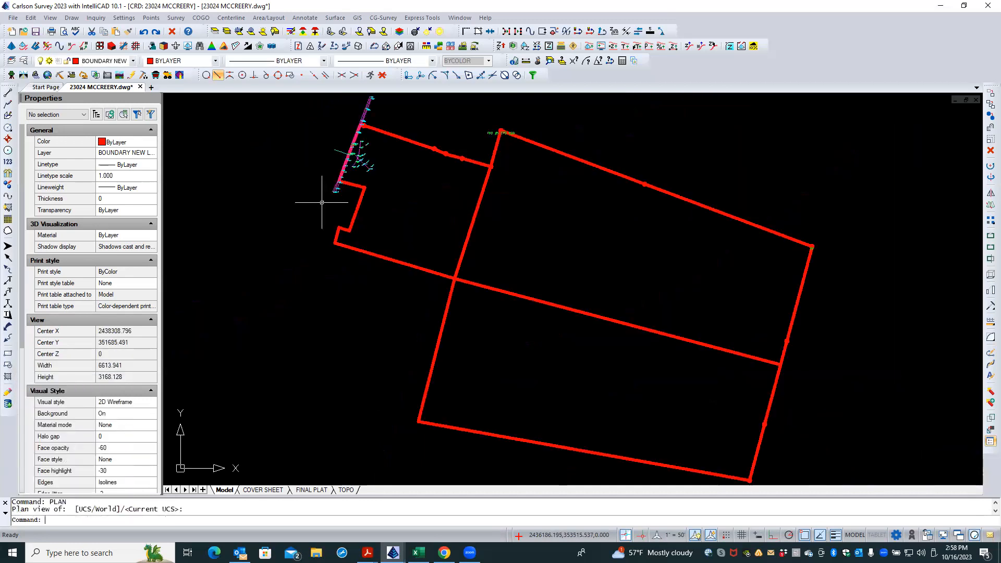
Isolate the layers of the road-edge 3D polyline on 3D BRKLN and the 435.34 elevation label beside the centerline.
scroll(352, 151, "up", 3)
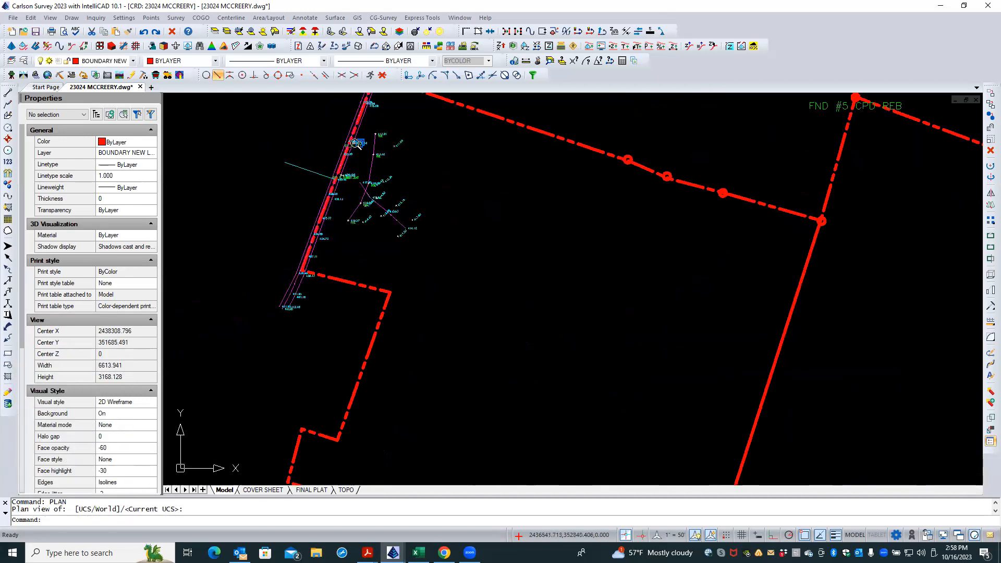
scroll(353, 181, "up", 2)
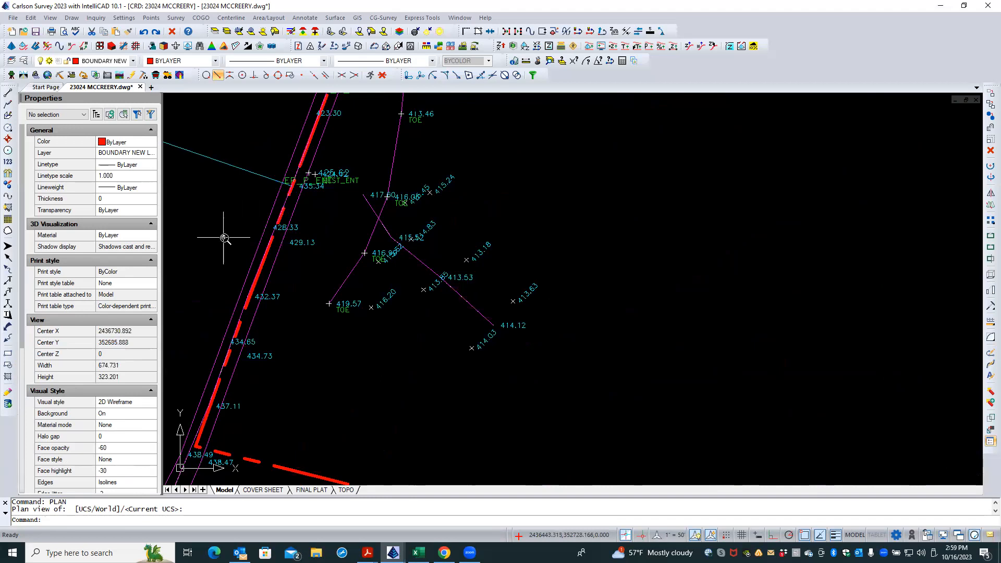
scroll(230, 237, "up", 5)
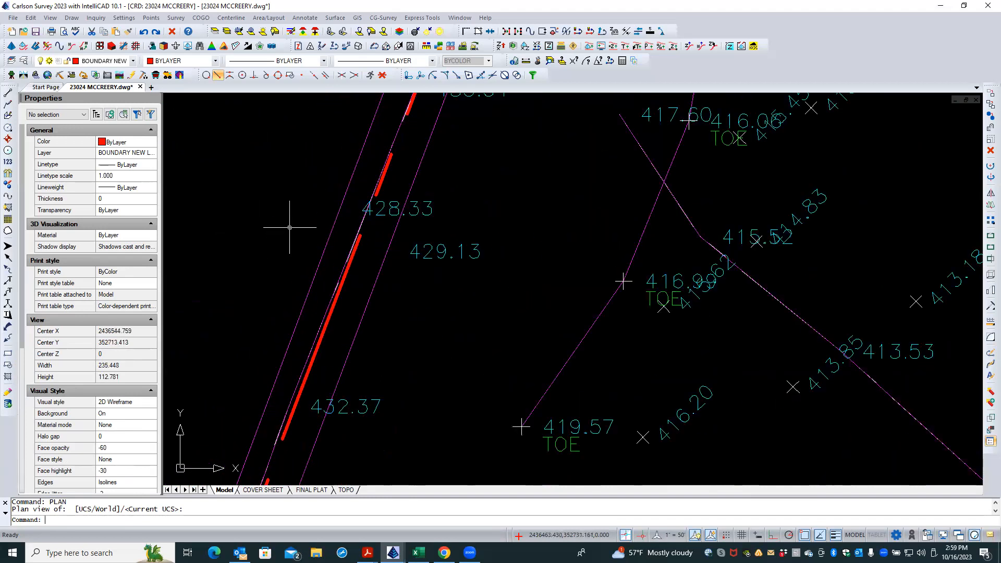
left_click(211, 30)
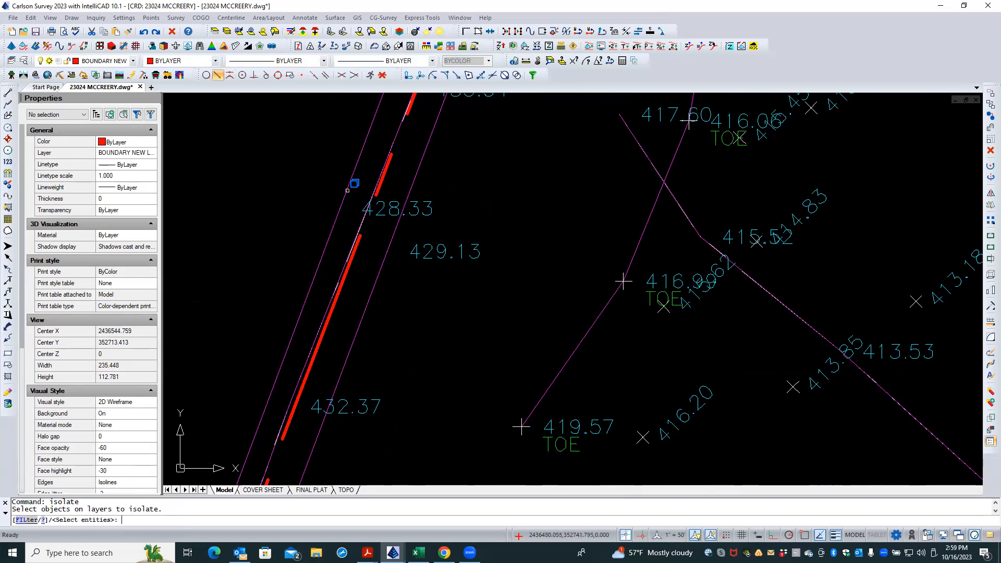
left_click(355, 183)
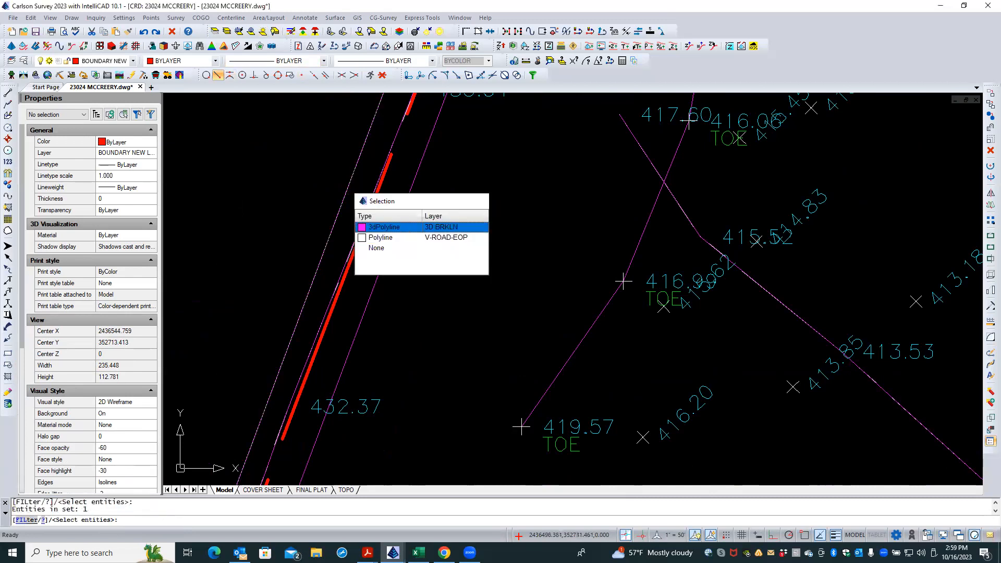
left_click(403, 226)
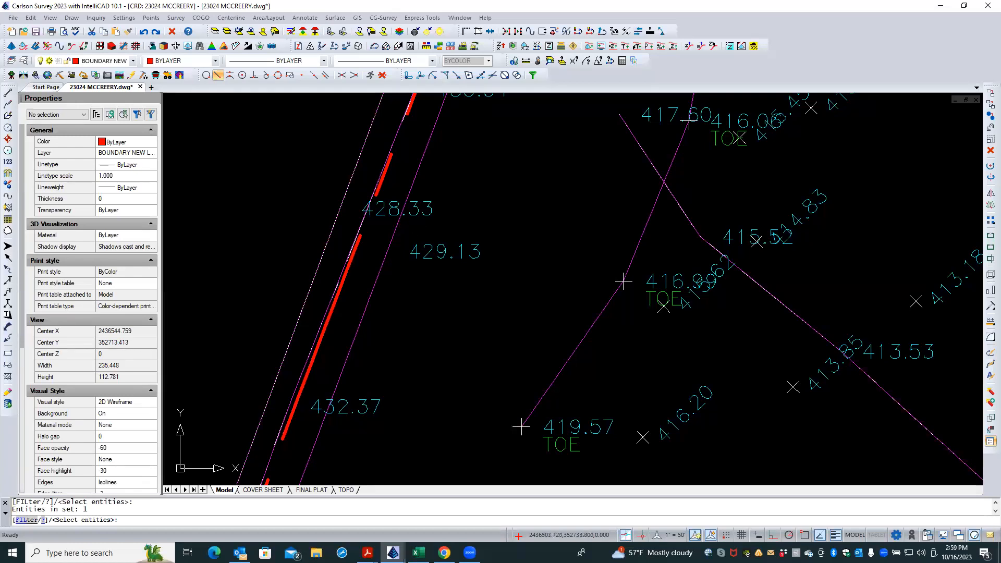
scroll(430, 201, "down", 5)
scroll(443, 159, "up", 4)
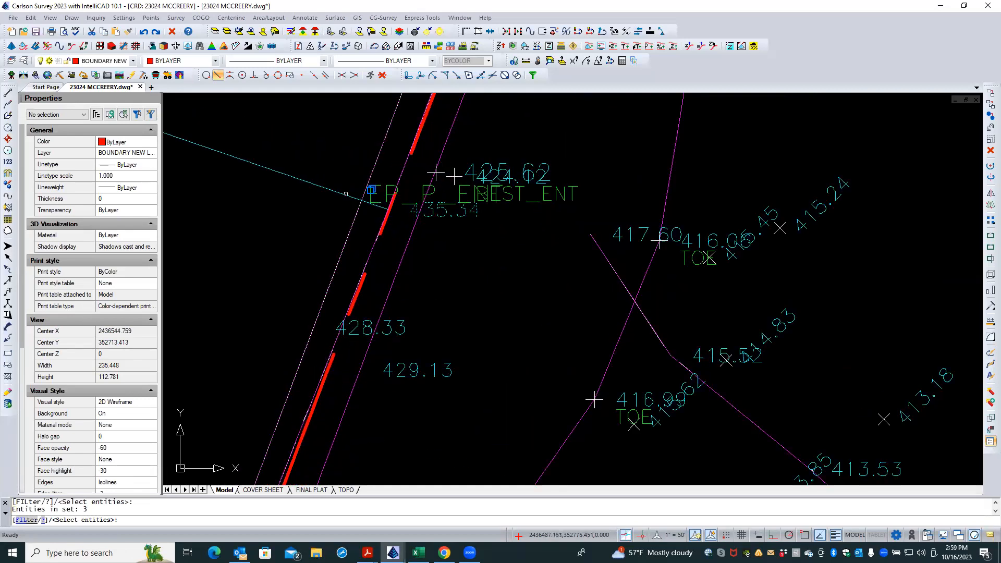
key("Return")
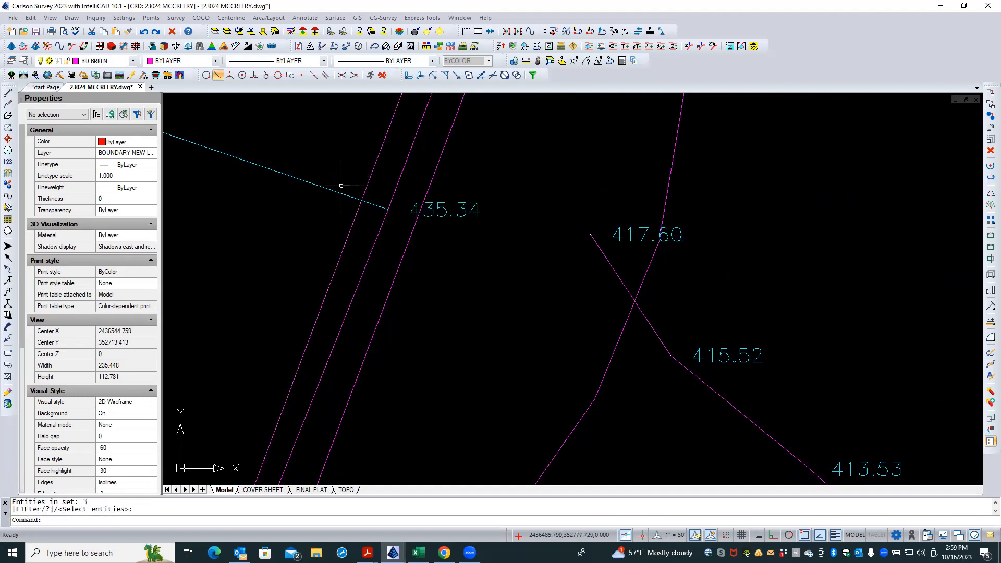
Select the road centerline's 3D polyline, inspect its vertex at the 435.34 label, and set the polyline's color to Red.
scroll(445, 259, "down", 3)
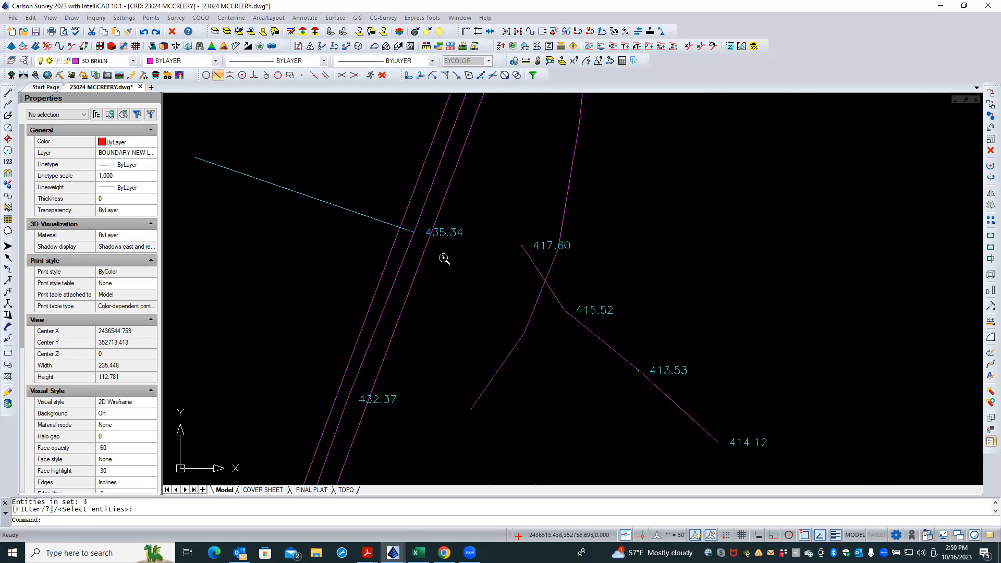
scroll(436, 250, "up", 2)
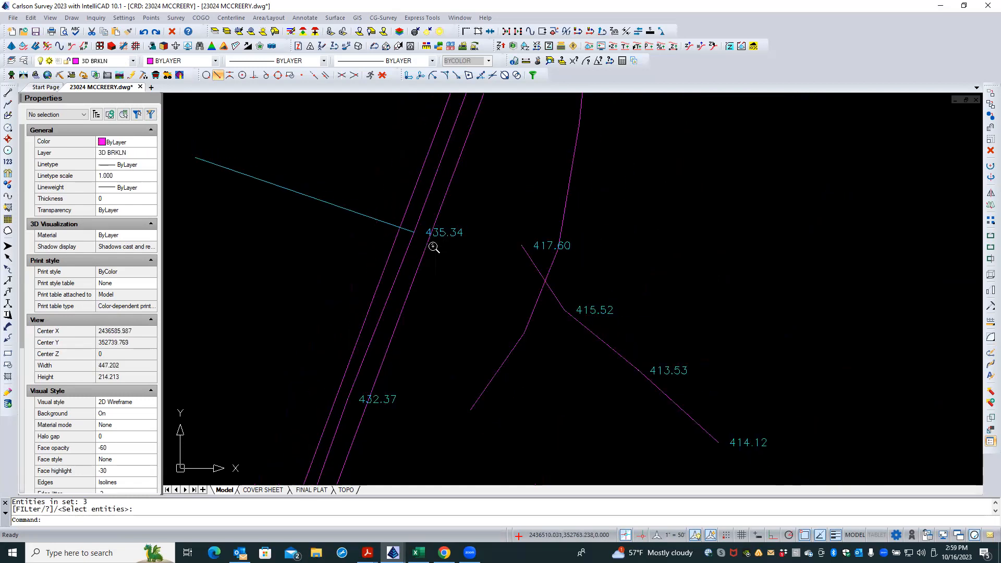
left_click(393, 264)
scroll(459, 264, "down", 3)
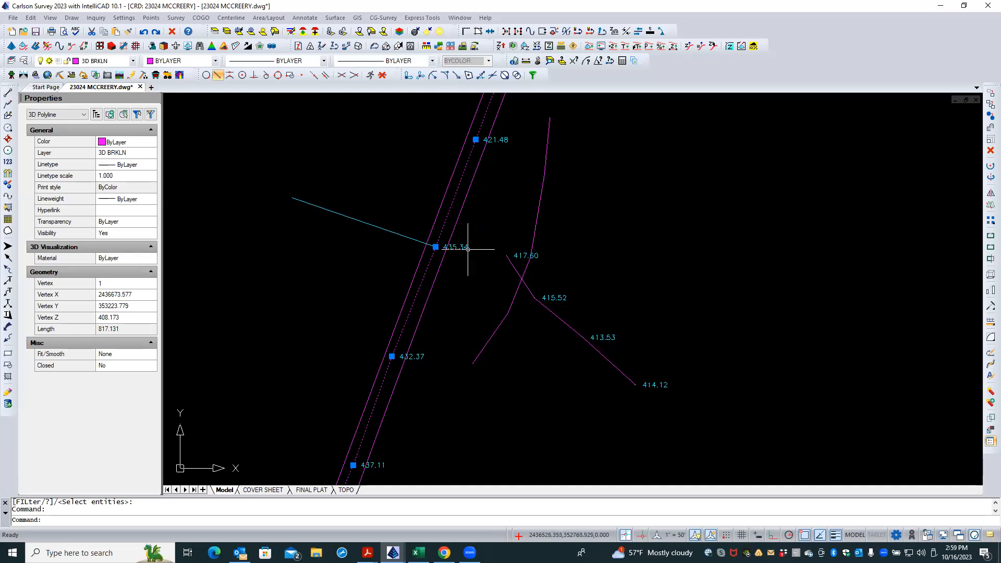
mouse_move(436, 247)
scroll(433, 256, "up", 5)
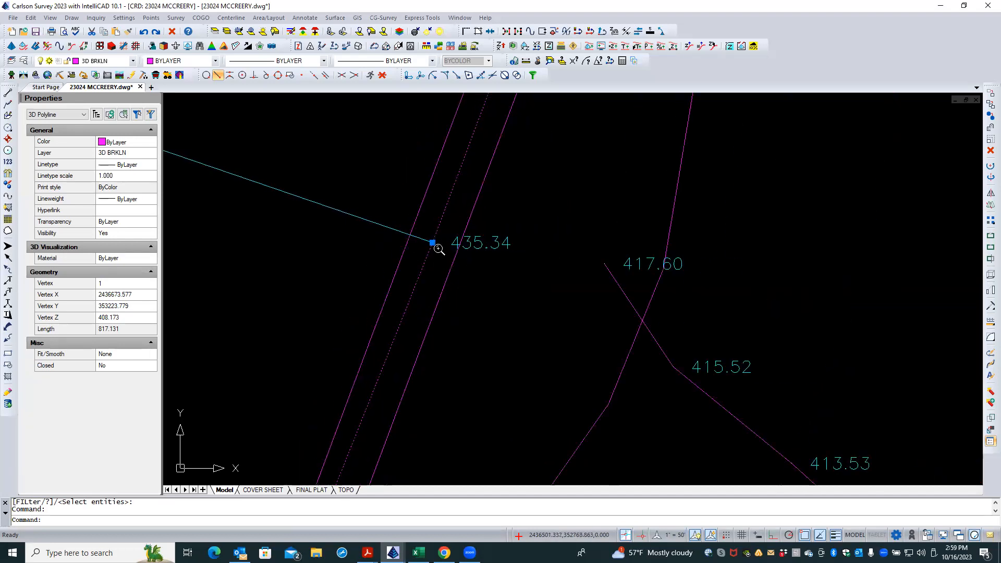
scroll(438, 249, "down", 2)
scroll(454, 244, "down", 2)
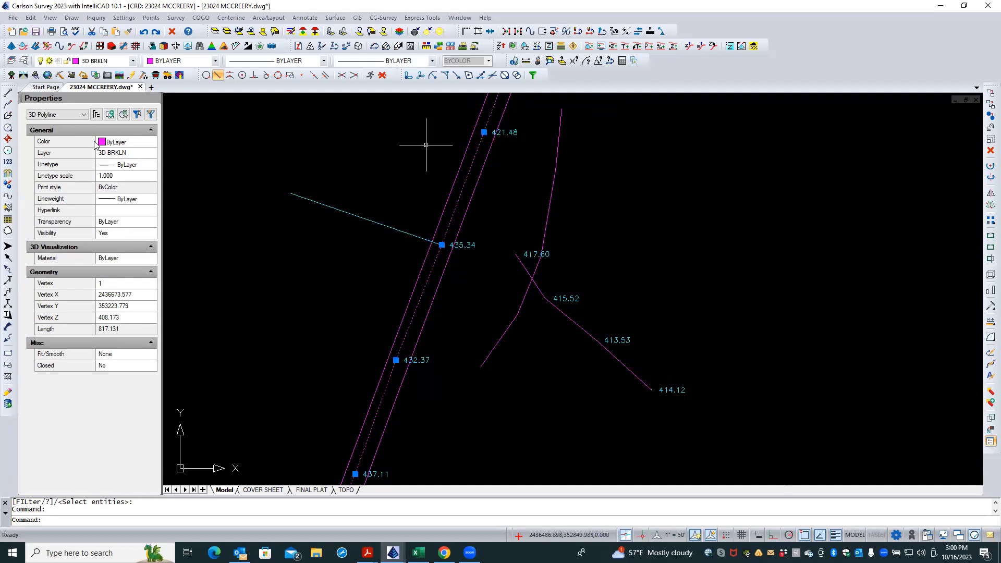
left_click(121, 144)
left_click(152, 142)
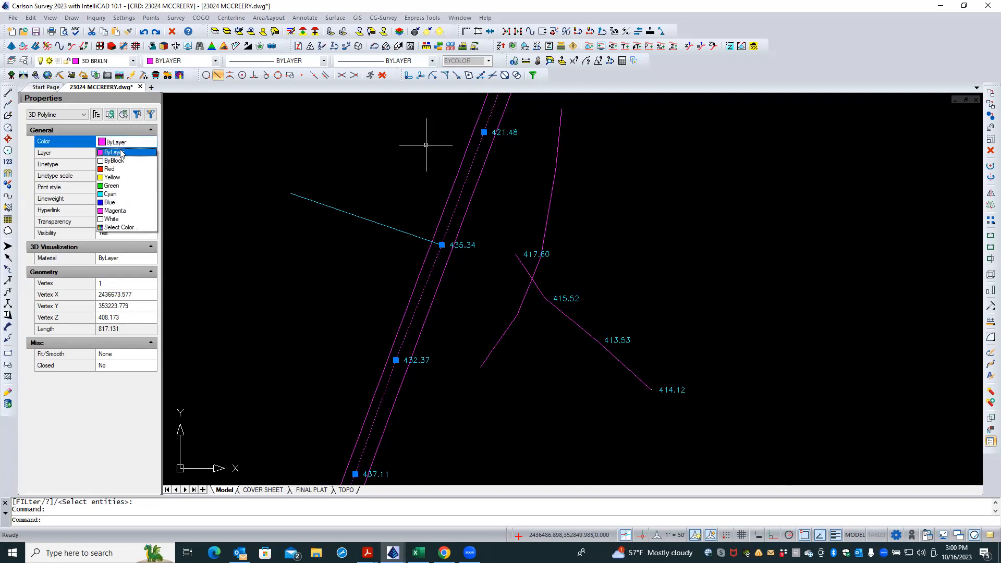
left_click(107, 170)
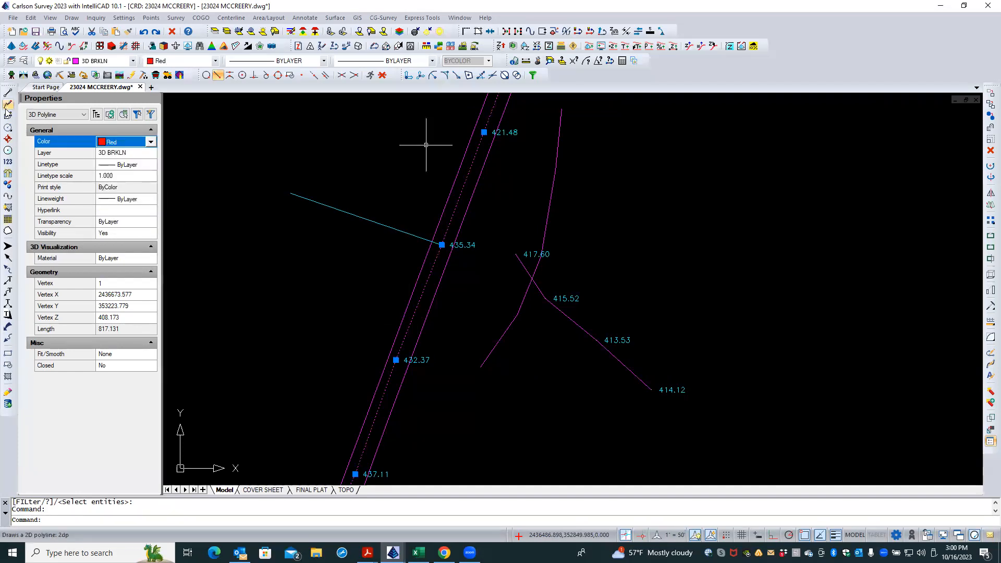
Draw a cyan 3D polyline on layer 3D BRKLN from the 421.48 point to the 432.37 point, using point object snap.
left_click(8, 117)
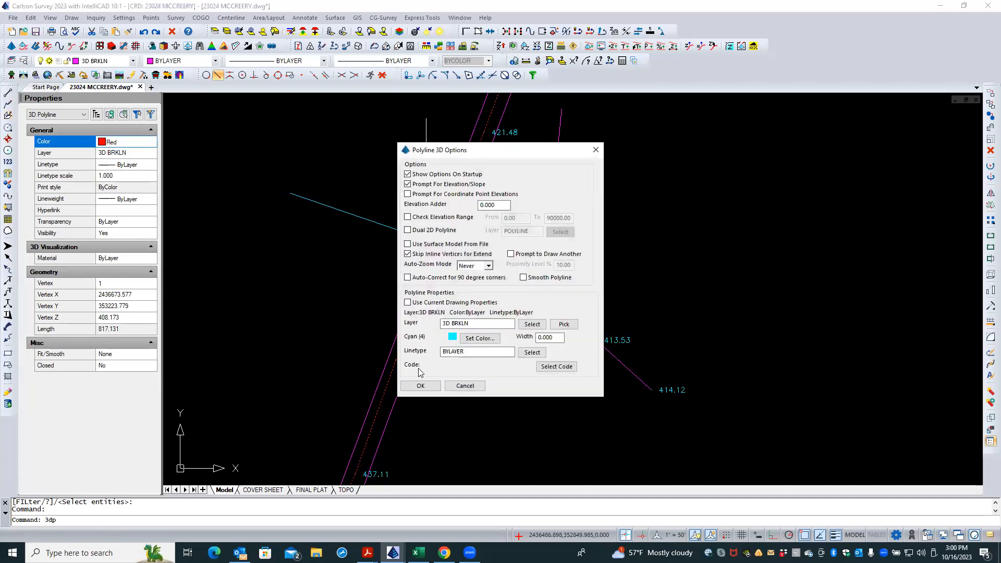
left_click(421, 385)
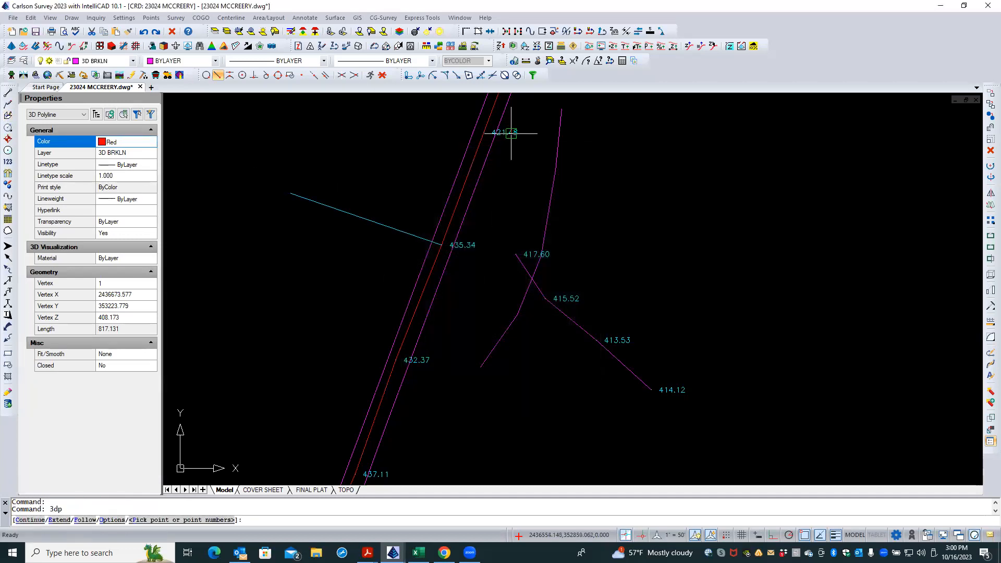
left_click(124, 18)
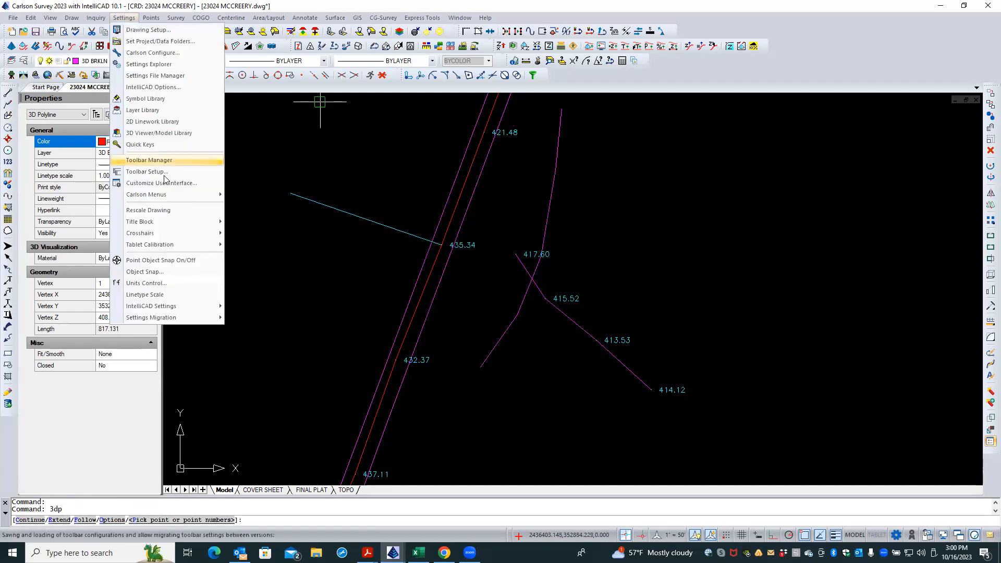
left_click(166, 260)
left_click(514, 134)
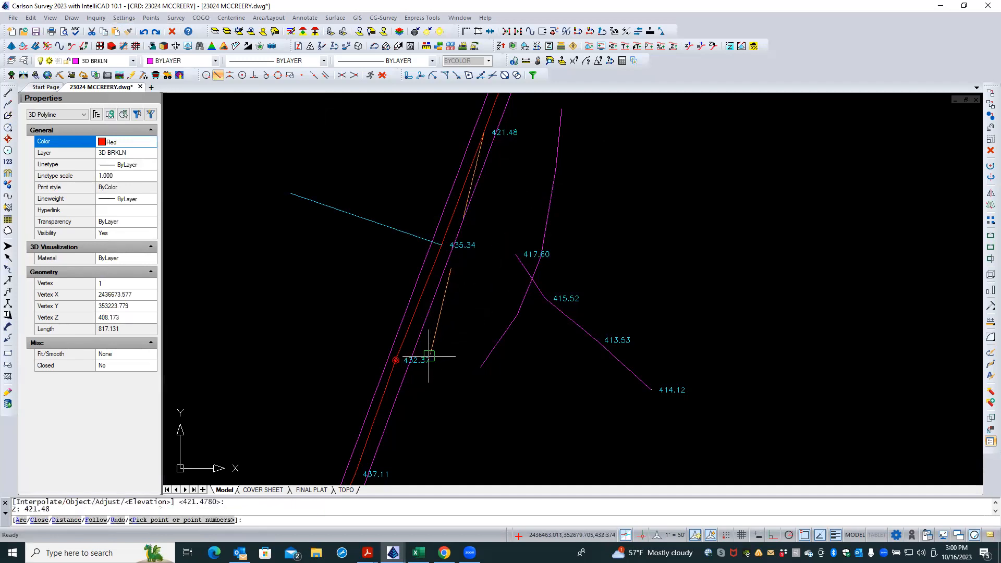
left_click(413, 359)
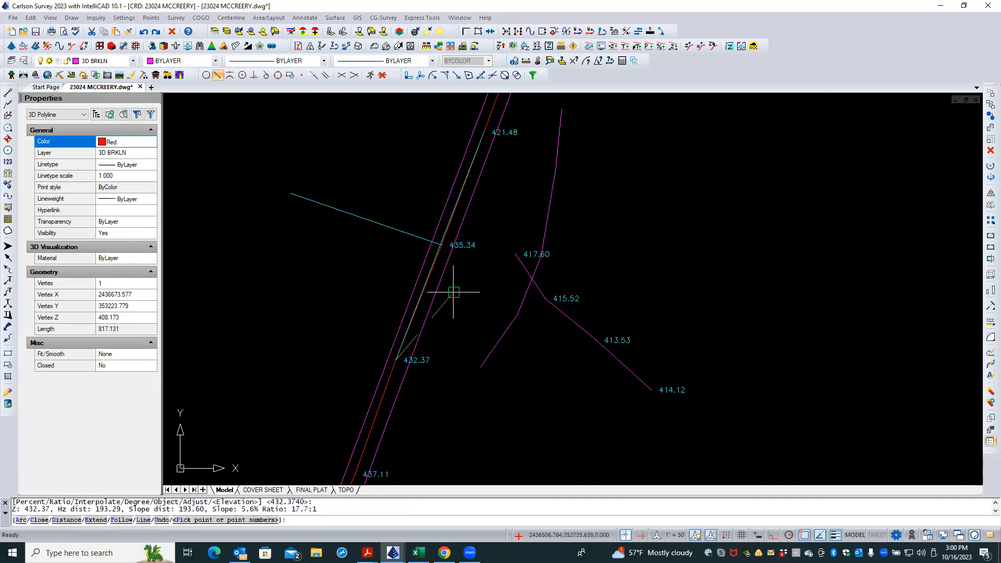
scroll(443, 249, "up", 1)
key("Return")
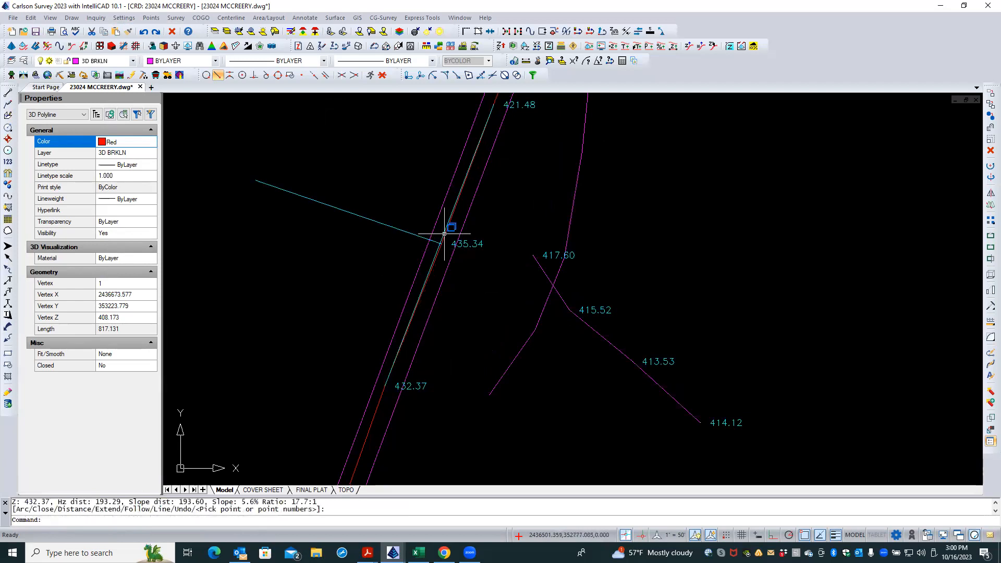
Select the red centerline and the cyan polyline in turn near the 435.34 vertex to compare their paths.
scroll(446, 234, "up", 2)
scroll(448, 236, "up", 2)
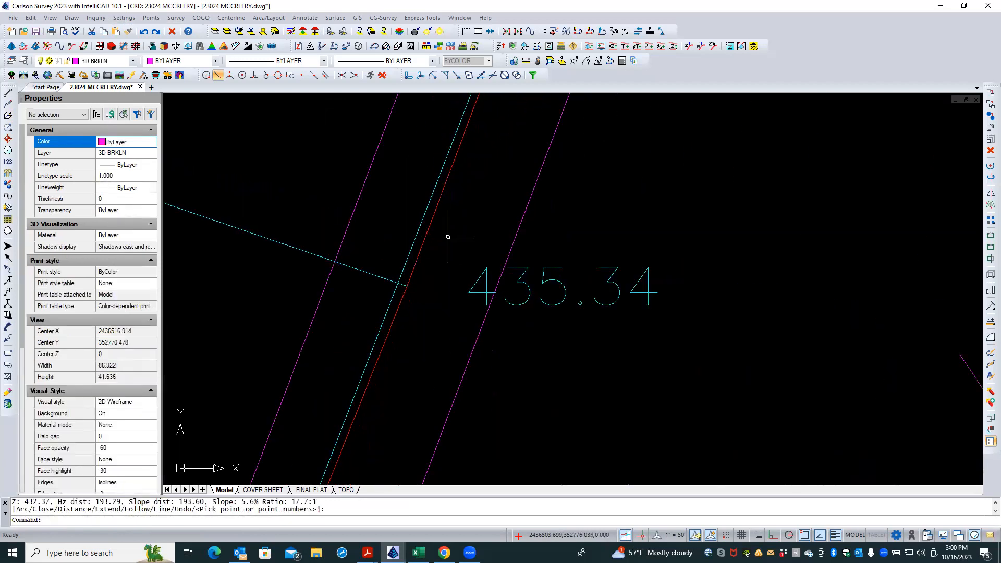
left_click(417, 259)
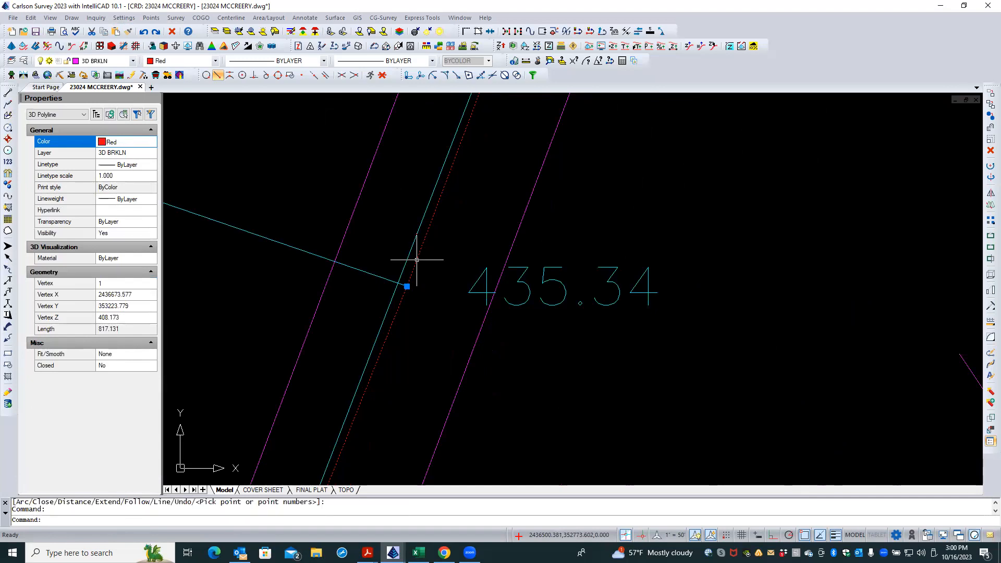
key("Escape")
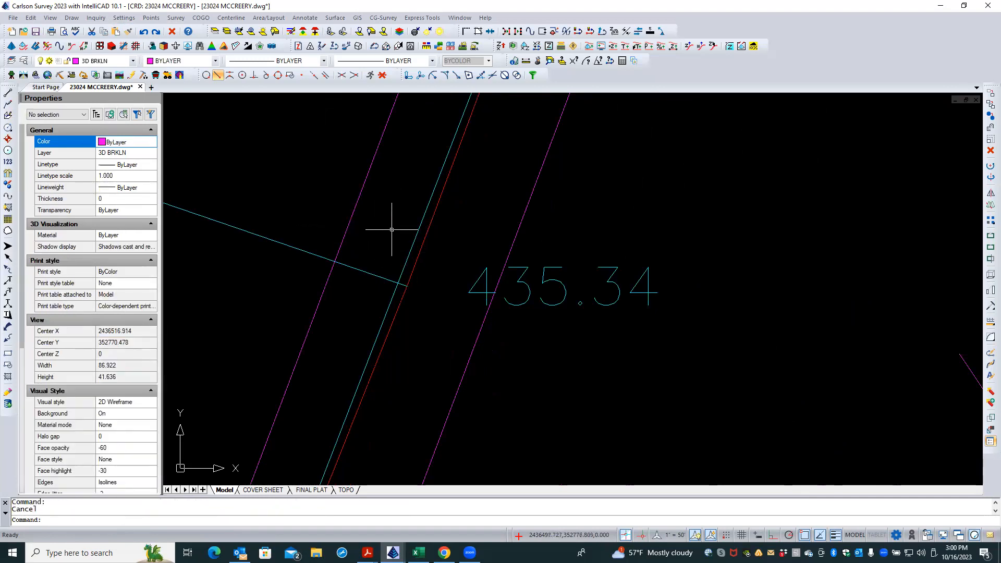
left_click(412, 246)
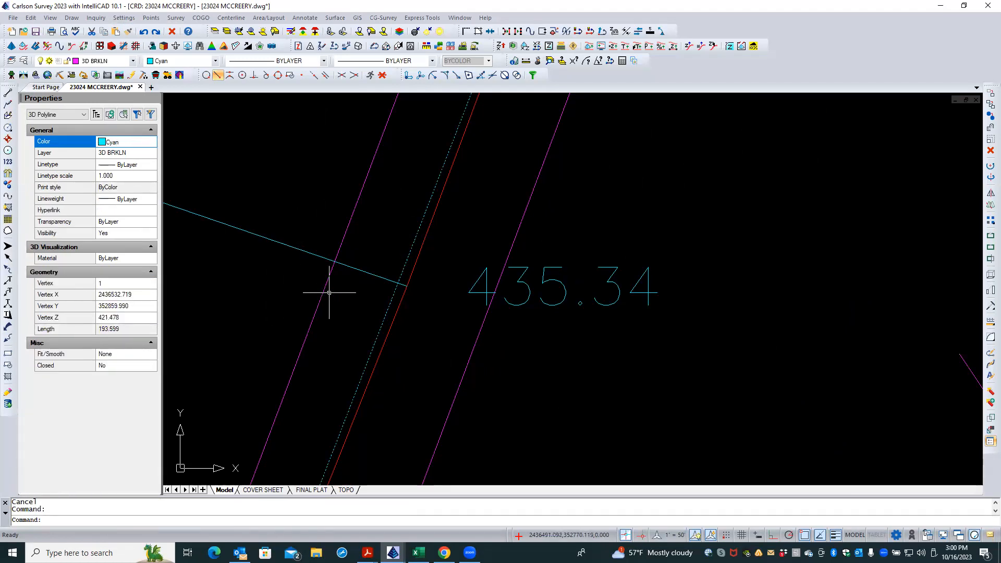
key("Escape")
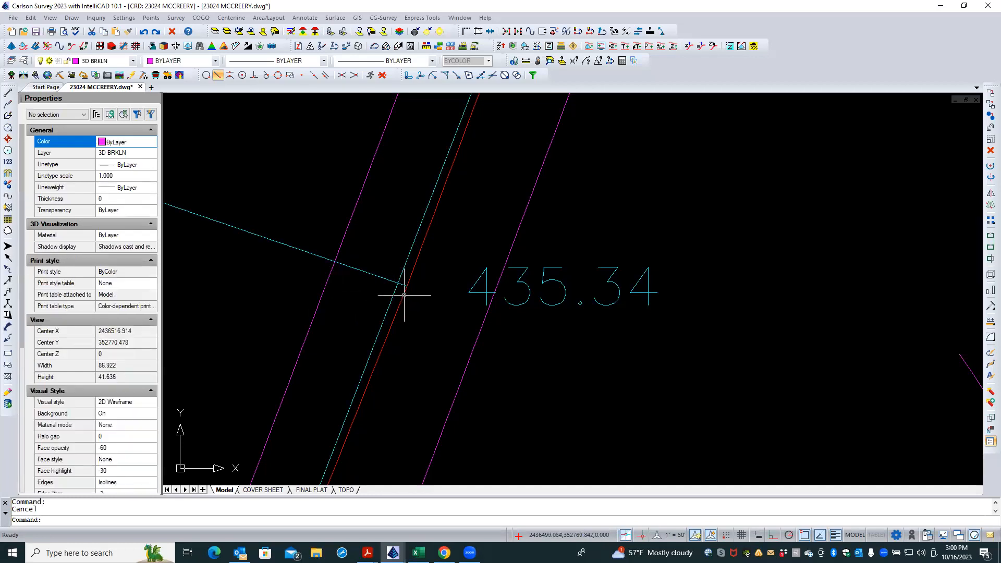
left_click(403, 293)
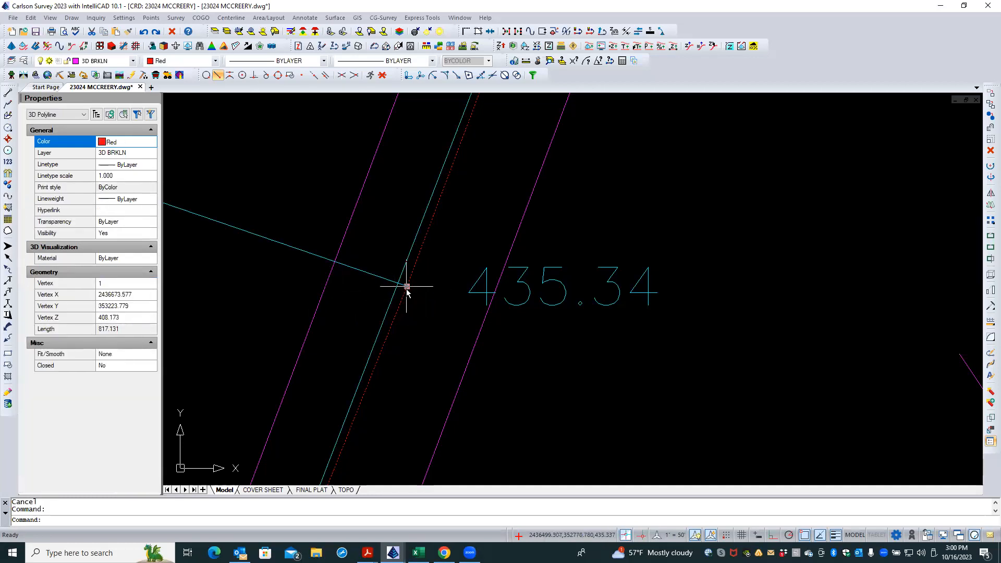
key("Escape")
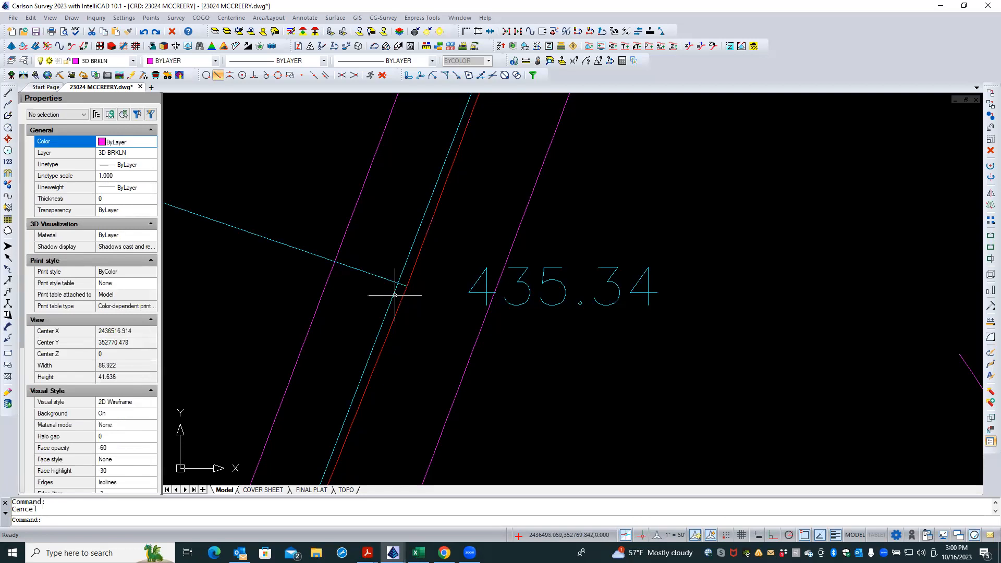
Select the cyan polyline and examine its full extent and its horizontal offset from the red centerline's 435.34 vertex.
left_click(395, 295)
scroll(370, 270, "down", 8)
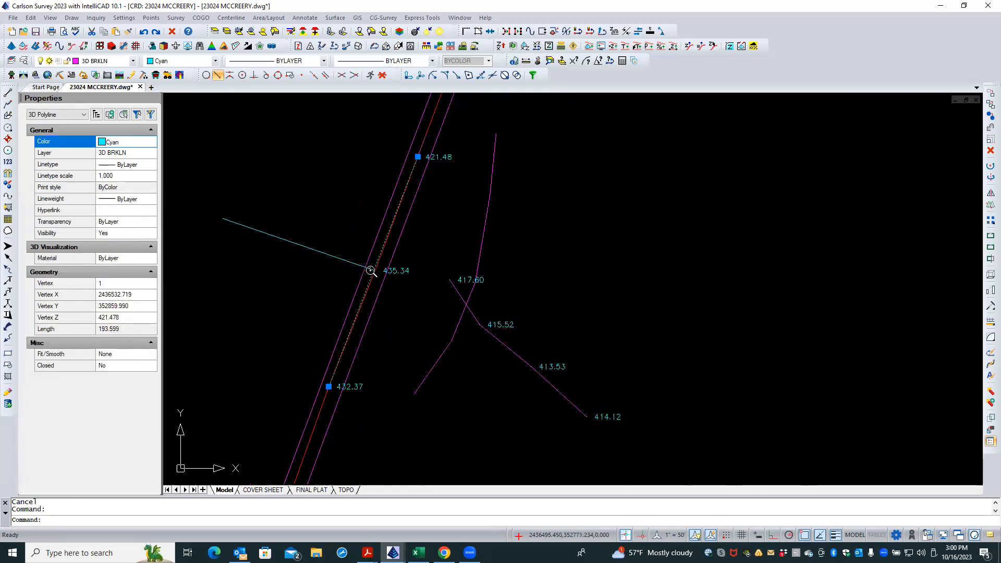
scroll(370, 277, "up", 3)
scroll(370, 278, "up", 4)
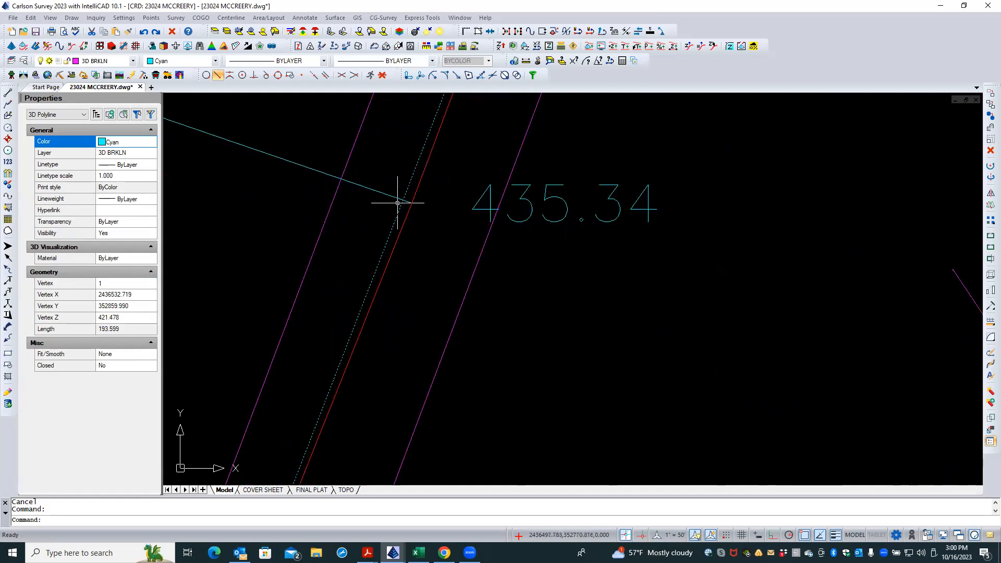
scroll(399, 201, "up", 3)
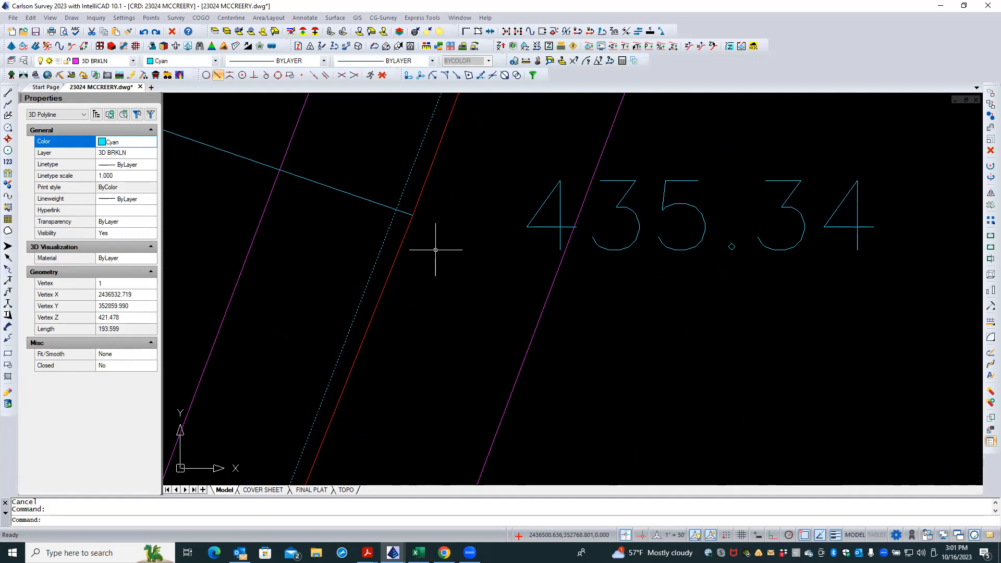
scroll(440, 276, "down", 2)
scroll(437, 279, "down", 1)
key("Escape")
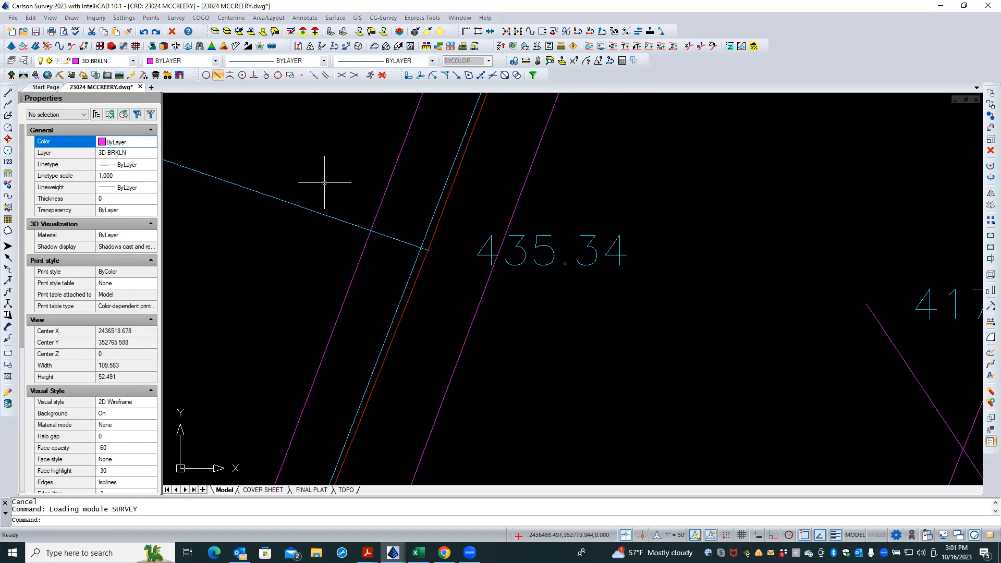
Erase the cyan 3D polyline between the 421.48 and 432.37 points.
scroll(437, 241, "up", 4)
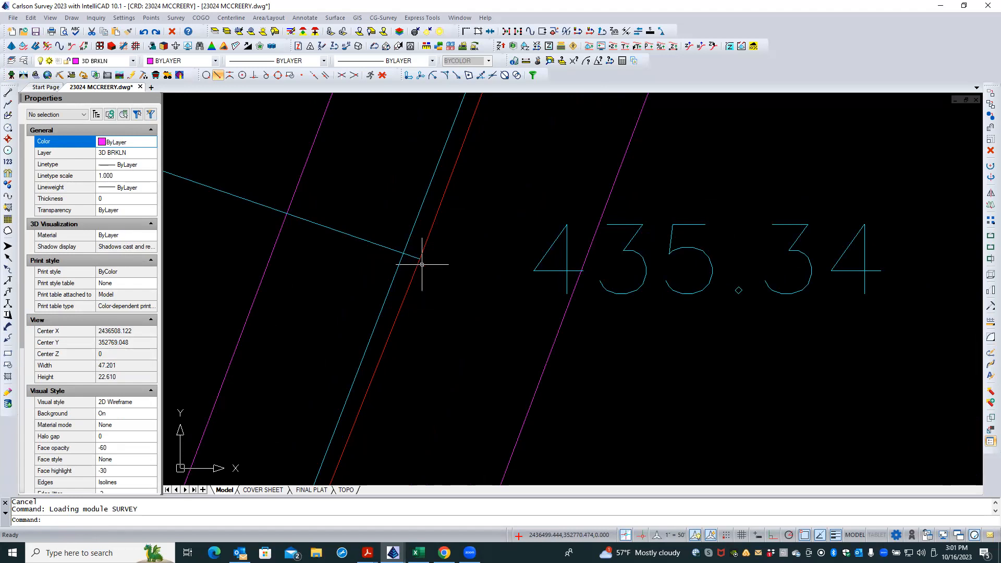
left_click(394, 271)
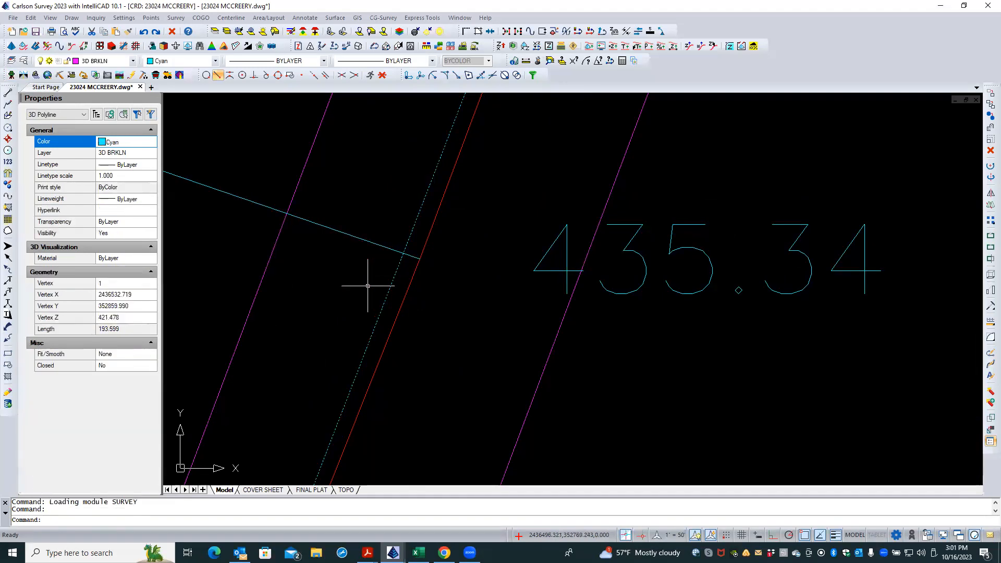
left_click(990, 151)
scroll(374, 338, "down", 5)
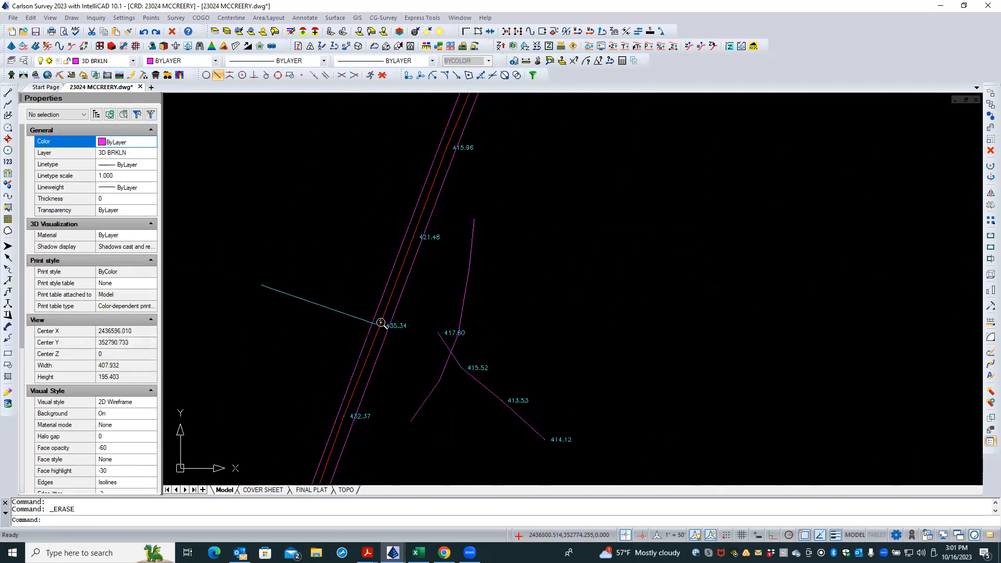
Start a 3D polyline on layer 3D BRKLN with its color set to yellow.
scroll(381, 324, "up", 2)
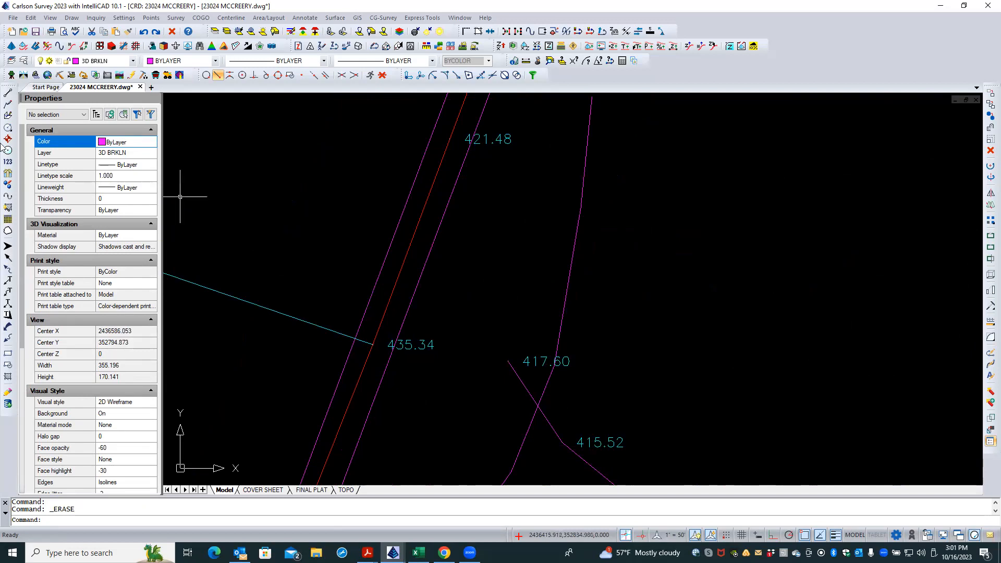
left_click(8, 116)
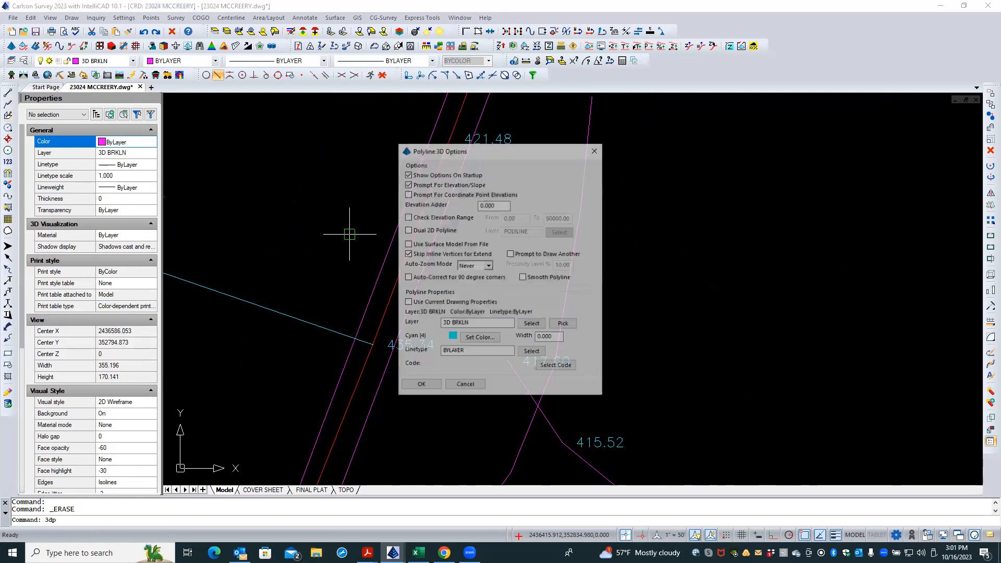
left_click(473, 339)
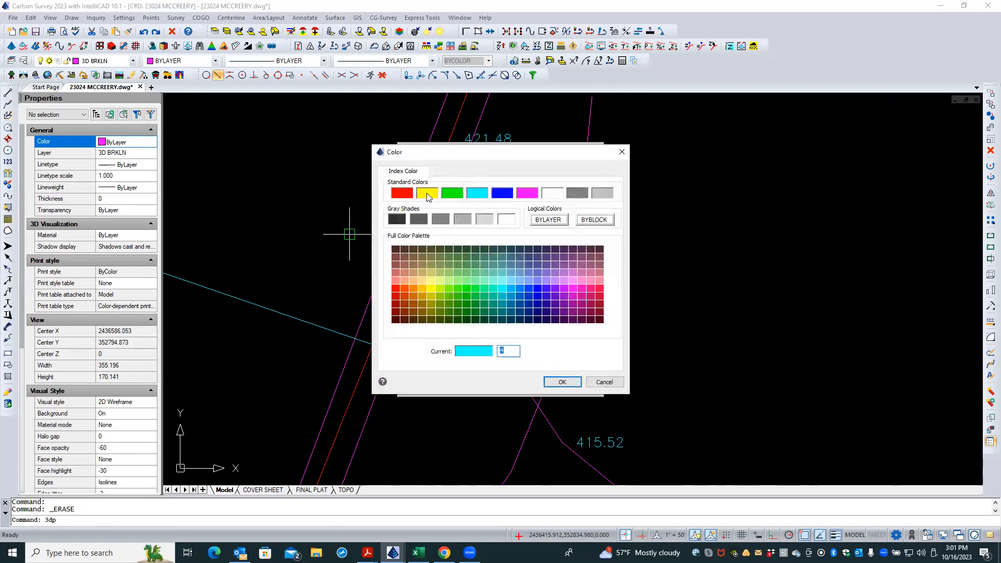
left_click(428, 194)
left_click(553, 381)
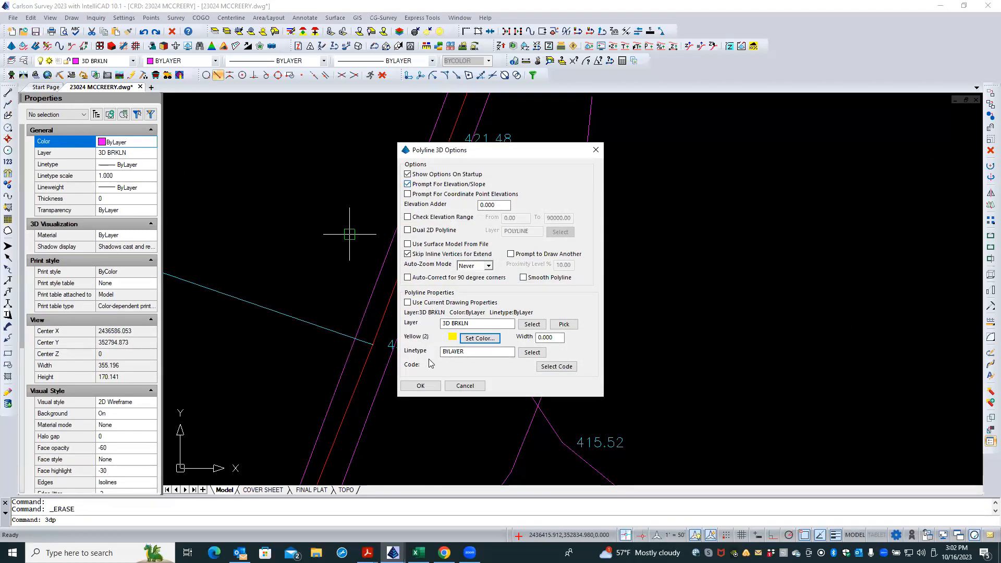
left_click(422, 387)
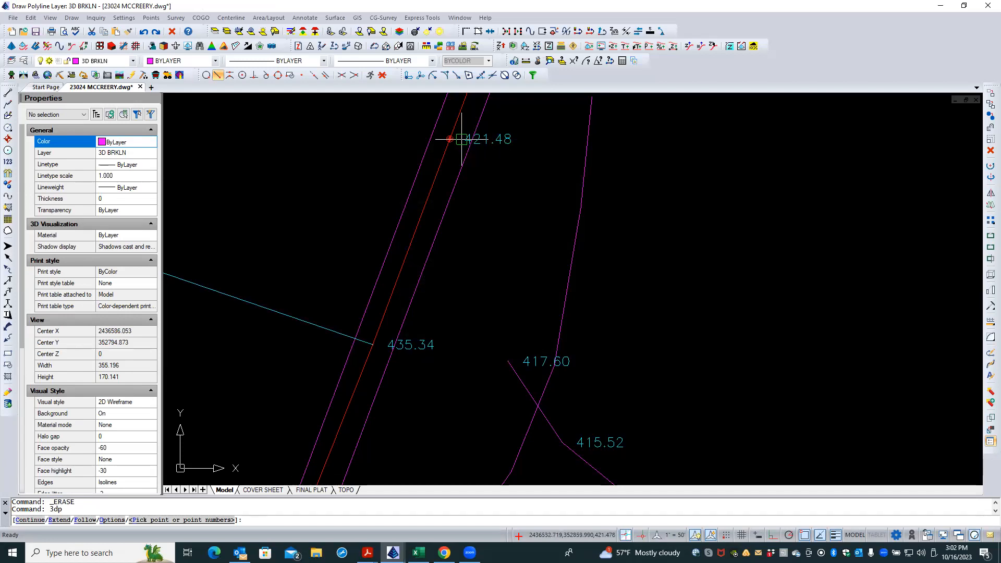
left_click(124, 18)
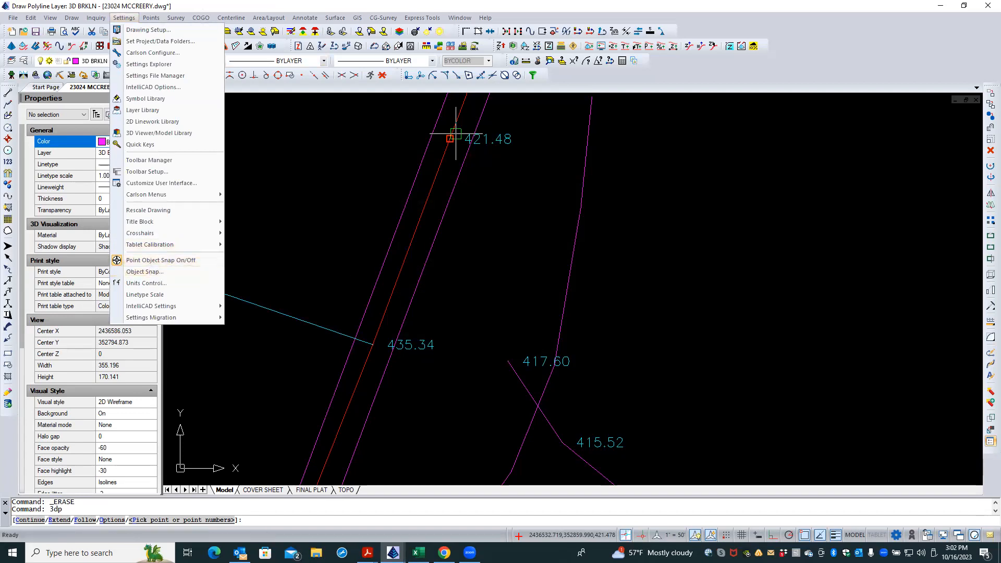
left_click(456, 134)
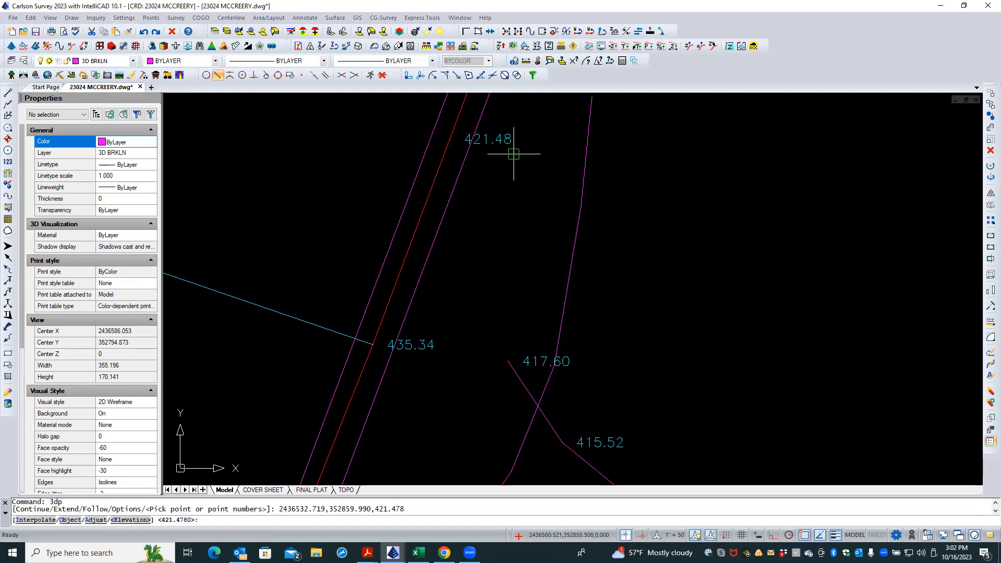
key("Return")
key("Escape")
Start the yellow 3D polyline at the 421.48 point with that point's elevation, and add a vertex with interpolated elevation at the 435.34 point.
key("Return")
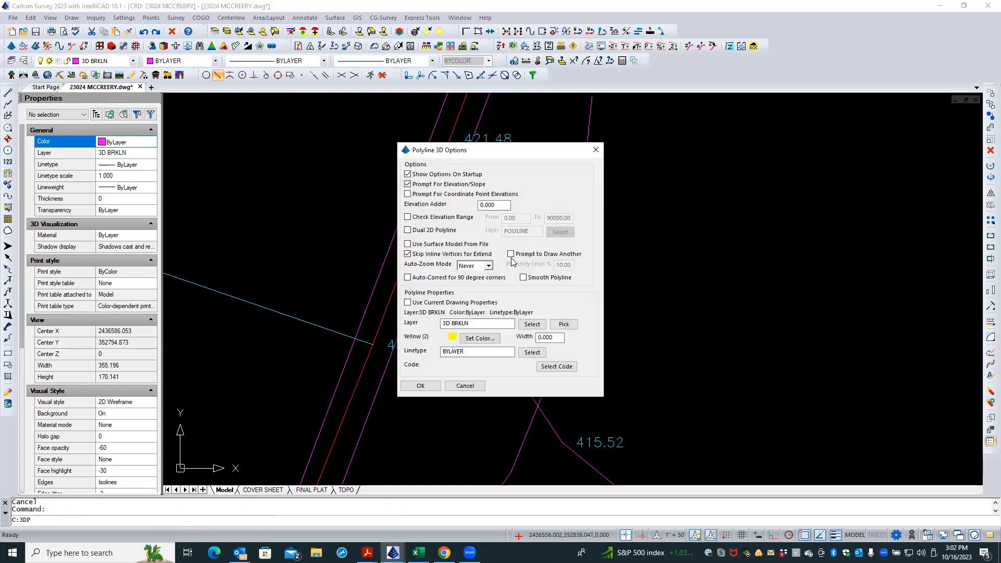
left_click(421, 385)
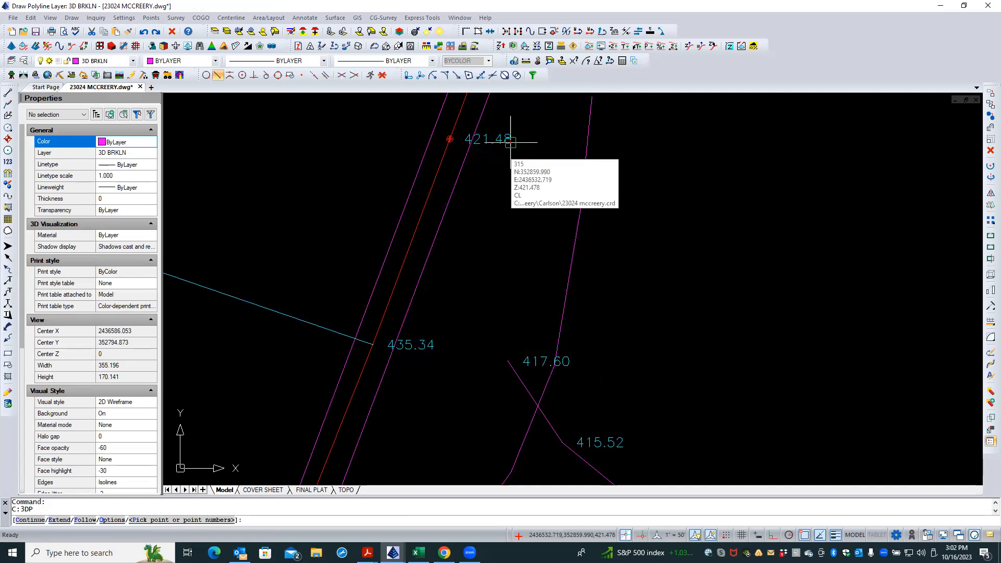
left_click(510, 142)
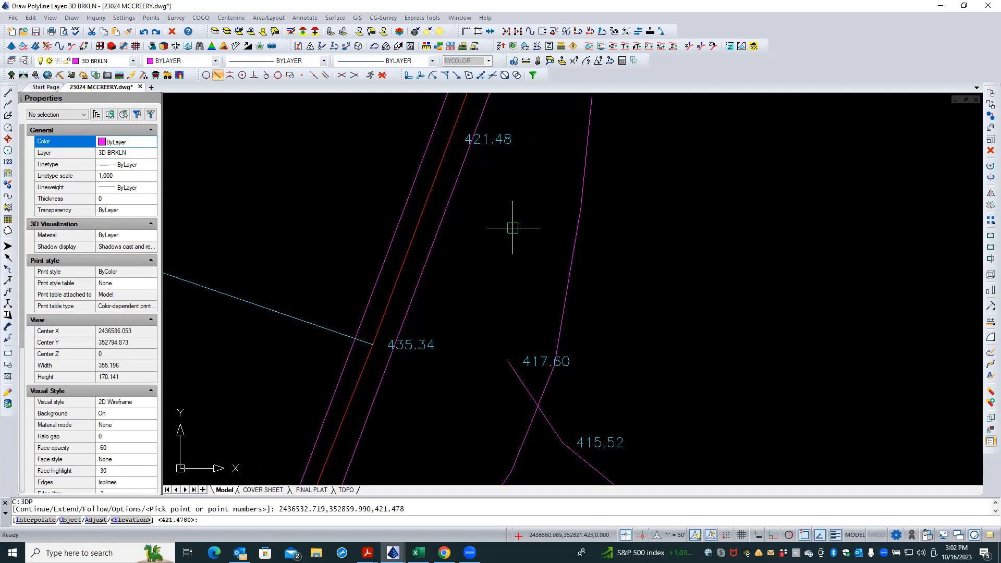
key("Return")
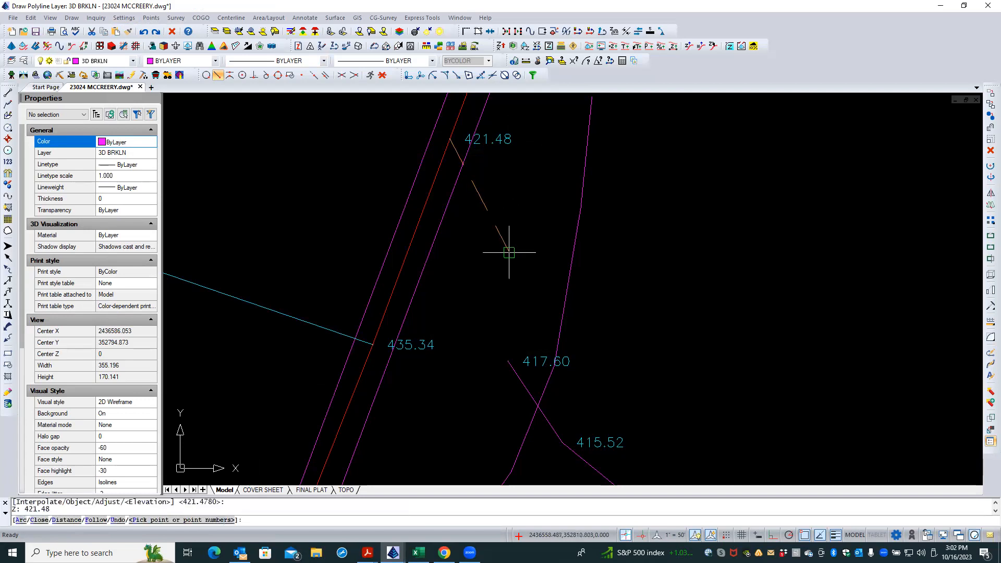
left_click(427, 343)
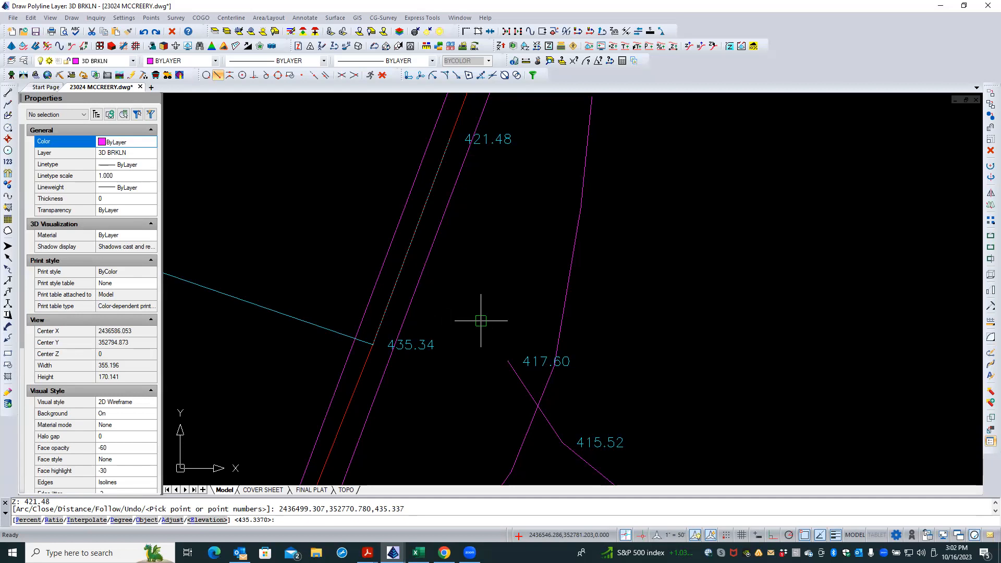
type("I")
key("Return")
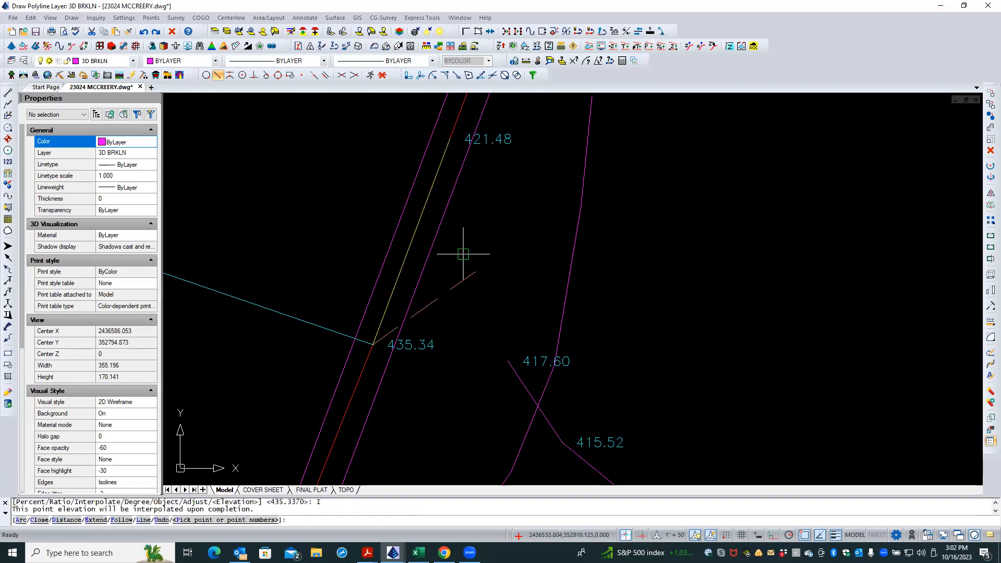
Finish the yellow polyline at the 432.37 point, using that point's own elevation.
scroll(461, 248, "down", 3)
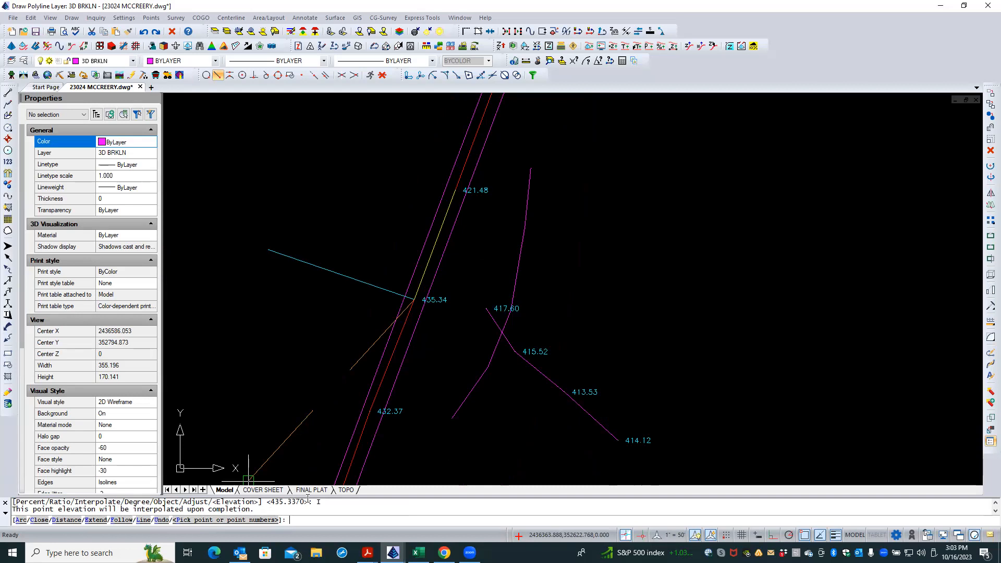
scroll(442, 396, "up", 3)
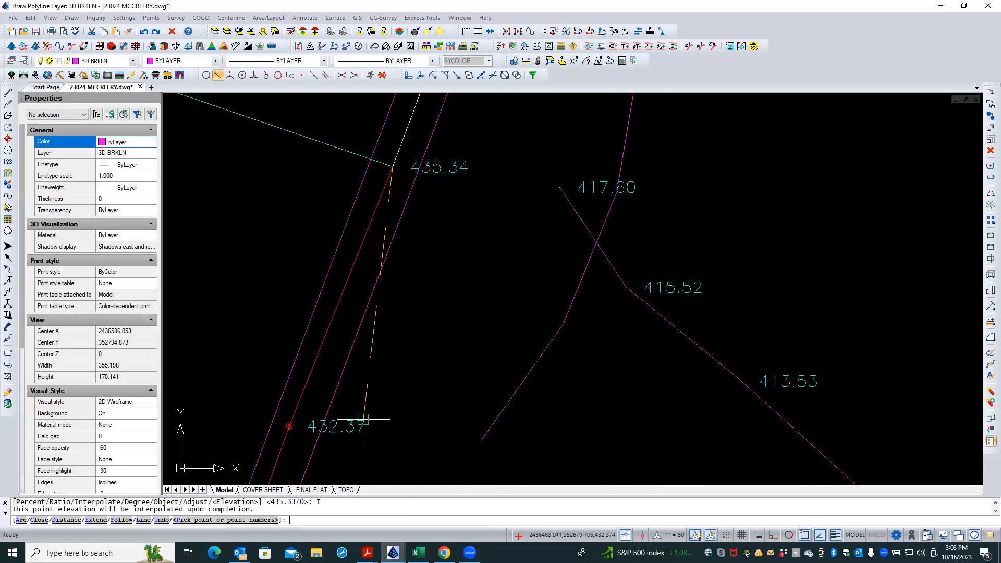
left_click(364, 420)
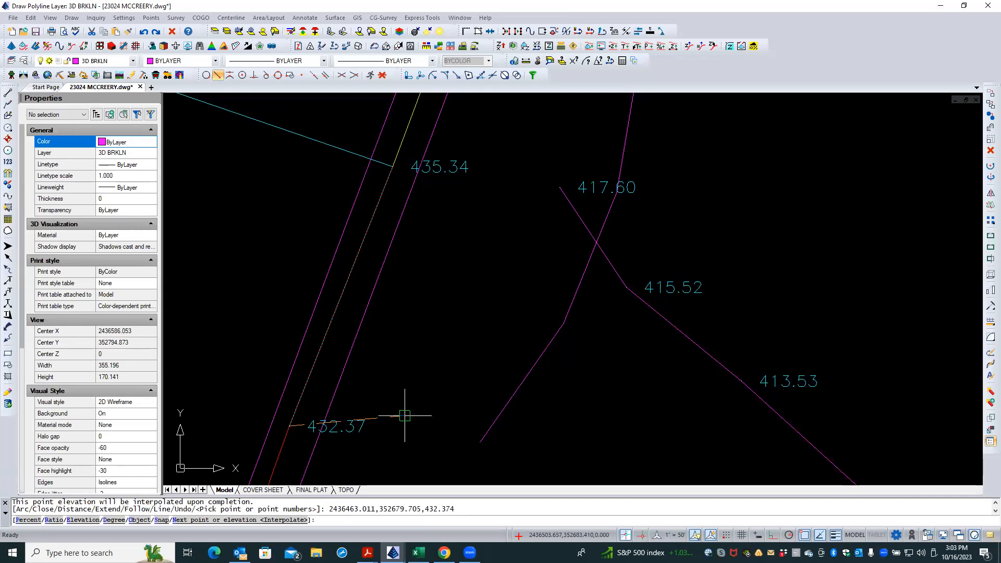
type("E")
key("Return")
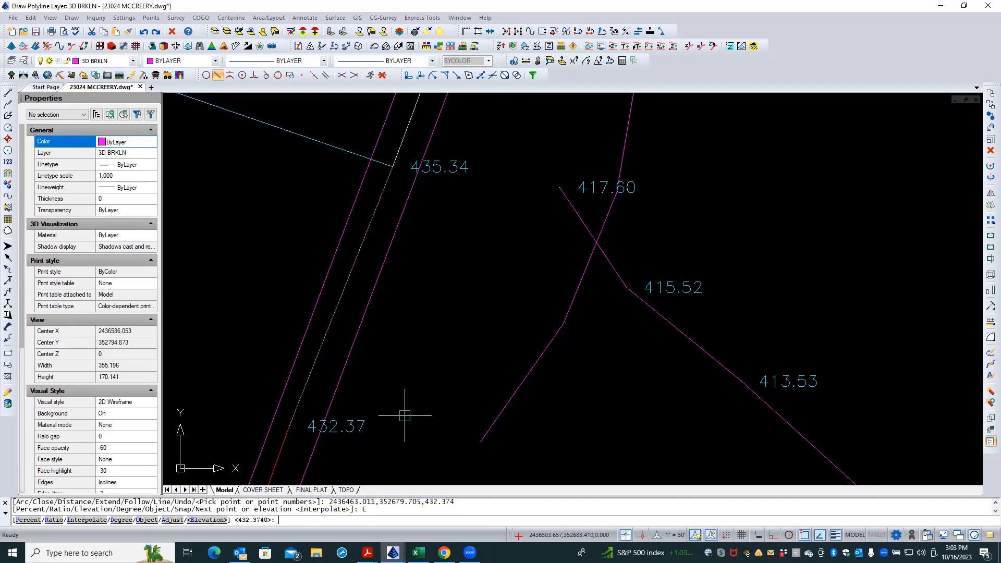
key("Return")
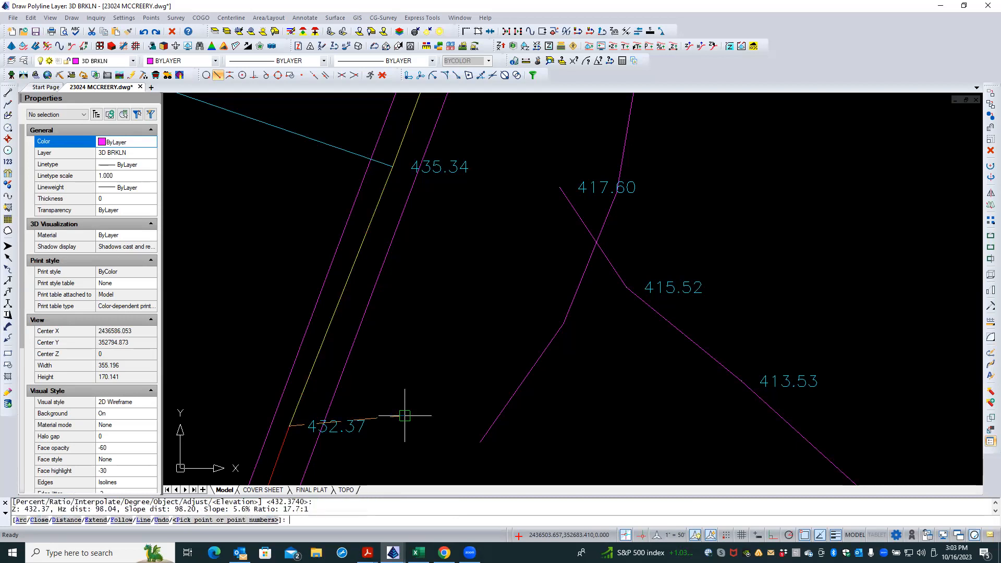
key("Return")
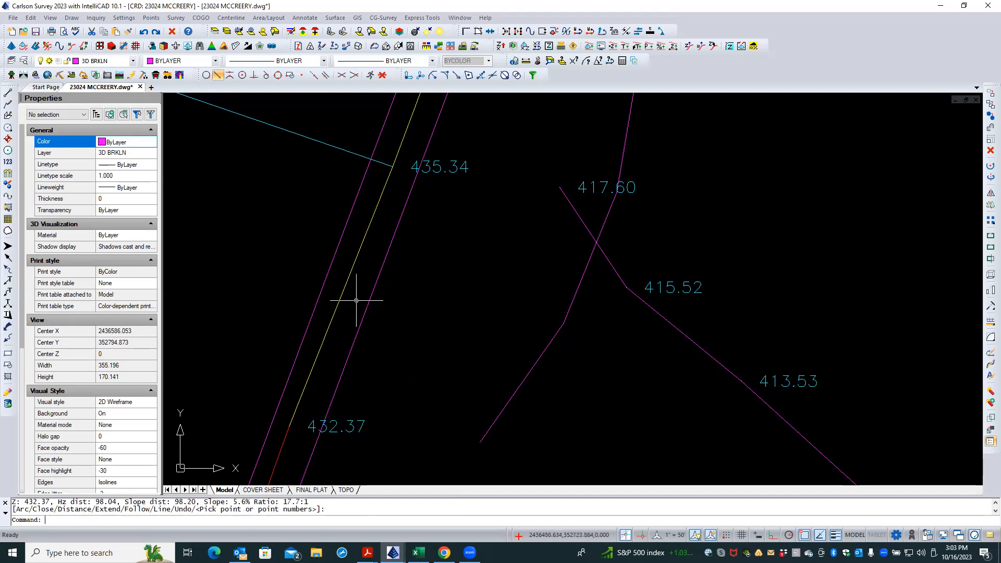
Select the yellow 3D polyline on the centerline and examine its vertices at the 421.48, 435.34 and 432.37 points.
left_click(348, 278)
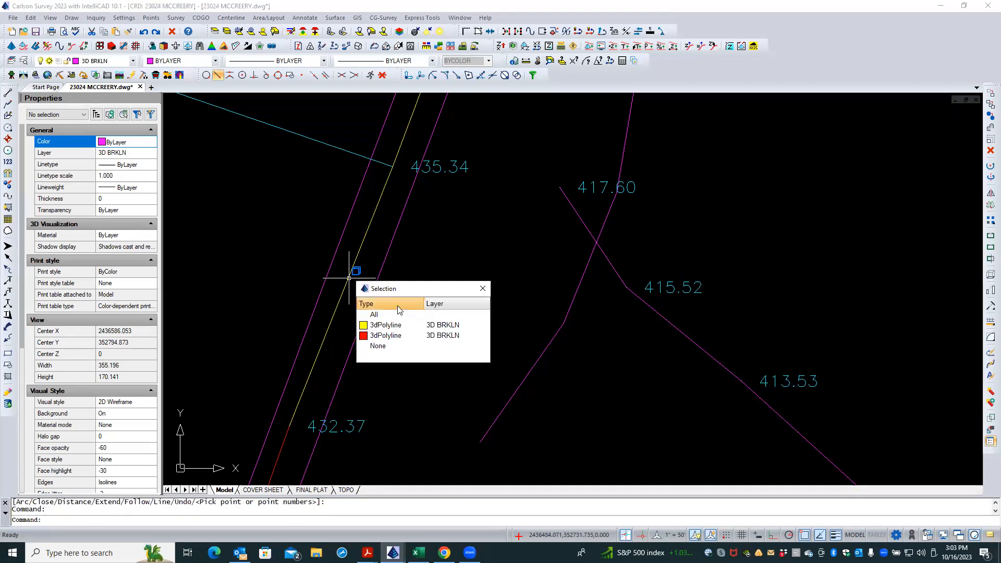
left_click(400, 326)
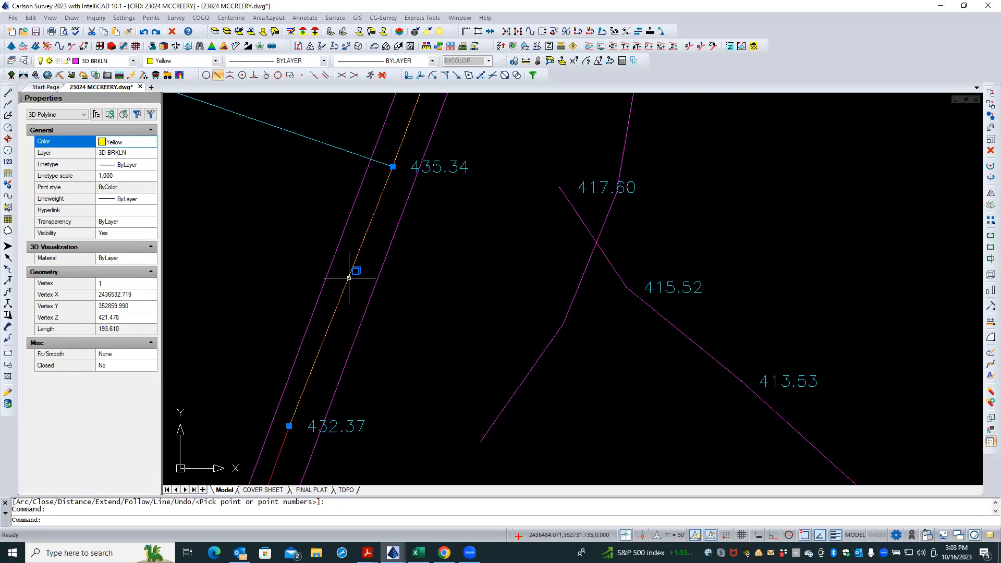
scroll(382, 378, "down", 3)
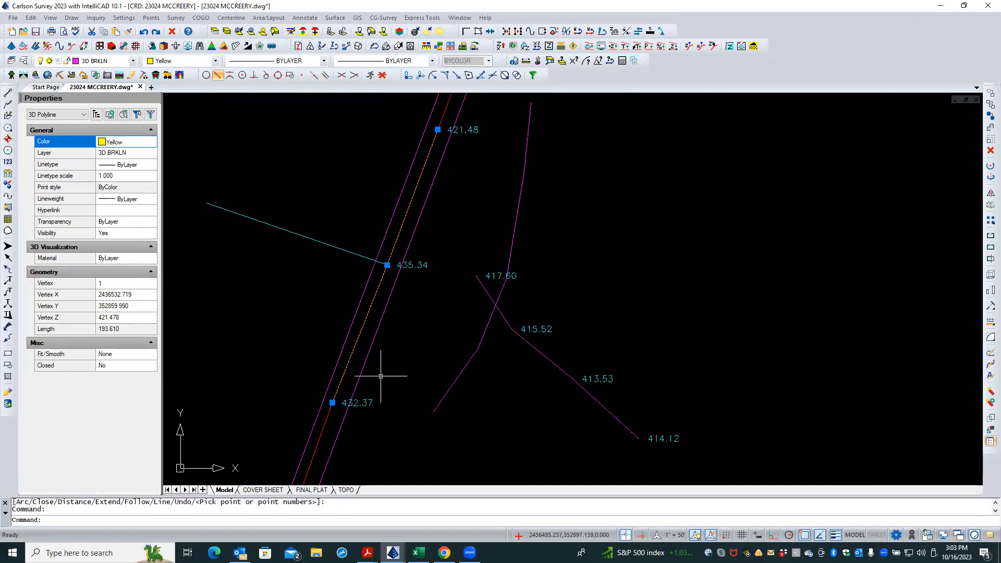
mouse_move(438, 130)
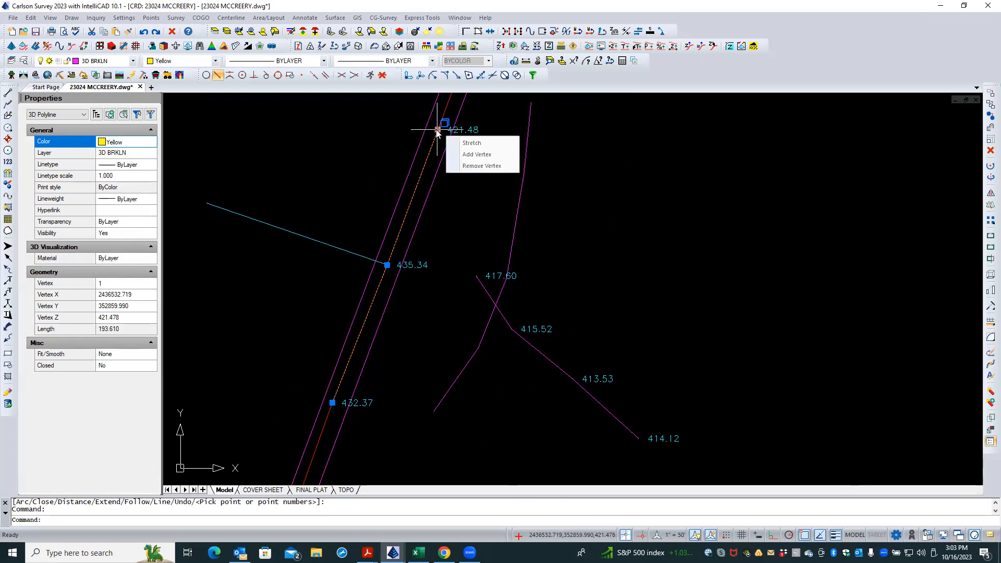
mouse_move(333, 403)
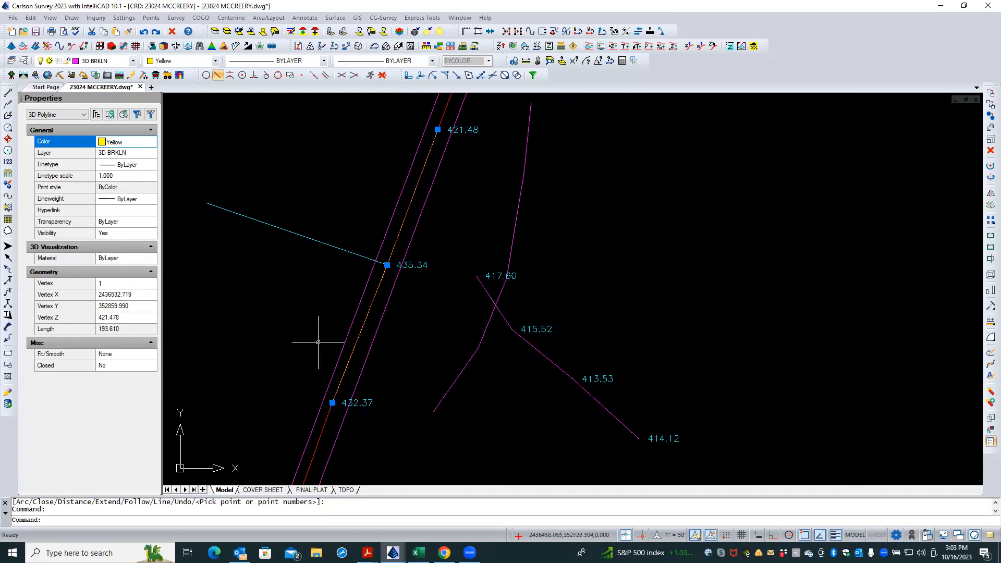
mouse_move(387, 266)
key("Escape")
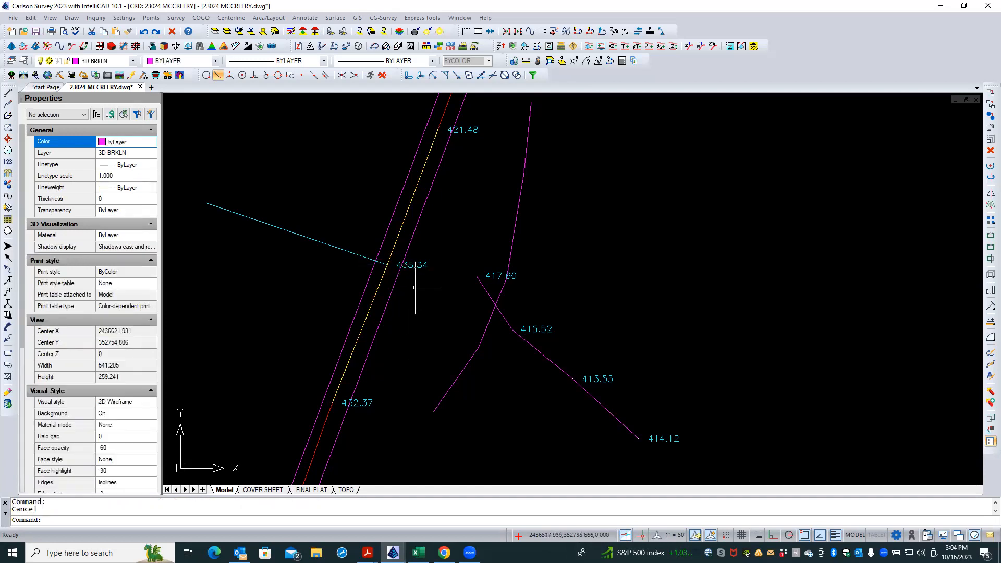
Select the red centerline polyline to compare its vertices with those of the yellow polyline, and clear the selection.
left_click(326, 418)
left_click(326, 419)
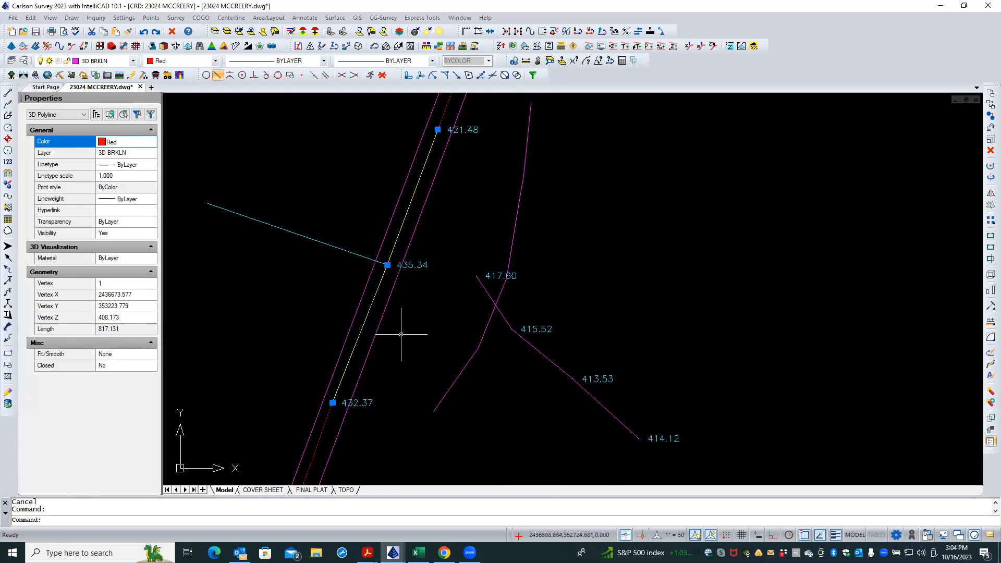
key("Escape")
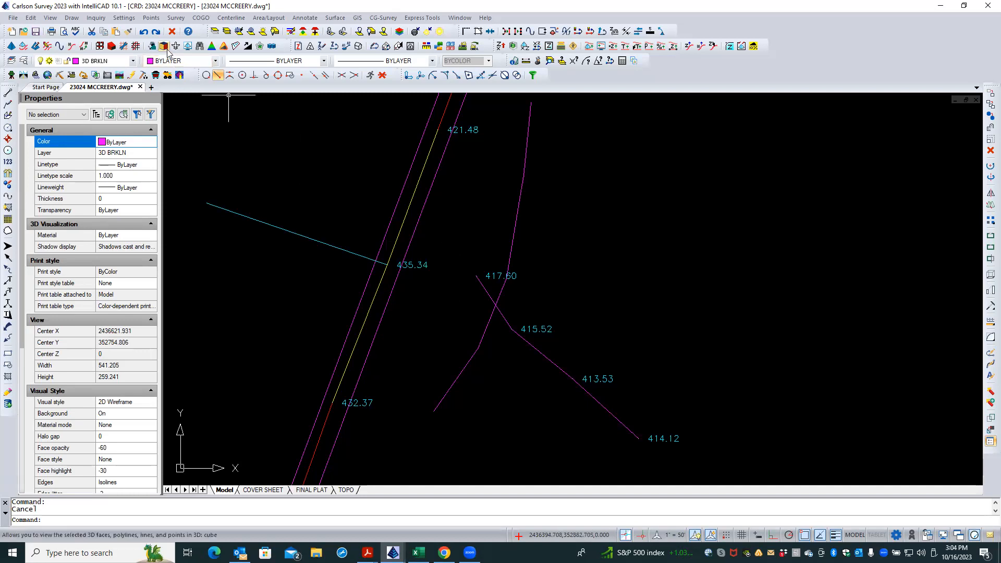
Show the road lines, the yellow polyline and the cyan line around the 435.34 vertex in a maximized 3D drawing viewer.
left_click(51, 18)
mouse_move(71, 87)
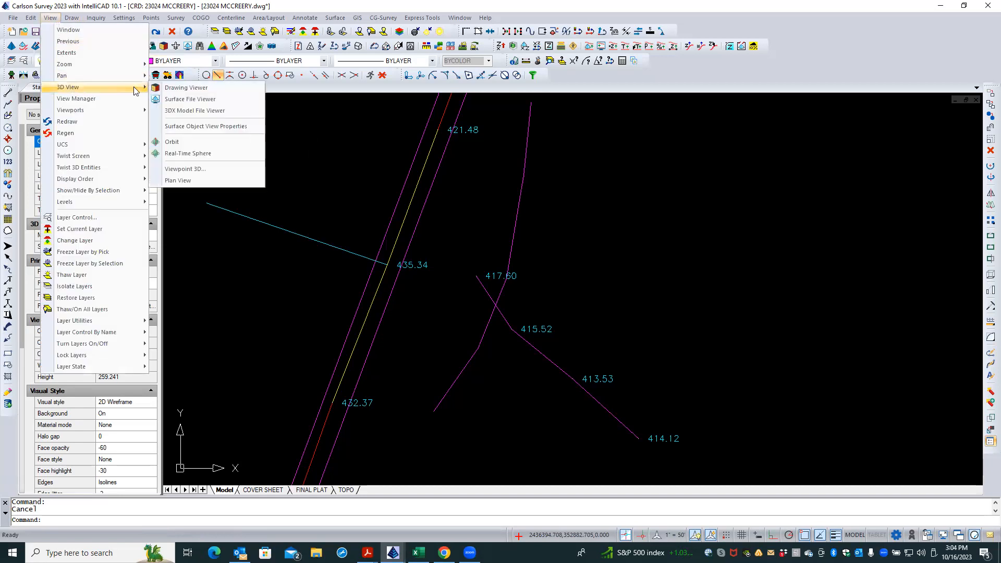
left_click(281, 88)
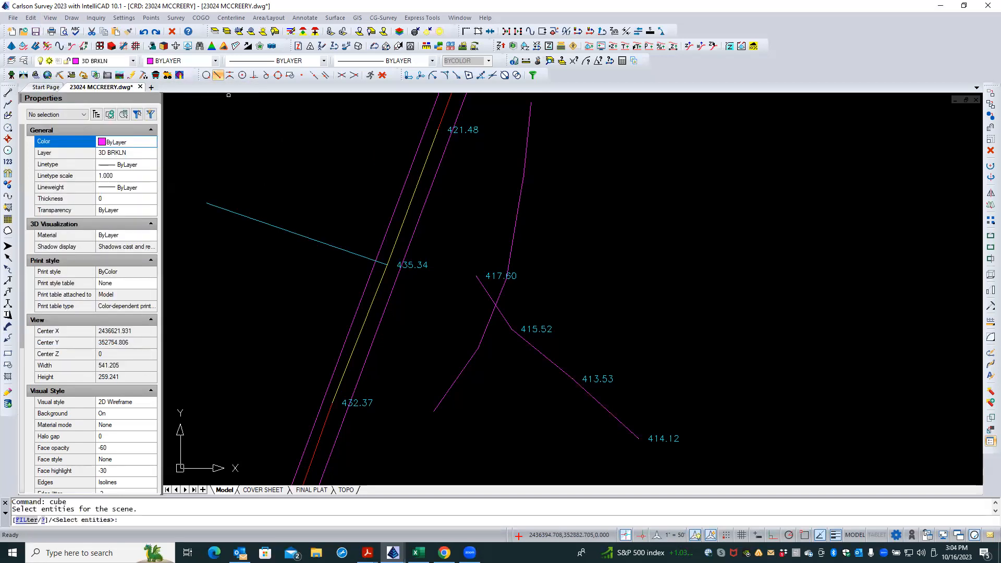
left_click(461, 219)
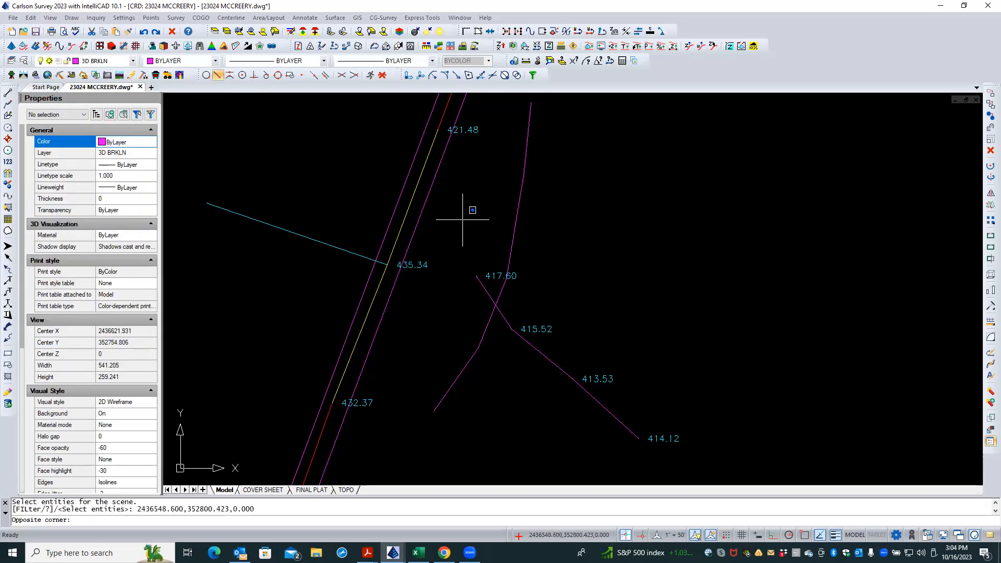
left_click(339, 300)
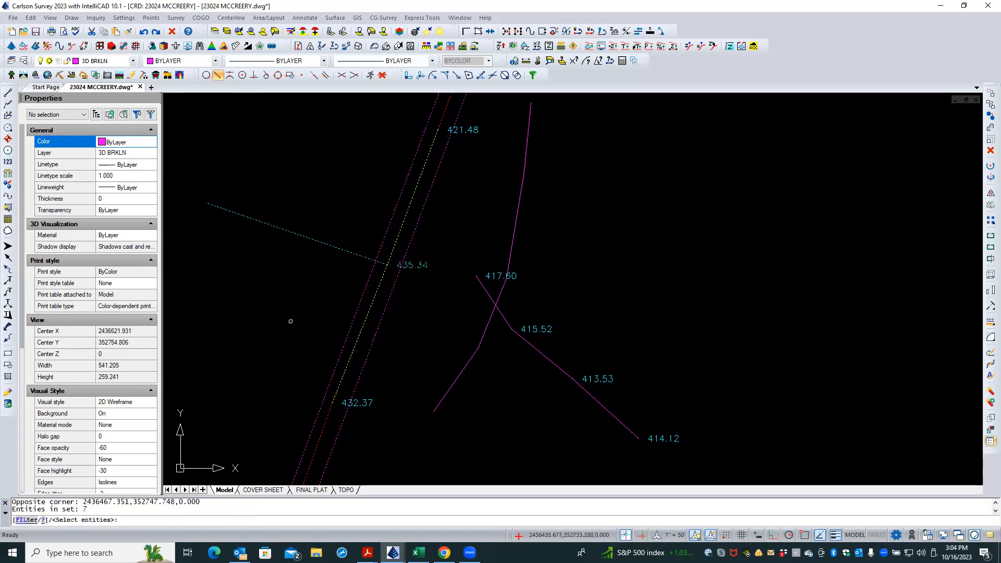
key("Return")
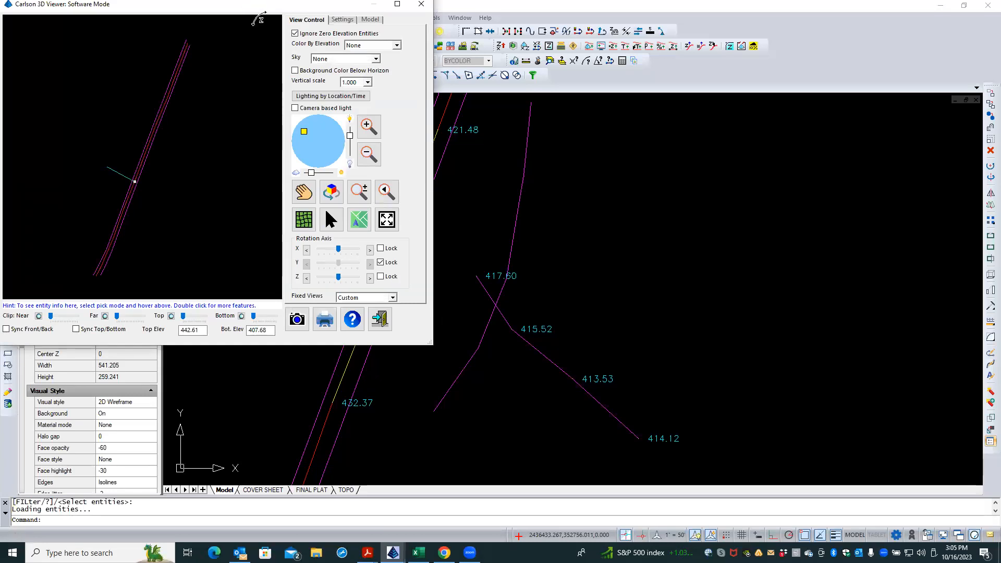
double_click(218, 9)
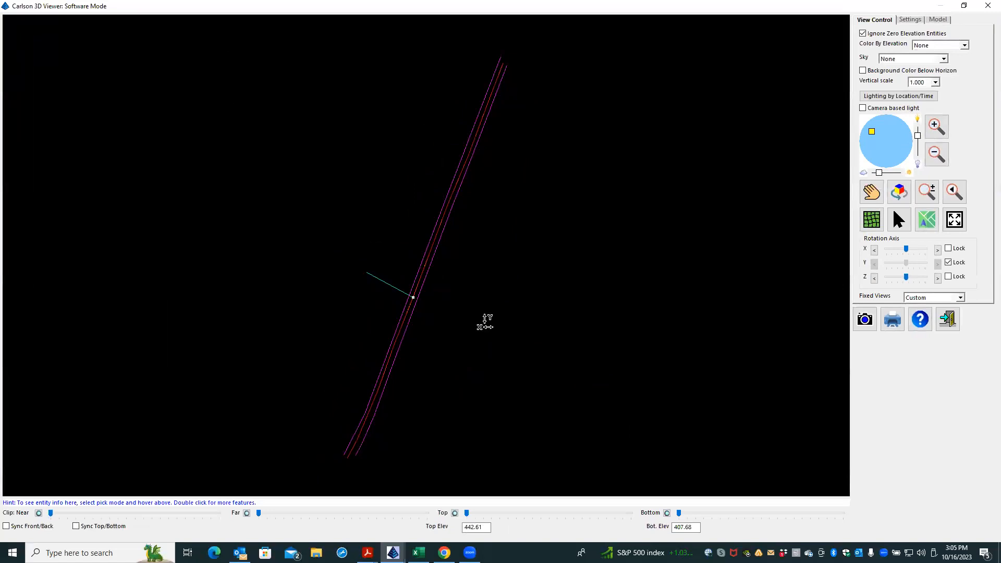
Examine the red centerline and the yellow polyline up close from an oblique side view to compare their elevations at the 435.34 vertex.
left_click_drag(442, 294, 478, 167)
left_click_drag(447, 436, 430, 268)
scroll(417, 275, "up", 10)
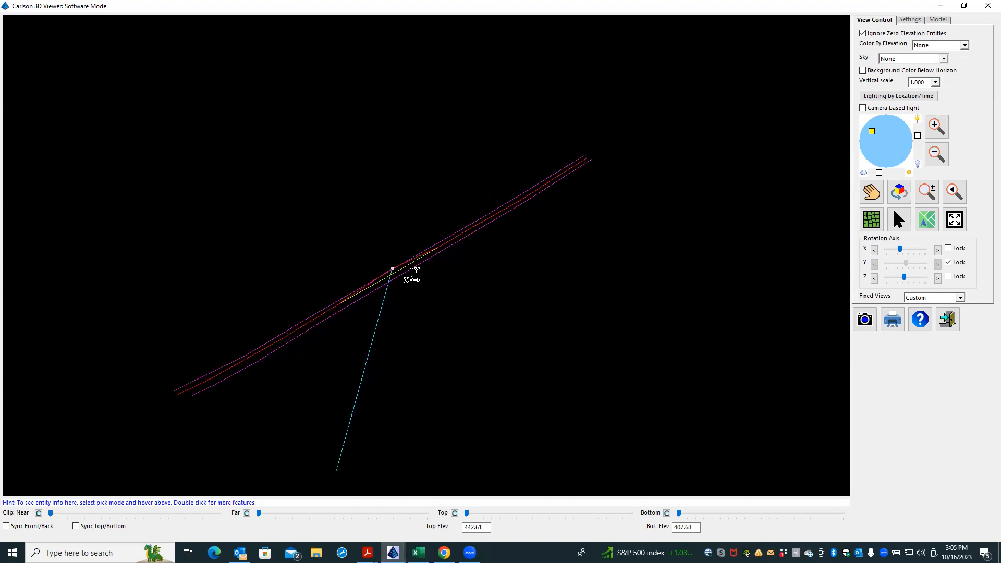
left_click_drag(425, 375, 514, 290)
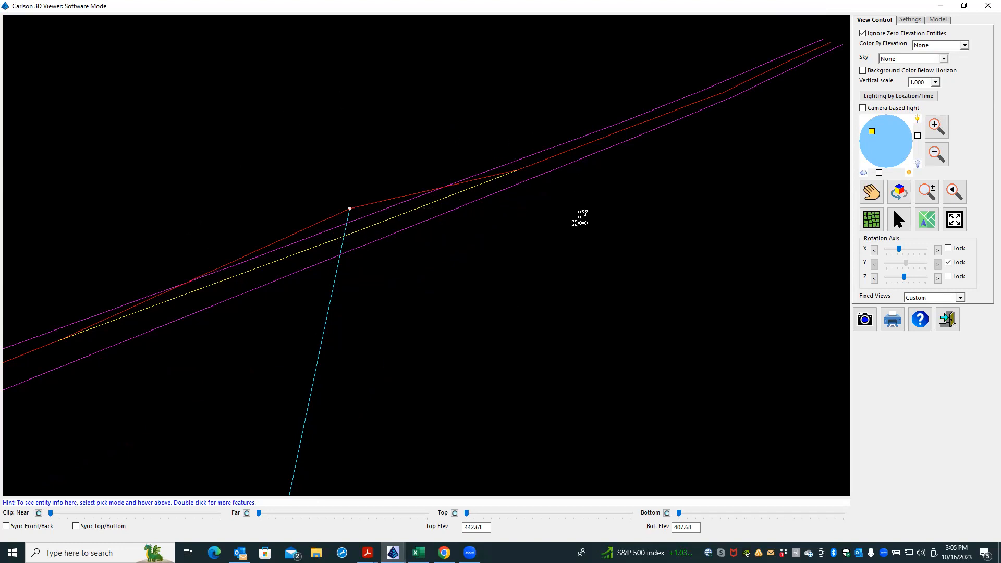
Set the CAD view to match the 3D viewer's current oblique view and return to the drawing.
left_click(903, 21)
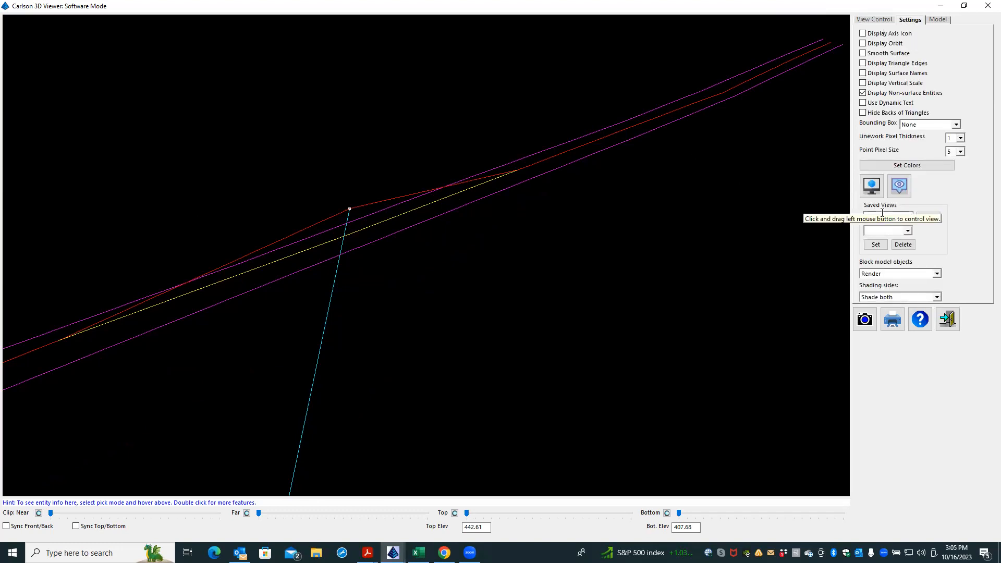
left_click(873, 188)
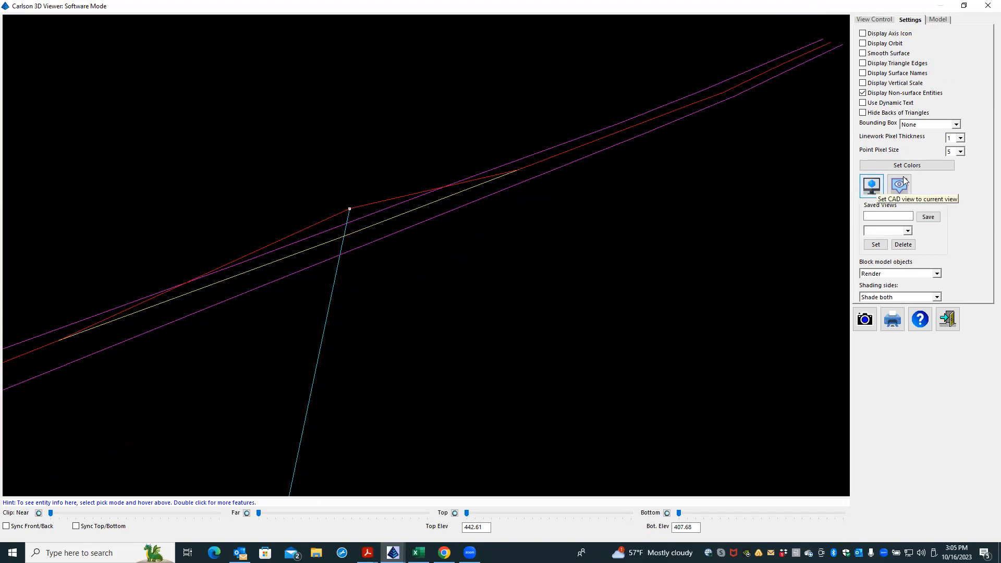
left_click(874, 188)
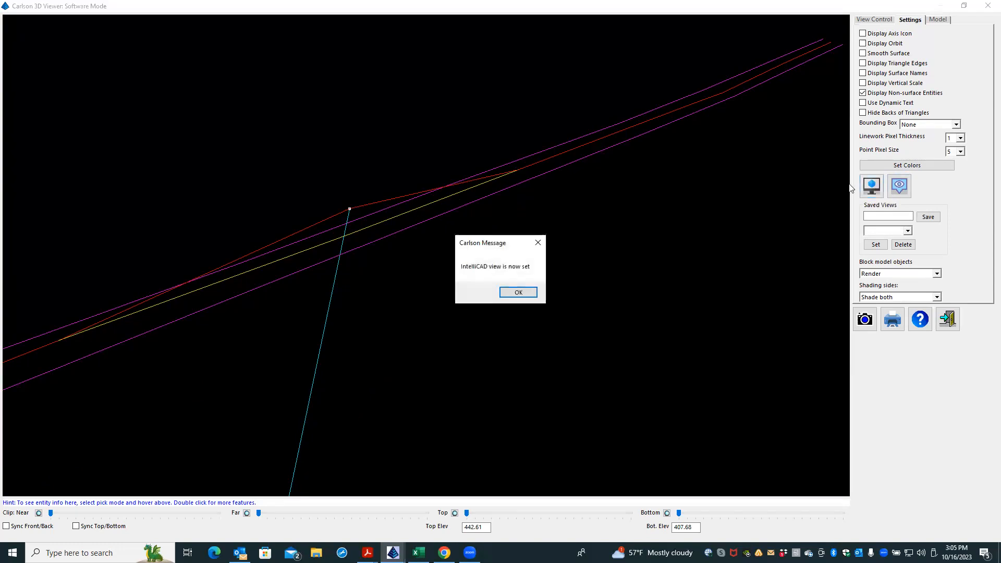
left_click(519, 292)
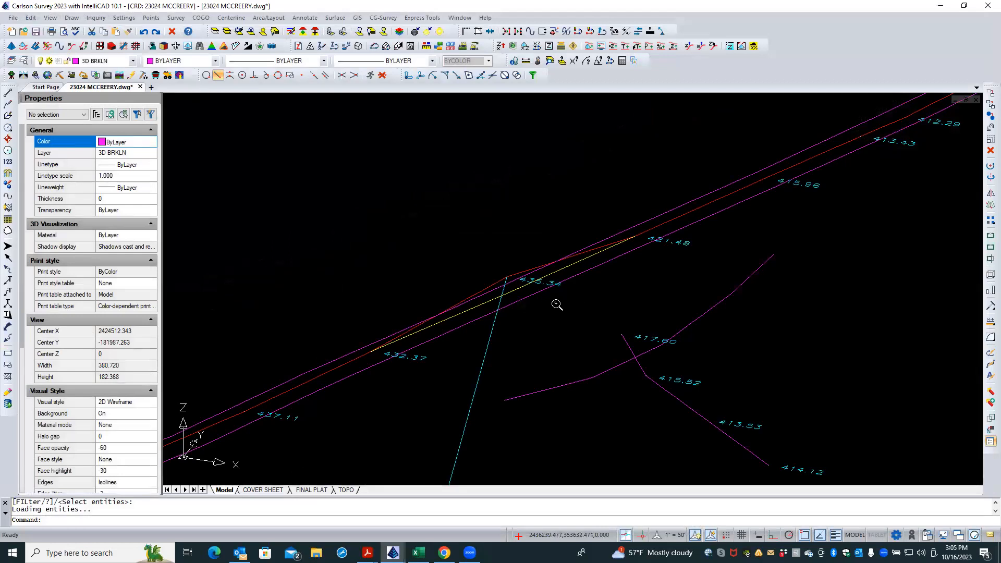
Select the red centerline and the yellow polyline to compare their vertices at the 435.34 point, and clear the selection.
scroll(544, 307, "up", 2)
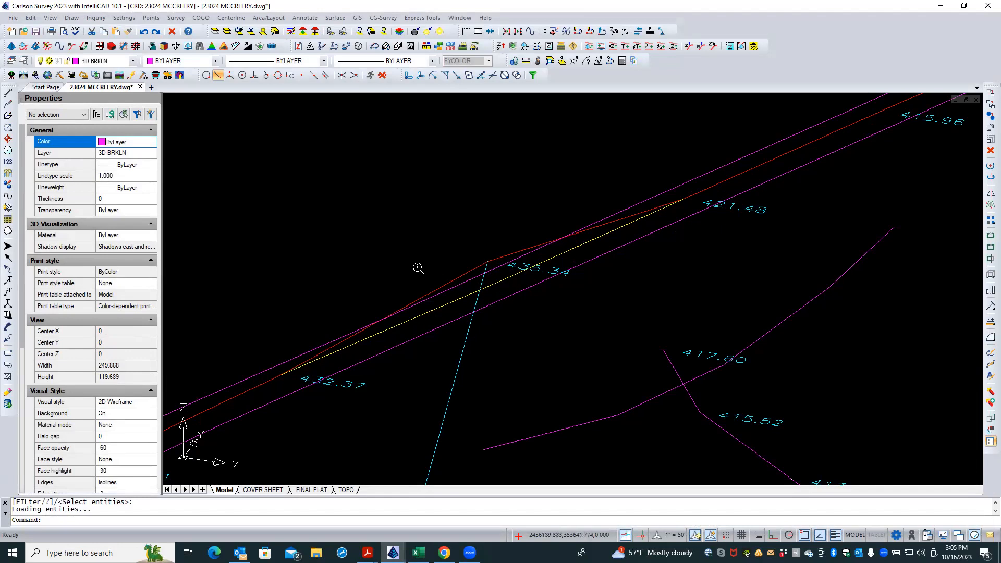
left_click(467, 273)
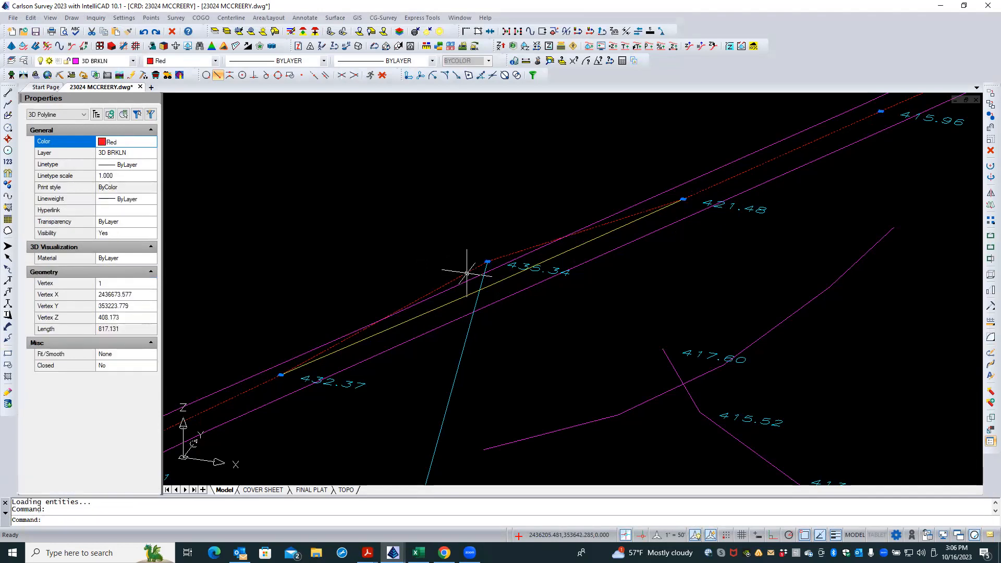
left_click(452, 300)
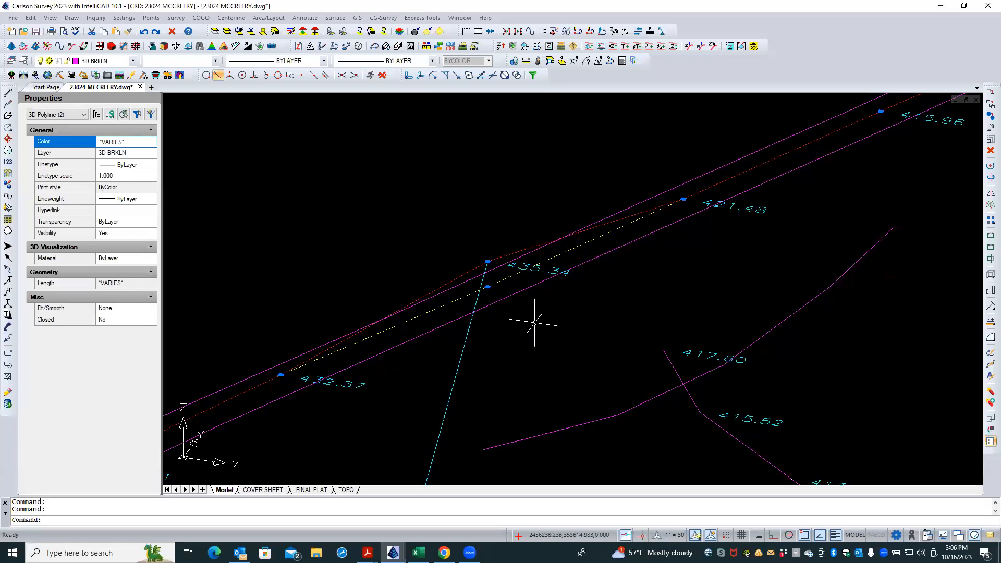
key("Escape")
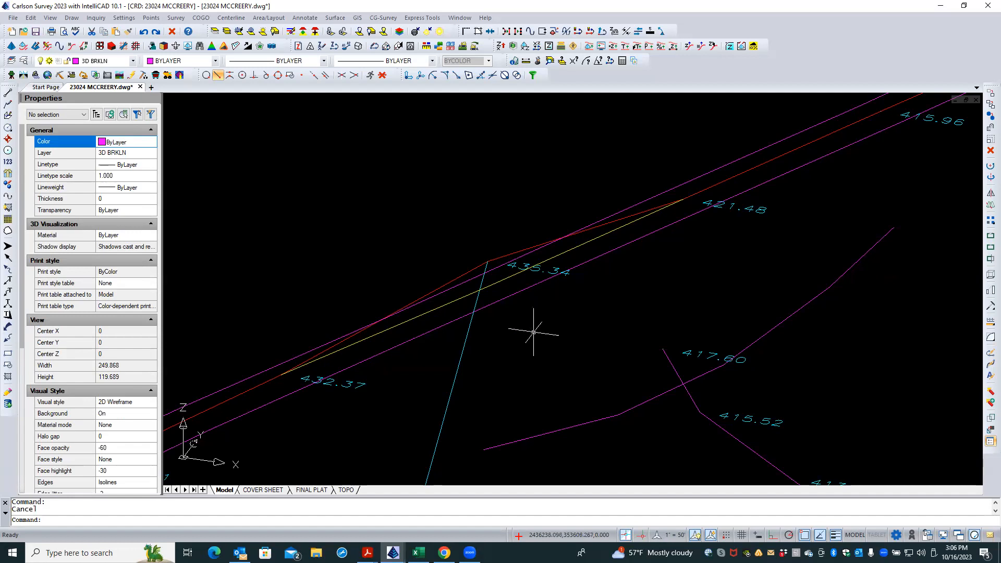
Stretch the red centerline's vertex at the 435.34 point onto the yellow polyline's middle vertex and clear the selection.
left_click(455, 278)
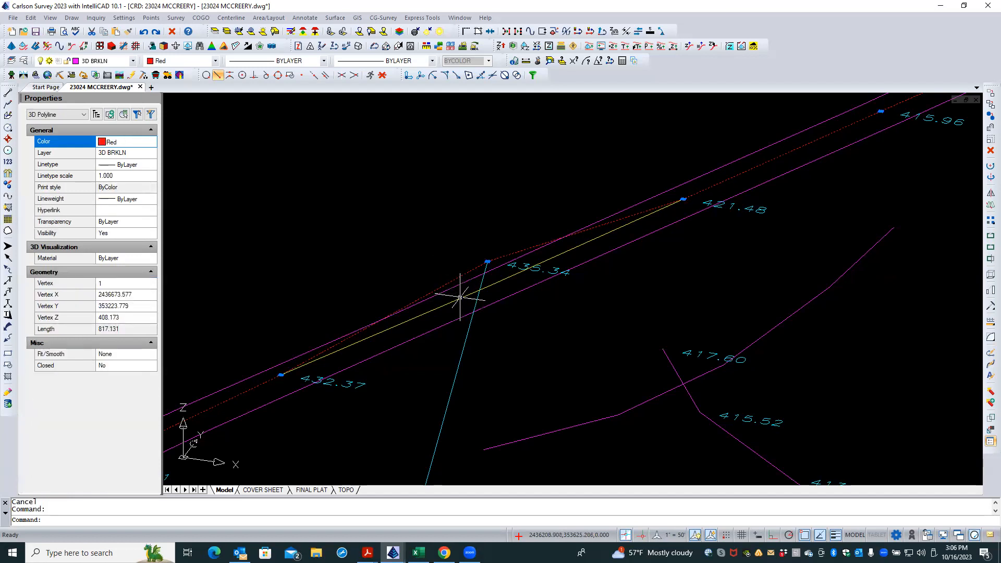
left_click(459, 297)
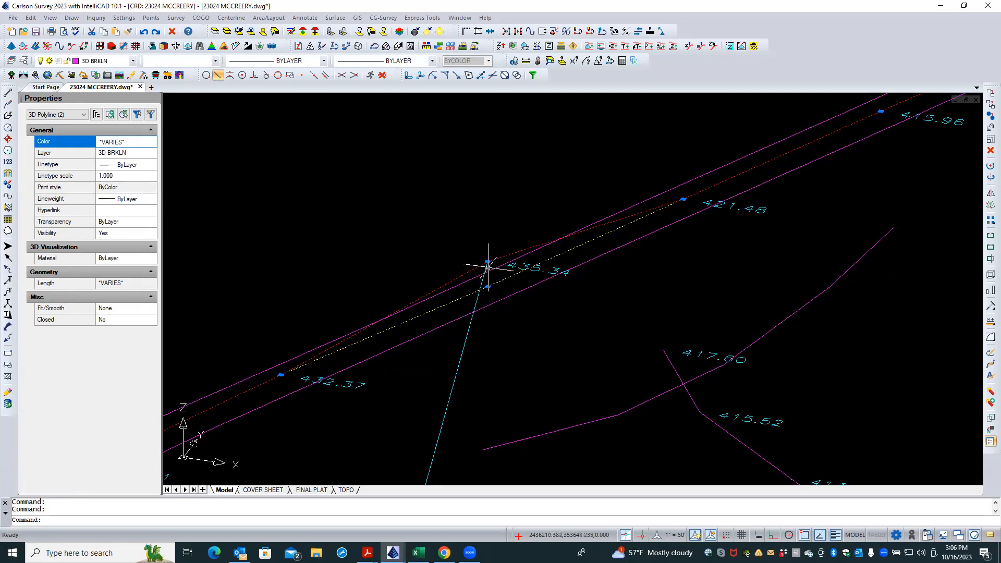
mouse_move(487, 261)
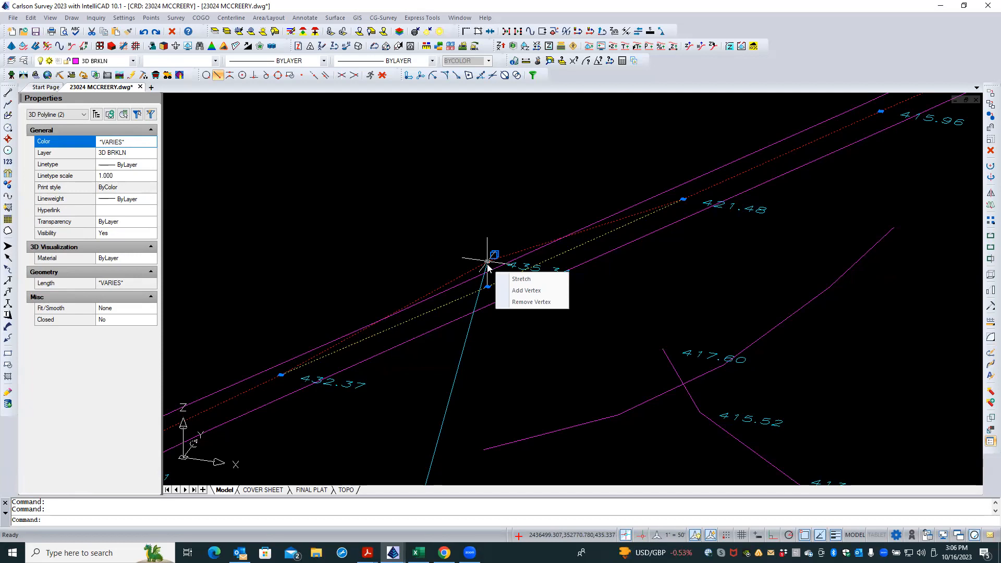
left_click(487, 261)
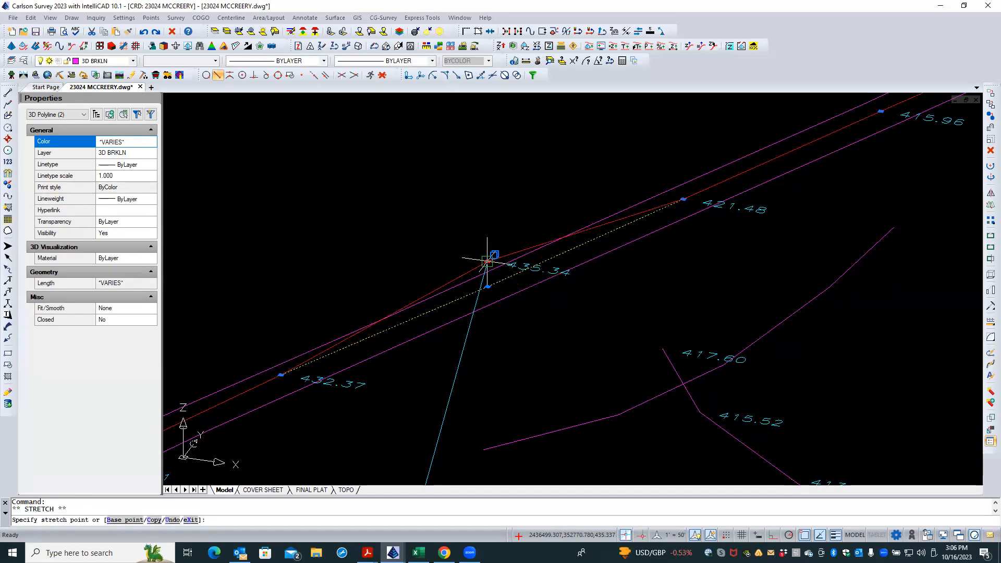
left_click(487, 287)
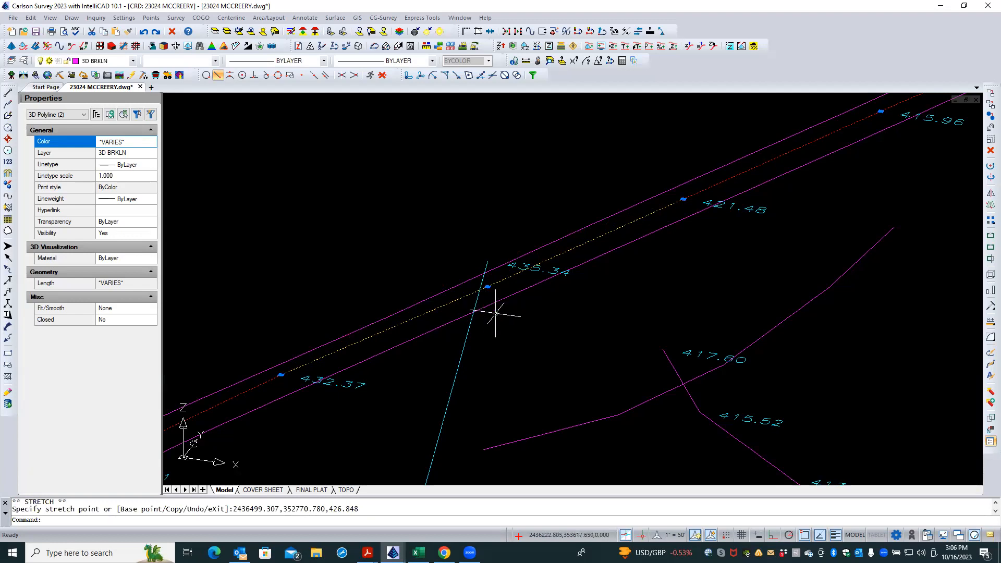
key("Escape")
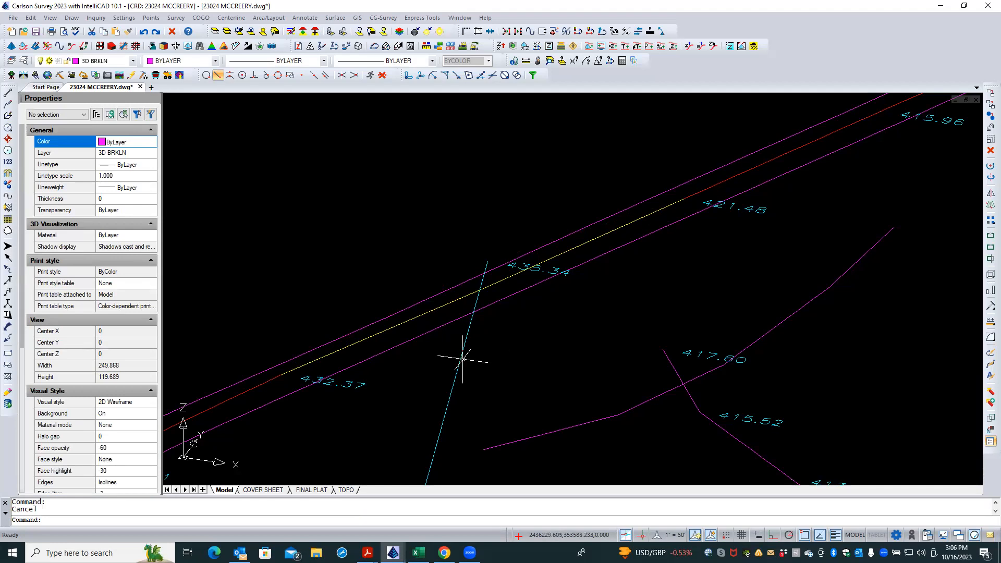
Erase the overlapping yellow 3D polyline and the cyan line that ends at the 435.34 point.
left_click(458, 298)
left_click(485, 345)
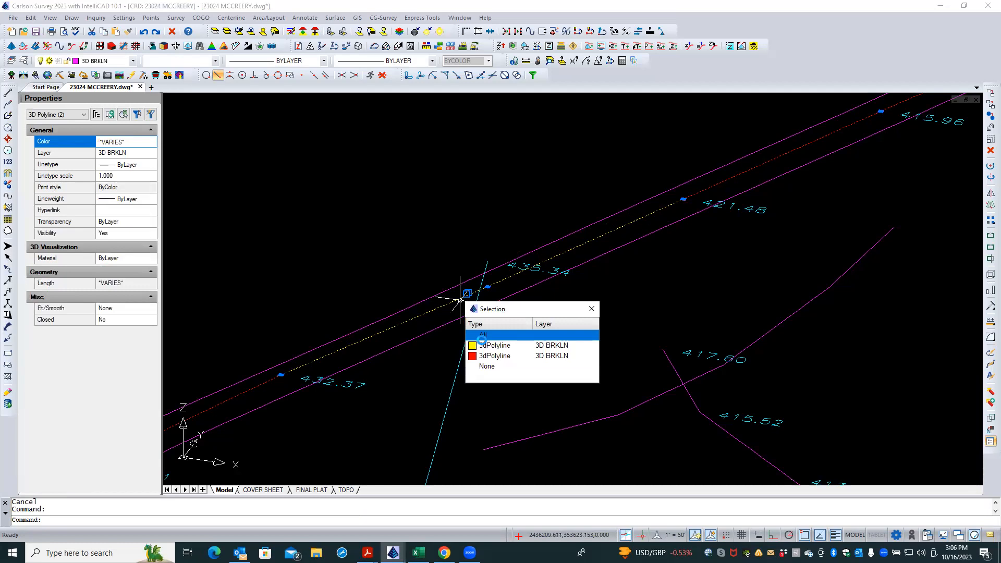
left_click(485, 346)
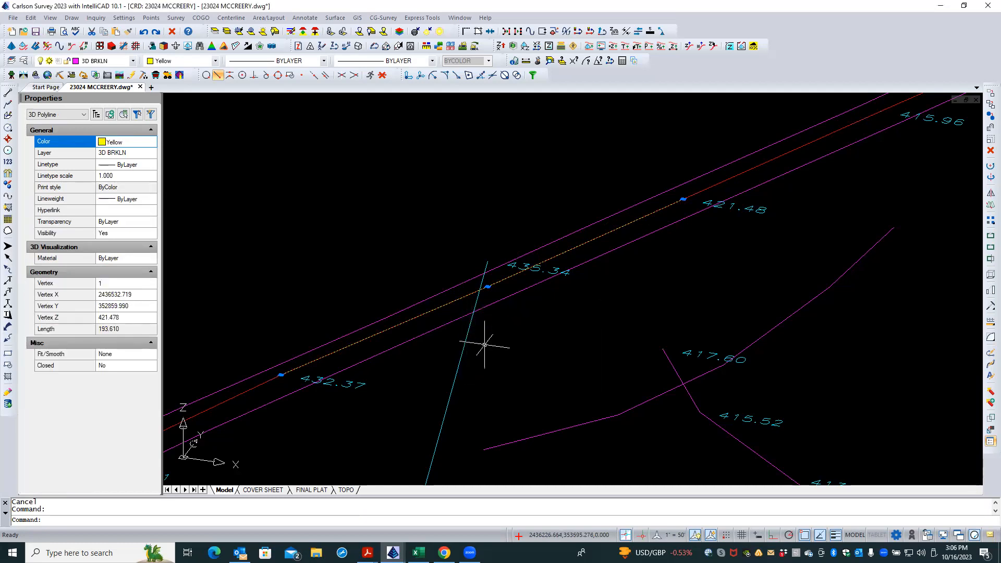
left_click(463, 352)
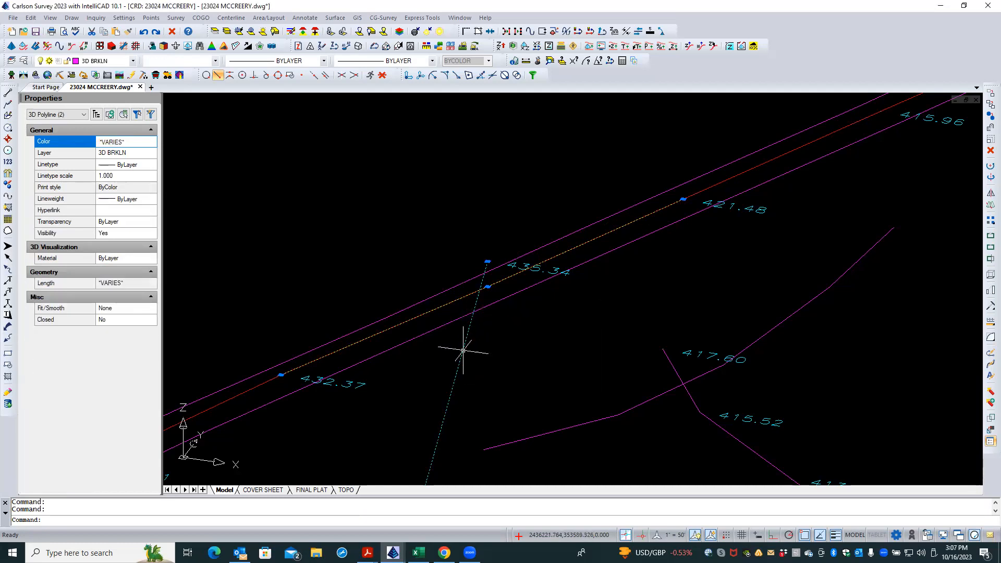
key("Delete")
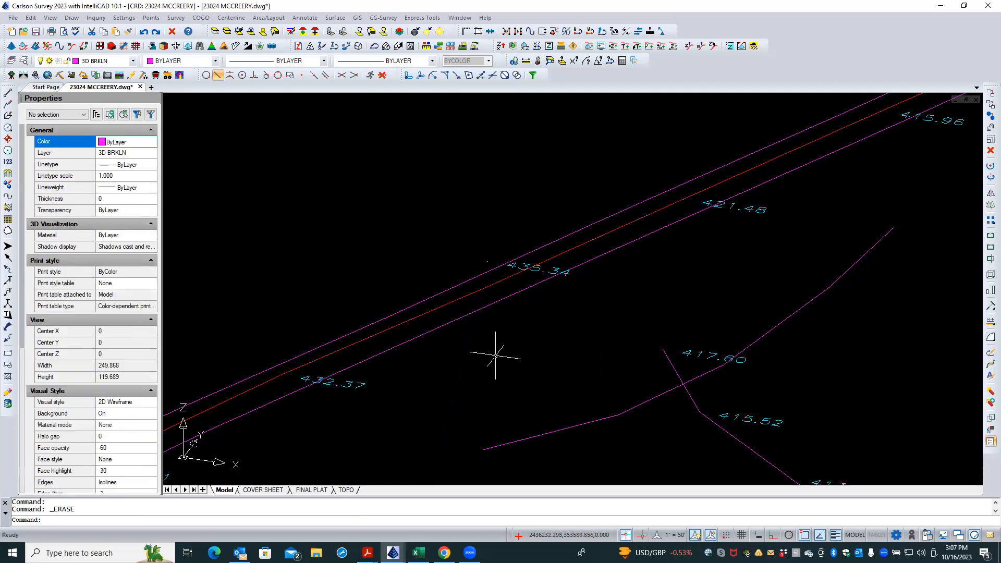
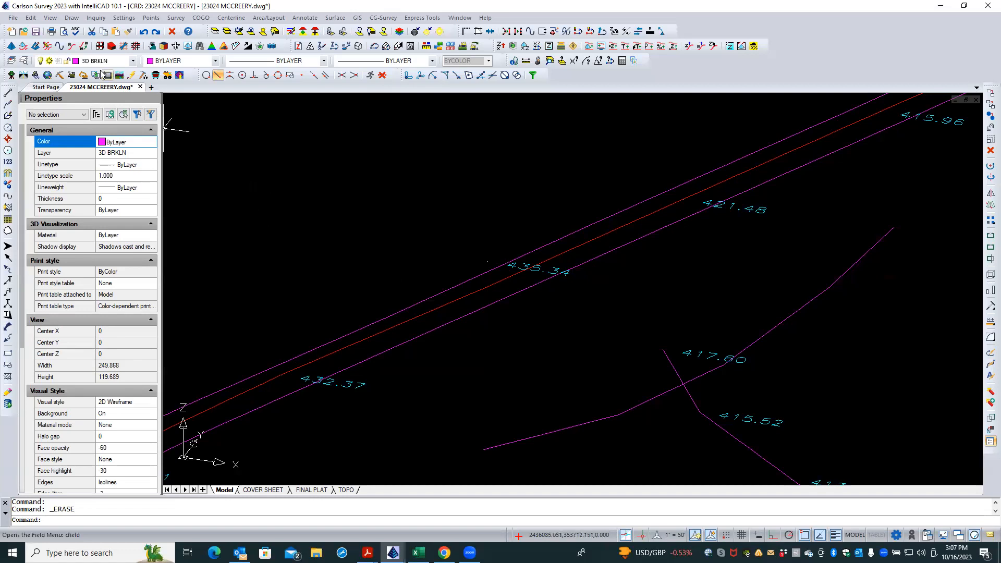
Return the drawing from the oblique 3D view to plan view.
left_click(52, 19)
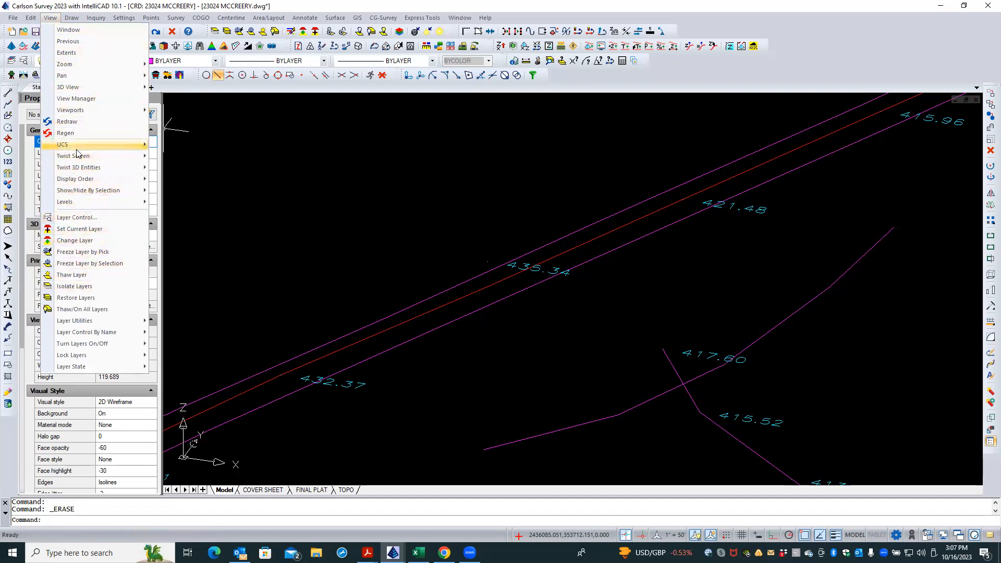
mouse_move(82, 89)
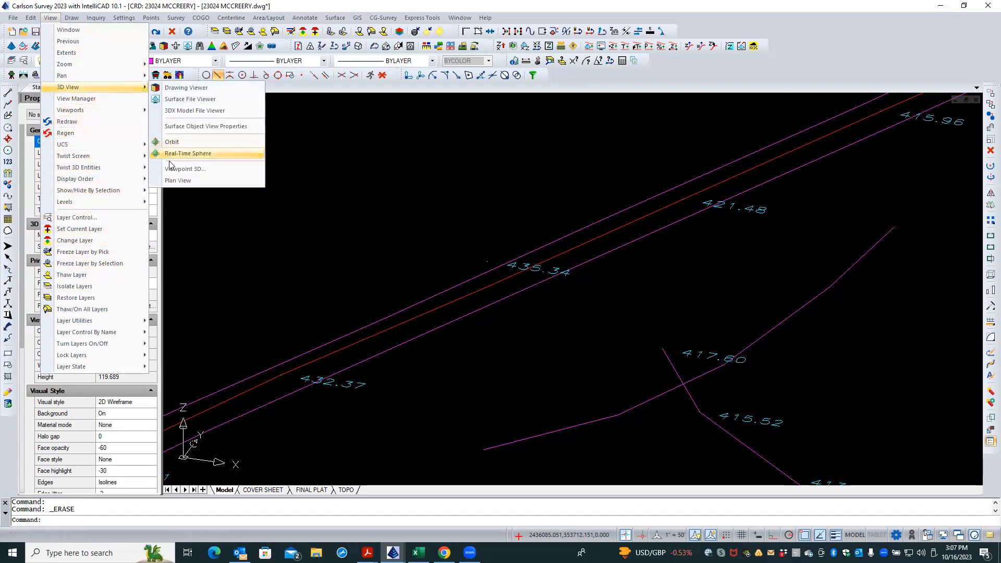
left_click(177, 181)
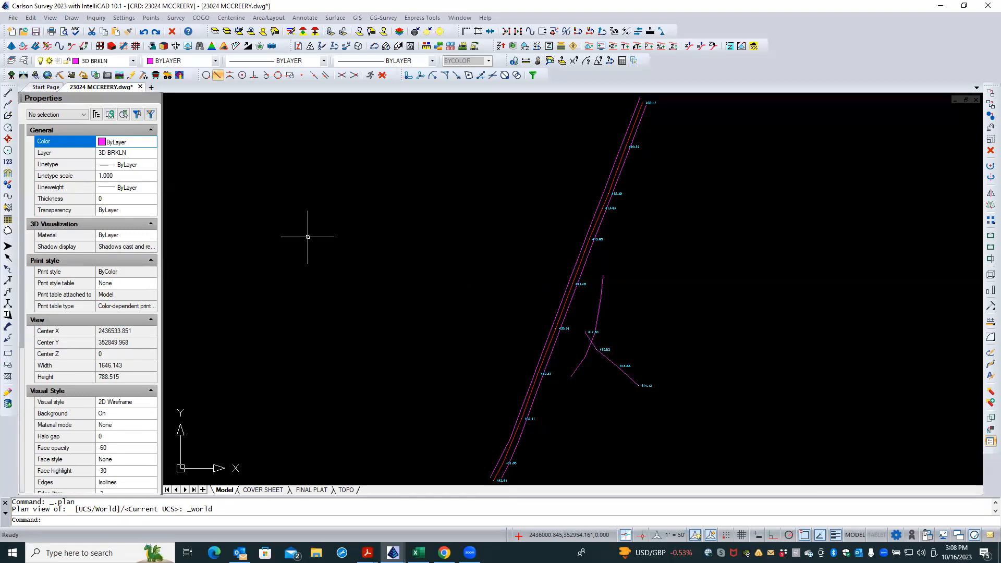
Select both magenta road edge lines and the red centerline south of the 437.11 point.
left_click(549, 462)
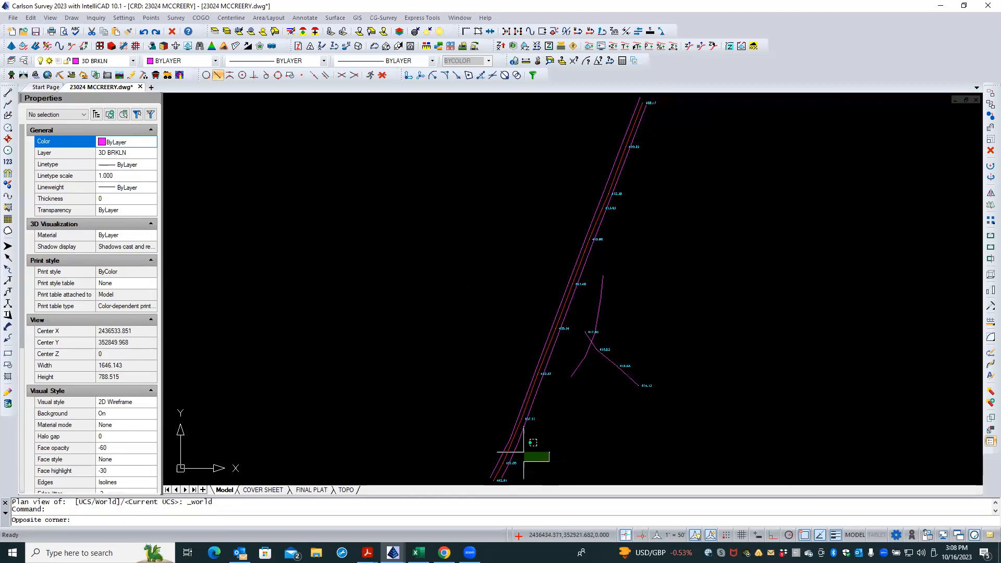
scroll(523, 452, "up", 5)
left_click(500, 441)
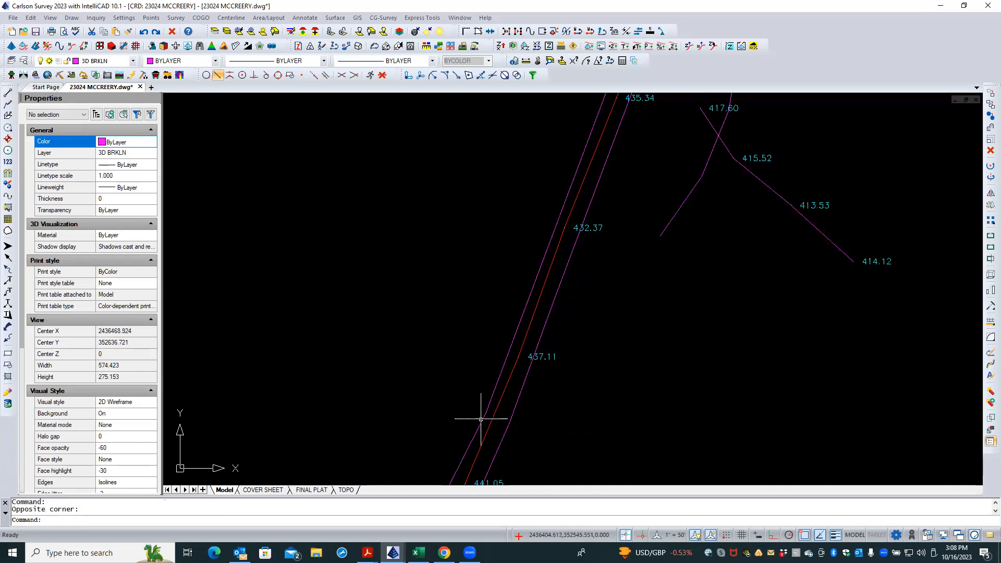
scroll(454, 391, "up", 3)
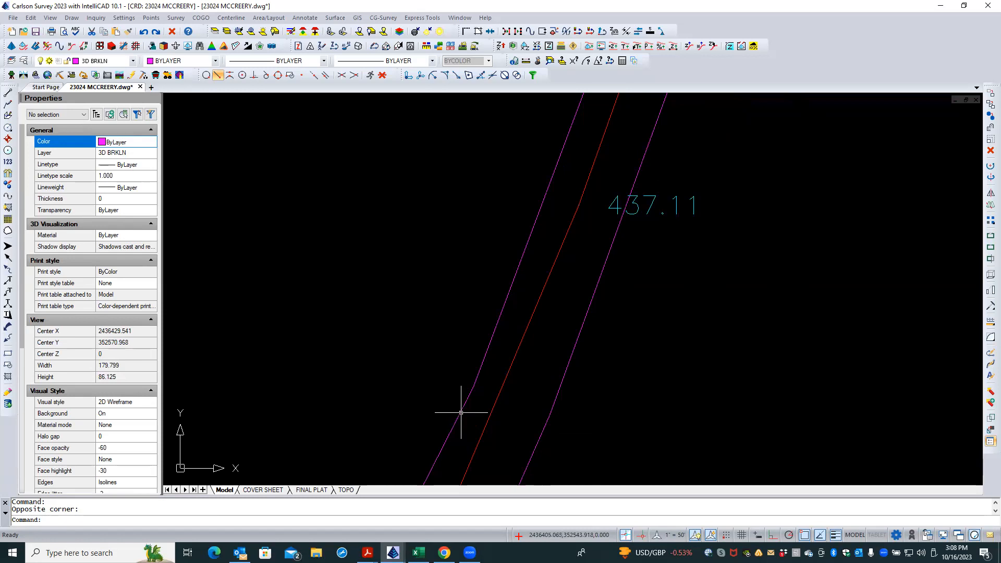
left_click(461, 412)
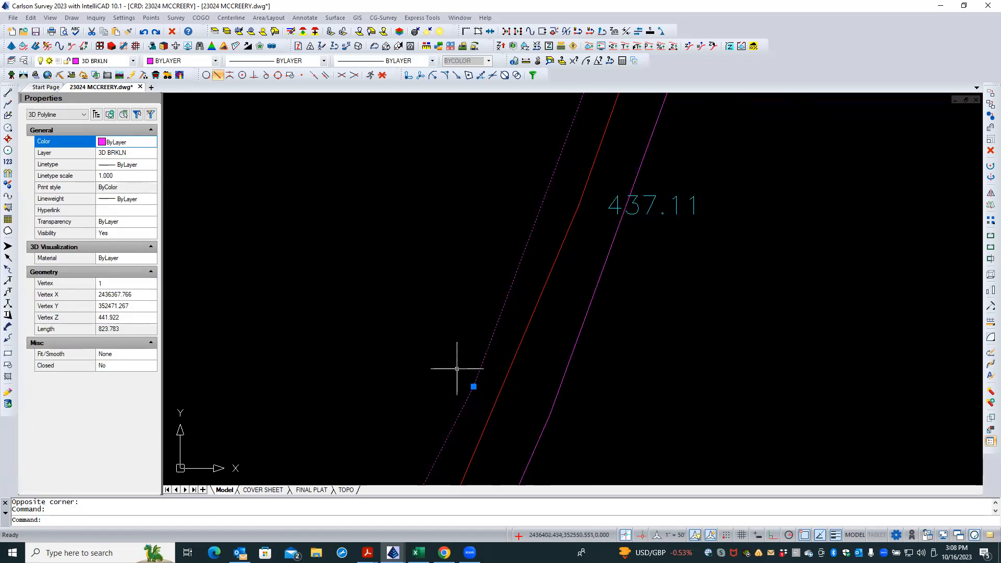
left_click(485, 416)
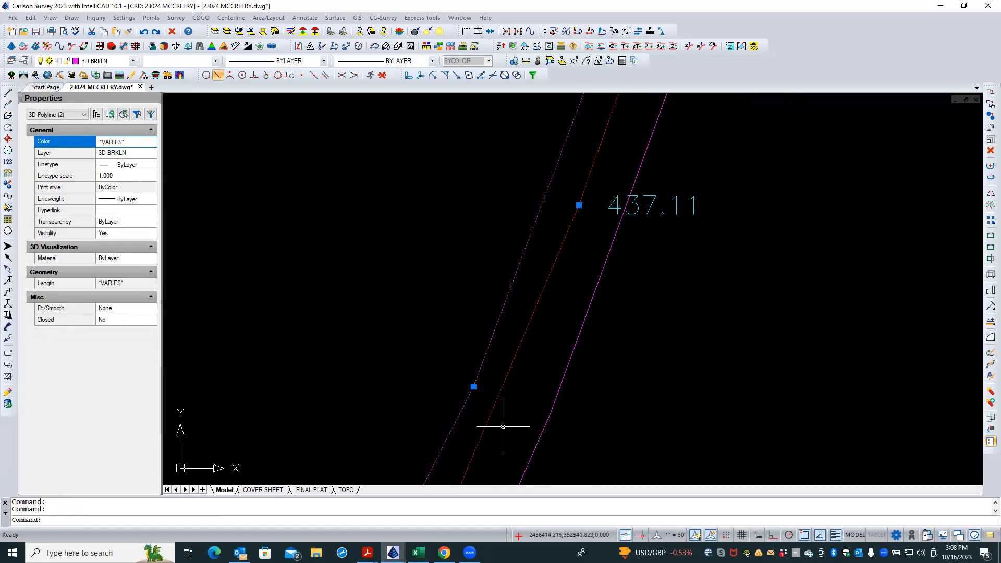
left_click(548, 418)
Examine how the edge lines' vertices are spaced against the centerline's vertices from 432.37 to 442.61, and clear the selection.
scroll(383, 301, "down", 4)
mouse_move(407, 323)
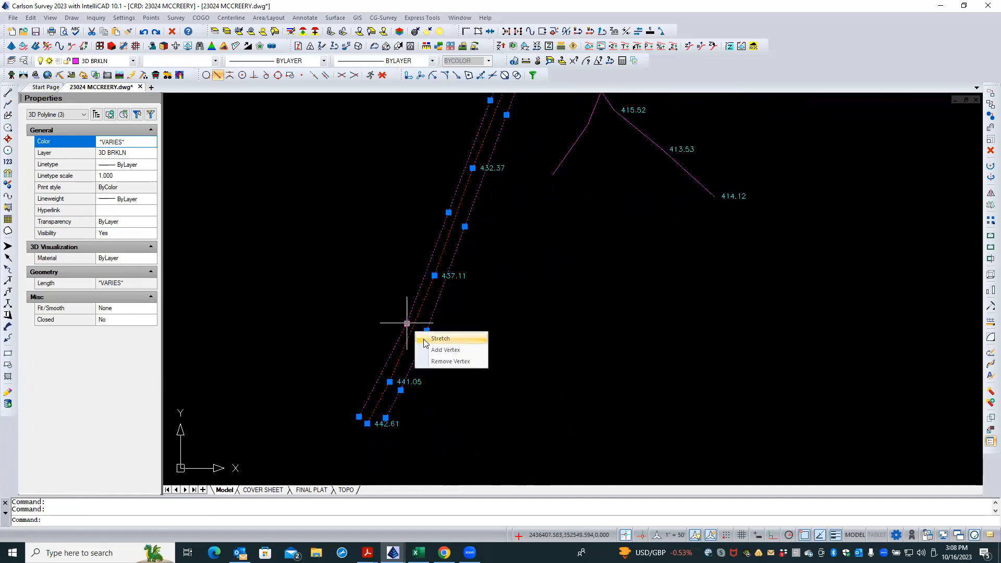
scroll(446, 266, "up", 2)
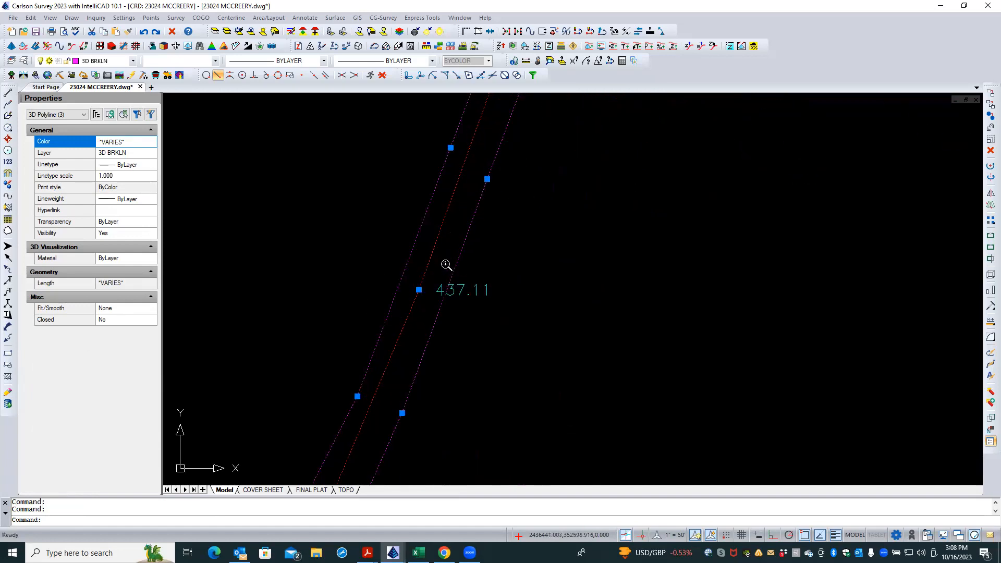
scroll(374, 227, "down", 3)
scroll(337, 331, "up", 4)
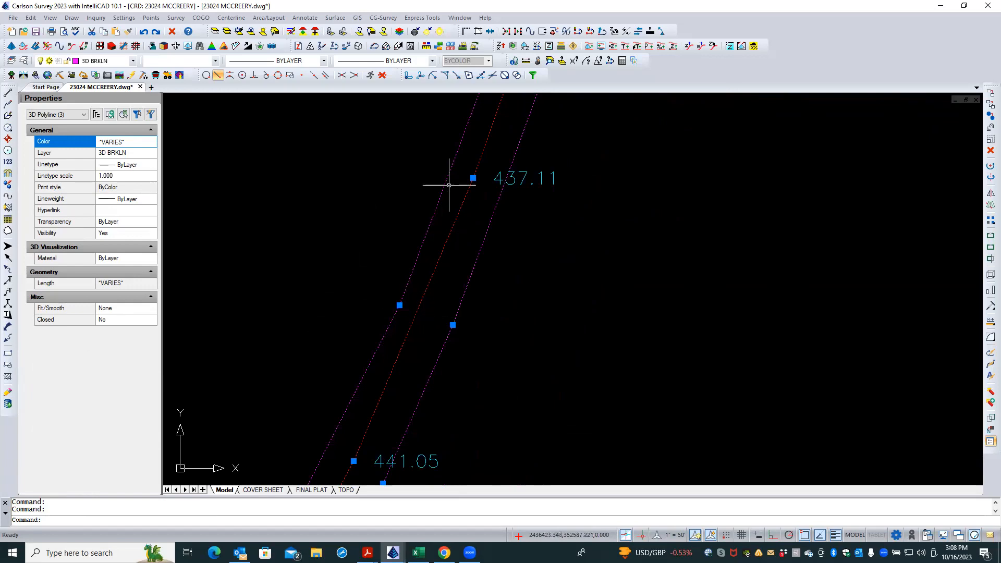
scroll(471, 291, "down", 3)
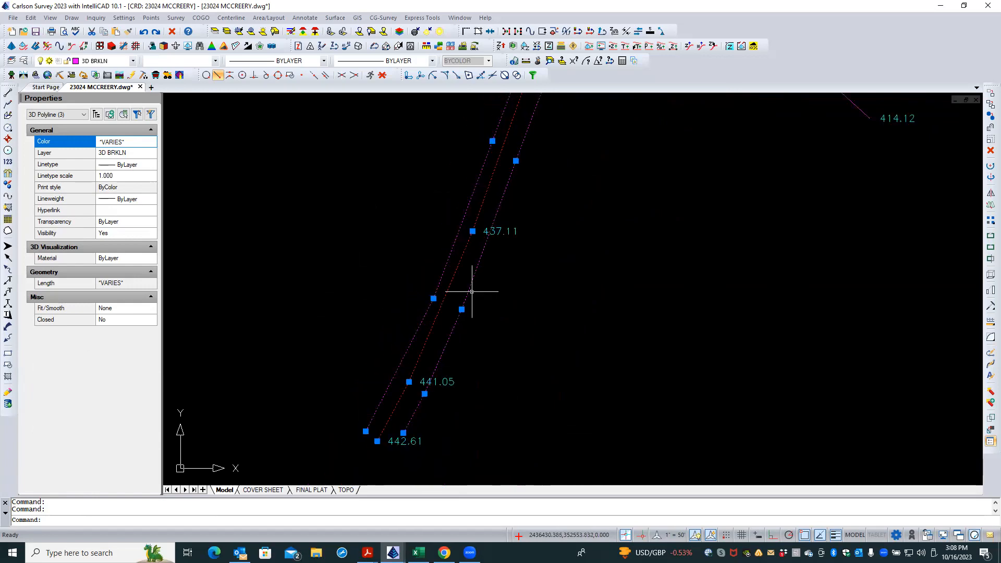
scroll(382, 419, "down", 2)
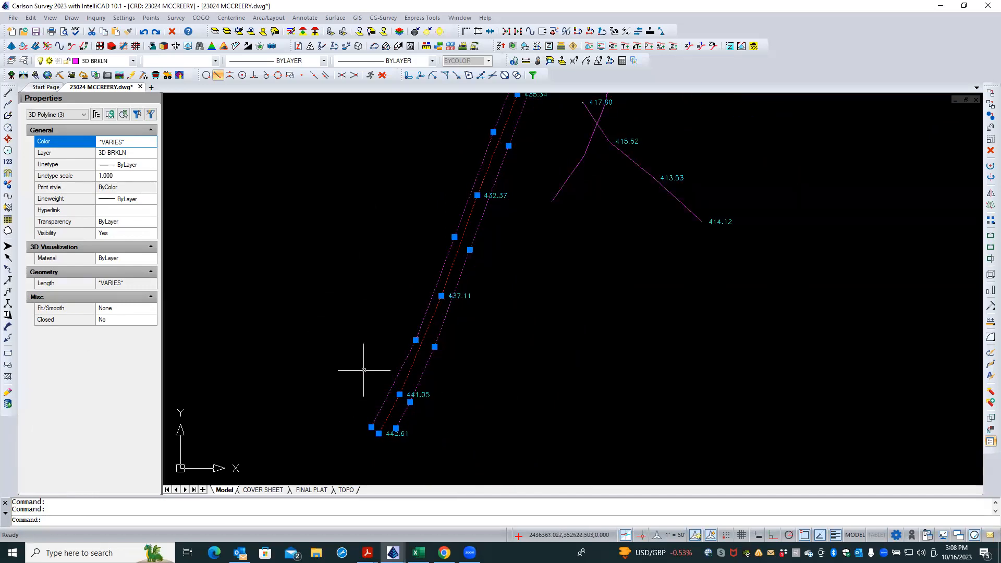
scroll(360, 357, "up", 4)
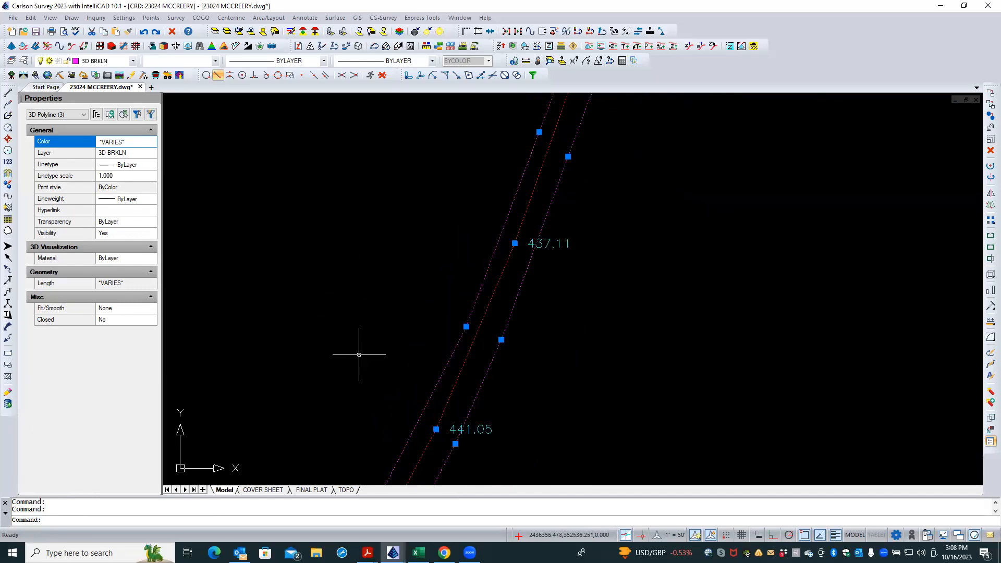
key("Escape")
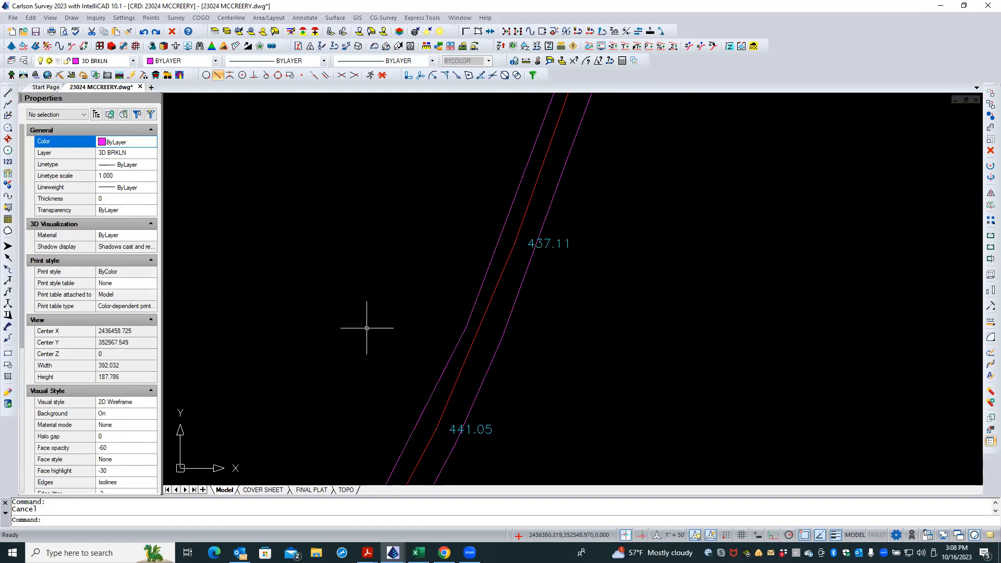
scroll(392, 293, "down", 1)
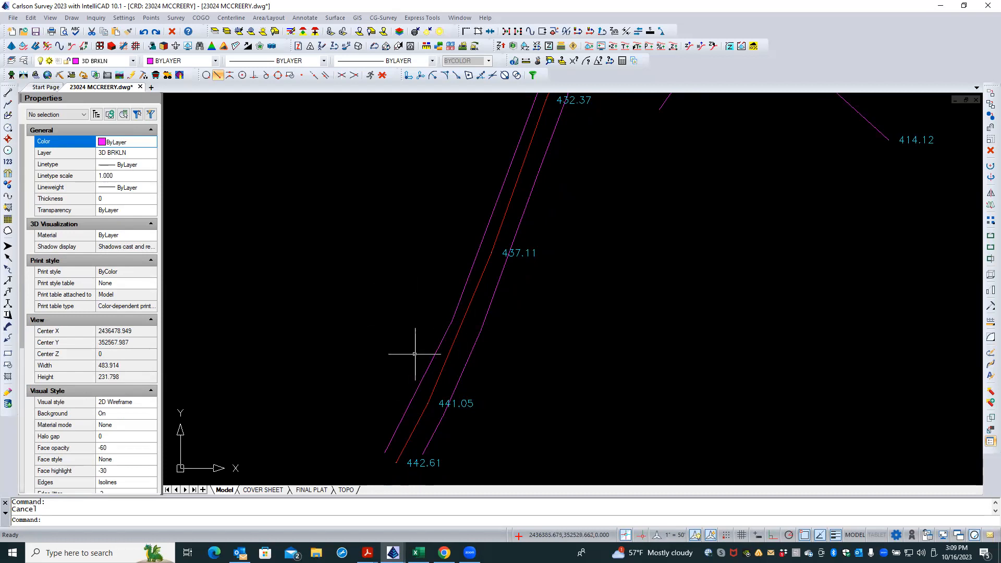
Compare the vertex positions of the red centerline and both magenta edge lines between points 437.11 and 441.05, and clear the selection.
scroll(347, 360, "down", 1)
scroll(339, 374, "down", 2)
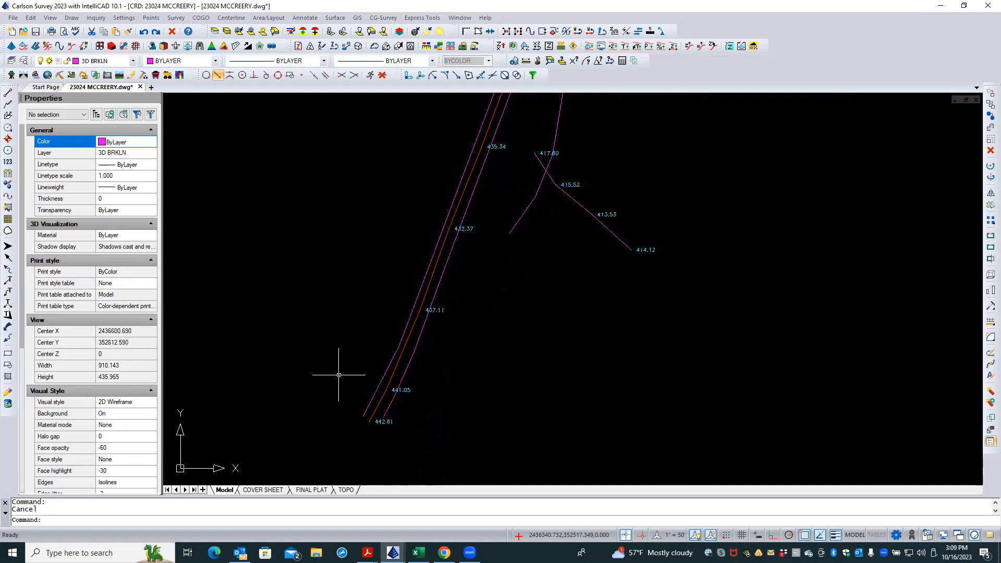
scroll(400, 367, "up", 1)
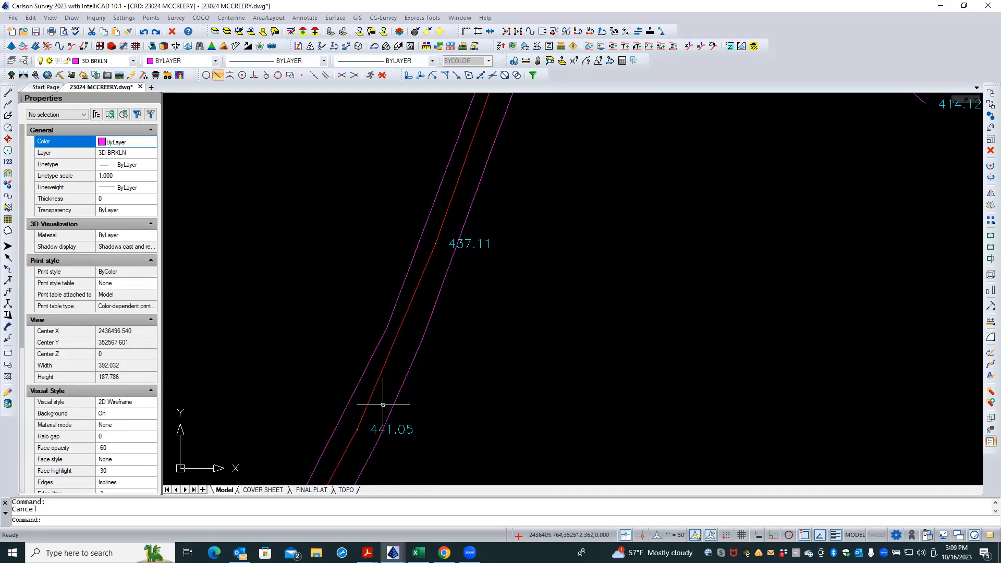
left_click(392, 344)
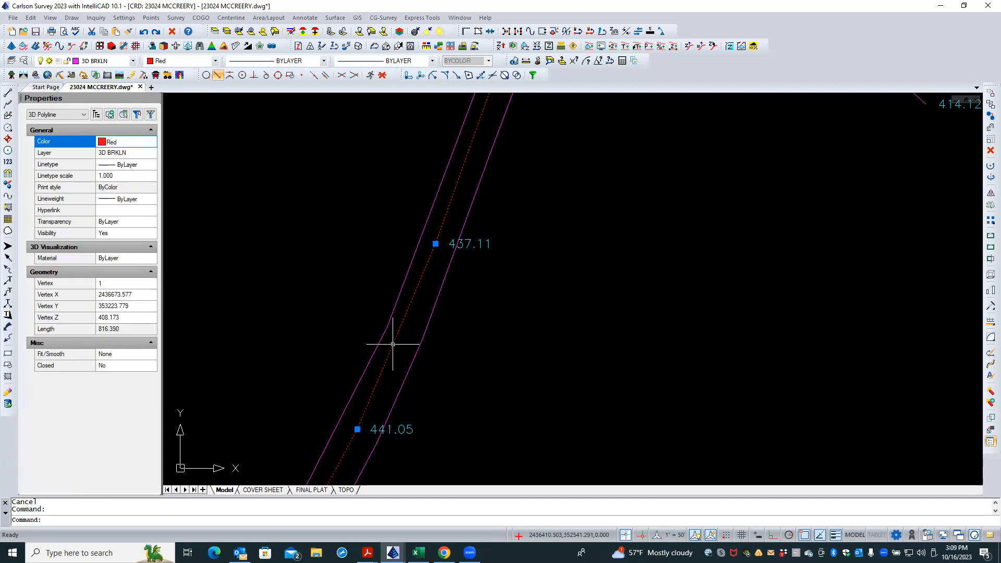
key("Escape")
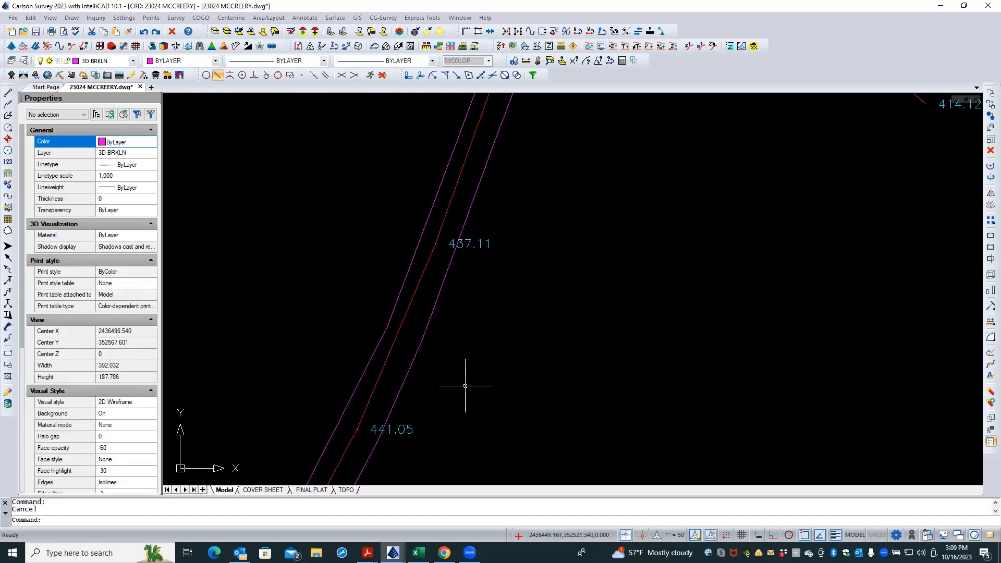
left_click(423, 335)
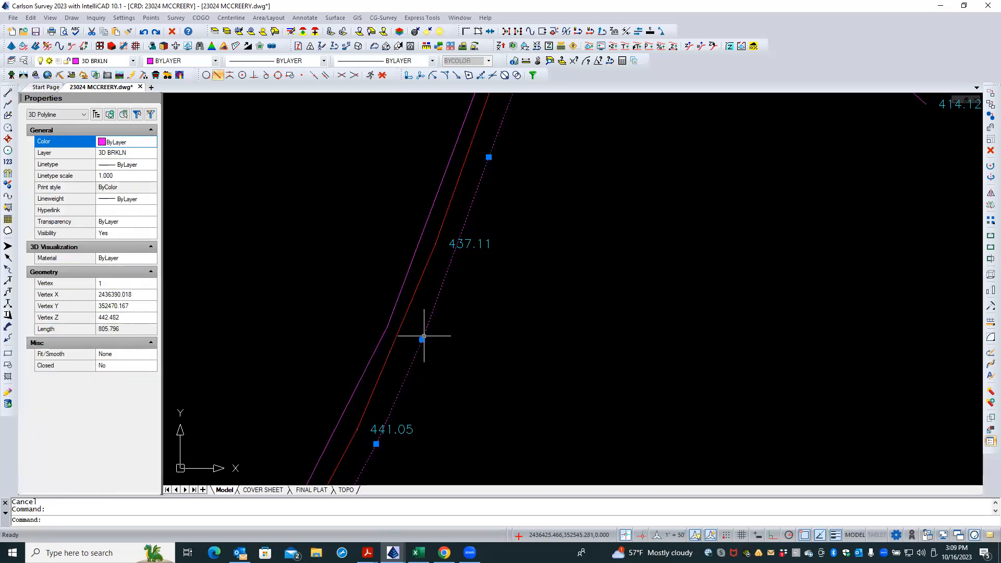
left_click(396, 295)
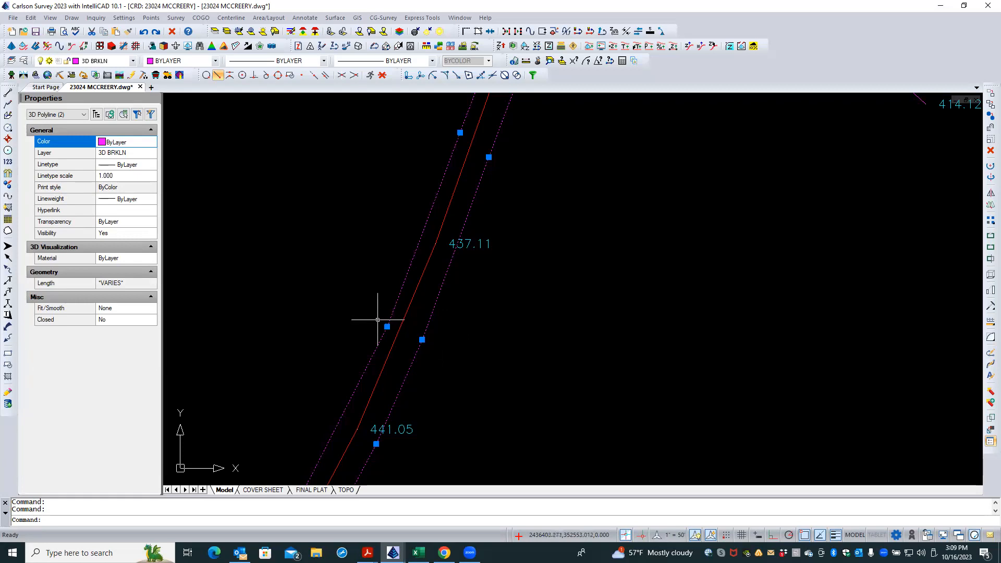
left_click(411, 301)
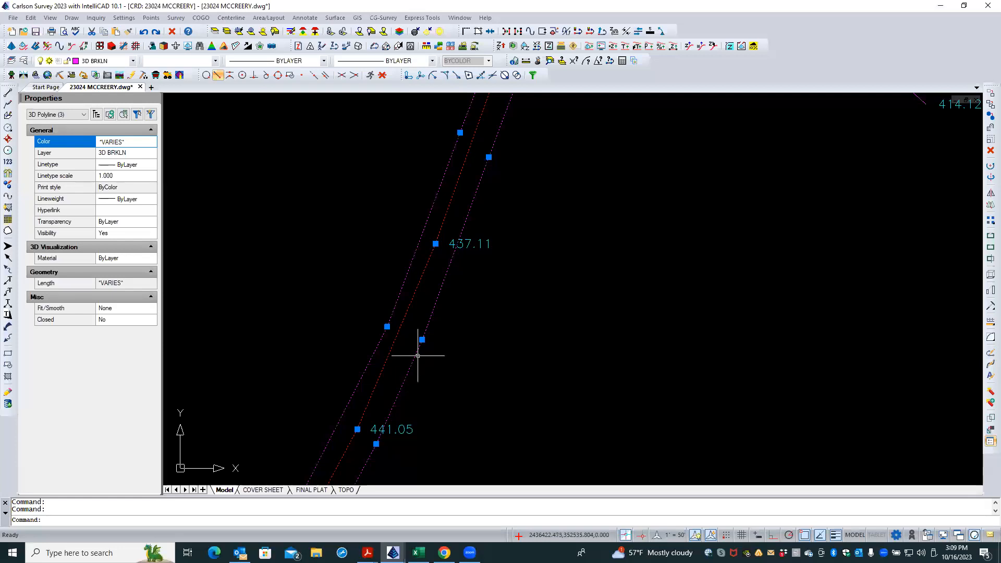
key("Escape")
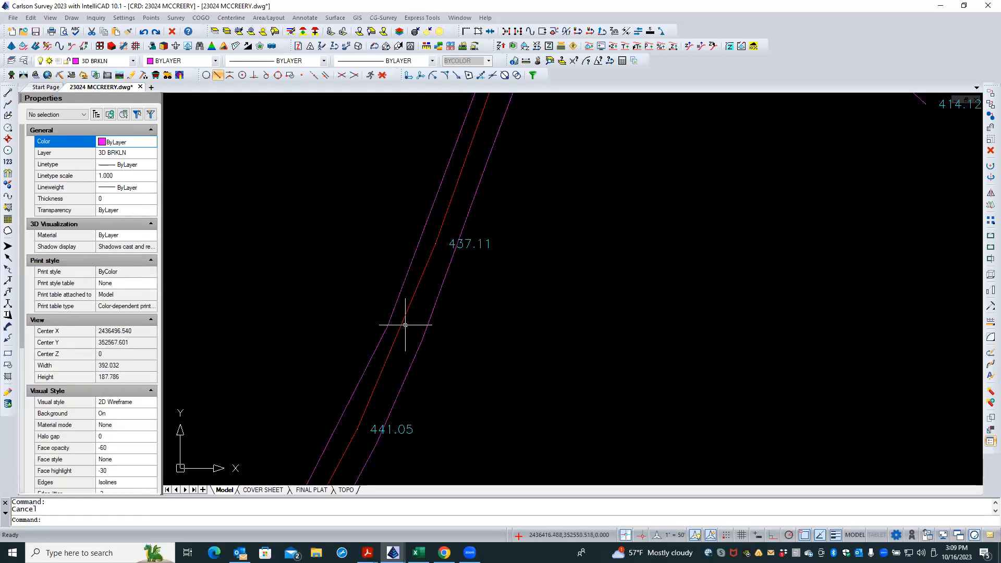
Restore the hidden layers to bring back the boundary lines and the other survey points.
scroll(317, 415, "down", 5)
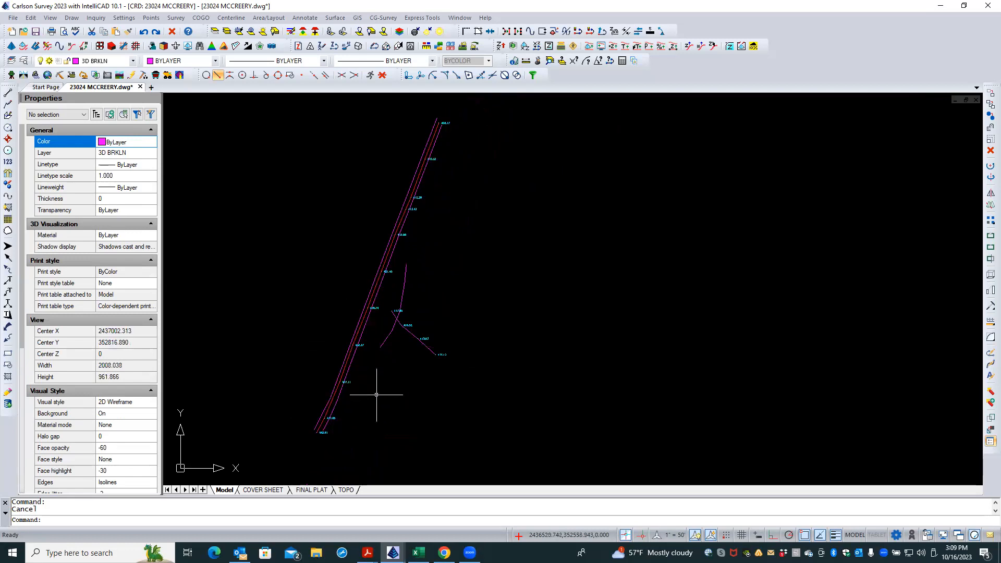
scroll(380, 397, "down", 1)
left_click(225, 33)
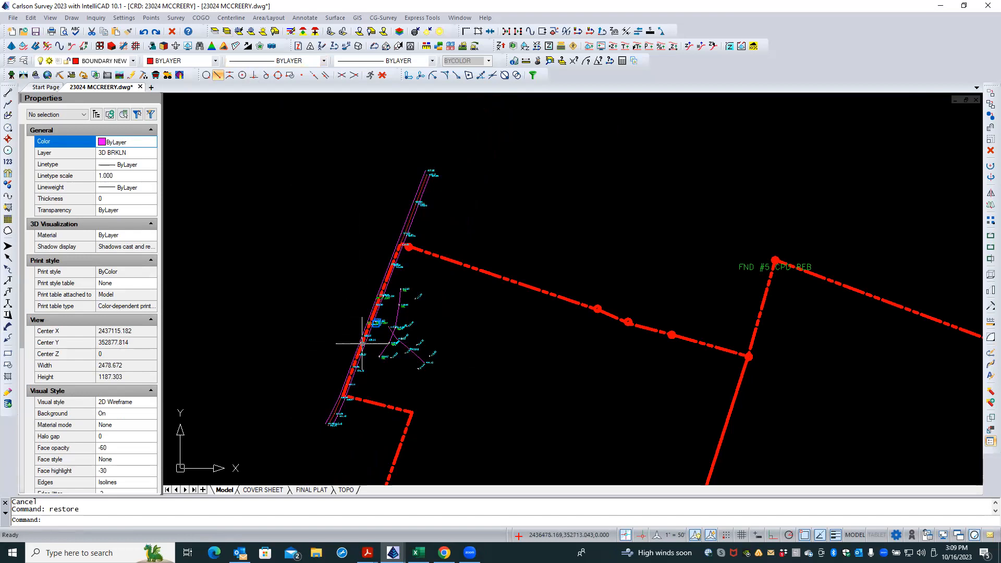
Examine the spot elevations along the road's centerline and edges from 428.33 south to 442.61.
scroll(356, 387, "up", 5)
scroll(356, 386, "up", 4)
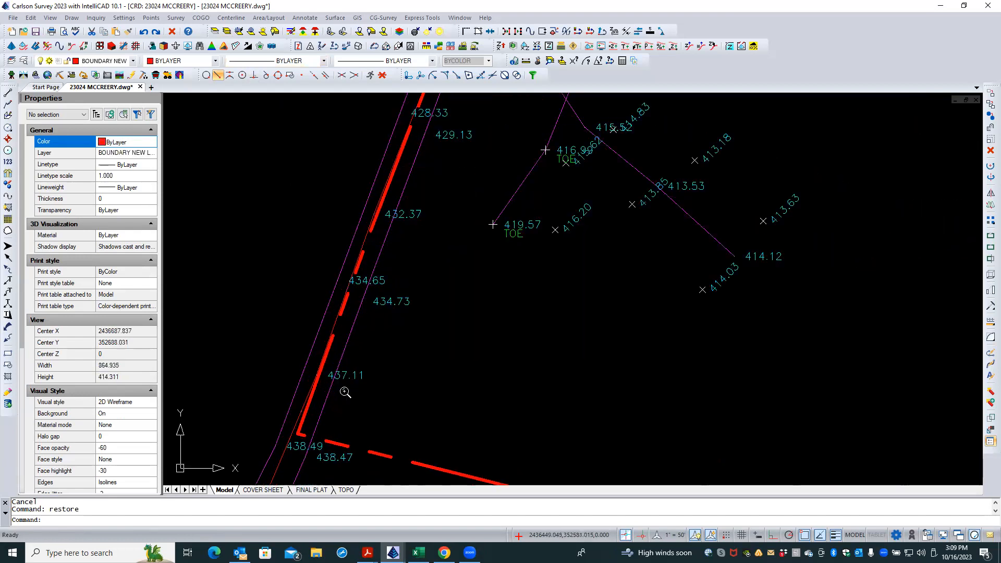
scroll(410, 331, "down", 2)
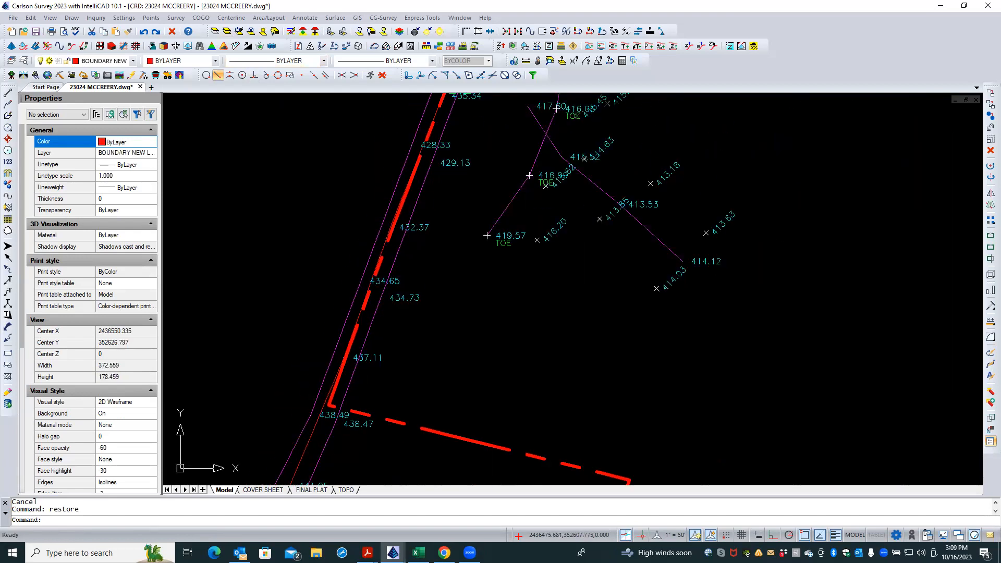
scroll(314, 434, "up", 4)
scroll(409, 286, "down", 3)
scroll(348, 365, "down", 4)
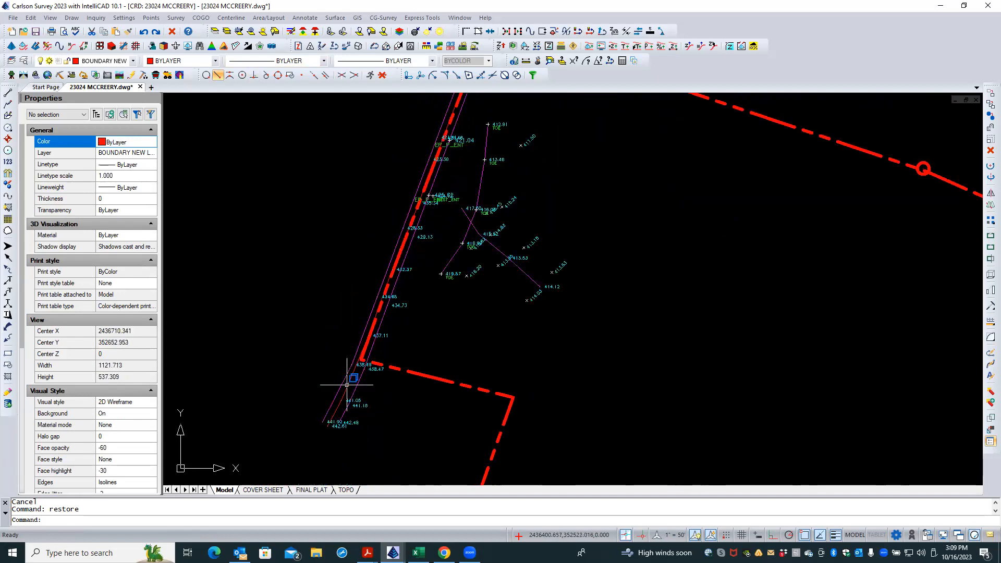
scroll(425, 349, "up", 1)
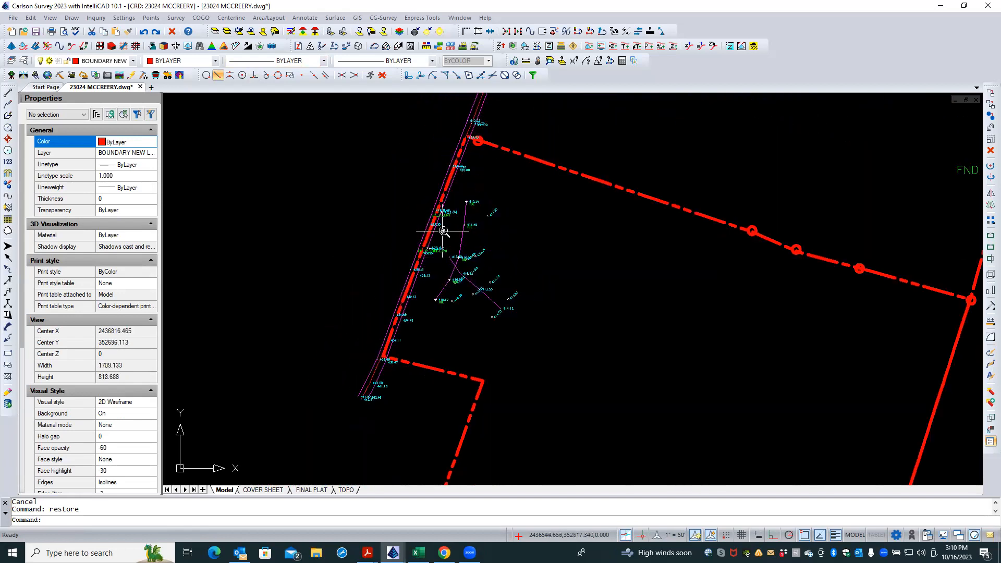
Inspect the vertices of the magenta entrance centerline from 417.60 to 414.12 where it crosses the toe line, and clear the selection.
scroll(448, 229, "up", 5)
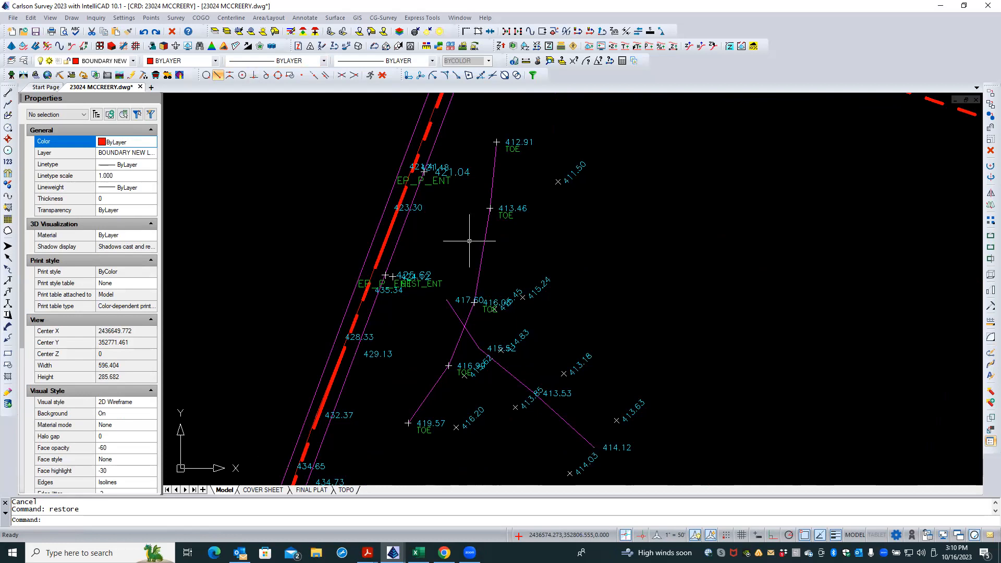
scroll(477, 331, "up", 3)
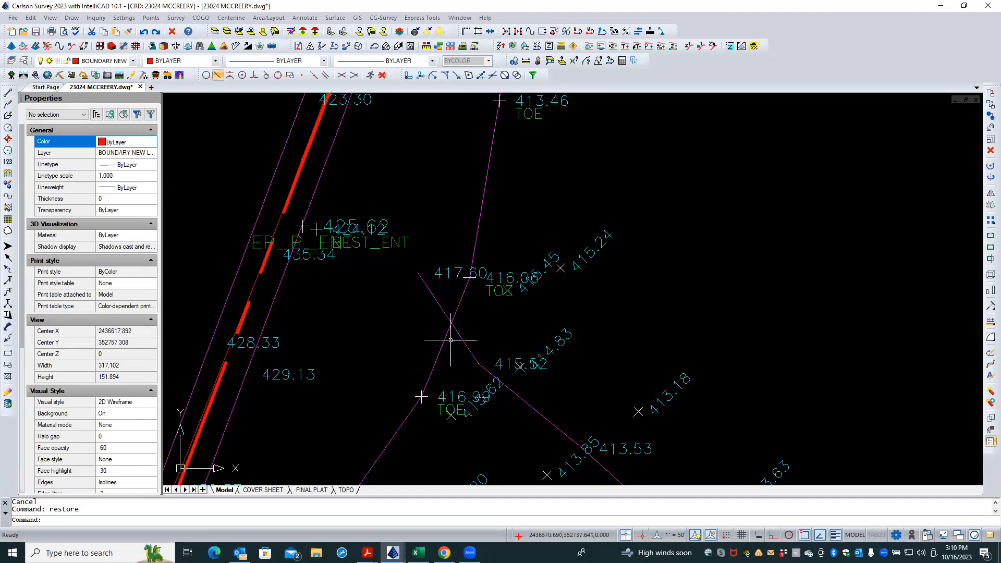
left_click(439, 306)
left_click(476, 353)
scroll(391, 215, "down", 3)
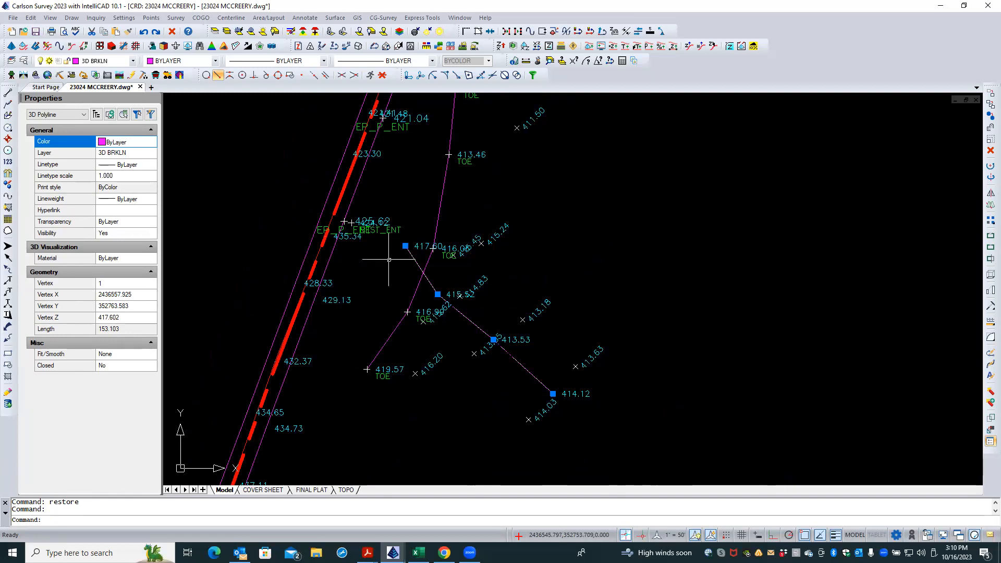
key("Escape")
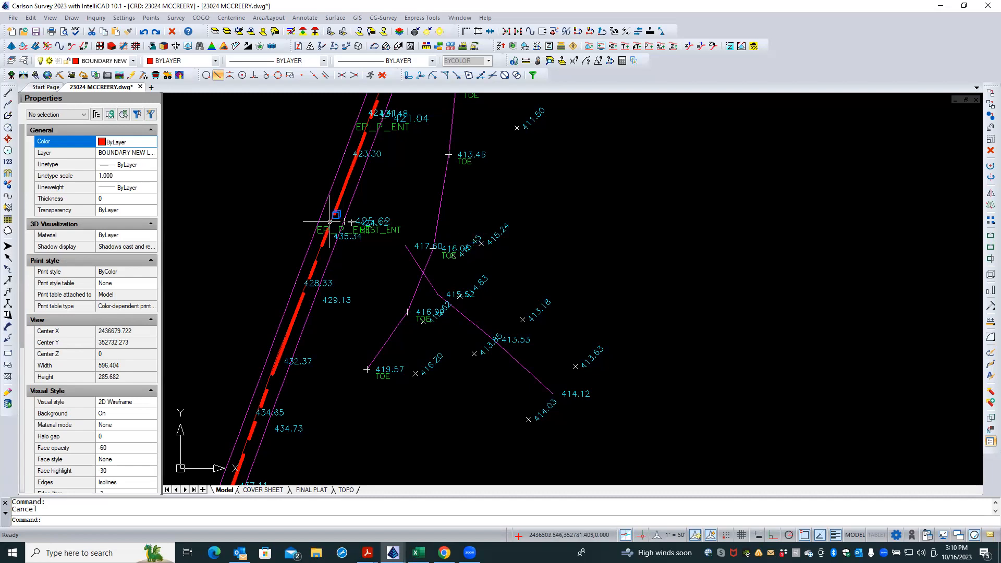
Examine how the entrance centerline breakline crosses the toe line and relates to the surrounding spot elevations between the road and 414.12.
scroll(344, 271, "down", 2)
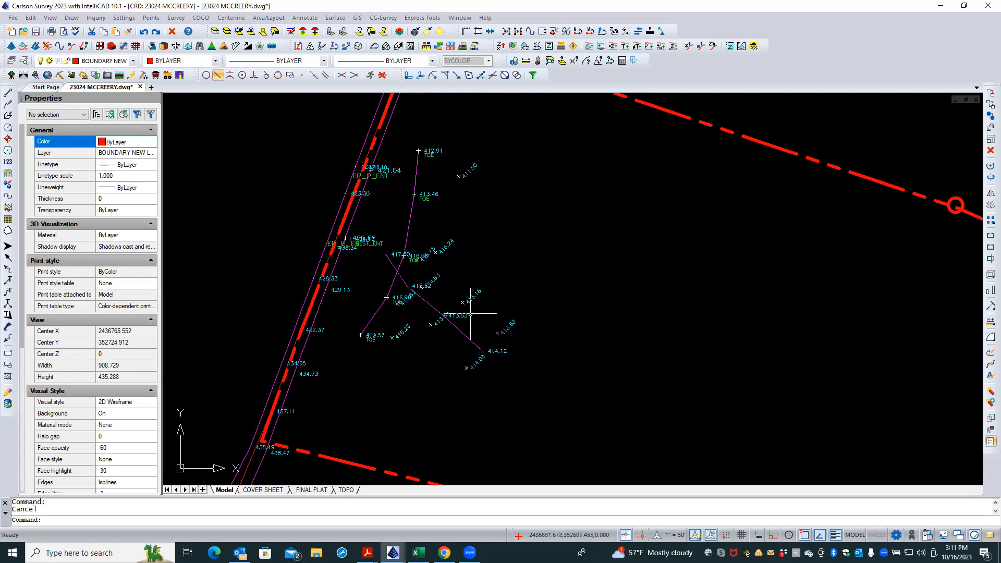
scroll(379, 269, "down", 2)
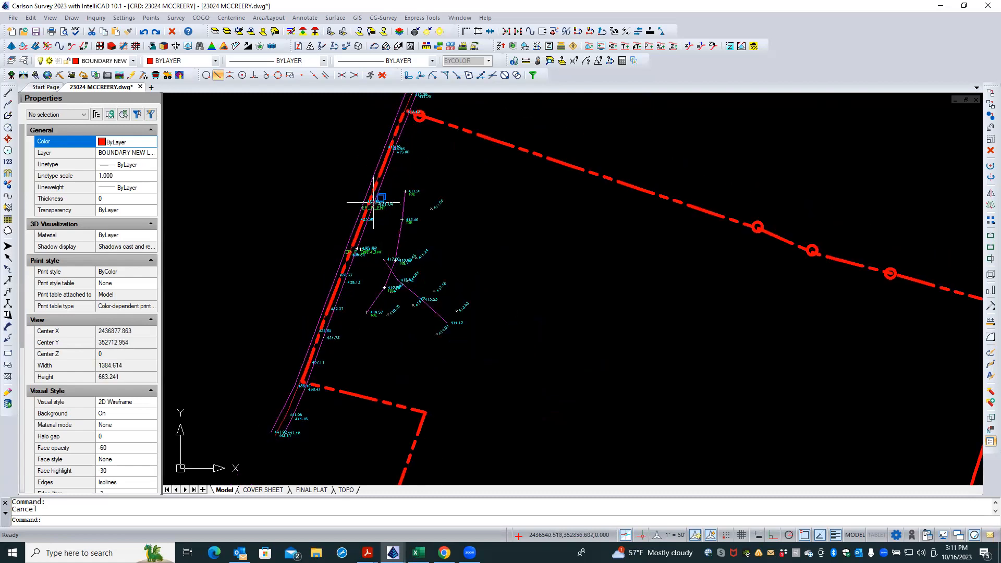
scroll(373, 202, "up", 3)
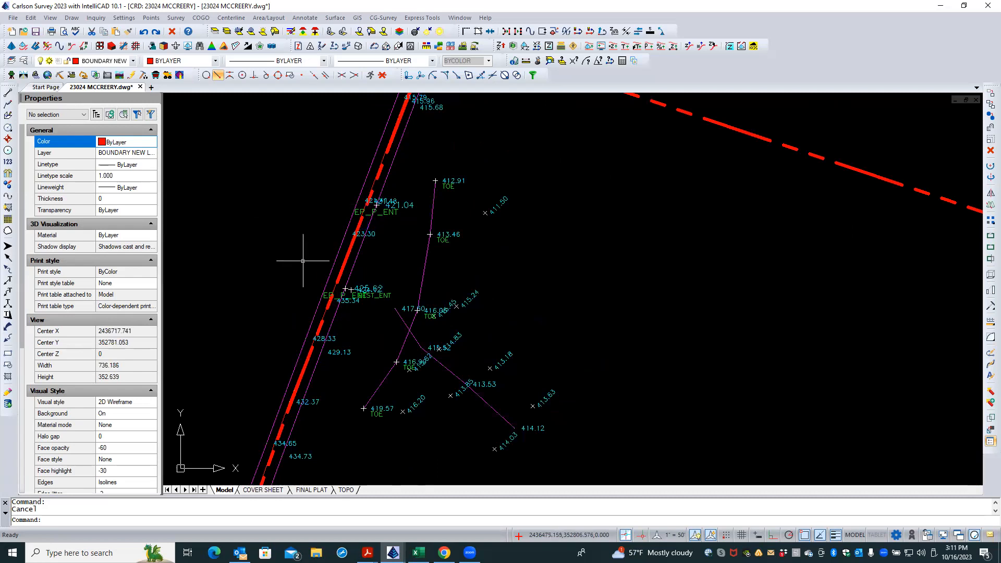
scroll(303, 260, "down", 3)
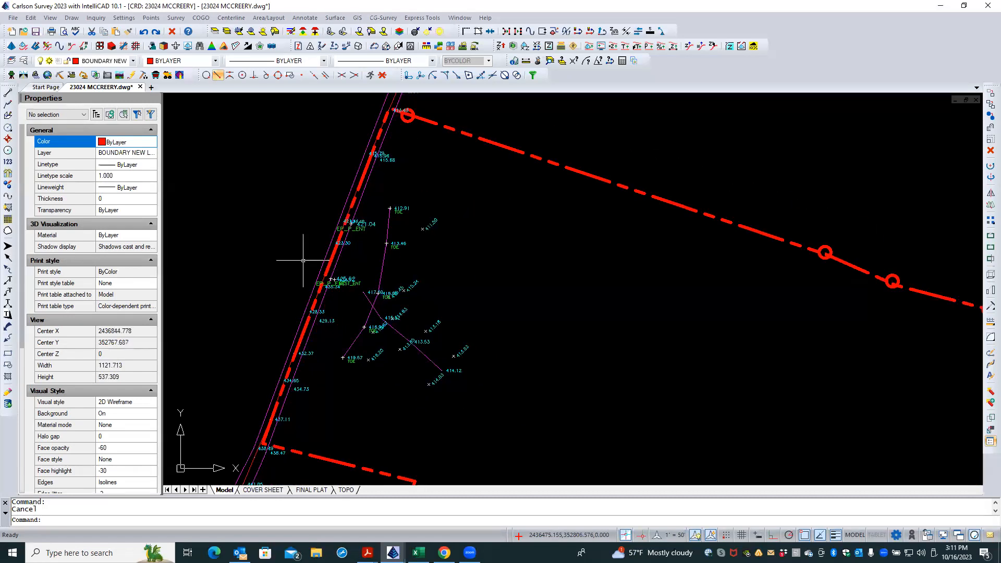
scroll(368, 318, "up", 2)
scroll(368, 318, "up", 5)
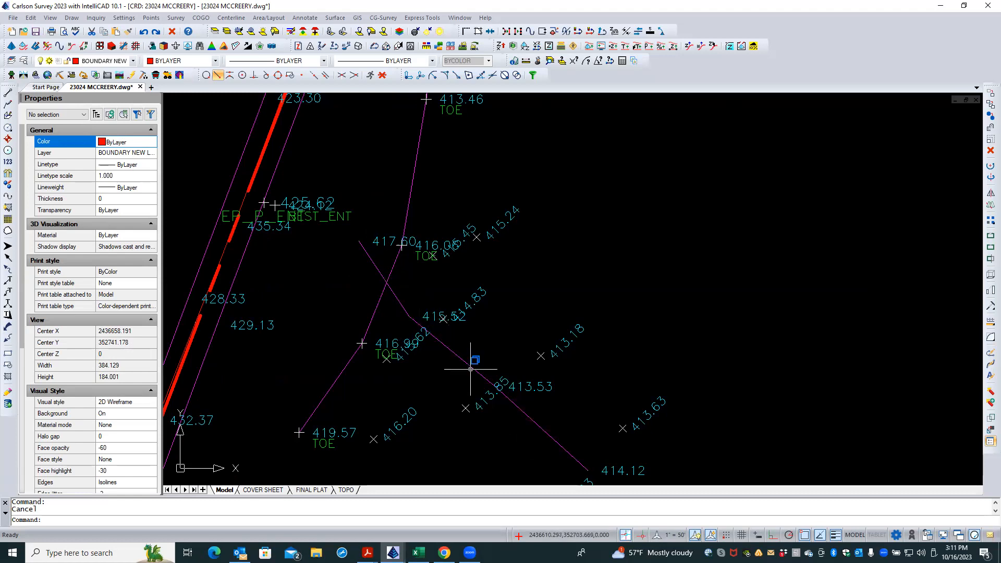
scroll(539, 218, "down", 1)
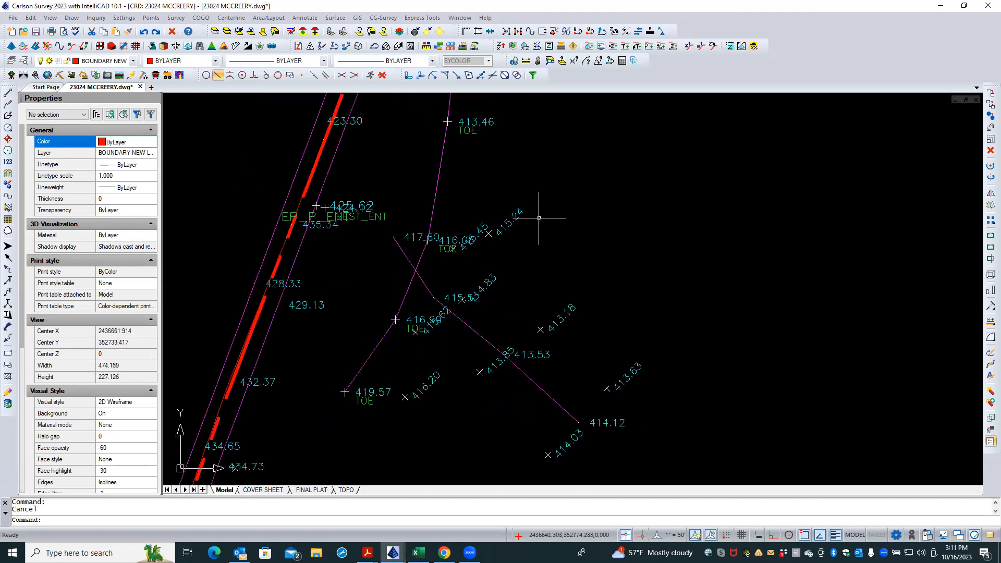
scroll(539, 380, "up", 2)
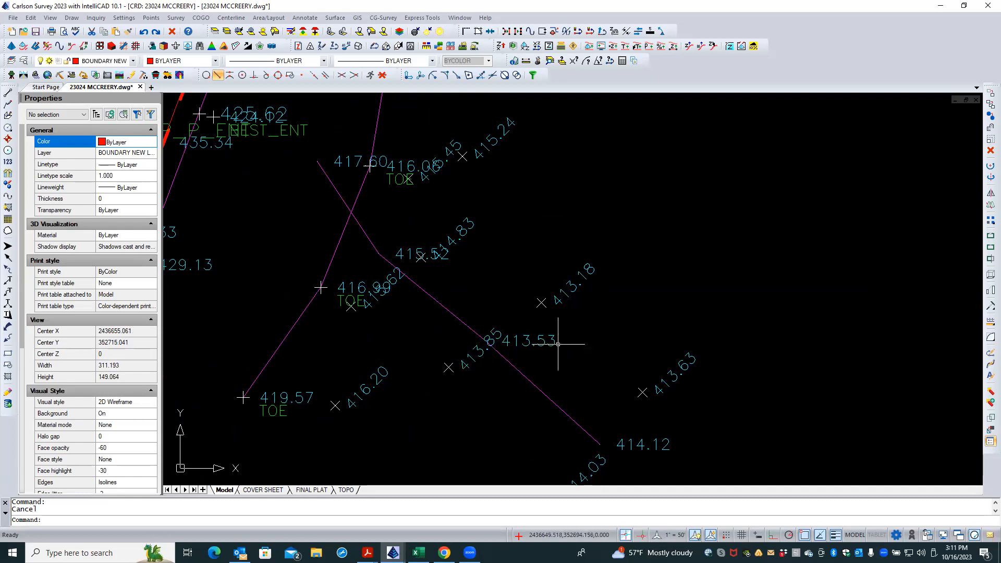
scroll(579, 340, "down", 2)
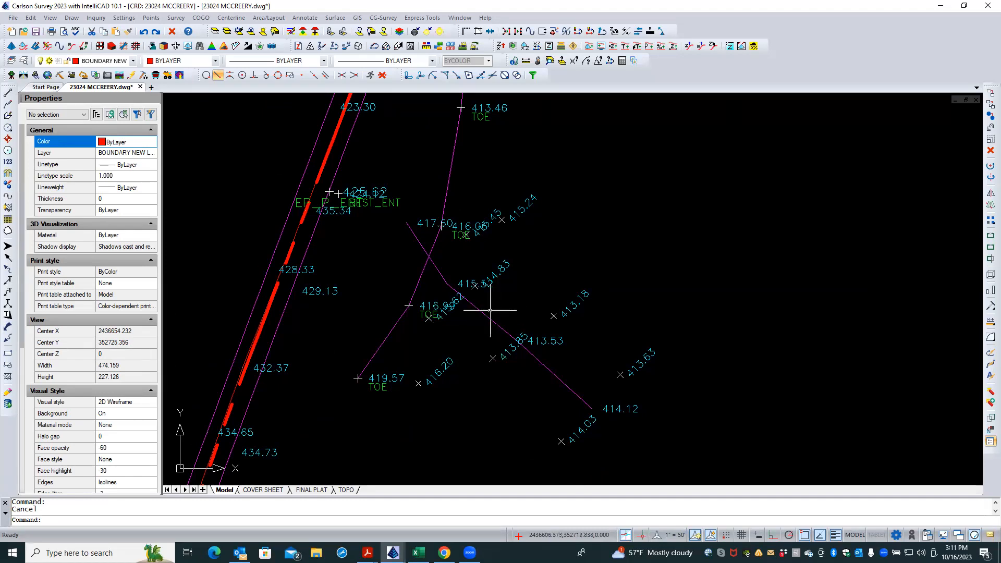
scroll(490, 311, "up", 2)
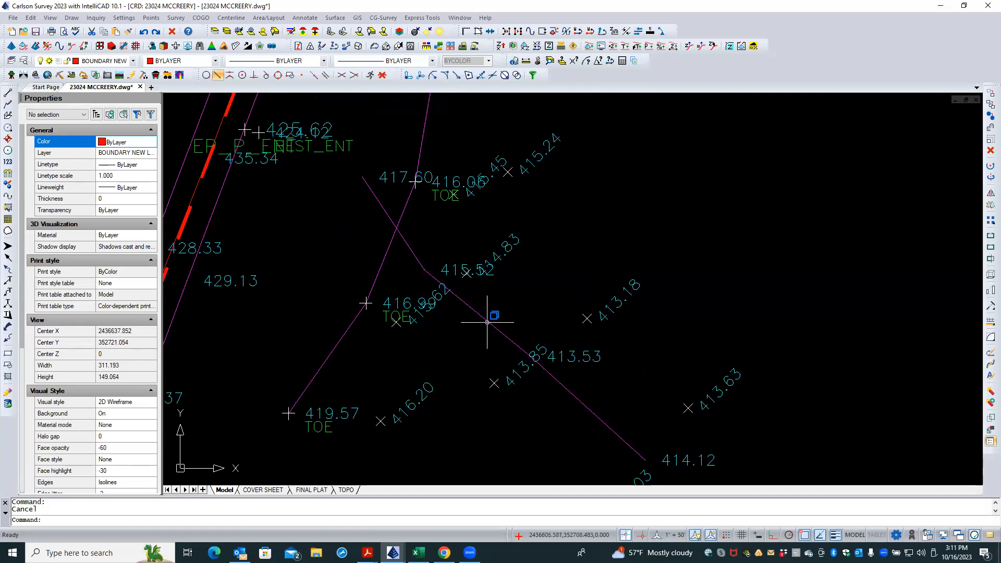
Erase the 3D BRKLN polyline running from 417.60 to 414.12, keeping the V-ROAD-CNTR polyline beneath it.
left_click(487, 322)
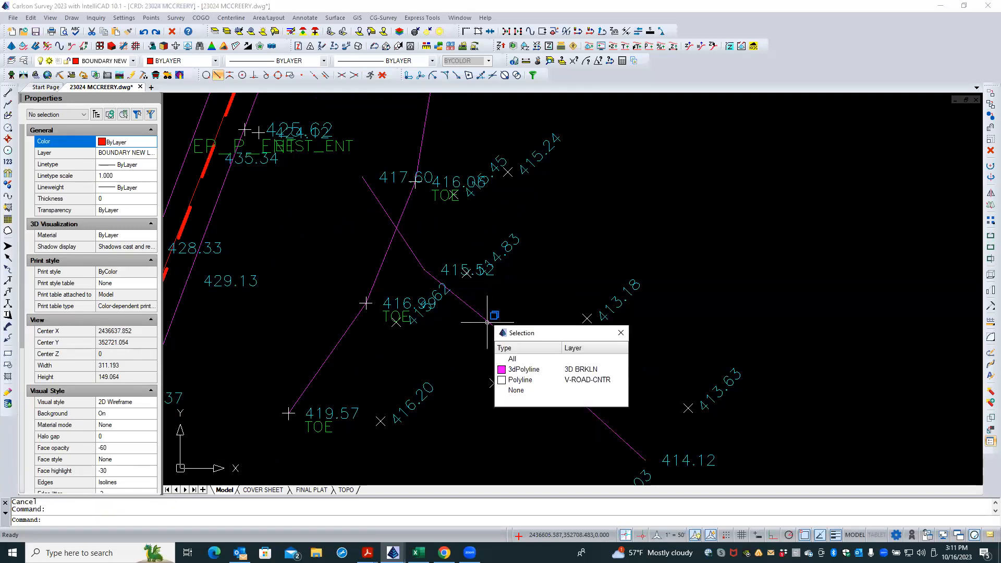
left_click(550, 373)
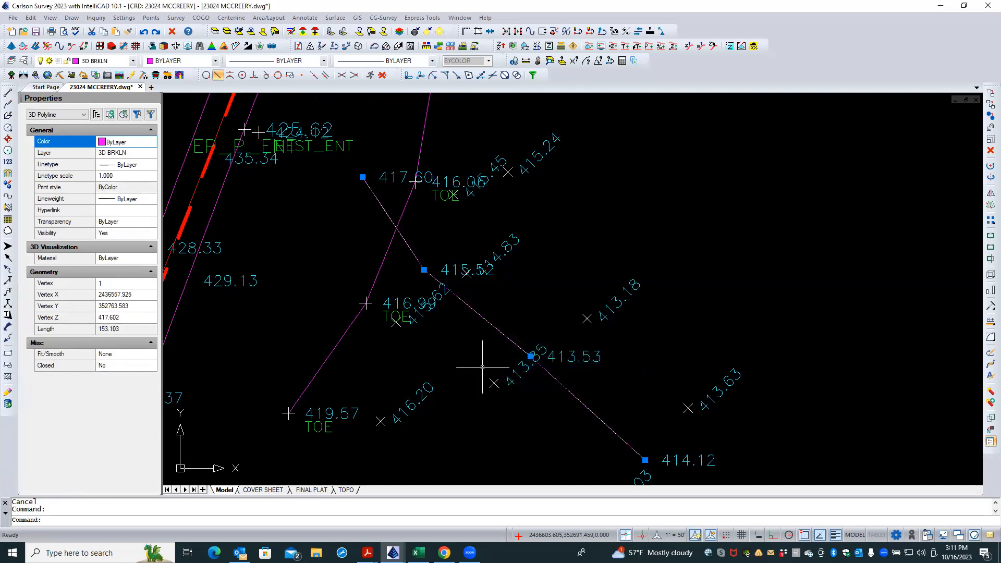
left_click(991, 150)
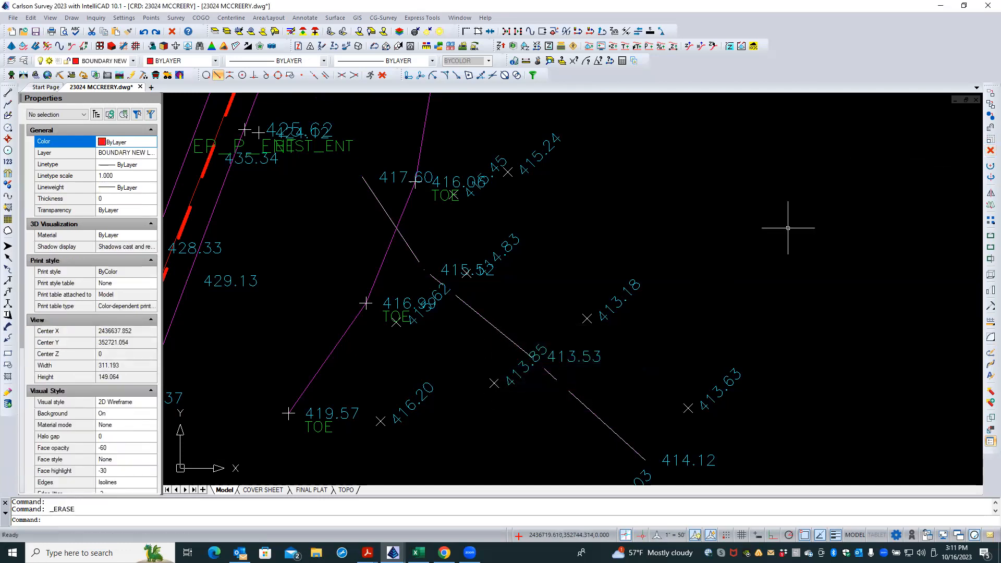
Inspect the remaining V-ROAD-CNTR polyline between 417.60 and 414.12 and clear the selection.
left_click(499, 330)
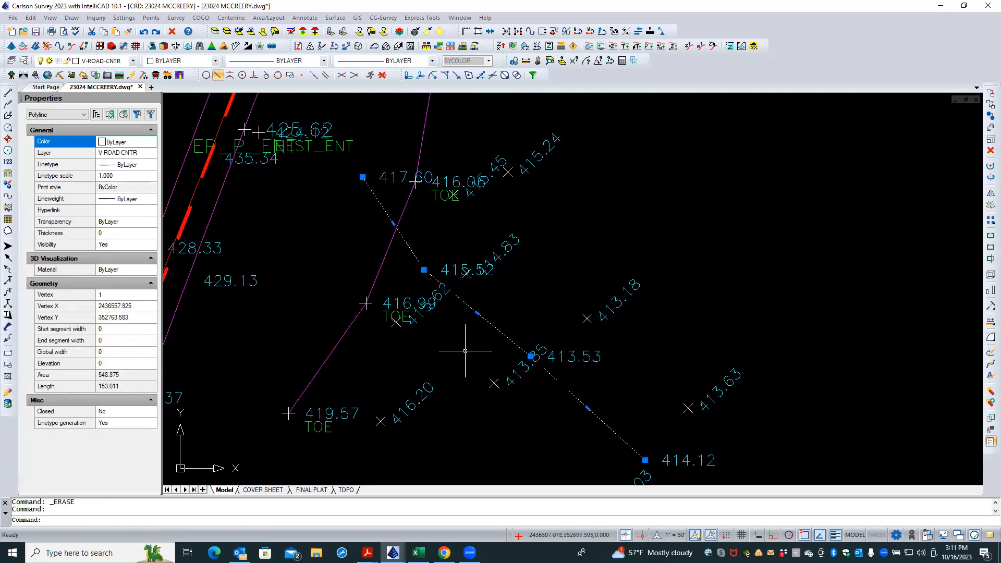
scroll(556, 269, "down", 2)
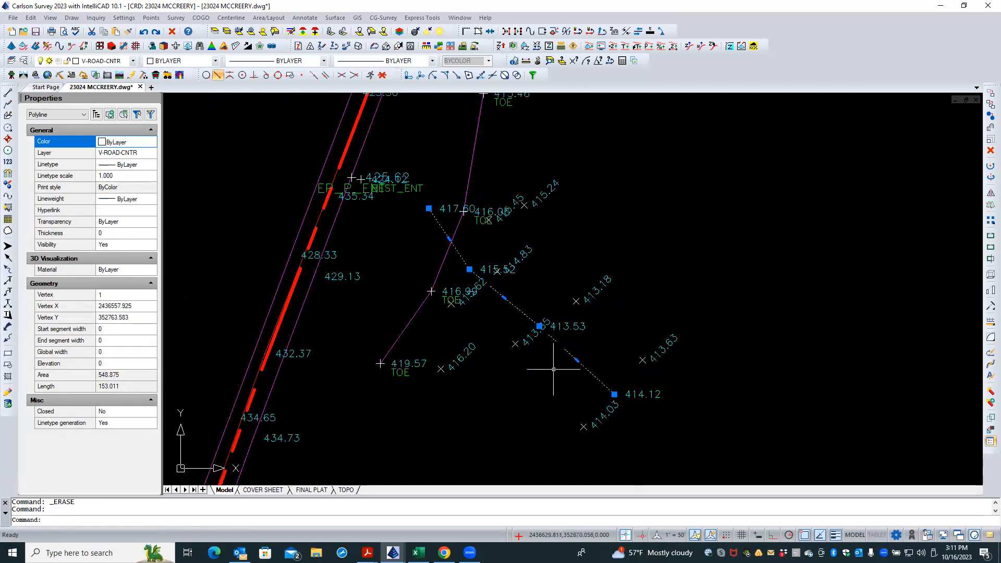
key("Escape")
scroll(561, 349, "up", 2)
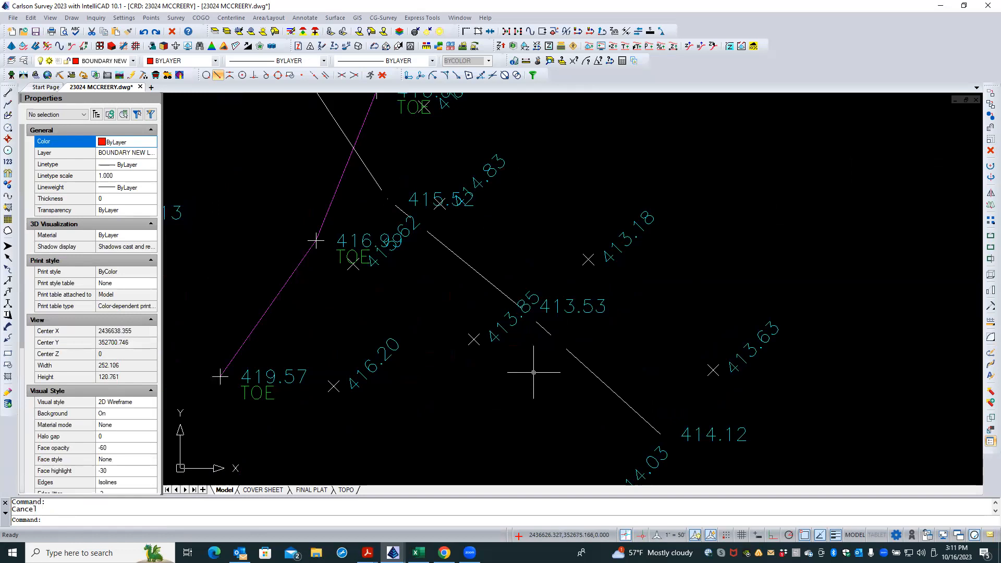
scroll(535, 376, "down", 3)
scroll(525, 396, "down", 3)
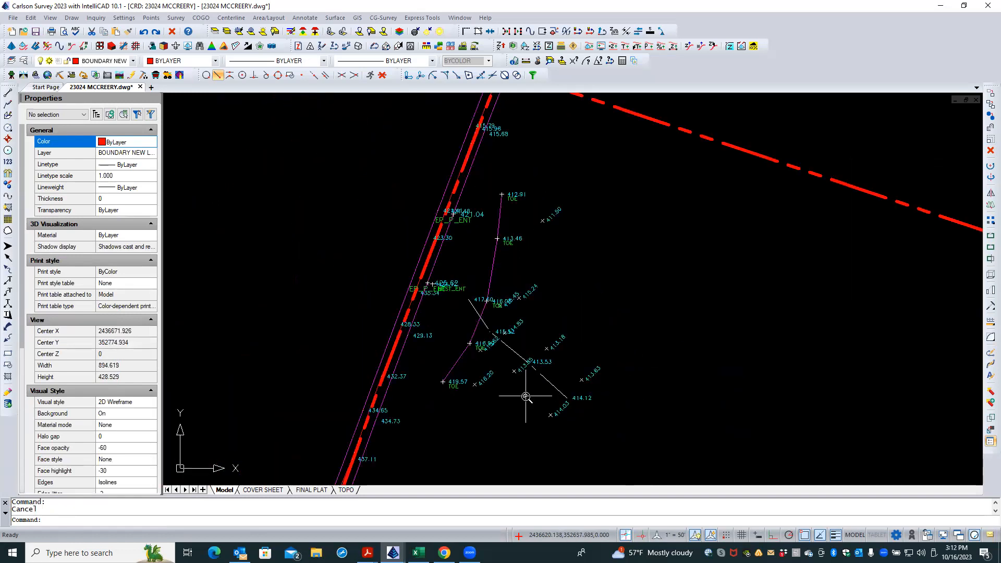
scroll(525, 396, "up", 2)
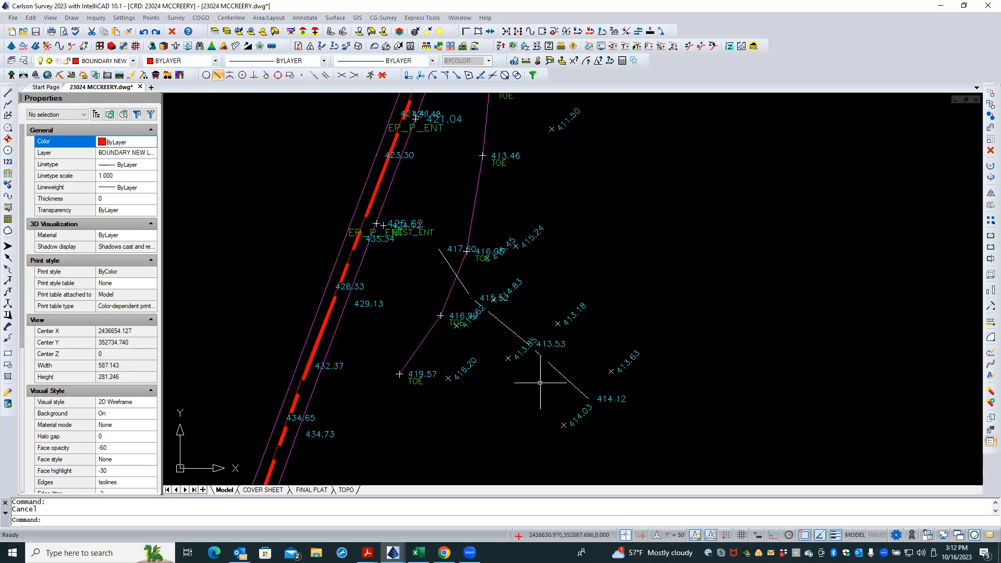
Examine the layout of the road breaklines, toe line, entrance polyline and spot elevations relative to the red property boundary.
scroll(525, 414, "down", 4)
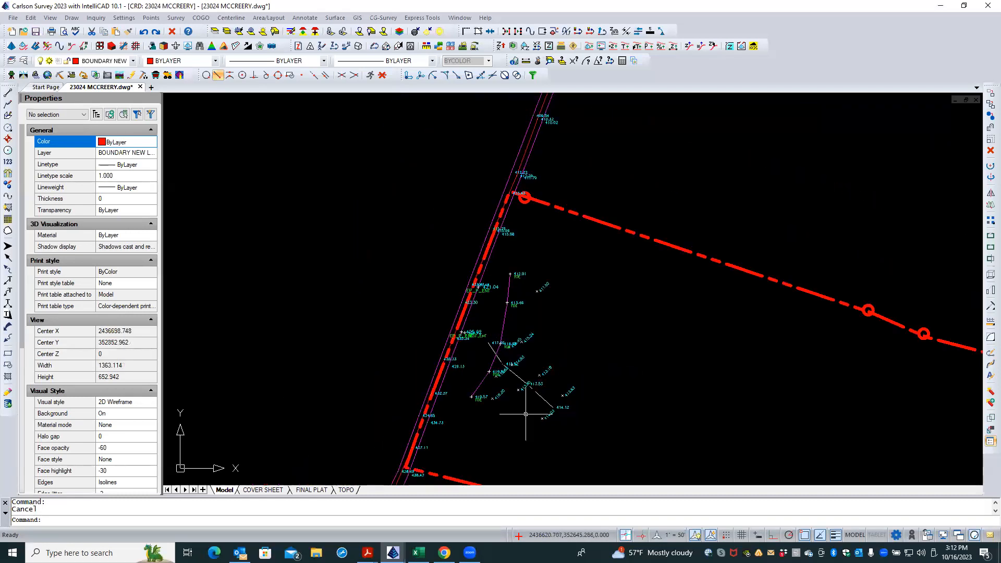
scroll(522, 284, "up", 5)
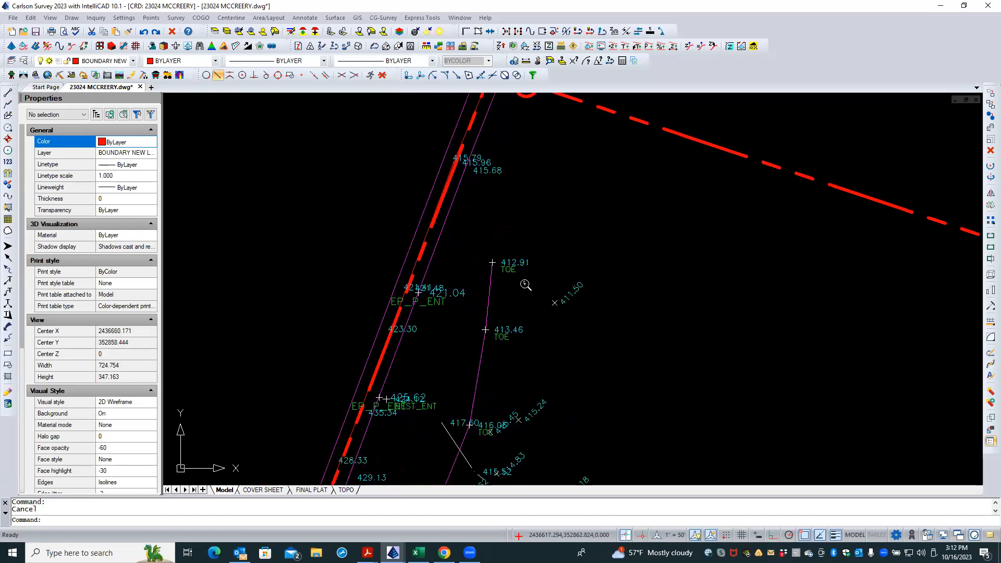
scroll(489, 198, "down", 4)
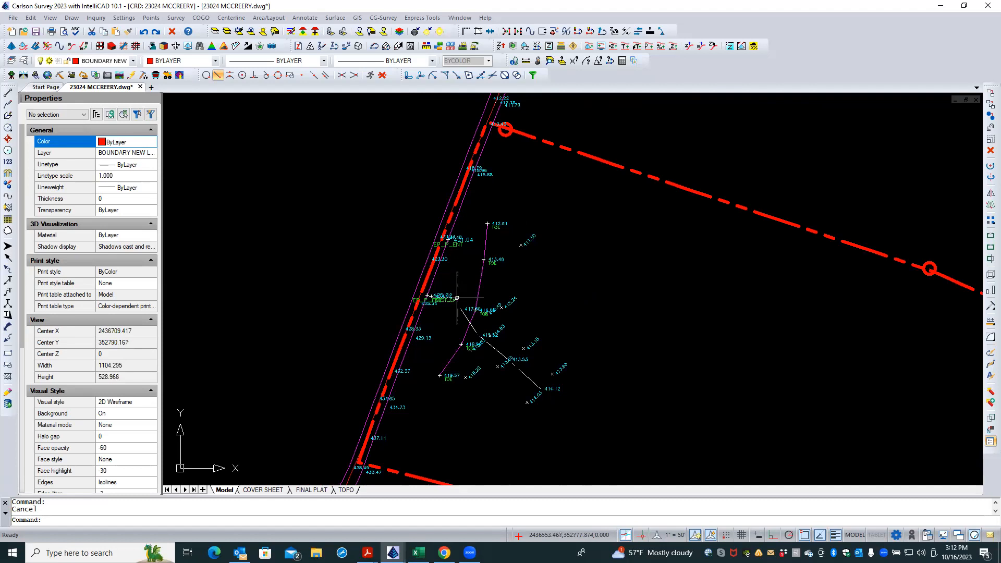
scroll(464, 292, "up", 3)
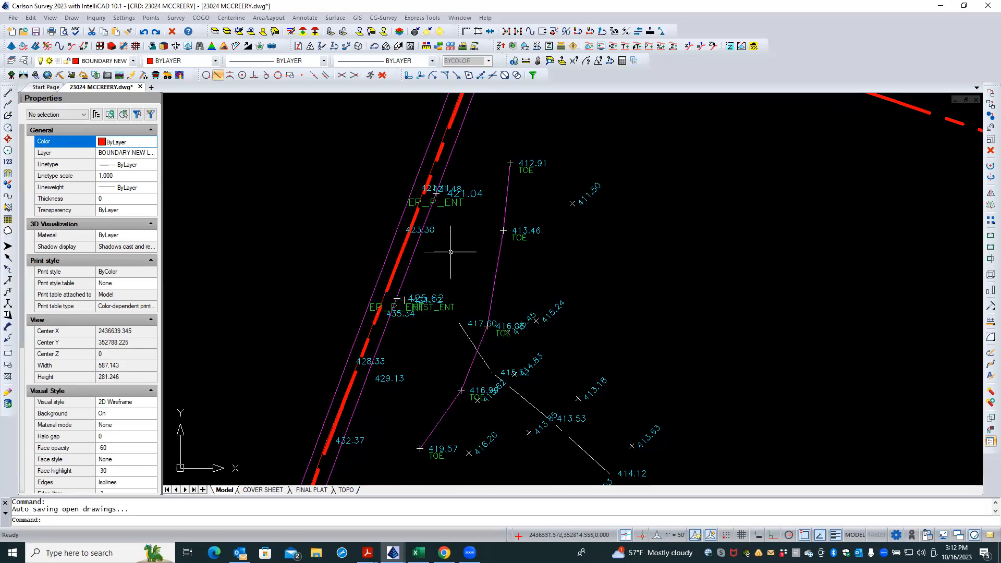
scroll(472, 207, "down", 2)
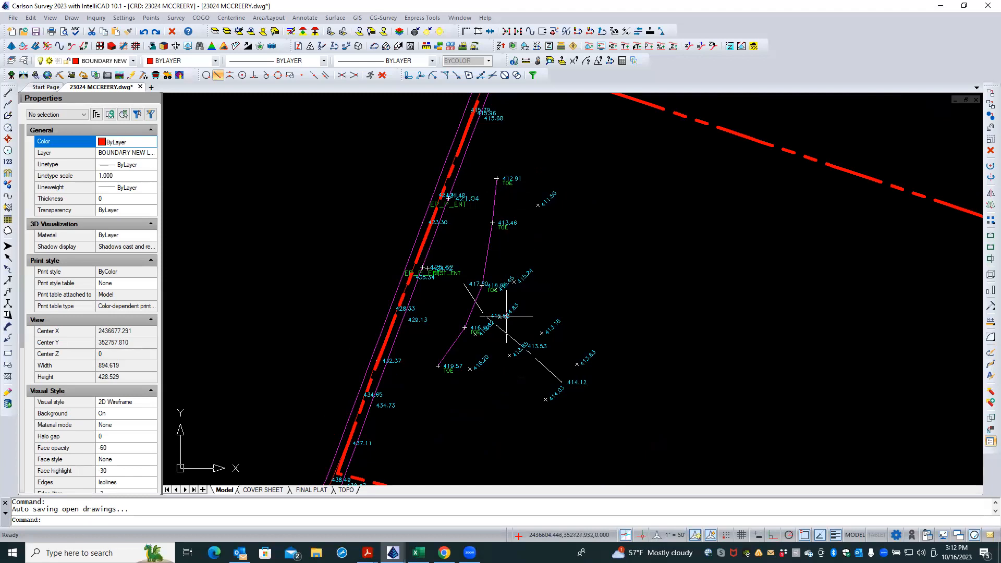
scroll(501, 317, "down", 2)
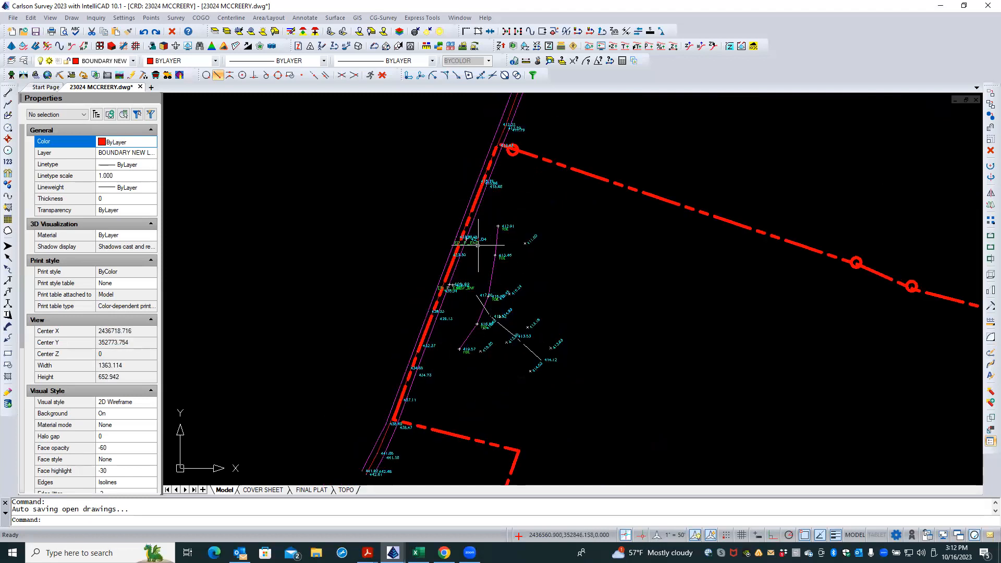
scroll(494, 236, "up", 3)
scroll(491, 221, "down", 3)
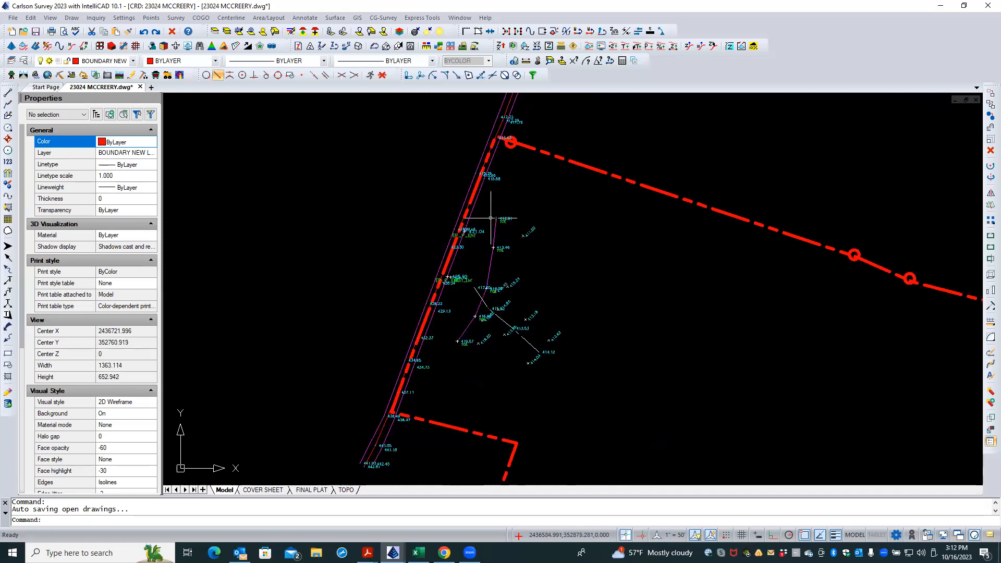
scroll(458, 341, "up", 2)
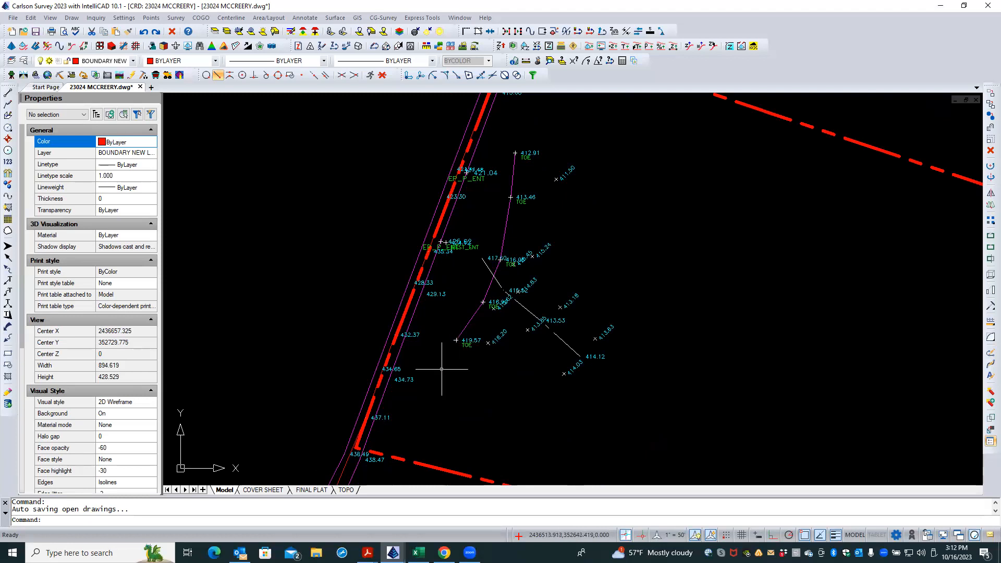
scroll(449, 288, "down", 2)
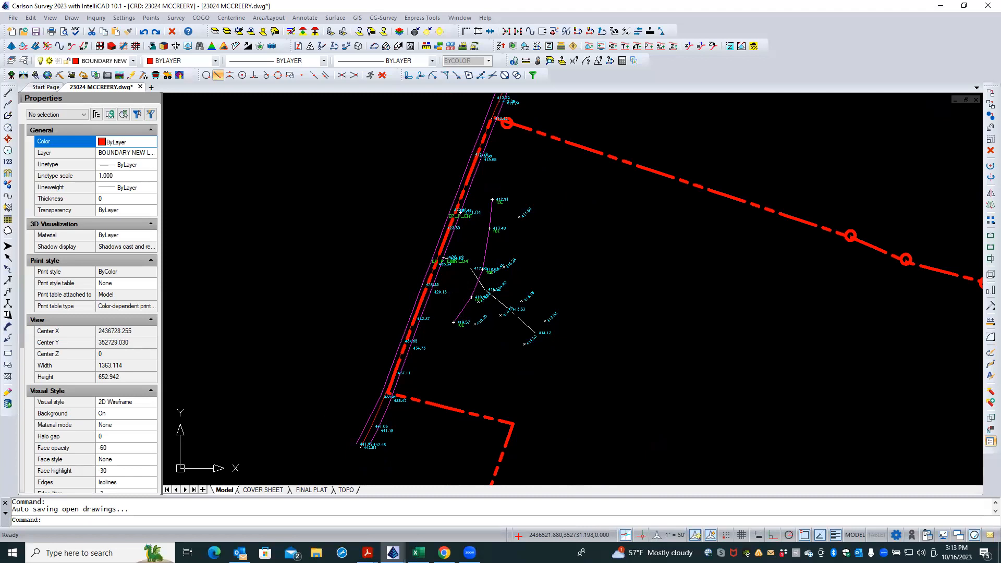
scroll(449, 288, "down", 1)
scroll(449, 288, "down", 1)
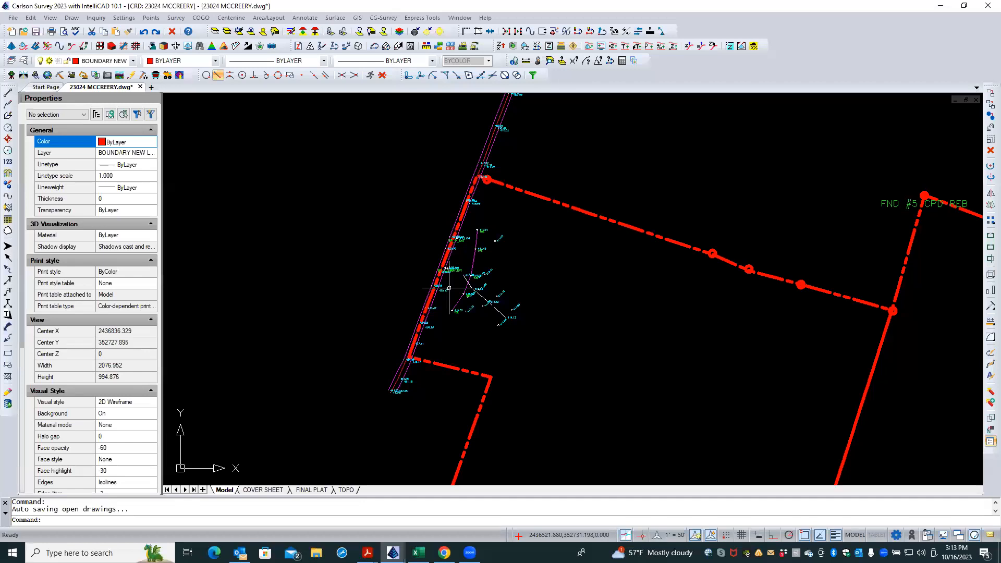
scroll(449, 289, "down", 2)
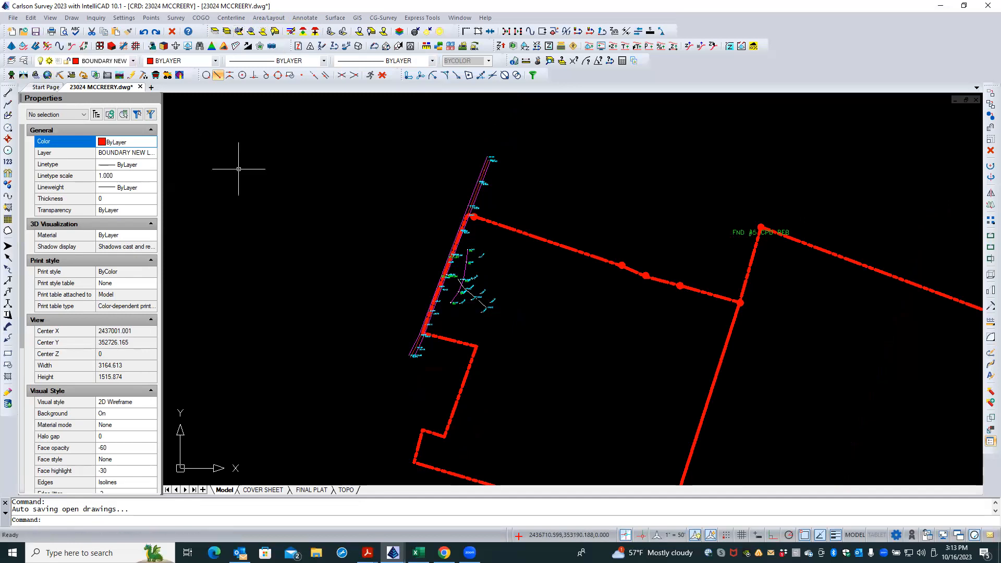
scroll(489, 174, "up", 2)
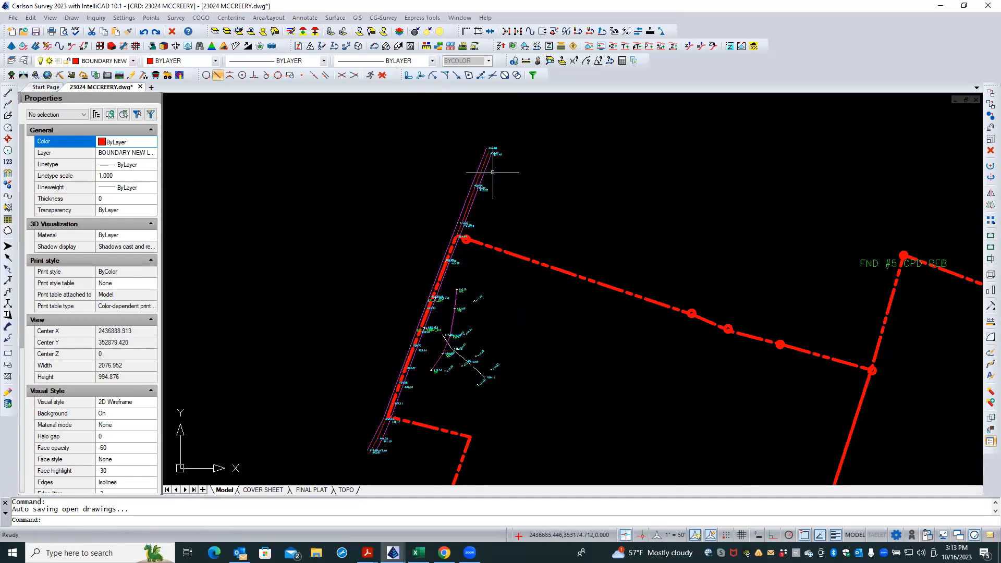
Make 3D BRKLN the current layer by picking the 3D polyline along the road edge.
left_click(11, 61)
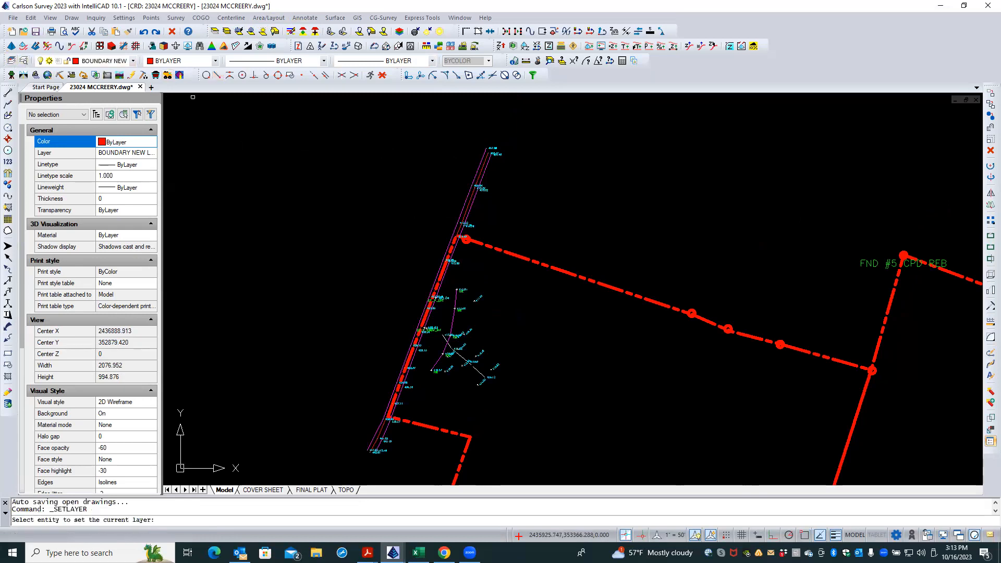
left_click(467, 196)
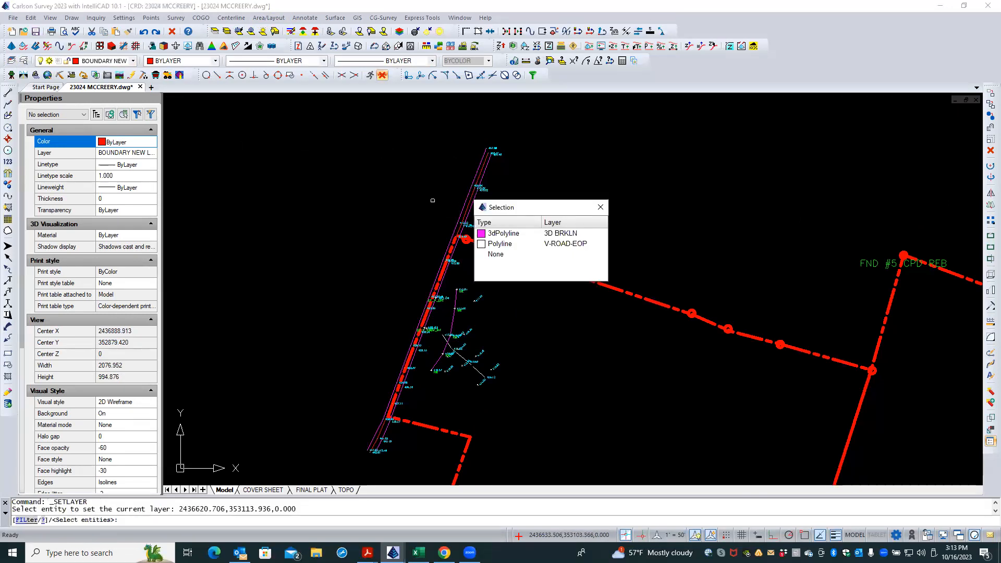
left_click(497, 235)
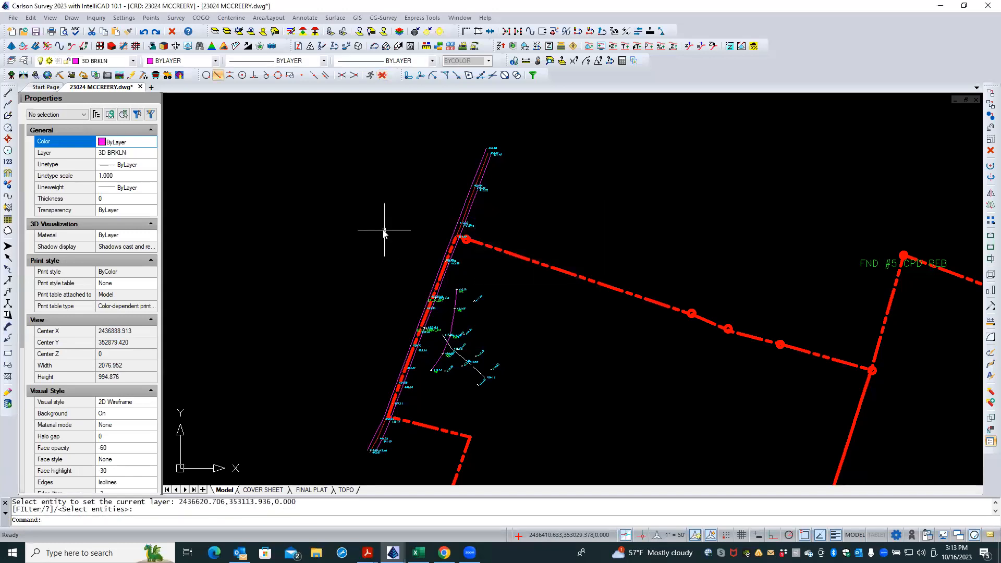
right_click(385, 229)
left_click(373, 166)
key("Escape")
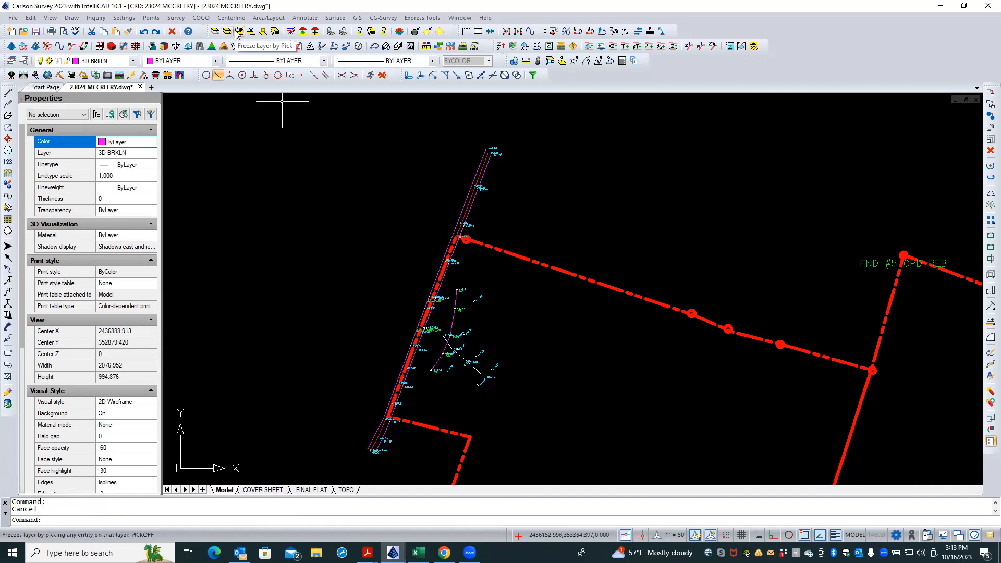
Freeze the BOUNDARY layer by picking the red property line east of the road.
left_click(239, 32)
left_click(528, 261)
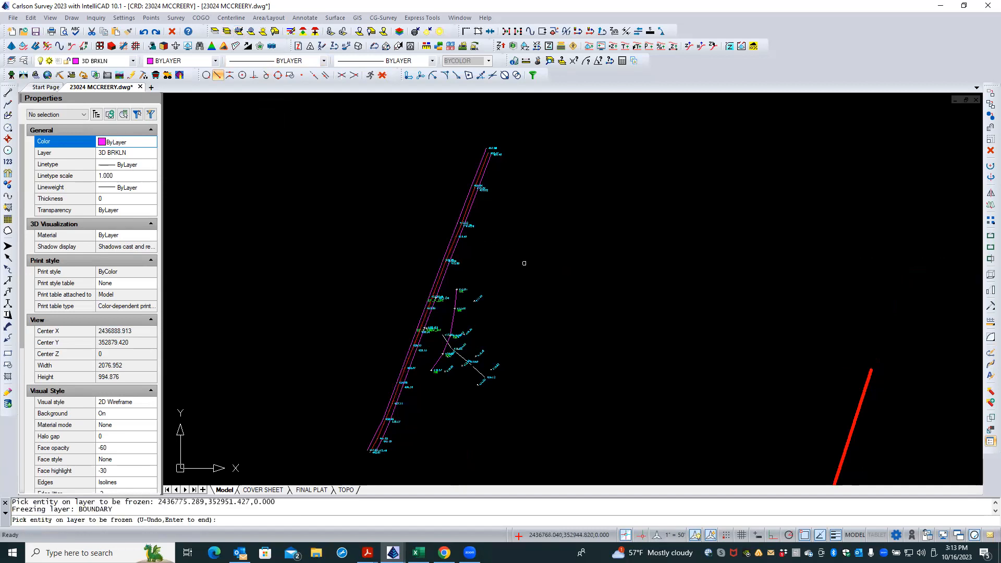
key("Return")
Shrink-wrap the road and topo linework across gaps on layer BDY-TOPO, with max gap 1000.0, no perimeter reduction and a 2D polyline.
scroll(424, 196, "down", 3)
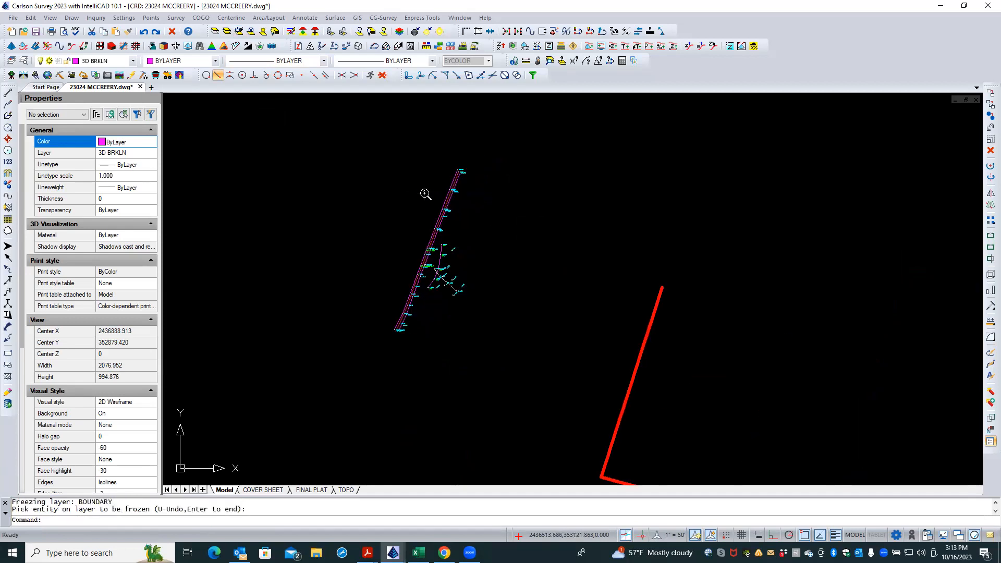
scroll(376, 326, "up", 3)
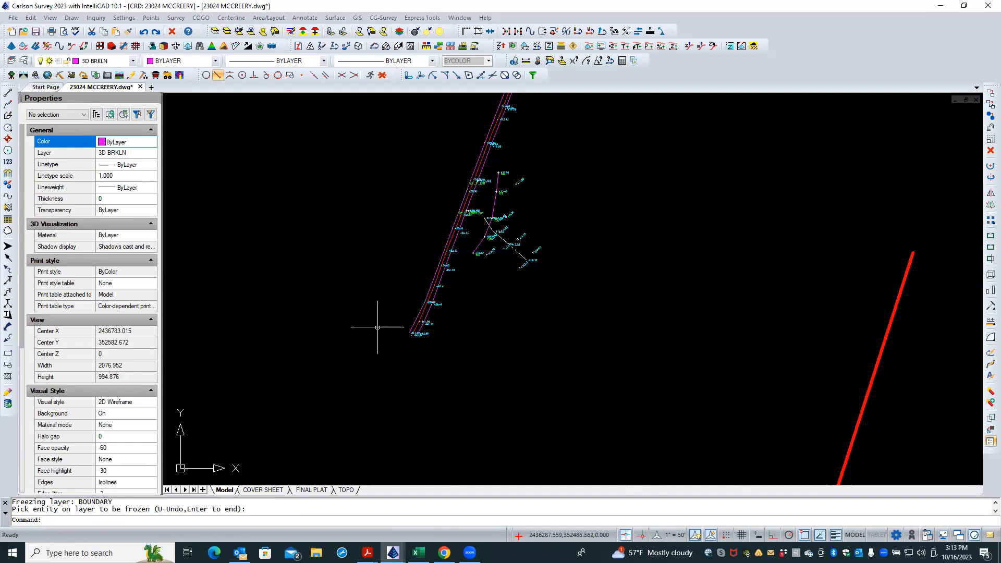
scroll(425, 383, "down", 2)
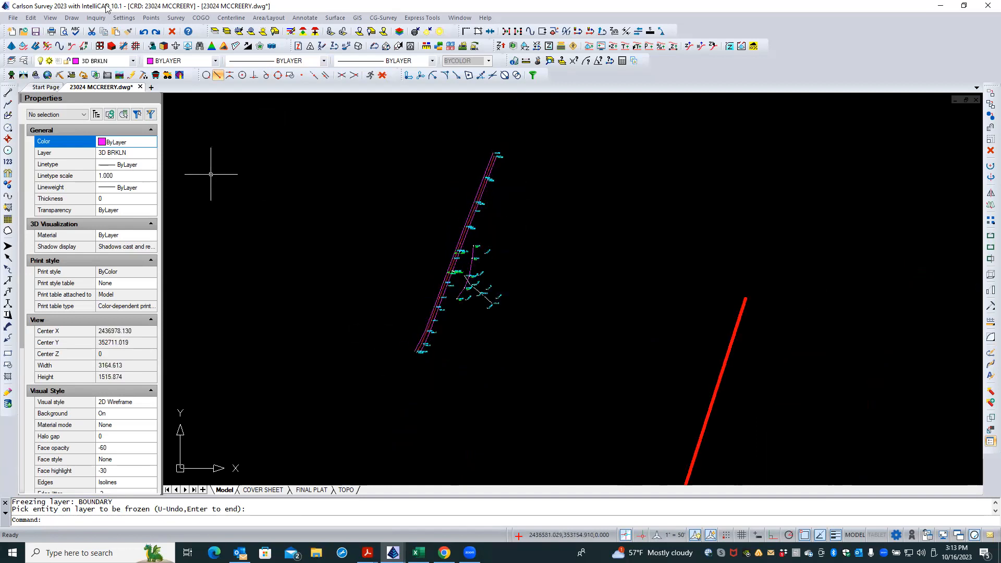
left_click(72, 19)
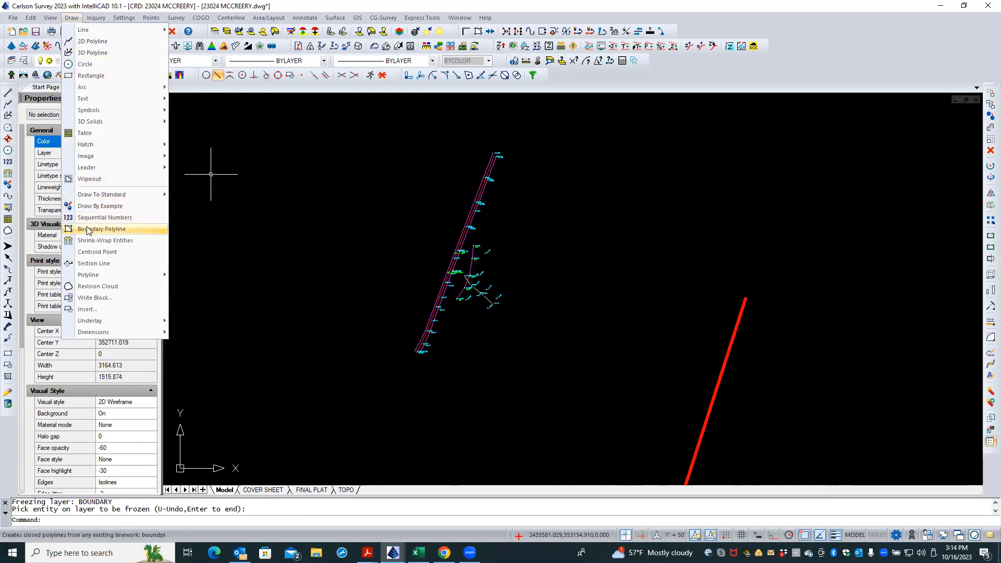
left_click(102, 240)
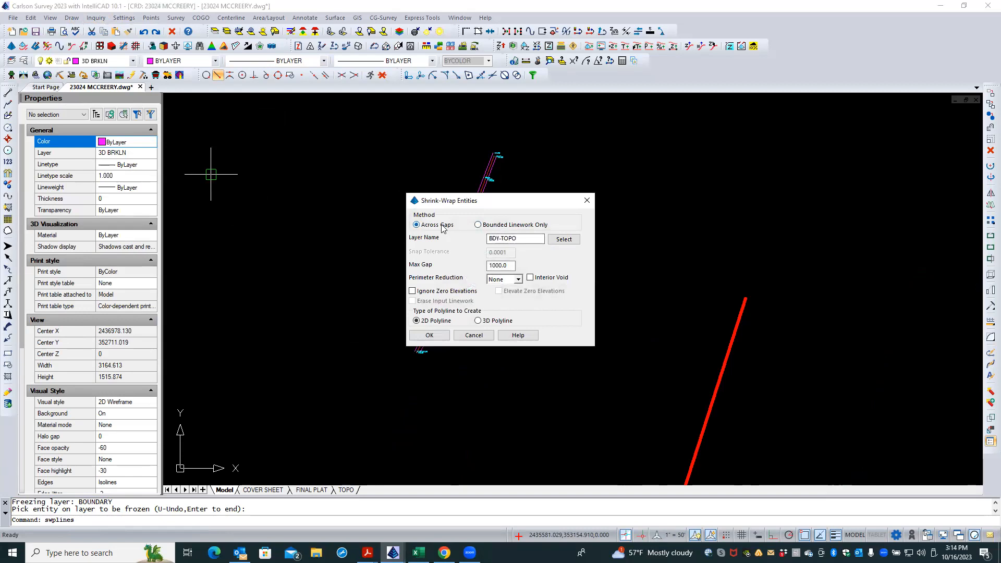
left_click(429, 335)
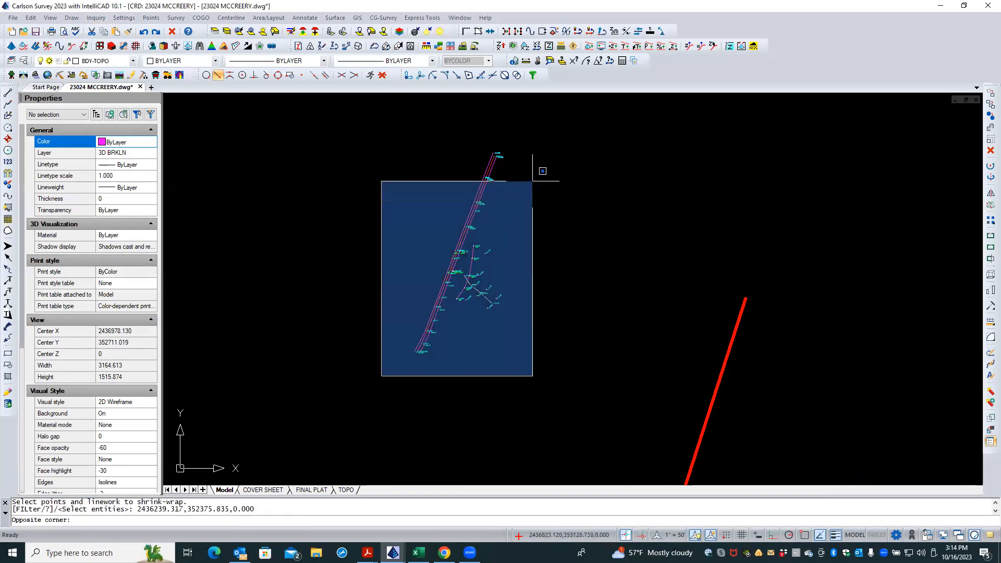
left_click(530, 144)
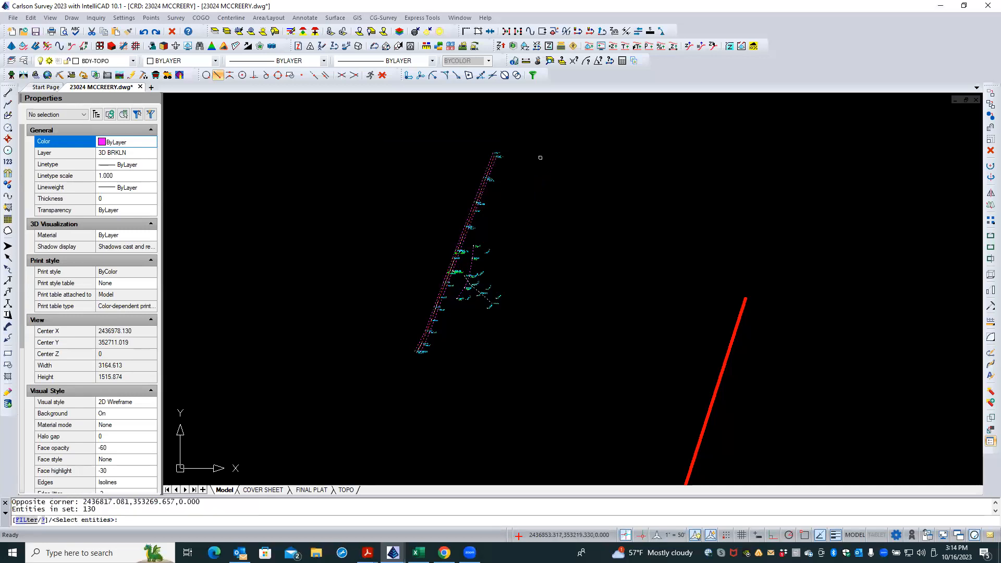
key("Return")
scroll(458, 314, "up", 2)
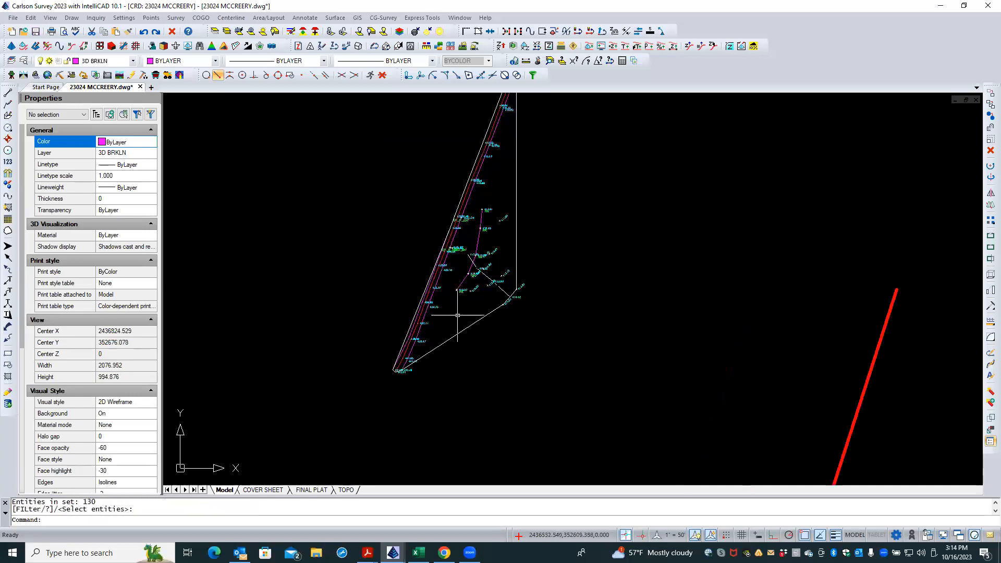
Set the Shrink-Wrap Entities perimeter reduction to High, leave the command and erase the existing shrink-wrap perimeter.
right_click(457, 314)
left_click(497, 324)
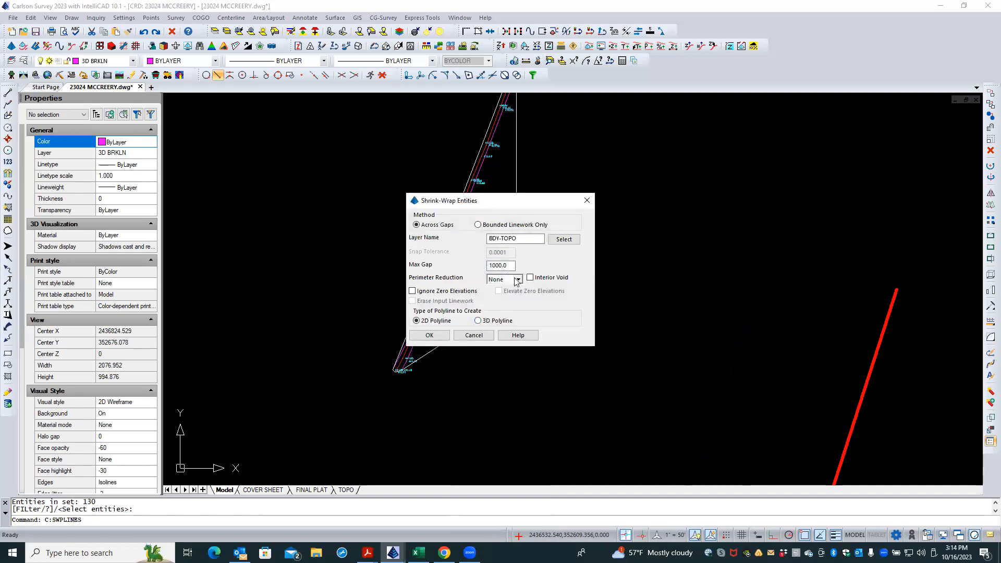
left_click(519, 281)
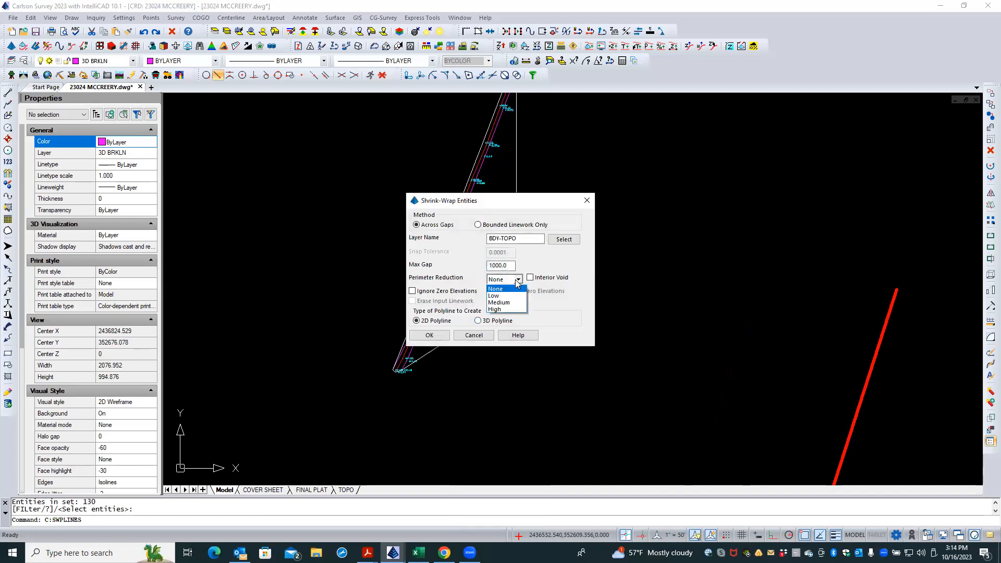
left_click(496, 311)
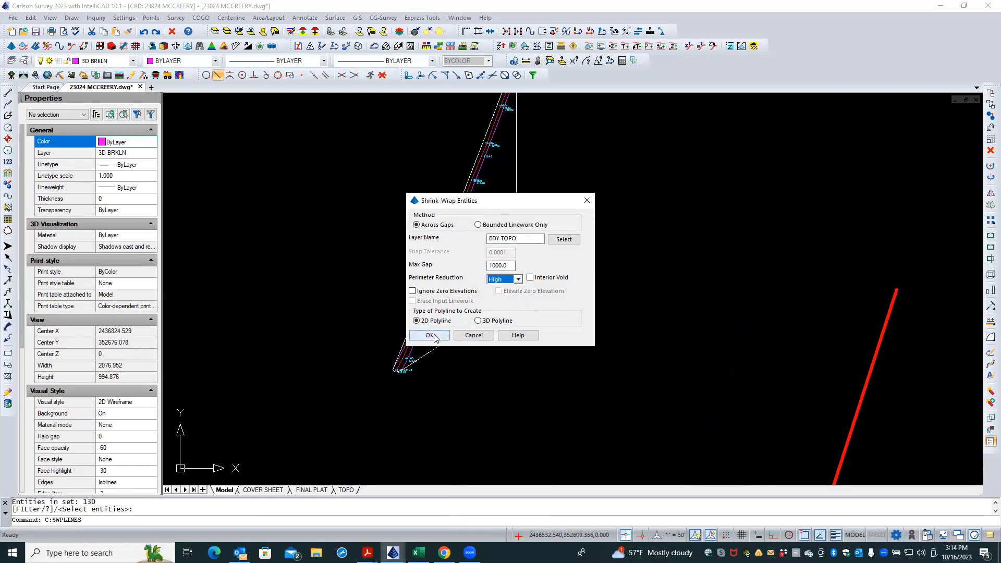
left_click(437, 335)
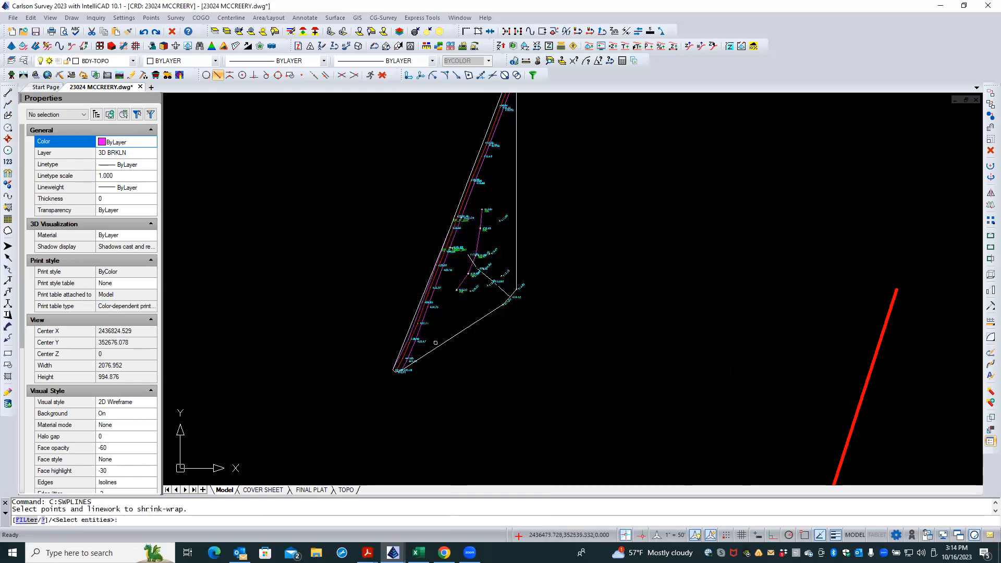
key("Escape")
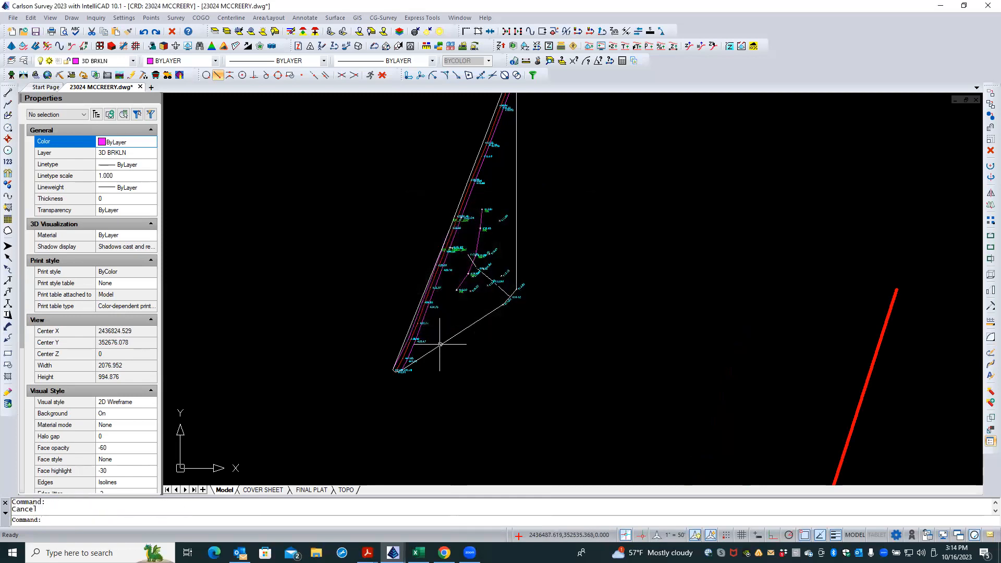
left_click(439, 344)
key("Delete")
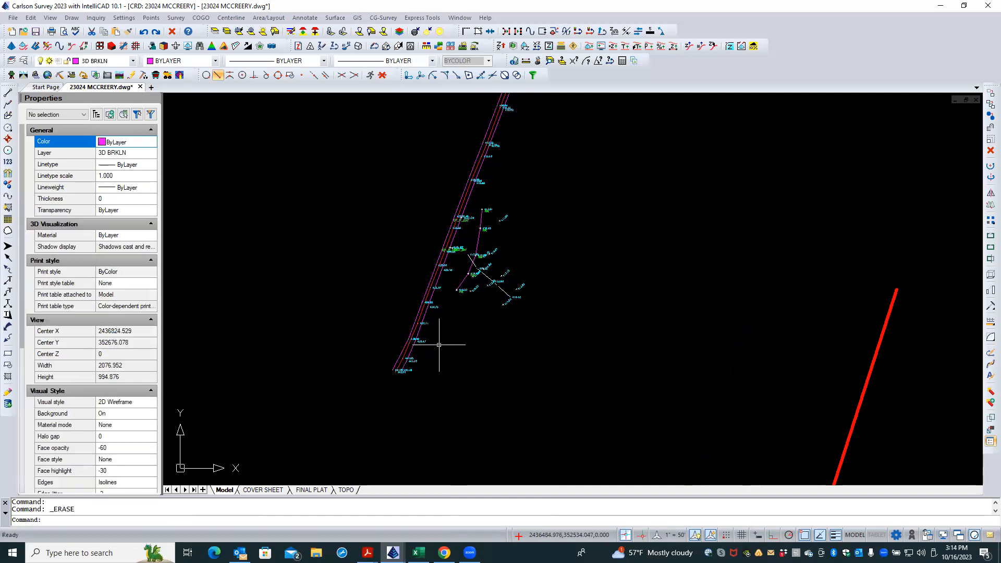
Shrink-wrap all road and topo points and linework into a 2D polyline on BDY-TOPO with High perimeter reduction.
key("Up")
key("Return")
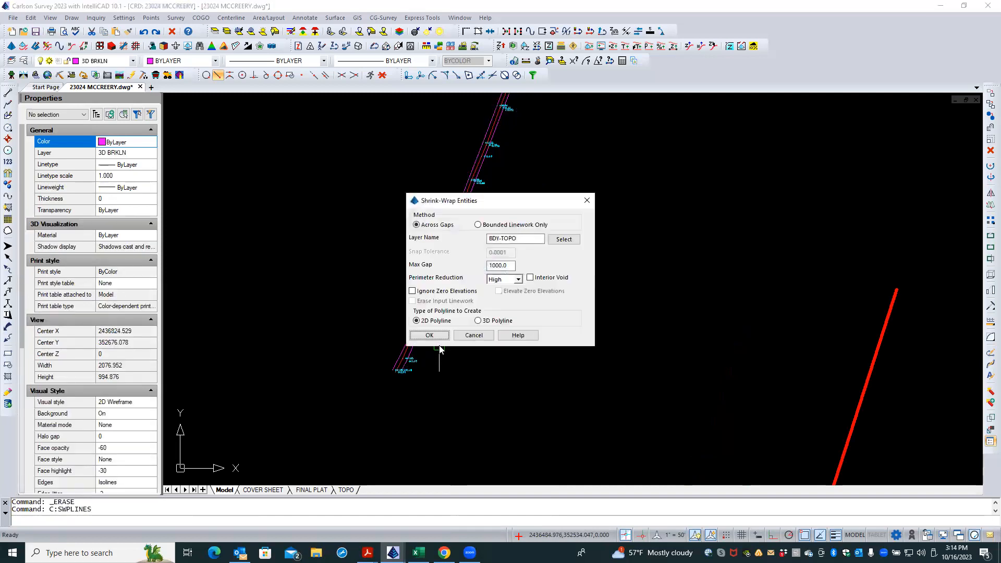
left_click(441, 338)
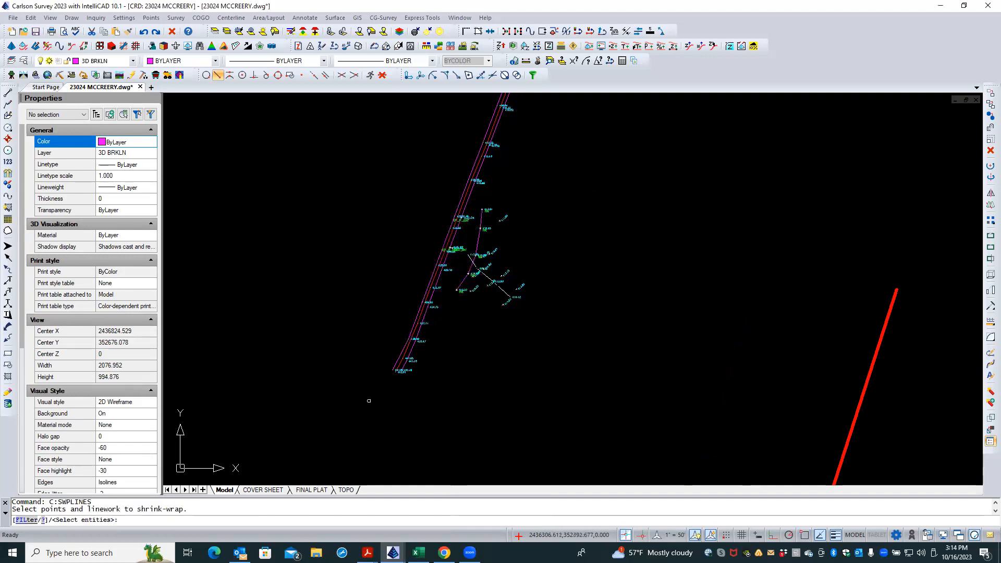
left_click(368, 398)
scroll(373, 393, "down", 2)
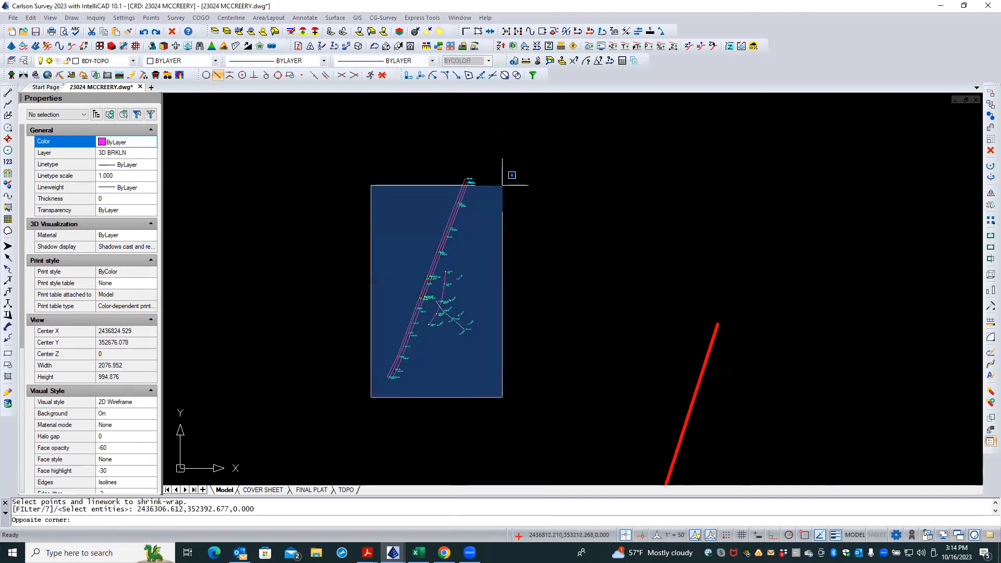
left_click(510, 169)
key("Return")
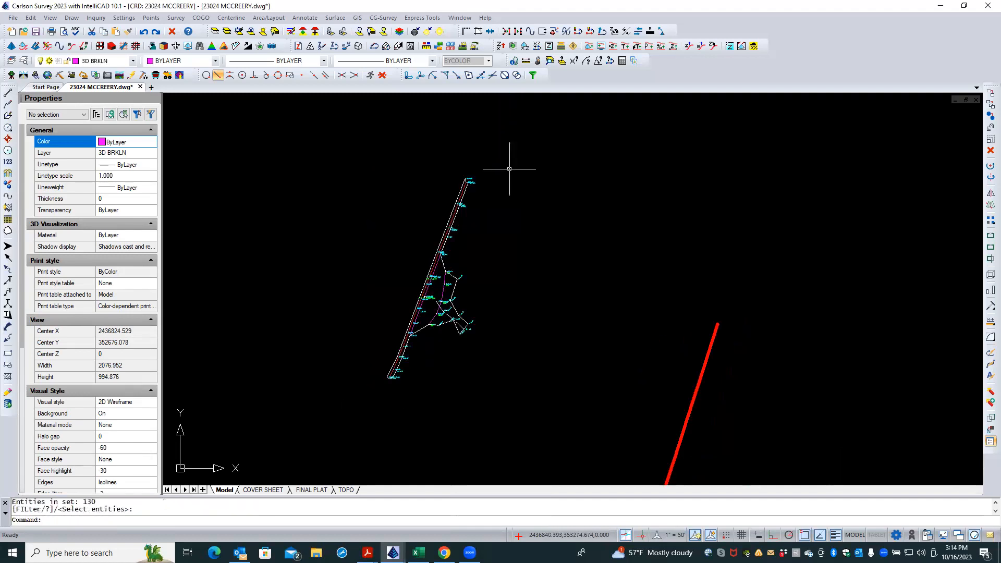
Remove the BDY-TOPO perimeter vertices at shots 412.91, 415.24, 413.18, 413.53 and 413.85 on the east side.
scroll(462, 291, "up", 3)
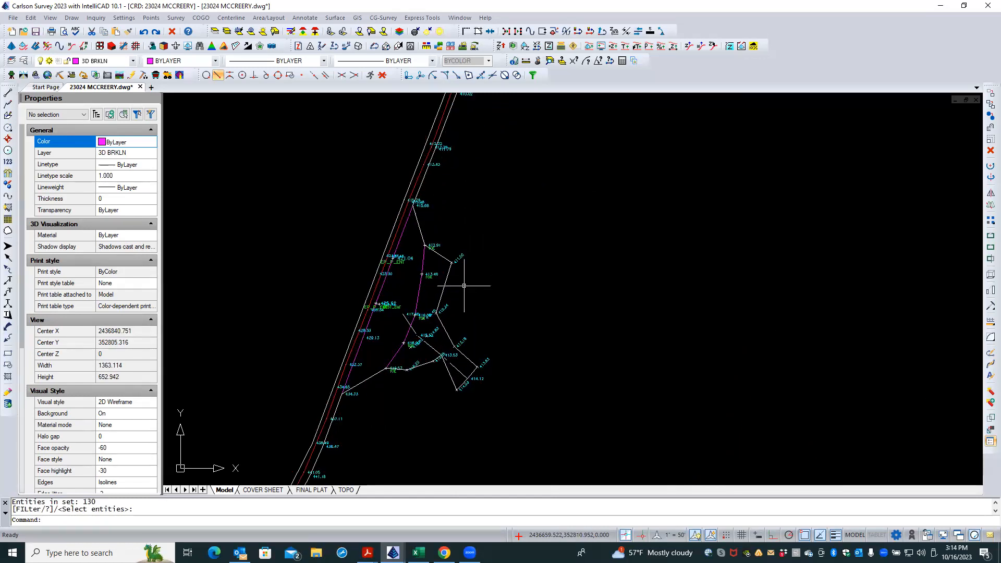
left_click(442, 256)
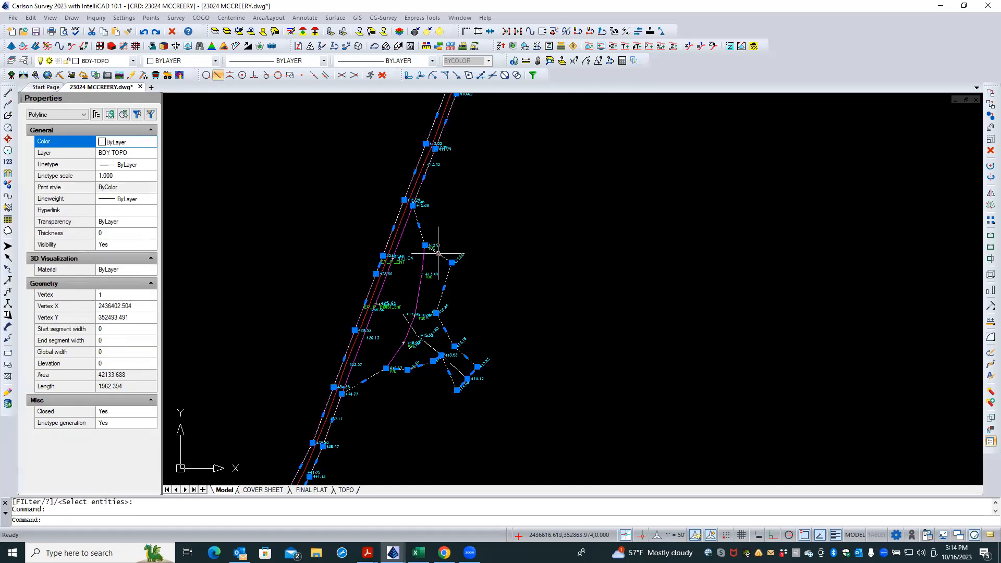
mouse_move(425, 245)
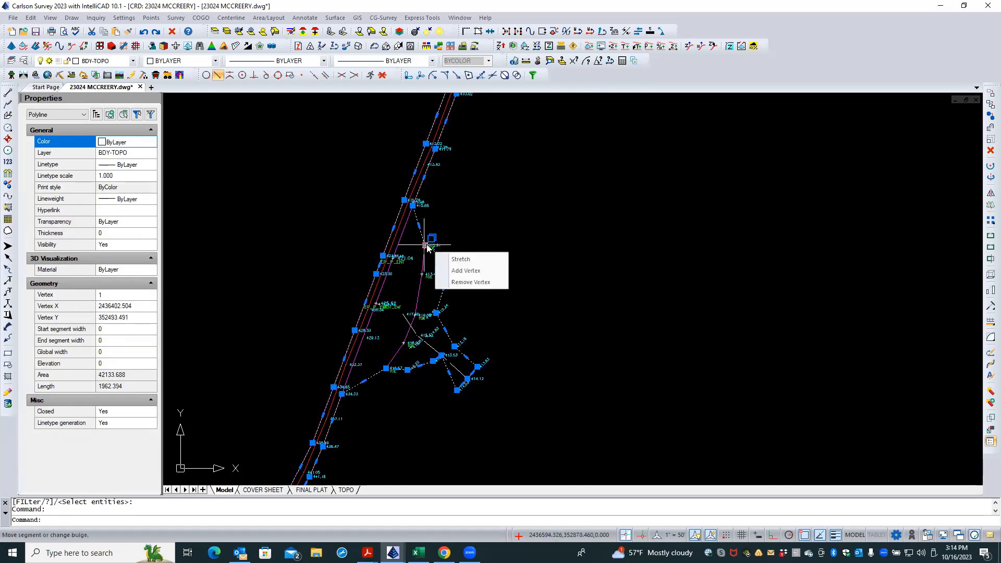
left_click(455, 282)
mouse_move(437, 313)
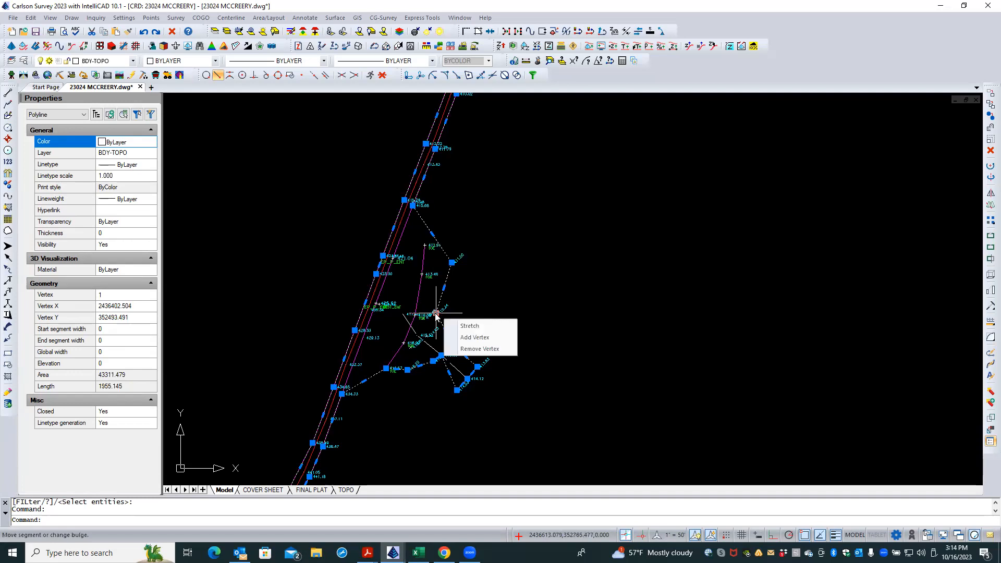
left_click(480, 349)
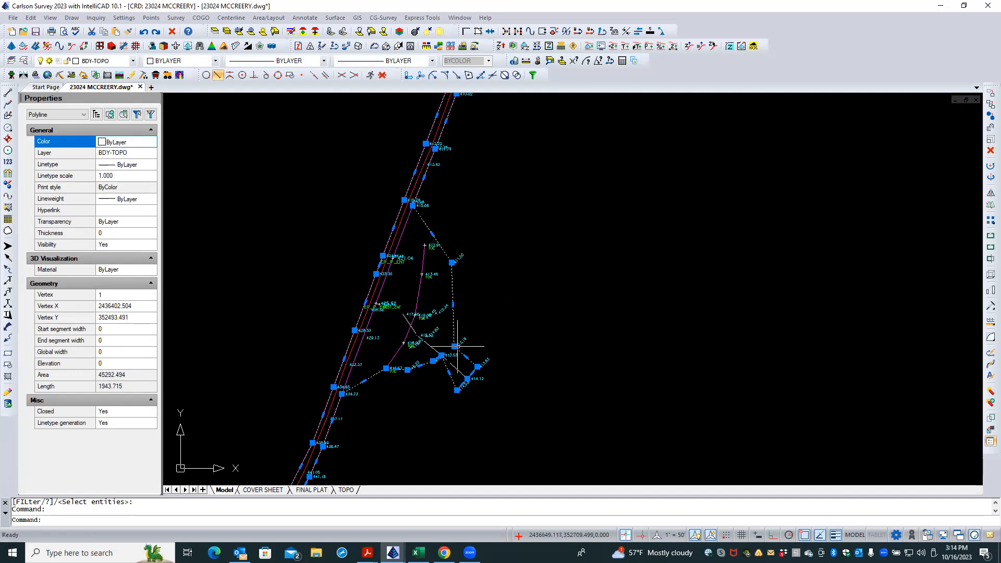
mouse_move(454, 346)
left_click(493, 385)
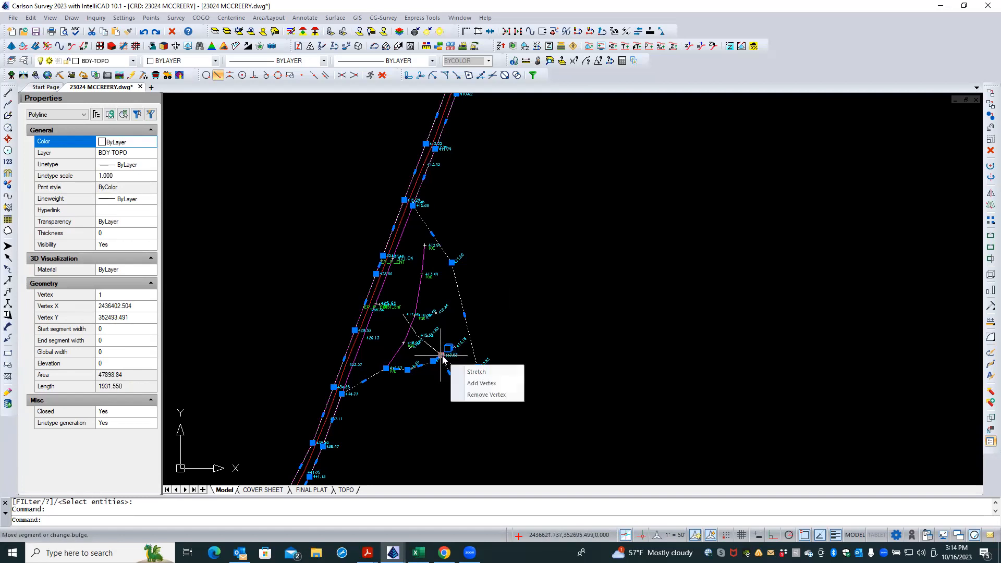
left_click(486, 394)
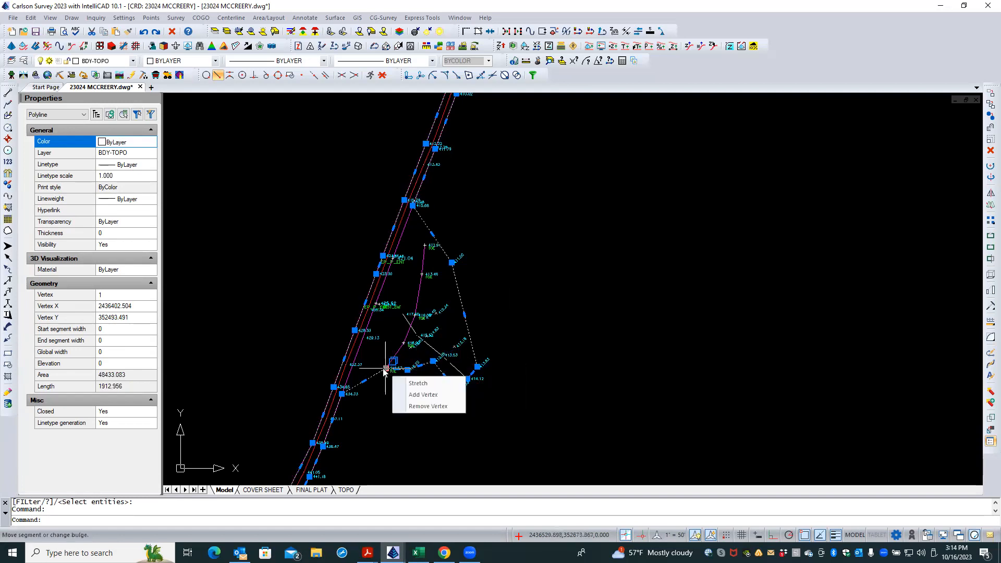
mouse_move(433, 360)
left_click(471, 399)
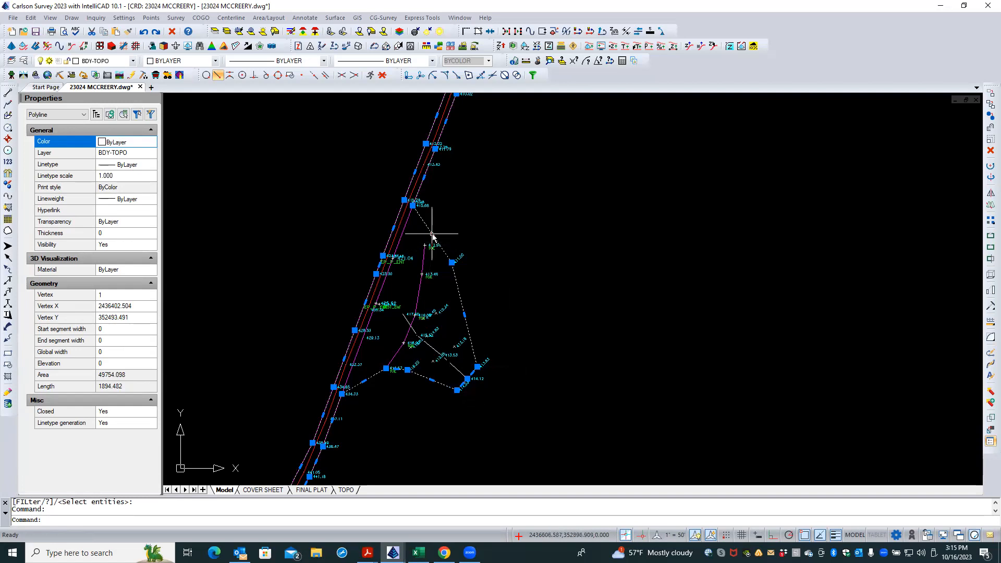
Add a vertex to the perimeter segment between shots 415.68 and 411.50 at the north end of the toe breakline.
mouse_move(433, 234)
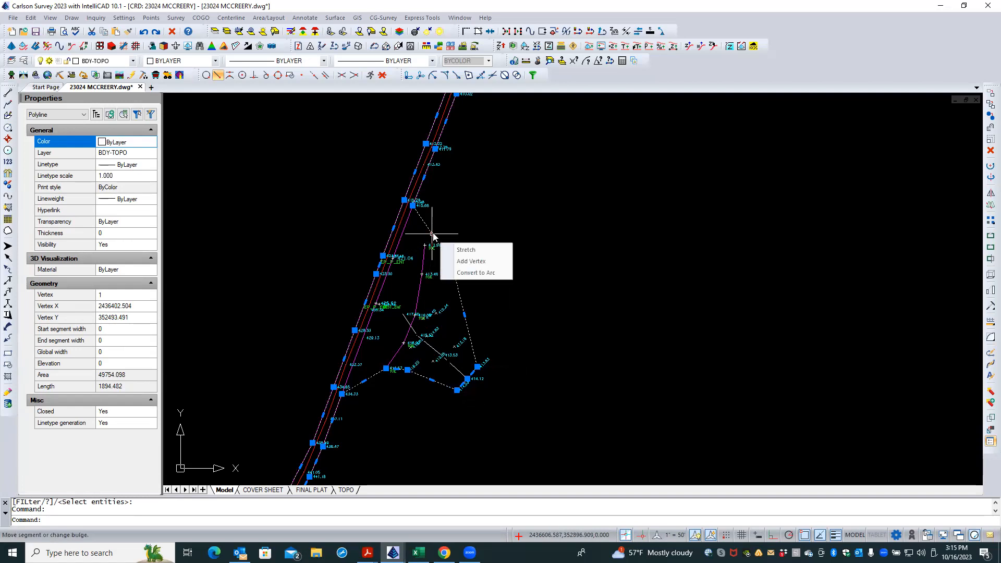
left_click(466, 263)
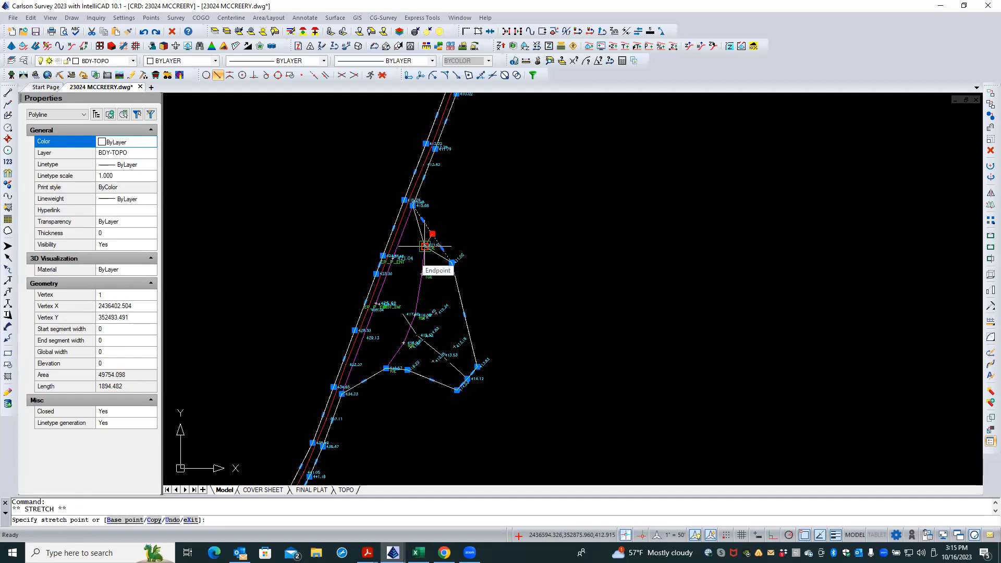
left_click(425, 247)
Stretch the added perimeter vertex onto the 412.91 TOE point and deselect the polyline.
scroll(425, 246, "up", 5)
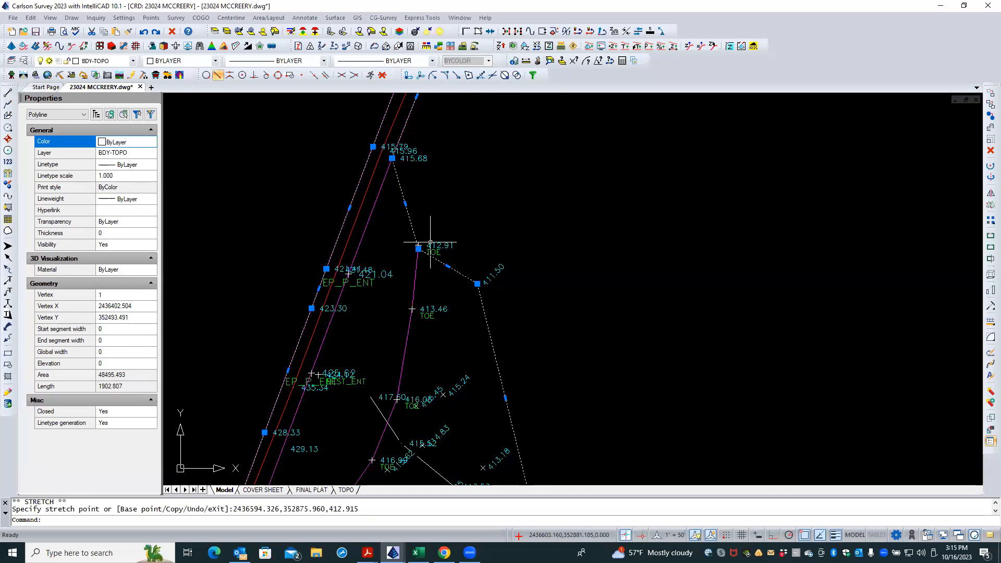
scroll(430, 242, "up", 3)
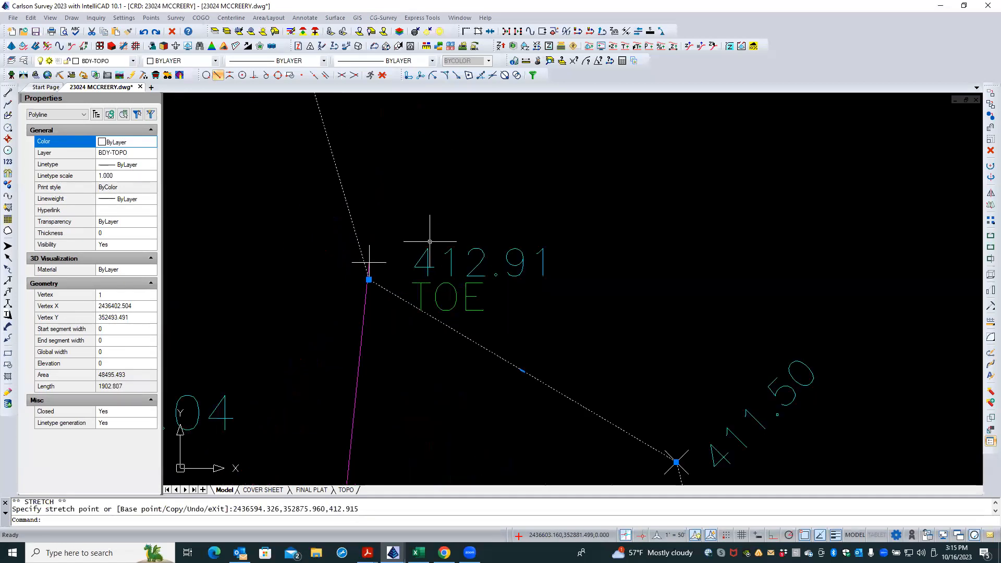
left_click(369, 280)
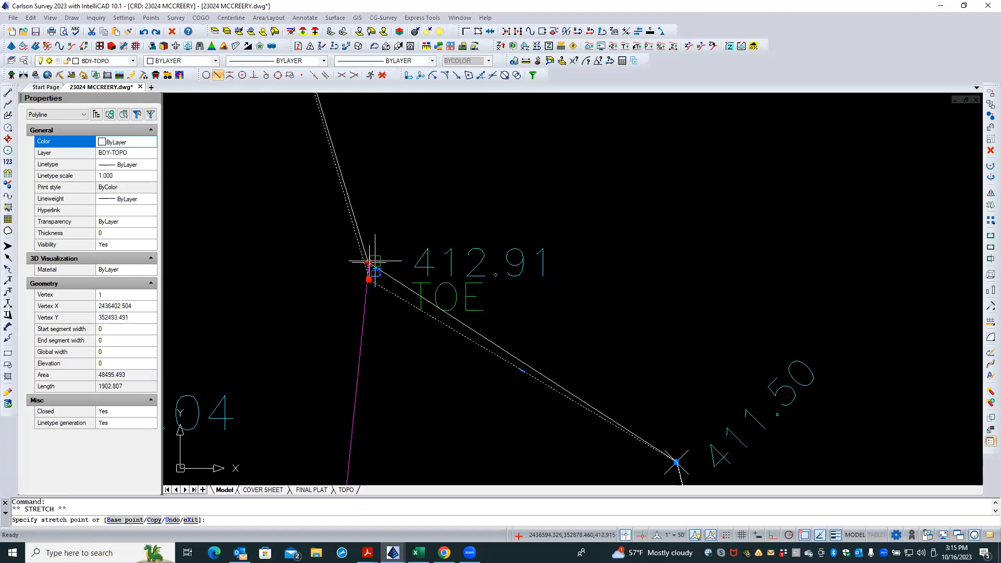
left_click(369, 263)
scroll(411, 232, "down", 3)
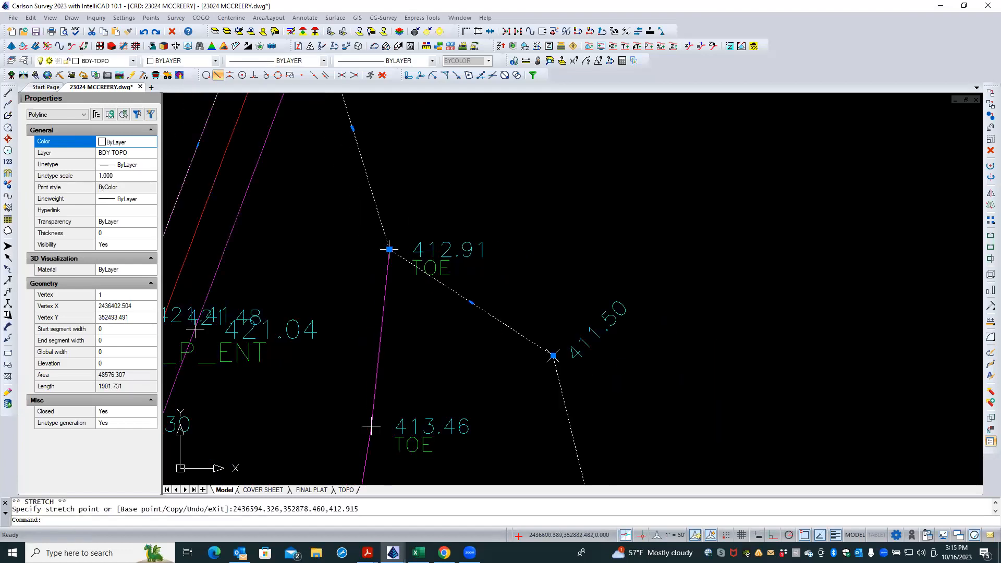
scroll(411, 235, "up", 3)
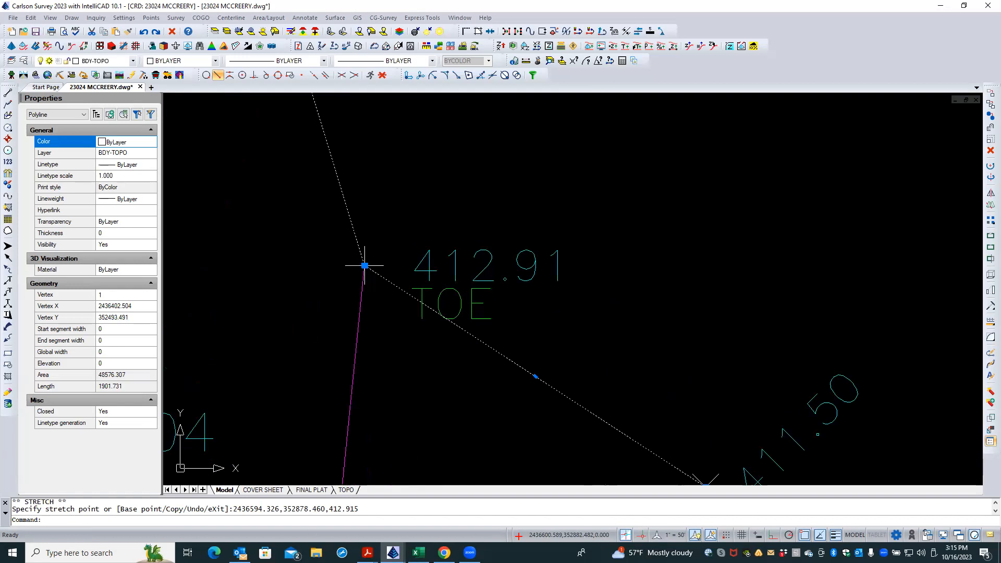
key("Escape")
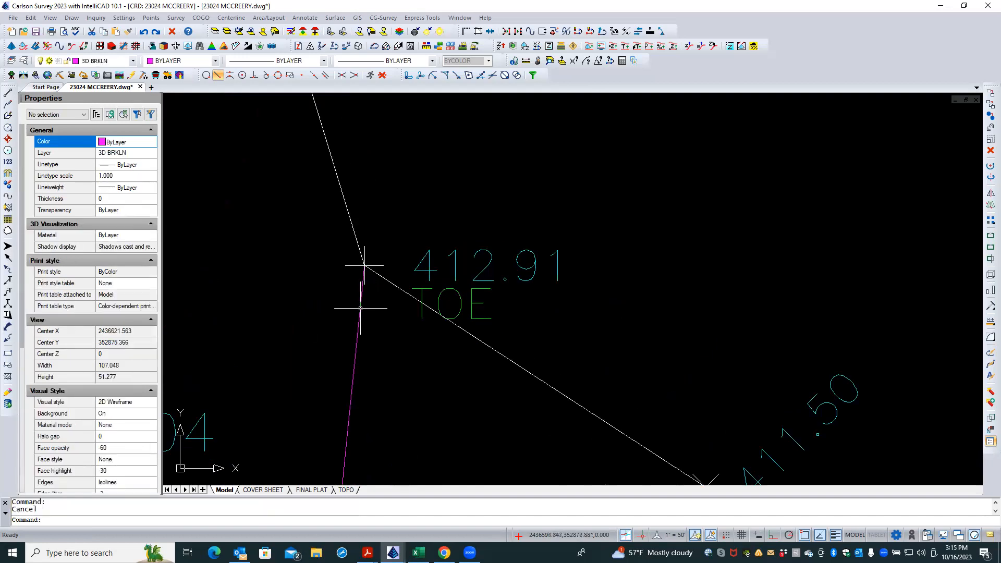
Examine the edited BDY-TOPO perimeter along the road and around the topo shots for correct coverage.
scroll(469, 230, "down", 5)
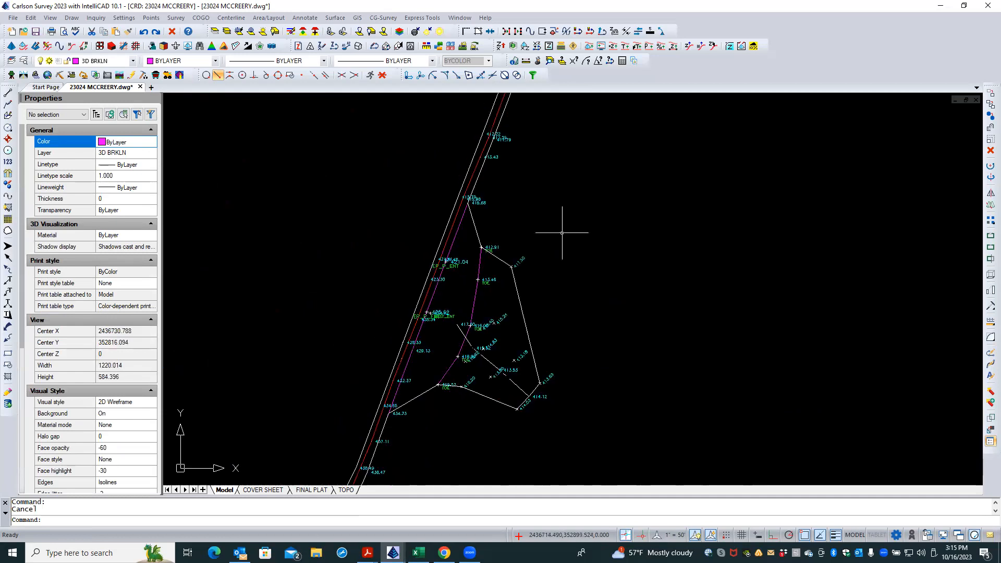
scroll(562, 232, "down", 1)
scroll(562, 234, "down", 1)
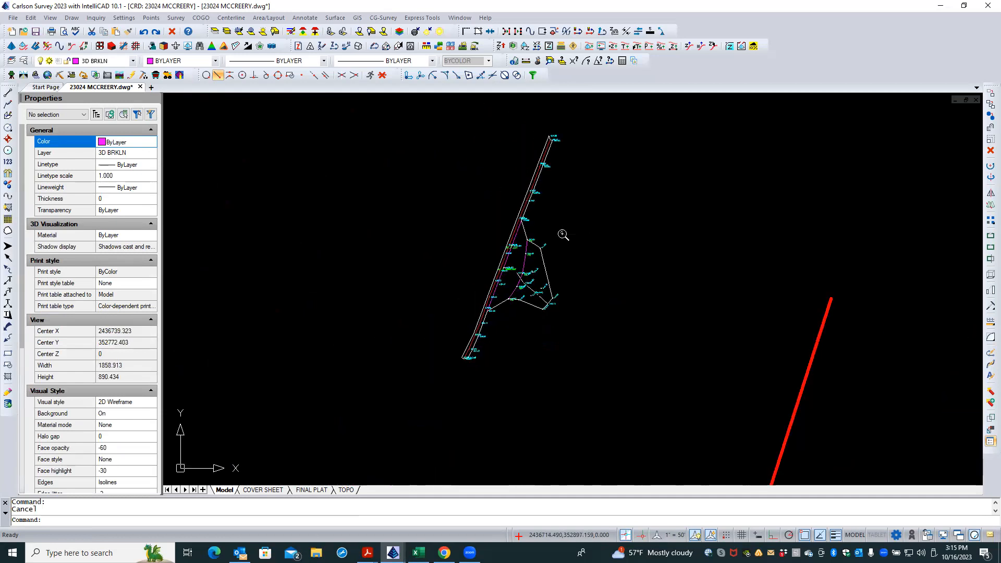
scroll(553, 138, "up", 2)
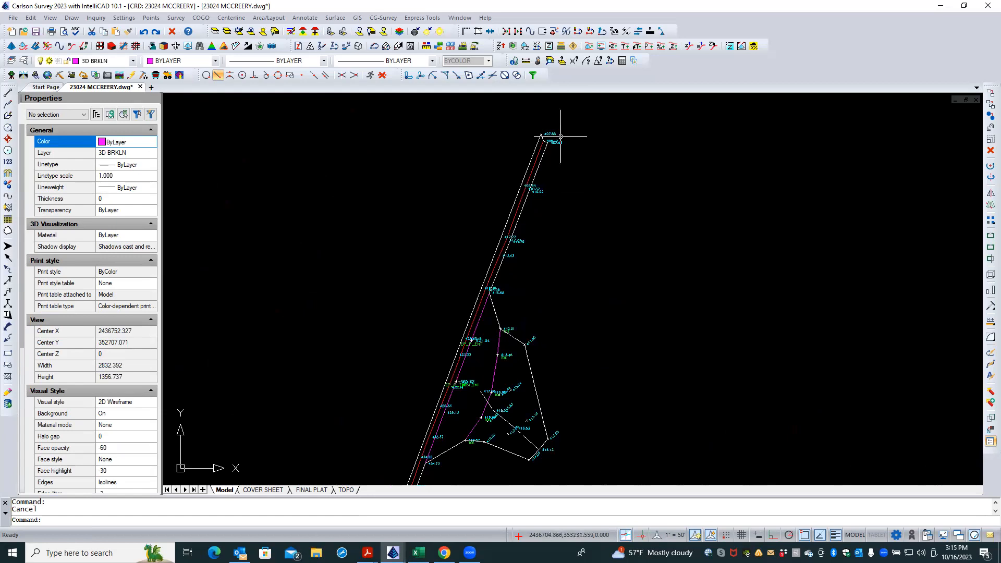
scroll(525, 138, "down", 1)
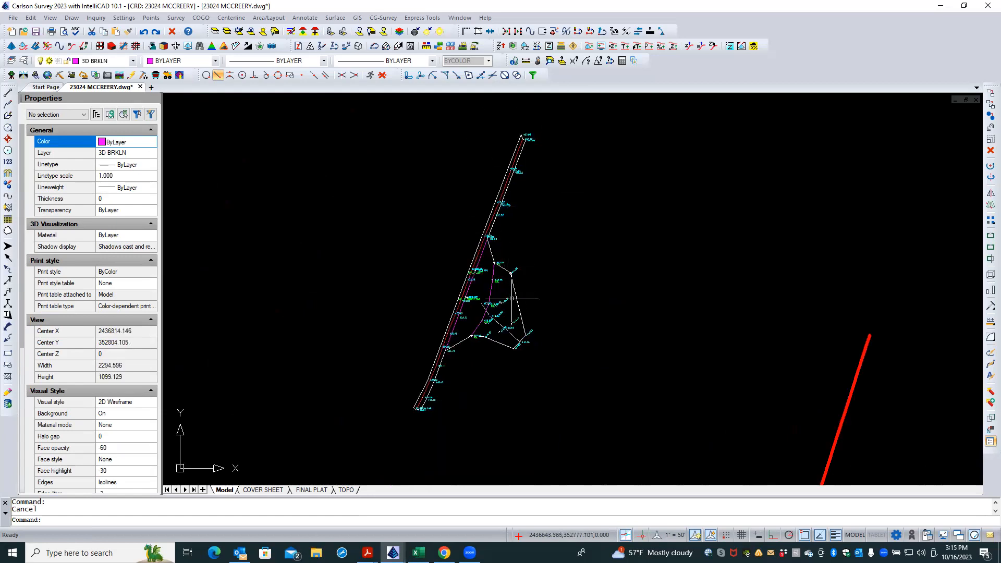
scroll(514, 297, "up", 3)
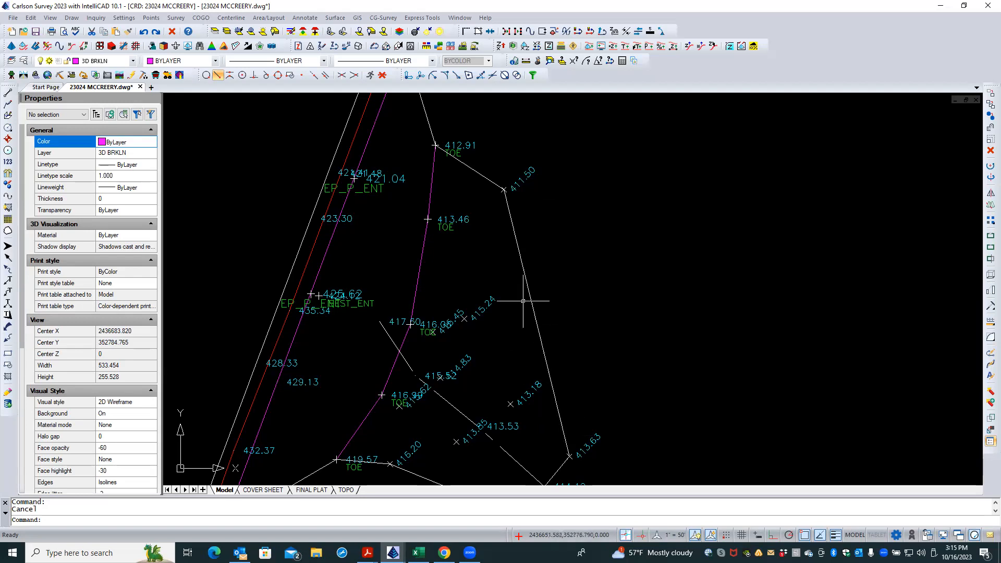
scroll(499, 161, "down", 2)
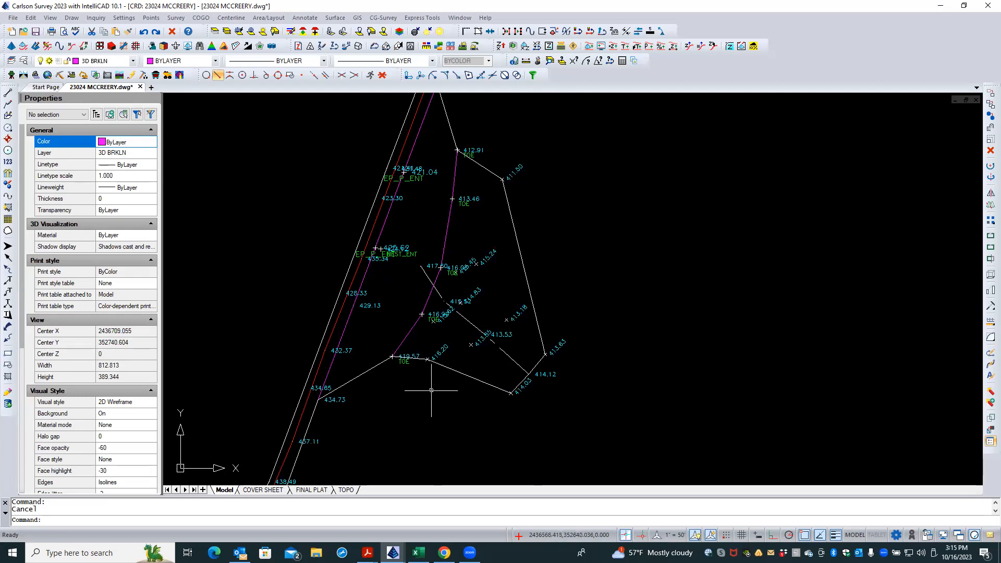
scroll(589, 243, "down", 2)
scroll(539, 353, "down", 4)
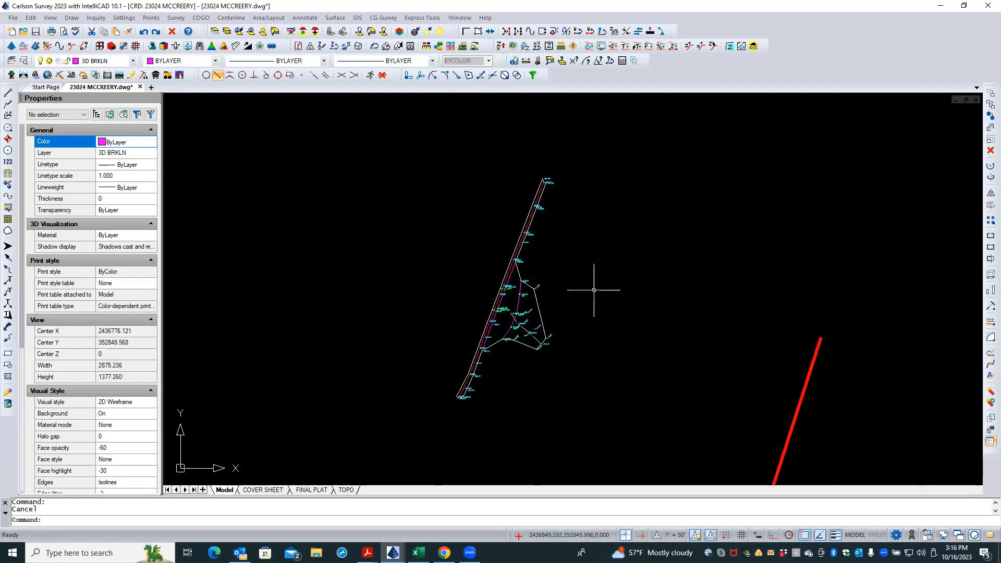
scroll(594, 288, "up", 2)
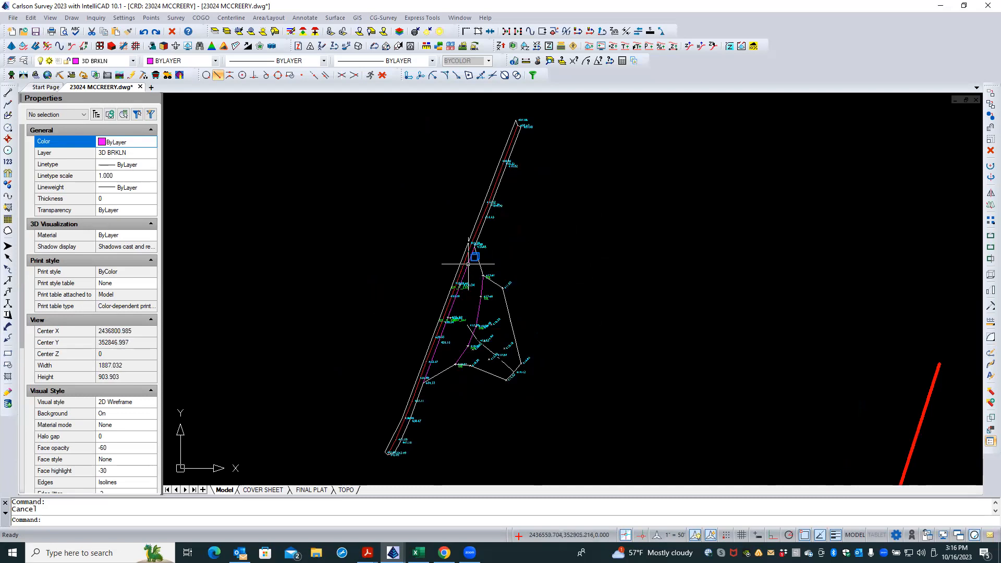
left_click(497, 284)
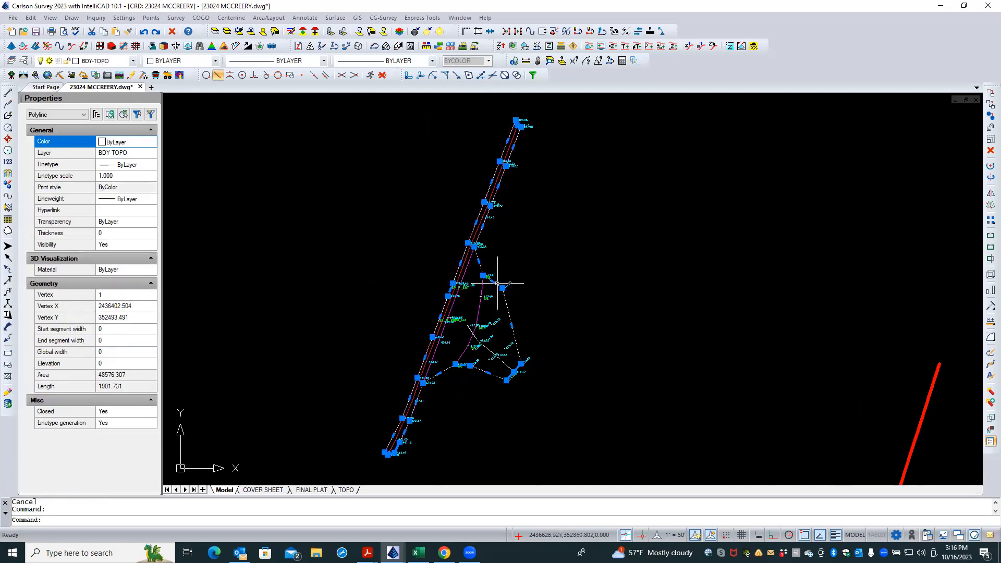
key("Escape")
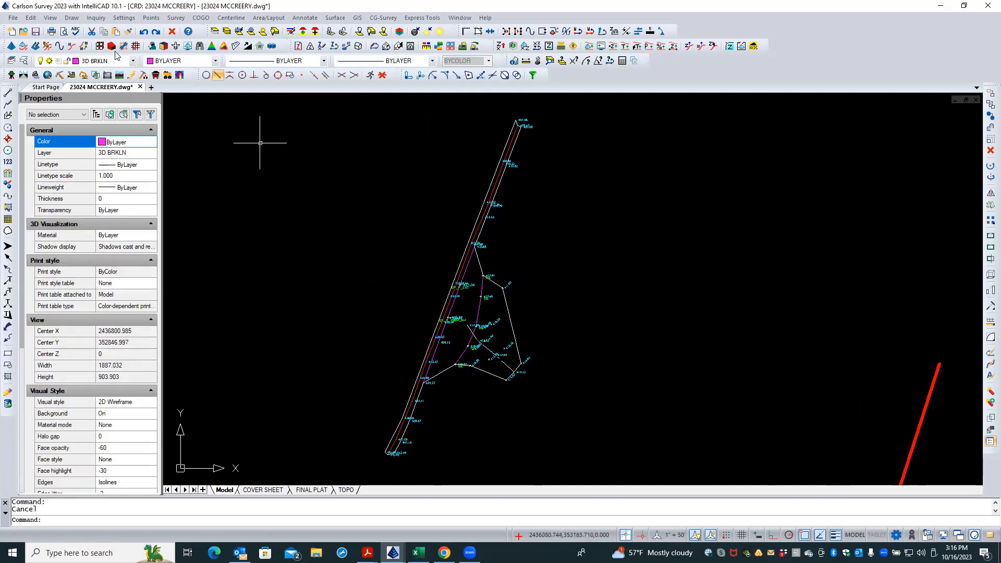
Set the BDY-TOPO layer's color to red (color 1).
left_click(23, 60)
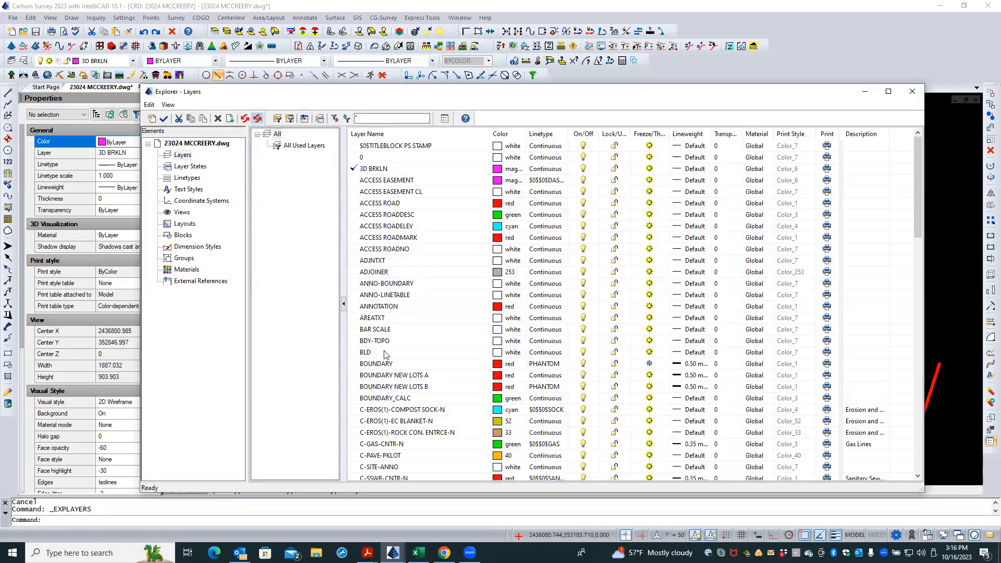
left_click(397, 344)
left_click(497, 347)
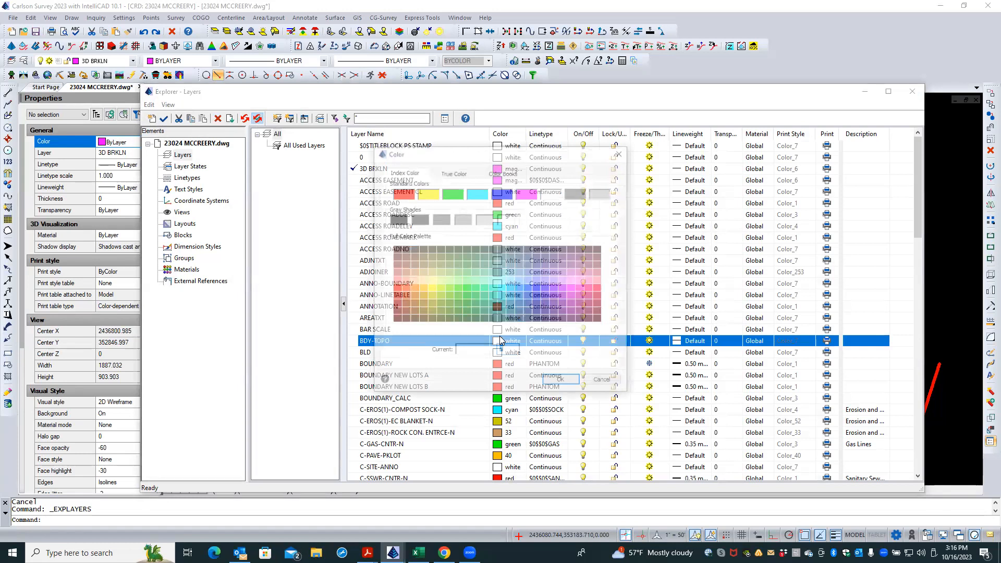
left_click(402, 193)
left_click(562, 383)
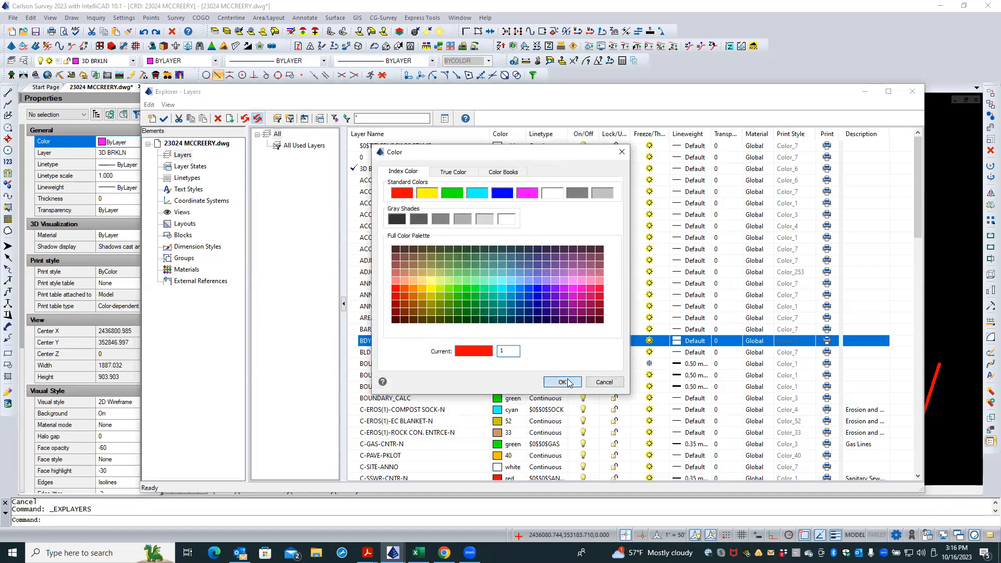
Set the BDY-TOPO layer's lineweight to 0.40 mm and close the layer manager.
left_click(679, 341)
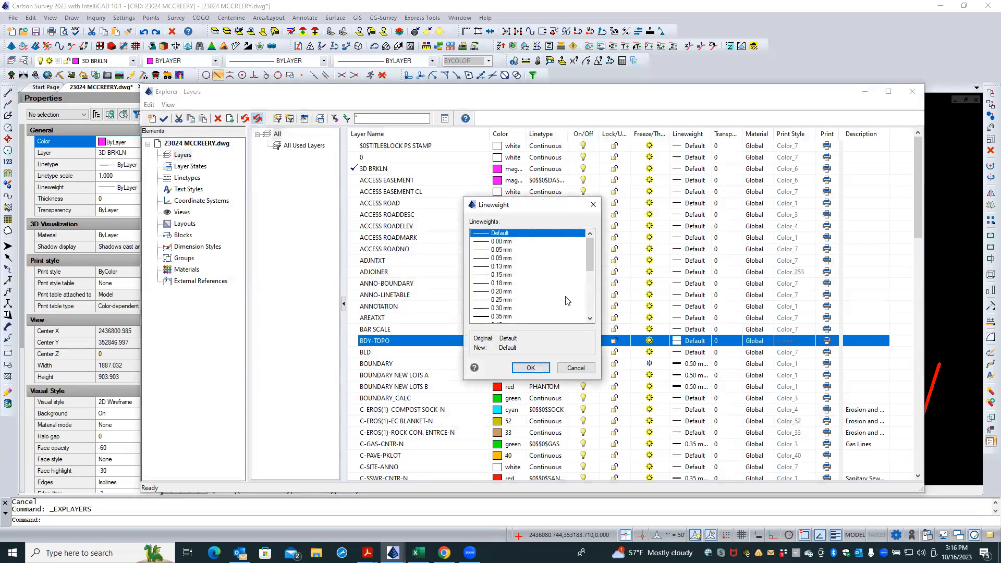
left_click(590, 296)
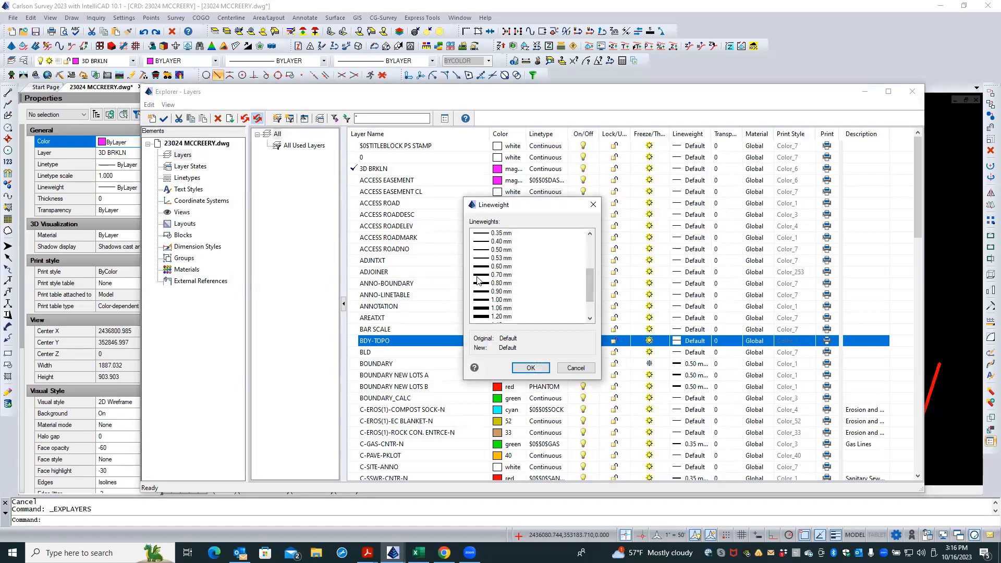
left_click(478, 242)
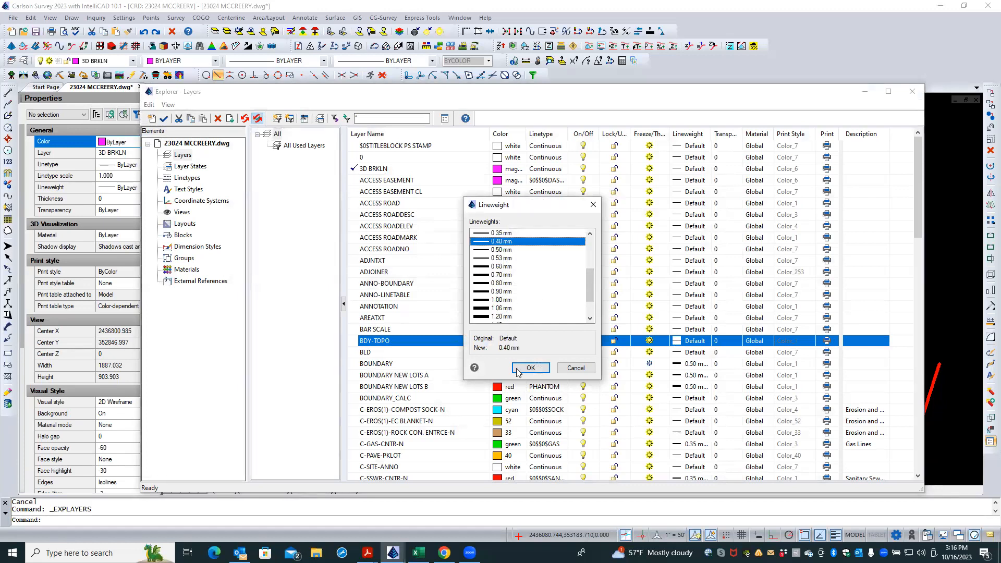
left_click(530, 368)
left_click(912, 92)
key("Escape")
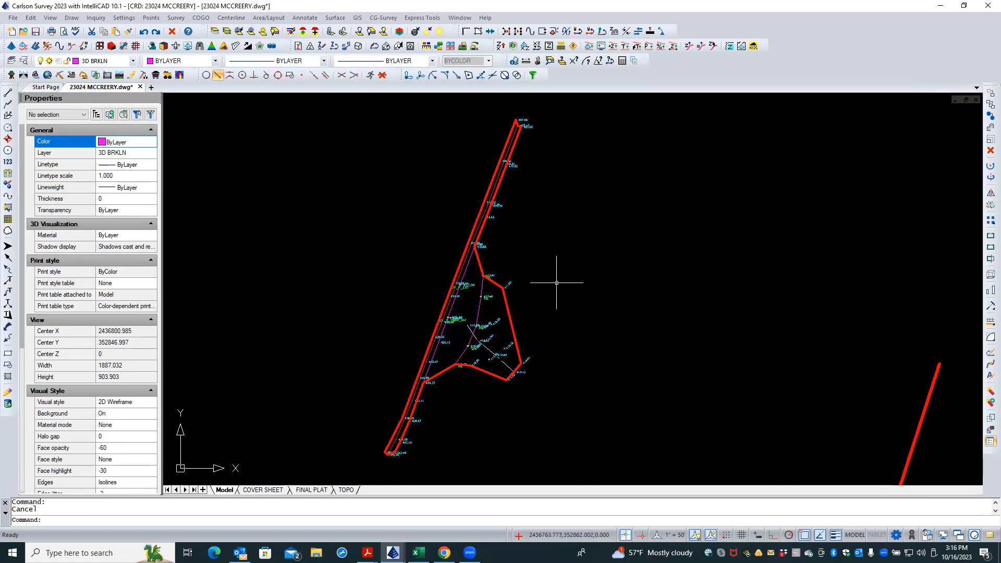
scroll(550, 259, "down", 5)
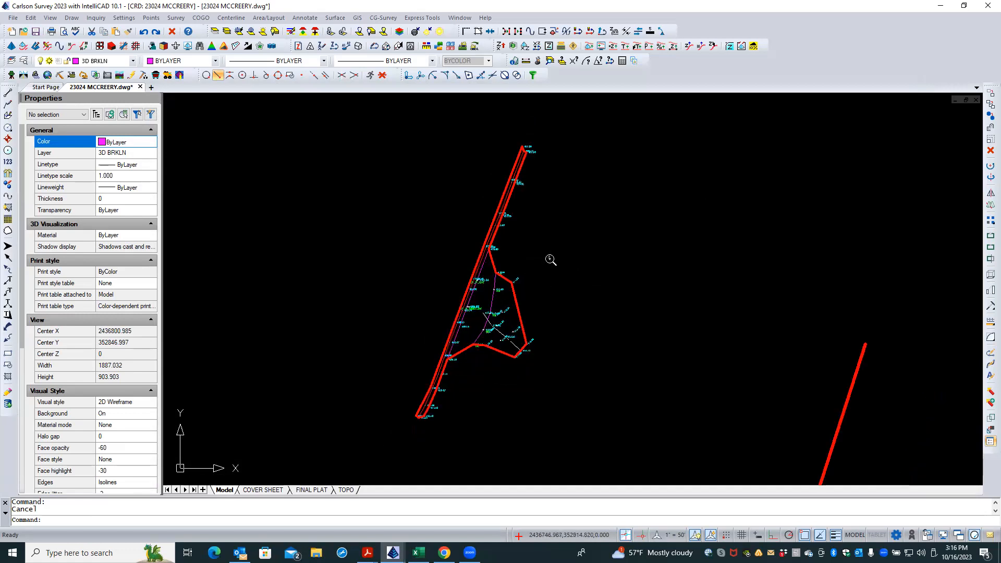
scroll(550, 259, "down", 4)
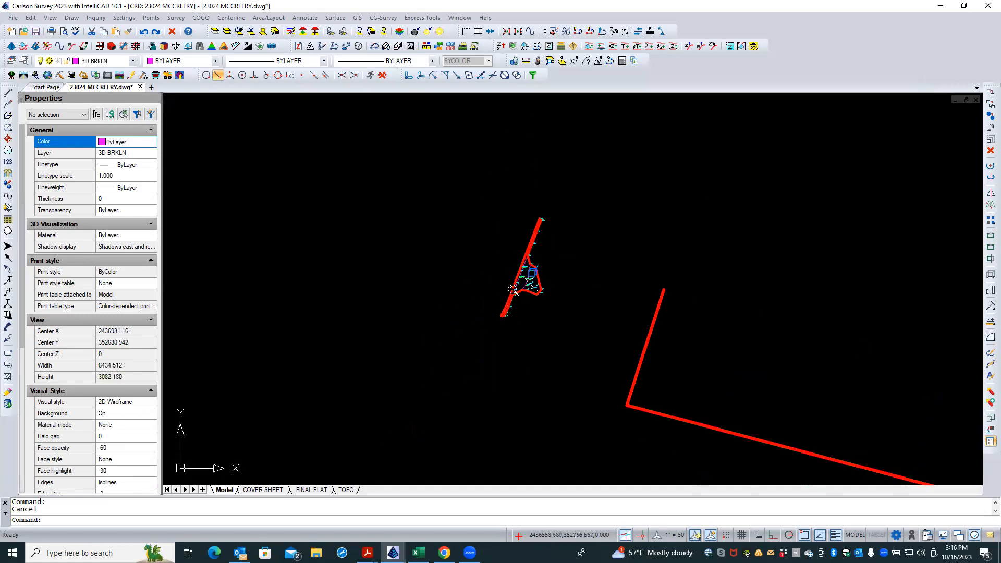
Save the drawing with the finished BDY-TOPO perimeter around the road and topo shots.
scroll(557, 307, "up", 5)
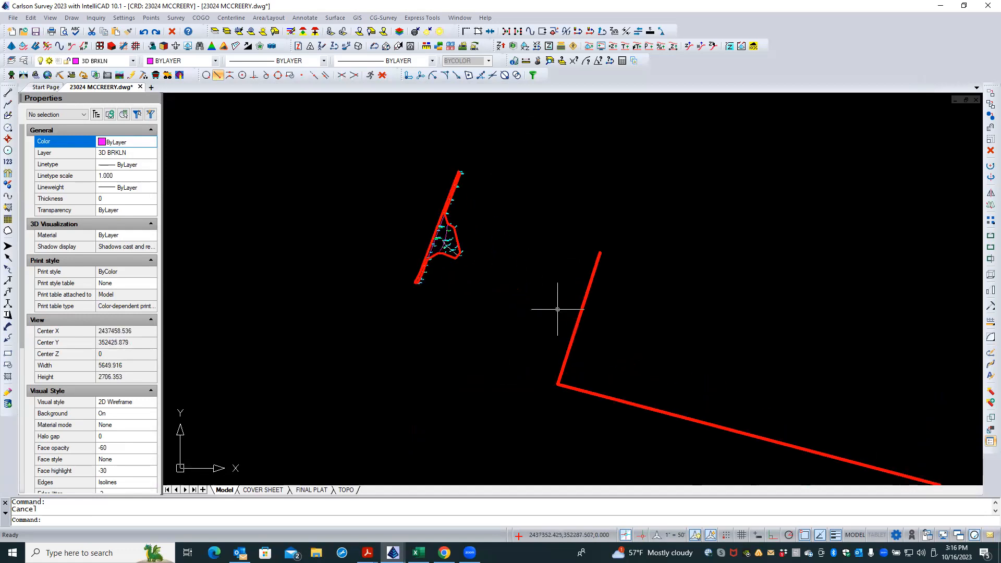
scroll(425, 227, "up", 7)
scroll(424, 225, "up", 2)
scroll(417, 202, "down", 2)
middle_click_drag(418, 206, 382, 252)
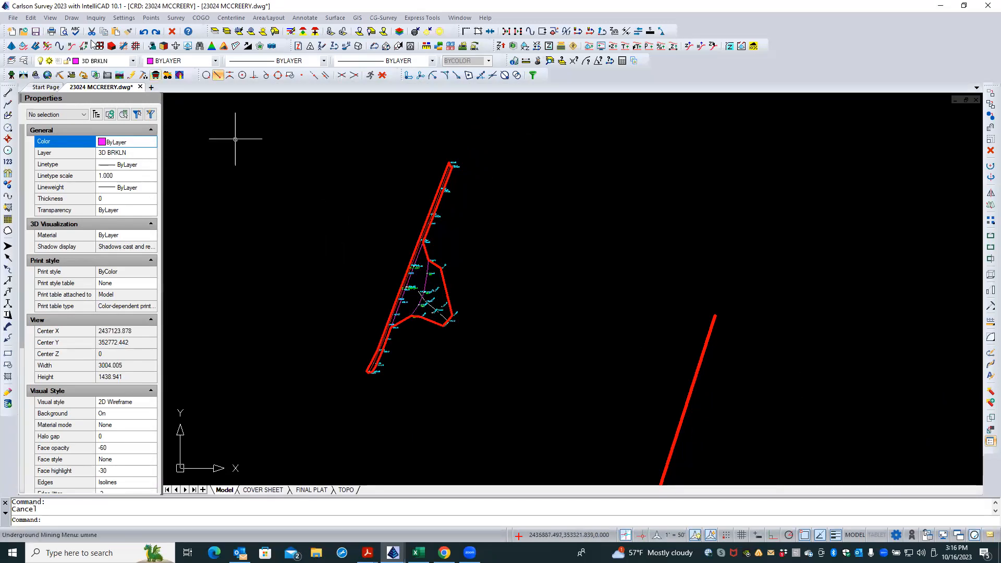
left_click(35, 32)
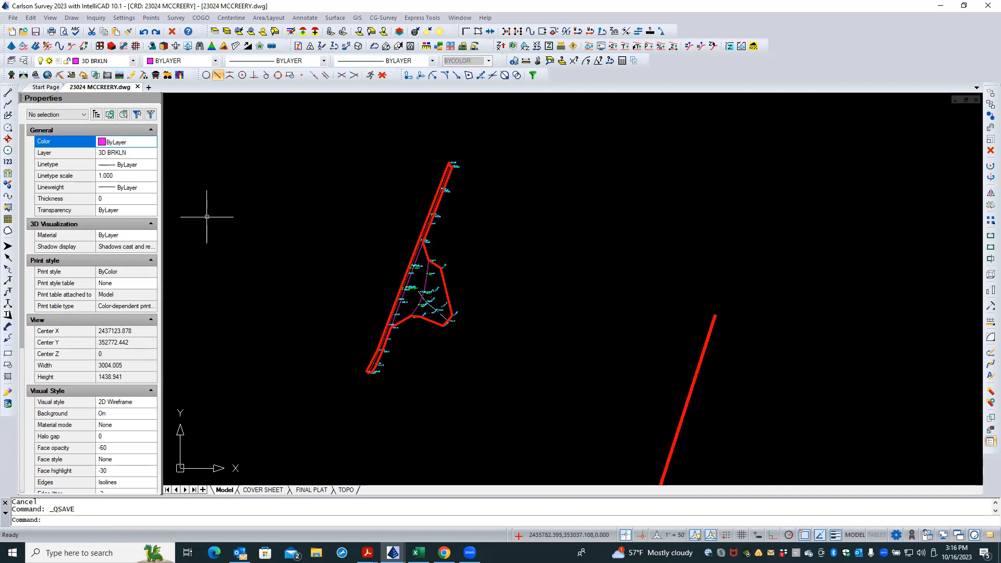
Load the road linework, topo points and perimeter into the 3D Drawing Viewer and enlarge the viewer to full screen.
left_click(49, 18)
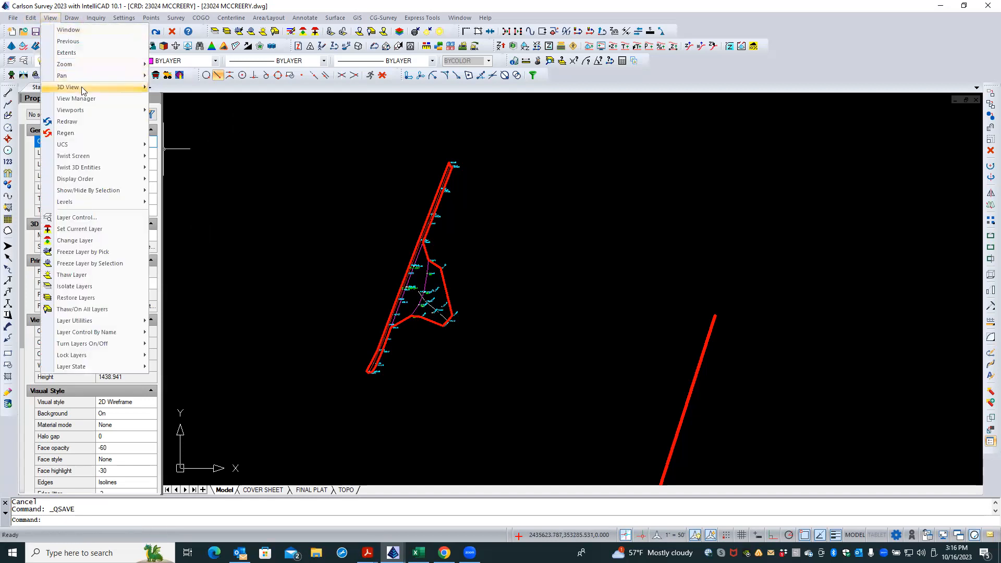
mouse_move(81, 86)
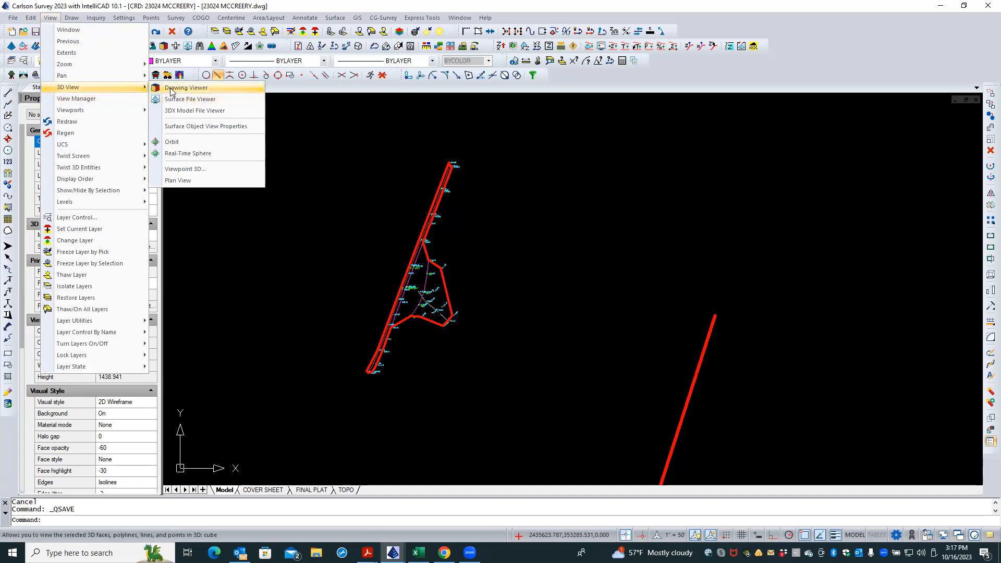
left_click(173, 90)
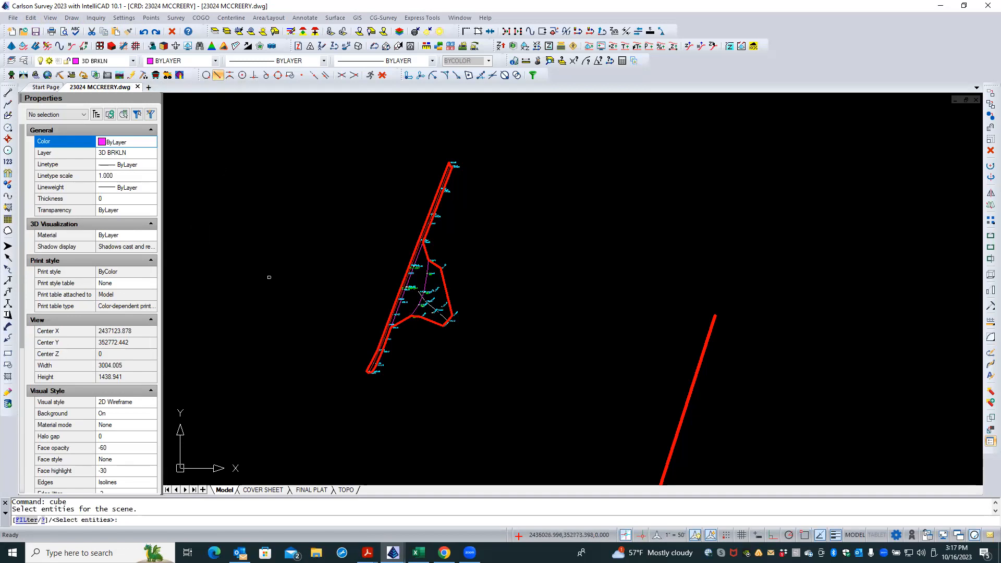
left_click(340, 402)
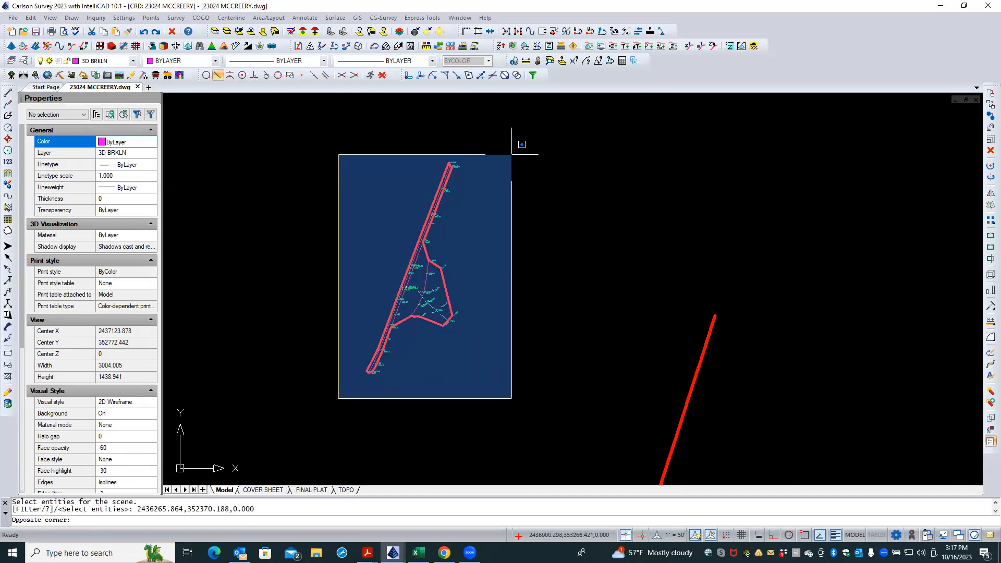
left_click(513, 151)
key("Return")
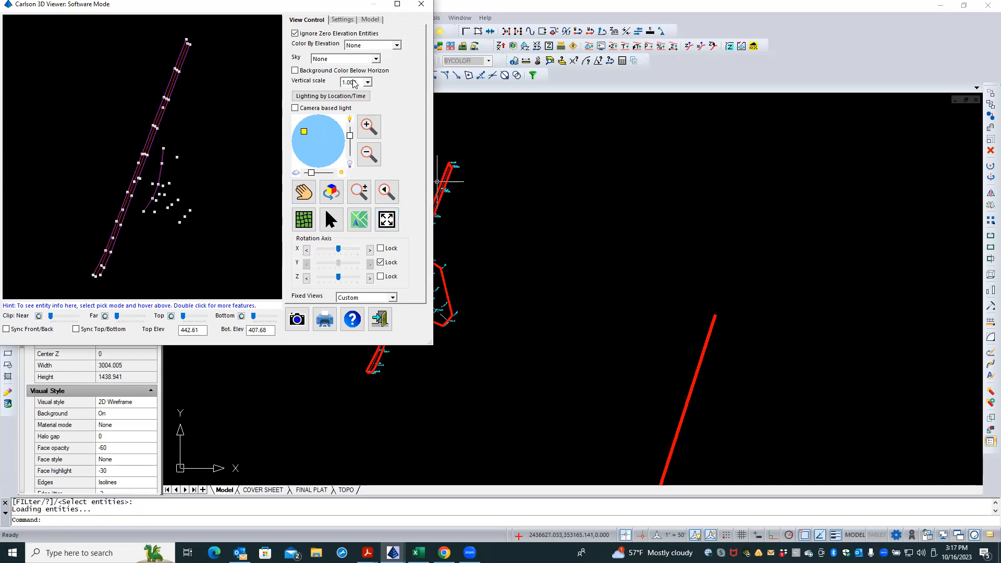
left_click(399, 6)
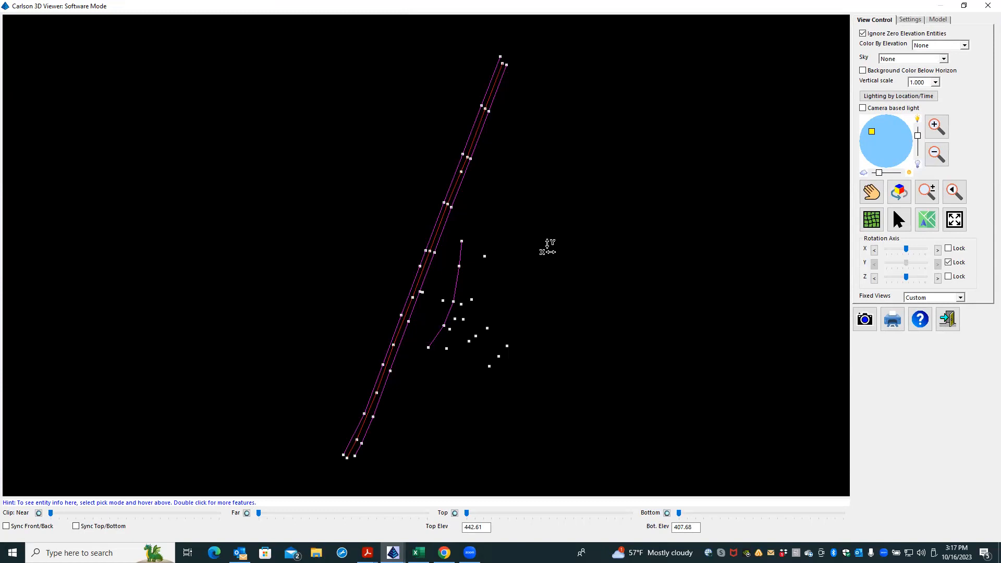
Examine the road and topo breaklines in 3D from tilted angles, and reset the viewer to plan view.
left_click_drag(547, 247, 551, 189)
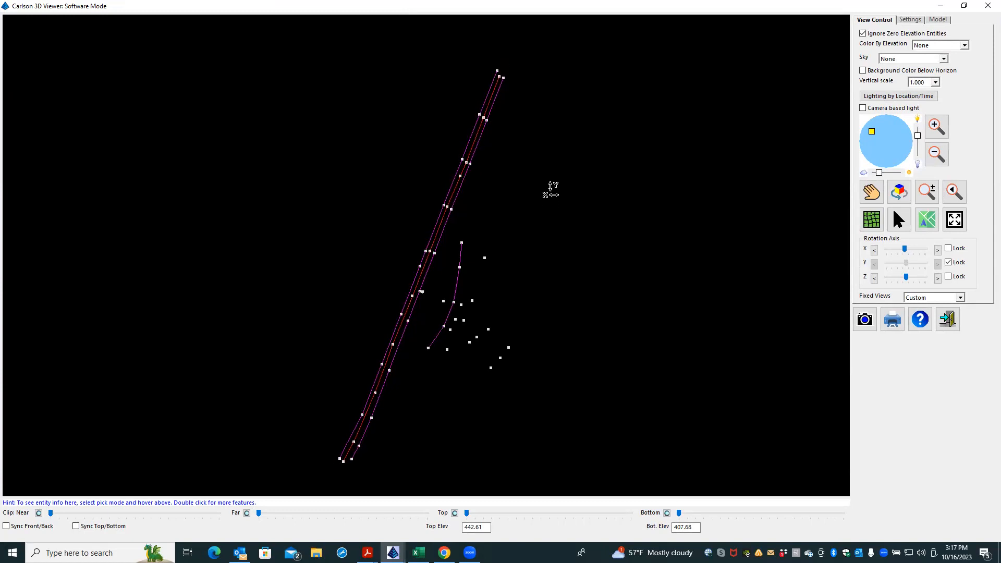
left_click_drag(564, 304, 574, 152)
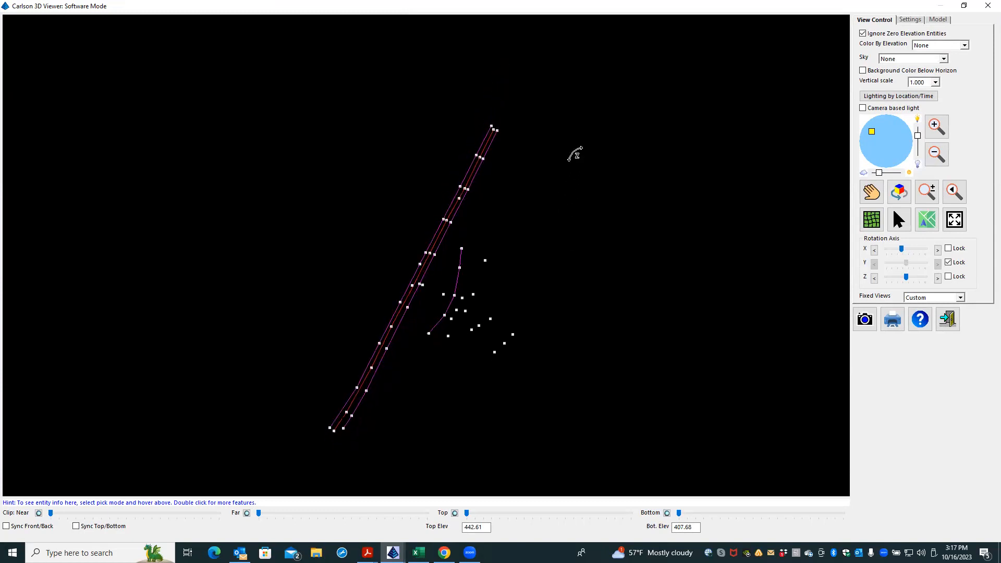
left_click_drag(543, 365, 522, 346)
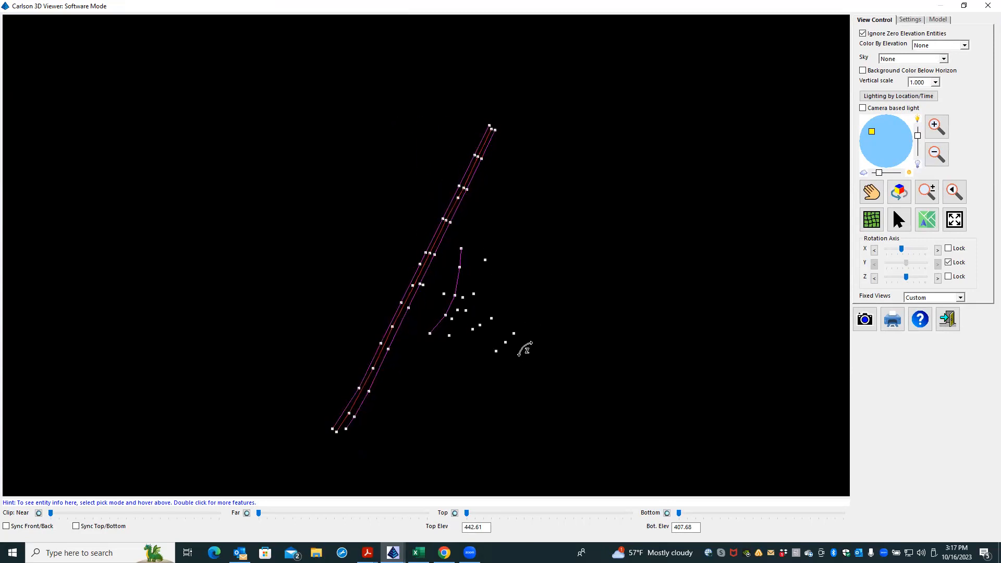
left_click_drag(459, 449, 421, 379)
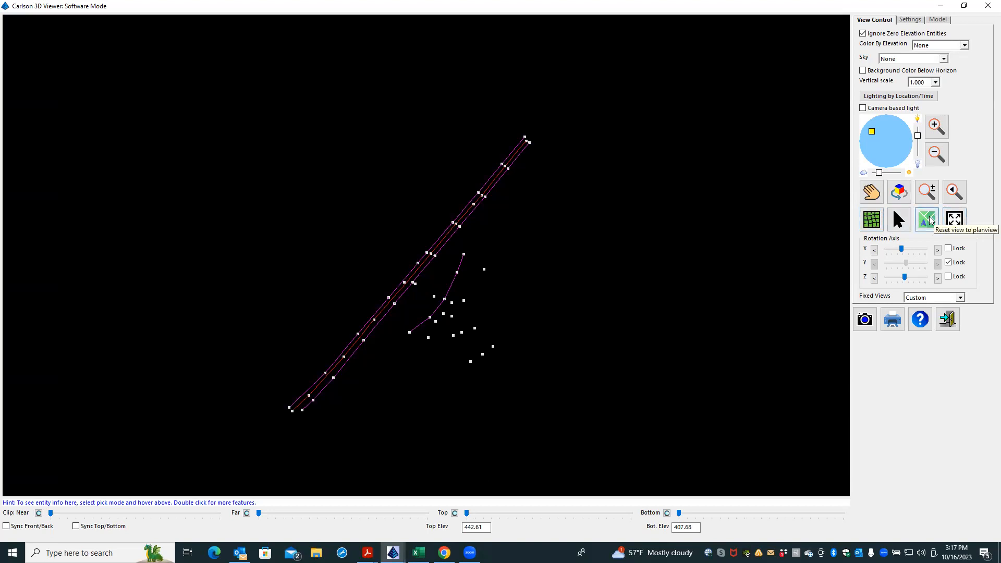
left_click(931, 220)
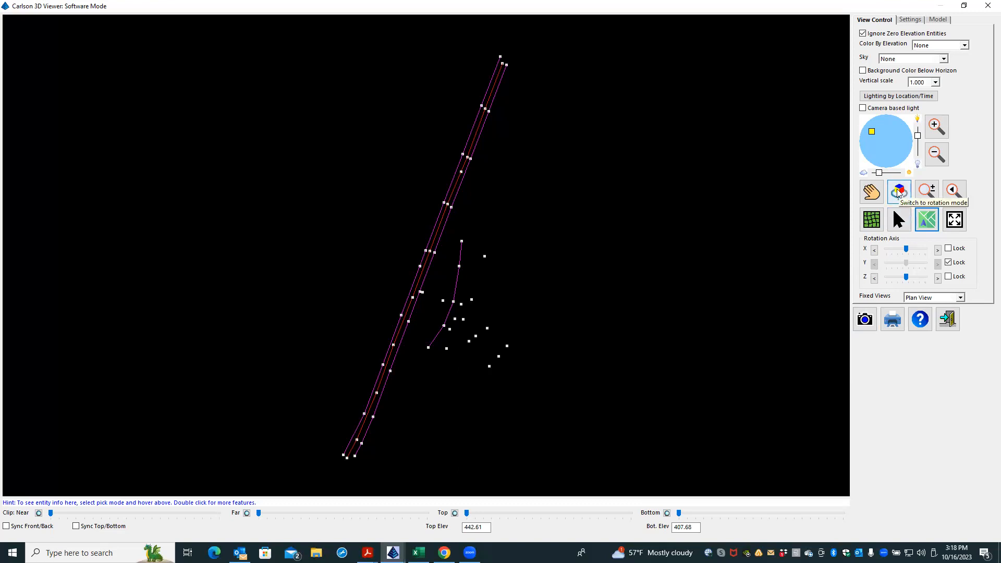
Examine the road edges and centerline in rotation mode from a low angle along the road, checking their elevations against the topo points.
left_click(897, 193)
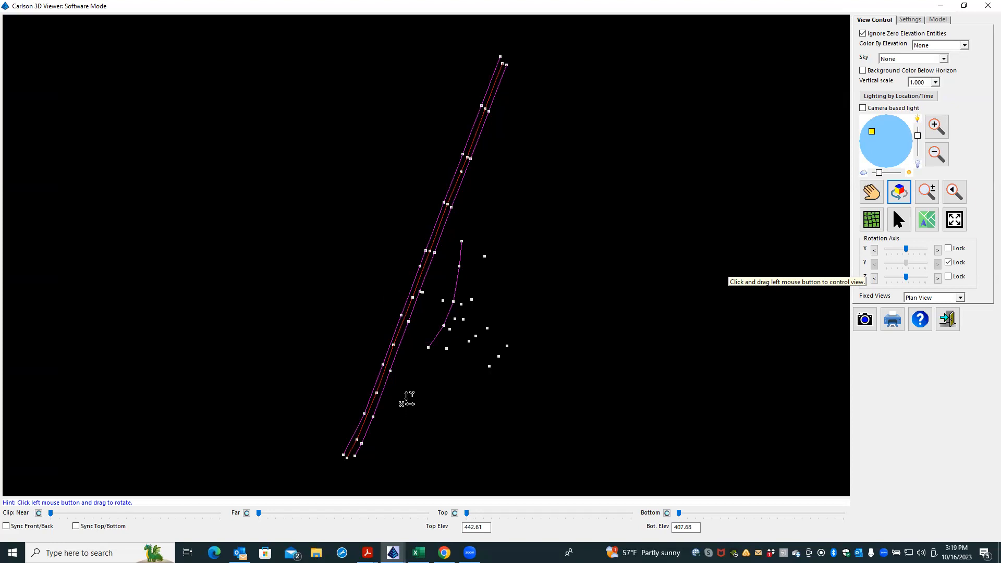
left_click_drag(407, 400, 424, 99)
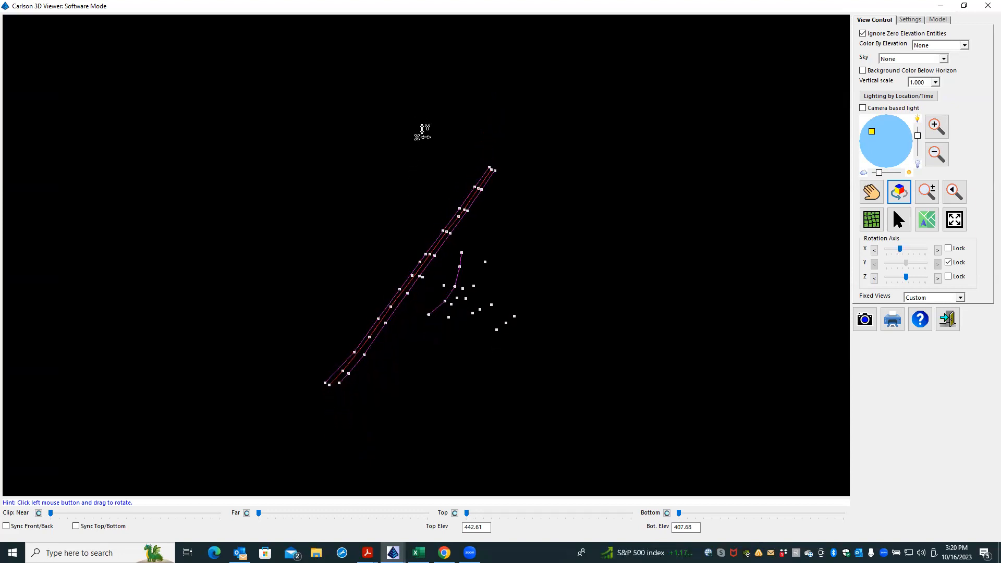
left_click_drag(412, 336, 427, 230)
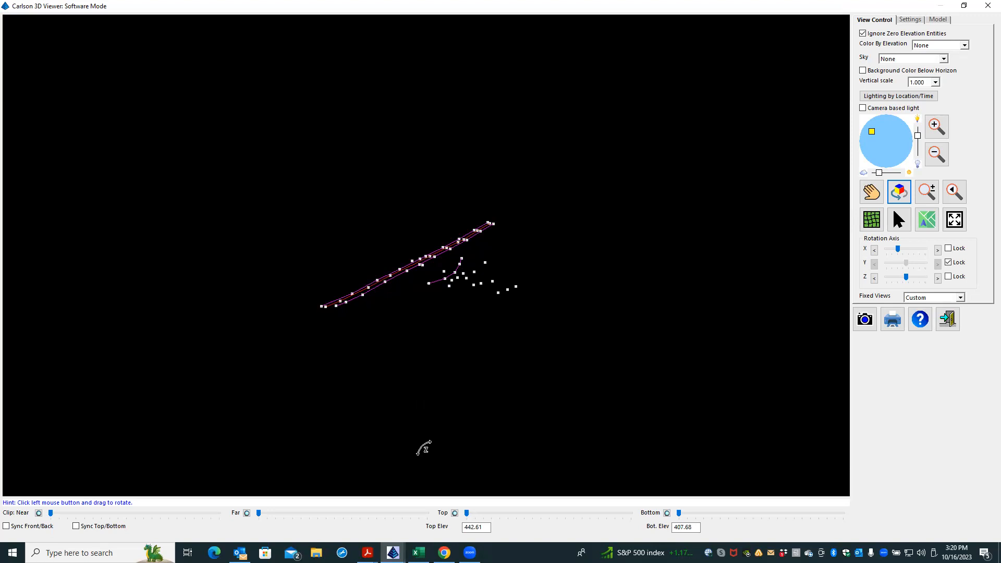
left_click_drag(424, 448, 470, 444)
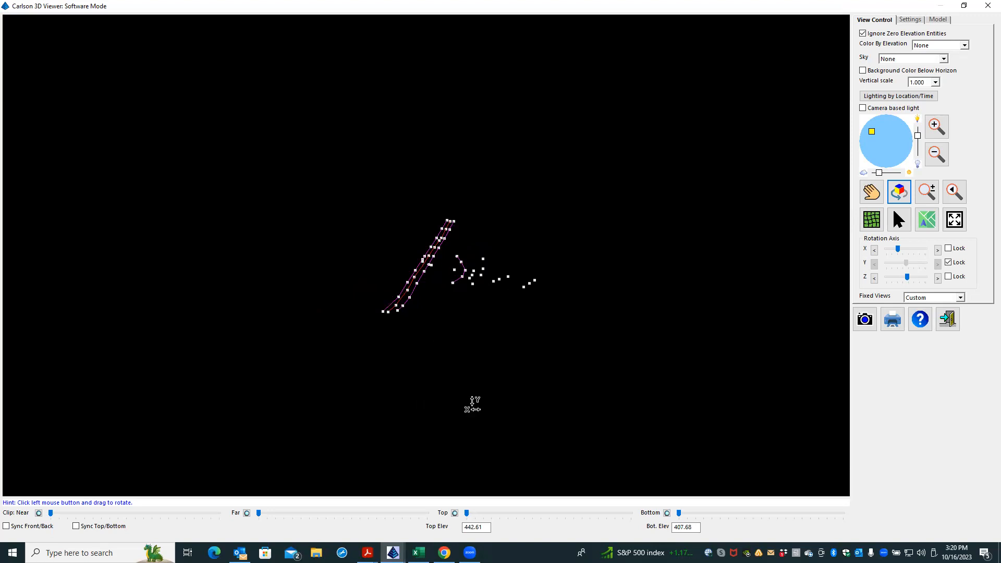
mouse_move(474, 396)
left_mouse_down()
mouse_move(480, 359)
mouse_move(480, 390)
left_mouse_up()
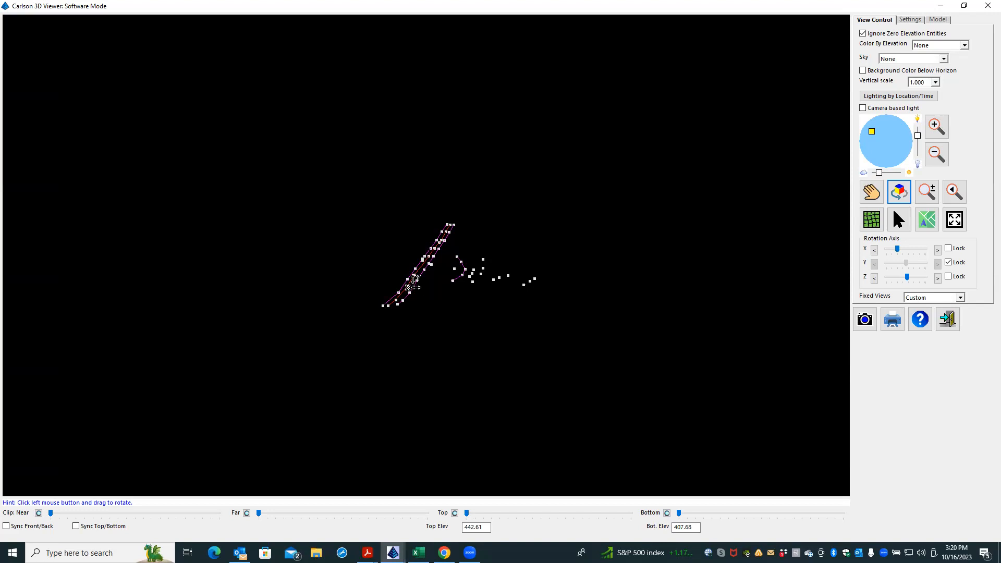
left_click_drag(413, 280, 412, 283)
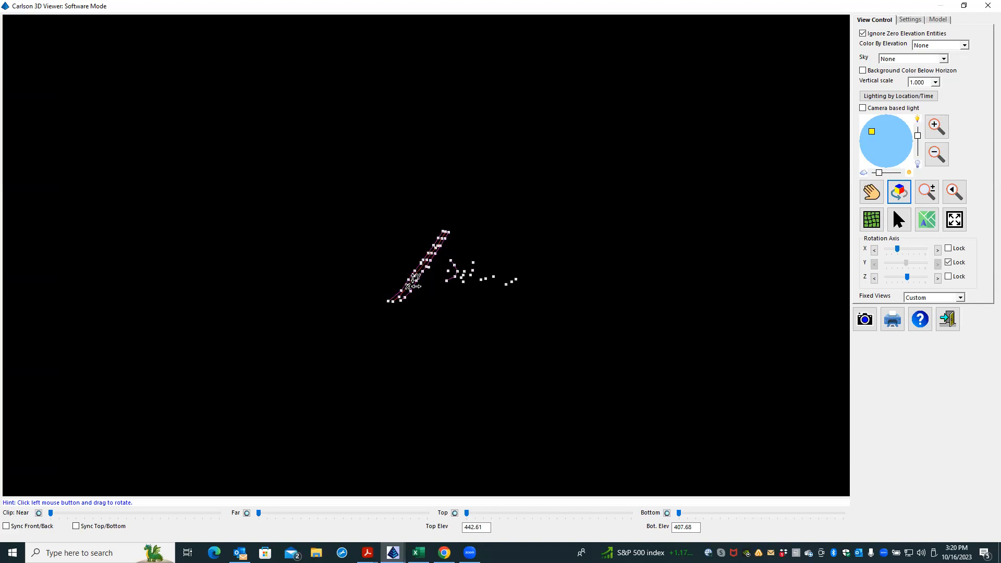
scroll(413, 281, "up", 5)
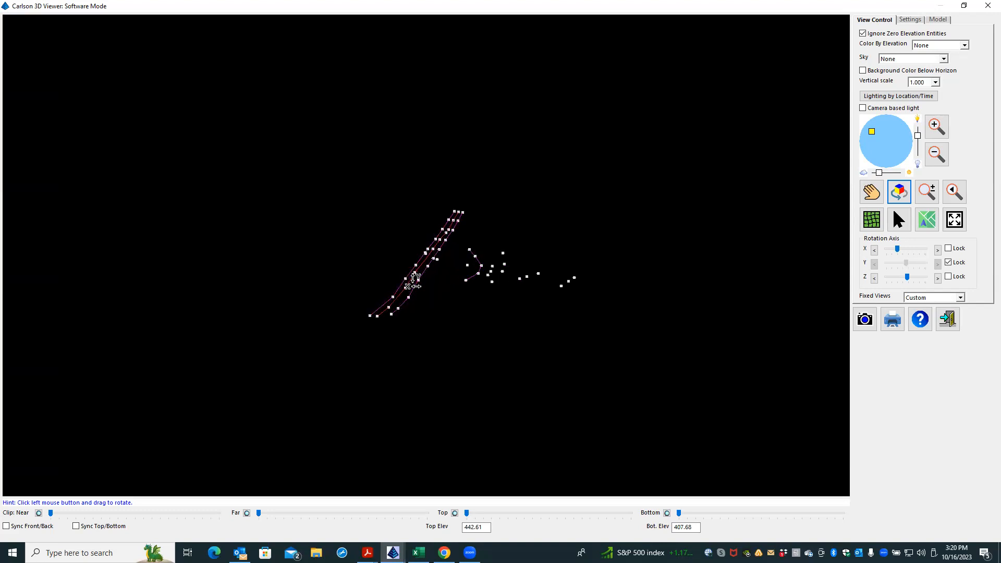
scroll(413, 281, "up", 3)
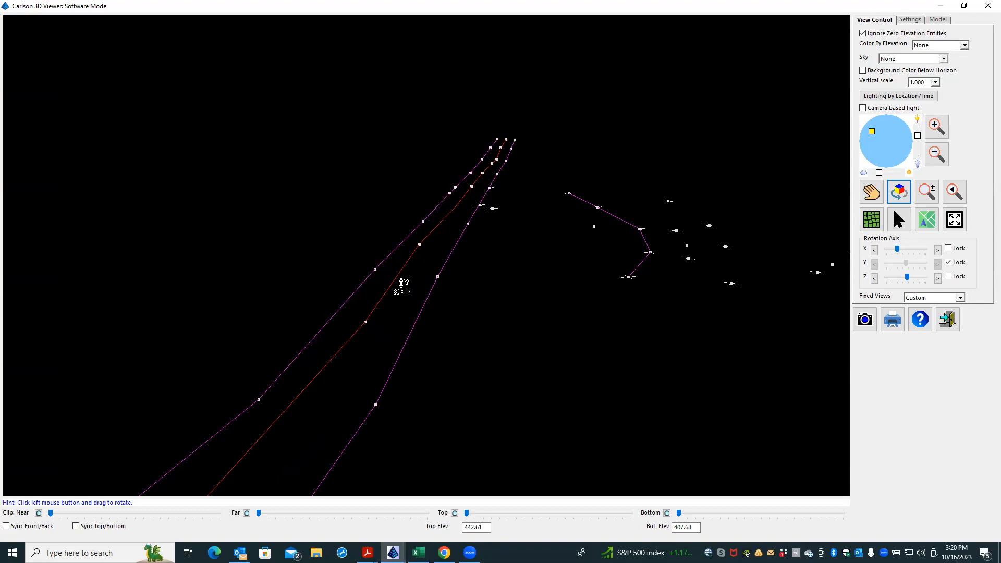
mouse_move(408, 279)
left_mouse_down()
mouse_move(437, 267)
mouse_move(399, 284)
mouse_move(415, 279)
left_mouse_up()
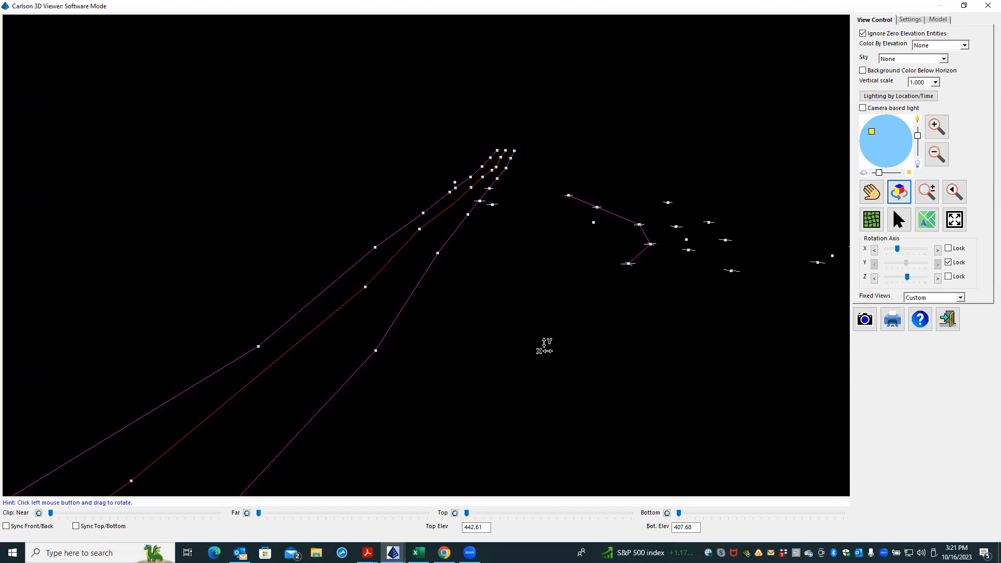
scroll(544, 346, "down", 3)
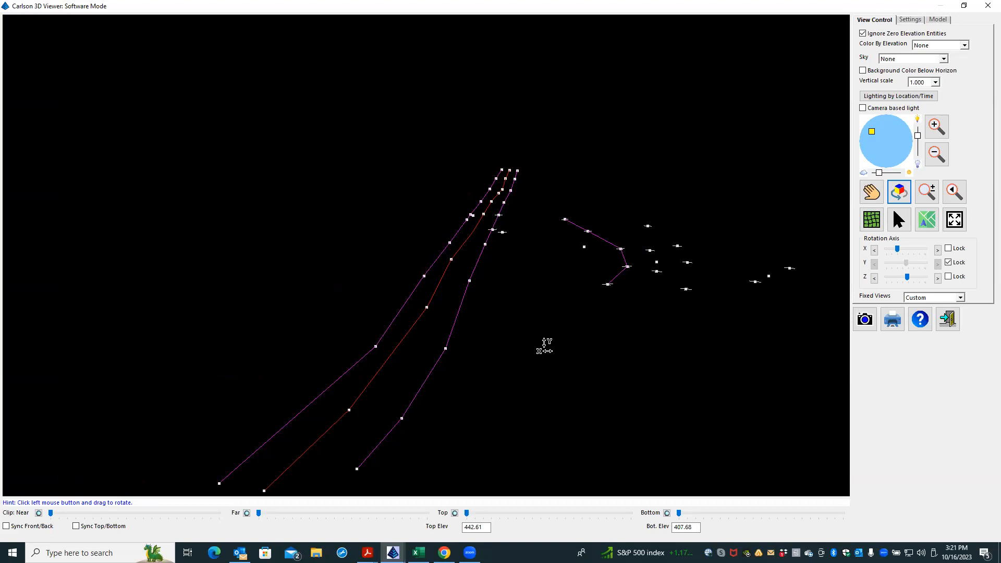
scroll(476, 217, "up", 5)
scroll(472, 213, "down", 3)
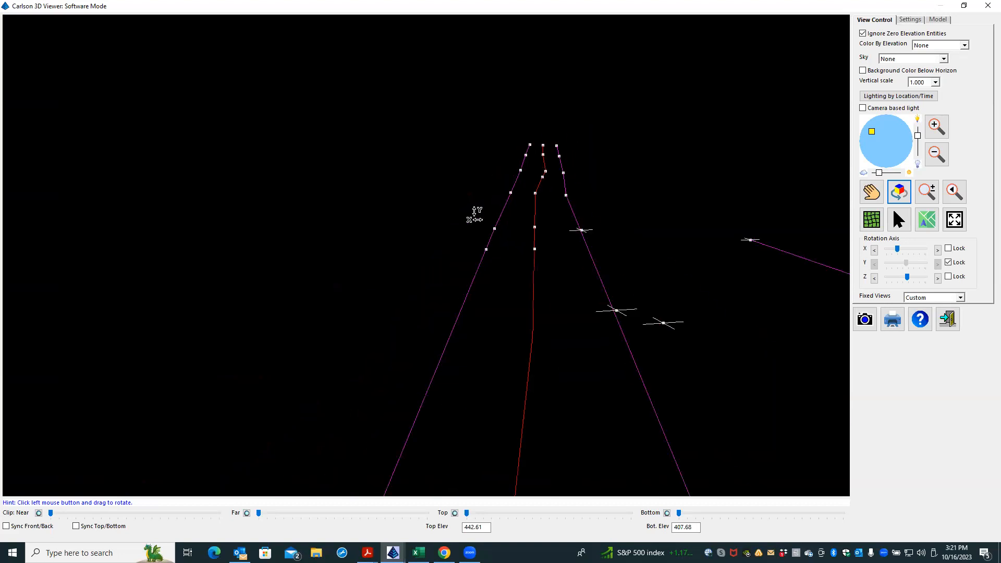
Inspect the centerline and edge vertices at the road's far end from several close, low angles for elevation irregularities.
left_click_drag(540, 247, 493, 224)
left_click_drag(576, 442, 552, 440)
left_click_drag(514, 342, 509, 349)
left_click_drag(558, 219, 468, 263)
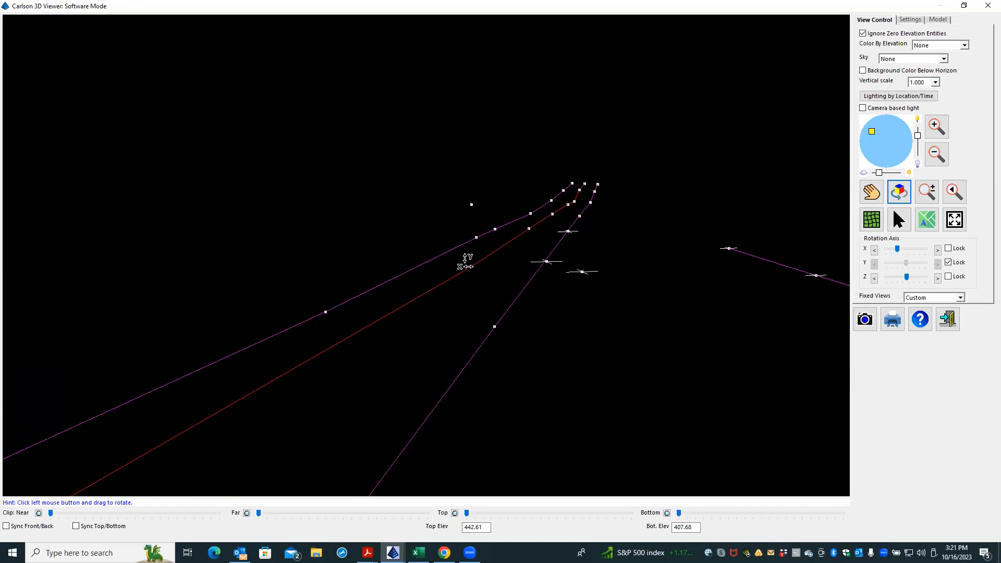
left_click_drag(583, 406, 495, 413)
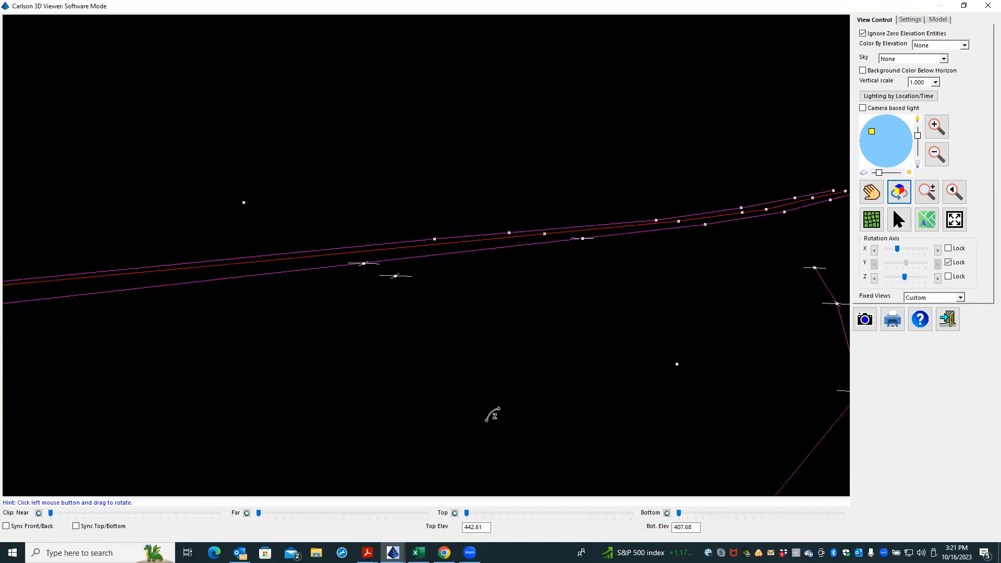
left_click_drag(478, 286, 530, 424)
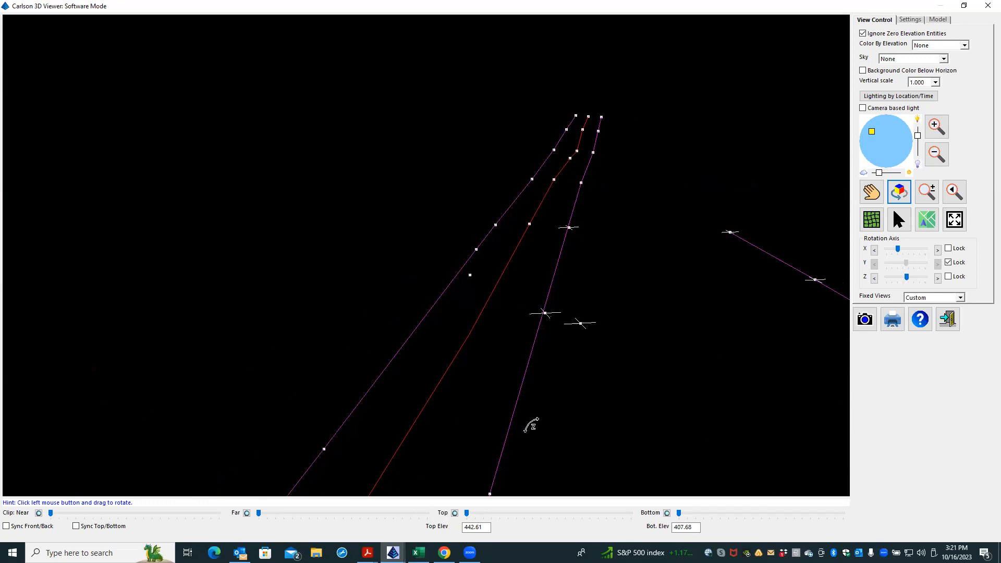
left_click_drag(585, 134, 543, 261)
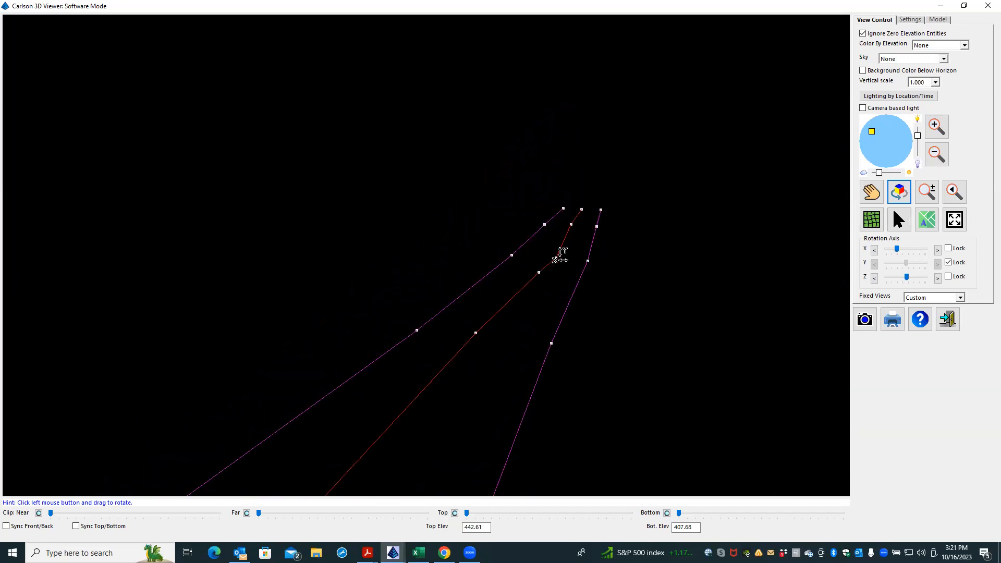
left_click_drag(487, 140, 550, 263)
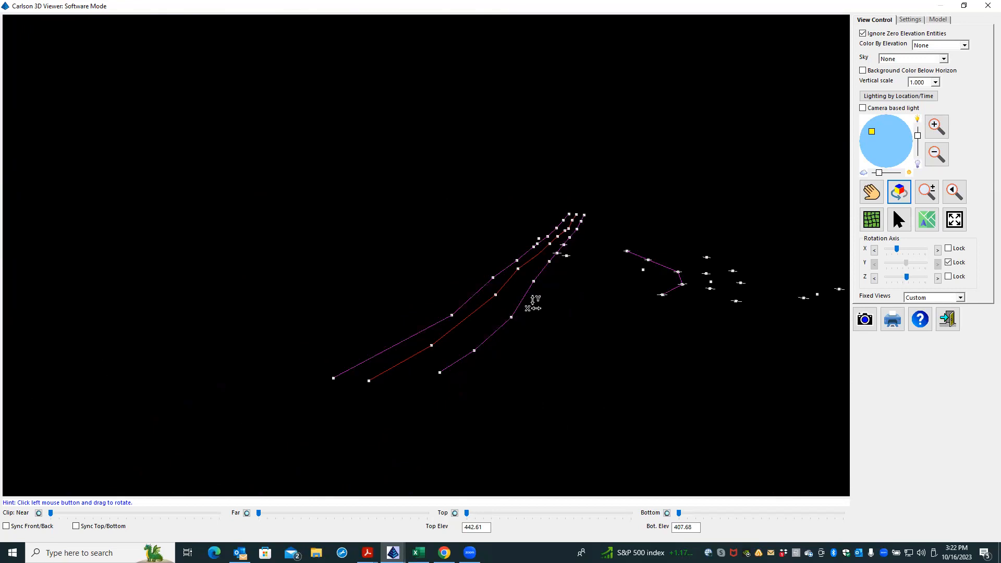
left_click_drag(532, 305, 557, 311)
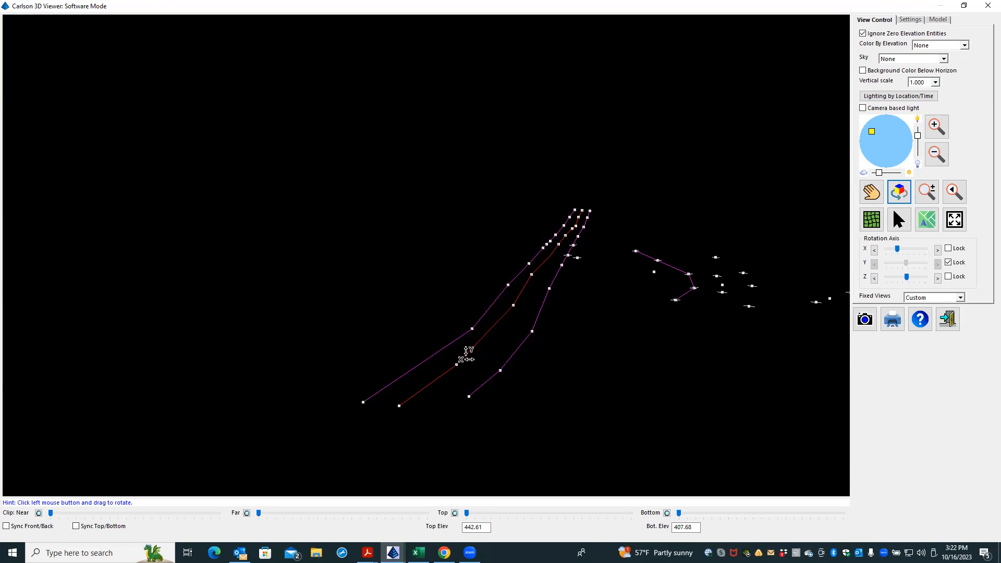
Reset the 3D viewer to plan view and examine the road breakline vertices from the south end northward.
left_click(926, 219)
scroll(373, 161, "down", 1)
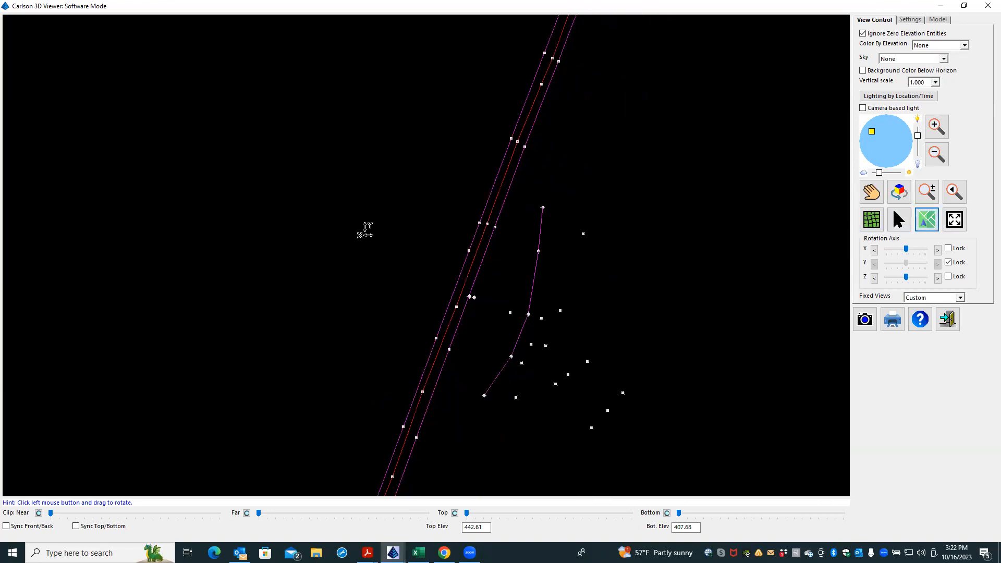
scroll(368, 254, "down", 4)
scroll(374, 432, "up", 2)
scroll(374, 432, "up", 4)
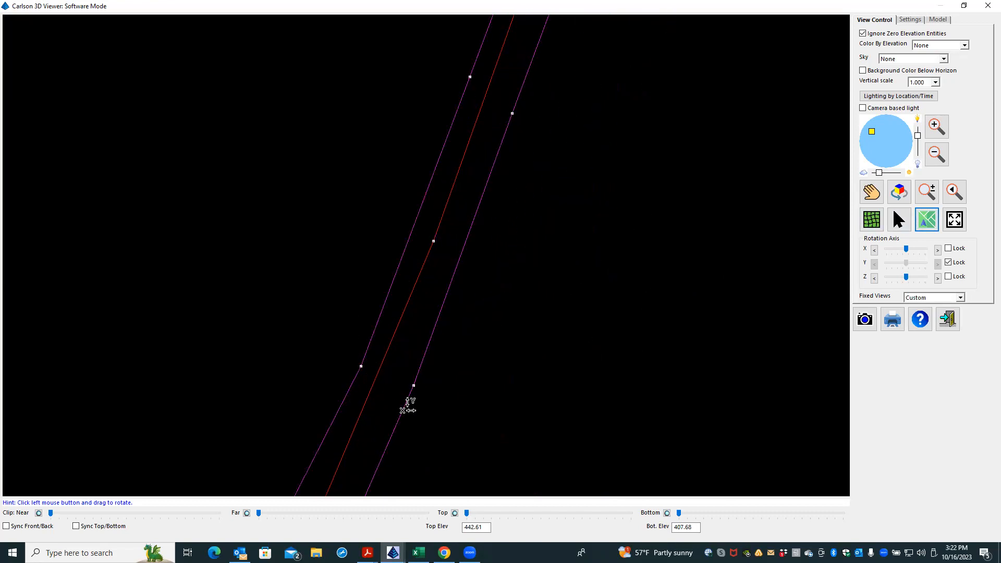
scroll(365, 232, "down", 2)
left_click_drag(446, 375, 423, 405)
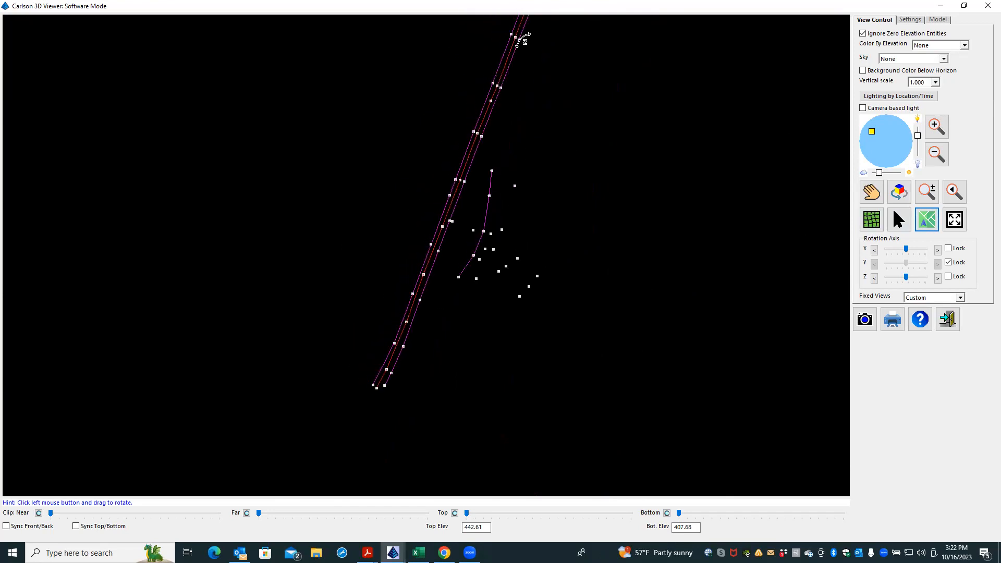
left_click_drag(509, 85, 466, 161)
scroll(466, 162, "up", 3)
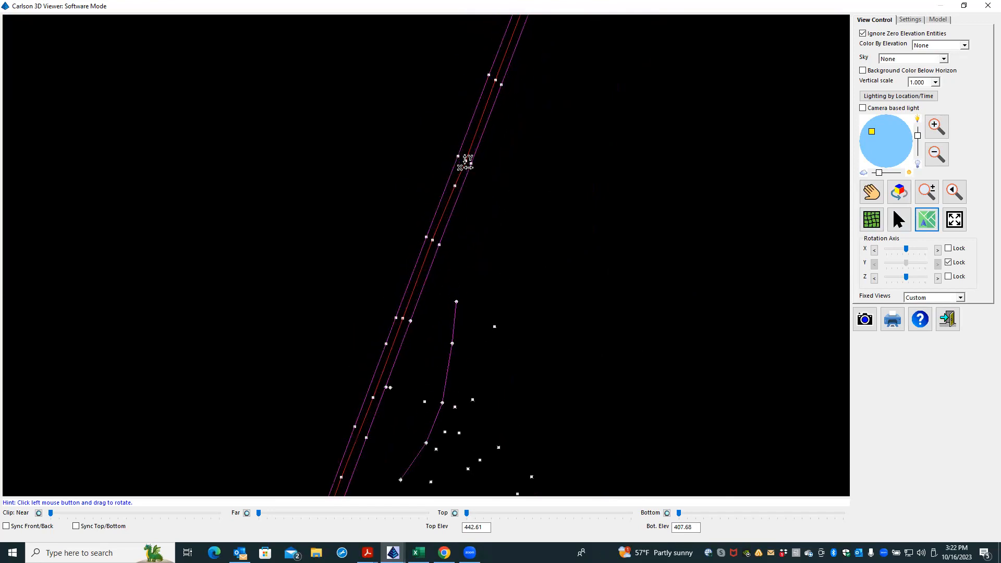
Examine the centerline and edge vertices in plan view where the centerline bends along the upper part of the road.
scroll(449, 211, "up", 2)
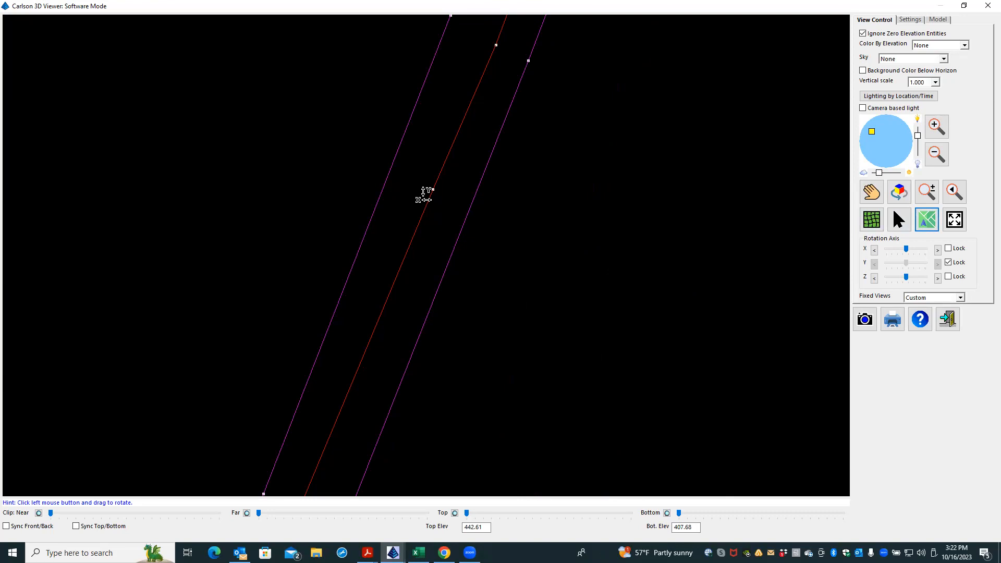
left_click_drag(434, 197, 442, 251)
left_click_drag(463, 137, 420, 223)
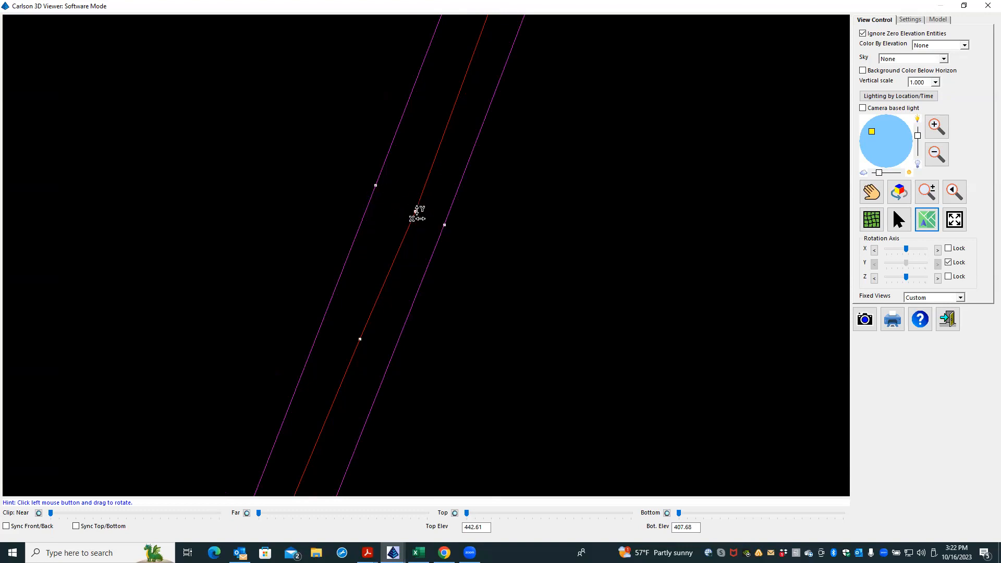
scroll(406, 208, "up", 5)
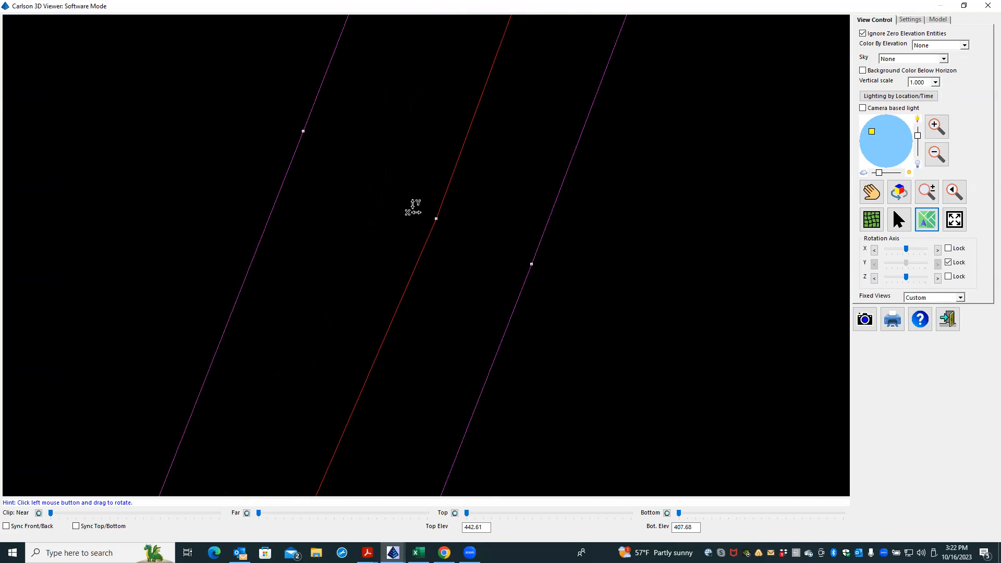
scroll(412, 208, "down", 5)
scroll(439, 172, "down", 7)
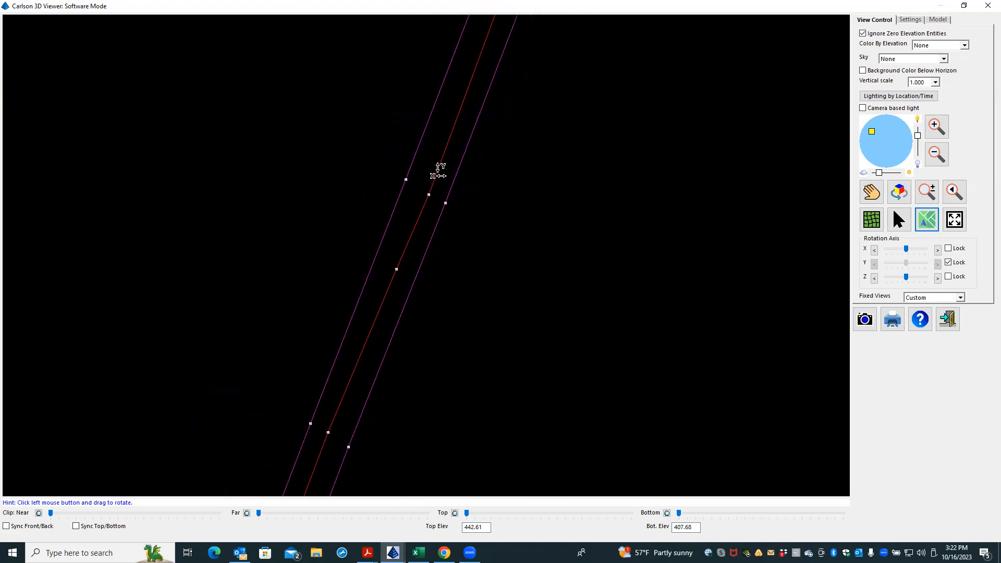
scroll(417, 128, "down", 2)
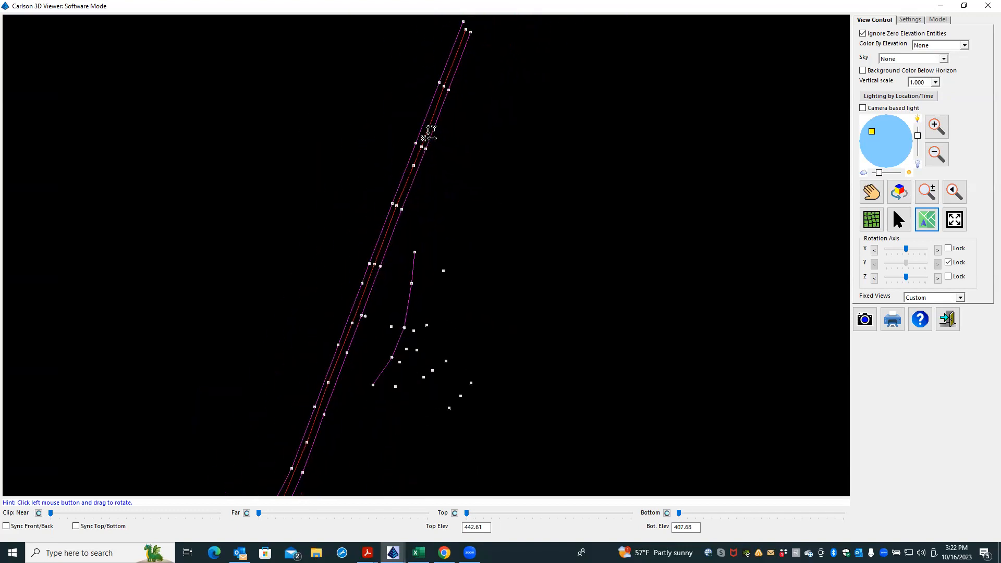
scroll(431, 144, "down", 1)
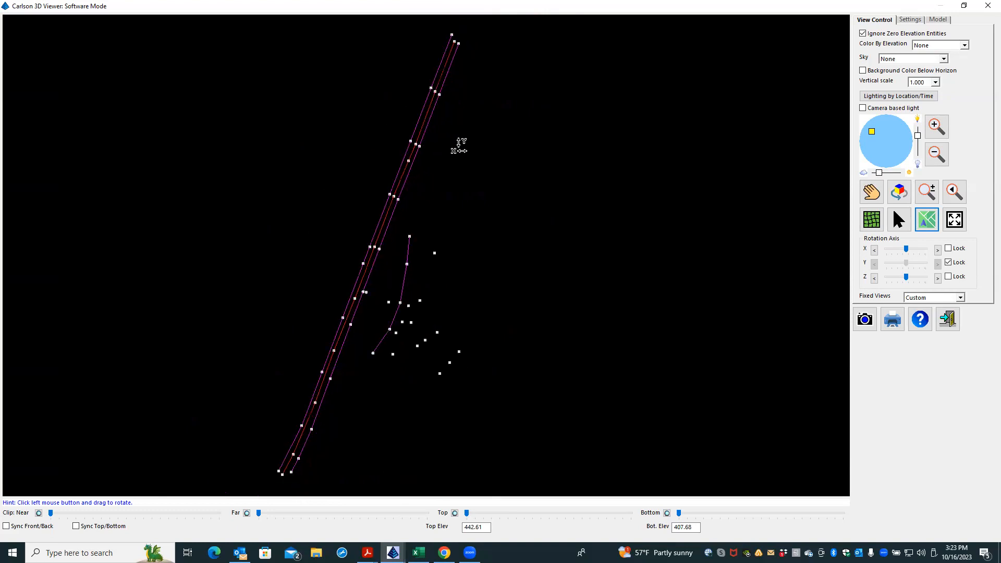
scroll(457, 147, "down", 1)
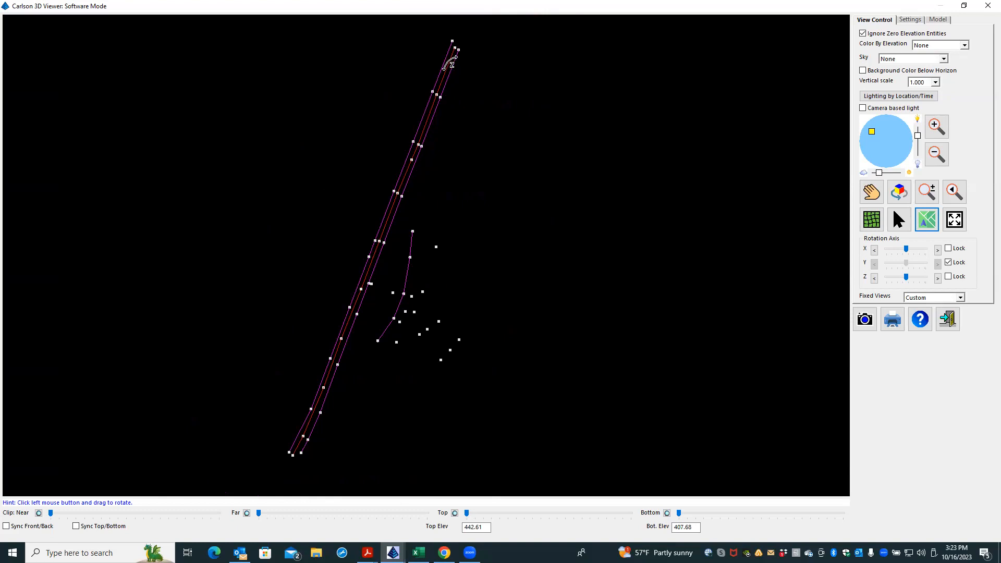
Recheck the centerline bend against the adjacent road edges in plan view, and close the 3D viewer.
scroll(423, 123, "up", 4)
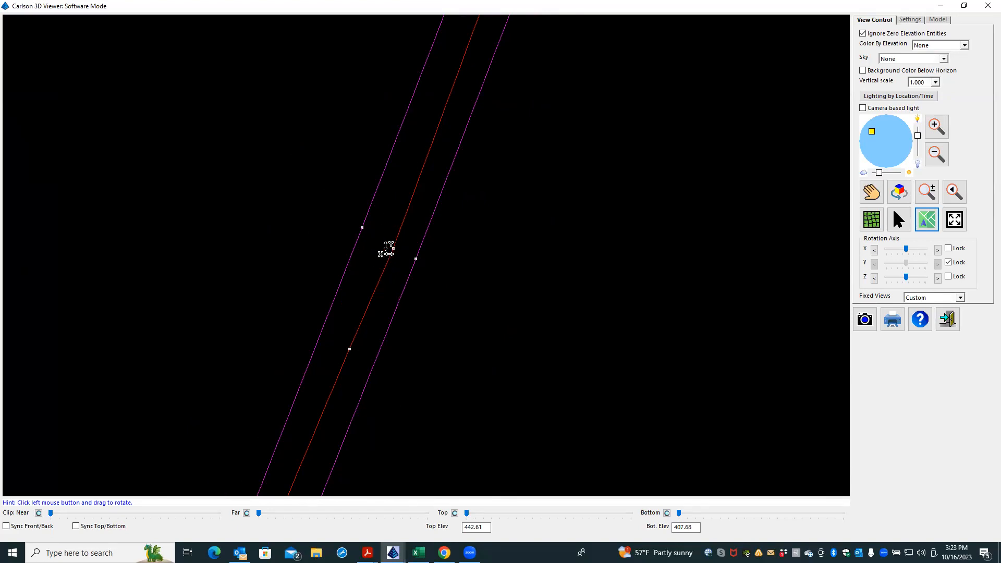
left_click_drag(392, 254, 473, 128)
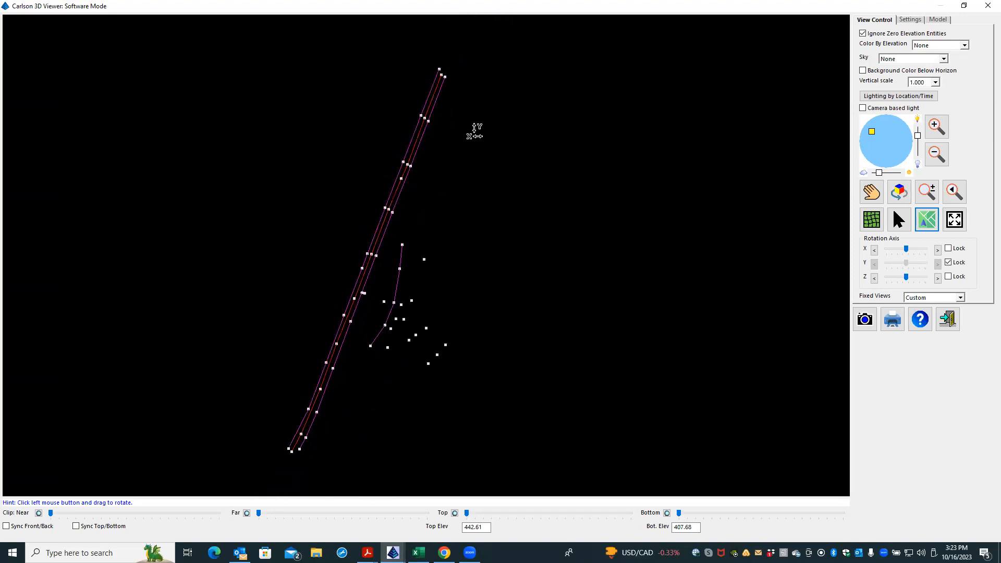
middle_click_drag(467, 148, 491, 134)
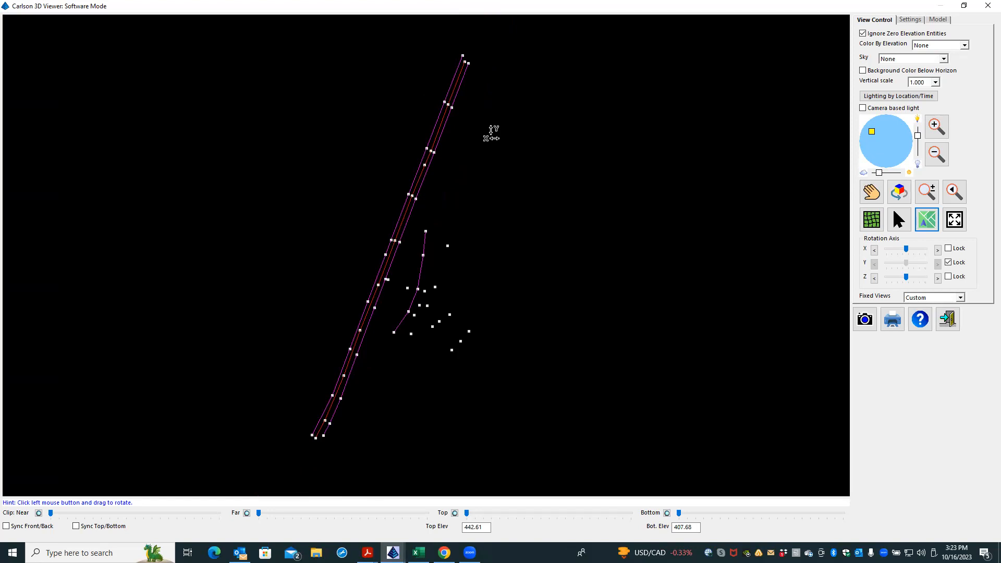
left_click(986, 8)
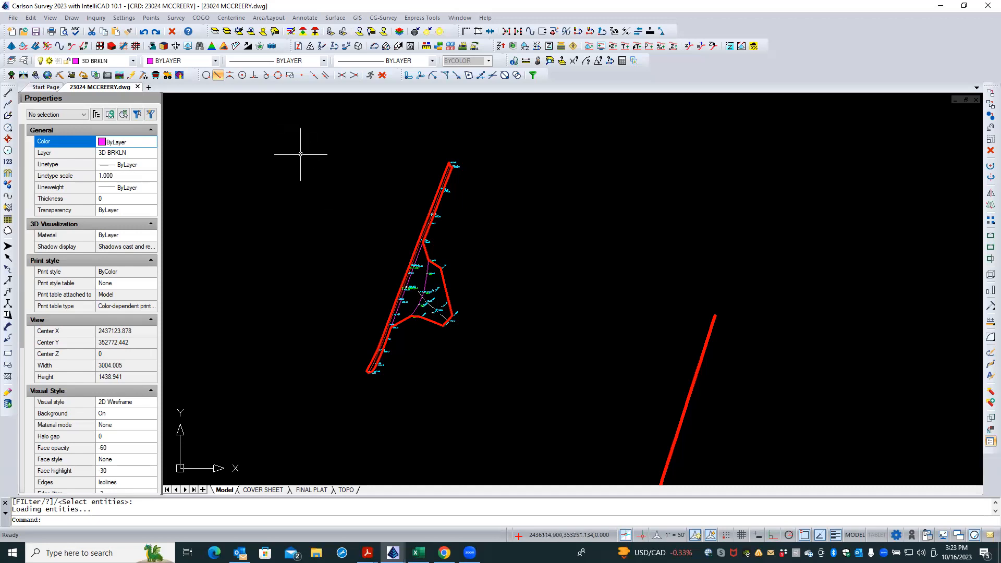
Start Triangulate & Contour and enable writing a triangulation file named EG BY SURVEY in the job's Carlson folder.
left_click(334, 18)
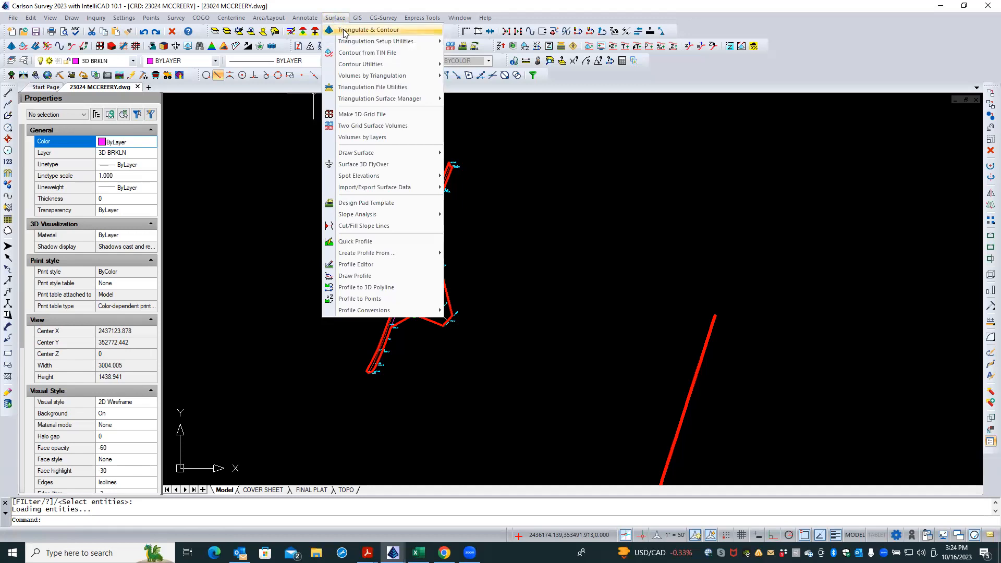
left_click(343, 31)
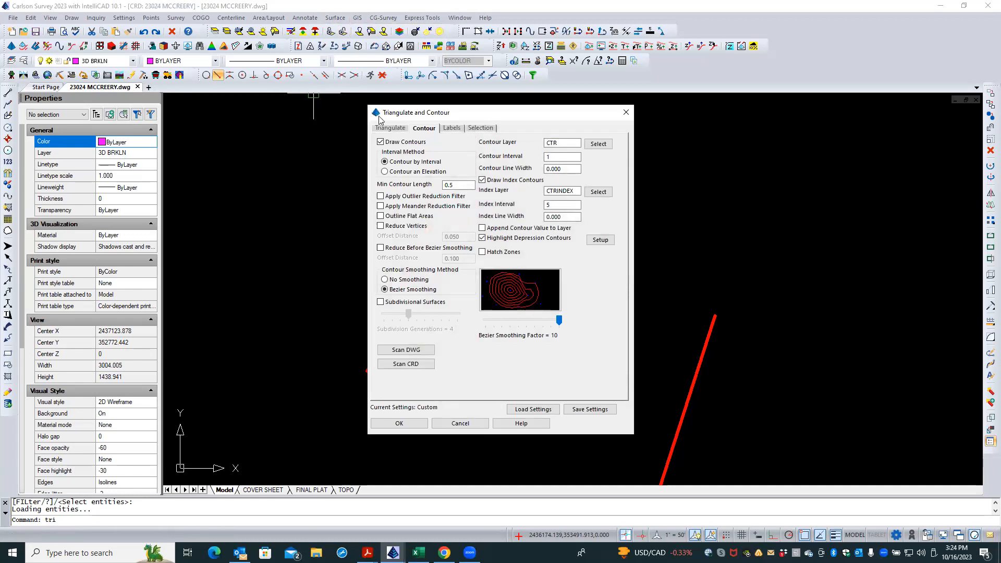
left_click(389, 129)
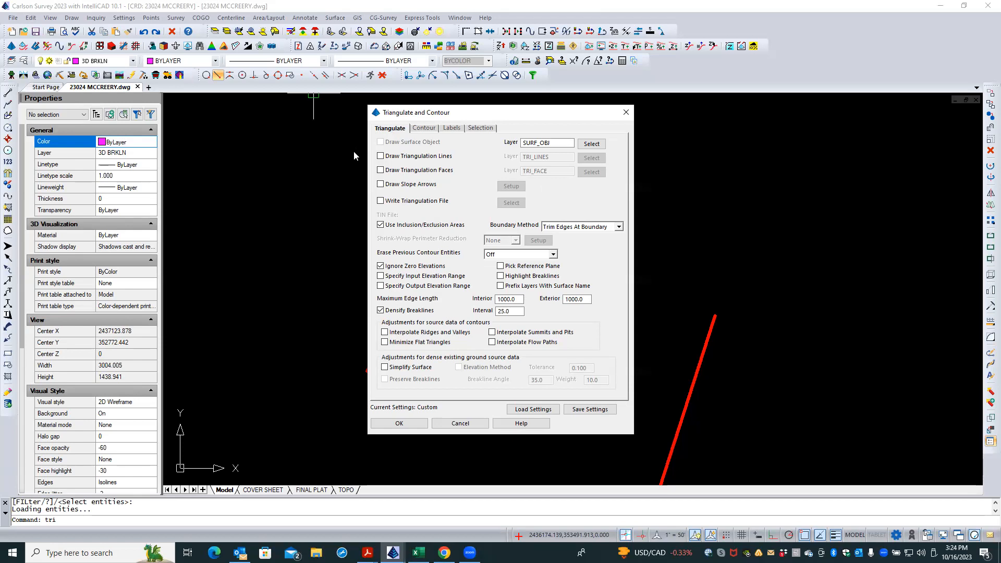
left_click(381, 201)
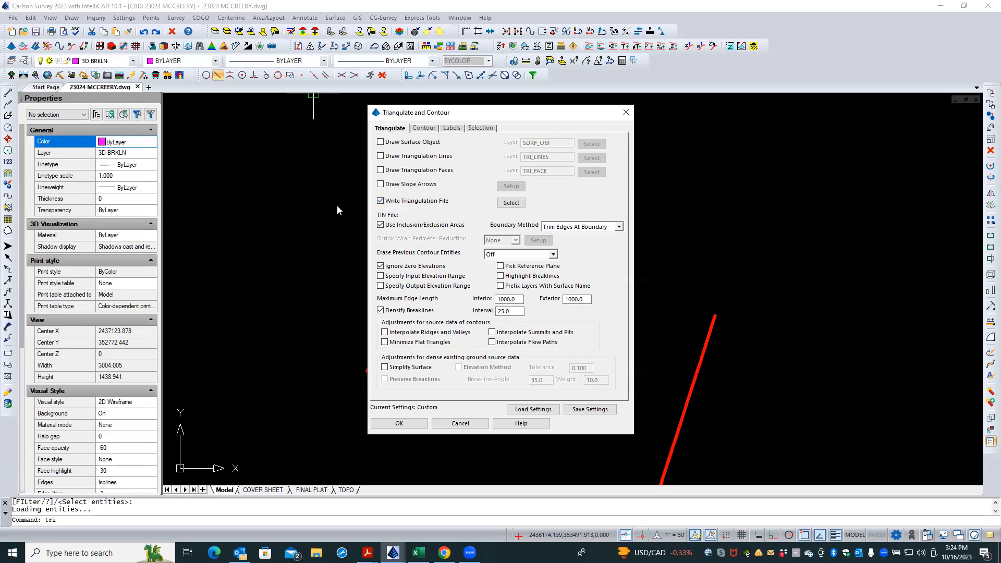
left_click(511, 202)
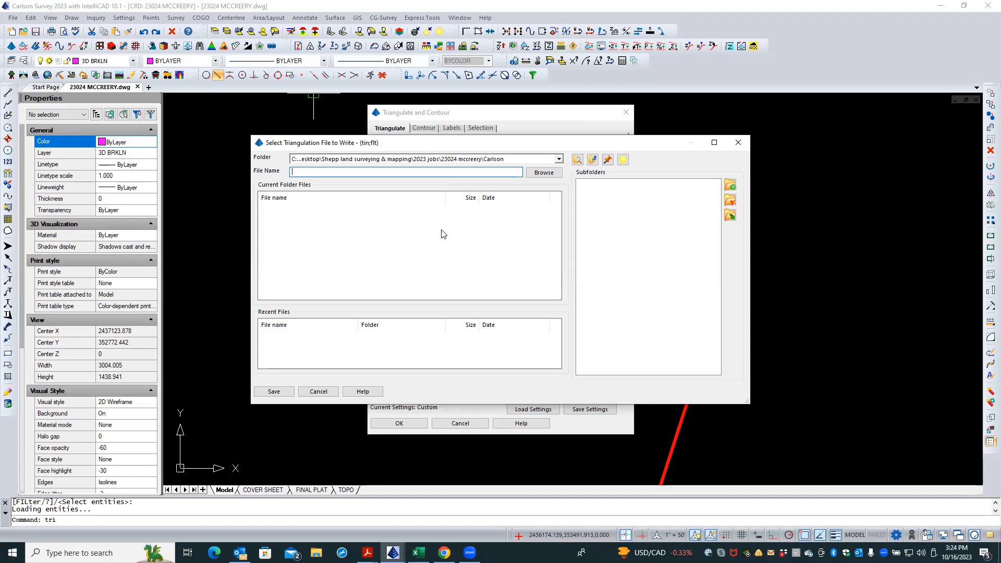
type("EG B")
type("Y SURVEY")
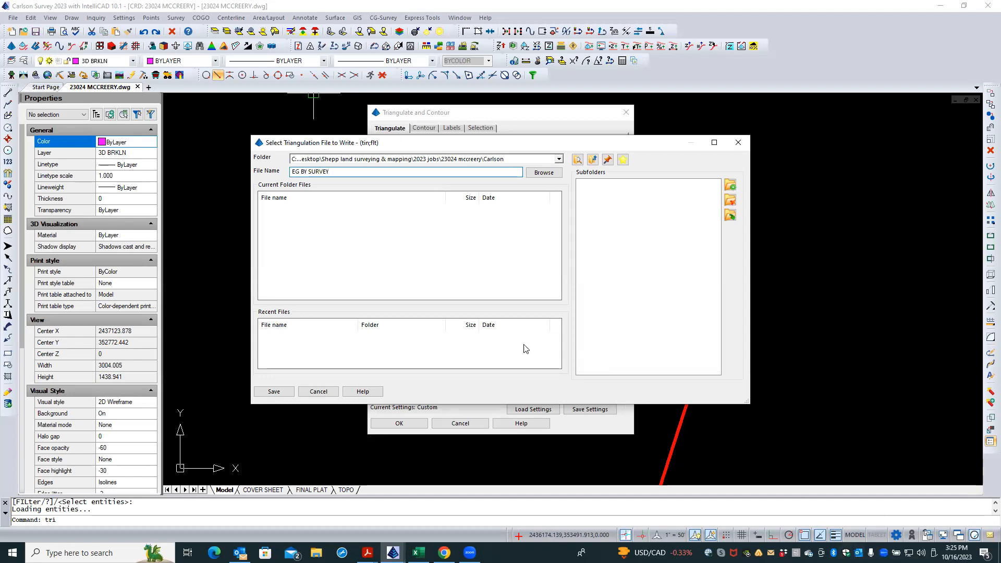
left_click(276, 392)
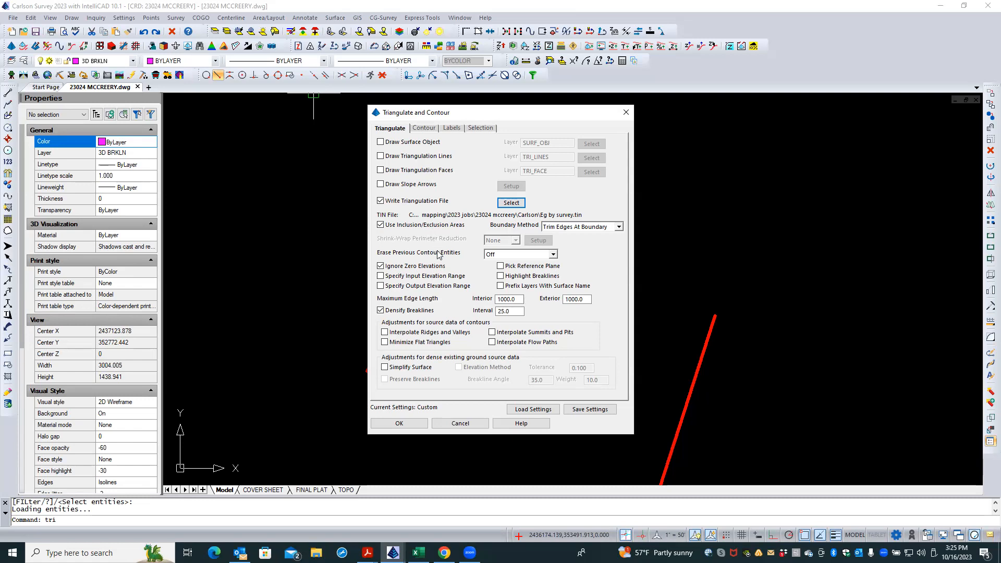
Set Erase Previous Contour Entities to All Contour Entities and the breakline densify interval to 10.
left_click(553, 254)
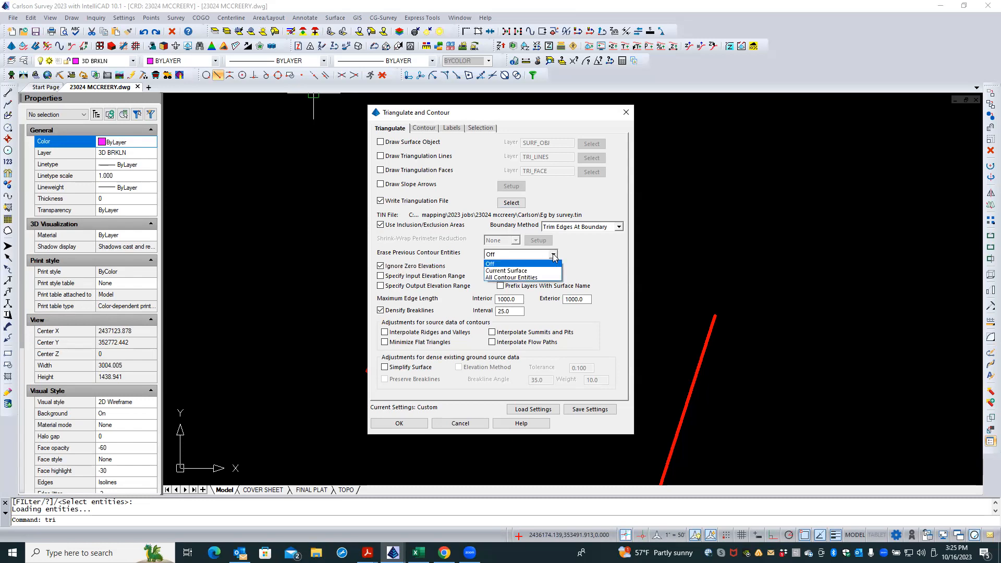
left_click(539, 278)
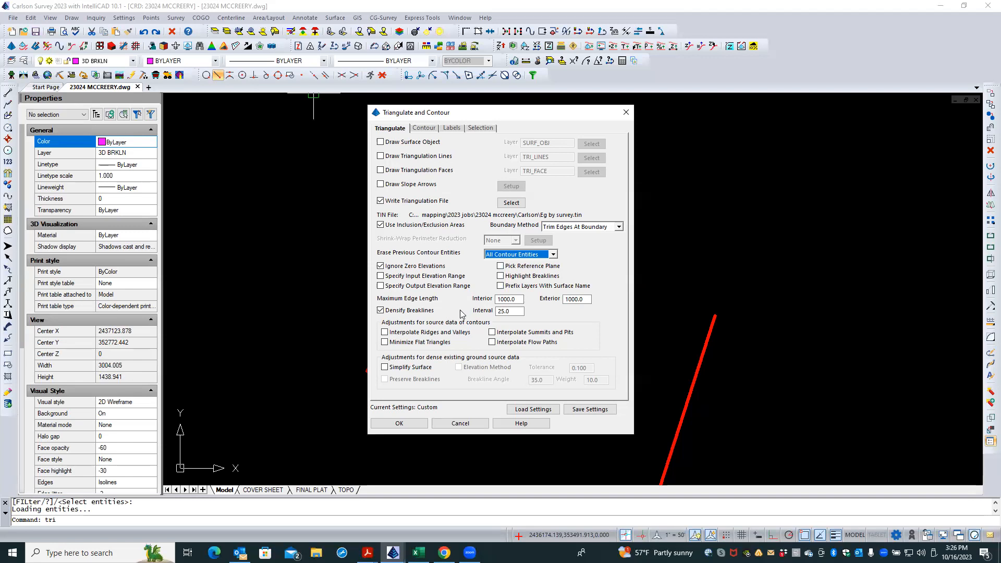
left_click(510, 312)
left_click_drag(511, 312, 496, 312)
type("10")
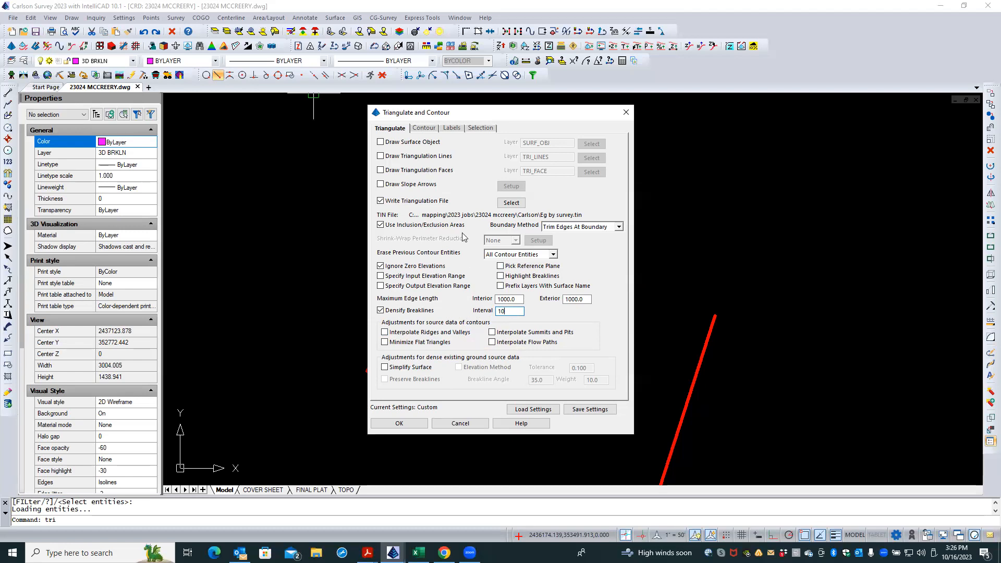
Set the contour layer to V-SURF-CTR-INT and the contour interval to 2.
left_click(425, 130)
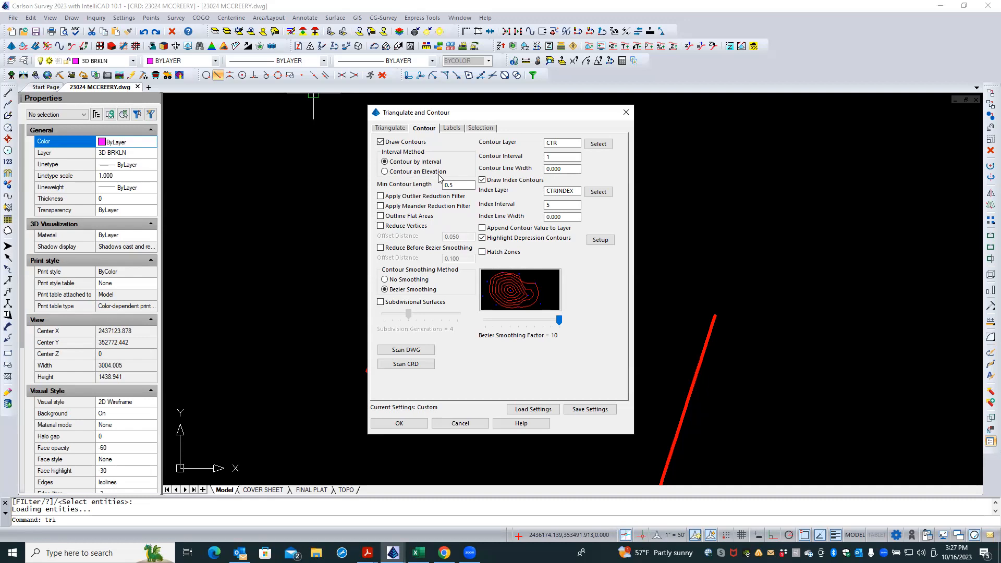
left_click(548, 157)
double_click(552, 143)
type("V")
type("-SU")
type("RF-CT")
type("R-")
type("INT")
left_click(550, 157)
double_click(549, 156)
type("2")
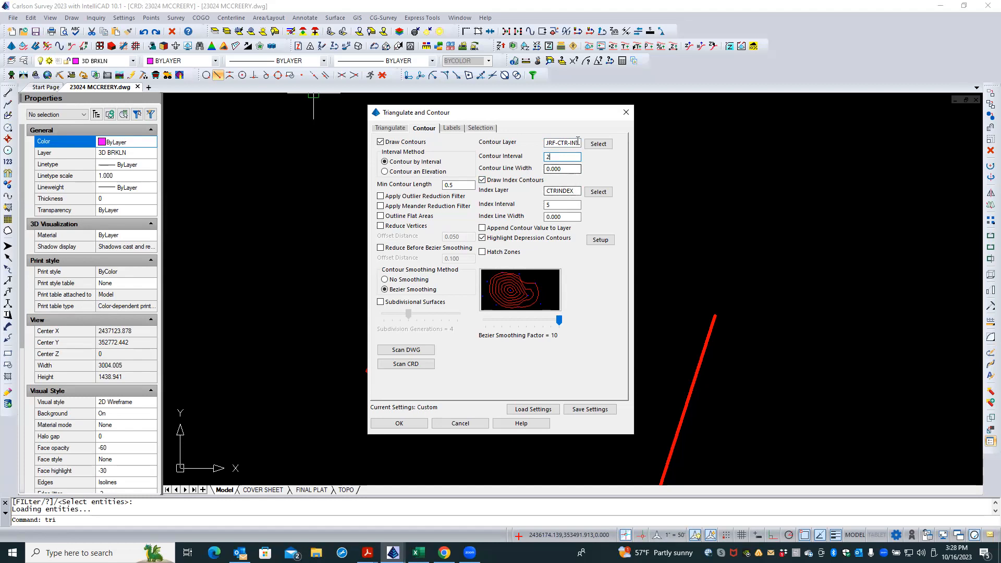
Reuse the contour layer name for the index contours, changing its ending to make the index layer V-SURF-CTR-IDX.
left_click_drag(580, 141, 533, 140)
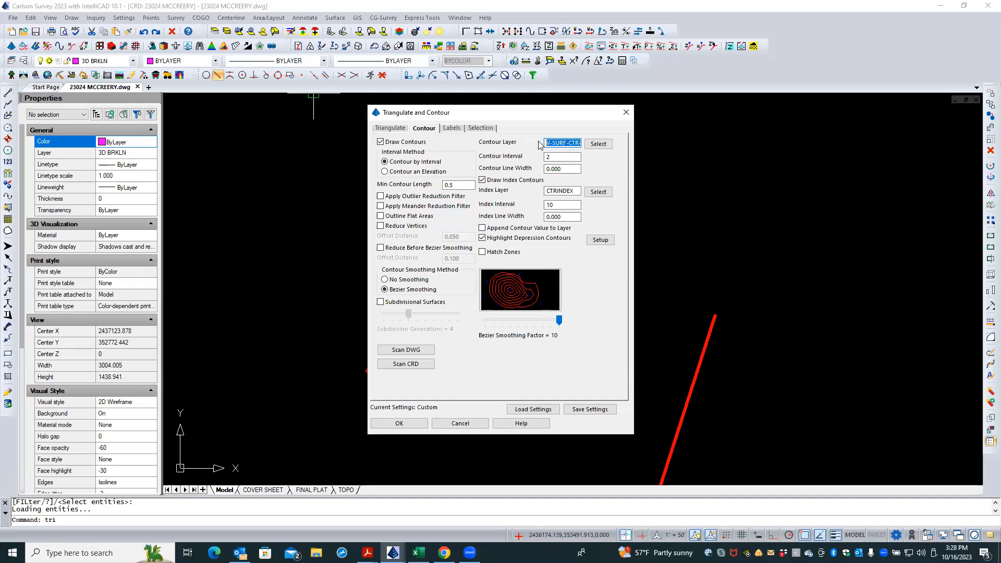
right_click(551, 142)
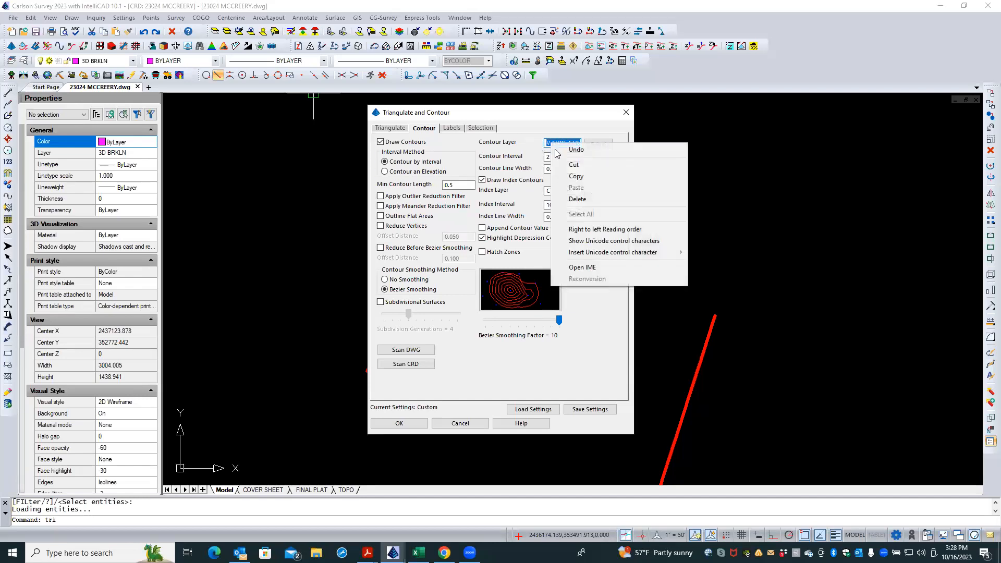
left_click(573, 177)
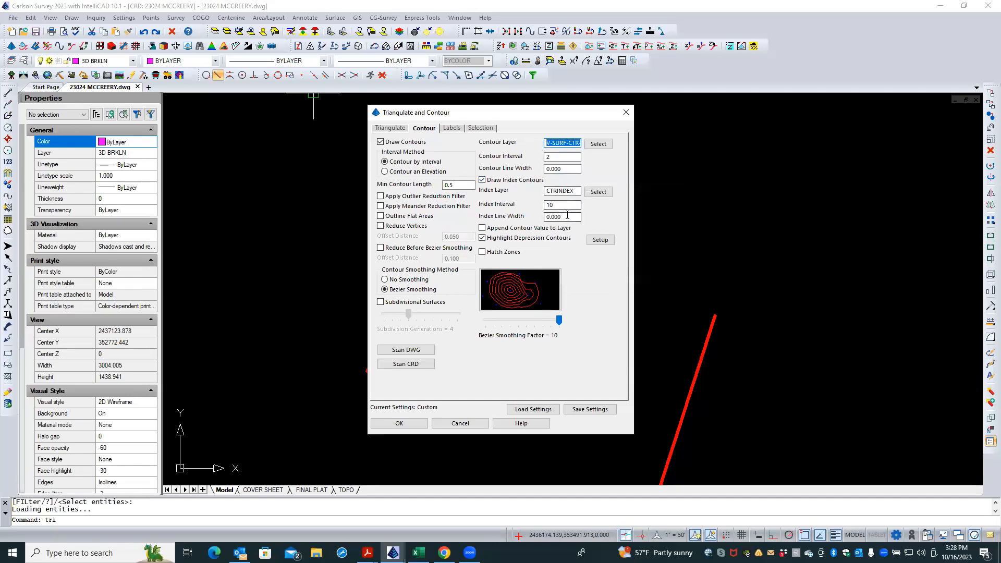
left_click_drag(575, 192, 545, 191)
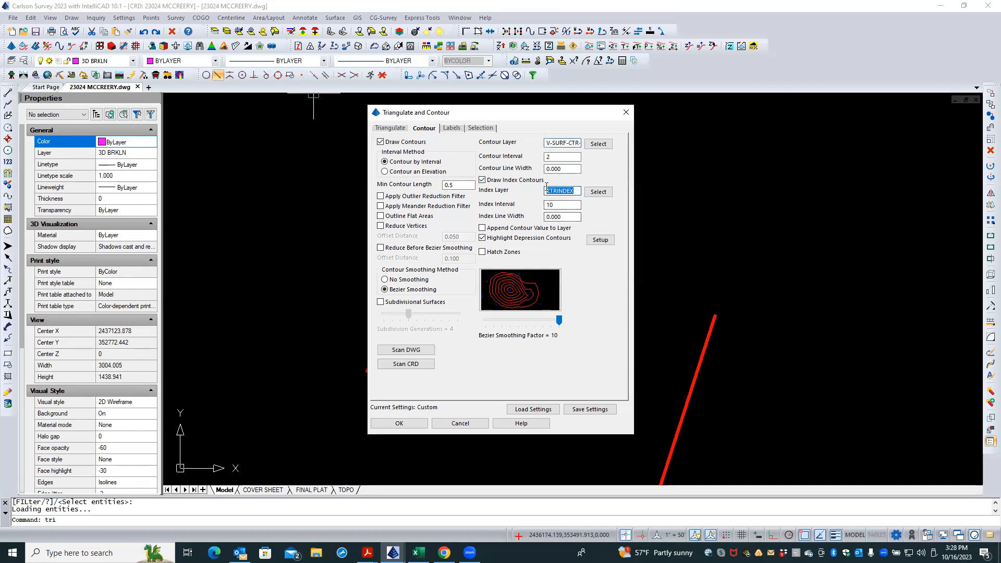
right_click(551, 192)
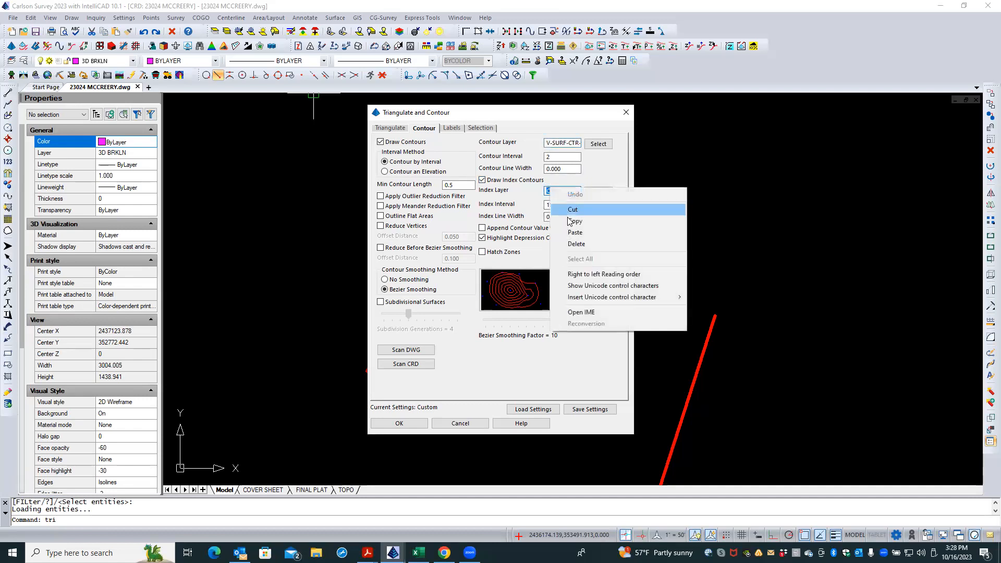
left_click(575, 232)
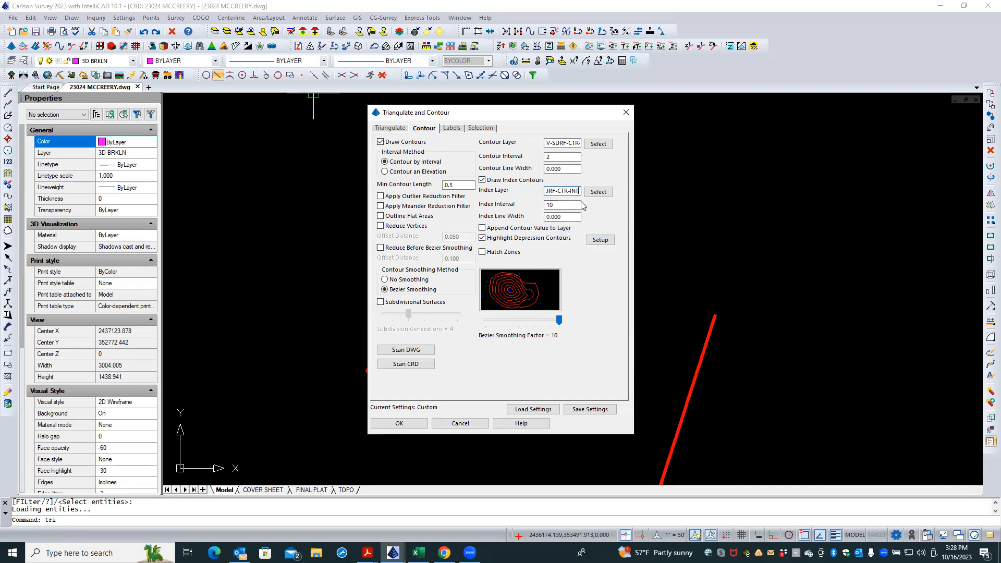
key("BackSpace")
key("BackSpace")
key("BackSpace")
type("IDX")
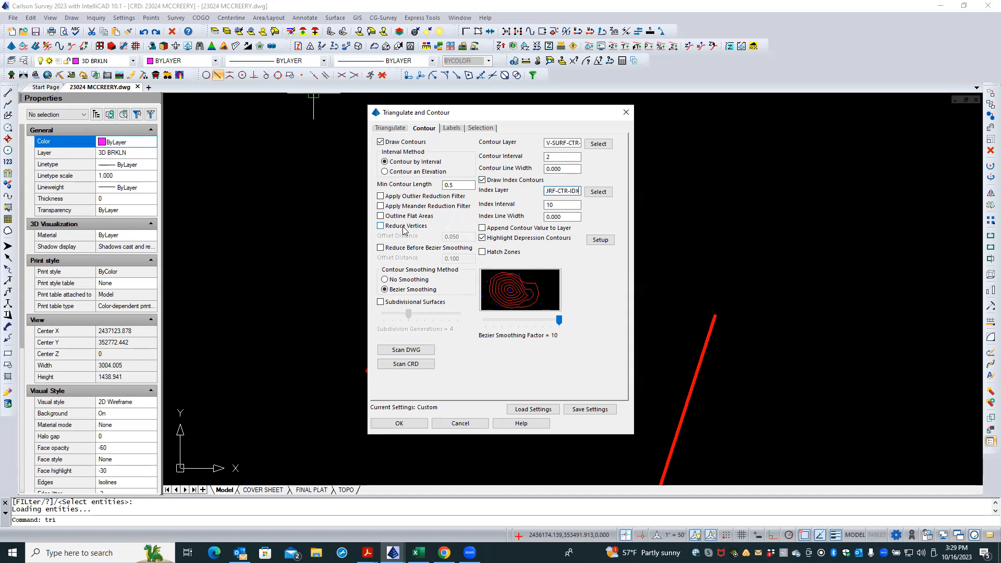
Turn off highlighting of depression contours and set the contour smoothing method to No Smoothing.
left_click(482, 239)
left_click(386, 281)
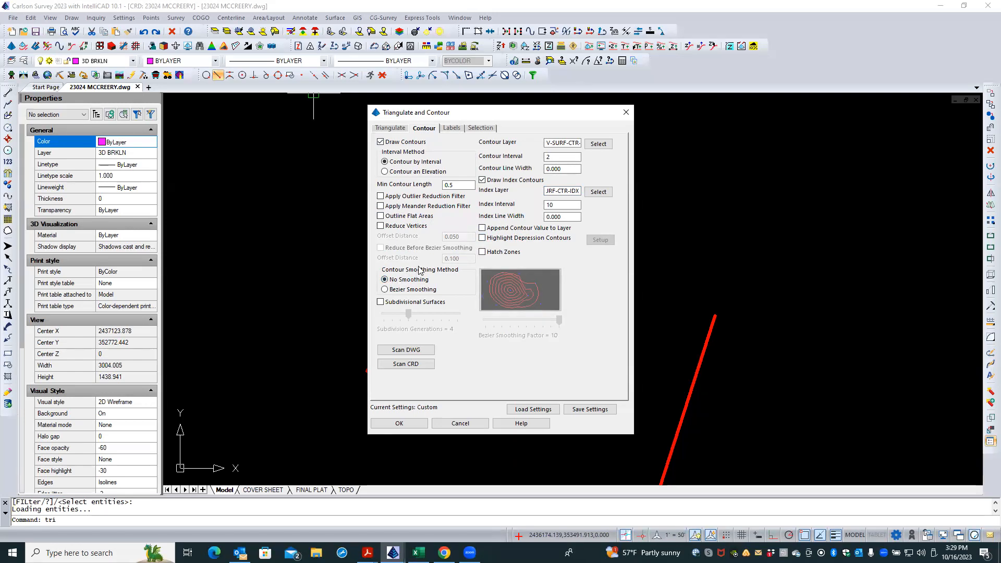
Set the contour label layer to V-SURF-CTR-IDX-LBL, building it from the copied contour layer name.
left_click(462, 129)
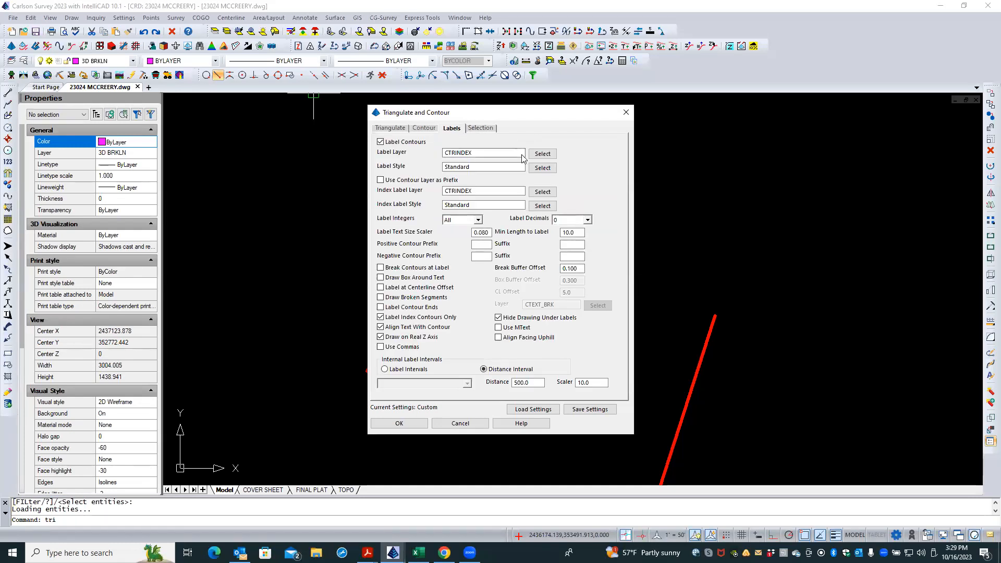
left_click_drag(484, 152, 429, 155)
right_click(453, 154)
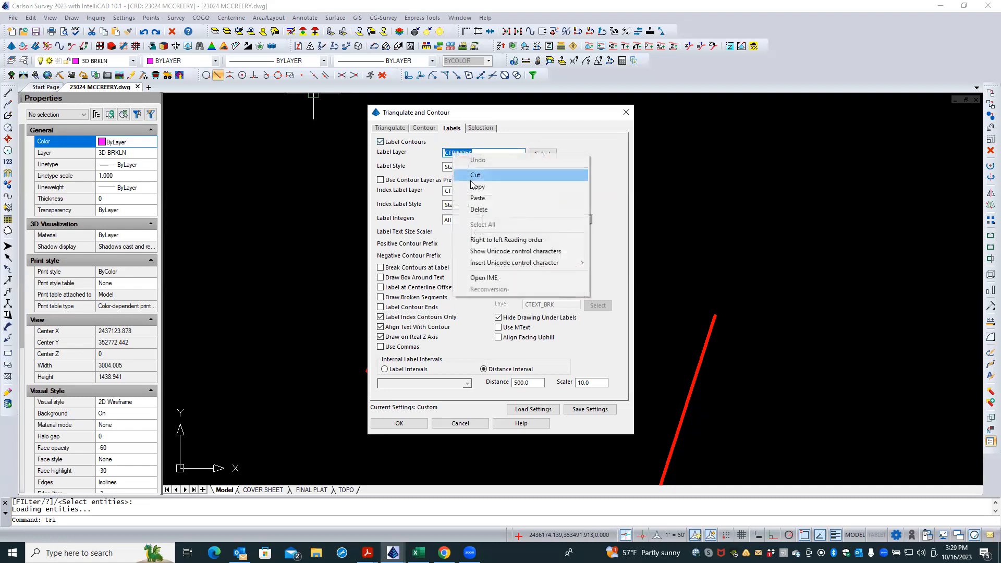
left_click(476, 197)
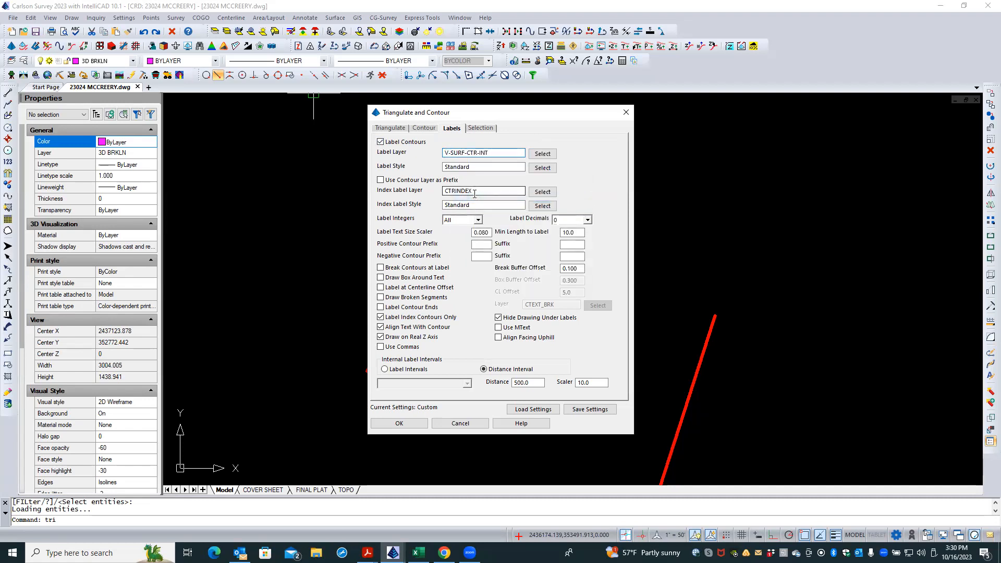
key("BackSpace")
type("DX-L")
type("BL")
left_click(476, 190)
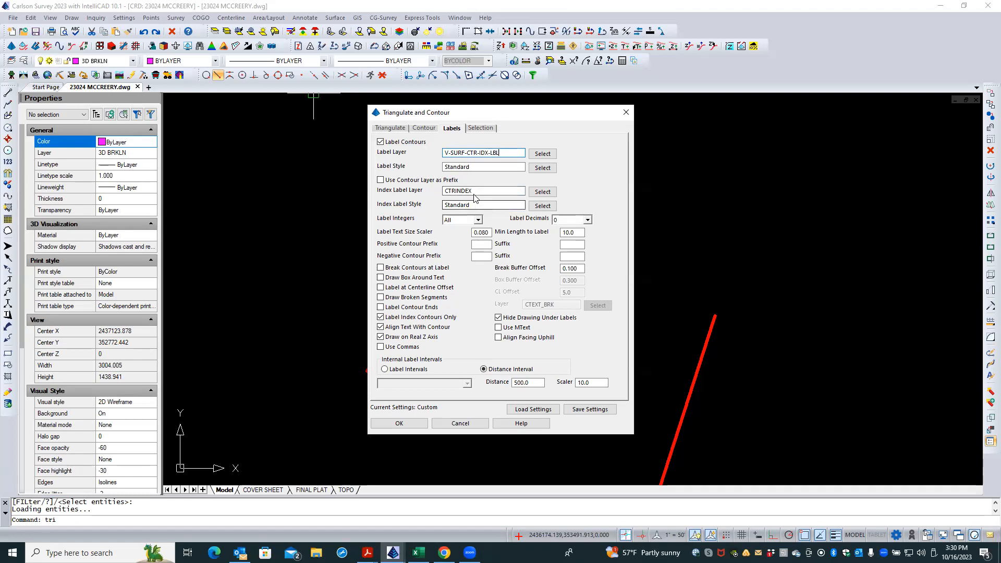
Set the index contour label layer to V-SURF-CTR-IDX-LBL by reusing the name of the contour label layer.
double_click(476, 191)
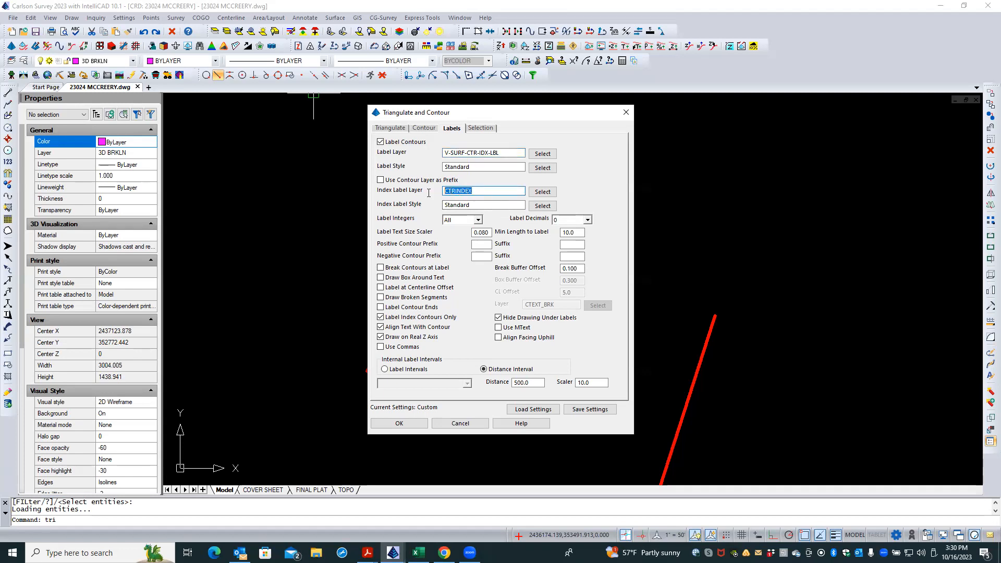
left_click_drag(496, 154, 441, 152)
right_click(454, 151)
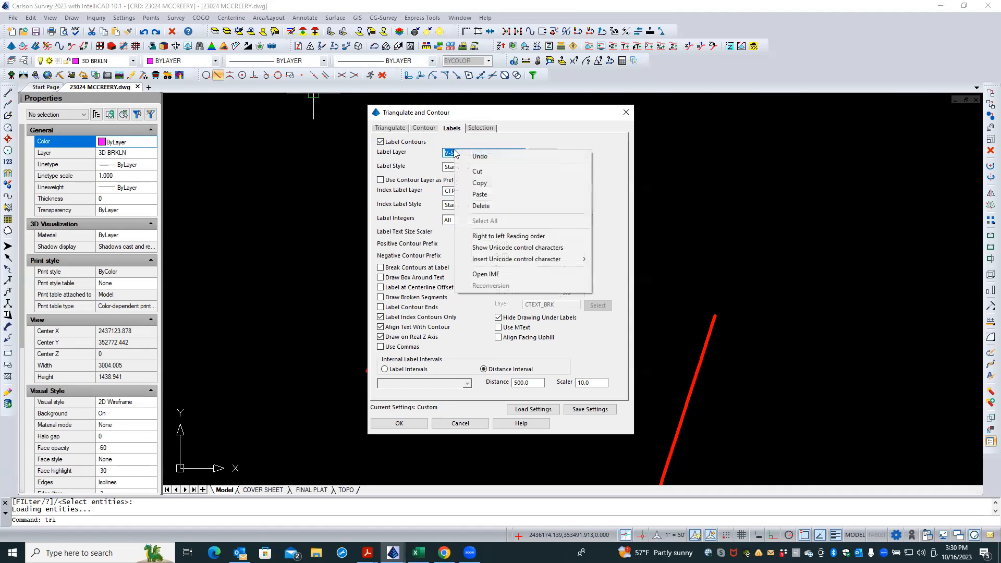
left_click(473, 183)
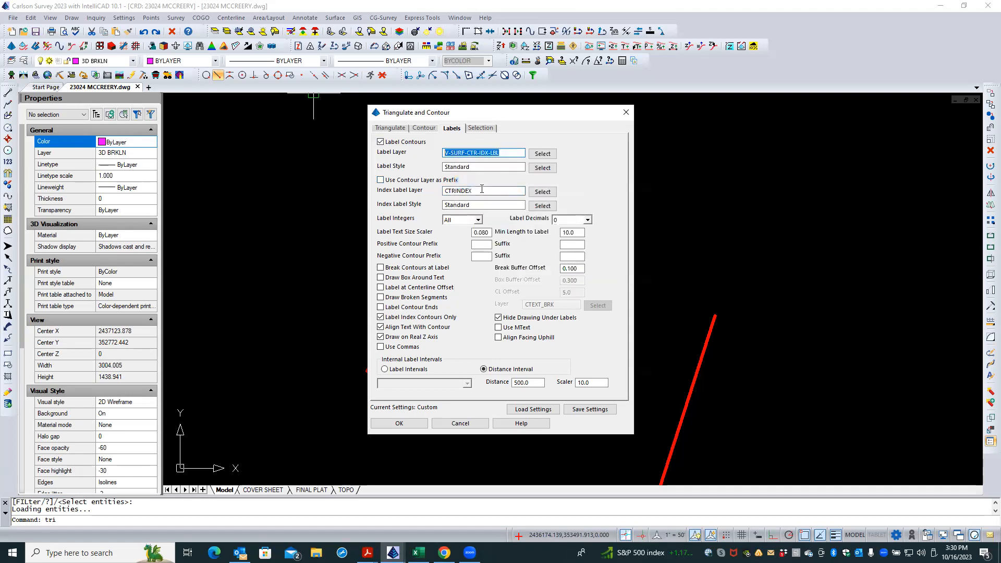
left_click_drag(476, 192, 437, 192)
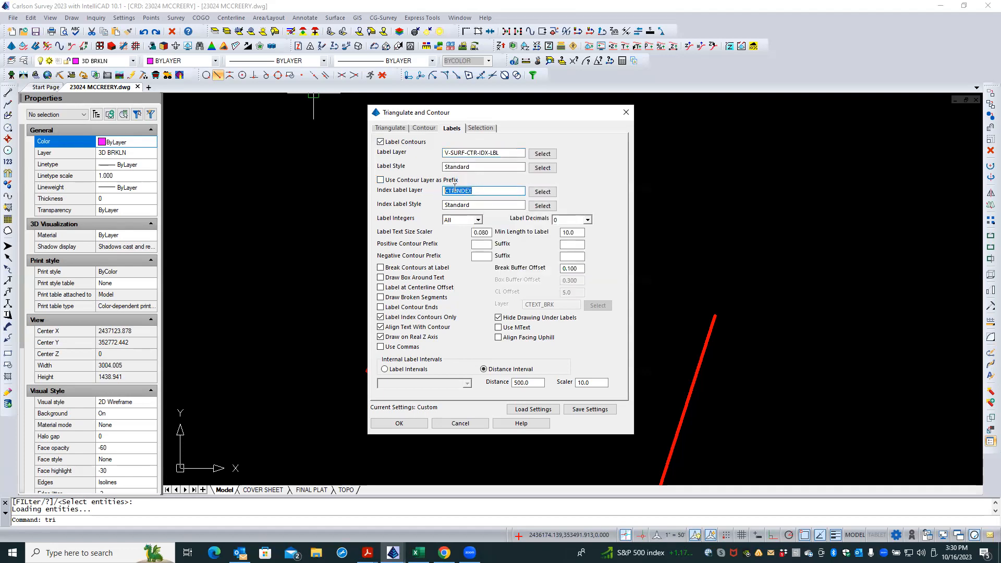
right_click(455, 191)
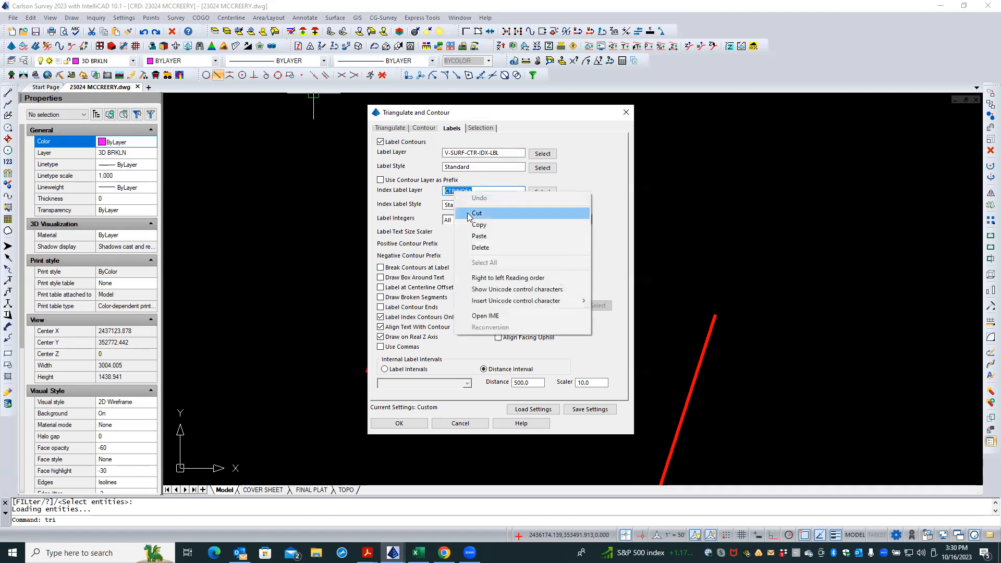
left_click(475, 235)
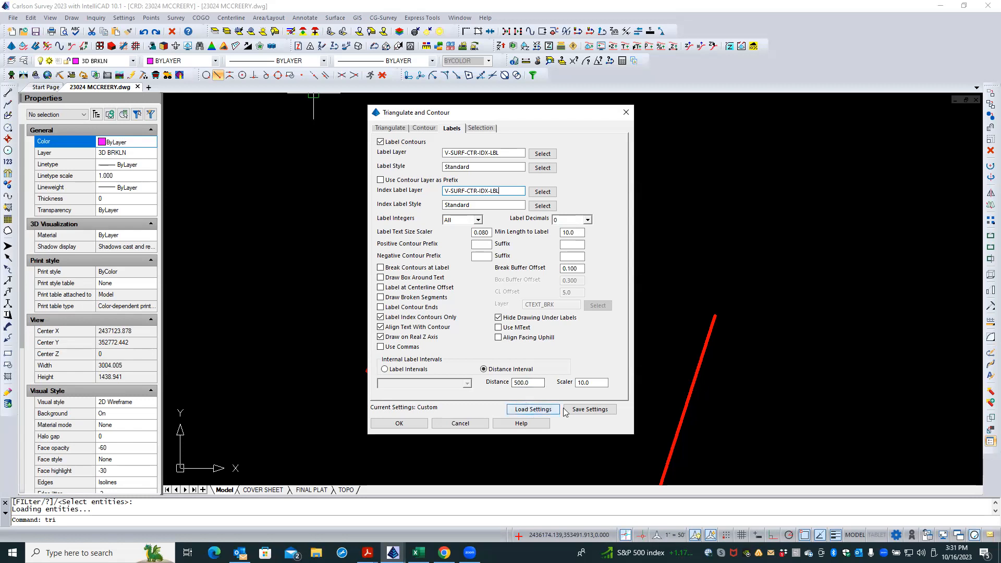
Save the triangulation settings to a file named EG CONTOURS SETTINGS in the Settings folder.
left_click(585, 412)
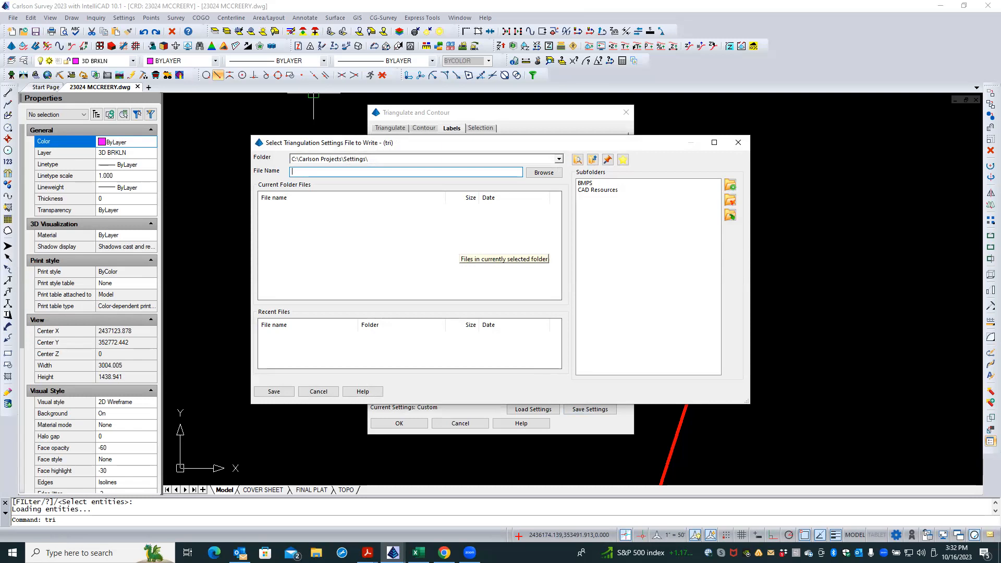
type("EG")
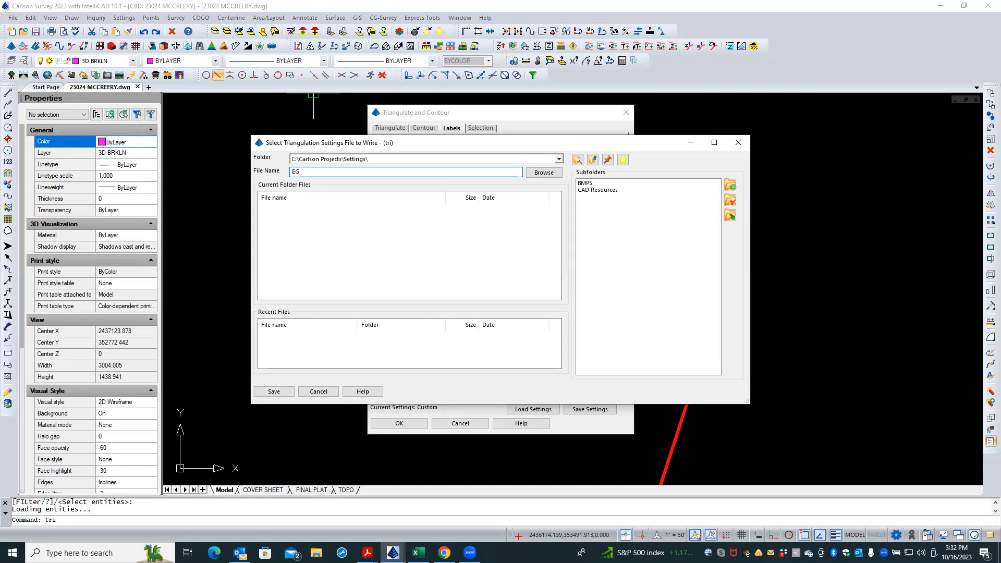
type("CONTOUR")
type("ETTINGS")
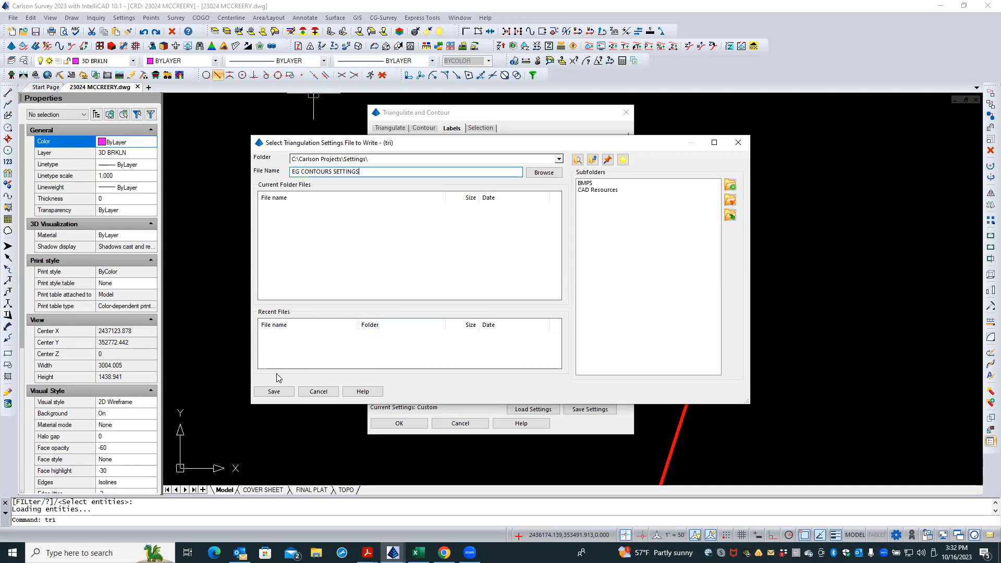
left_click(275, 391)
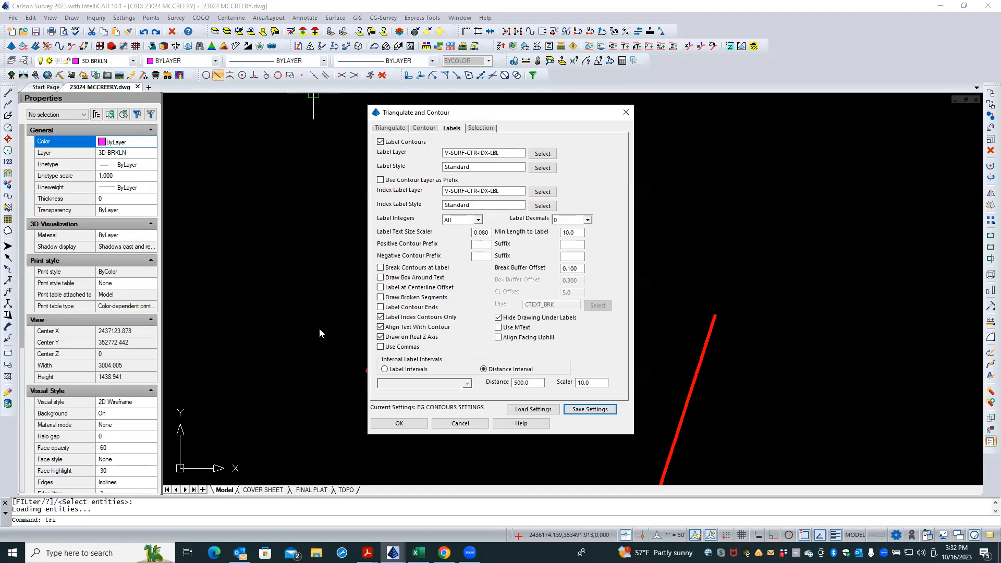
Accept the triangulation settings and use the closed red boundary polyline as the inclusion perimeter, with no exclusion perimeter.
left_click(487, 129)
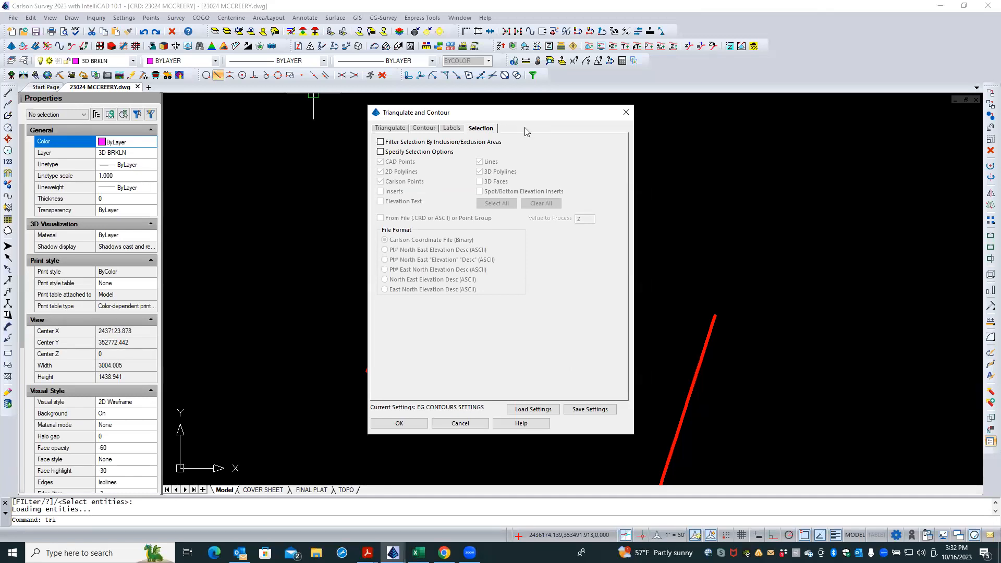
left_click(426, 426)
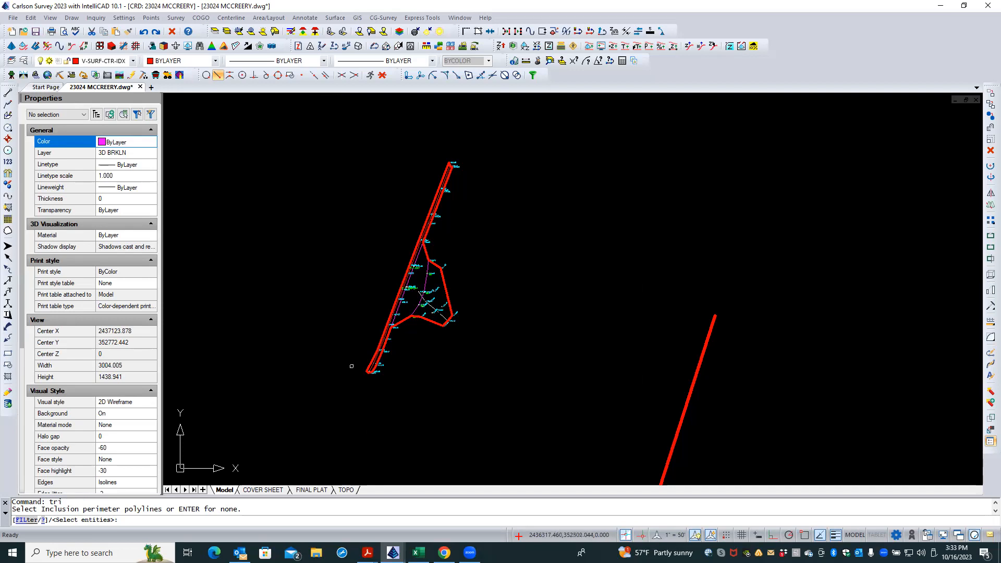
left_click(434, 324)
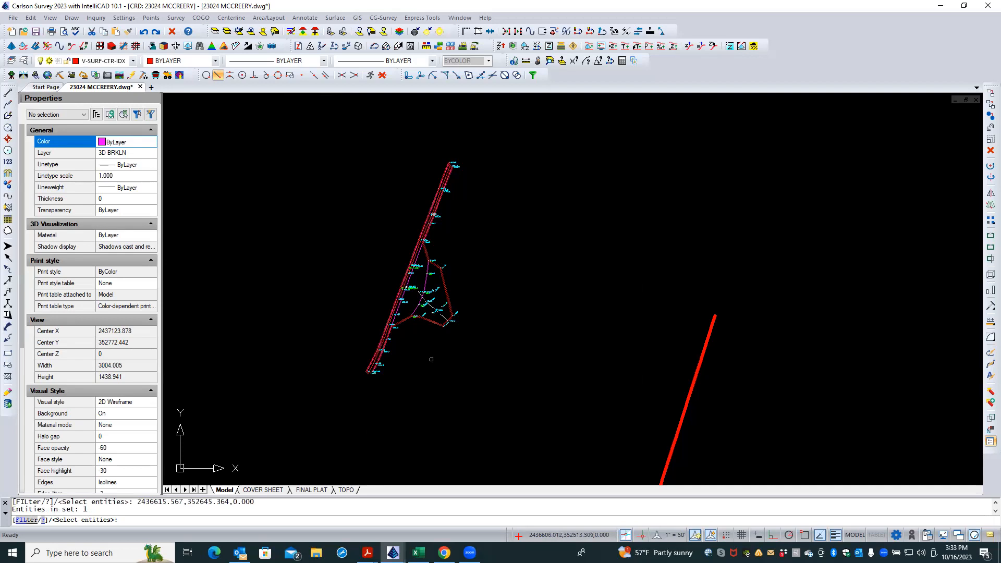
key("Return")
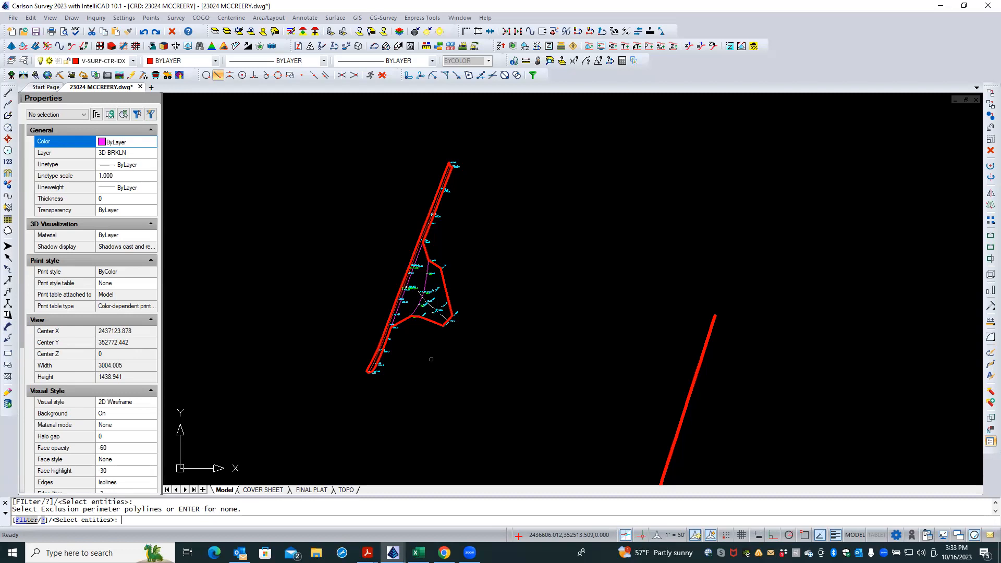
key("Return")
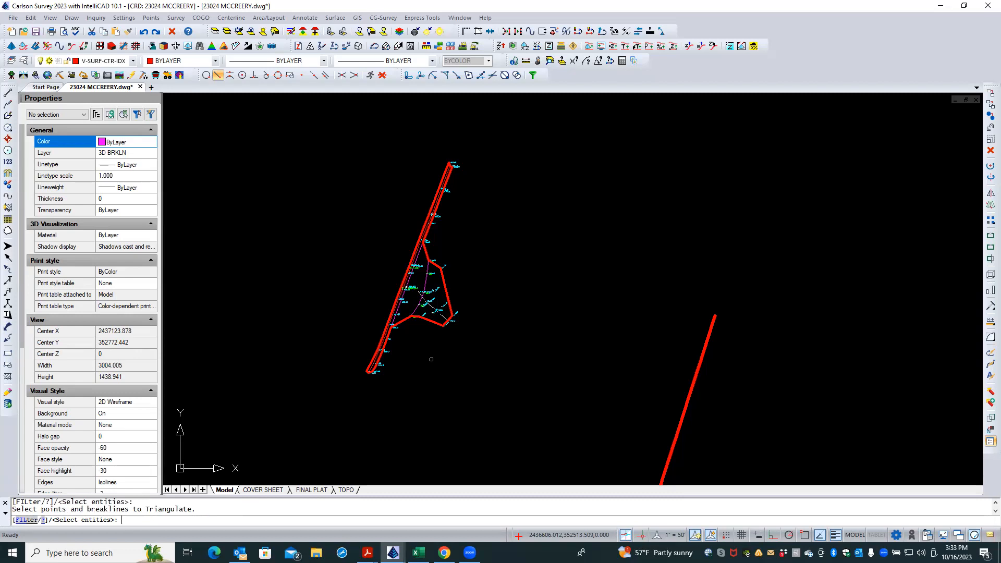
Triangulate and contour all points and breaklines in a window around the whole road and slope area.
left_click(350, 397)
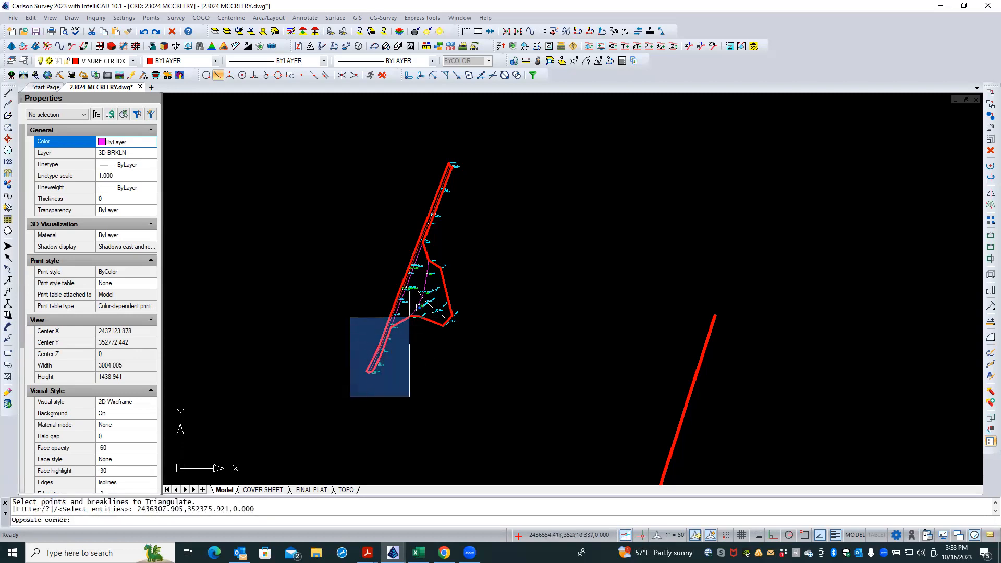
left_click(492, 152)
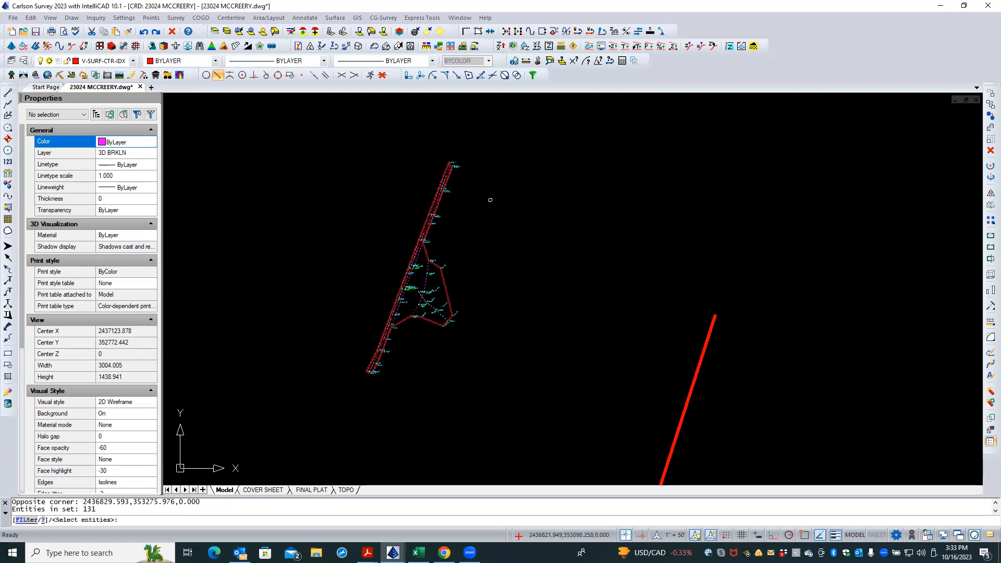
key("Return")
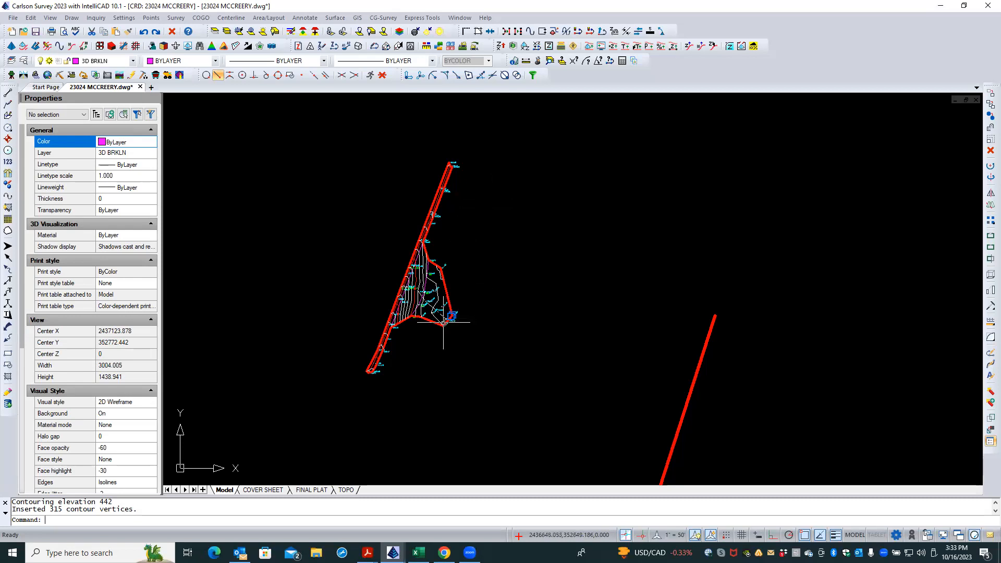
Examine the new contours and their index labels against the spot elevations along the road, slope and toe.
scroll(436, 312, "up", 2)
scroll(448, 313, "up", 1)
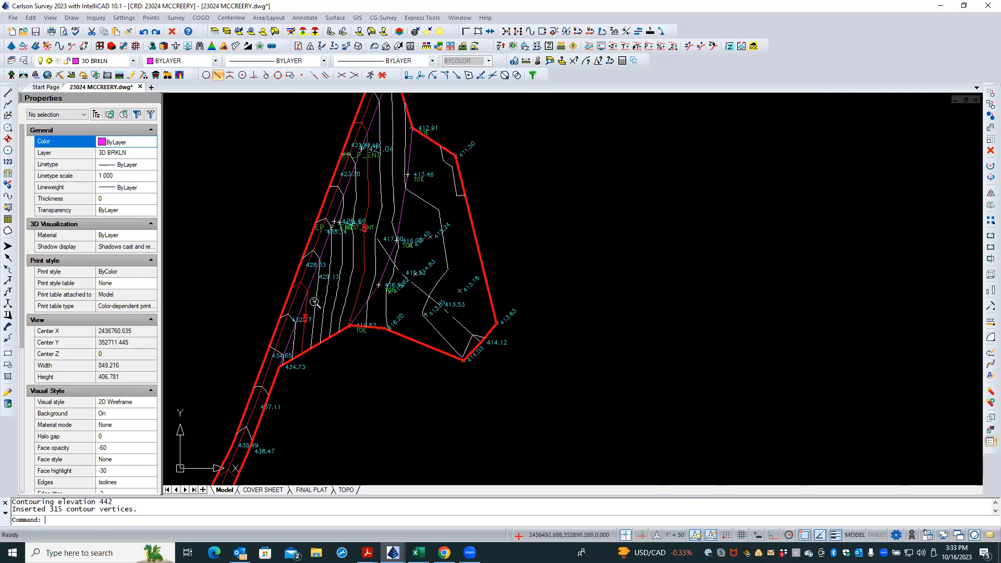
scroll(314, 302, "up", 1)
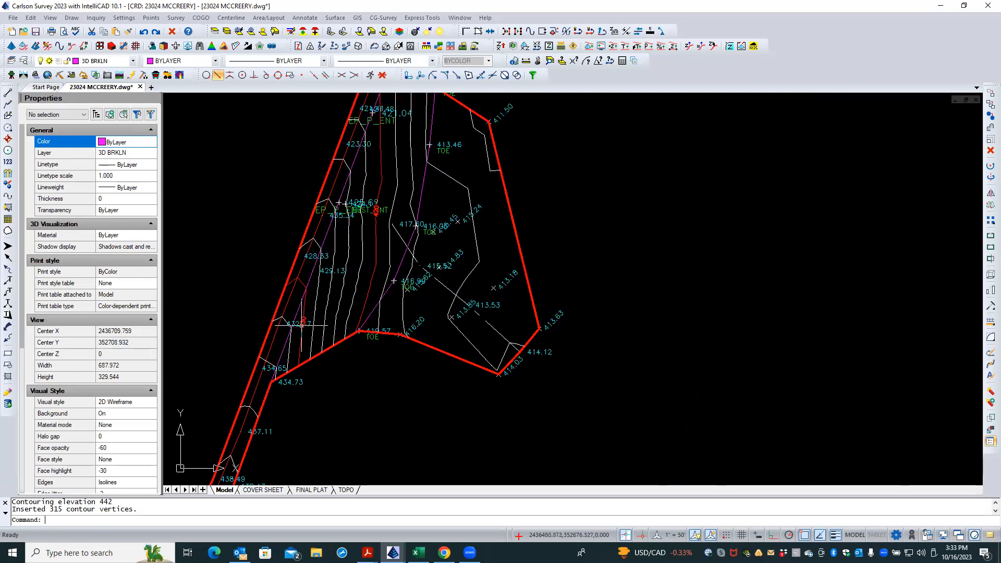
middle_click_drag(290, 356, 331, 246)
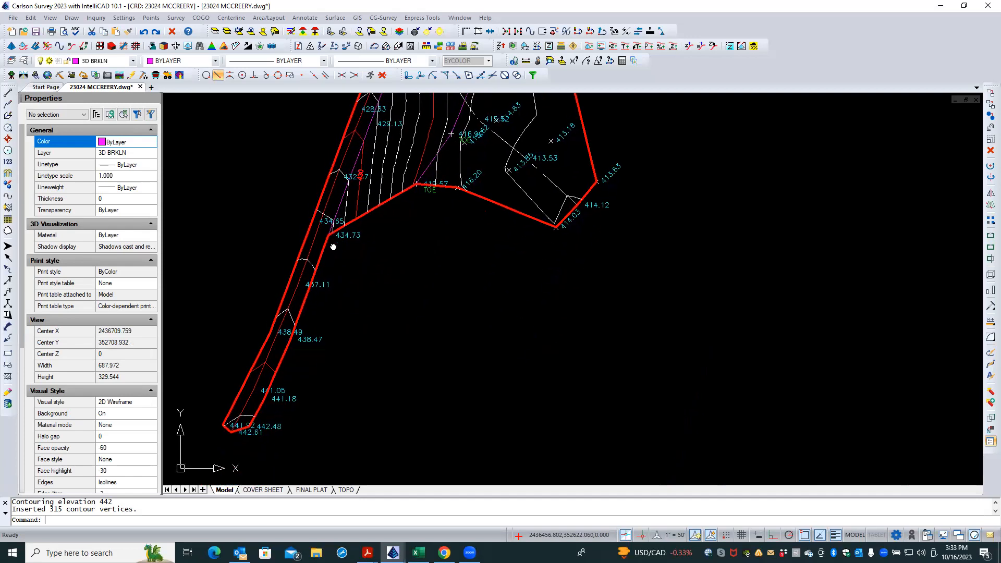
scroll(329, 259, "up", 1)
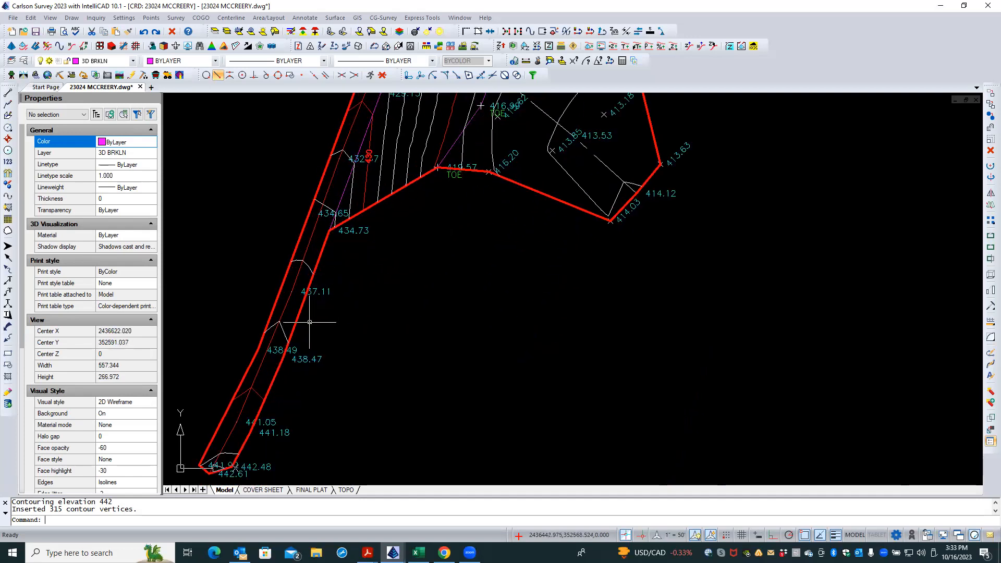
middle_click_drag(334, 200, 320, 319)
scroll(323, 290, "up", 1)
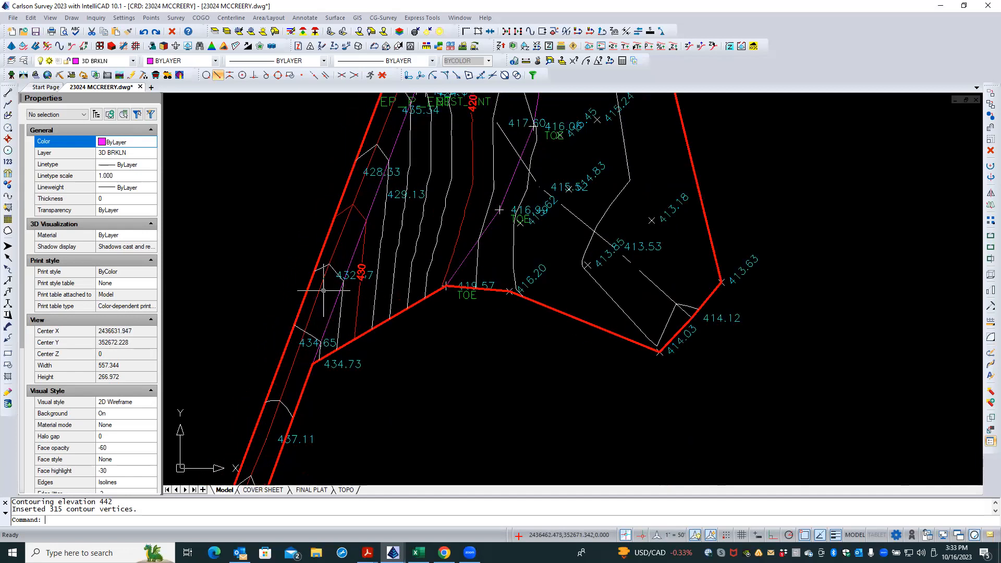
mouse_move(349, 239)
middle_mouse_down()
mouse_move(329, 293)
mouse_move(324, 345)
middle_mouse_up()
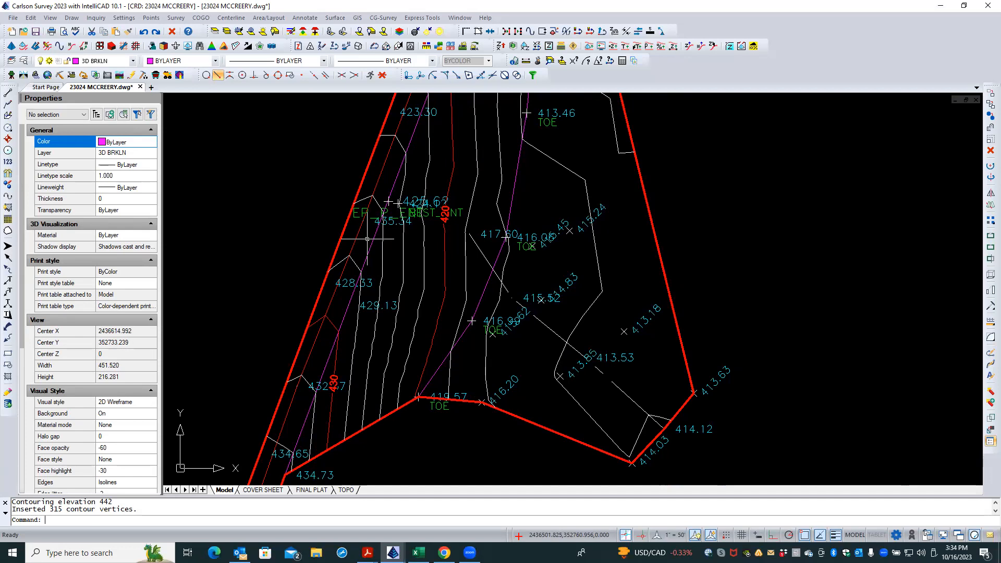
mouse_move(368, 241)
middle_mouse_down()
mouse_move(344, 307)
mouse_move(339, 372)
middle_mouse_up()
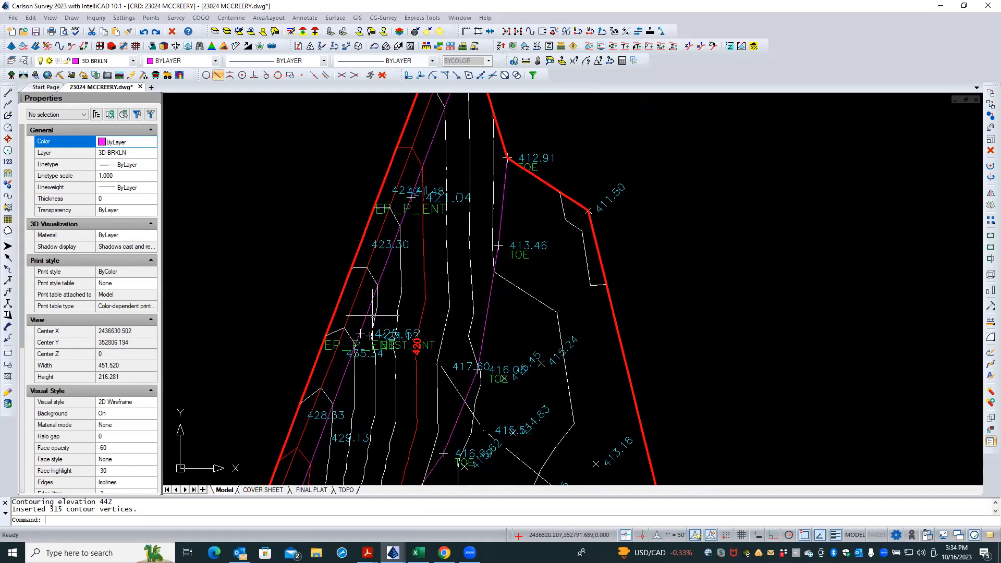
mouse_move(396, 318)
middle_mouse_down()
mouse_move(379, 386)
mouse_move(432, 205)
middle_mouse_up()
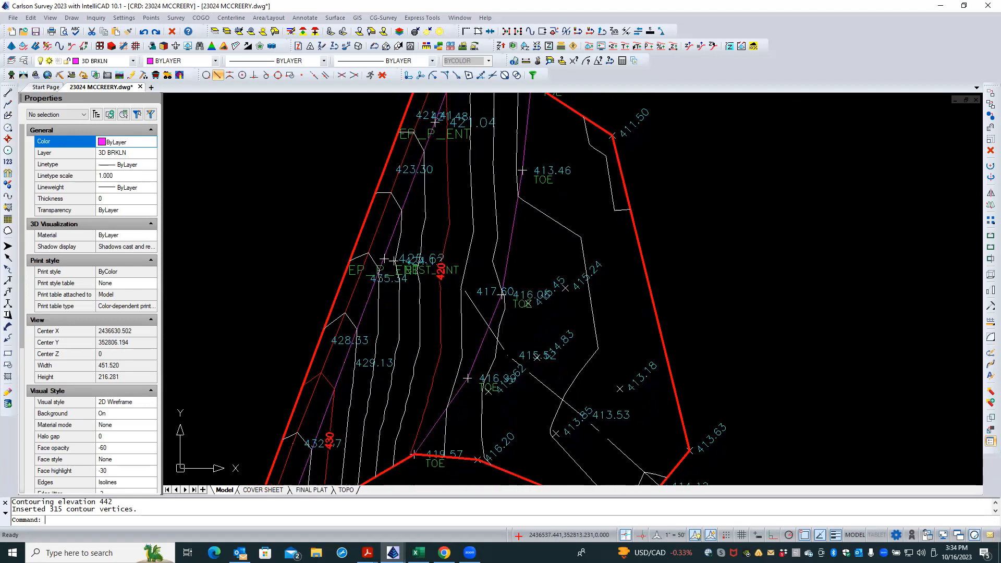
middle_click_drag(441, 349, 480, 201)
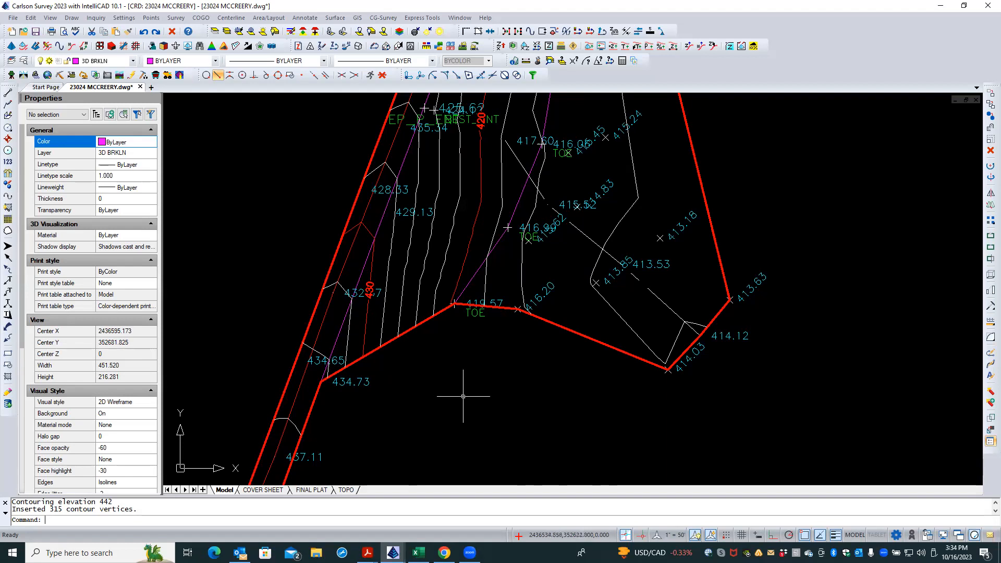
scroll(482, 390, "down", 1)
scroll(484, 389, "down", 1)
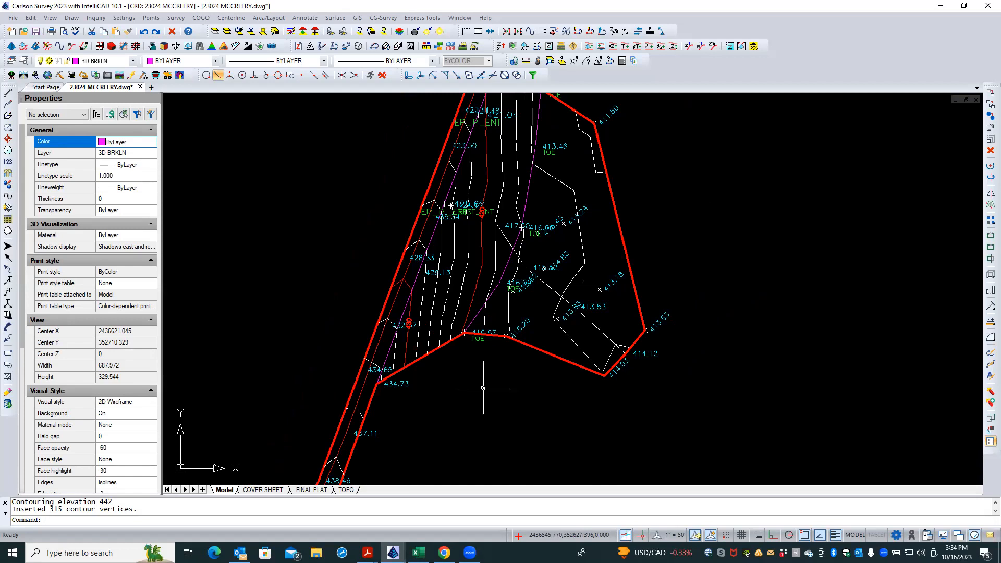
middle_click_drag(484, 388, 490, 327)
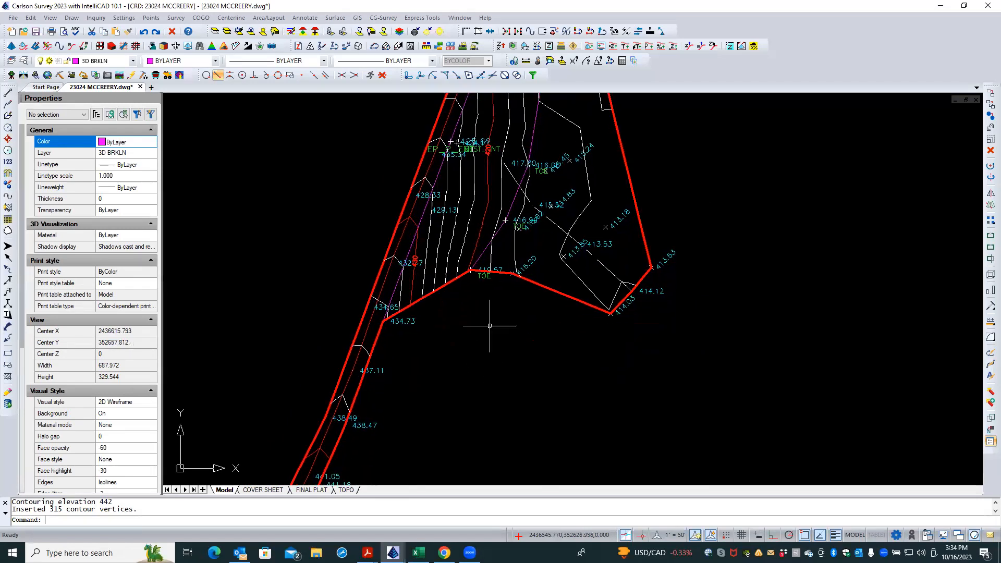
scroll(486, 340, "down", 3)
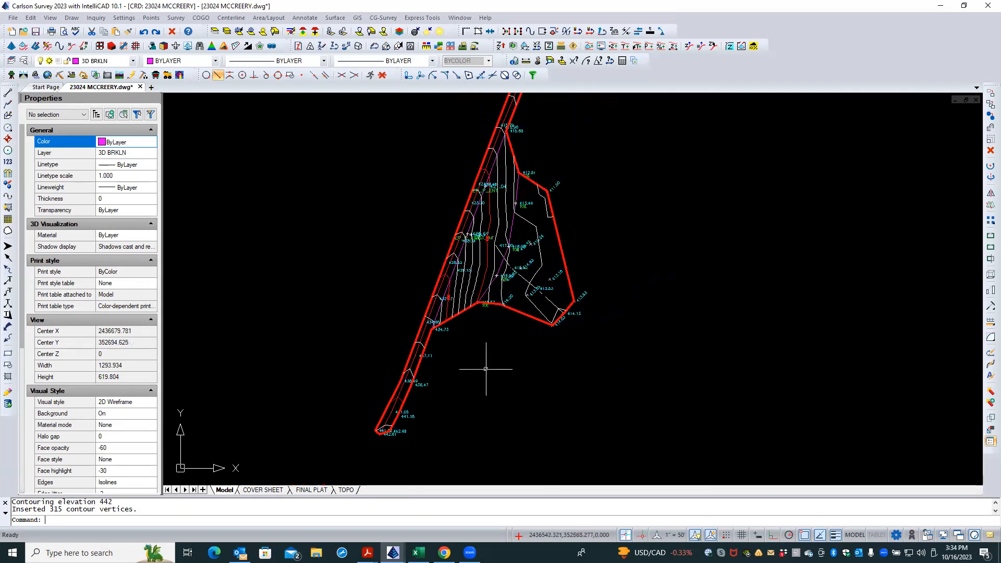
scroll(485, 369, "down", 1)
scroll(486, 369, "down", 1)
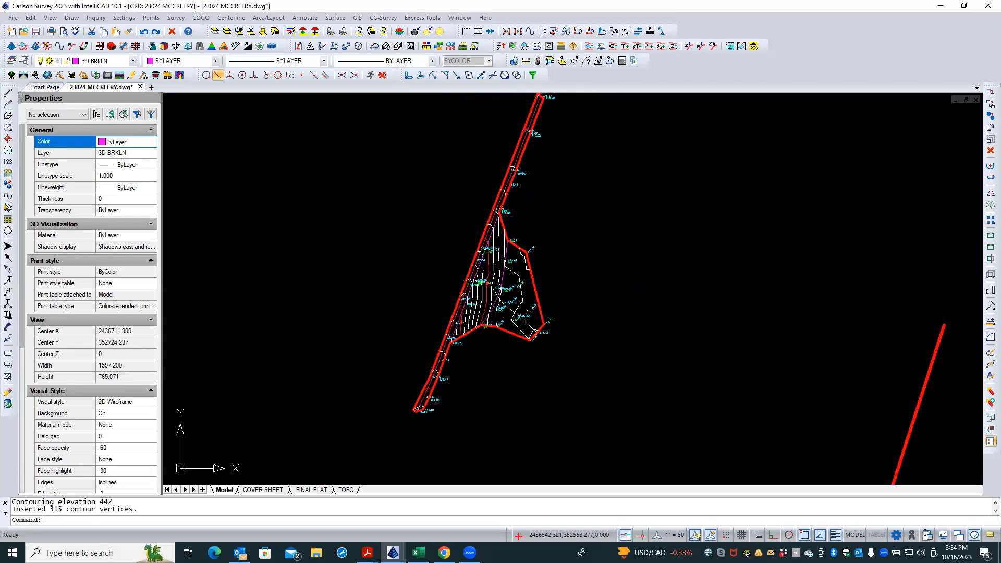
scroll(486, 369, "down", 1)
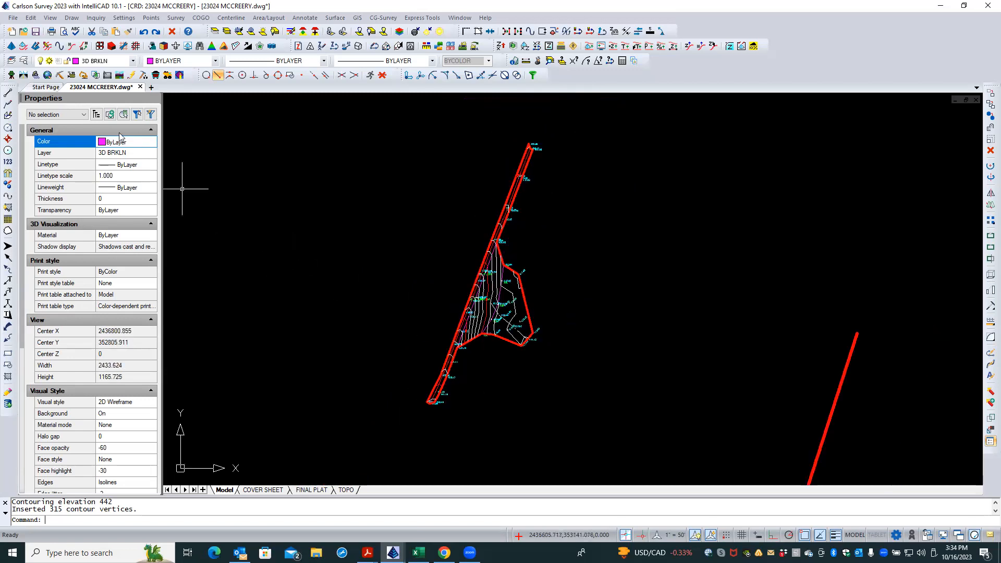
Save the drawing and switch to the GIS module.
left_click(36, 32)
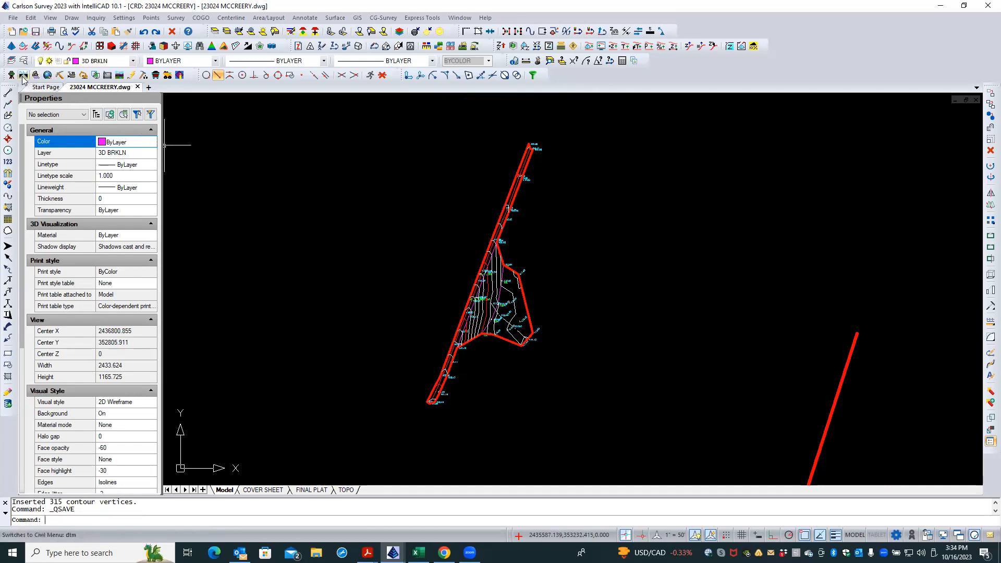
left_click(50, 77)
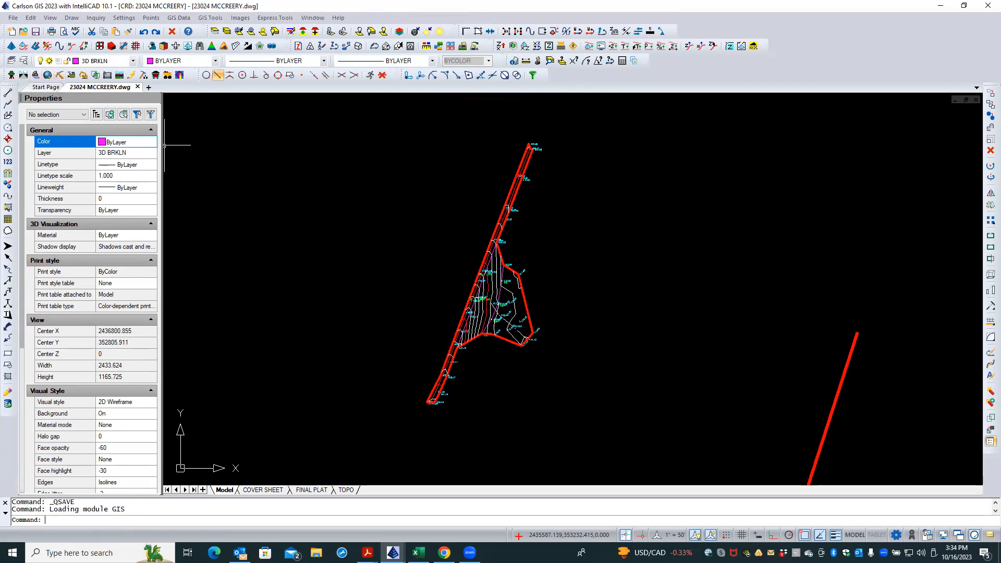
Start an ESRI SHP file import and browse the job's Carlson folder for the shapefiles to import.
left_click(219, 21)
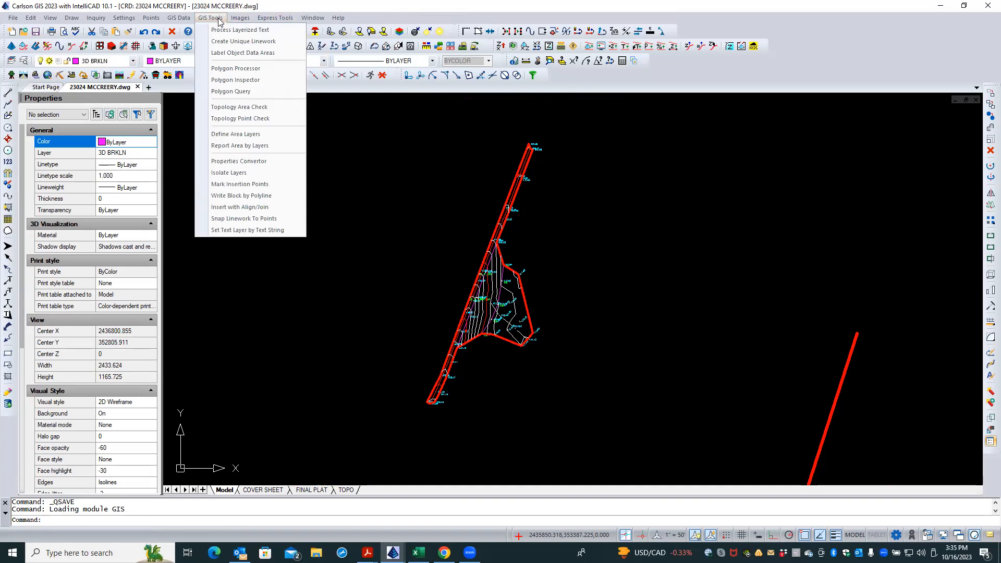
mouse_move(233, 20)
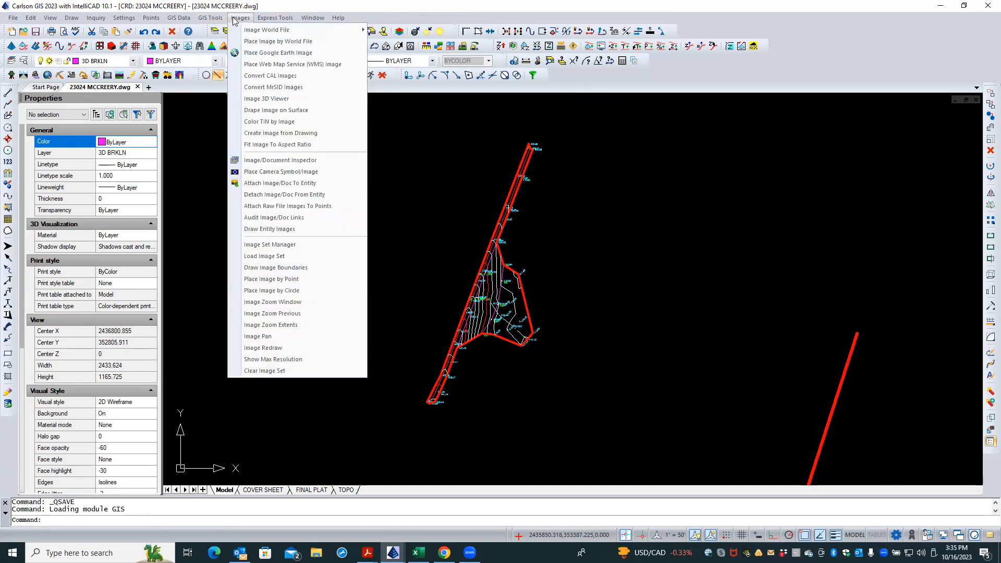
mouse_move(187, 23)
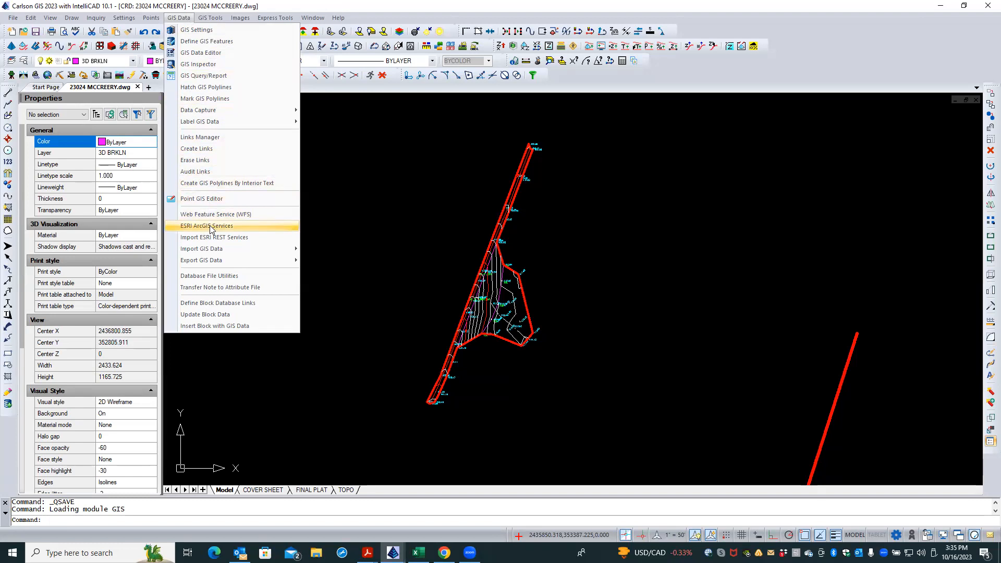
mouse_move(209, 250)
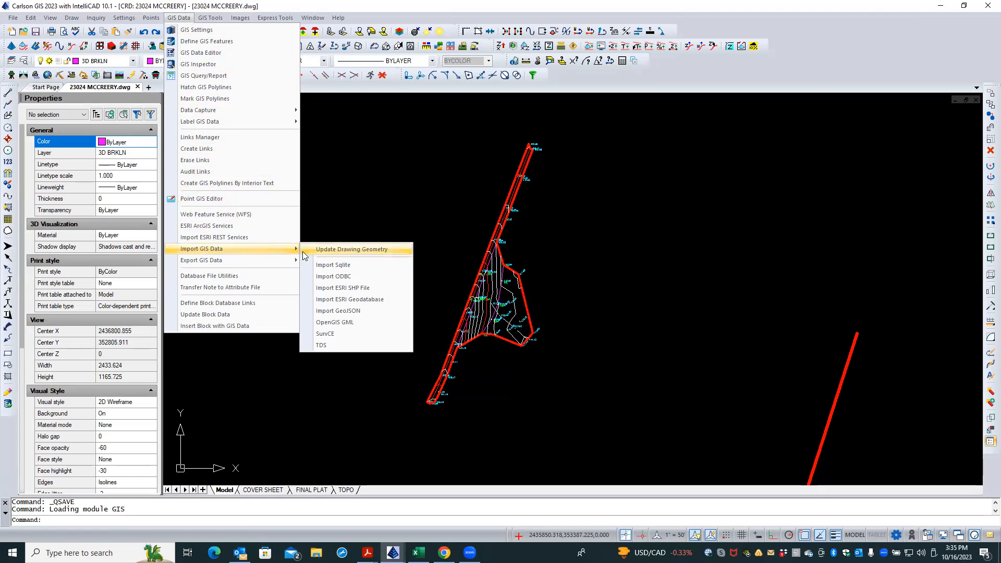
left_click(324, 291)
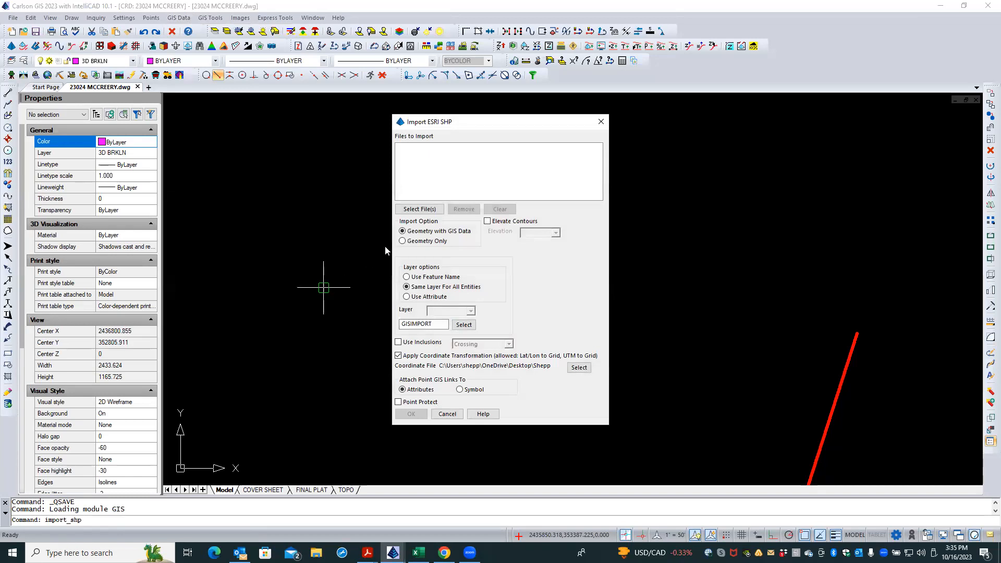
left_click(413, 210)
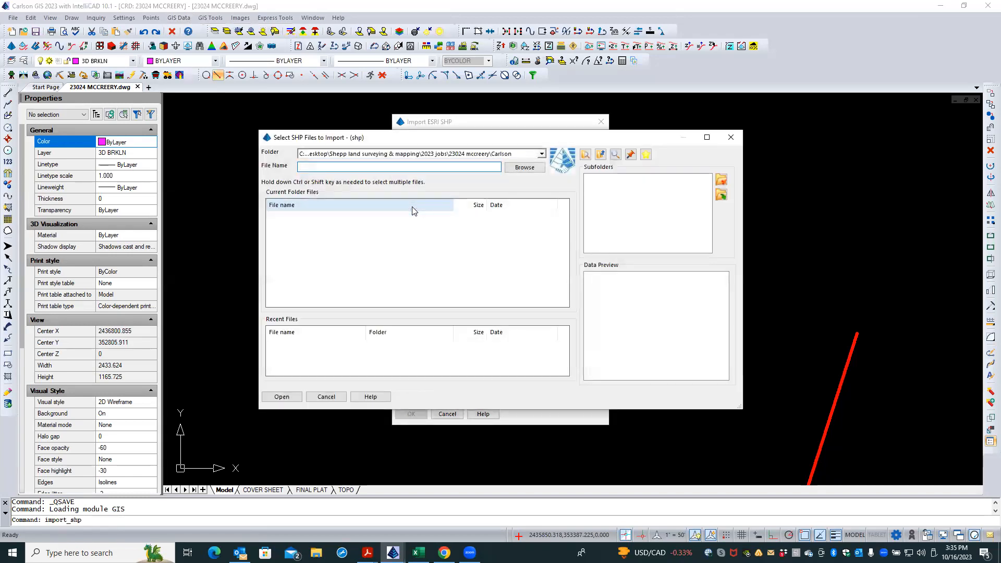
left_click(518, 171)
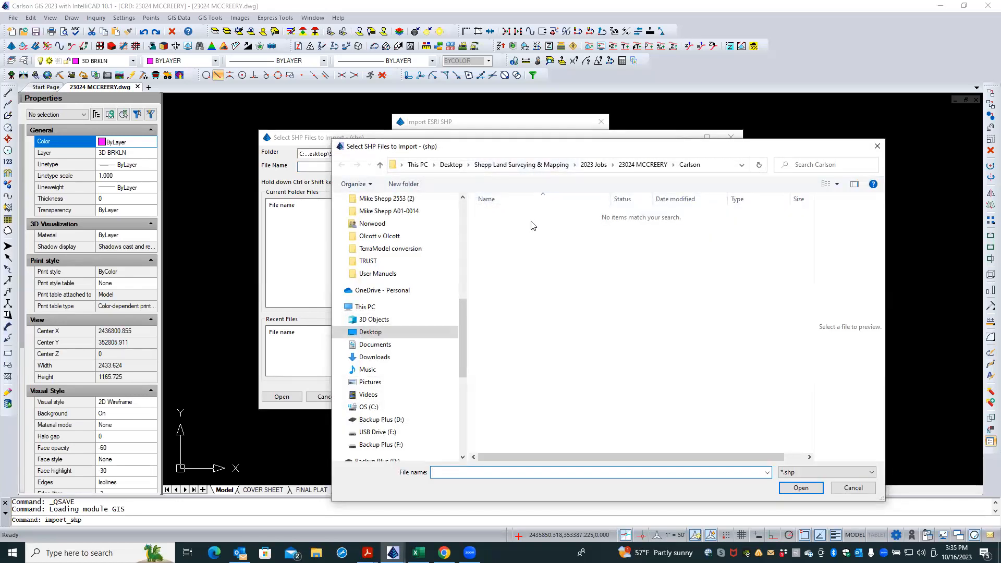
Browse to the Jefferson_Berkeley GIS Data - 2ft Contours folder inside WVGIS DATA for the SHP import.
left_click(540, 167)
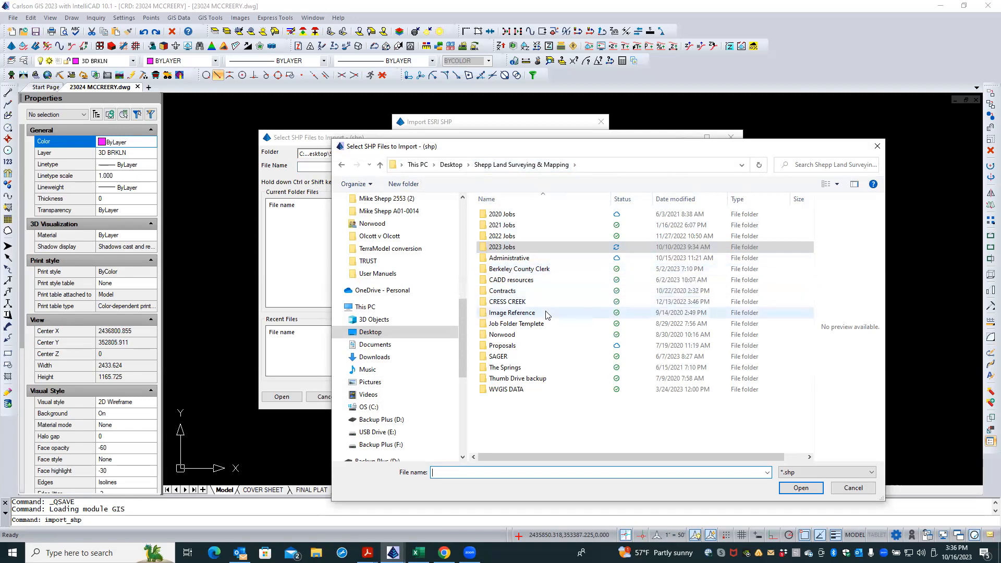
double_click(541, 283)
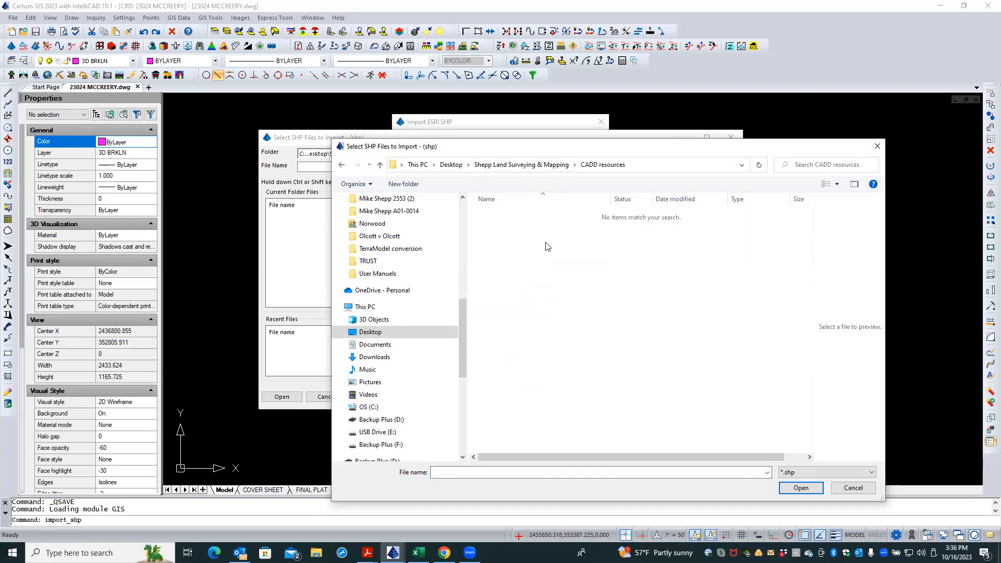
left_click(555, 165)
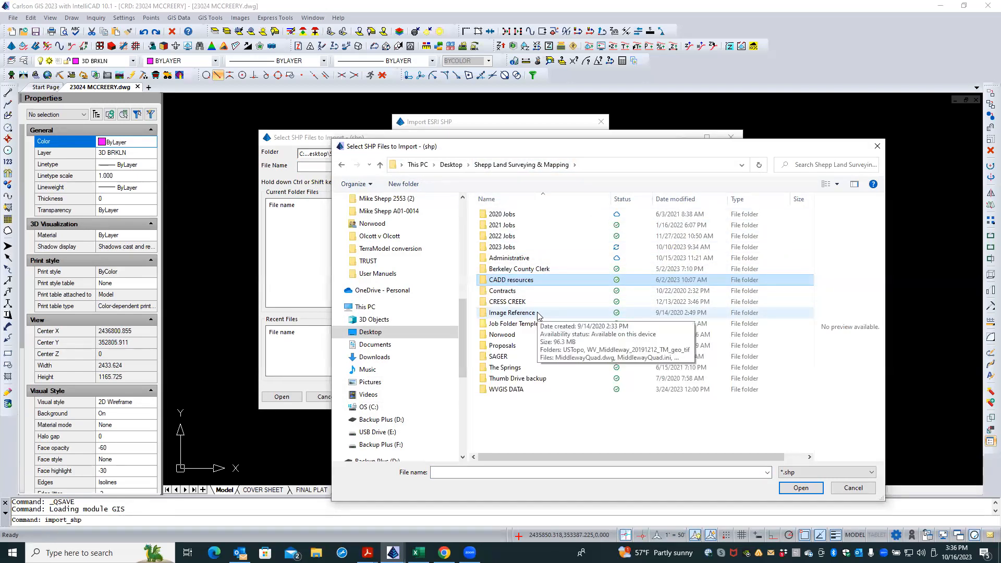
double_click(524, 391)
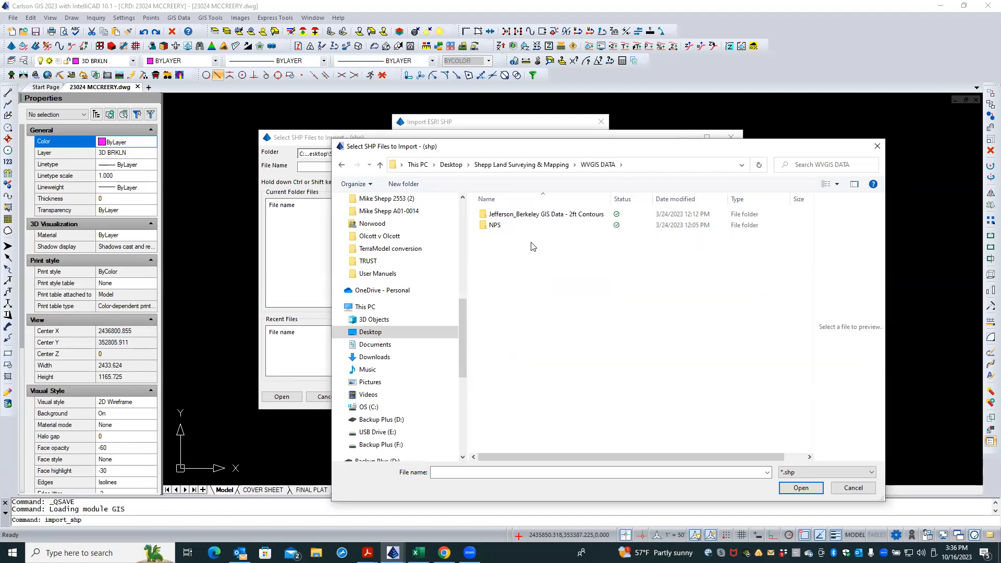
left_click(533, 217)
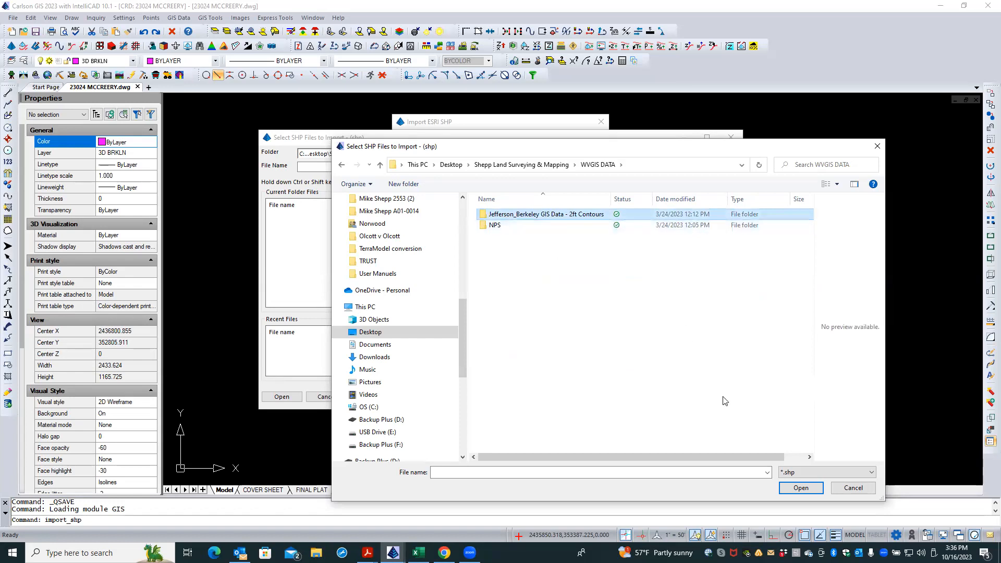
left_click(791, 490)
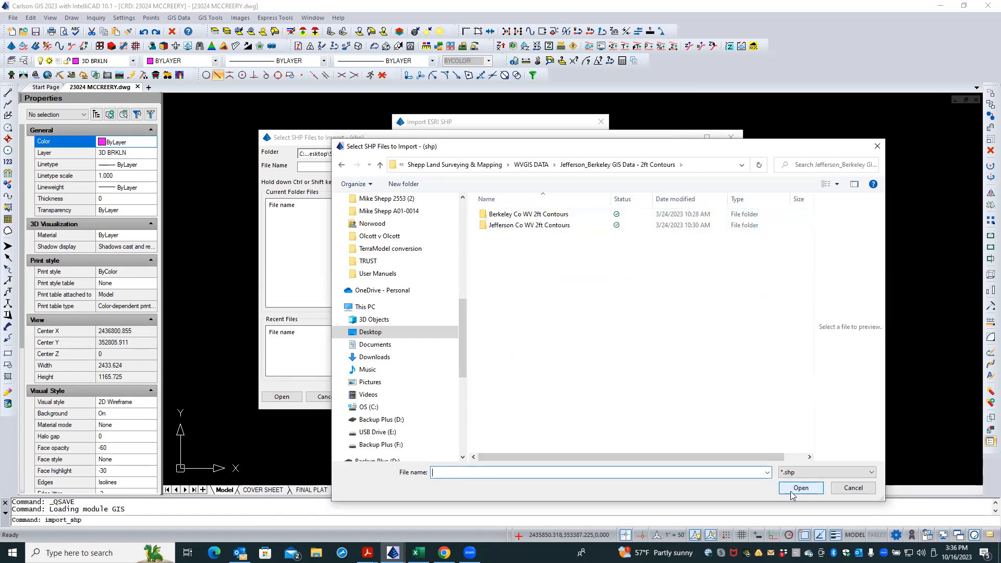
Look through the shapefiles in the Ctr_Shpfiles folder of Berkeley Co WV 2ft Contours.
left_click(556, 215)
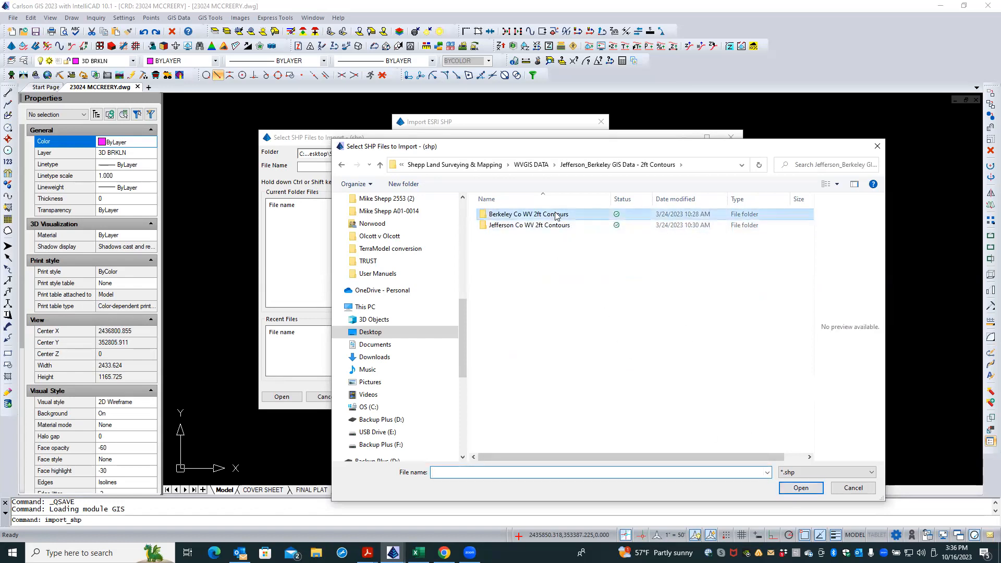
left_click(792, 490)
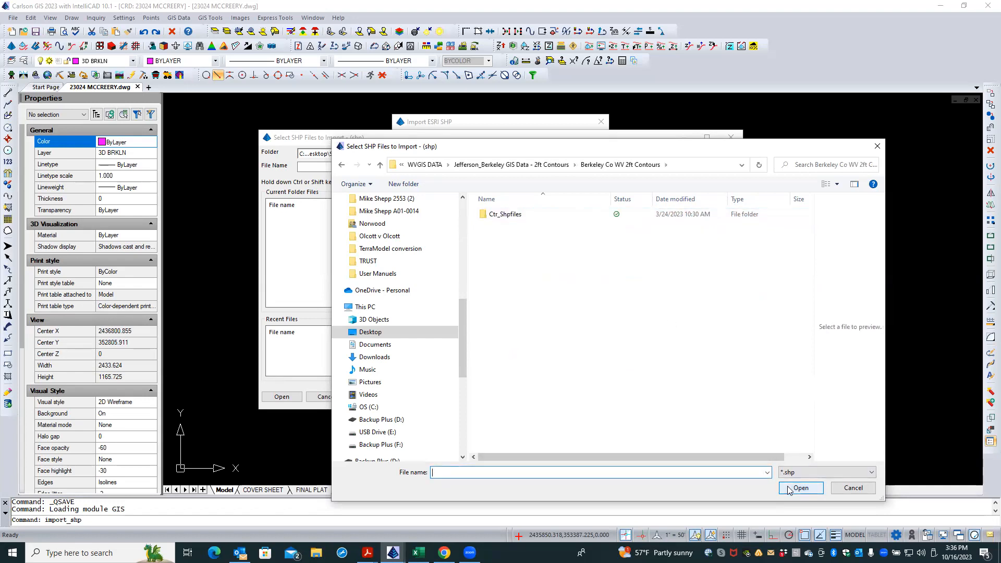
left_click(516, 219)
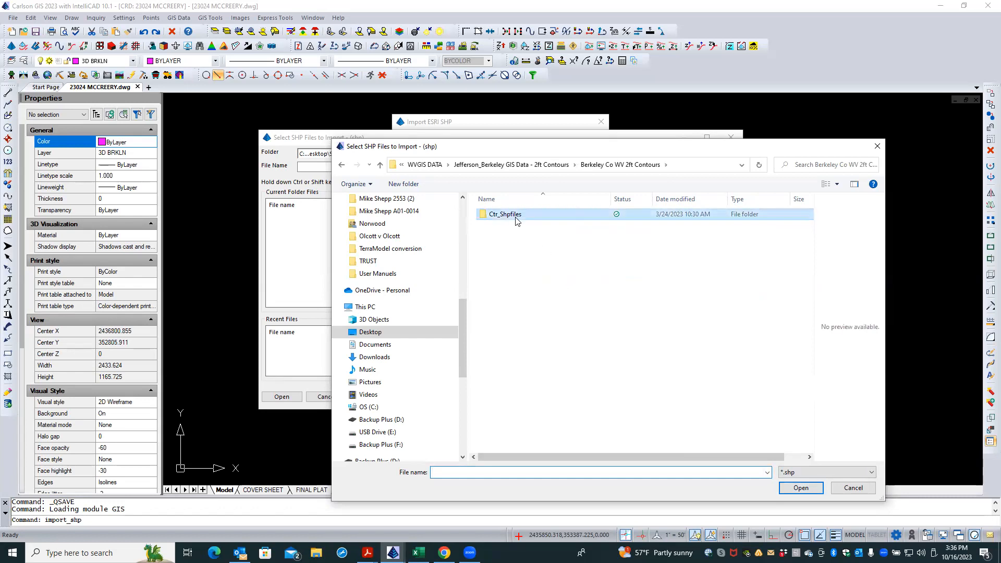
left_click(820, 491)
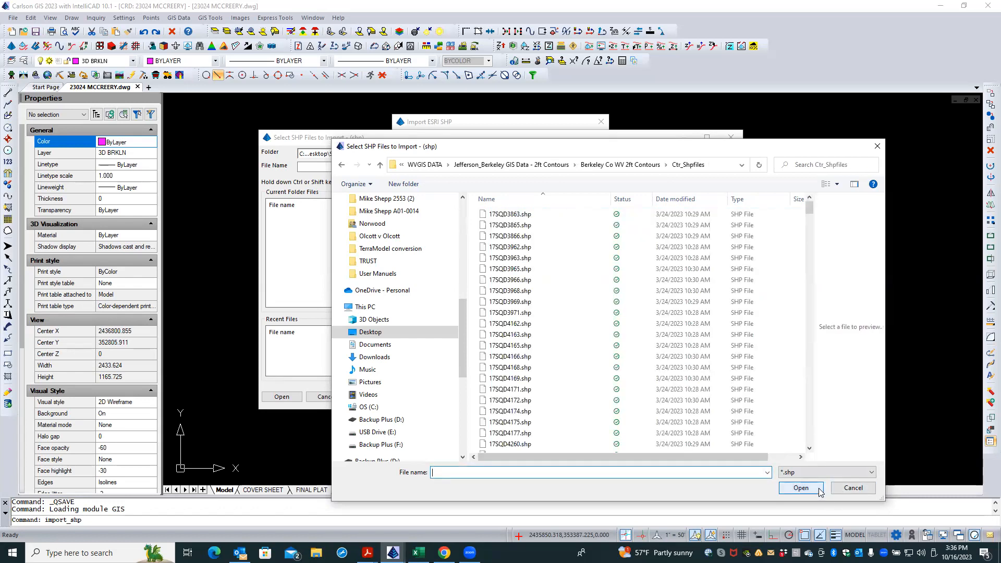
scroll(594, 417, "down", 10)
scroll(595, 417, "down", 10)
scroll(594, 417, "down", 10)
scroll(593, 417, "down", 10)
scroll(593, 417, "down", 10)
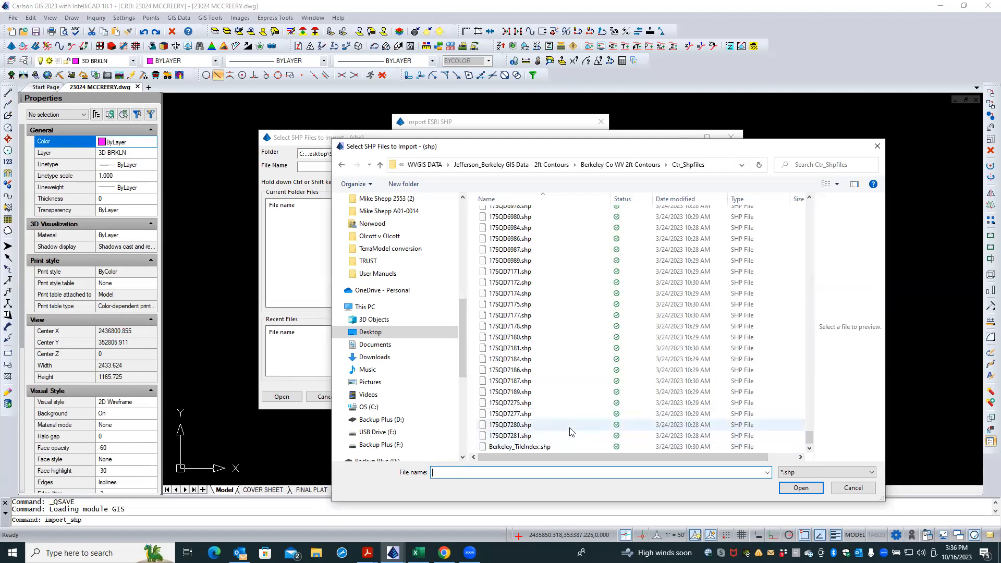
scroll(571, 432, "up", 5)
scroll(571, 431, "up", 10)
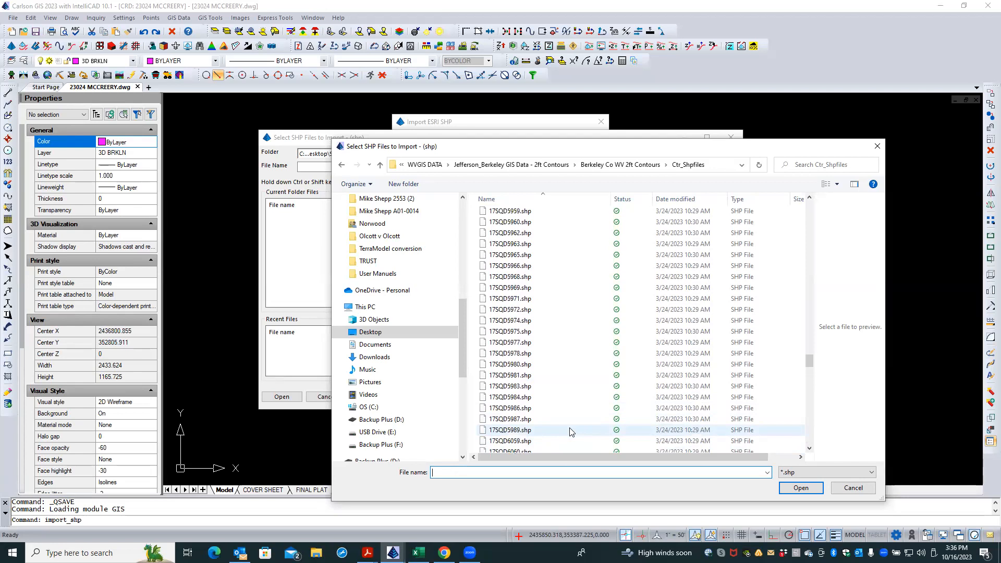
scroll(570, 432, "up", 5)
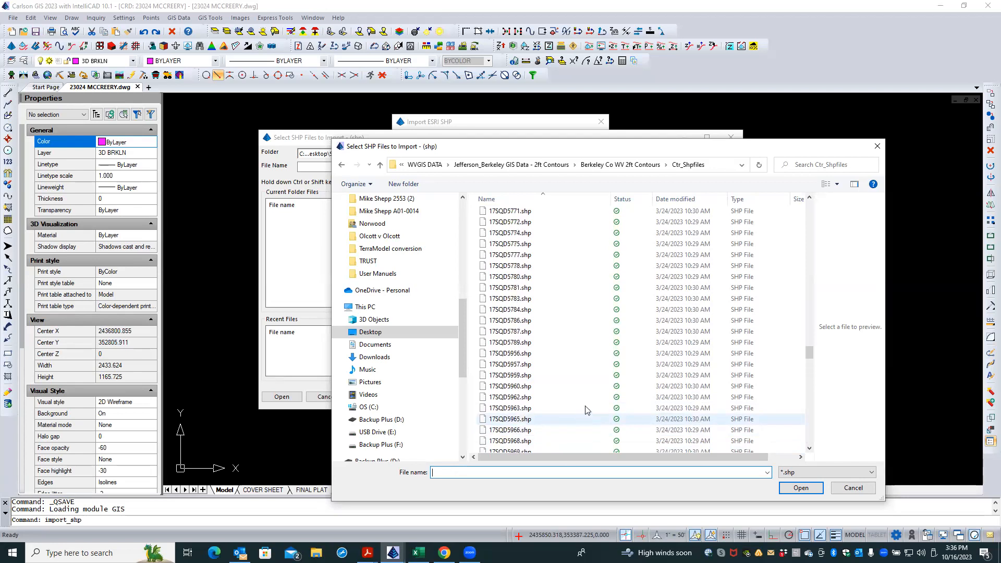
scroll(595, 328, "up", 7)
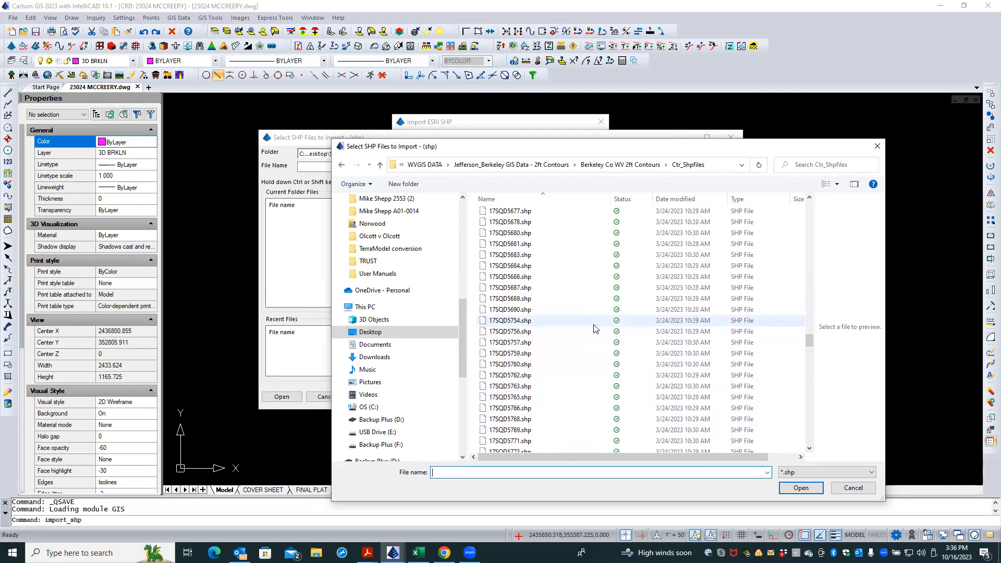
Choose Jefferson_TileIndex.shp from the Ctr_Shpfiles folder of Jefferson Co WV 2ft Contours as the file to import.
left_click(621, 165)
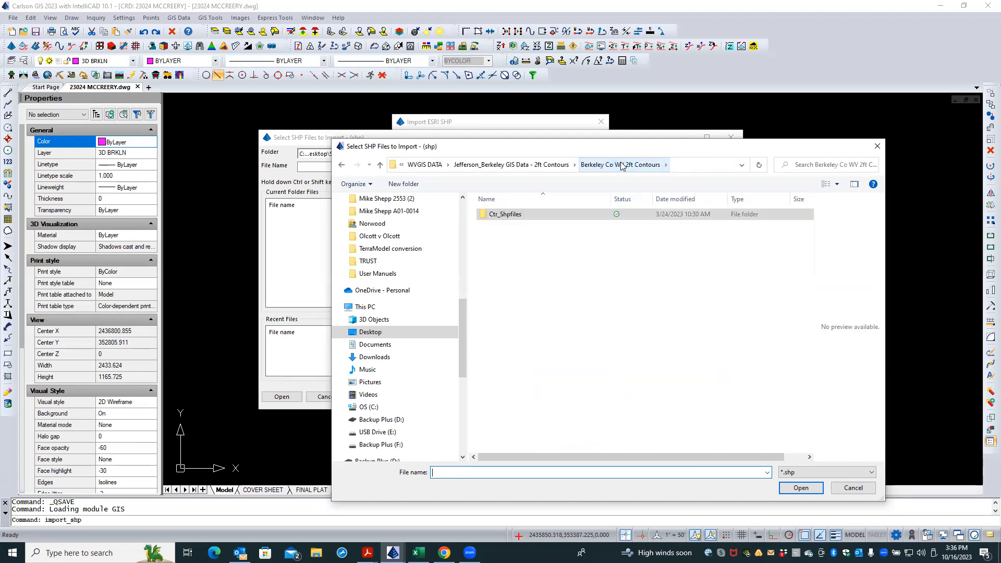
left_click(561, 165)
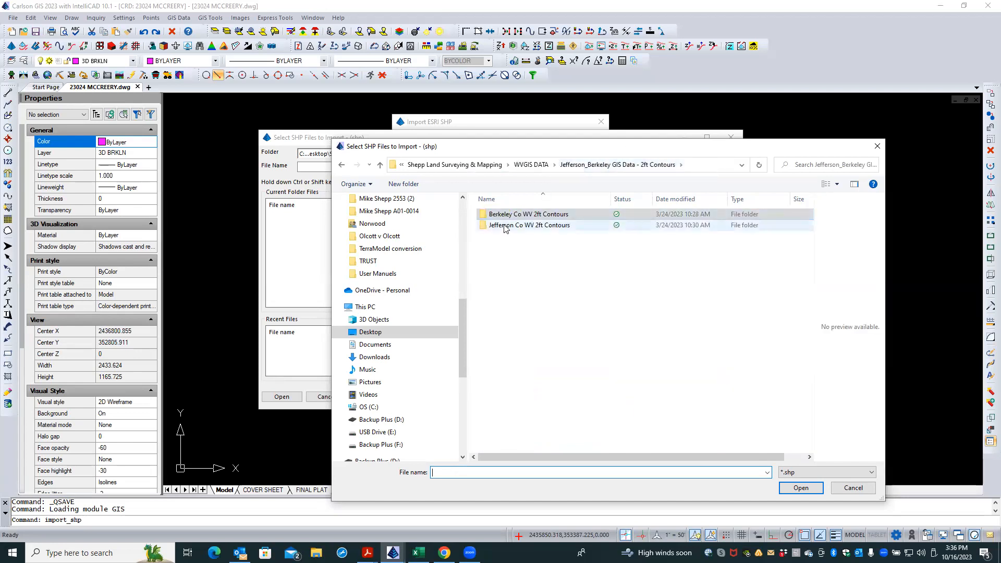
double_click(504, 225)
left_click(506, 215)
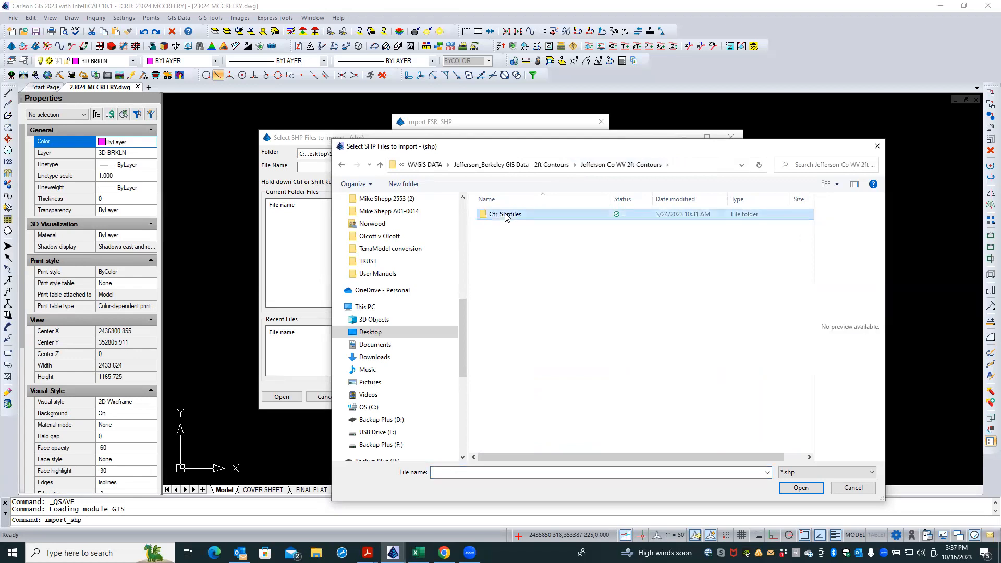
double_click(506, 215)
left_click_drag(808, 210, 809, 440)
double_click(510, 447)
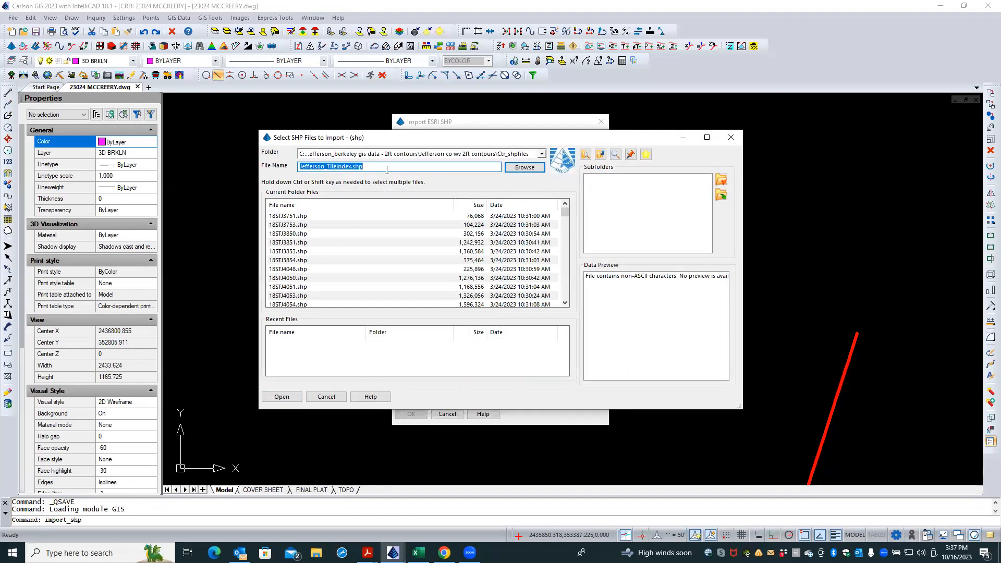
left_click(282, 397)
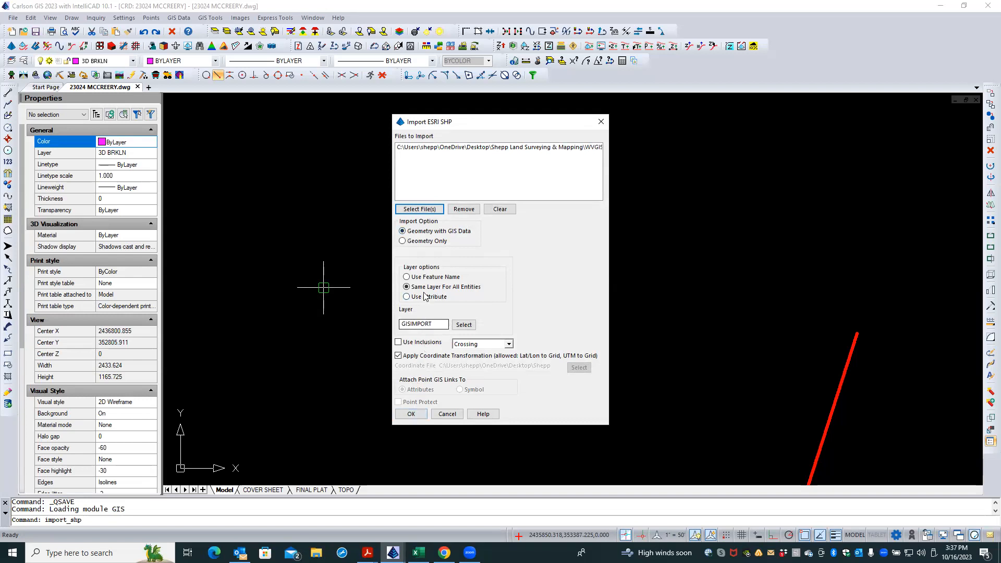
Try to import the tile index polylines with GIS data and coordinate transformation onto the GISIMPORT layer, assigning no point ID or elevation.
left_click(419, 416)
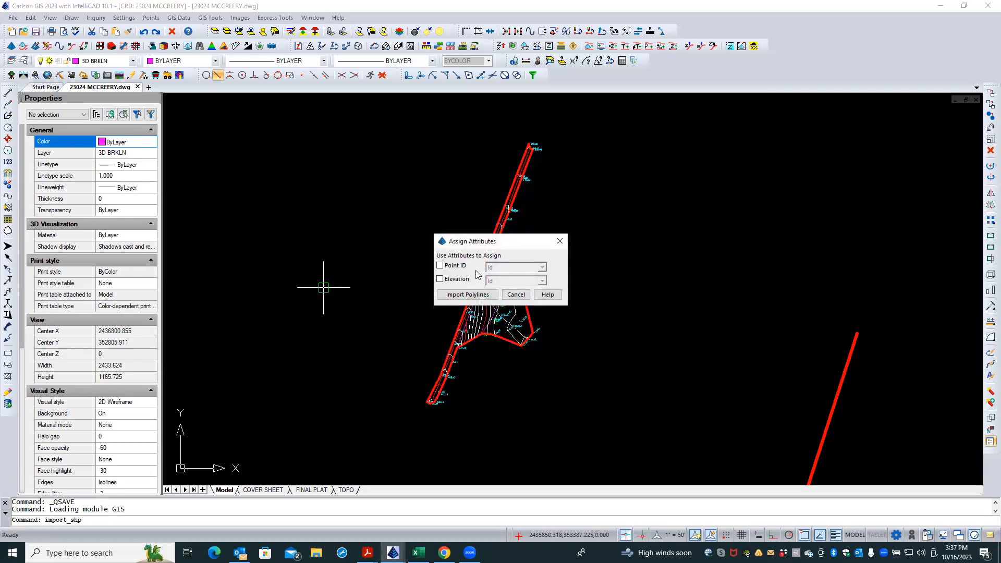
left_click(466, 295)
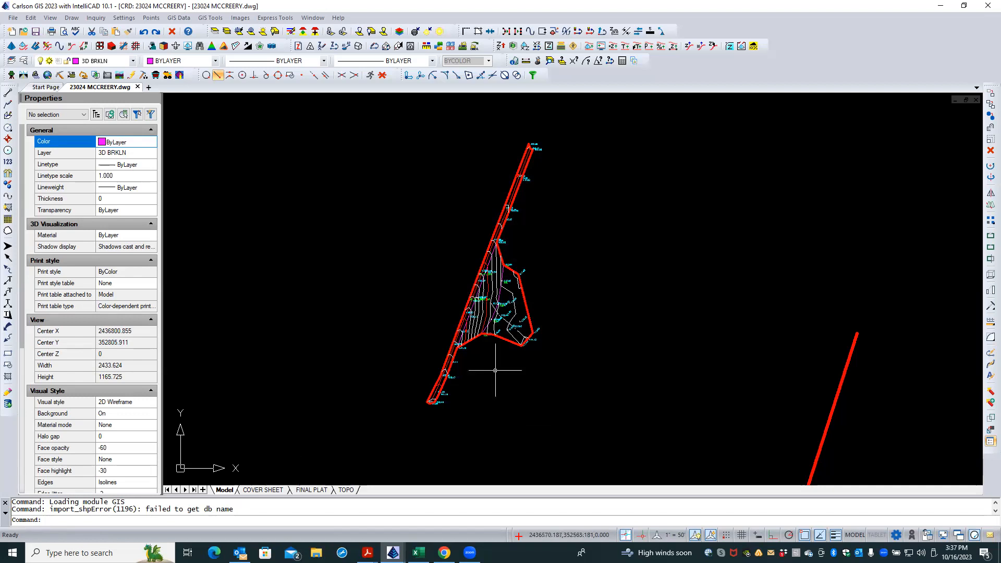
scroll(506, 371, "down", 1)
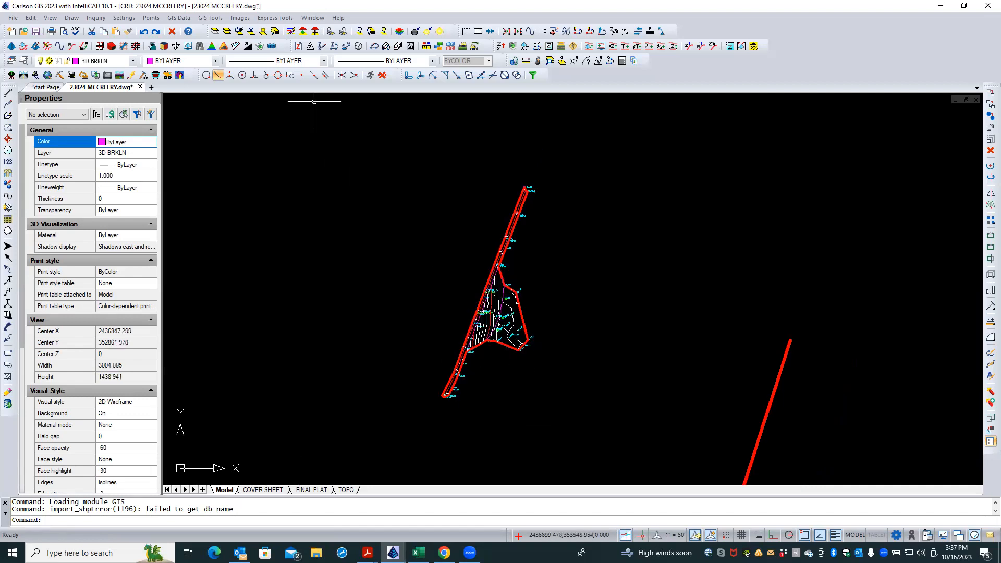
Check the drawing setup's coordinate system, including its projection, zone and datum, without changing anything.
left_click(123, 18)
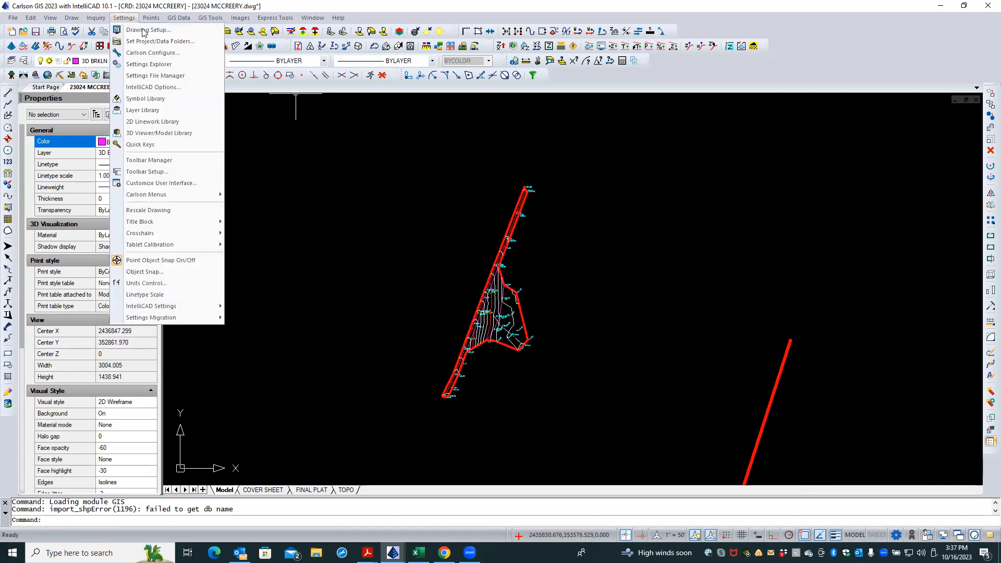
left_click(146, 30)
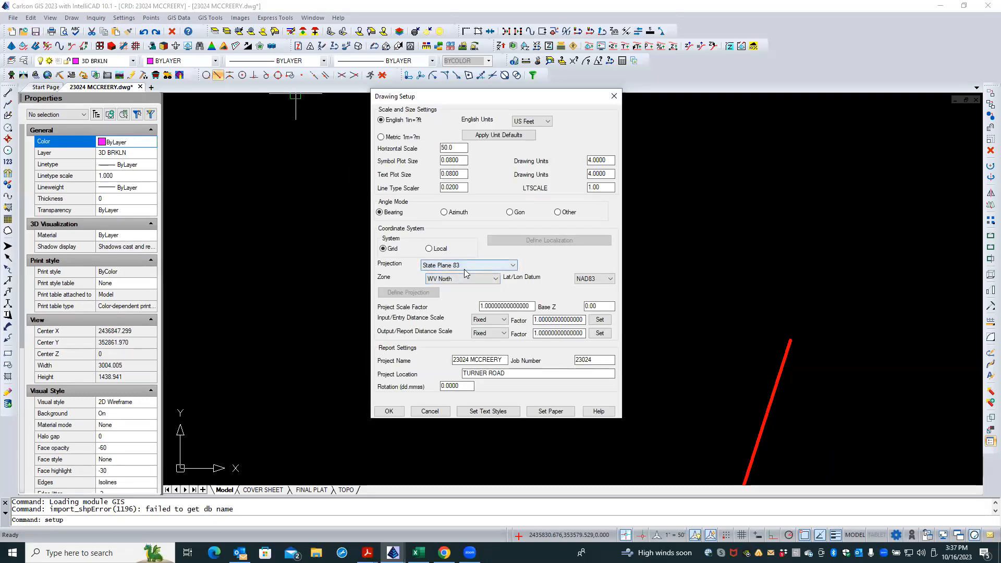
left_click(430, 412)
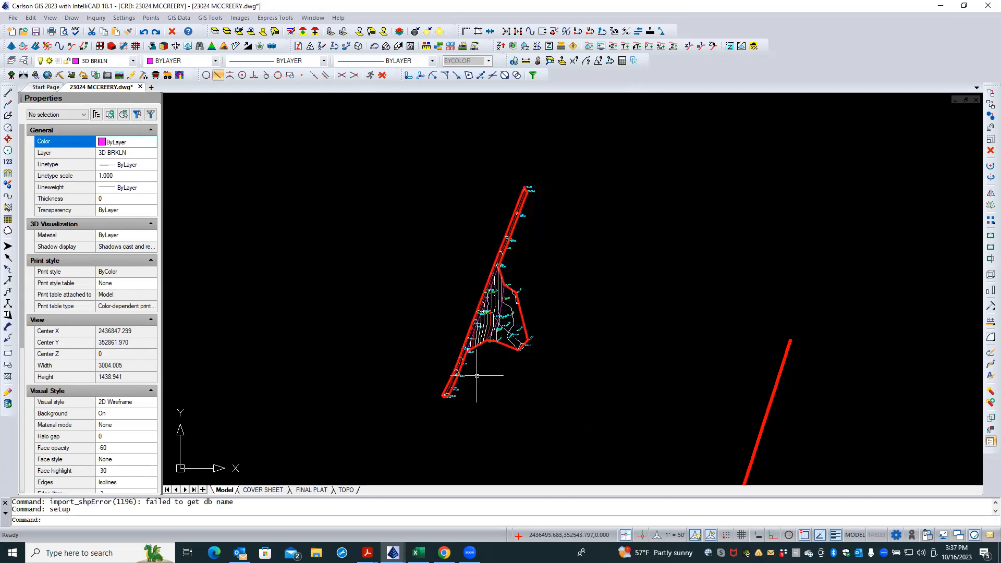
Set the GIS features file to the existing .gis file in the job's Carlson folder.
left_click(183, 20)
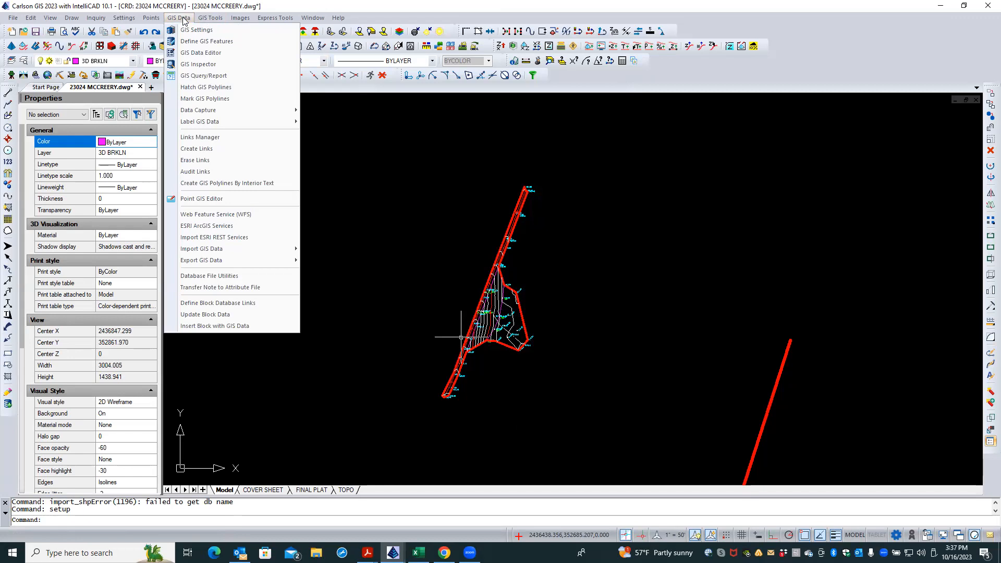
left_click(171, 18)
left_click(172, 18)
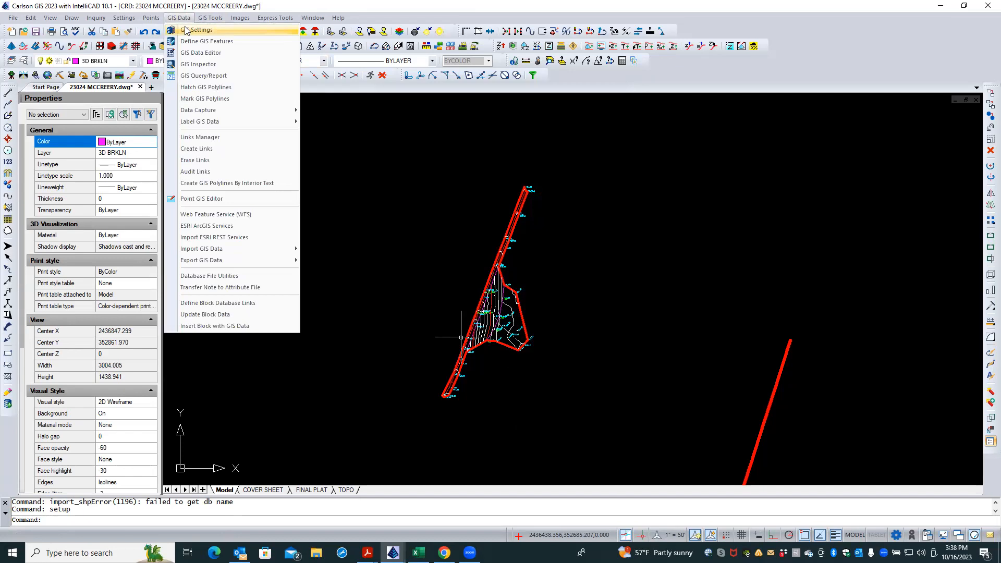
left_click(186, 31)
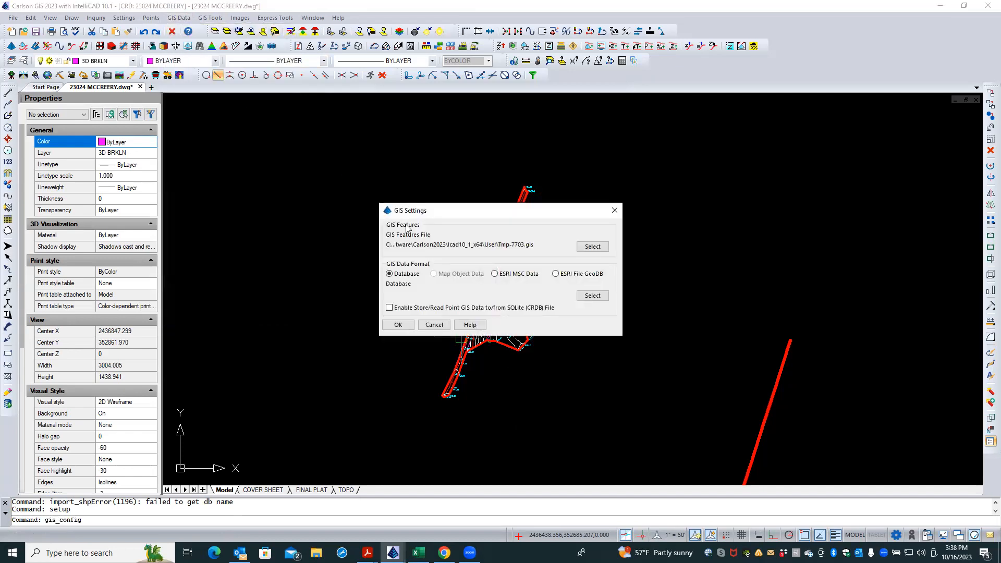
left_click(592, 246)
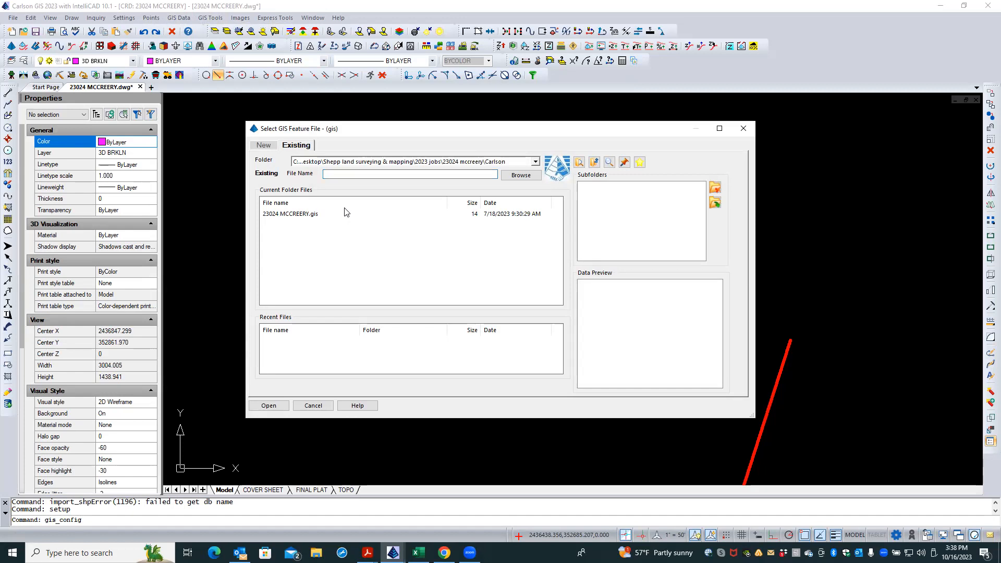
left_click(329, 216)
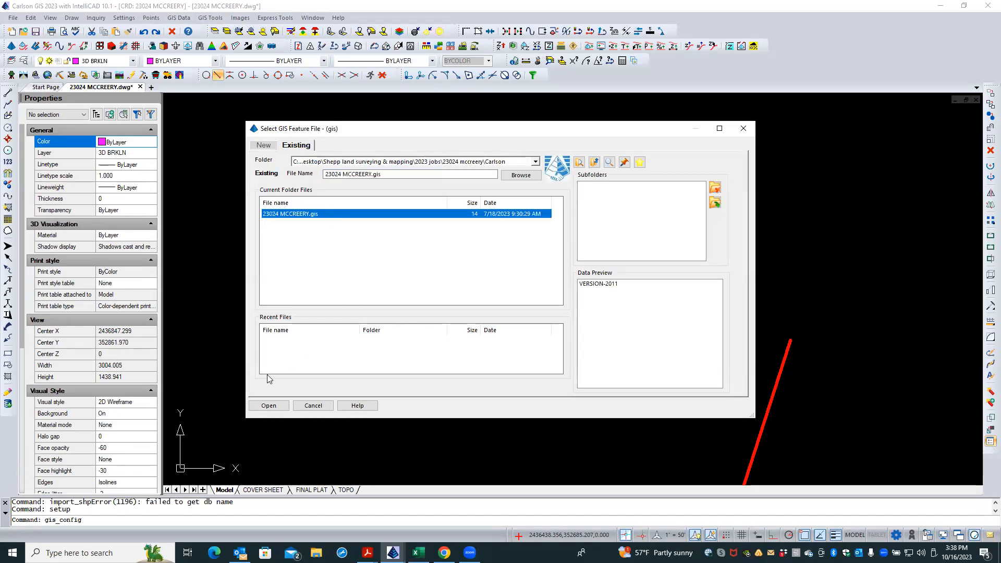
left_click(270, 402)
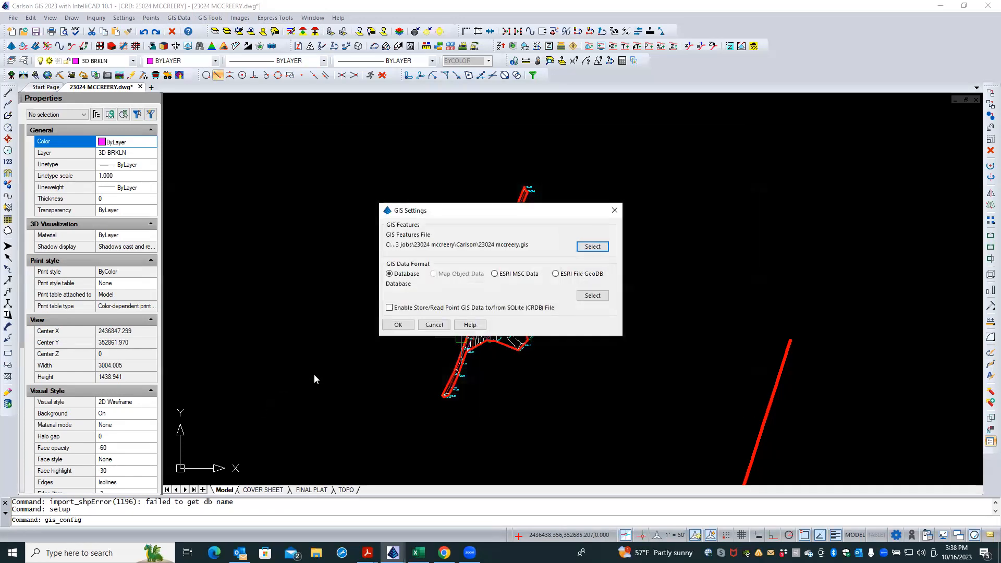
Set the GIS data source to the existing .db file in the job's Carlson folder, using the Carlson Database type.
left_click(585, 296)
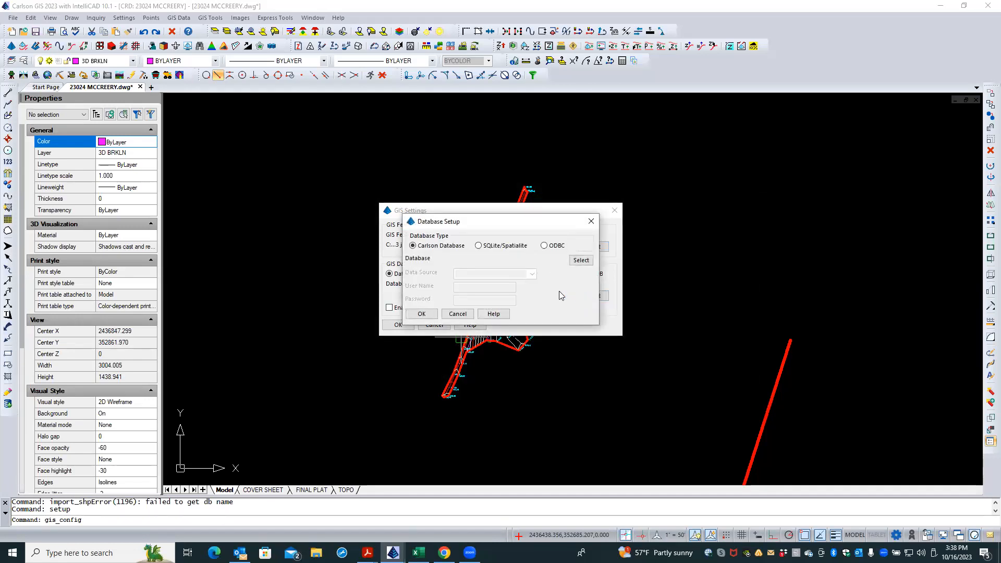
left_click(580, 261)
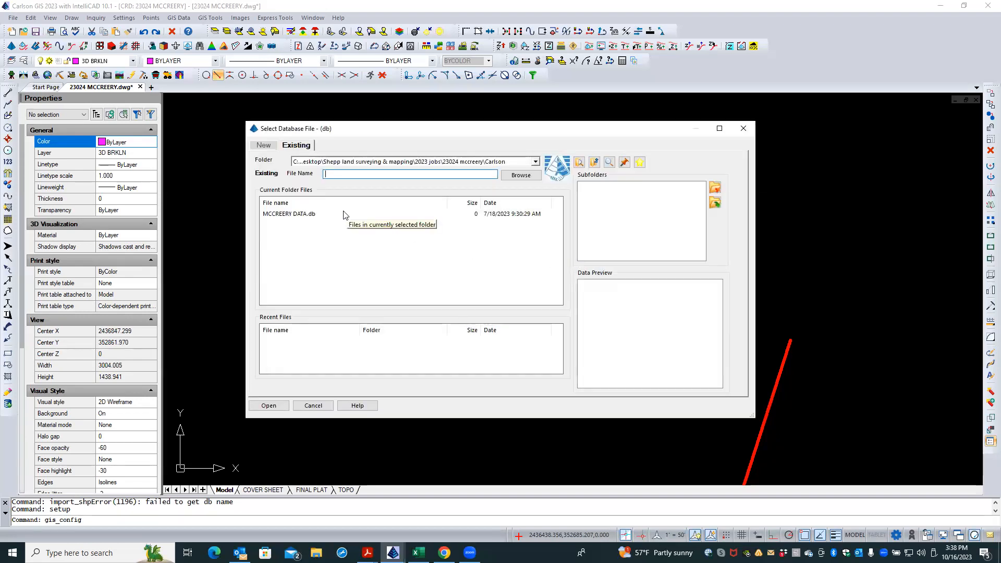
left_click(344, 214)
left_click(268, 406)
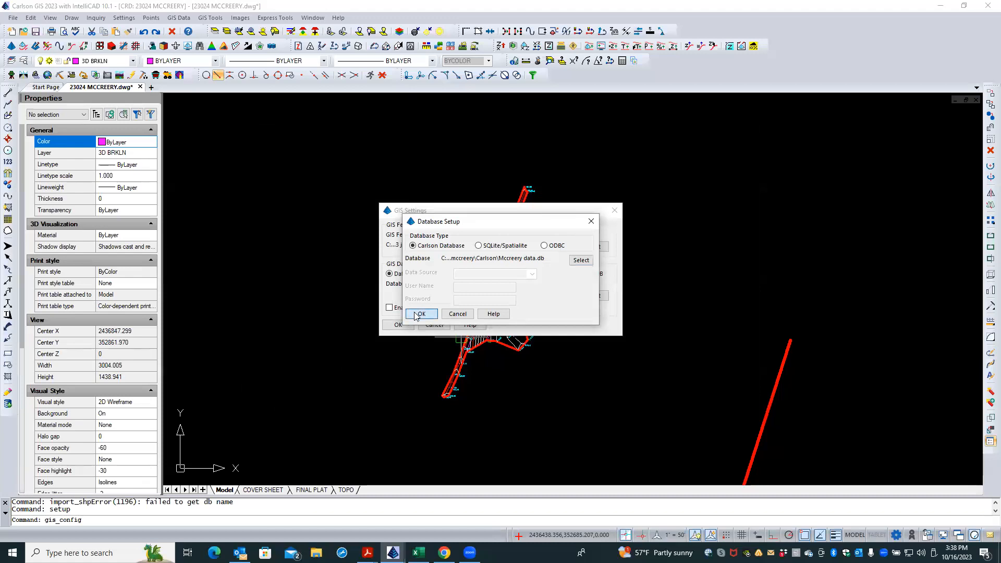
left_click(415, 314)
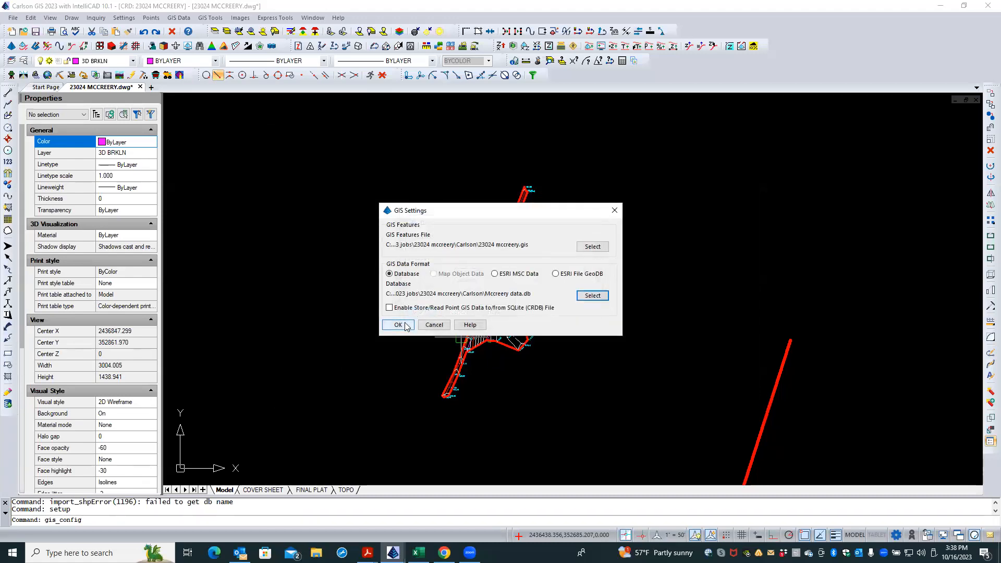
Accept the GIS settings and load Jefferson_TileIndex.shp from the Ctr_shpfiles folder as the ESRI SHP file to import.
left_click(399, 325)
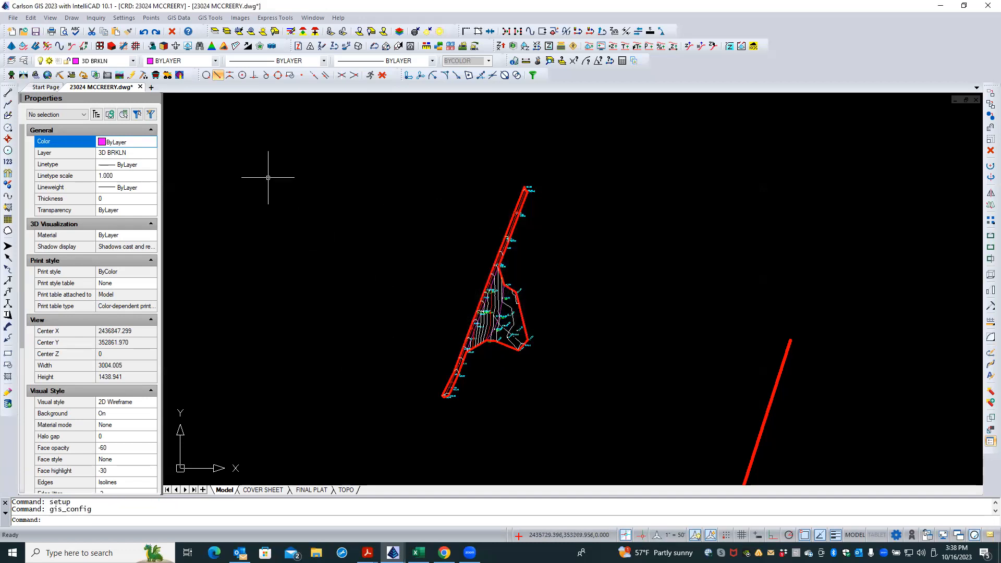
left_click(180, 18)
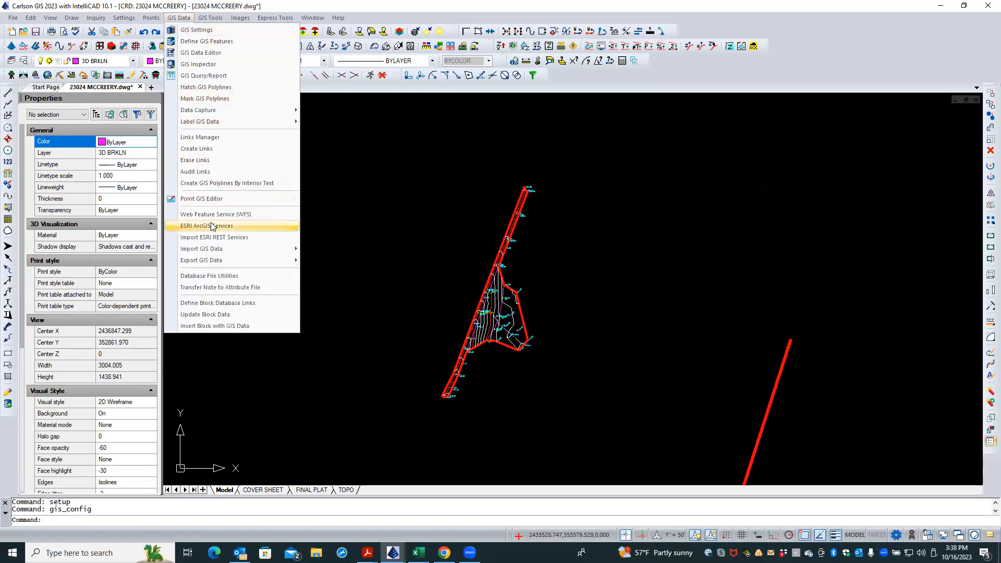
mouse_move(211, 248)
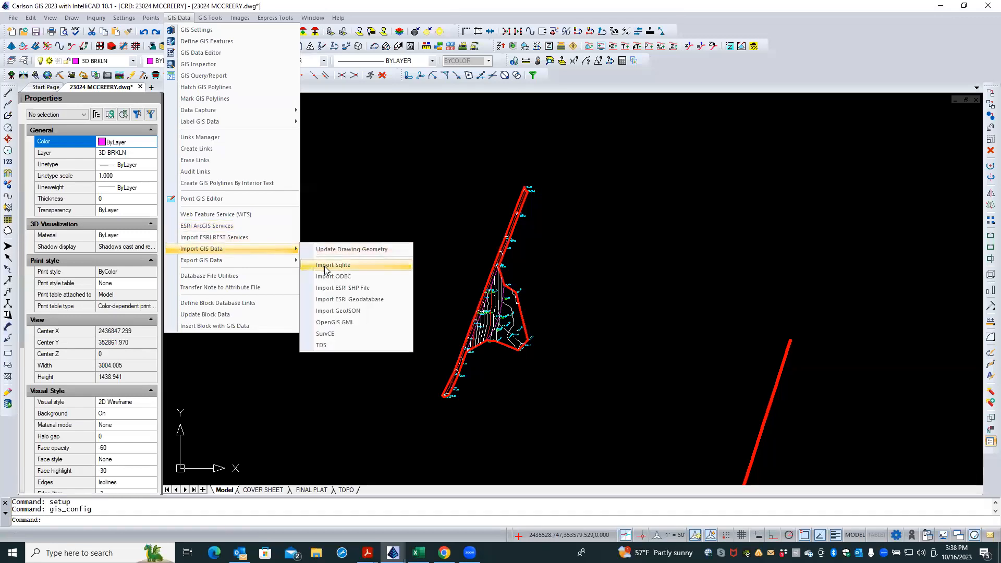
left_click(339, 290)
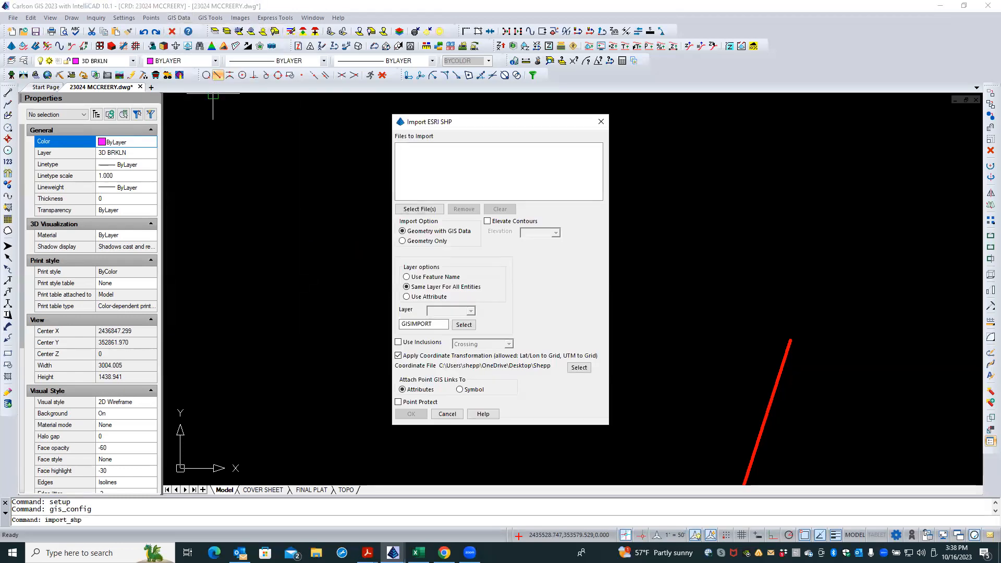
left_click(418, 212)
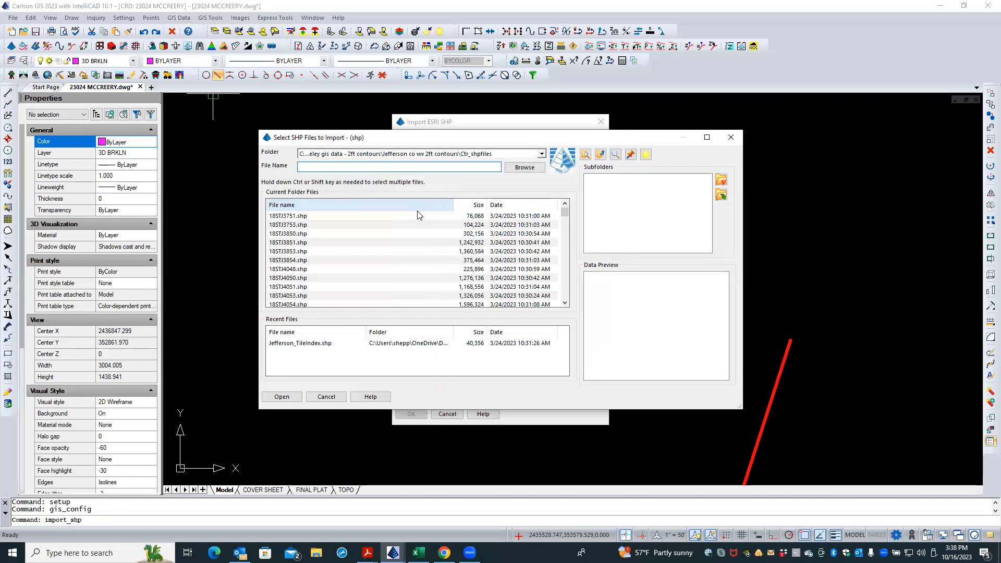
scroll(382, 278, "down", 10)
scroll(382, 279, "down", 10)
scroll(382, 279, "down", 5)
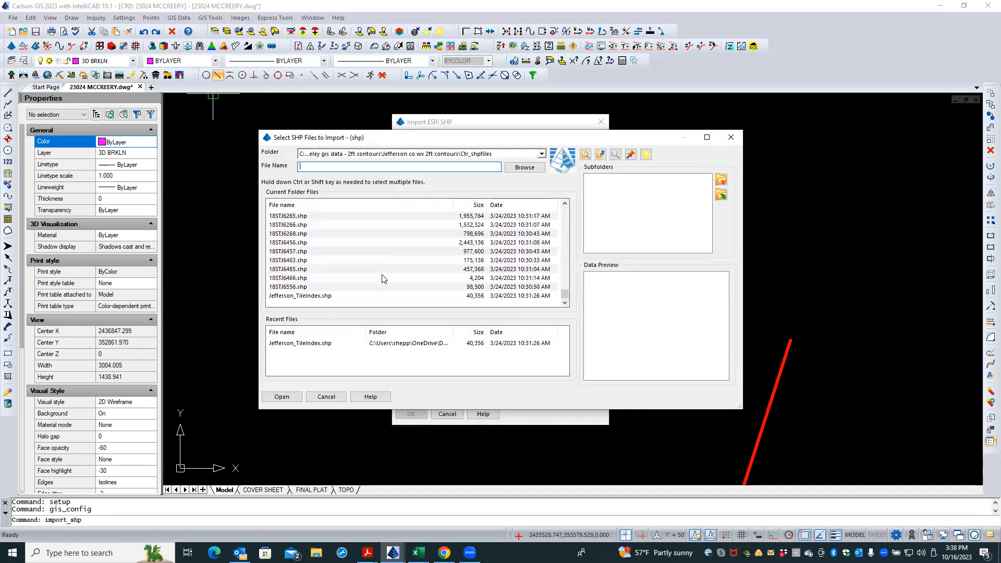
left_click(363, 297)
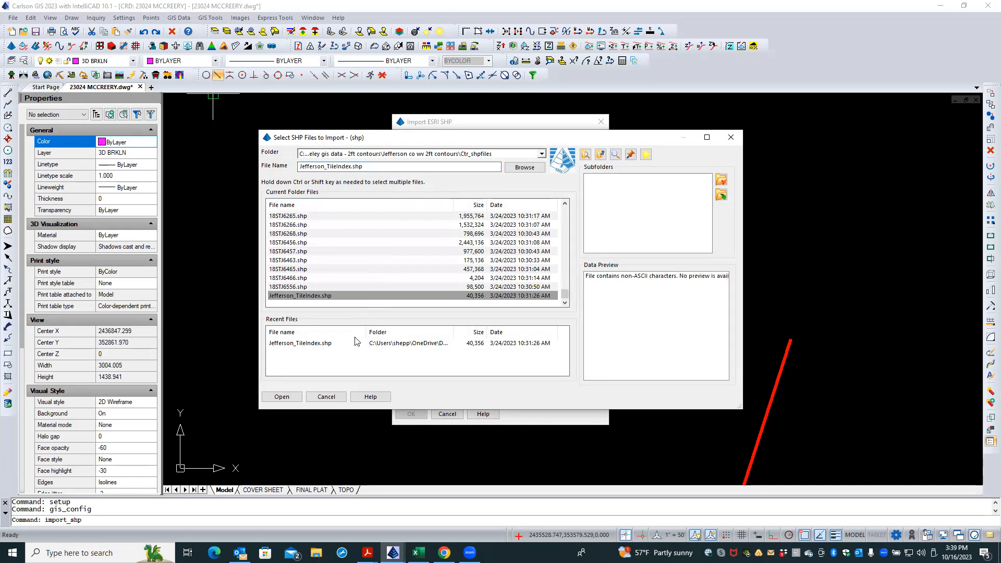
left_click(288, 396)
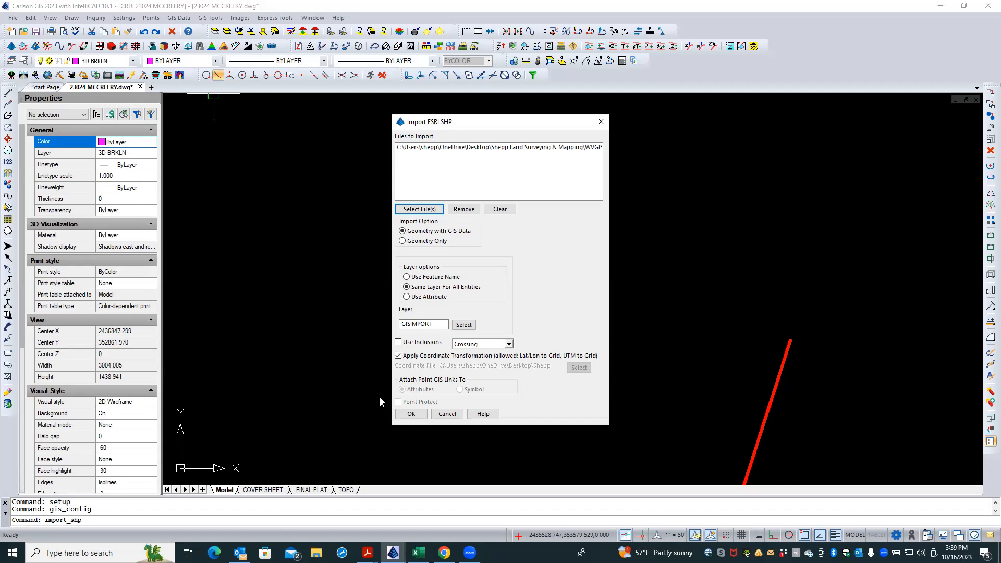
Import the tile index polylines with GIS data onto the GISIMPORT layer, assigning no point ID or elevation attributes.
left_click(411, 414)
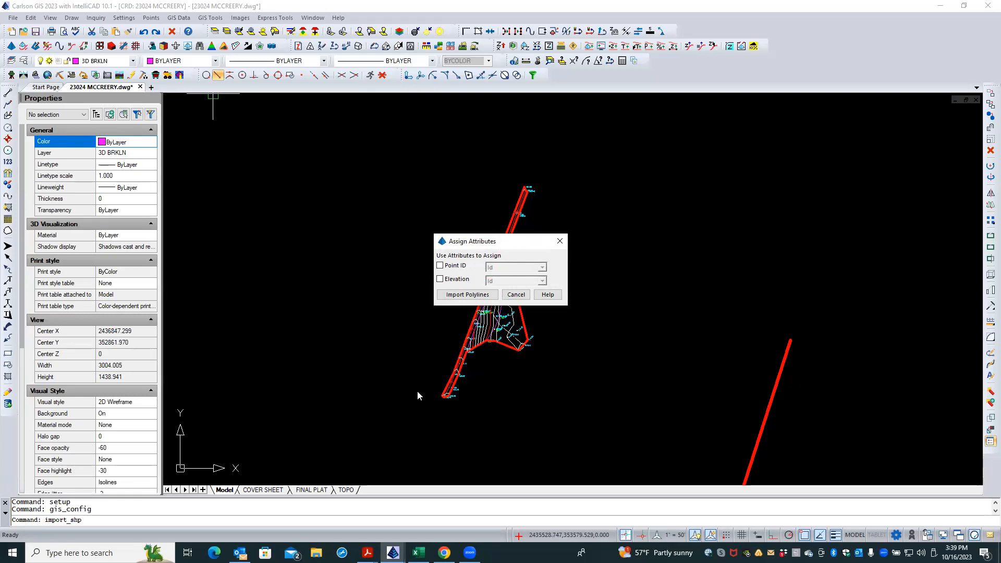
left_click(440, 266)
left_click(440, 266)
left_click(467, 295)
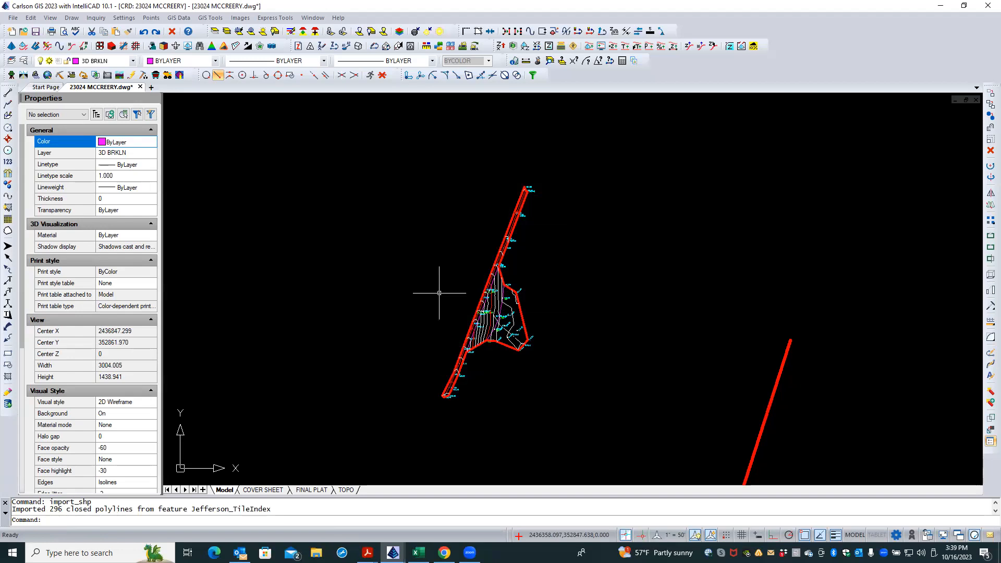
Examine the imported tile grid at its full extents and around the tile containing the survey site.
left_click(300, 243)
middle_click(343, 230)
middle_click(344, 229)
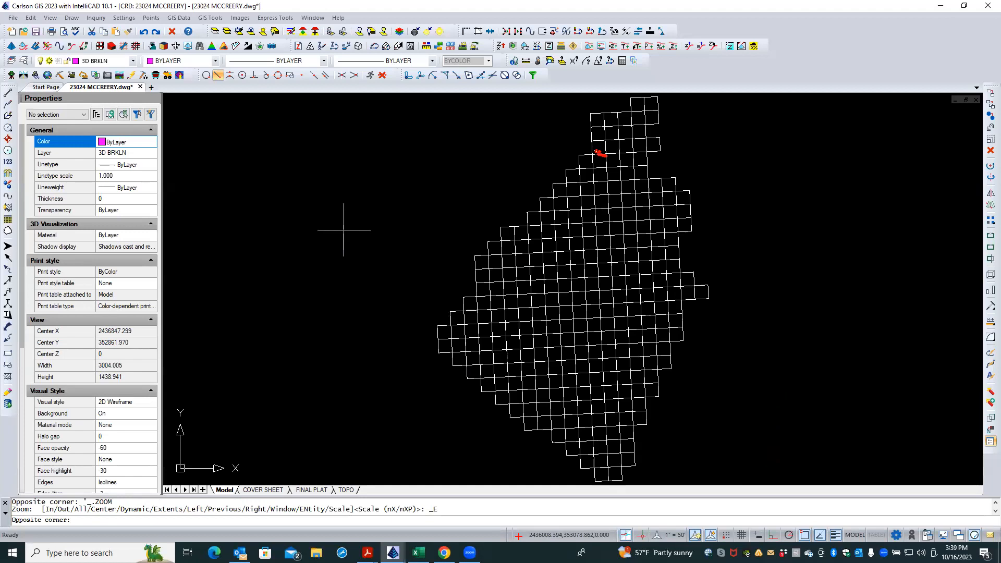
left_click(574, 141)
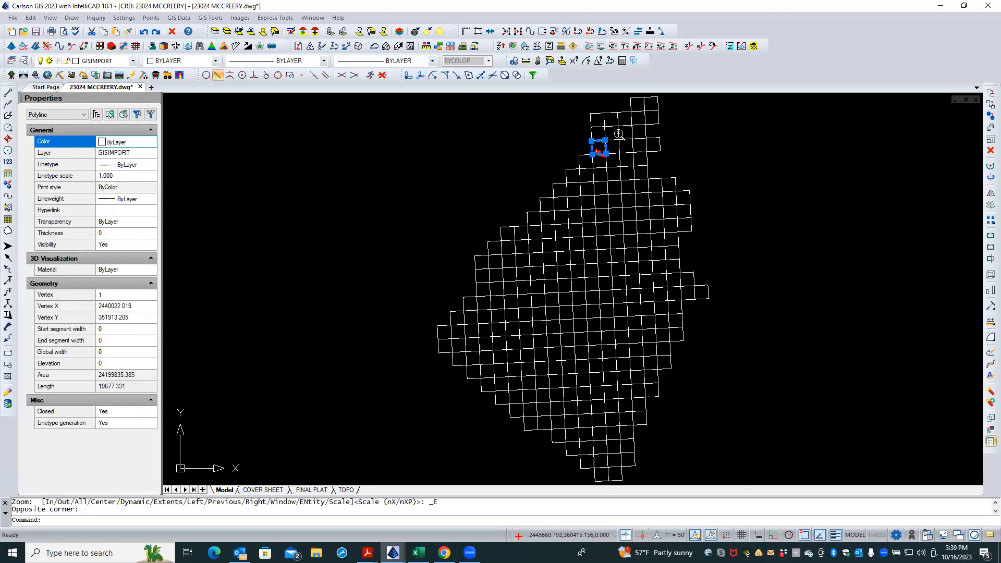
scroll(609, 147, "up", 5)
scroll(603, 157, "up", 4)
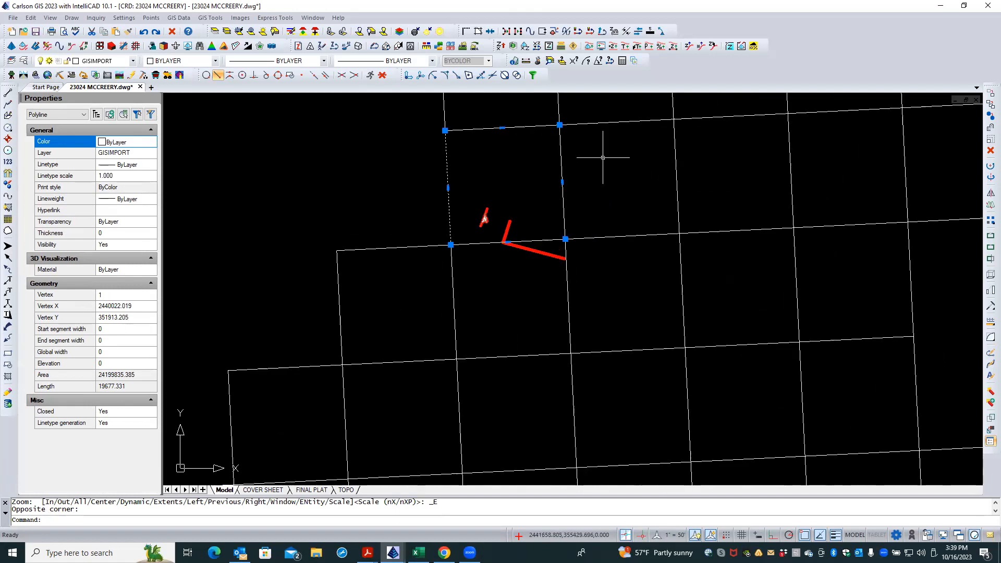
scroll(492, 201, "up", 3)
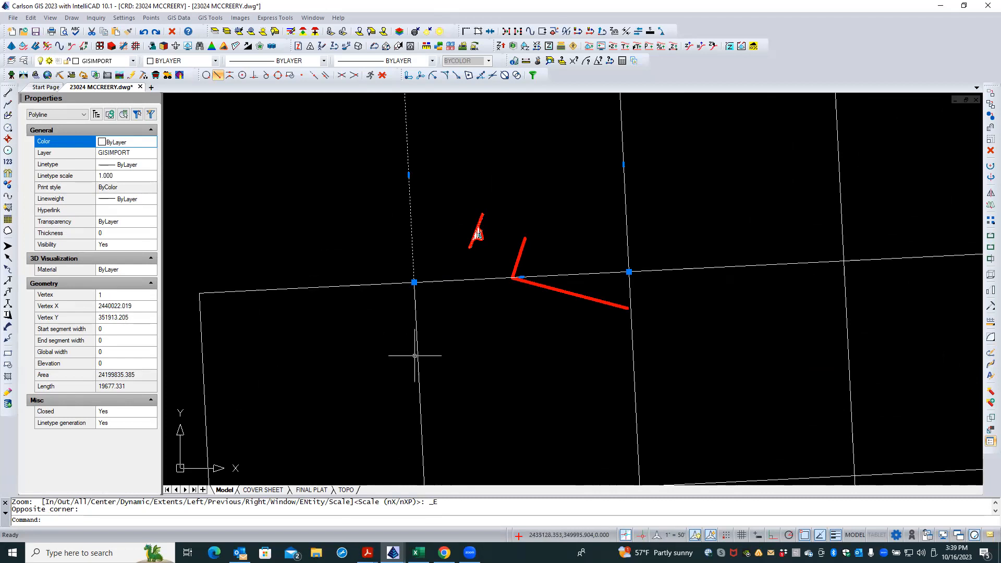
key("Escape")
scroll(466, 354, "down", 3)
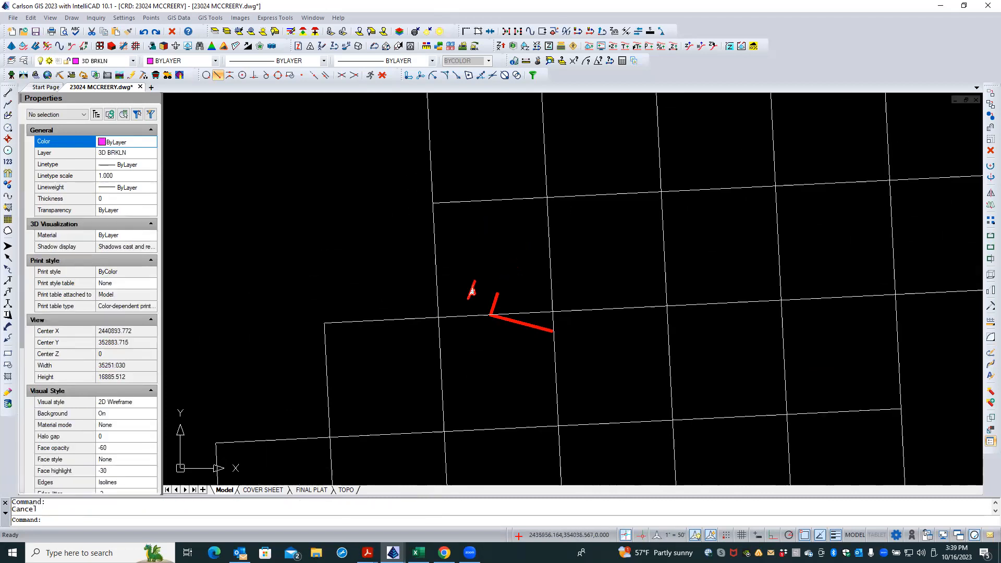
scroll(457, 263, "up", 2)
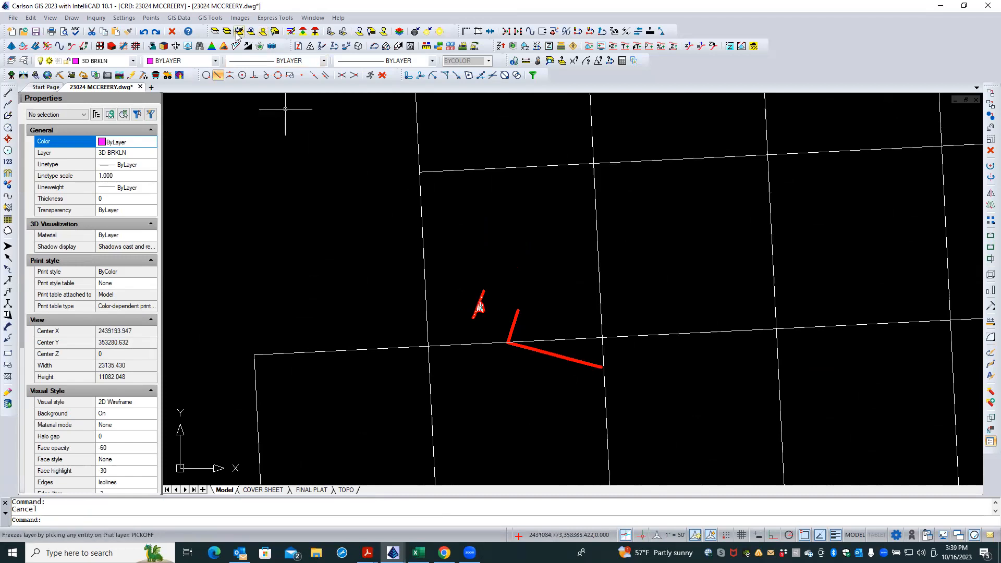
Turn on and thaw all layers, and undo that layer change.
left_click(274, 33)
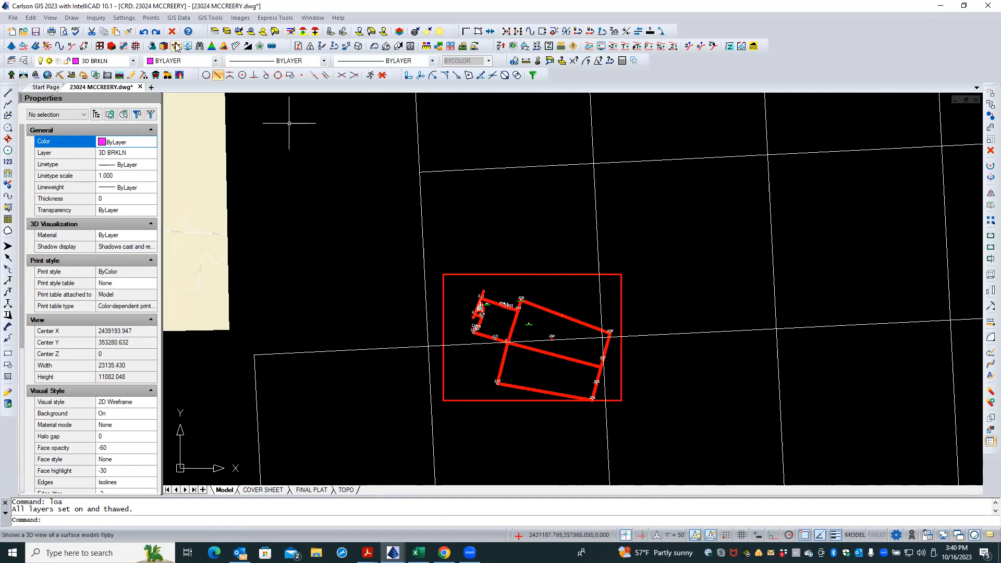
left_click(144, 34)
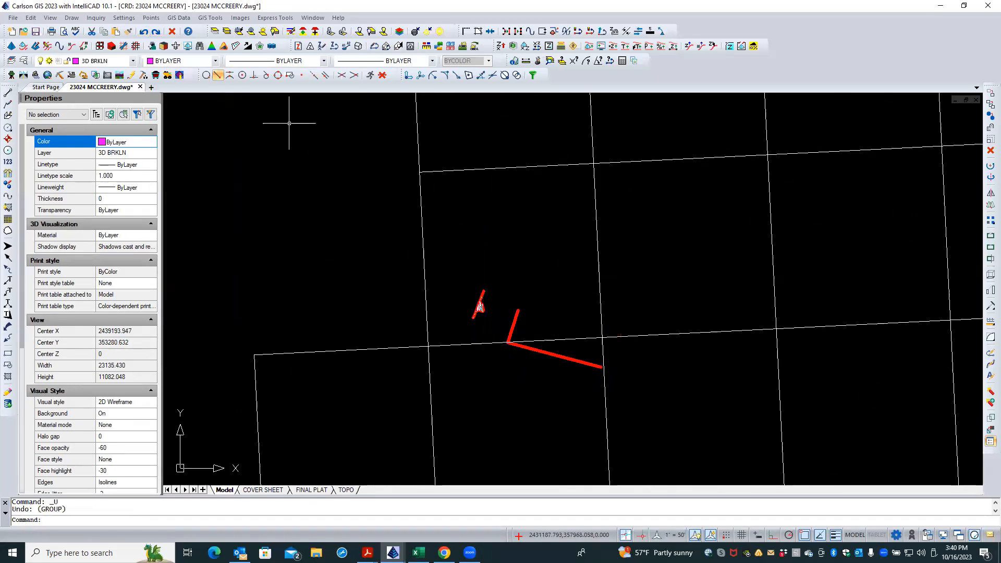
scroll(349, 155, "down", 2)
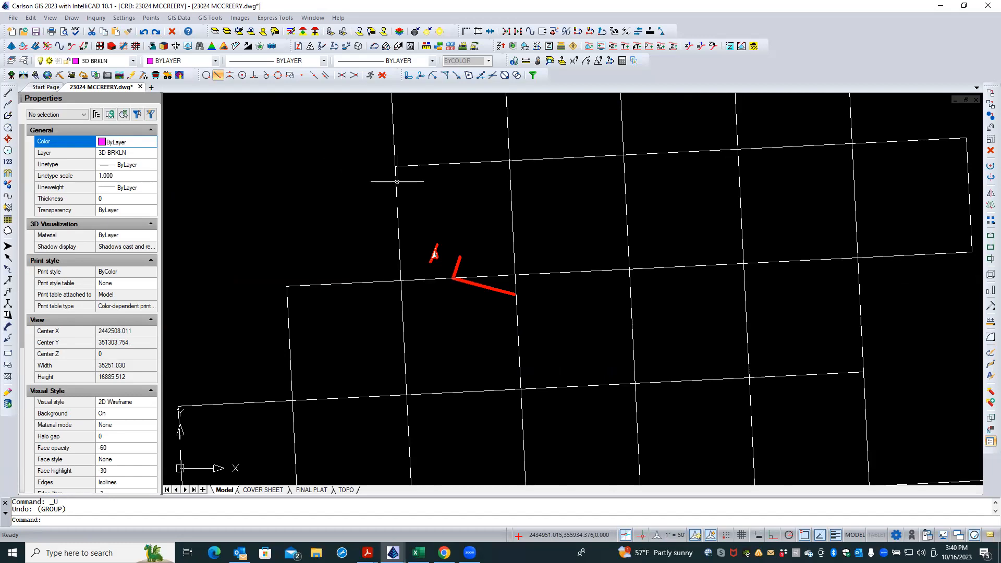
Run the GIS Inspector on a crossing selection of the index tiles around the survey site.
left_click(179, 19)
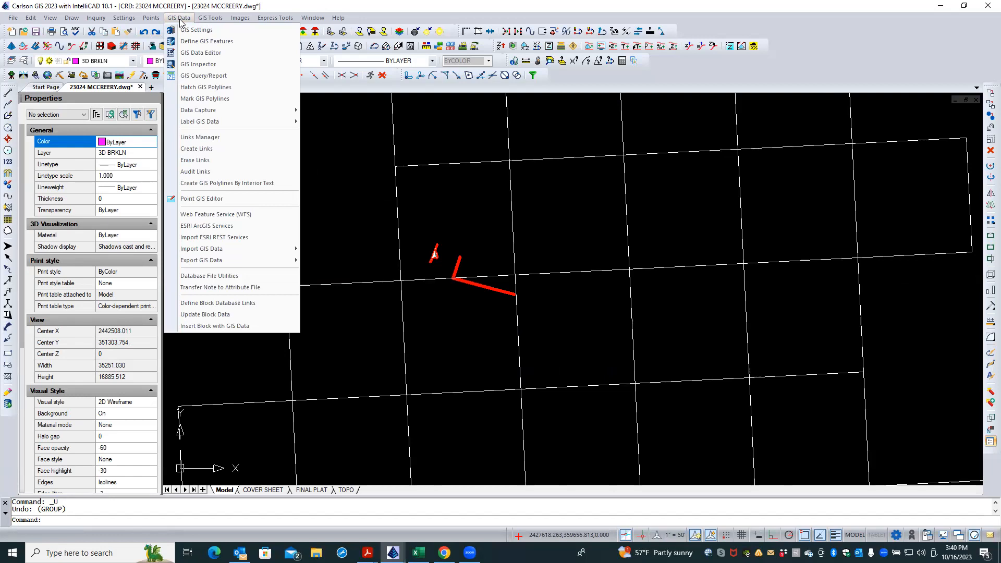
left_click(196, 67)
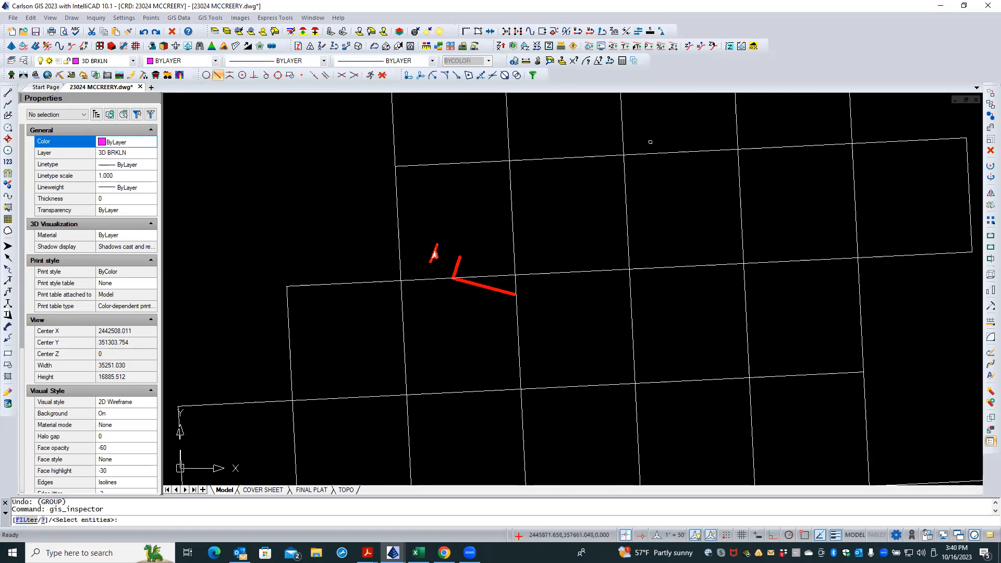
left_click(660, 135)
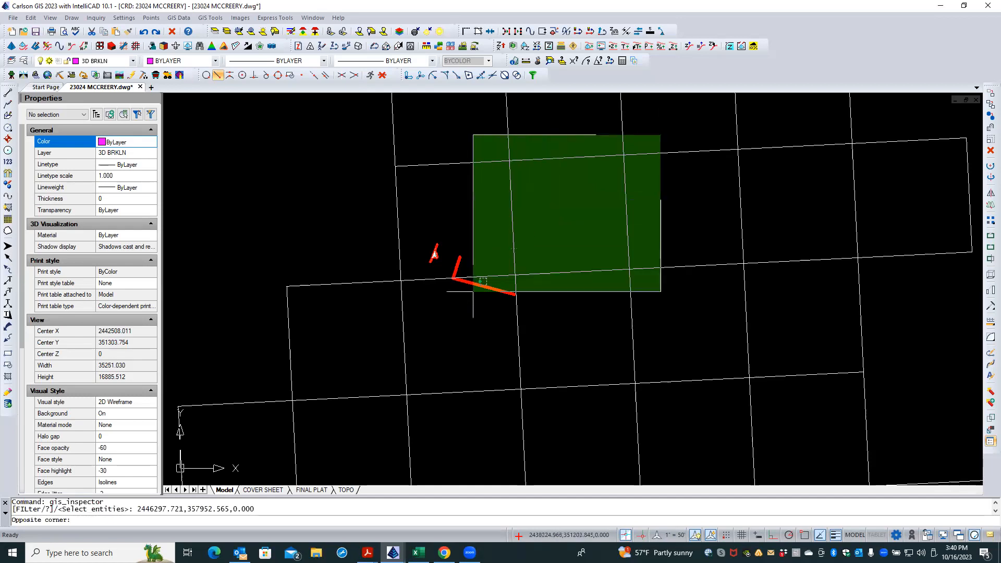
left_click(204, 482)
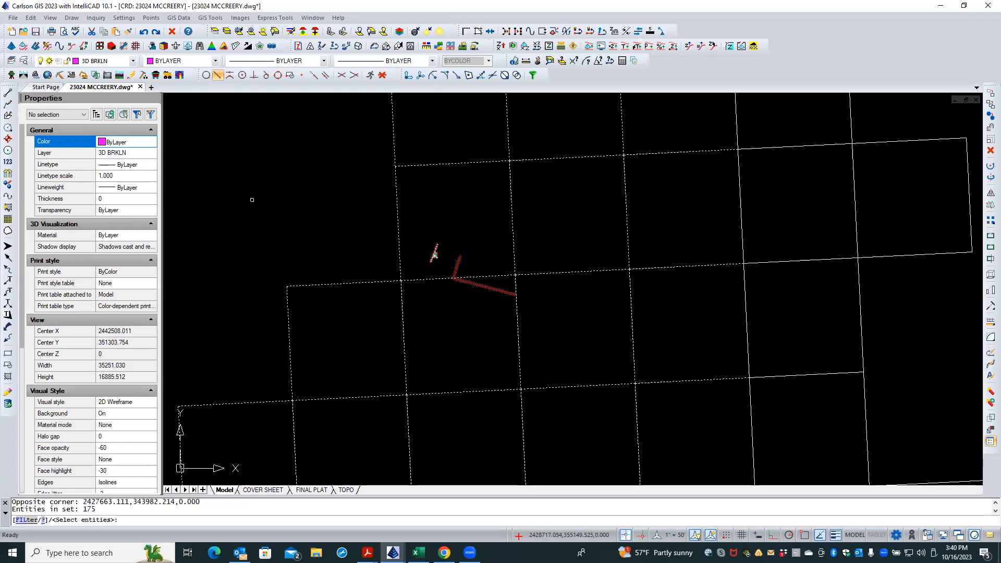
key("Return")
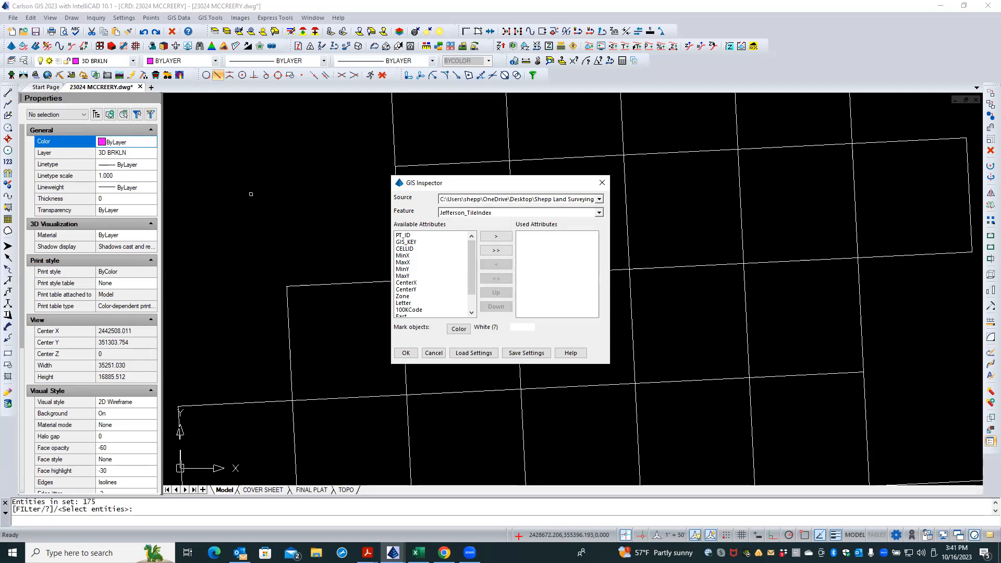
Set the inspector to read the Jefferson_TileIndex feature, keeping the job's .db database as the source.
left_click(600, 200)
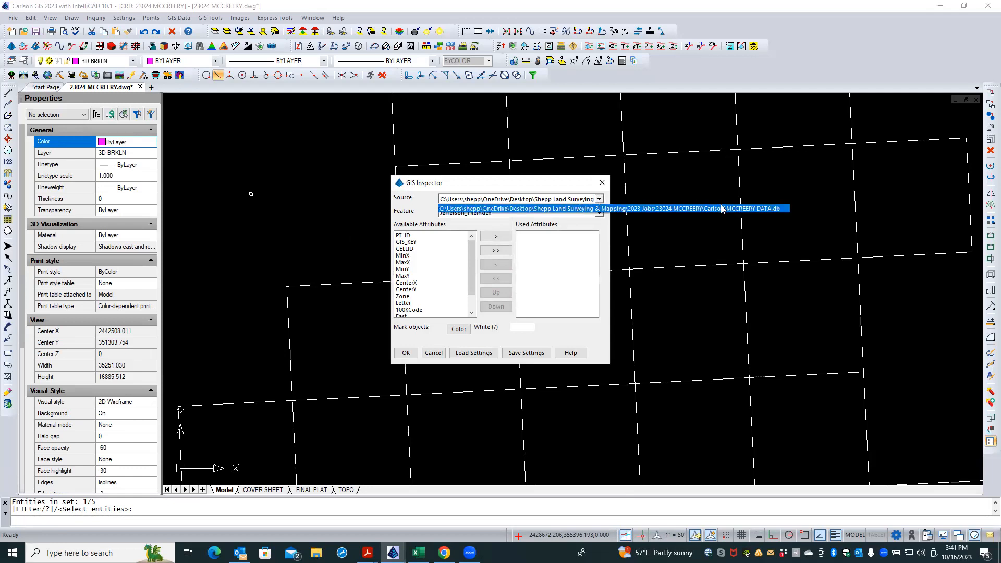
left_click(532, 191)
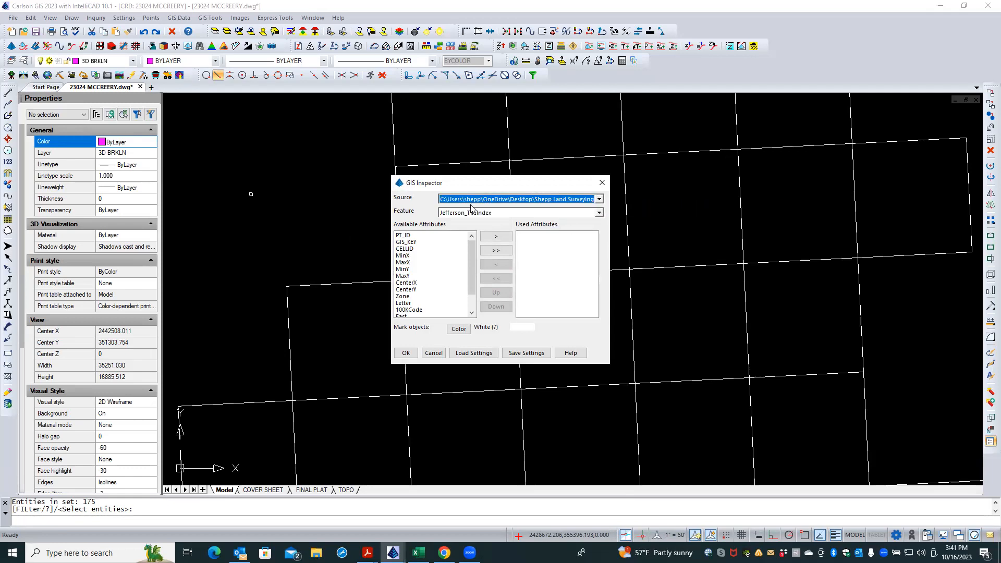
left_click(600, 212)
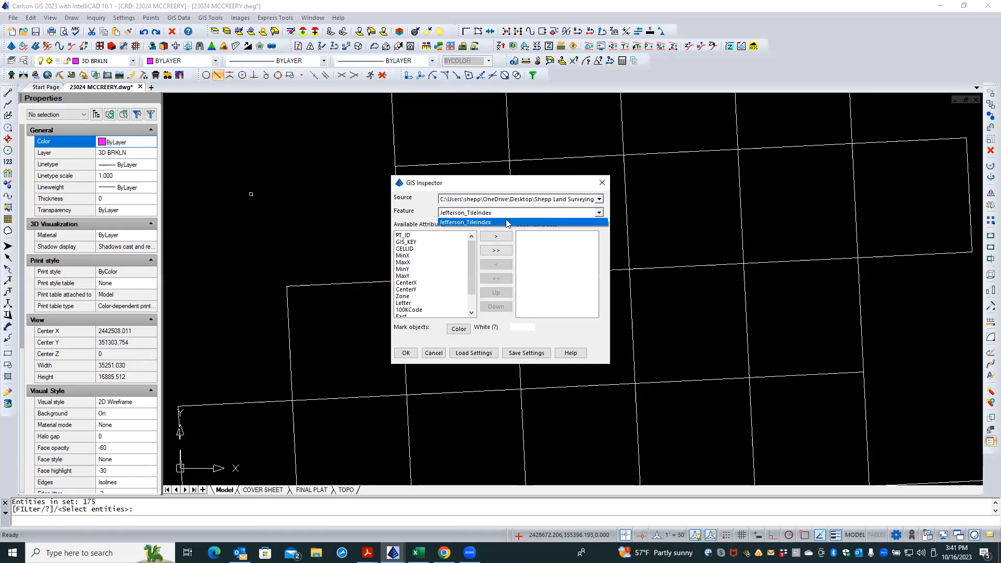
left_click(443, 223)
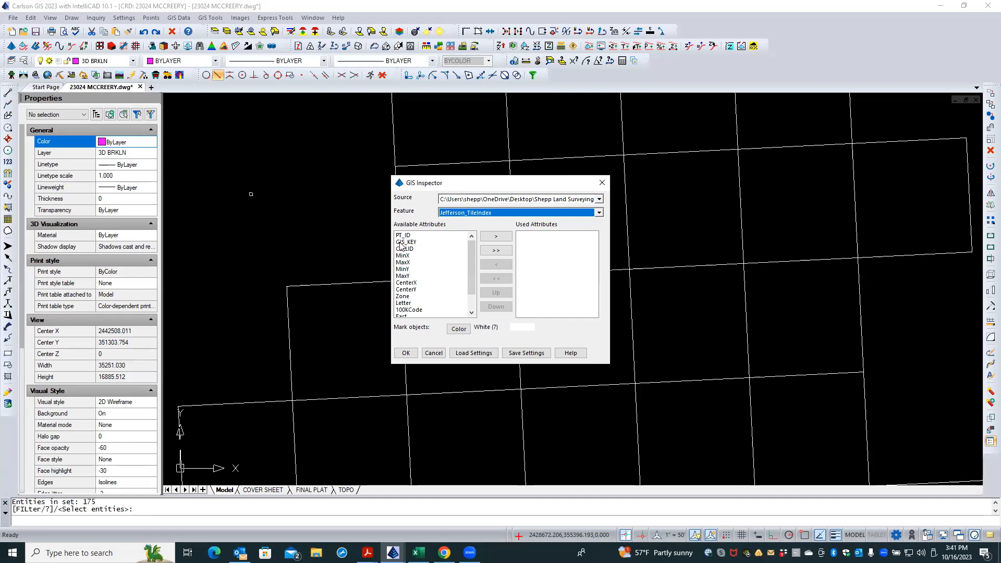
Add USNG_Name and all remaining tile attributes to the inspector's used attributes, and start inspecting the selected tiles.
left_click_drag(471, 249, 468, 290)
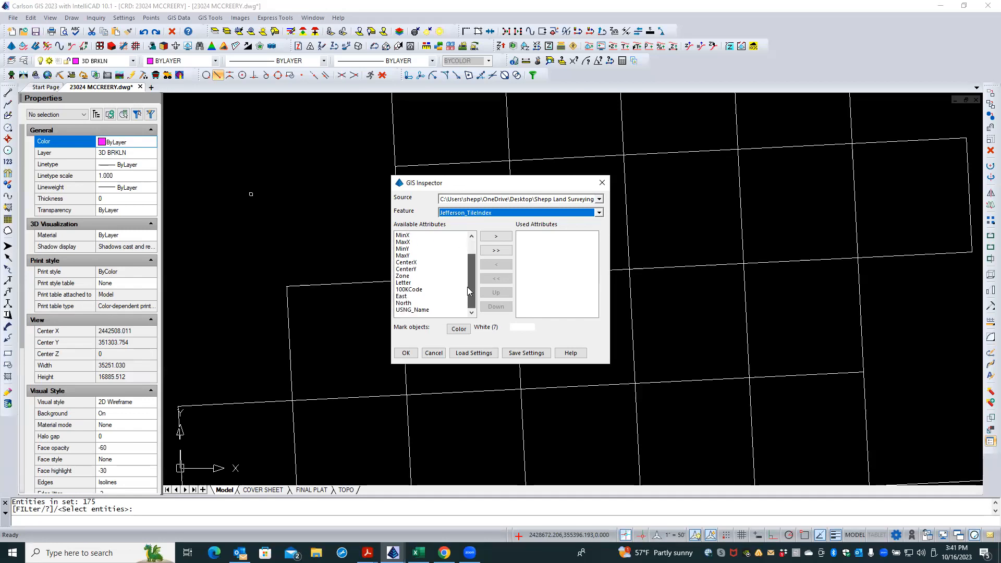
left_click(411, 310)
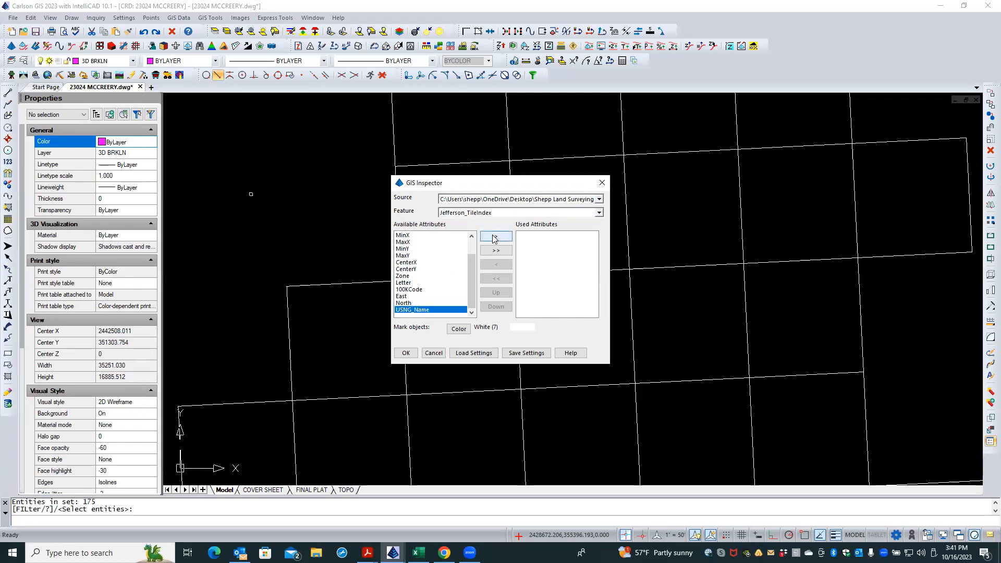
left_click(412, 276)
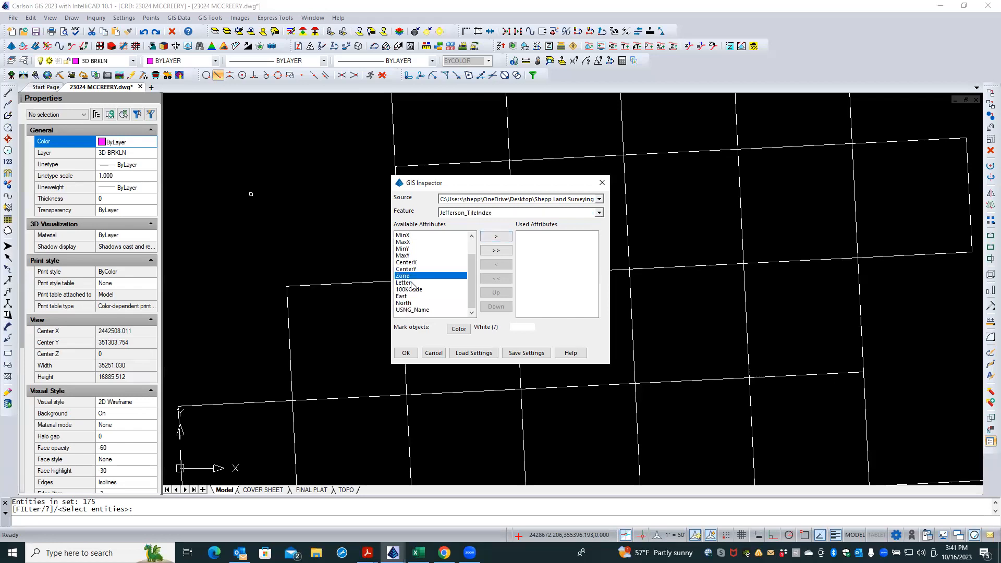
left_click(409, 310)
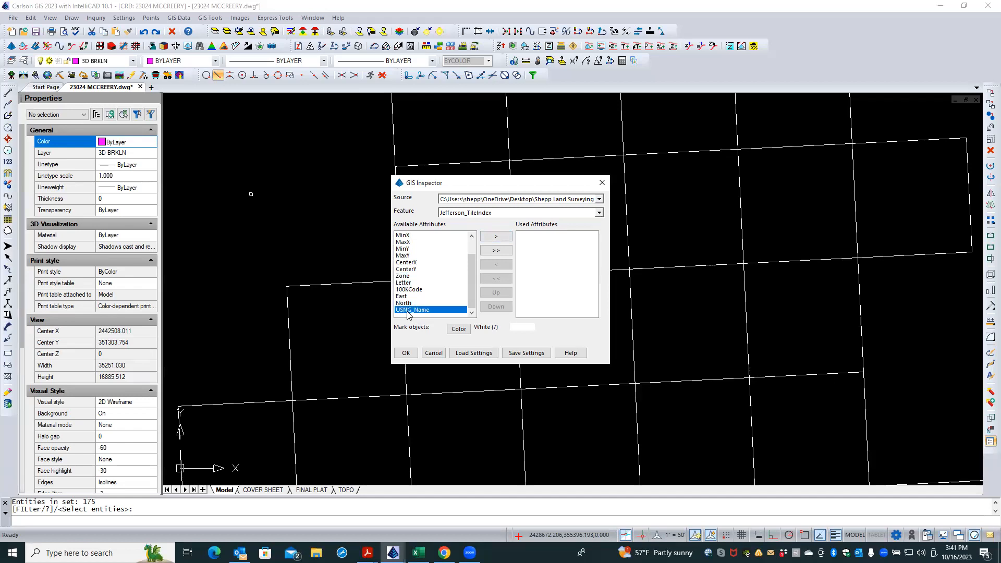
left_click(504, 238)
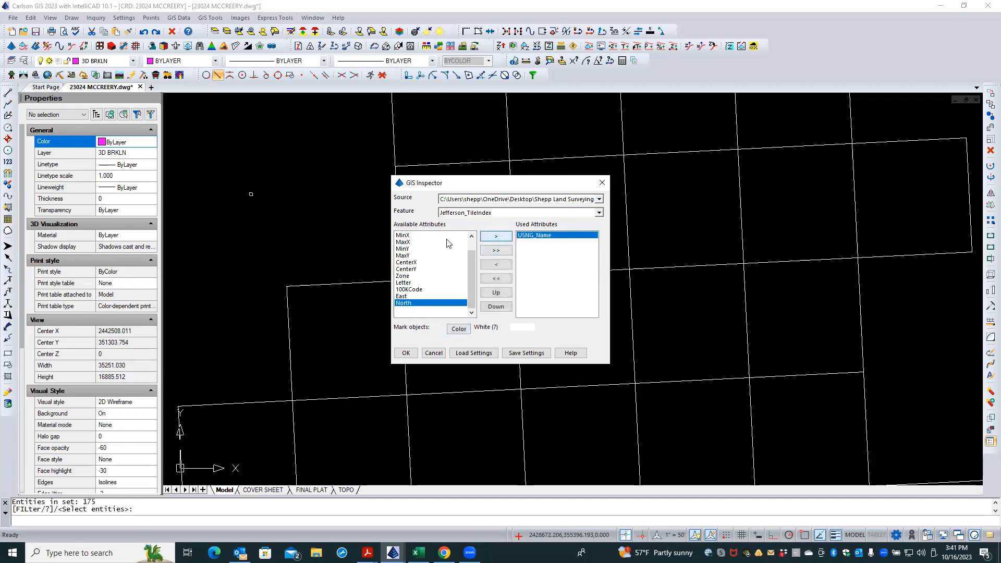
left_click(495, 250)
mouse_move(593, 262)
left_mouse_down()
mouse_move(589, 311)
mouse_move(596, 244)
left_mouse_up()
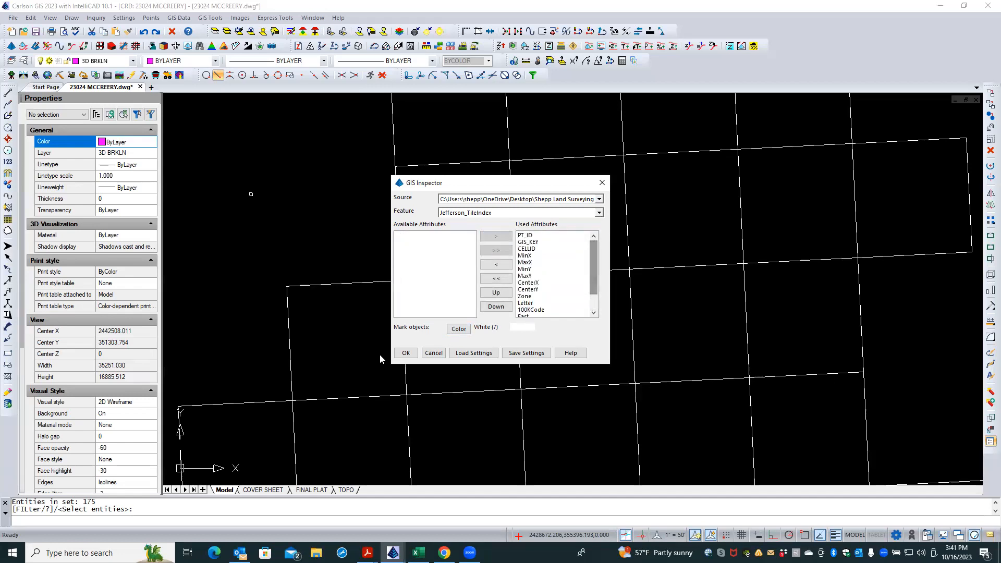
left_click(405, 353)
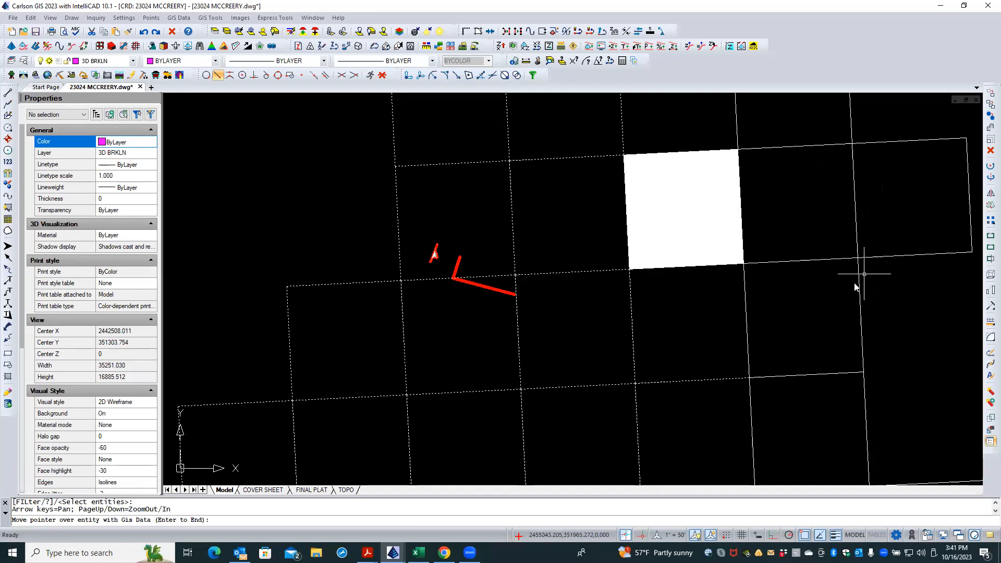
Read the attributes of the index tile containing the survey site, and rerun the GIS Inspector on a crossing selection of the surrounding tiles.
mouse_move(454, 233)
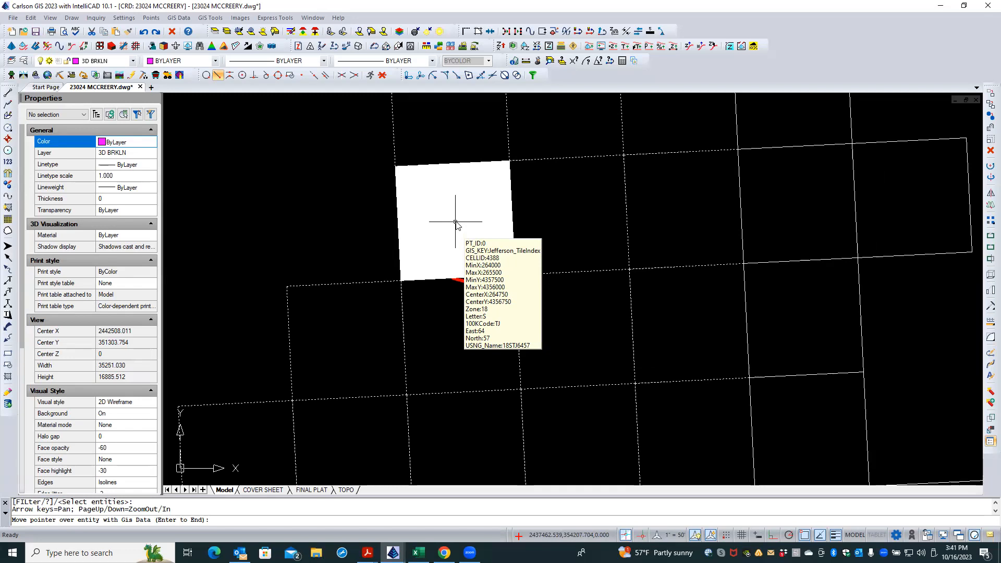
key("Escape")
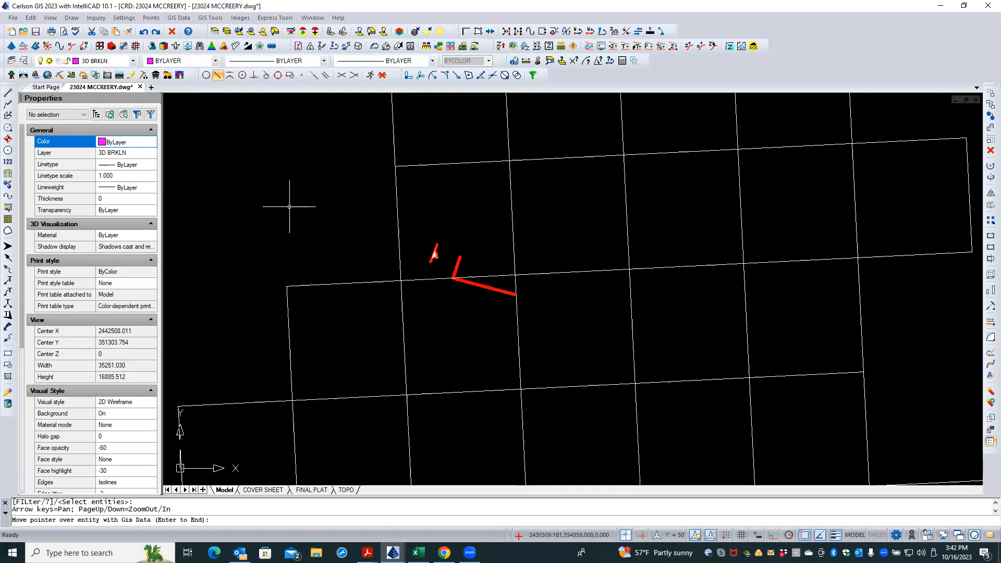
right_click(293, 202)
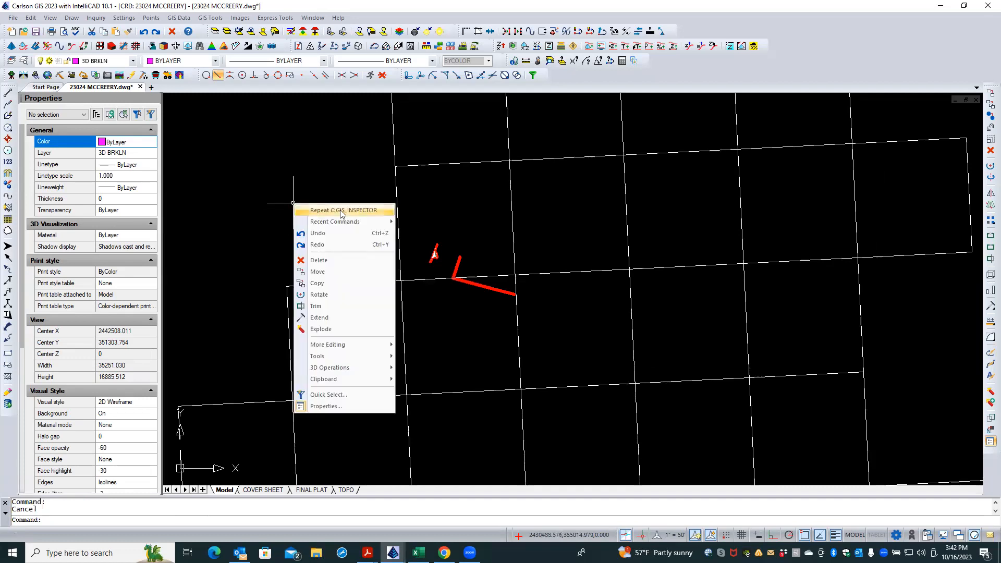
left_click(342, 209)
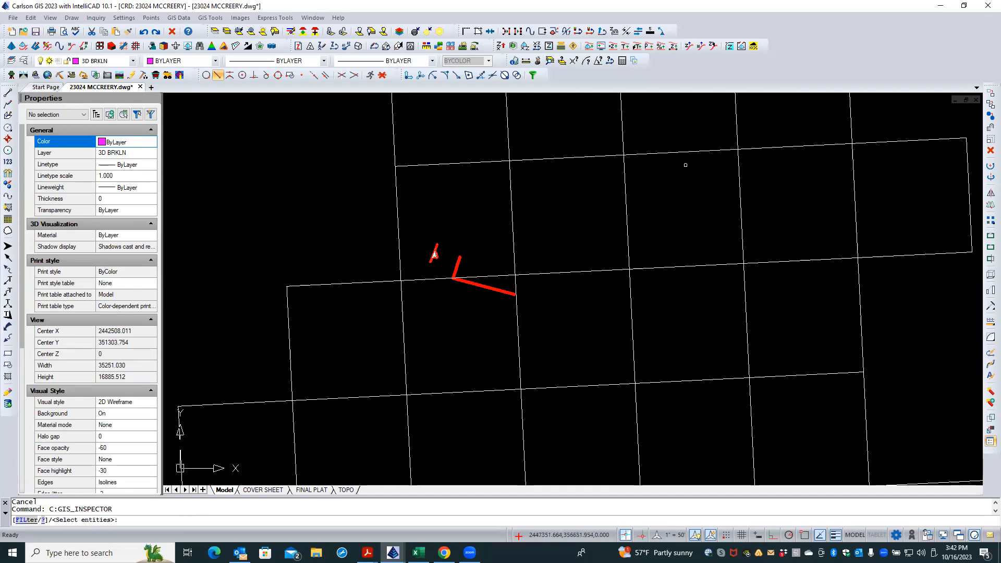
left_click(796, 129)
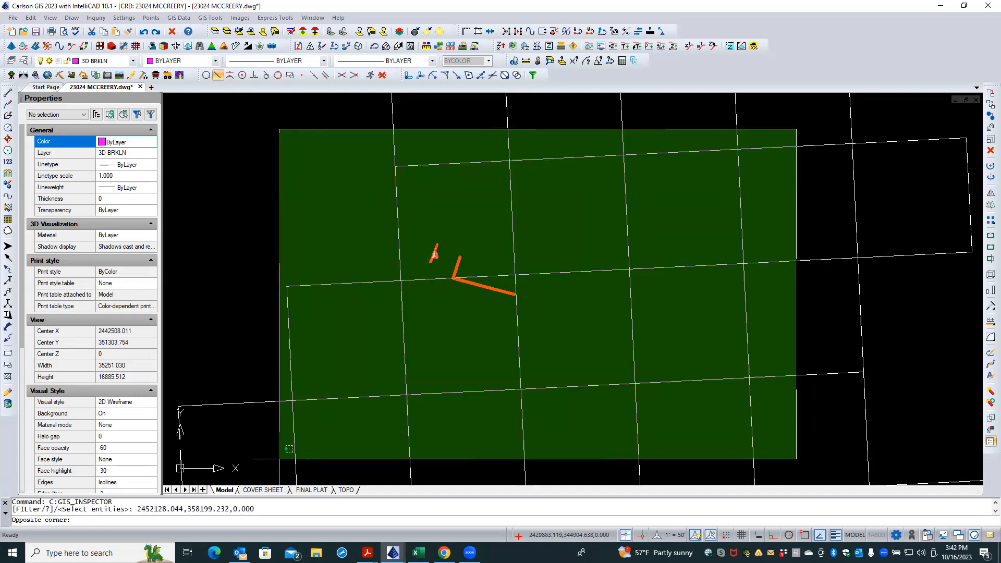
left_click(249, 484)
key("Return")
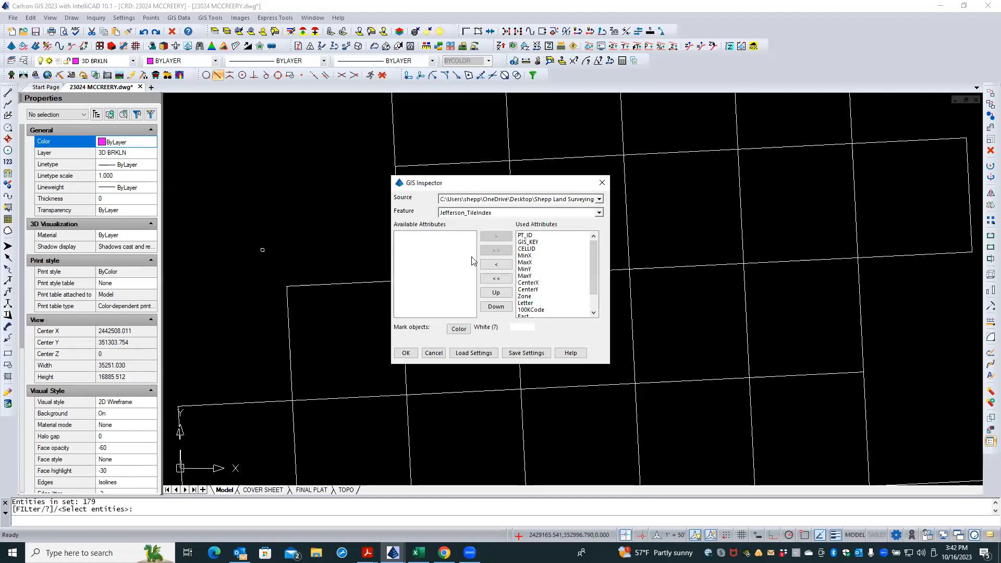
Reduce the inspector's used attributes to USNG_Name alone, and read that attribute on tiles around and away from the site.
left_click(495, 278)
scroll(471, 276, "down", 1)
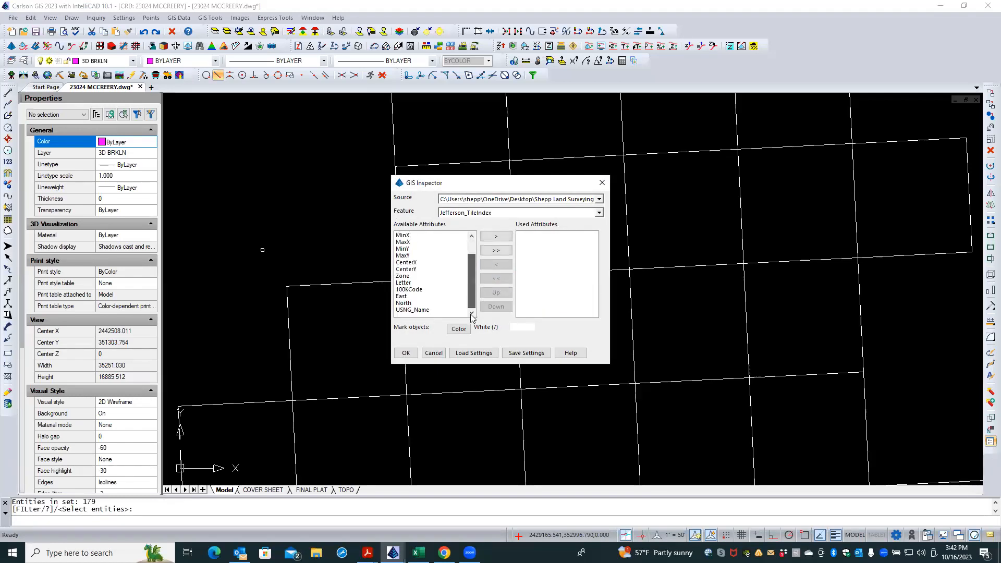
left_click(416, 310)
left_click(496, 236)
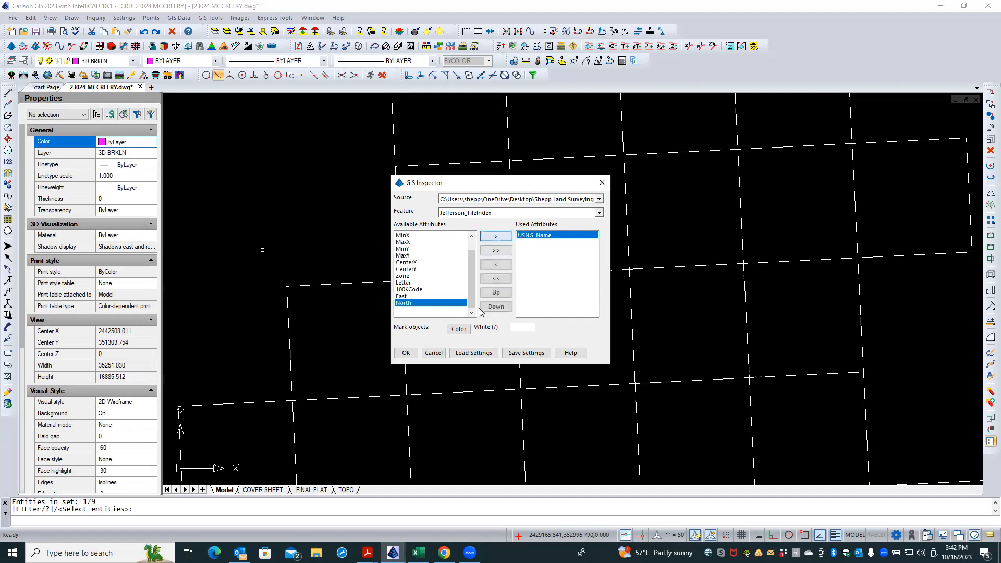
left_click(406, 353)
mouse_move(433, 217)
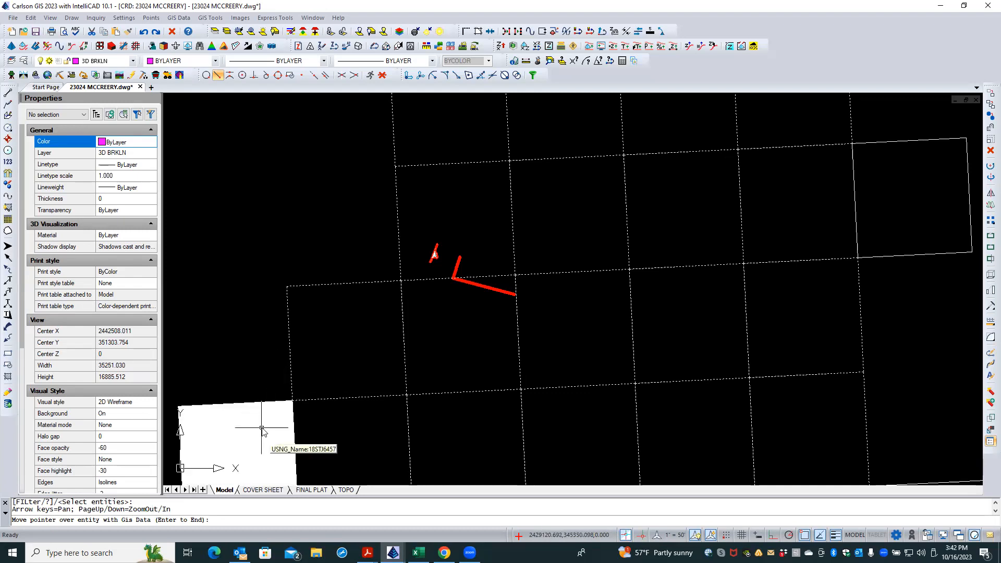
scroll(324, 245, "down", 5)
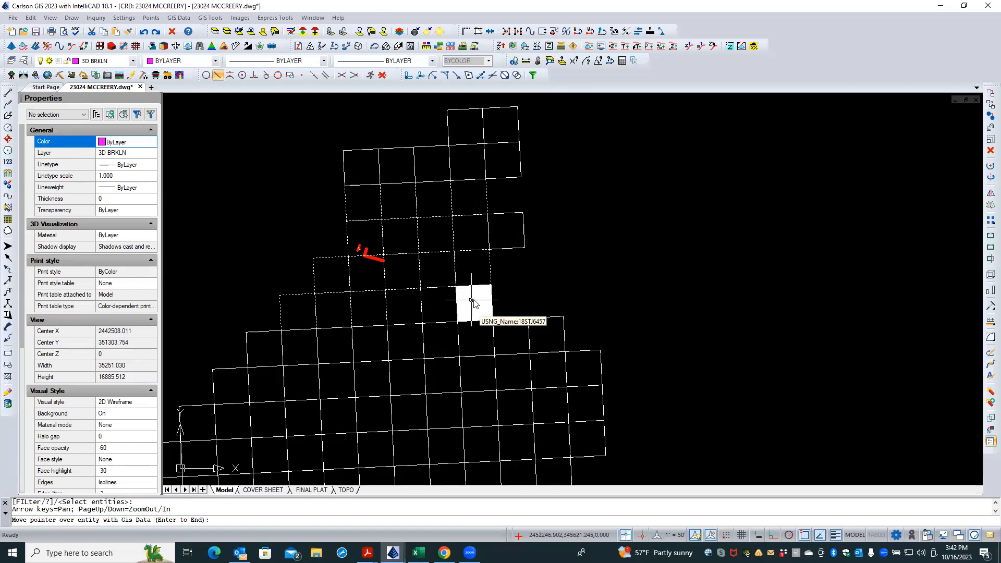
key("Return")
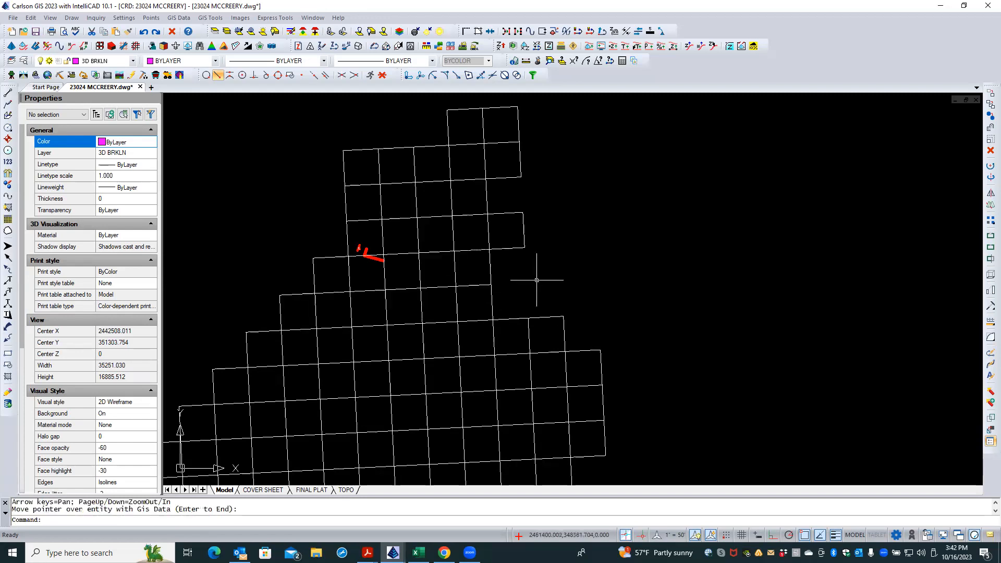
Run the GIS Inspector on a smaller crossing selection of the index tiles immediately around the survey site.
right_click(536, 280)
left_click(592, 290)
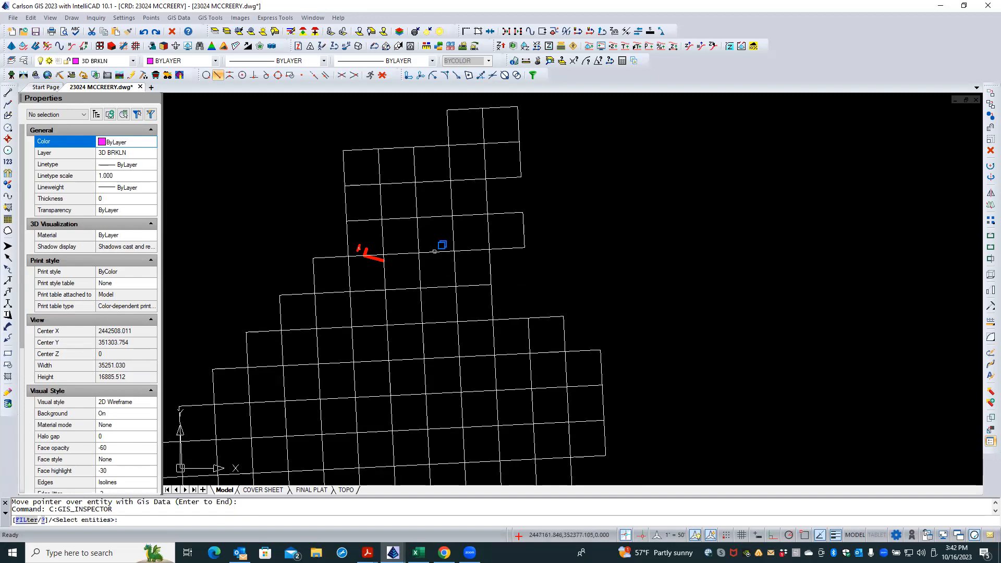
left_click(430, 199)
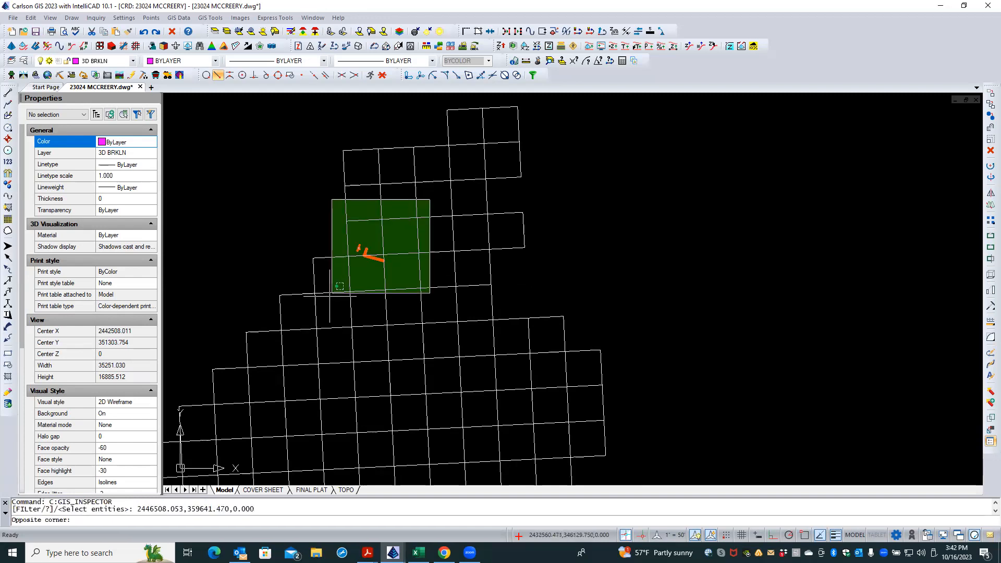
left_click(314, 307)
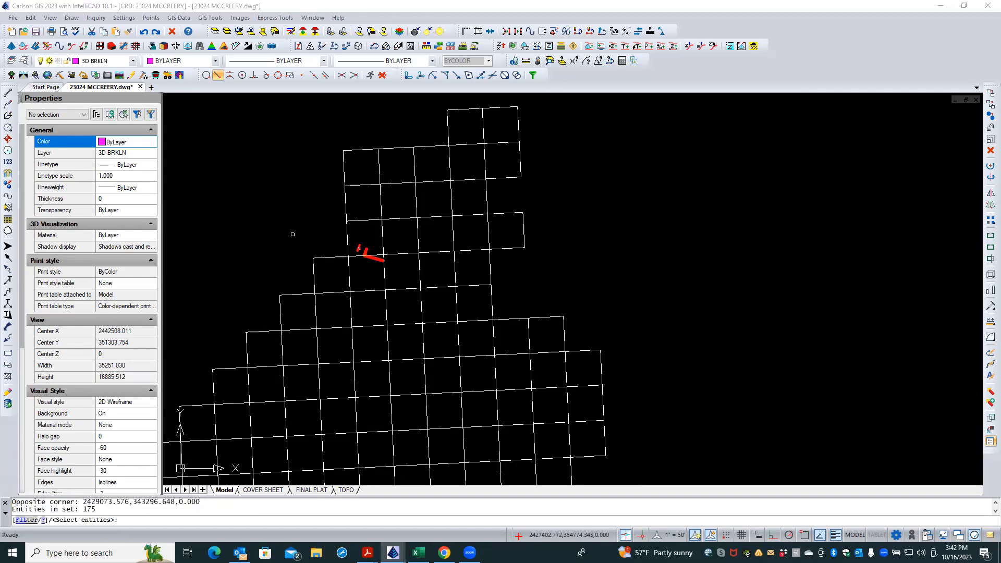
key("Return")
Keep the Jefferson_TileIndex feature with USNG_Name as the used attribute, and inspect the tiles beside the site.
left_click(487, 214)
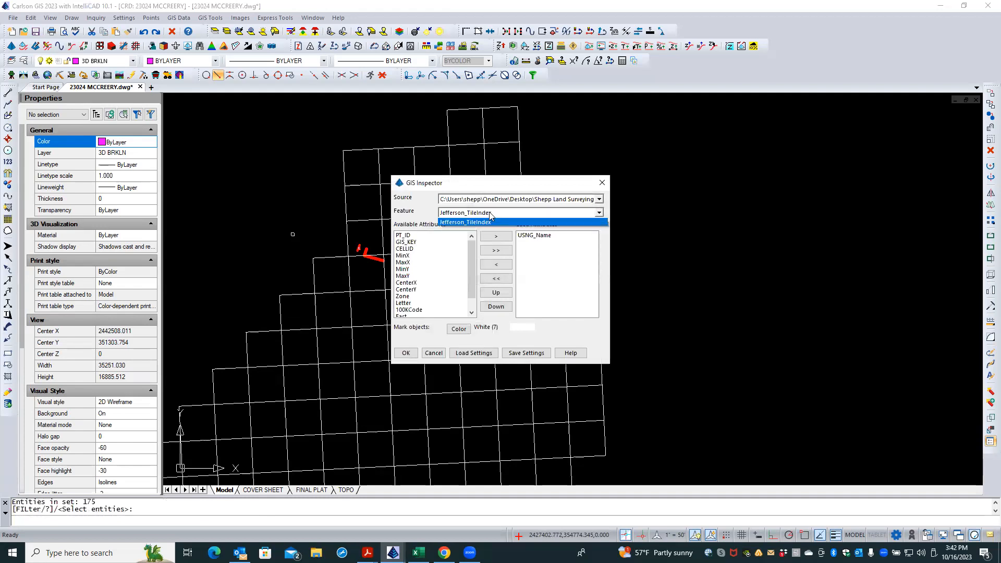
left_click(488, 223)
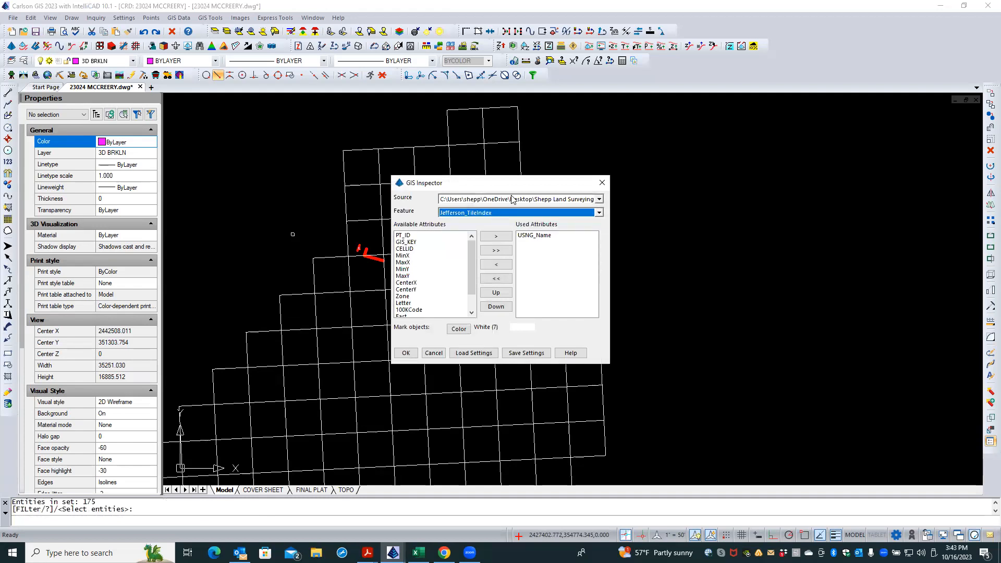
left_click(526, 235)
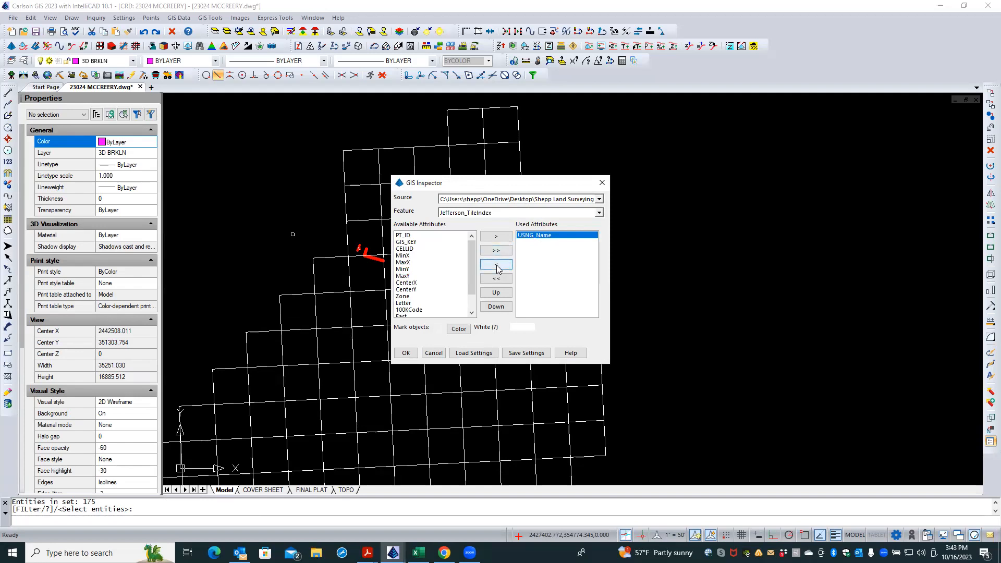
left_click(406, 353)
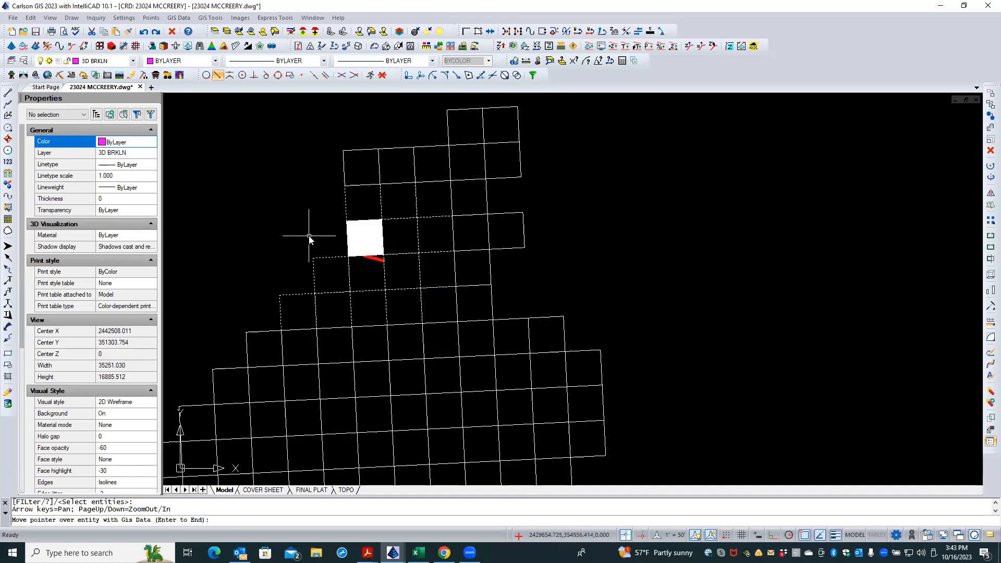
key("Return")
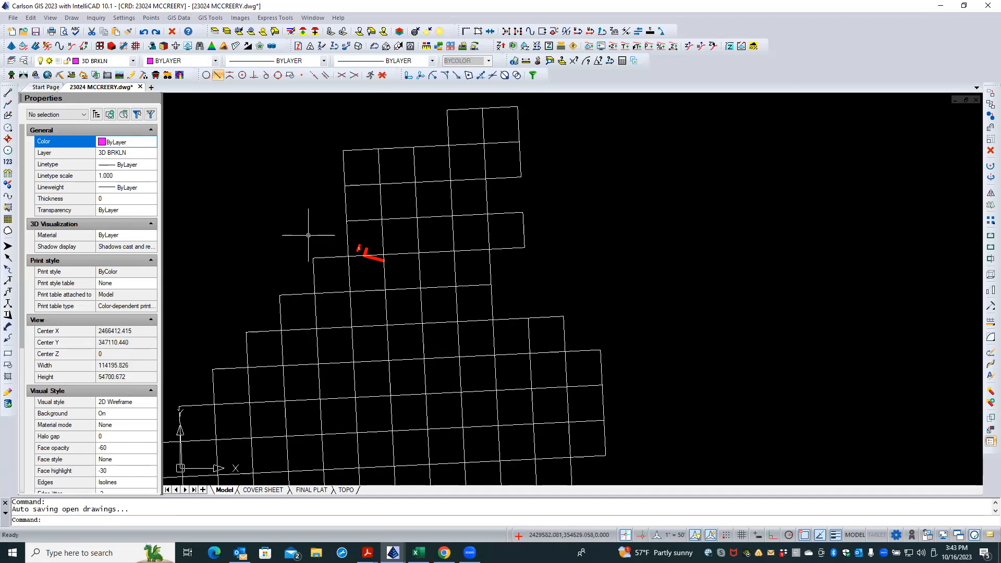
Run the GIS Inspector on every tile in the county index, adding crossing selections over the site area, main body and northern end.
right_click(308, 235)
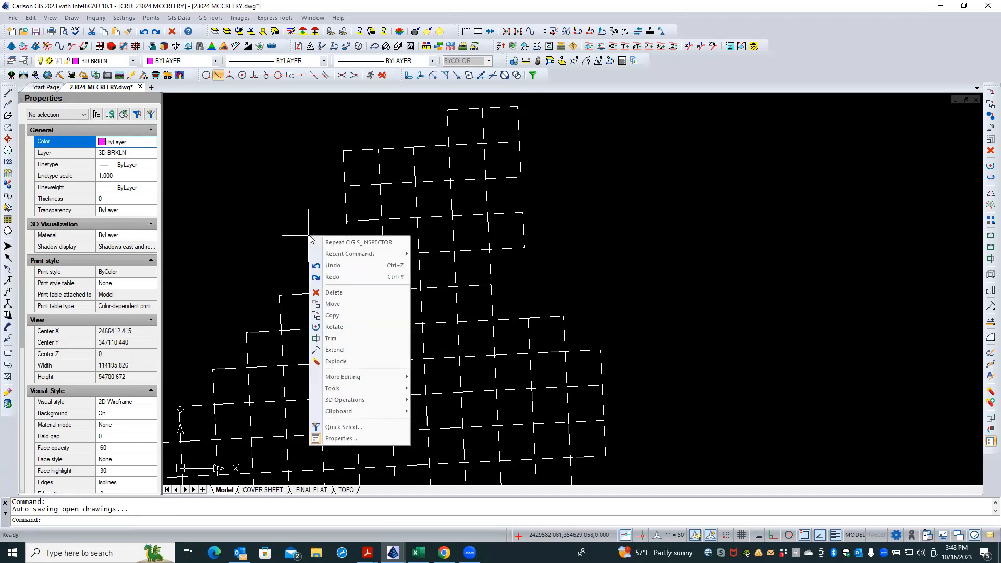
left_click(349, 243)
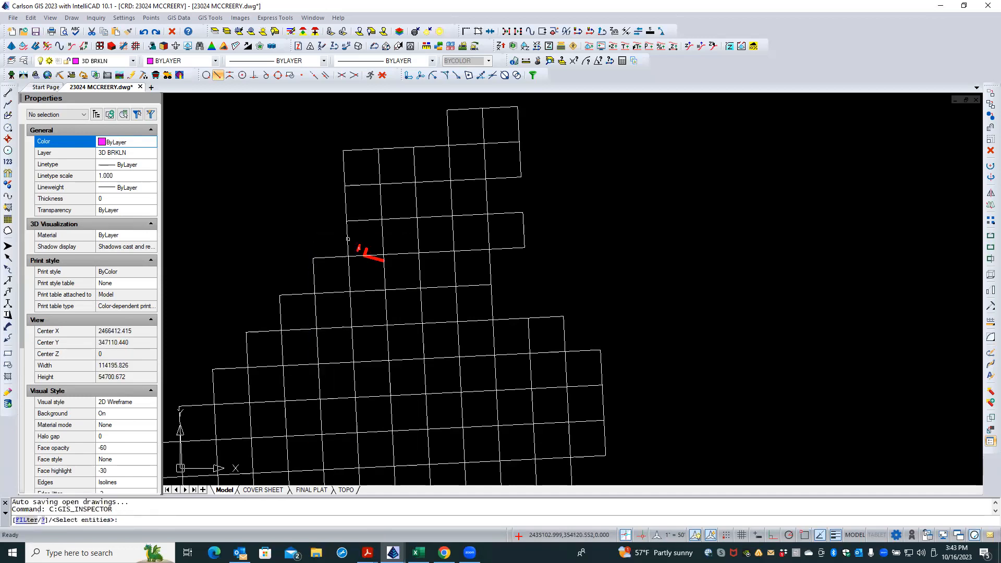
left_click(438, 194)
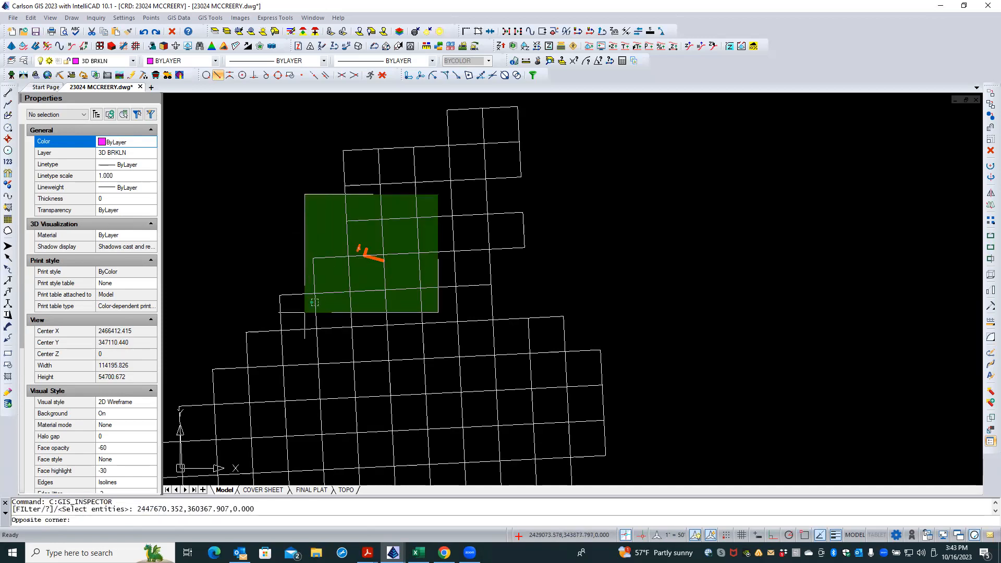
left_click(315, 302)
scroll(294, 209, "down", 2)
scroll(536, 214, "down", 3)
left_click(551, 232)
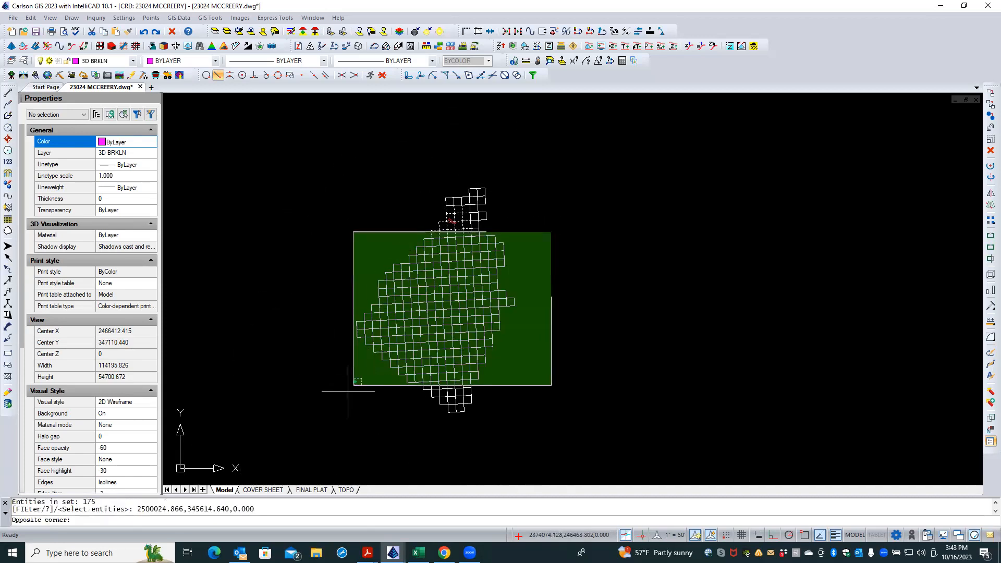
left_click(327, 427)
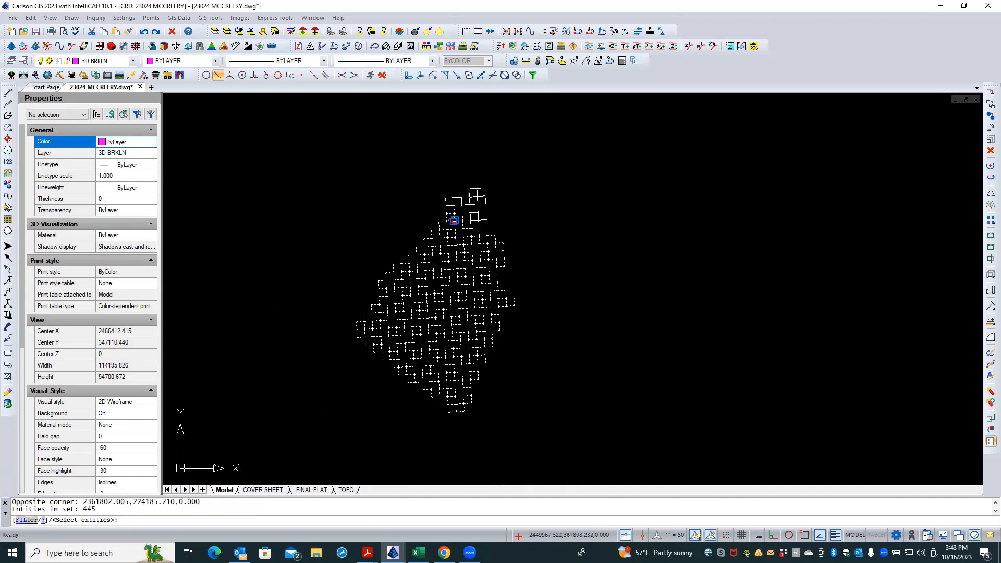
left_click(492, 176)
left_click(419, 243)
key("Return")
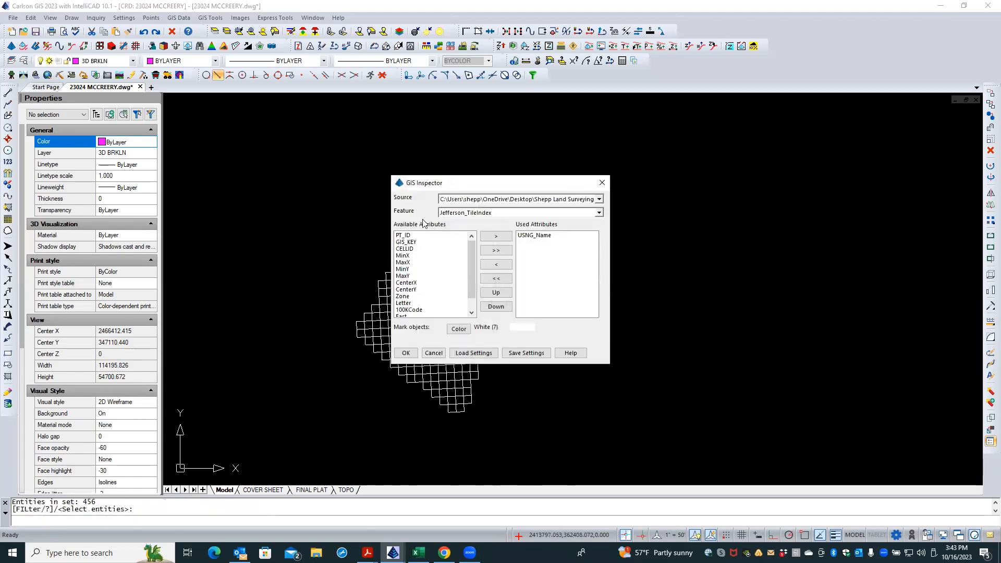
Add all remaining tile attributes to the used attributes, and compare the attributes of tiles across the county and near the site.
left_click(501, 252)
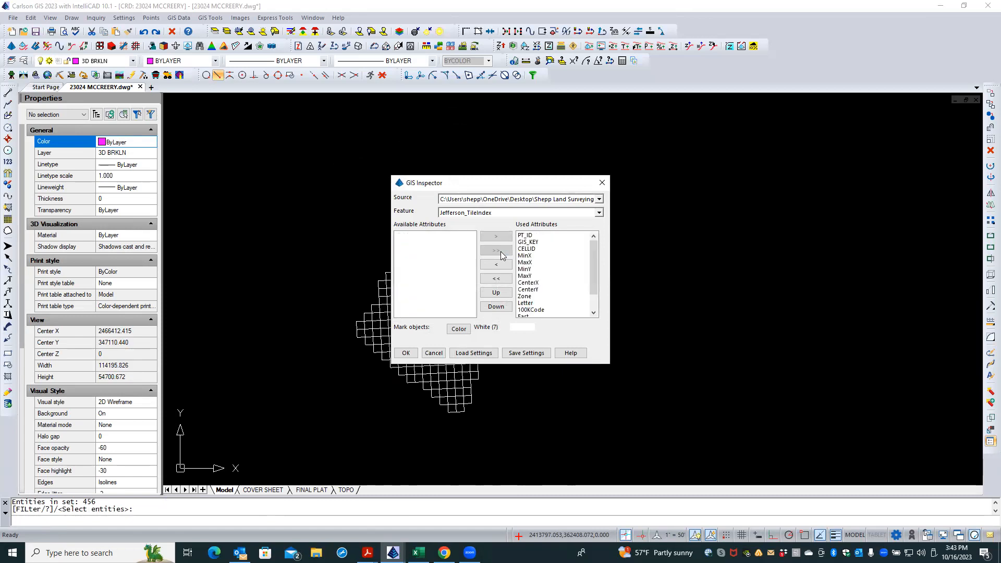
left_click(408, 353)
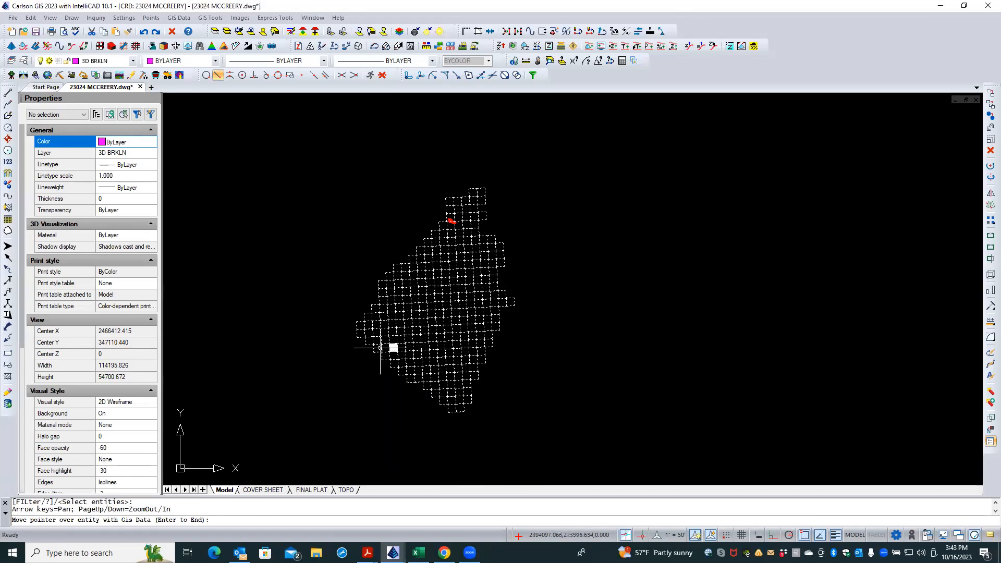
mouse_move(396, 352)
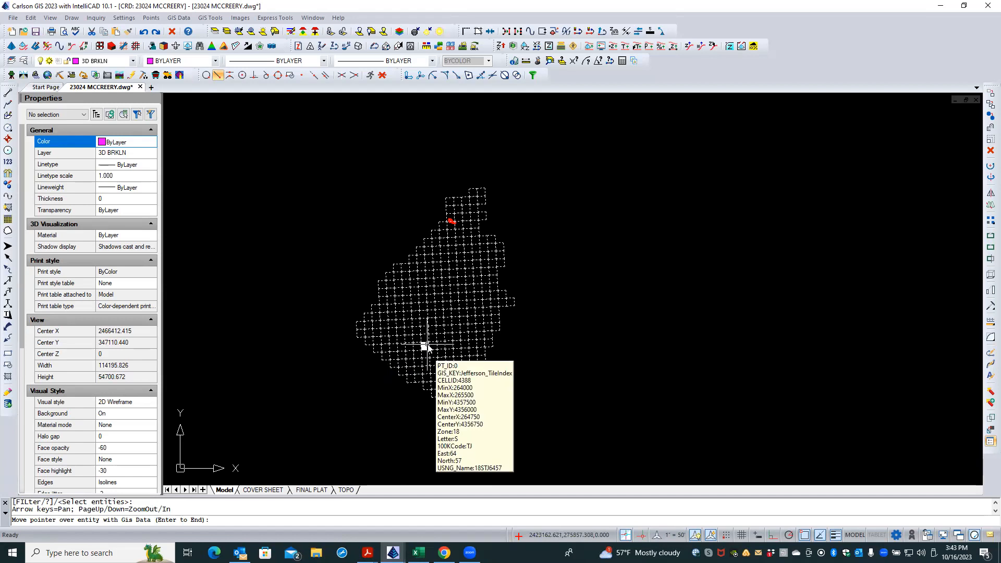
scroll(442, 202, "up", 10)
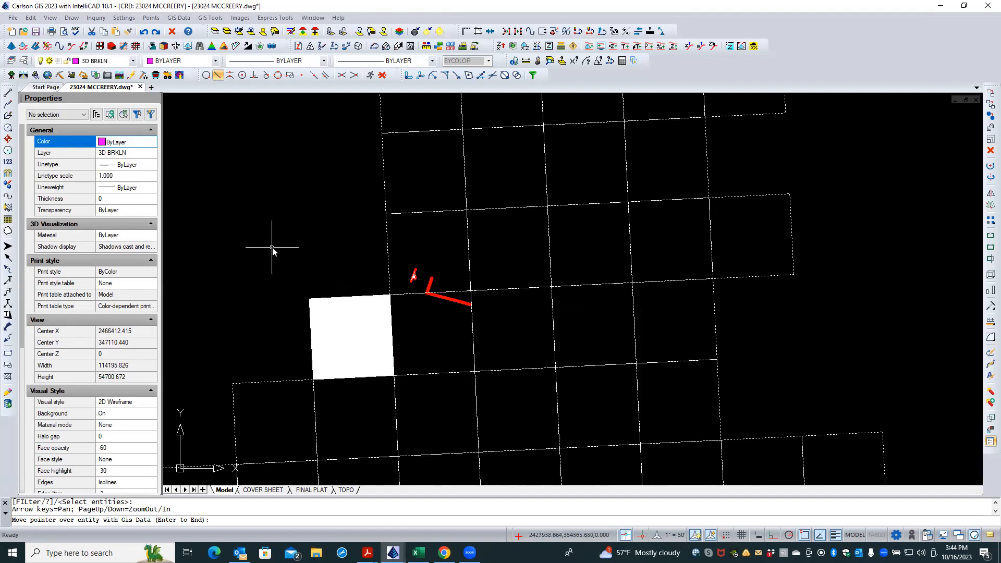
key("Escape")
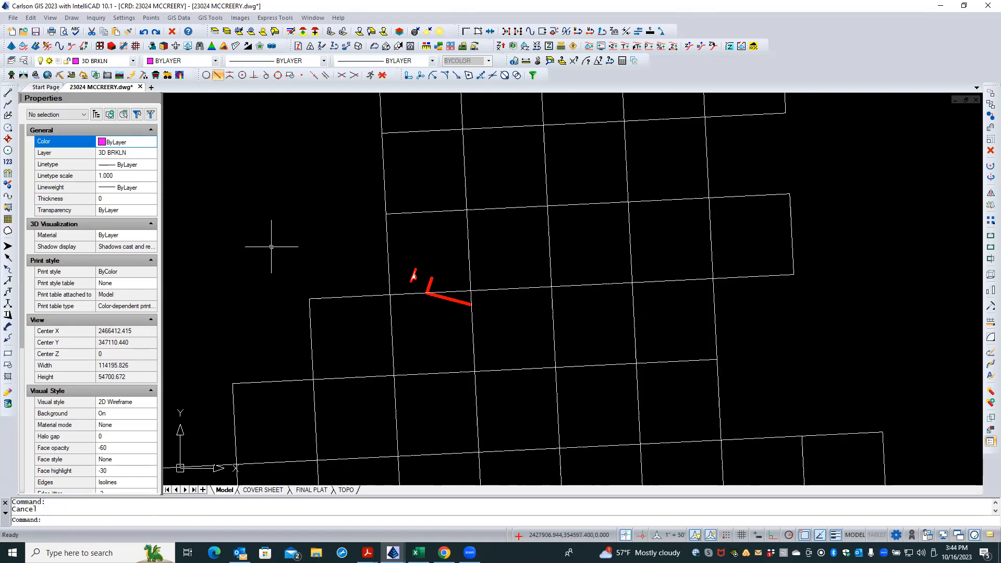
Examine the properties of the GISIMPORT polyline outlining the tile just north of the site, and clear the selection.
scroll(311, 248, "down", 3)
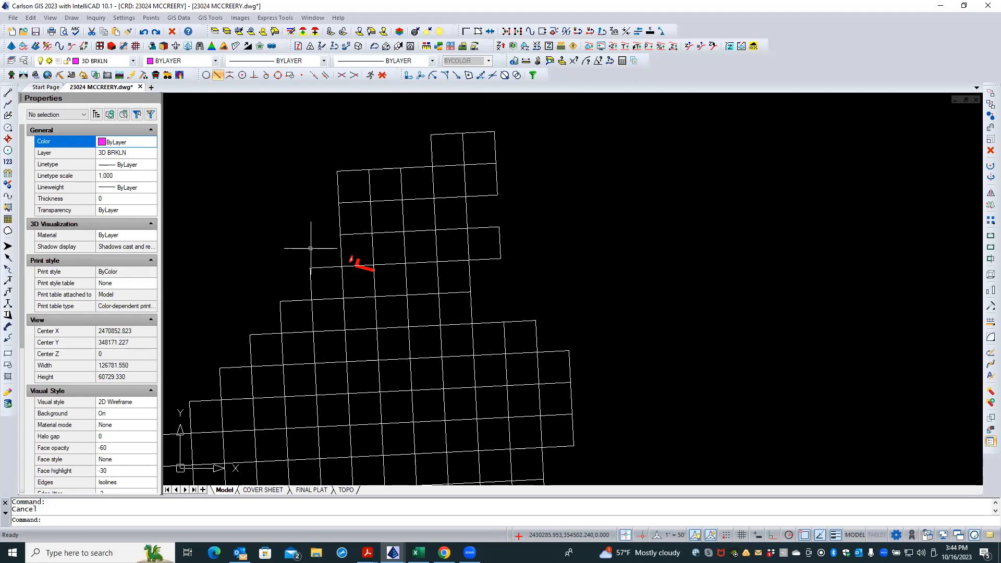
left_click(360, 201)
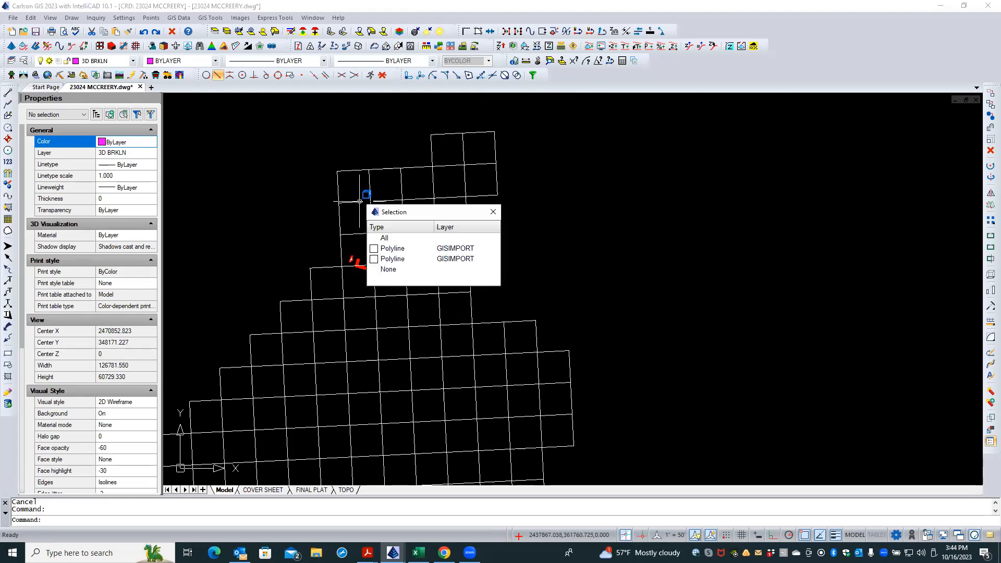
left_click(408, 246)
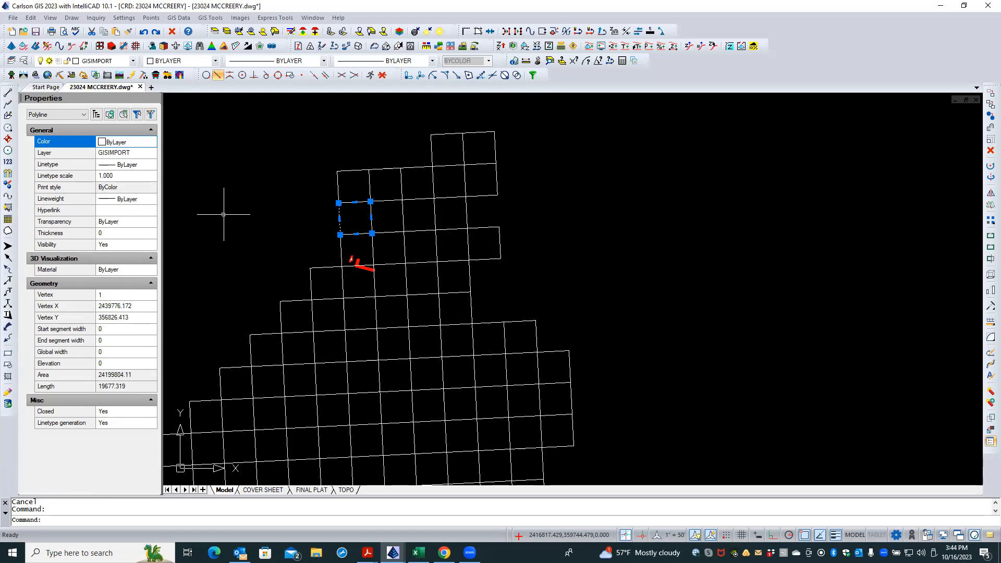
key("Escape")
Save the drawing with the imported tile index, leaving nothing selected.
key("ctrl+s")
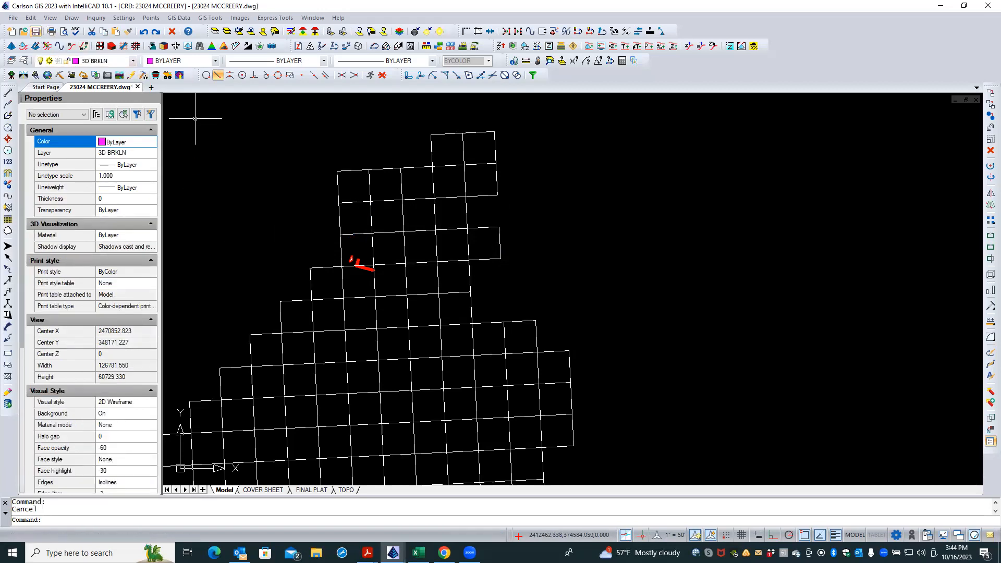
left_click(353, 233)
key("Escape")
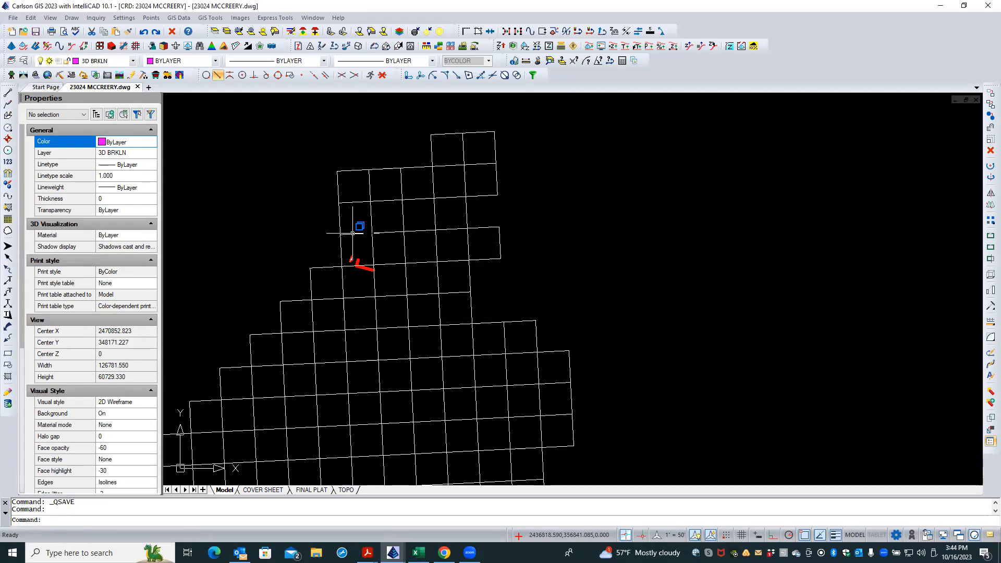
Start labelling GIS data inside closed polylines and select the tiles over and around the survey site with crossing selections.
key("Escape")
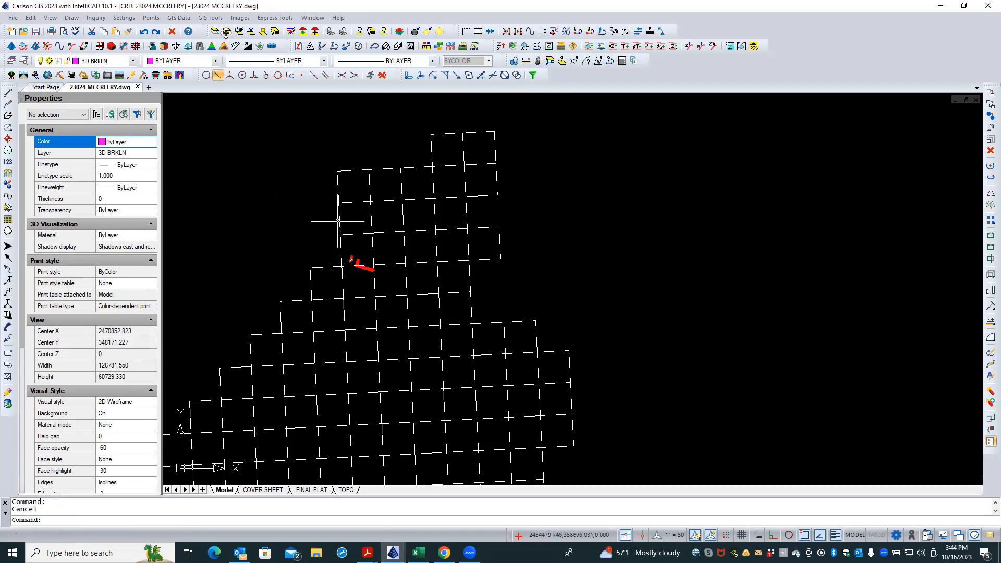
left_click(181, 18)
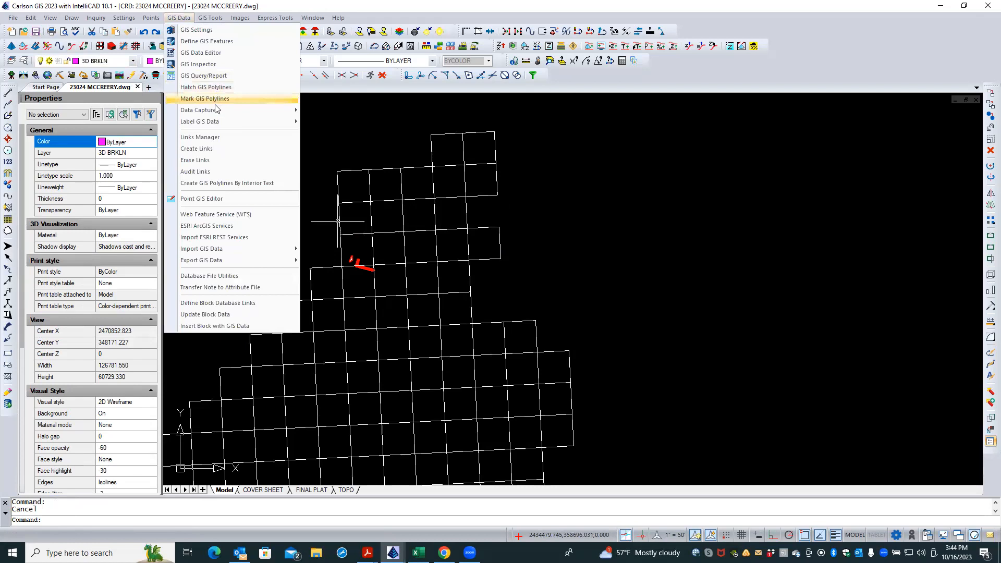
mouse_move(214, 124)
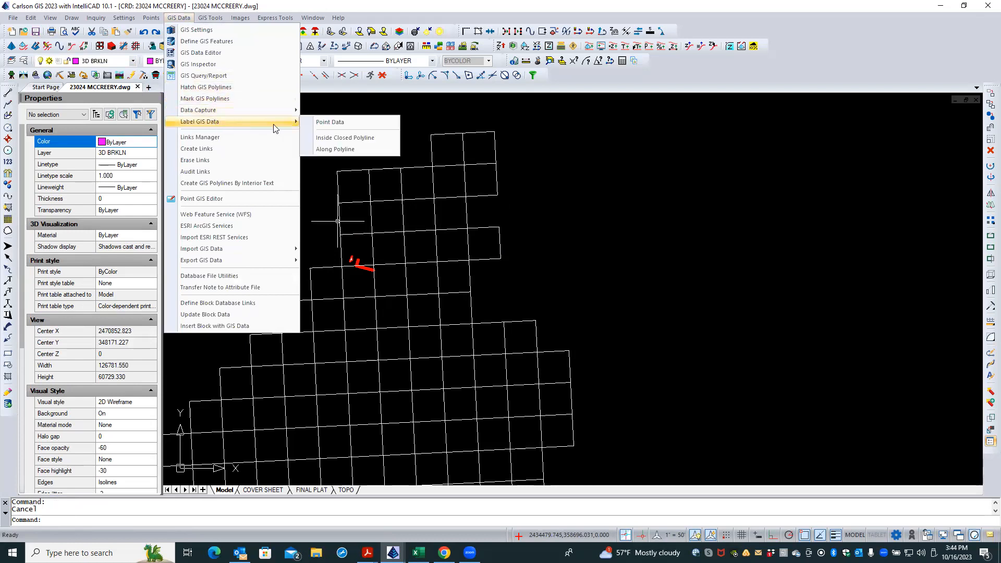
left_click(346, 139)
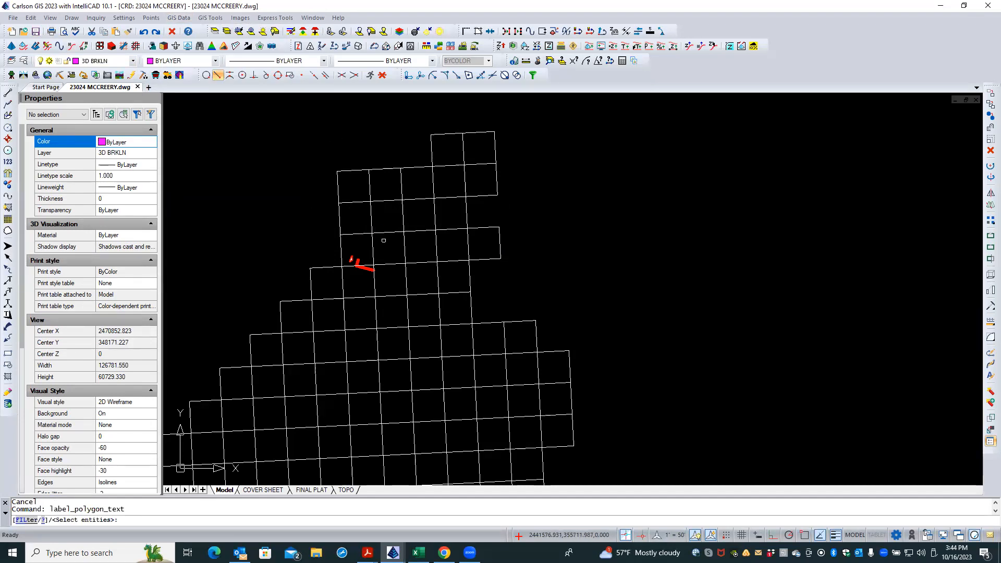
left_click(386, 228)
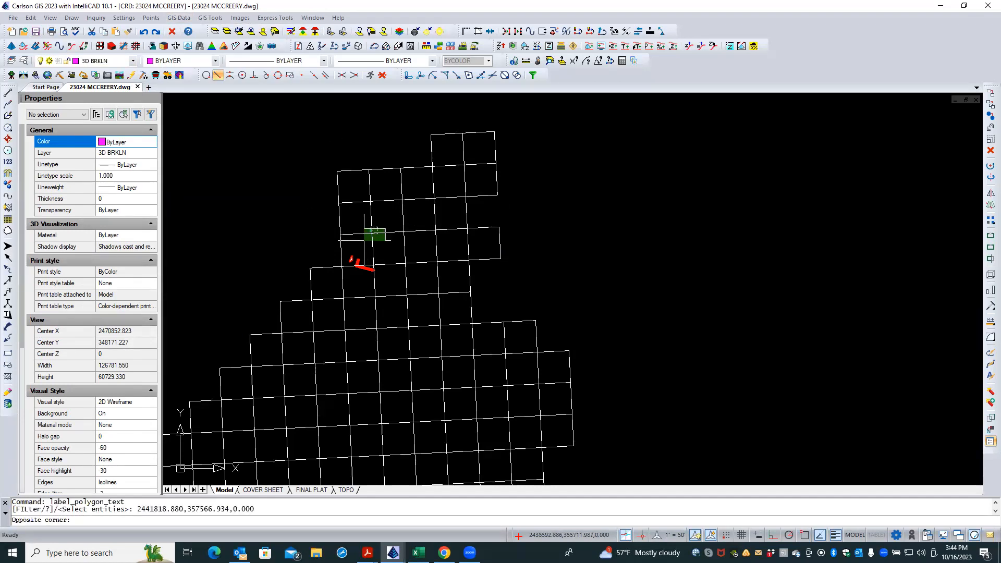
left_click(364, 240)
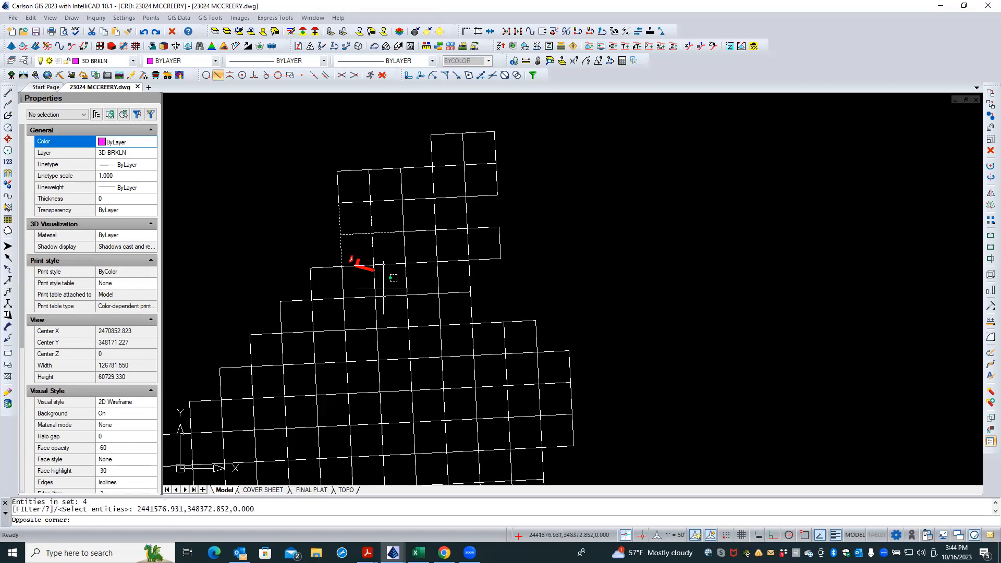
left_click(364, 304)
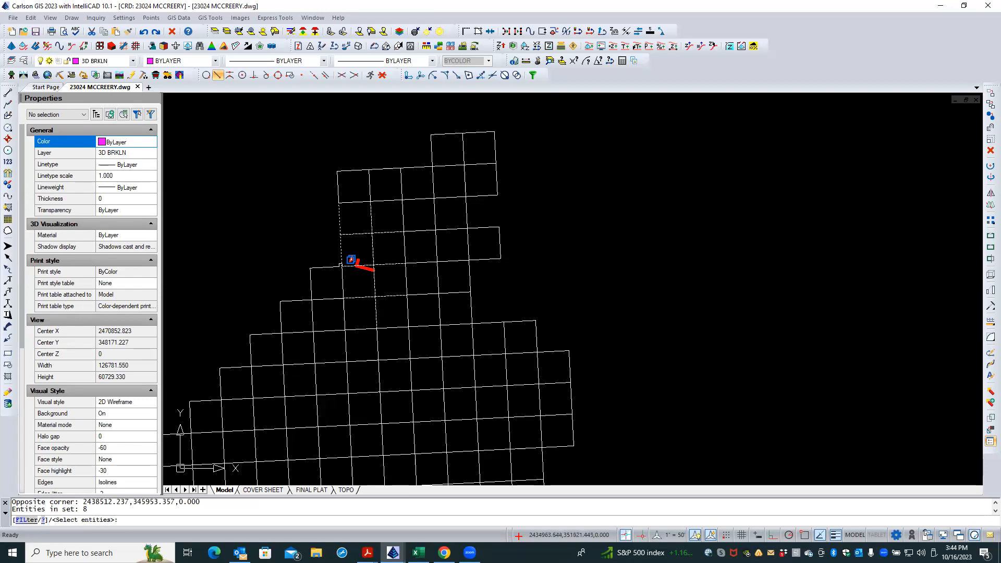
left_click(349, 263)
left_click(324, 275)
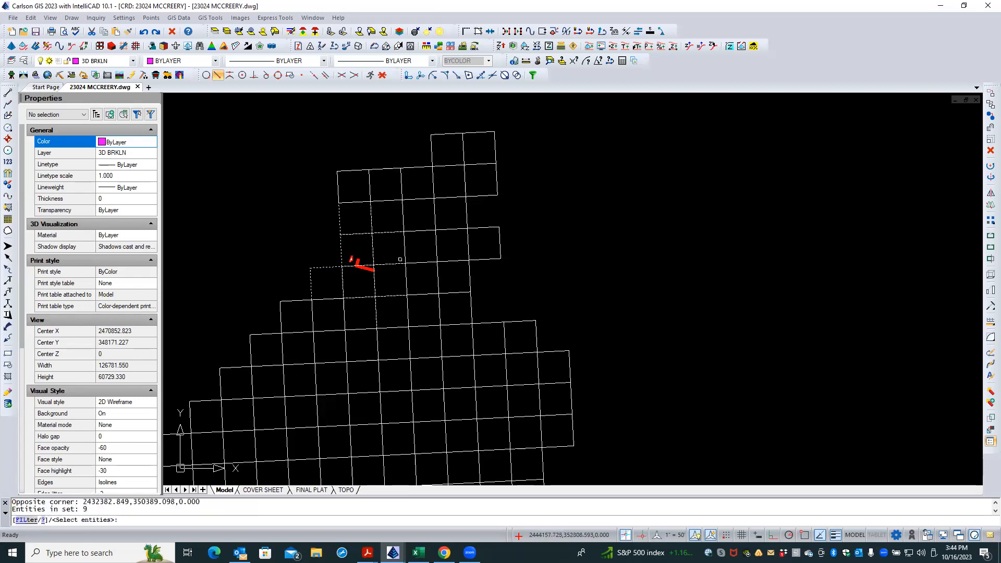
left_click(415, 256)
left_click(408, 269)
key("Return")
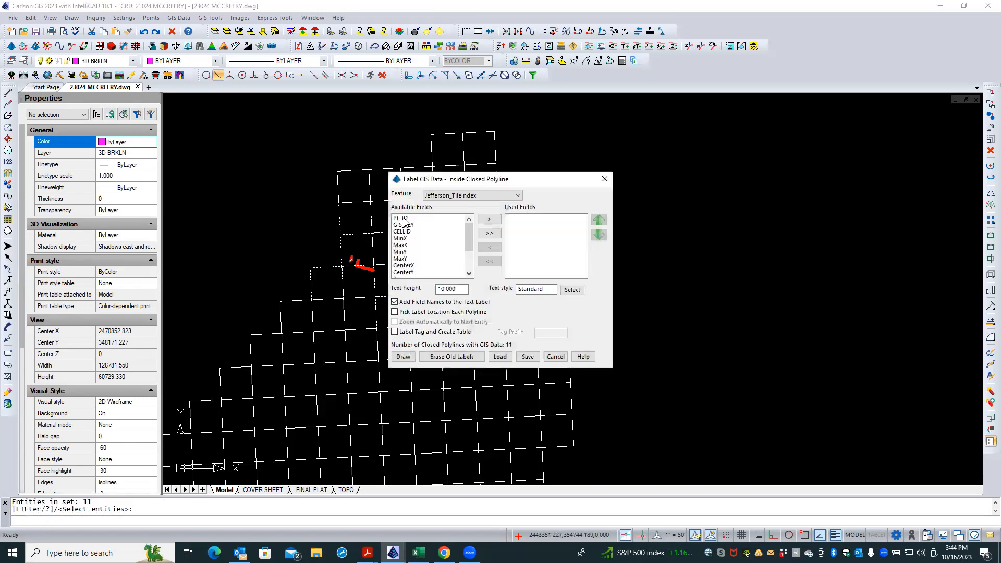
Label the selected tiles using only the USNG_Name field, and read the labels of the tiles at the site.
left_click_drag(470, 233, 470, 265)
left_click(424, 272)
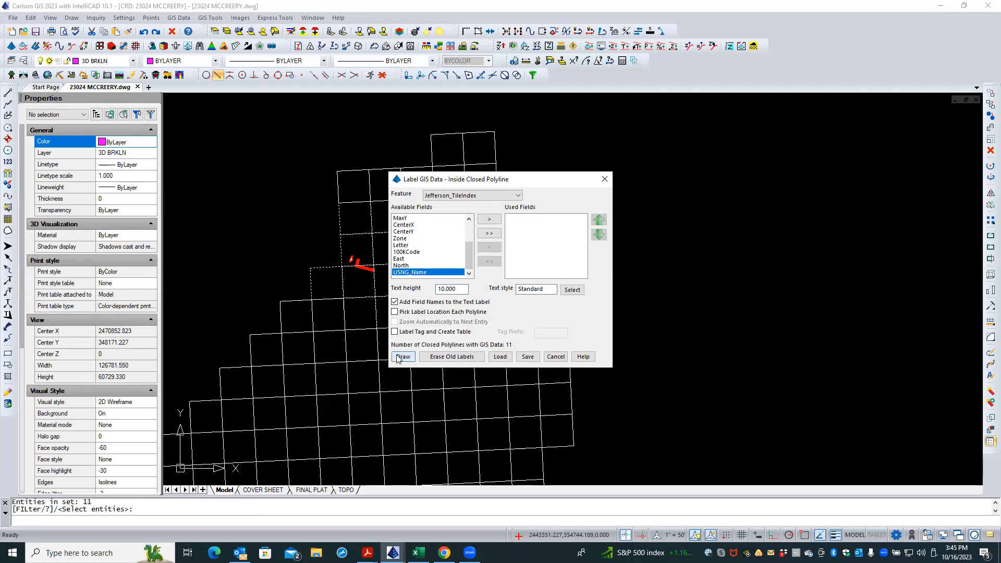
left_click(489, 219)
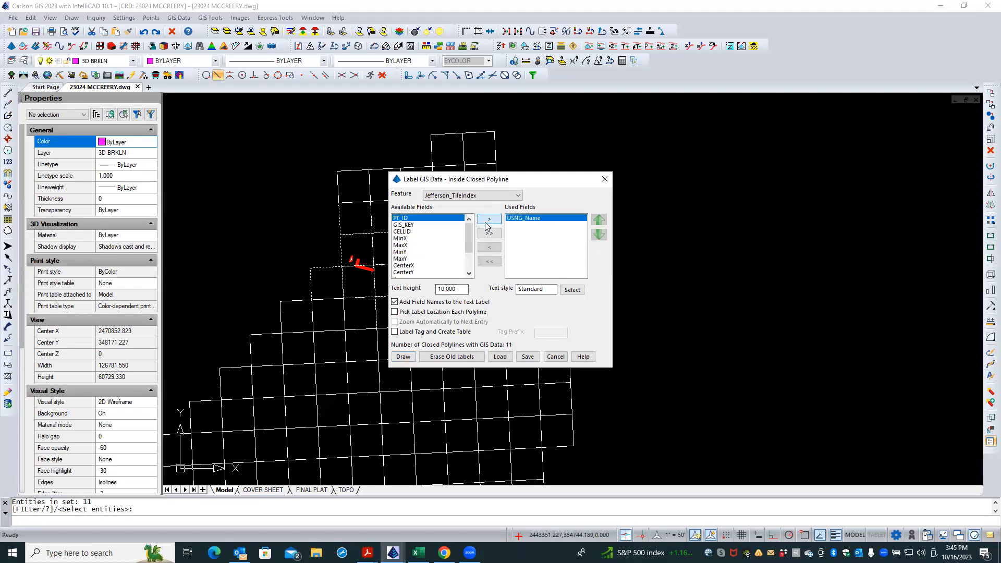
left_click(404, 356)
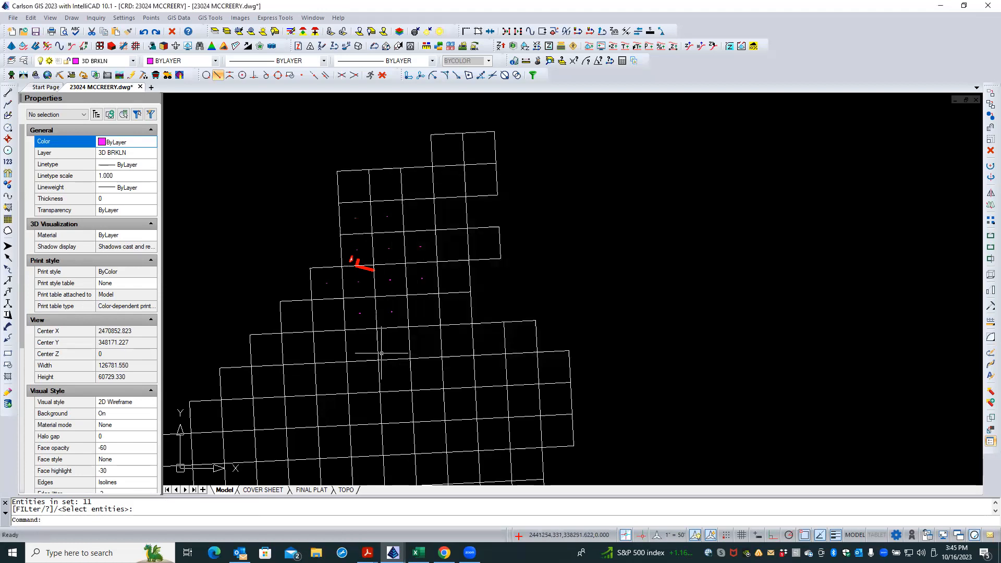
scroll(360, 279, "up", 6)
scroll(347, 230, "up", 15)
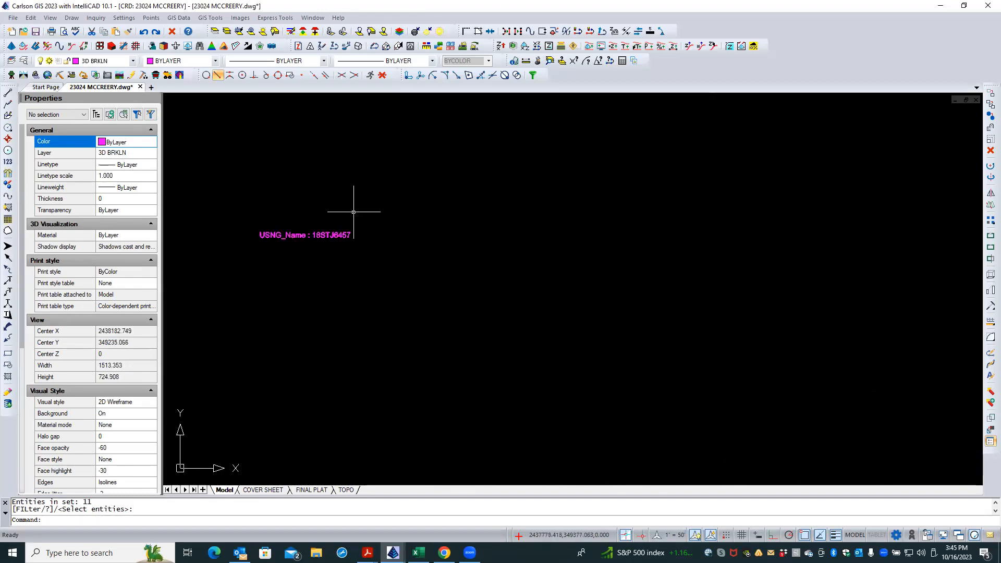
scroll(346, 395, "down", 12)
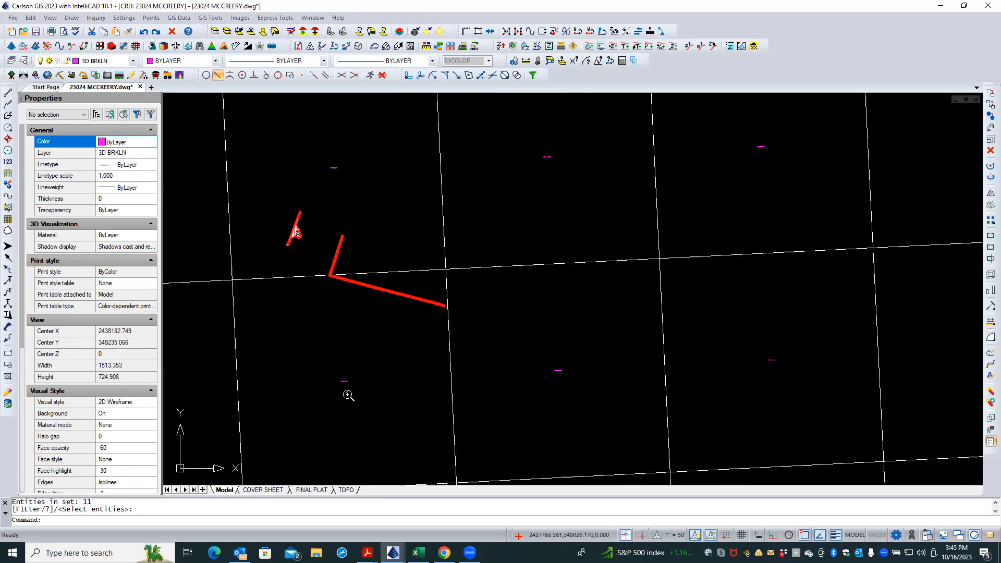
scroll(339, 165, "up", 10)
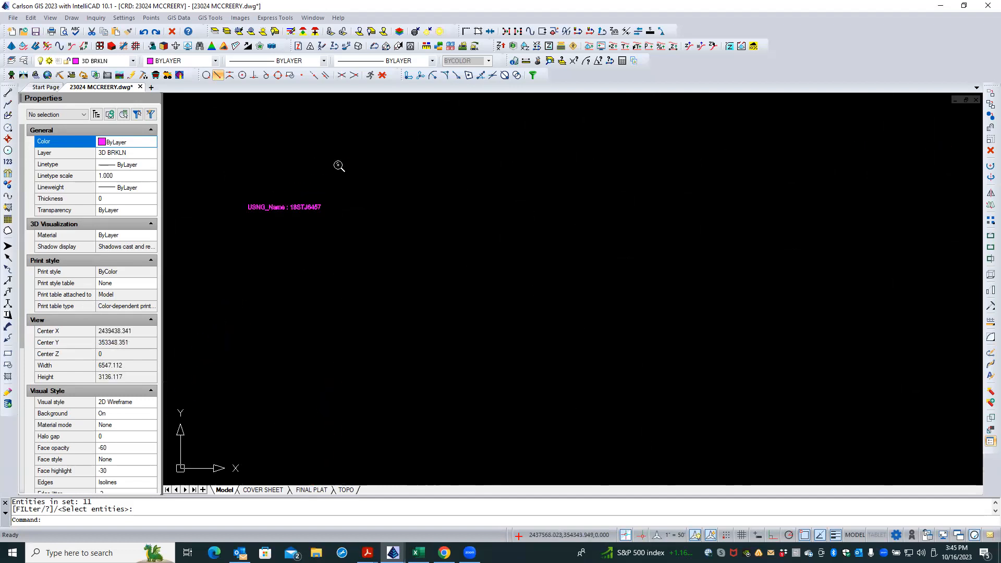
scroll(334, 240, "down", 10)
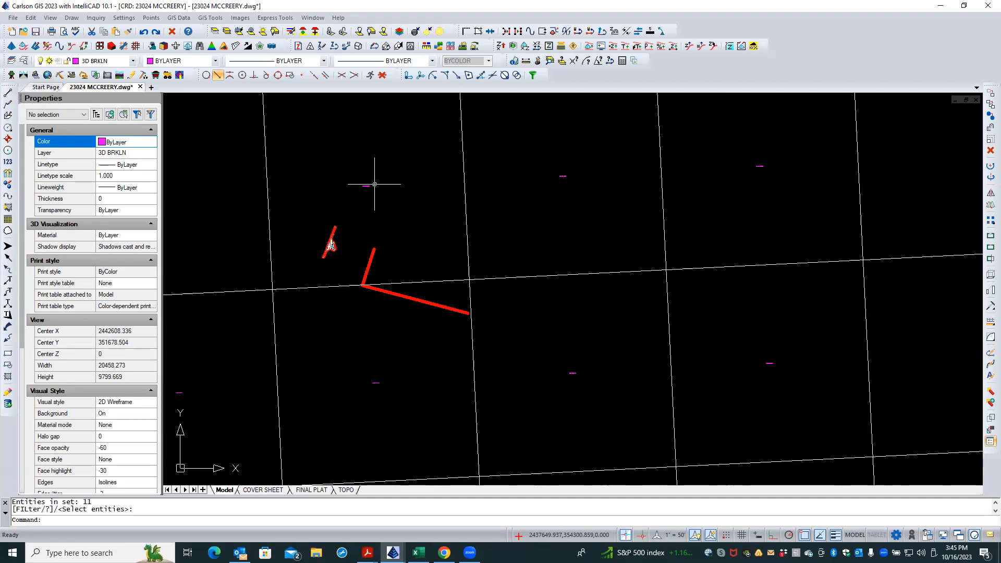
Erase all entity types on the 3D BRKLN layer, taking the layer from a tile label at the site.
left_click(291, 32)
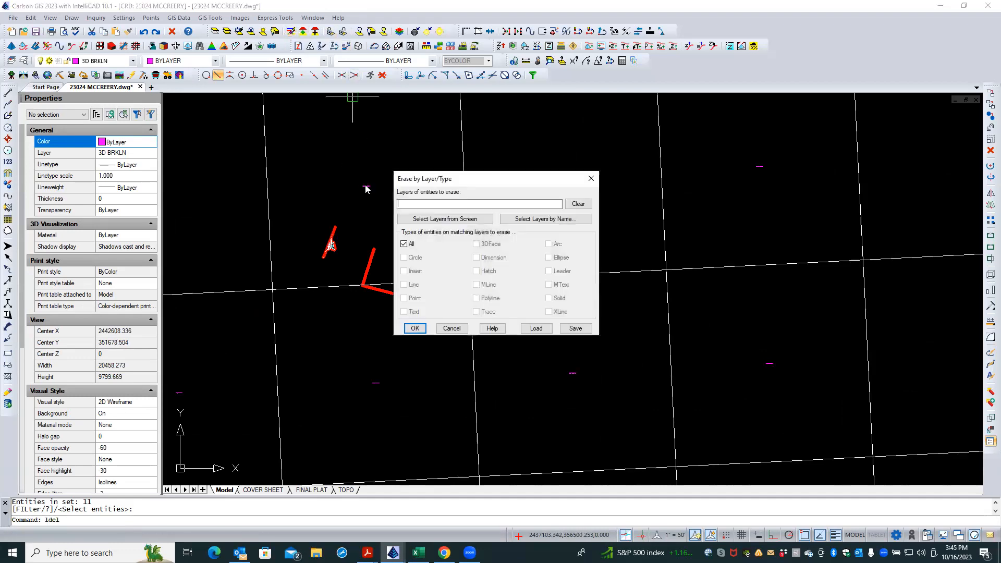
left_click(410, 215)
left_click(368, 187)
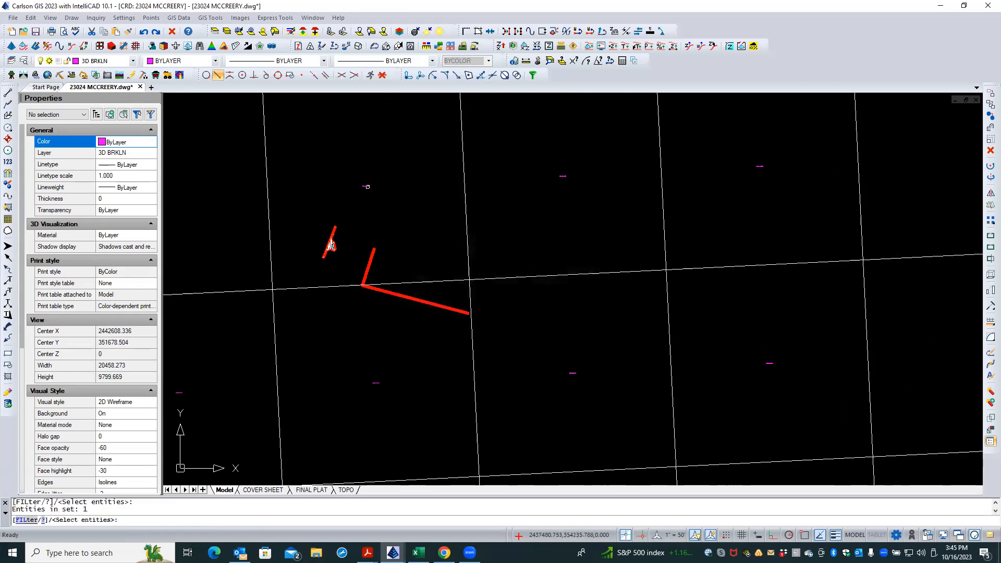
key("Return")
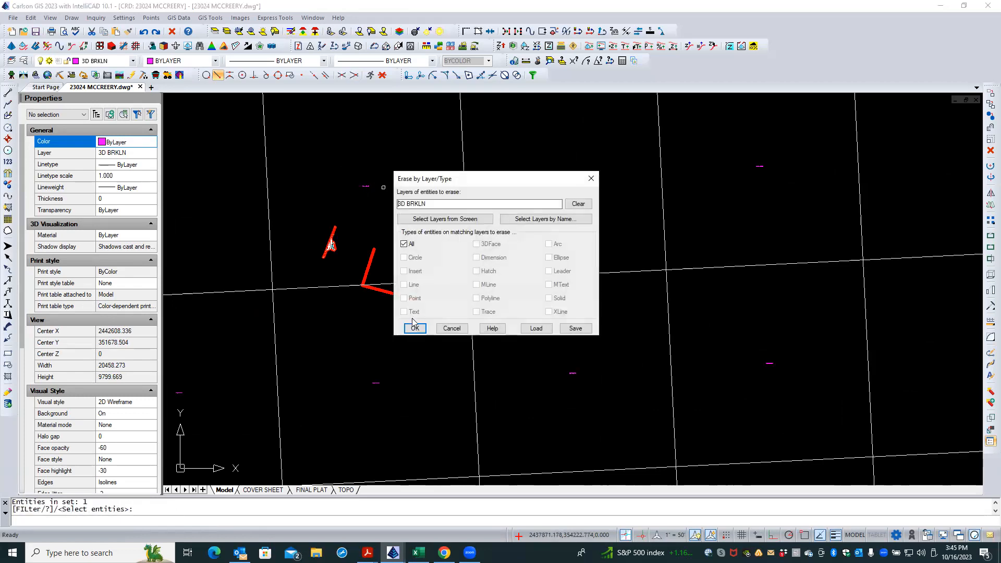
key("Return")
Start an ESRI SHP import and choose 18STJ6457.shp from the Ctr_shpfiles folder as the file to import.
scroll(411, 229, "down", 7)
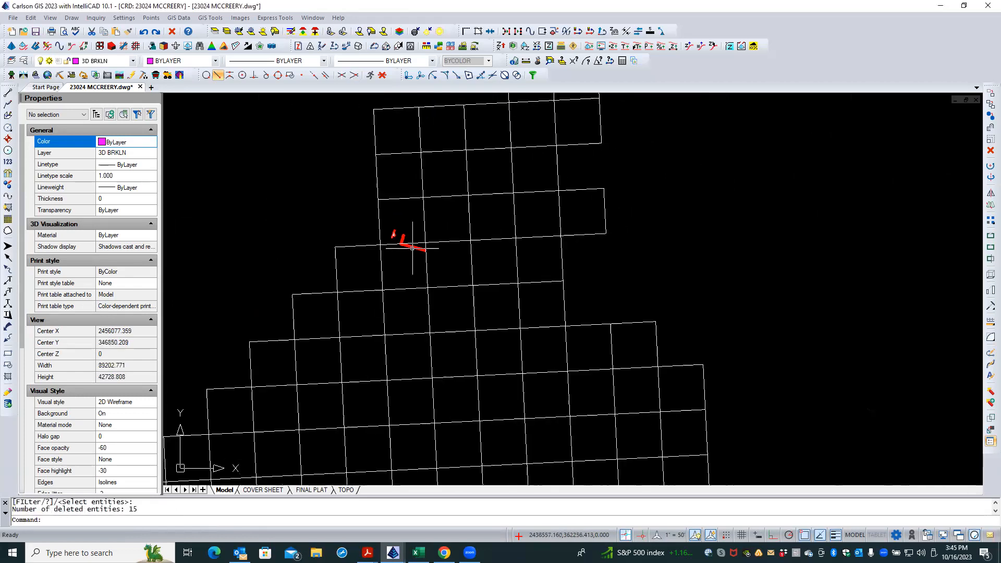
left_click(183, 17)
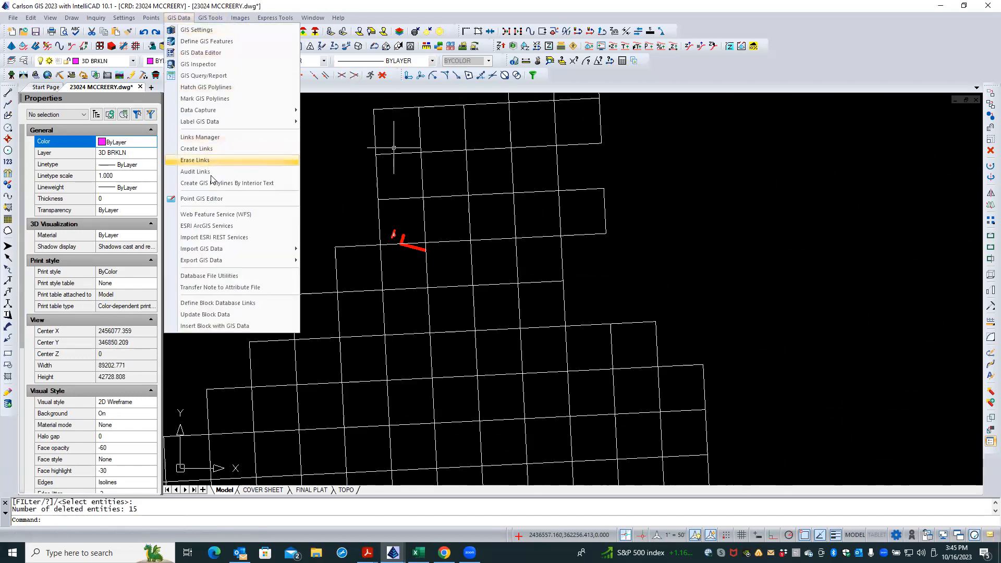
mouse_move(225, 249)
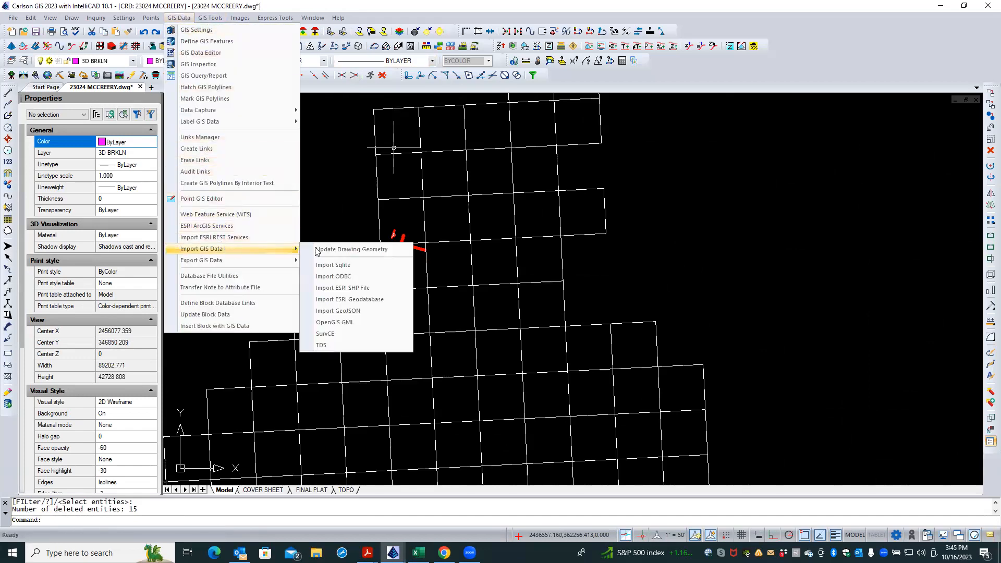
left_click(357, 289)
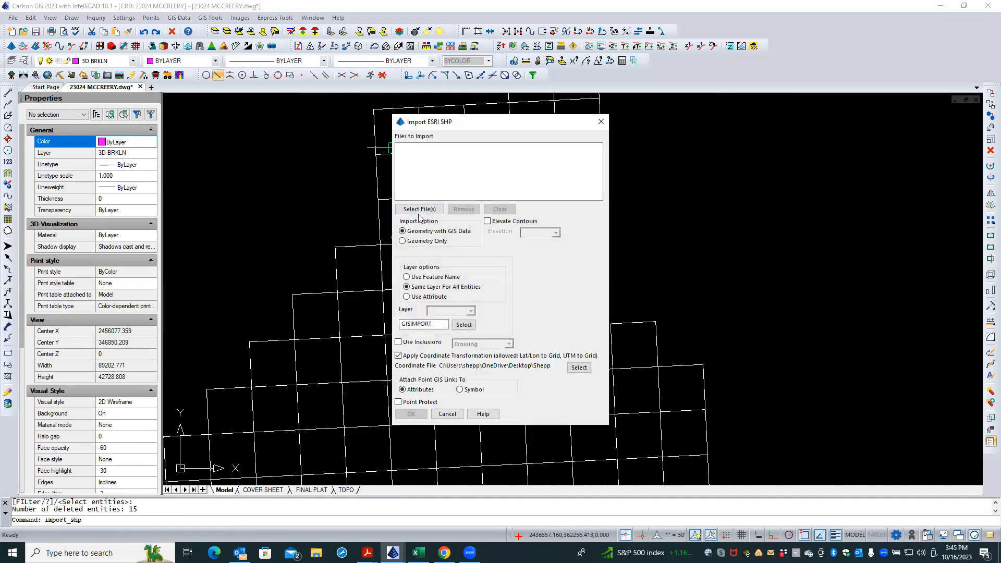
left_click(419, 210)
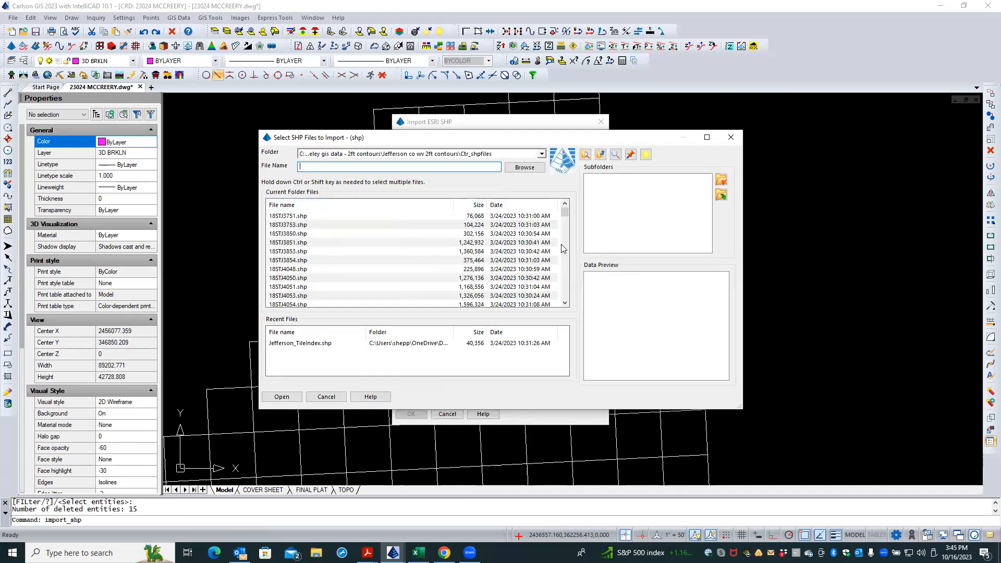
left_click_drag(566, 214, 569, 285)
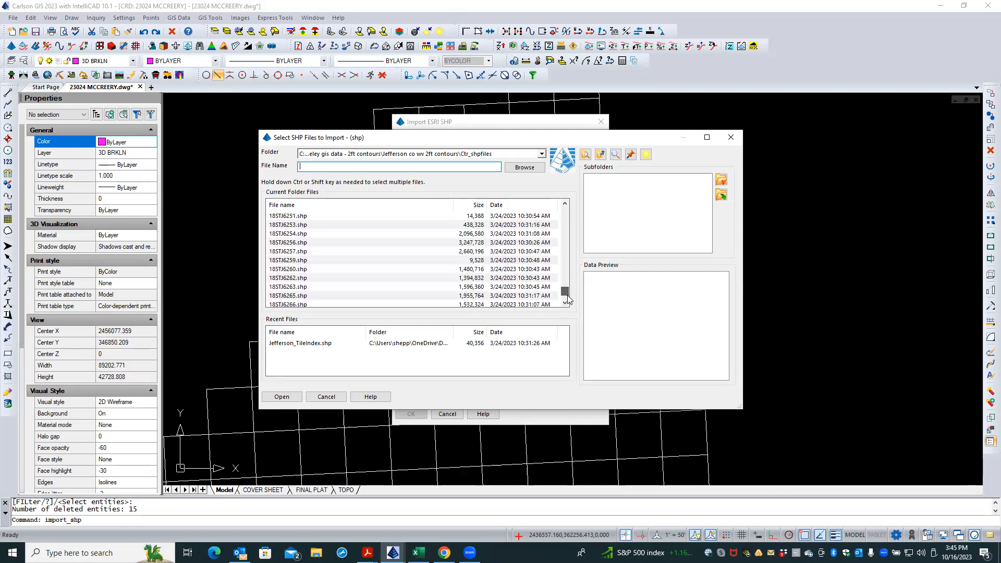
left_click_drag(568, 296, 568, 298)
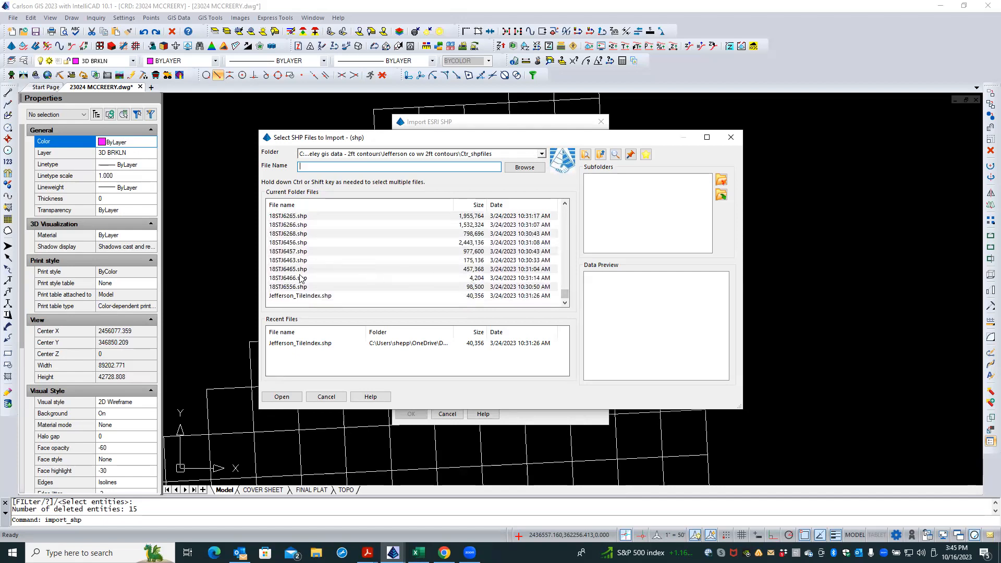
left_click(294, 252)
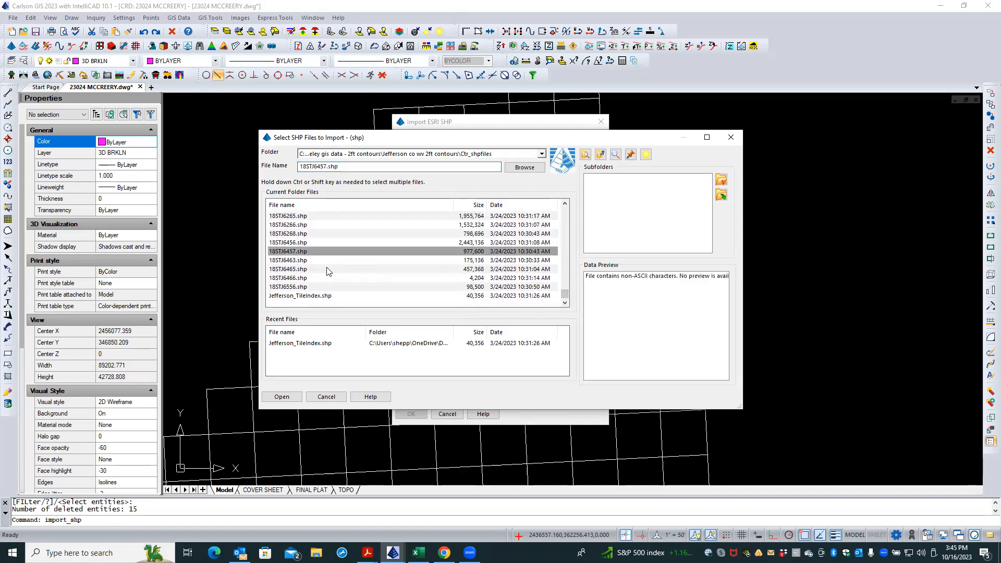
left_click(282, 397)
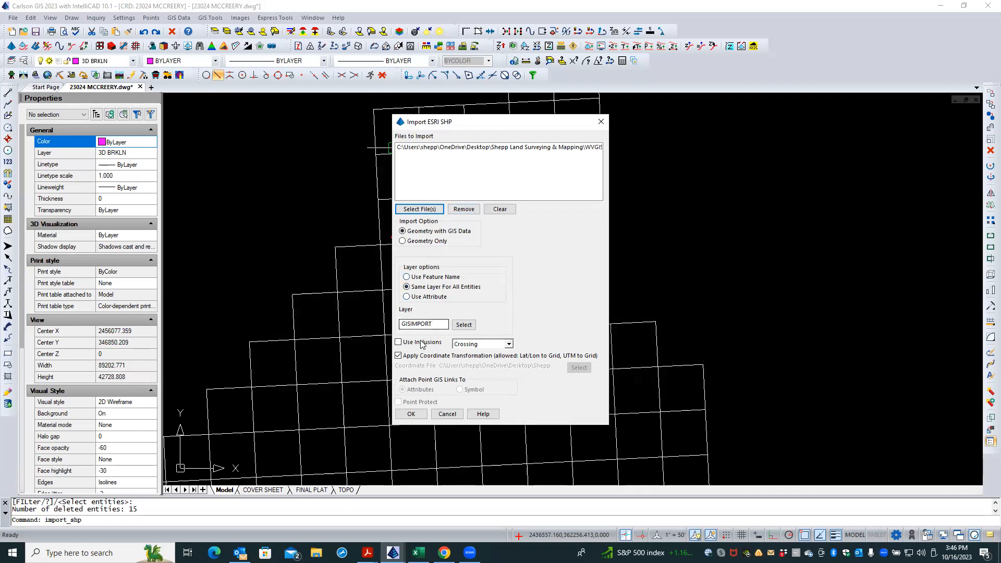
Import the contour polylines onto the GISIMPORT layer, assigning Shape_Leng as entity ID and Elevation as elevation, and check where they land.
left_click(411, 414)
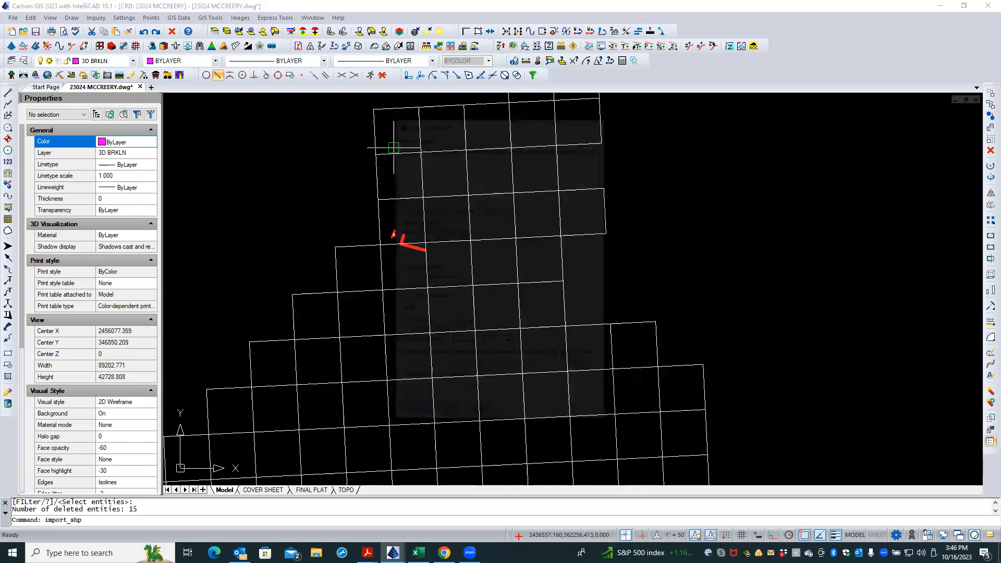
left_click(441, 280)
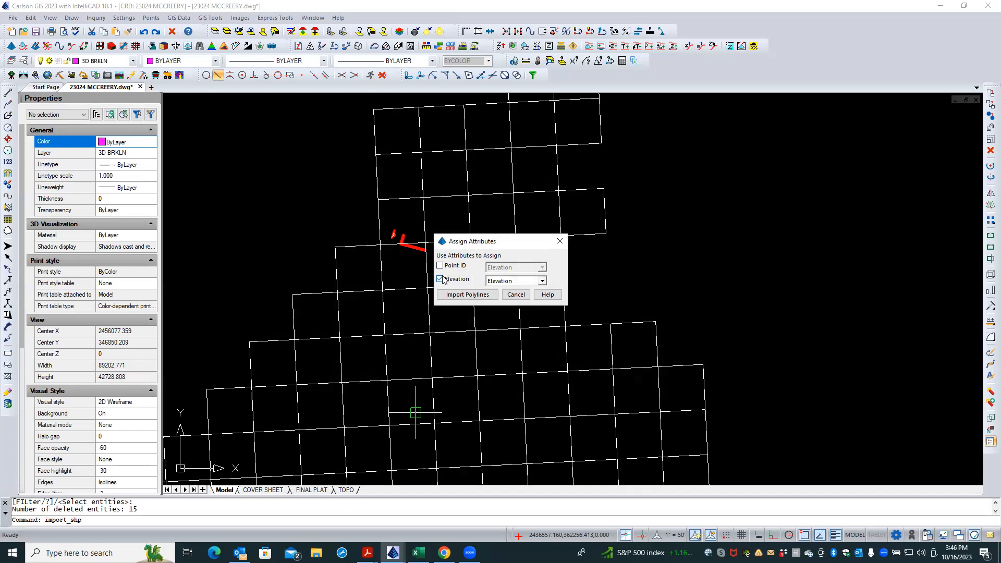
left_click(440, 265)
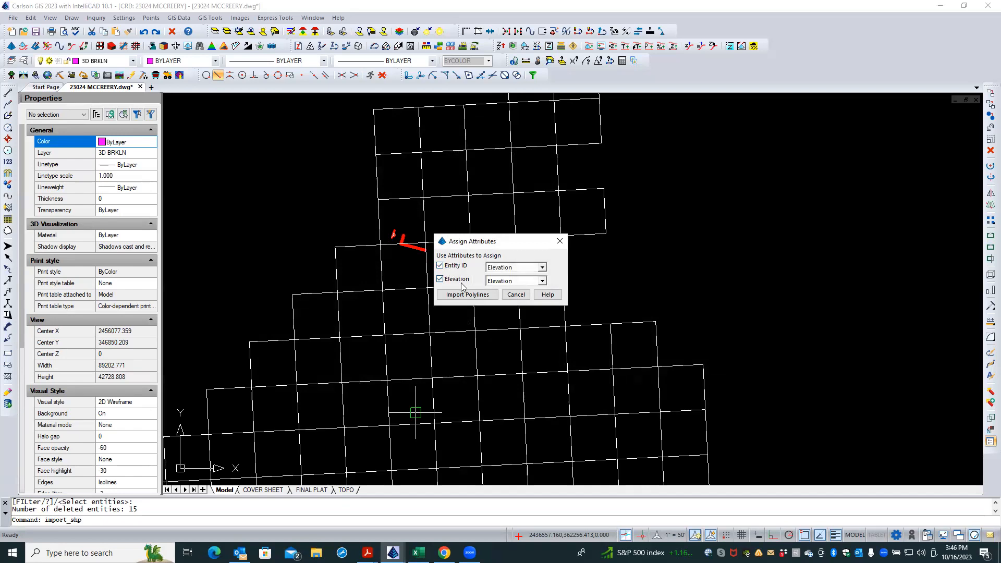
left_click(543, 268)
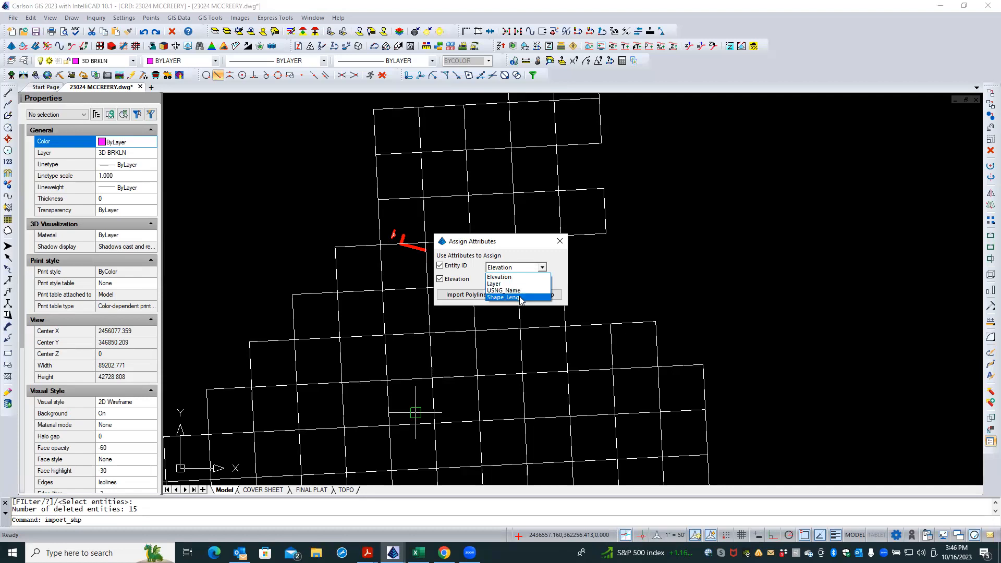
left_click(504, 297)
left_click(461, 295)
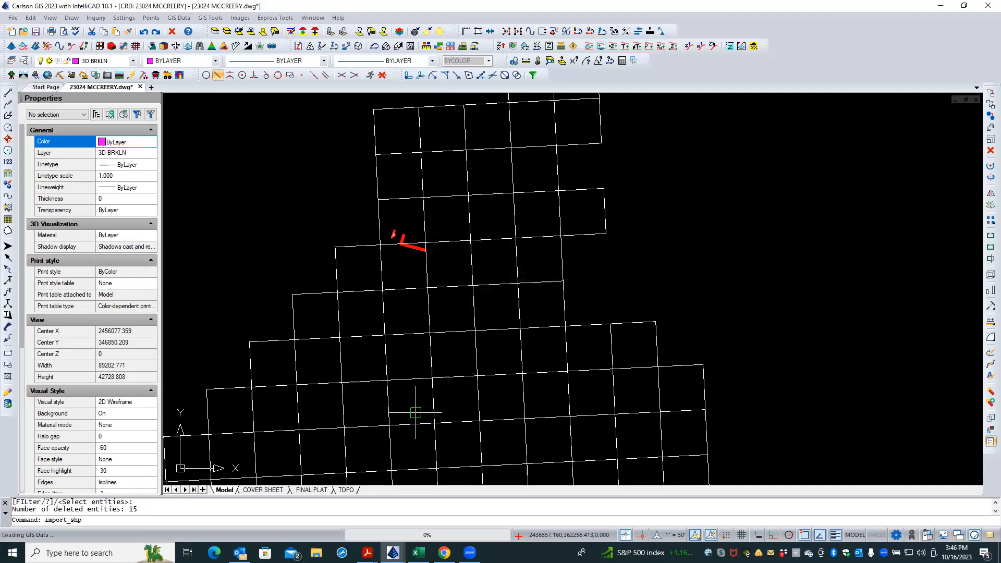
scroll(341, 159, "down", 5)
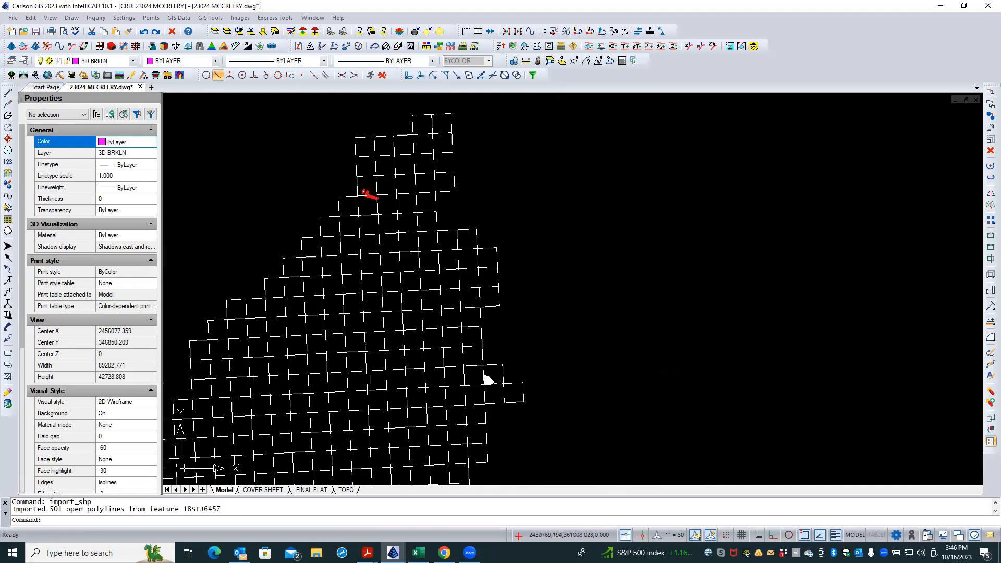
scroll(459, 336, "up", 15)
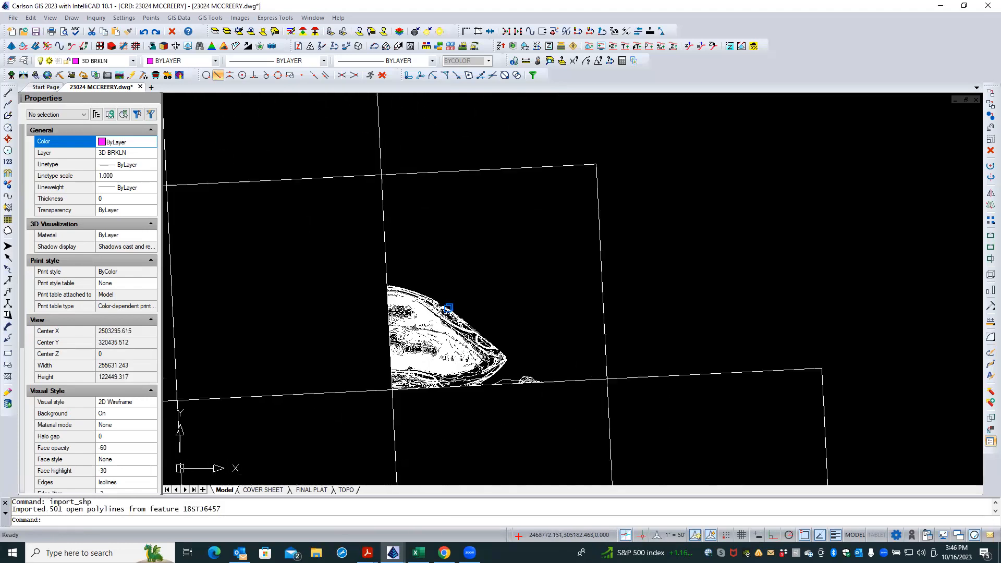
Erase all contour polylines imported from tile 18STJ6457.
scroll(461, 310, "down", 4)
left_click(374, 233)
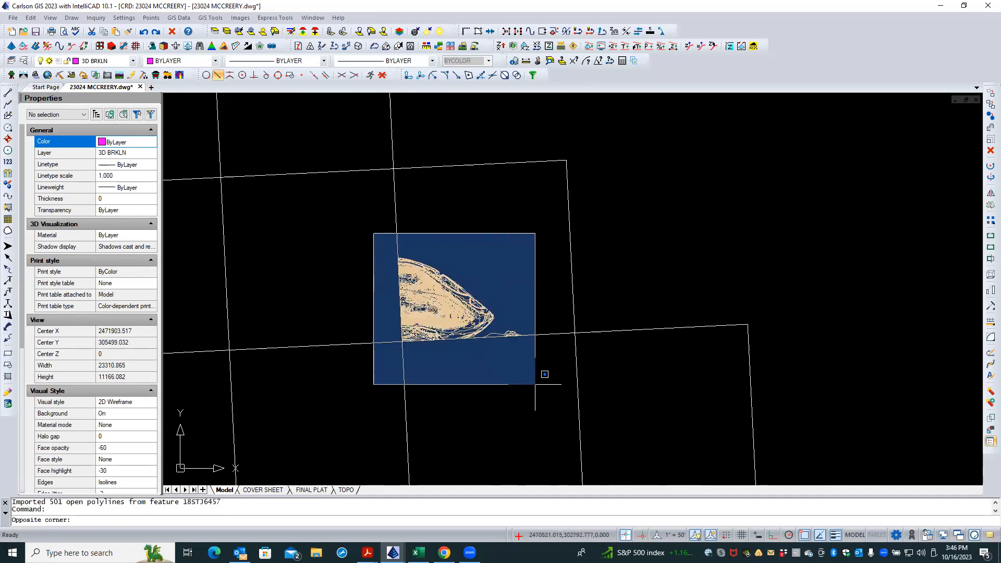
left_click(534, 384)
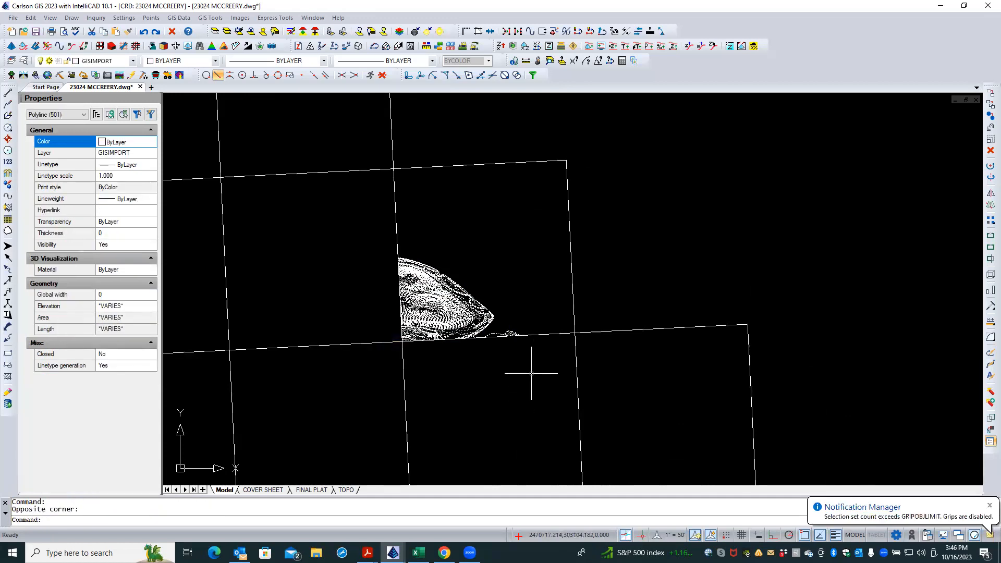
key("Delete")
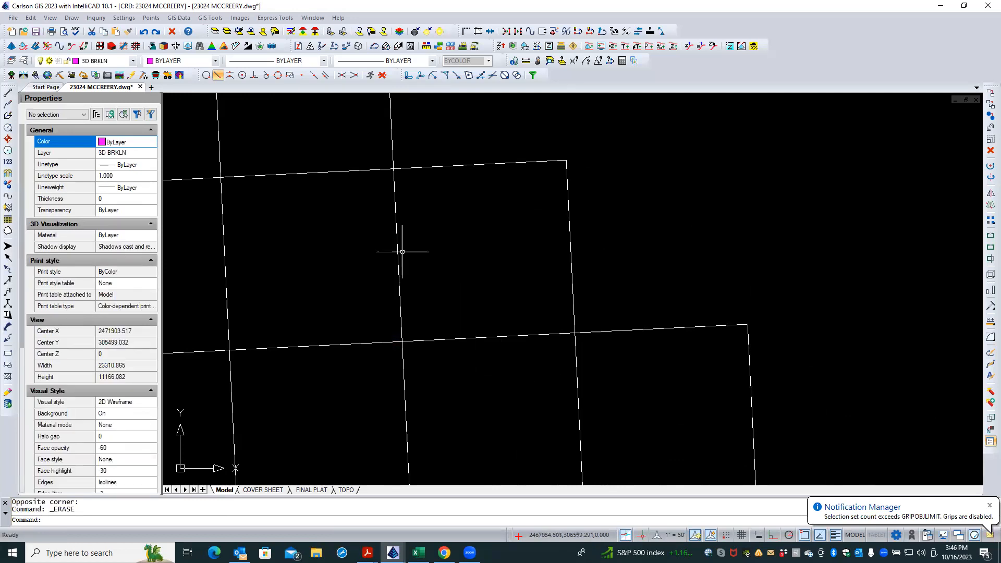
left_click(290, 33)
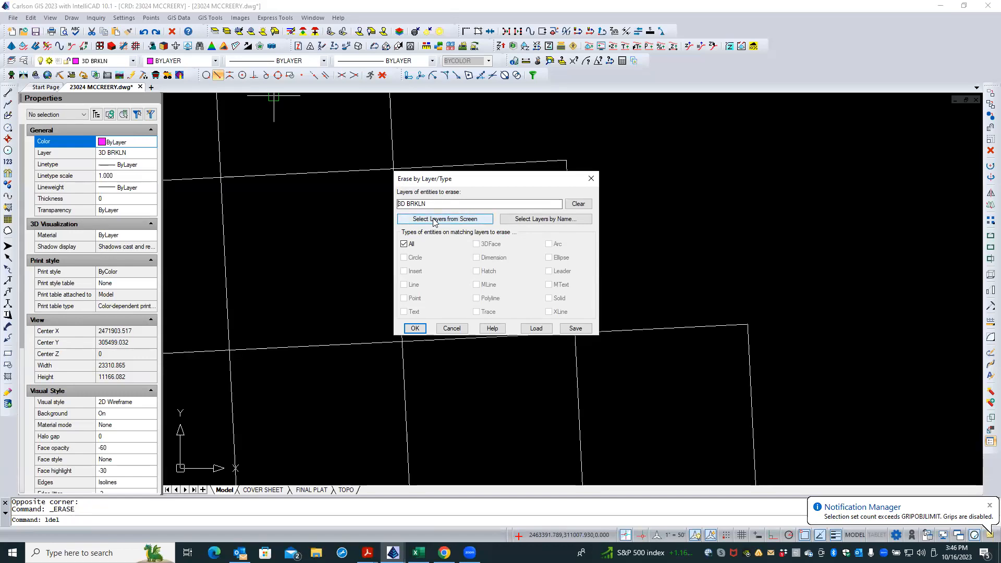
left_click(451, 329)
Undo the recent operations back through the contour import and the label erasure, restoring the tile labels around the site.
scroll(481, 315, "down", 1)
scroll(480, 315, "down", 5)
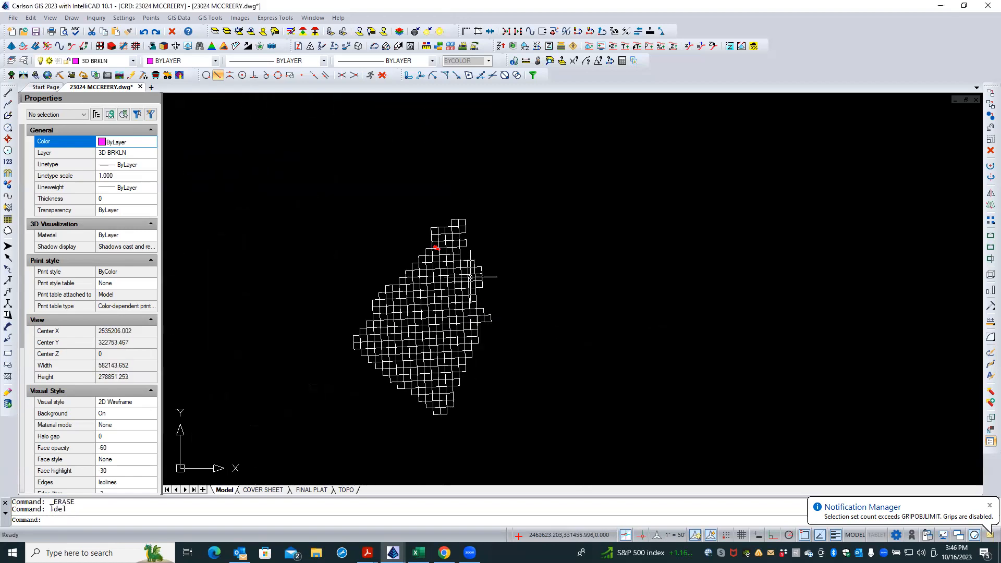
scroll(471, 277, "up", 4)
scroll(471, 305, "up", 8)
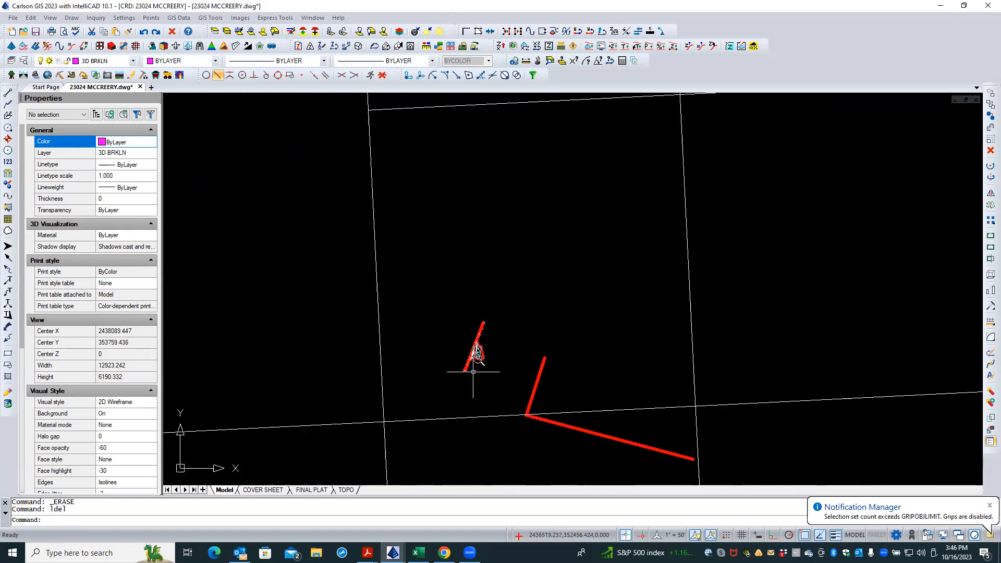
scroll(481, 373, "up", 1)
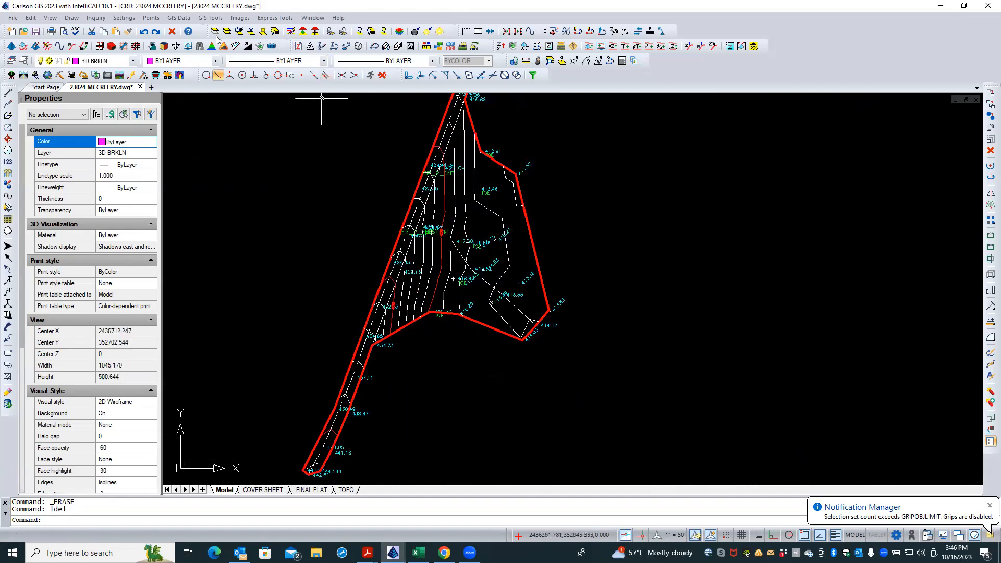
left_click(143, 32)
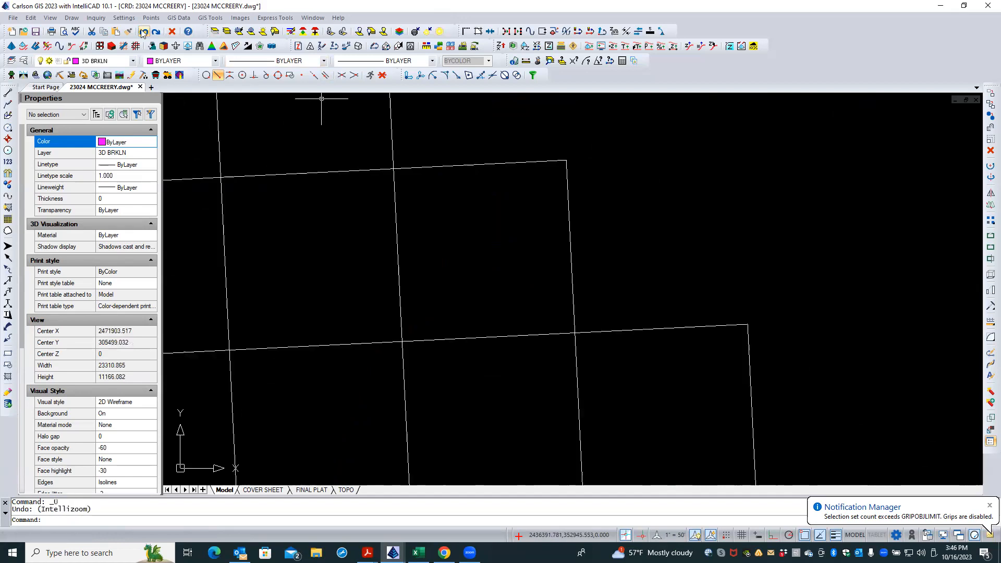
left_click(143, 32)
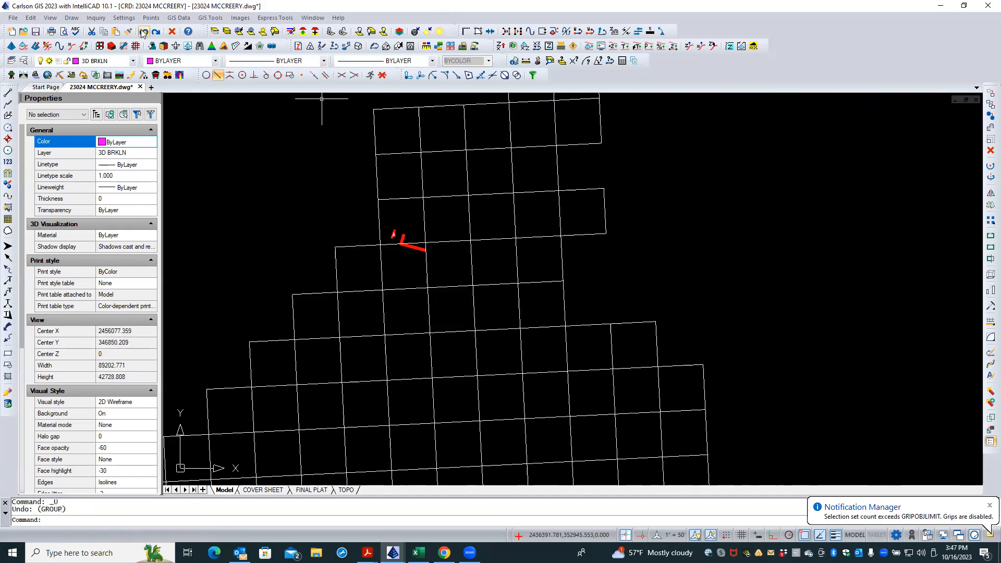
left_click(143, 32)
left_click(143, 32)
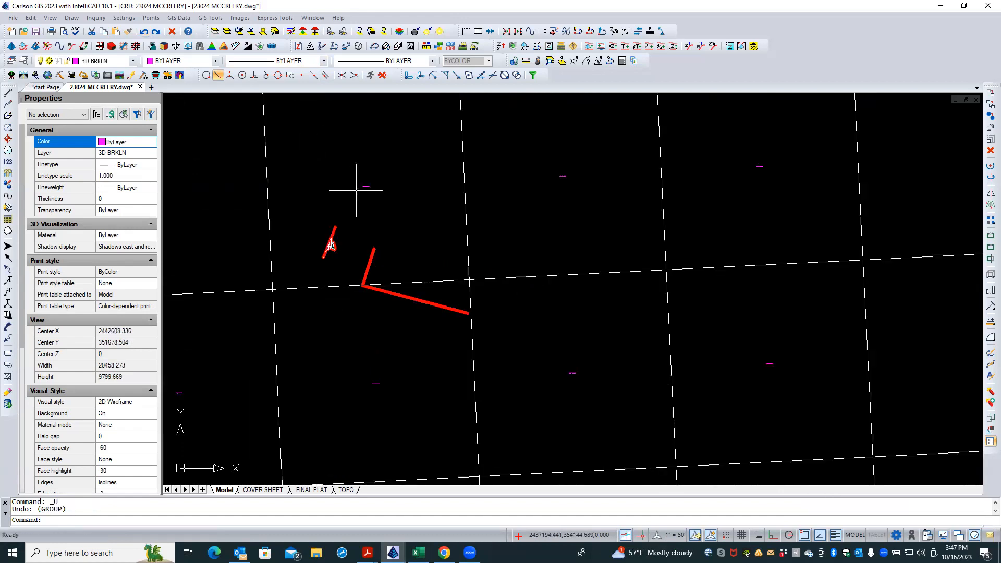
Check the tile label's entity type and layer, then erase only MLine and MText entities on the 3D BRKLN layer.
scroll(356, 191, "up", 4)
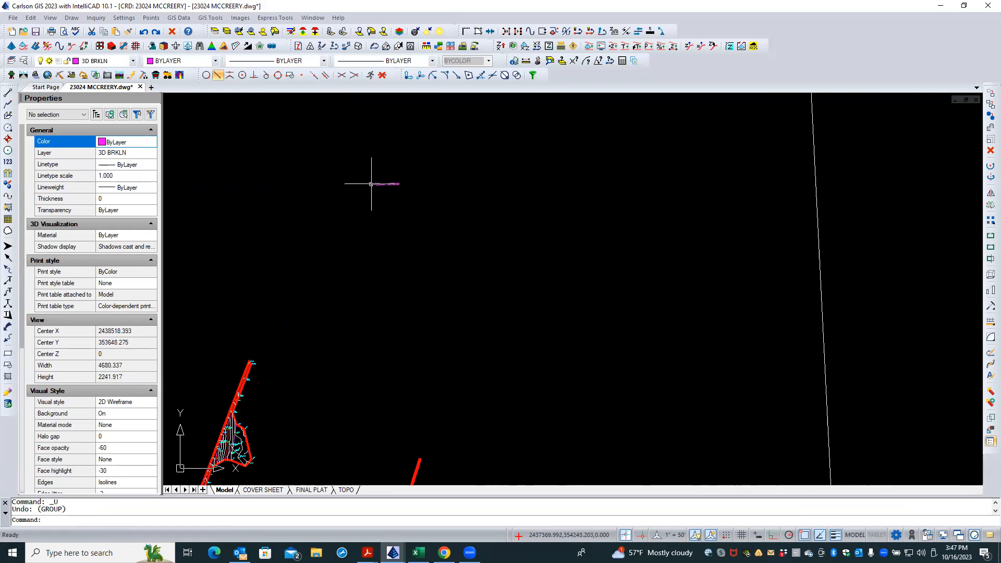
left_click(374, 184)
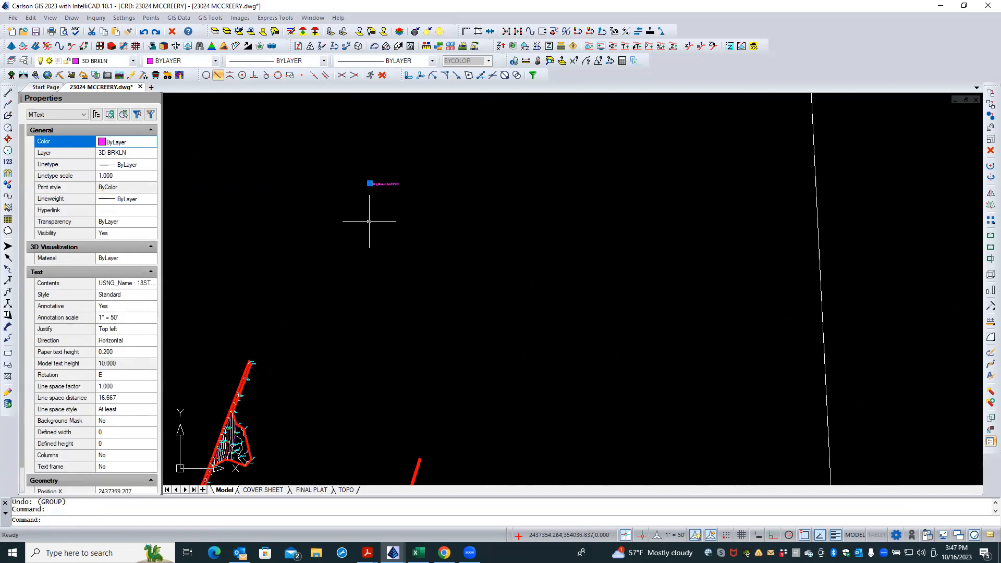
key("Escape")
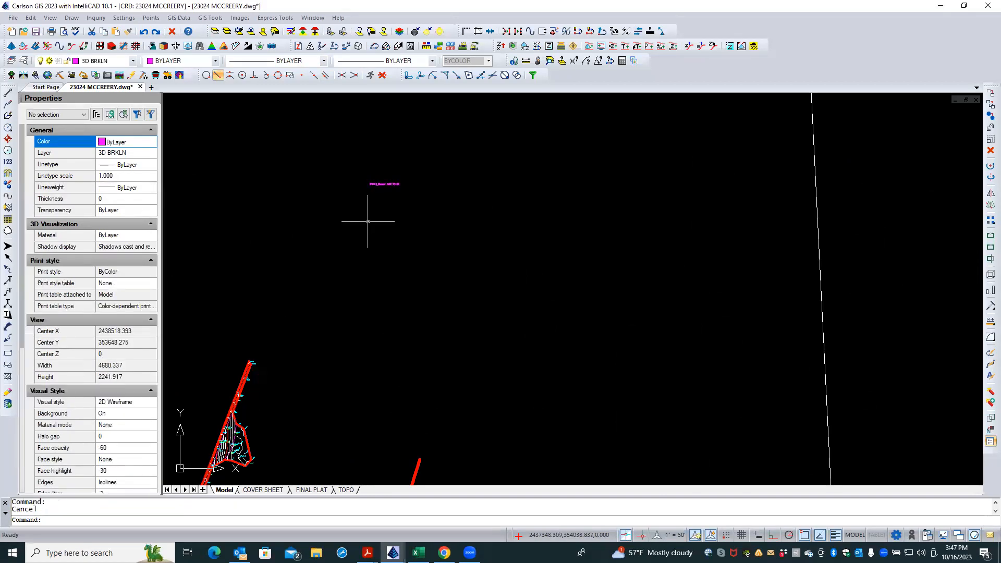
left_click(290, 32)
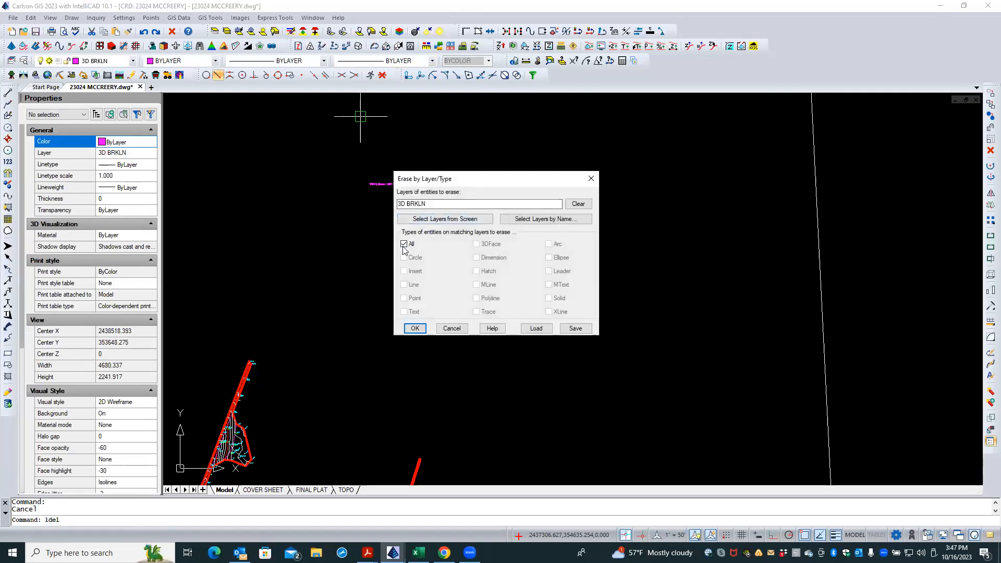
left_click(404, 244)
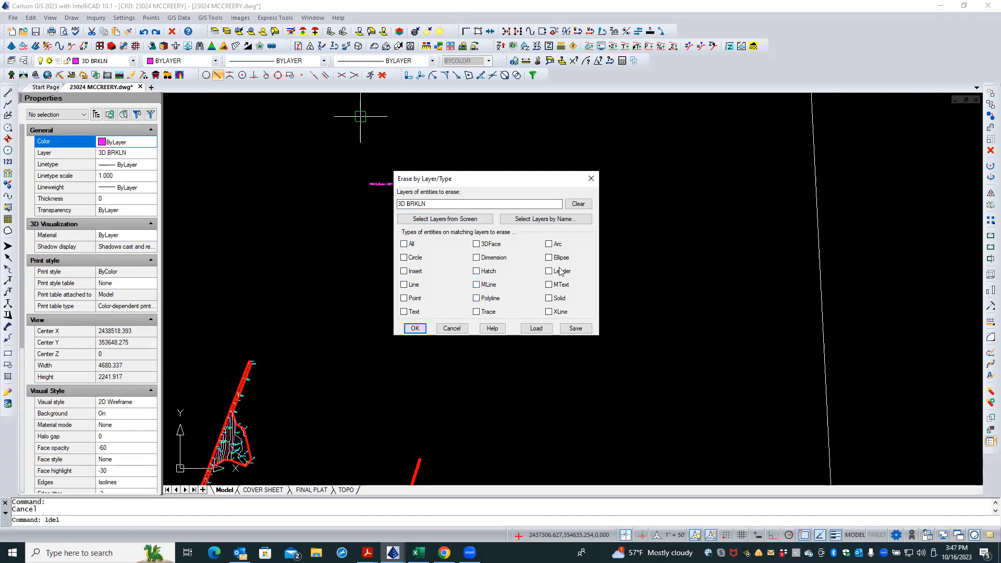
left_click(415, 329)
Erase all entity types on the tile index grid's layer, taking the layer from one of the tile boundaries.
scroll(357, 205, "down", 3)
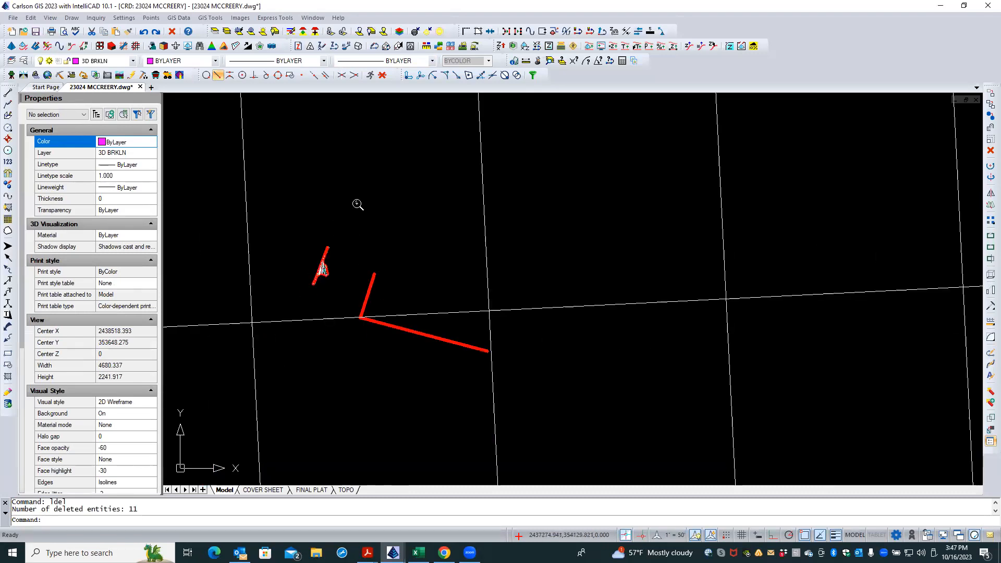
scroll(237, 219, "down", 5)
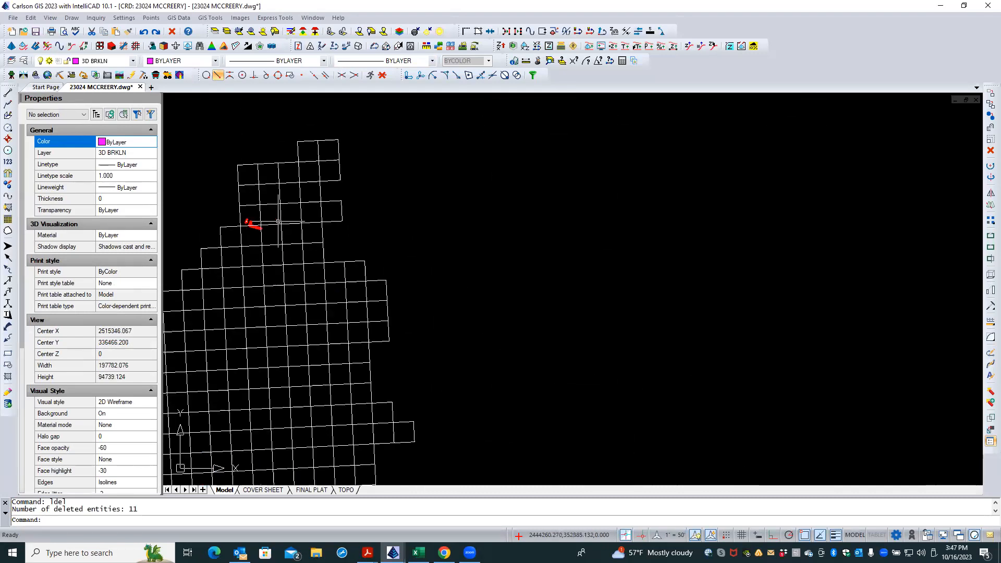
scroll(386, 192, "down", 3)
scroll(387, 326, "up", 3)
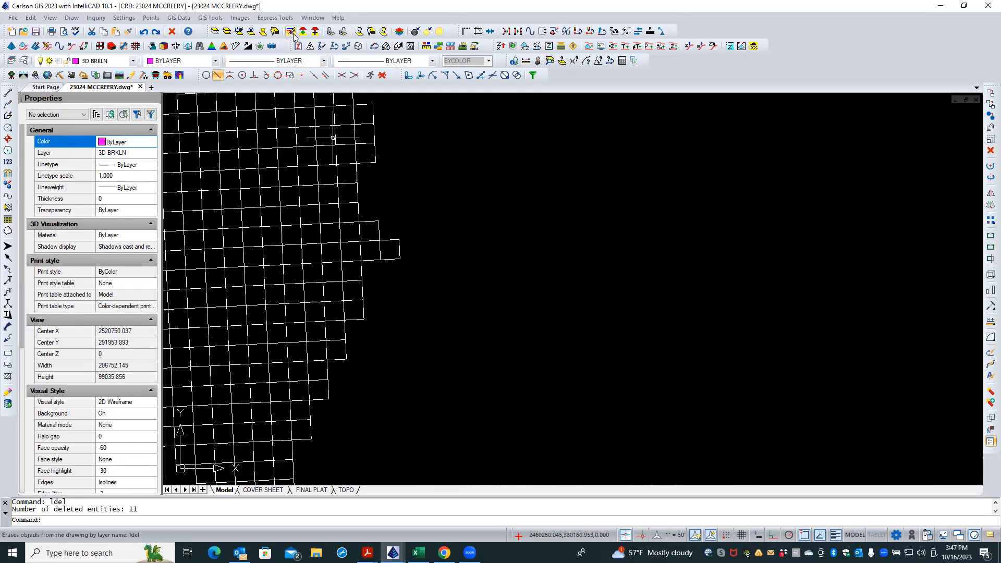
key("Return")
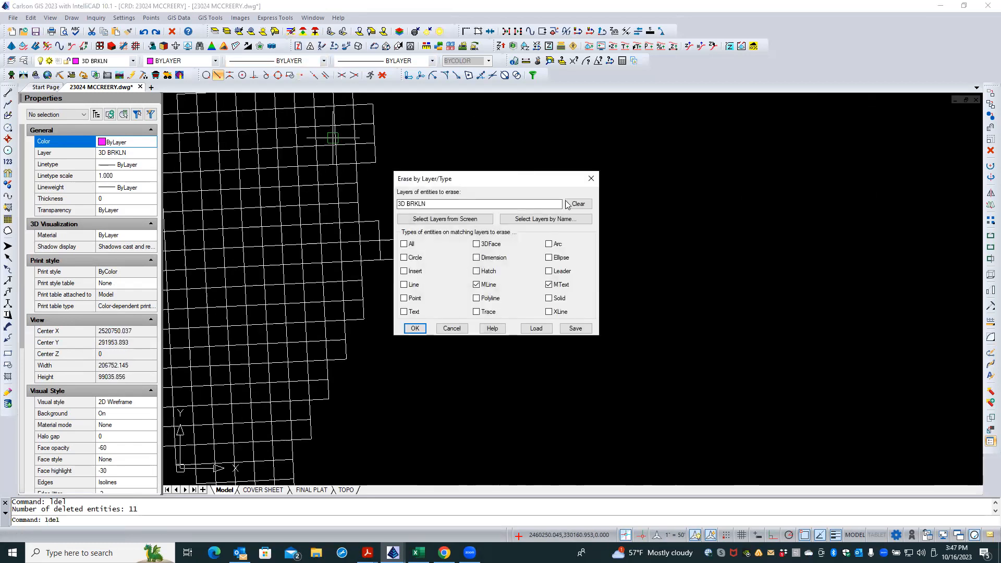
left_click(484, 222)
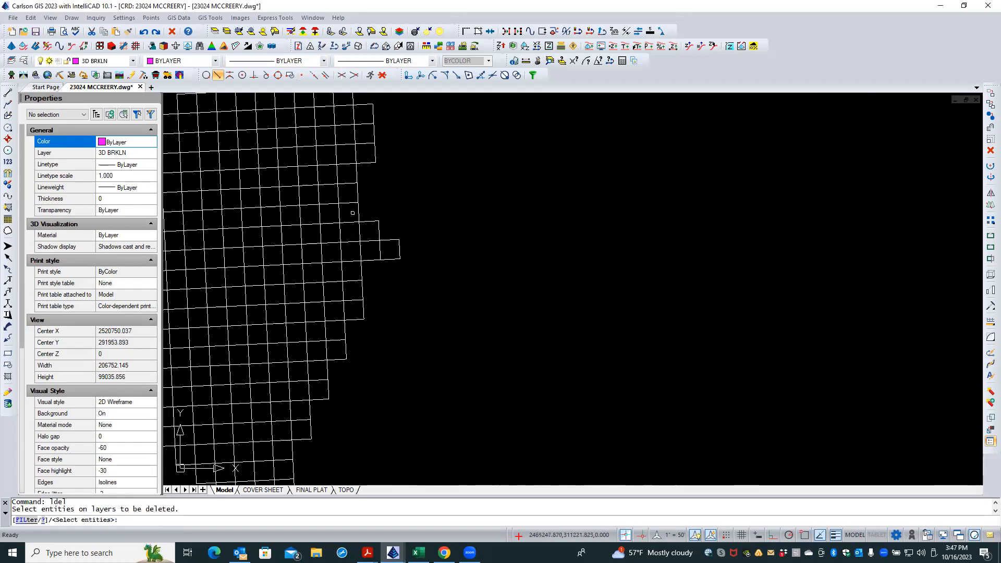
left_click(359, 207)
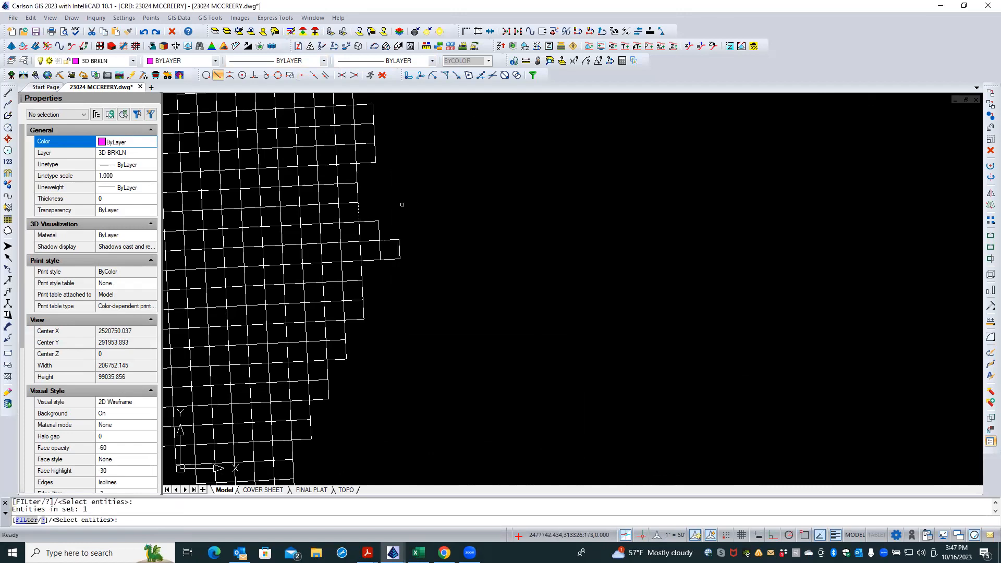
key("Return")
left_click(405, 243)
left_click(414, 328)
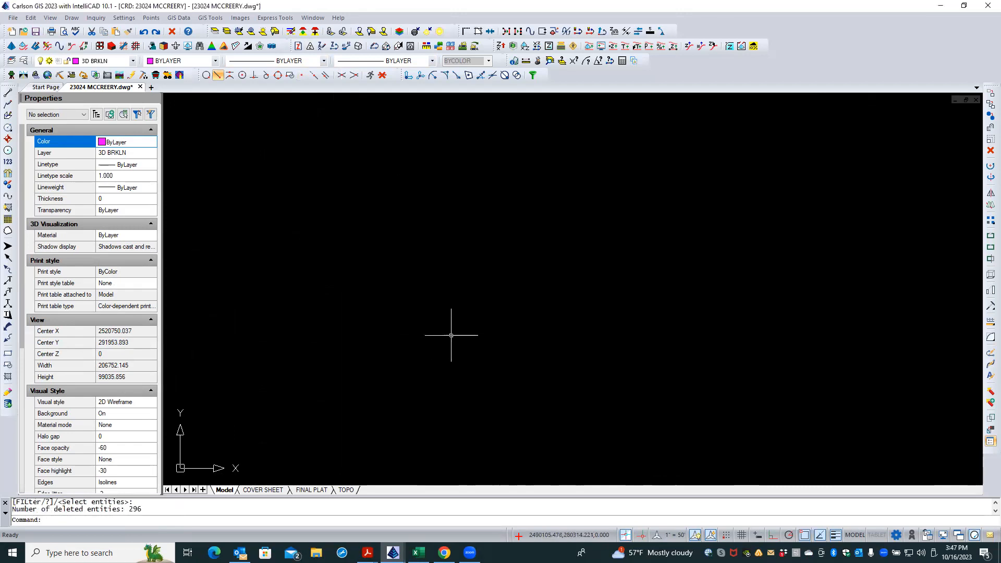
Start a new ESRI SHP import and choose the recently used Jefferson_TileIndex.shp as the file to import.
scroll(413, 264, "up", 5)
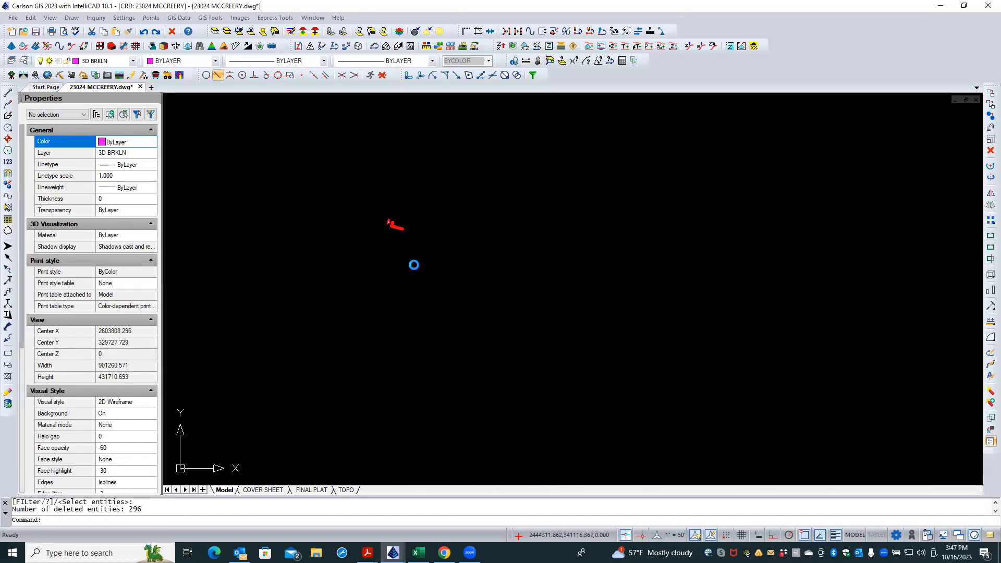
scroll(381, 214, "up", 10)
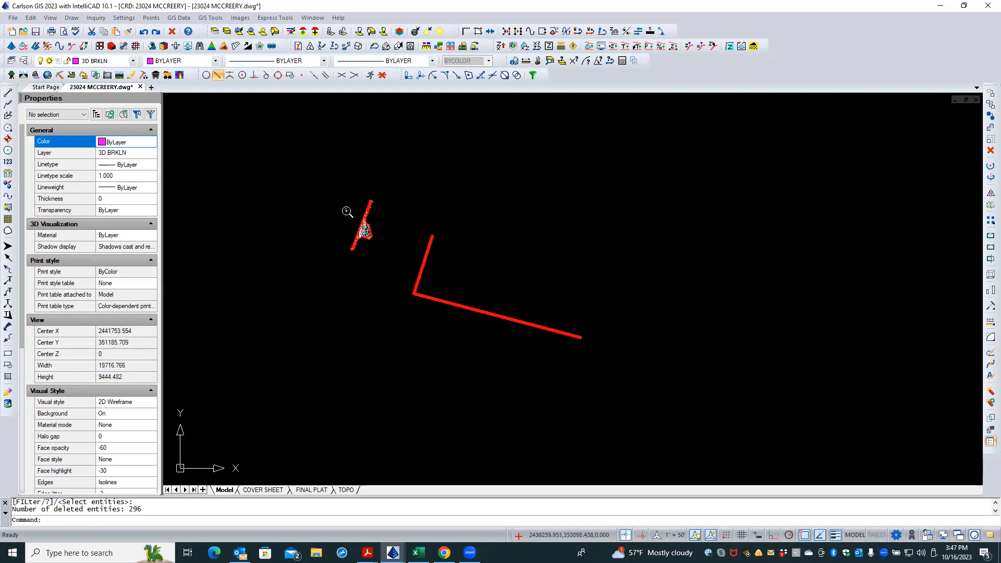
scroll(408, 286, "up", 2)
scroll(404, 283, "down", 6)
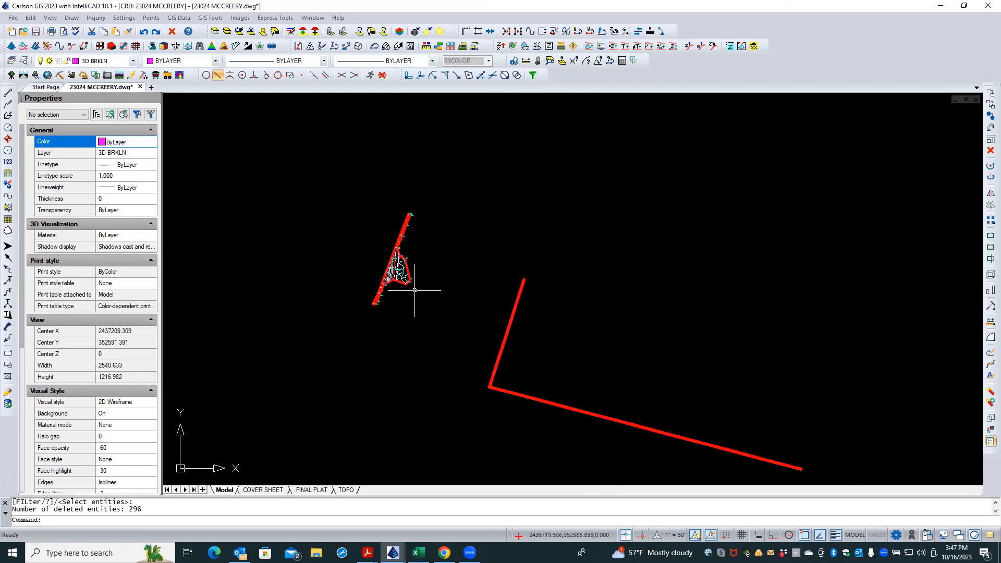
left_click(186, 18)
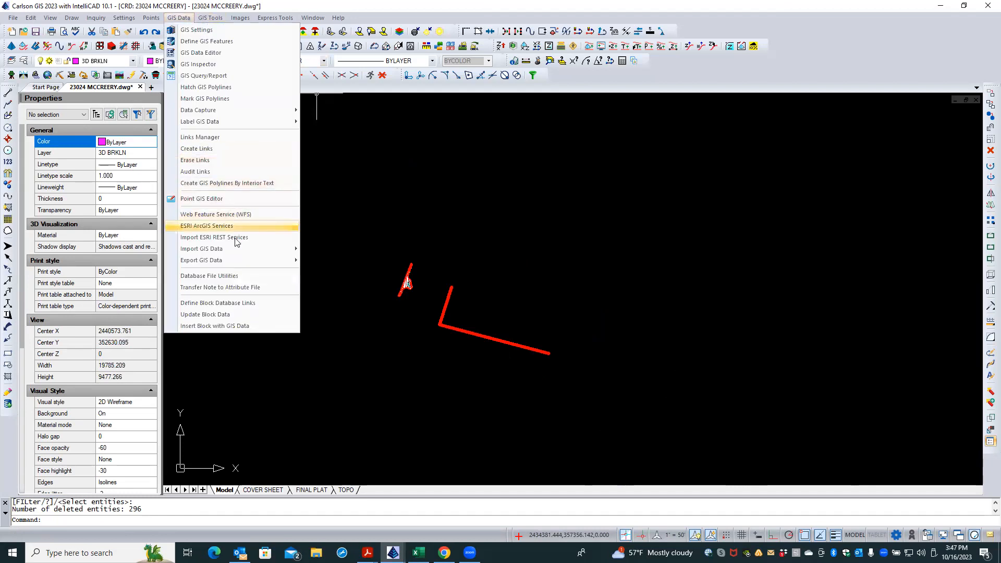
mouse_move(234, 251)
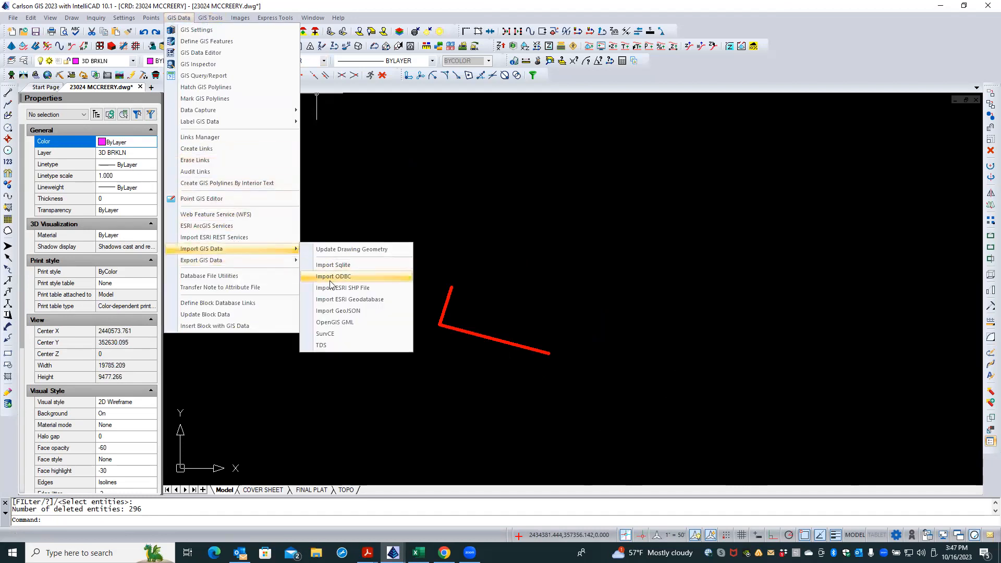
left_click(407, 284)
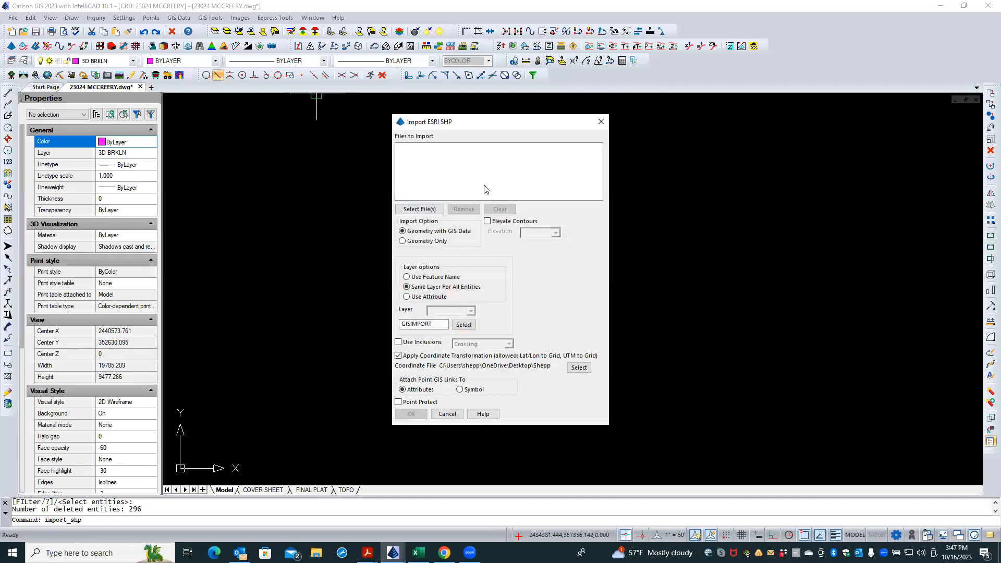
left_click(420, 209)
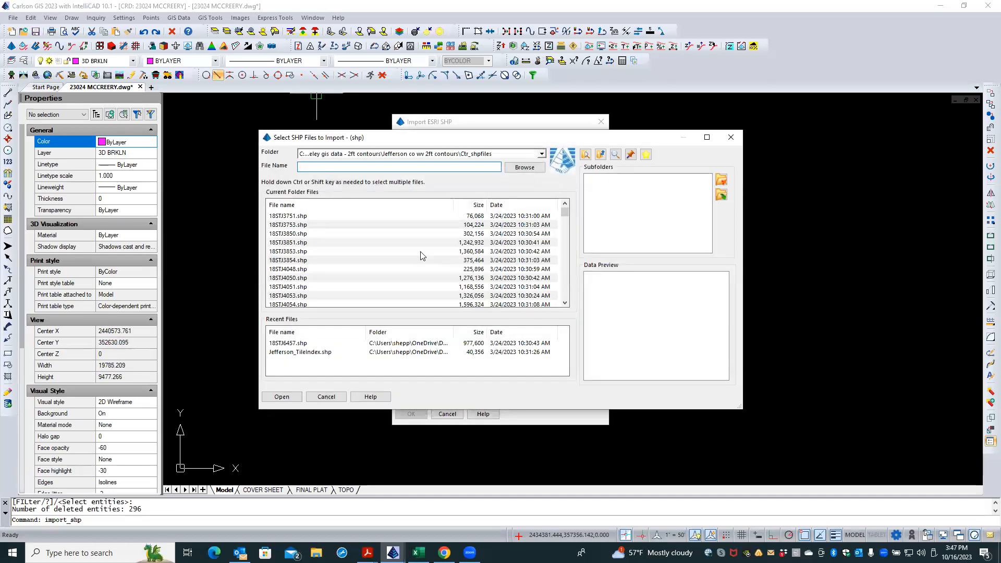
left_click(288, 352)
left_click(286, 397)
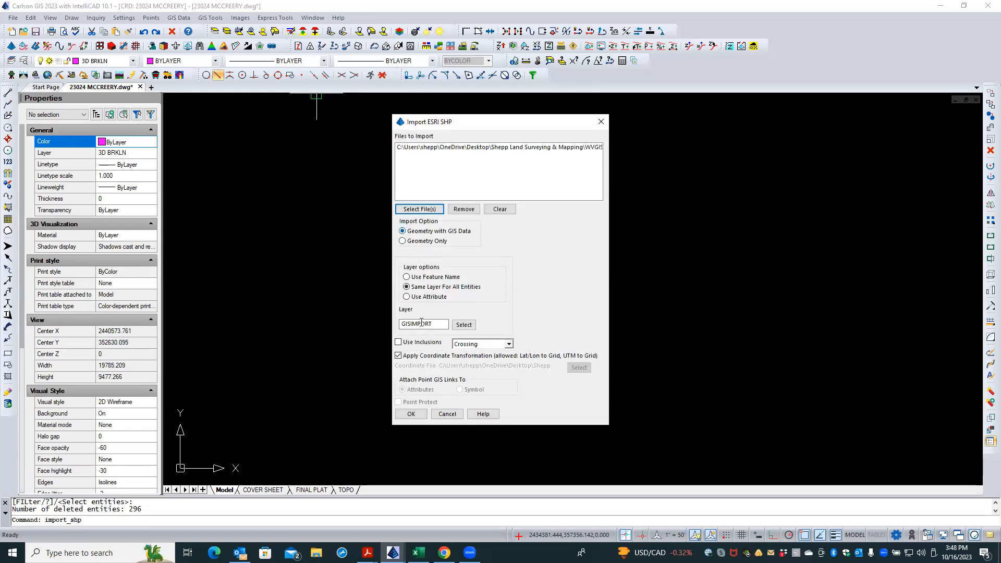
Run the Jefferson_TileIndex import on the GISIMPORT layer, assigning USNG_Name as the Entity ID of the polylines.
left_click(409, 413)
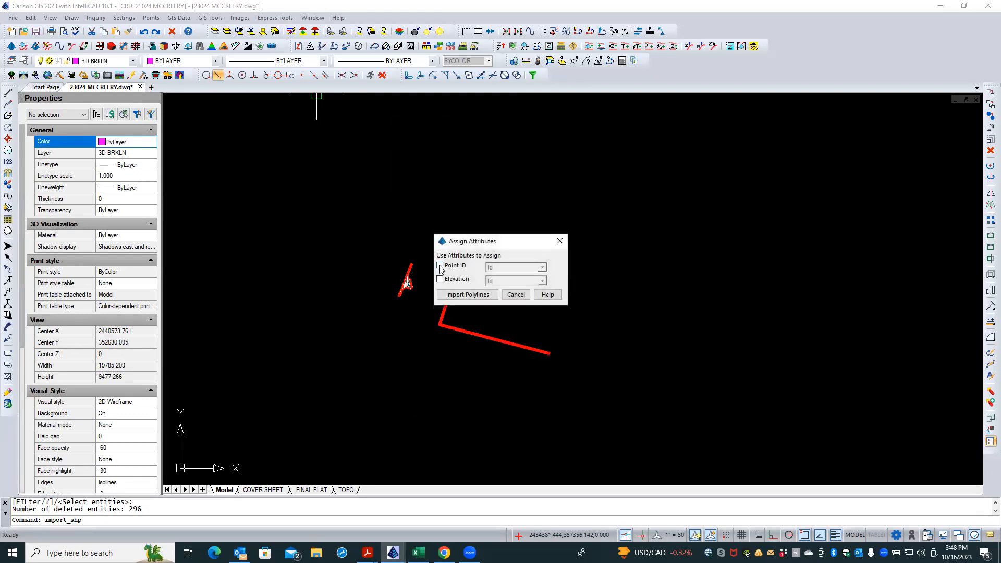
left_click(440, 266)
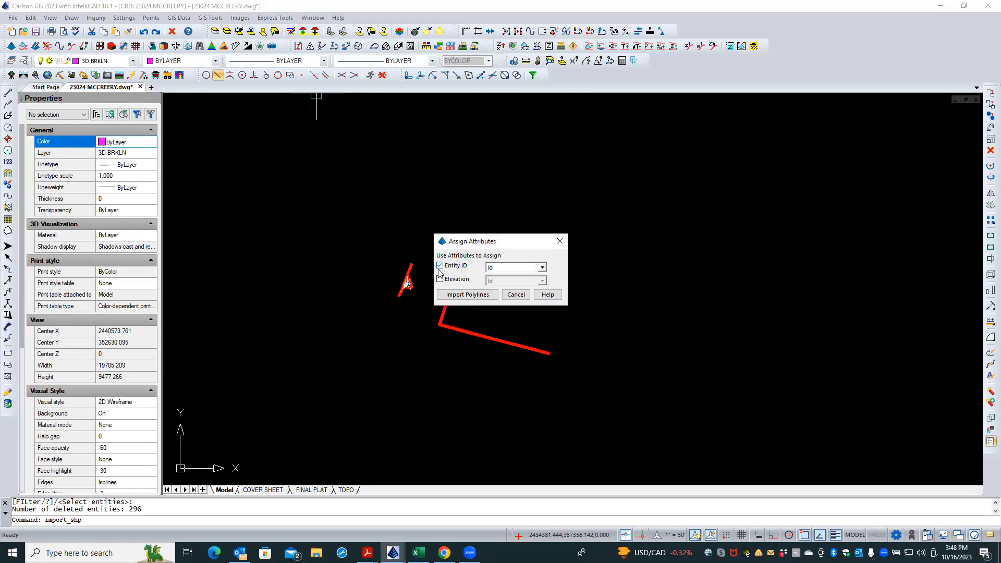
left_click(543, 268)
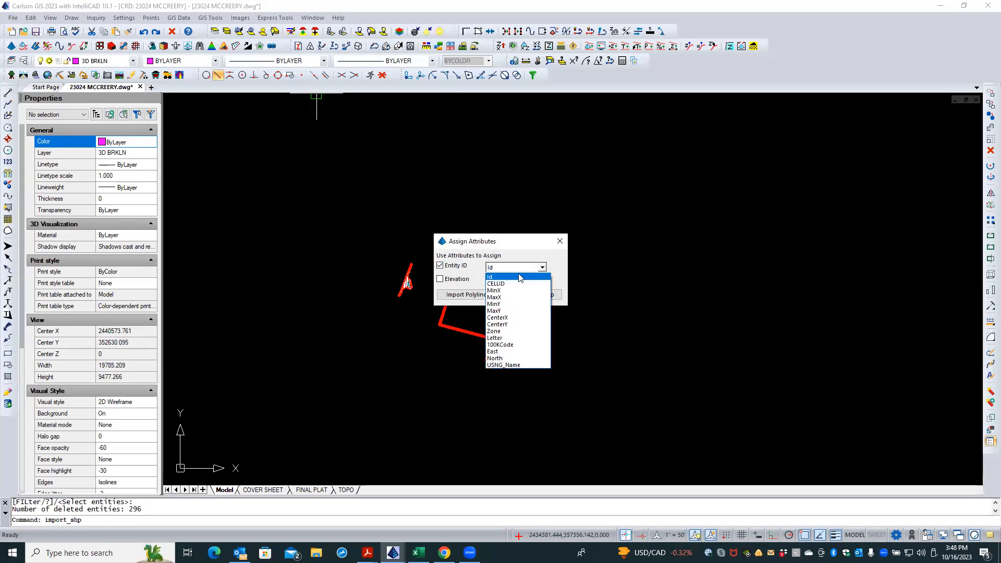
left_click(510, 366)
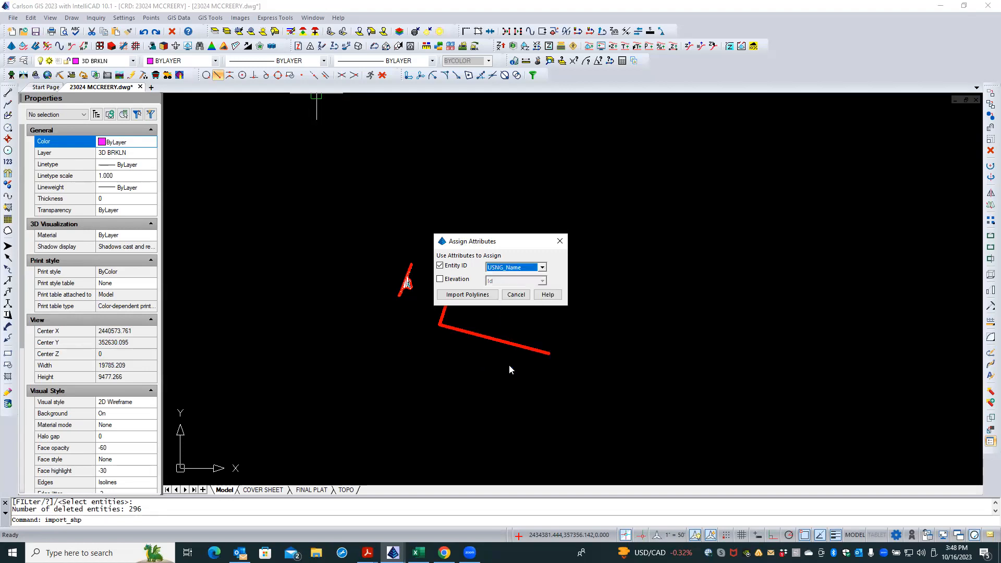
left_click(543, 267)
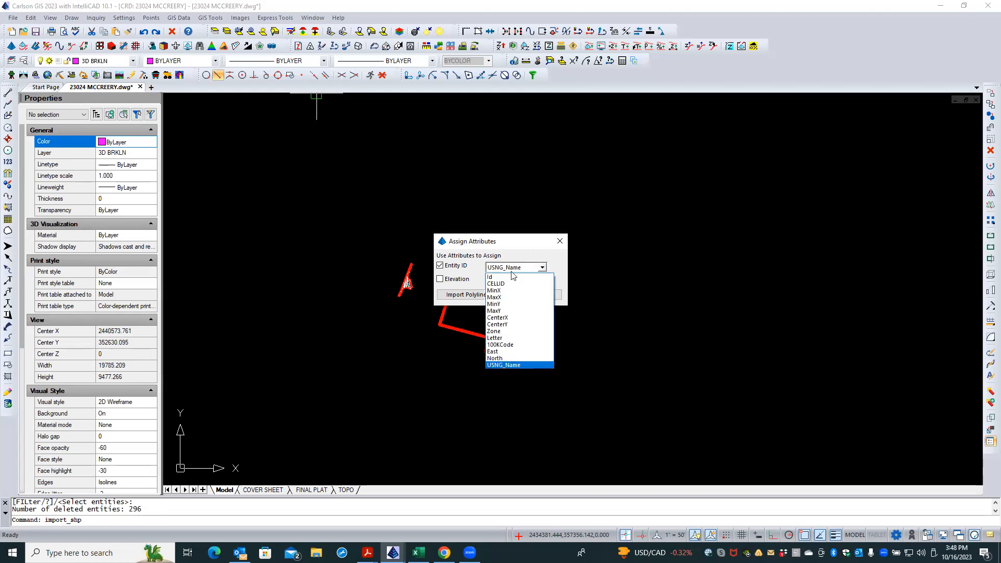
left_click(498, 366)
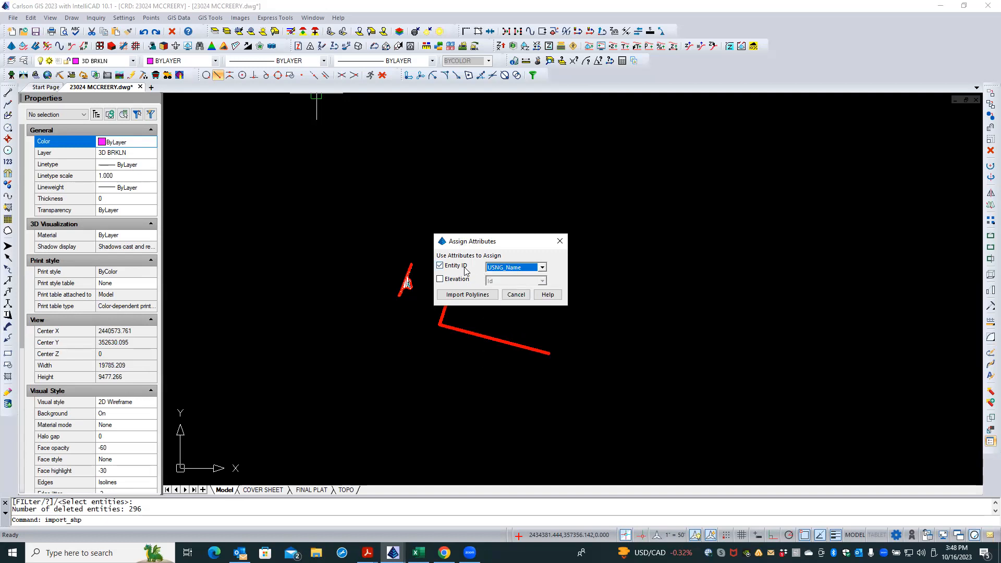
left_click(451, 296)
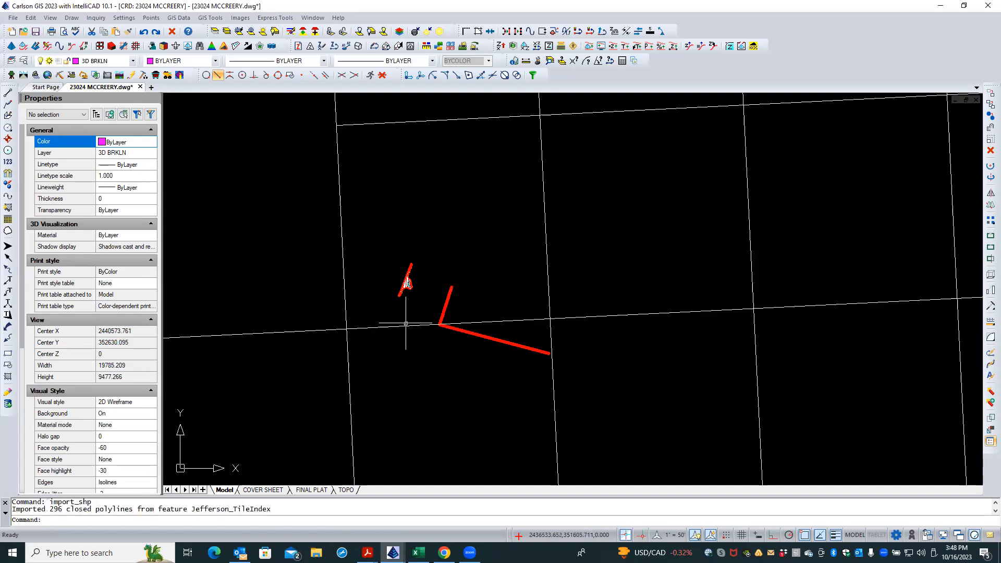
Check the properties of the imported tile boundary that encloses the survey site, then clear the selection.
left_click(344, 261)
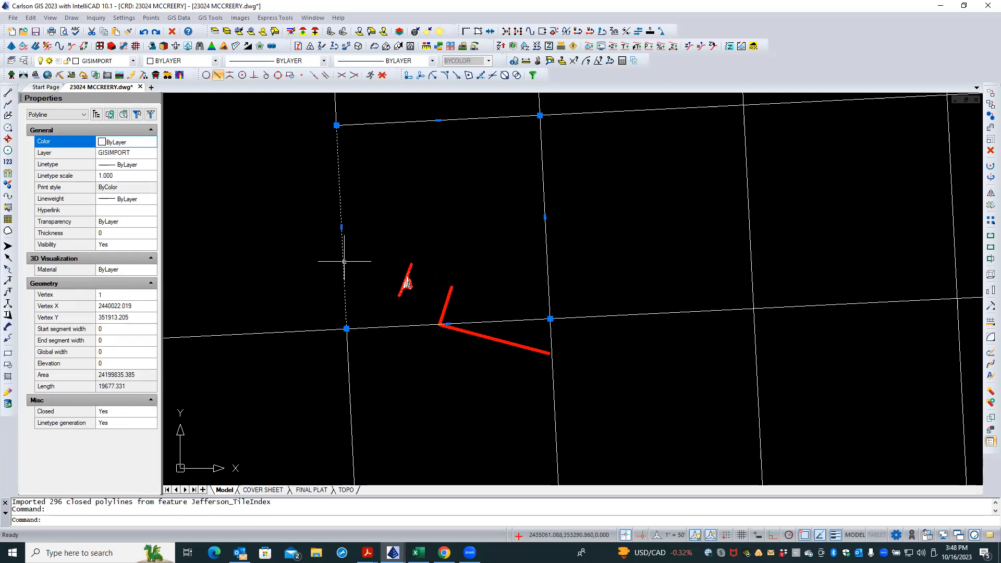
key("Escape")
scroll(367, 242, "down", 4)
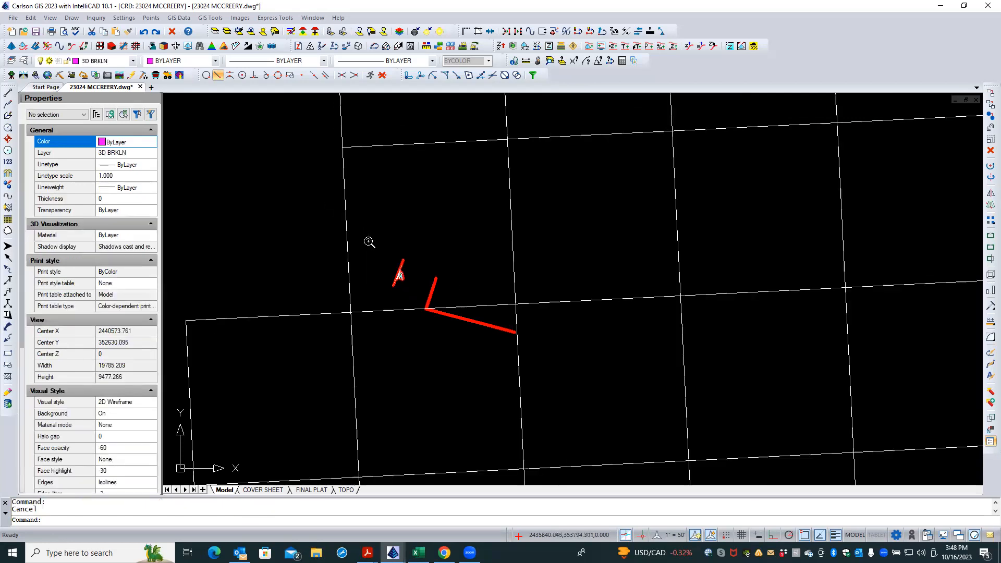
Start GIS Inspector on a crossing selection of the index tiles and linework around the survey site.
left_click(186, 19)
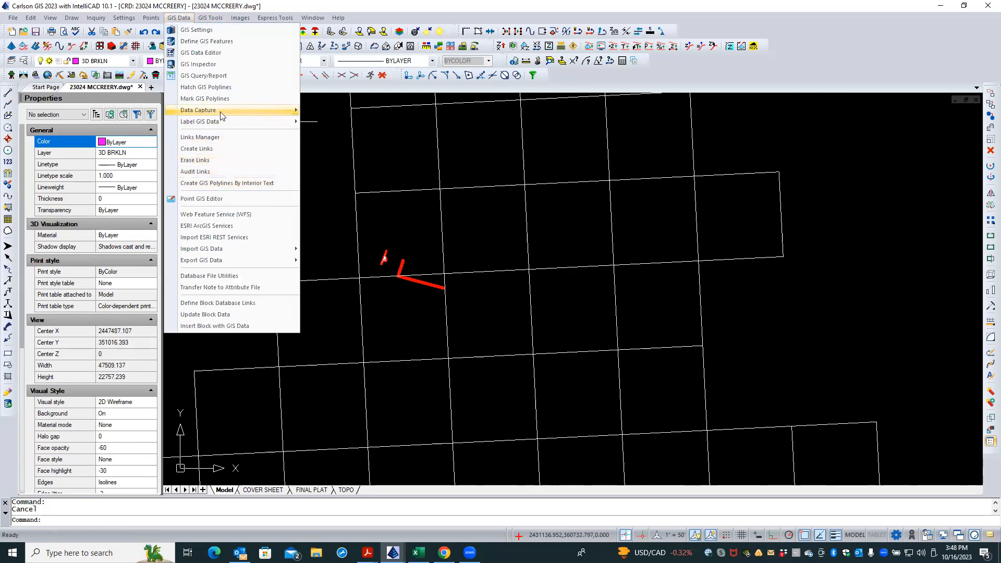
left_click(215, 64)
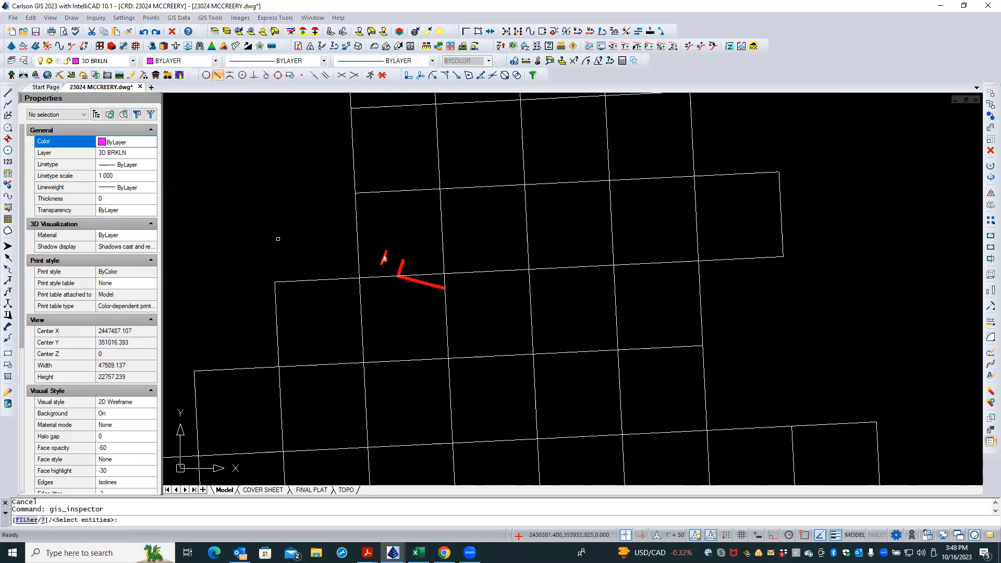
left_click(572, 147)
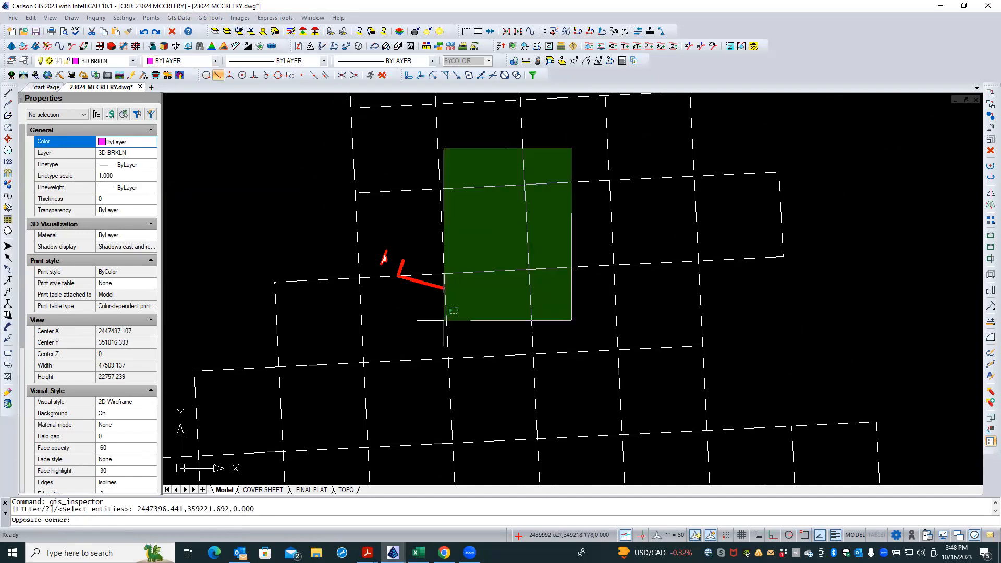
left_click(270, 424)
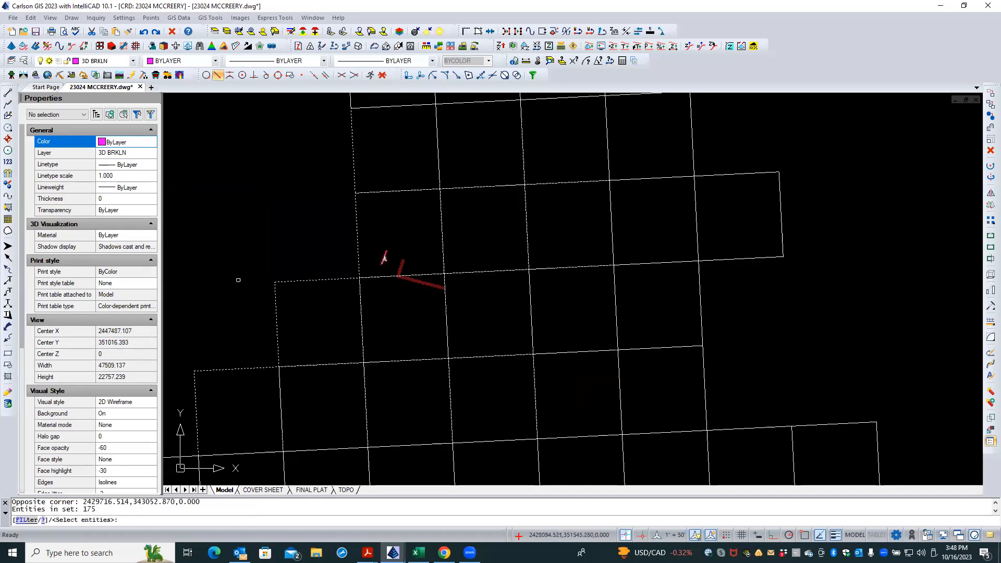
key("Return")
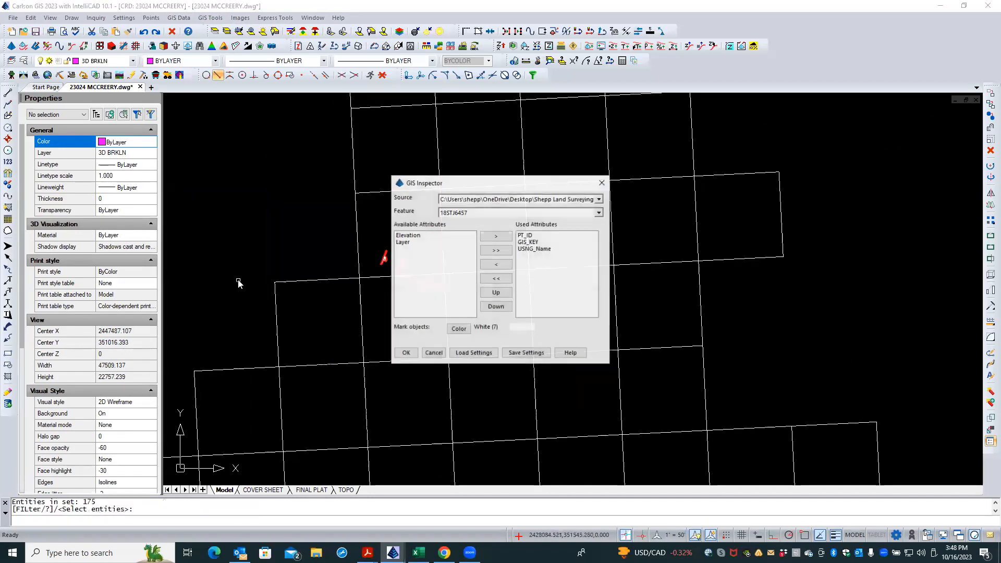
Remove PT_ID and GIS_KEY from the used attributes, keeping only USNG_Name, and try to inspect feature 18STJ6457.
left_click(528, 236)
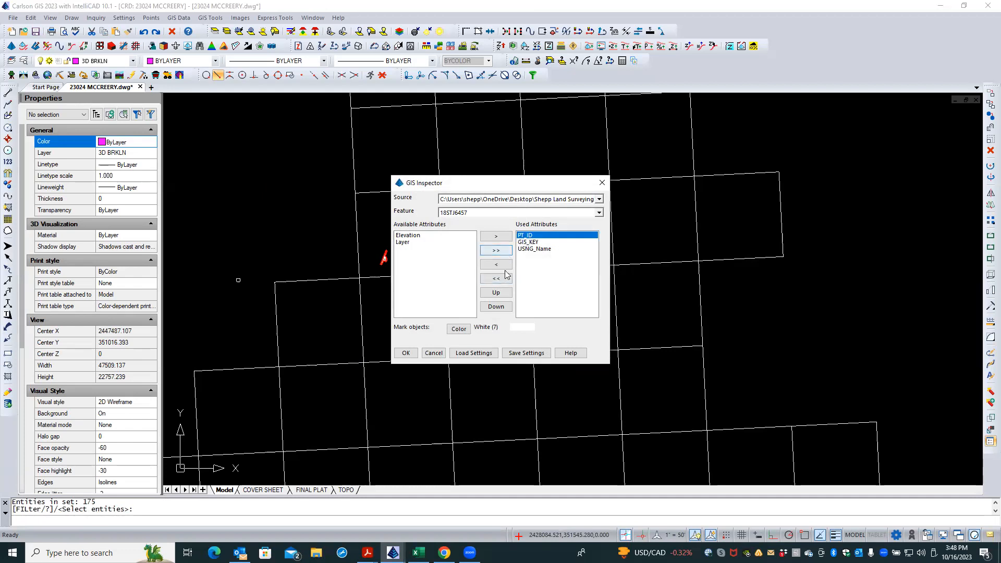
left_click(496, 265)
left_click(525, 236)
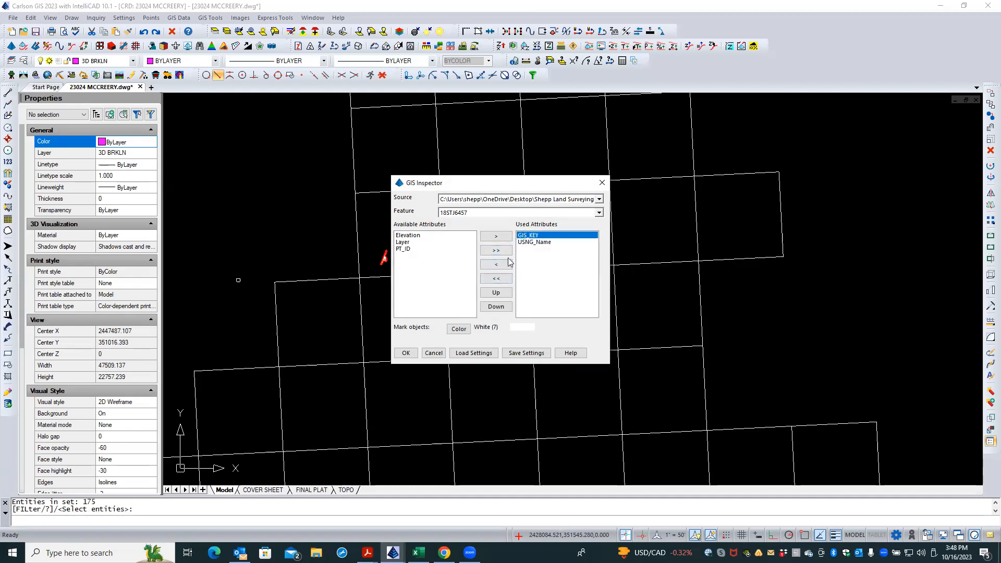
left_click(495, 264)
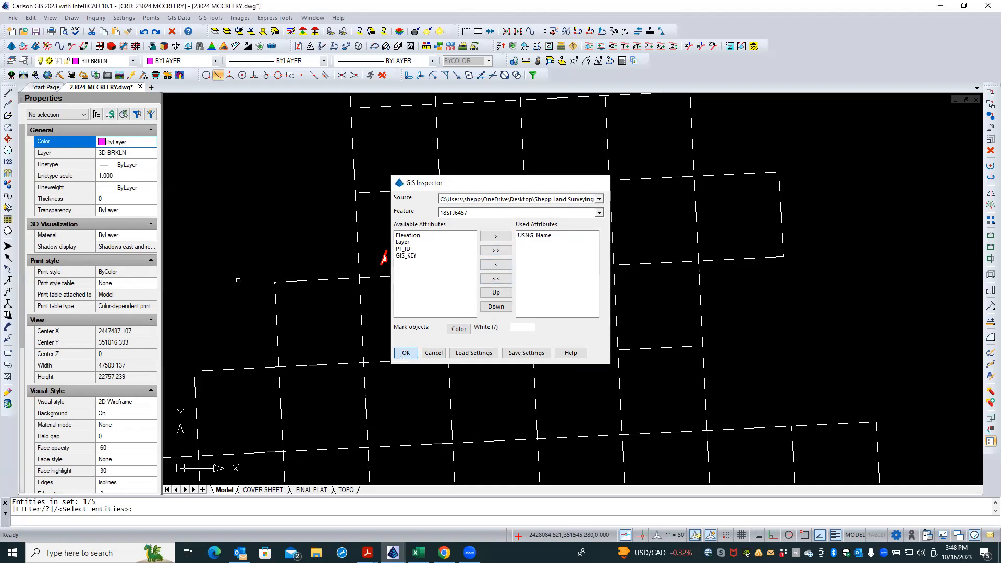
left_click(405, 353)
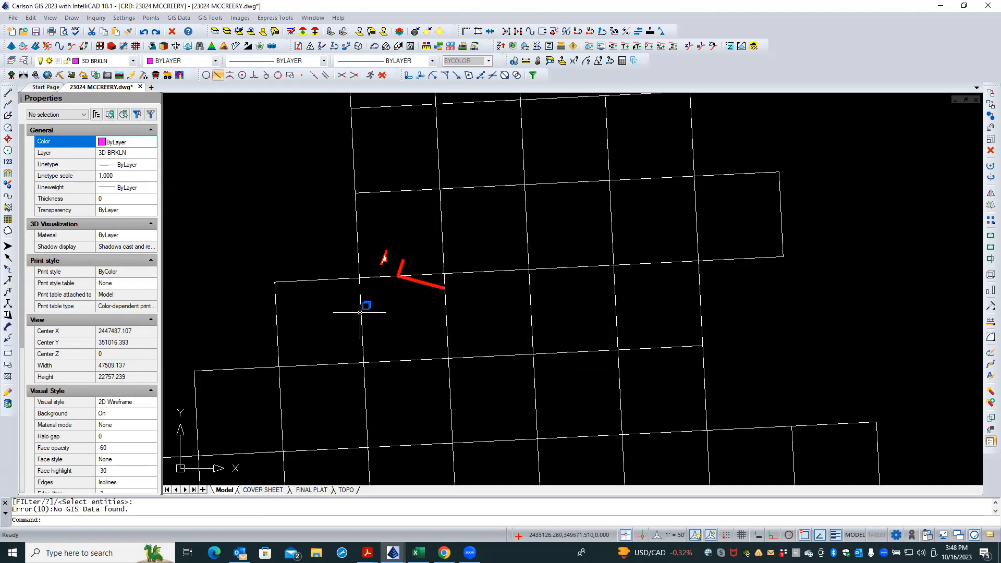
Rerun GIS Inspector on the tiles around the site with Jefferson_TileIndex as the feature.
right_click(319, 247)
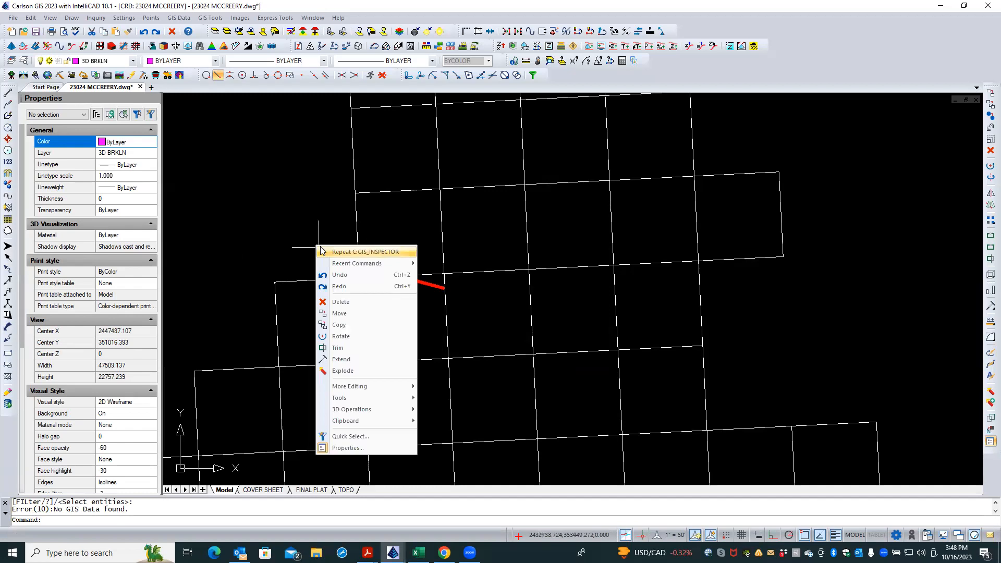
left_click(355, 252)
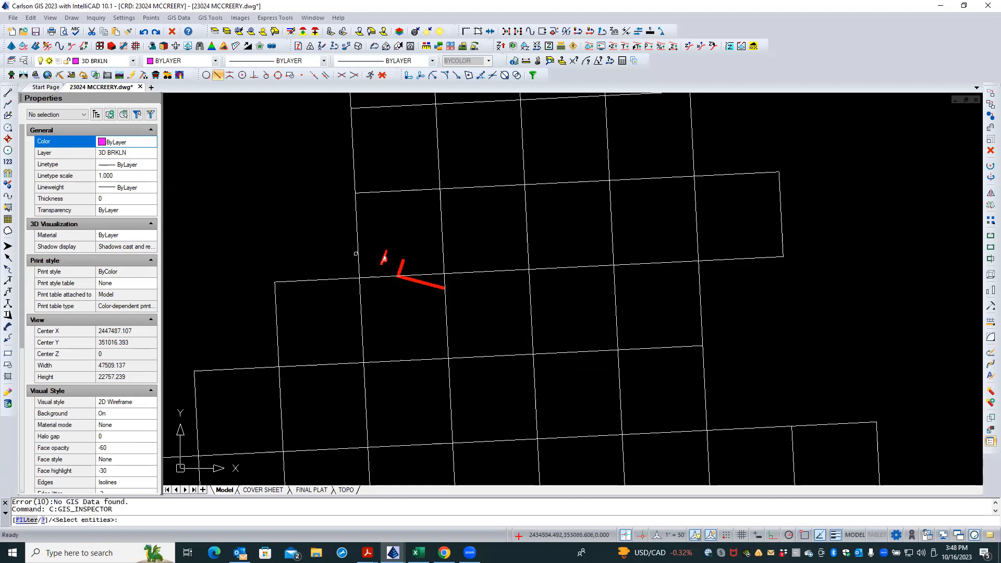
left_click(538, 169)
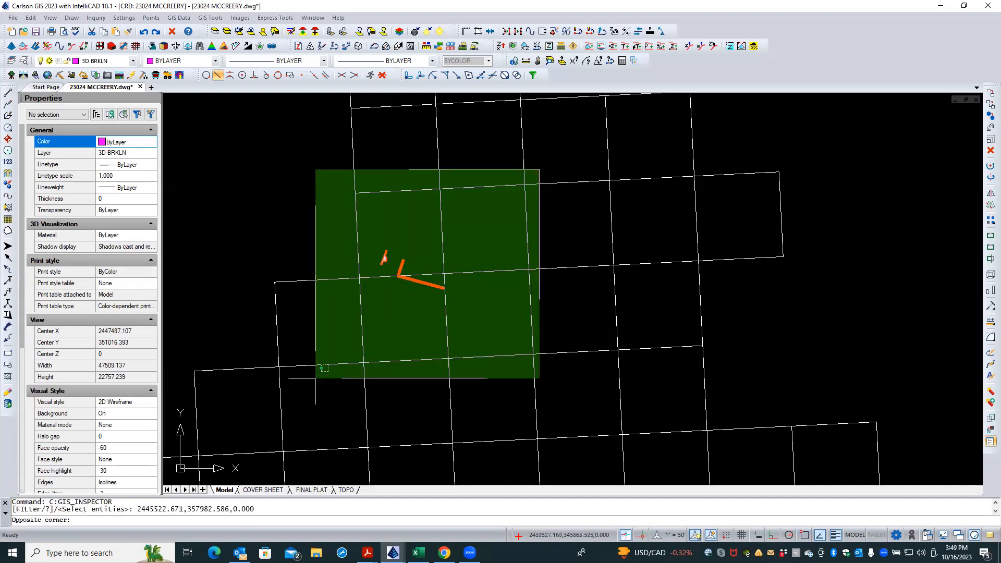
left_click(301, 392)
key("Return")
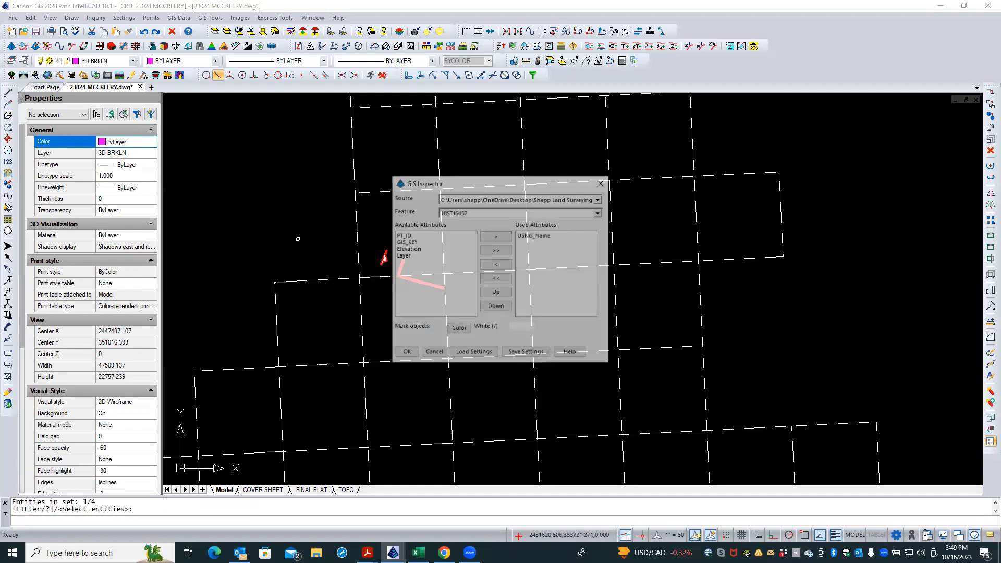
left_click(513, 213)
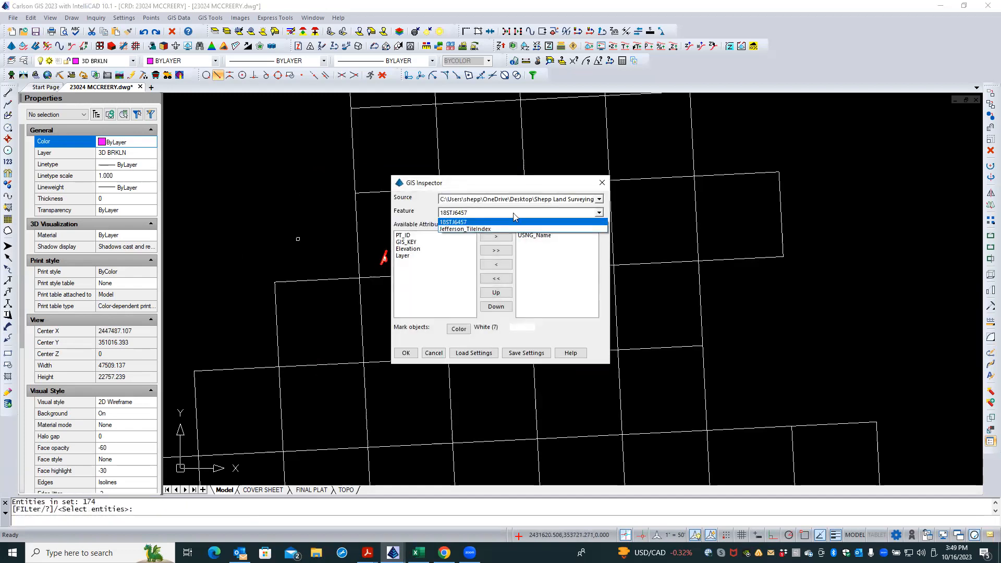
left_click(477, 231)
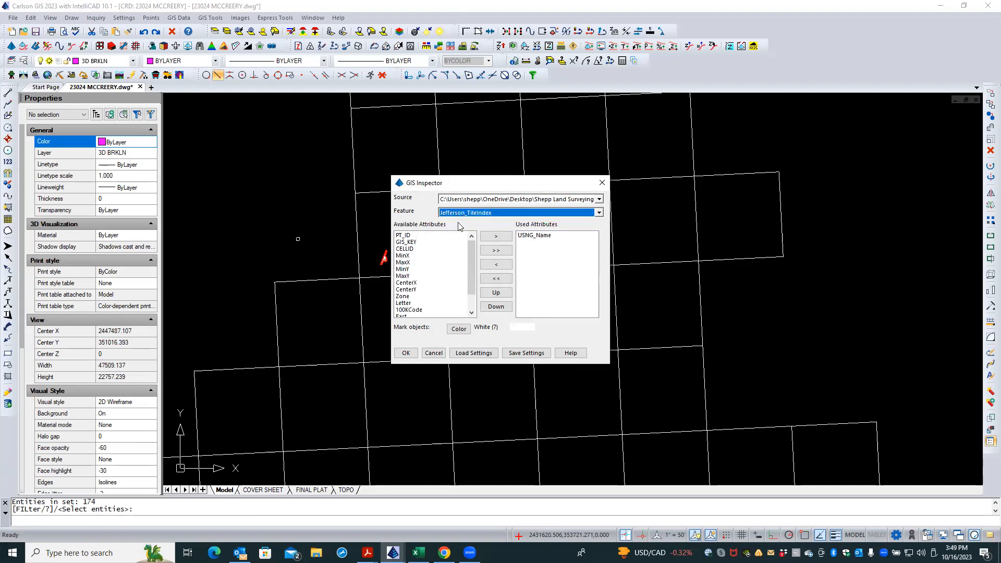
Clear the used attributes, add USNG_Name from Jefferson_TileIndex, inspect the tiles near the site, and end the inspection.
left_click(533, 235)
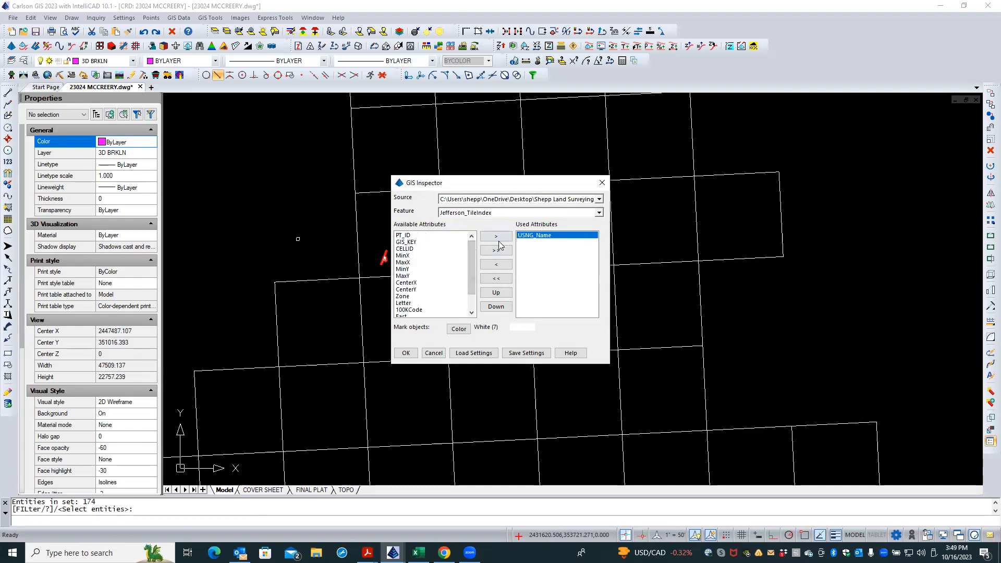
left_click(498, 279)
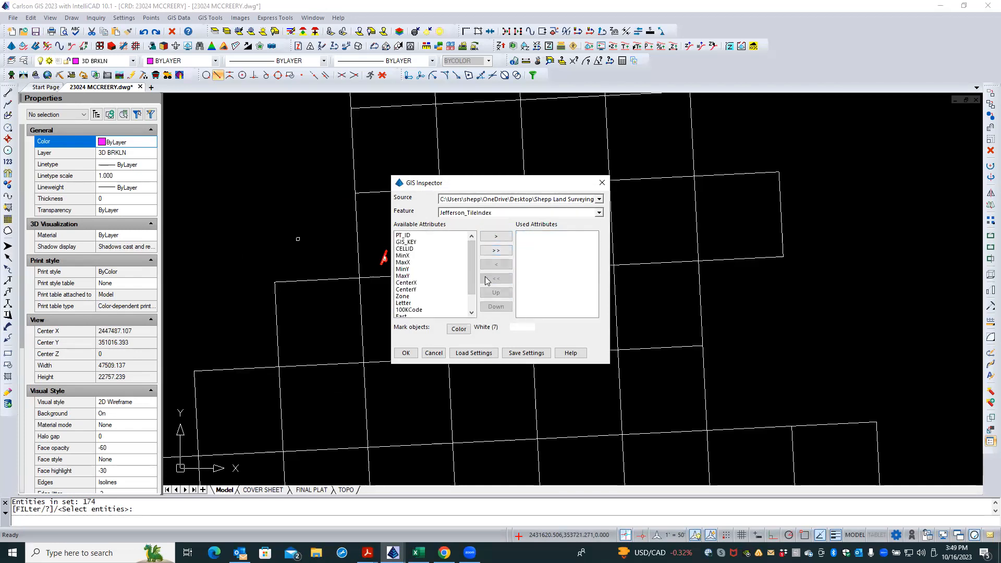
left_click_drag(473, 267, 473, 279)
left_click(417, 311)
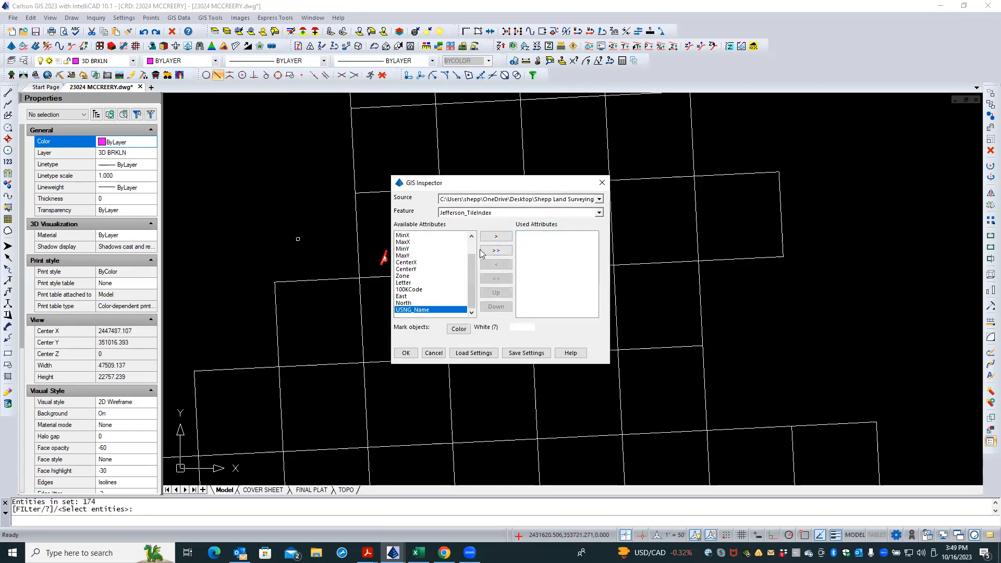
left_click(495, 237)
left_click(405, 353)
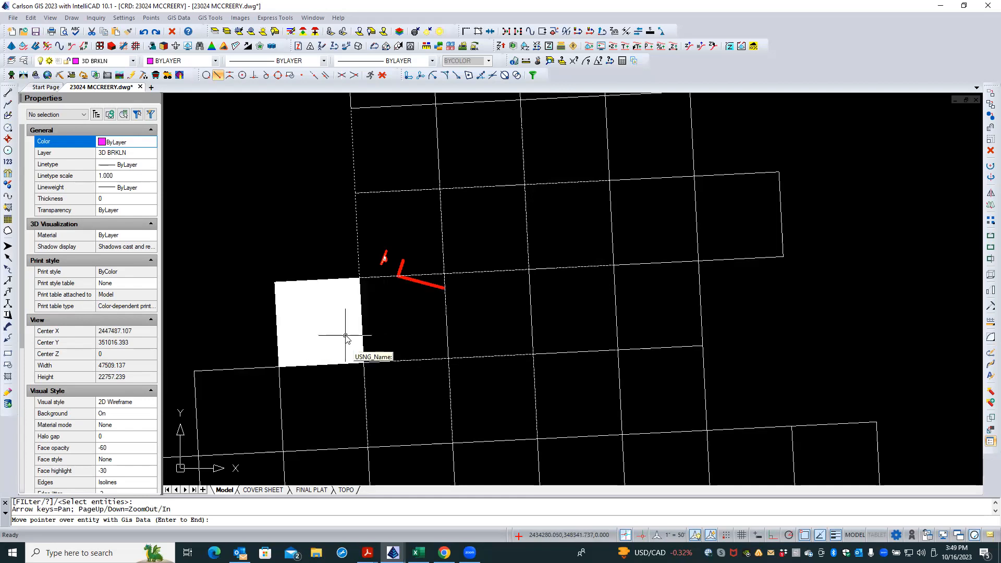
key("Return")
Repeat GIS Inspector with a smaller crossing selection of the tiles immediately surrounding the survey site.
right_click(342, 239)
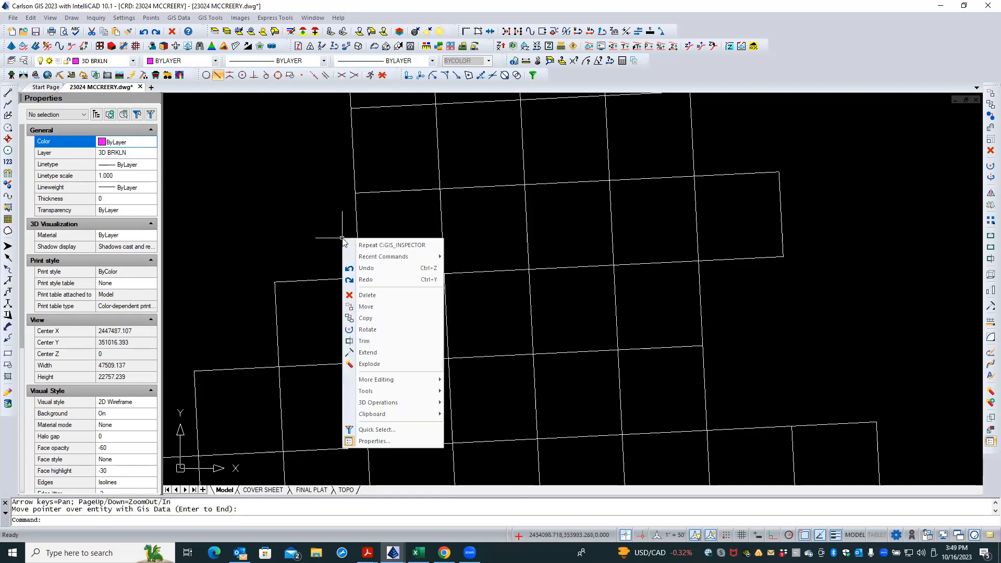
left_click(365, 245)
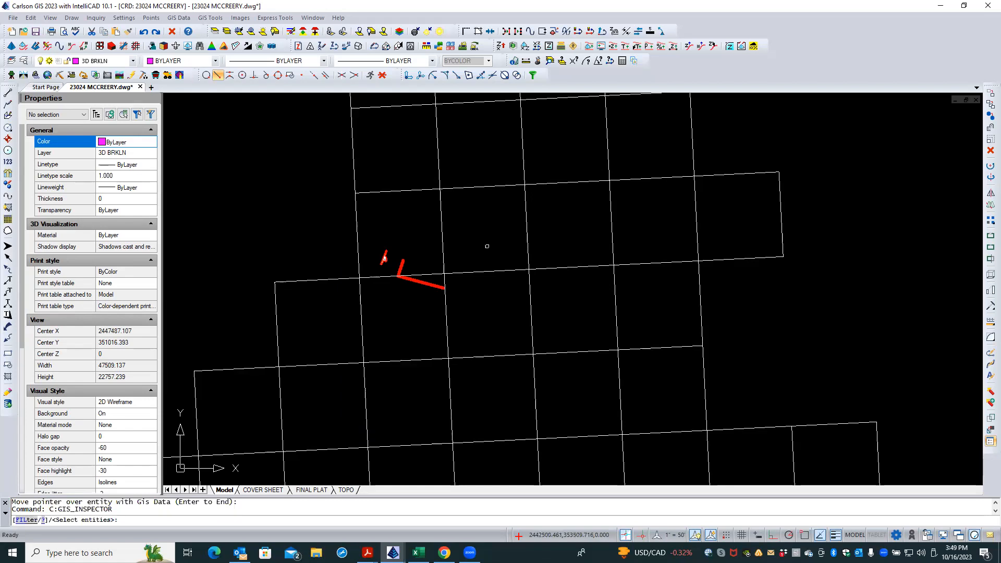
left_click(501, 226)
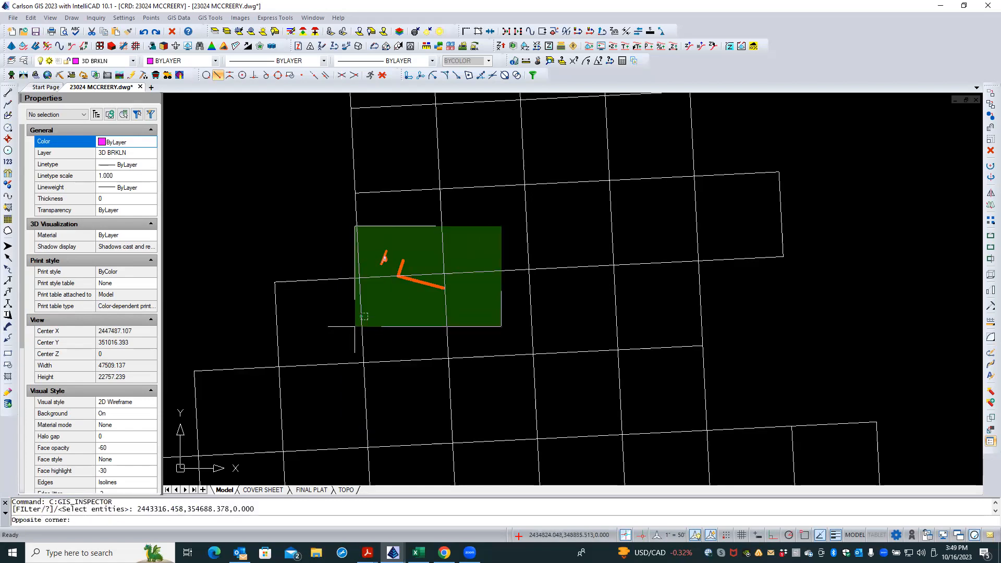
left_click(325, 314)
key("Return")
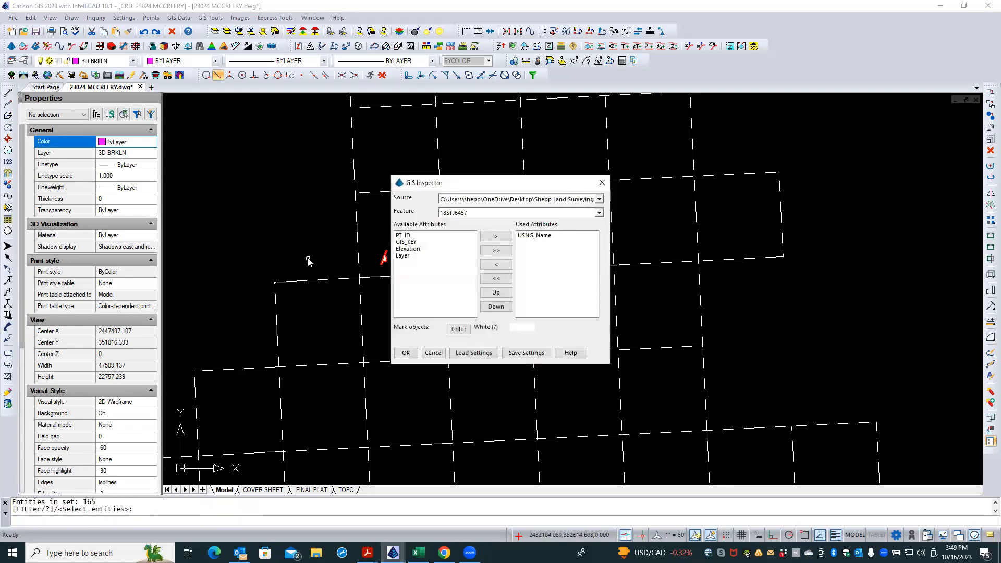
Choose Jefferson_TileIndex as the GIS Inspector feature and use all of its attributes for the inspection.
left_click(496, 250)
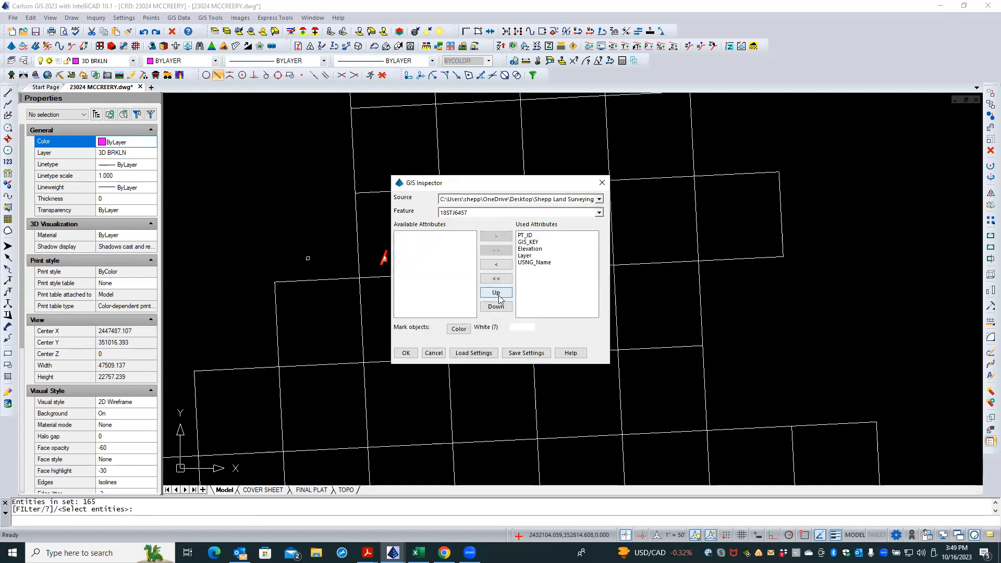
left_click(520, 213)
left_click(471, 228)
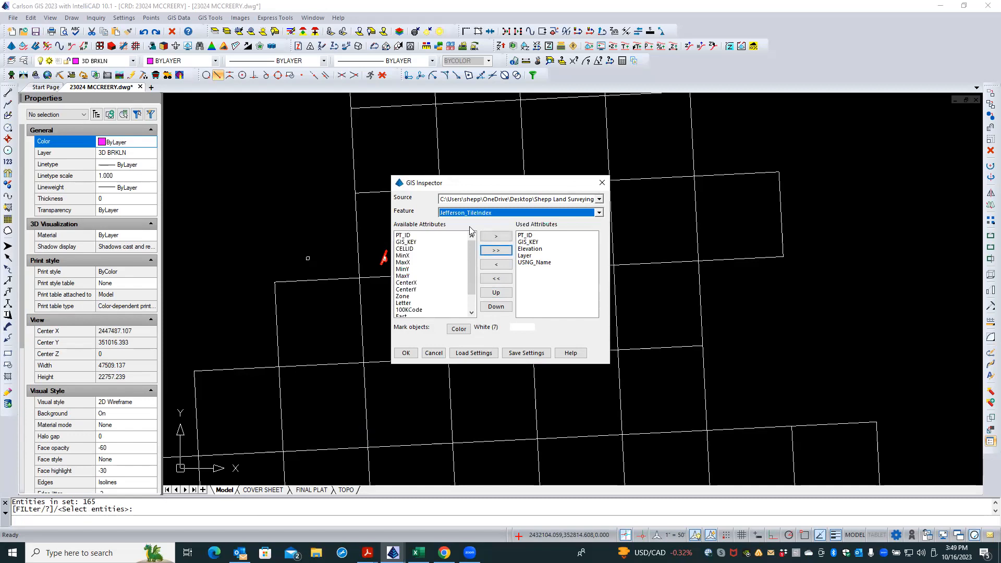
left_click(496, 251)
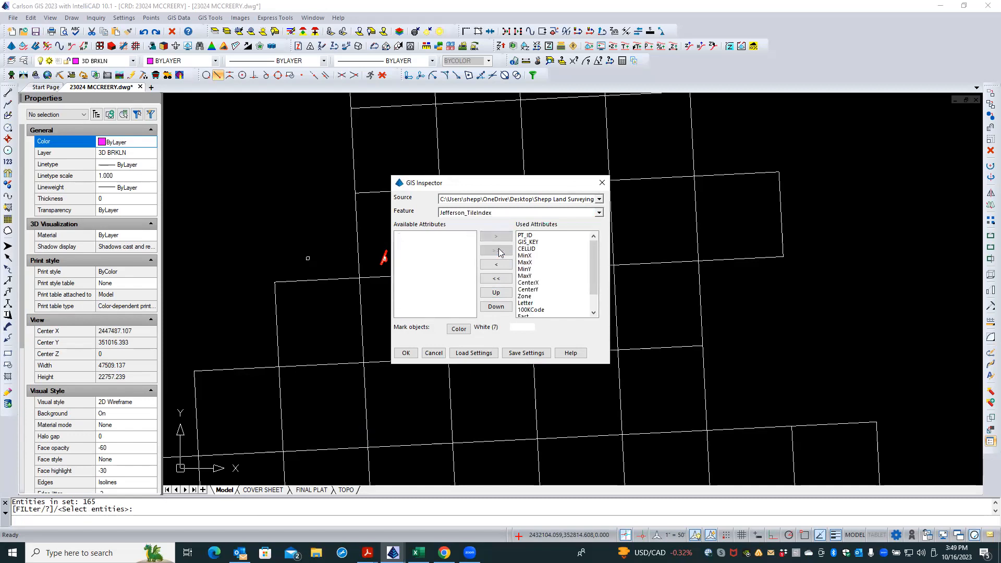
left_click(499, 277)
left_click(498, 249)
left_click(406, 353)
Inspect the GIS data of the four tiles surrounding the survey site, and end the inspection.
mouse_move(410, 216)
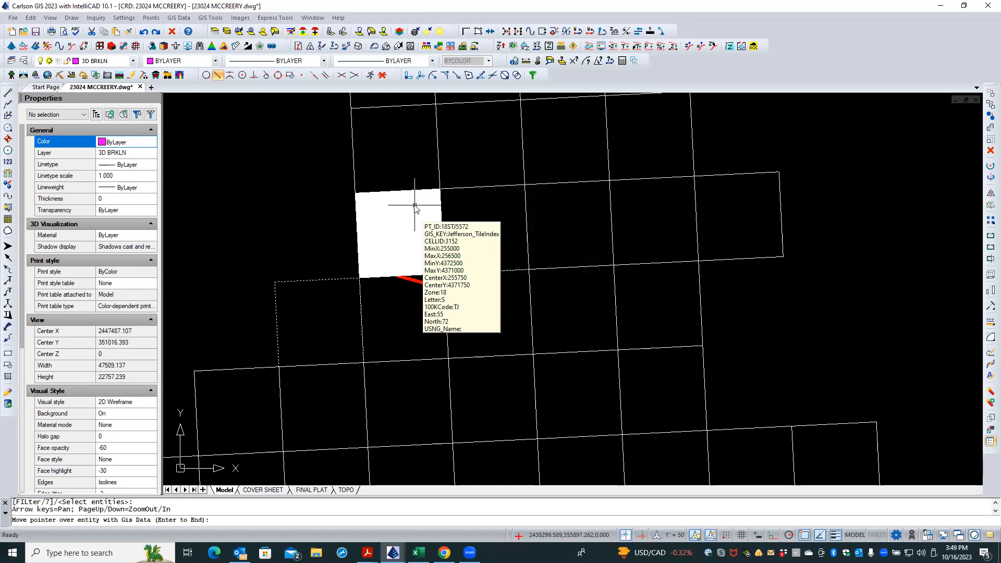
mouse_move(457, 203)
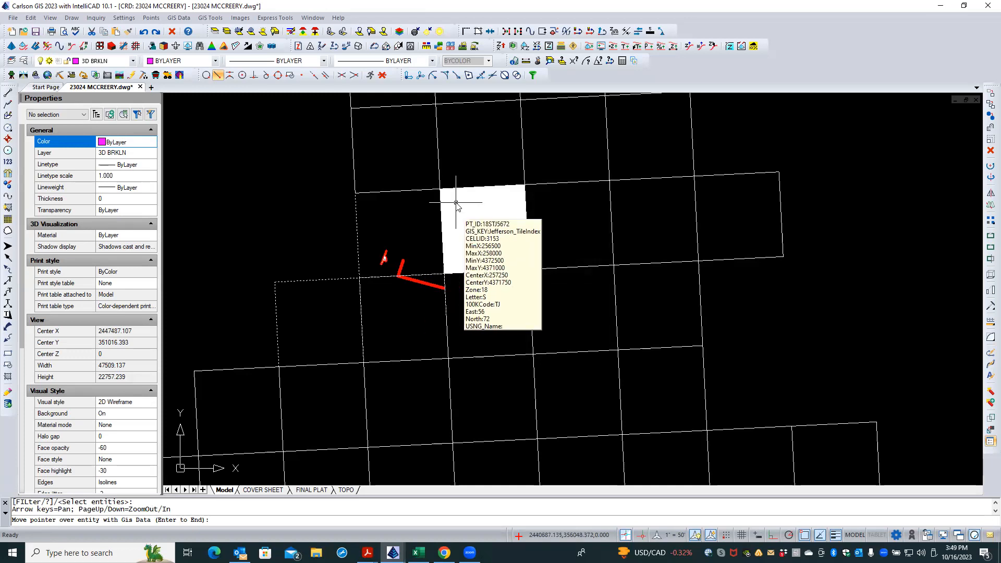
mouse_move(465, 302)
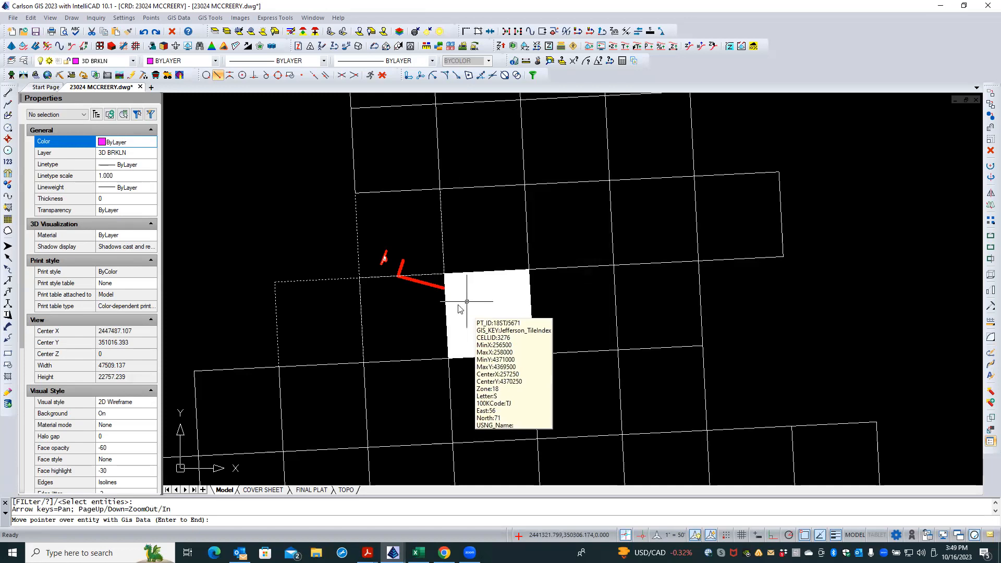
mouse_move(407, 314)
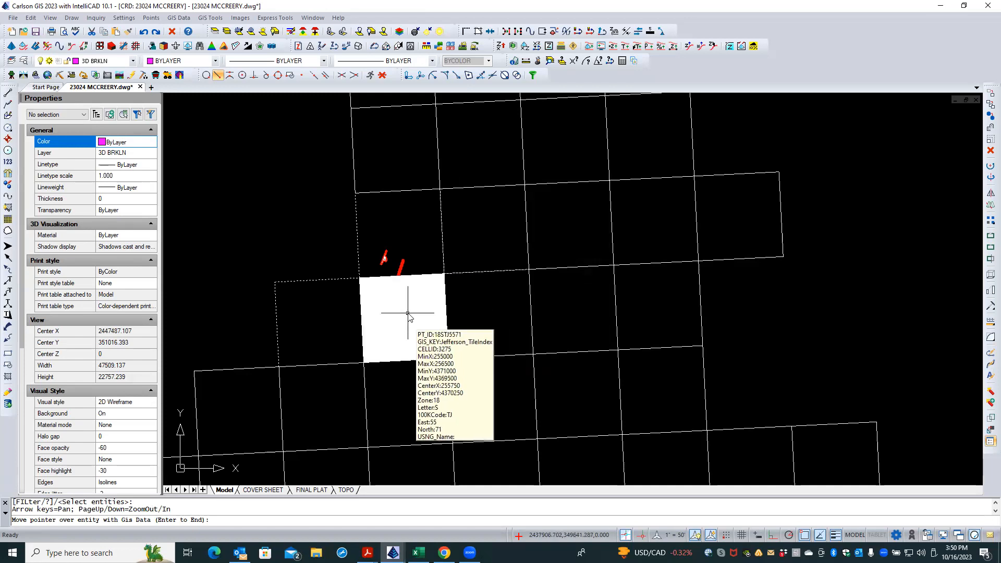
mouse_move(417, 235)
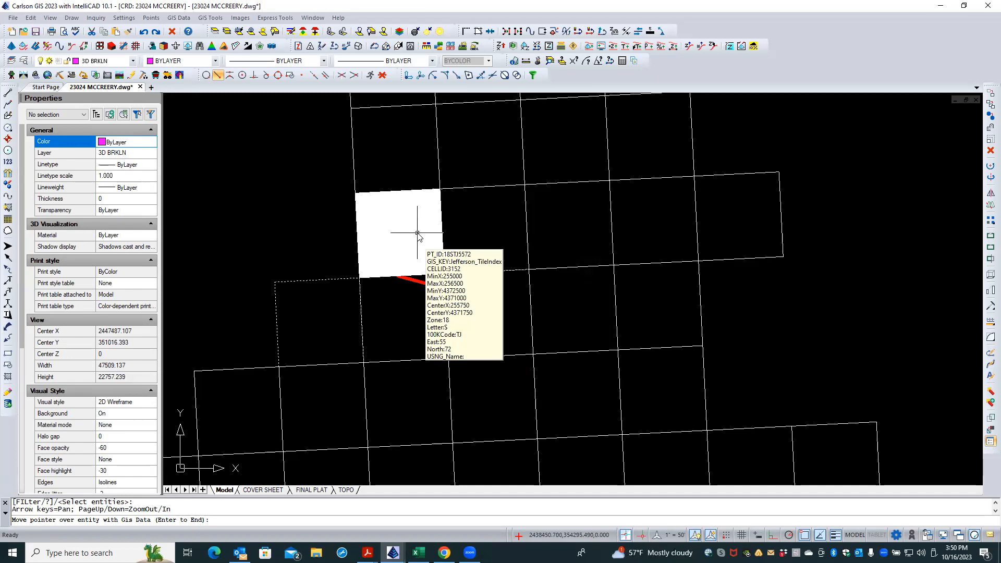
mouse_move(469, 227)
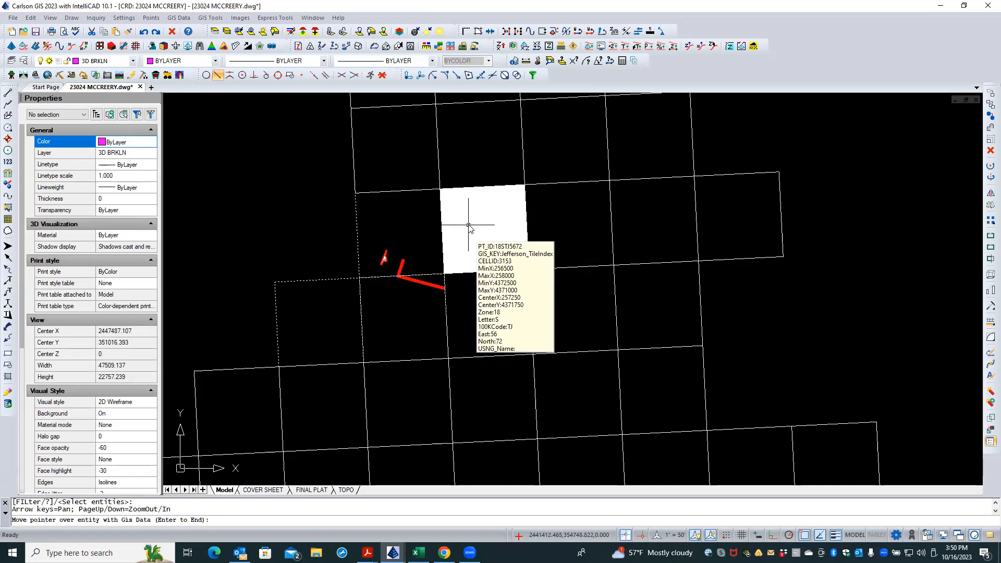
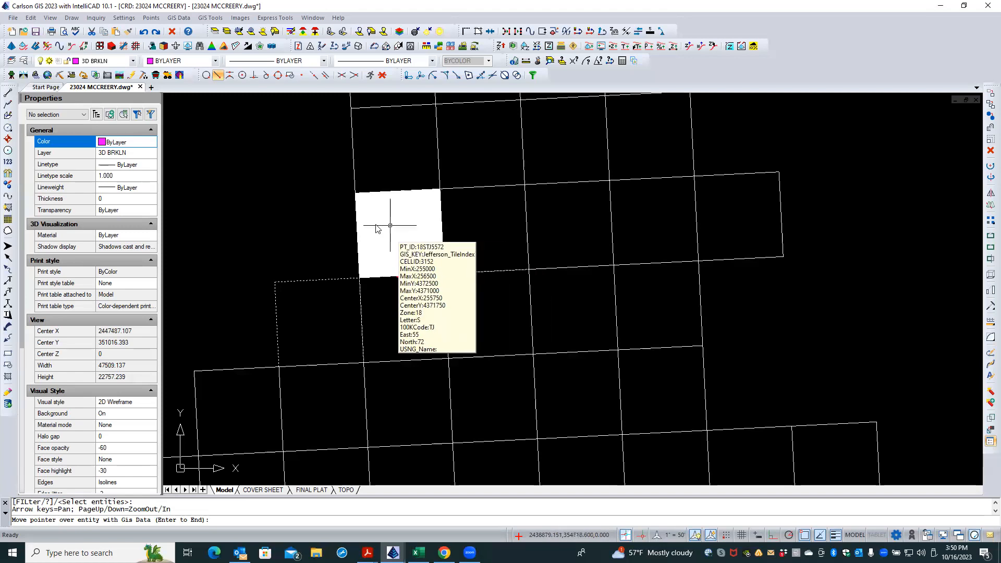
key("Escape")
right_click(296, 200)
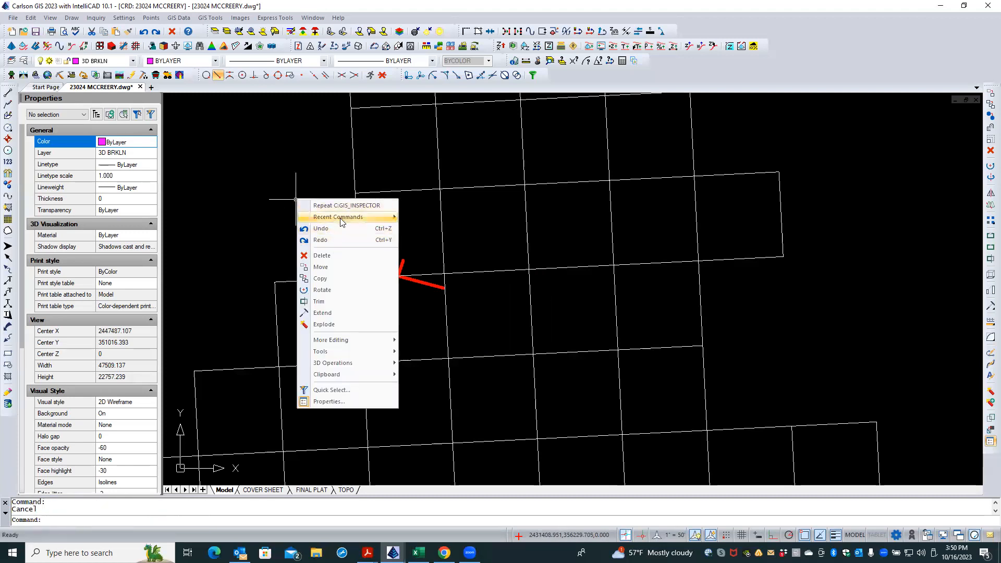
mouse_move(342, 217)
left_click(446, 230)
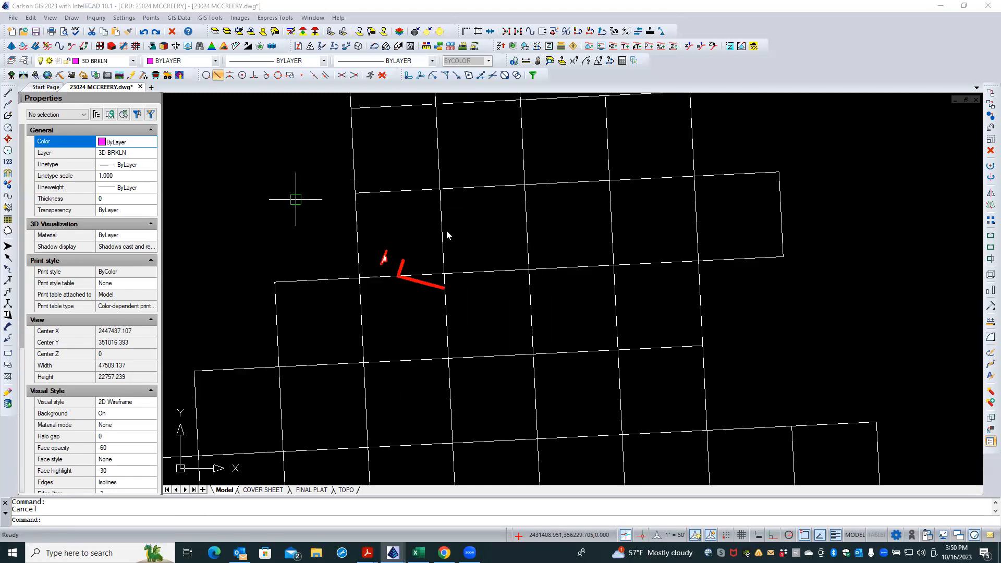
left_click(436, 211)
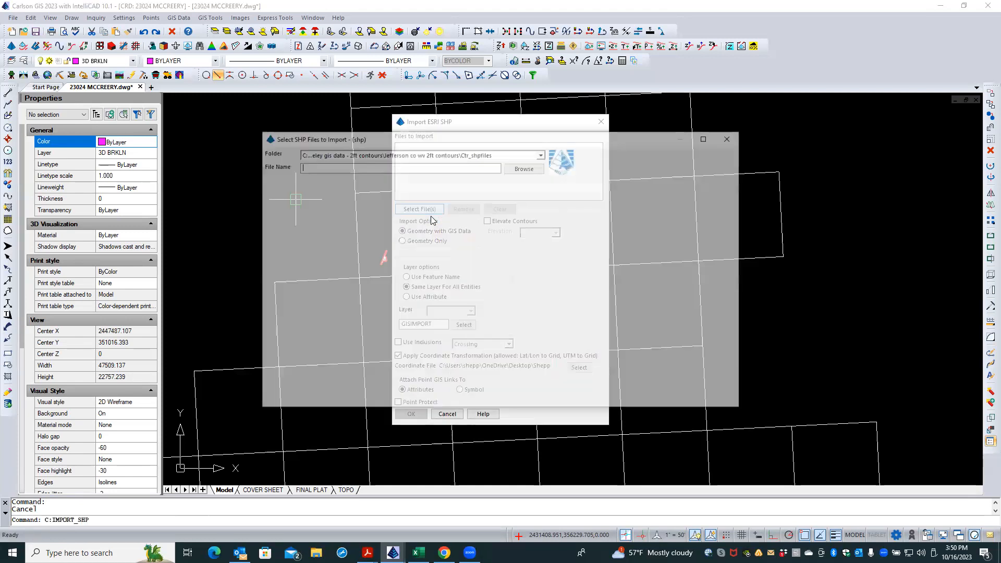
left_click(306, 343)
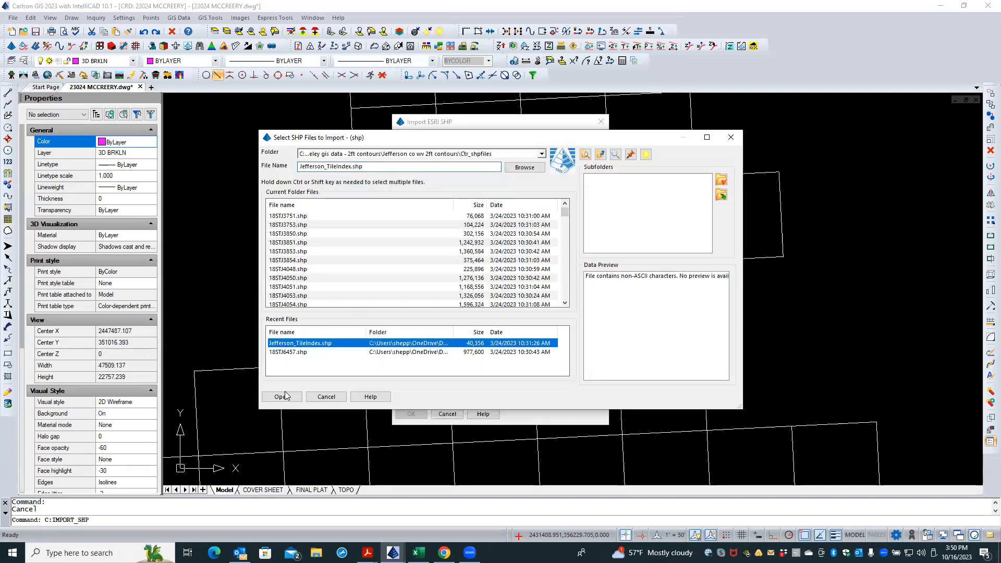
left_click(282, 397)
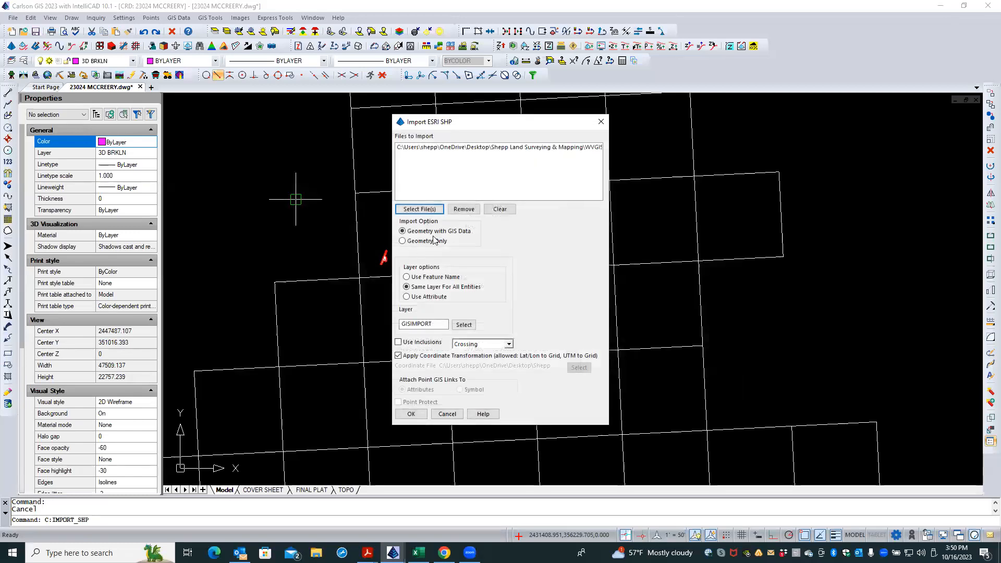
left_click(411, 414)
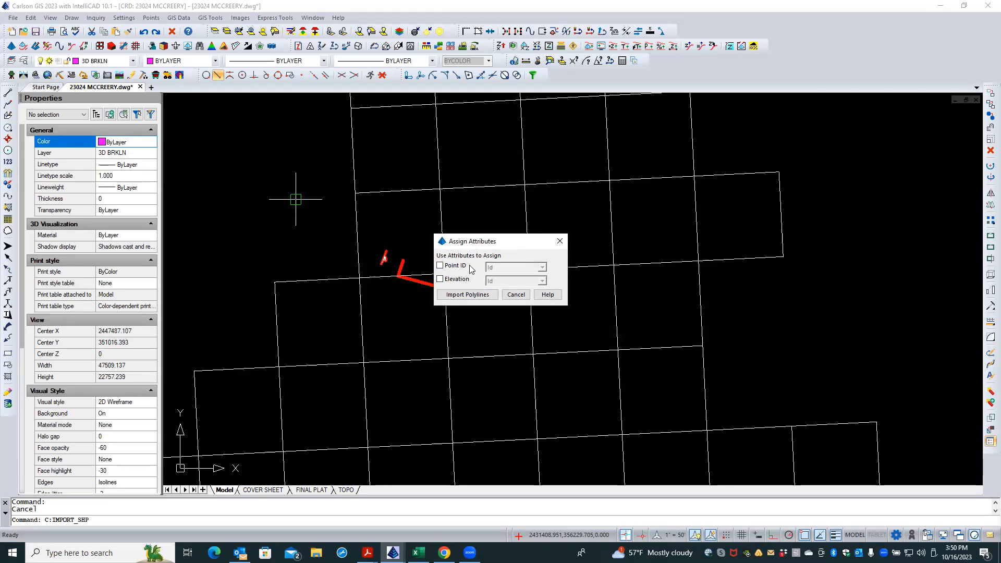
left_click(440, 266)
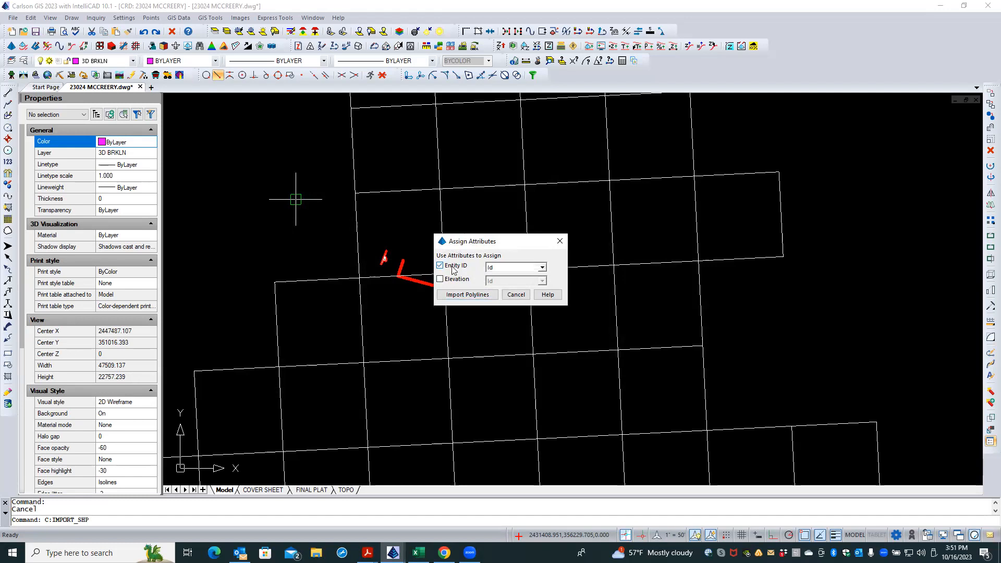
left_click(542, 268)
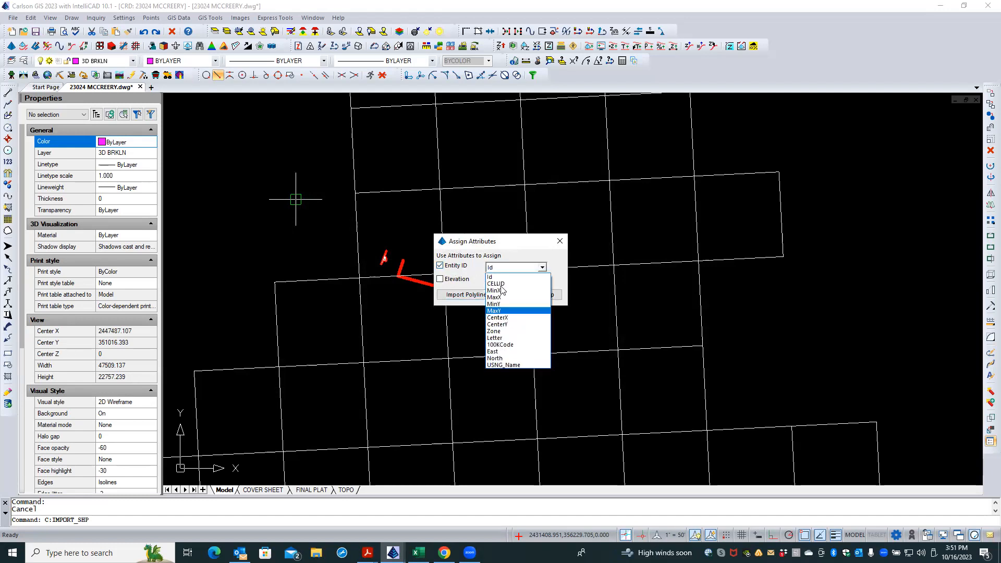
left_click(496, 365)
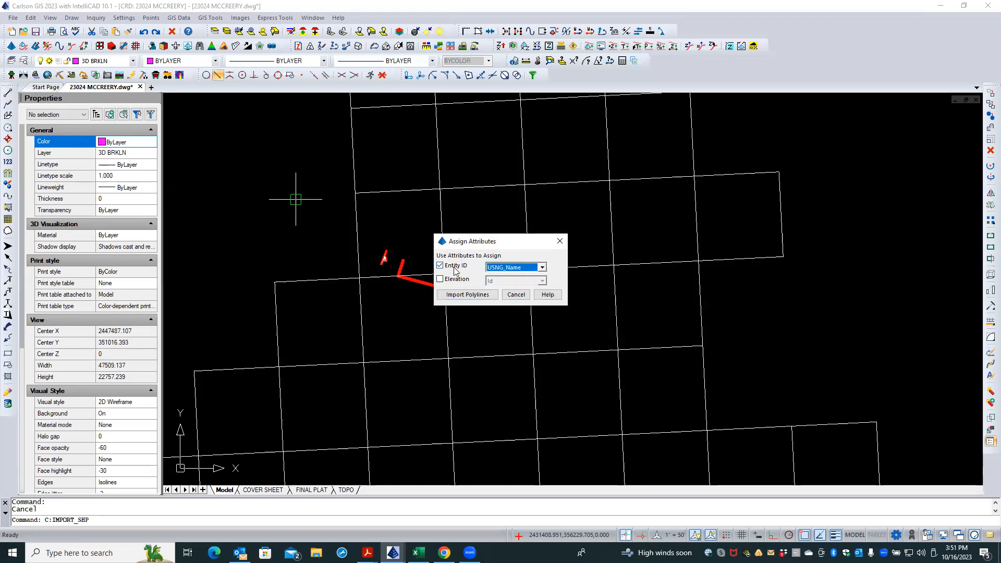
left_click(515, 295)
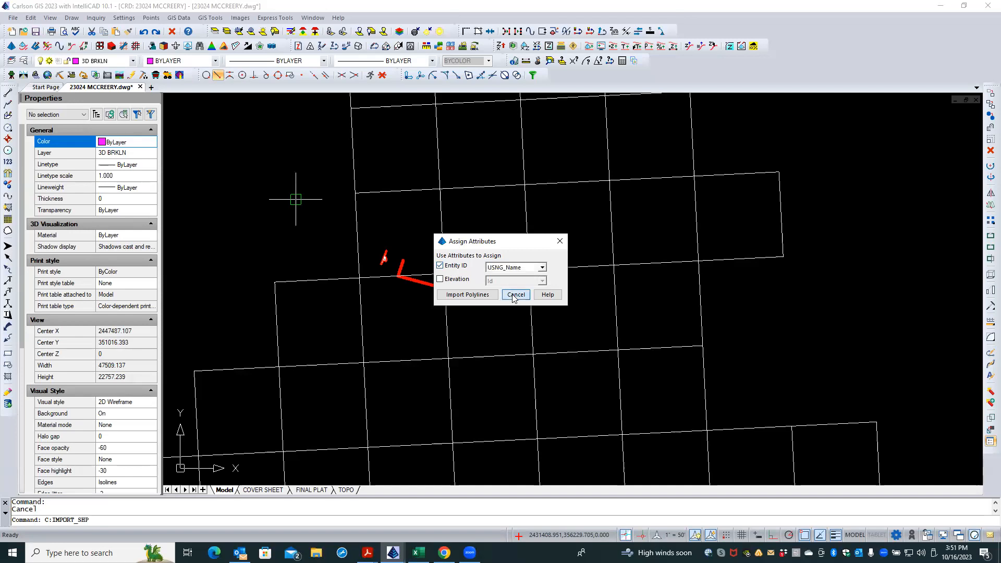
key("Escape")
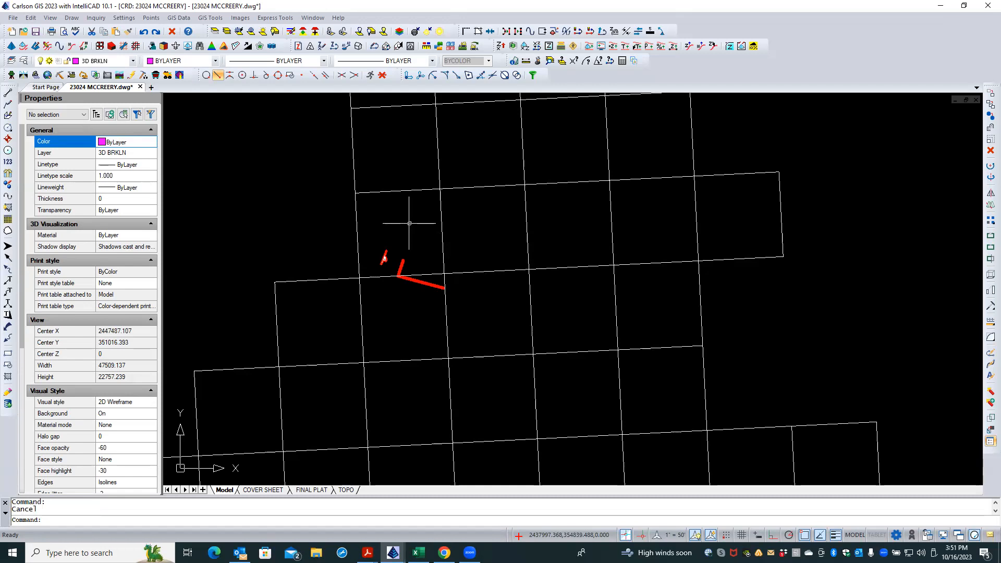
Make GISIMPORT the current layer by picking one of the tile polylines near the survey site.
left_click(382, 75)
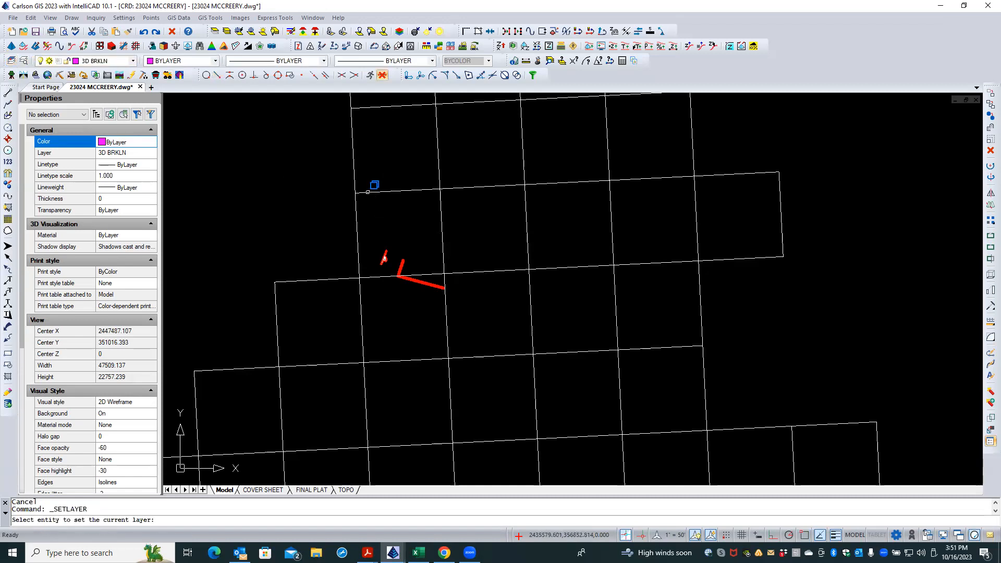
left_click(368, 192)
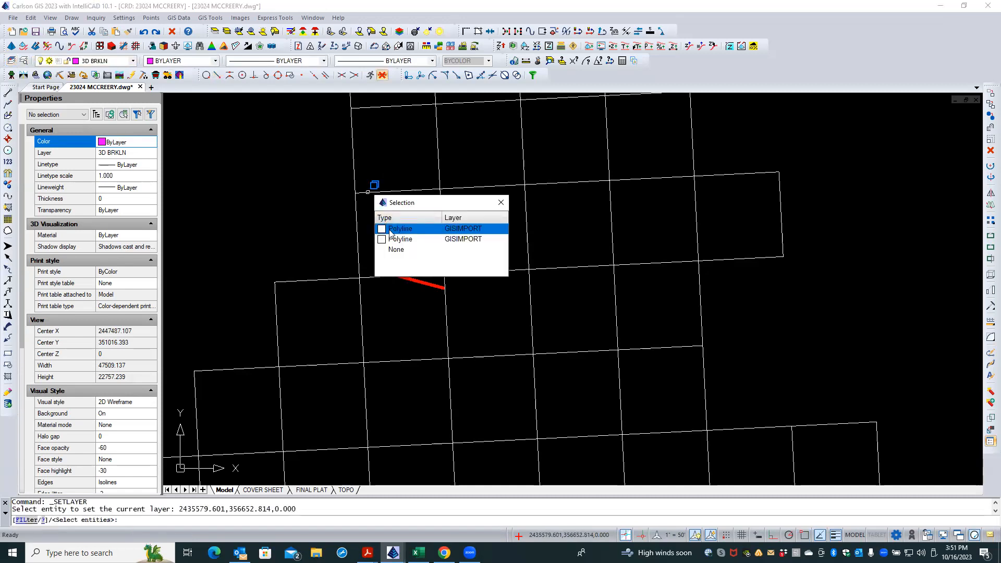
left_click(391, 231)
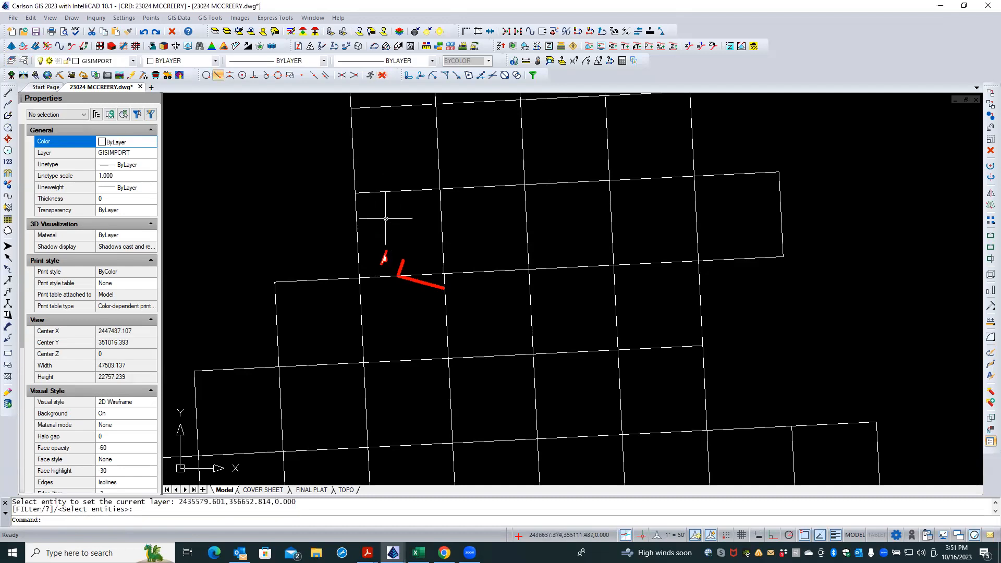
Label the four tiles around the site inside their closed polylines with PT_ID, without field names, at text height 100.
left_click(178, 18)
mouse_move(263, 129)
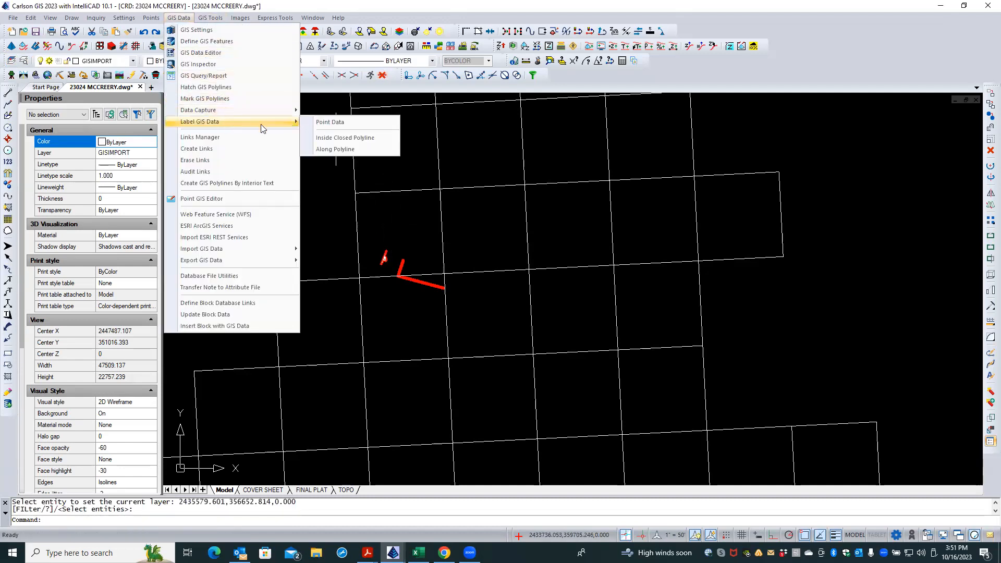
left_click(340, 138)
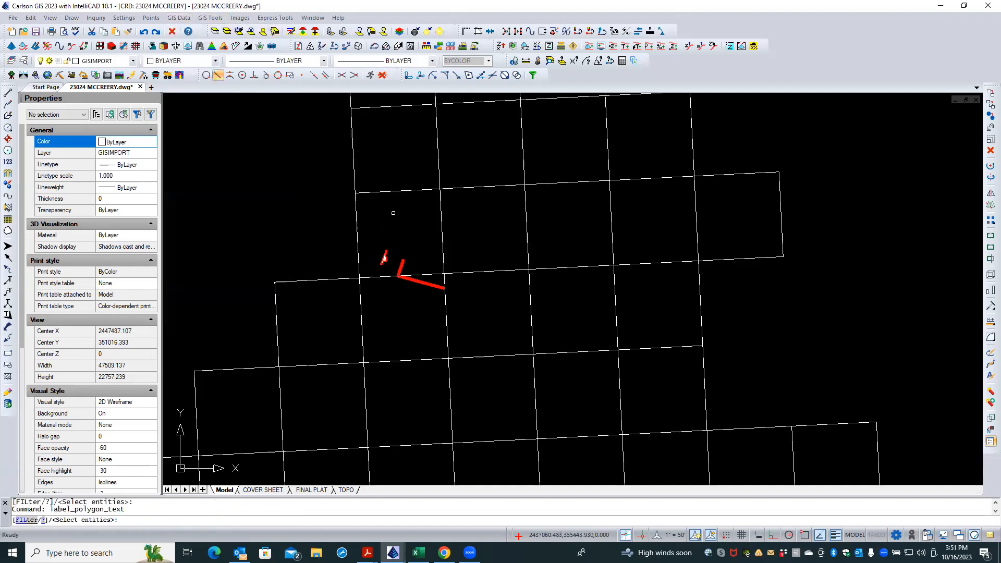
left_click(471, 233)
left_click(444, 273)
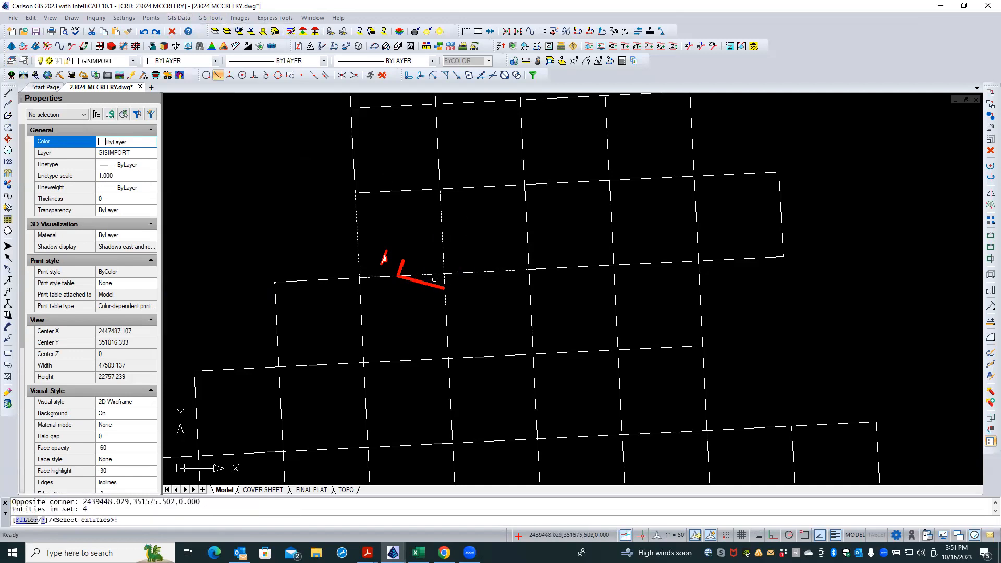
key("Return")
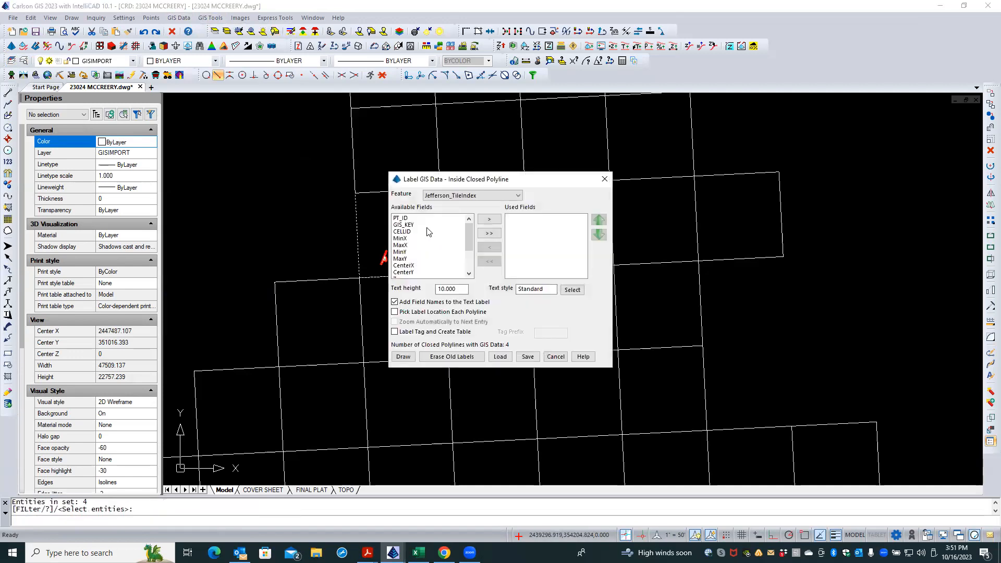
double_click(402, 218)
left_click(424, 303)
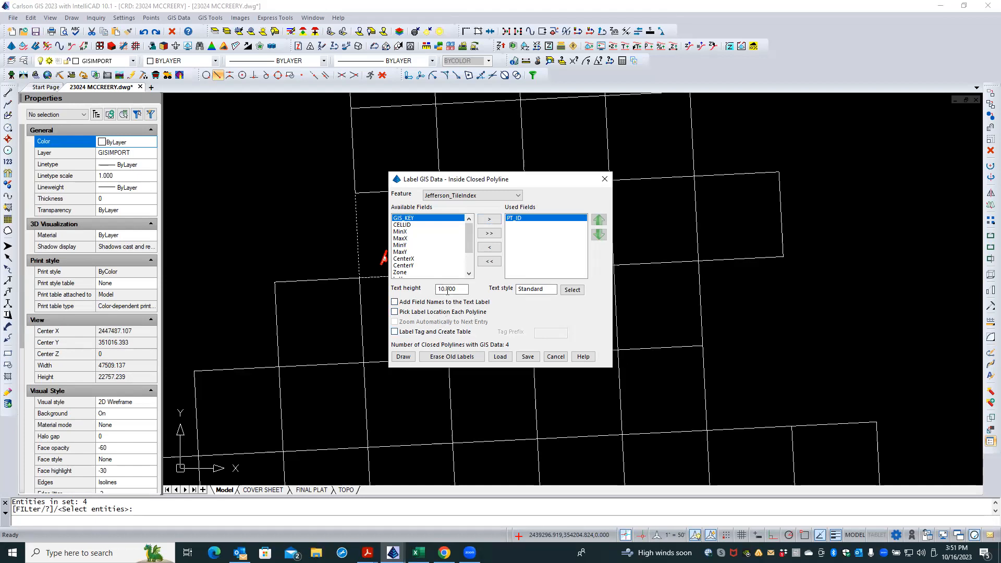
left_click_drag(460, 288, 427, 286)
type("1")
left_click(403, 358)
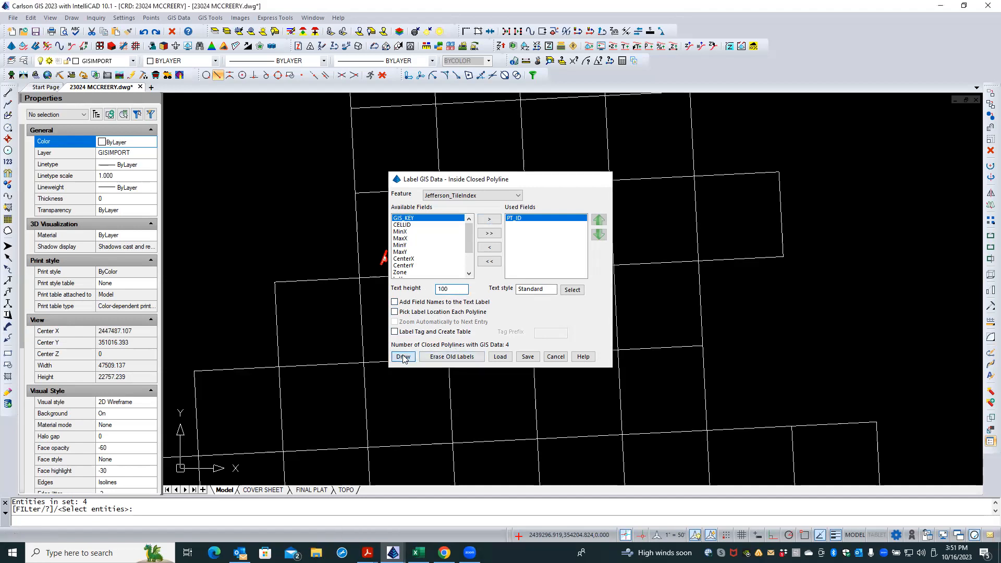
Examine the labels of the four tiles around the survey linework to identify which tiles the site touches.
scroll(400, 241, "up", 4)
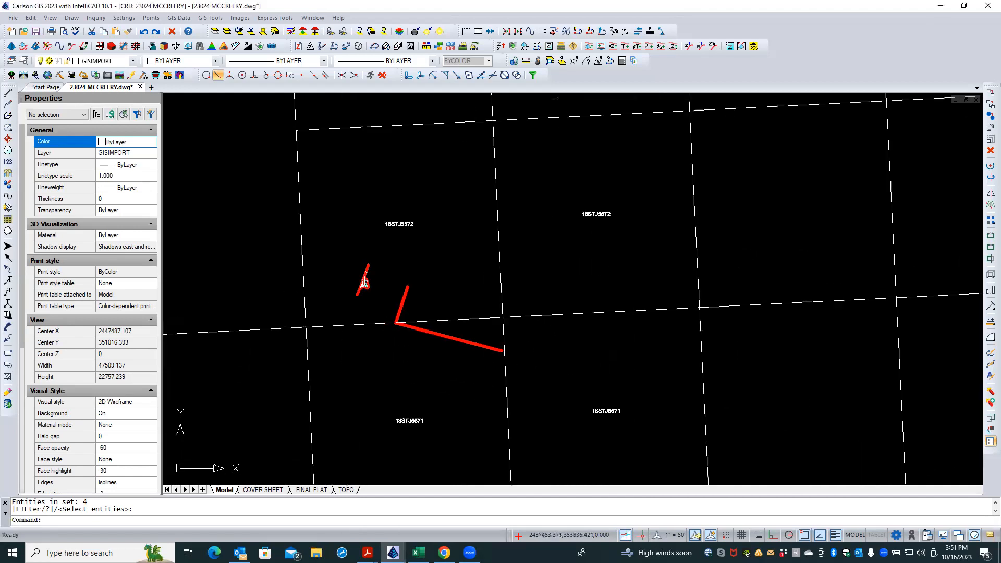
scroll(400, 237, "up", 2)
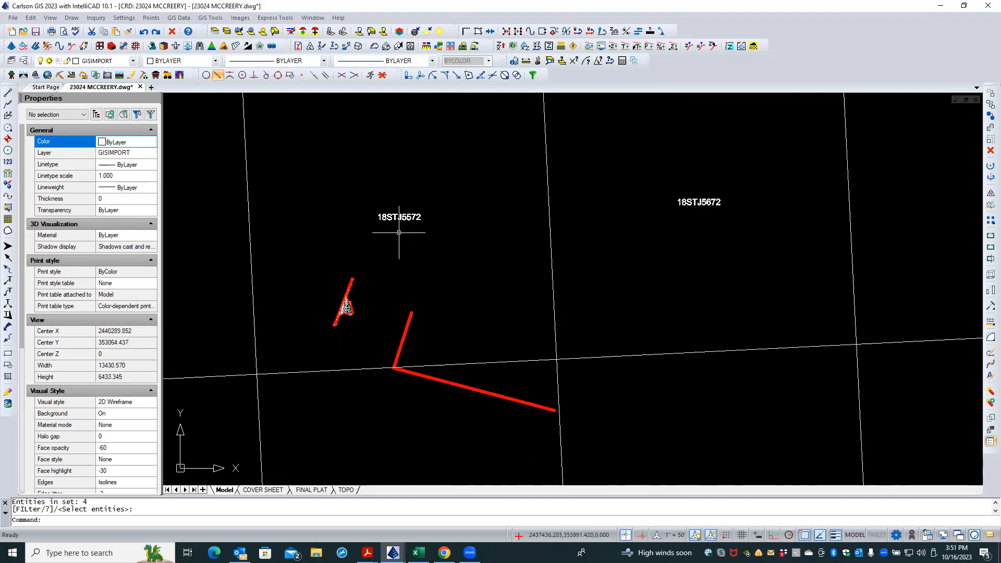
scroll(399, 234, "down", 1)
scroll(590, 196, "down", 2)
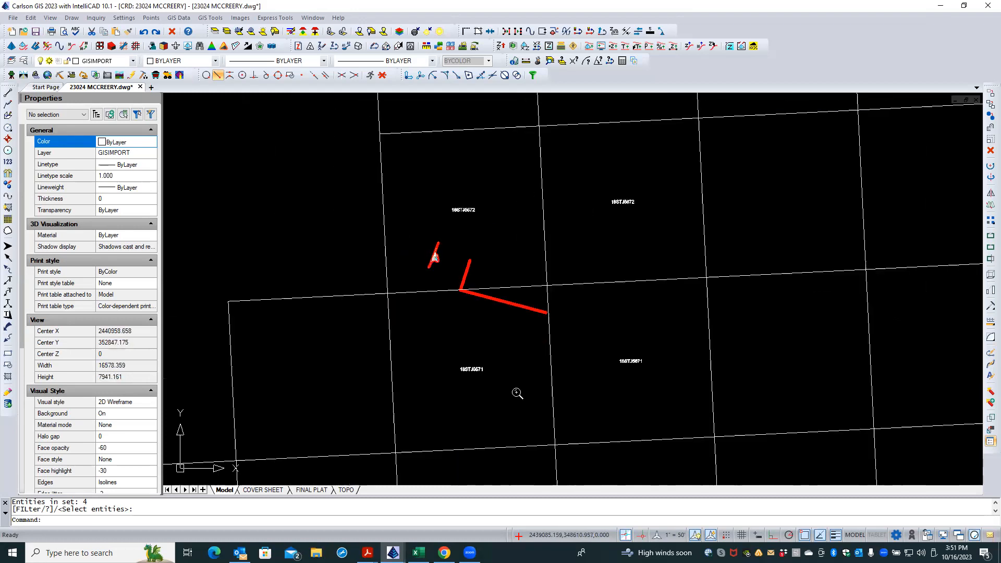
scroll(476, 373, "up", 3)
scroll(474, 374, "down", 3)
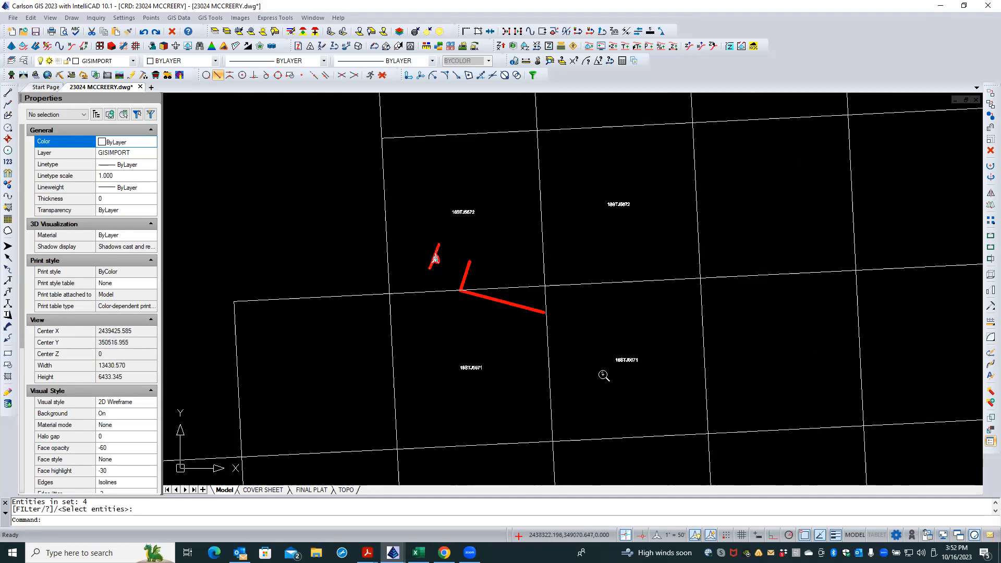
scroll(491, 251, "up", 2)
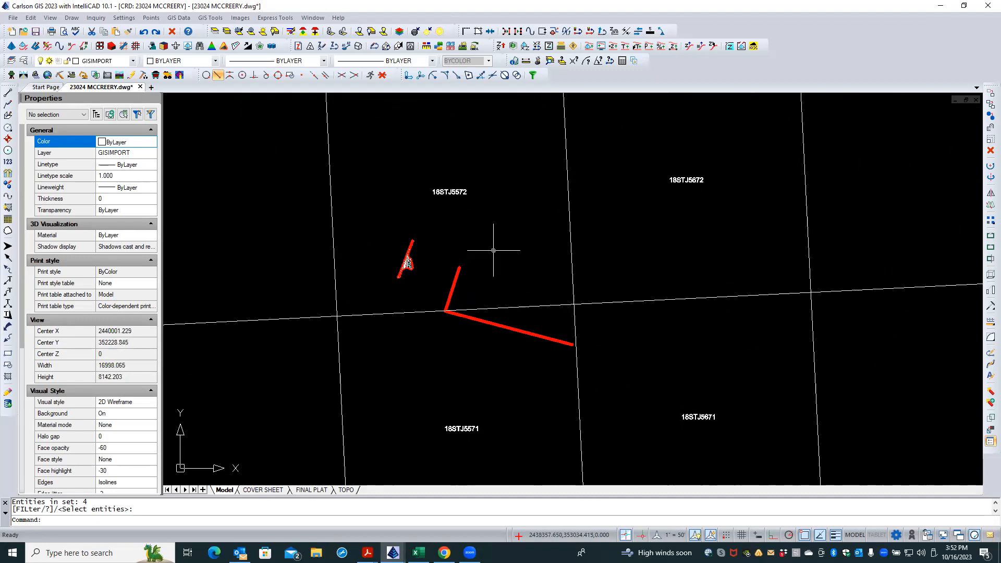
scroll(500, 230, "up", 1)
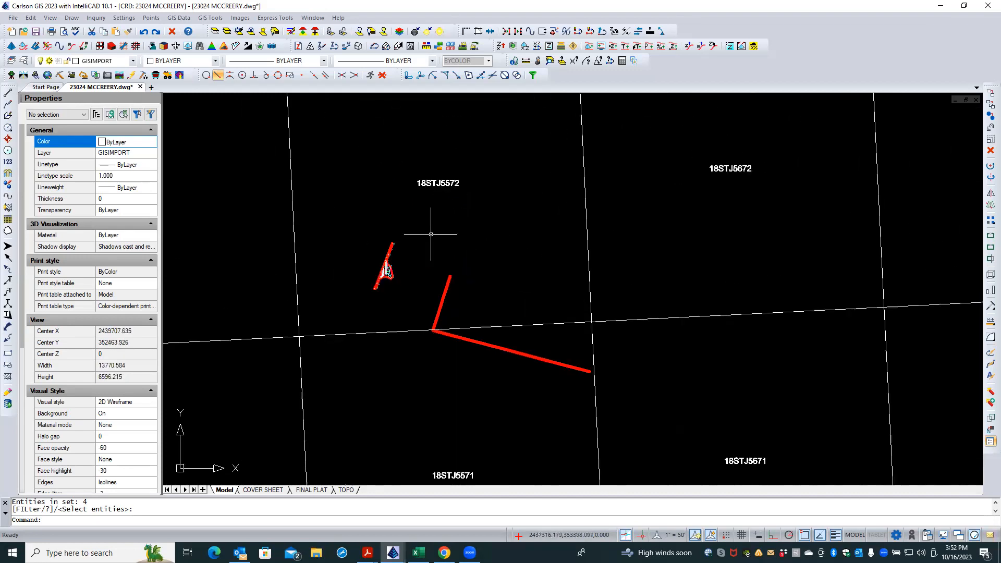
scroll(359, 250, "up", 2)
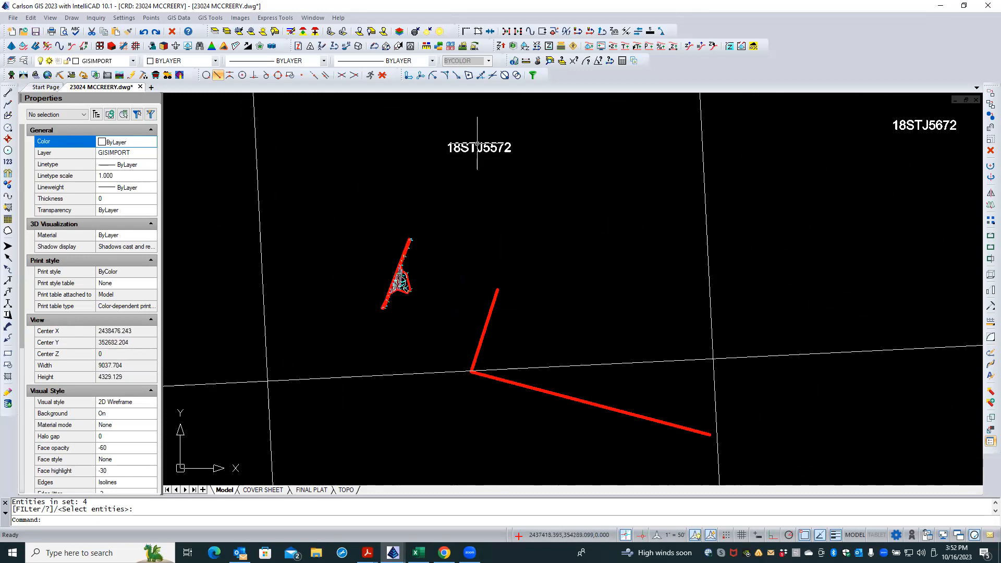
scroll(489, 237, "down", 2)
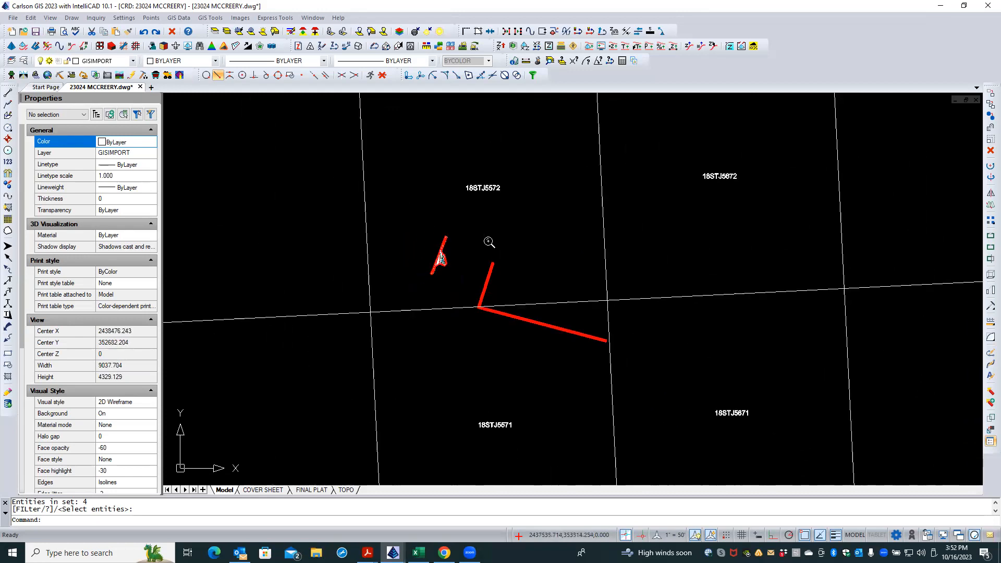
scroll(489, 287, "down", 1)
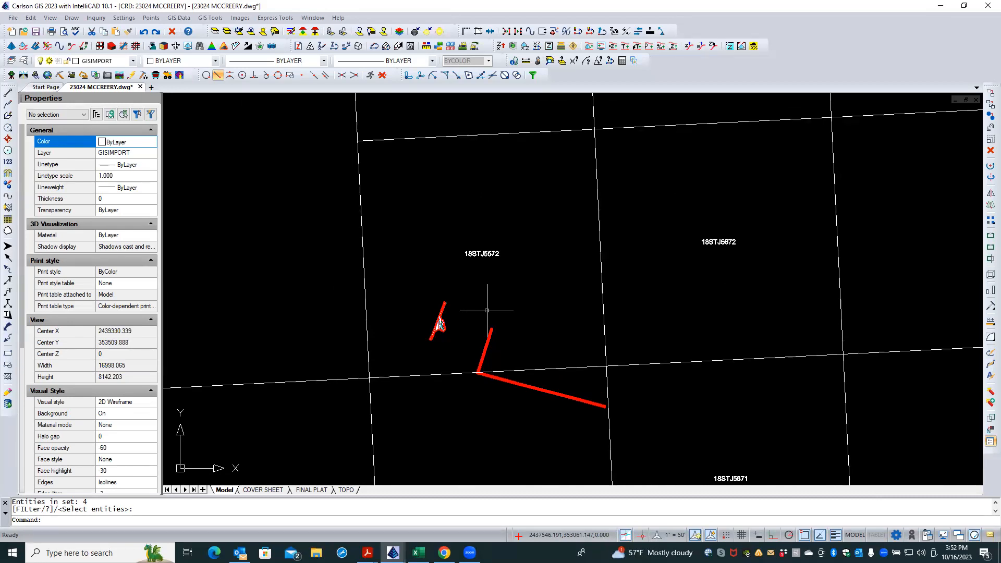
Rename the GISIMPORT layer to TILES and set its color to yellow.
left_click(22, 61)
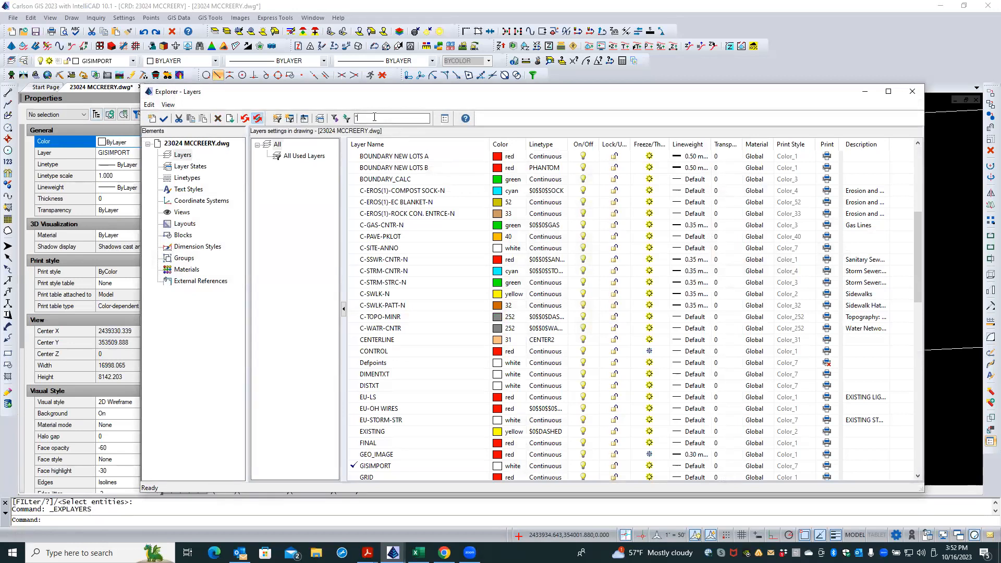
type("GIS*")
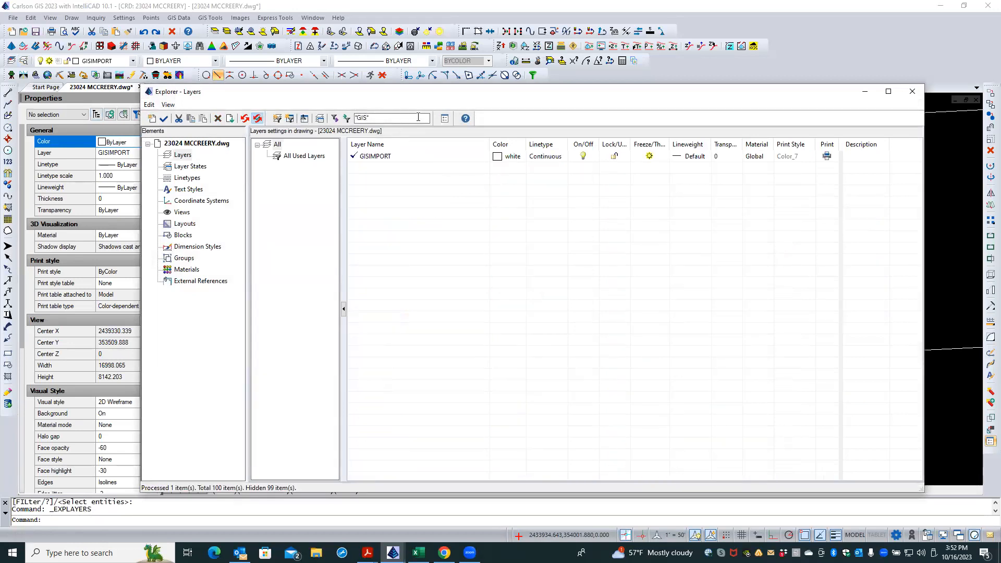
left_click(393, 158)
left_click(392, 156)
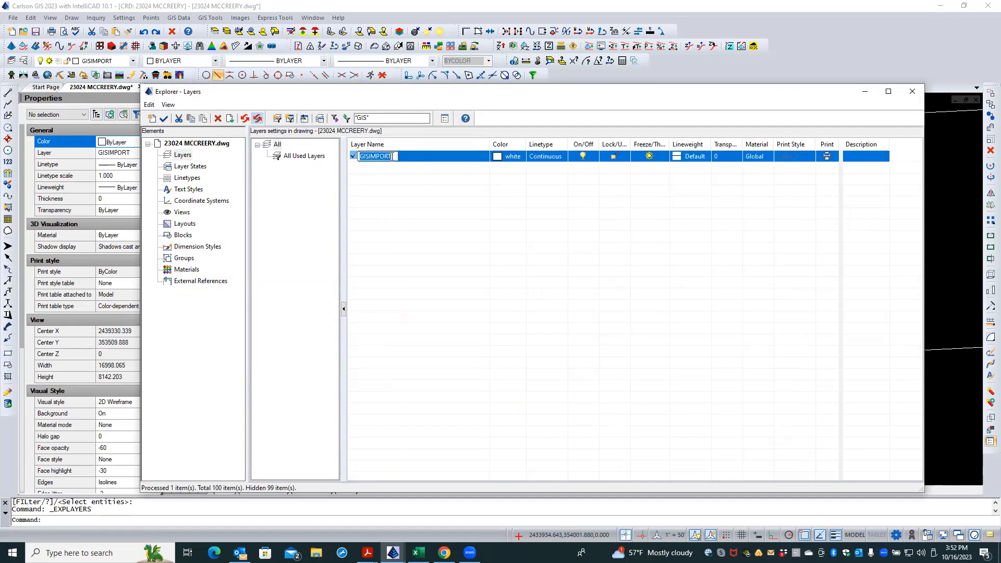
type("TILES")
left_click(503, 156)
left_click(428, 193)
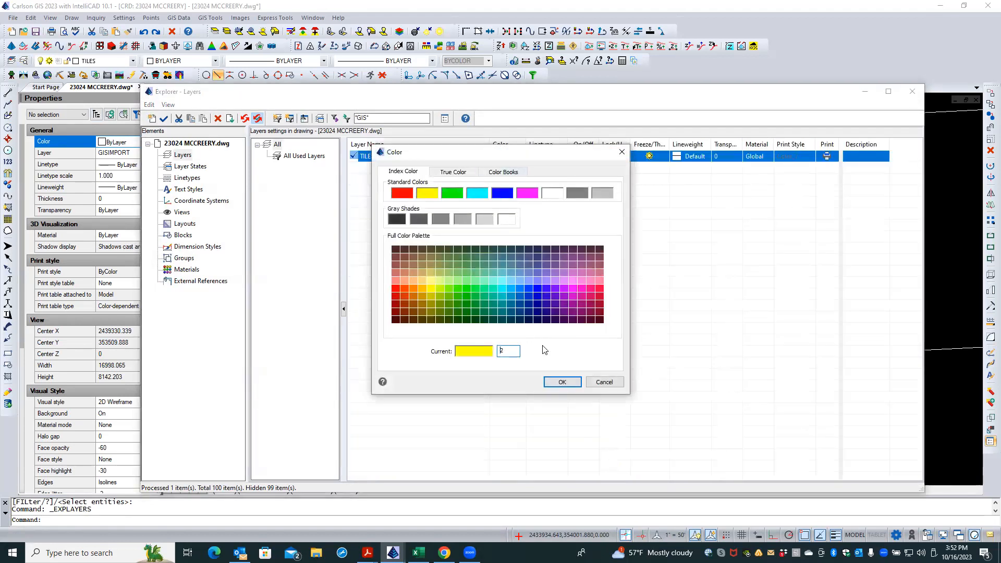
left_click(561, 382)
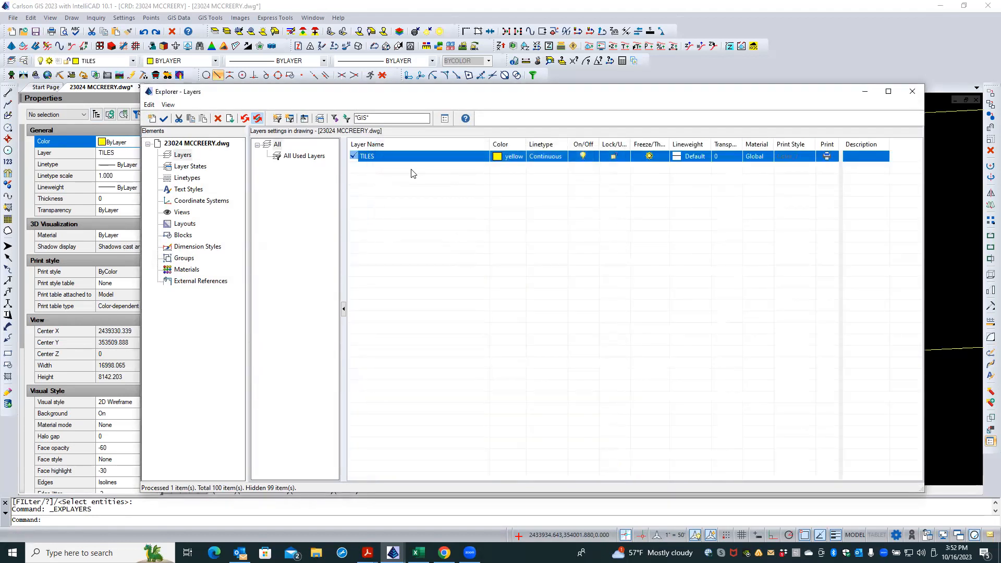
left_click(912, 93)
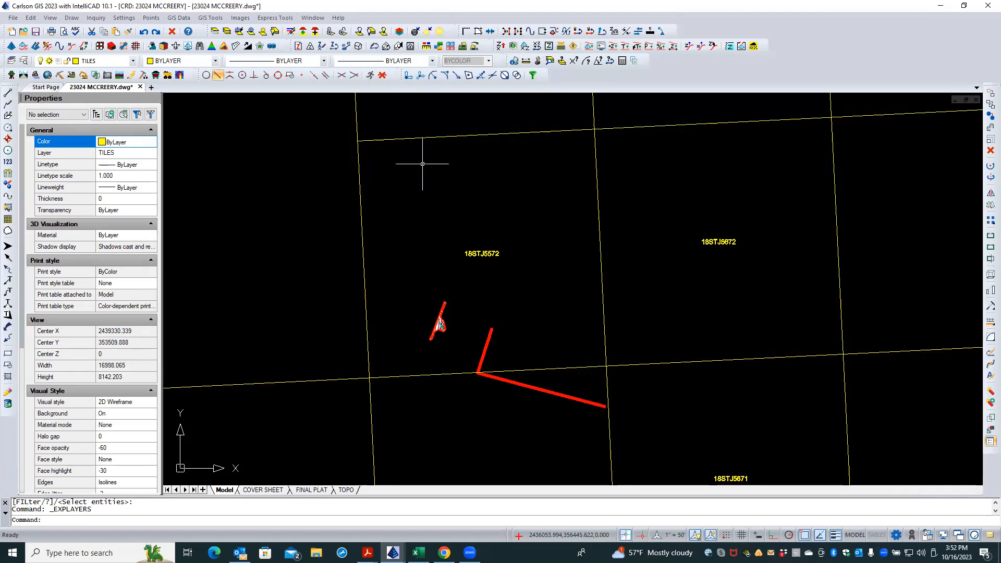
Start an ESRI SHP import and choose the contour file 18STJ5572.shp from the Ctr_shpfiles folder.
left_click(190, 21)
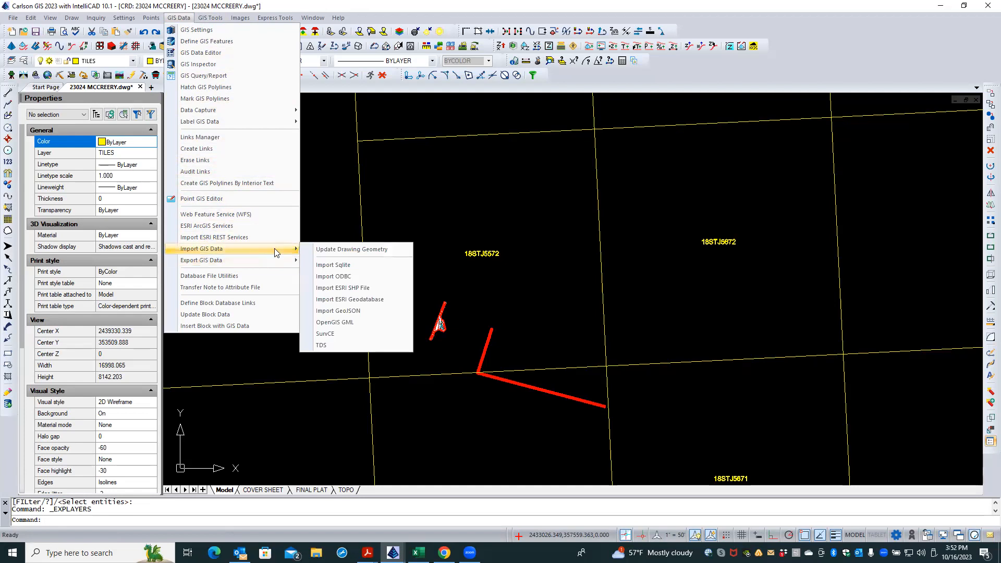
left_click(343, 288)
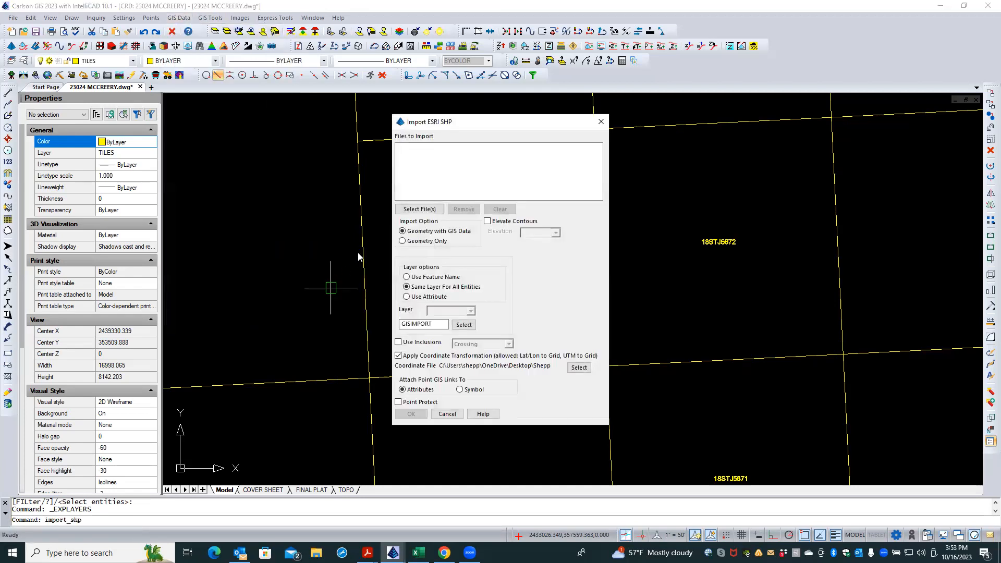
left_click(419, 208)
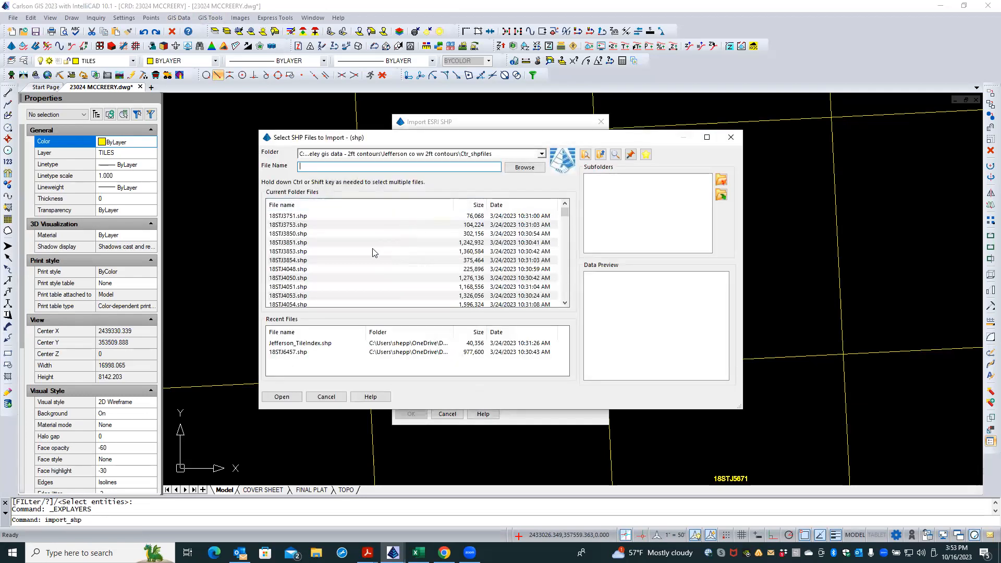
scroll(373, 253, "down", 9)
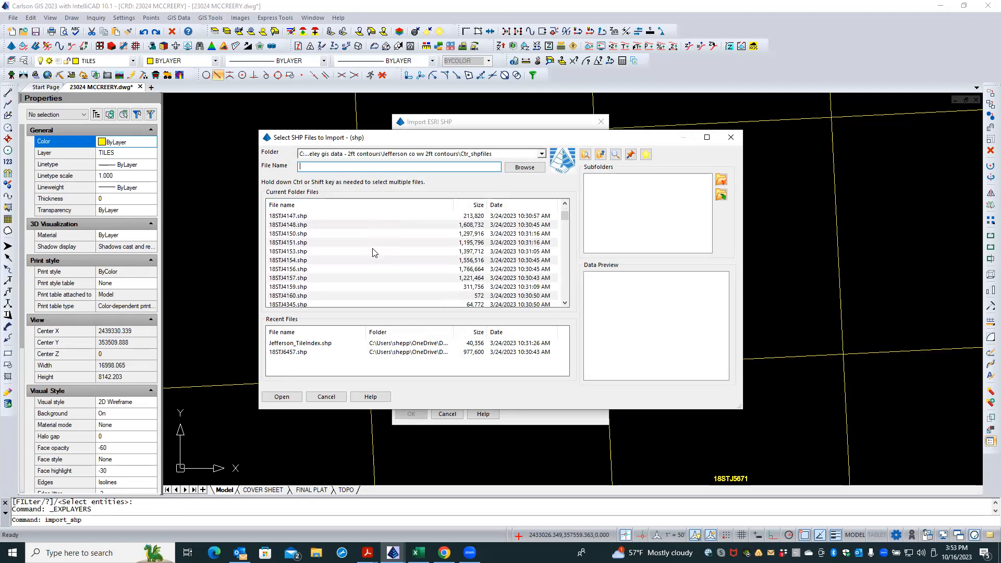
scroll(373, 252, "down", 10)
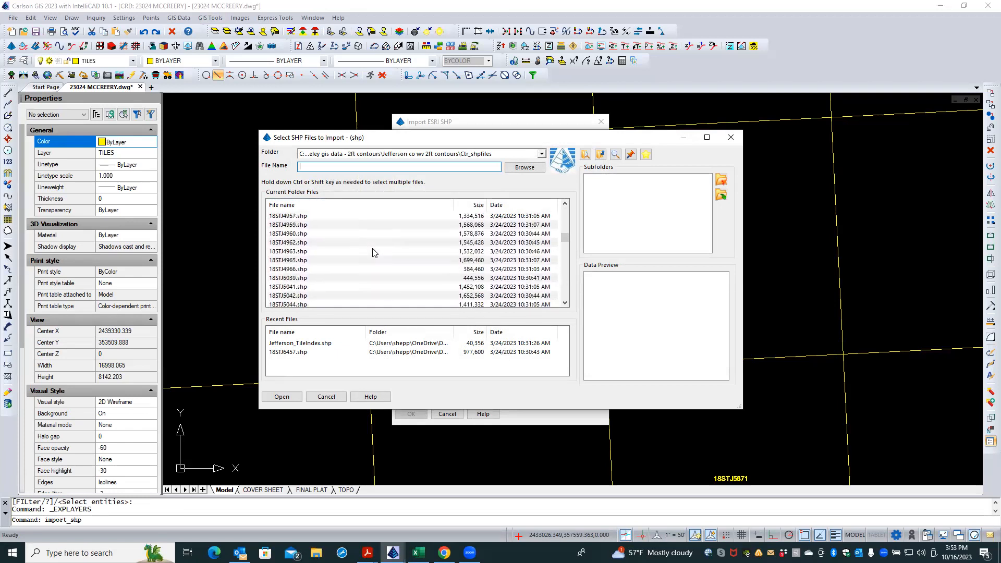
scroll(373, 253, "down", 10)
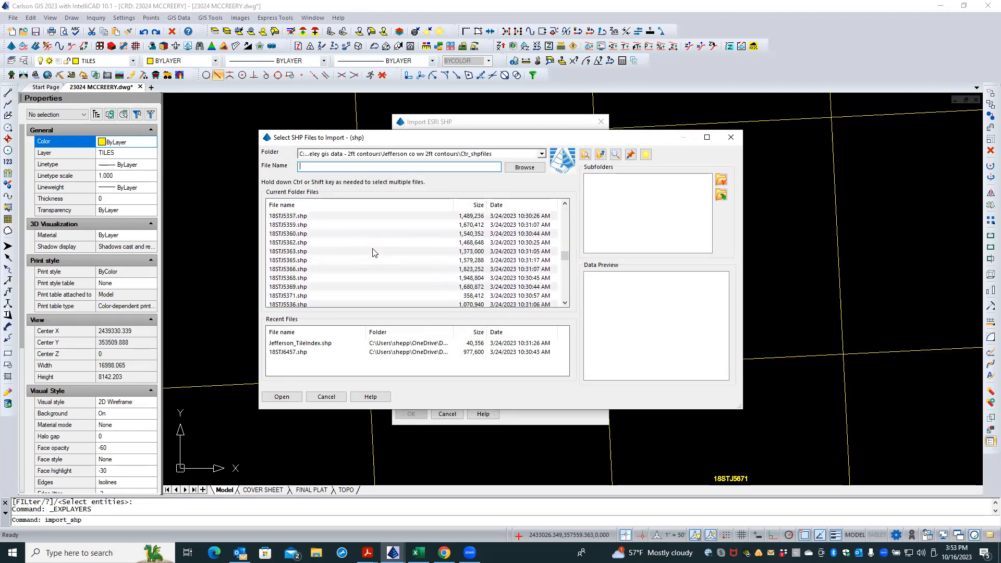
scroll(373, 252, "down", 4)
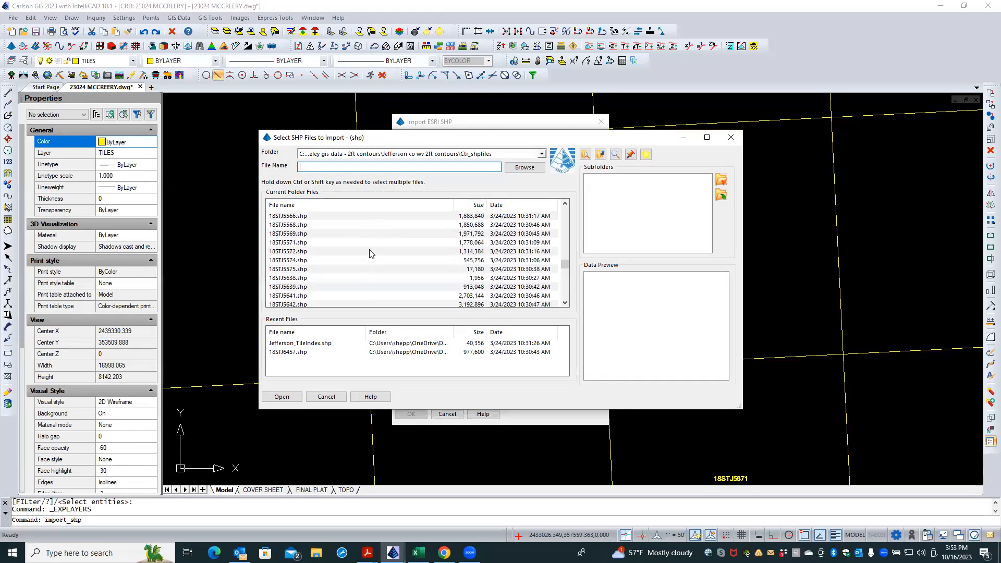
left_click(303, 253)
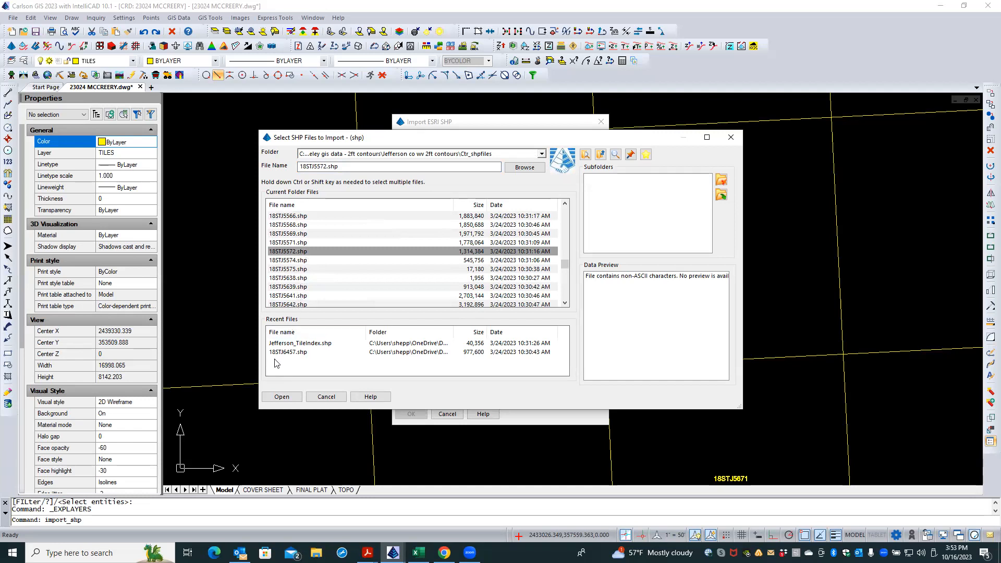
left_click(281, 397)
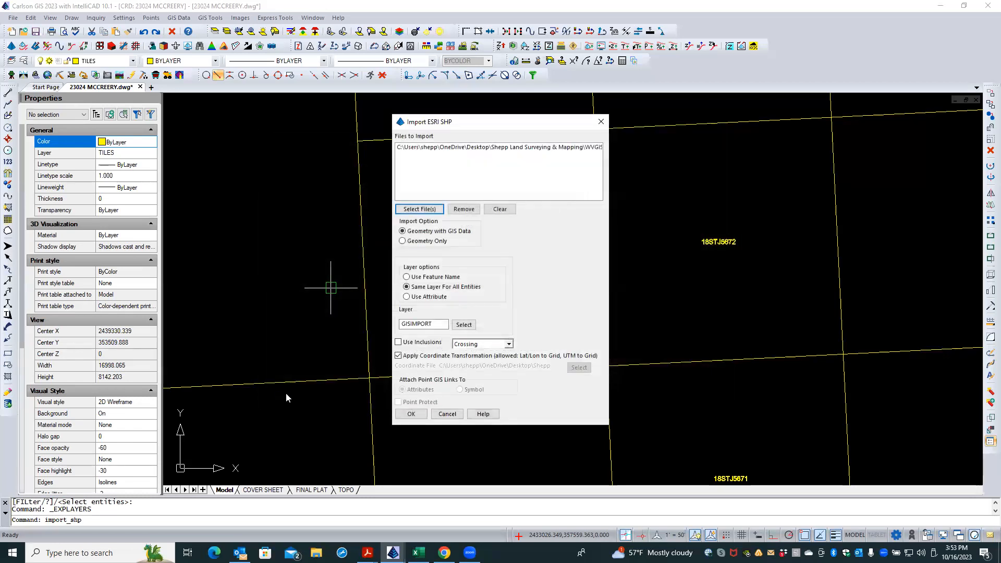
Import the contours as polylines, assigning their elevation from the Elevation attribute and leaving Point ID unassigned.
left_click(410, 413)
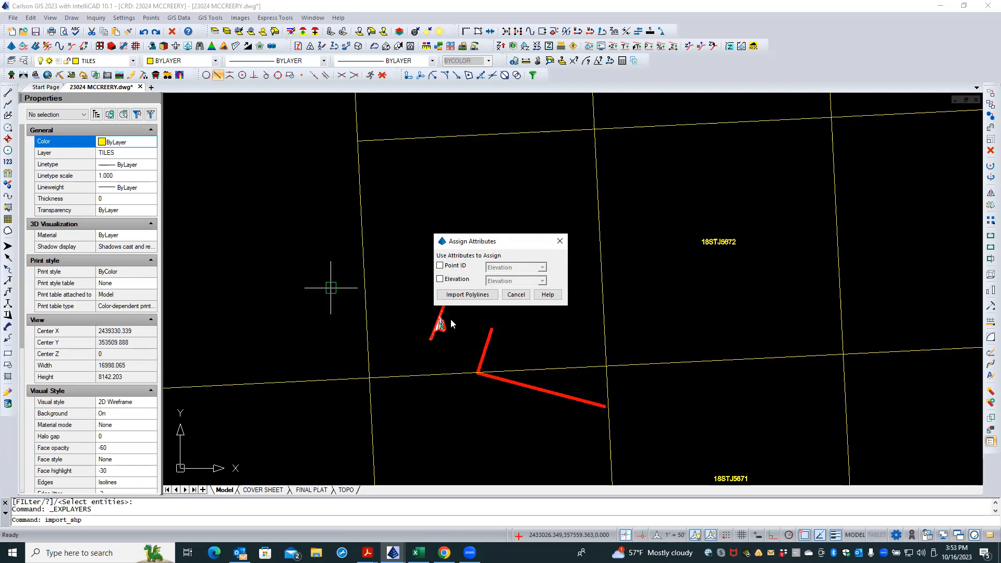
left_click(440, 280)
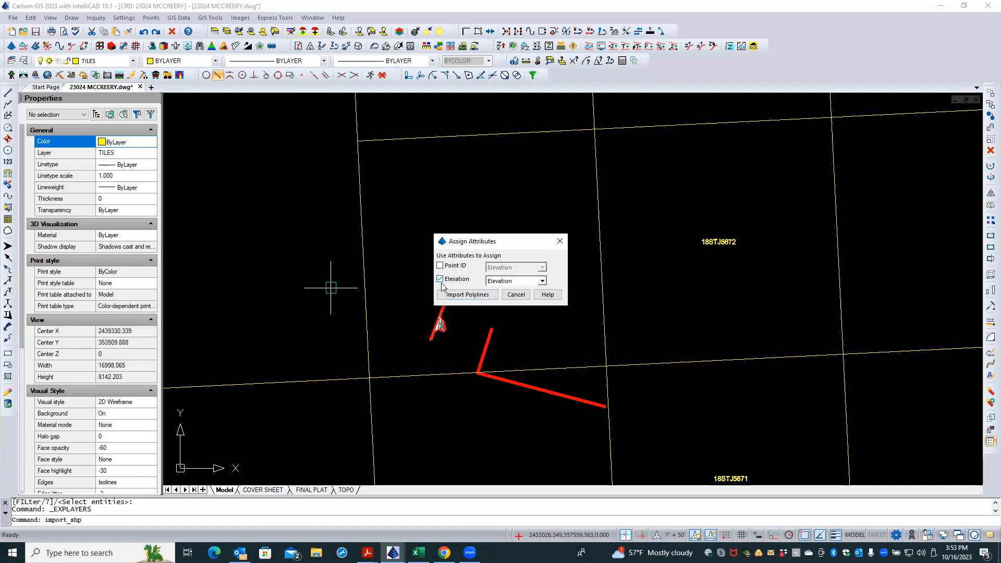
left_click(542, 282)
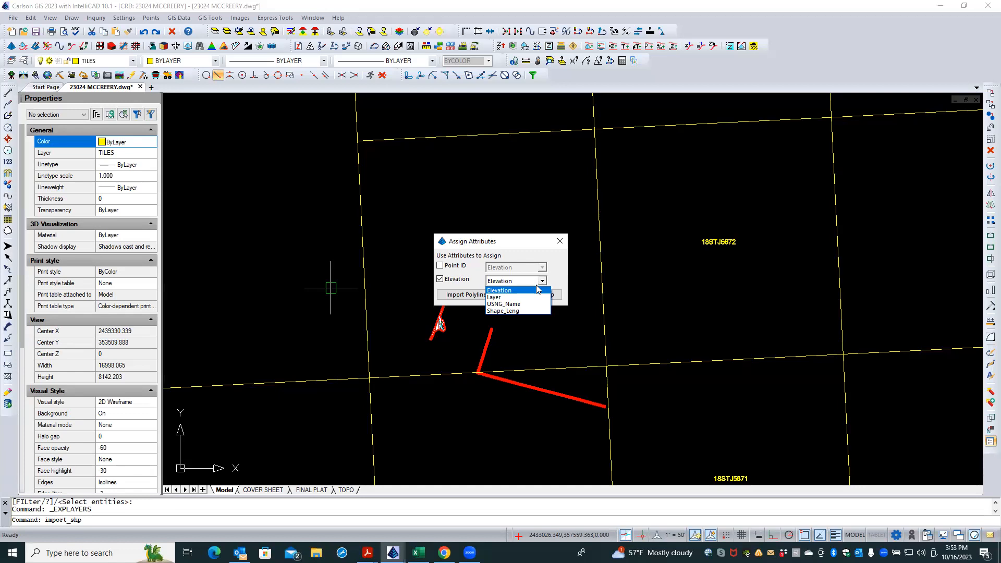
left_click(537, 290)
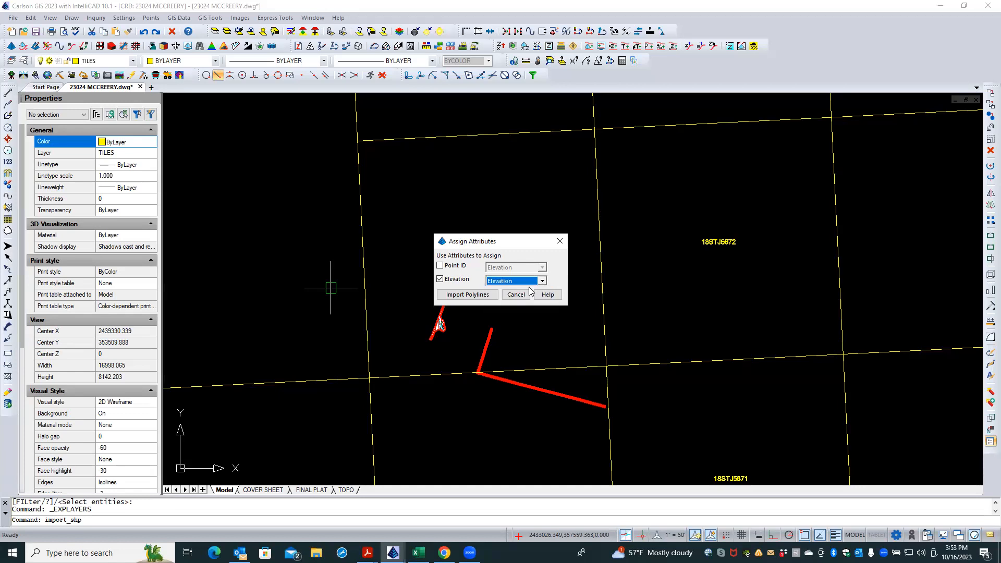
left_click(484, 295)
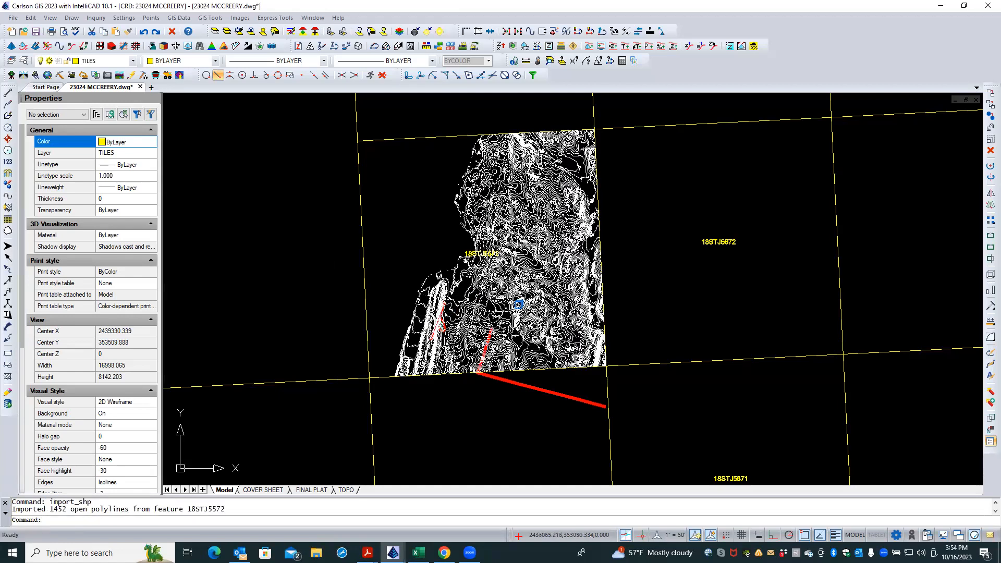
Inspect the layer and elevation of one imported contour polyline west of the survey site, and clear the selection.
left_click(401, 310)
left_click(414, 320)
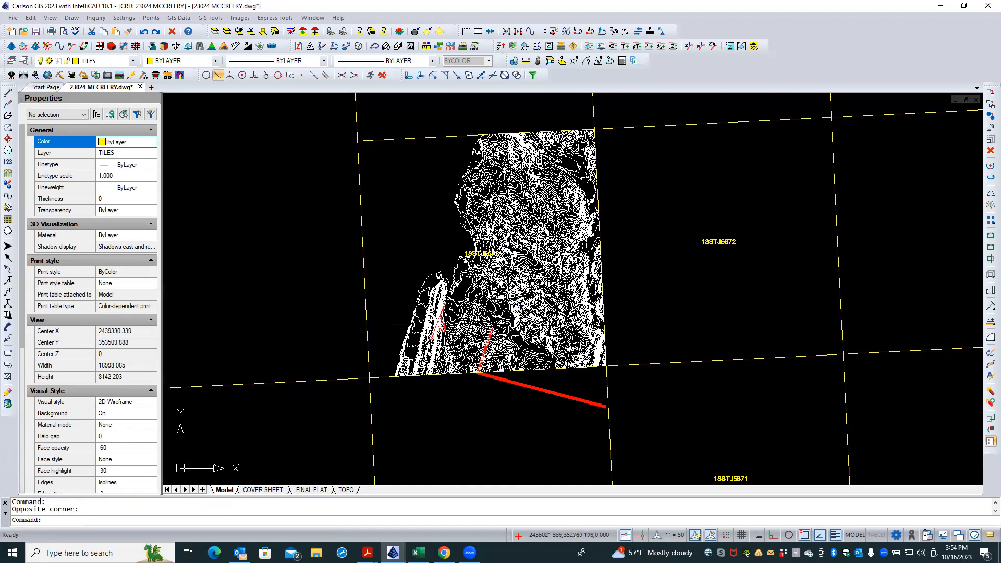
scroll(415, 319, "up", 8)
left_click(445, 292)
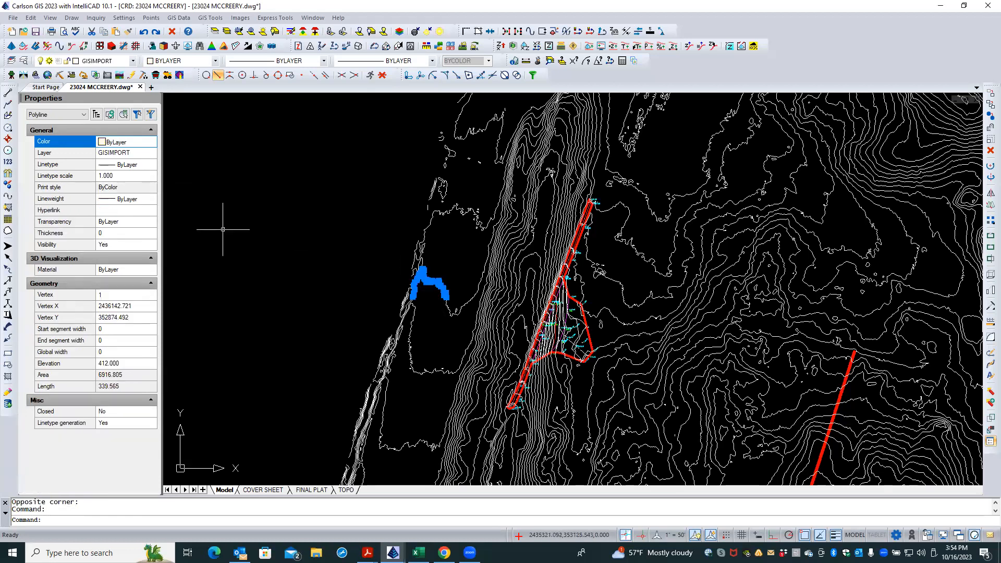
key("Escape")
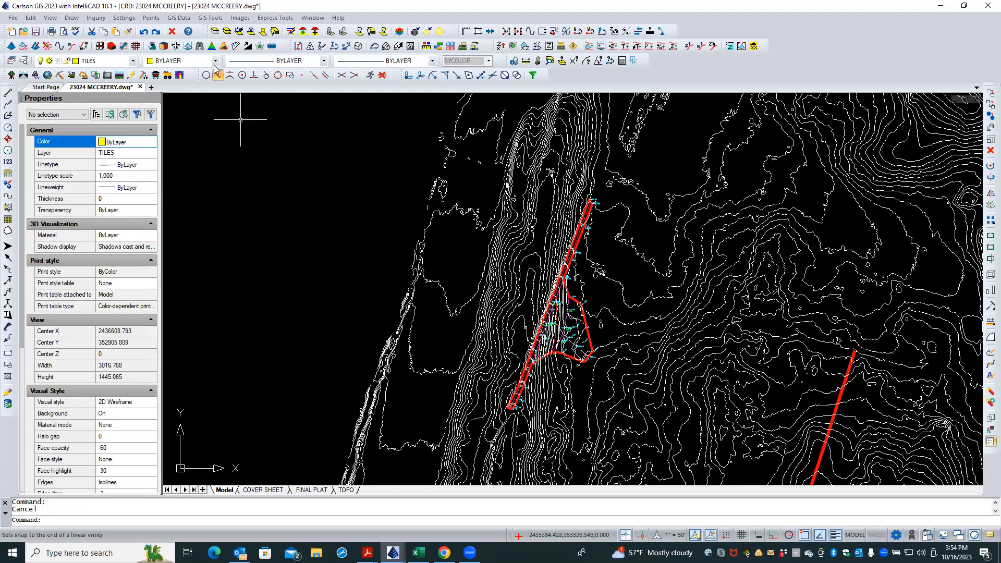
Make the new GISIMPORT layer current, rename it CTRS_FROM_WVGIS, and set its color to the third-darkest gray shade.
left_click(24, 61)
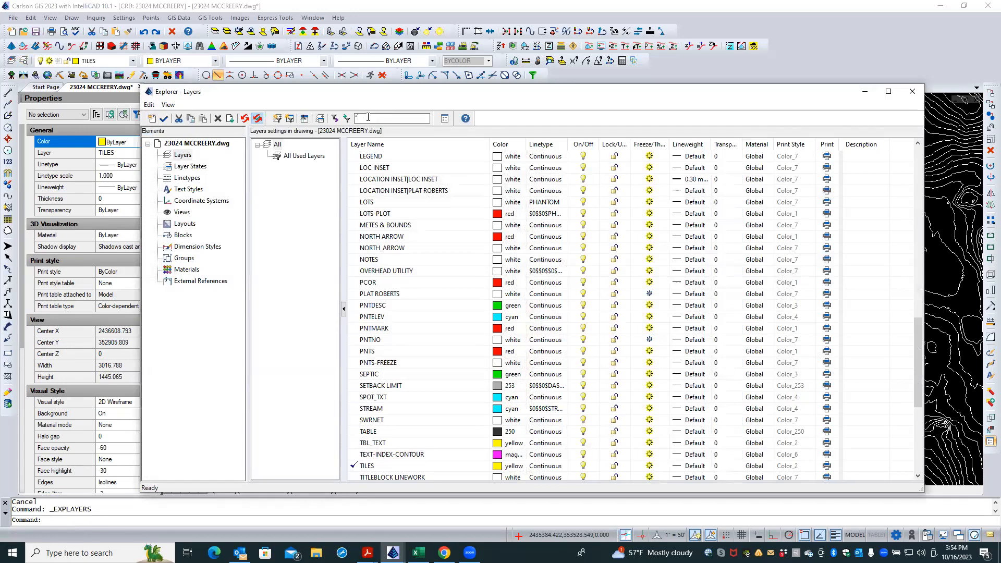
type("GIS*")
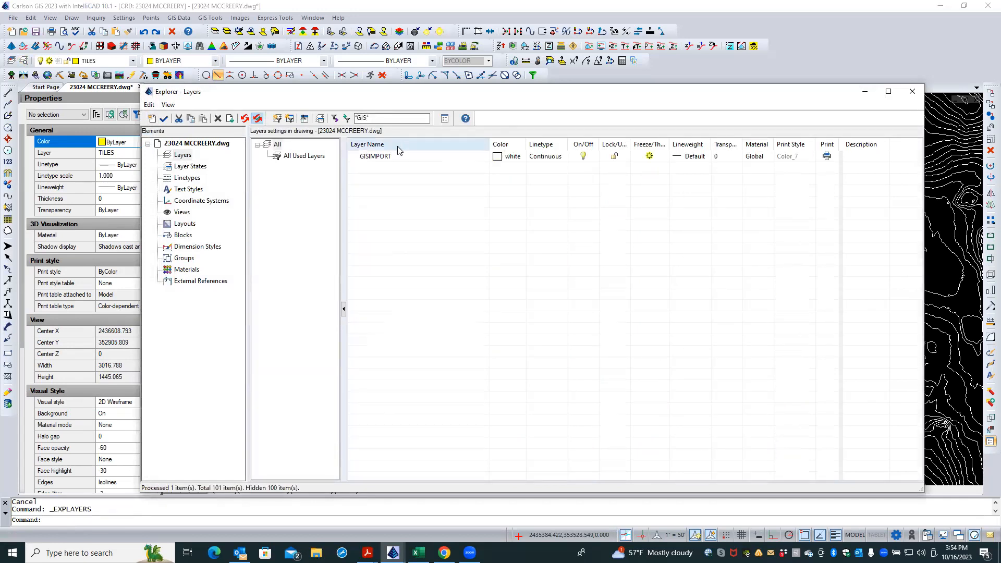
double_click(389, 157)
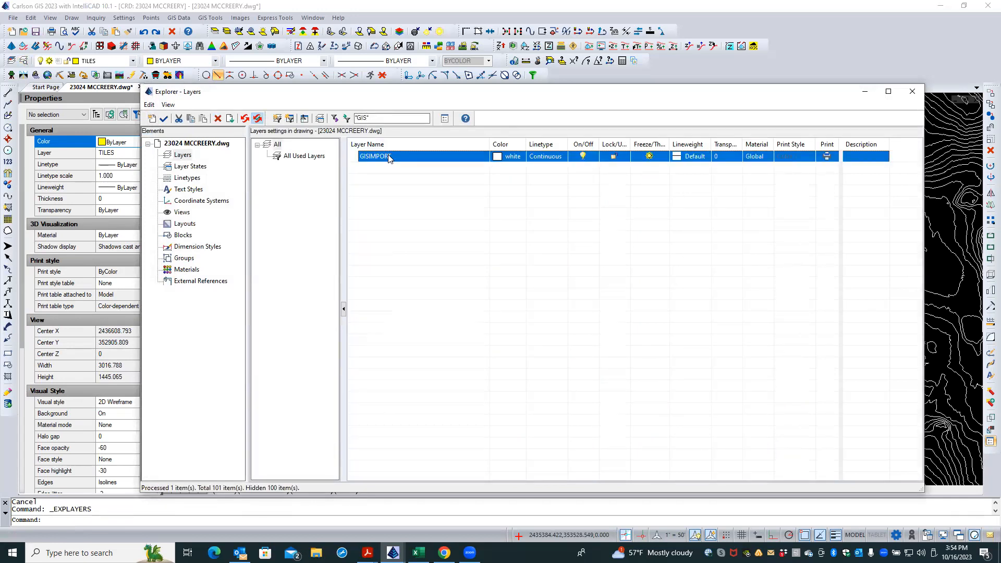
left_click(389, 157)
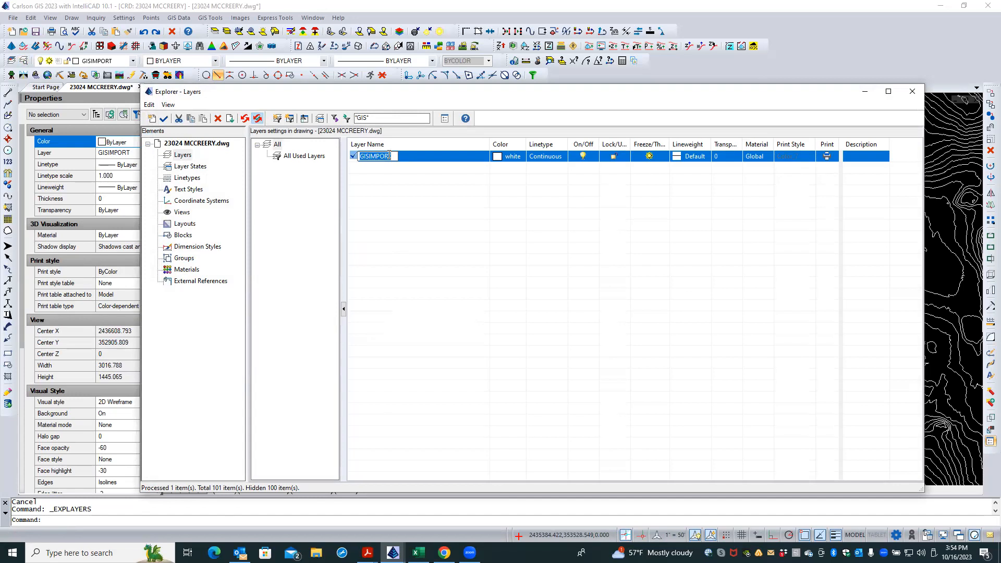
type("CTRS_FROM_WVGIS")
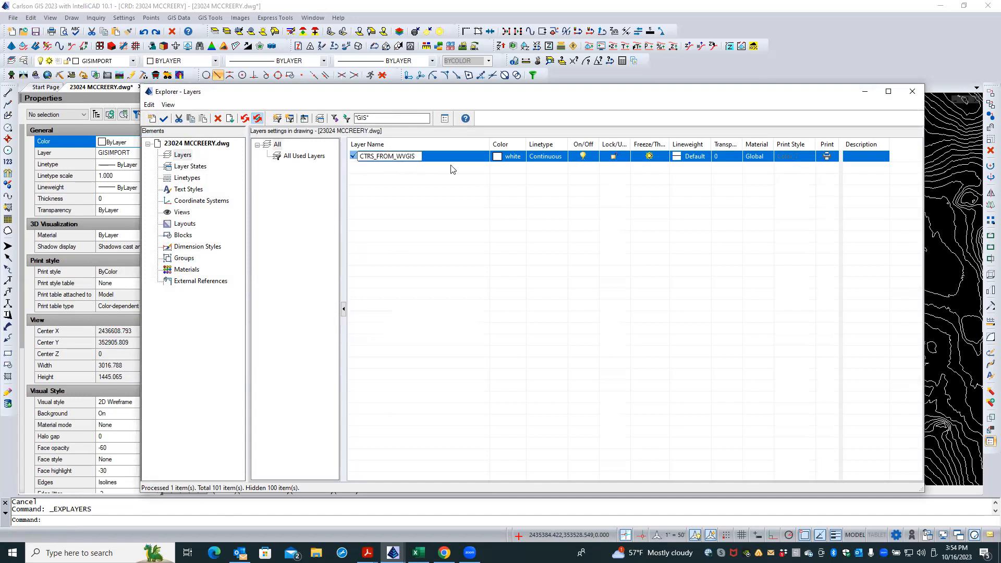
left_click(496, 157)
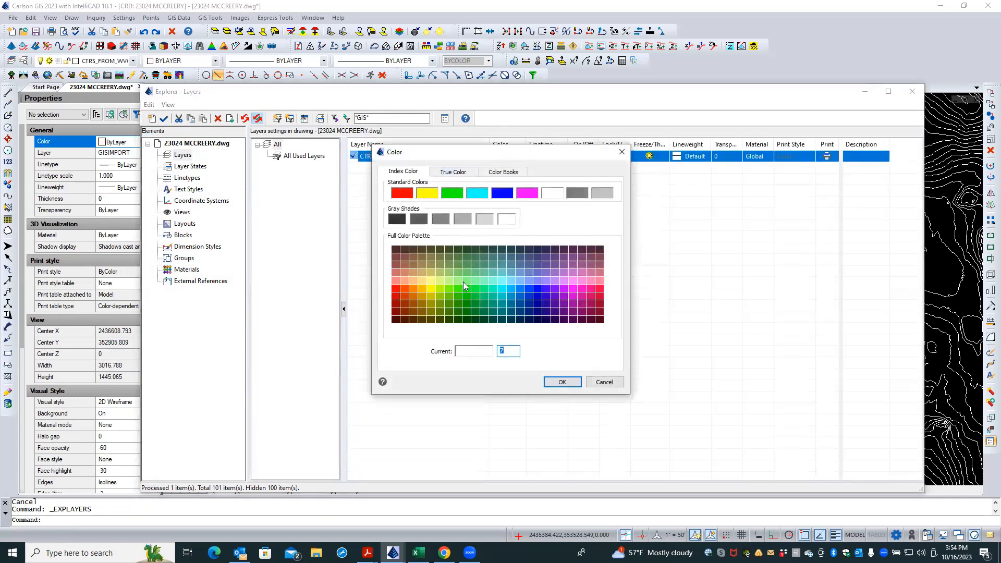
left_click(462, 220)
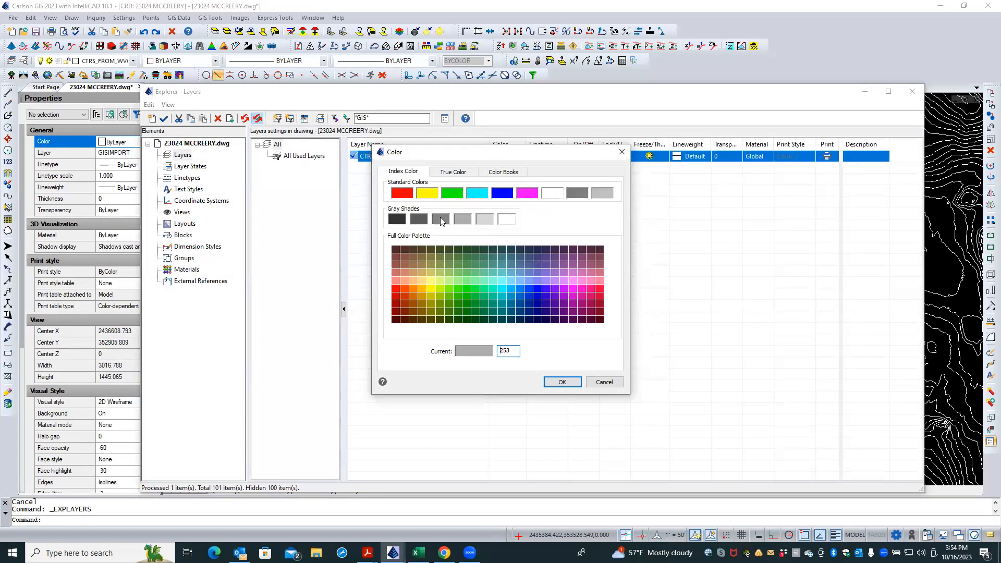
left_click(441, 220)
left_click(562, 382)
left_click(912, 91)
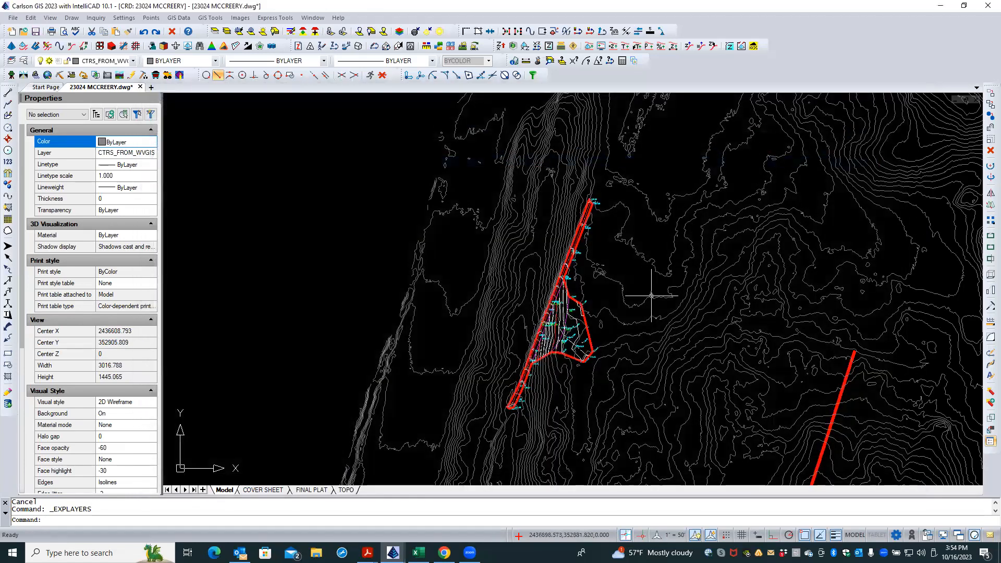
Compare the elevations of the imported and surveyed contours near the site's southeast corner, and clear the selection.
scroll(614, 356, "up", 3)
scroll(562, 387, "up", 4)
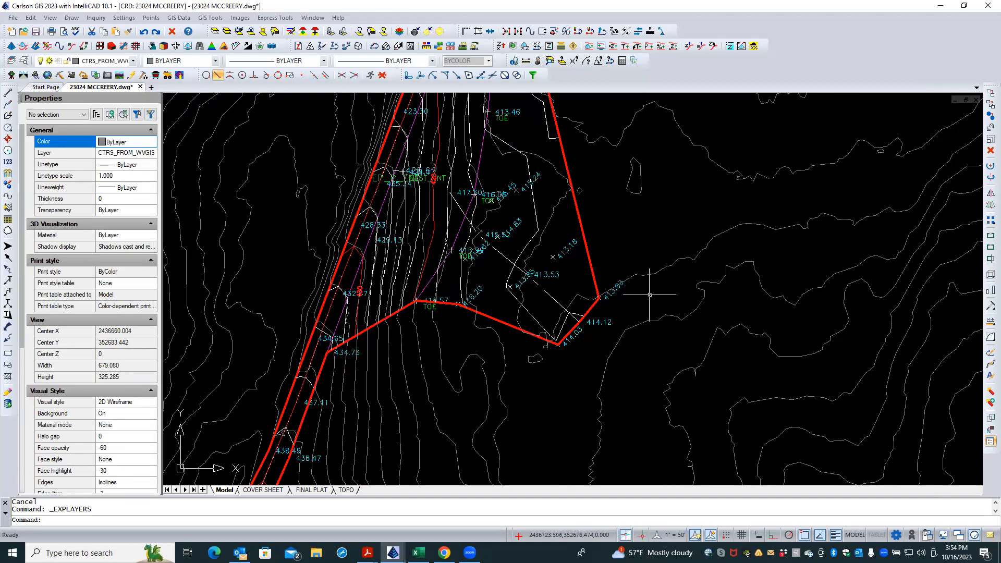
left_click(653, 273)
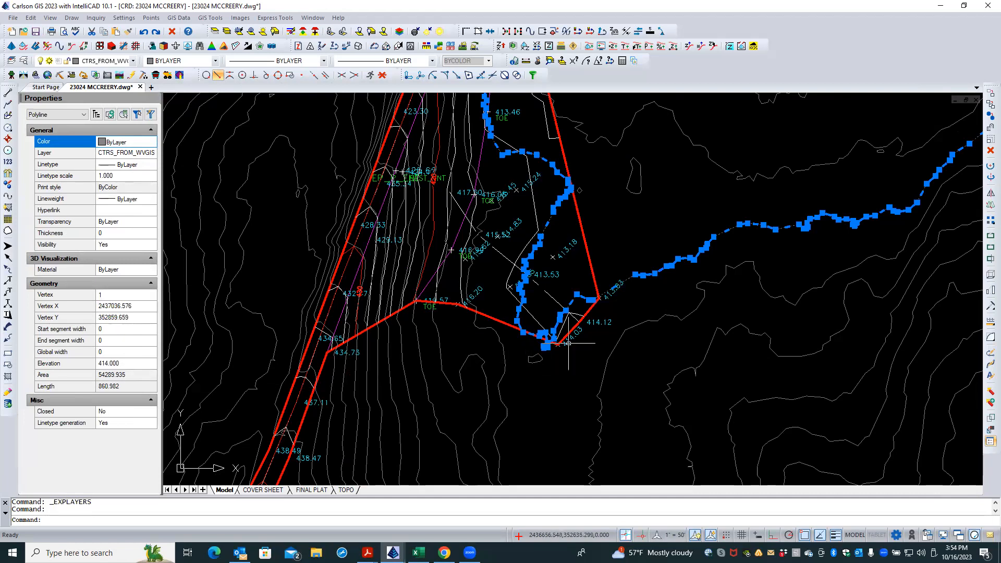
key("Escape")
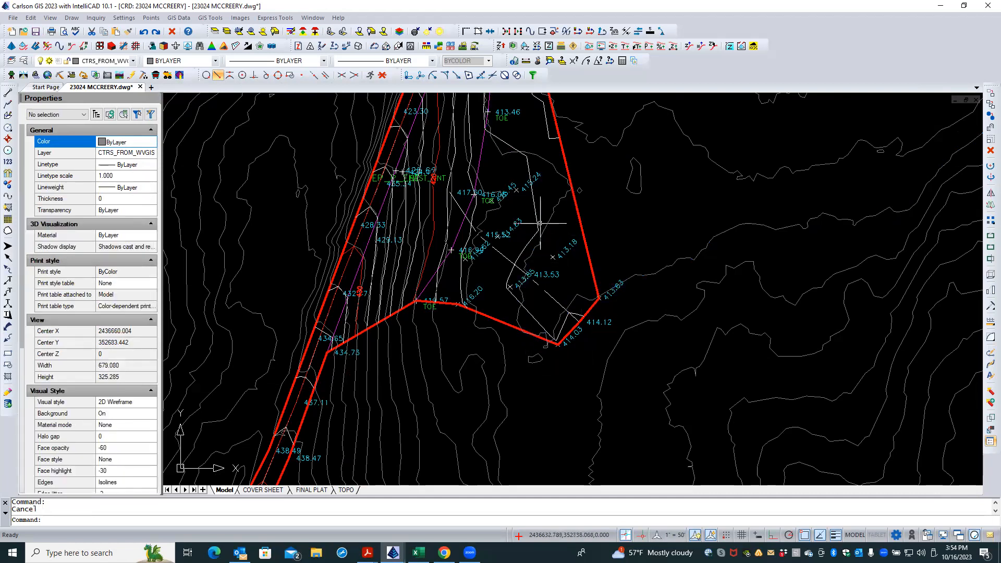
left_click(535, 221)
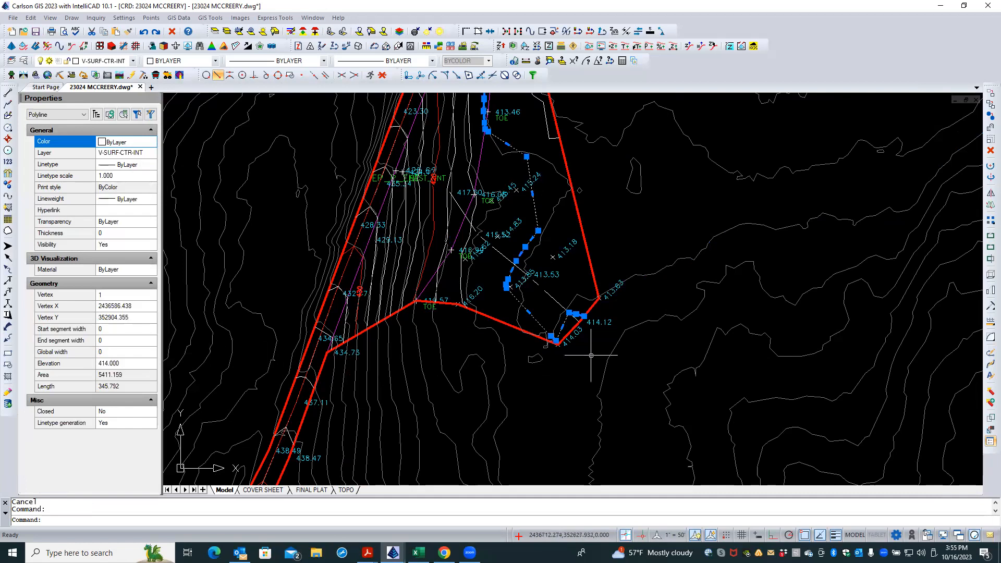
key("Escape")
left_click(629, 279)
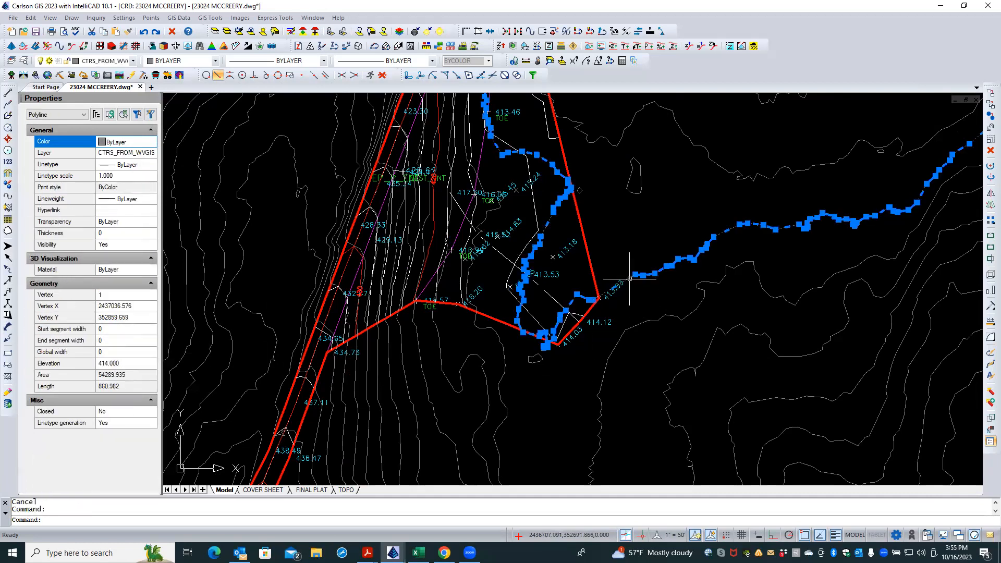
scroll(561, 331, "up", 6)
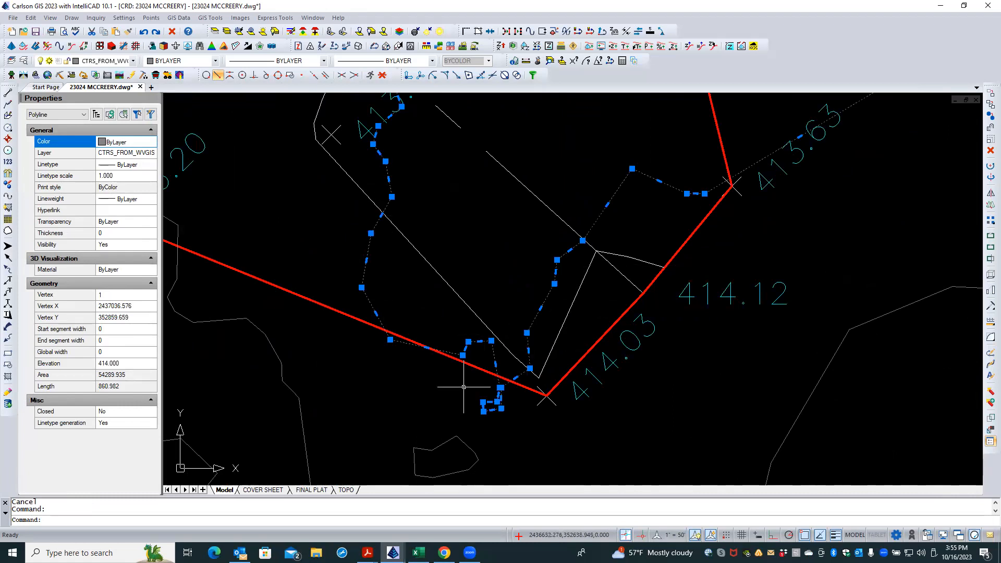
scroll(539, 430, "down", 6)
key("Escape")
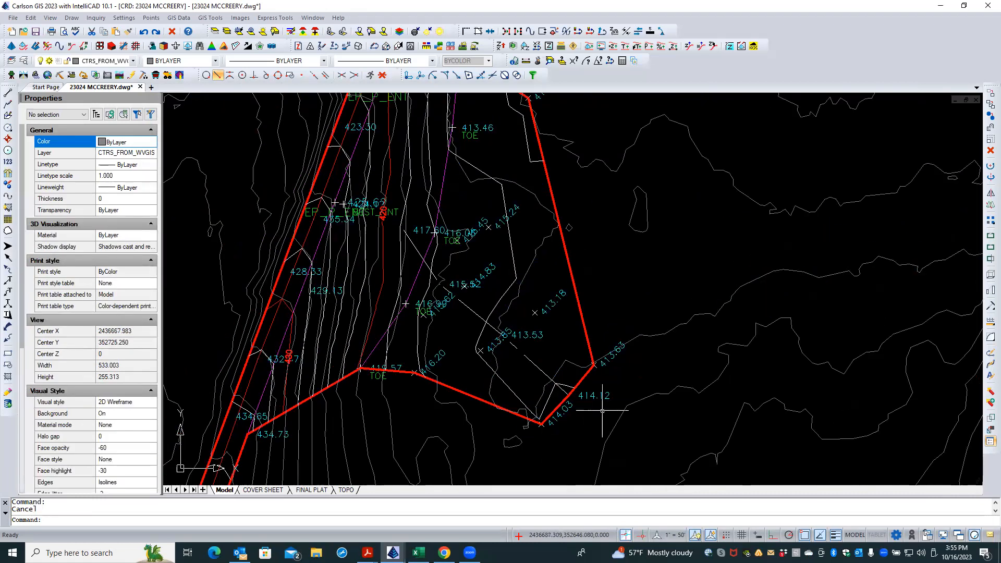
Check the elevation of the imported contour running beside the red 420 survey contour, and clear the selection.
scroll(631, 383, "down", 2)
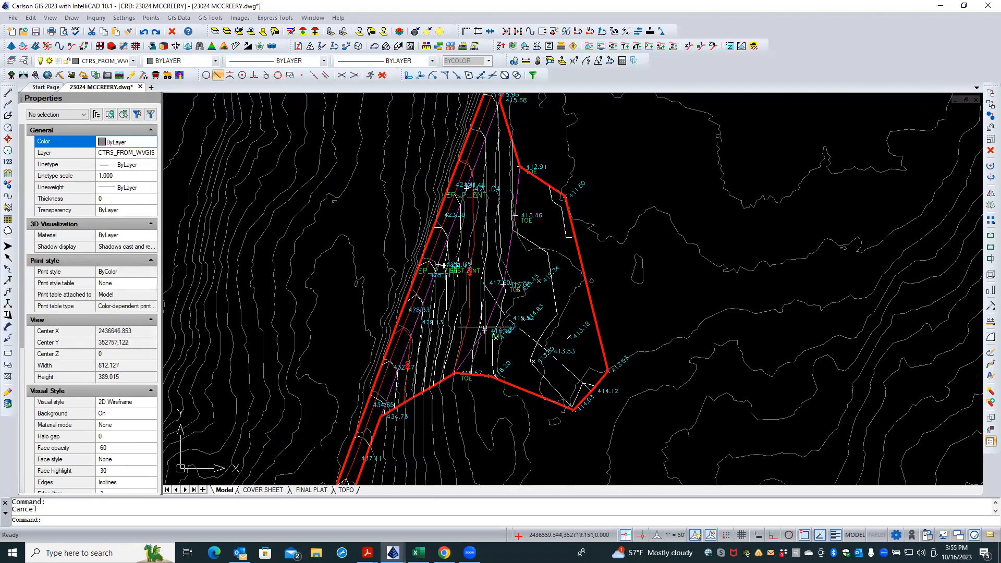
scroll(485, 330, "up", 2)
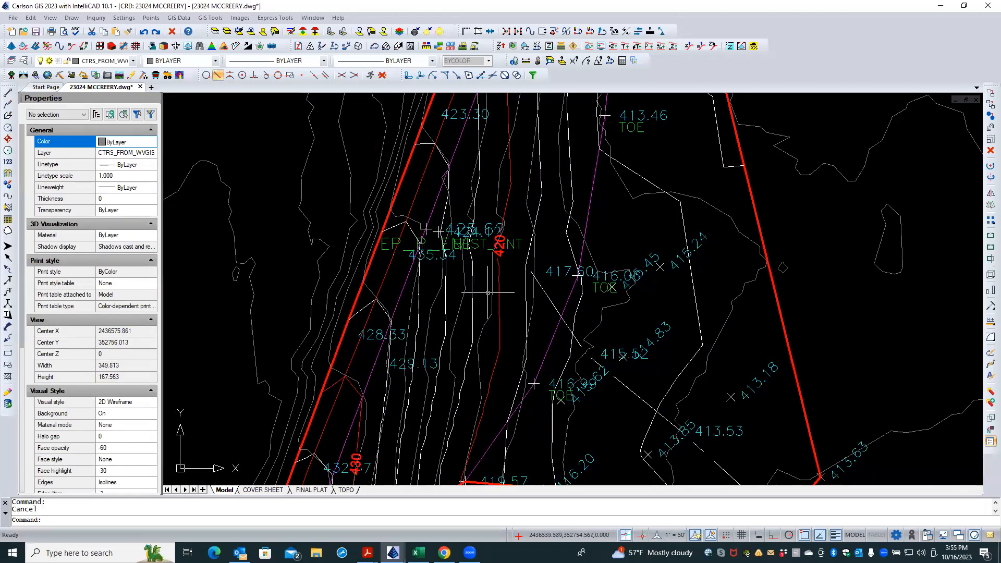
left_click(492, 284)
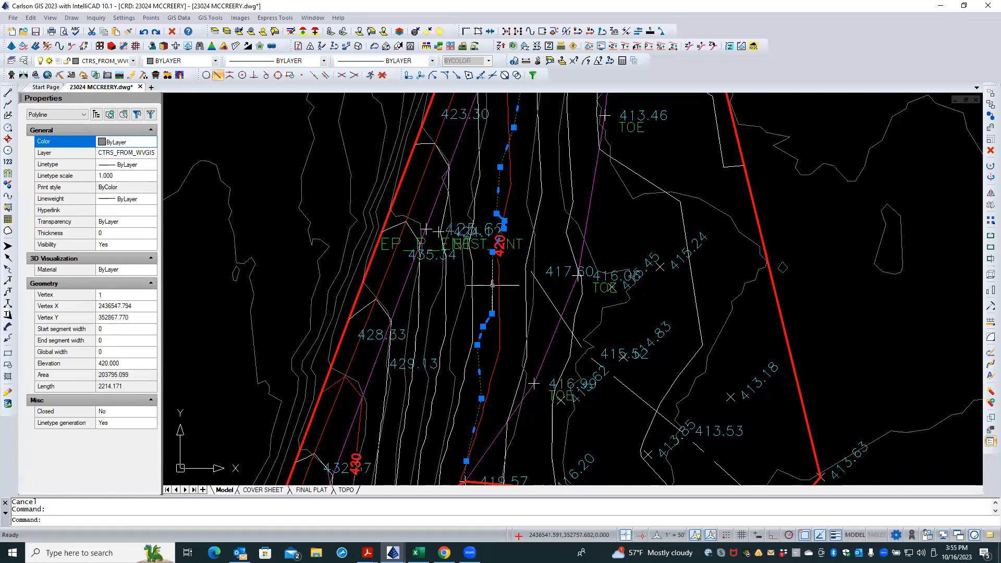
key("Escape")
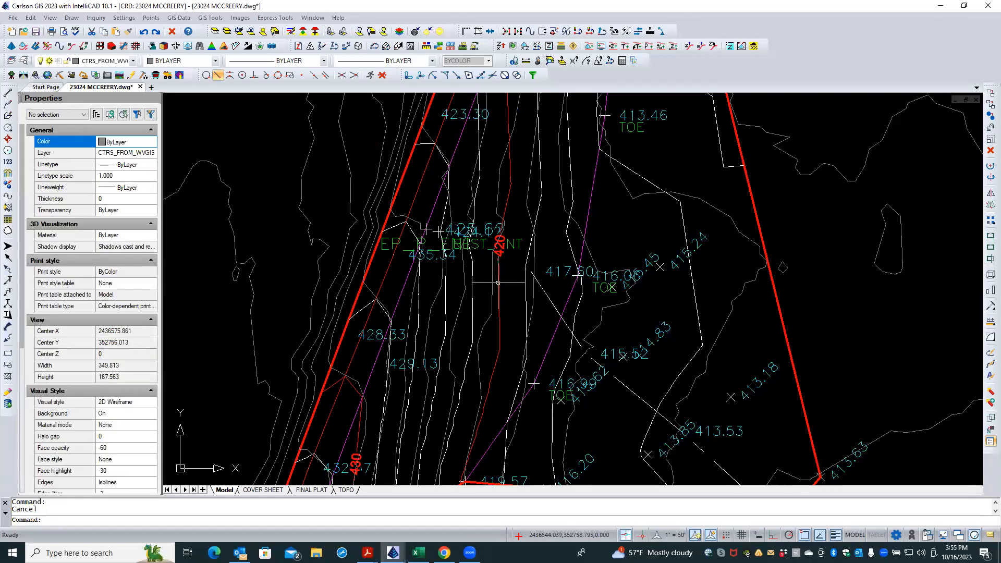
Examine how the imported contours line up with the surveyed contours along the road edge on the west side of the site.
scroll(498, 282, "down", 2)
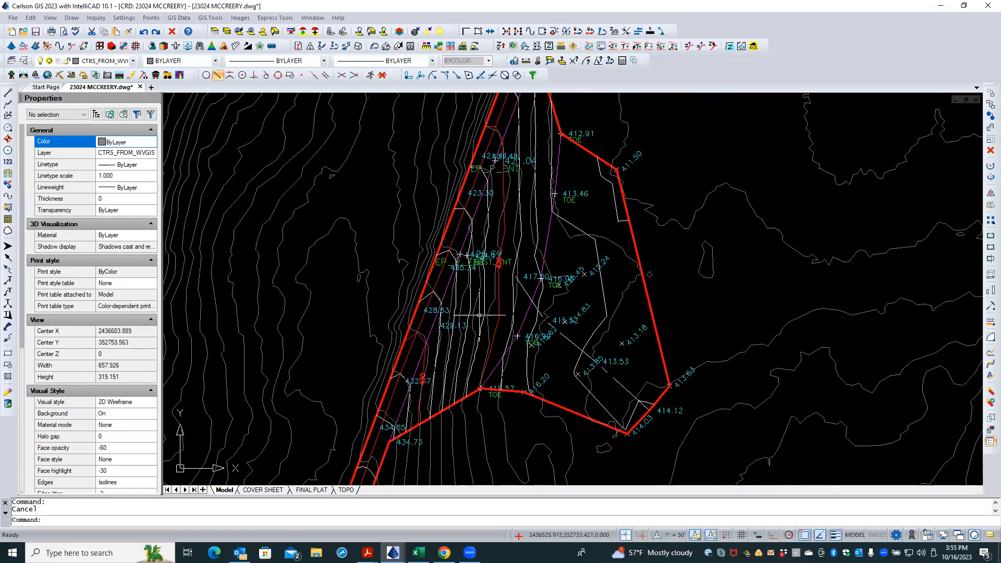
scroll(479, 316, "up", 3)
scroll(403, 341, "down", 3)
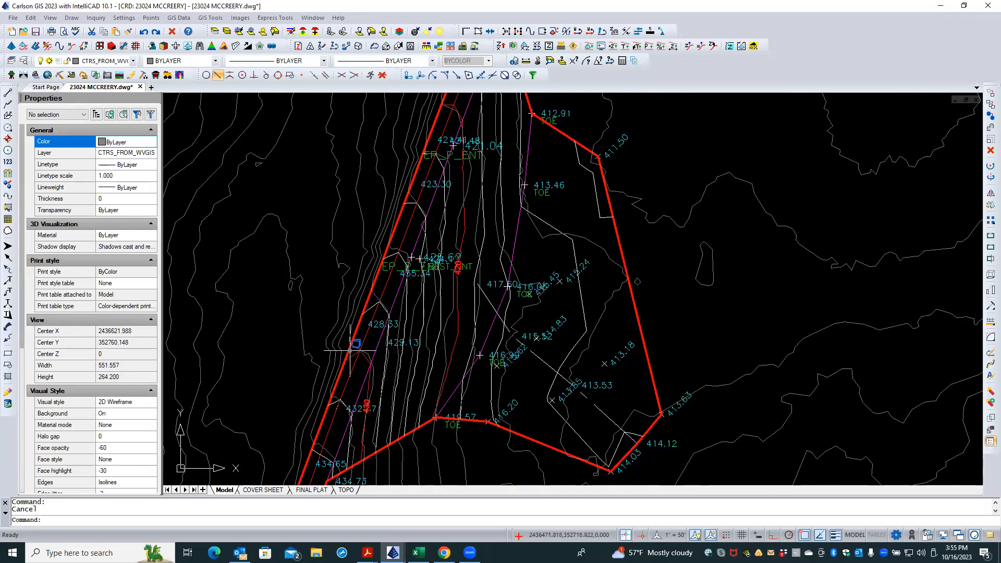
scroll(353, 295, "up", 2)
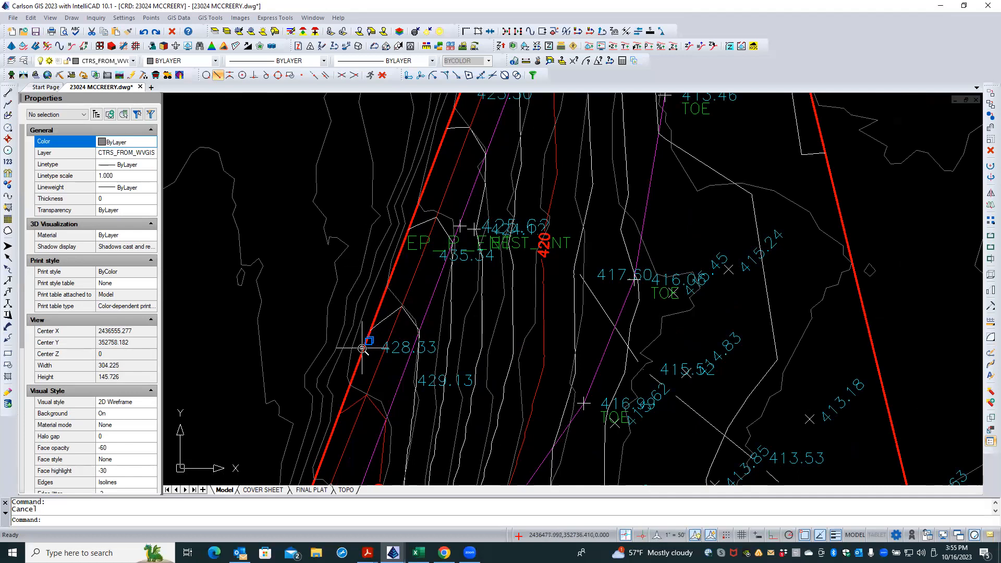
scroll(363, 348, "down", 2)
scroll(362, 348, "down", 1)
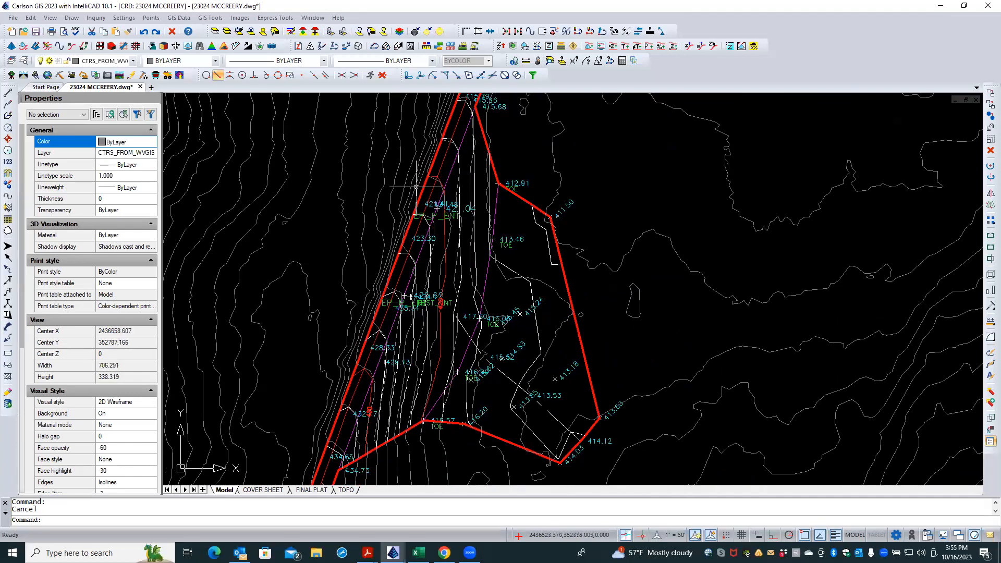
scroll(407, 248, "down", 1)
scroll(408, 248, "up", 2)
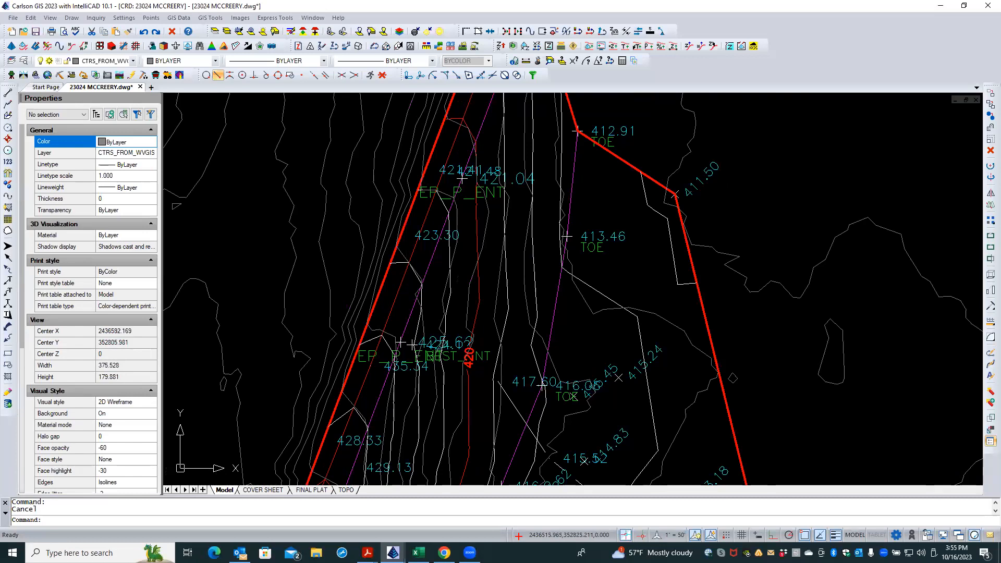
scroll(407, 248, "up", 3)
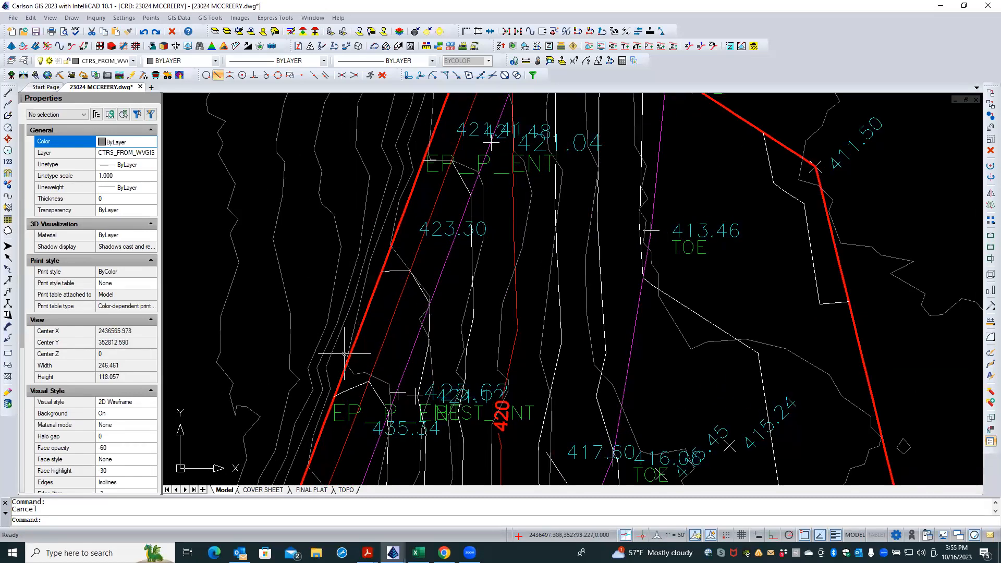
scroll(341, 357, "down", 2)
scroll(341, 357, "down", 1)
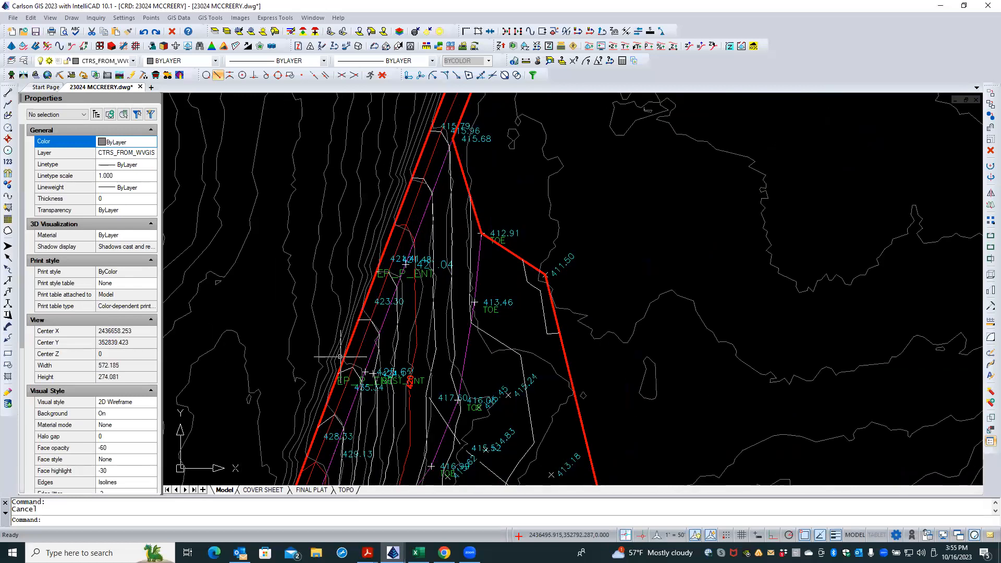
scroll(340, 357, "down", 2)
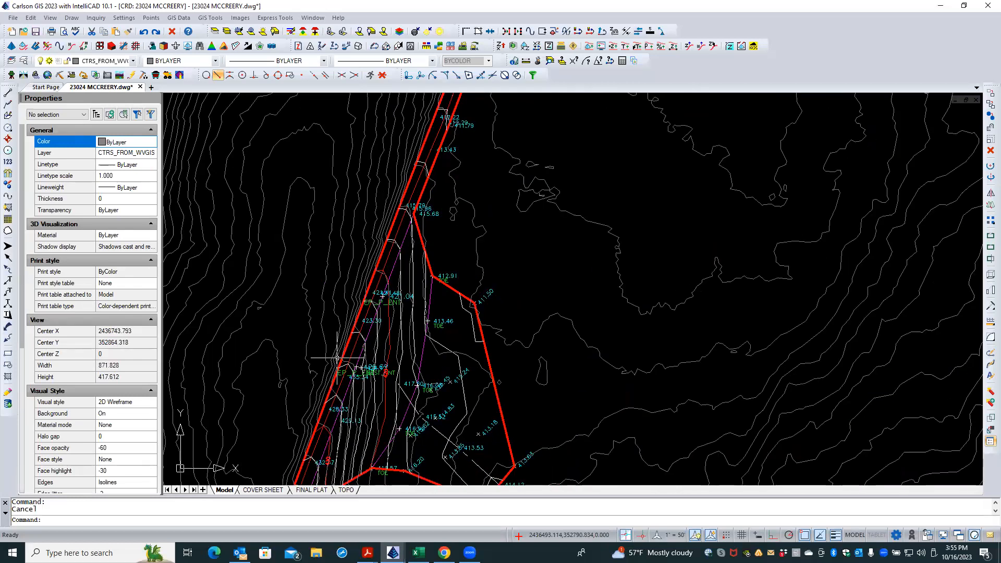
Examine where the imported and surveyed contours cross the narrow road strip north of the site.
scroll(338, 358, "down", 1)
scroll(414, 137, "up", 1)
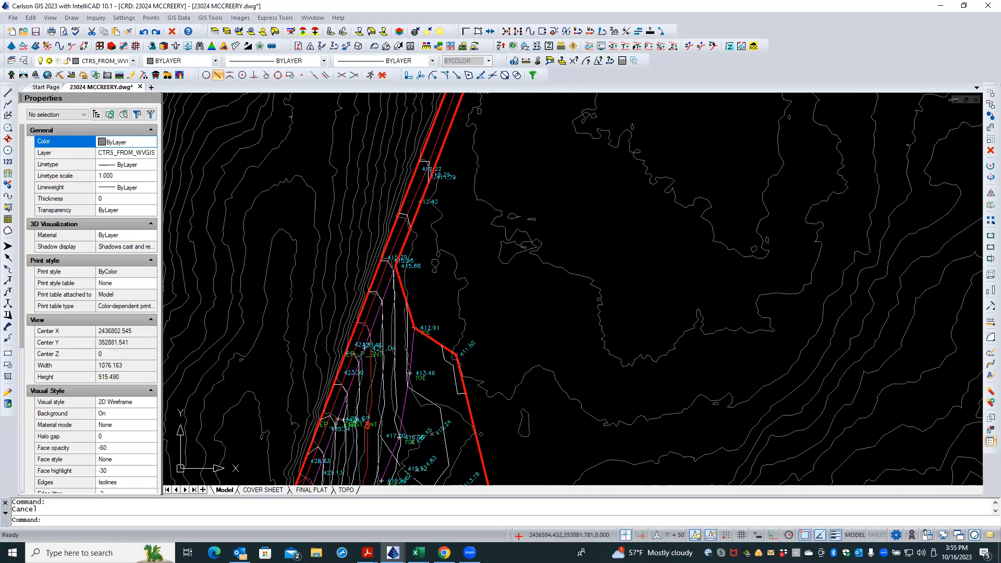
scroll(415, 137, "up", 3)
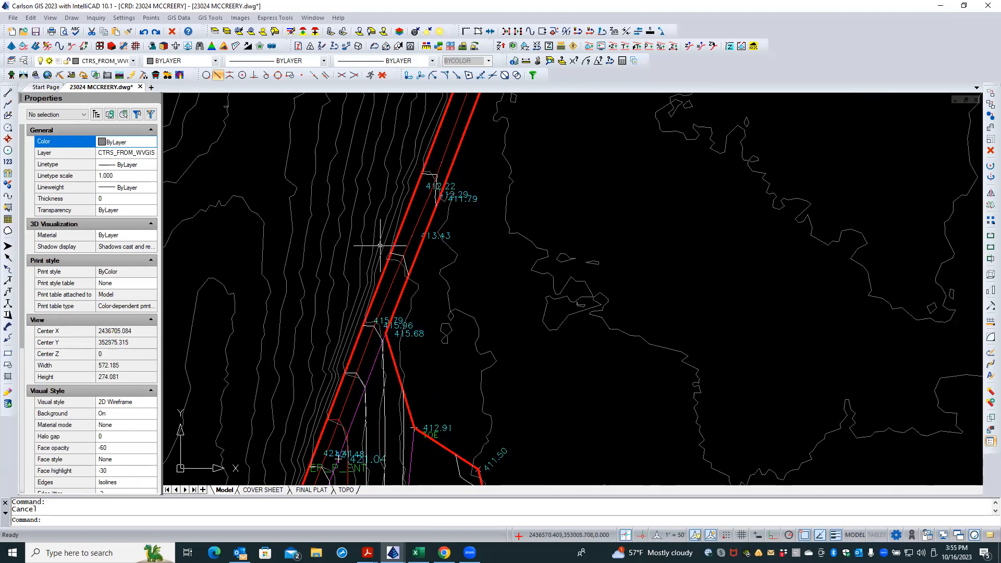
scroll(378, 271, "up", 1)
scroll(402, 255, "up", 1)
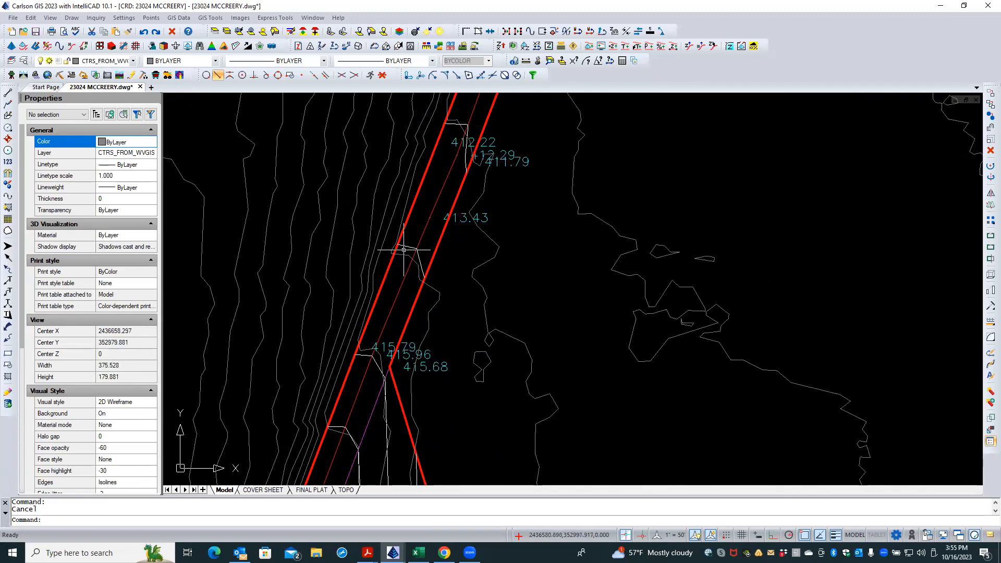
scroll(408, 254, "up", 2)
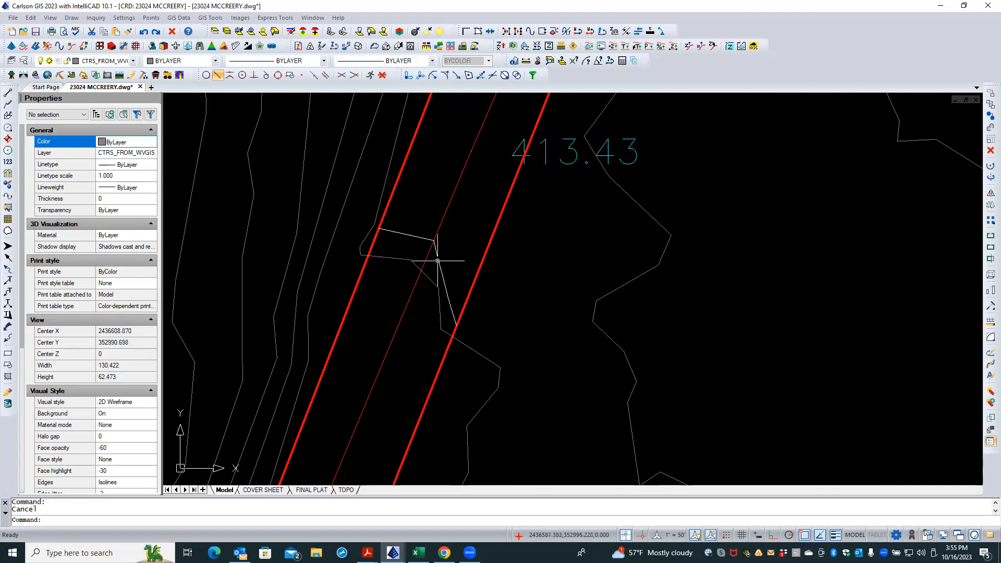
scroll(431, 216, "down", 2)
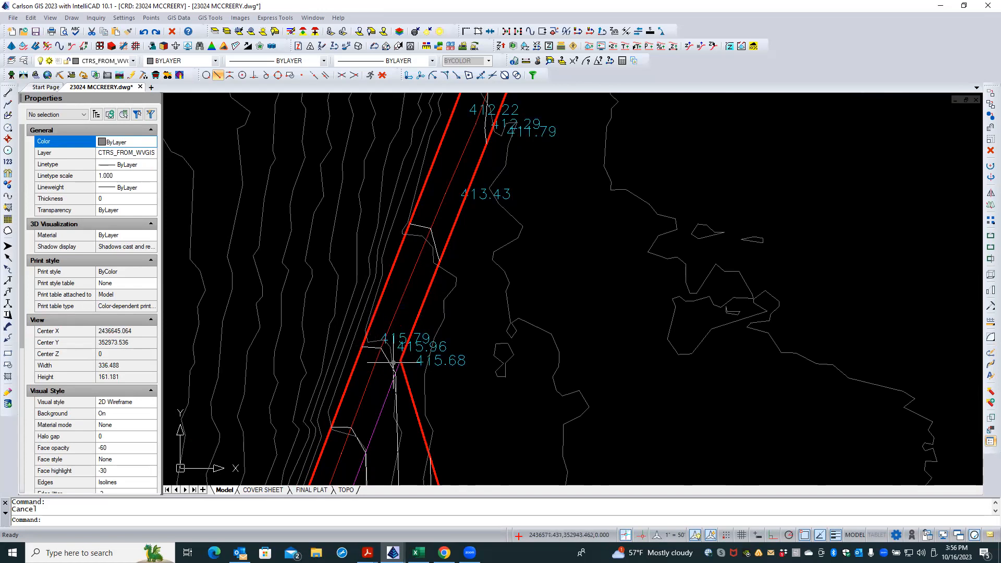
scroll(409, 234, "down", 6)
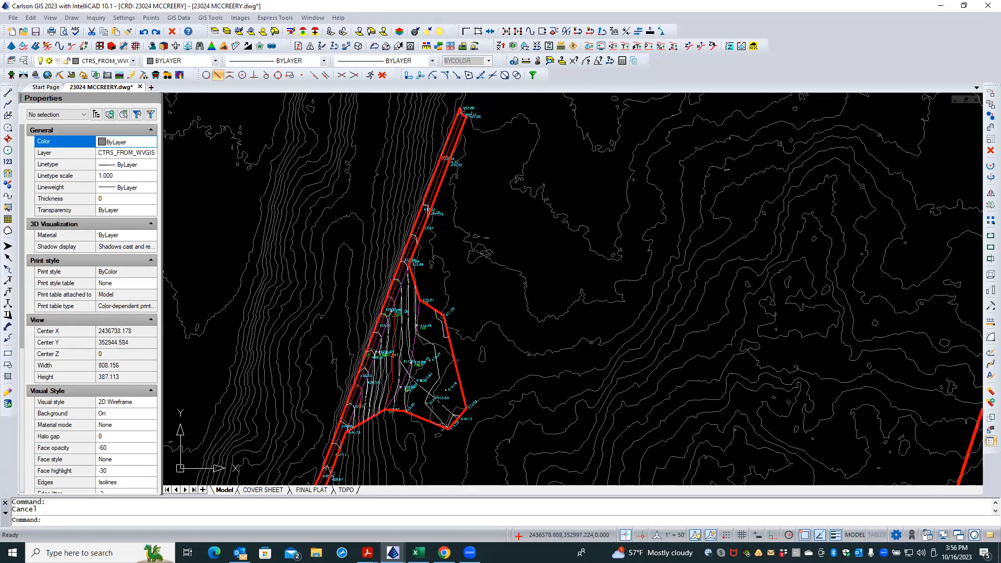
Compare the imported and surveyed contours along the southern road section and the site's lower boundary, including the surrounding terrain.
scroll(365, 379, "up", 8)
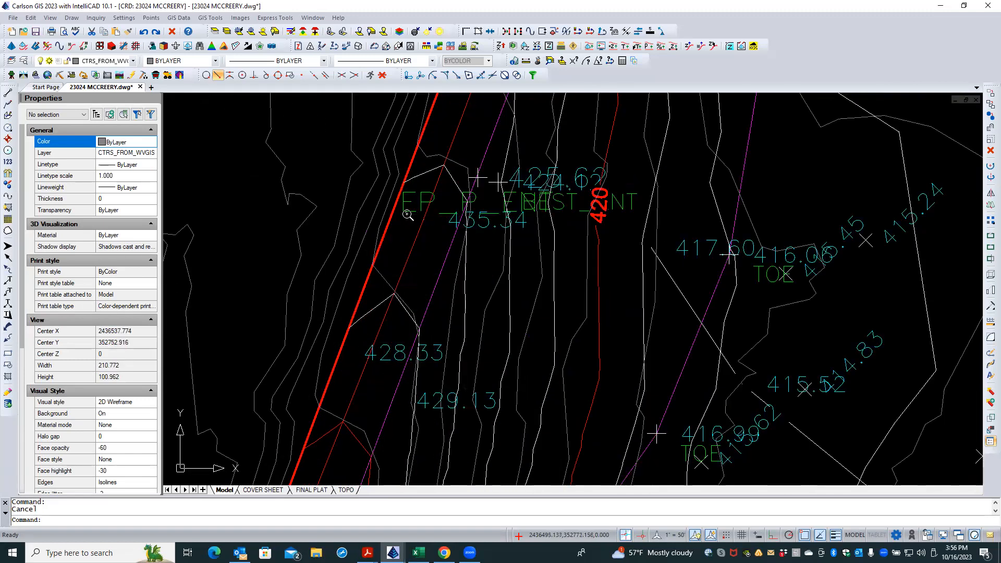
scroll(408, 214, "down", 1)
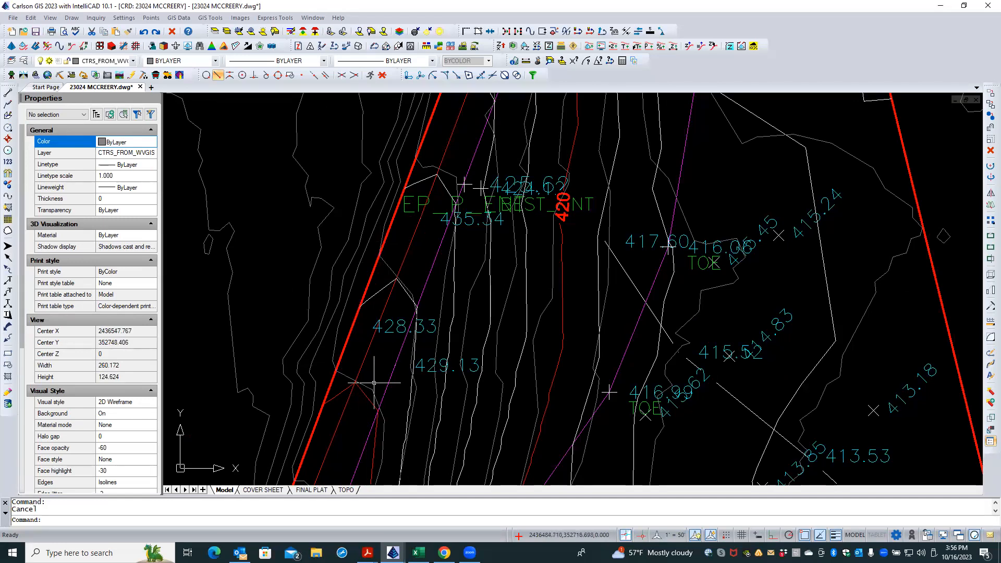
scroll(406, 231, "down", 3)
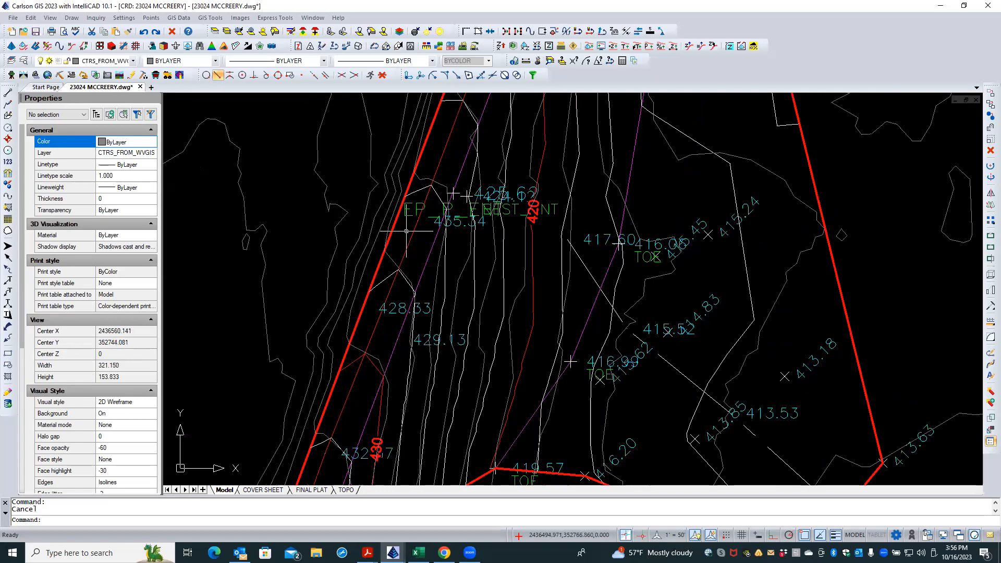
scroll(406, 231, "down", 2)
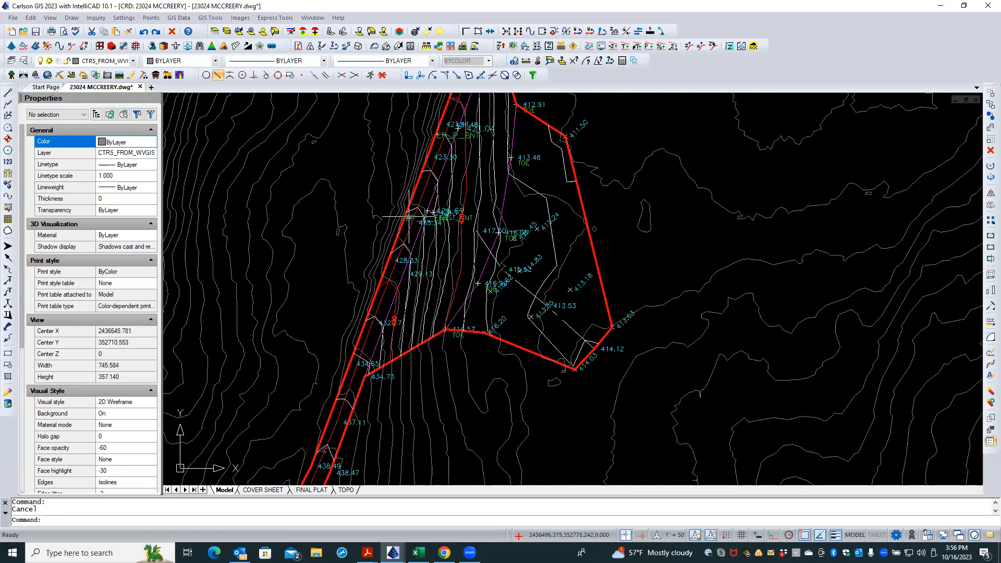
scroll(360, 361, "up", 5)
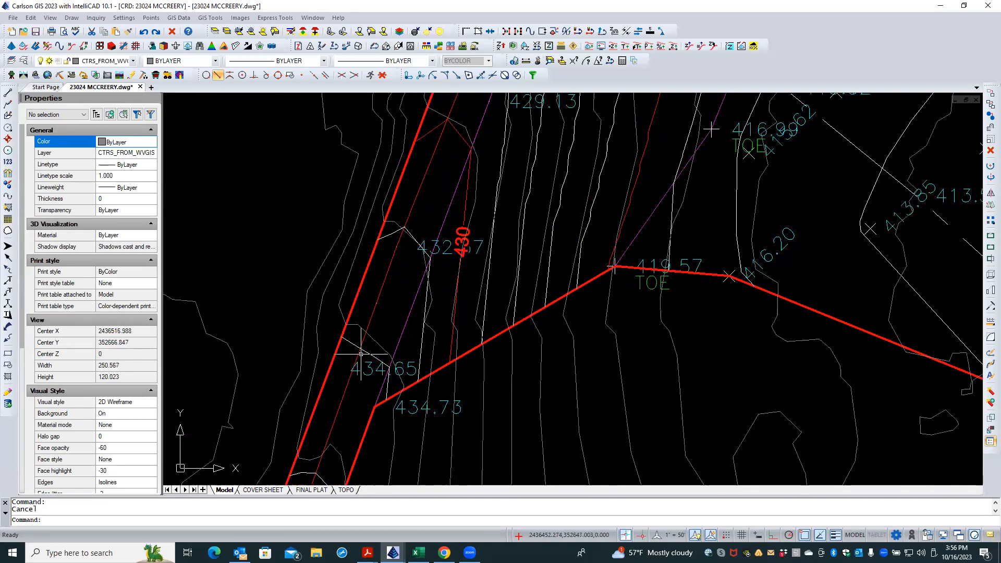
scroll(378, 255, "down", 2)
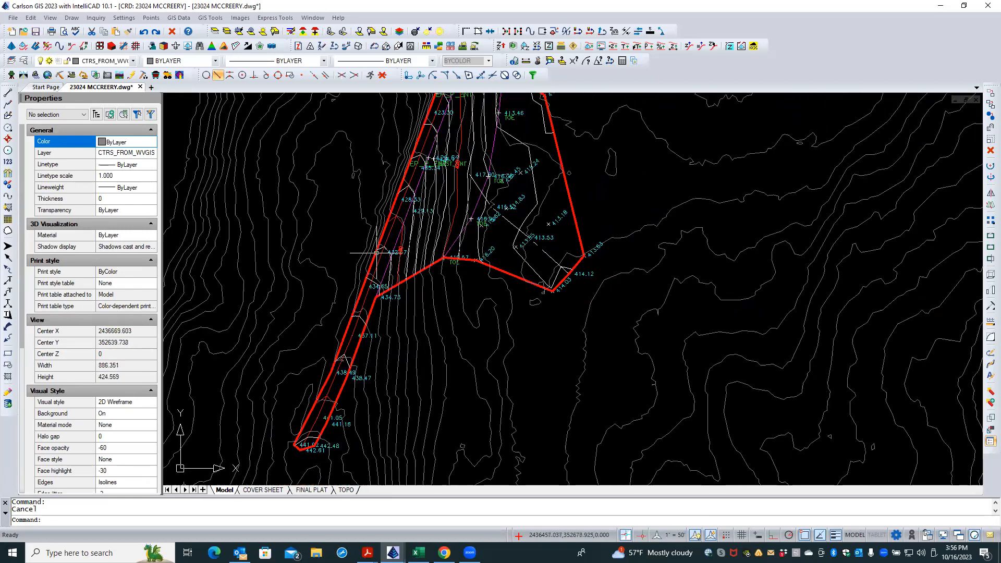
scroll(282, 460, "down", 3)
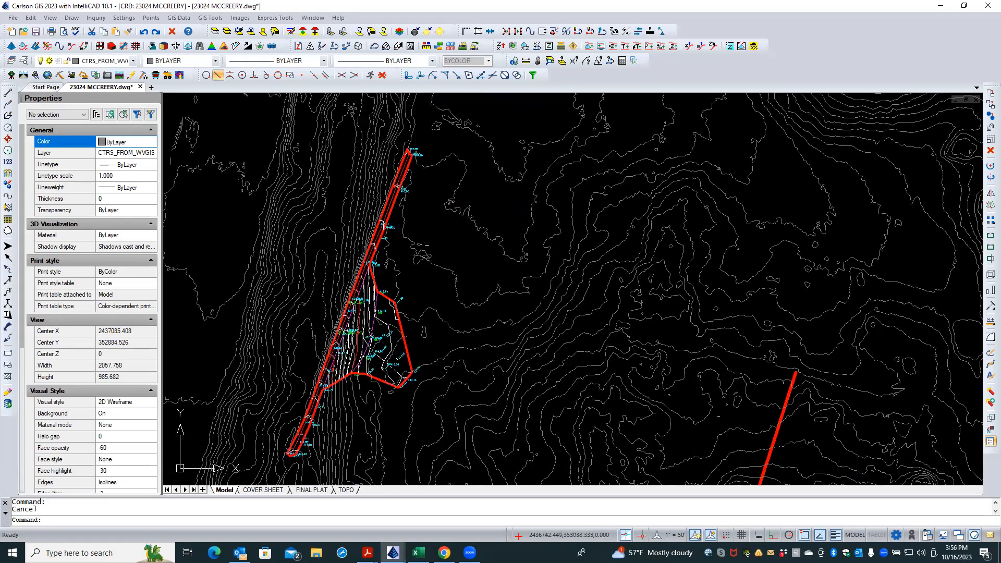
scroll(435, 228, "up", 1)
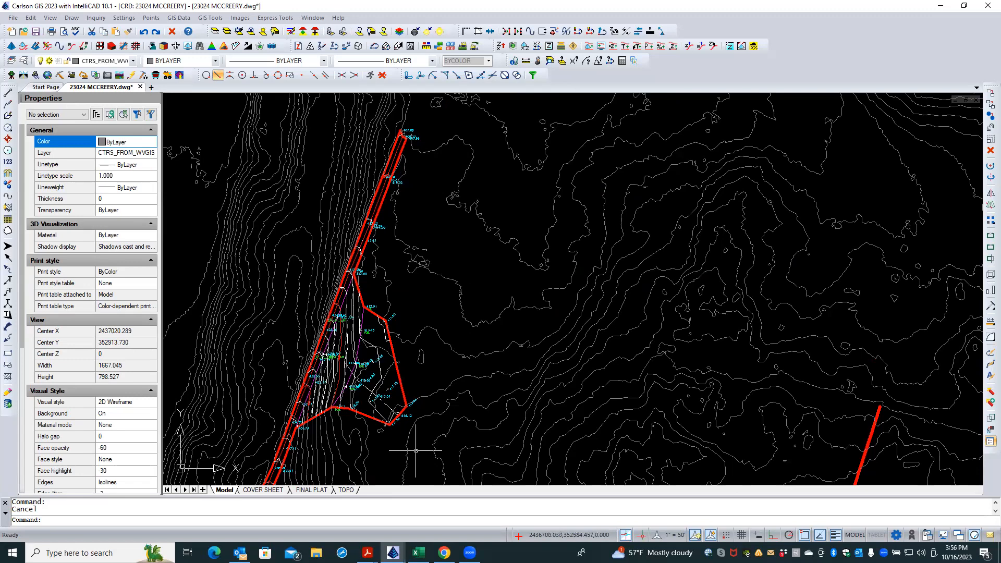
scroll(367, 436, "up", 4)
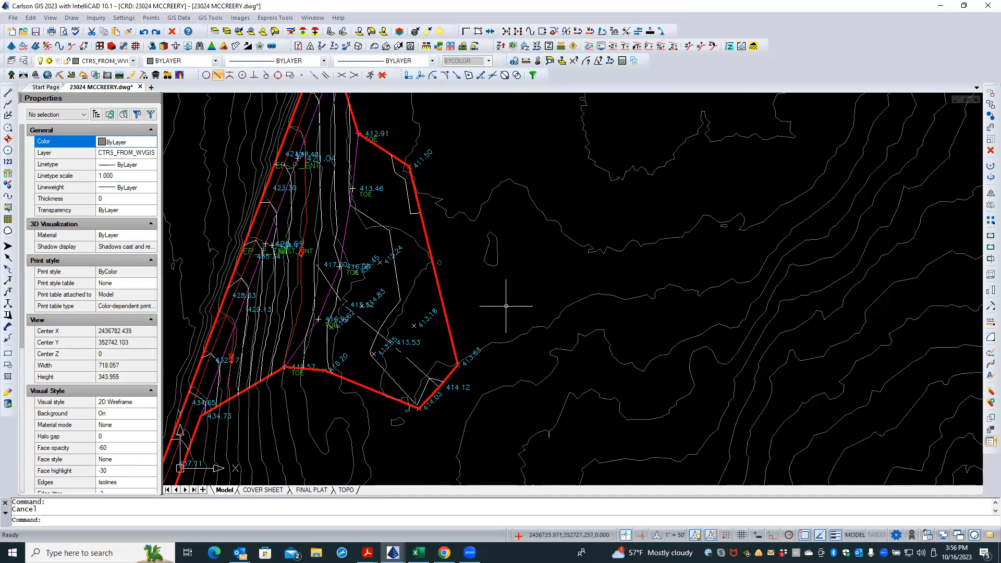
scroll(543, 315, "down", 8)
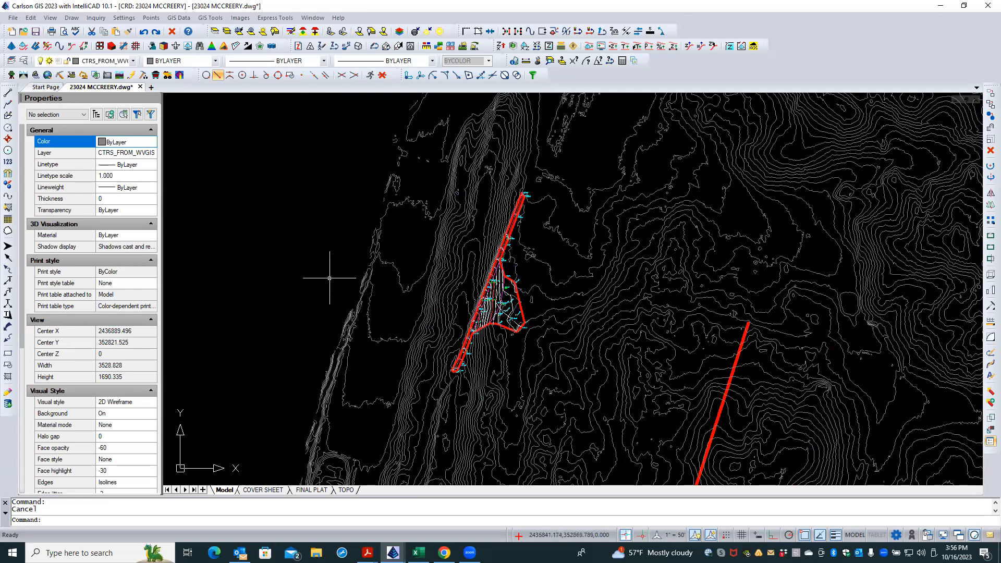
Thaw the BOUNDARY layer so the property boundary lines display with the contours.
scroll(245, 263, "down", 3)
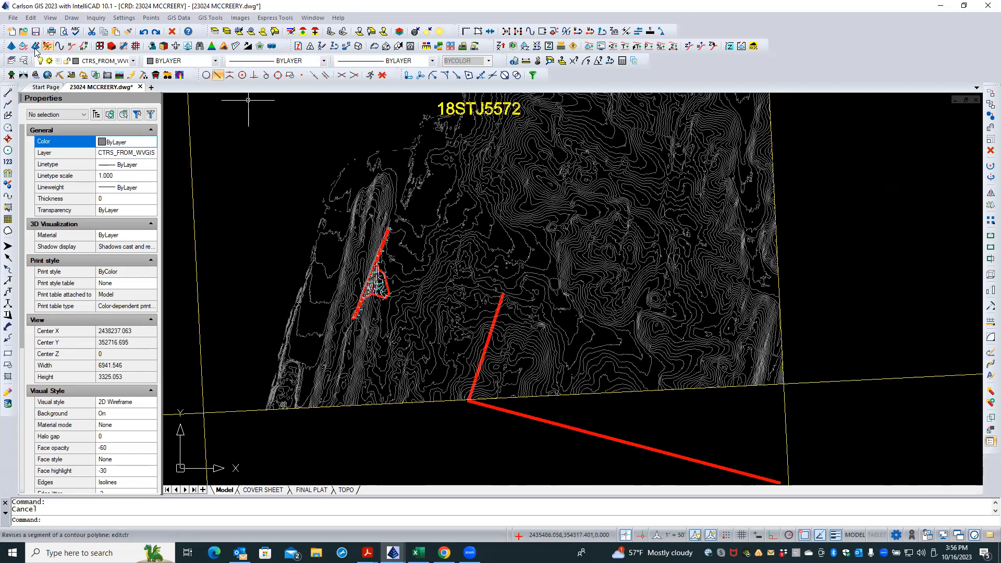
left_click(22, 62)
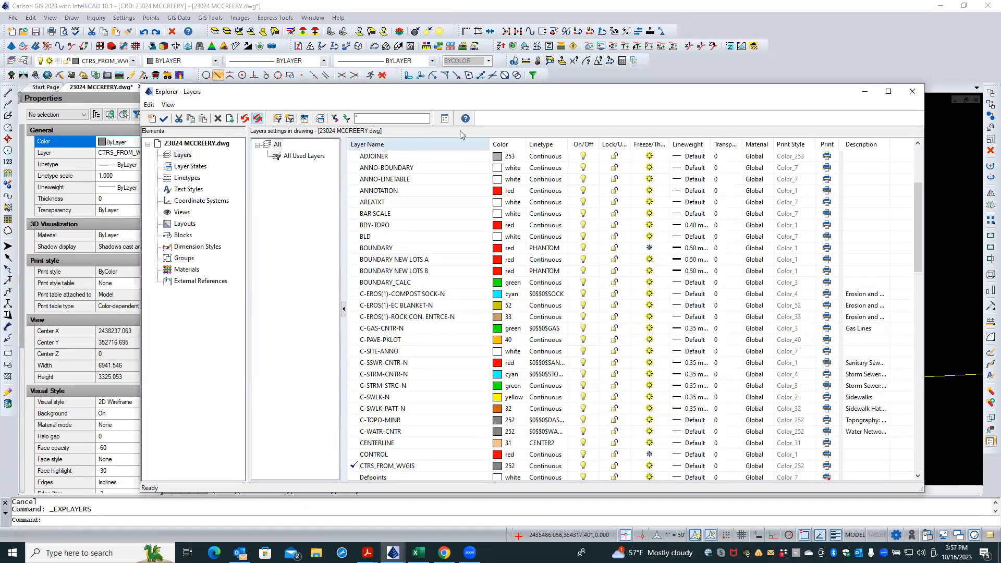
left_click(650, 144)
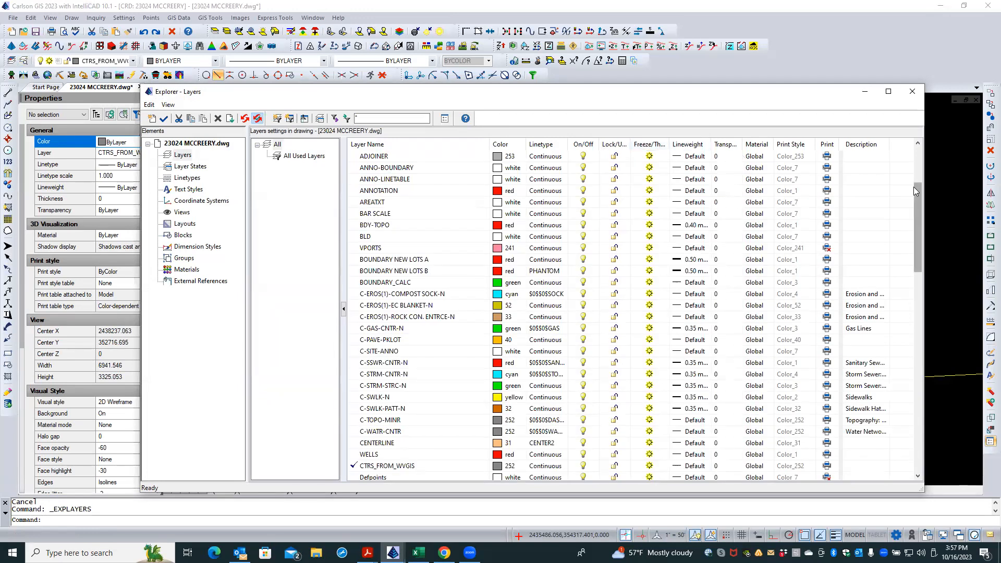
left_click_drag(914, 187, 918, 151)
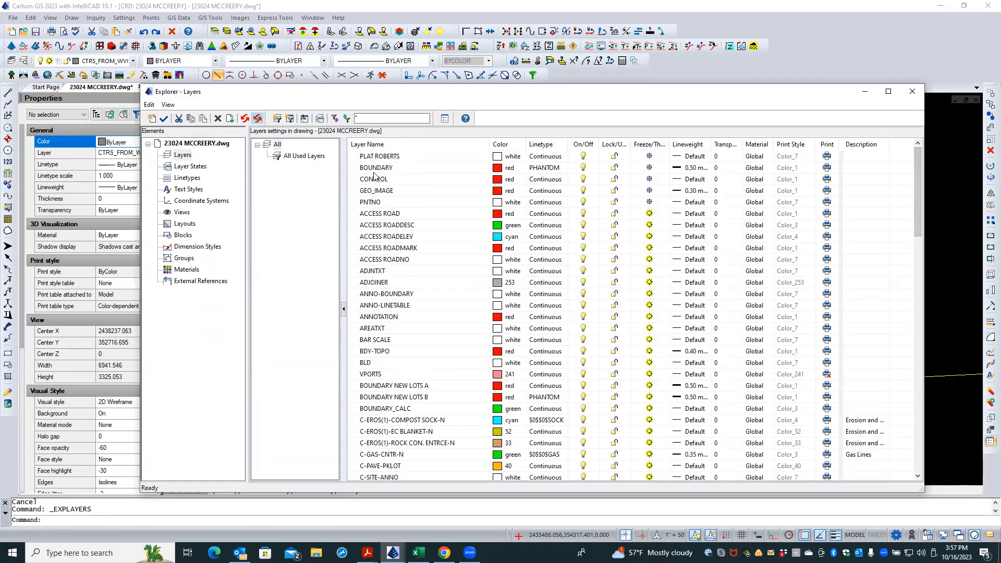
left_click(402, 168)
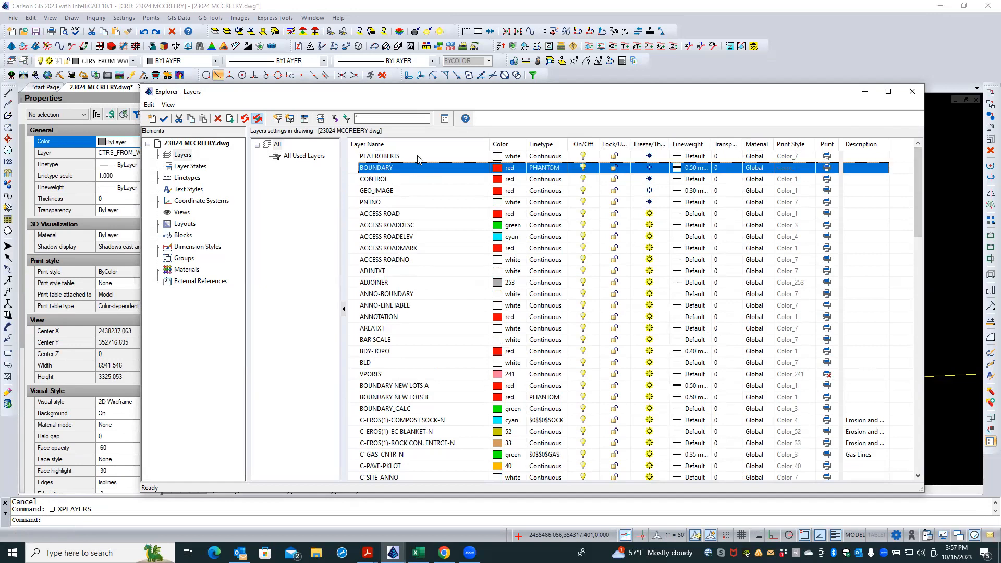
left_click(649, 168)
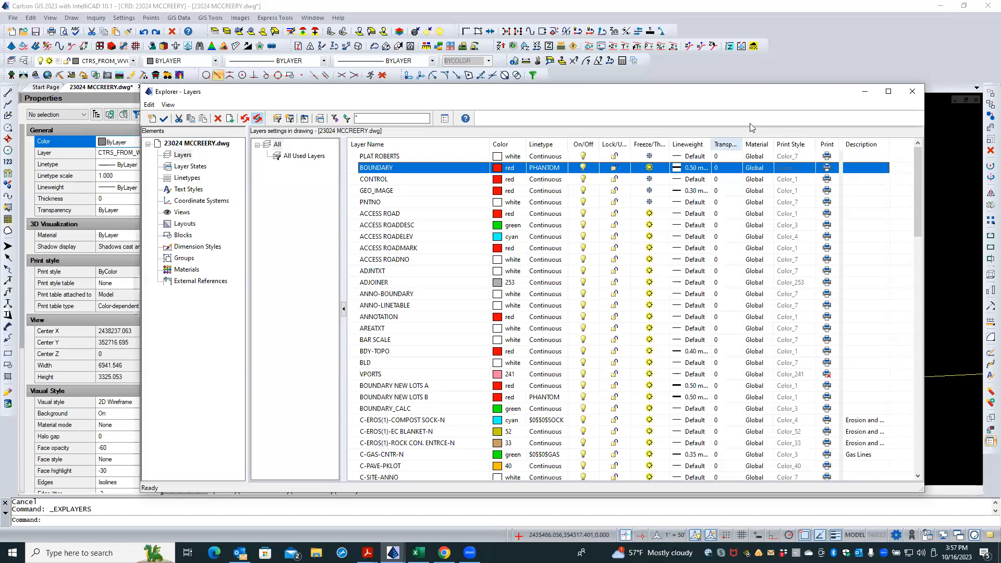
left_click(918, 92)
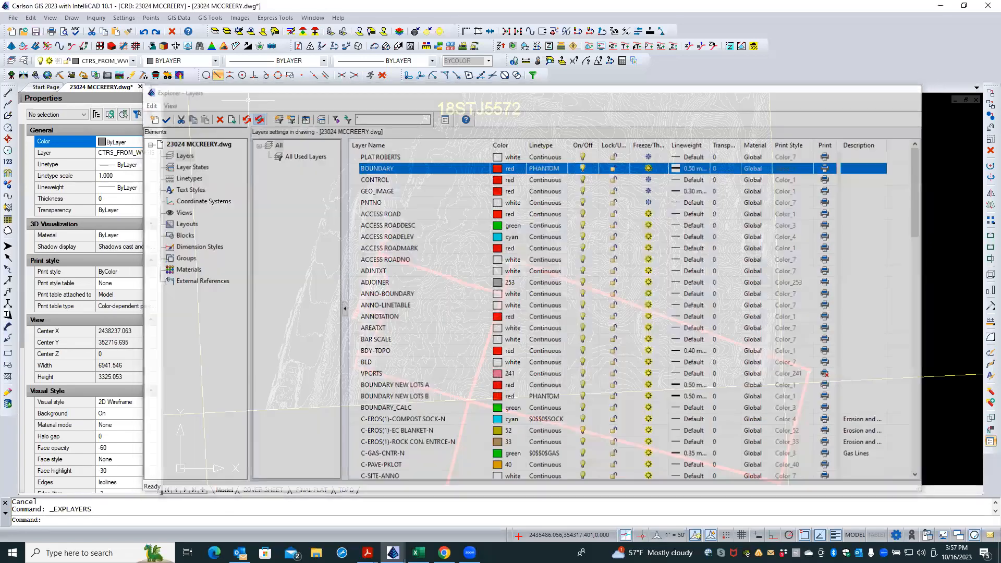
Examine how the property boundary sits against contour tiles 18STJ5572 and 18STJ5571 and where the imported contours stop.
scroll(469, 242, "down", 2)
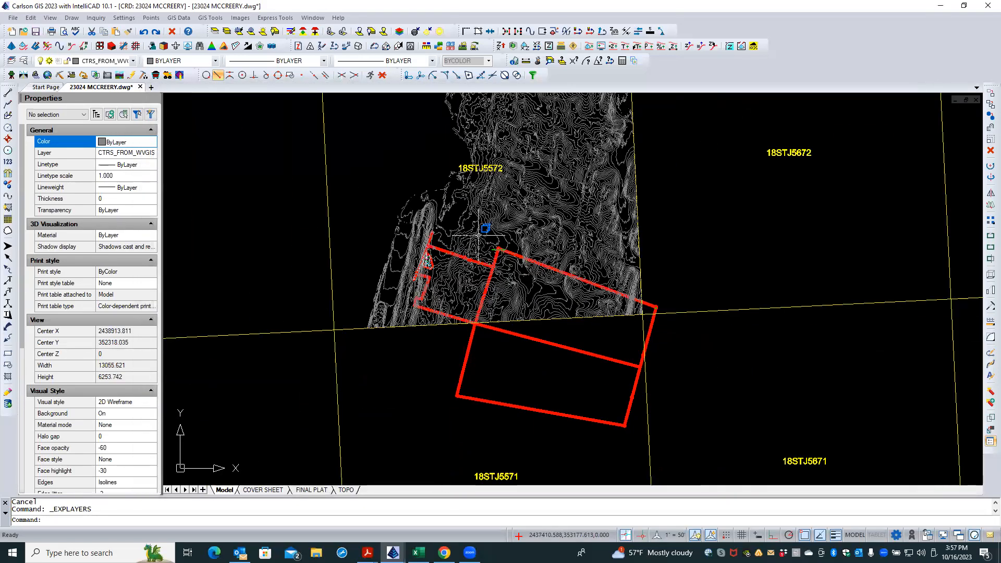
scroll(477, 230, "down", 2)
scroll(550, 313, "up", 3)
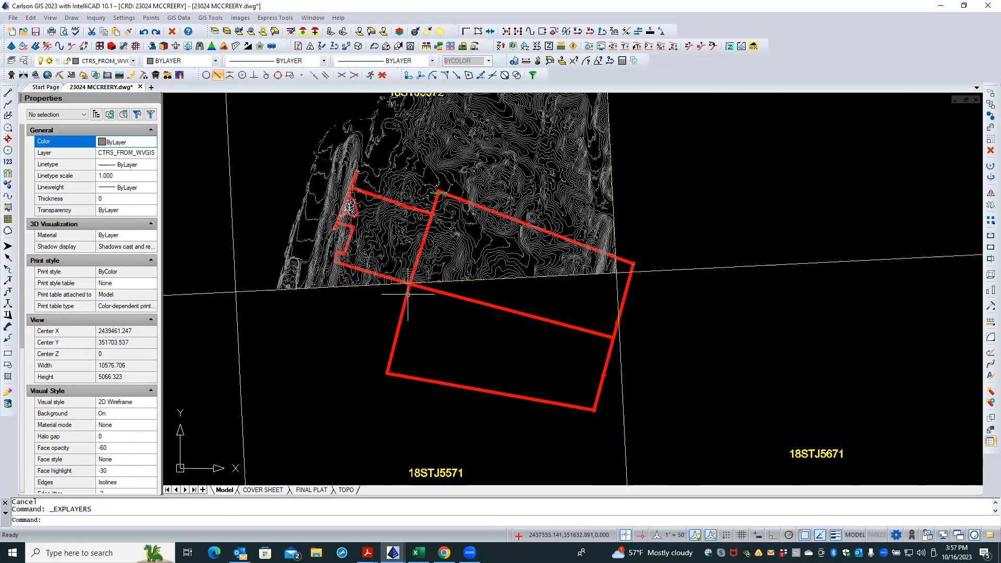
scroll(525, 232, "down", 1)
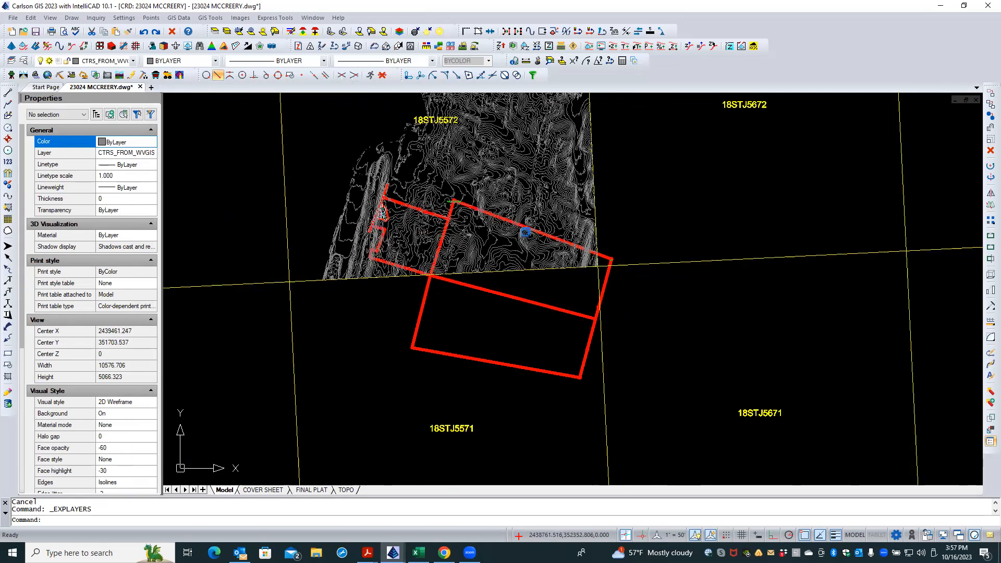
scroll(313, 239, "up", 4)
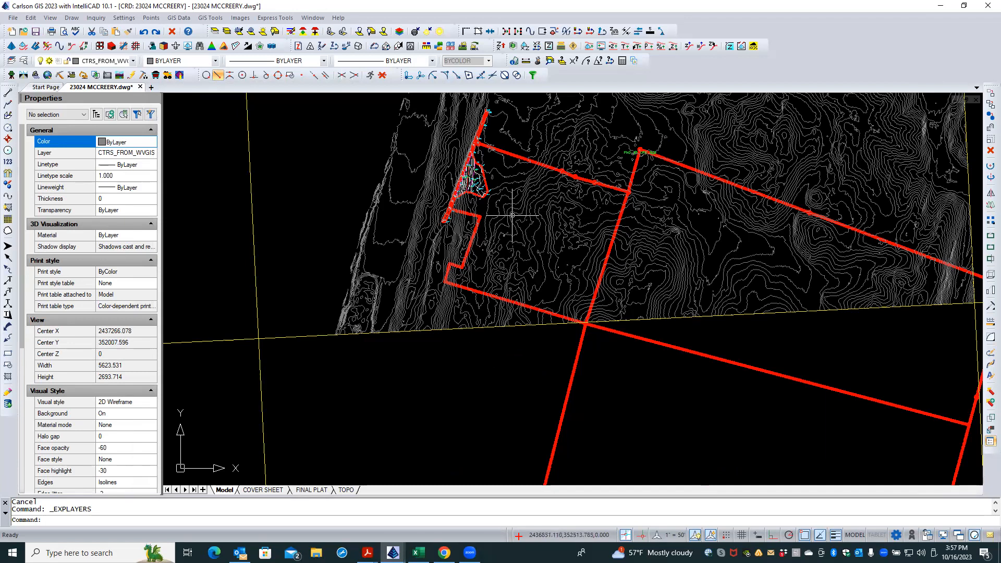
scroll(516, 190, "down", 2)
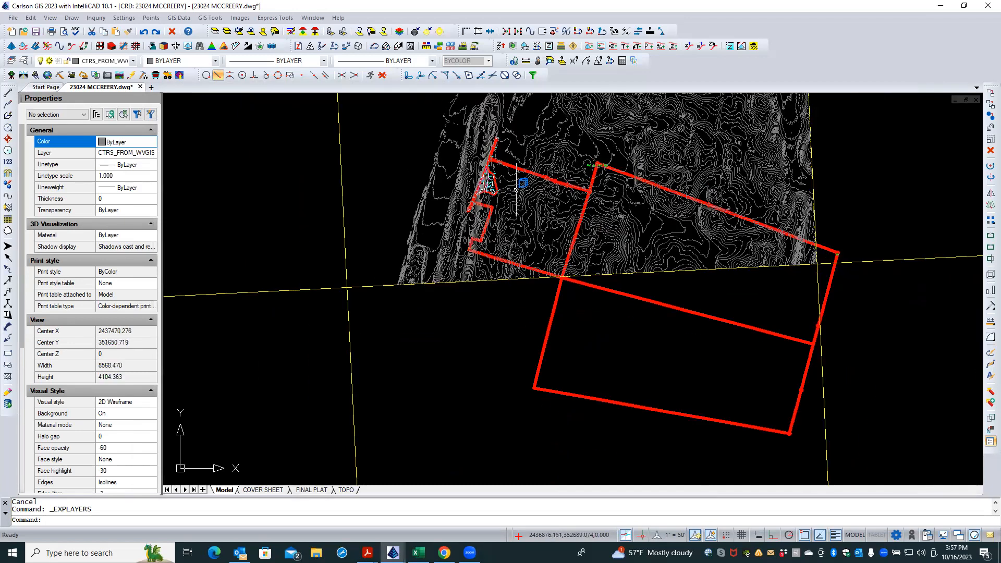
scroll(500, 327, "up", 2)
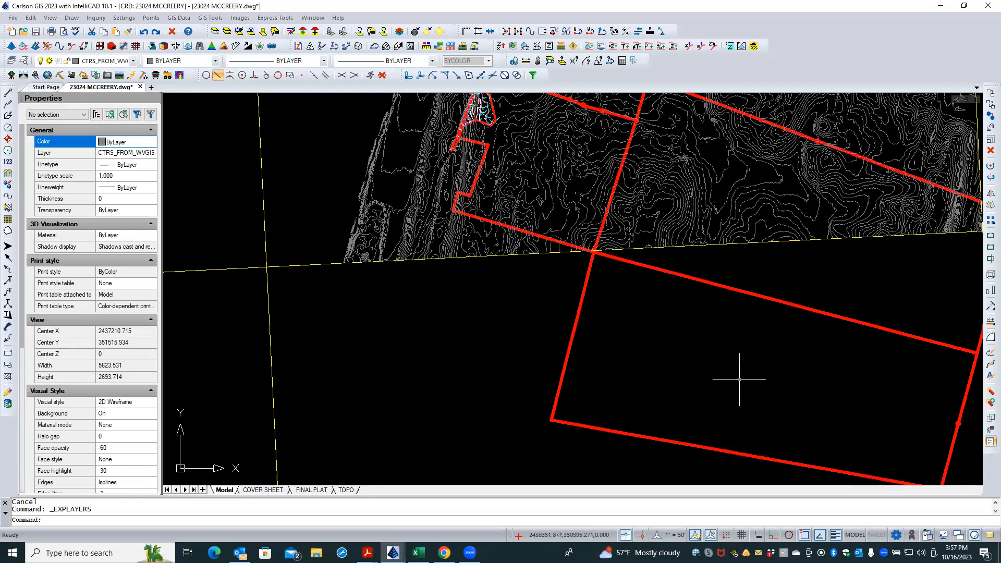
scroll(737, 378, "down", 2)
middle_click_drag(731, 368, 672, 349)
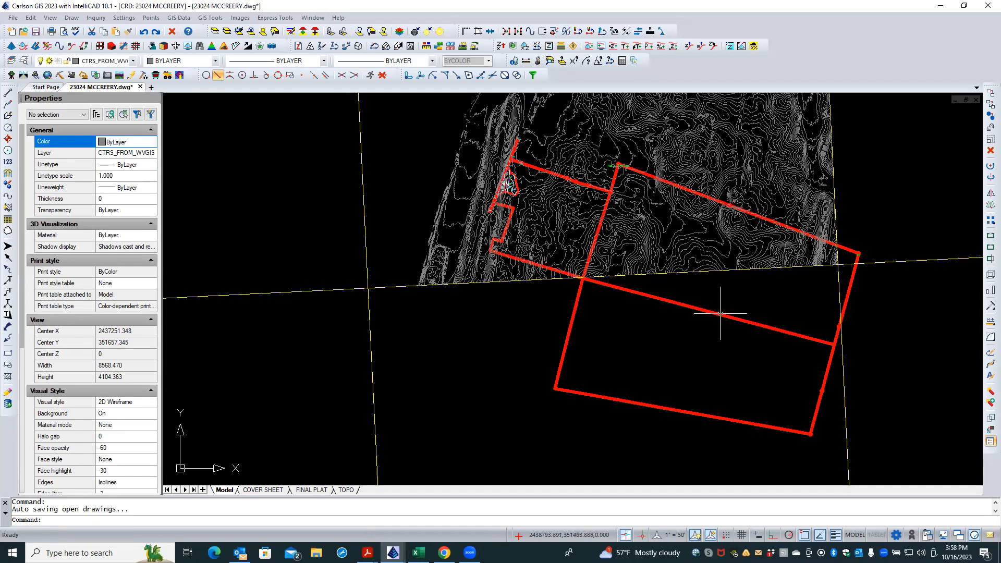
scroll(708, 362, "down", 2)
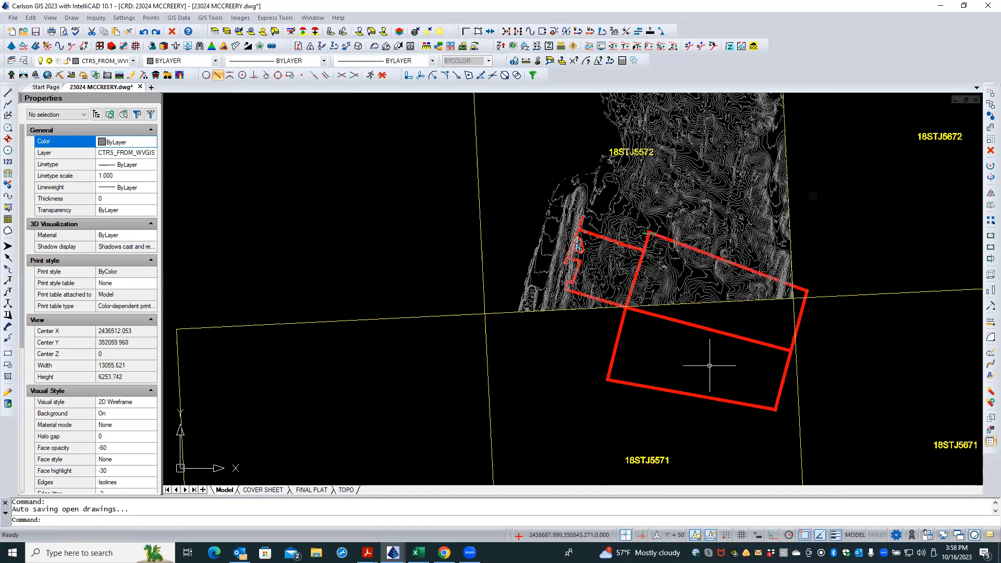
scroll(615, 269, "up", 3)
scroll(615, 268, "up", 4)
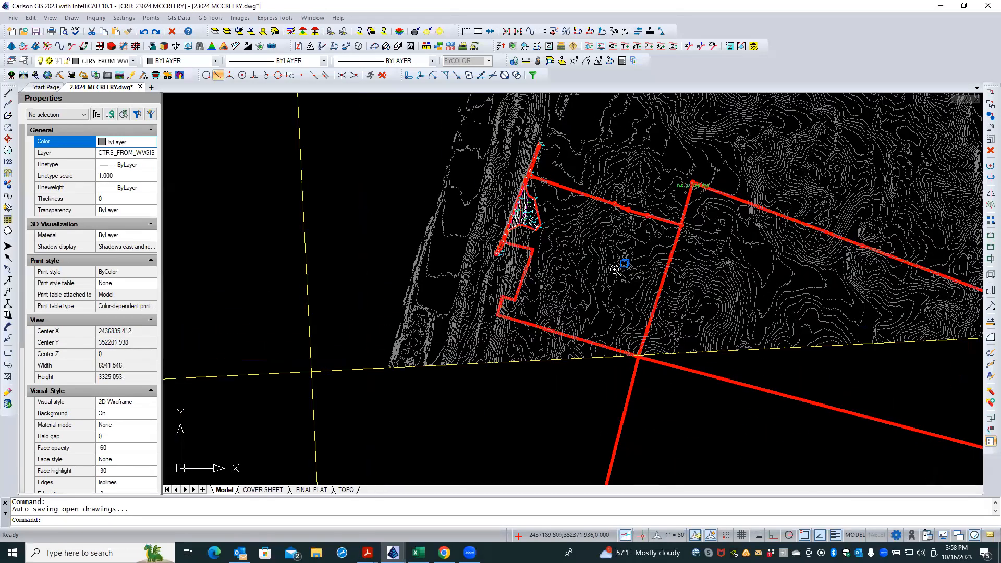
scroll(553, 302, "down", 3)
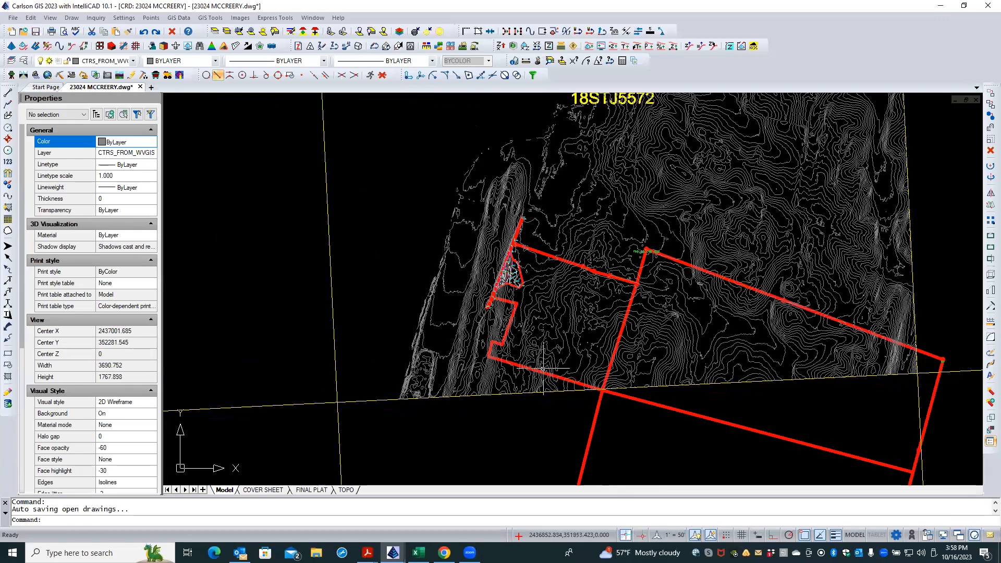
Examine the imported contours around the surveyed area, along the road and across the western part of the property.
scroll(522, 256, "up", 1)
scroll(522, 256, "up", 5)
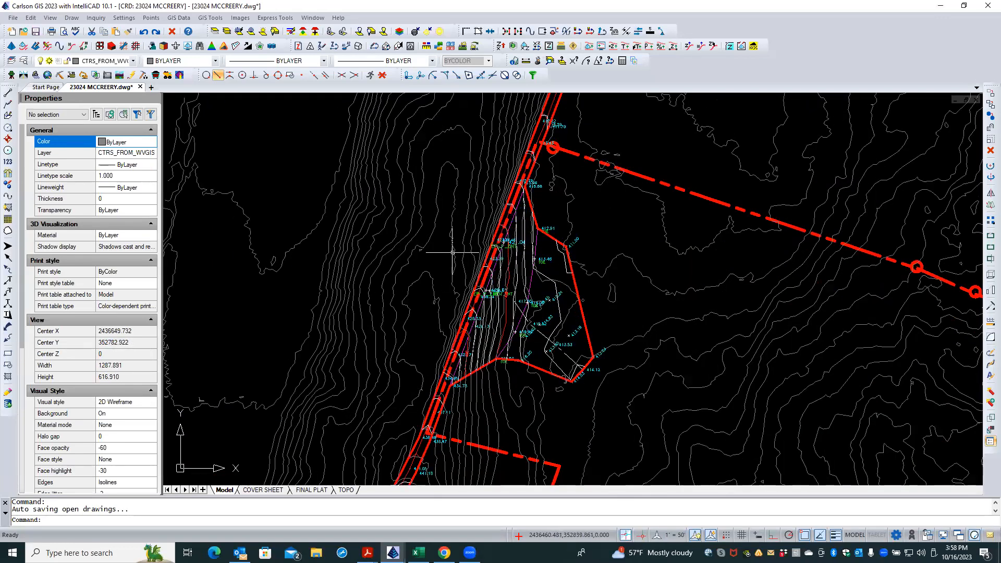
scroll(452, 252, "down", 1)
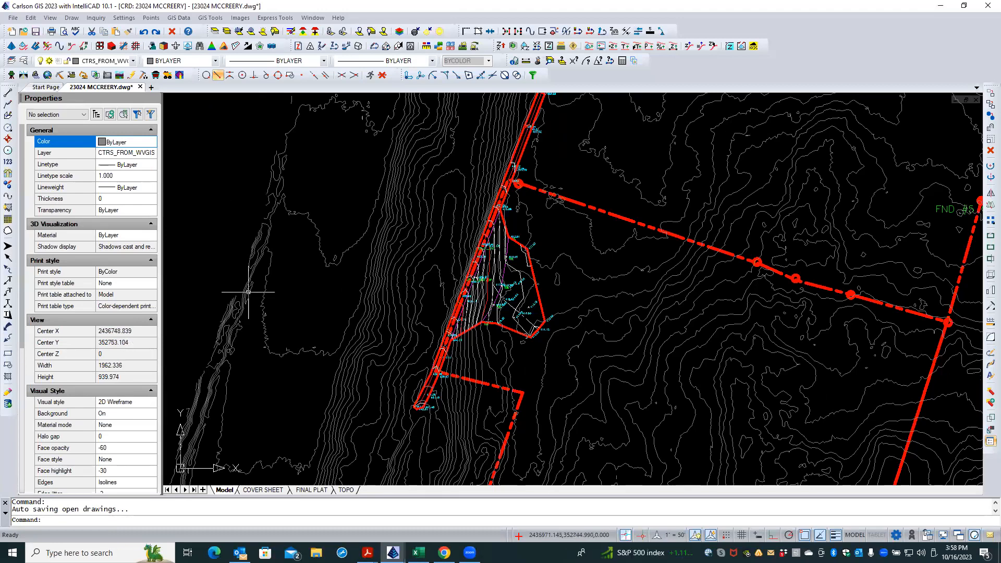
scroll(262, 322, "up", 1)
scroll(444, 313, "down", 5)
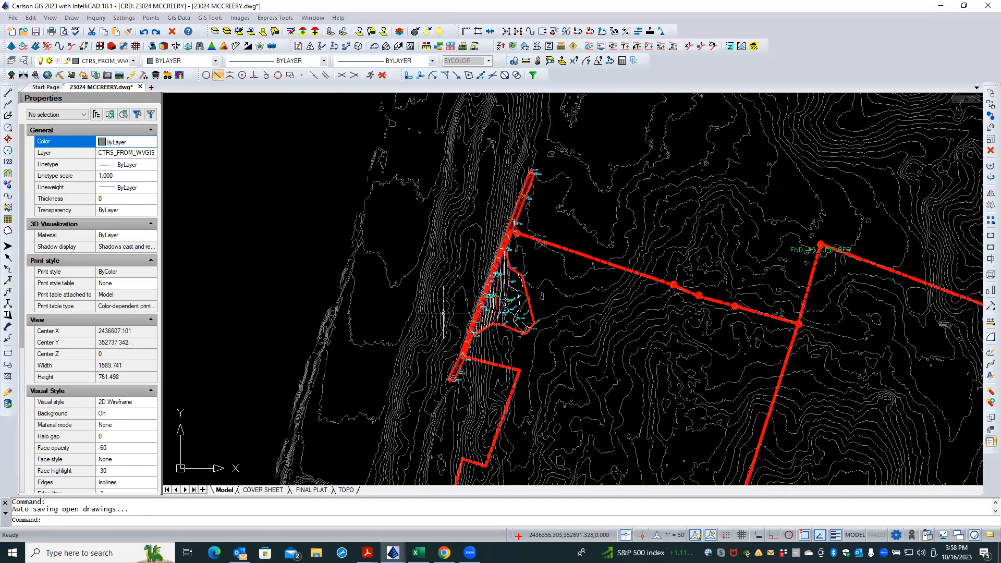
scroll(487, 223, "down", 1)
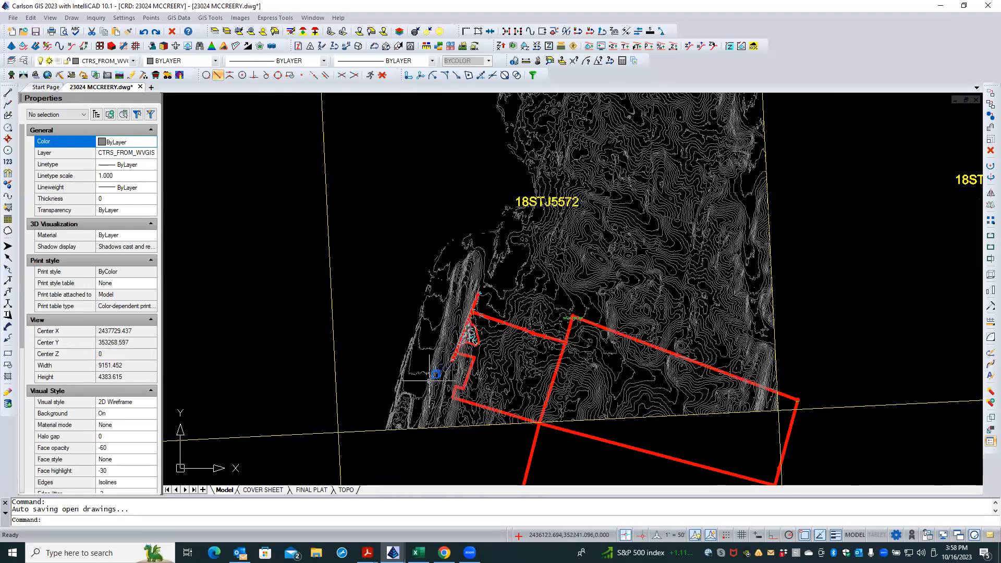
scroll(436, 439, "up", 1)
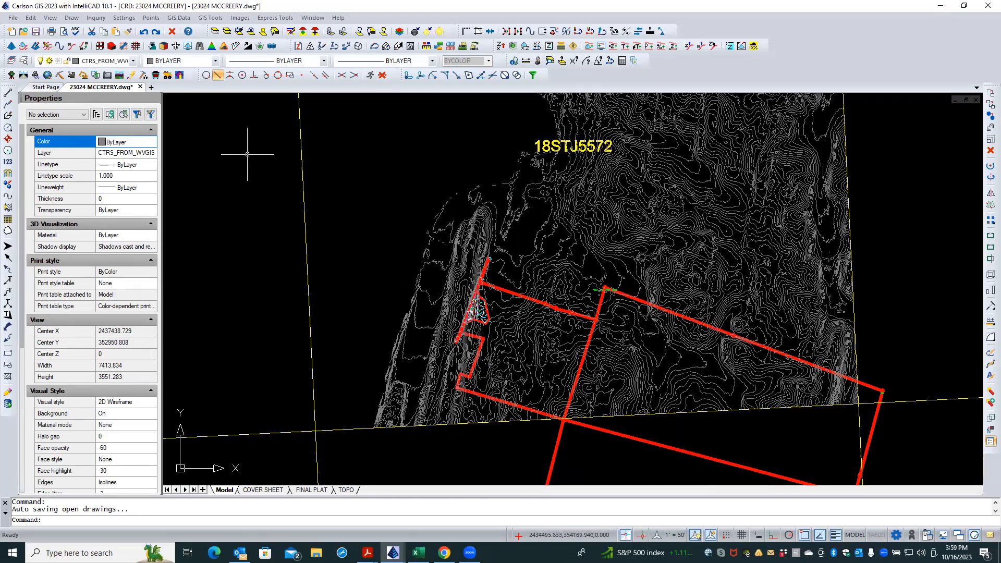
scroll(482, 305, "up", 4)
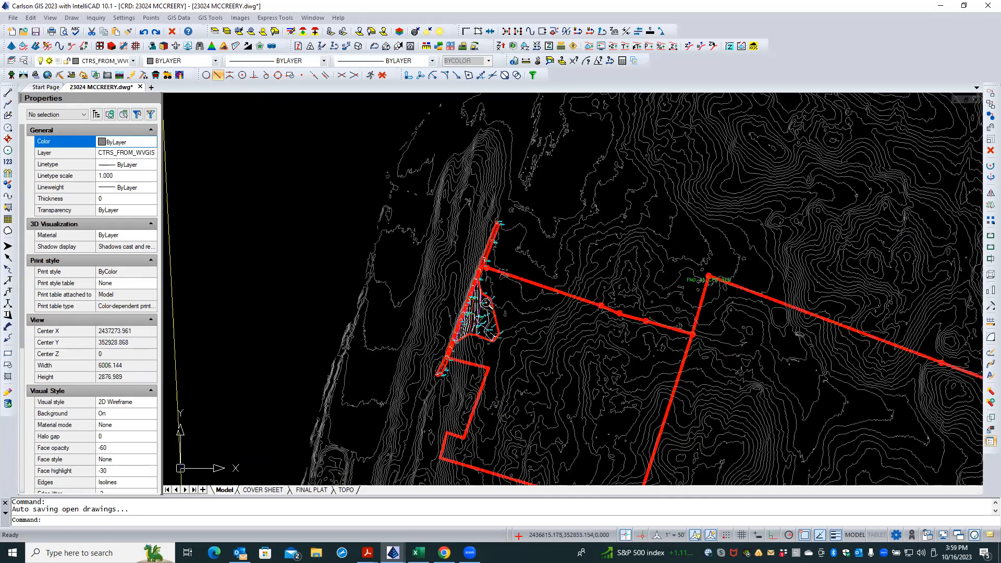
scroll(513, 314, "down", 2)
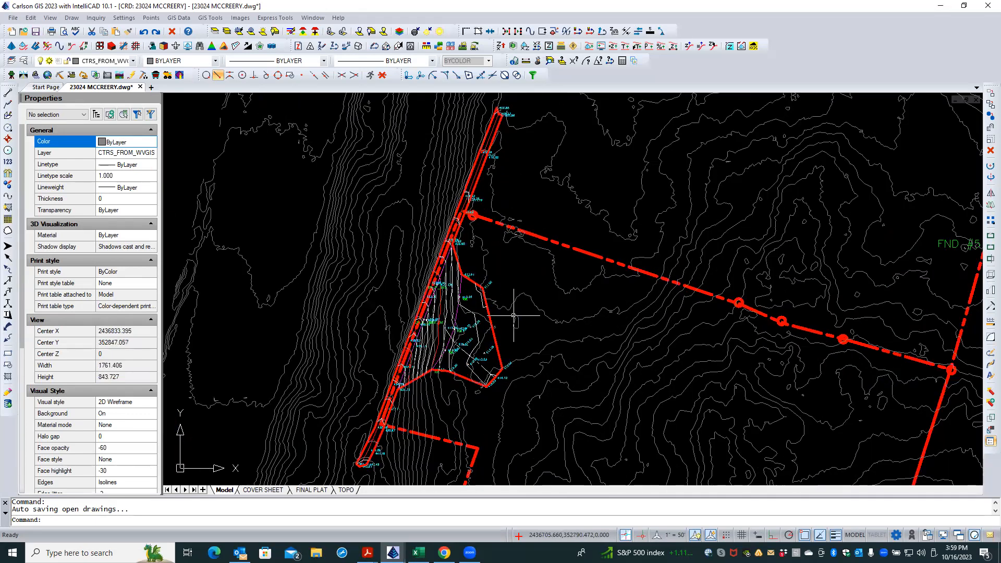
scroll(515, 317, "down", 3)
scroll(515, 315, "up", 3)
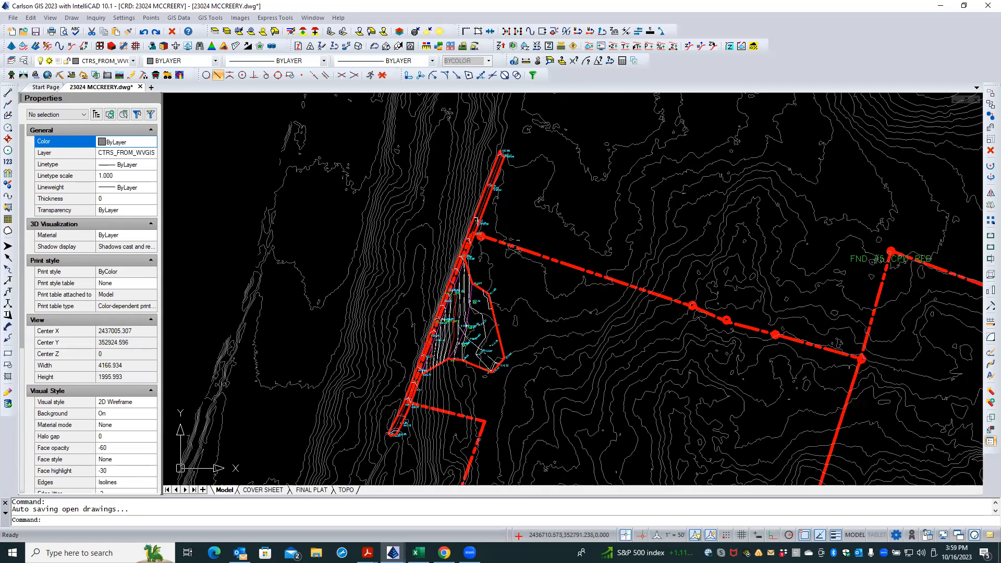
Make the surveyed area outline's layer BDY-TOPO current and start a 2D polyline using the current drawing properties.
left_click(11, 60)
left_click(493, 335)
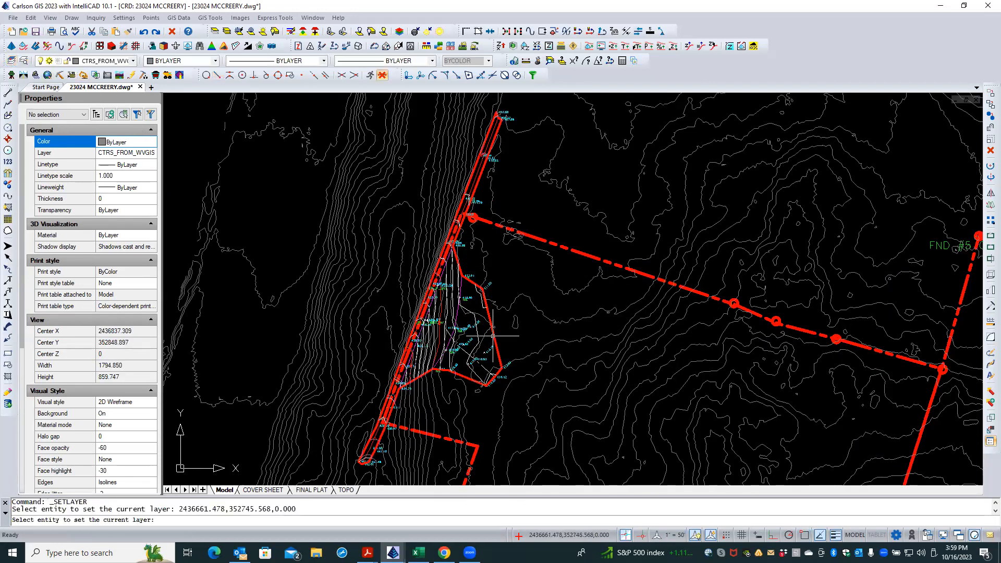
scroll(434, 230, "down", 1)
scroll(417, 206, "down", 5)
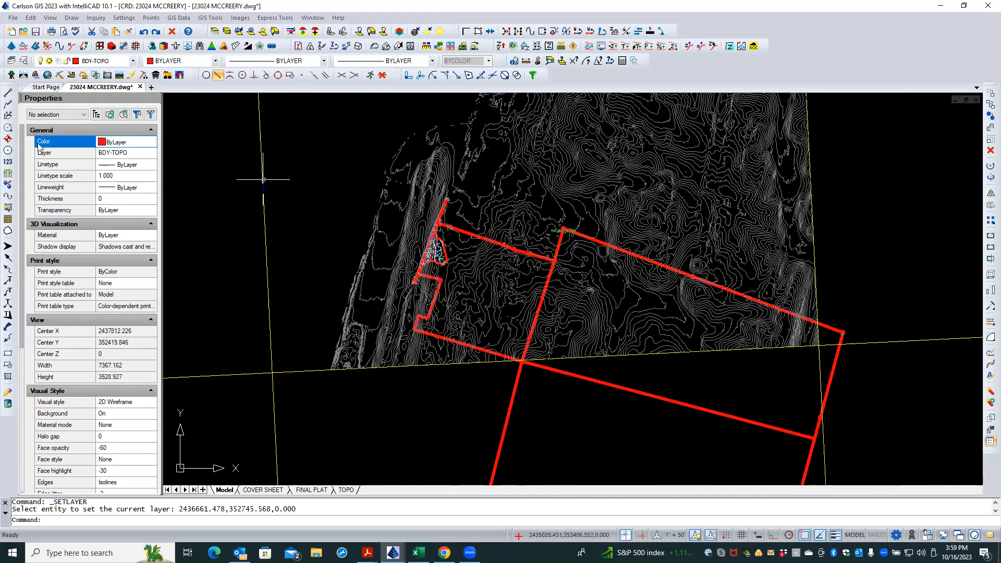
type("2dp")
key("Return")
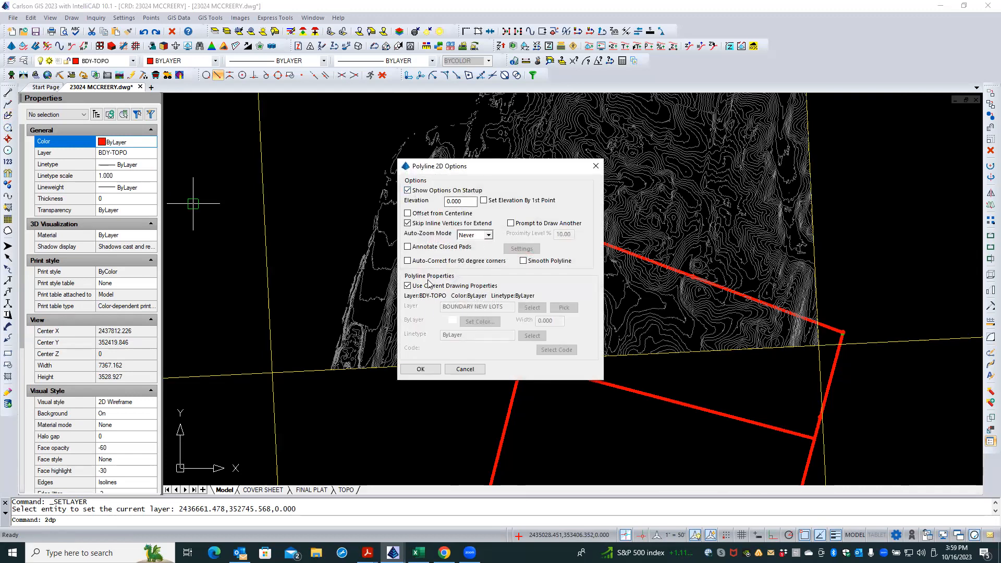
left_click(420, 369)
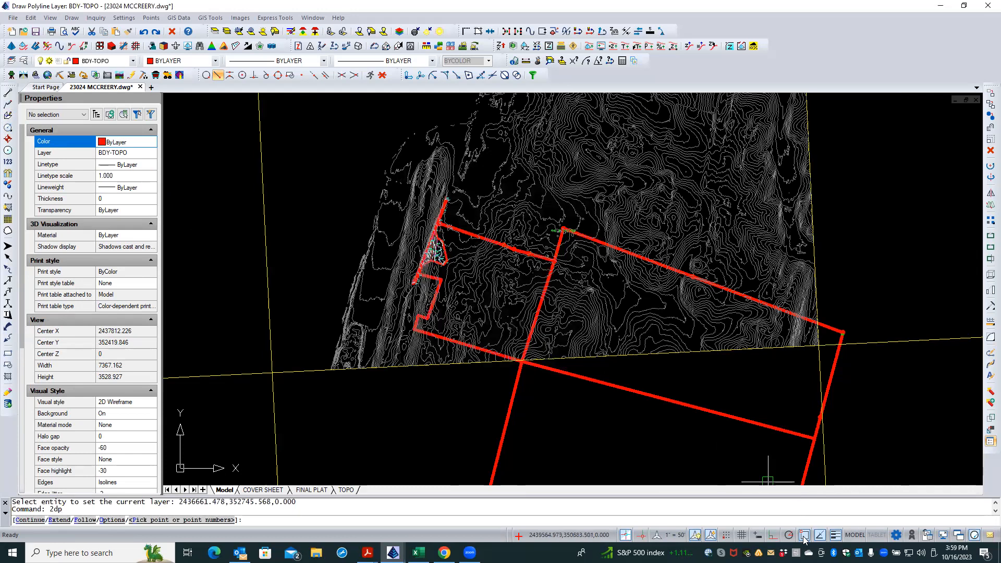
Turn off entity tracking and place the polyline's first vertex at the property line intersection near the contours' southern edge, using an intersection snap.
left_click(819, 535)
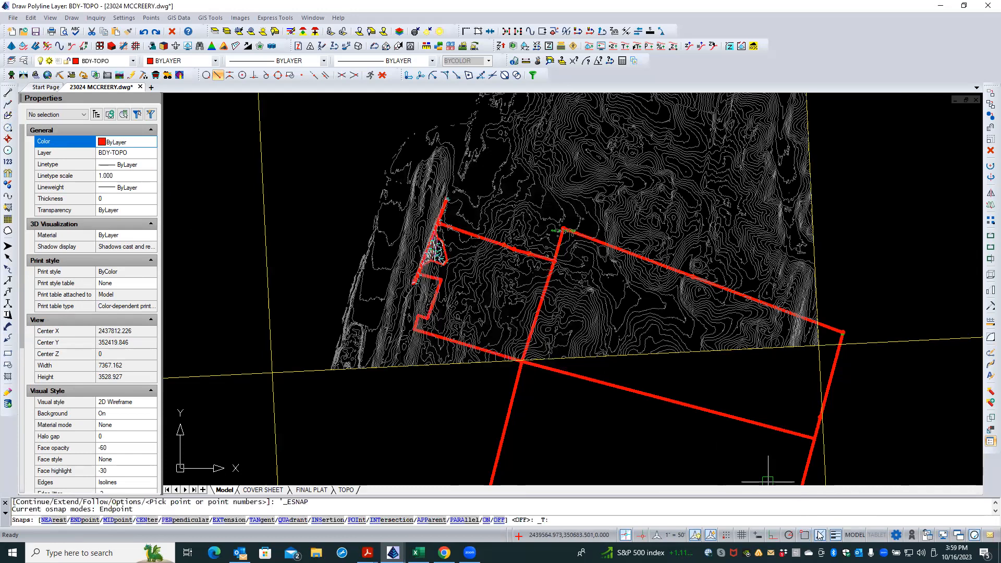
left_click(819, 535)
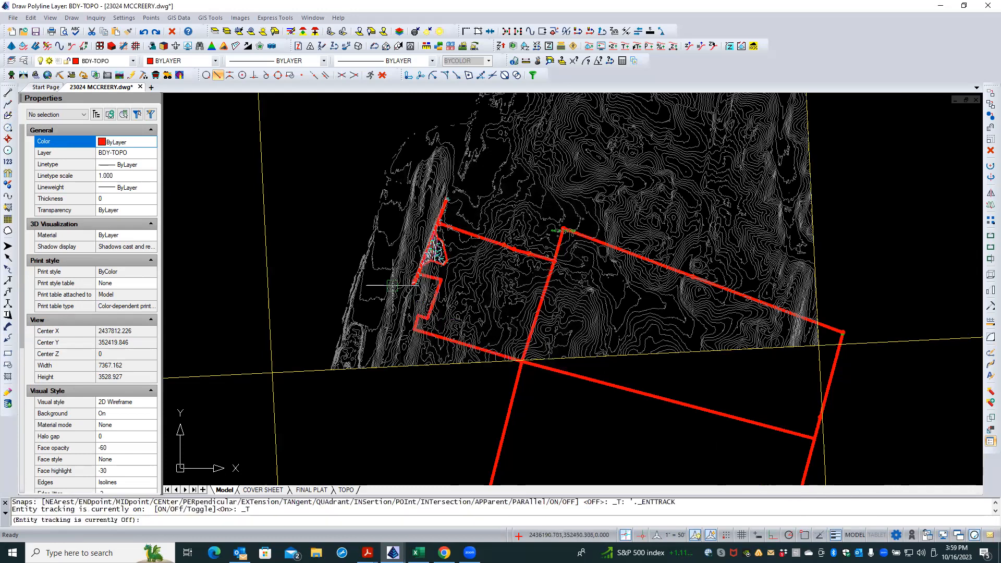
scroll(403, 312, "up", 4)
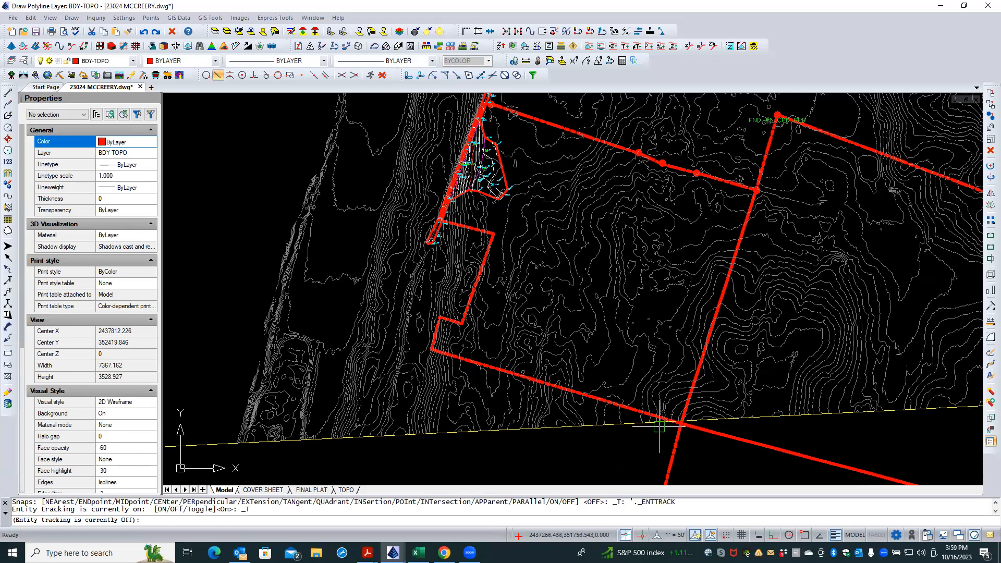
scroll(678, 428, "up", 3)
scroll(678, 427, "up", 2)
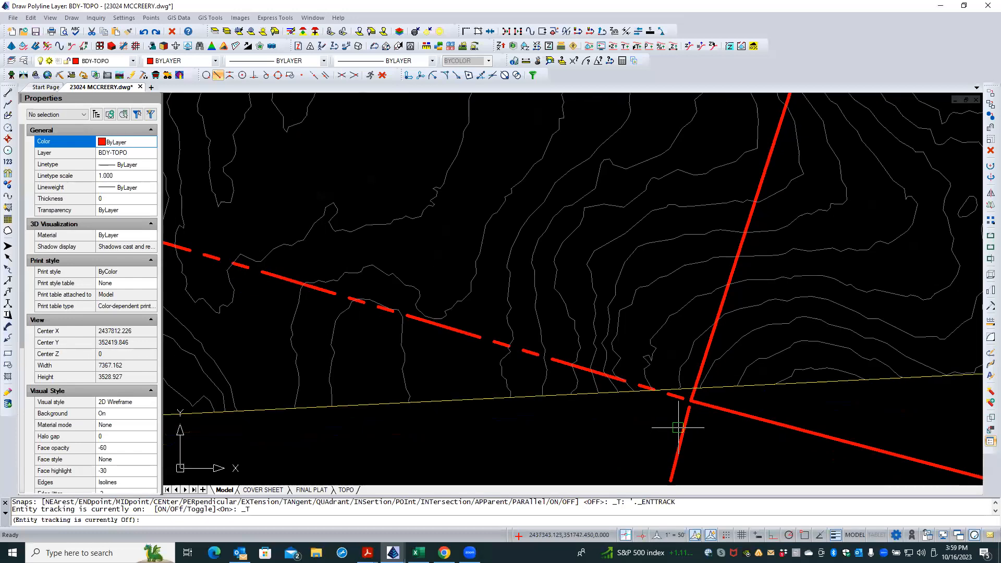
right_click(657, 429, "shift")
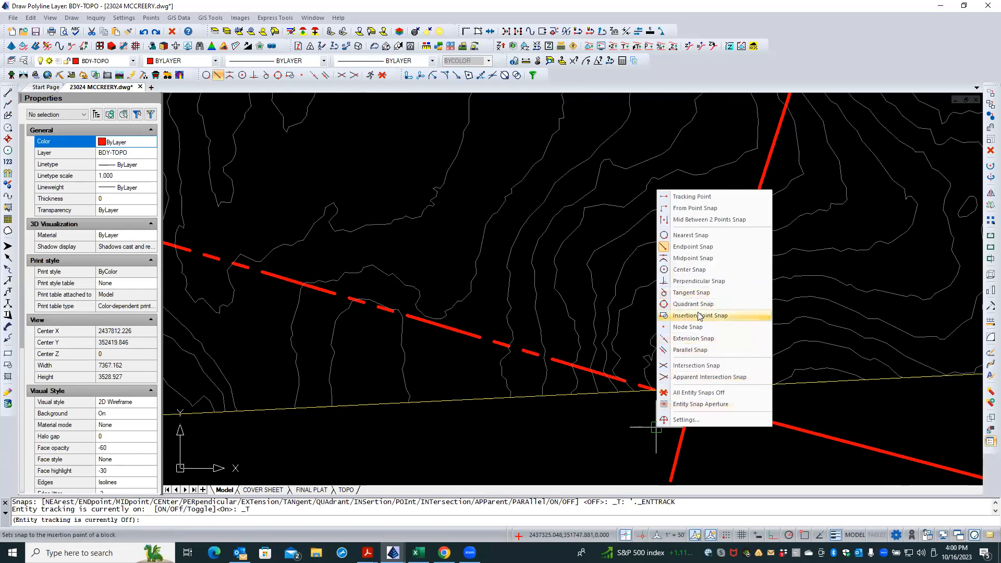
left_click(693, 366)
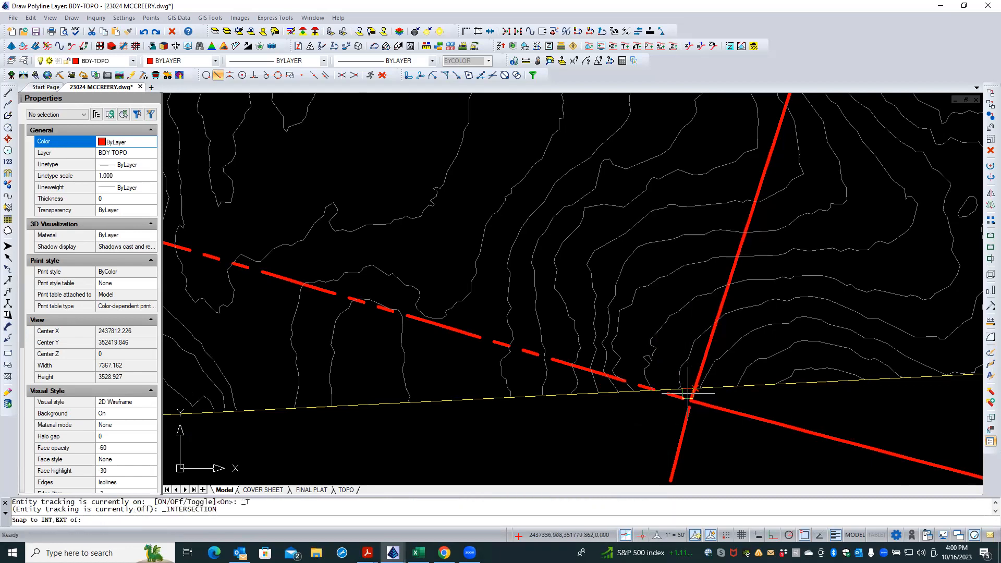
left_click(690, 401)
Extend the outline about 1215 west beyond the property, about 1315 along the road and about 1099 to the northern property corner, and close it.
scroll(722, 413, "down", 4)
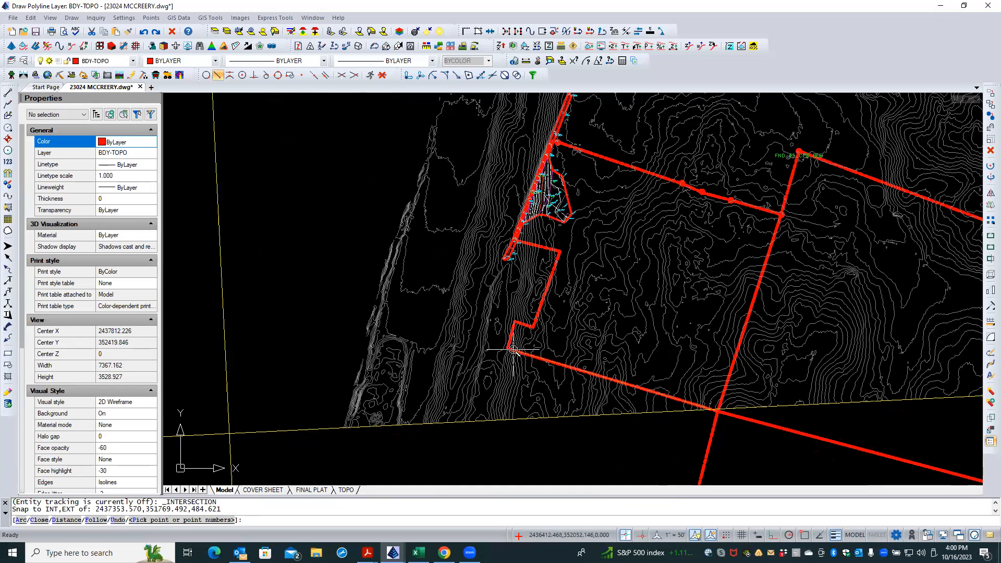
scroll(512, 350, "up", 5)
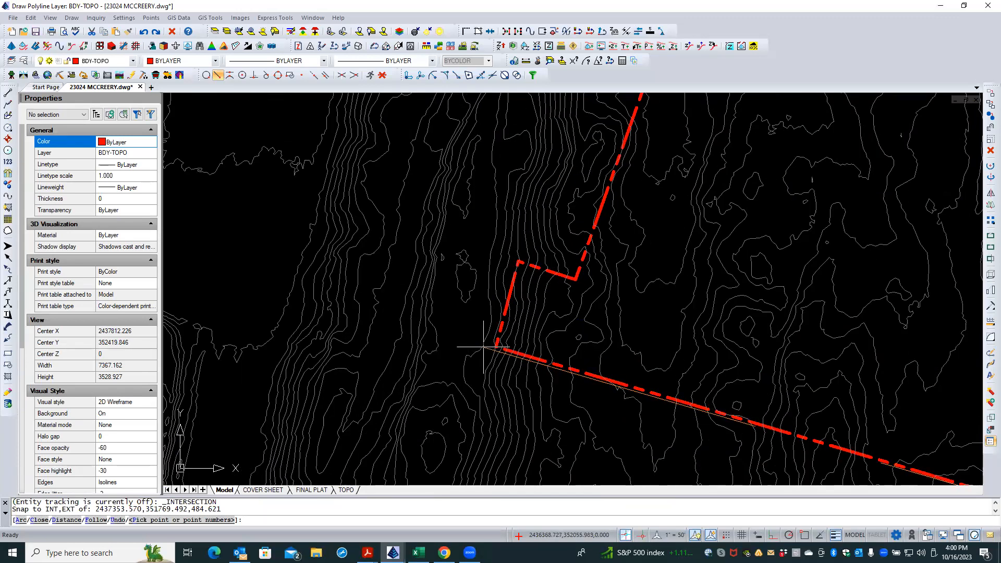
scroll(496, 364, "down", 5)
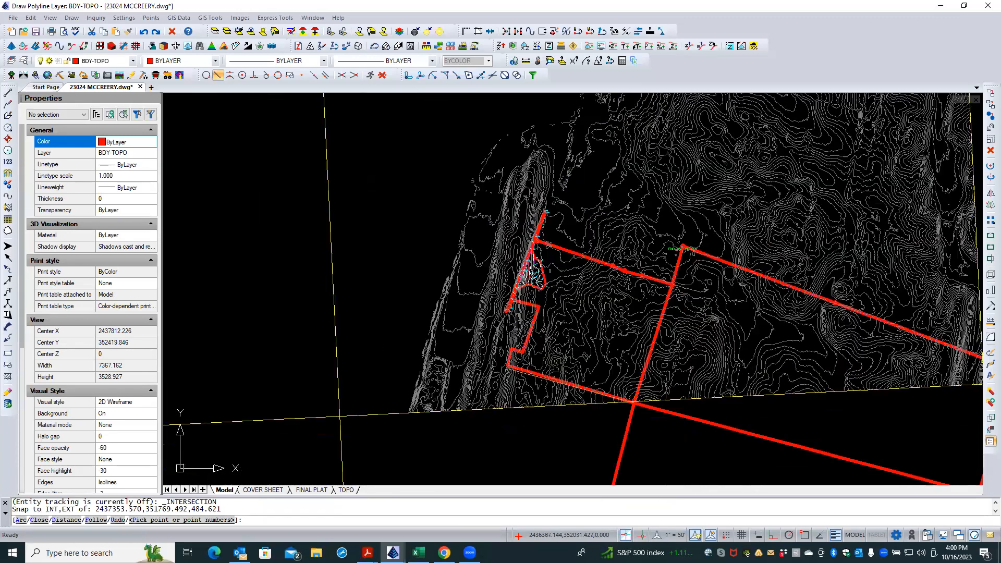
left_click(482, 358)
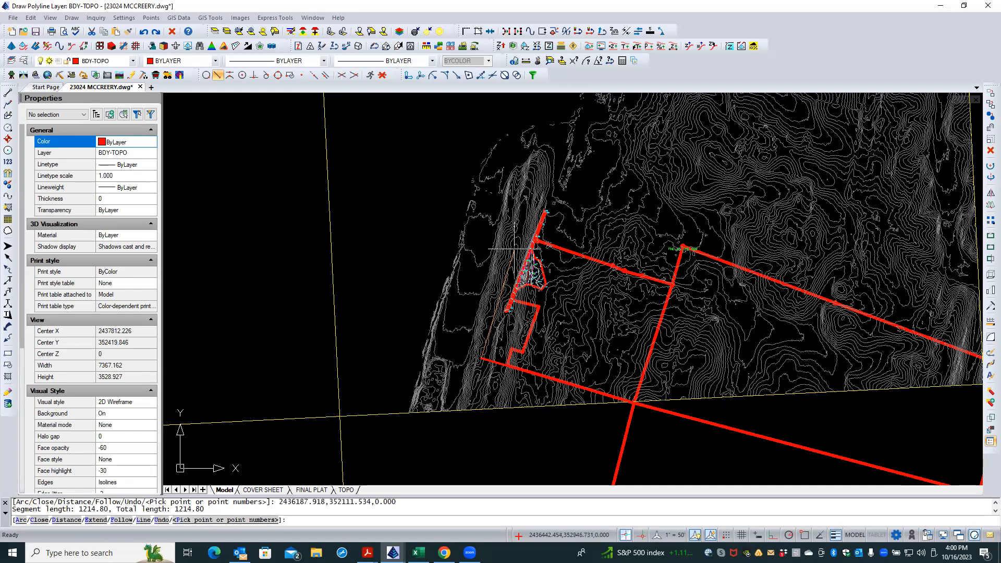
left_click(546, 199)
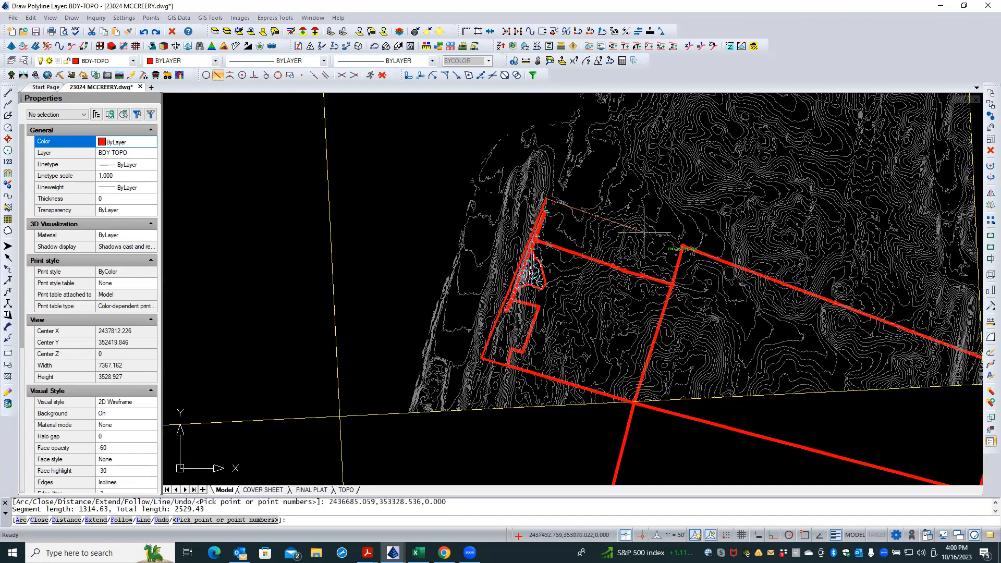
left_click(682, 245)
type("C")
key("Return")
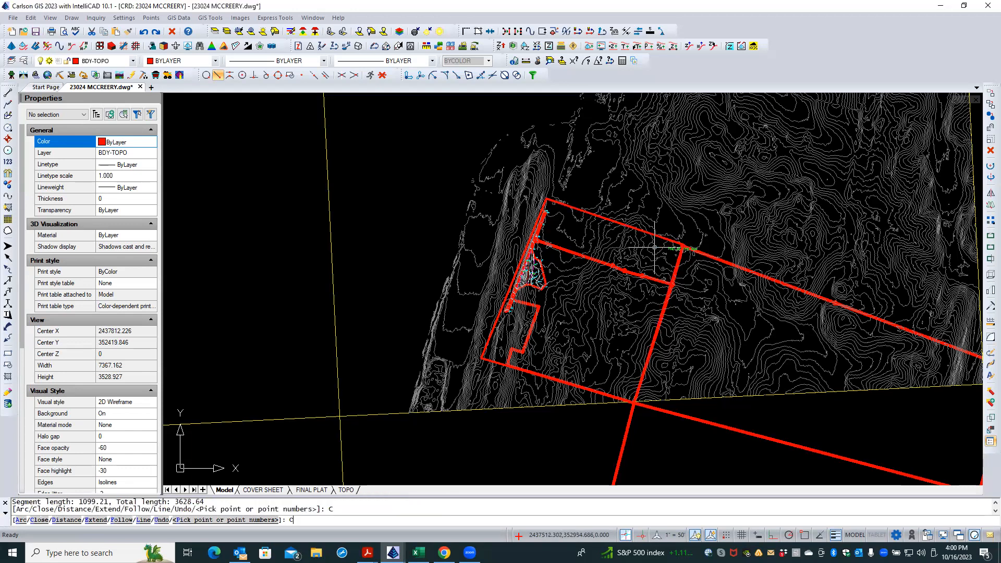
Offset the closed BDY-TOPO outline outward through a point just outside its southwestern side.
scroll(485, 315, "up", 2)
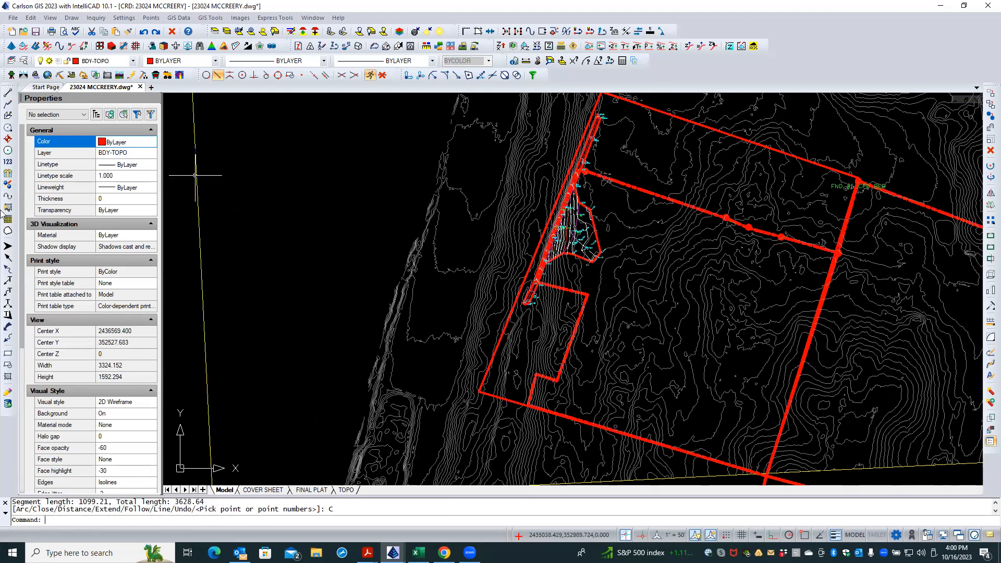
left_click(990, 128)
type("T")
key("Return")
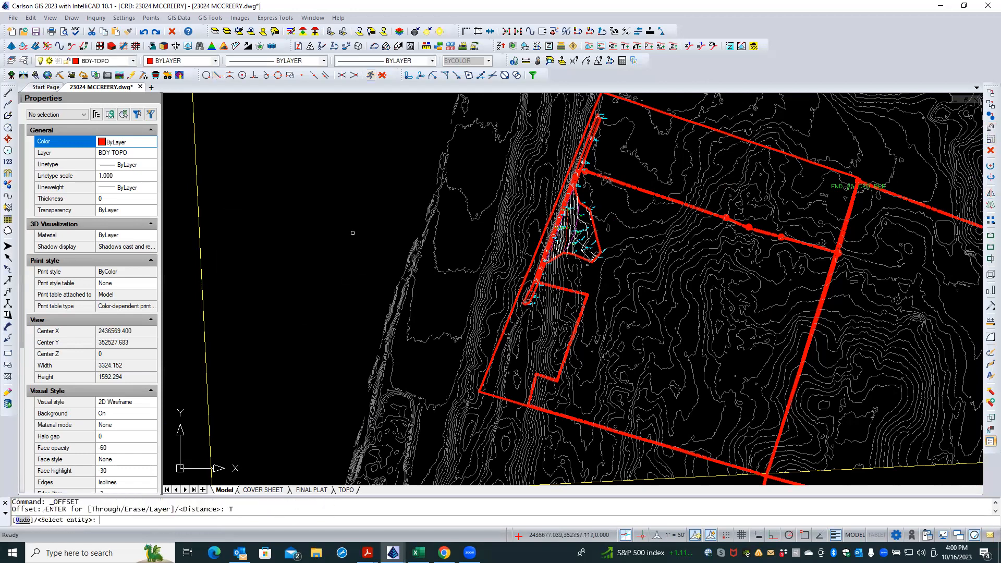
left_click(502, 331)
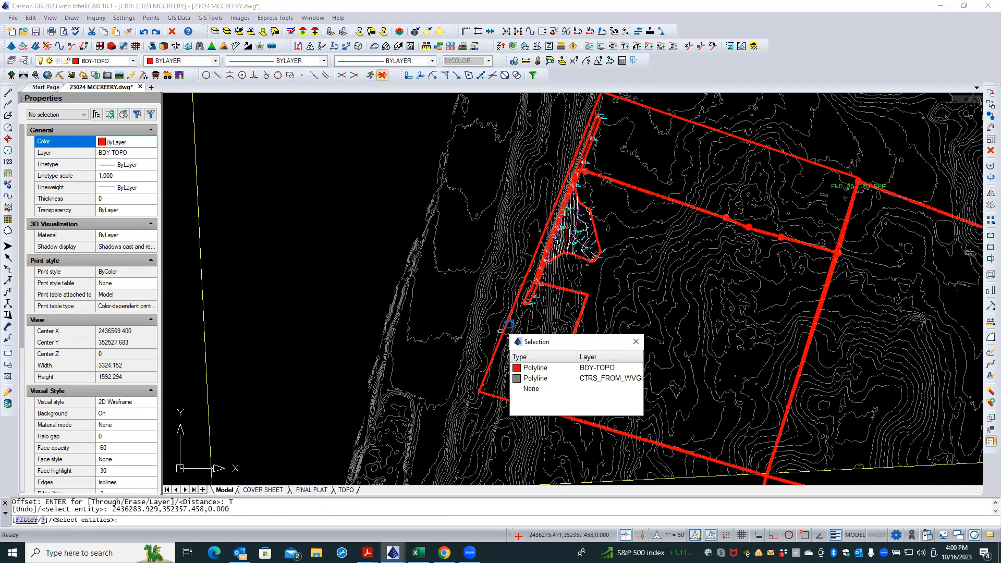
left_click(529, 367)
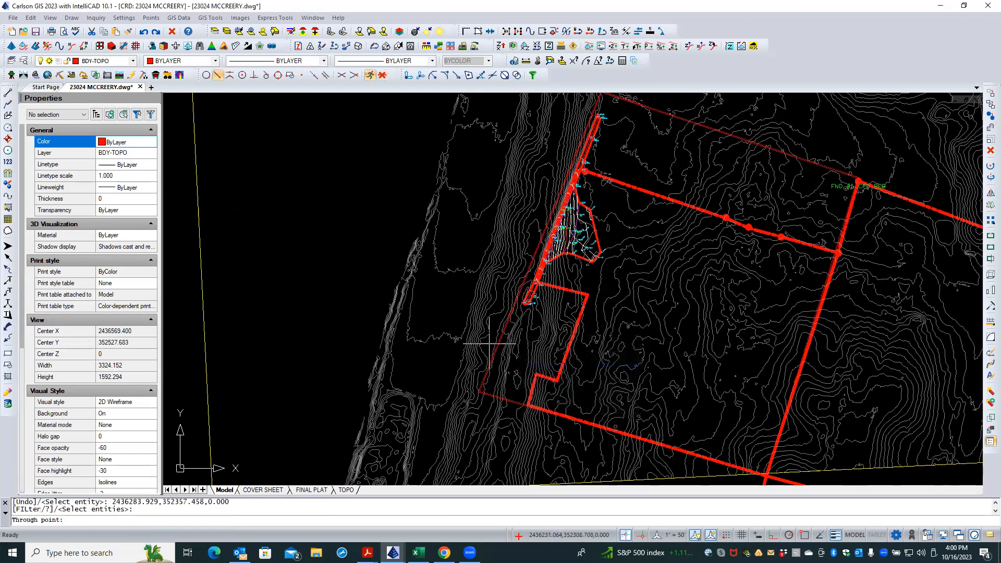
left_click(567, 431)
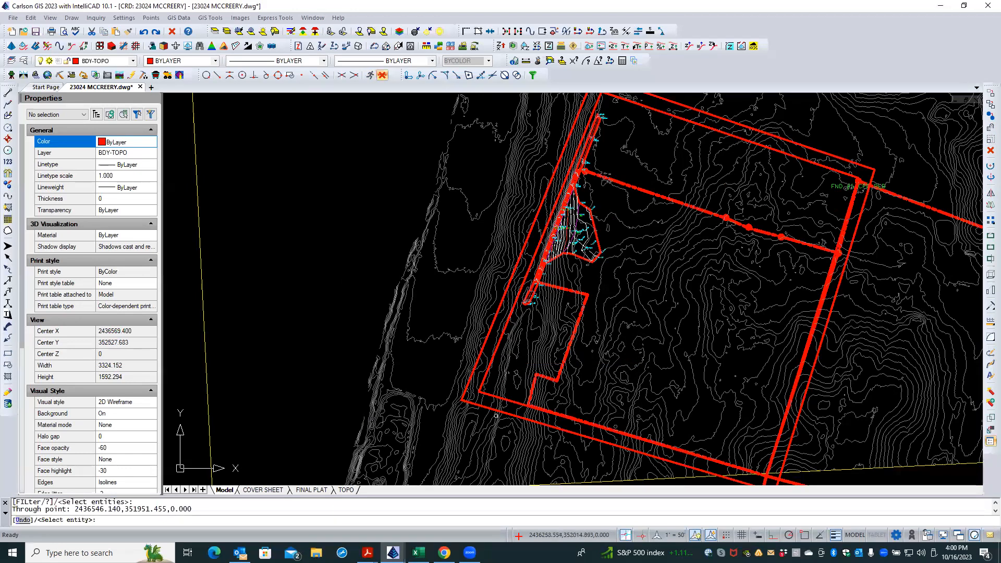
key("Escape")
Delete the original inner four-sided outline, keeping the offset copy.
left_click(486, 394)
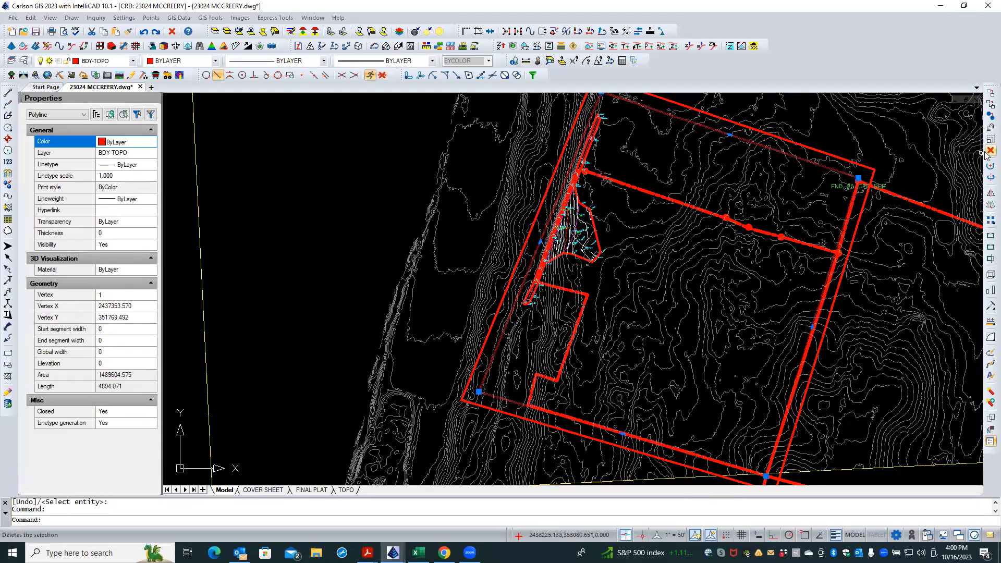
key("Delete")
scroll(449, 314, "down", 2)
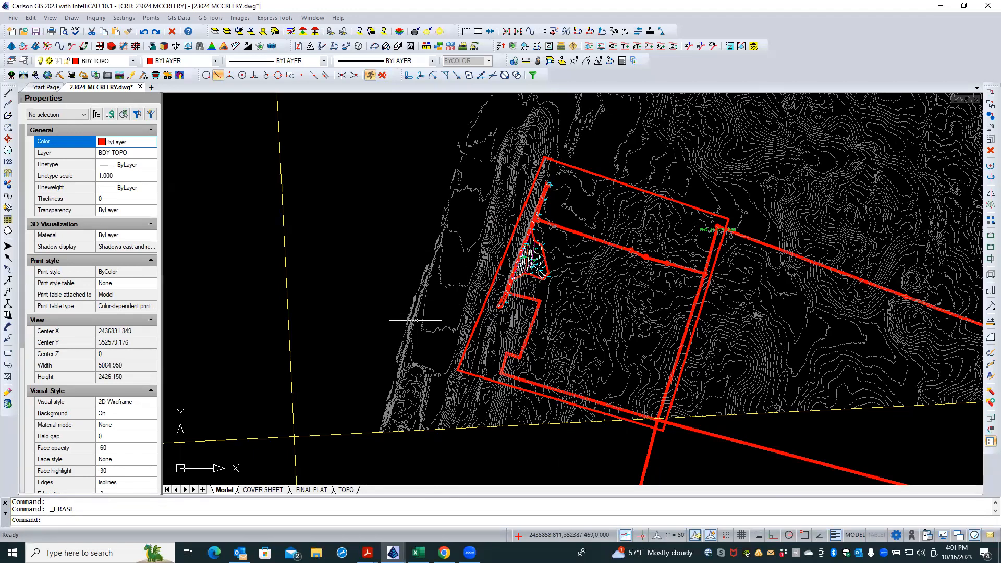
Isolate the imported contours' layer and the BDY-TOPO layer by selecting a contour and the new outline.
left_click(215, 33)
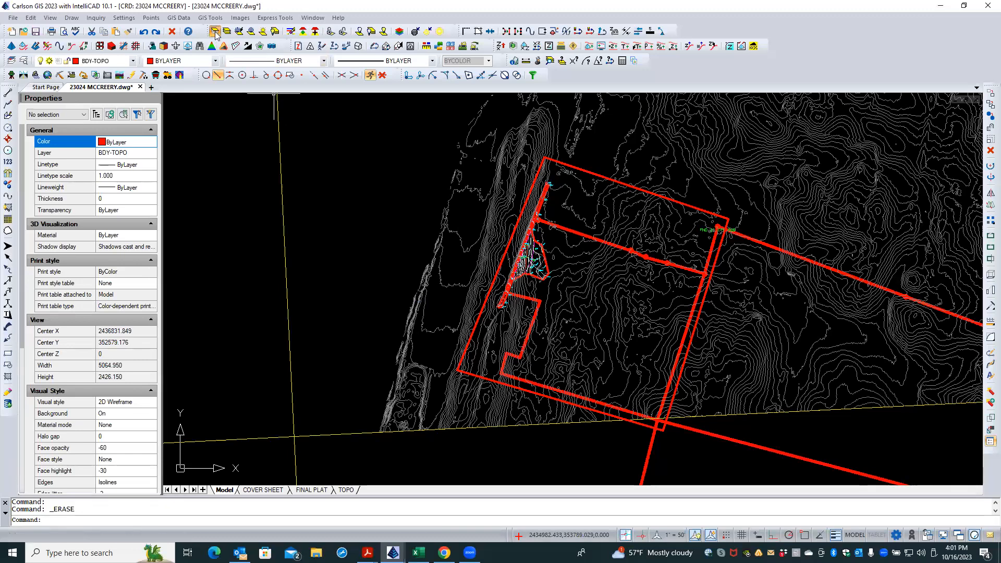
left_click(449, 274)
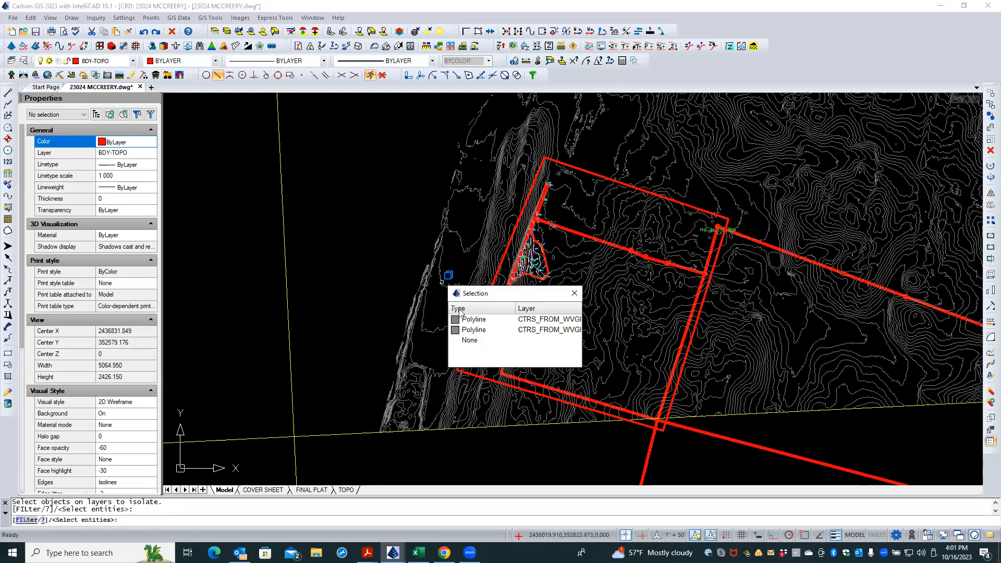
left_click(470, 320)
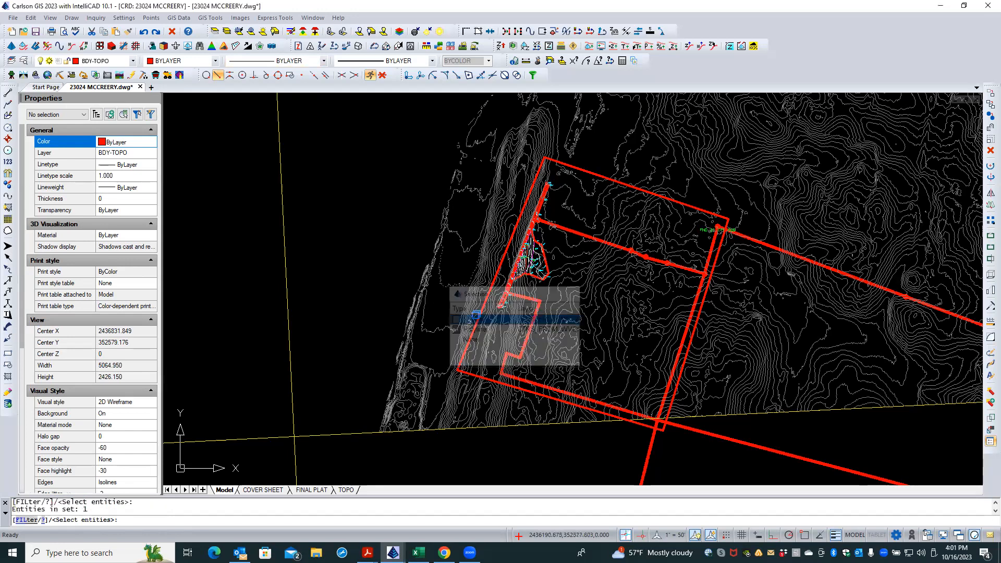
scroll(477, 330, "up", 3)
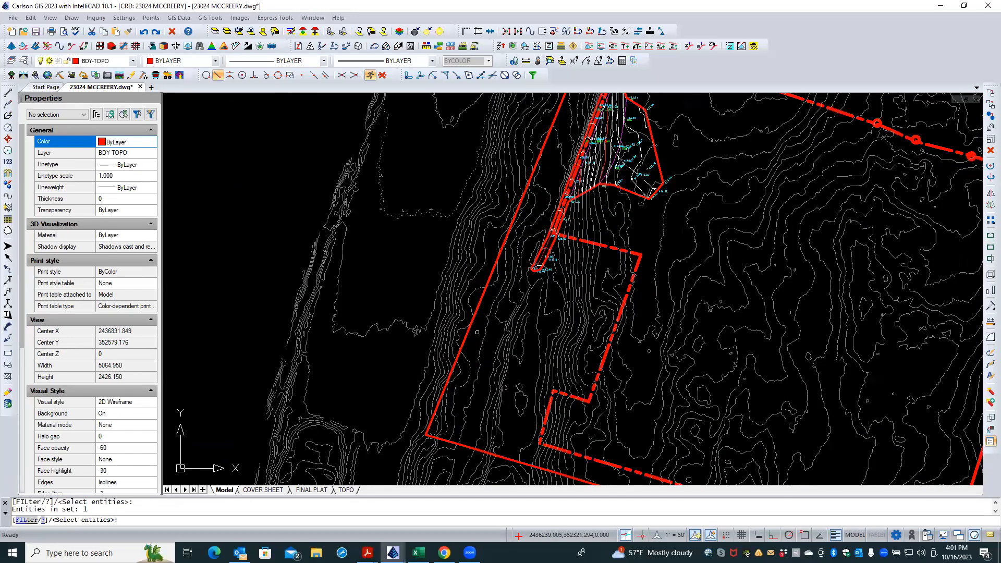
left_click(465, 343)
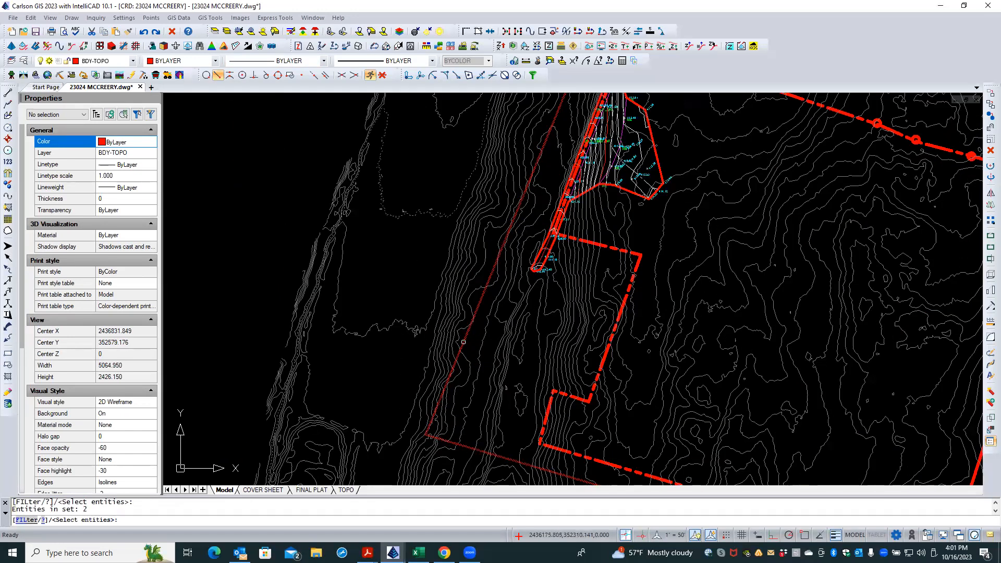
key("Return")
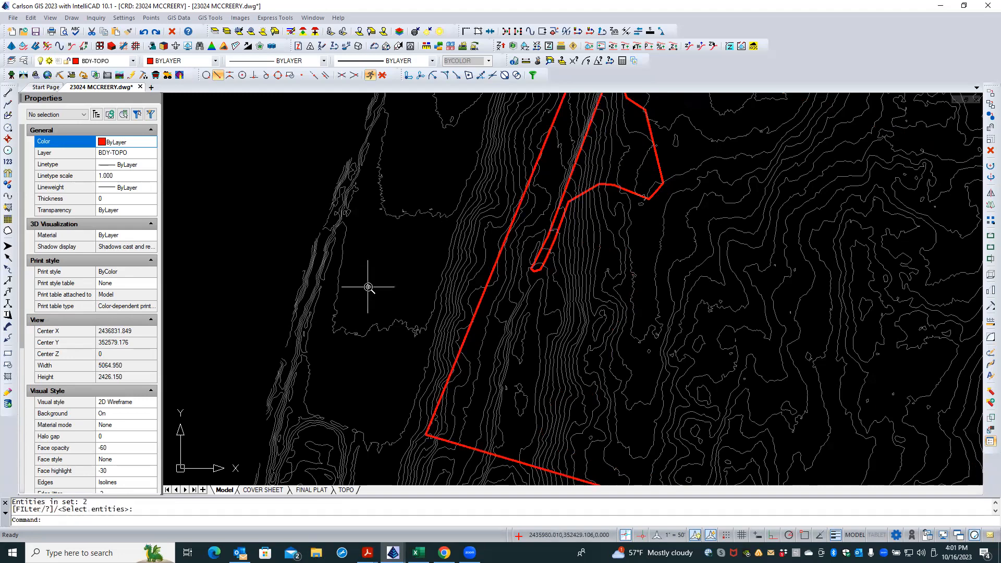
scroll(368, 284, "down", 3)
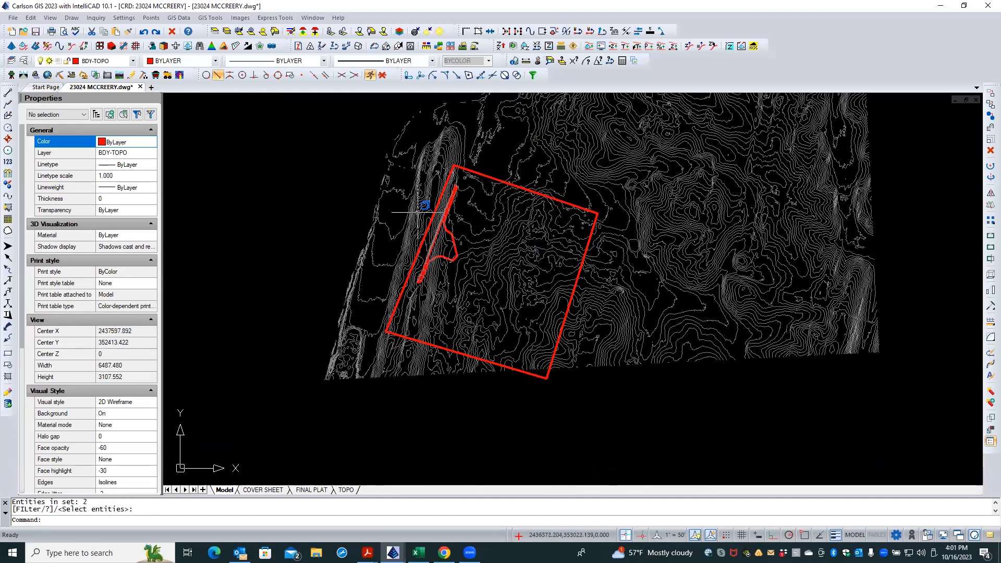
scroll(417, 211, "up", 5)
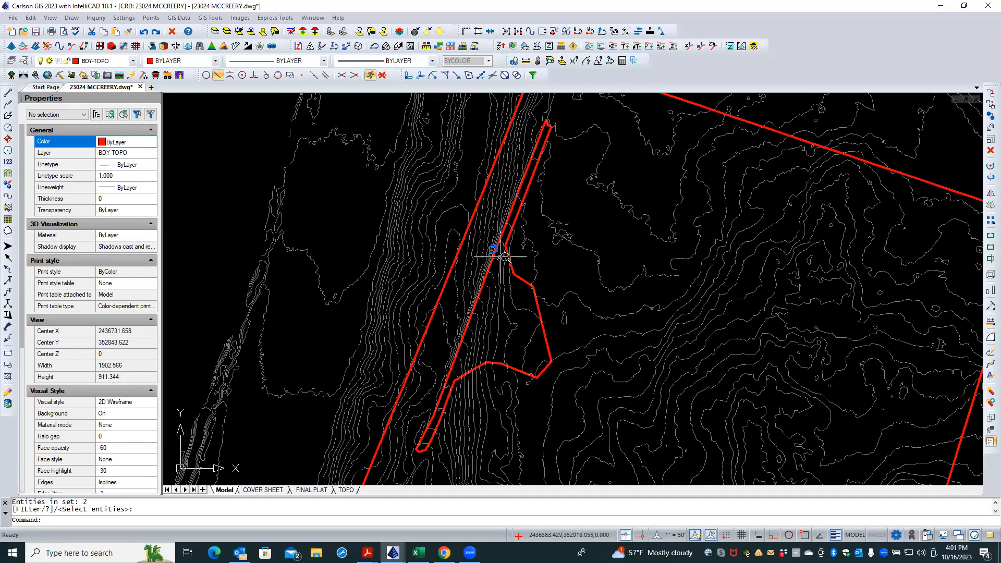
scroll(497, 252, "down", 6)
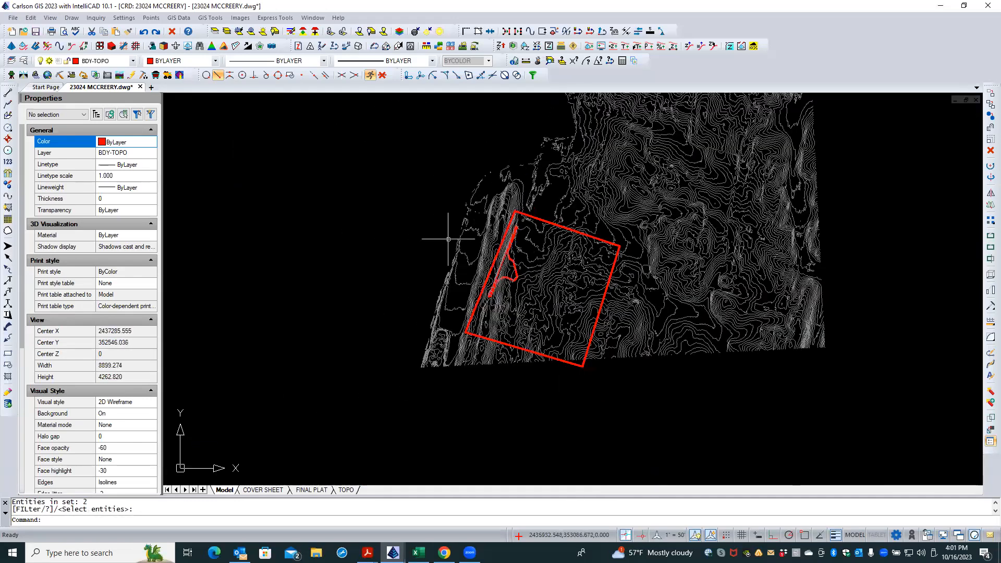
scroll(436, 235, "up", 2)
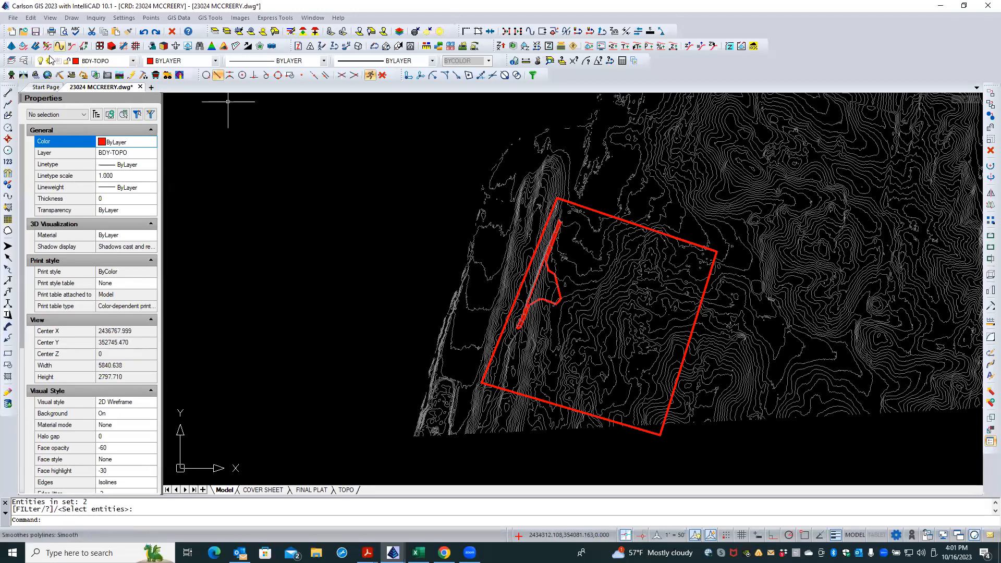
Switch to the Survey module and open the Triangulate & Contour settings.
left_click(12, 74)
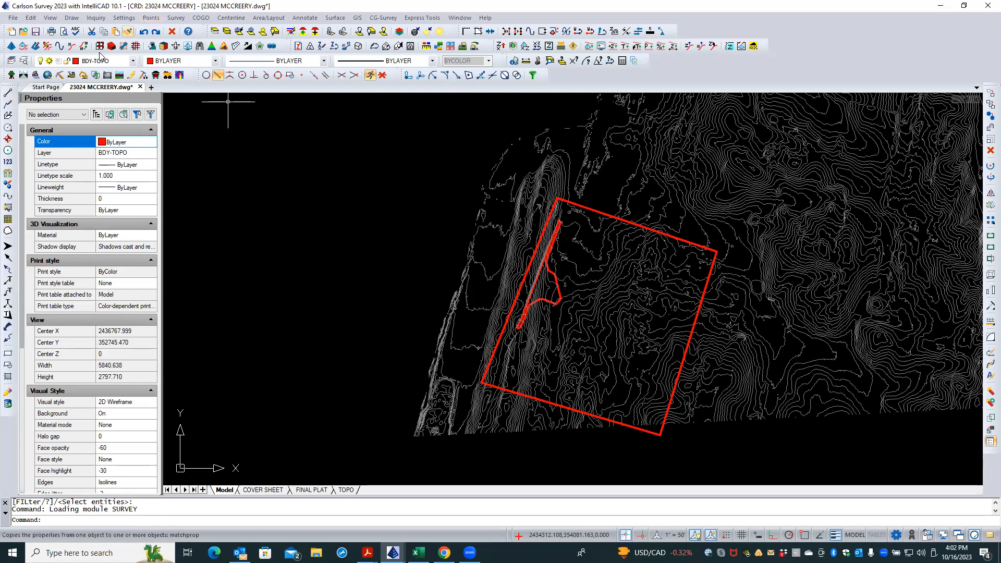
left_click(10, 76)
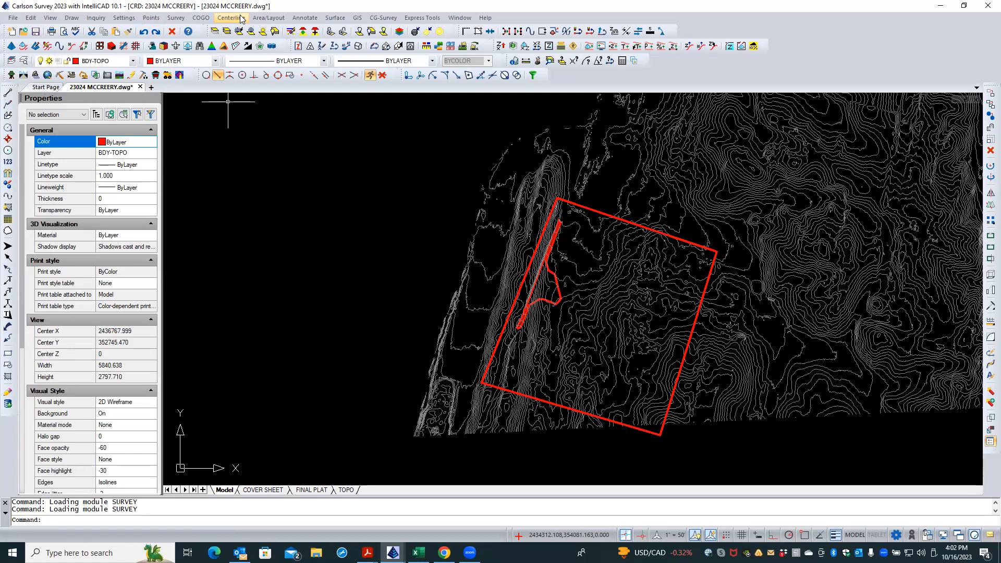
left_click(338, 19)
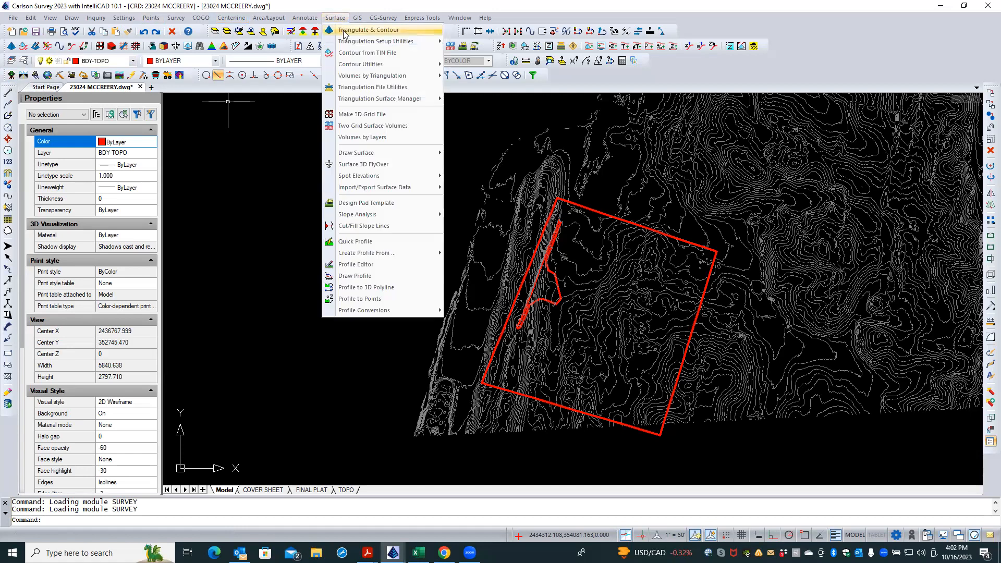
left_click(344, 32)
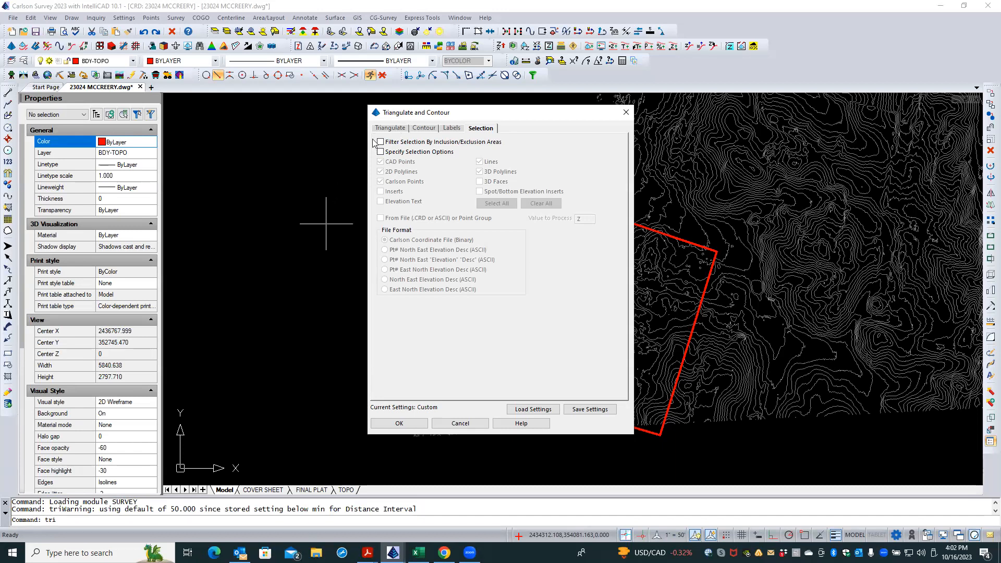
Set the triangulation file to write as EG BY WVGIS.tin in the job's Carlson folder.
left_click(392, 128)
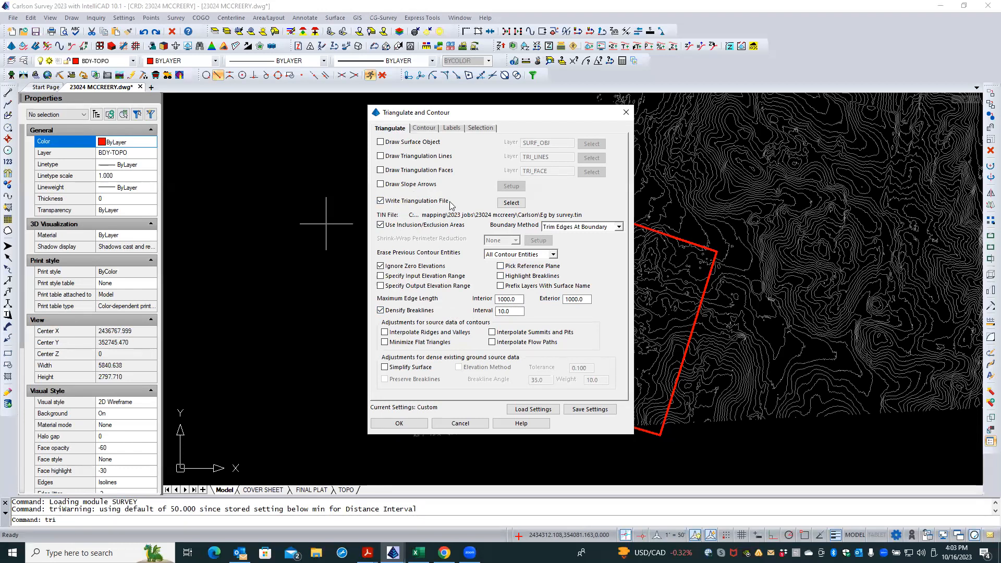
left_click(511, 203)
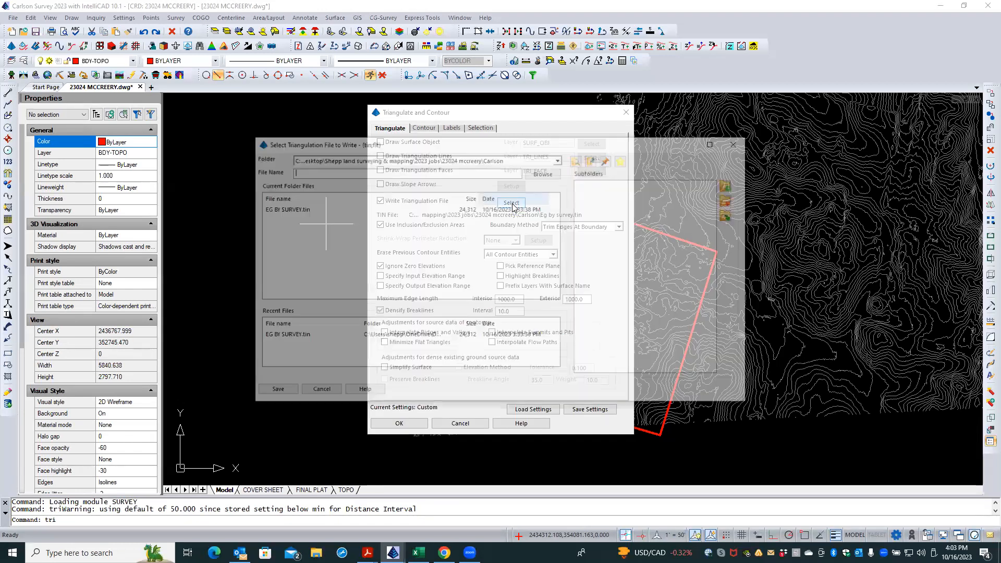
left_click(291, 209)
left_click(317, 173)
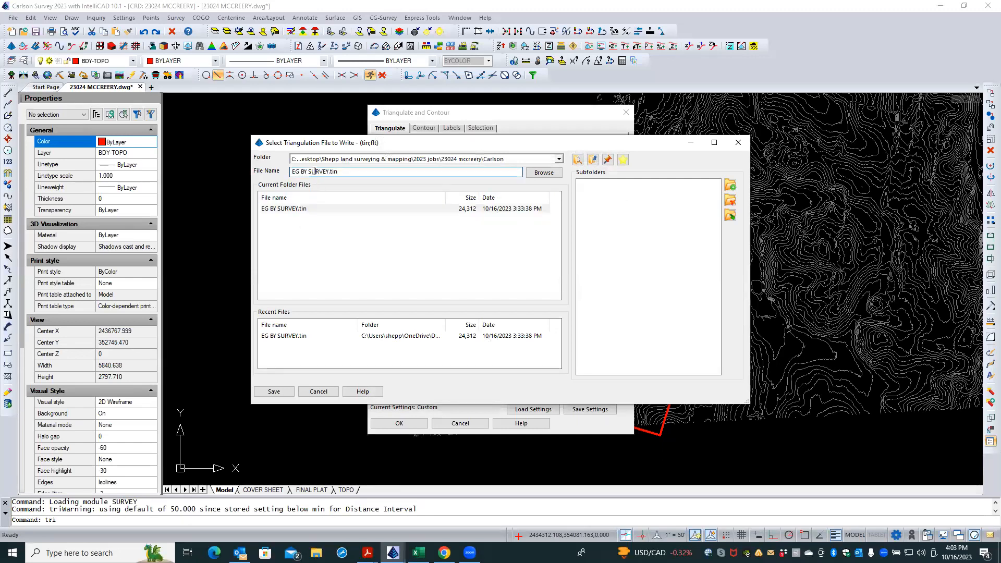
left_click_drag(310, 170, 330, 171)
type("WVG")
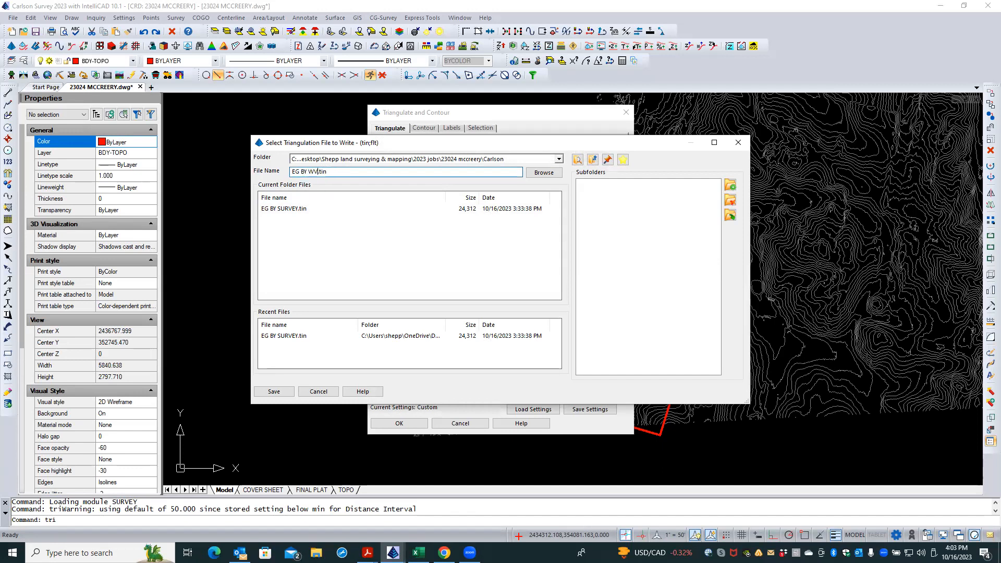
type("IS")
left_click(271, 392)
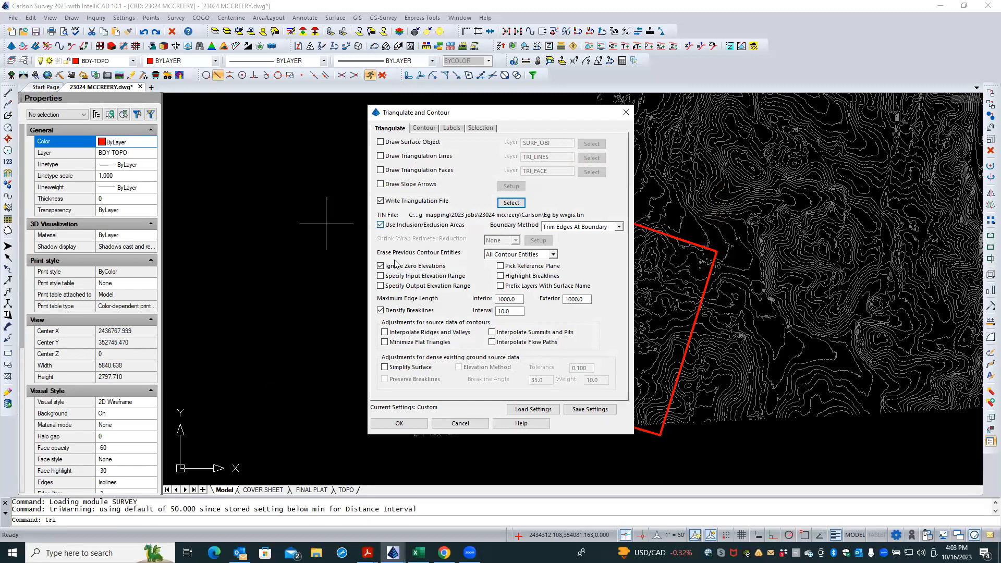
Configure the triangulation with Erase Previous Contour Entities off, Densify Breaklines disabled and Minimize Flat Triangles enabled.
left_click(554, 255)
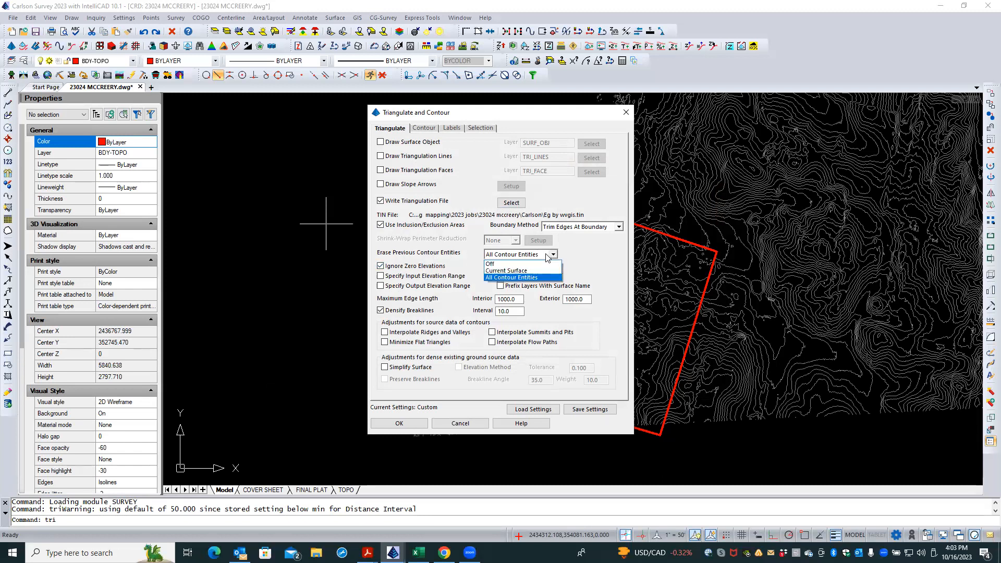
left_click(491, 264)
left_click_drag(523, 115, 384, 126)
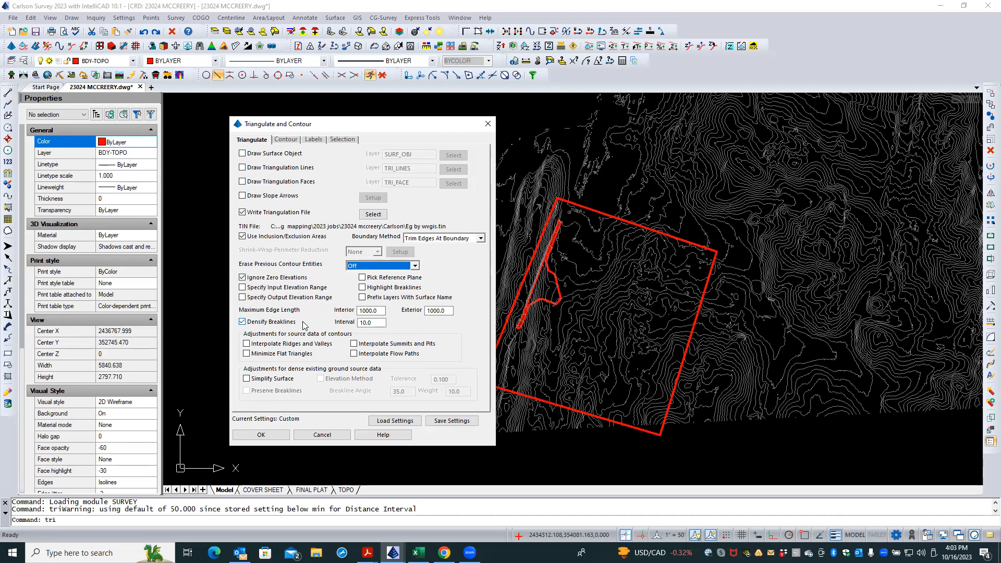
left_click(242, 322)
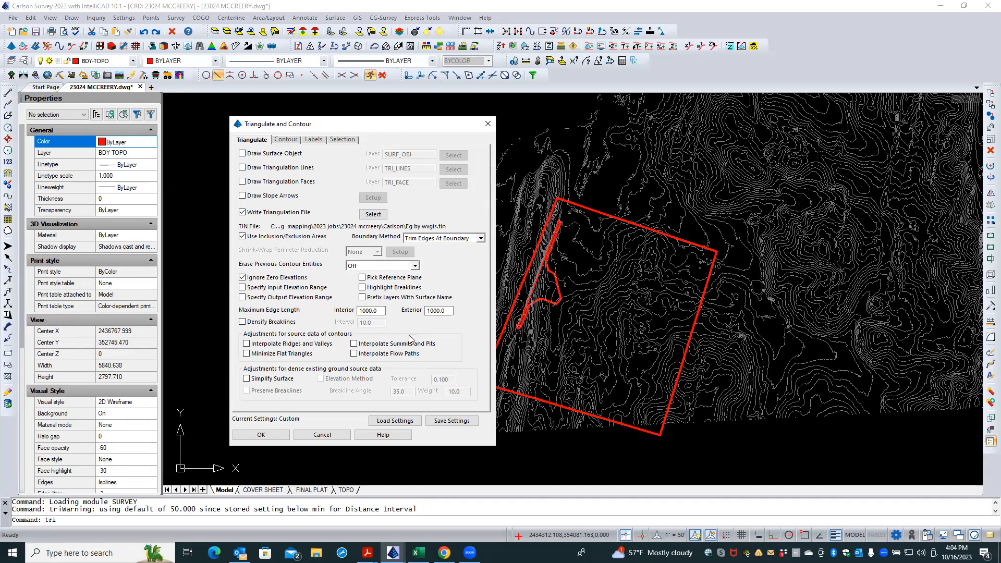
left_click(247, 354)
Disable Draw Contours and accept the Triangulate and Contour settings.
left_click(294, 143)
left_click(309, 140)
left_click(293, 139)
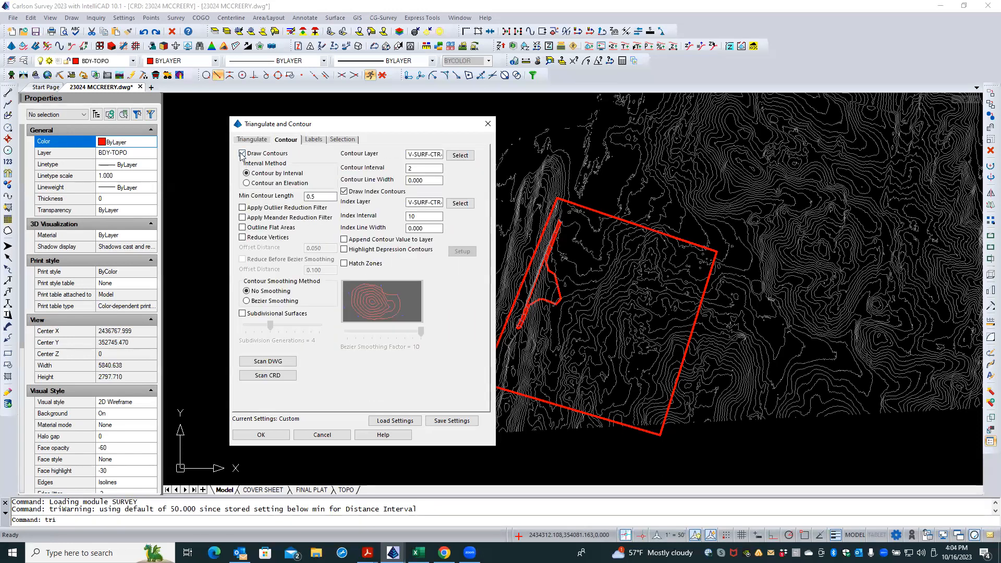
left_click(242, 153)
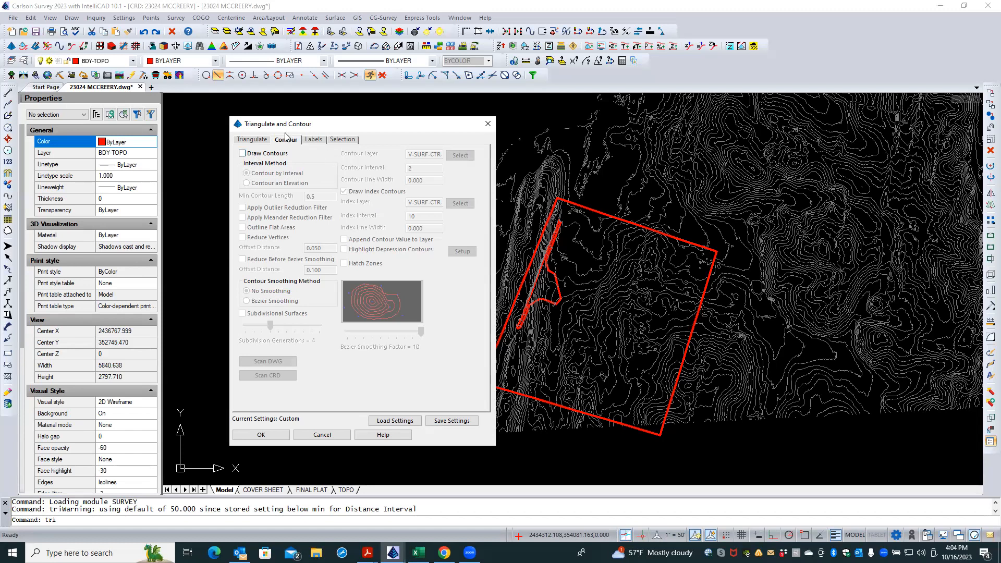
left_click(311, 140)
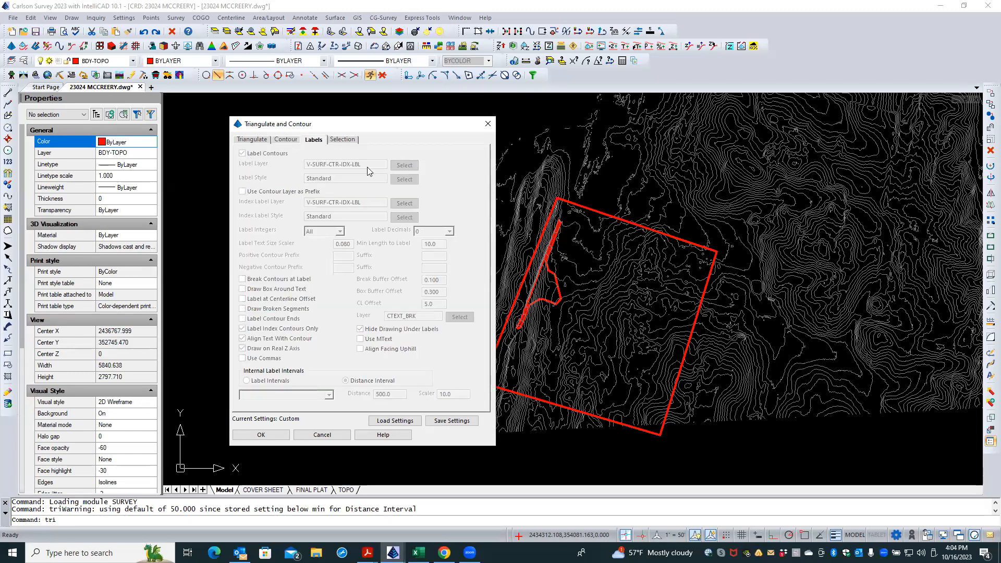
left_click(286, 140)
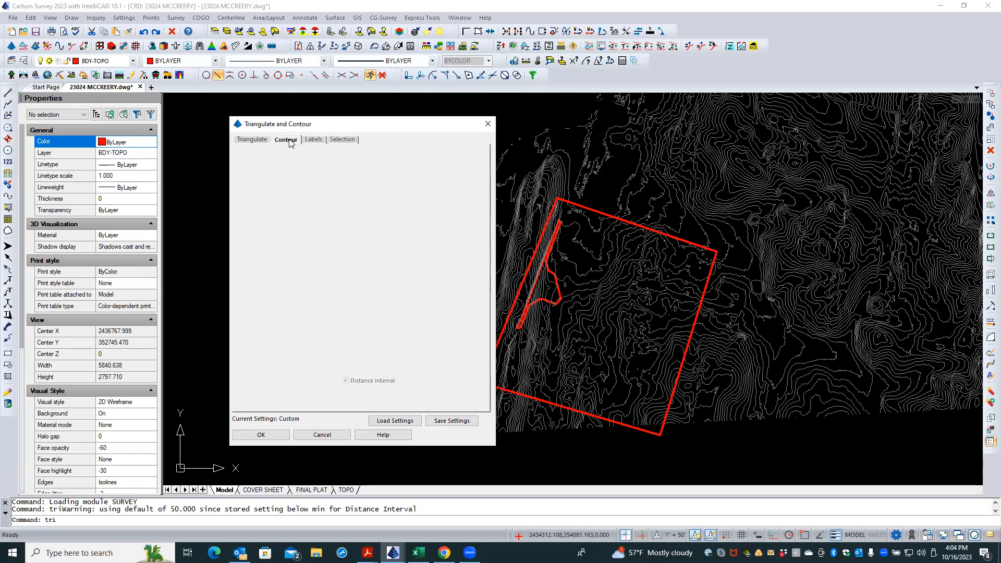
left_click(253, 139)
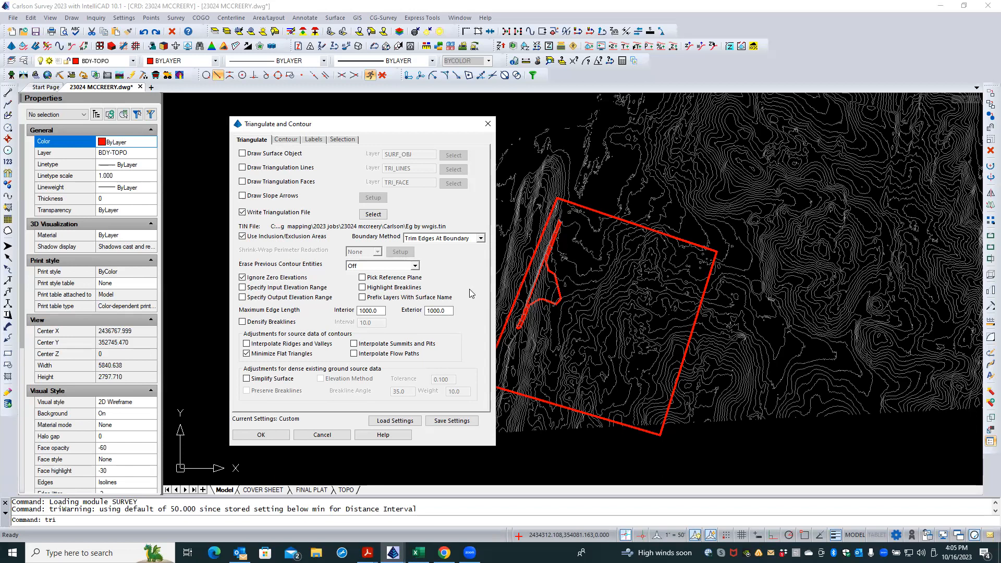
left_click(260, 435)
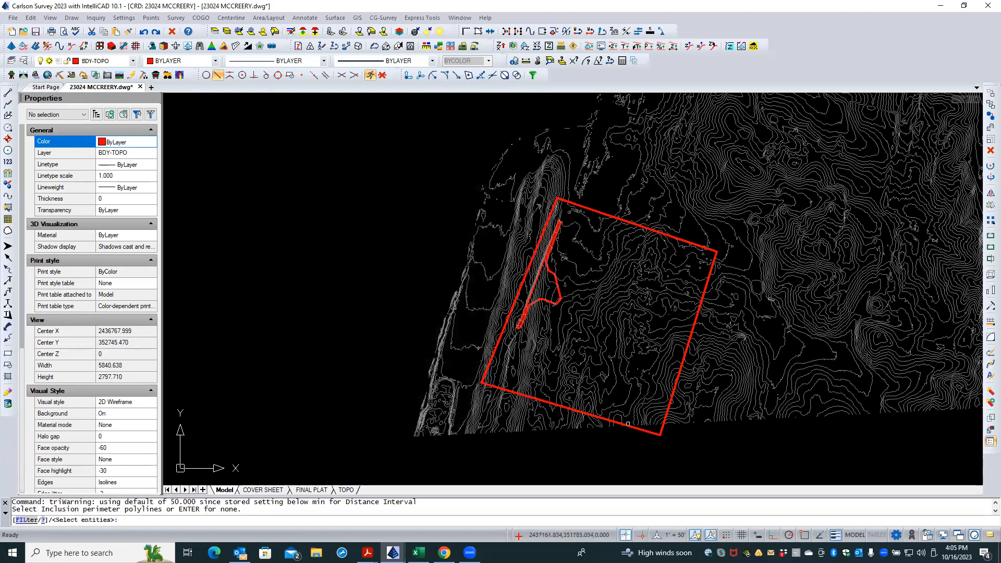
Use the four-sided BDY-TOPO outline as the inclusion perimeter, with no exclusion perimeter.
left_click(632, 427)
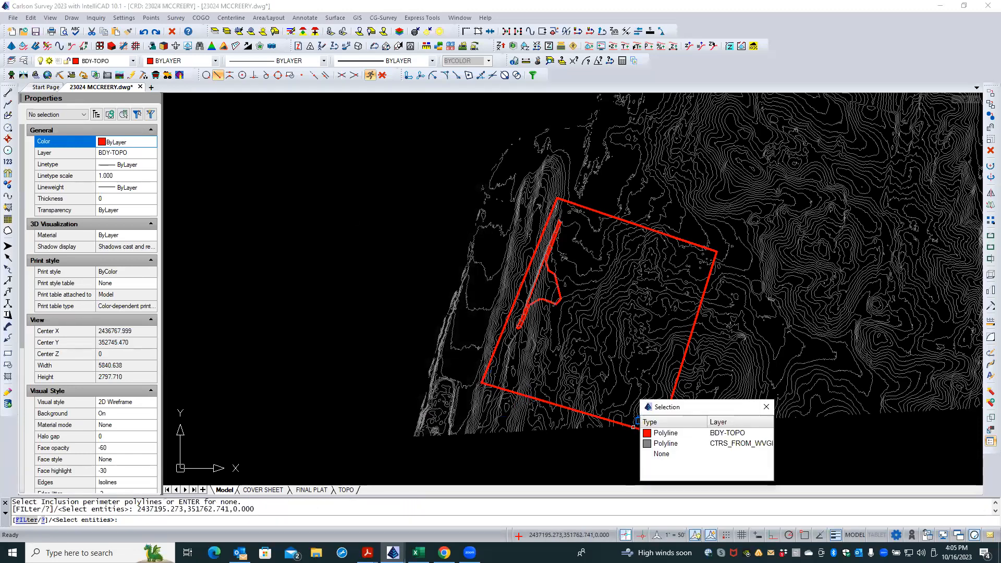
left_click(661, 433)
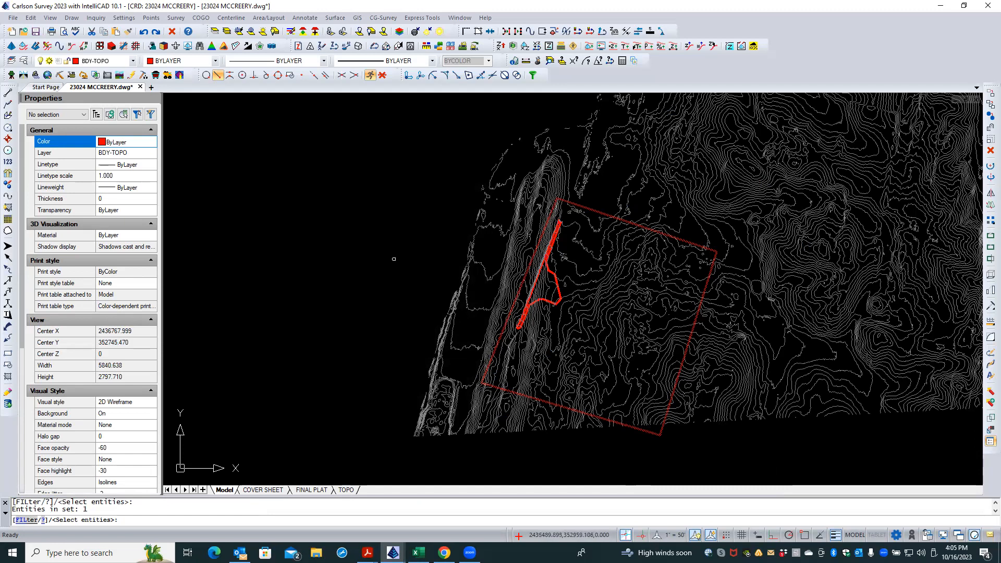
key("Return")
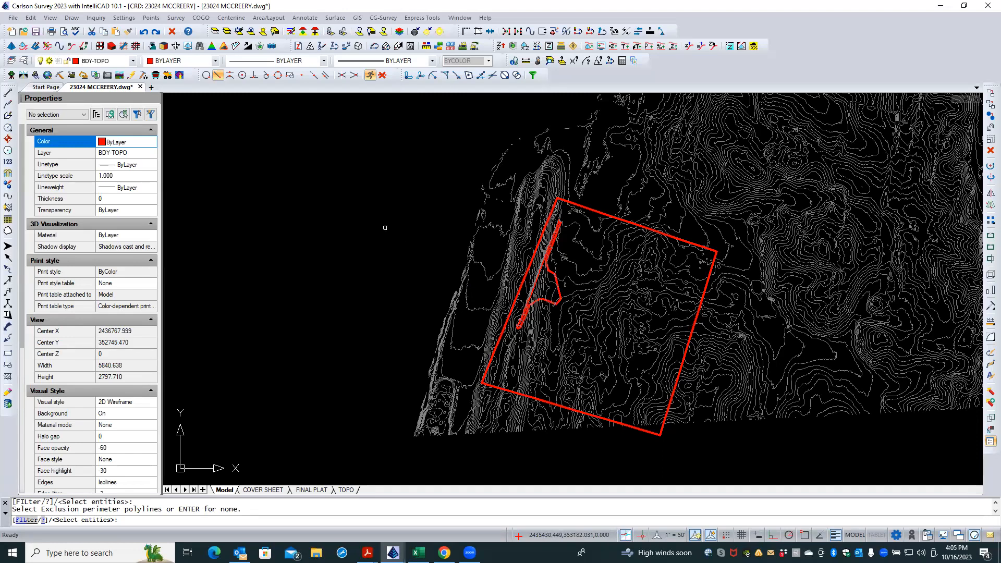
key("Return")
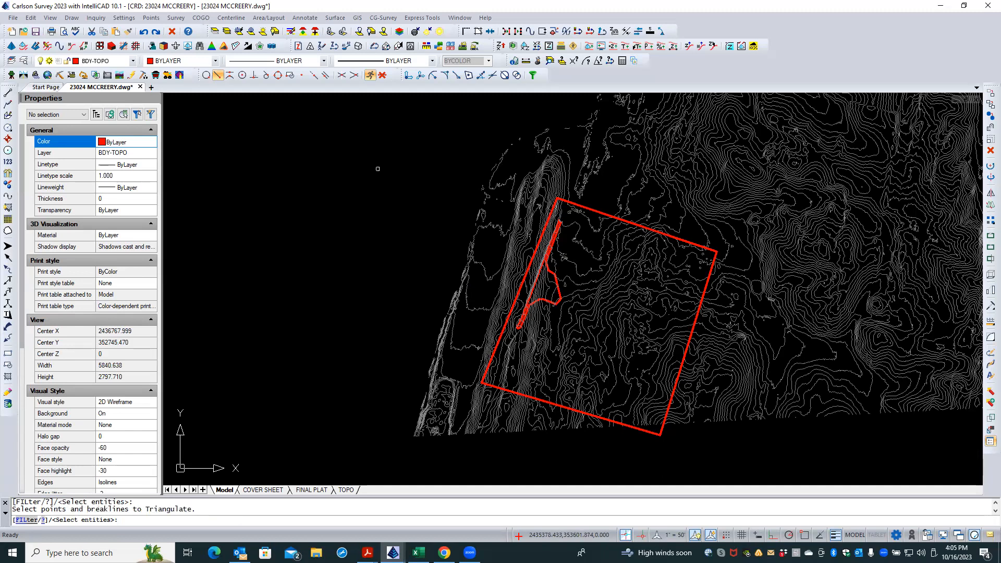
Triangulate the imported contours in a crossing selection extending well beyond the outline, writing the surface file.
scroll(284, 204, "down", 3)
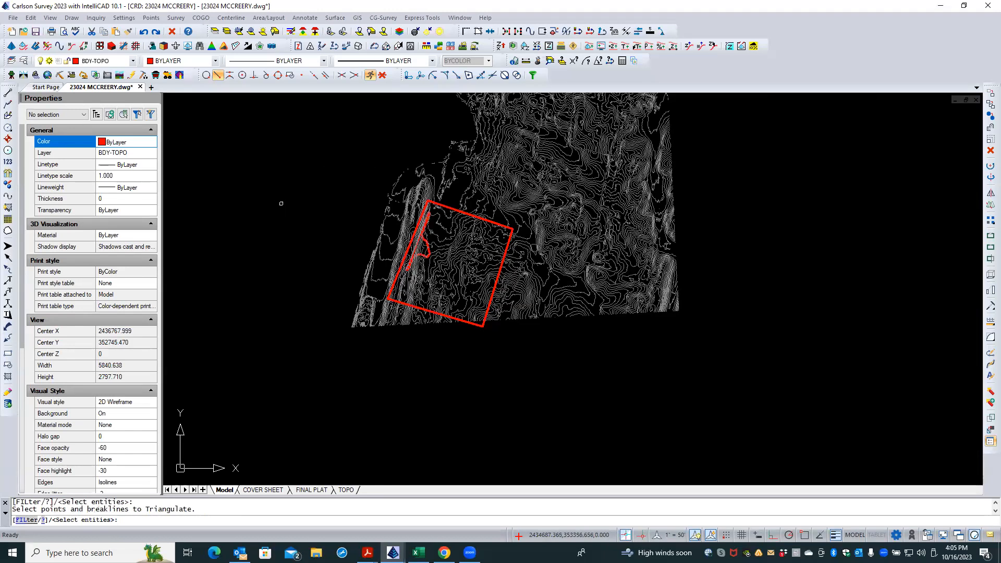
left_click(680, 157)
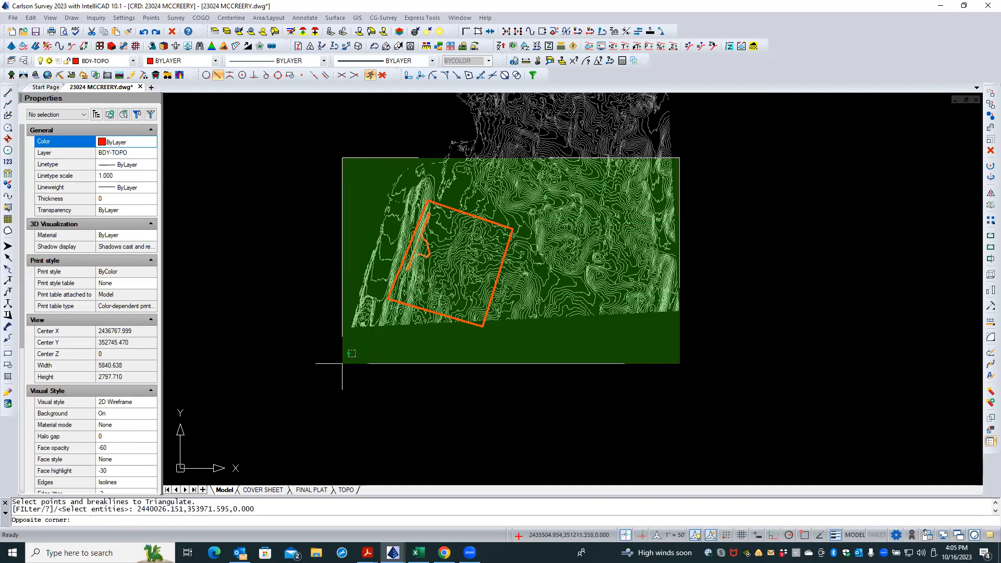
left_click(342, 363)
key("Return")
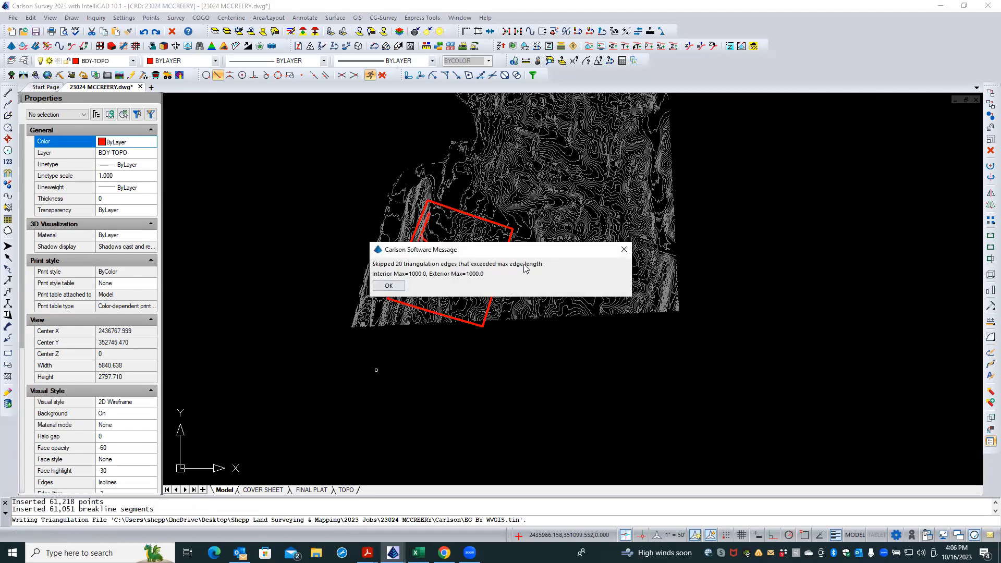
left_click(383, 287)
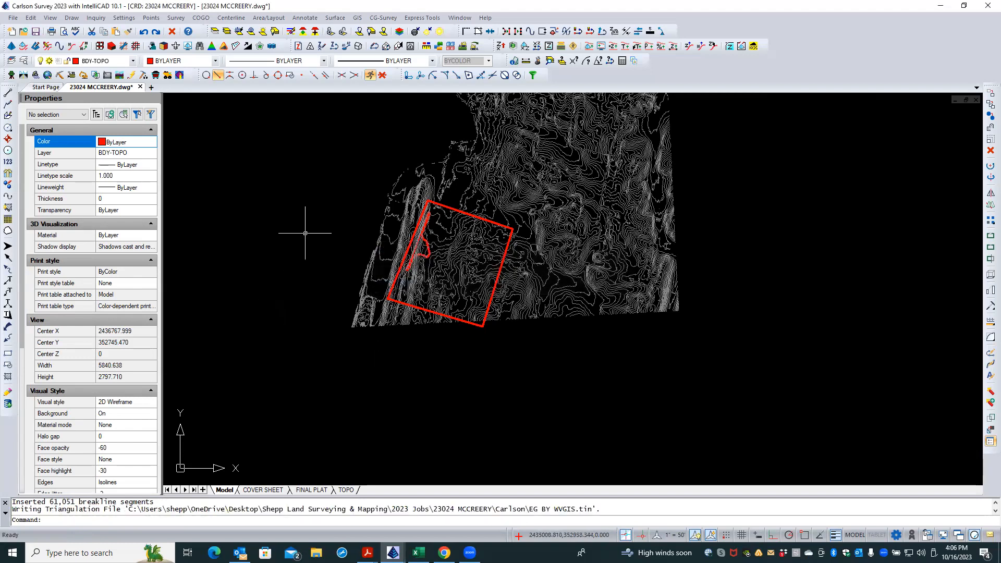
scroll(328, 223, "up", 3)
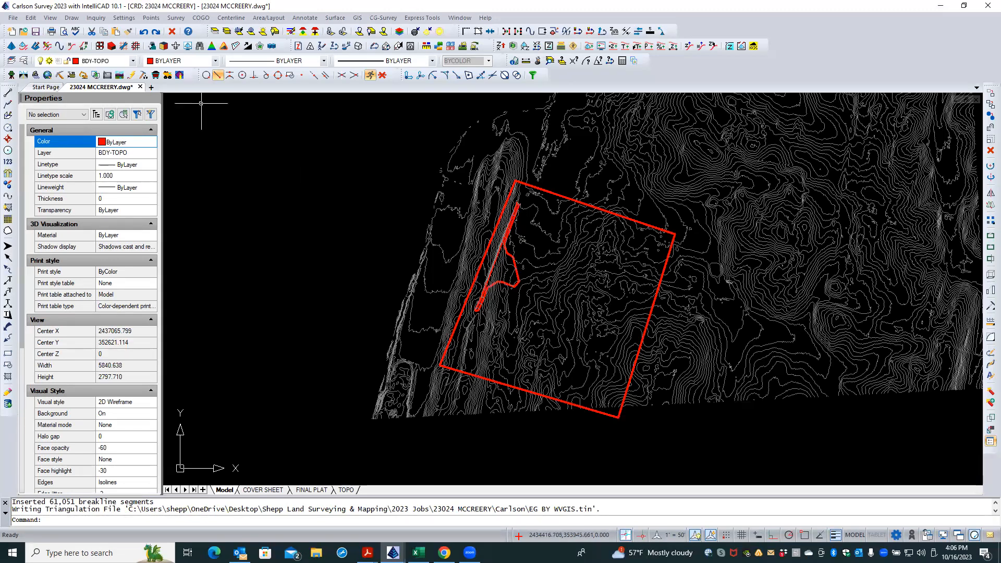
Load the surface file EG BY WVGIS.tin into the 3D surface viewer and maximize the viewer window.
left_click(188, 48)
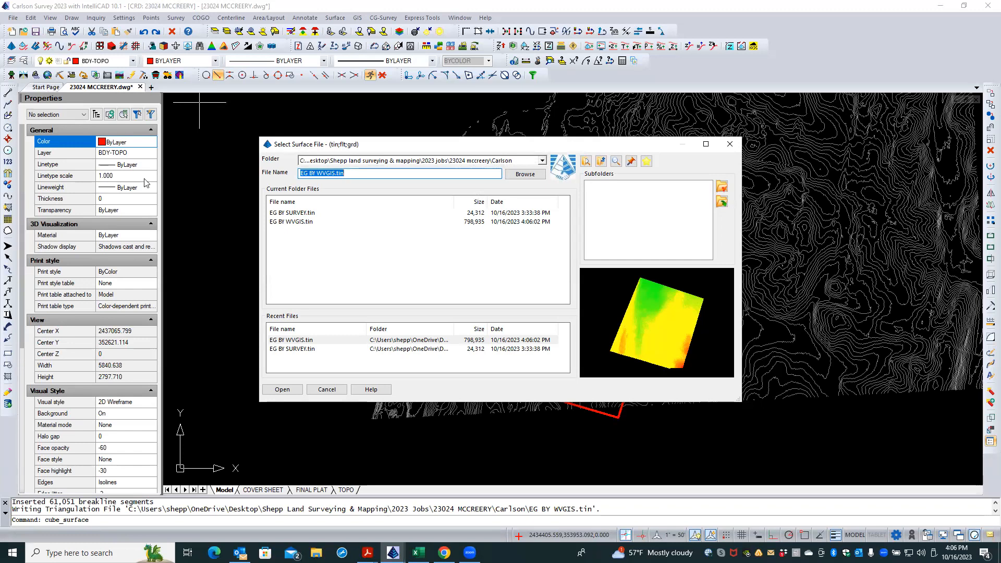
left_click(294, 222)
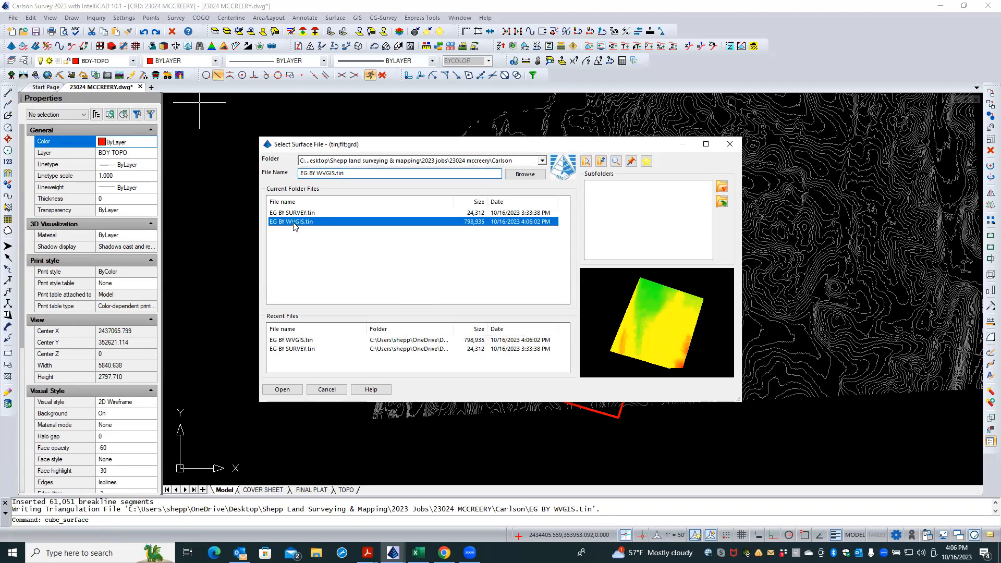
left_click(282, 389)
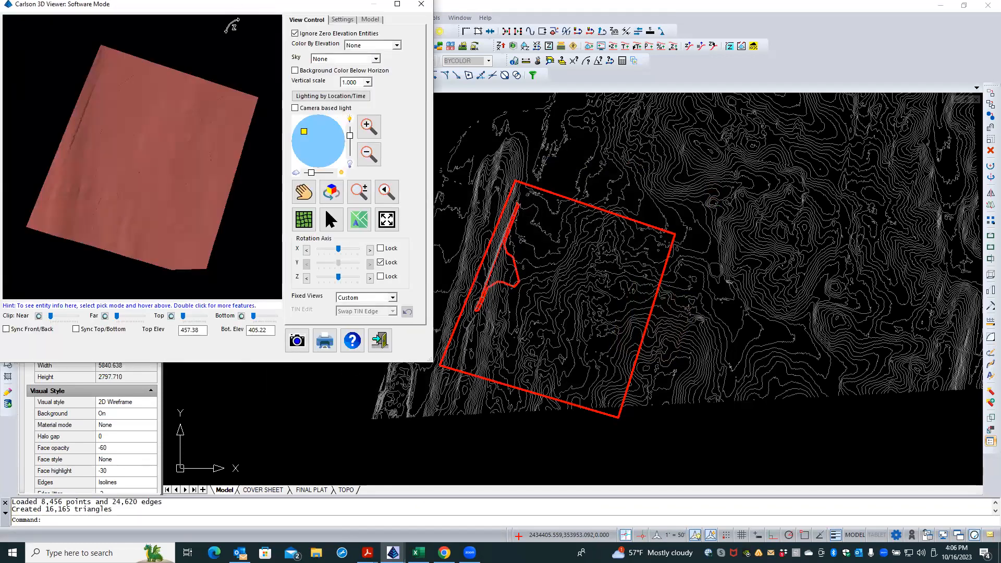
double_click(242, 7)
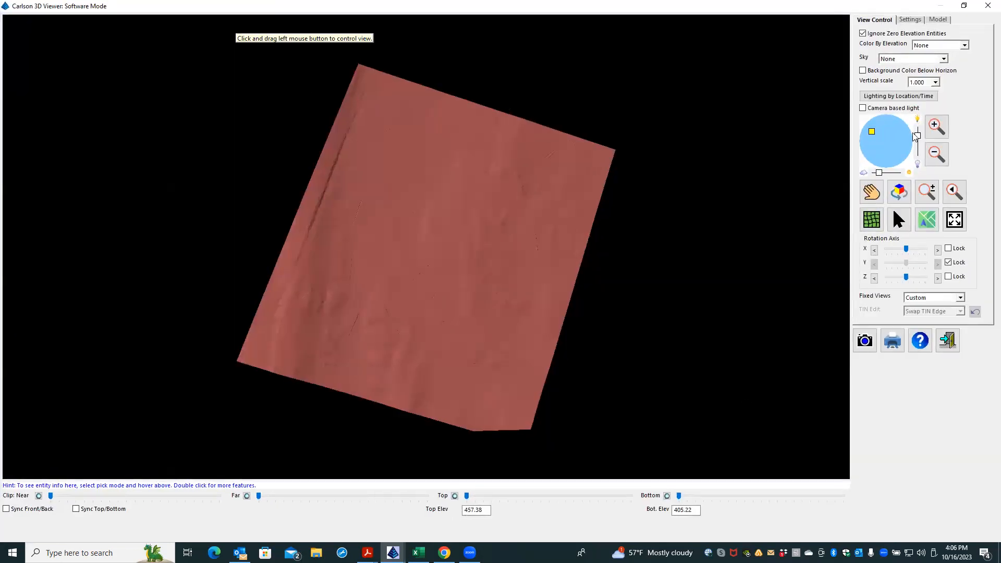
Display contours on the 3D surface at an interval of 2.
left_click(904, 21)
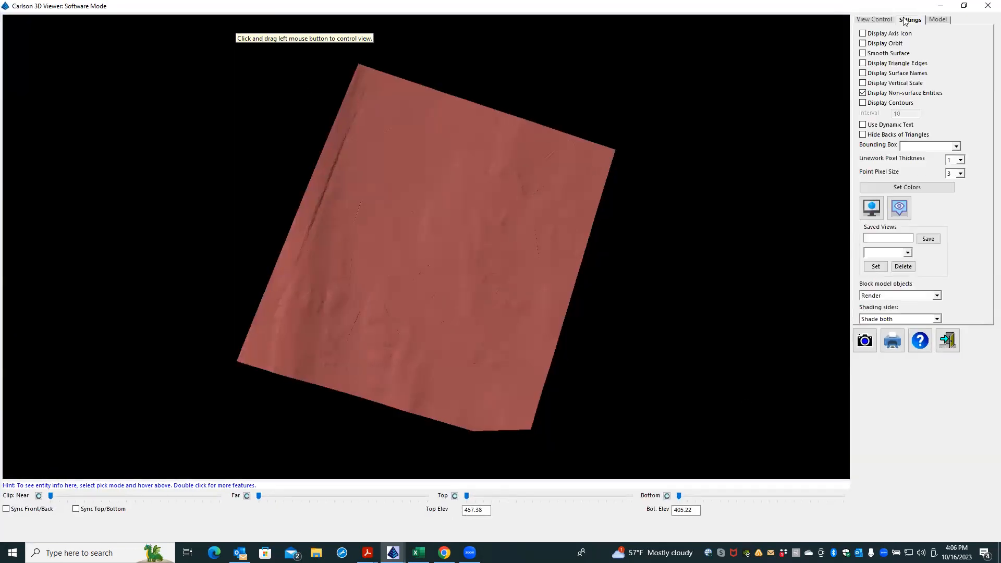
left_click(894, 104)
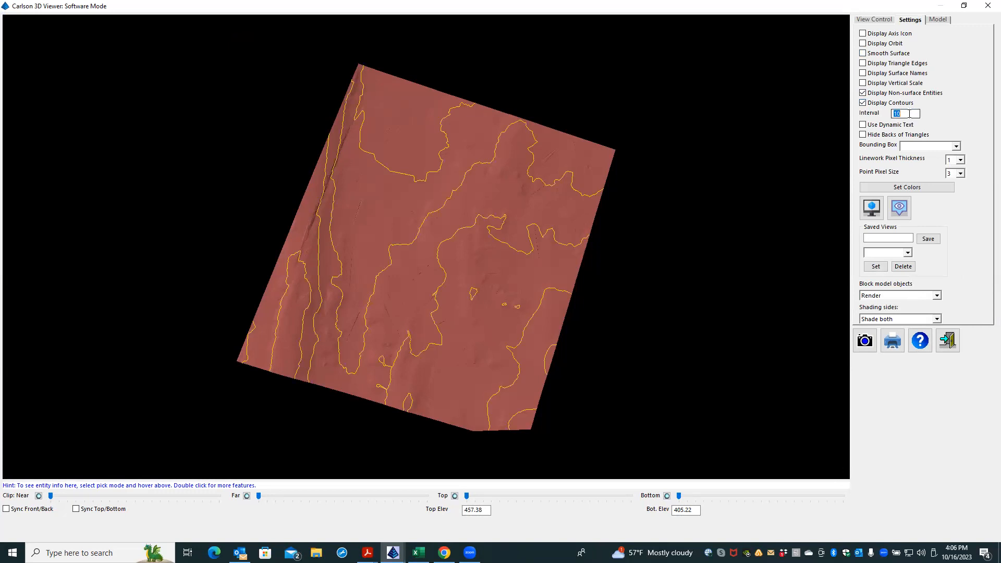
type("2")
key("Return")
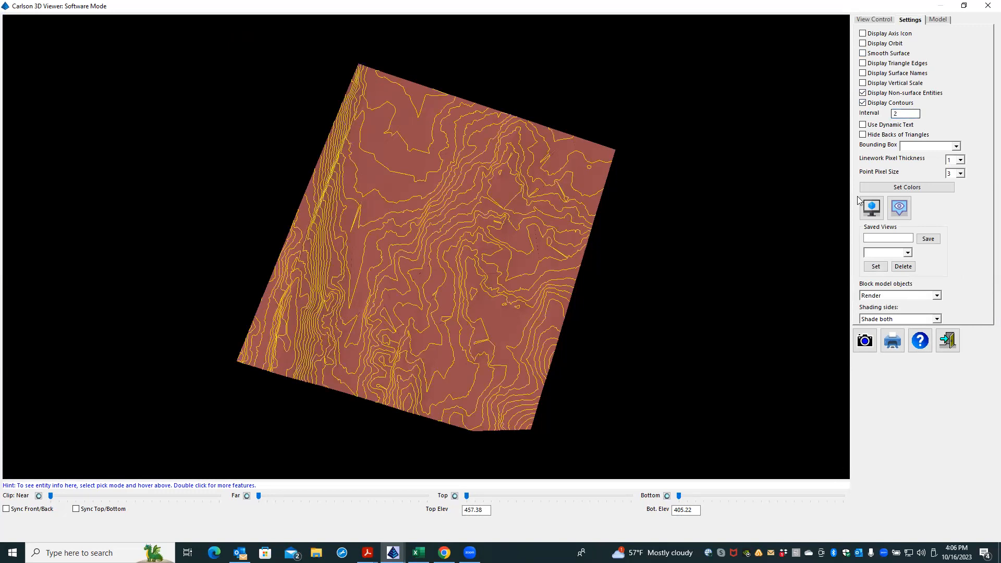
Examine the surface from tilted and close-up views for irregular triangles and straight, unnatural contour segments.
left_click_drag(488, 292, 488, 89)
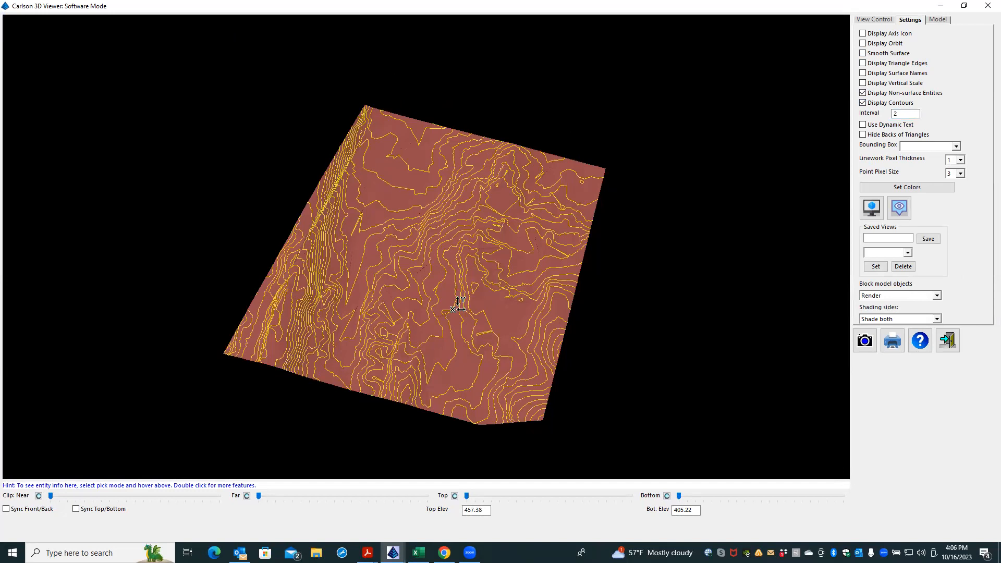
left_click_drag(459, 304, 497, 146)
left_click_drag(473, 248, 485, 198)
scroll(255, 257, "up", 5)
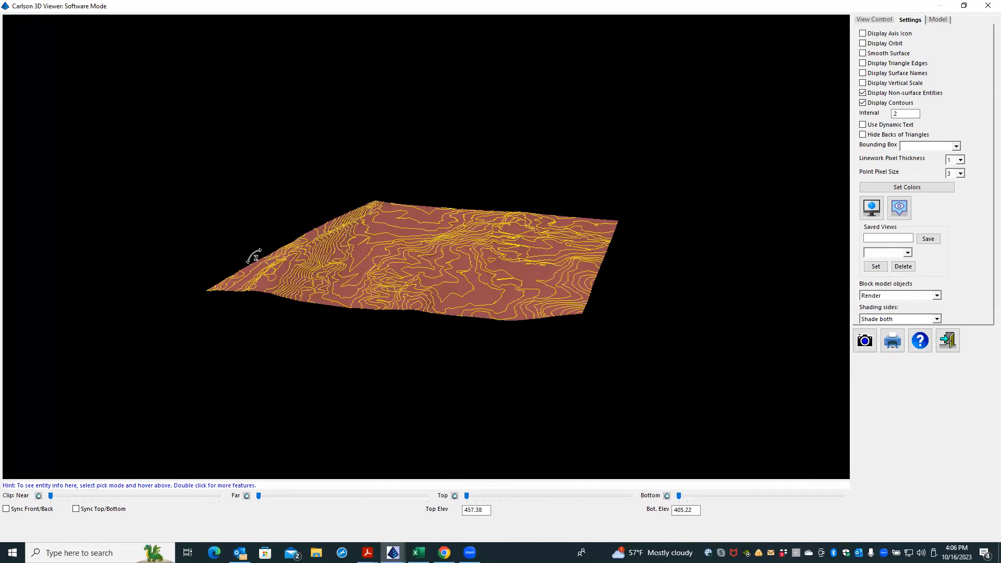
scroll(412, 238, "up", 5)
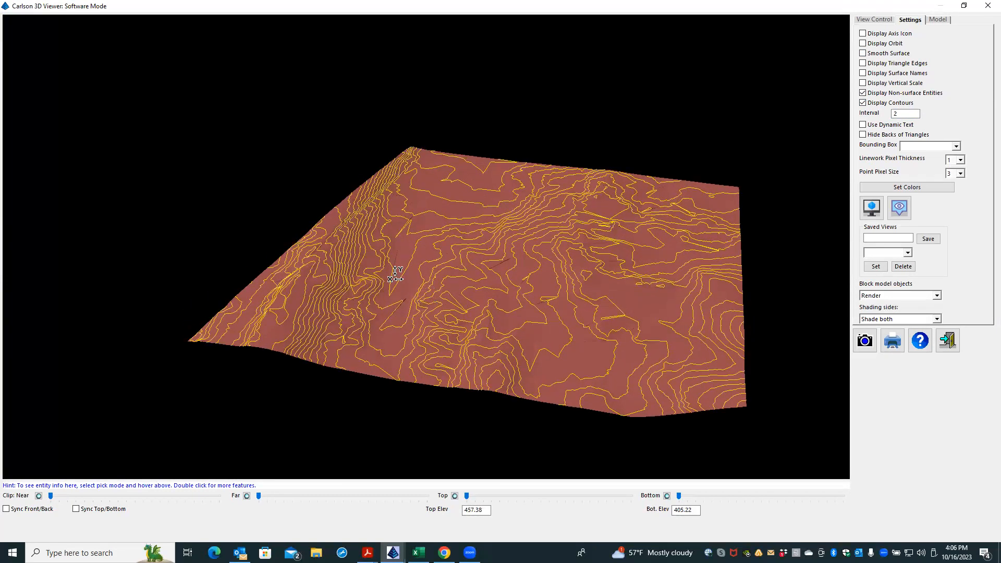
scroll(396, 269, "up", 3)
scroll(396, 268, "up", 3)
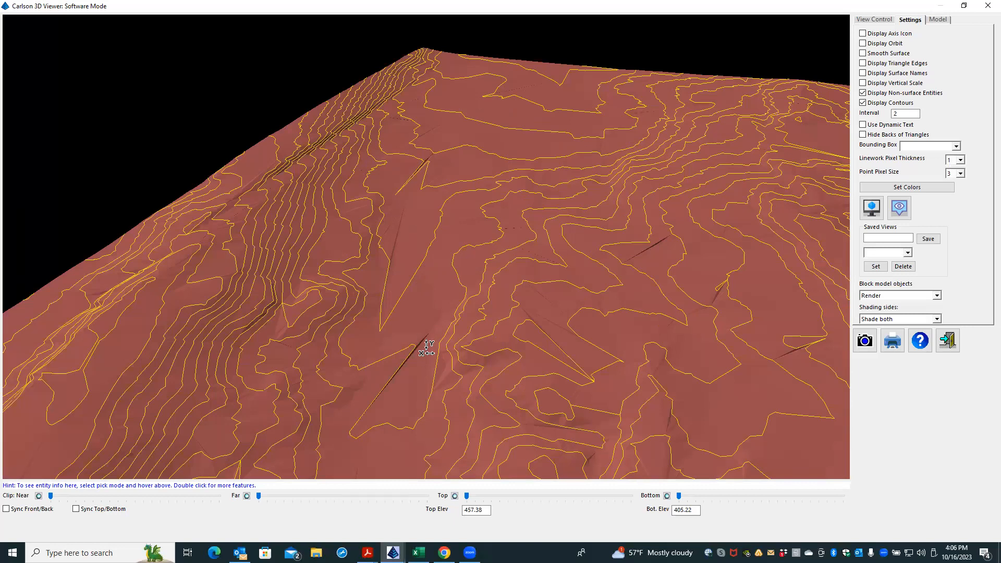
scroll(426, 348, "up", 3)
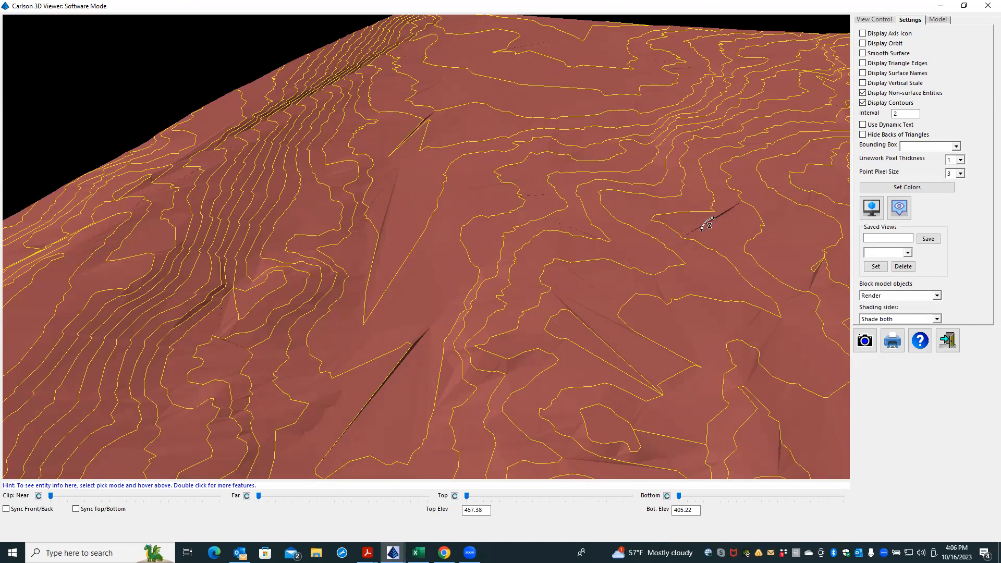
scroll(707, 225, "down", 4)
left_click_drag(603, 416, 620, 395)
left_click_drag(620, 231, 407, 221)
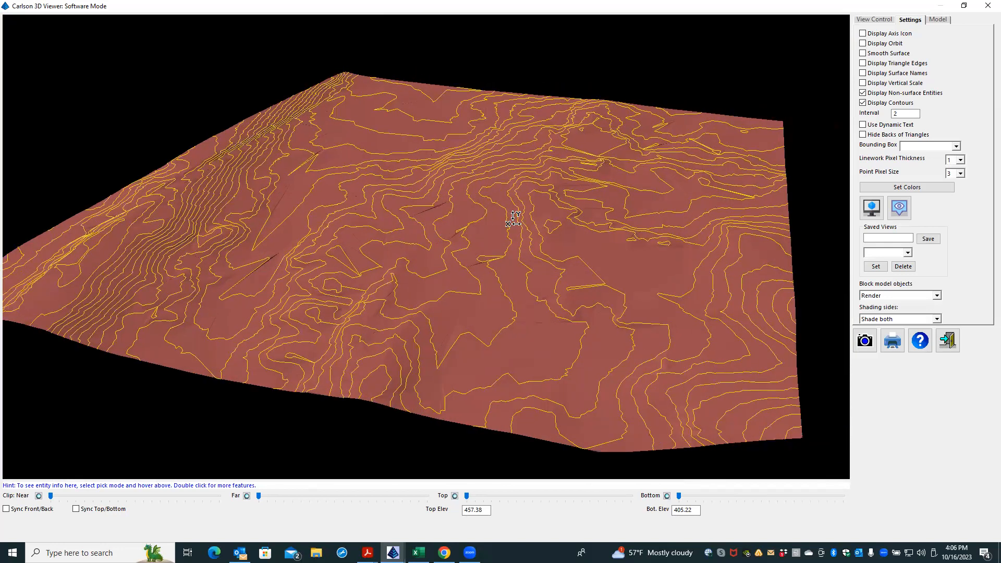
scroll(605, 284, "up", 5)
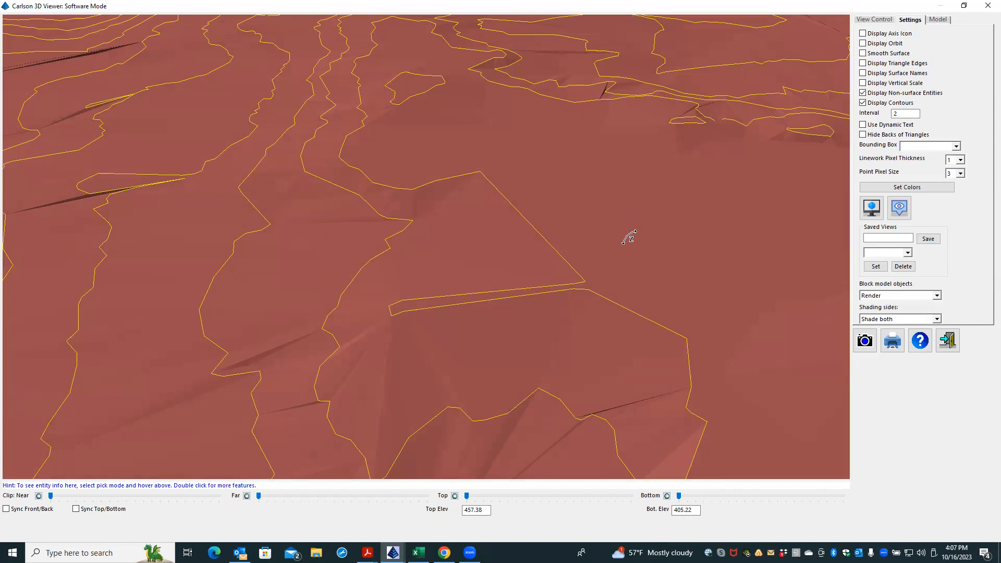
scroll(629, 237, "down", 5)
left_click_drag(576, 223, 492, 417)
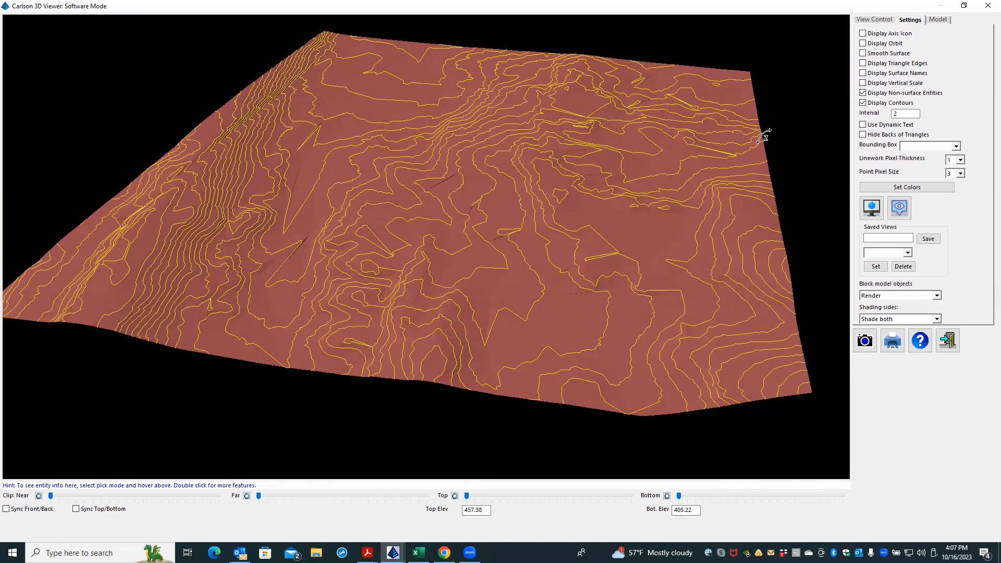
Add the red boundary linework and the GIS contours in and around it from the drawing to the 3D scene.
left_click(938, 20)
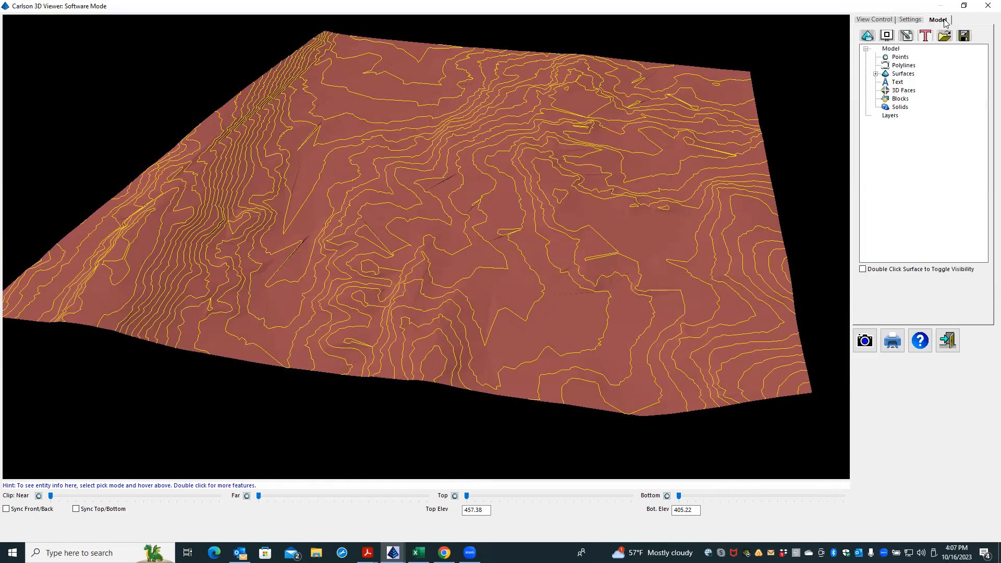
left_click(886, 36)
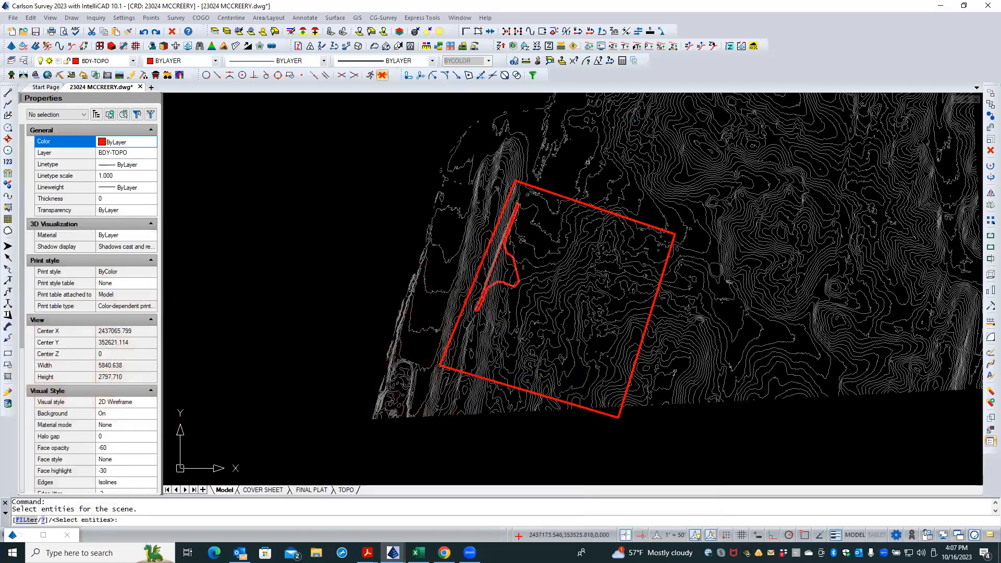
left_click(677, 166)
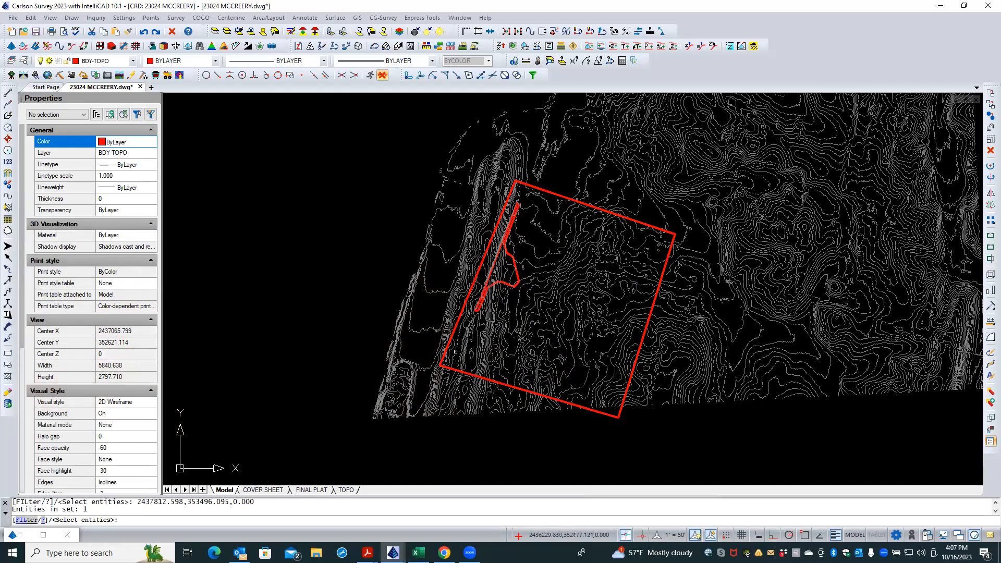
left_click(698, 208)
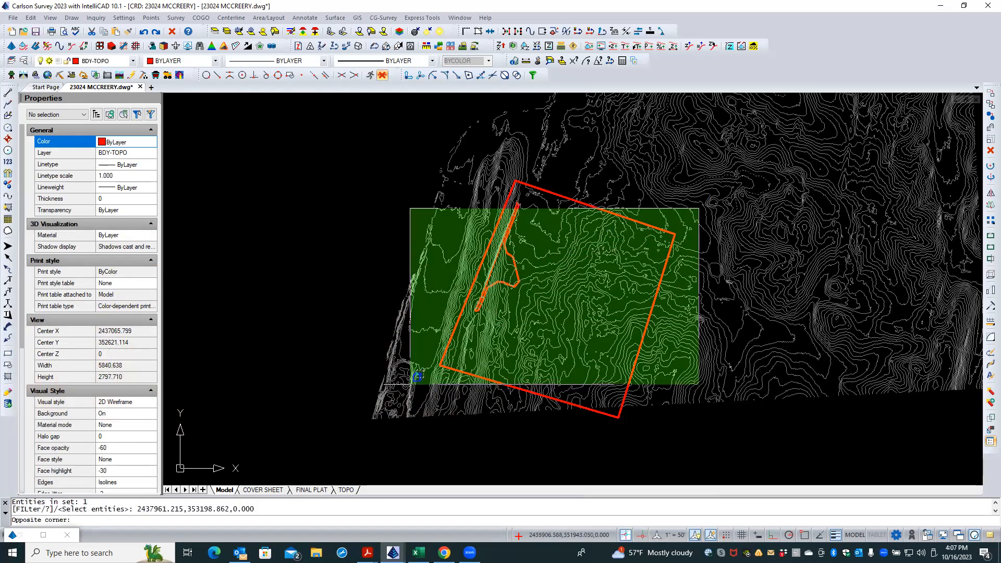
left_click(433, 410)
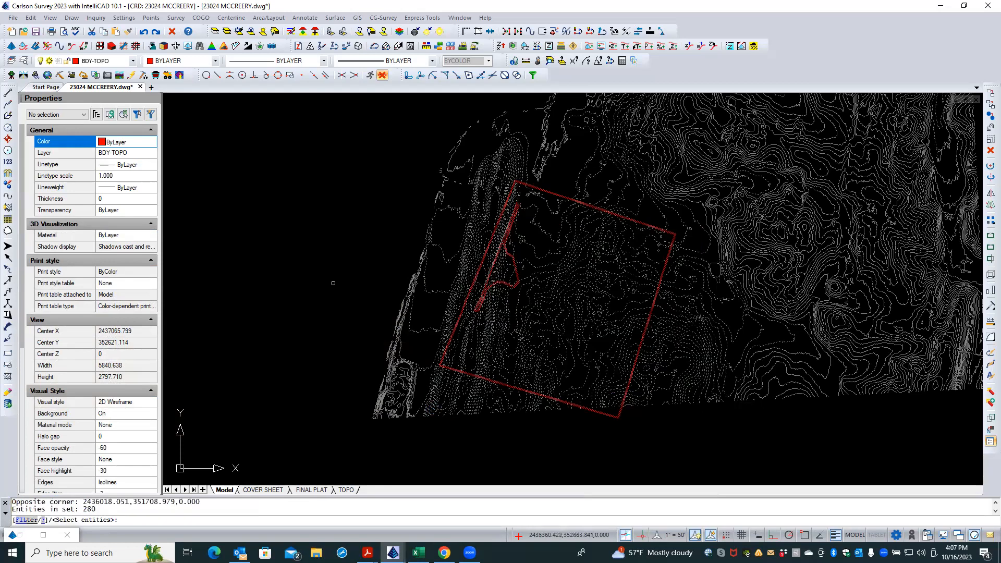
key("Return")
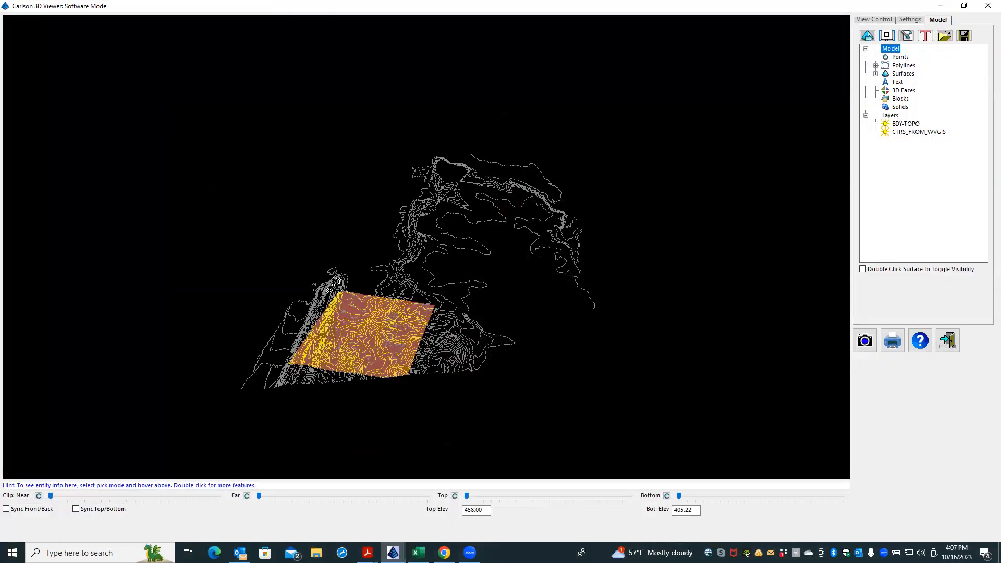
Compare the surface's yellow contours with the original GIS contour lines across the site, and exit the 3D viewer.
scroll(340, 307, "up", 5)
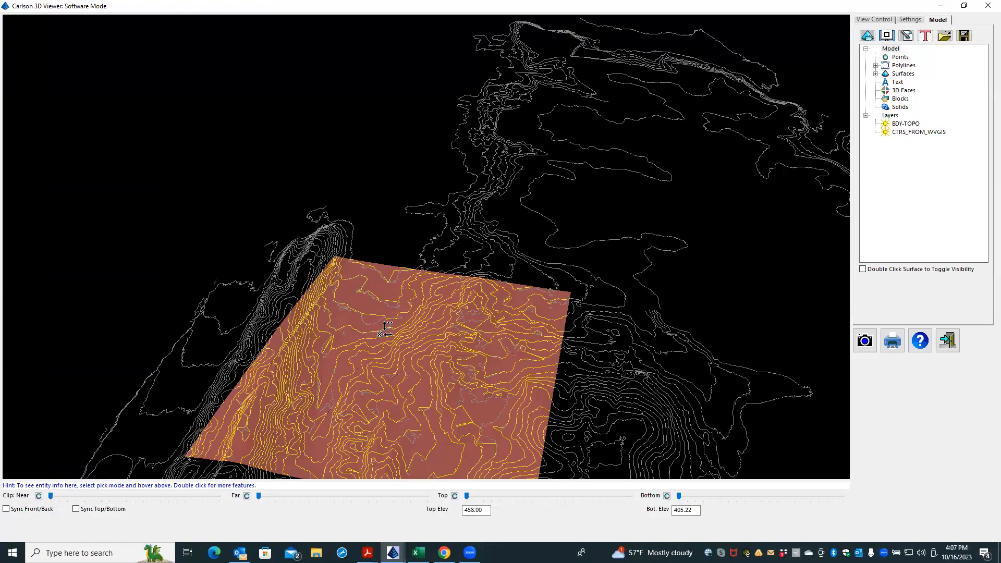
left_click_drag(407, 339, 383, 319)
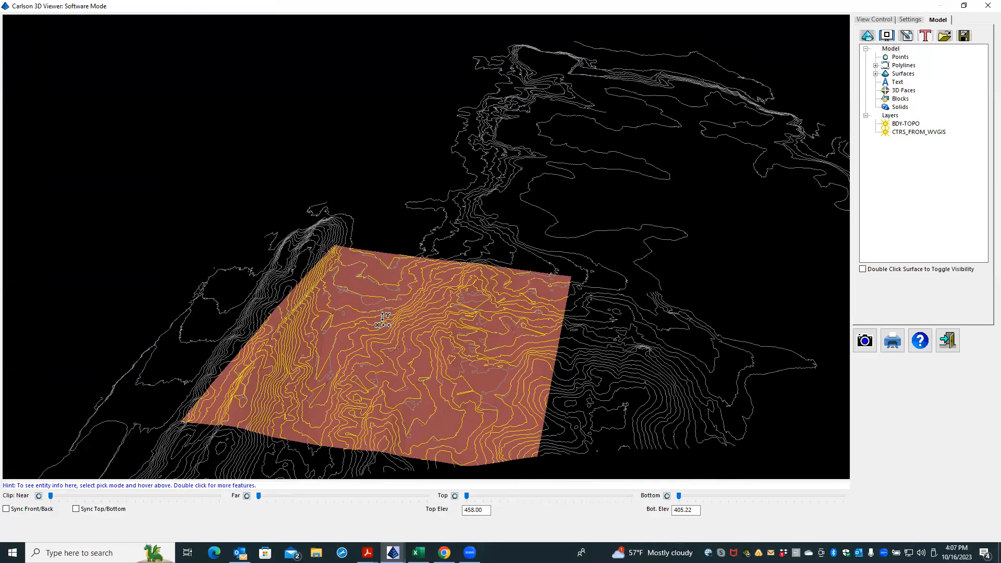
scroll(361, 311, "up", 6)
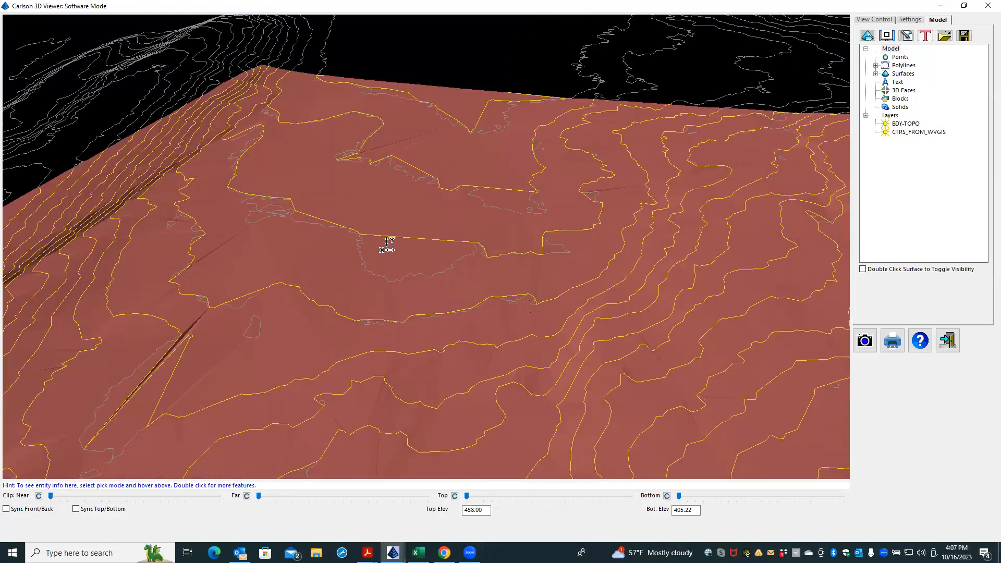
left_click_drag(391, 279, 391, 279)
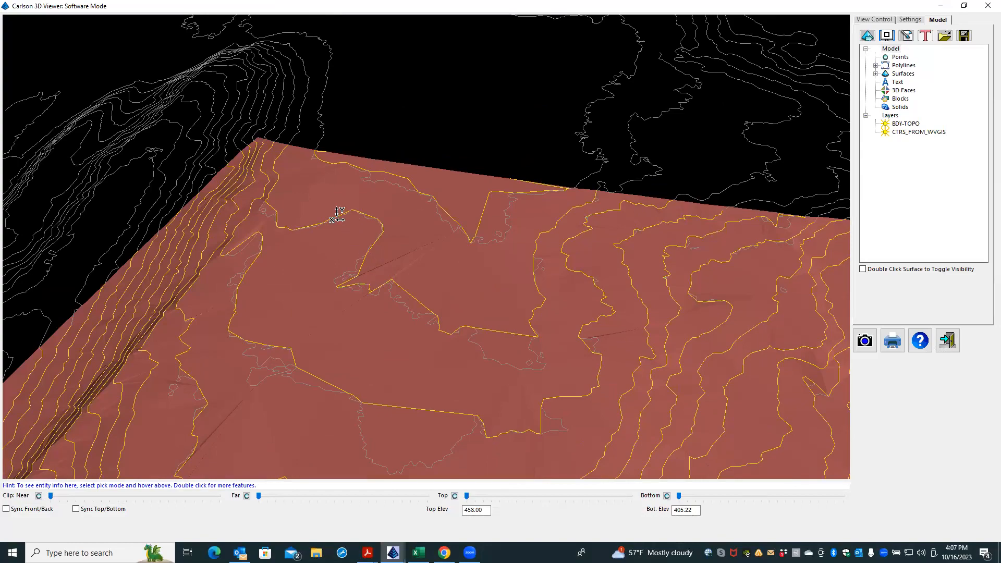
scroll(341, 216, "down", 3)
scroll(384, 154, "down", 3)
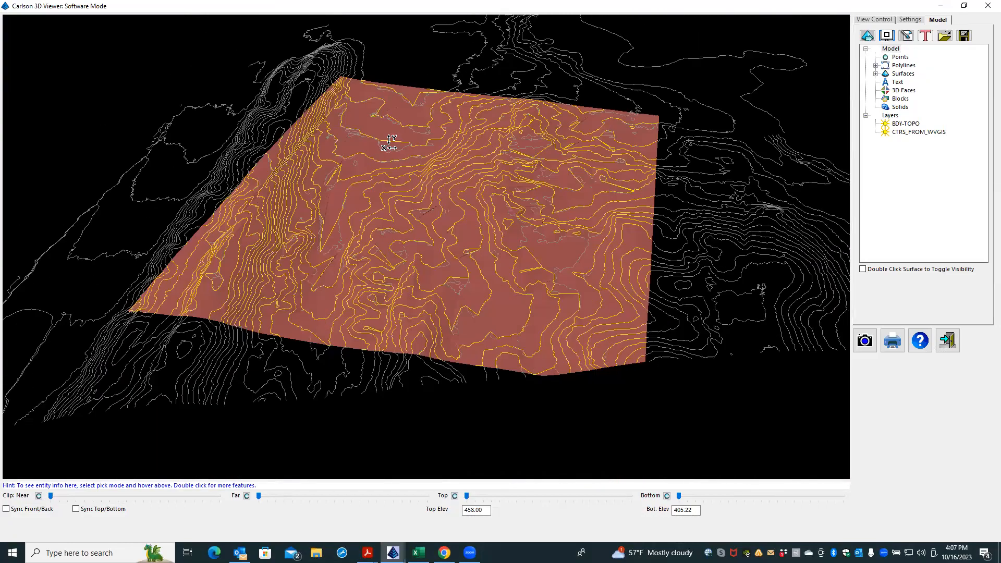
scroll(319, 242, "up", 6)
left_click_drag(341, 228, 340, 237)
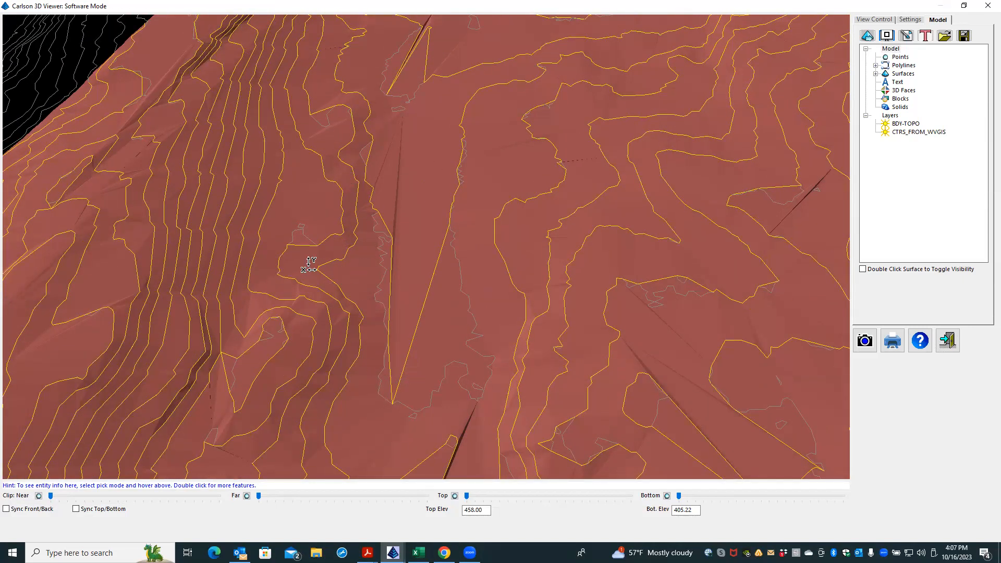
scroll(307, 264, "down", 5)
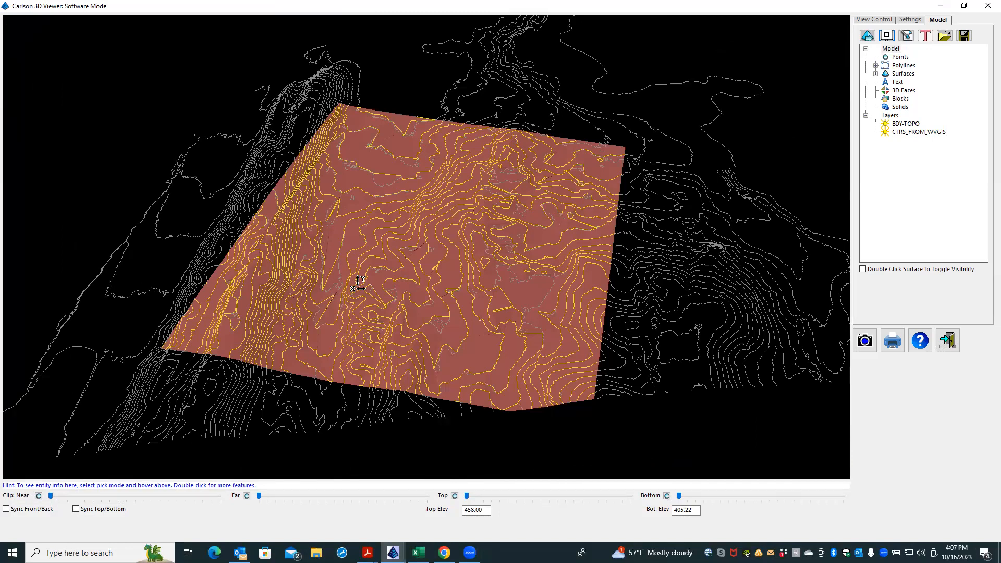
scroll(329, 282, "up", 6)
scroll(375, 264, "down", 6)
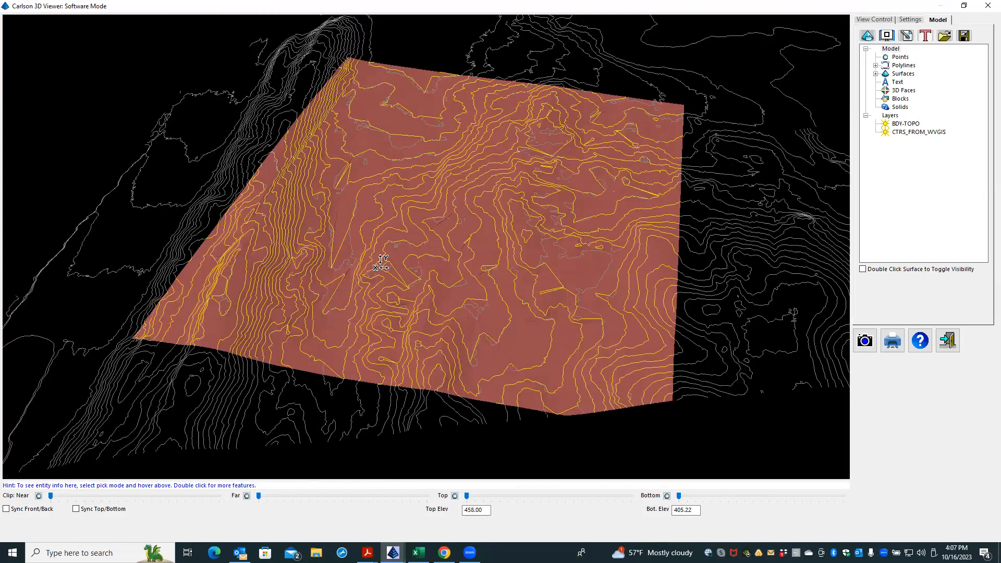
scroll(381, 263, "up", 1)
scroll(341, 156, "up", 2)
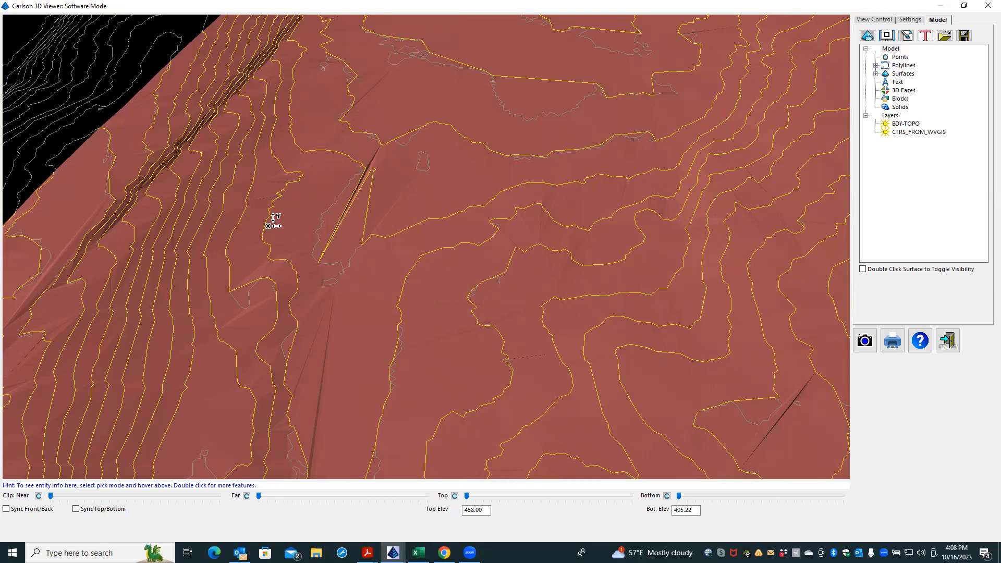
scroll(273, 221, "down", 5)
scroll(295, 240, "up", 2)
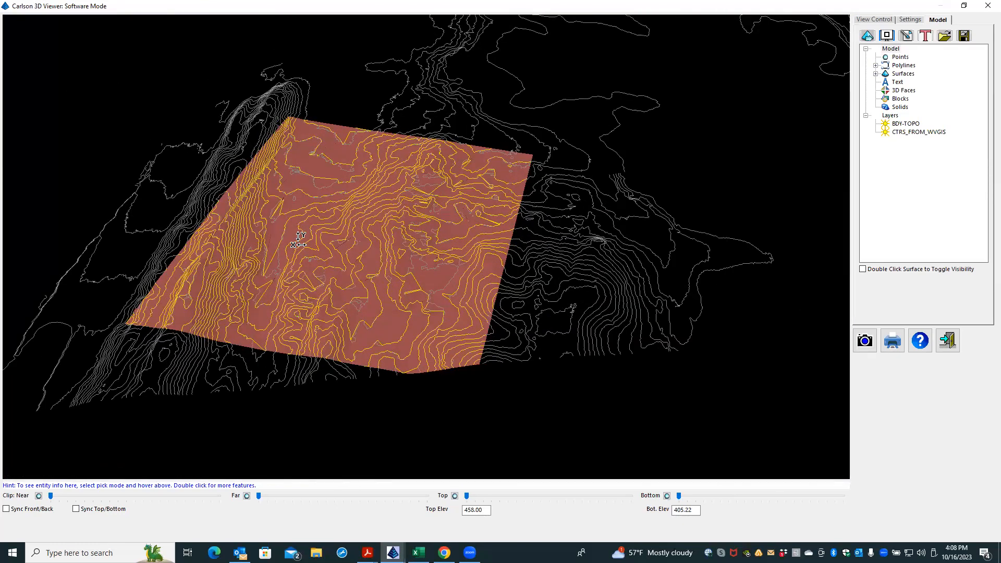
scroll(416, 272, "up", 4)
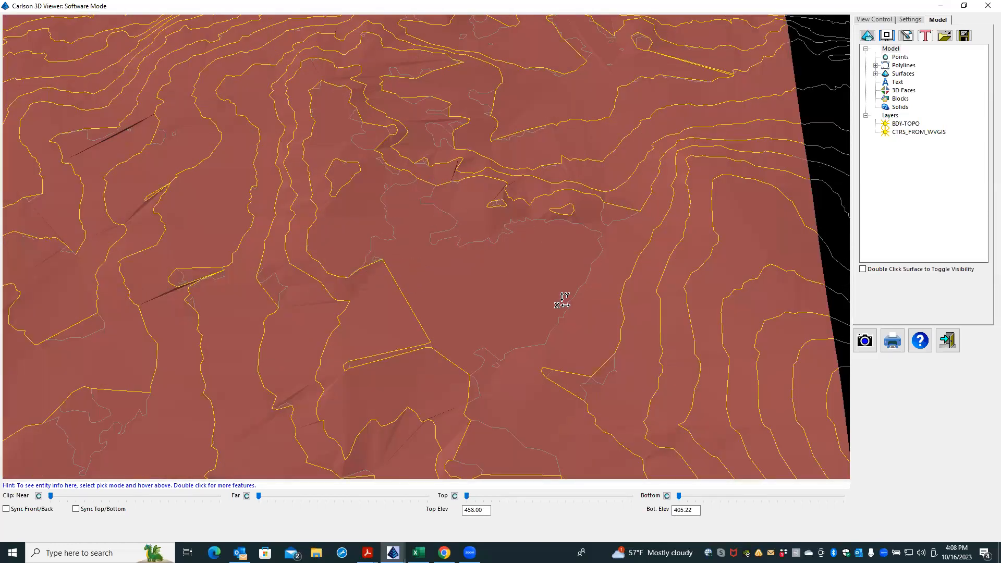
scroll(449, 299, "down", 5)
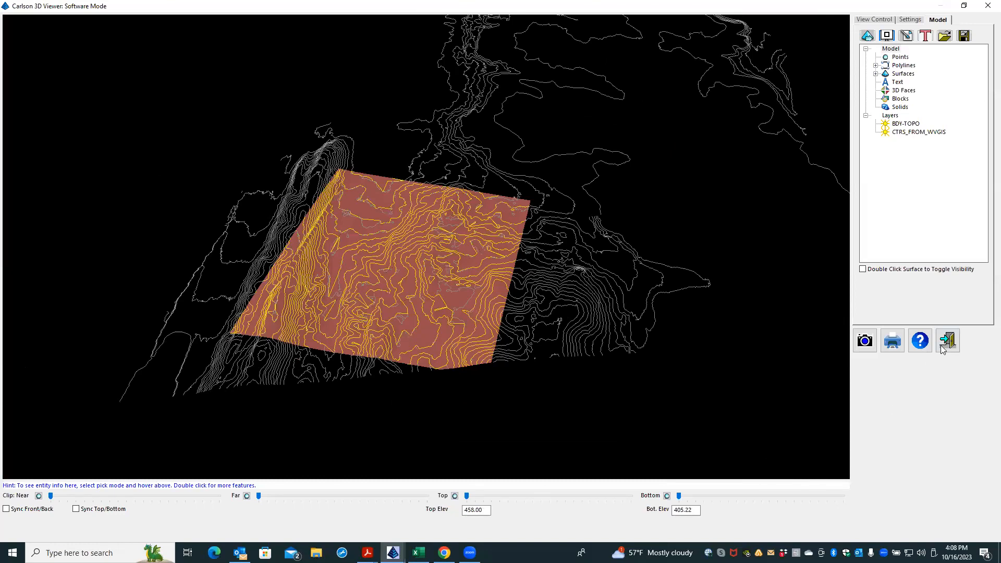
left_click(947, 342)
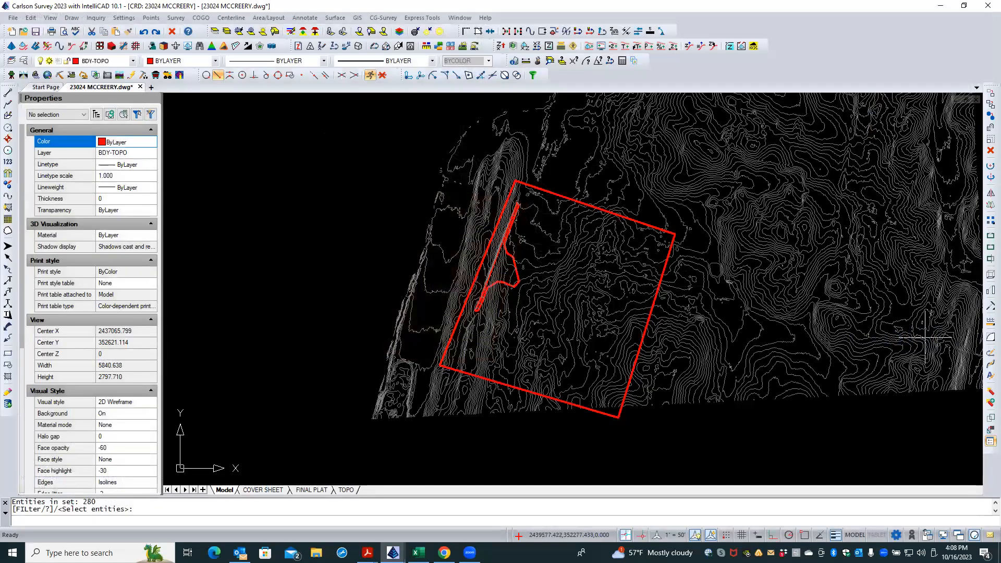
Set up Triangulate and Contour to overwrite the EG BY WVGIS TIN, with breaklines densified at 25, Interpolate Ridges and Valleys and Minimize Flat Triangles enabled.
right_click(298, 152)
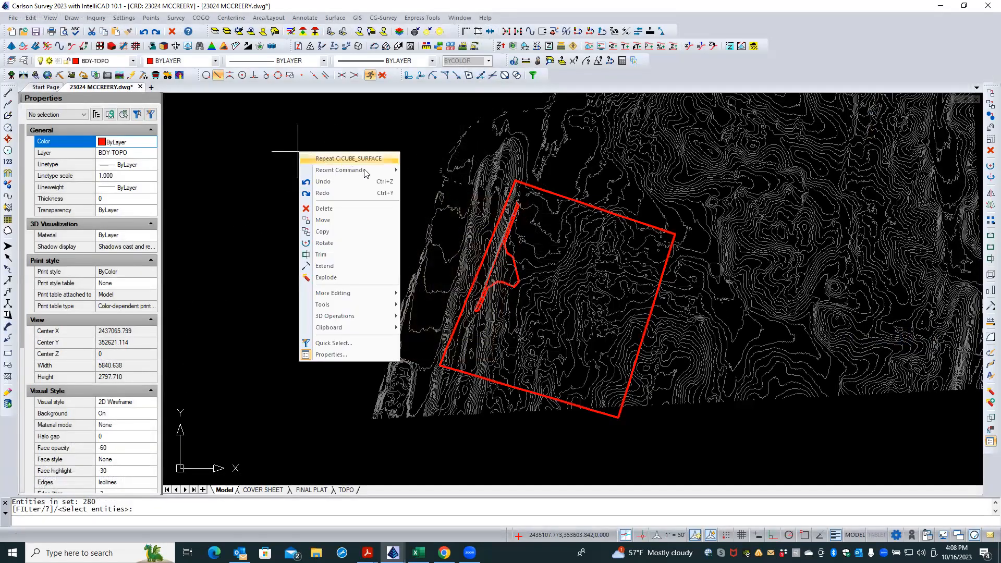
mouse_move(366, 174)
left_click(428, 184)
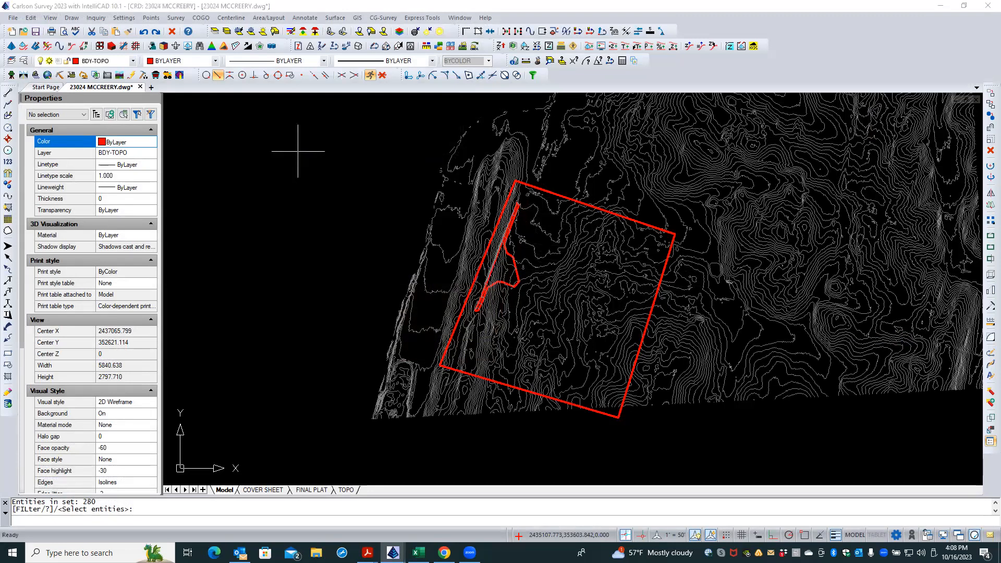
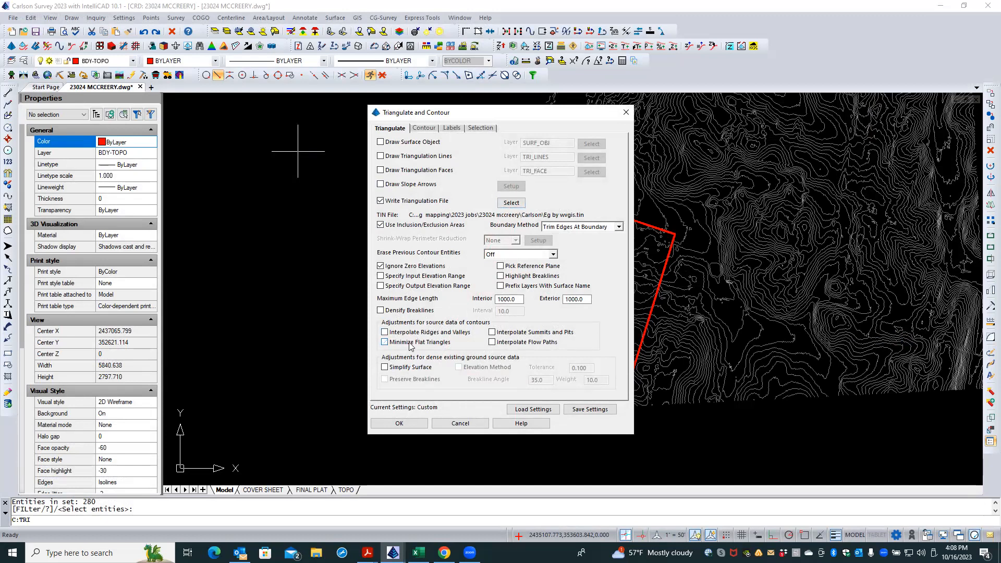
left_click(380, 310)
left_click(442, 335)
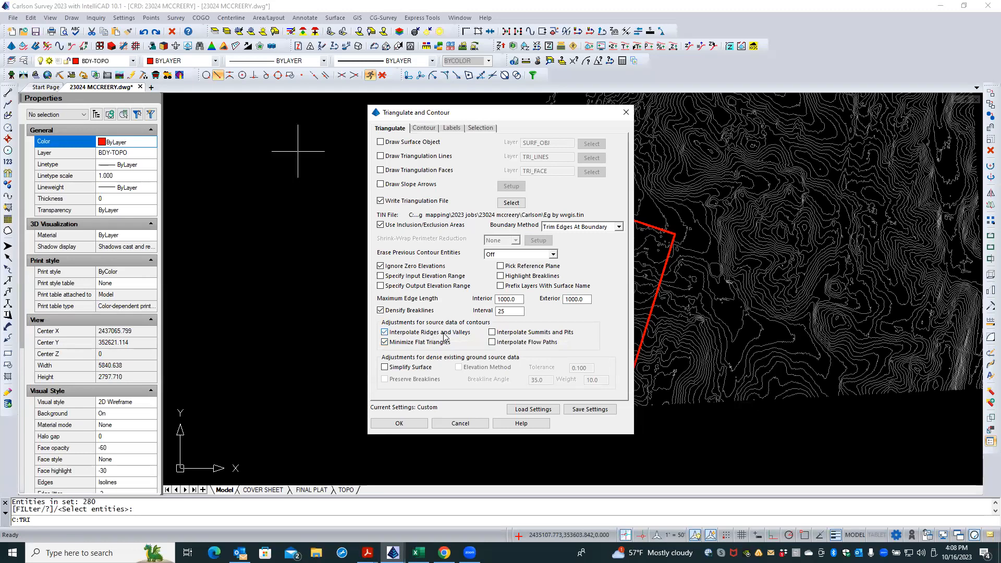
left_click(400, 424)
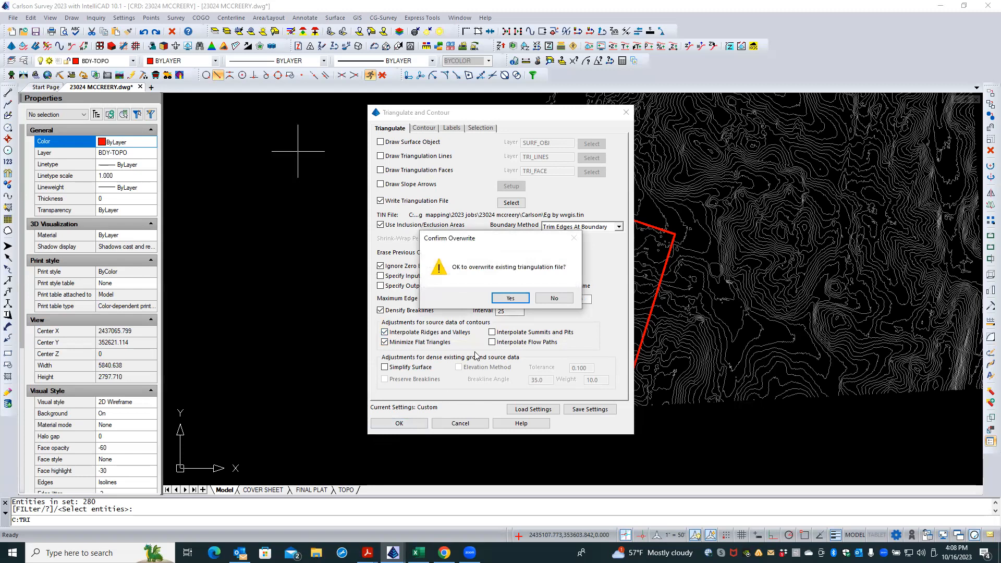
left_click(511, 299)
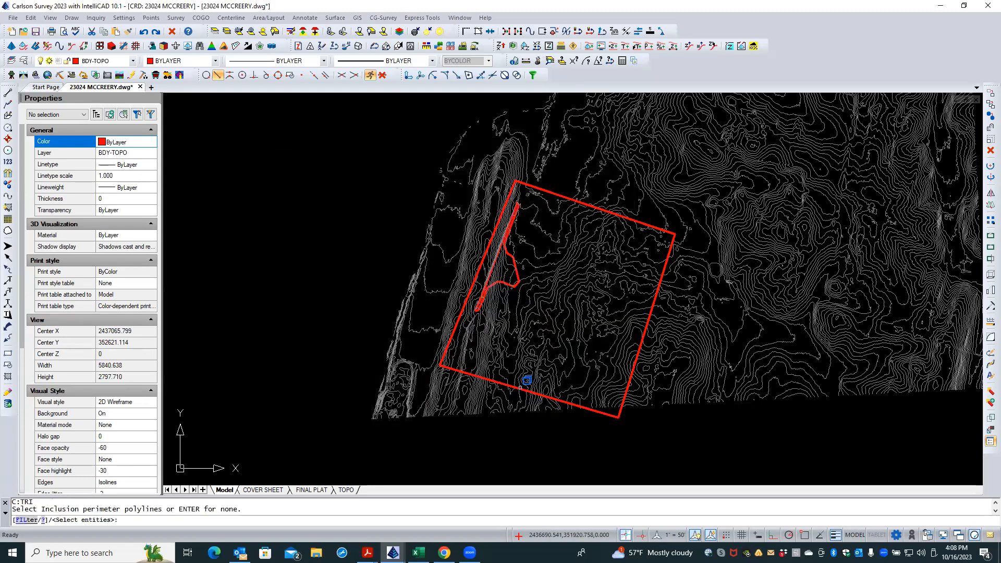
Triangulate the contours in and around the site using the large red boundary polyline as inclusion perimeter and no exclusion perimeter.
left_click(518, 388)
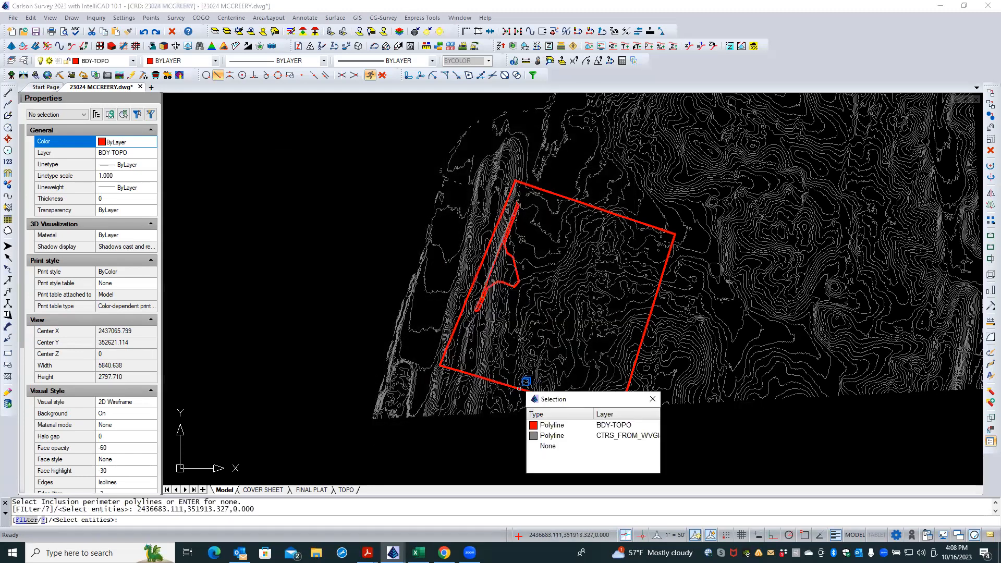
left_click(577, 427)
key("Return")
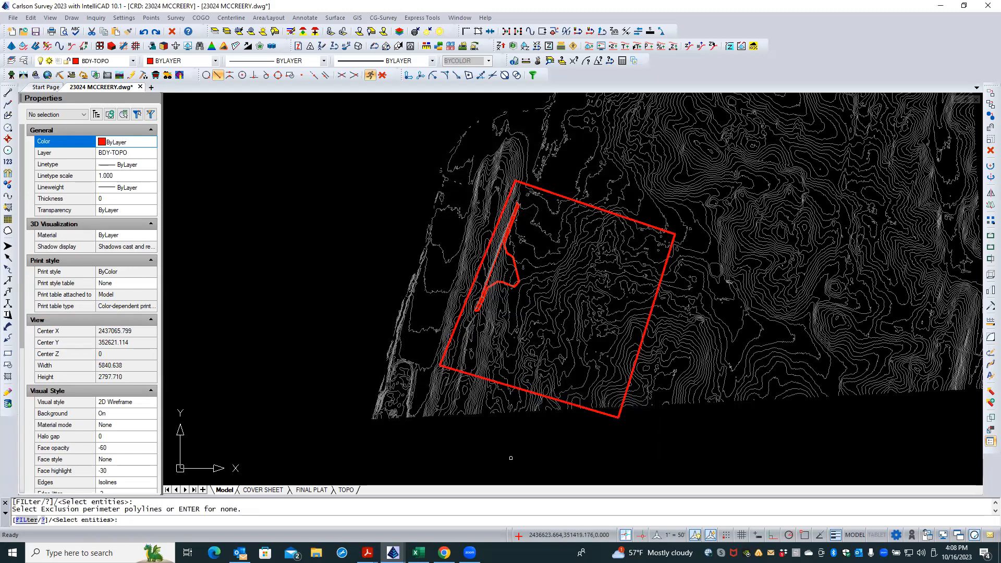
left_click(678, 448)
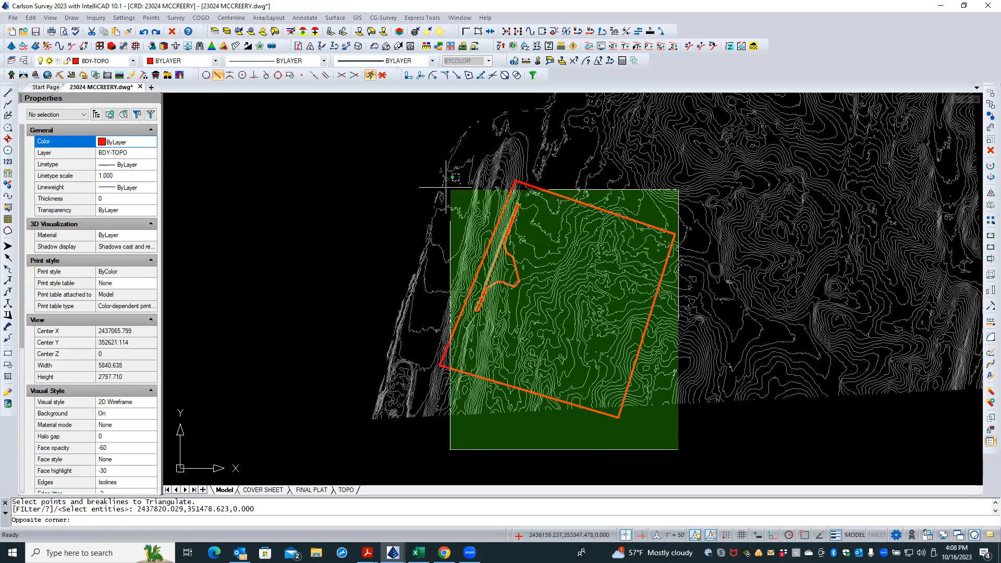
left_click(431, 174)
key("Return")
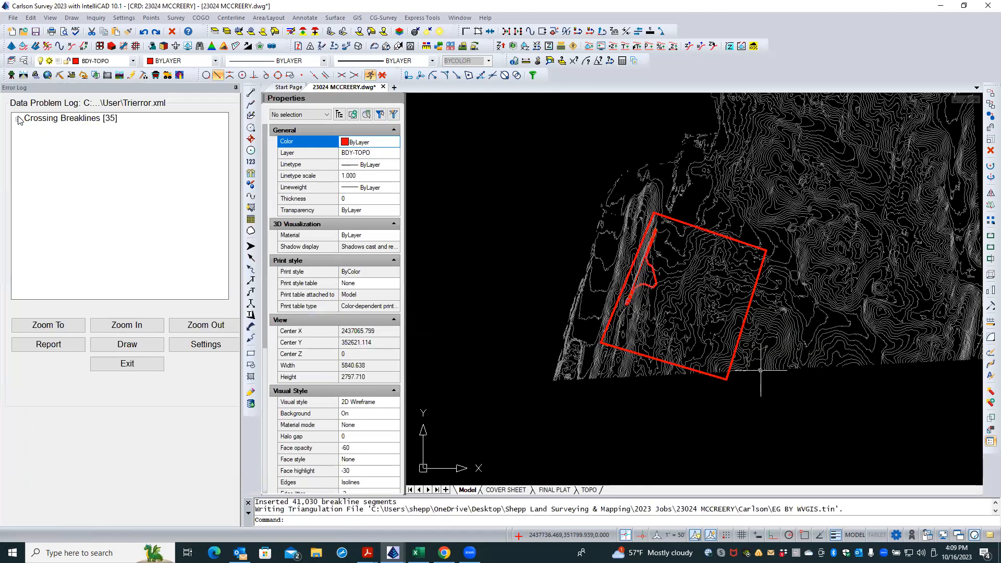
Review the Crossing Breaklines entries in the error log, zooming in on Crossing Breakline #1, and exit the log.
left_click(18, 120)
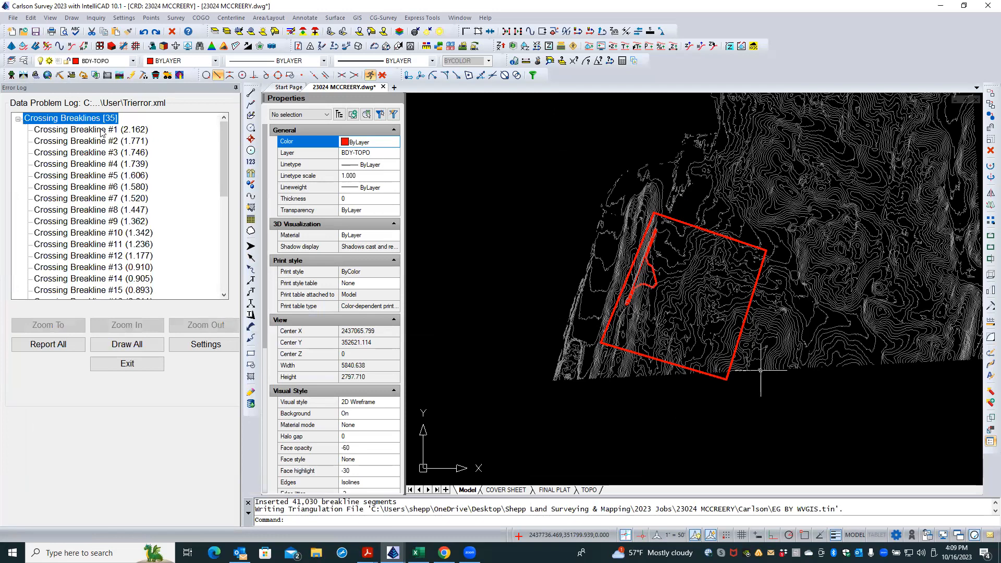
left_click(102, 131)
left_click(71, 328)
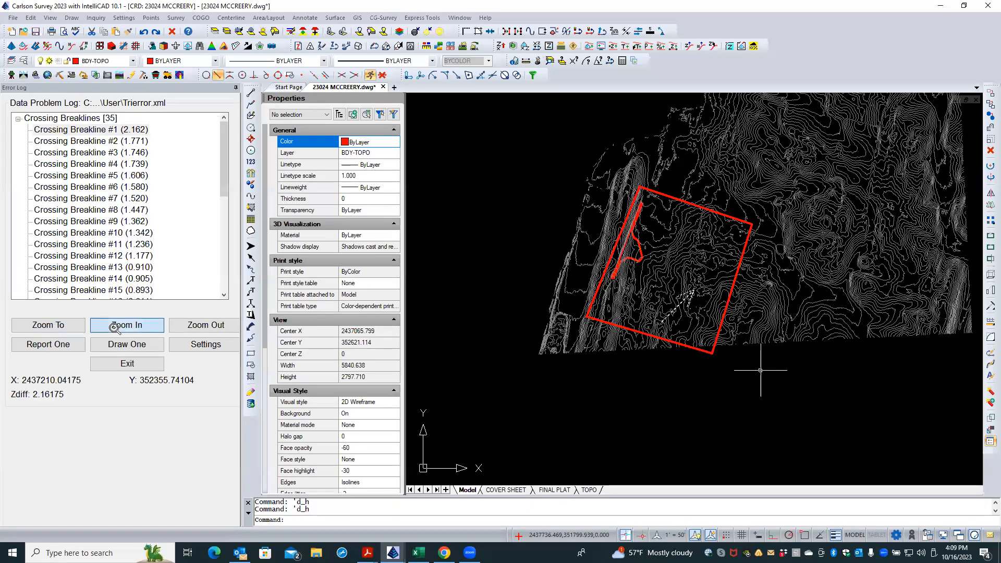
left_click(114, 326)
left_click(114, 326)
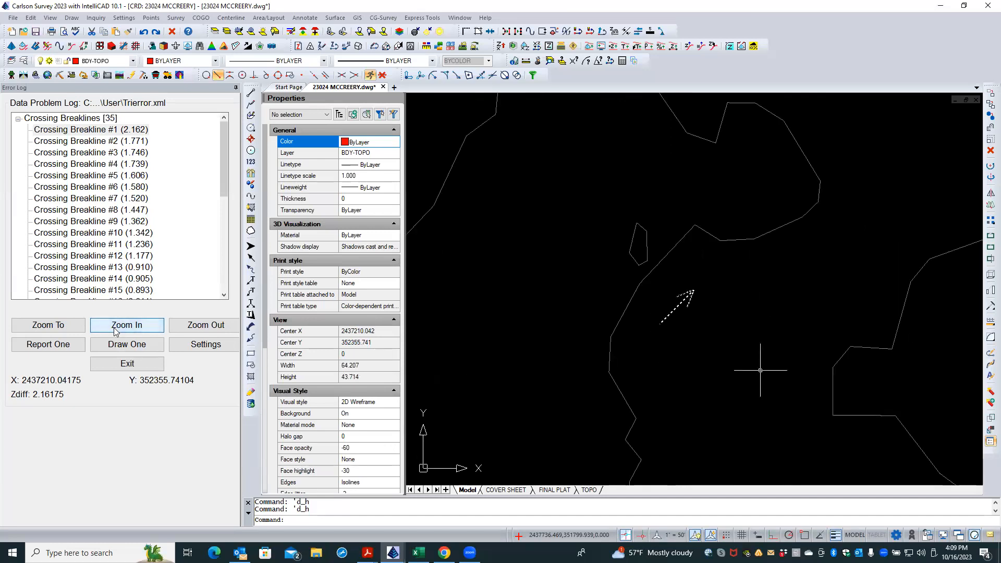
left_click(127, 142)
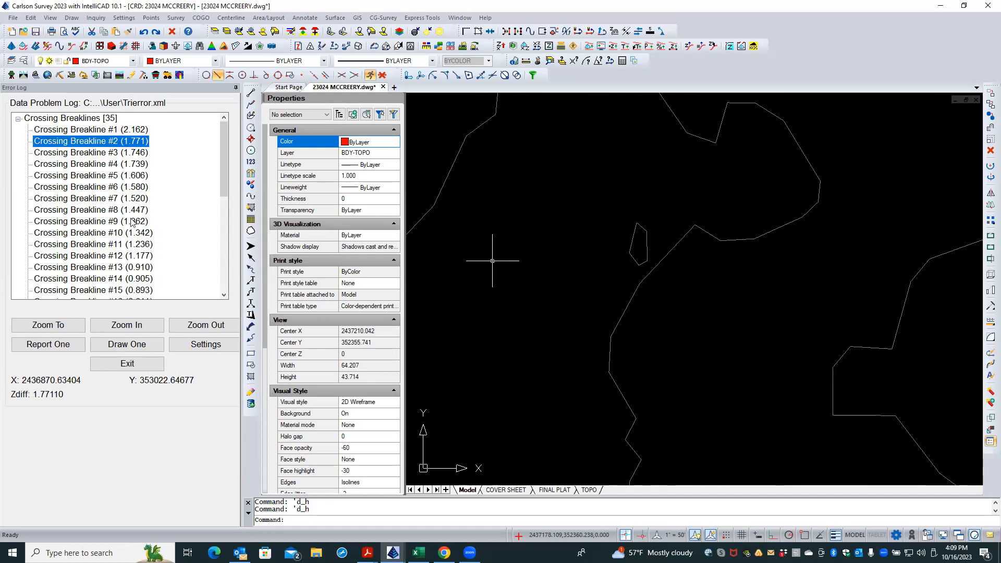
left_click(127, 363)
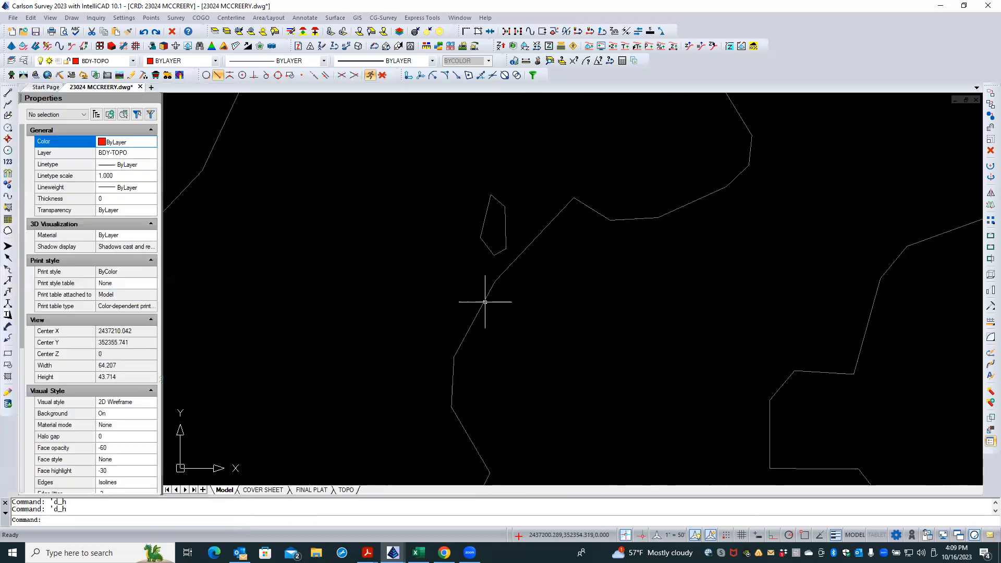
Inspect the properties of a GIS contour polyline northwest of the red boundary, clear the selection and return to the site overview.
middle_click(552, 270)
middle_click(552, 270)
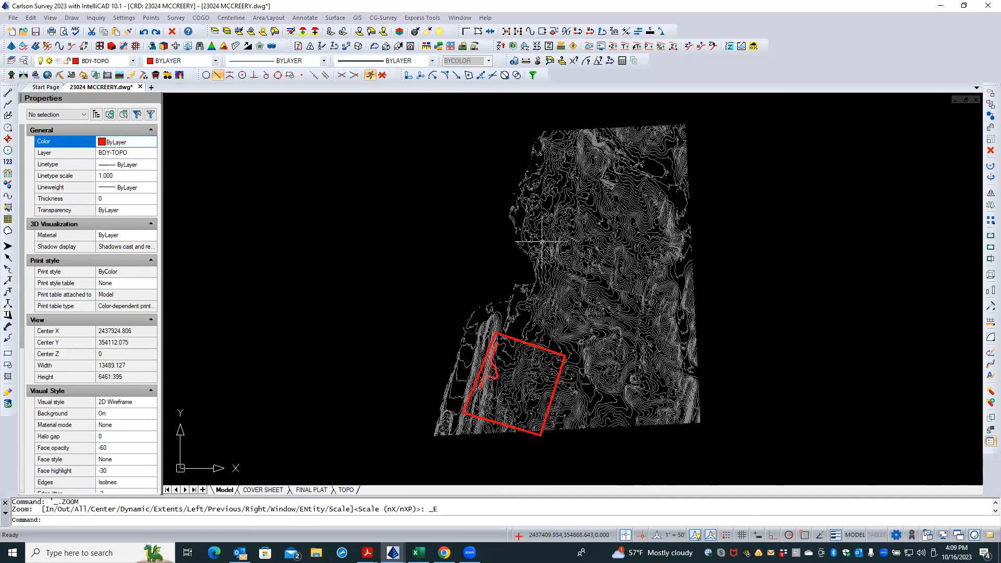
scroll(480, 311, "up", 5)
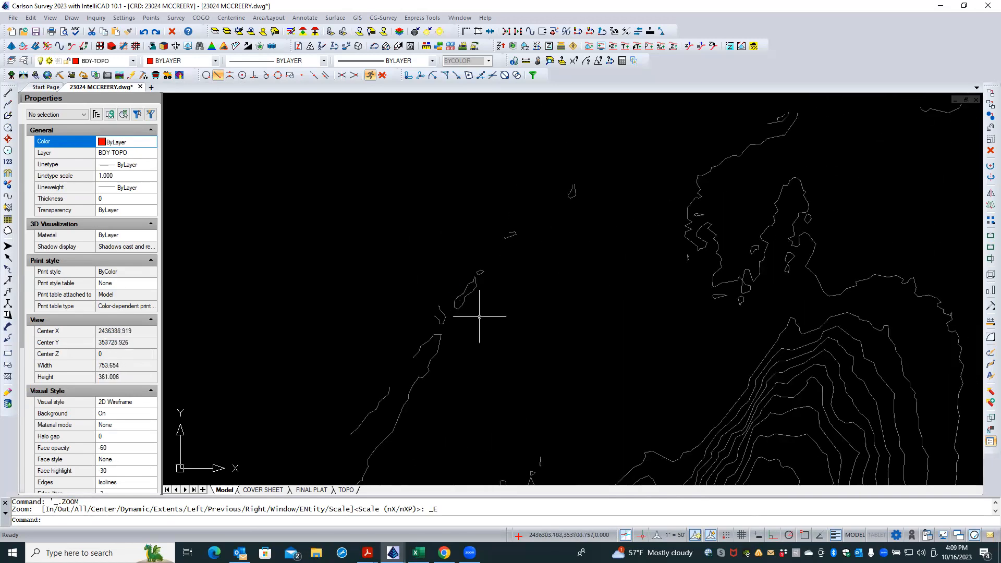
left_click(449, 343)
left_click(431, 349)
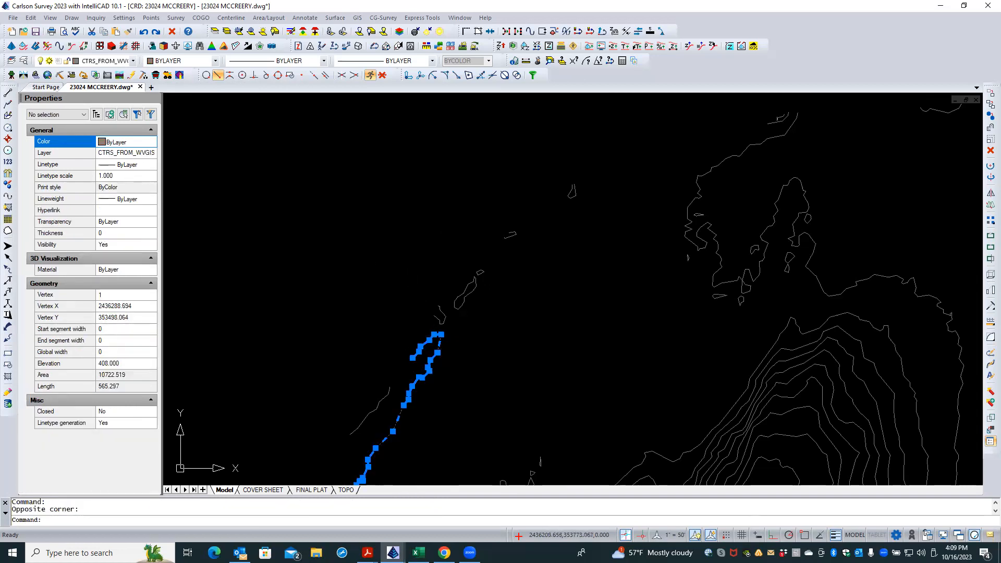
key("Escape")
scroll(419, 194, "down", 3)
scroll(417, 192, "down", 6)
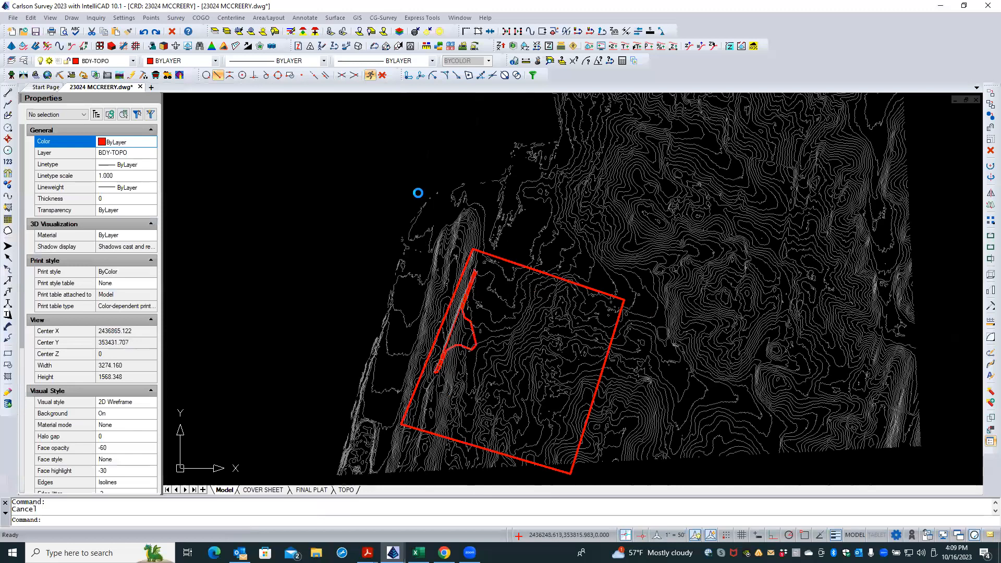
middle_click_drag(498, 218, 511, 205)
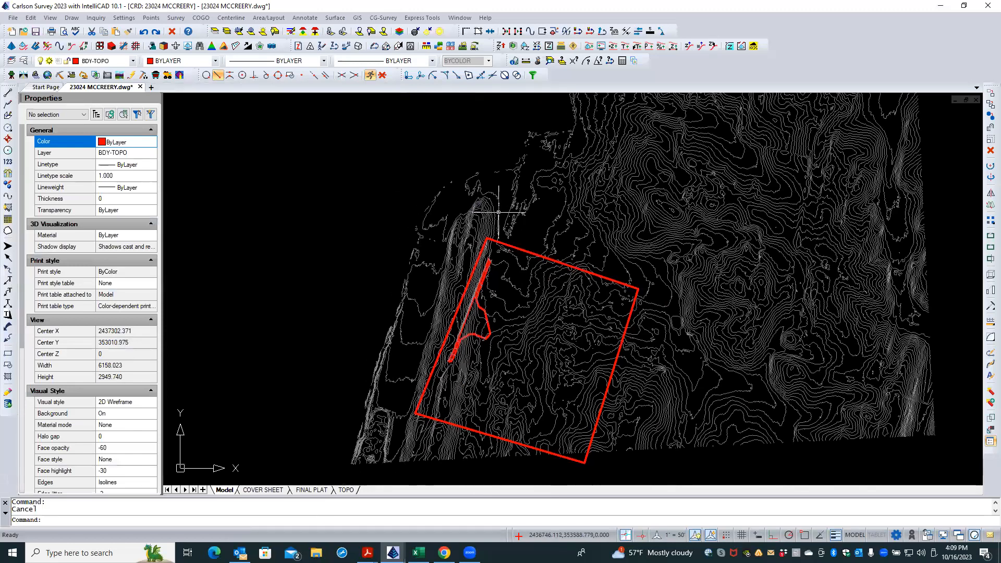
Rerun Triangulate and Contour with Interpolate Ridges and Valleys off and interior maximum edge length 2500, overwriting the existing triangulation file.
right_click(379, 195)
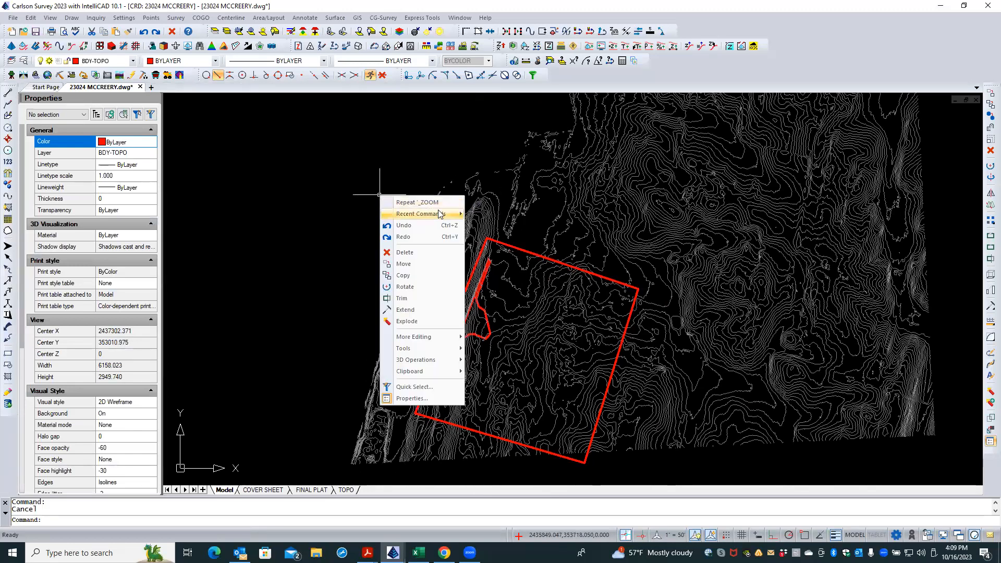
mouse_move(443, 213)
left_click(490, 237)
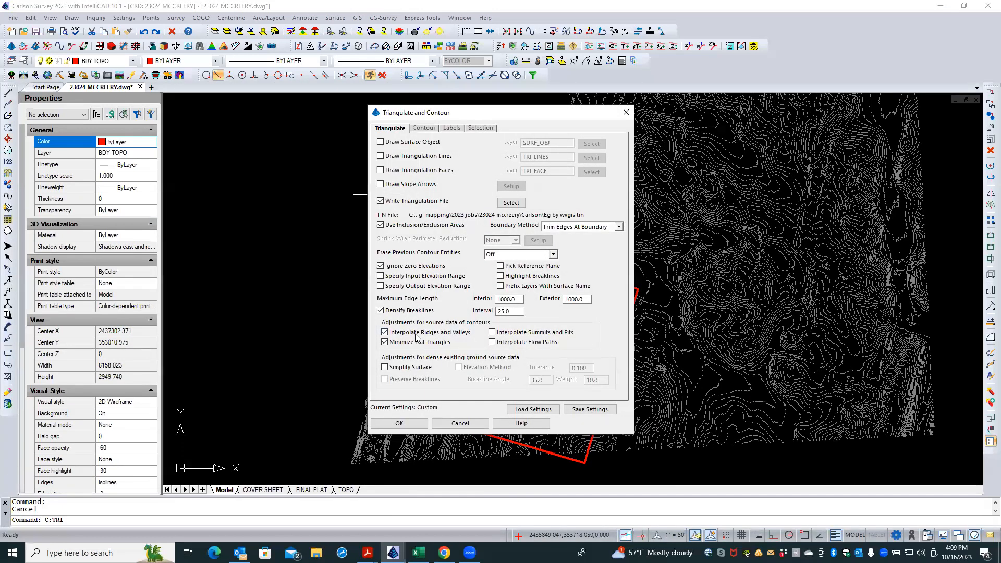
left_click(416, 334)
left_click(399, 423)
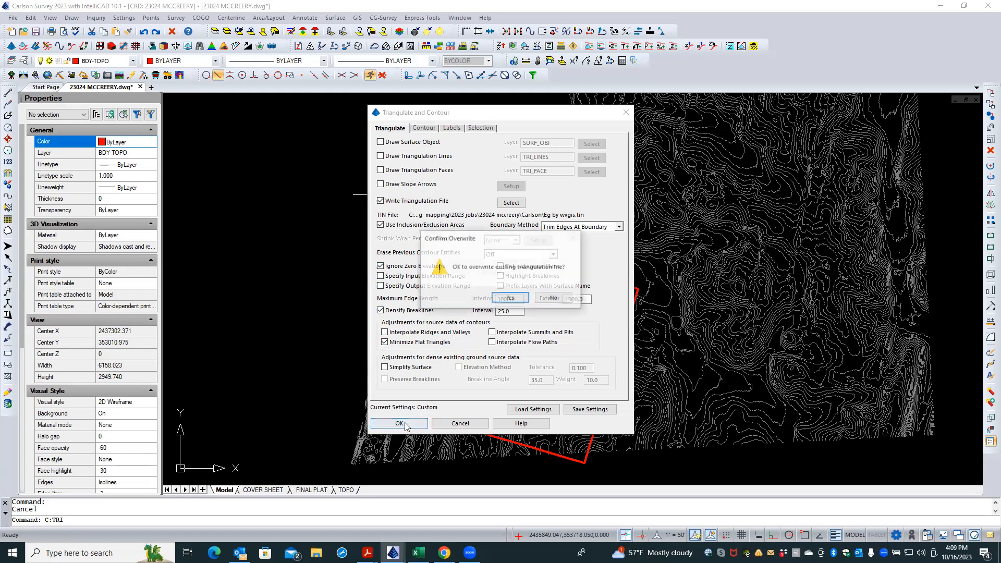
left_click(513, 302)
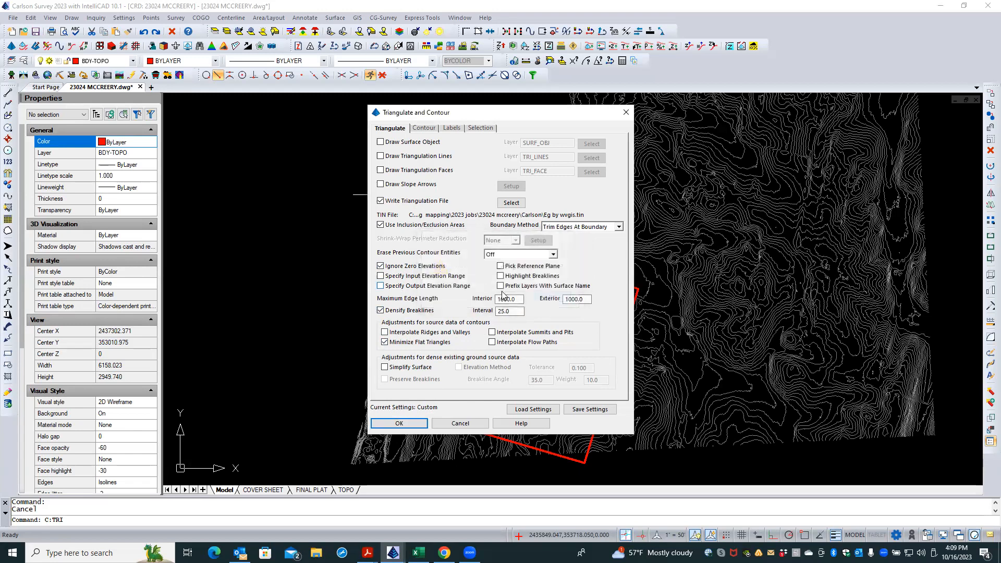
double_click(516, 298)
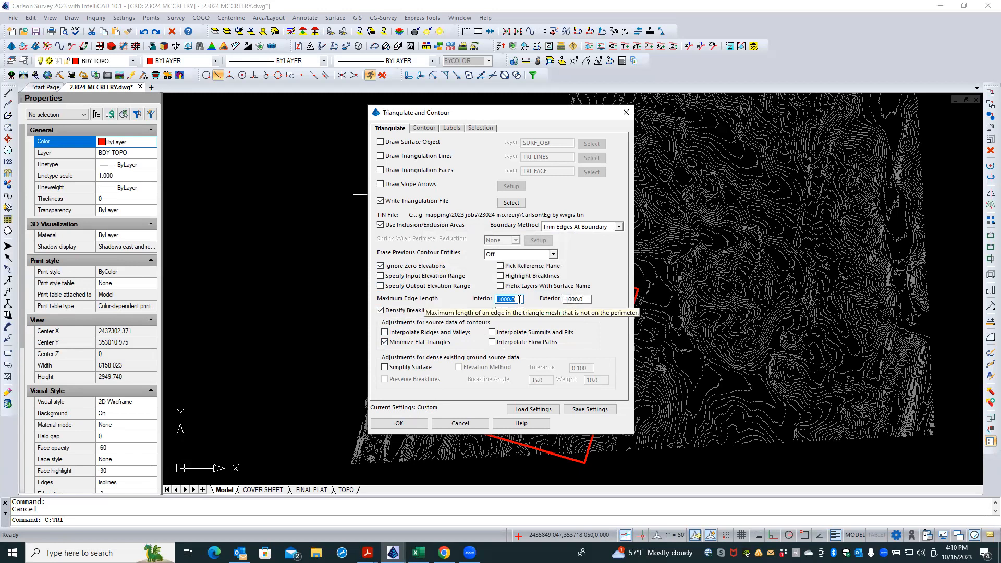
type("2500")
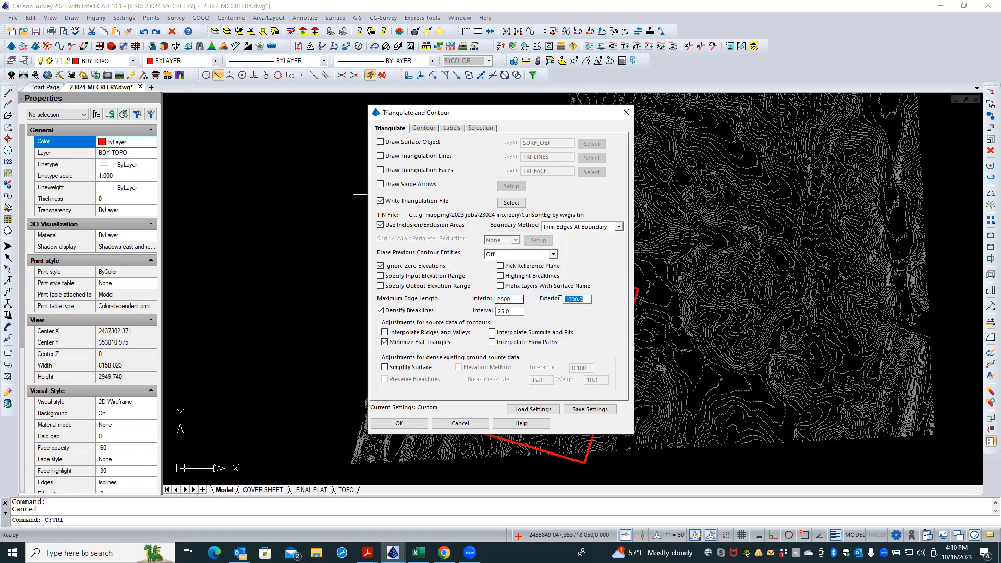
left_click(404, 424)
left_click(510, 298)
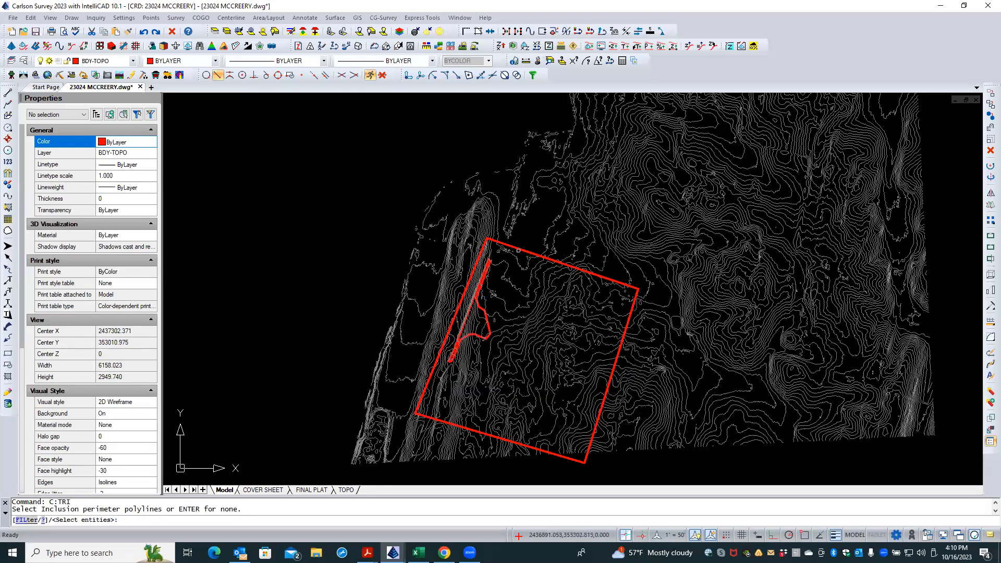
Rebuild the surface inside the red boundary from a wider selection of GIS contours extending well east of the site, without exclusion perimeters.
left_click(519, 251)
key("Return")
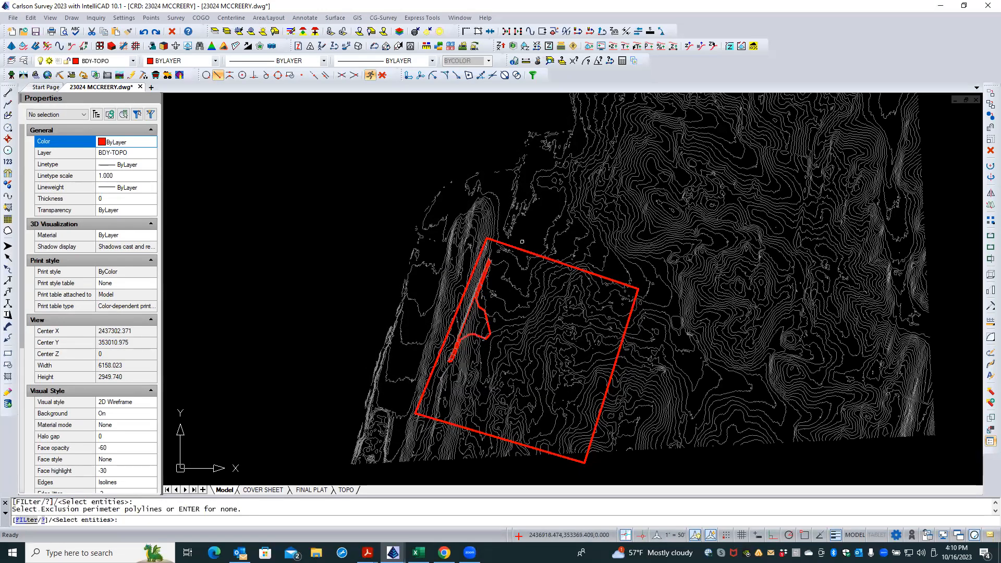
key("Return")
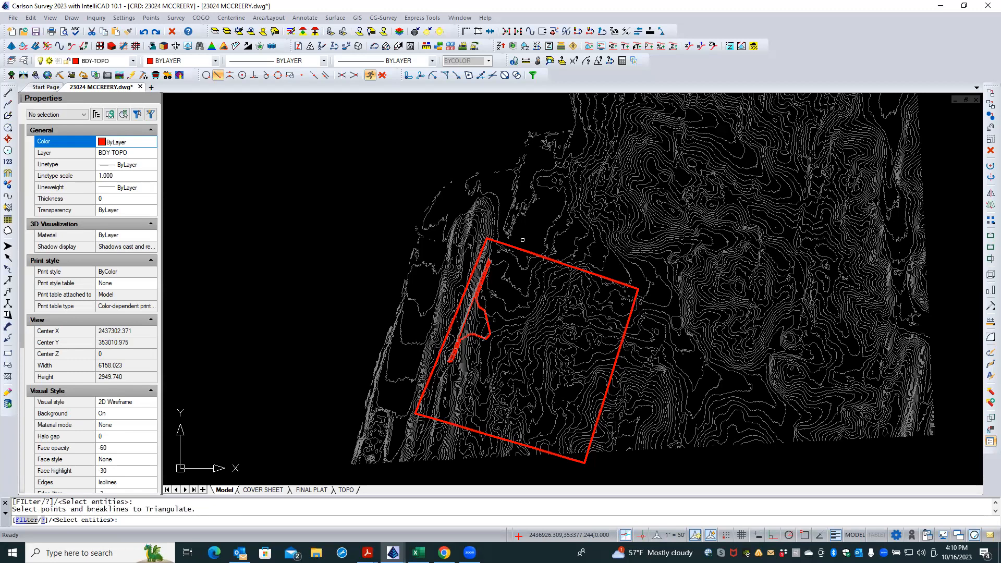
scroll(524, 241, "down", 2)
left_click(799, 189)
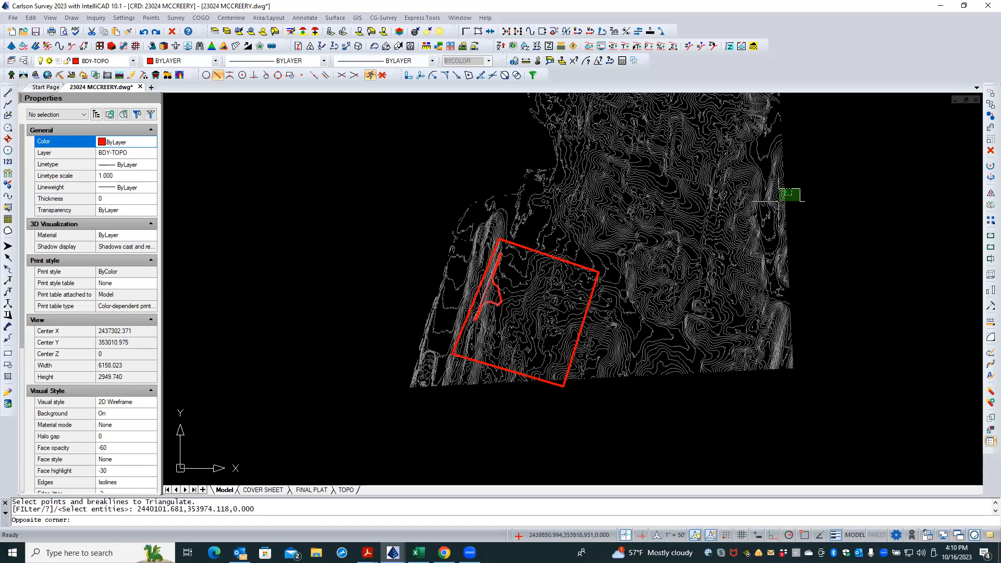
left_click(401, 433)
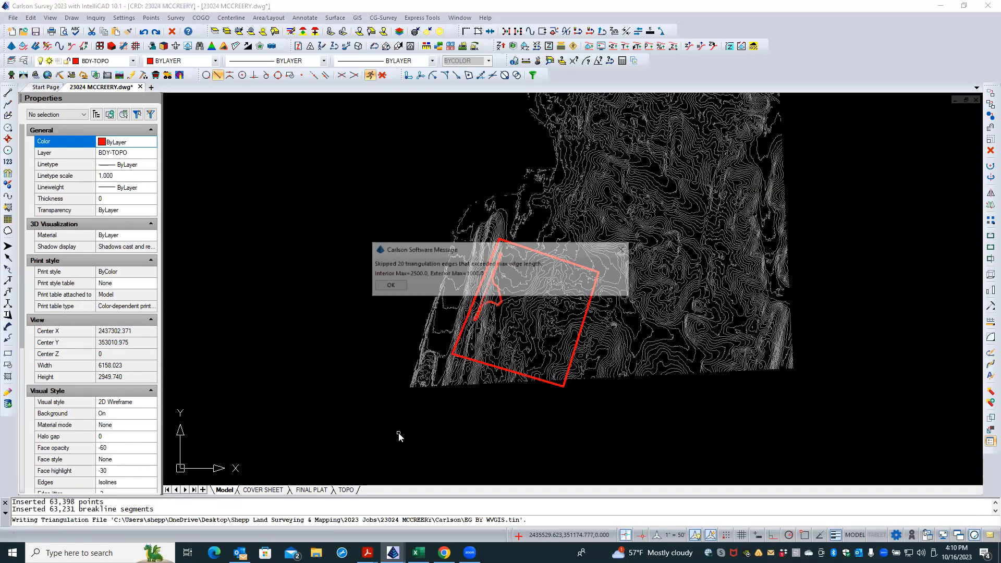
left_click(388, 286)
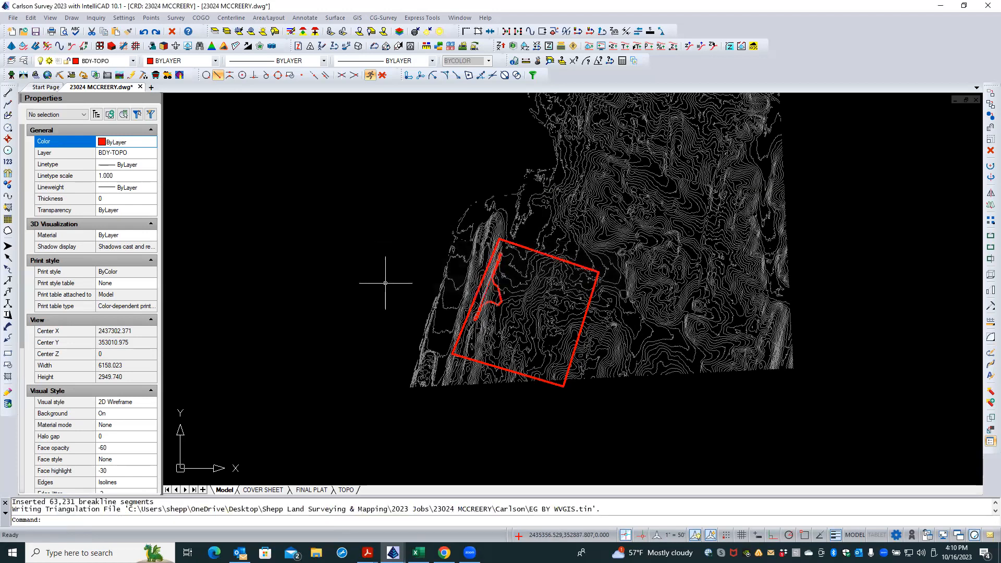
Open EG BY WVGIS.tin in the 3D surface viewer and maximize the viewer window.
left_click(190, 47)
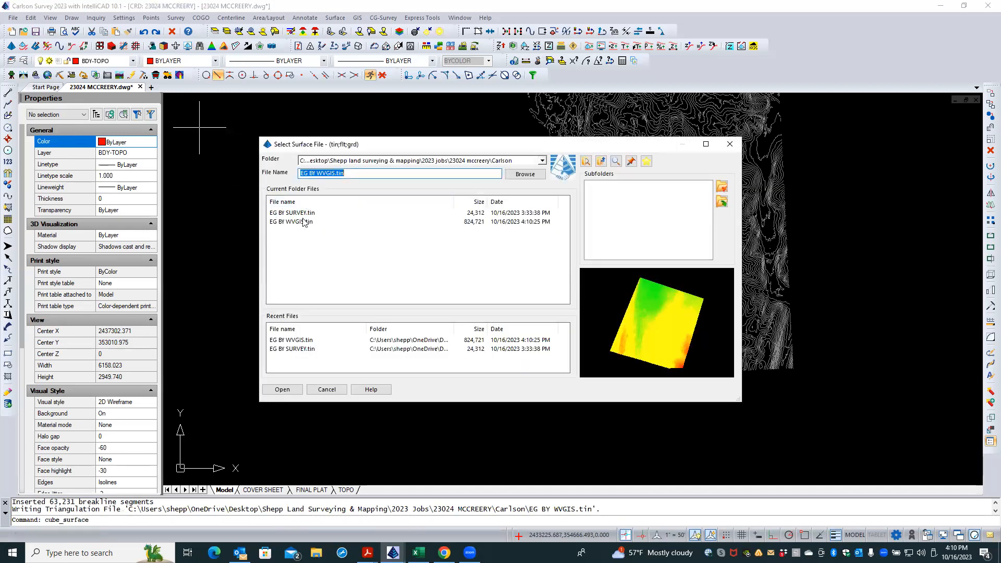
double_click(292, 222)
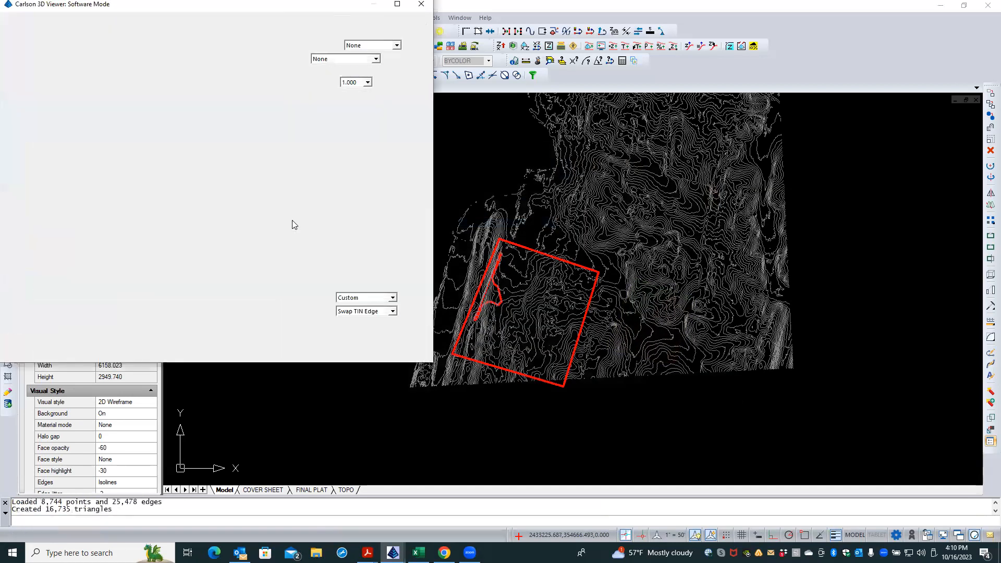
double_click(261, 10)
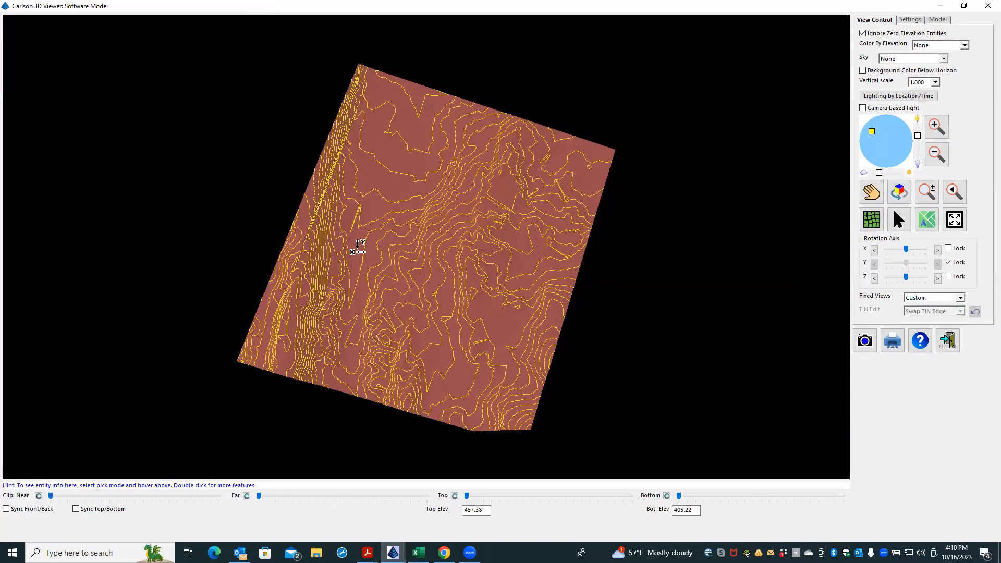
Examine the narrow contour spikes along the west side of the surface in the 3D viewer and close the viewer.
scroll(359, 253, "up", 2)
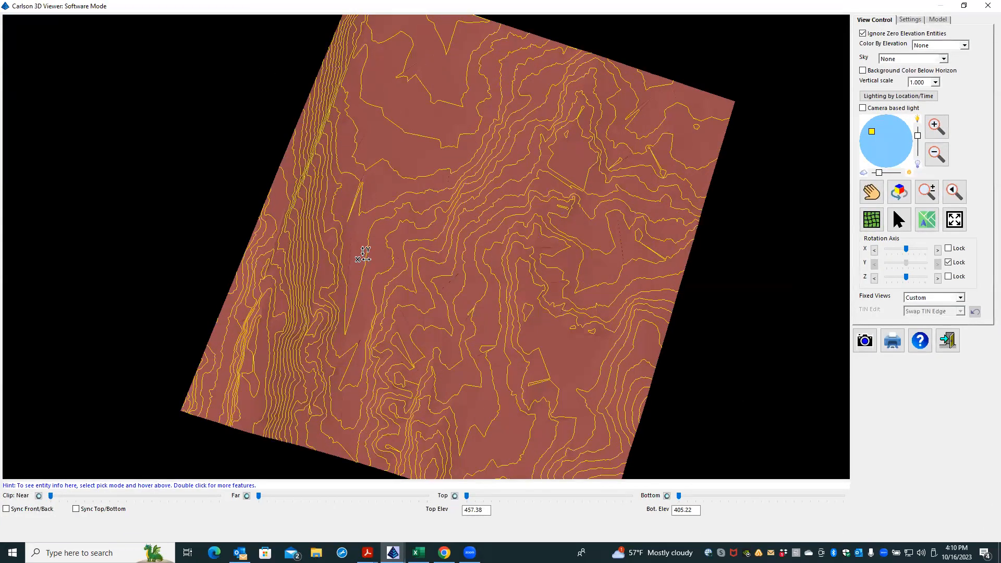
scroll(355, 189, "up", 1)
scroll(360, 198, "up", 1)
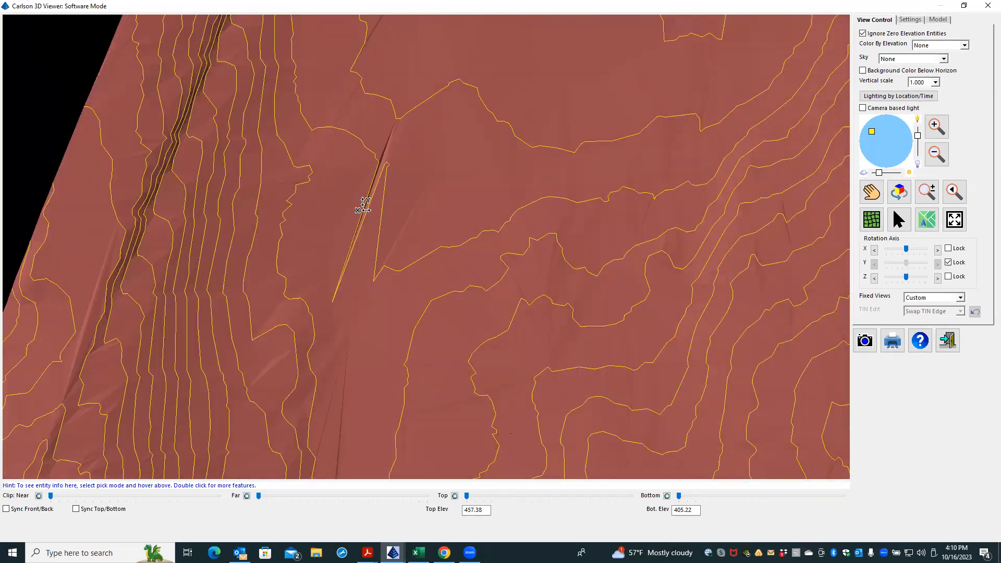
scroll(287, 170, "down", 2)
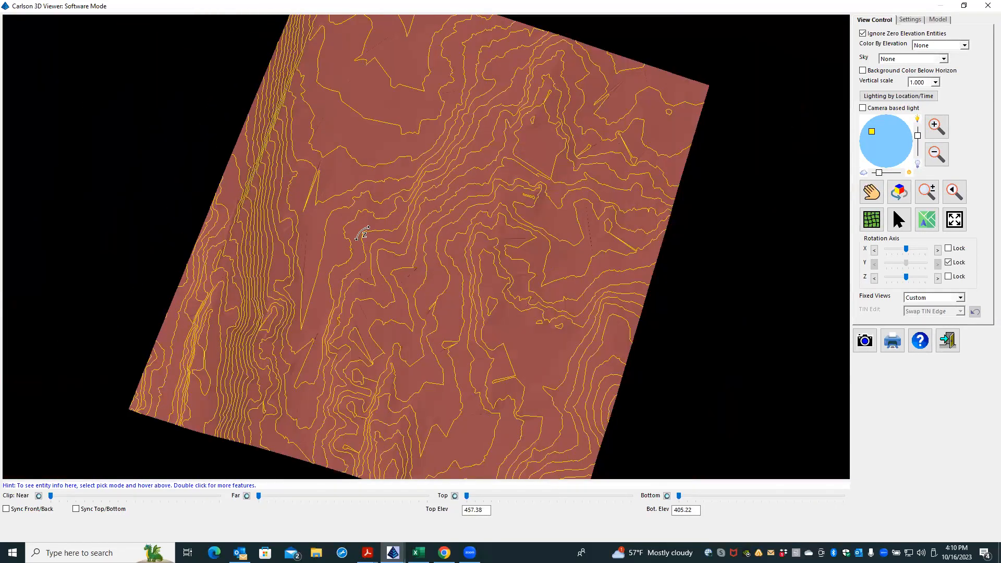
scroll(512, 392, "up", 3)
scroll(512, 392, "down", 4)
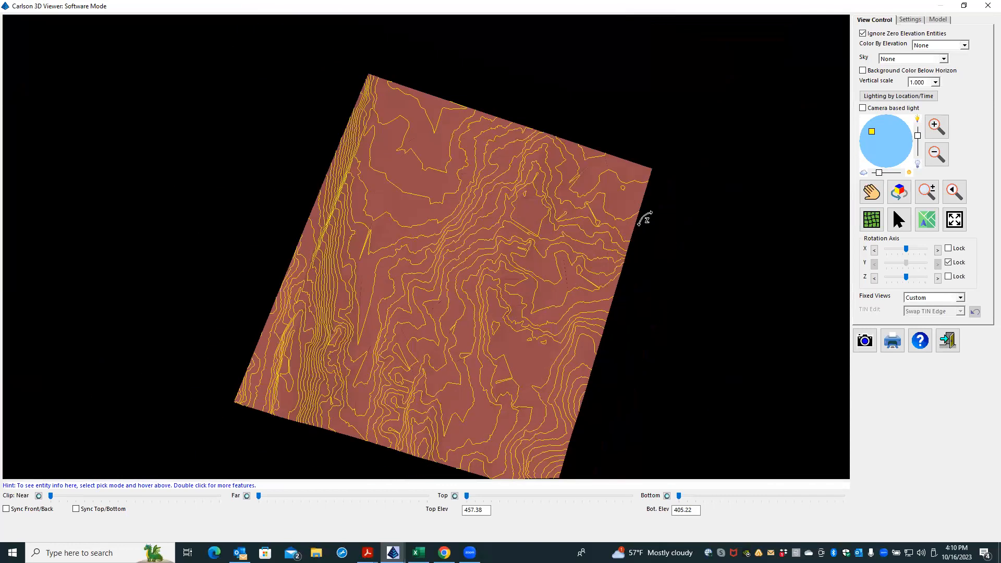
left_click(947, 339)
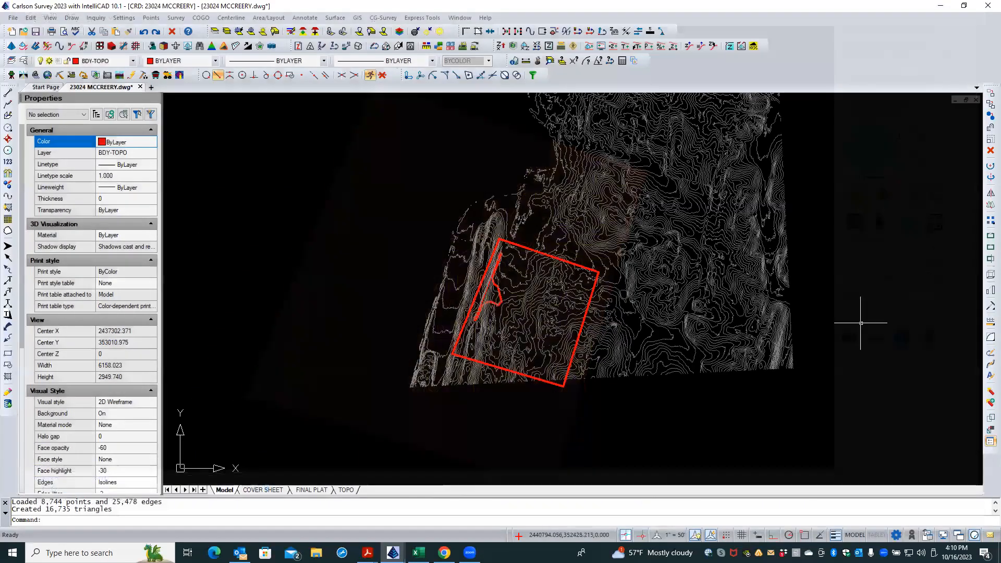
Rerun Triangulate and Contour with Minimize Flat Triangles on and interior maximum edge length 2500, overwriting the existing triangulation file.
right_click(410, 217)
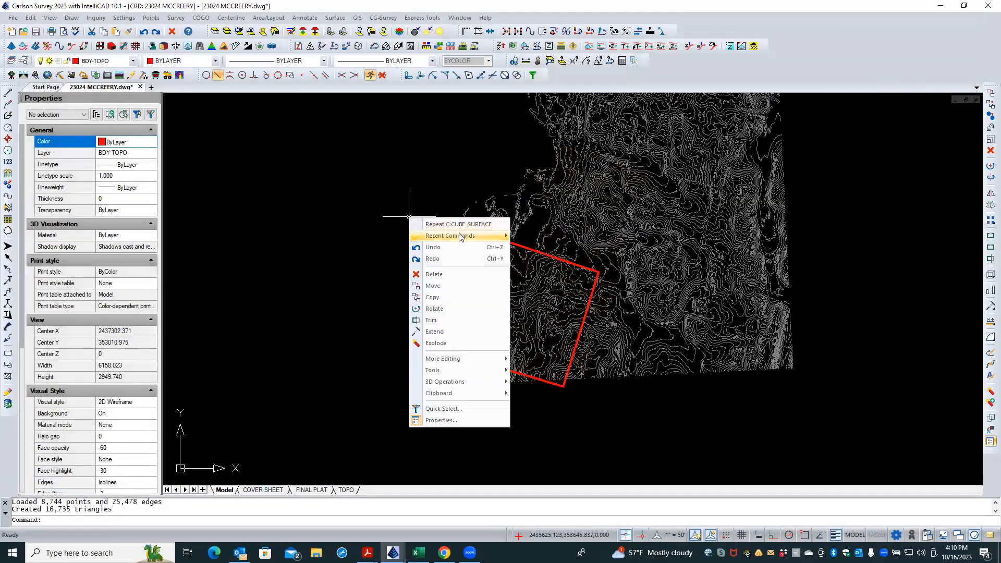
mouse_move(459, 236)
left_click(542, 248)
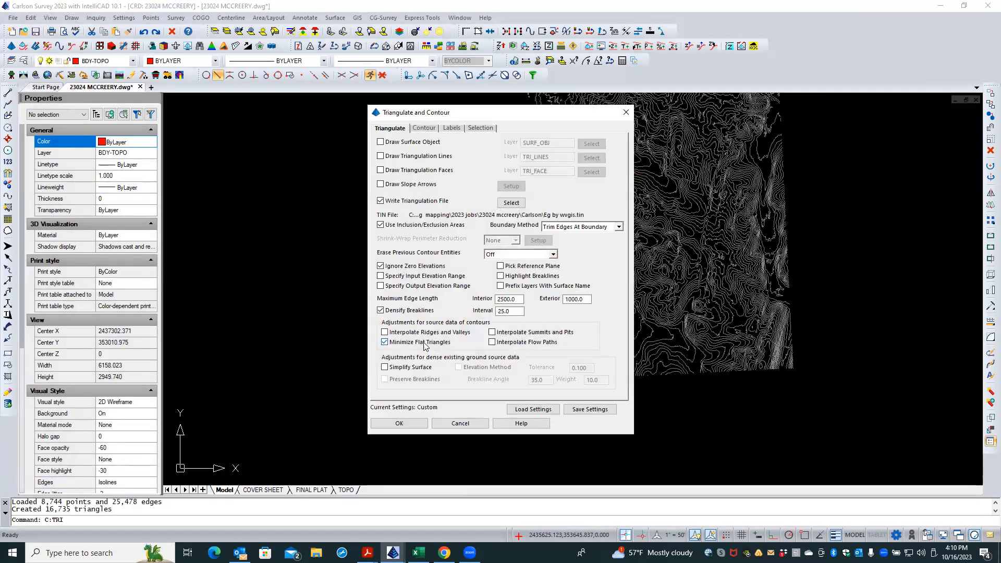
left_click(409, 423)
left_click(510, 298)
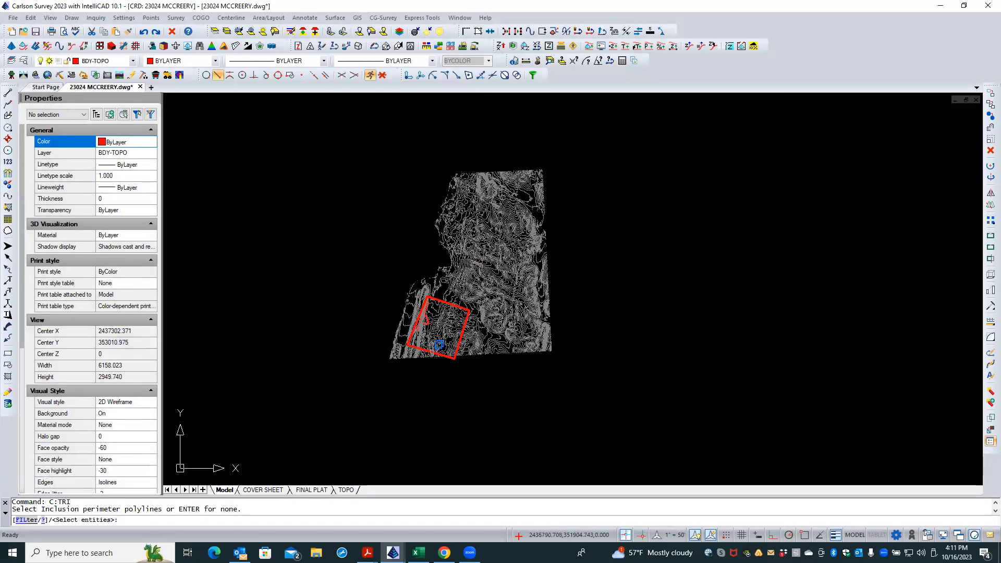
Rebuild the surface using the red BDY-TOPO polyline as inclusion perimeter and the GIS contours in and around the site, without exclusion perimeters.
left_click(439, 347)
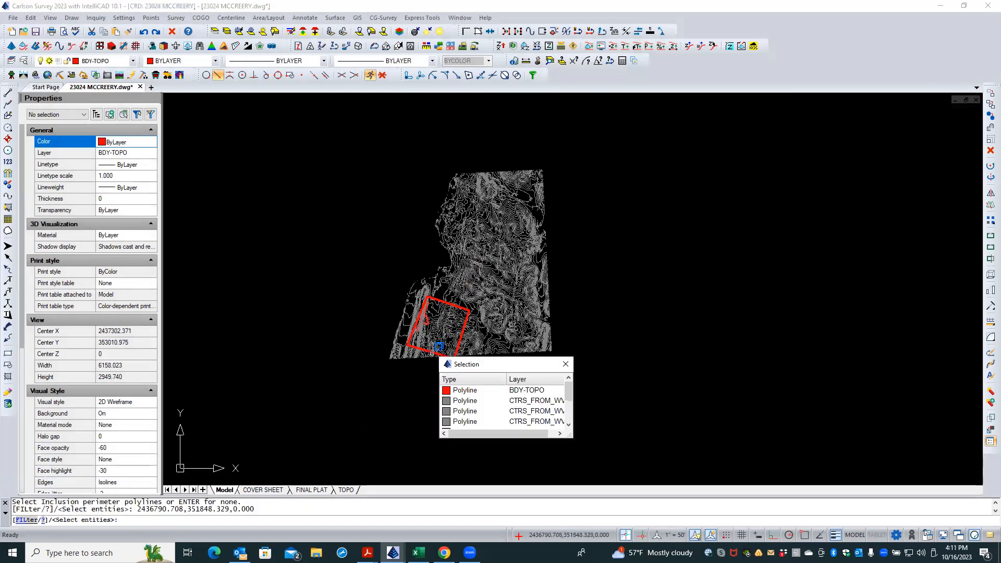
left_click(464, 390)
key("Return")
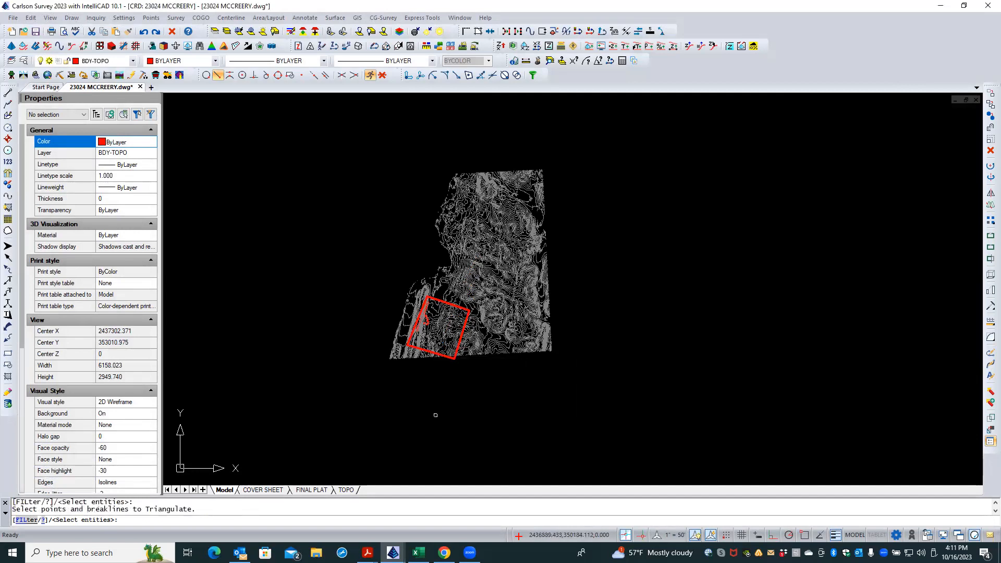
left_click(589, 251)
left_click(379, 408)
key("Return")
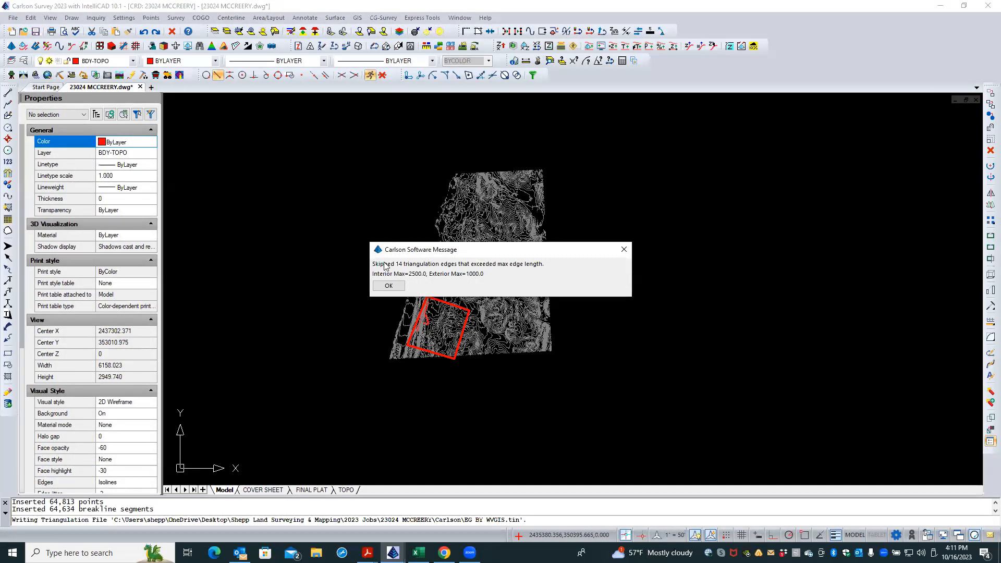
left_click(388, 286)
Open the rebuilt EG BY WVGIS.tin in the 3D surface viewer and examine its contours up close, maximizing the viewer window.
left_click(192, 46)
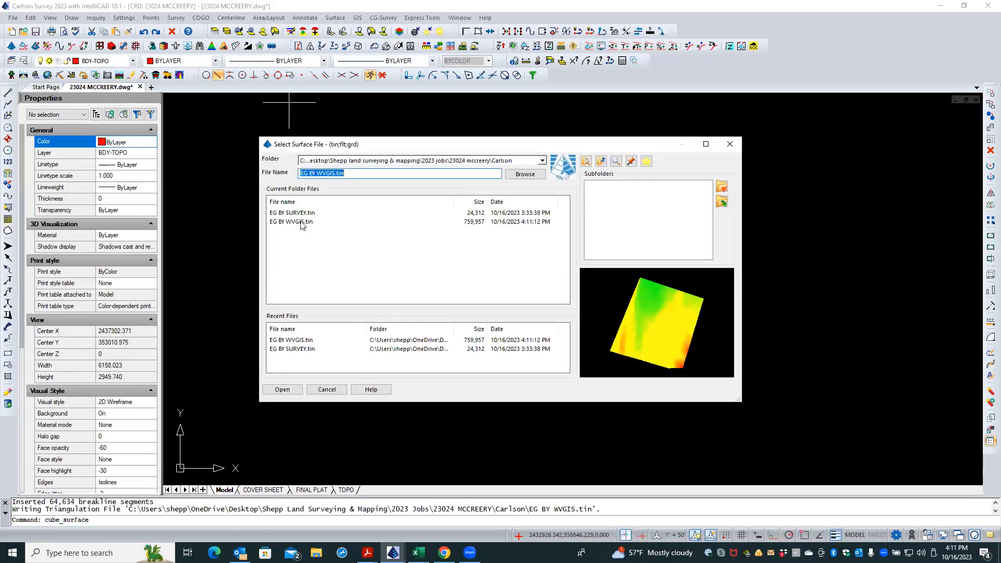
double_click(301, 222)
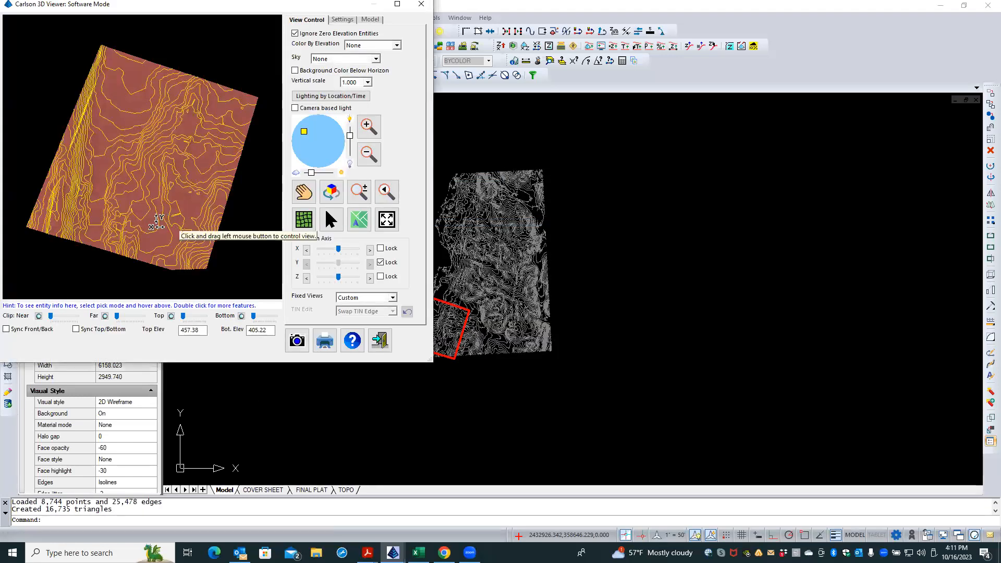
scroll(97, 191, "up", 2)
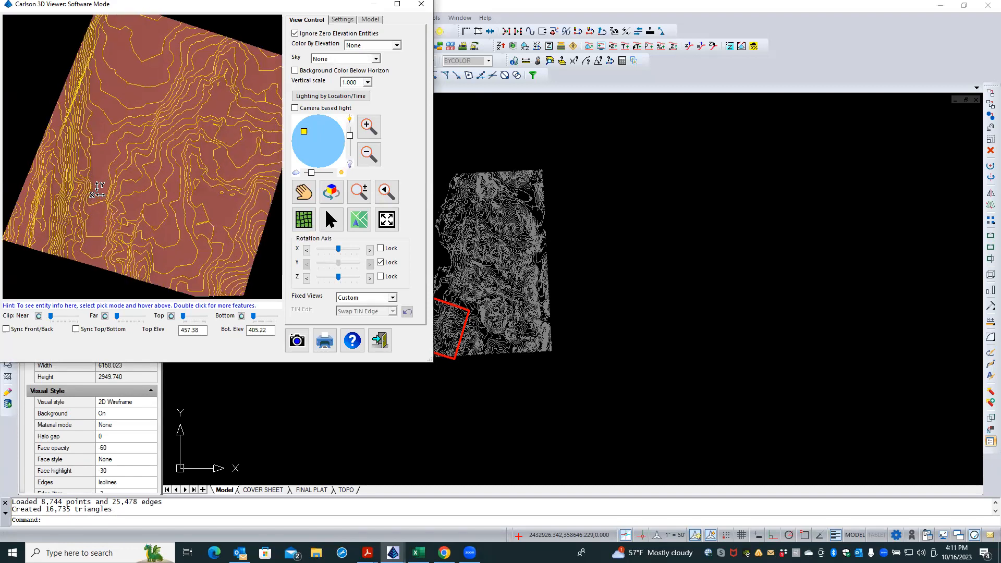
scroll(97, 190, "up", 2)
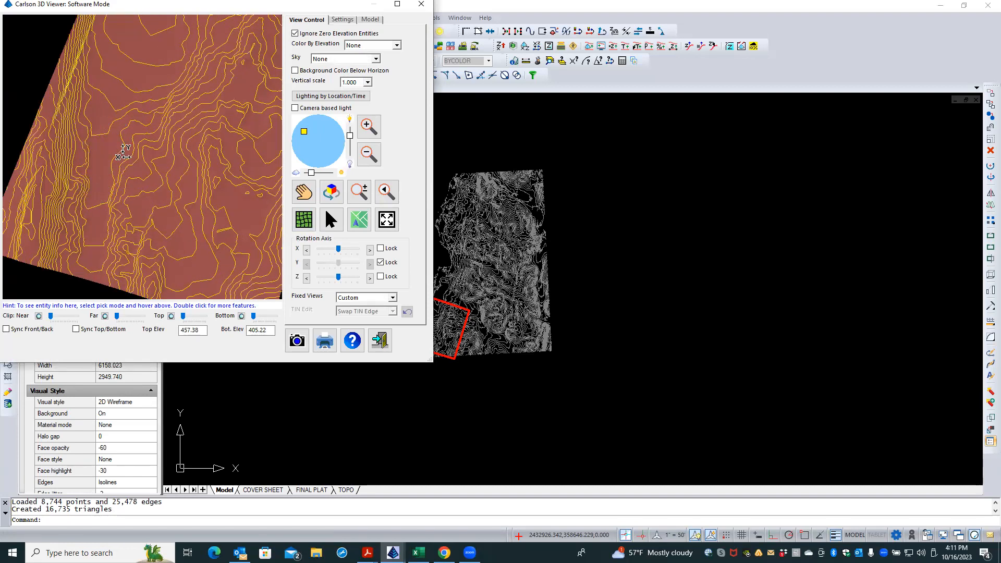
scroll(195, 218, "up", 3)
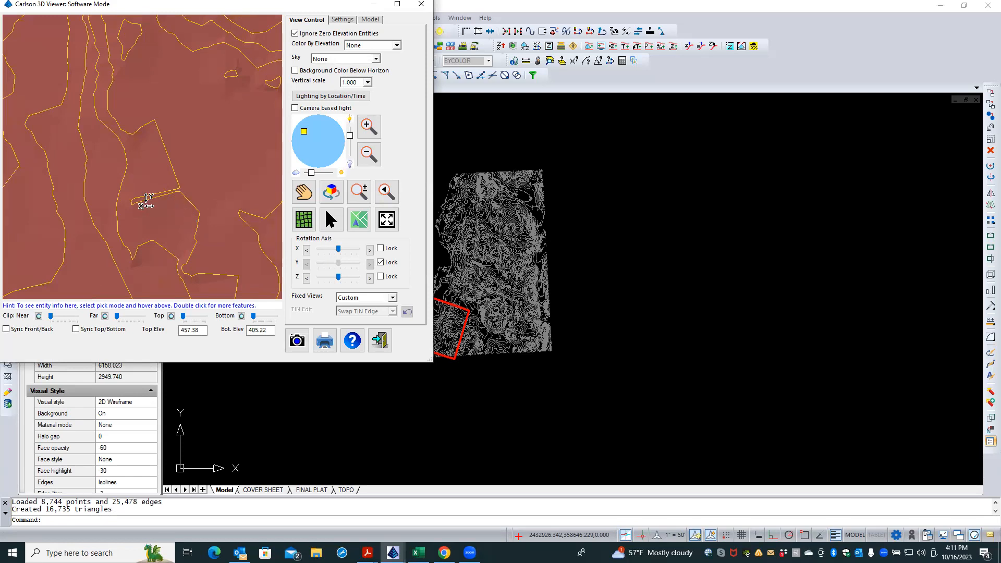
scroll(229, 216, "down", 3)
scroll(233, 219, "down", 2)
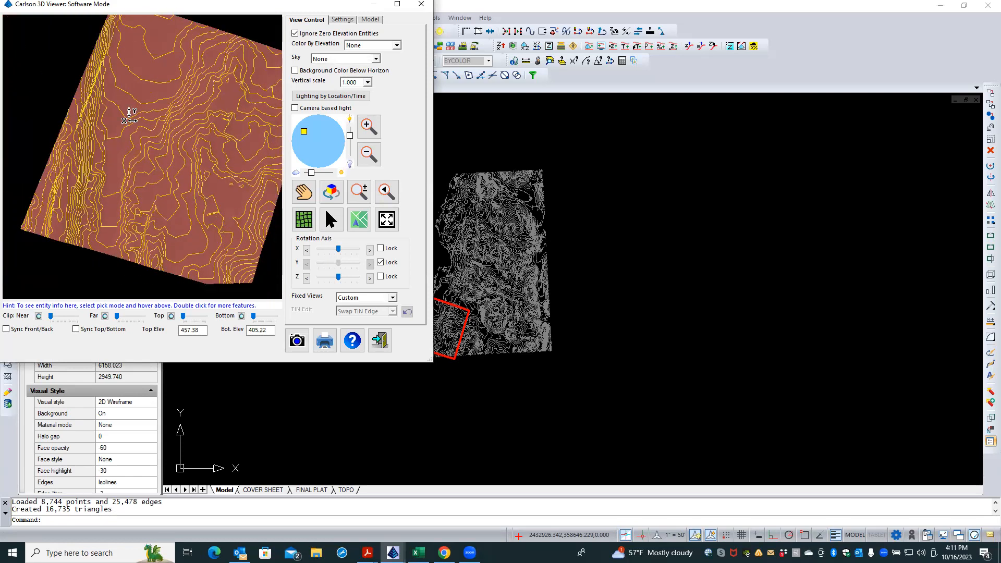
scroll(103, 164, "up", 4)
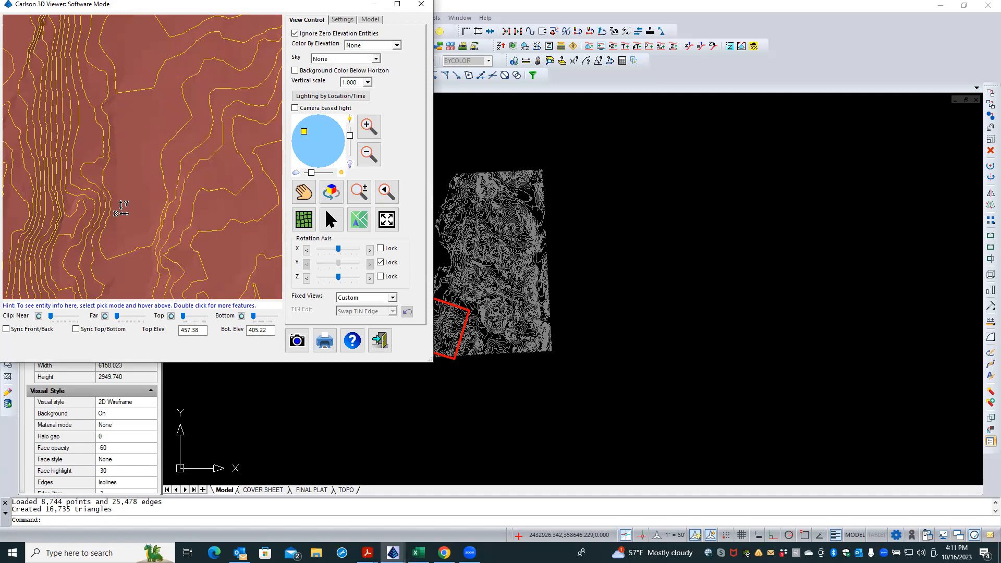
scroll(124, 208, "down", 3)
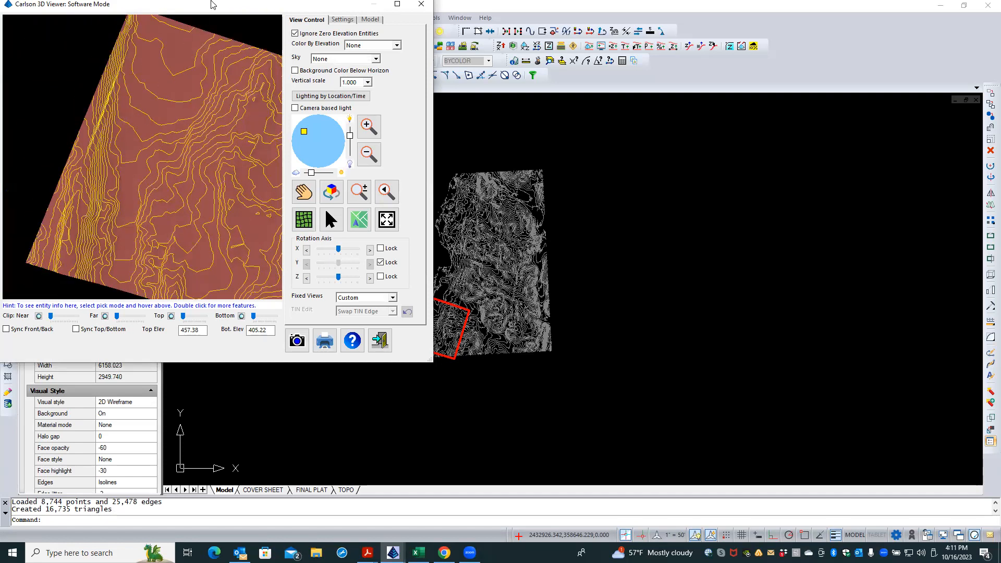
double_click(223, 11)
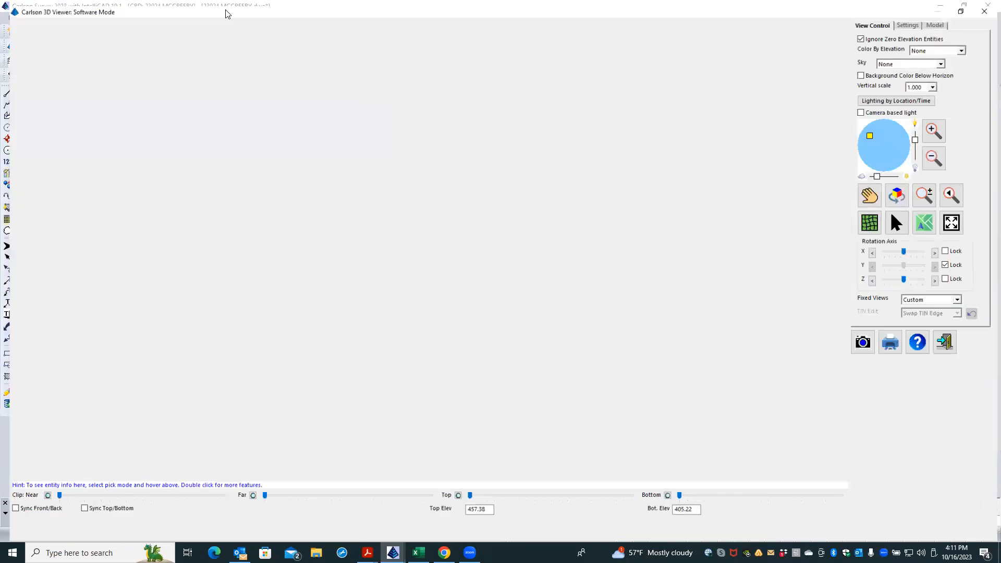
Add the GIS contours and red boundary around the site from the drawing to the 3D viewer scene.
left_click(937, 21)
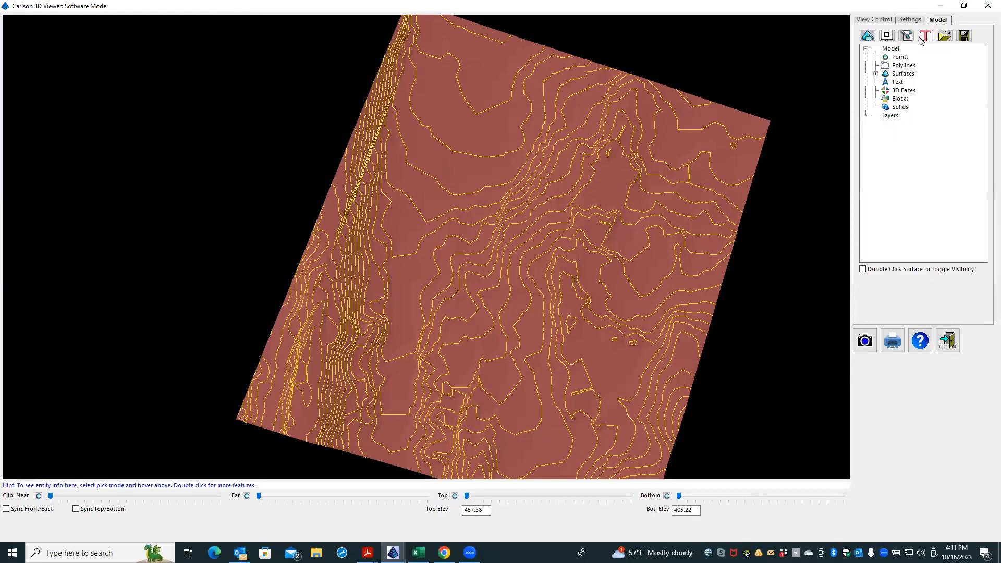
left_click(886, 36)
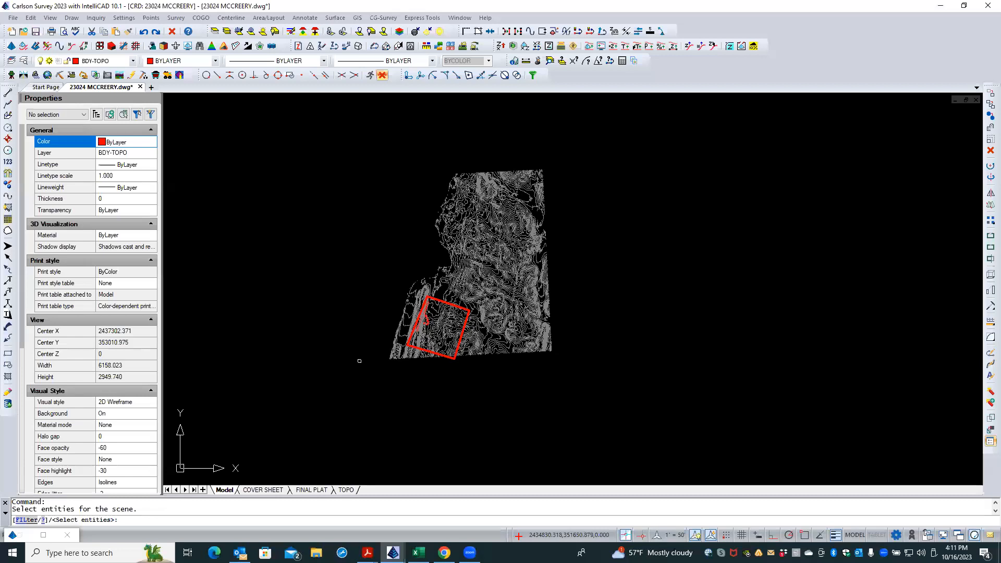
left_click(492, 371)
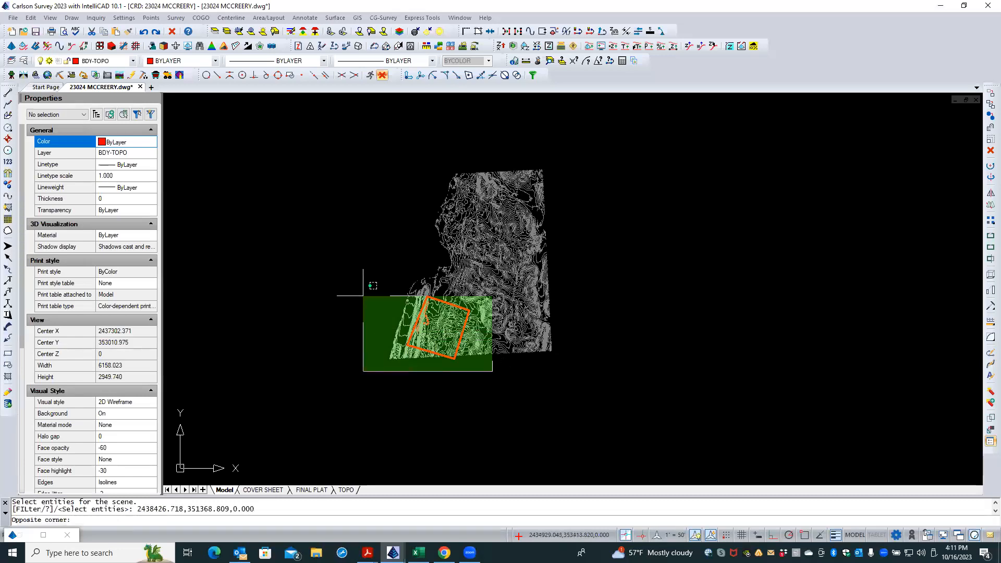
left_click(356, 263)
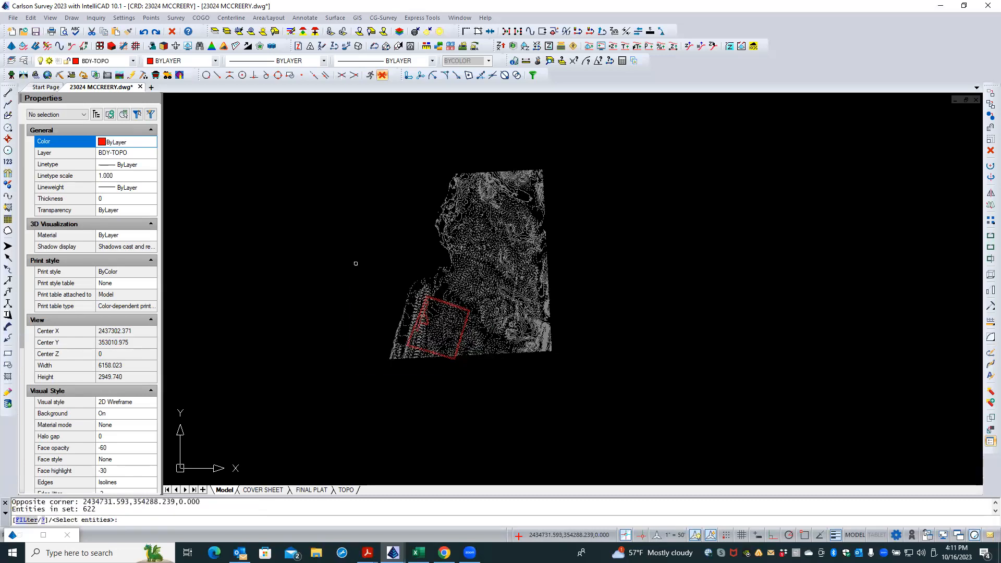
key("Return")
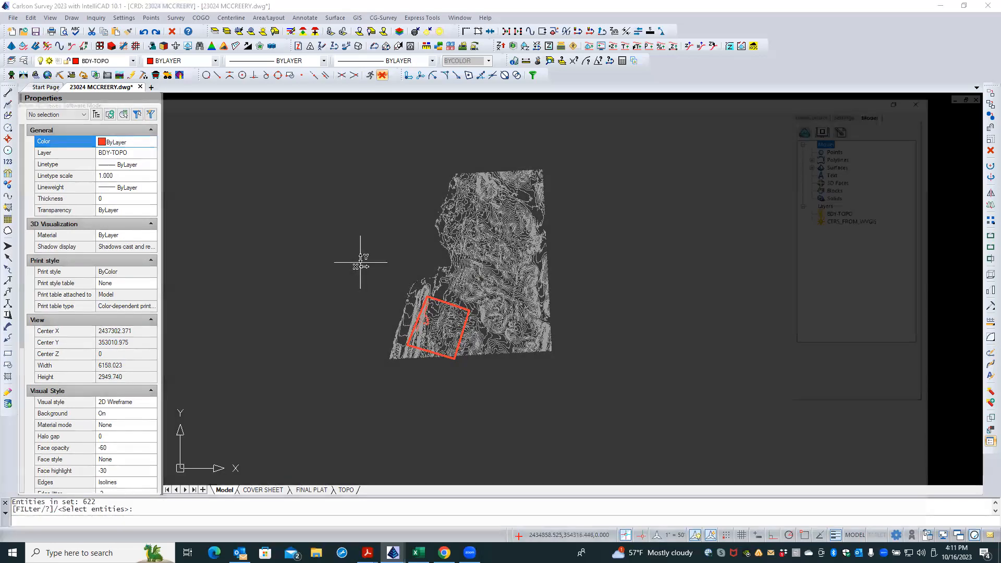
Compare the surface contours with the original GIS contours inside the boundary and close the 3D viewer.
scroll(340, 373, "up", 5)
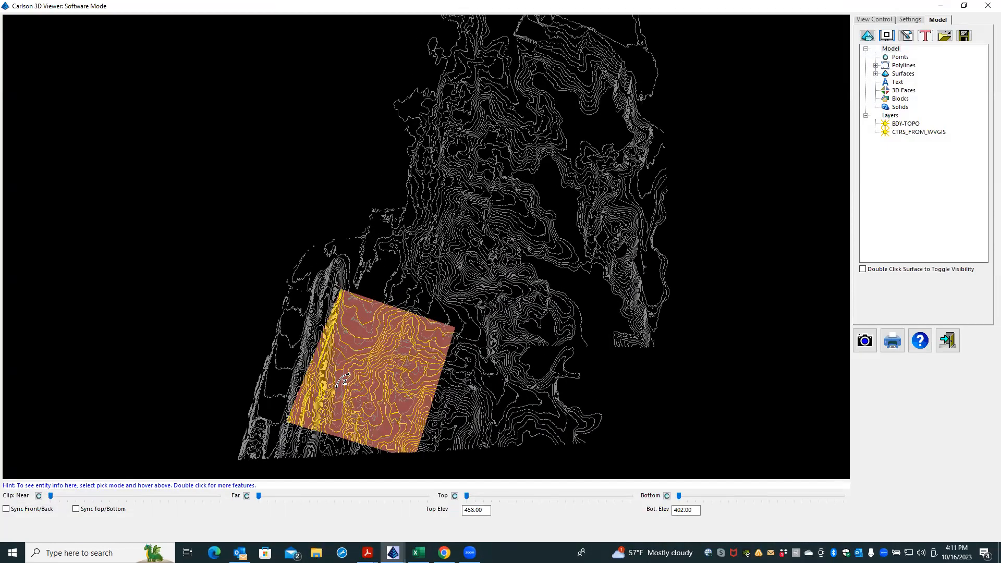
scroll(344, 380, "up", 5)
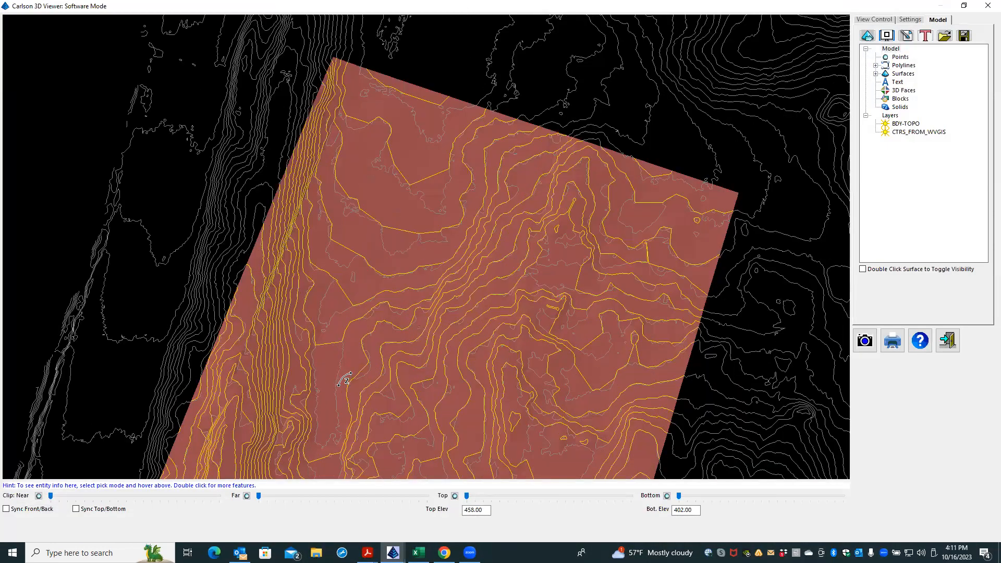
scroll(314, 244, "down", 5)
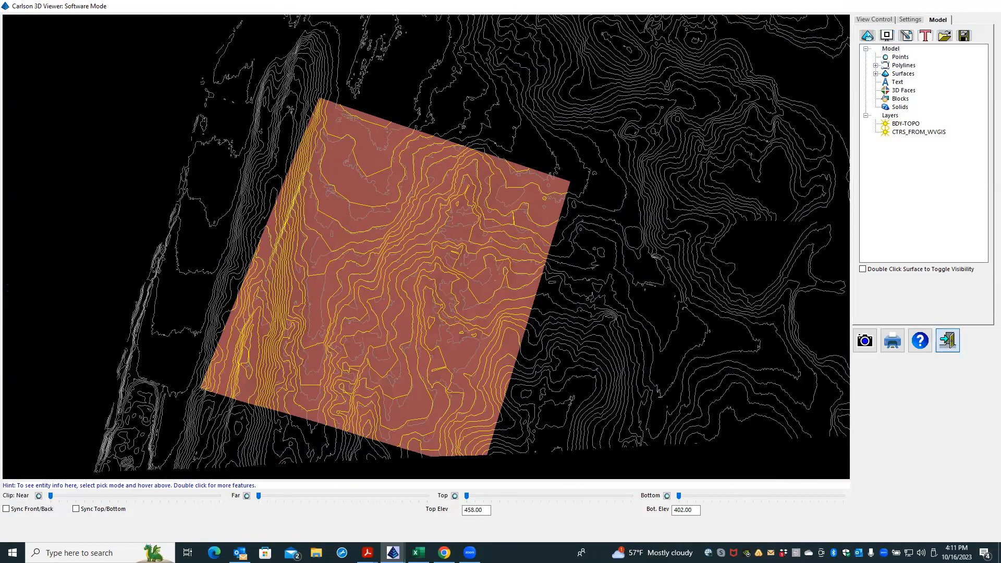
left_click(947, 340)
Rerun Triangulate and Contour with the interior maximum edge length set to 100, overwriting the existing triangulation file.
right_click(316, 126)
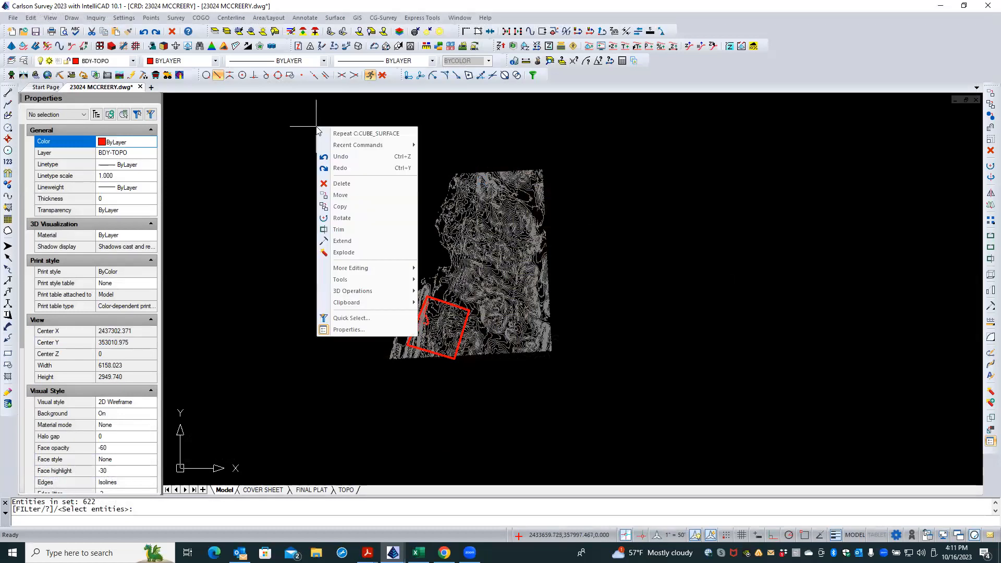
mouse_move(409, 145)
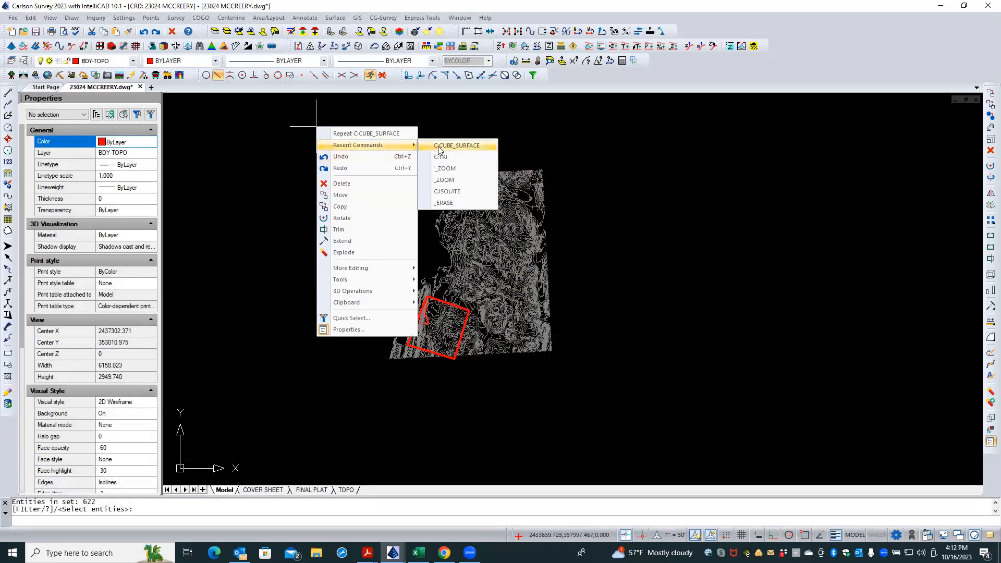
left_click(453, 154)
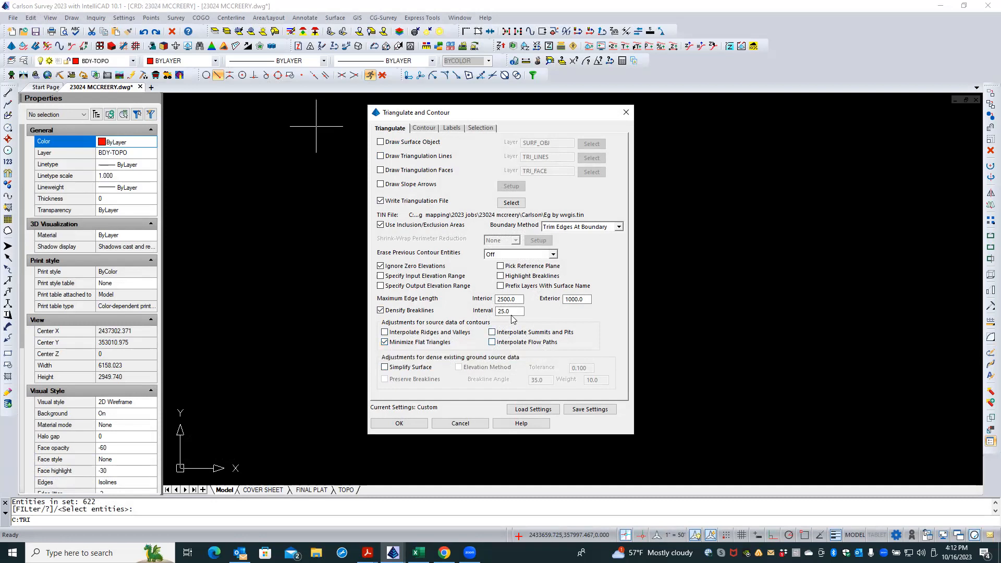
left_click_drag(520, 299, 483, 303)
type("100")
left_click(386, 425)
left_click(508, 298)
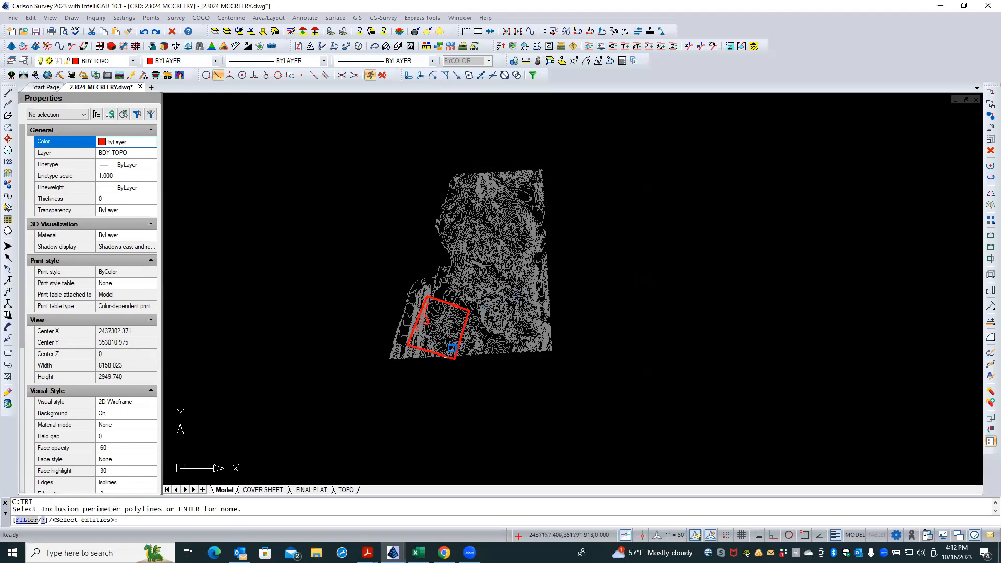
Triangulate the GIS contours in the lower part of the site, using the red BDY-TOPO polyline as inclusion perimeter and no exclusion perimeter.
left_click(452, 349)
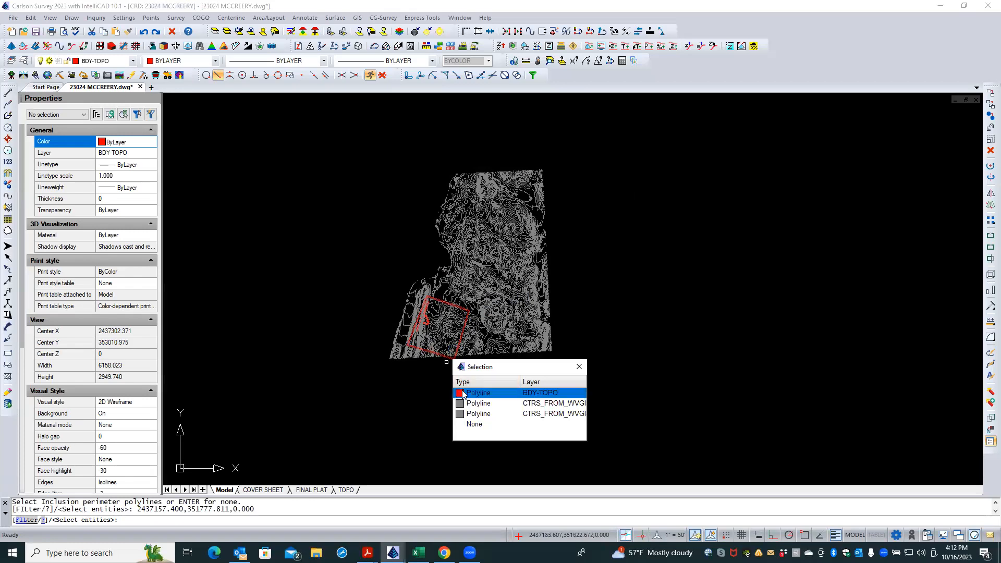
left_click(459, 393)
key("Return")
key("Return")
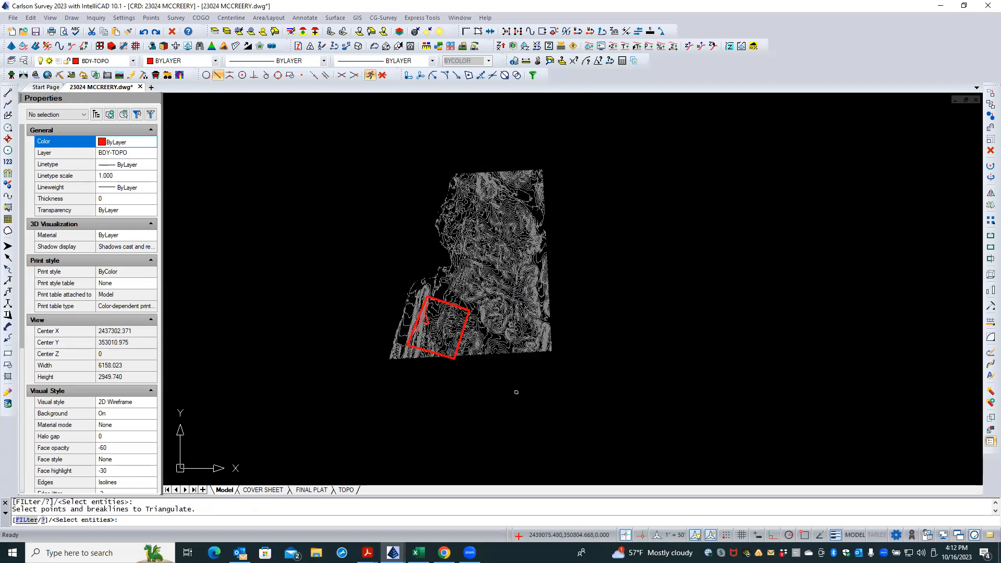
left_click(573, 256)
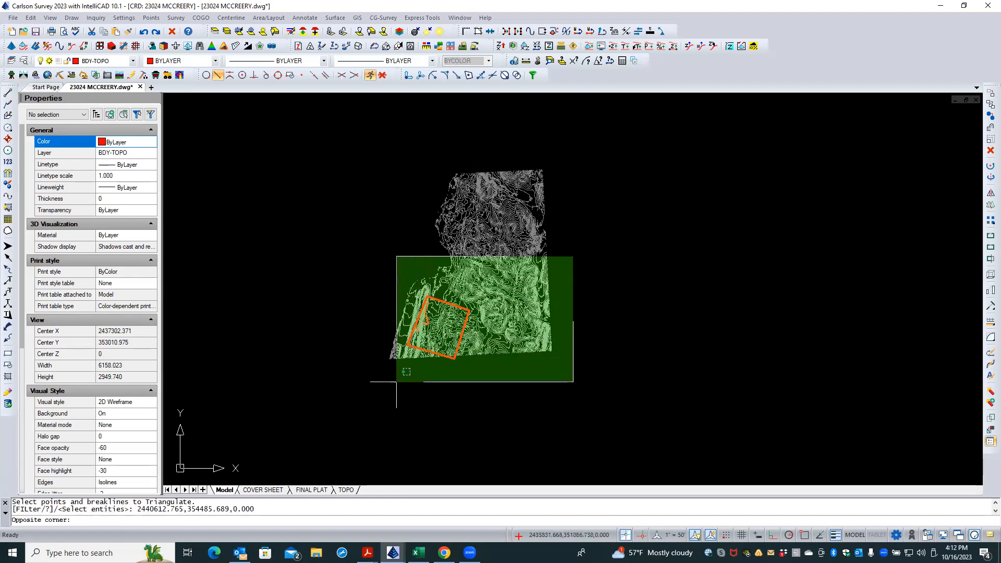
left_click(375, 391)
key("Return")
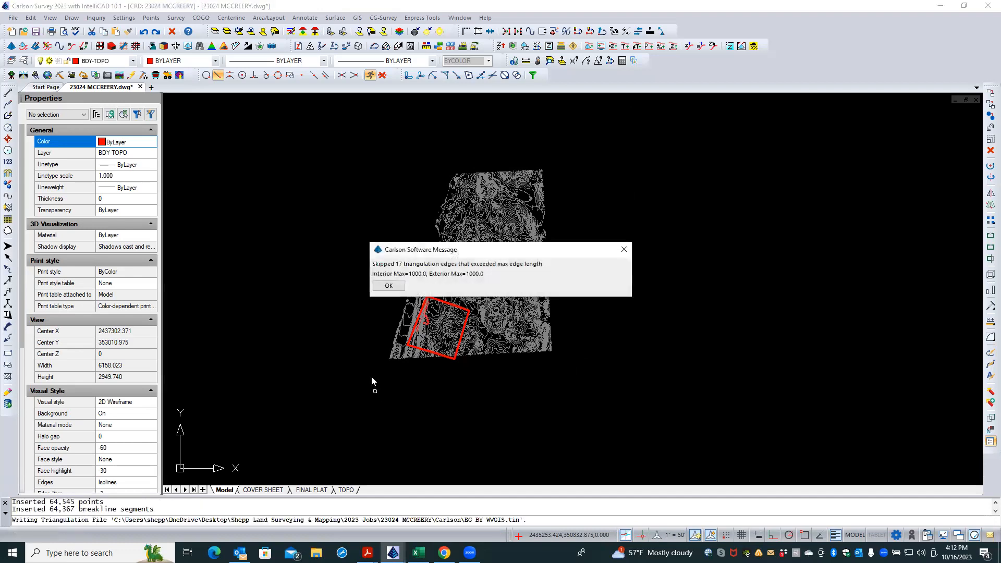
left_click(389, 286)
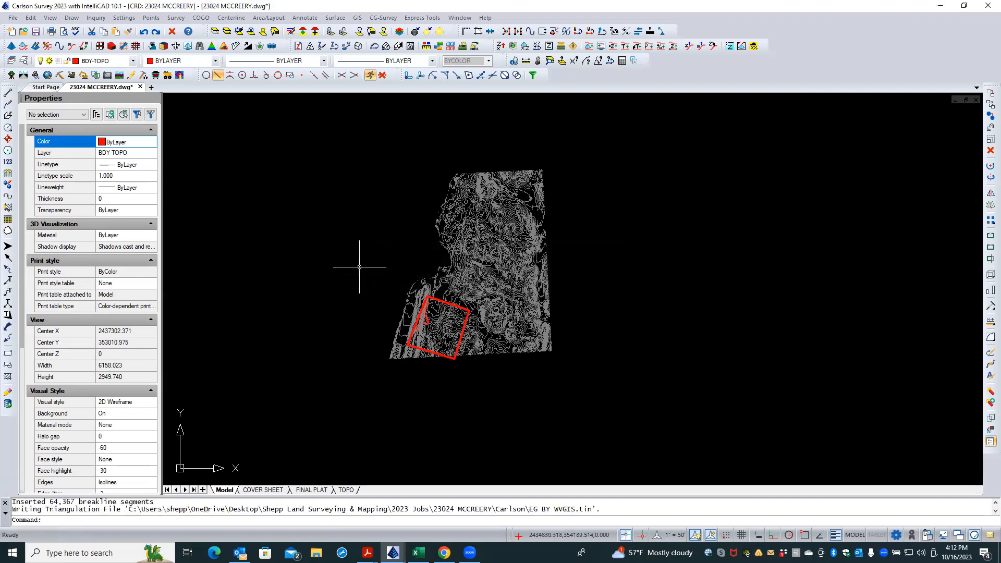
Open the retriangulated EG BY WVGIS.tin in the 3D surface viewer and maximize the viewer window.
left_click(177, 47)
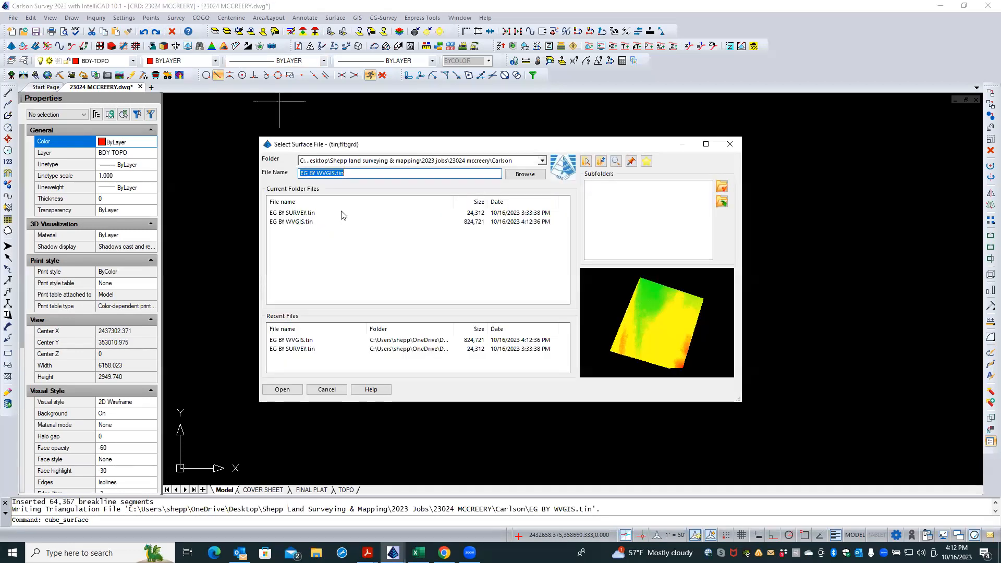
double_click(301, 219)
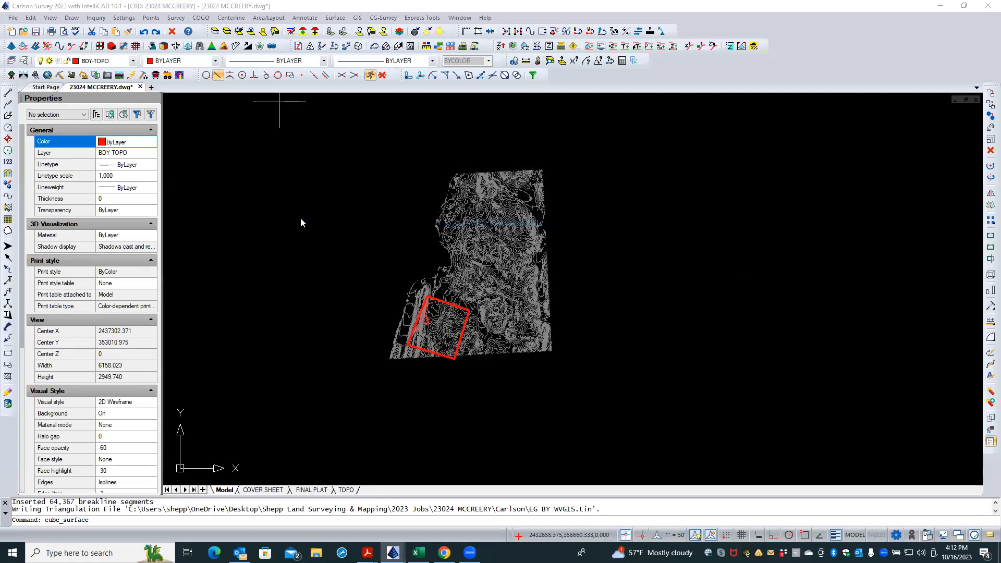
double_click(243, 7)
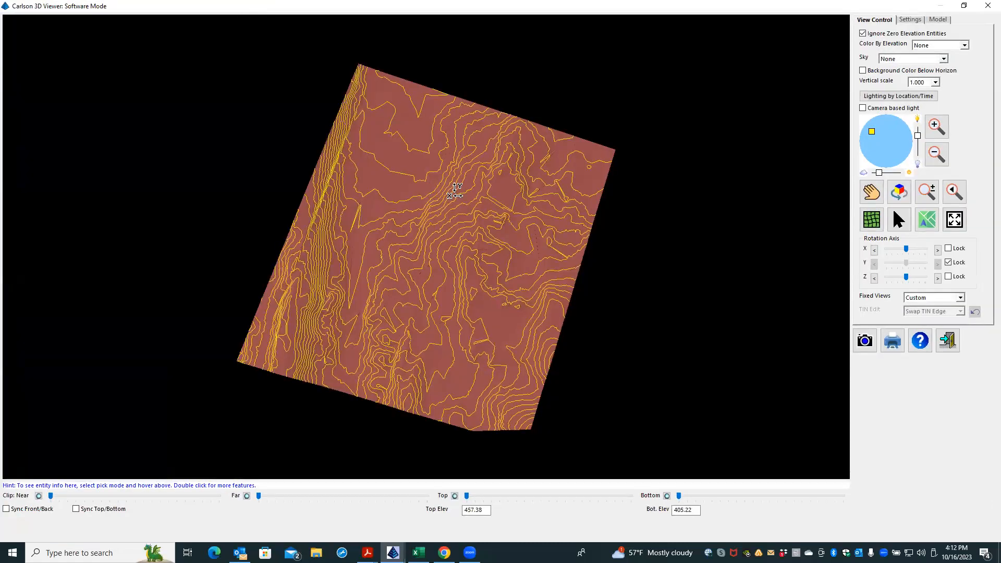
Add the GIS contours and the red boundary to the viewer scene with a crossing selection around the site.
left_click(939, 21)
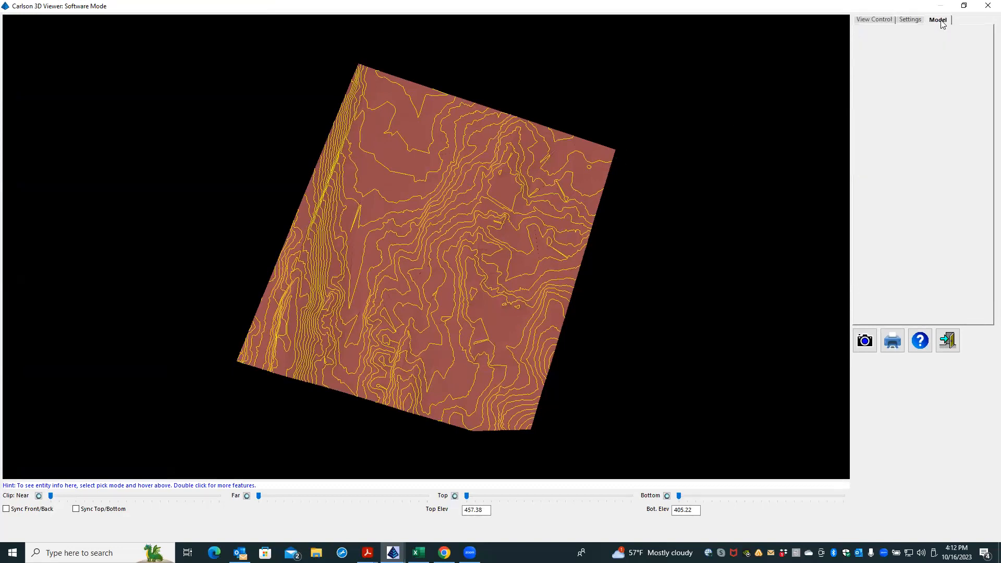
left_click(887, 36)
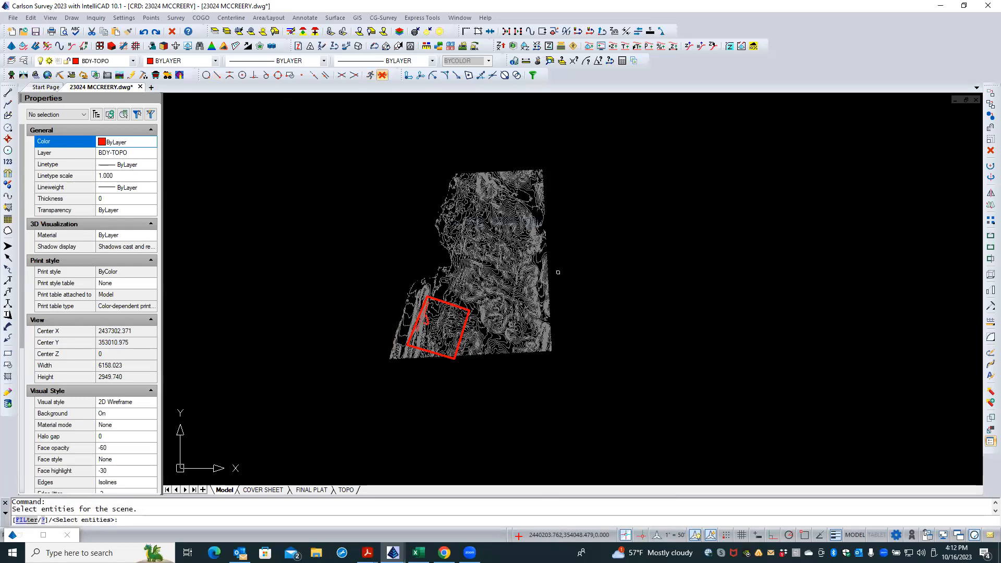
left_click(493, 374)
left_click(368, 279)
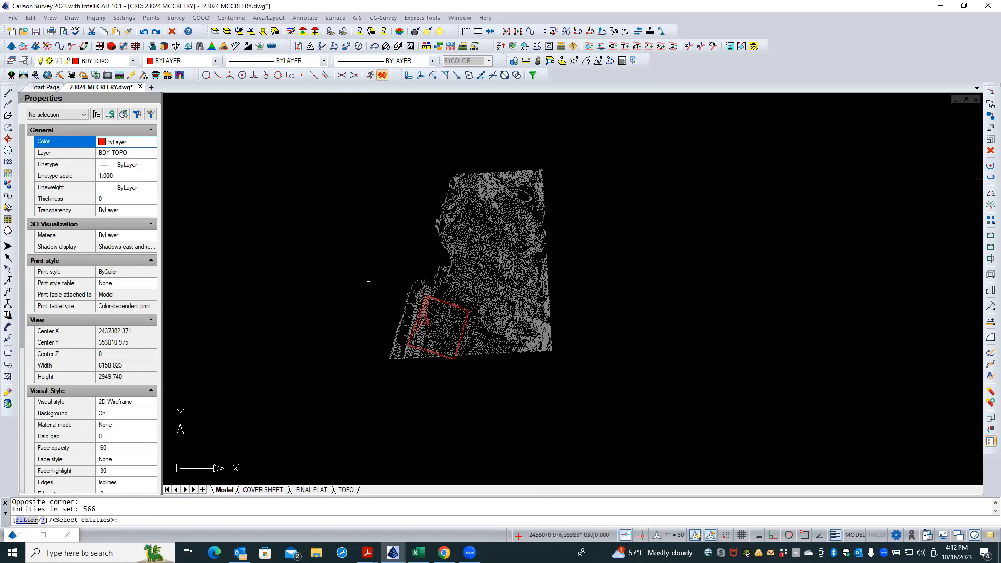
right_click(370, 282)
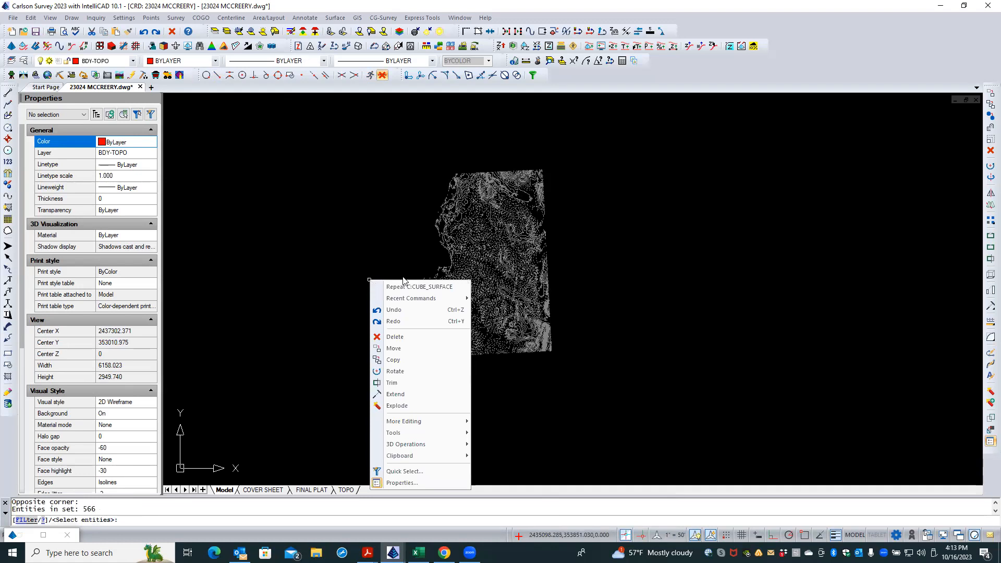
right_click(418, 253)
left_click(394, 245)
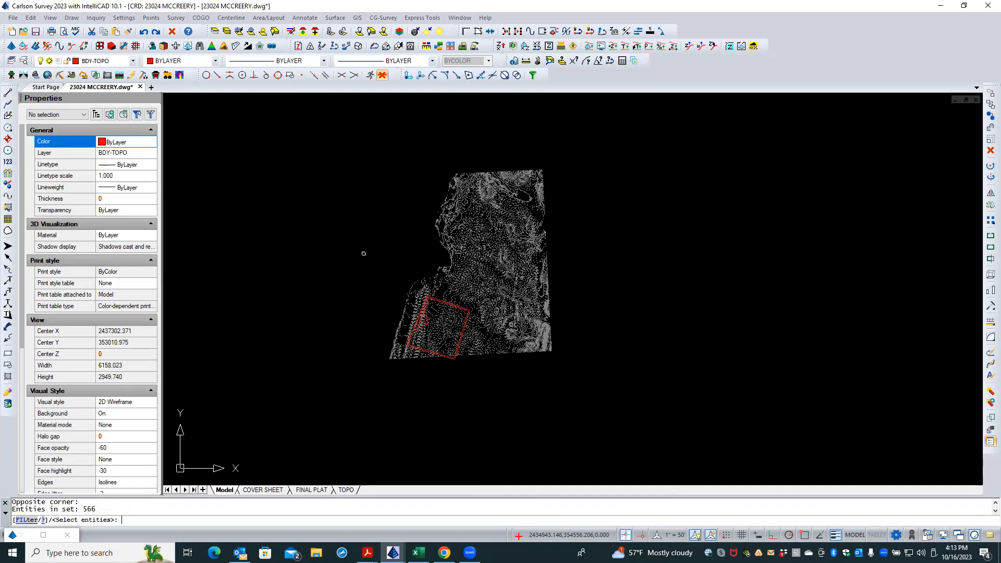
key("Return")
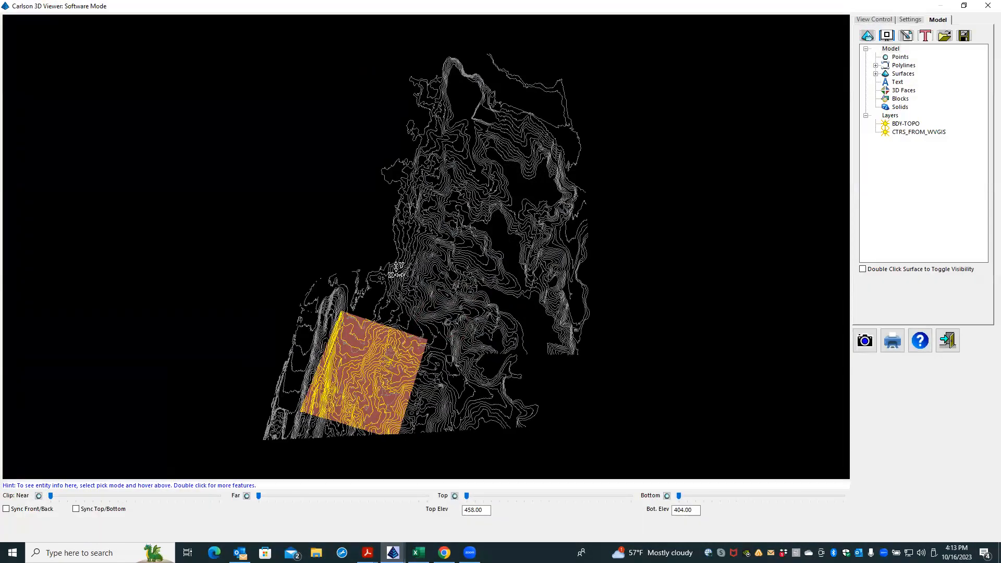
Compare the yellow surface contours with the grey GIS contours up close inside the boundary, and exit the 3D viewer.
scroll(358, 395, "up", 8)
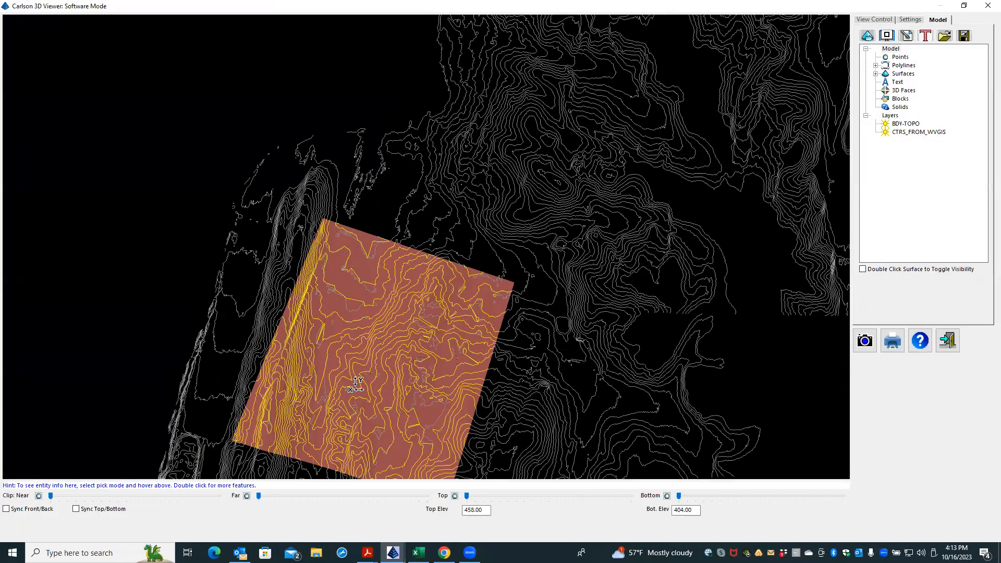
scroll(356, 385, "up", 4)
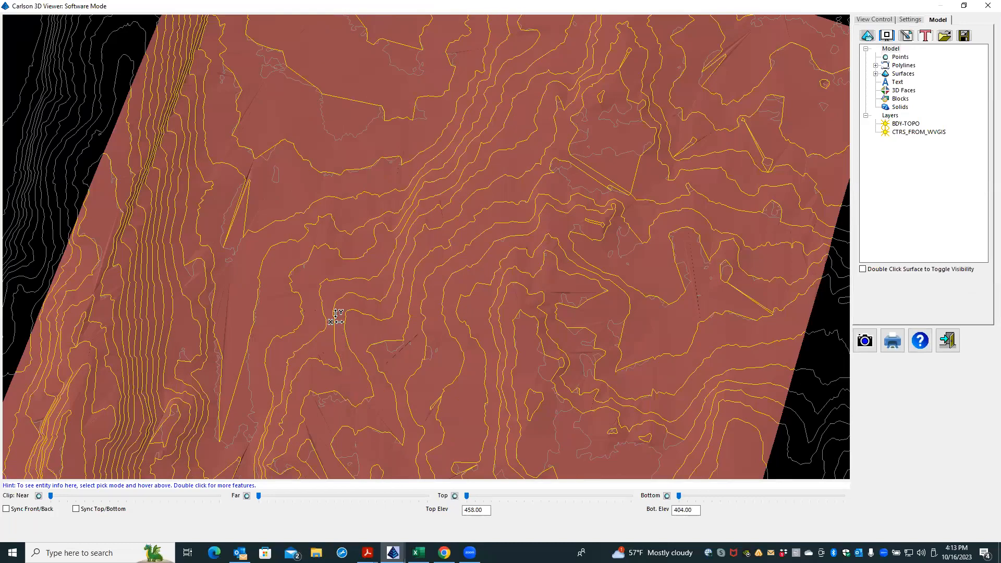
middle_click_drag(335, 313, 347, 233)
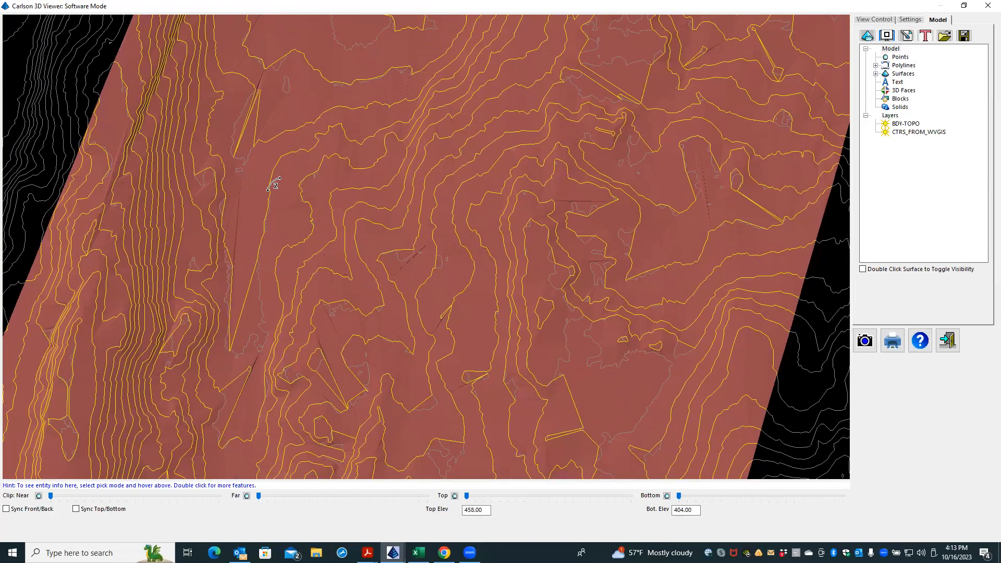
scroll(268, 190, "down", 4)
scroll(259, 269, "up", 5)
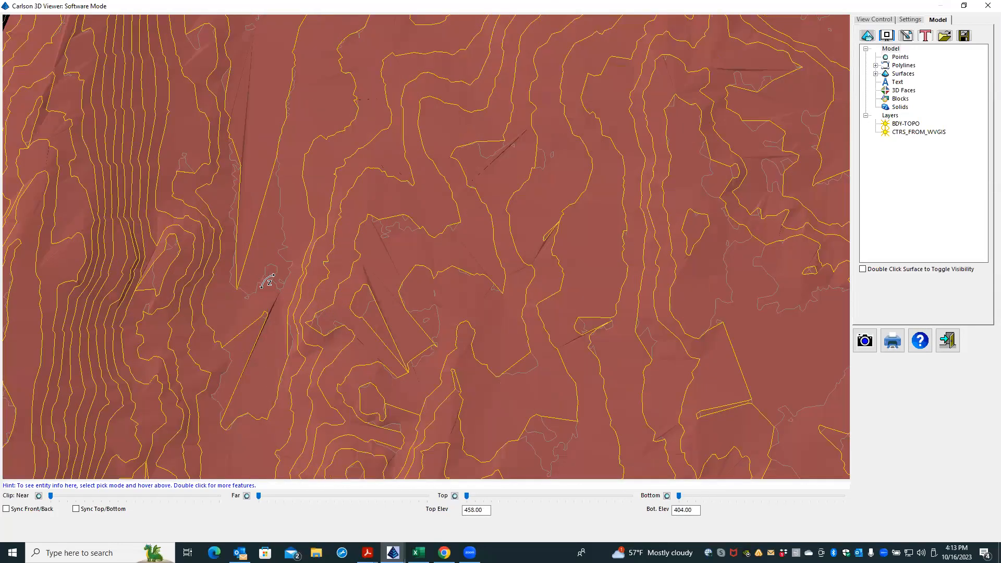
scroll(228, 295, "down", 5)
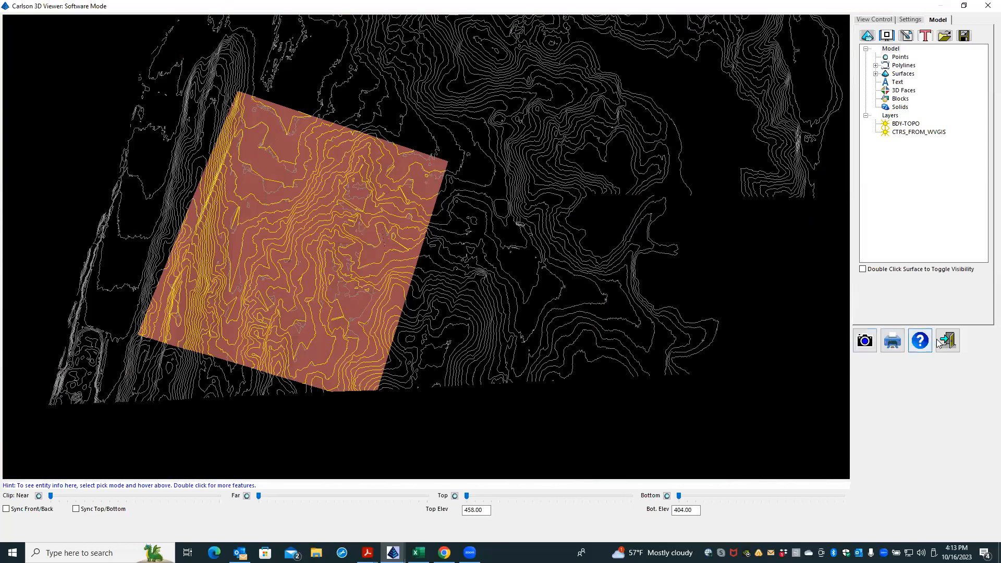
left_click(947, 341)
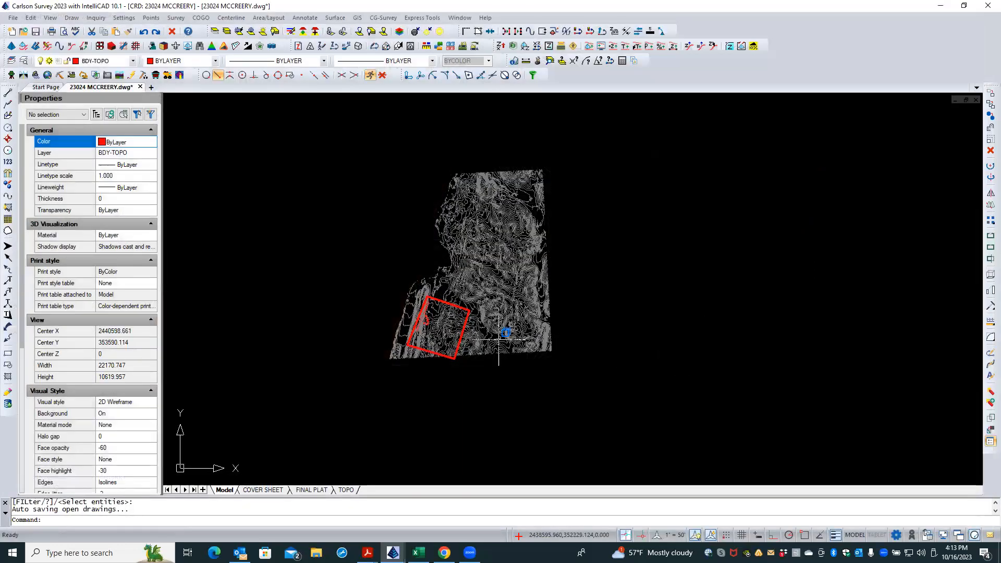
Reopen EG BY WVGIS.tin in a maximized 3D surface viewer and turn off its contour display.
scroll(442, 322, "up", 2)
scroll(402, 319, "up", 3)
key("Escape")
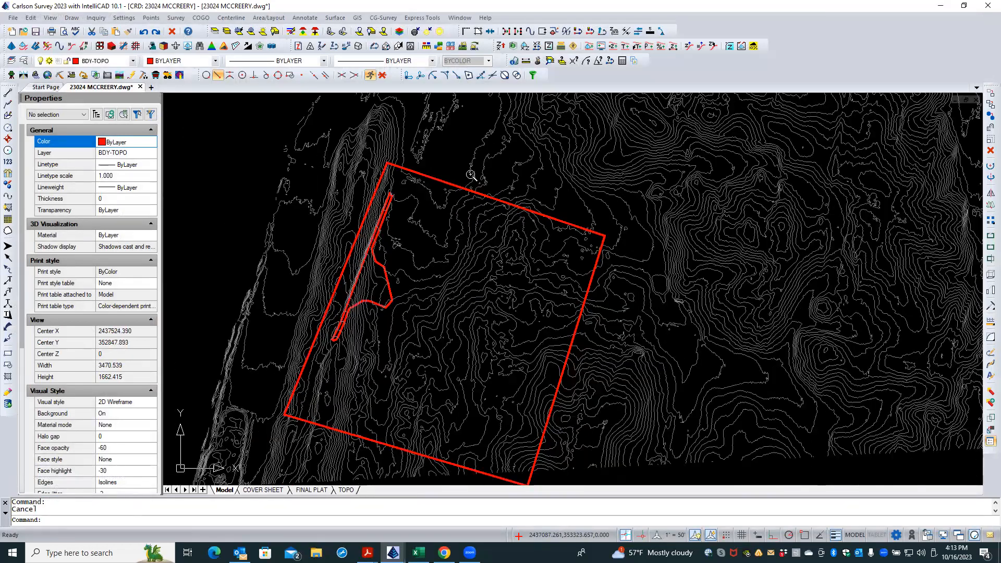
scroll(469, 175, "down", 2)
left_click(188, 47)
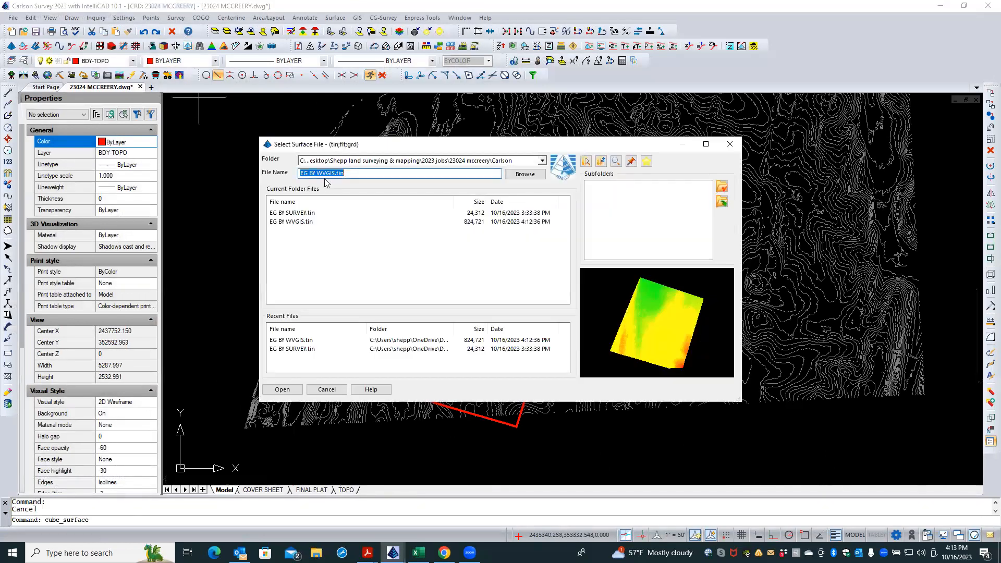
double_click(286, 222)
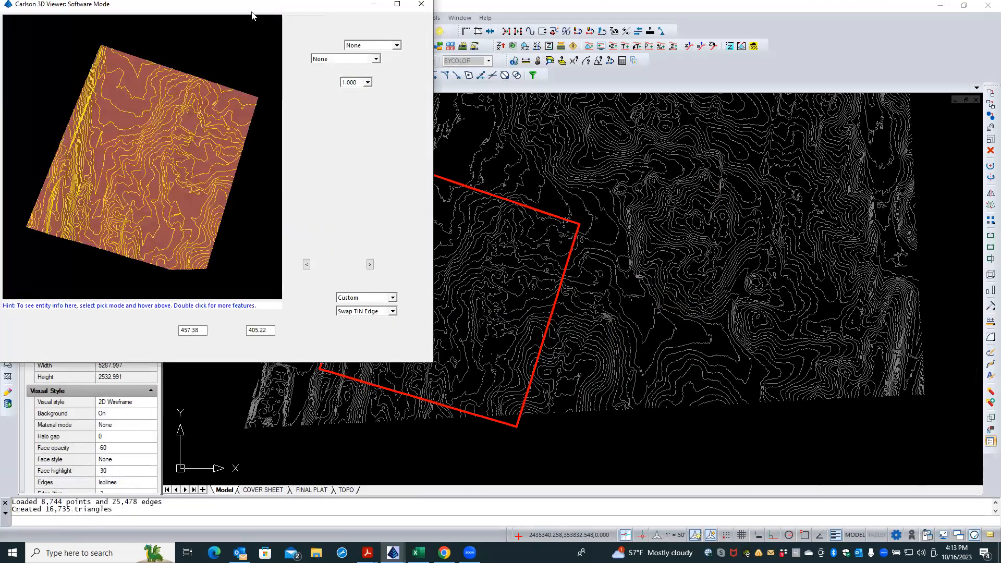
double_click(253, 9)
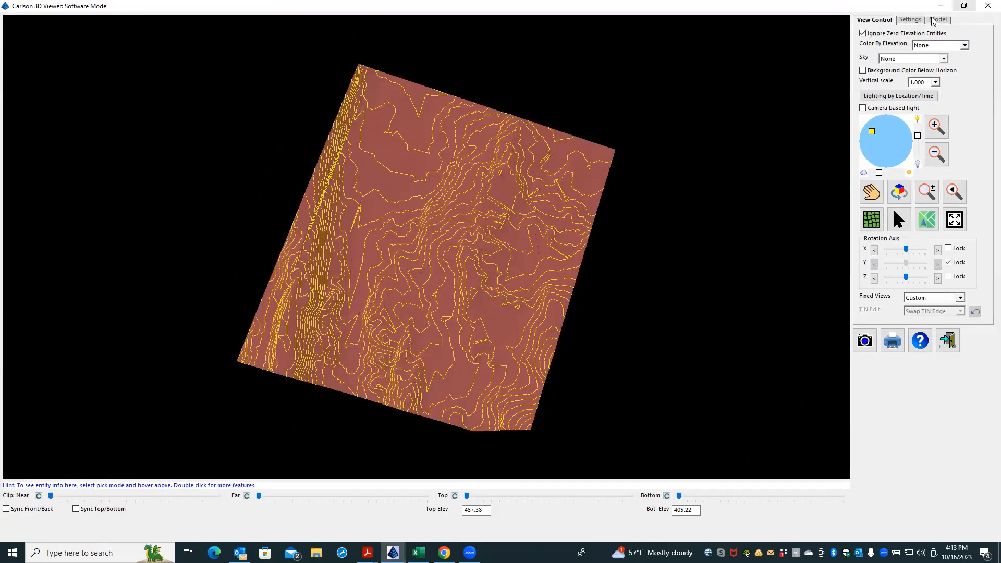
left_click(910, 19)
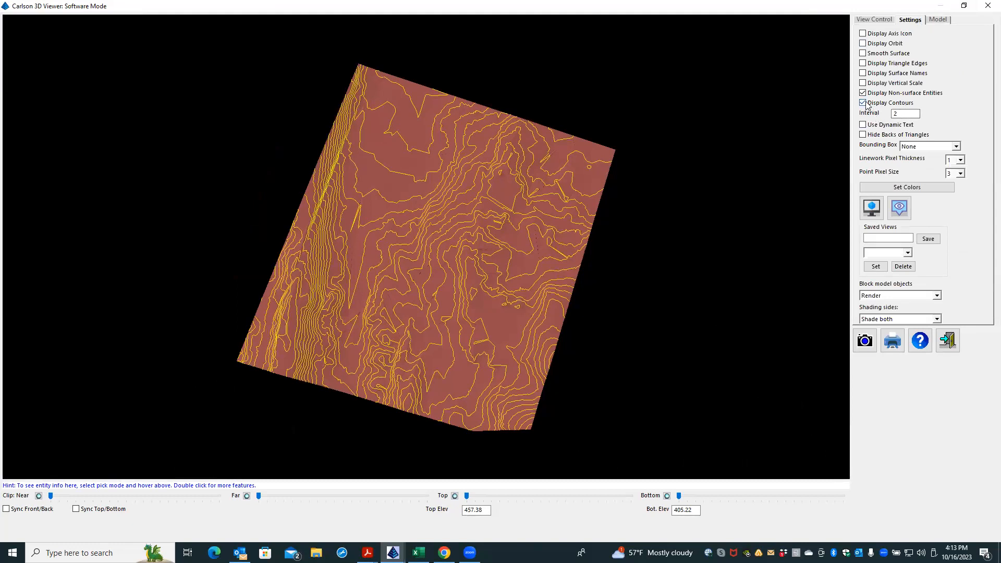
left_click(863, 103)
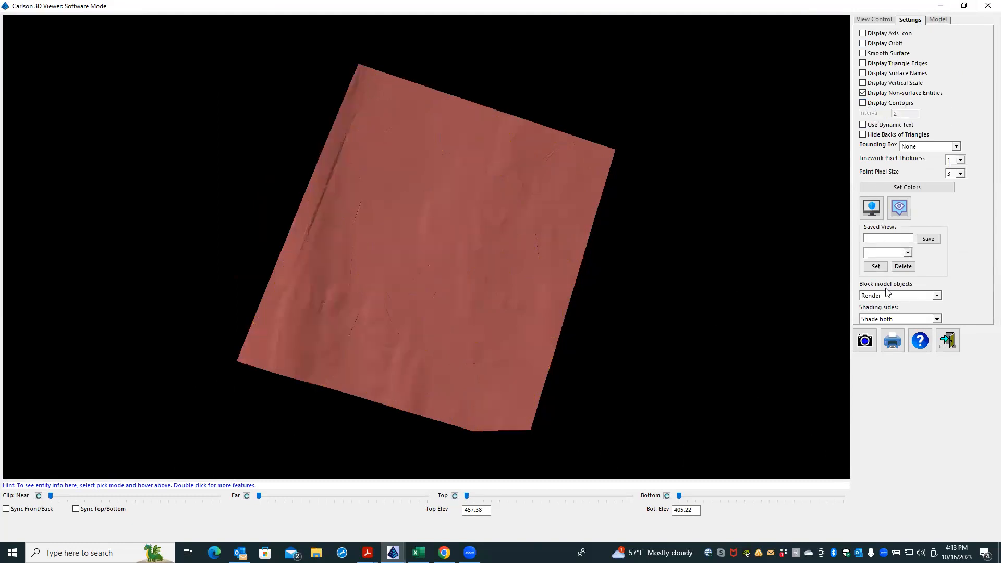
Add the EG BY SURVEY.tin surface to the 3D viewer scene.
left_click(937, 20)
left_click(867, 36)
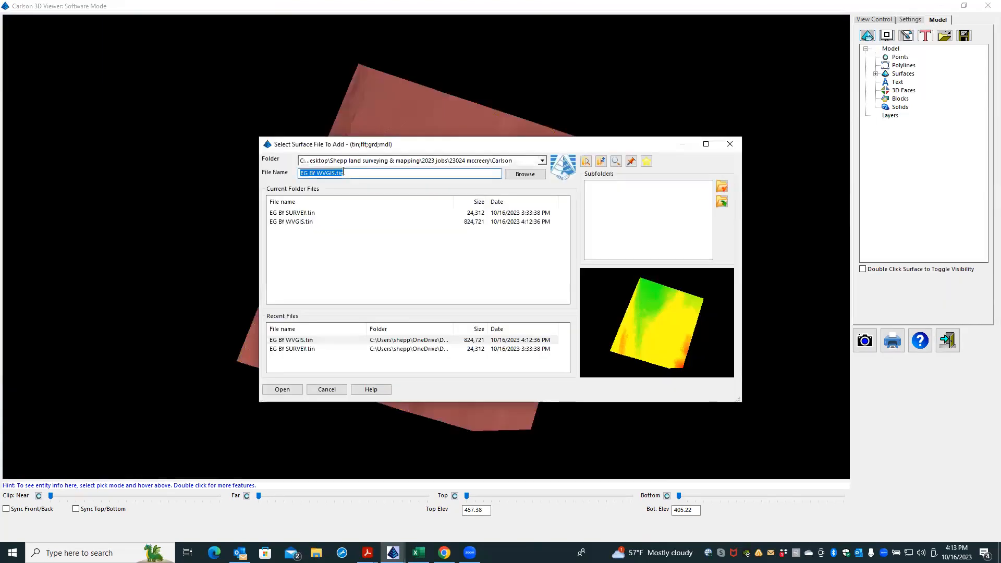
double_click(302, 213)
Tilt the model and examine up close where the surveyed surface overlaps the GIS surface along the western embankment.
scroll(315, 207, "up", 3)
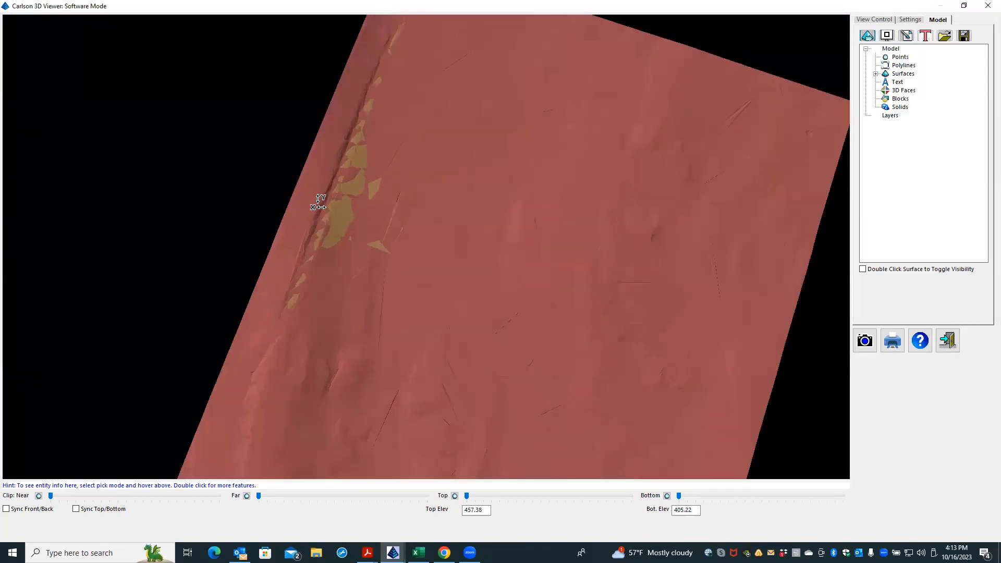
left_click_drag(404, 125, 460, 440)
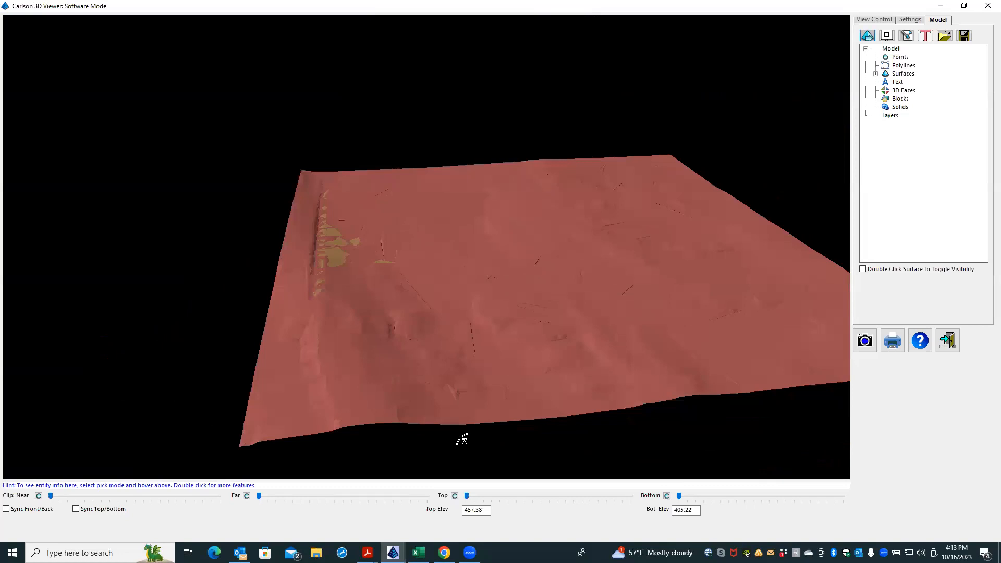
scroll(316, 233, "up", 3)
scroll(316, 233, "up", 4)
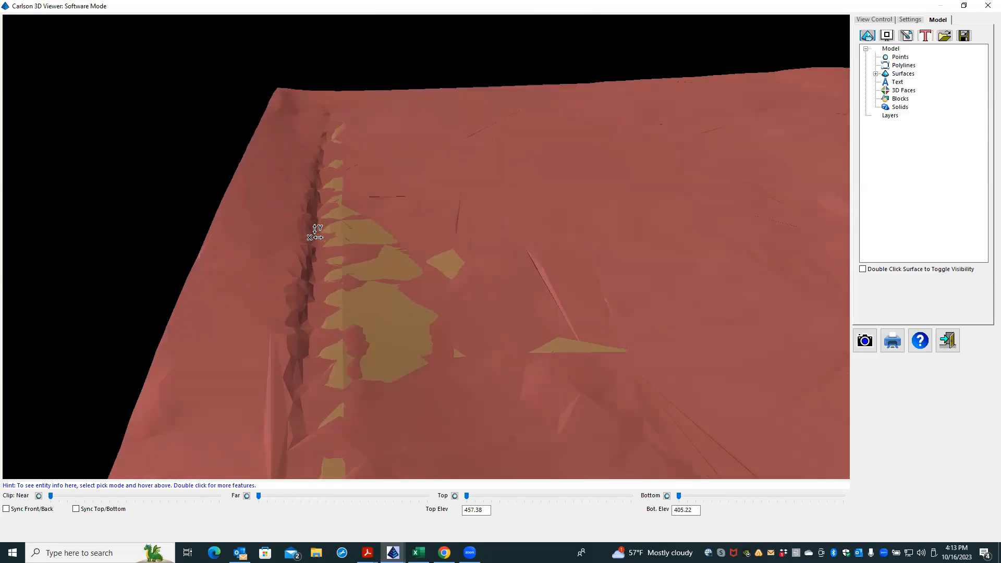
scroll(323, 300, "up", 2)
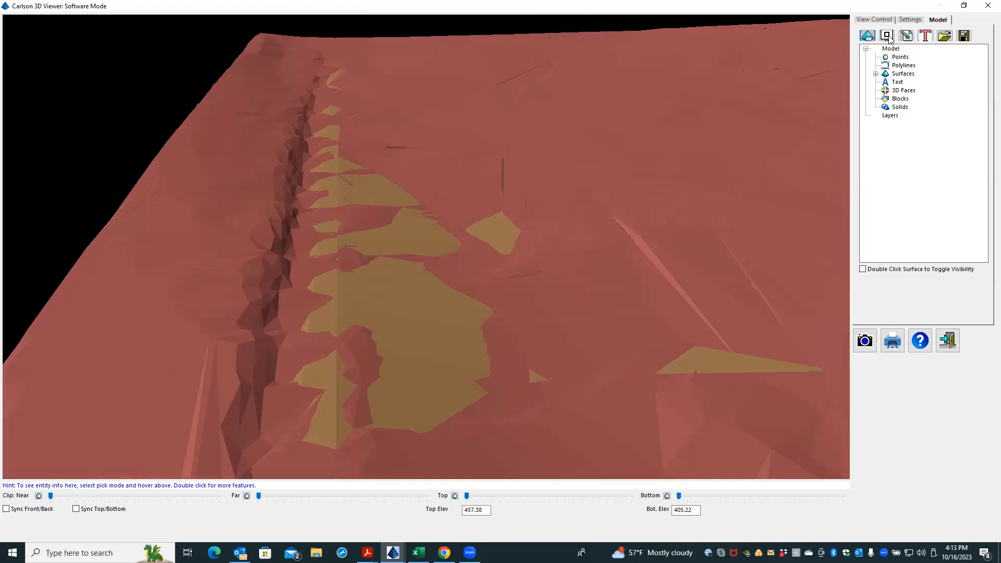
List the scene's surfaces, check the EG BY WVGIS surface properties without changes, and enable toggling surface visibility by double click.
left_click(875, 74)
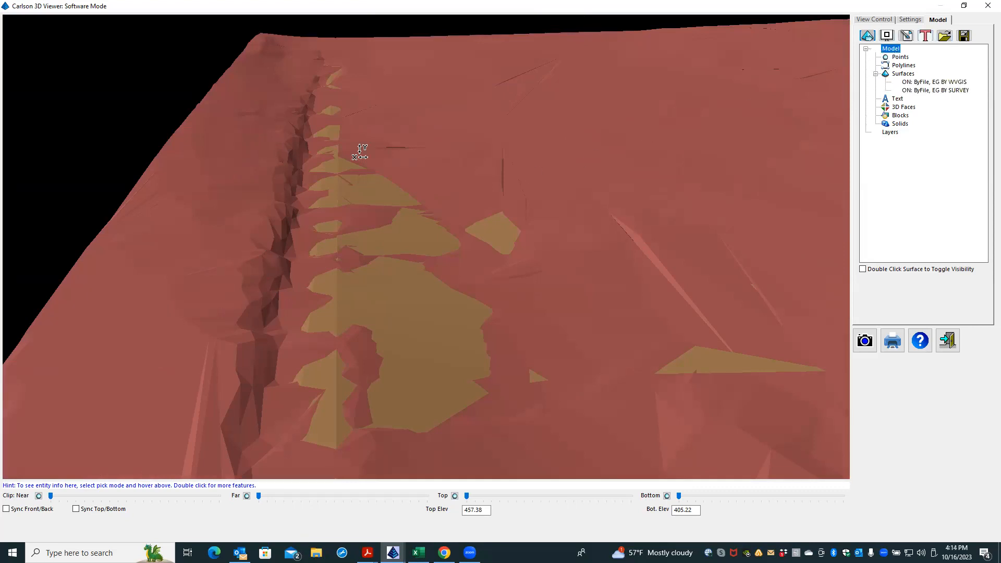
double_click(928, 83)
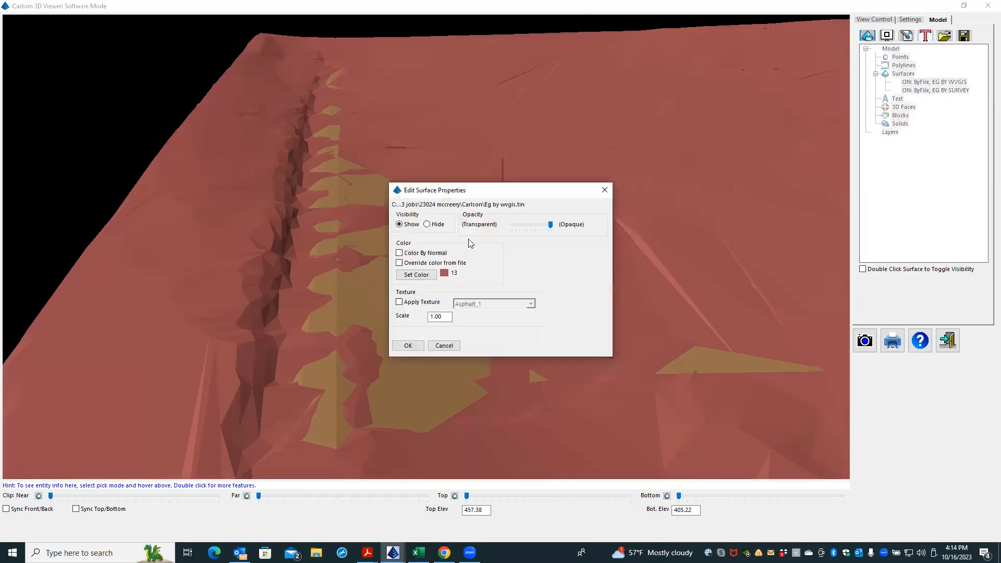
left_click(443, 346)
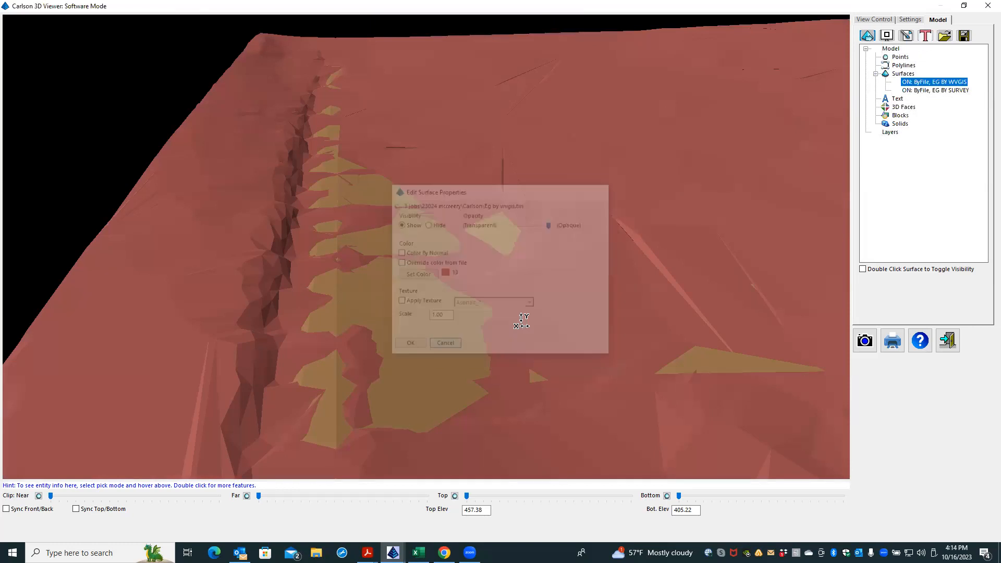
left_click(863, 270)
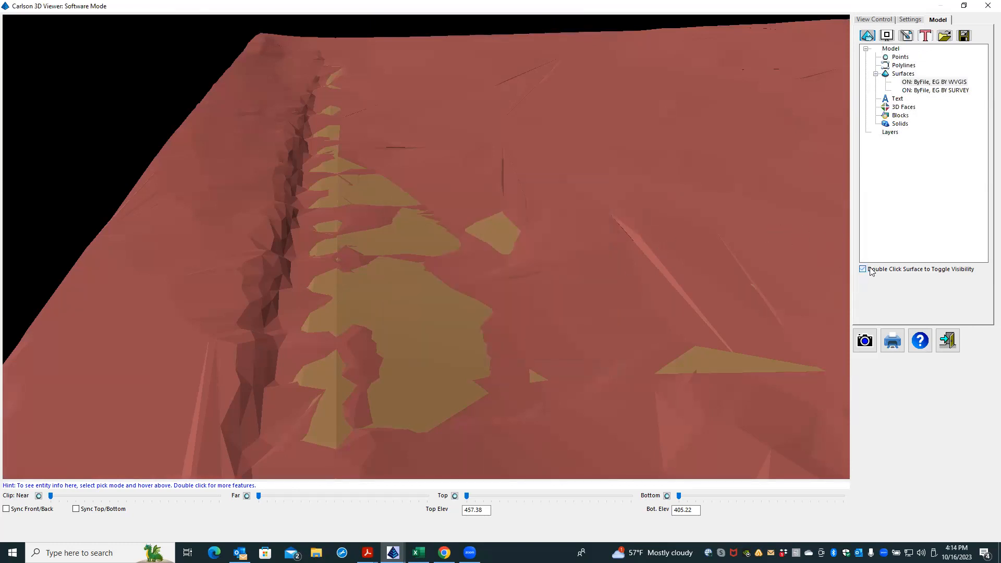
Hide the EG BY WVGIS surface and examine the EG BY SURVEY surface alone up close along the embankment.
left_click(950, 83)
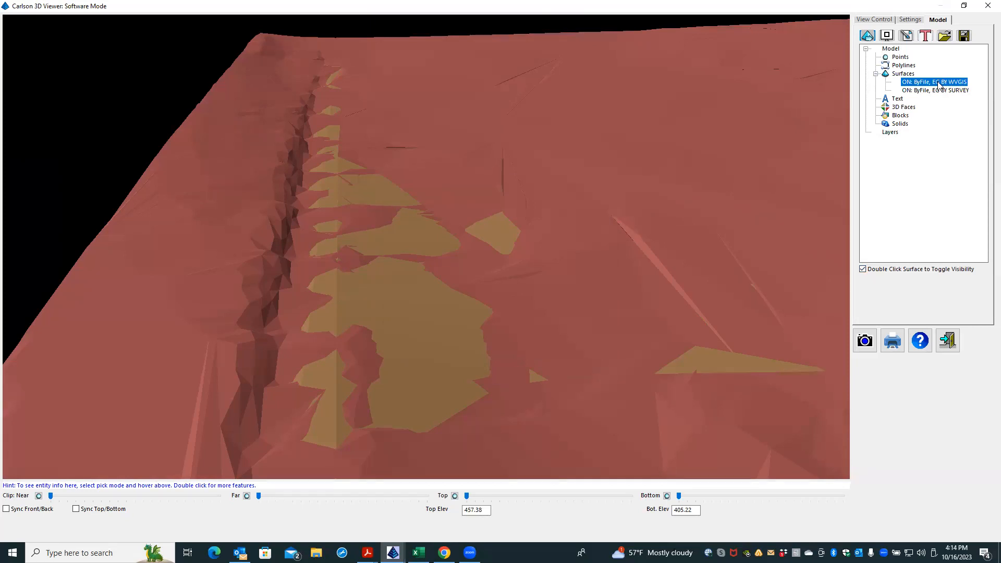
double_click(940, 83)
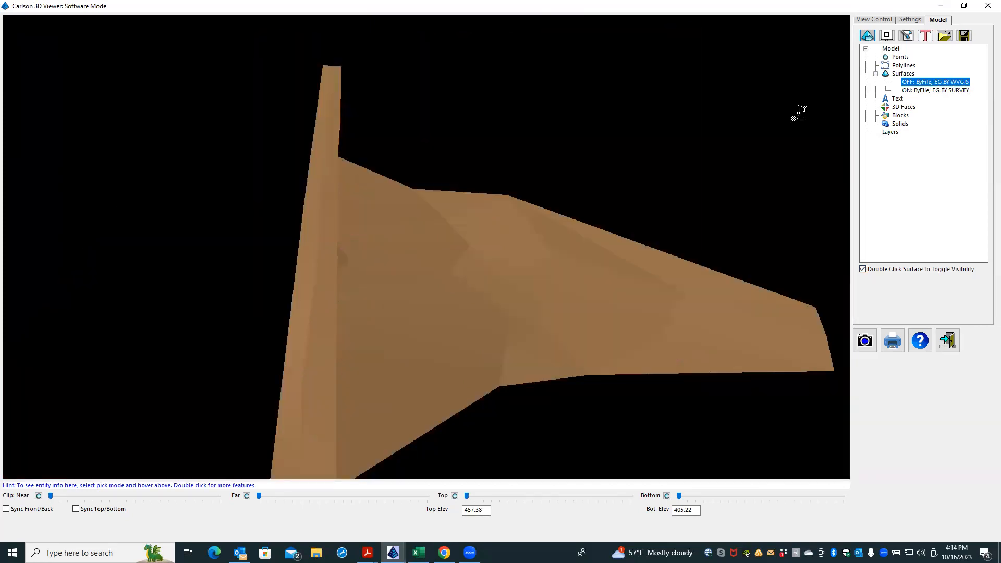
scroll(304, 263, "up", 3)
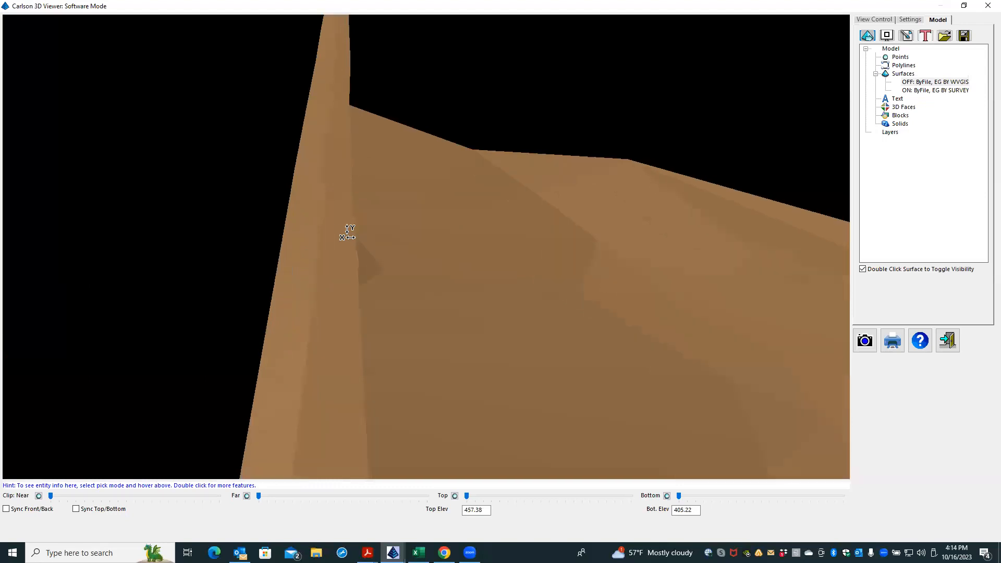
scroll(347, 234, "up", 1)
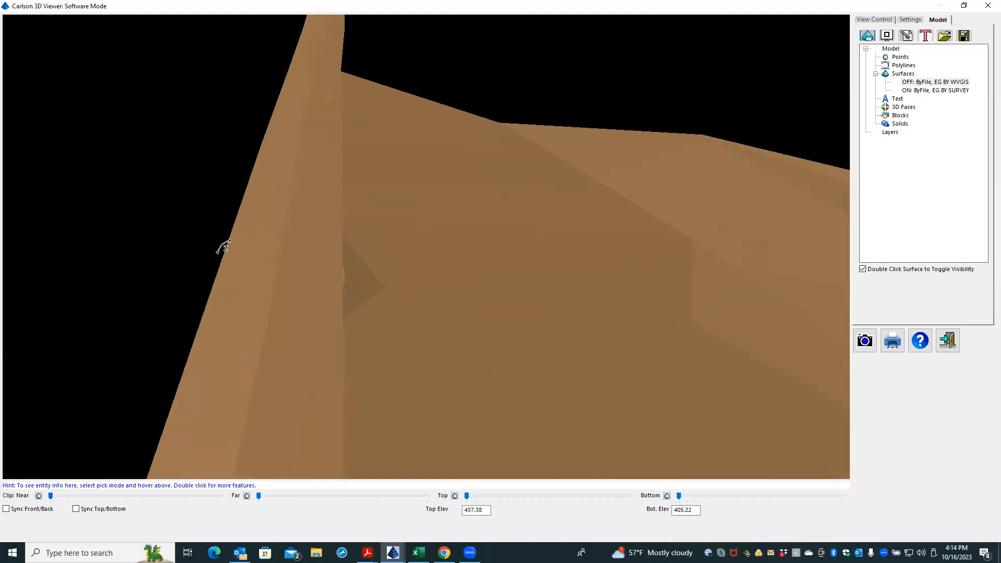
scroll(244, 237, "down", 1)
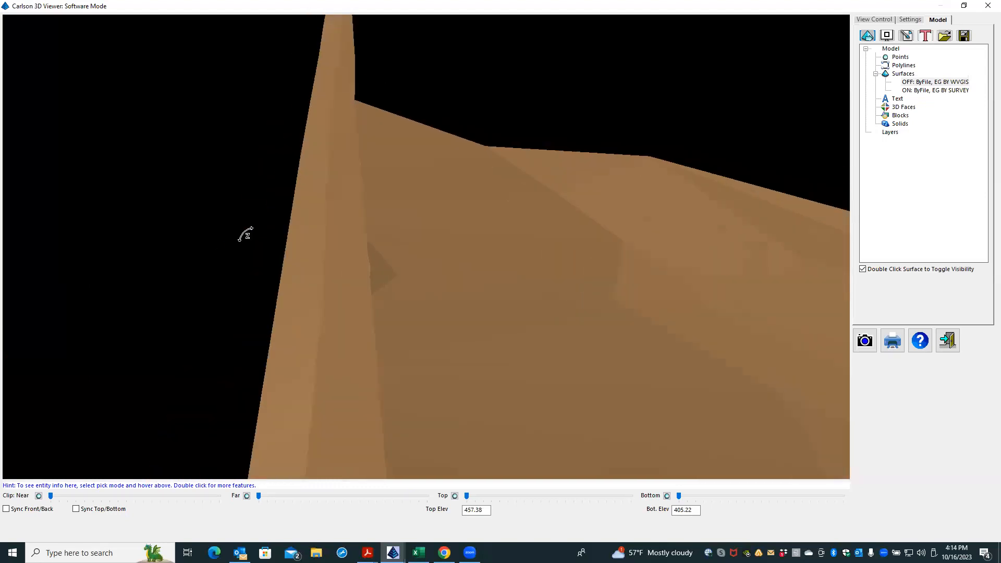
Show the EG BY WVGIS surface again, re-examine where the two surfaces overlap, and exit the 3D viewer.
double_click(920, 83)
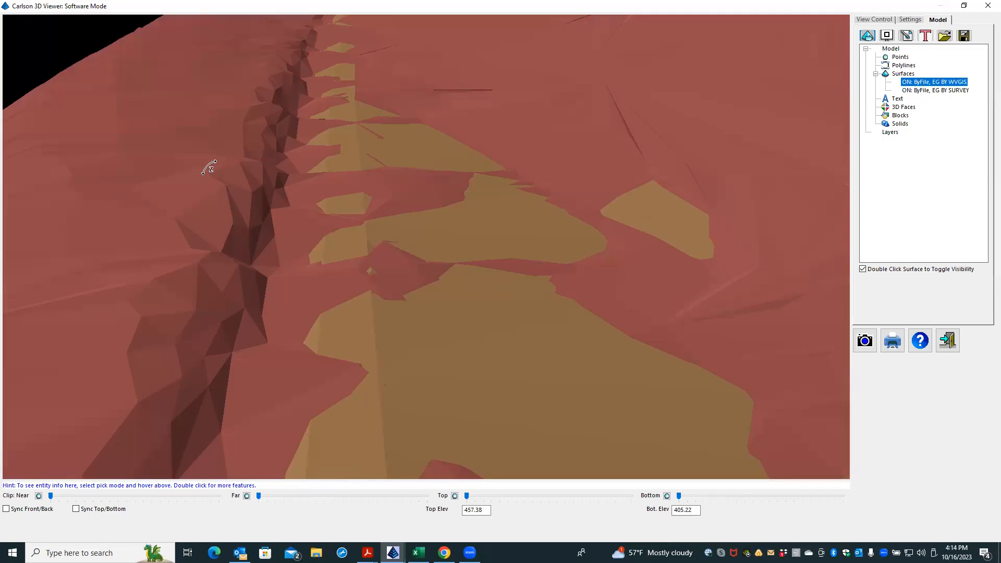
scroll(209, 168, "down", 3)
scroll(209, 167, "down", 3)
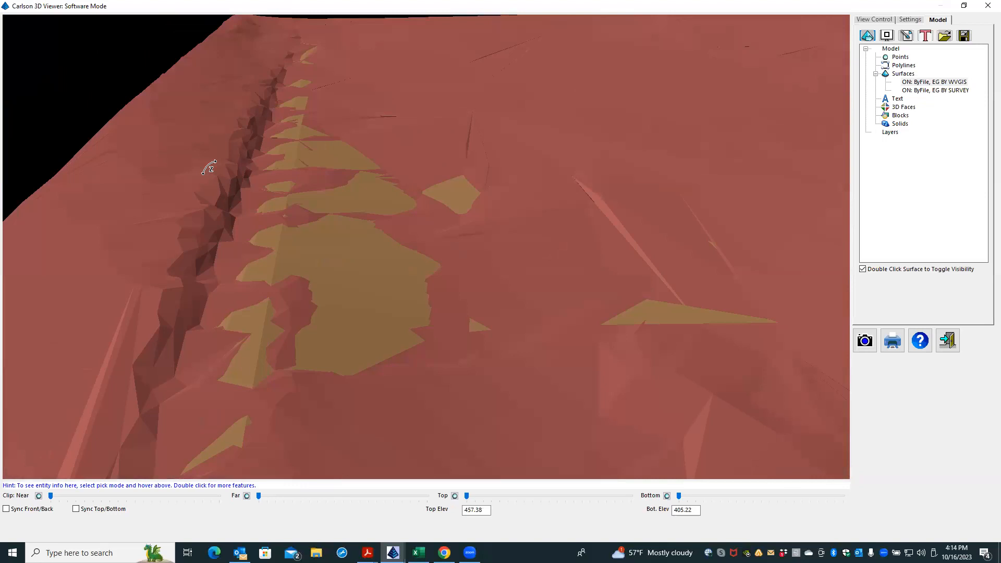
scroll(274, 261, "up", 3)
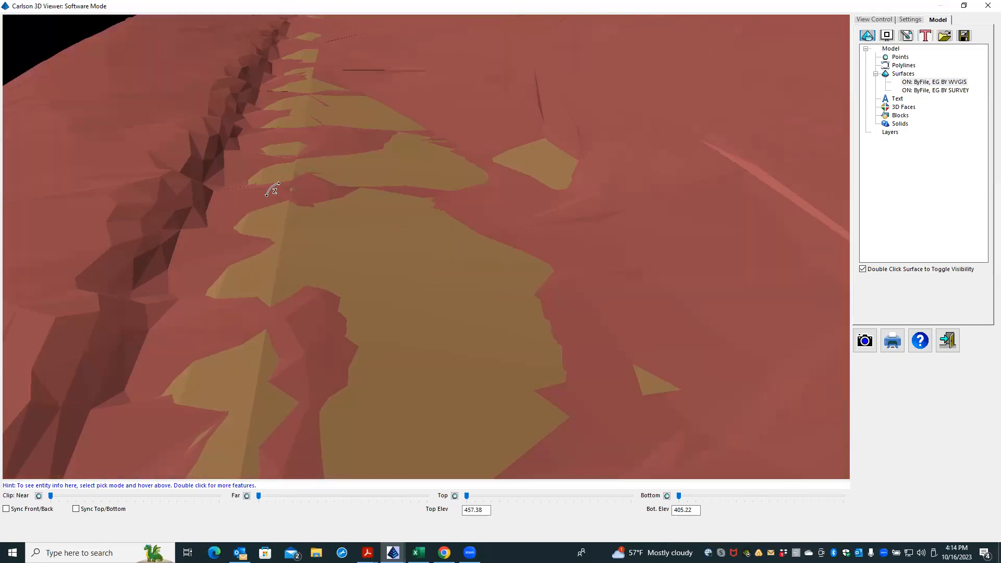
scroll(230, 187, "down", 5)
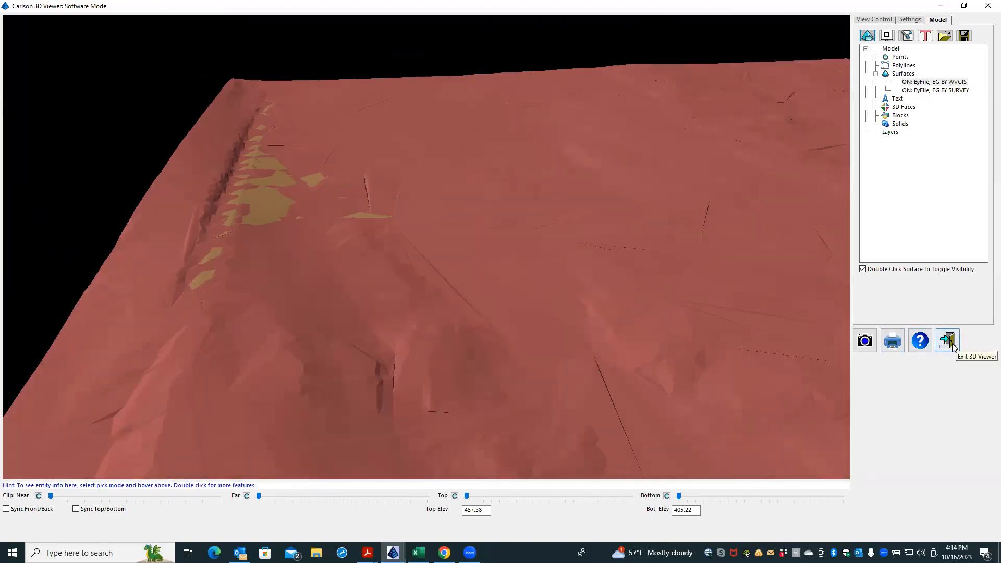
left_click(952, 343)
Start Triangulation File Utilities and load EG BY WVGIS.tin as the source surface.
scroll(398, 242, "up", 4)
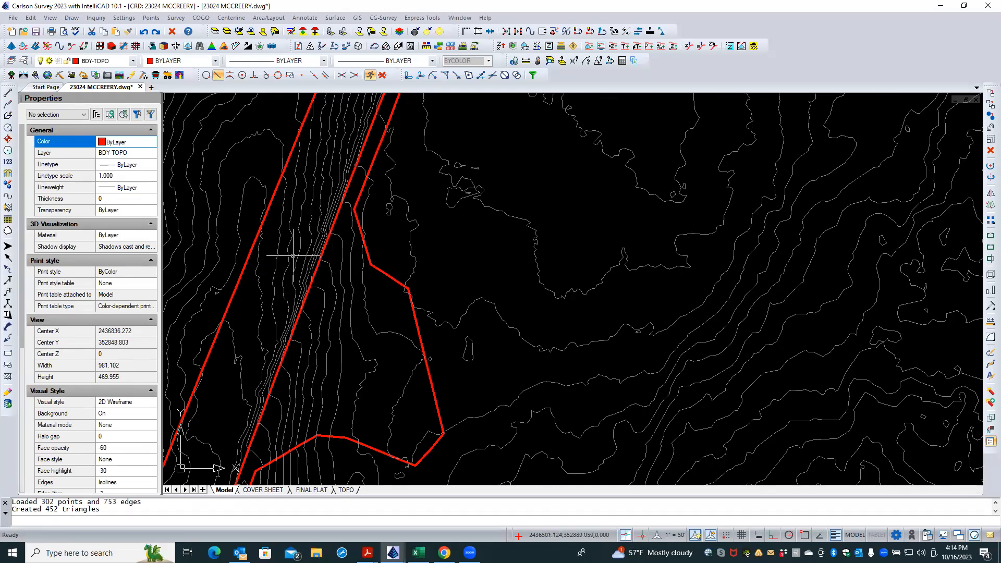
scroll(341, 221, "down", 5)
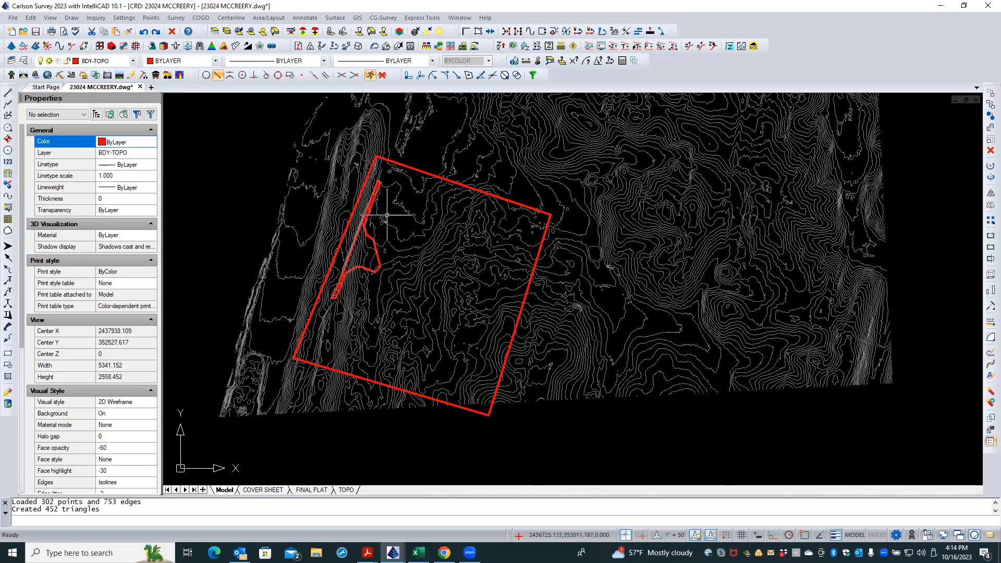
scroll(386, 214, "up", 2)
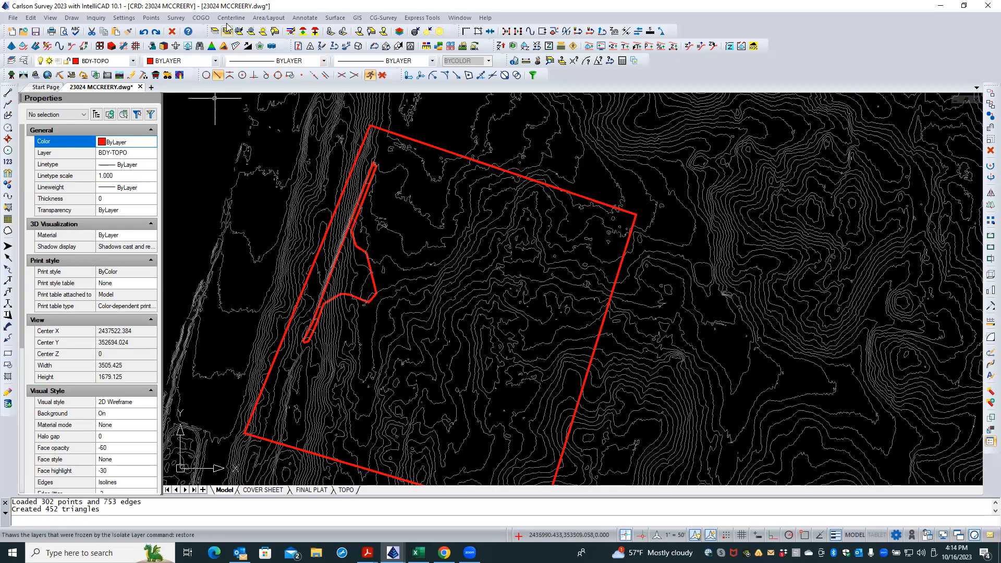
left_click(332, 18)
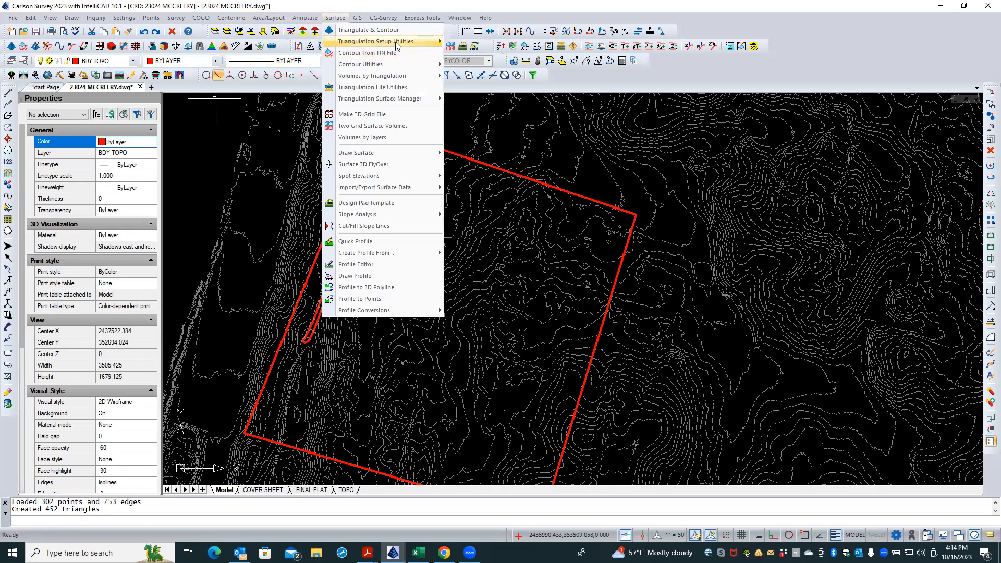
left_click(414, 88)
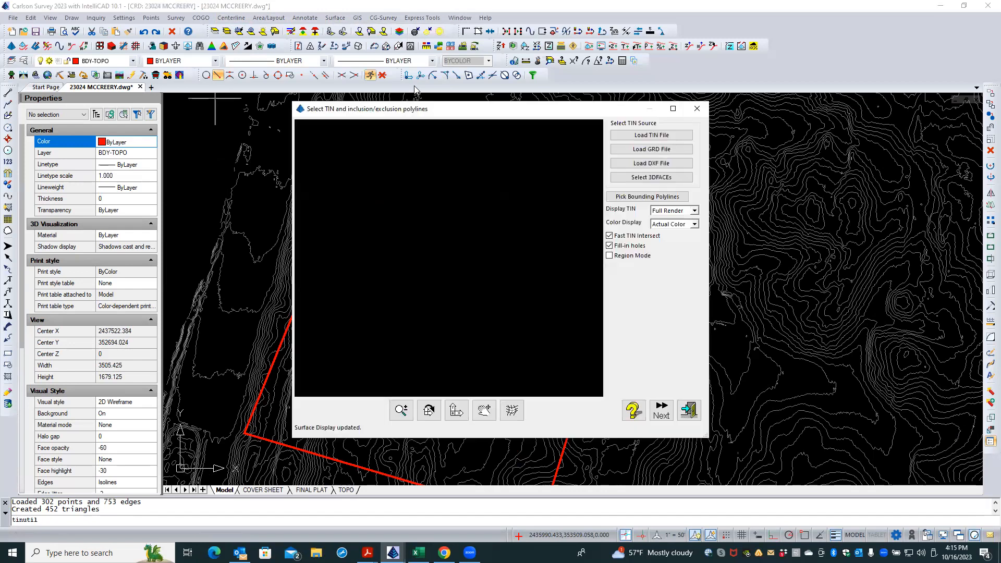
left_click(661, 135)
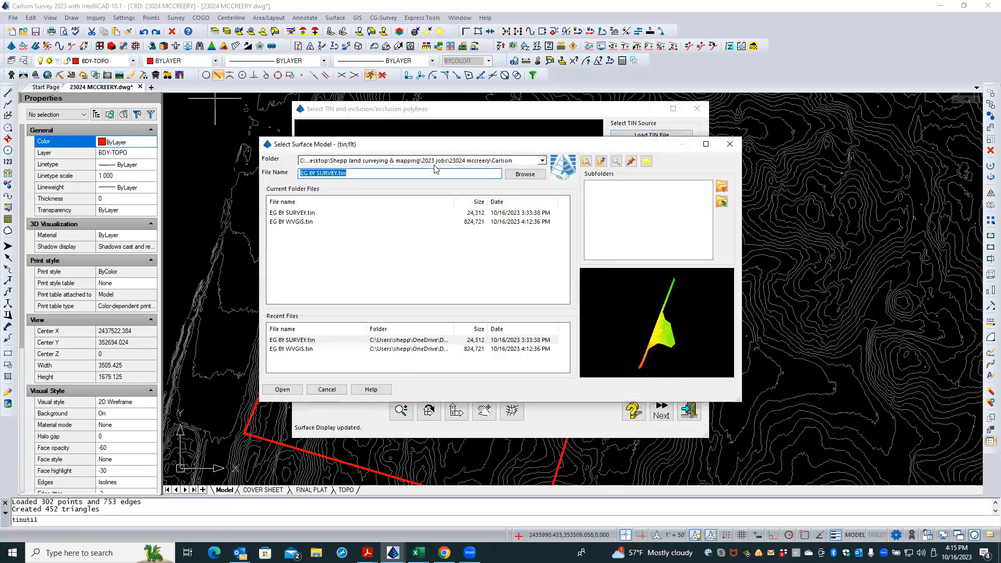
double_click(288, 221)
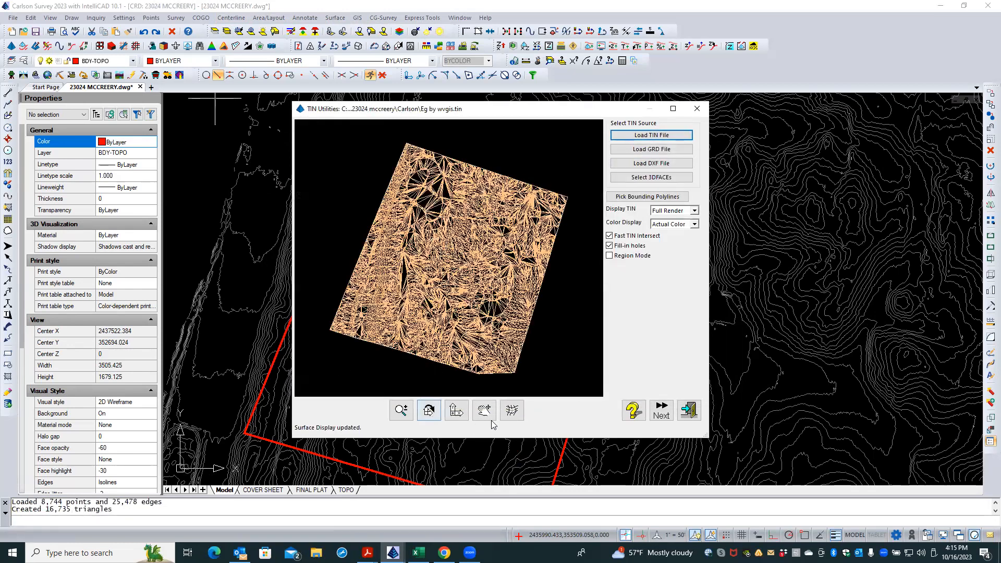
Shade and tilt the loaded GIS surface, and inspect it in a maximized TIN Utilities window.
left_click(511, 411)
mouse_move(469, 324)
left_mouse_down()
mouse_move(476, 201)
mouse_move(418, 255)
left_mouse_up()
scroll(389, 254, "up", 3)
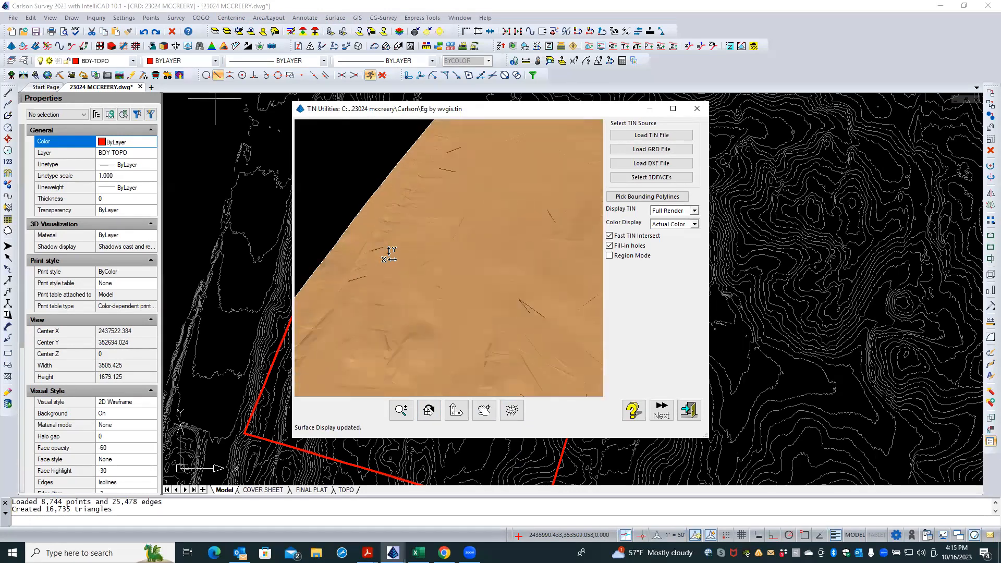
double_click(423, 107)
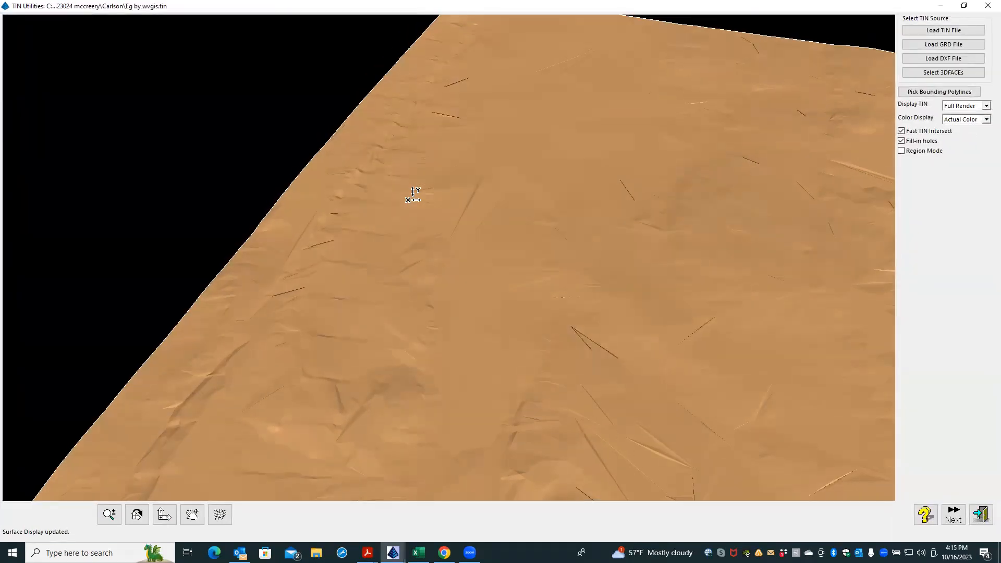
scroll(412, 194, "down", 3)
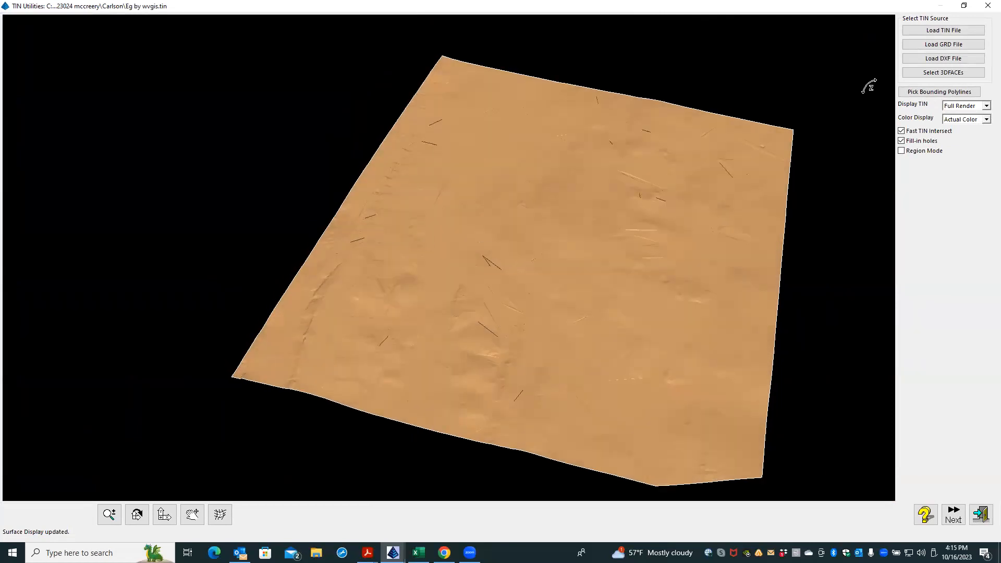
Advance to the TIN editing operations, shade and tilt the surface, and restore the window to a moderately enlarged size over the drawing.
left_click(953, 515)
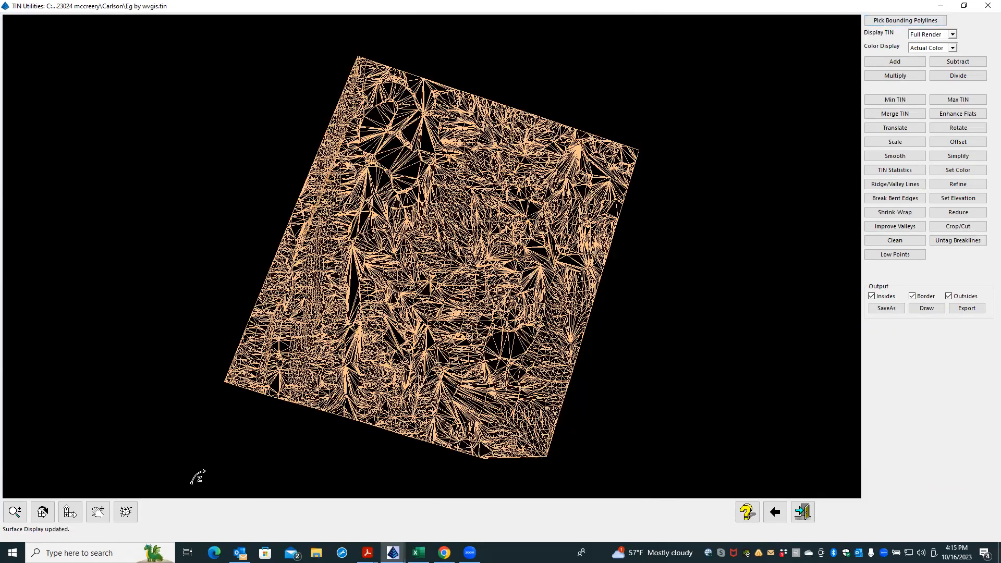
left_click(125, 513)
mouse_move(378, 275)
left_mouse_down()
mouse_move(371, 152)
mouse_move(420, 346)
mouse_move(419, 286)
mouse_move(422, 303)
left_mouse_up()
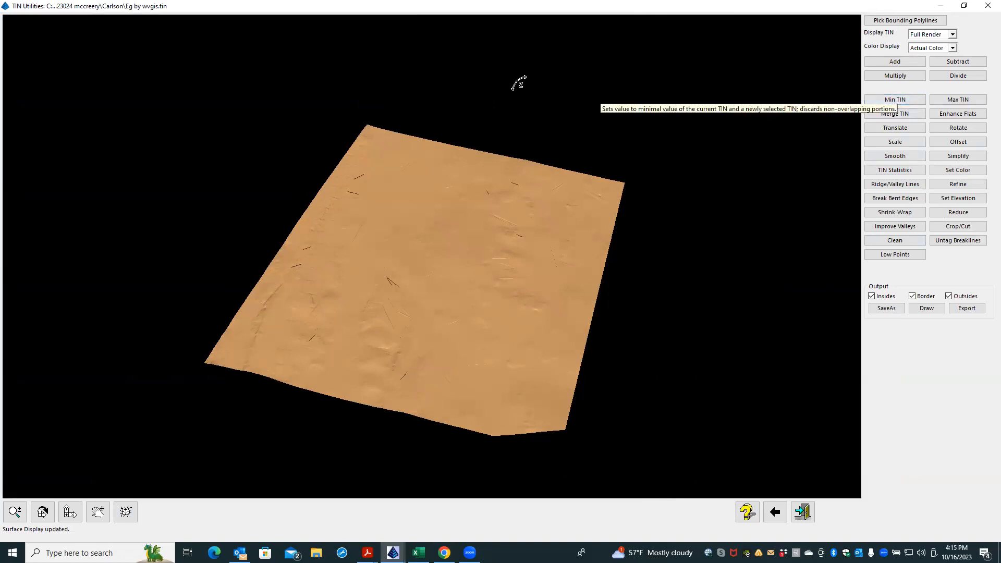
double_click(362, 7)
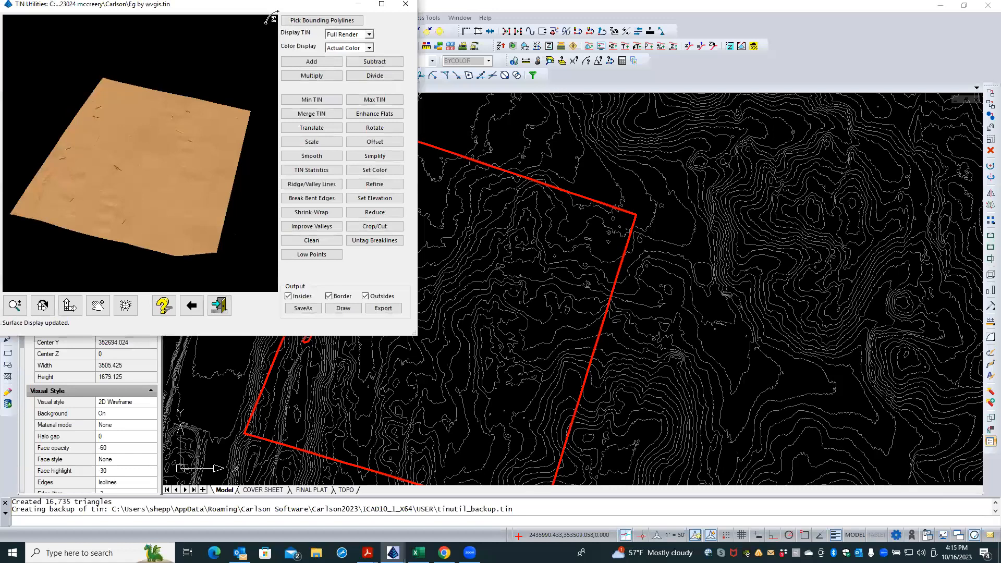
left_click_drag(228, 11, 271, 54)
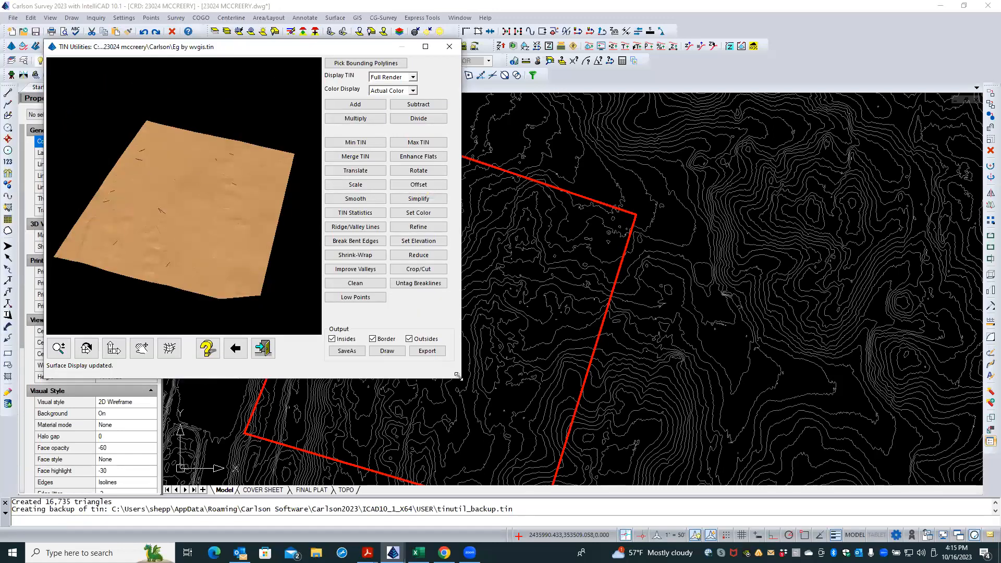
left_click_drag(473, 387, 573, 439)
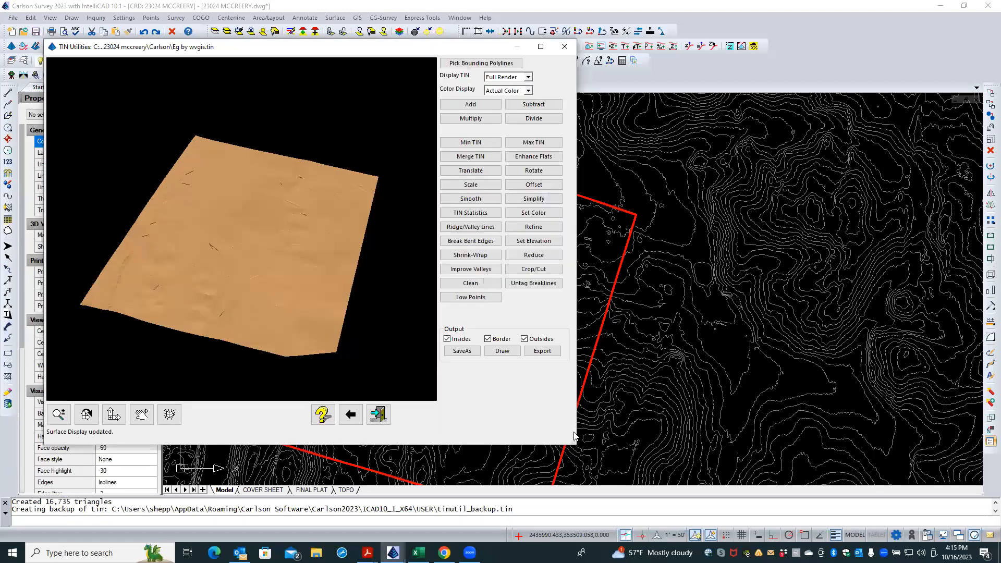
Start Merge TIN with the type "Second TIN inside/Current TIN outside boundary with transition" and set the transition width to 5.
left_click(454, 159)
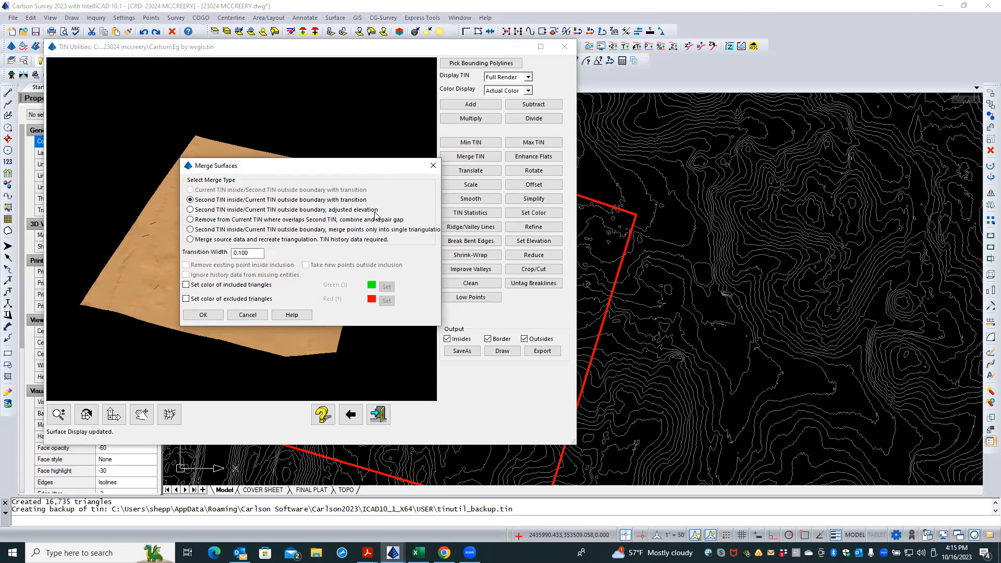
mouse_move(379, 214)
mouse_move(326, 206)
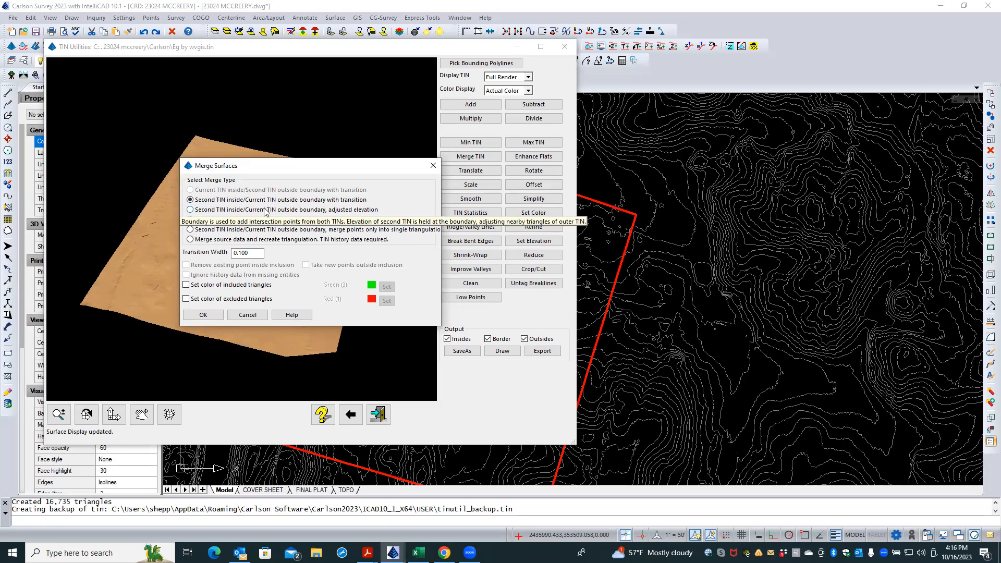
left_click(266, 211)
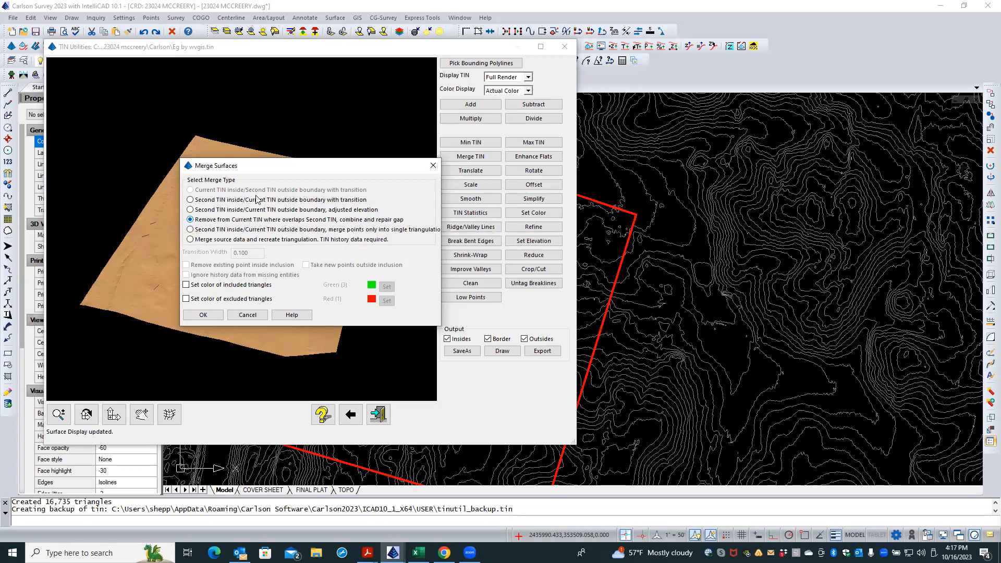
left_click(229, 201)
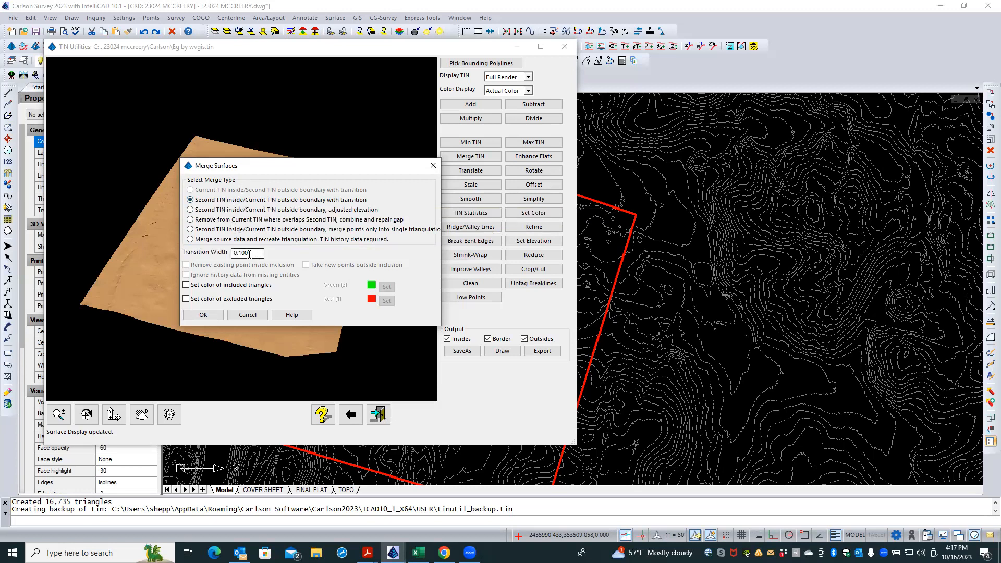
double_click(239, 252)
type("5")
key("shift+Tab")
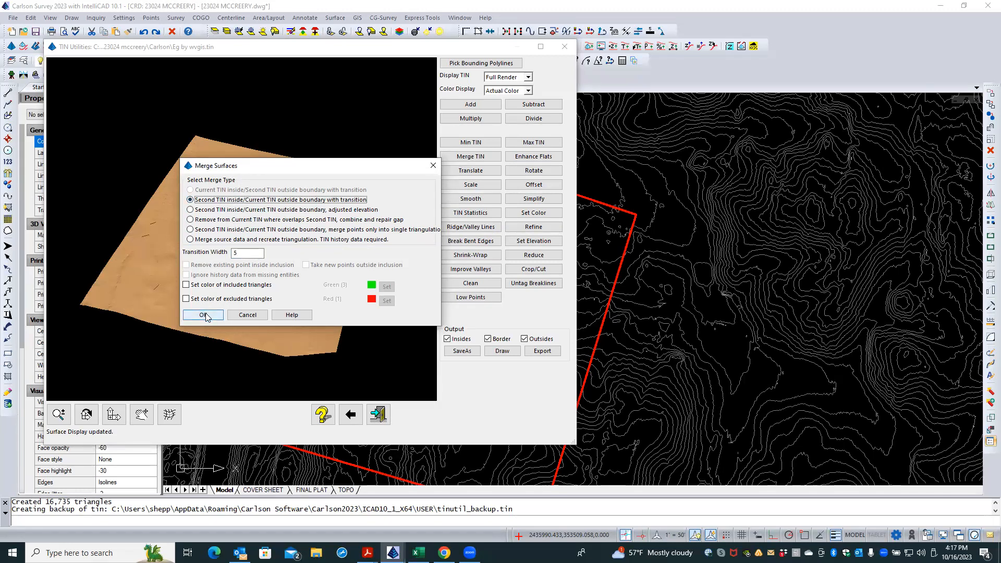
Enable coloring of included triangles in green and excluded triangles in red, and merge EG BY SURVEY.tin into the current surface.
left_click(186, 285)
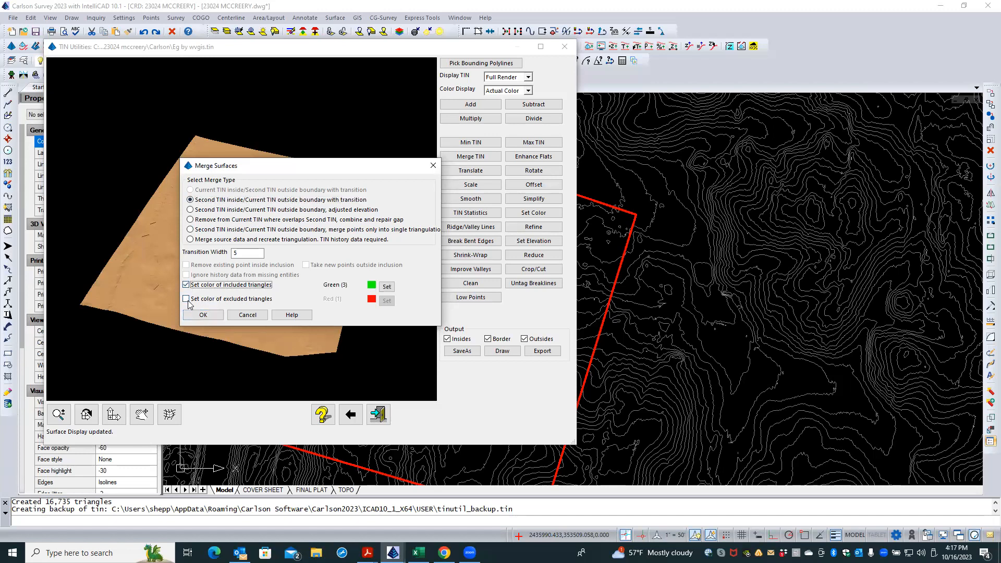
left_click(186, 300)
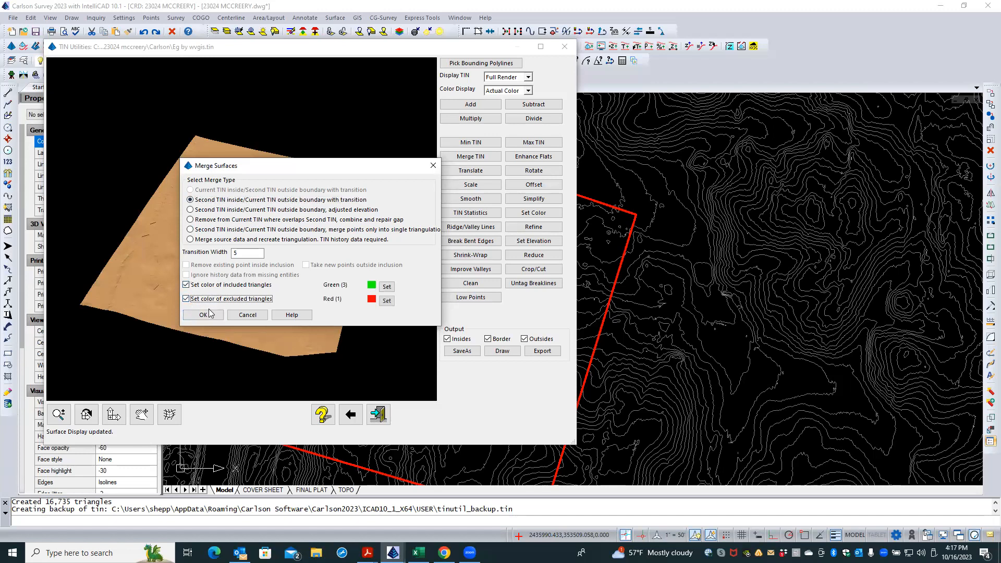
left_click(204, 315)
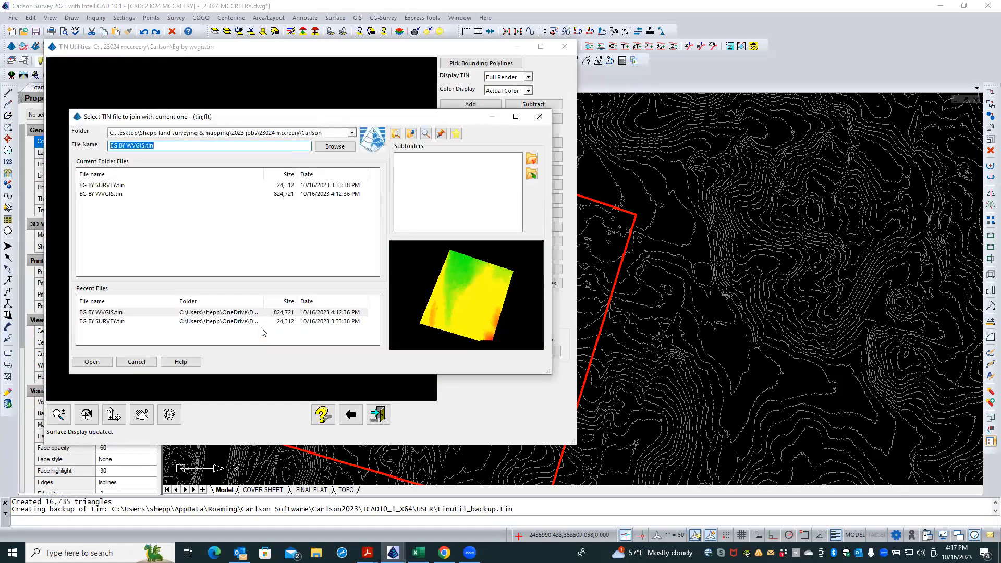
double_click(105, 322)
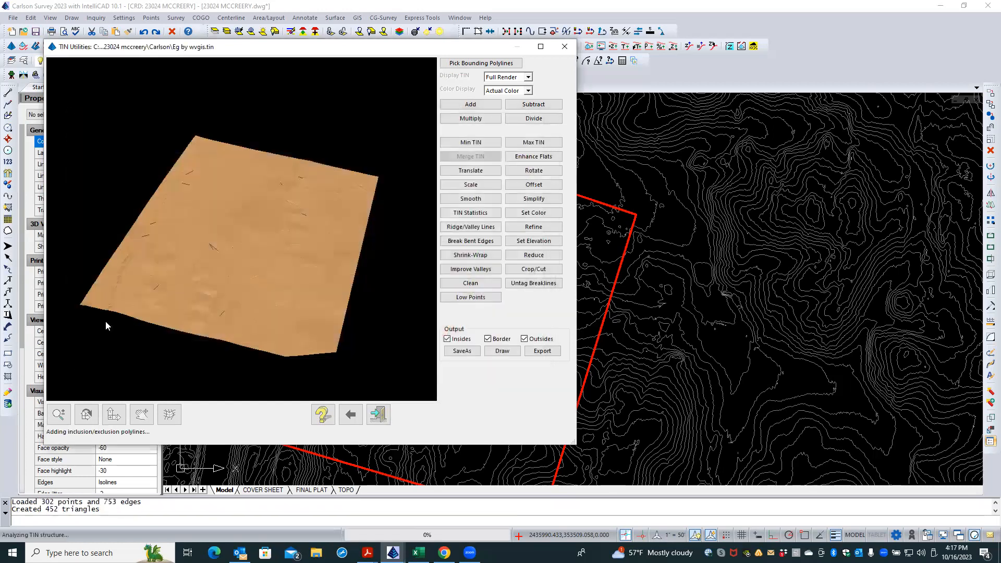
Tilt the merged surface and examine the colored survey area and its transition to the surrounding GIS terrain.
left_click_drag(219, 288, 219, 179)
scroll(157, 197, "up", 4)
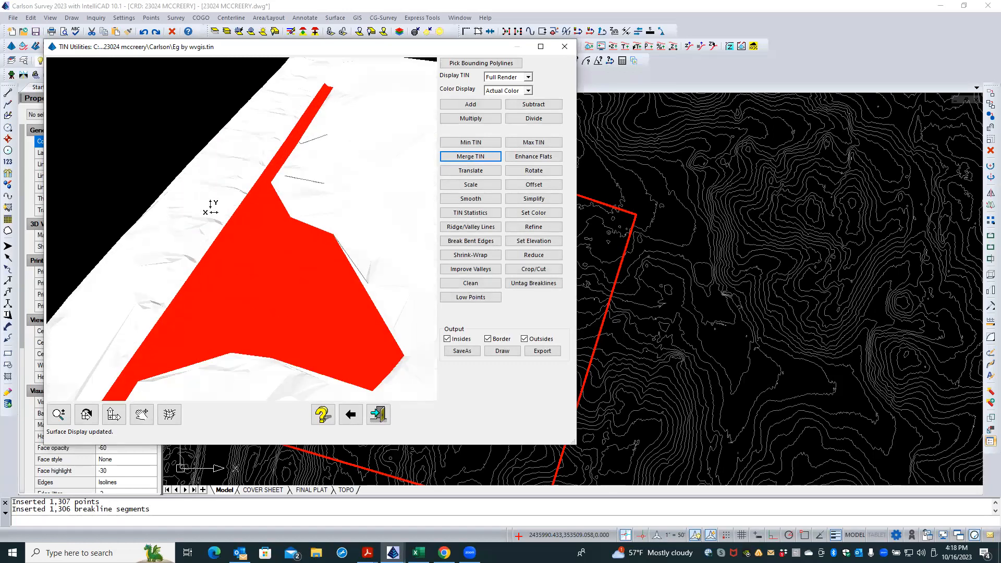
scroll(265, 208, "down", 1)
left_click_drag(266, 211, 290, 208)
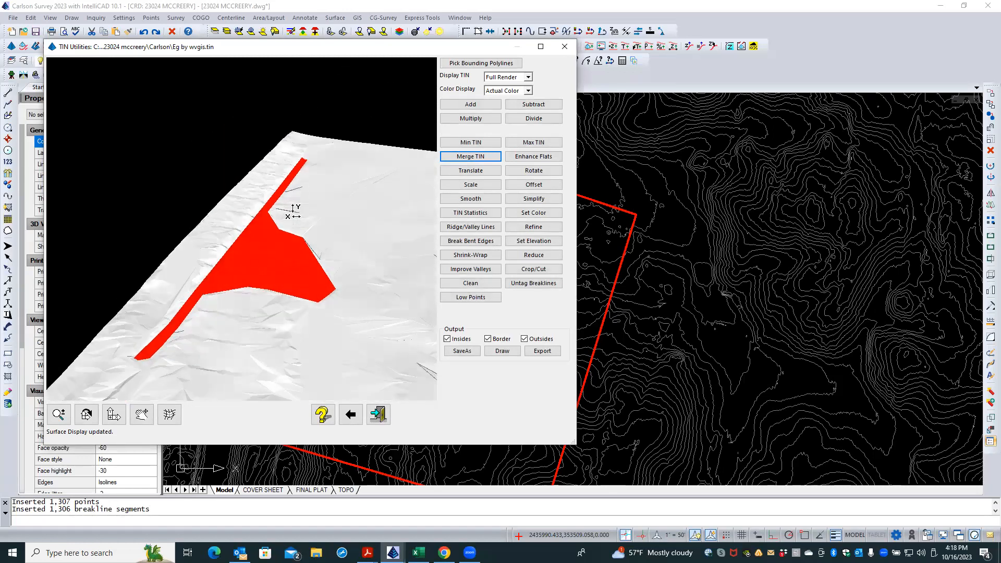
Orbit and zoom around the merged surface to examine how the colored survey area meets the surrounding GIS terrain.
left_click_drag(226, 391, 252, 322)
left_click_drag(247, 275, 250, 263)
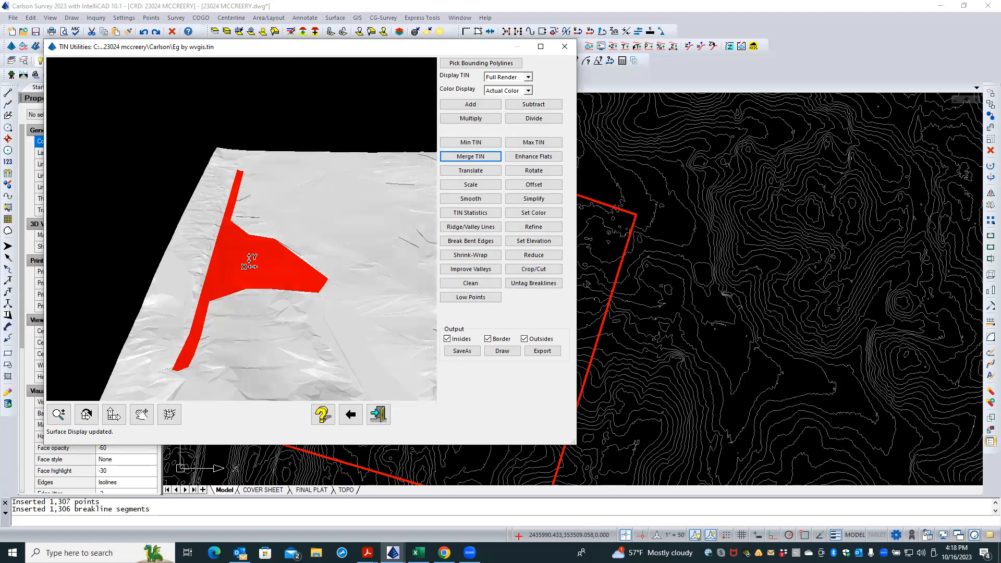
scroll(197, 257, "up", 3)
scroll(198, 256, "up", 3)
scroll(204, 259, "down", 1)
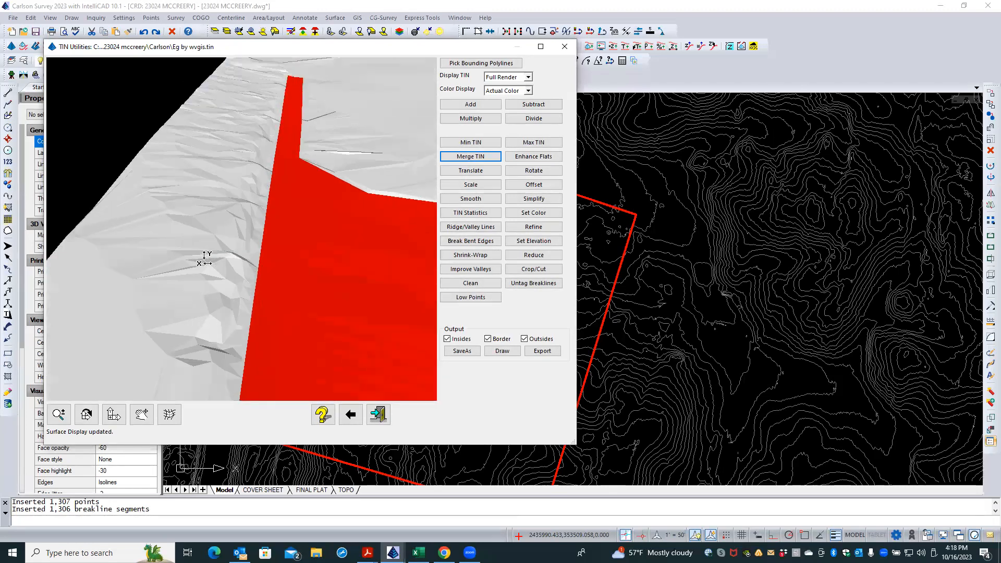
scroll(234, 210, "down", 3)
scroll(229, 206, "down", 3)
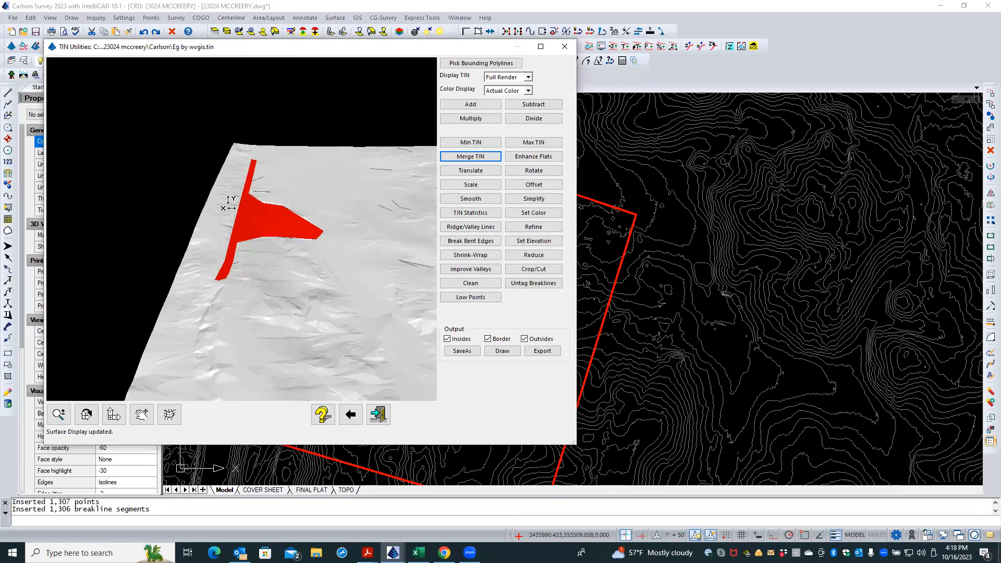
scroll(309, 214, "up", 5)
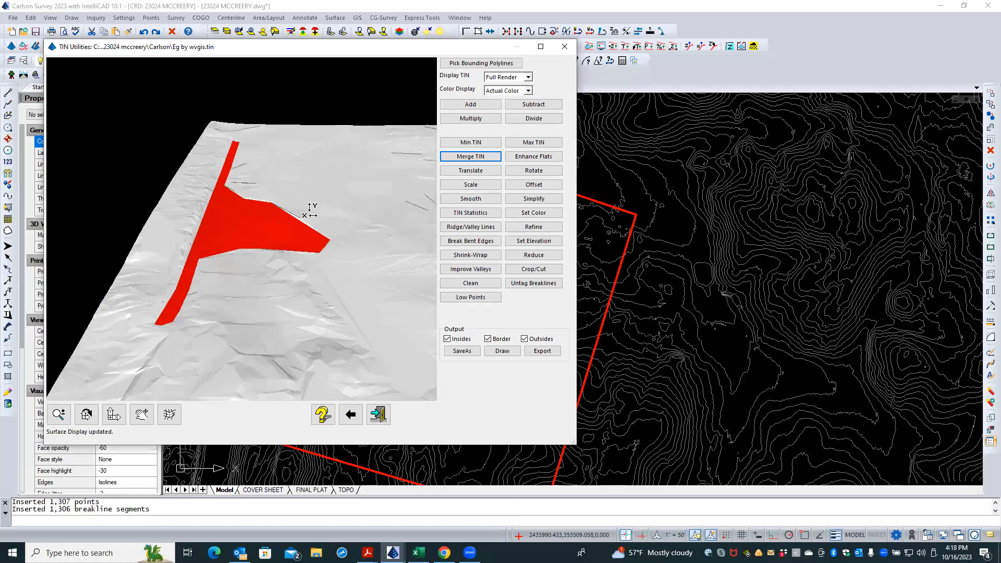
scroll(307, 214, "down", 2)
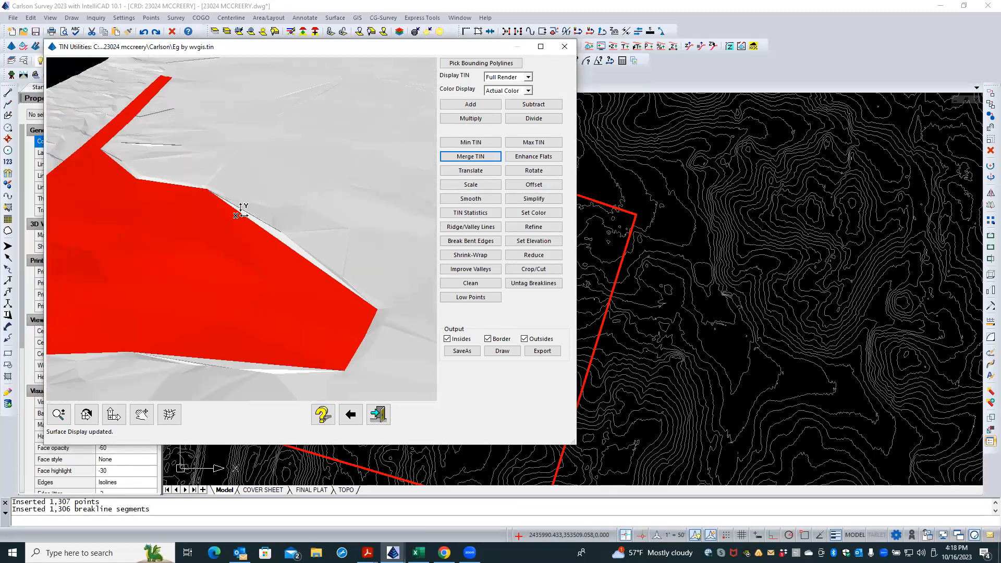
scroll(285, 240, "down", 2)
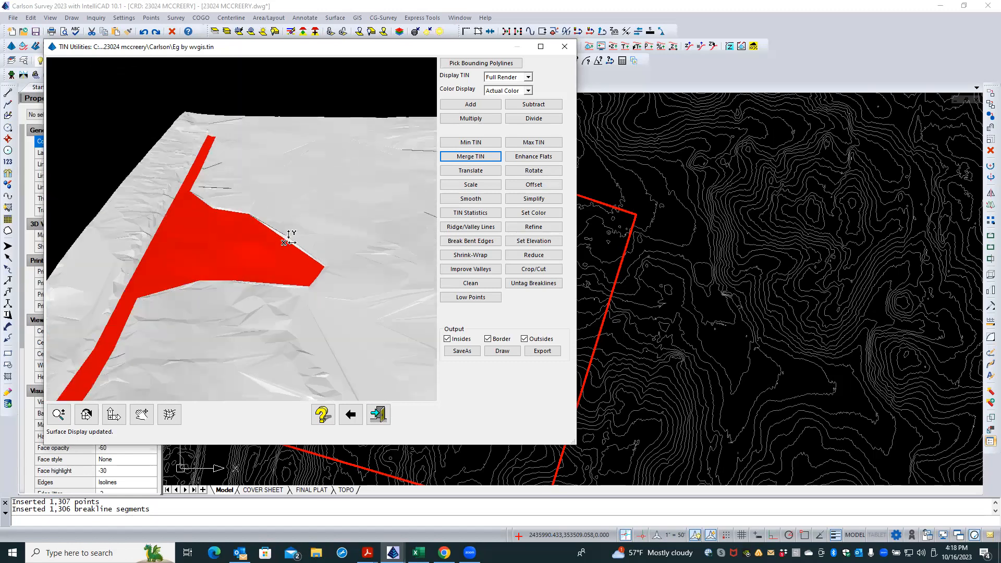
scroll(306, 217, "down", 2)
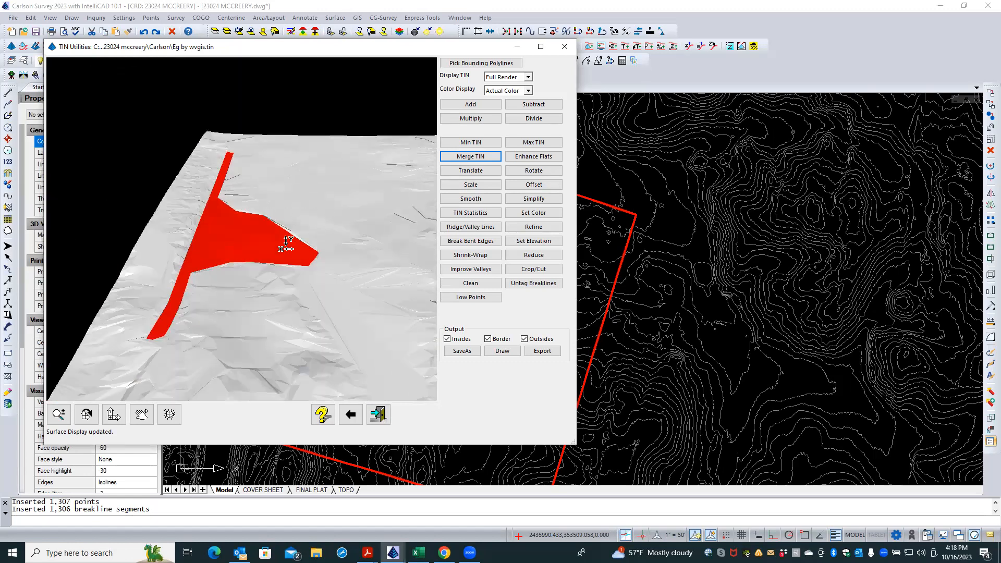
Save the merged surface as a new TIN file named EG_MERGED_1 in the project's Carlson folder.
left_click(462, 351)
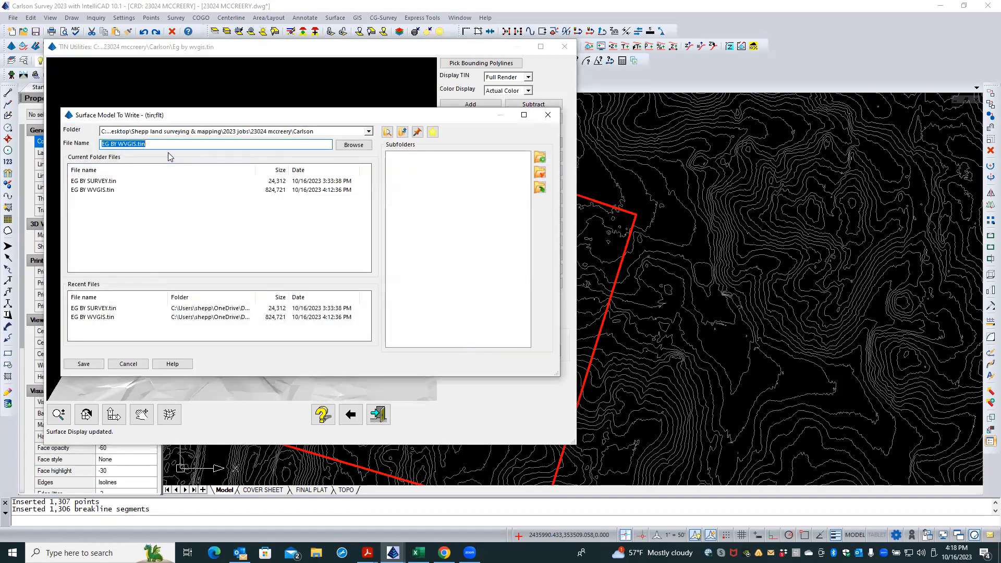
type("EG_MERGED_1")
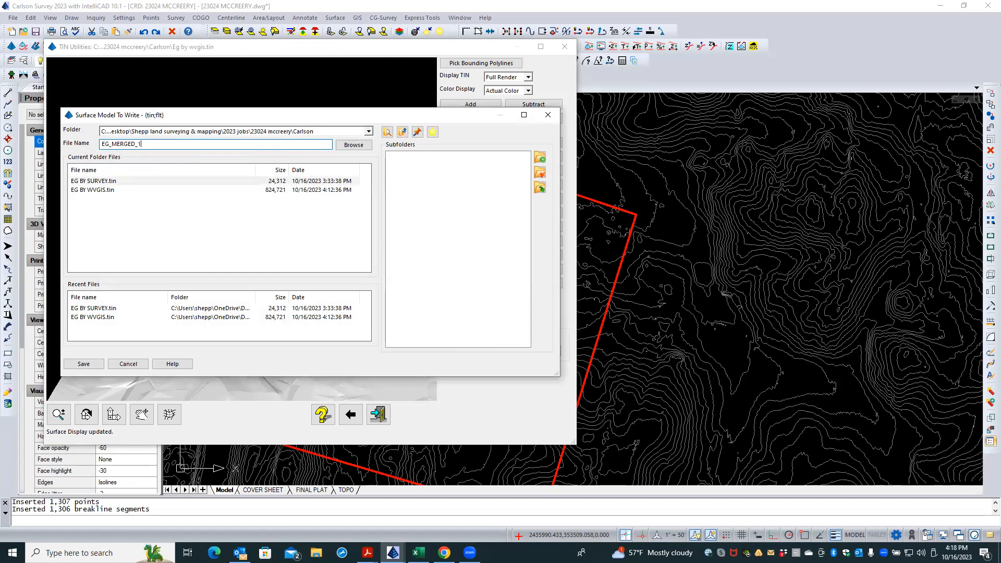
key("Return")
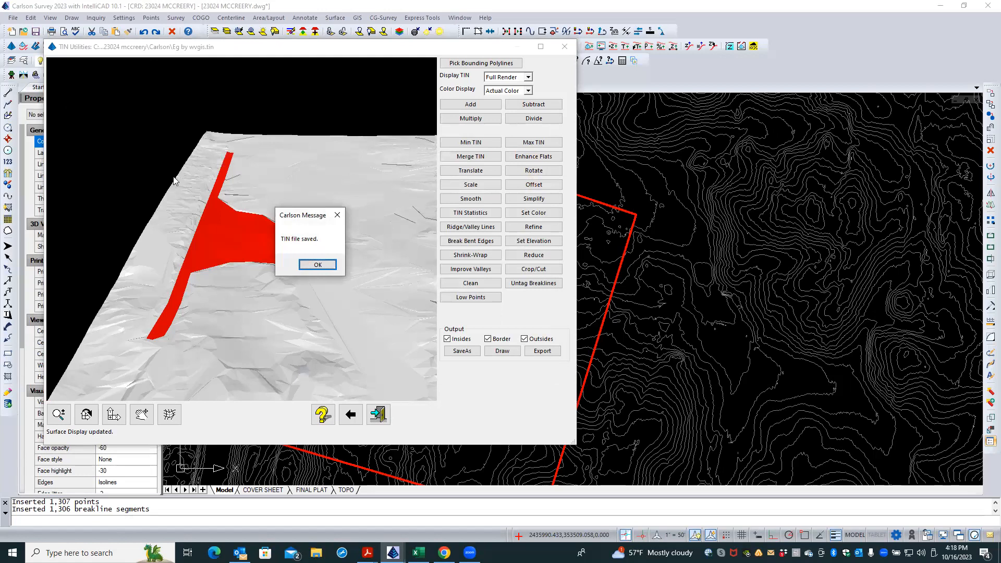
left_click(317, 265)
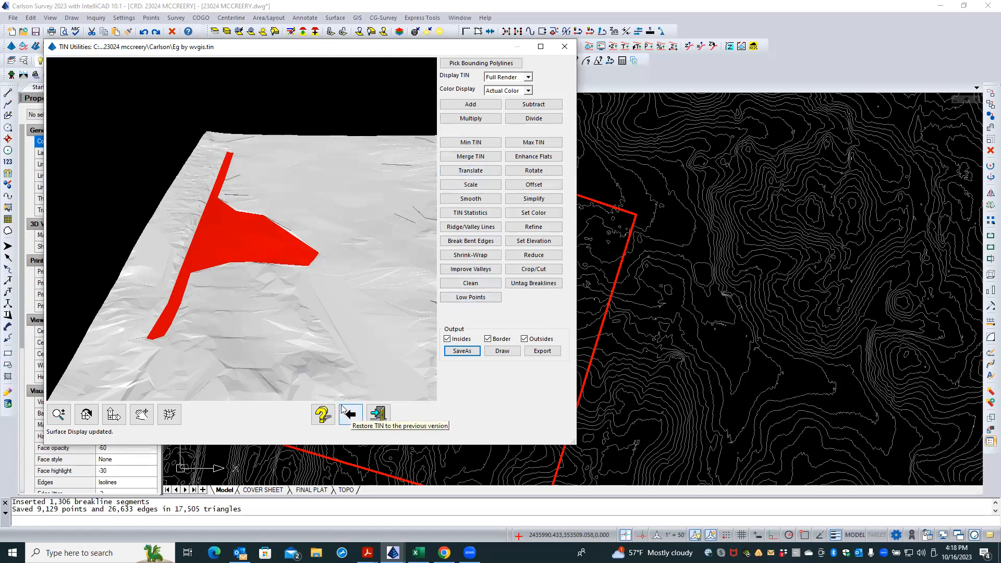
Reset the TIN to its original values and merge EG BY SURVEY.tin with "Second TIN inside/Current TIN outside boundary, adjusted elevation".
left_click(352, 418)
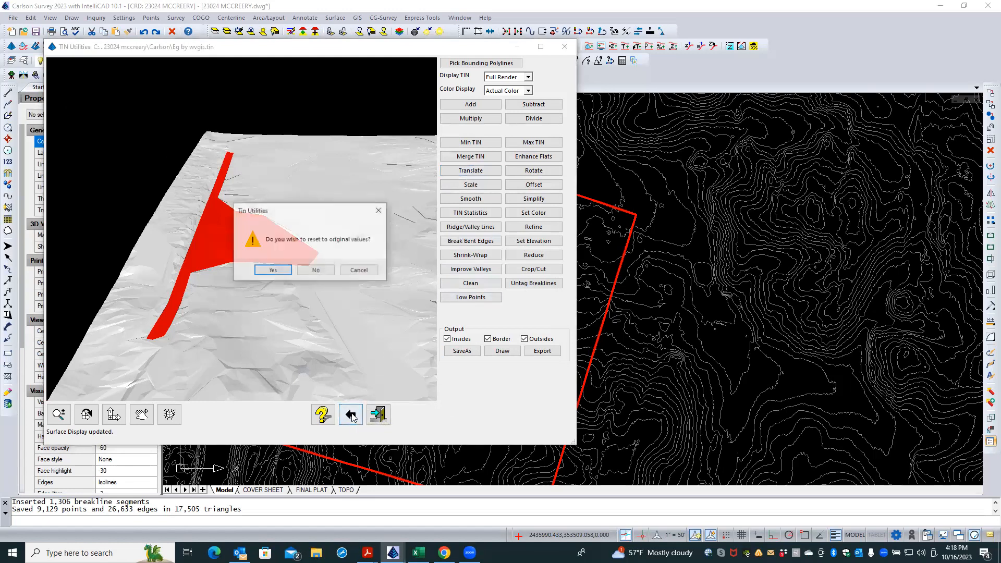
left_click(283, 270)
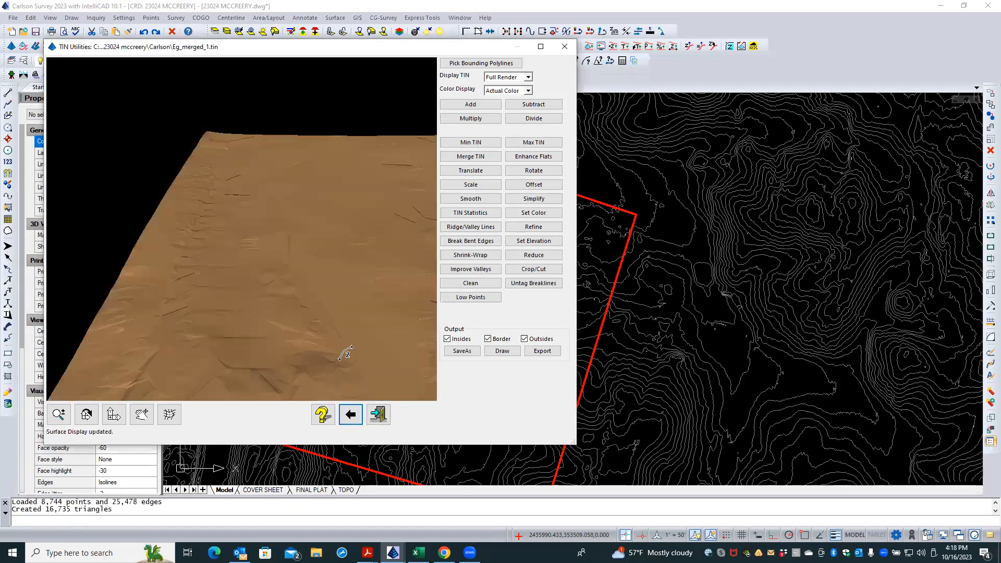
left_click(472, 157)
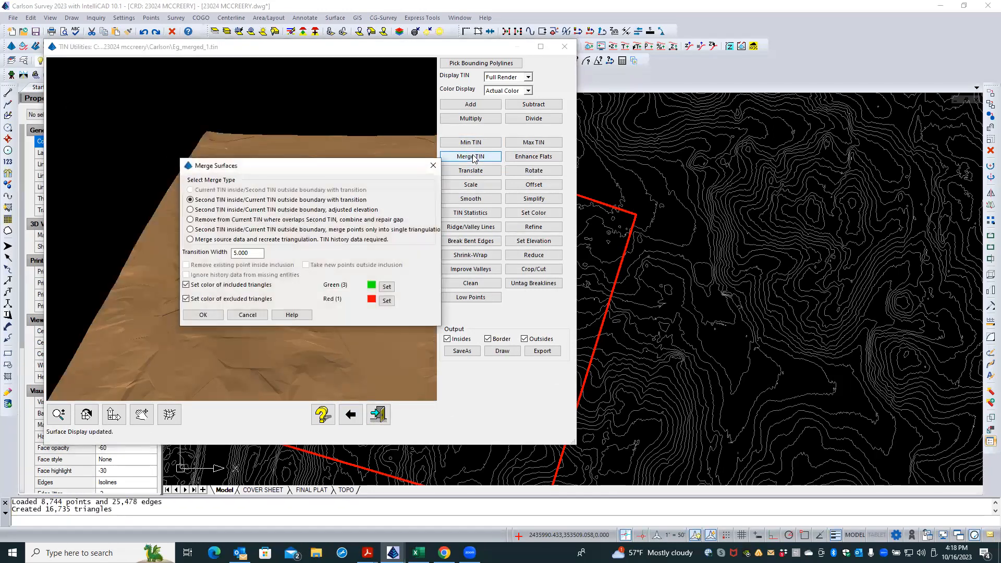
left_click(209, 210)
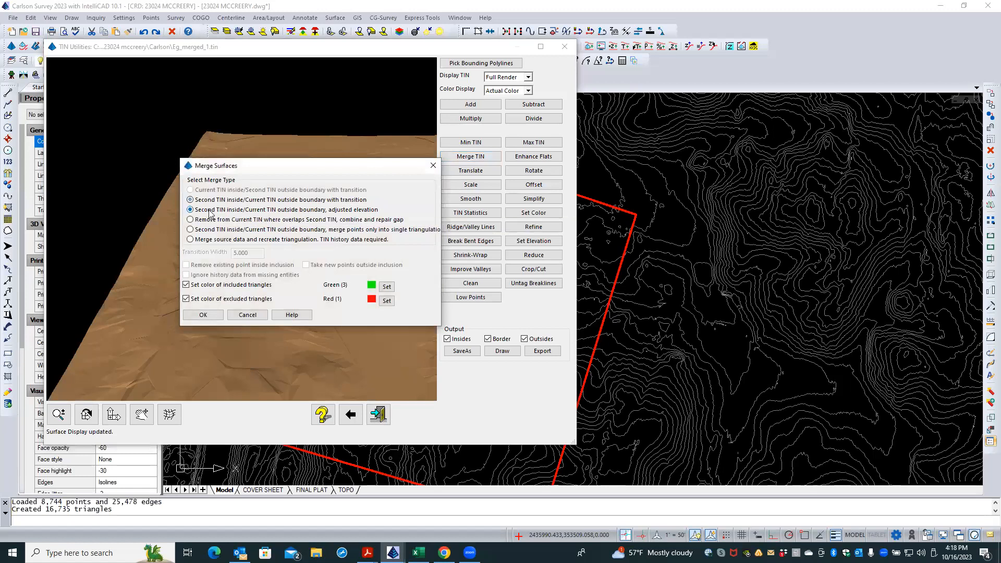
left_click(211, 316)
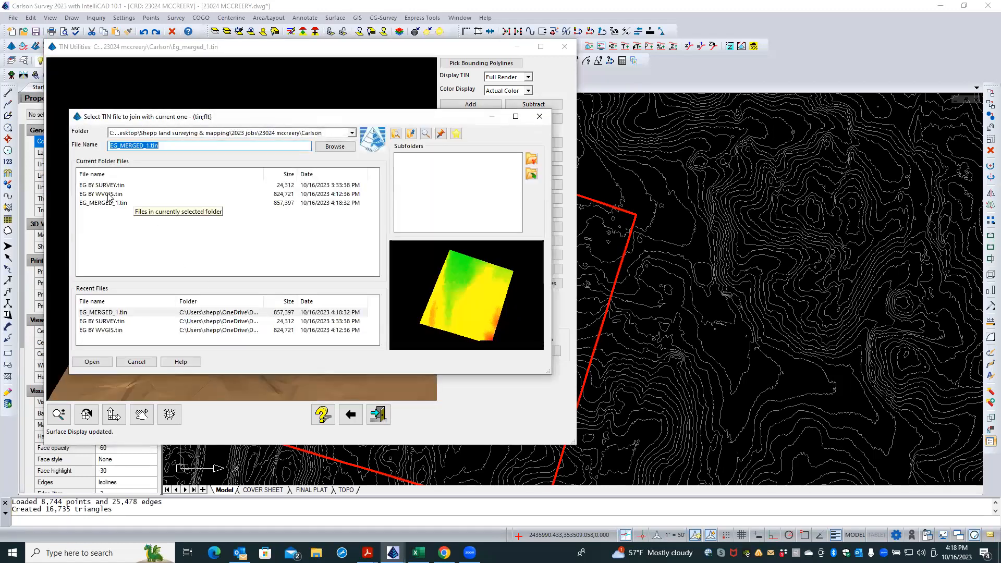
left_click(108, 187)
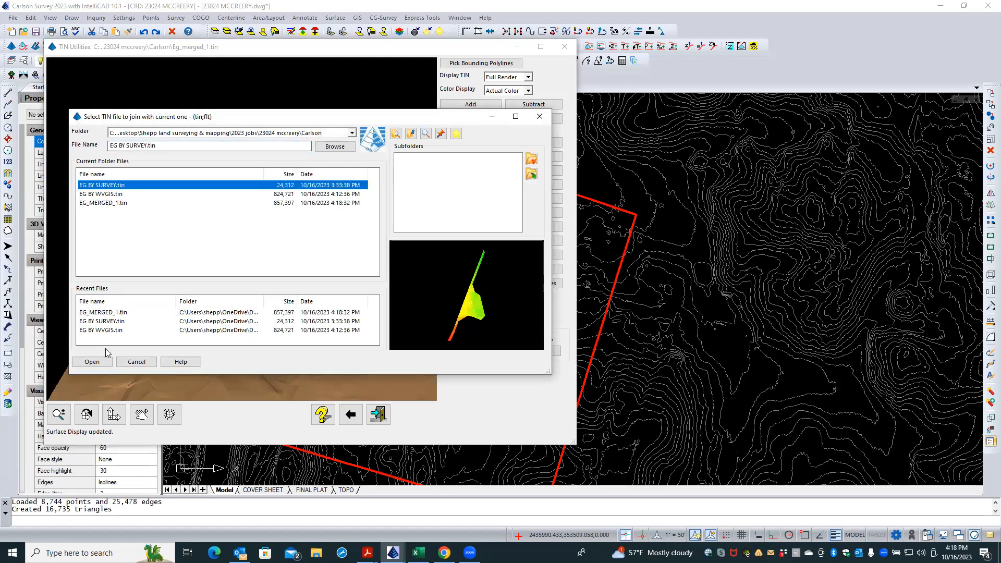
left_click(92, 362)
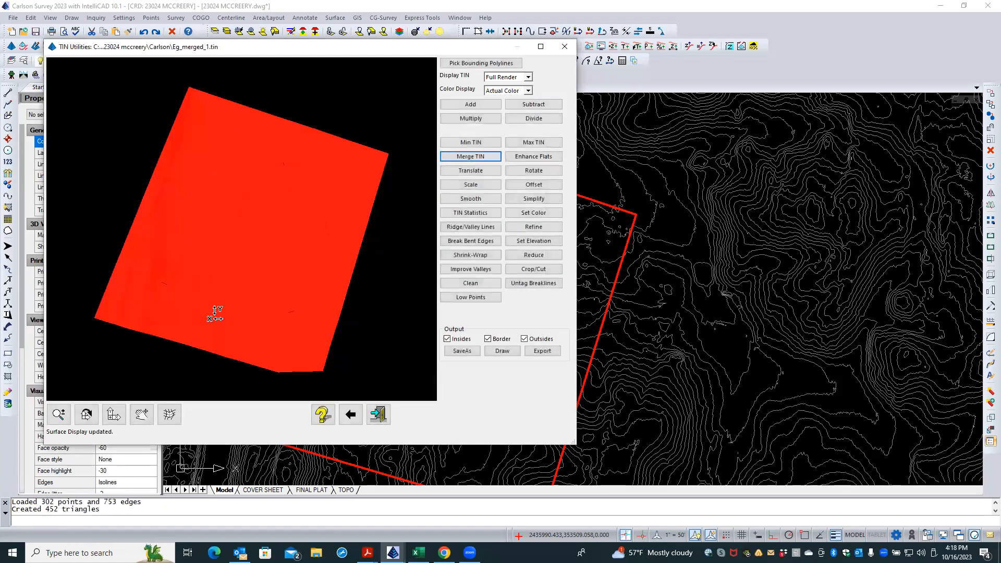
Examine the adjusted-elevation merge in tilted close-up views, both shaded and as a triangle wireframe.
left_click_drag(214, 313, 267, 119)
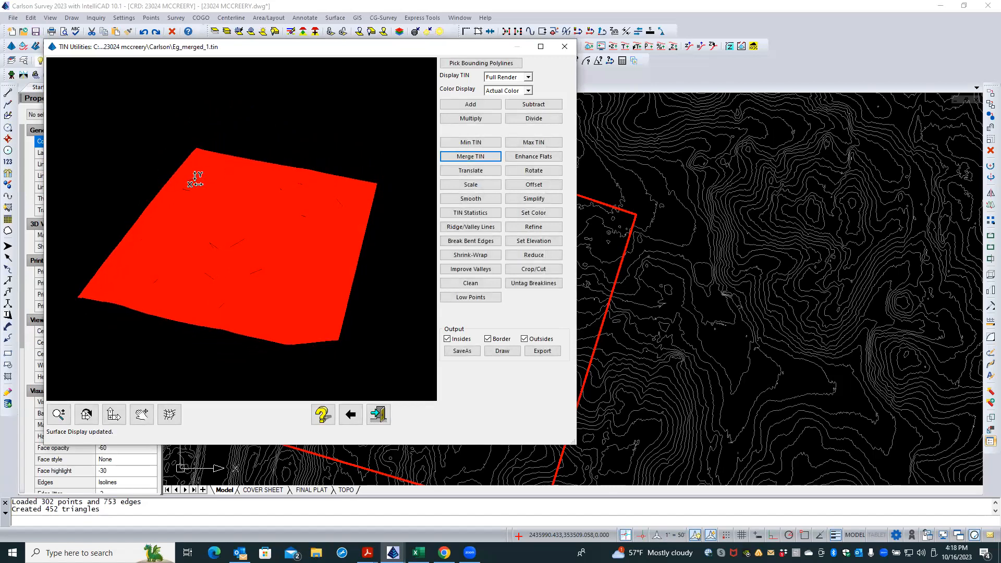
scroll(172, 197, "up", 3)
left_click(169, 418)
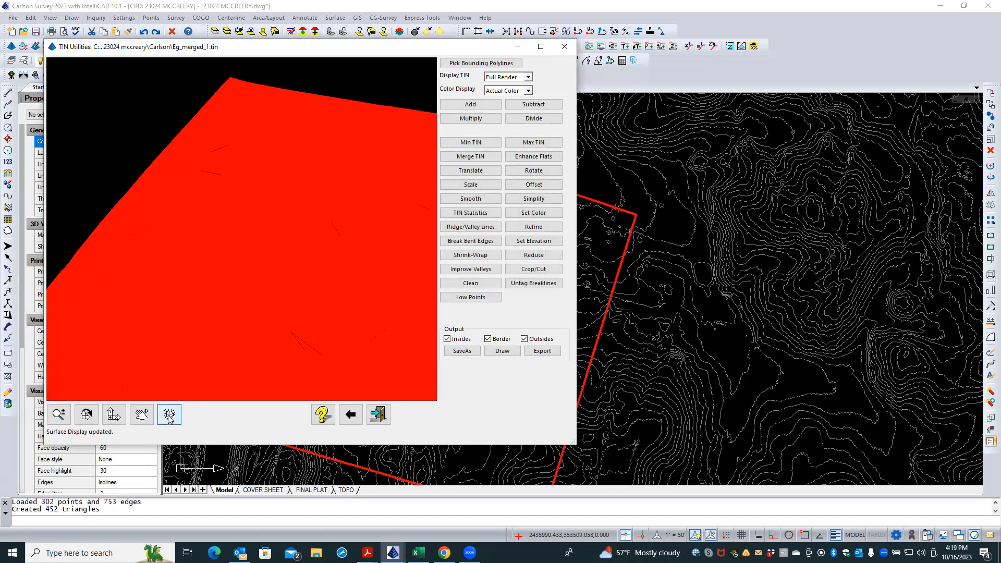
left_click(170, 417)
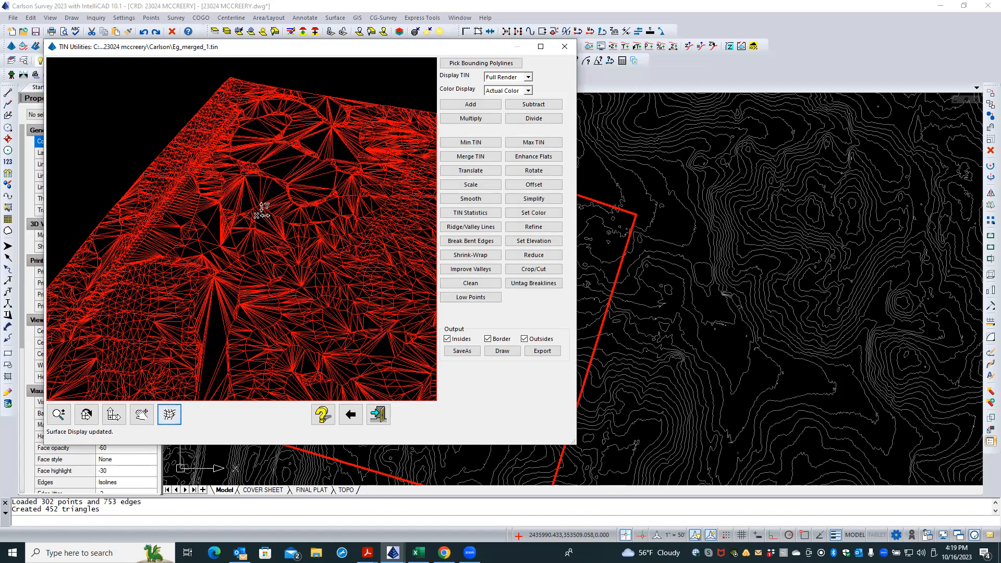
scroll(261, 206, "down", 2)
scroll(231, 206, "up", 1)
scroll(231, 206, "up", 3)
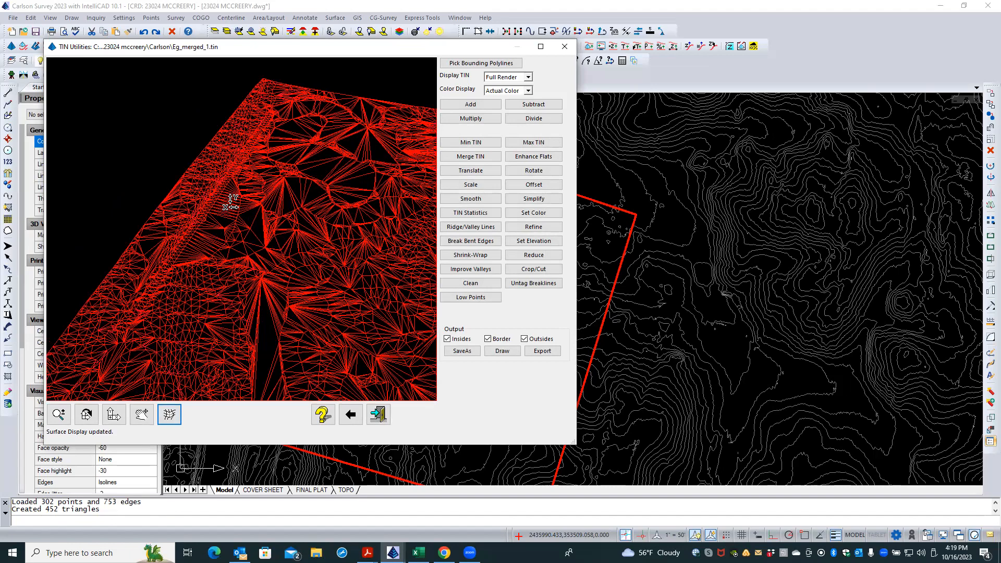
left_click_drag(200, 206, 350, 245)
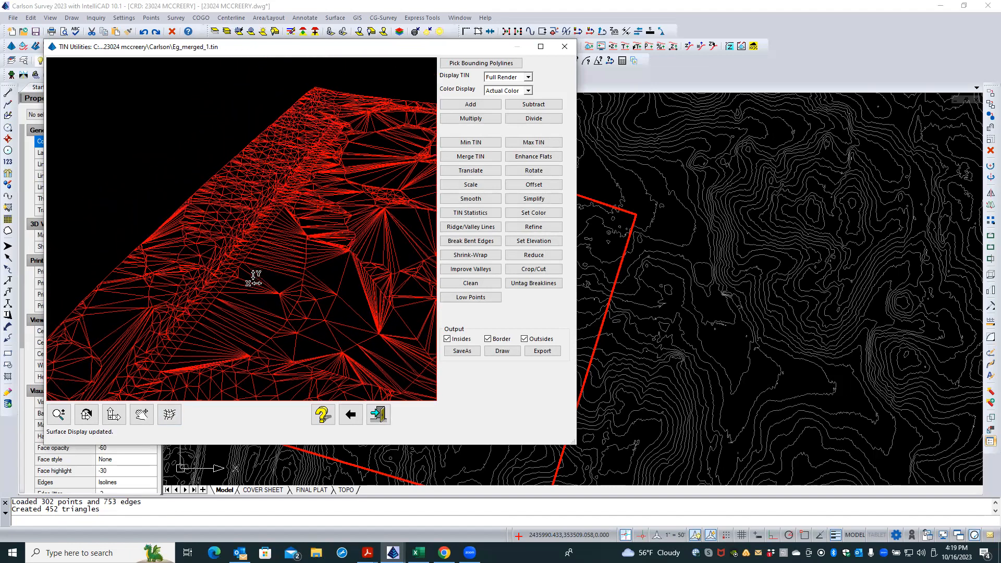
left_click(174, 419)
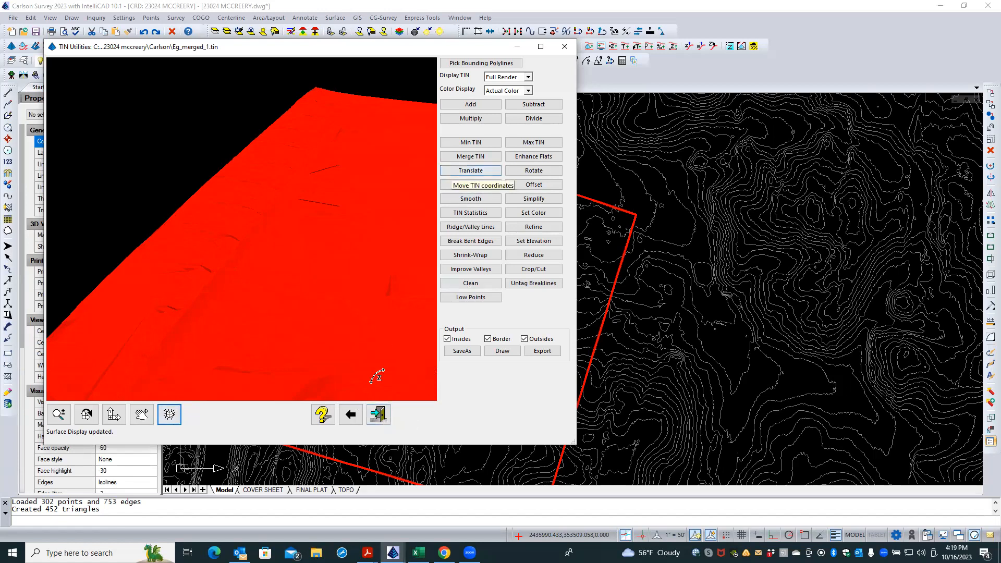
Keep the adjusted-elevation merge without resetting it and save it as EG_MERGED_2.tin.
left_click(352, 417)
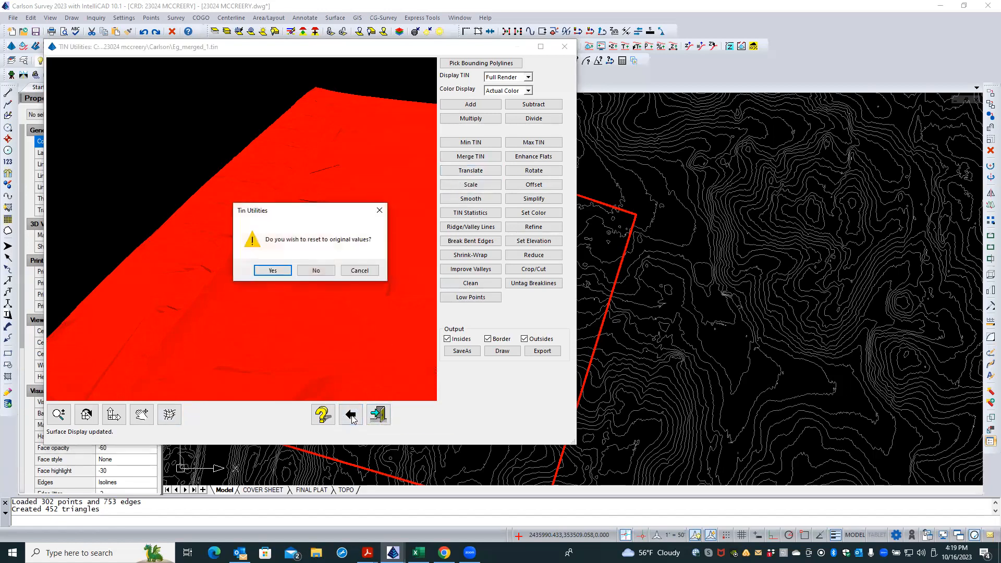
left_click(320, 271)
left_click(461, 351)
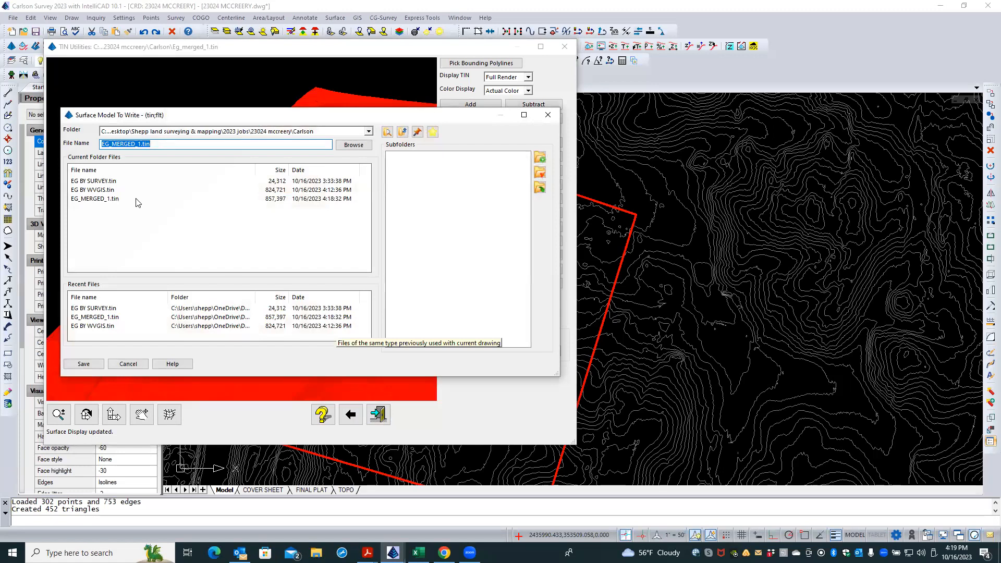
left_click(104, 203)
left_click(141, 144)
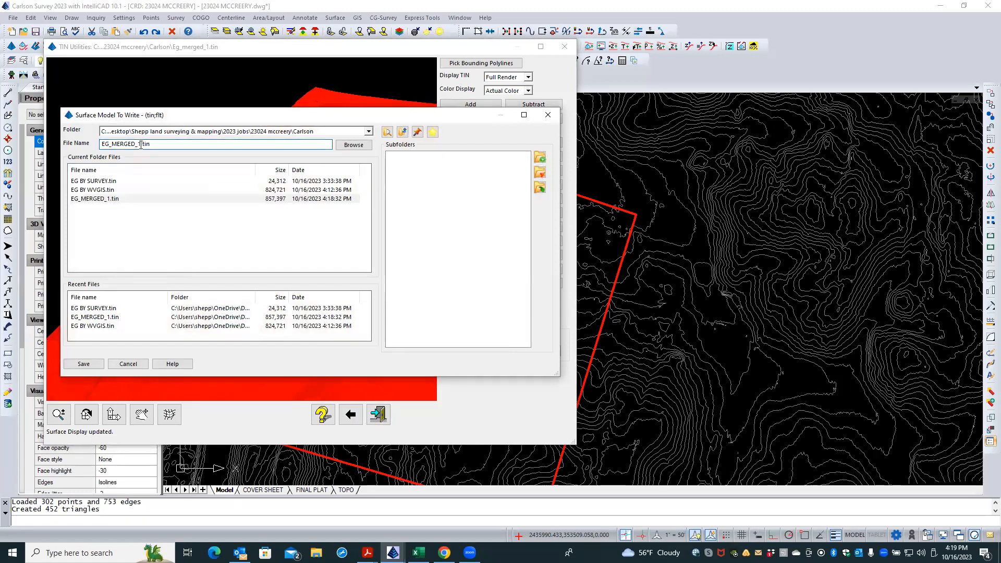
key("Return")
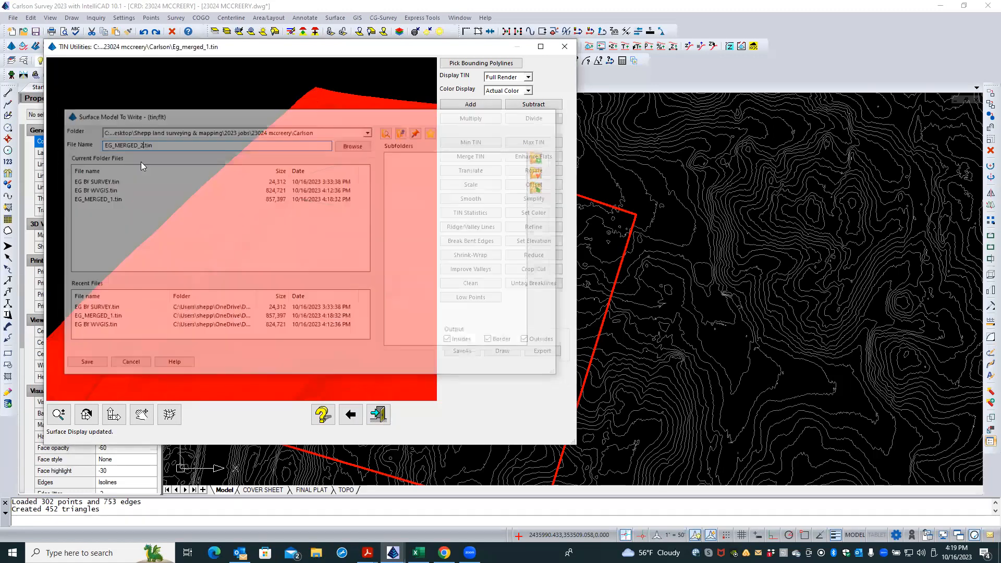
left_click(318, 263)
Reset the TIN and merge EG BY SURVEY.tin with "Remove from Current TIN where overlaps Second TIN, combine and repair gap".
left_click(349, 415)
left_click(273, 270)
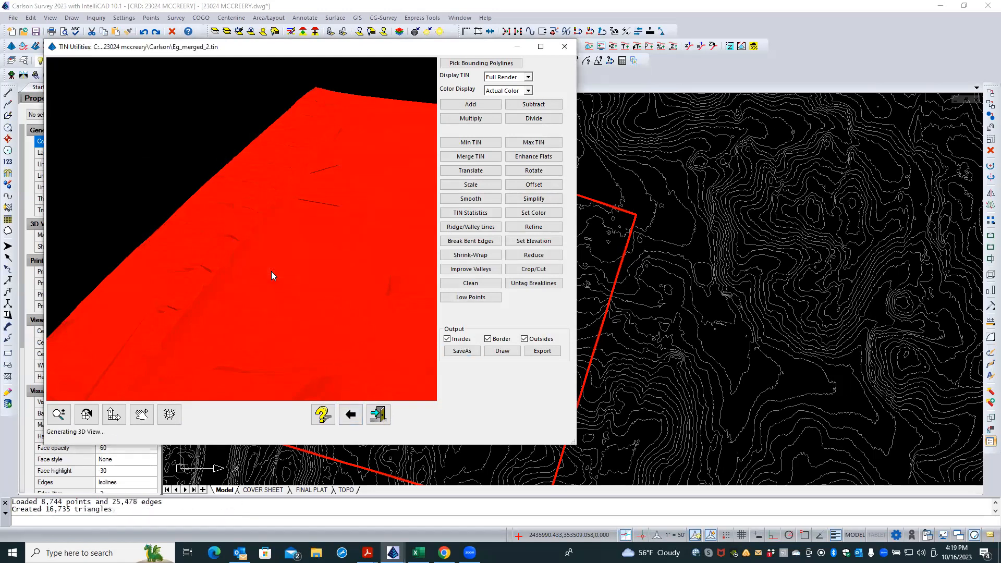
left_click(469, 157)
left_click(209, 220)
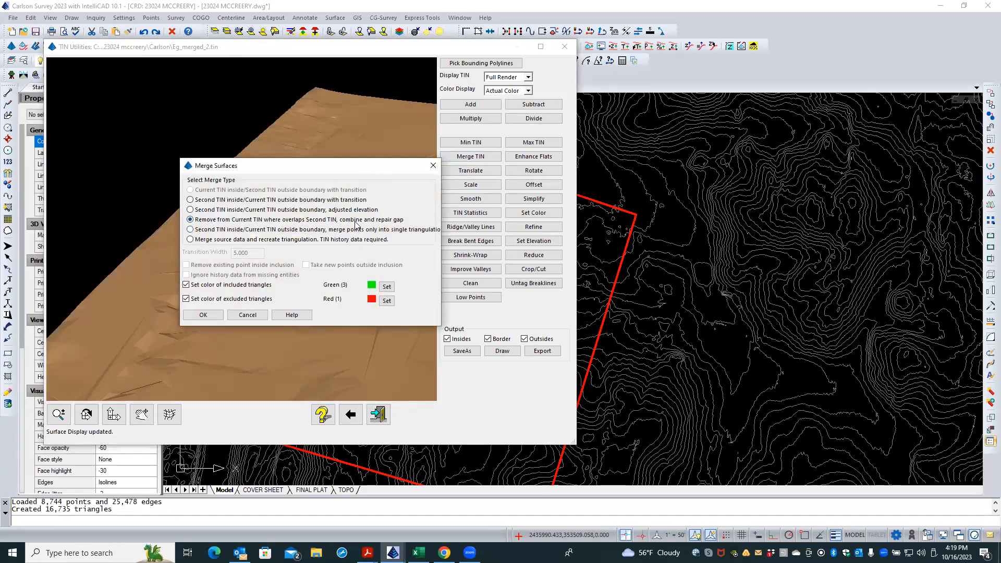
left_click(204, 315)
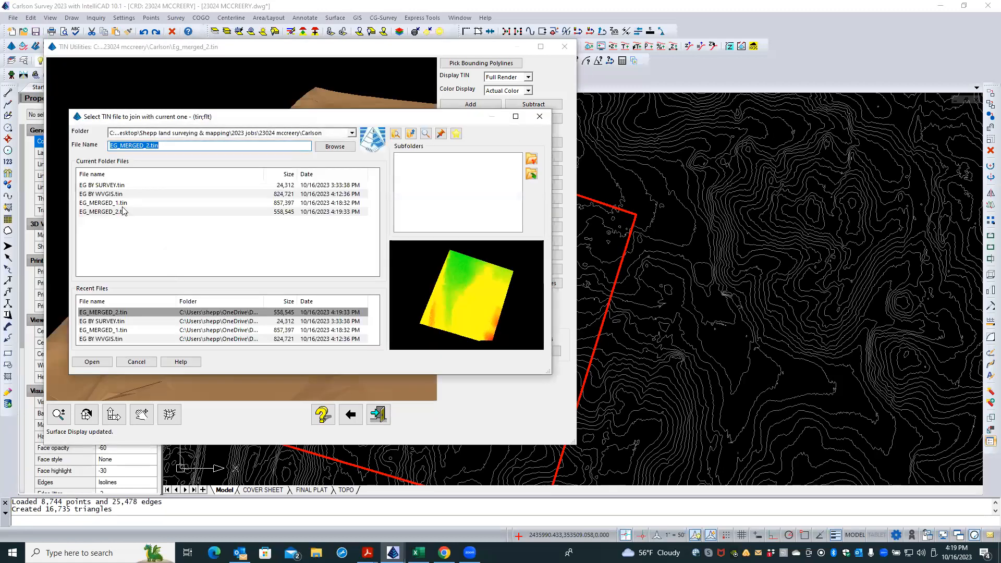
left_click(102, 186)
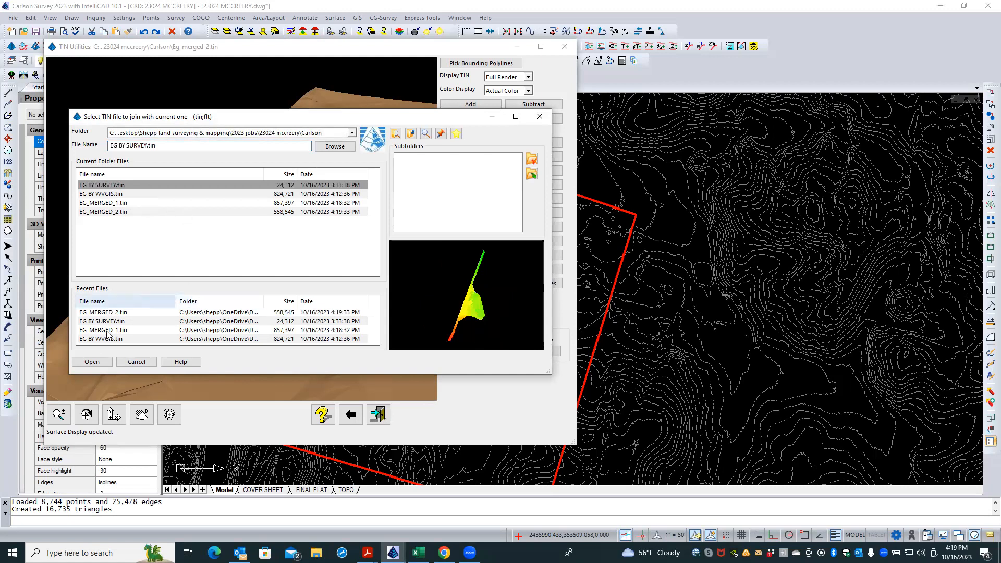
left_click(97, 362)
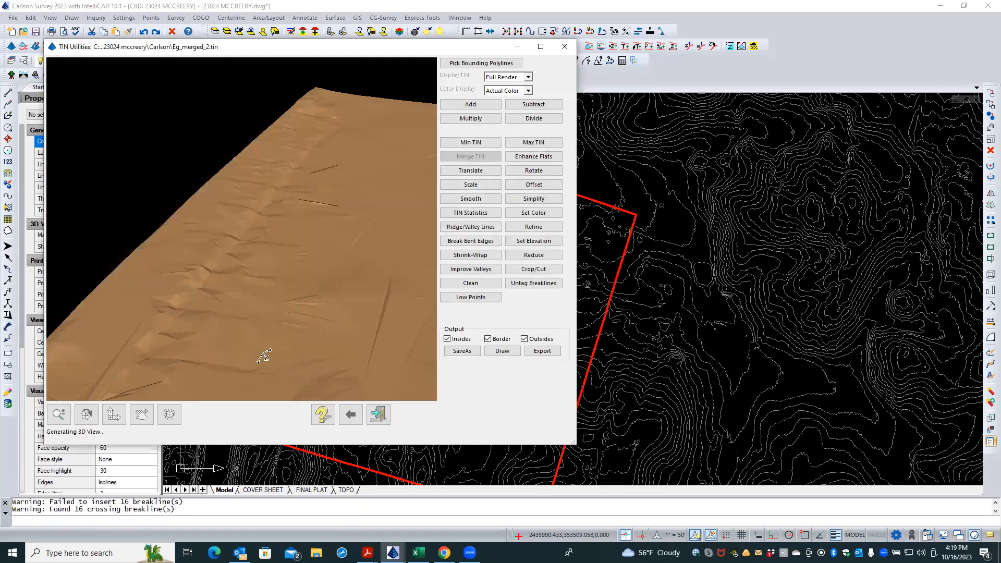
Save the overlap-removed, gap-repaired merge as a separate surface file named EG_MERGED_3.tin.
left_click_drag(255, 206, 273, 117)
scroll(173, 192, "up", 5)
scroll(173, 192, "up", 2)
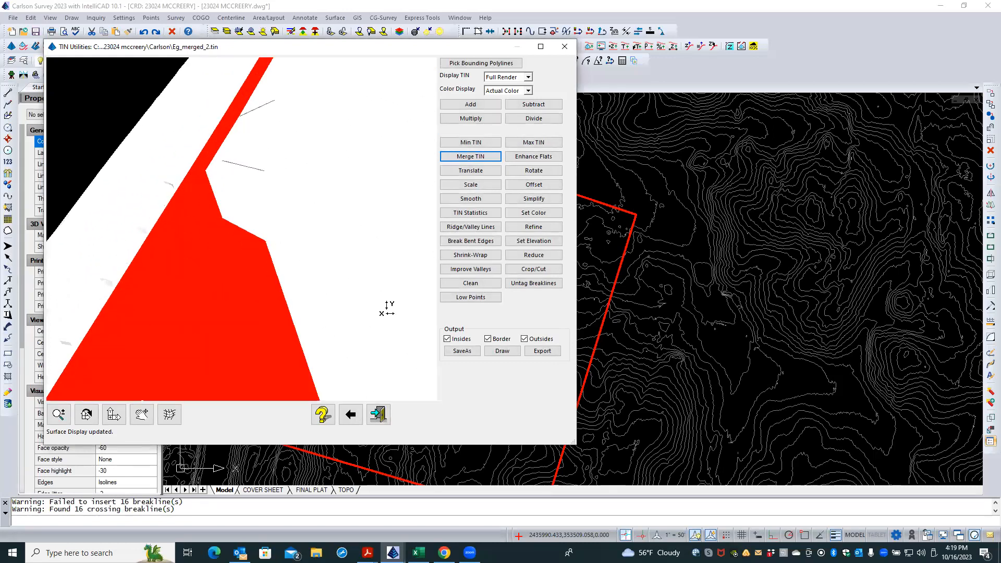
left_click(466, 354)
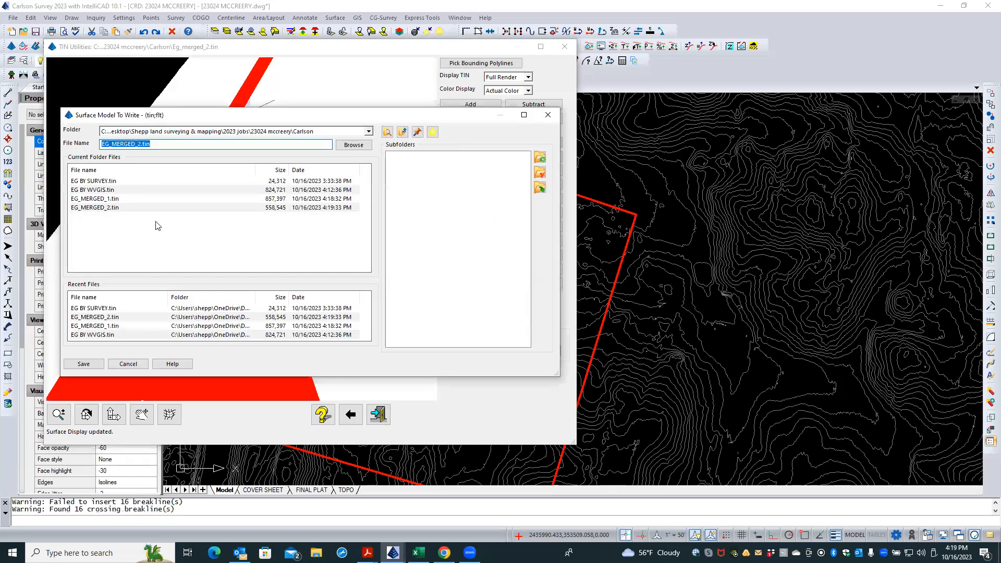
left_click(101, 208)
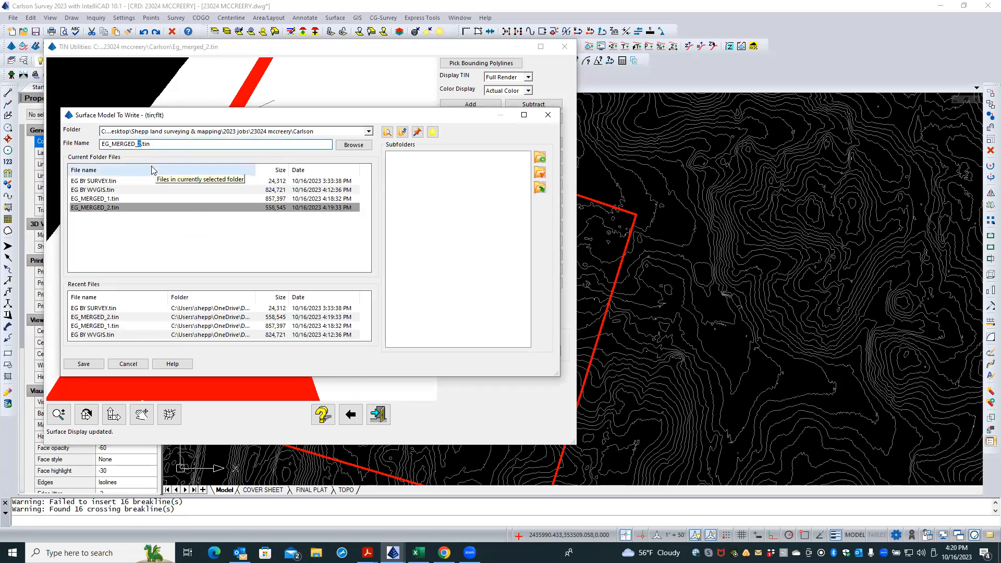
key("Return")
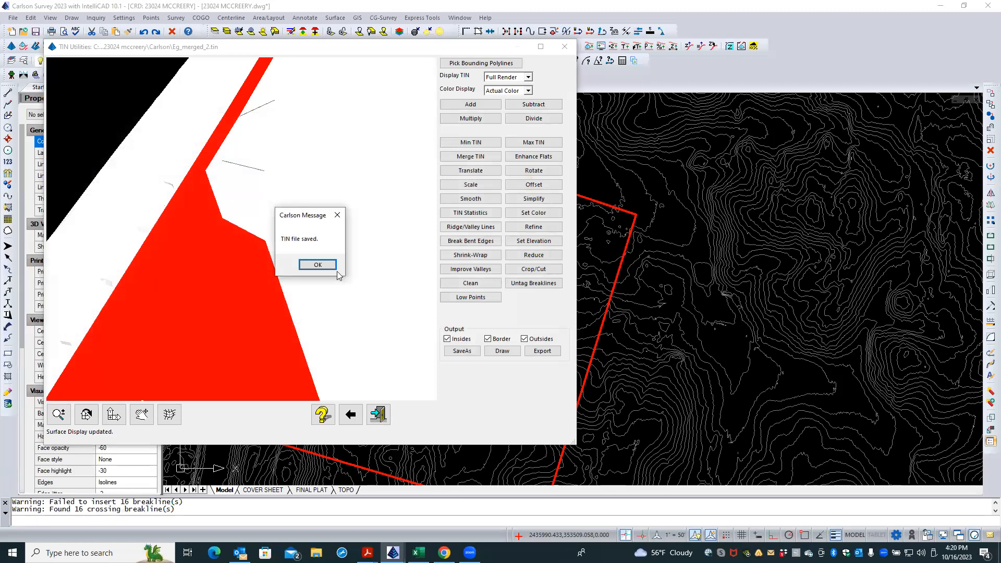
left_click(330, 266)
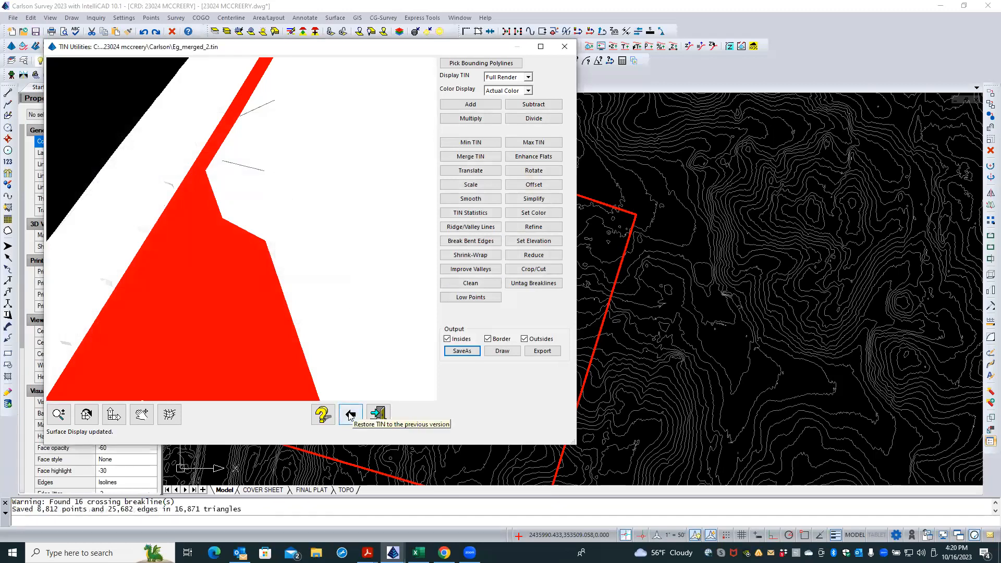
Reset the TIN to its original values and merge EG BY SURVEY.tin again with "Second TIN inside/Current TIN outside boundary, adjusted elevation".
left_click(351, 414)
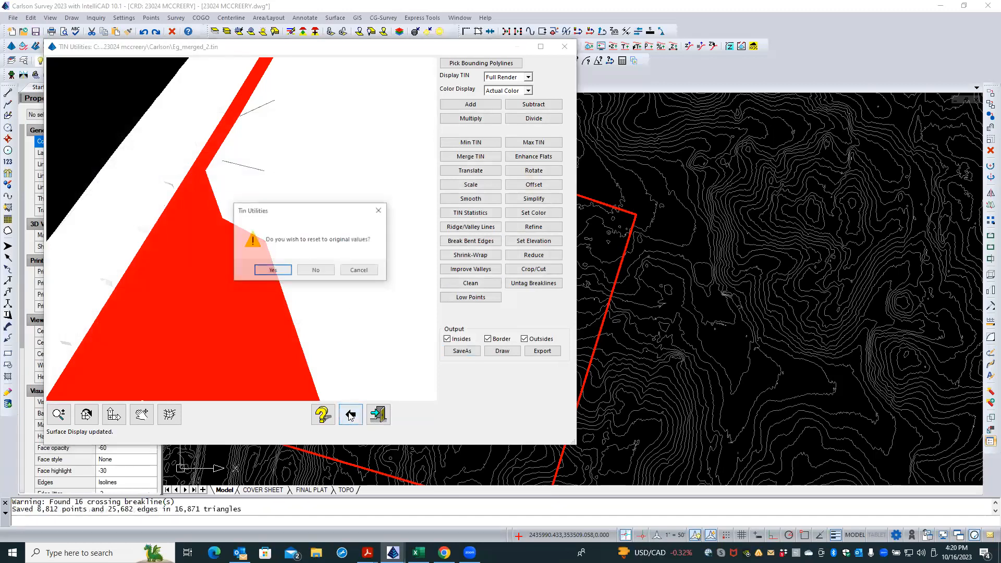
left_click(272, 270)
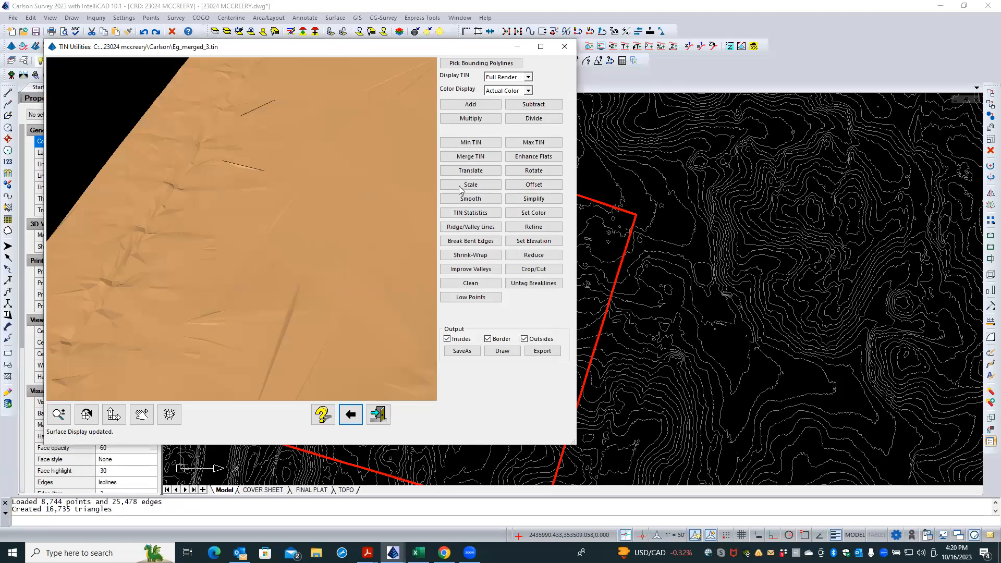
left_click(470, 156)
left_click(225, 211)
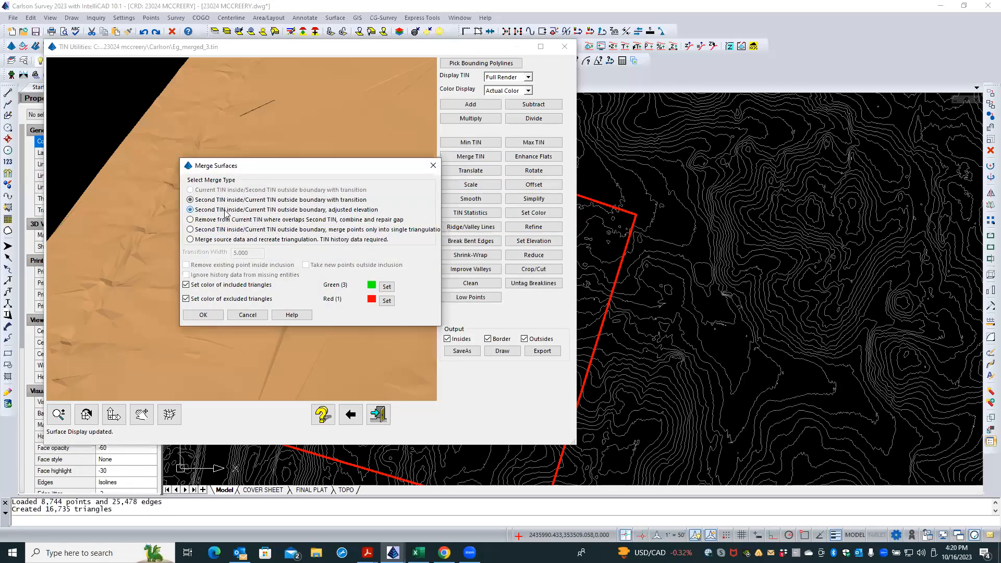
left_click(204, 314)
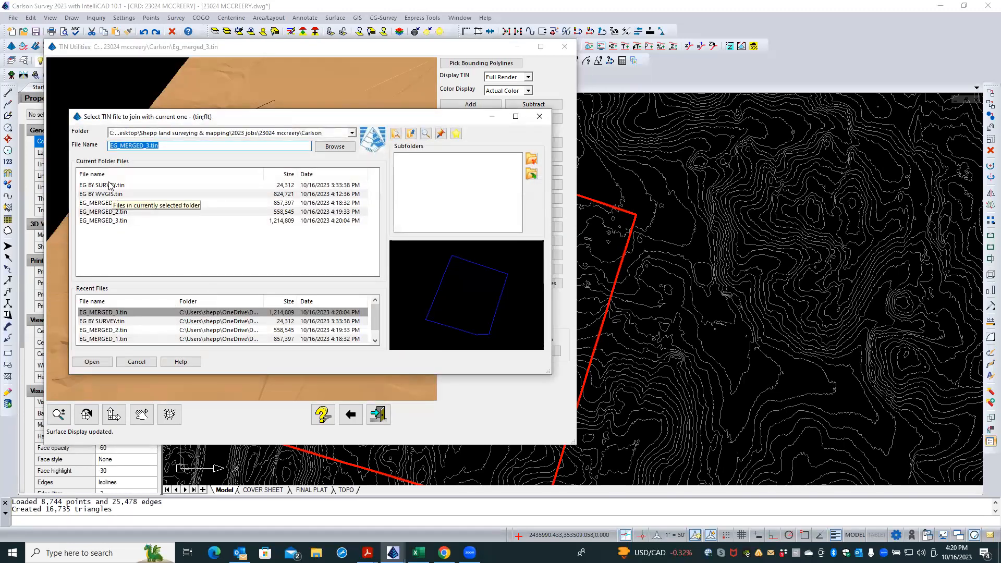
left_click(110, 185)
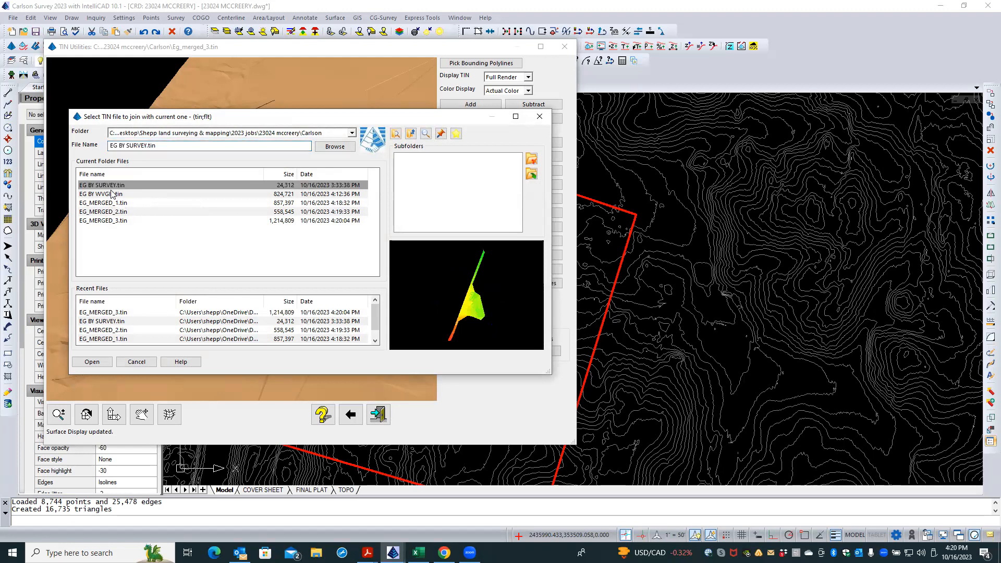
left_click(93, 362)
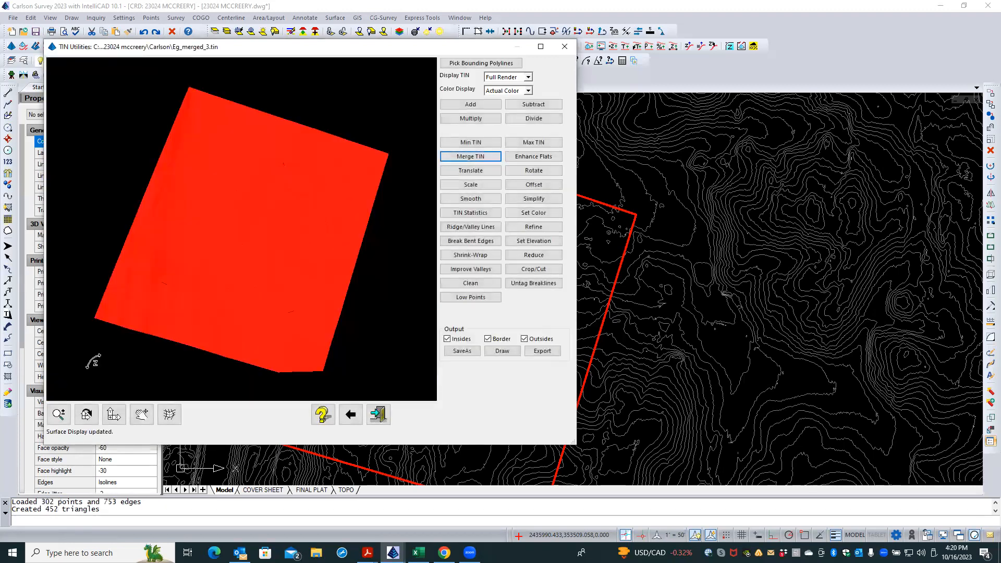
Inspect the repeated adjusted-elevation merge in a tilted close-up and exit TIN Utilities without saving the changes.
left_click_drag(145, 293, 229, 193)
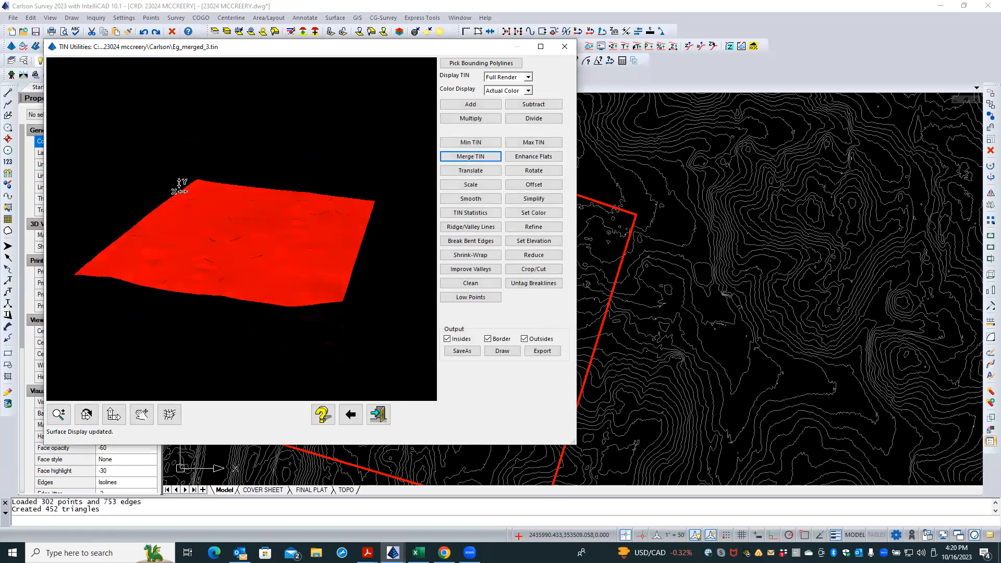
scroll(190, 212, "up", 5)
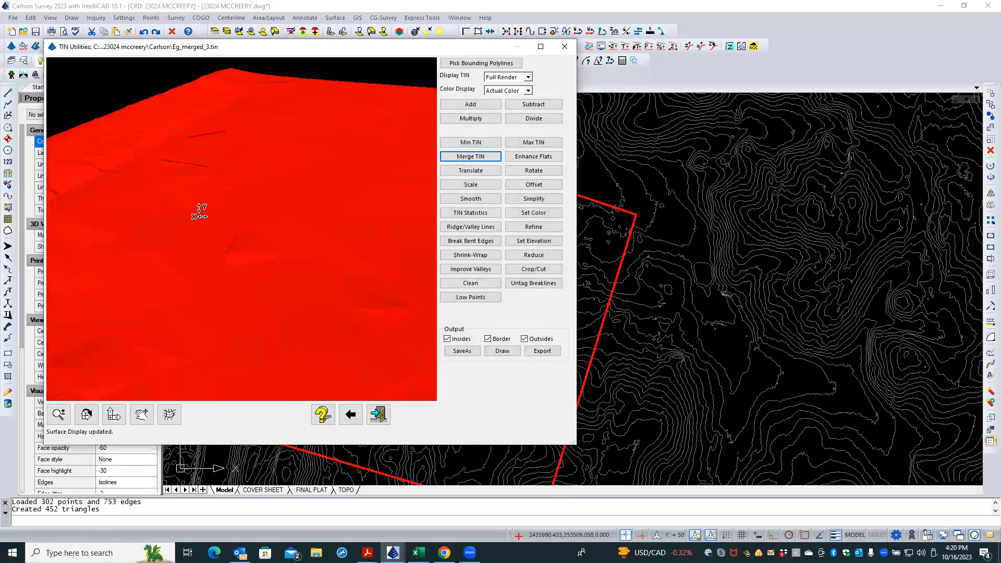
left_click_drag(197, 212, 292, 223)
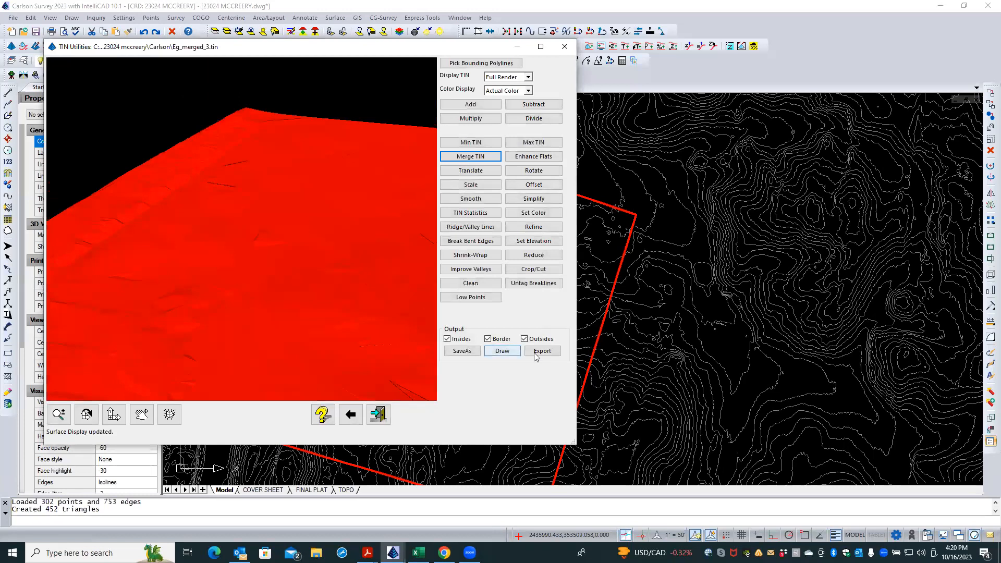
left_click(382, 413)
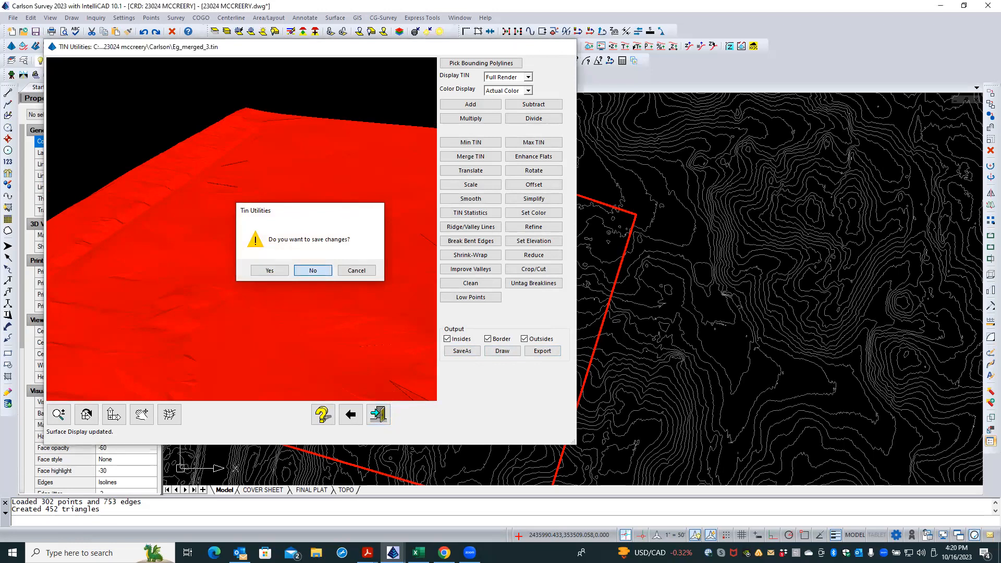
left_click(313, 271)
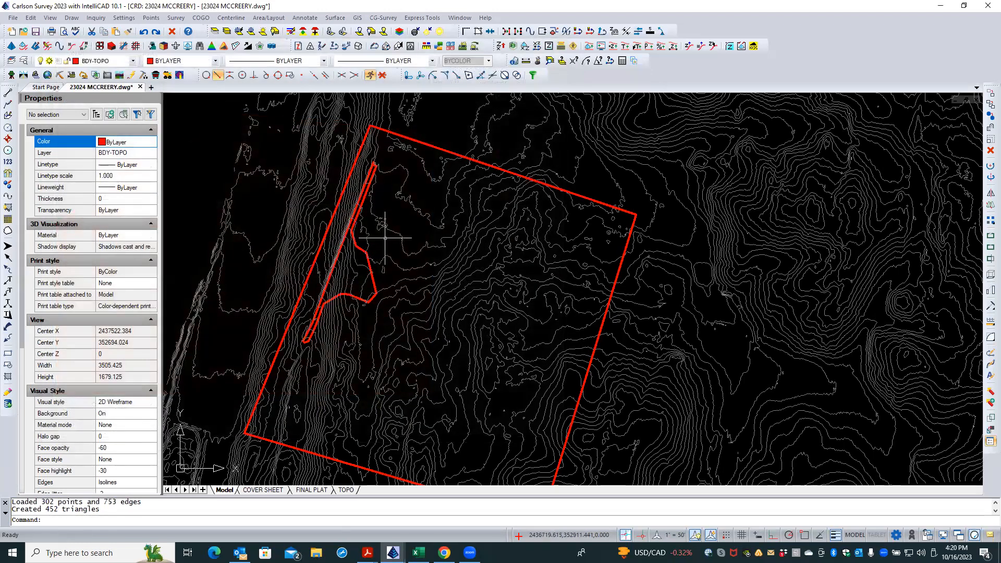
Open EG_MERGED_1.tin in a maximized 3D surface viewer and turn on contour display for the tilted surface.
left_click(188, 46)
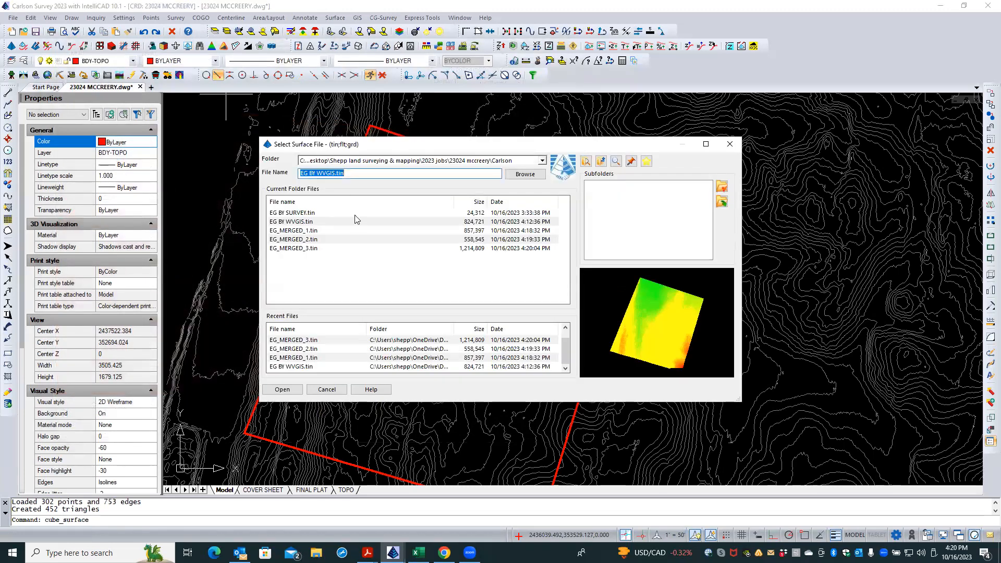
left_click(295, 233)
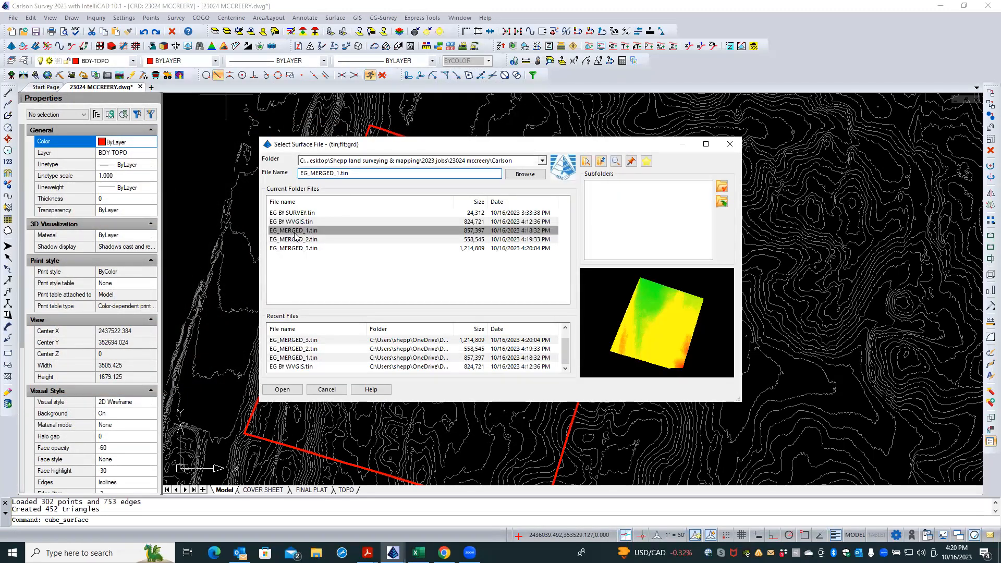
double_click(294, 231)
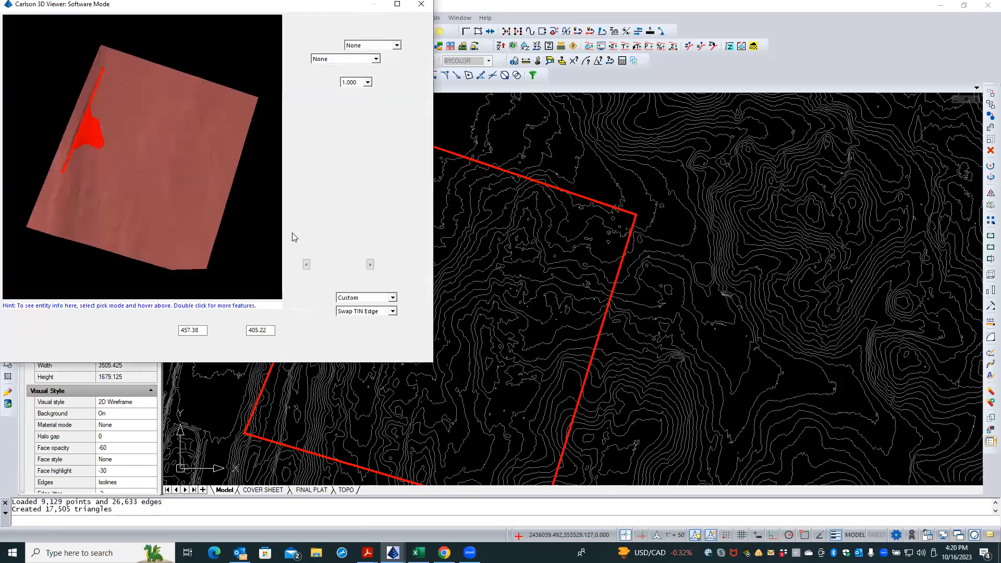
double_click(279, 6)
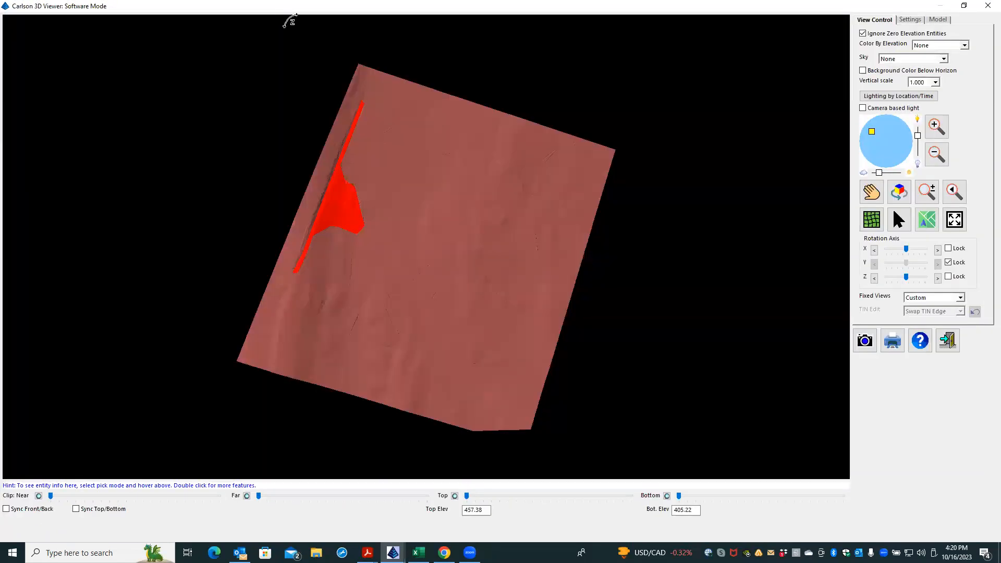
left_click_drag(413, 268, 500, 134)
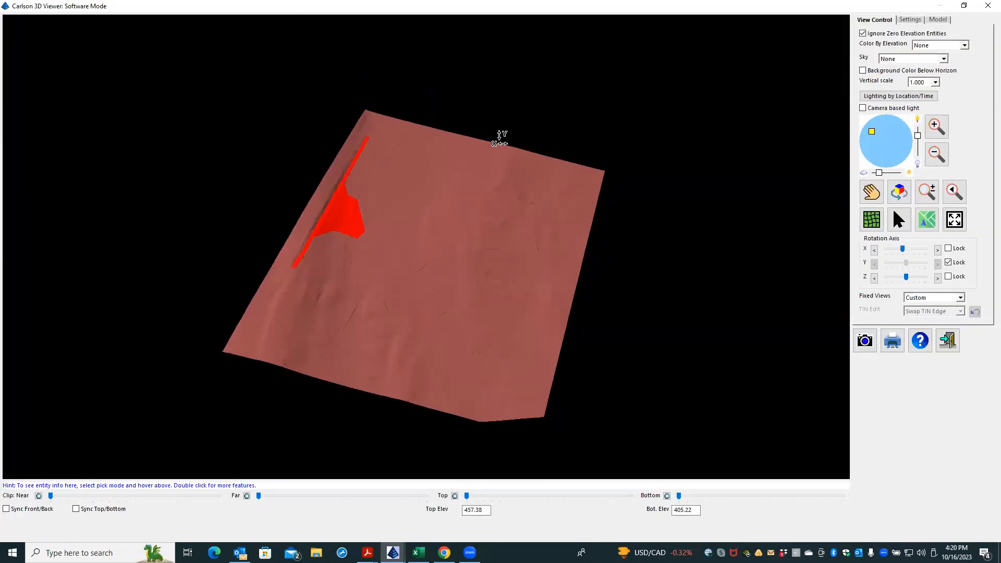
left_click(912, 20)
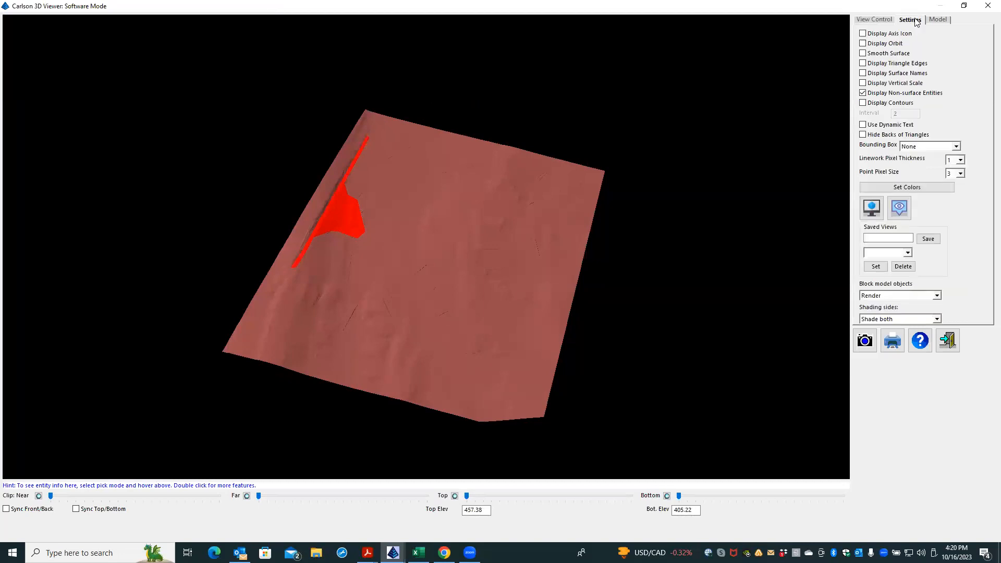
left_click(890, 103)
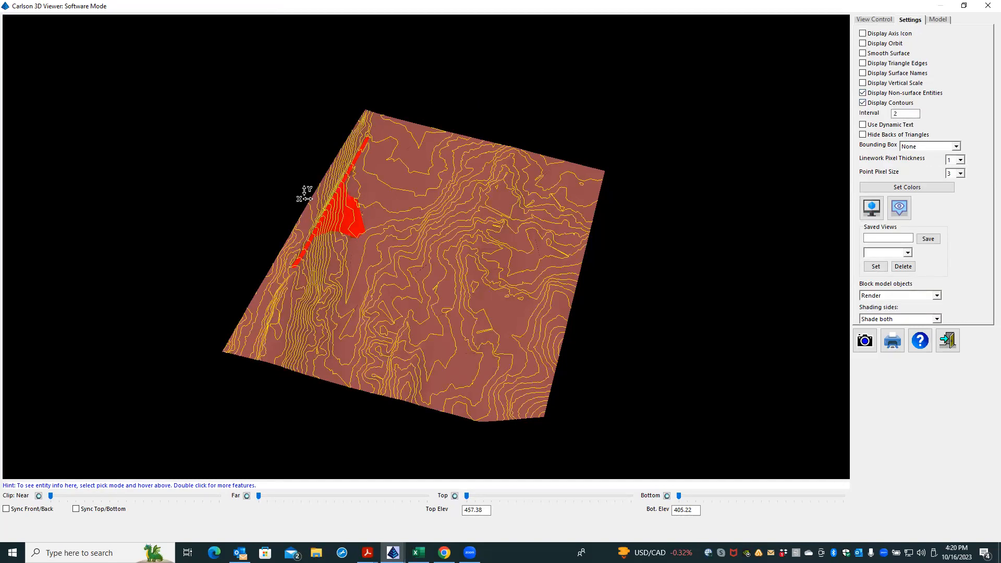
Examine how the contours of EG_MERGED_1.tin tie together along the survey area's boundary, and close the viewer.
scroll(313, 196, "up", 3)
scroll(324, 194, "up", 5)
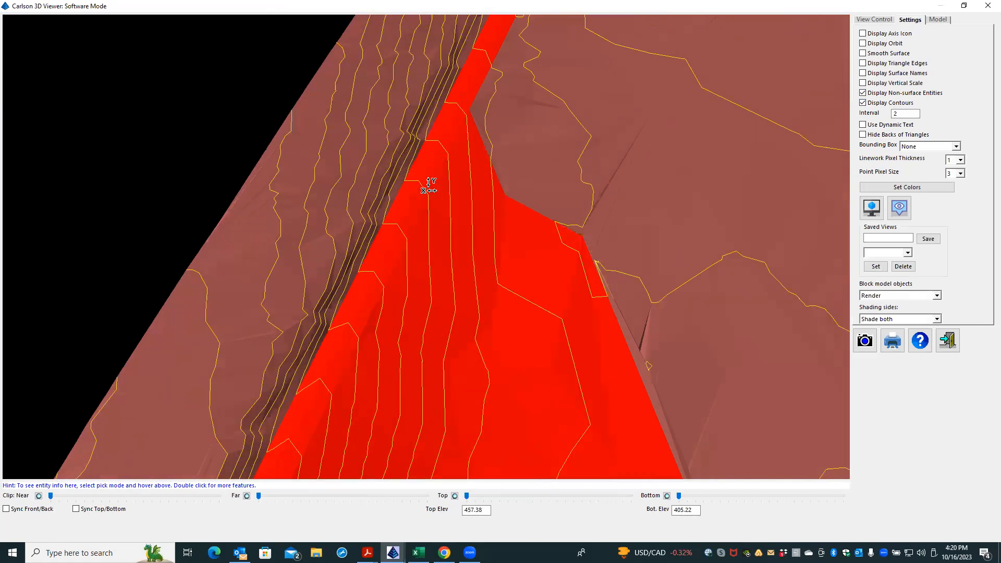
scroll(480, 191, "down", 3)
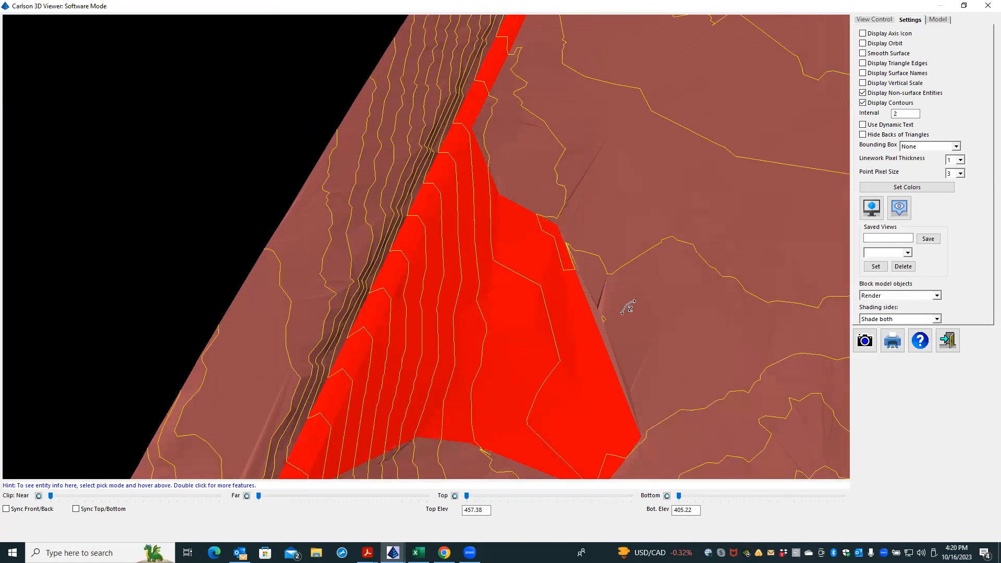
scroll(600, 234, "up", 2)
left_click_drag(595, 304, 620, 230)
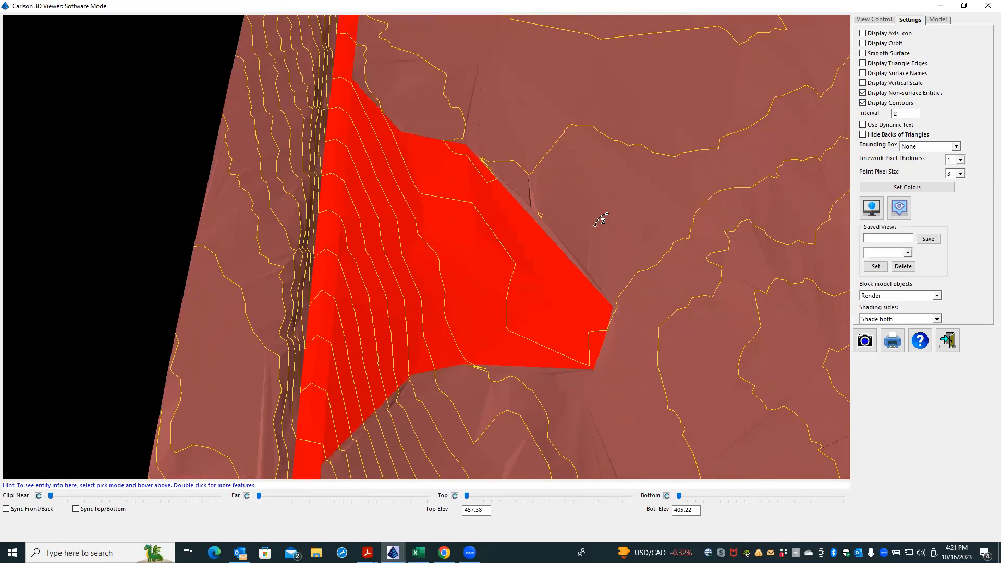
left_click_drag(501, 252, 518, 210)
scroll(540, 245, "up", 3)
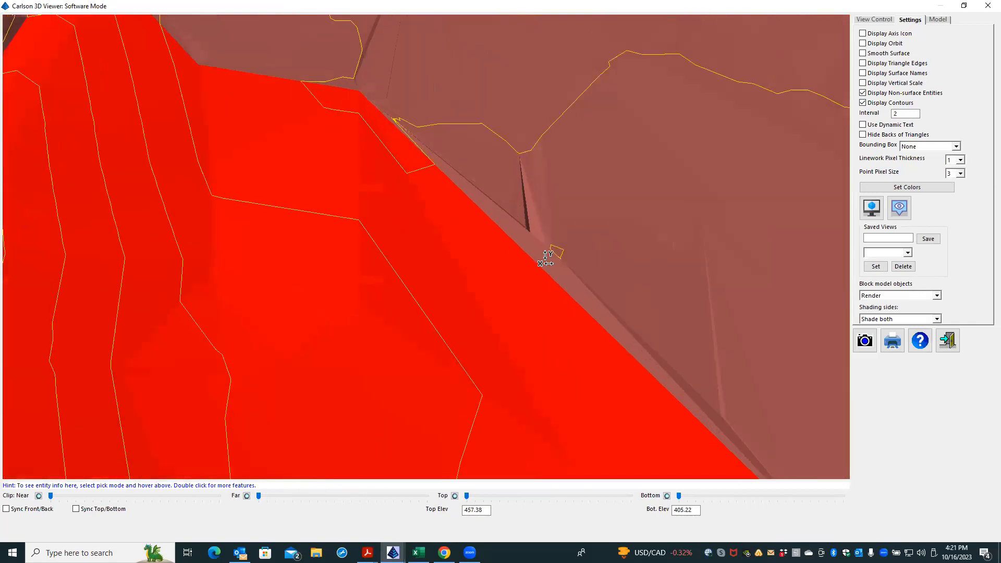
scroll(537, 190, "down", 3)
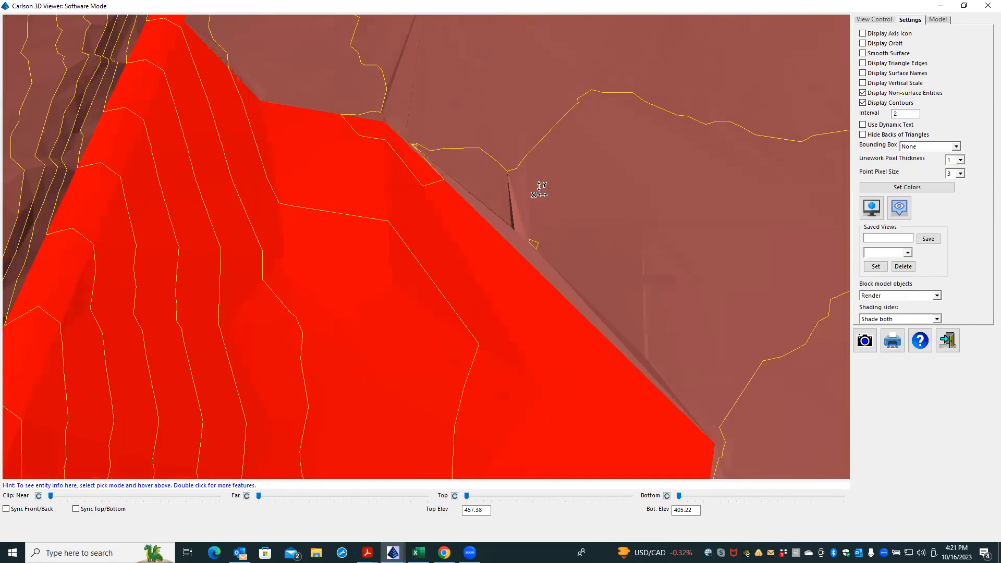
scroll(537, 190, "down", 2)
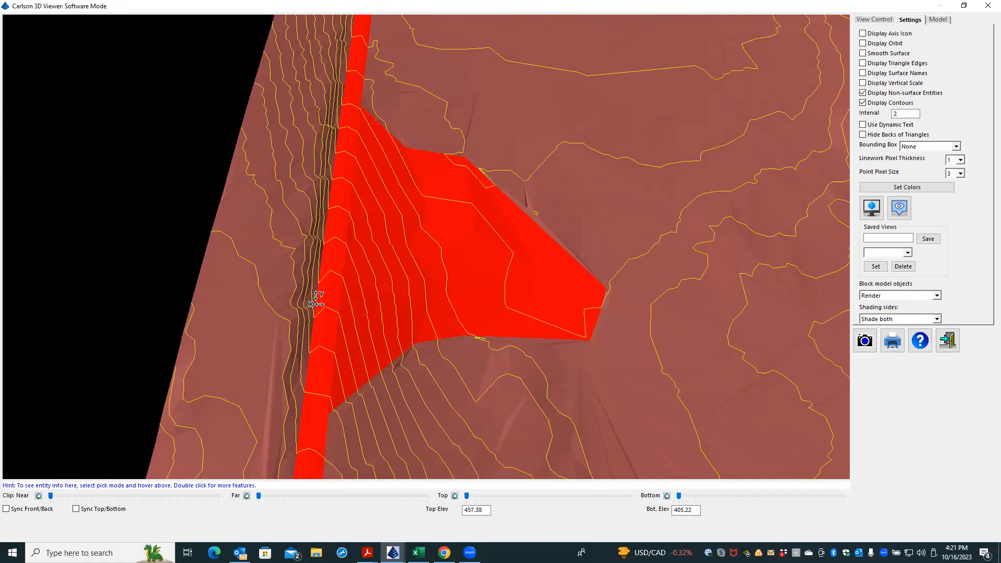
scroll(268, 313, "down", 2)
scroll(313, 199, "down", 1)
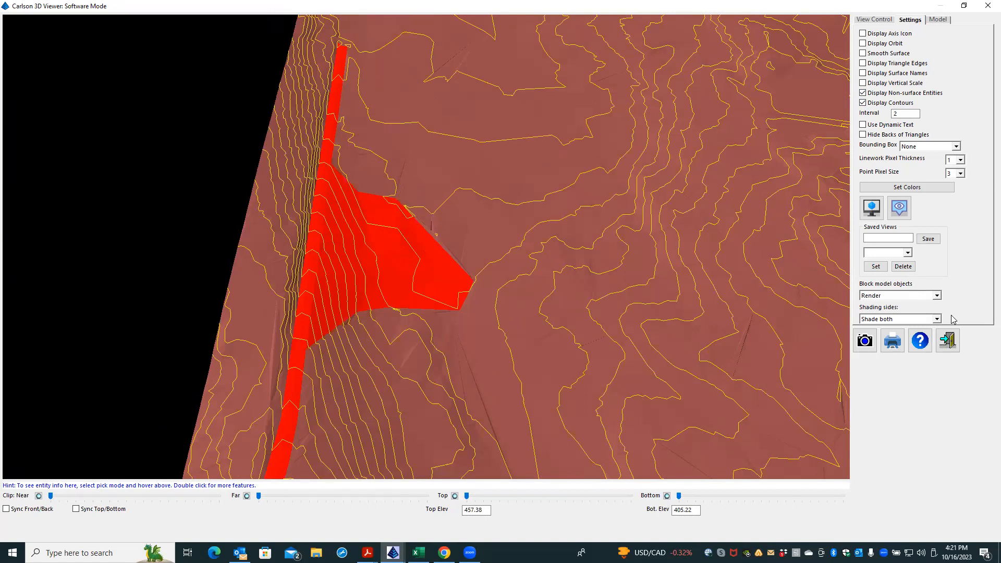
left_click(947, 341)
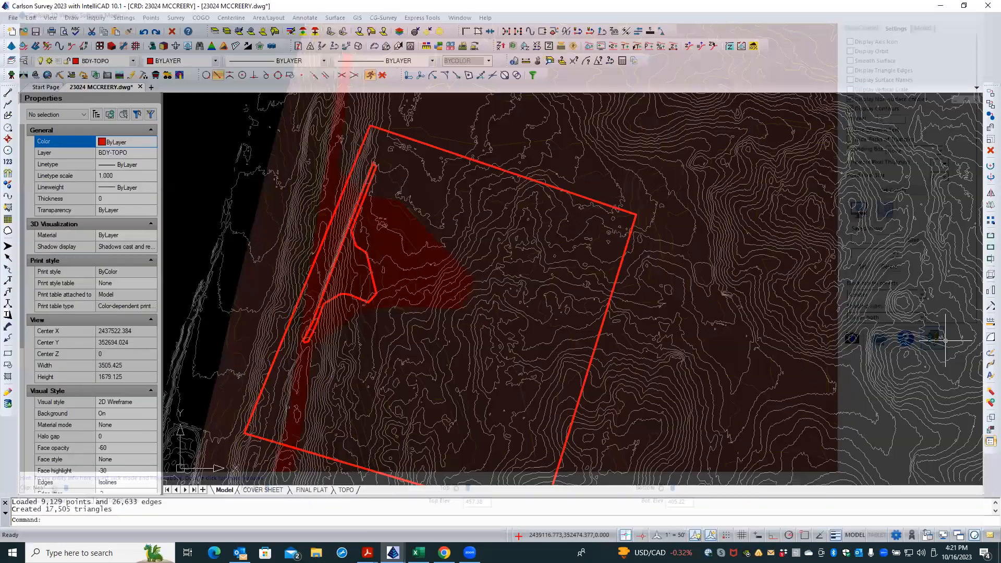
Reopen the 3D surface viewer with EG_MERGED_2.tin and maximize its window.
right_click(282, 142)
left_click(318, 149)
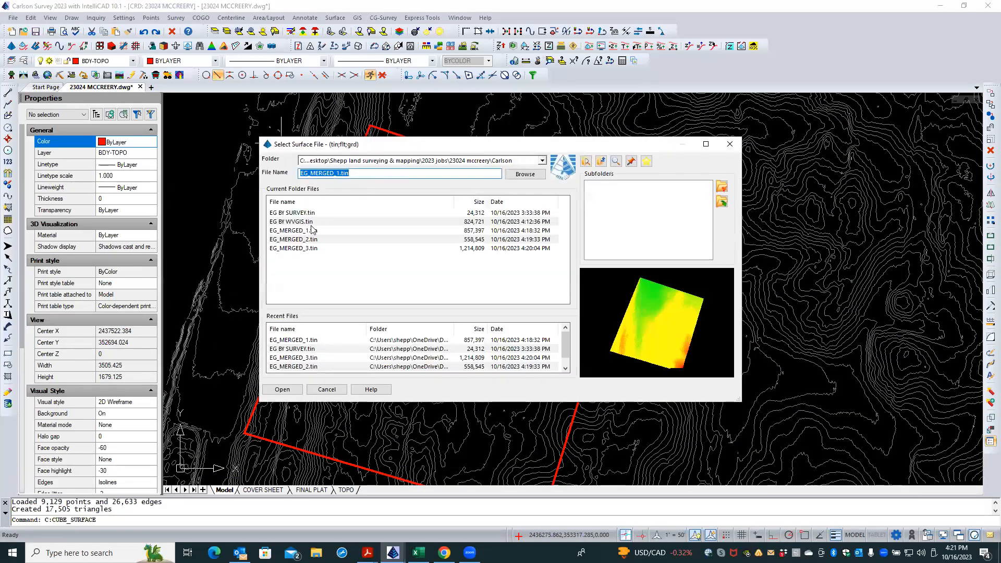
left_click(296, 240)
double_click(295, 240)
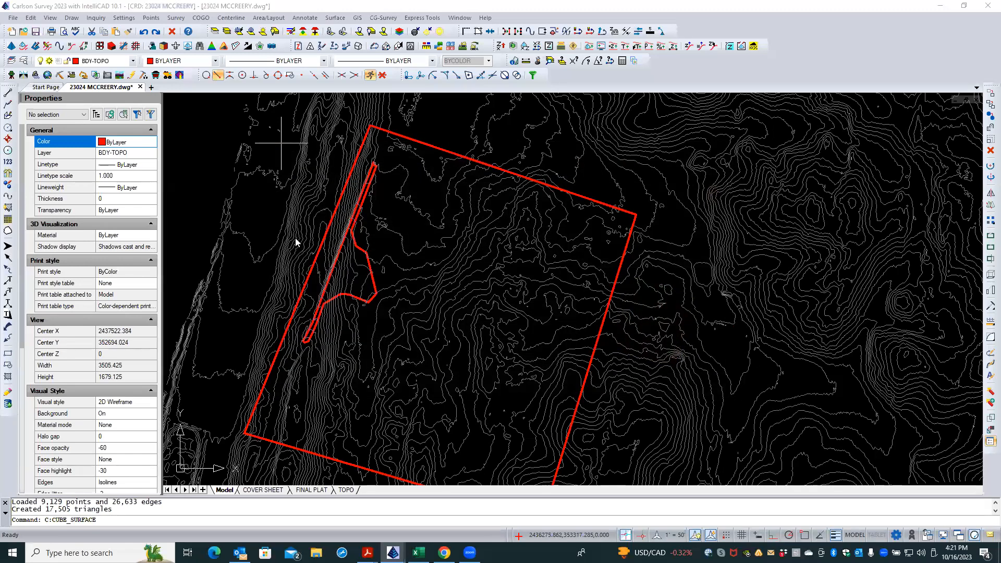
double_click(277, 11)
Examine the contours of EG_MERGED_2.tin in a tilted view, from the whole surface to a close-up along the surveyed strip.
left_click_drag(409, 266, 503, 222)
left_click_drag(373, 436, 472, 362)
scroll(399, 304, "up", 2)
scroll(399, 303, "up", 4)
scroll(384, 295, "down", 3)
left_click_drag(433, 417, 378, 416)
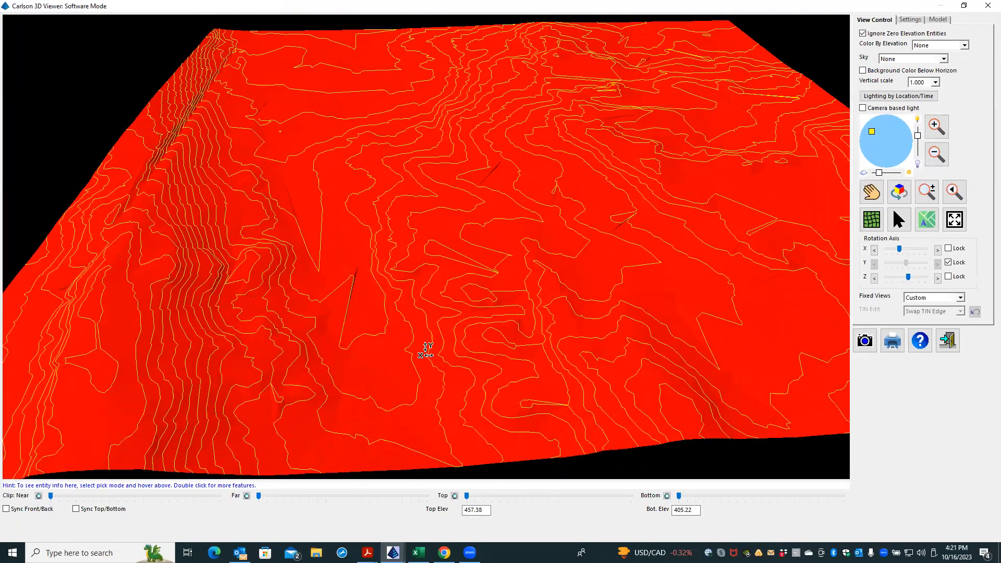
scroll(424, 349, "down", 3)
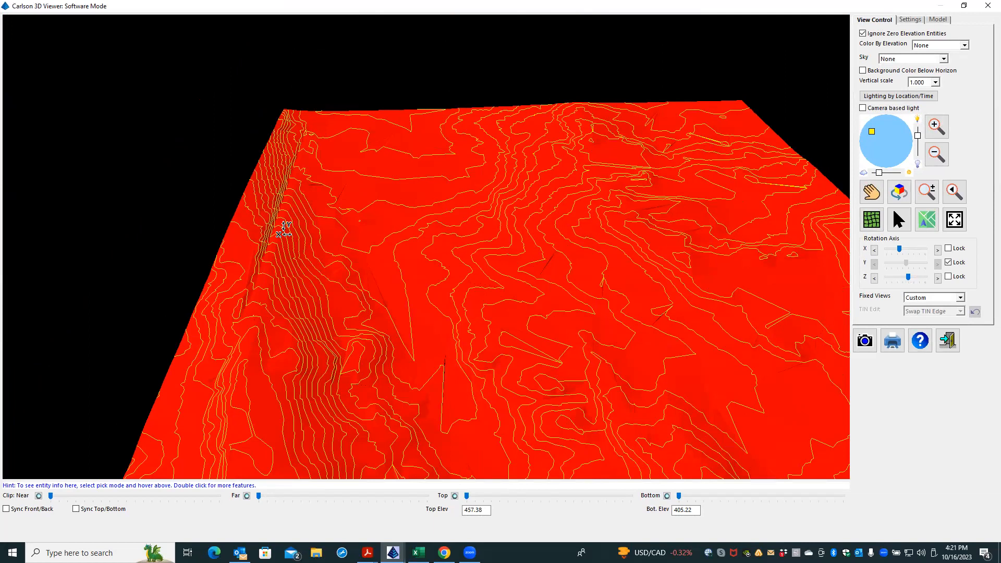
scroll(281, 226, "up", 3)
scroll(284, 228, "up", 2)
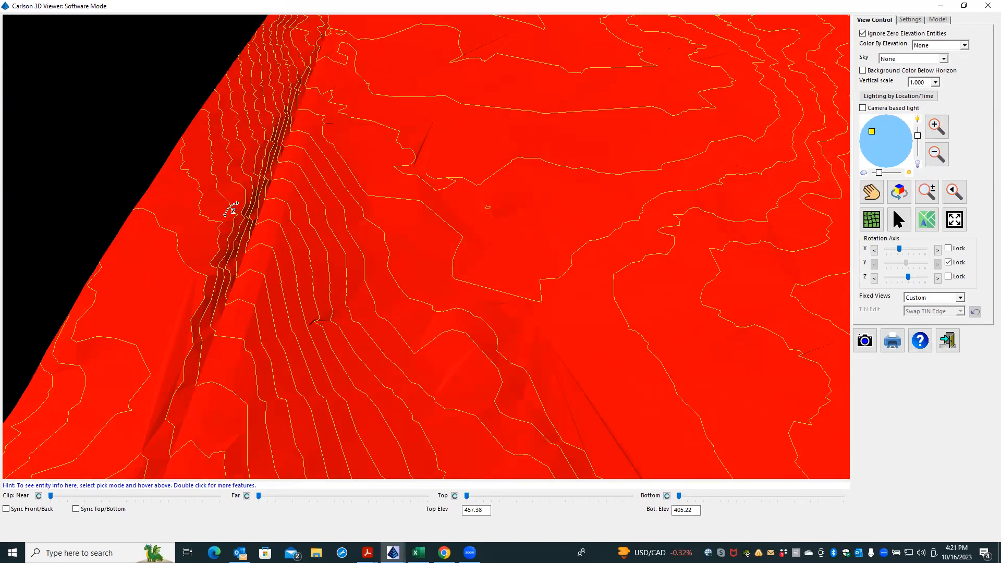
scroll(210, 202, "down", 1)
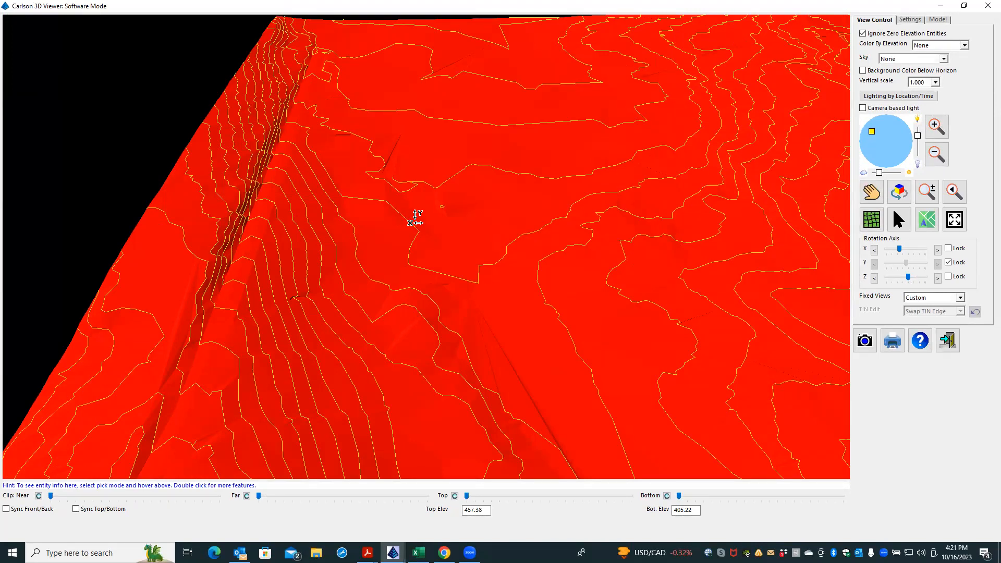
Add the EG BY SURVEY.tin surface to the 3D view and tilt the model to see both surfaces together.
left_click(938, 20)
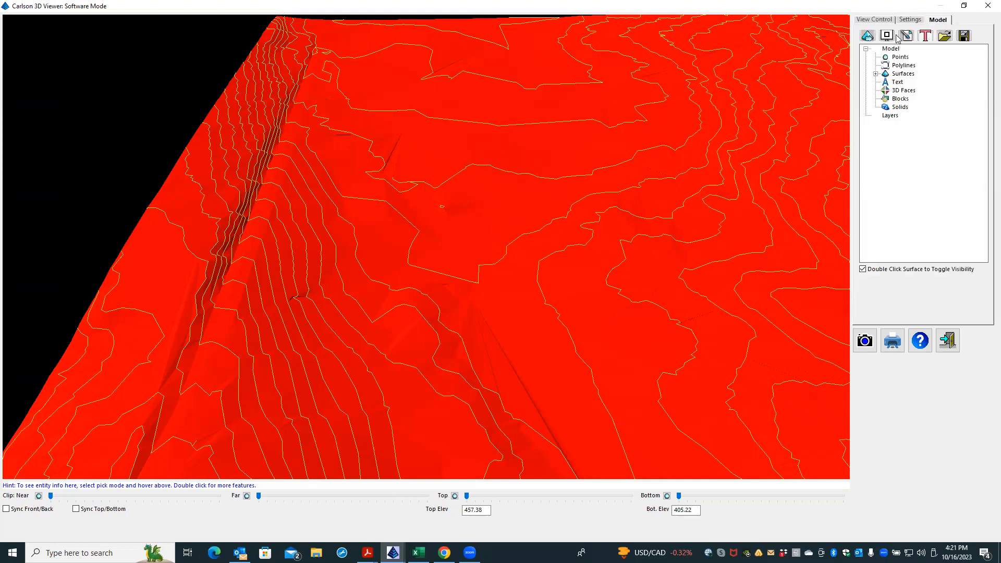
left_click(868, 35)
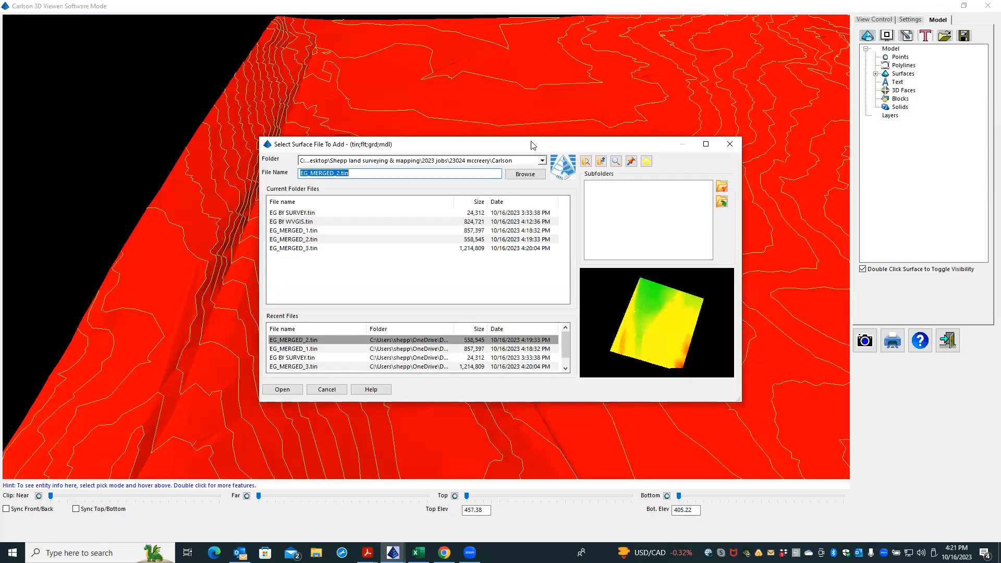
double_click(295, 214)
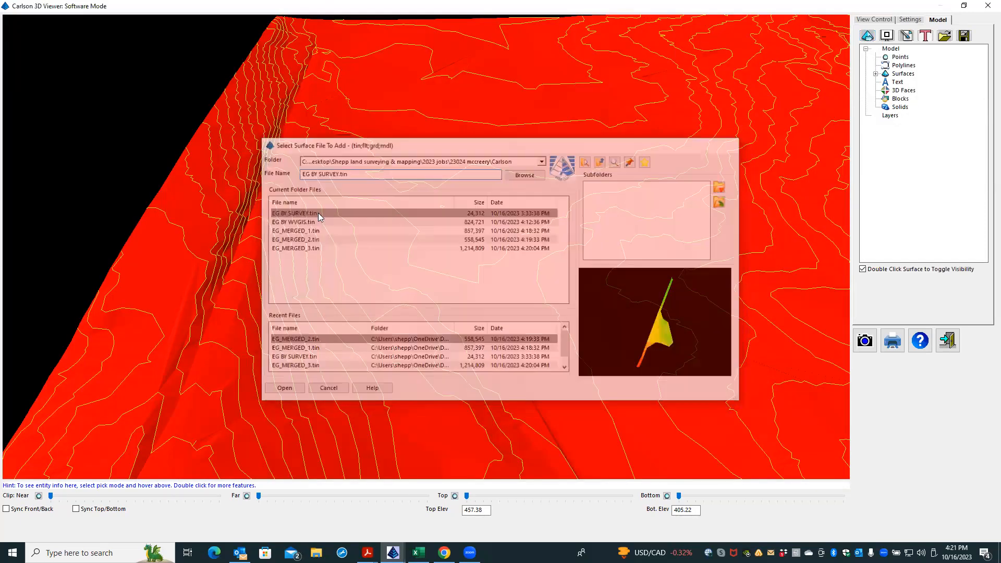
left_click_drag(331, 224, 329, 188)
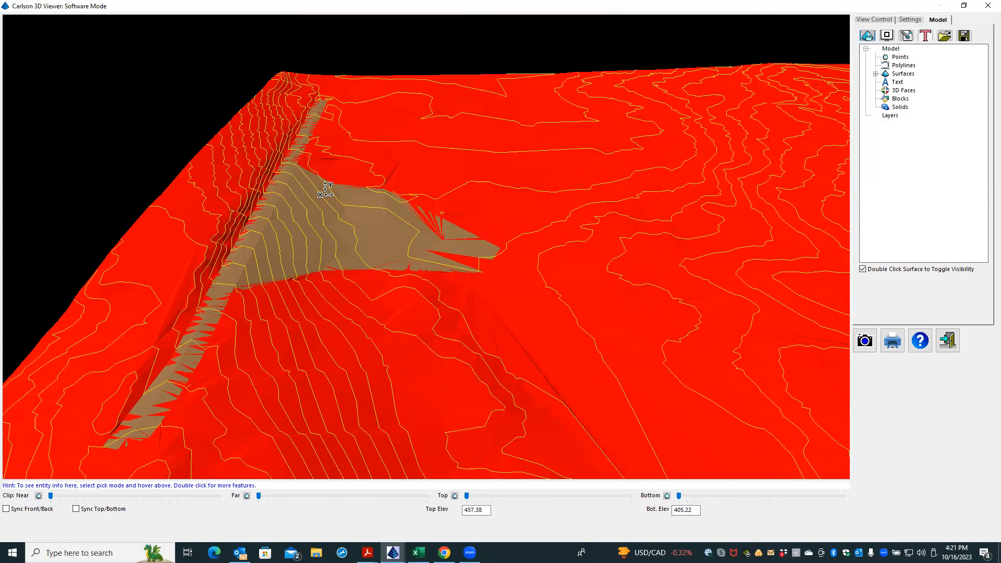
Expand the list of loaded surfaces and toggle EG BY SURVEY off and on over EG_MERGED_2 to compare them.
left_click(877, 74)
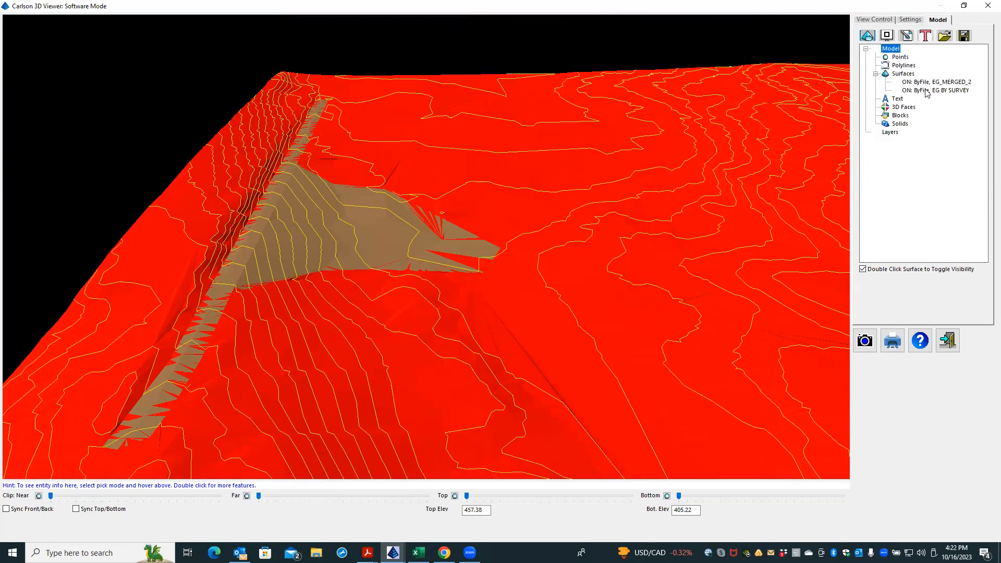
double_click(926, 90)
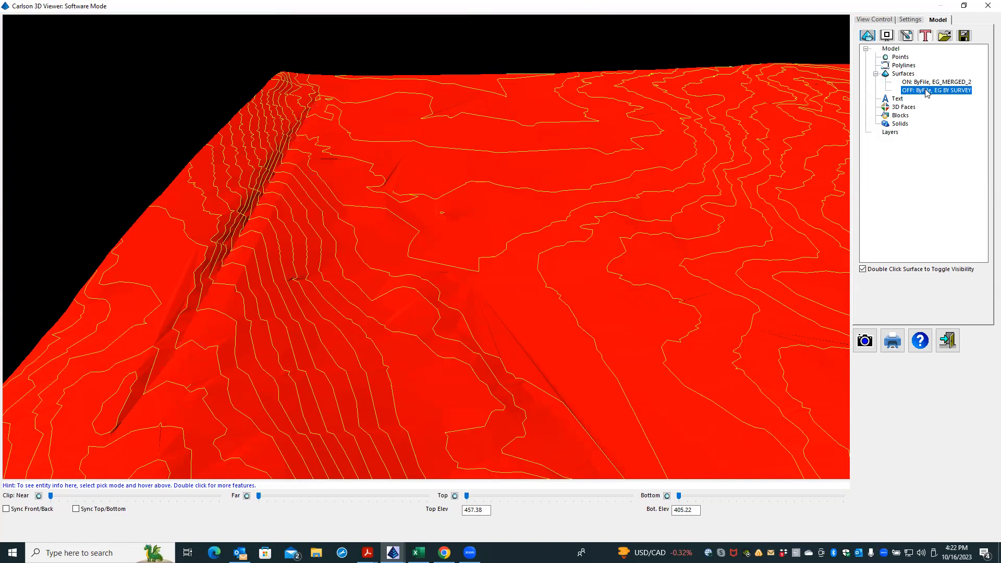
double_click(926, 91)
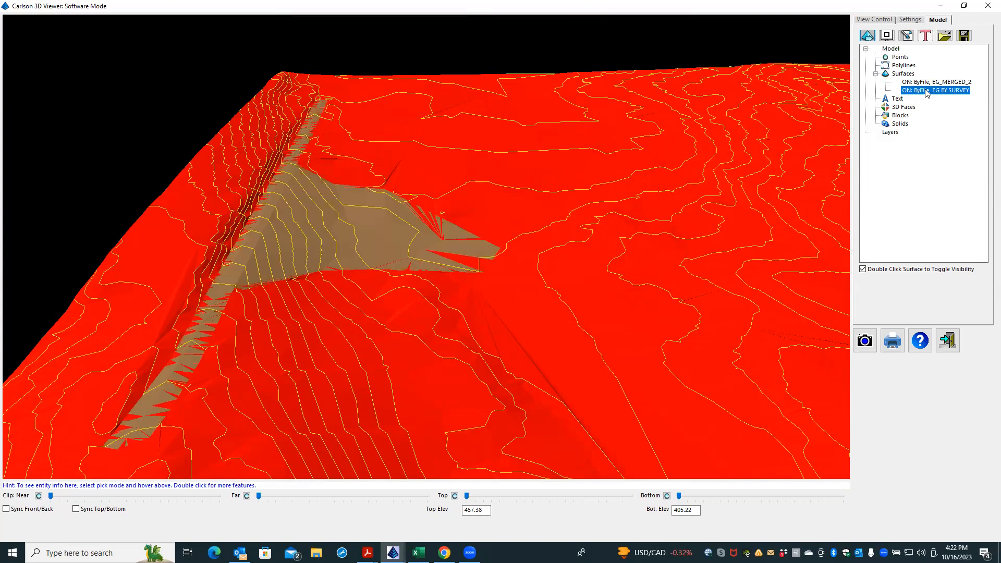
double_click(926, 91)
double_click(925, 91)
Alternate the visibility of EG_MERGED_2 and EG BY SURVEY to view the survey surface alone, ending with both surfaces shown.
double_click(928, 84)
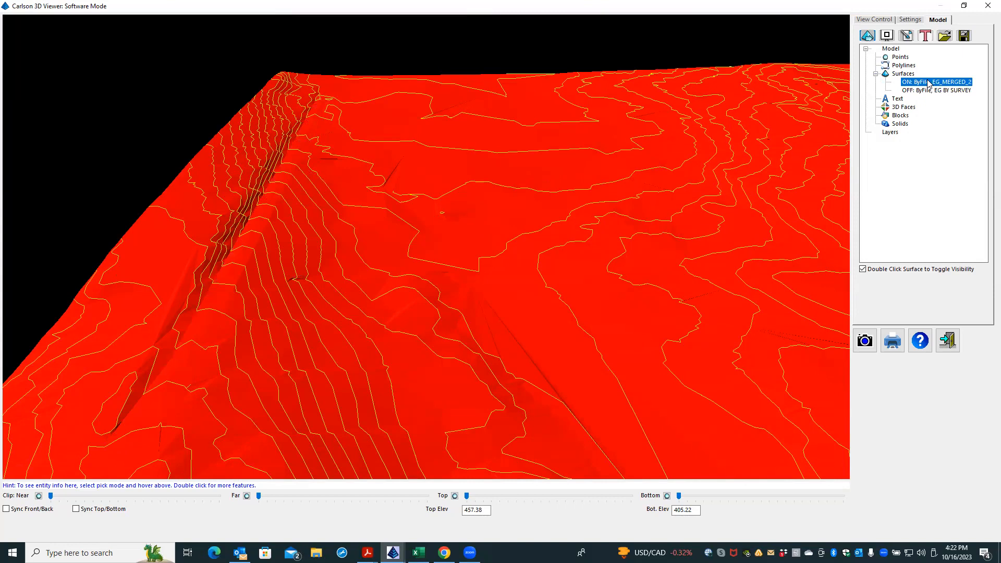
double_click(929, 82)
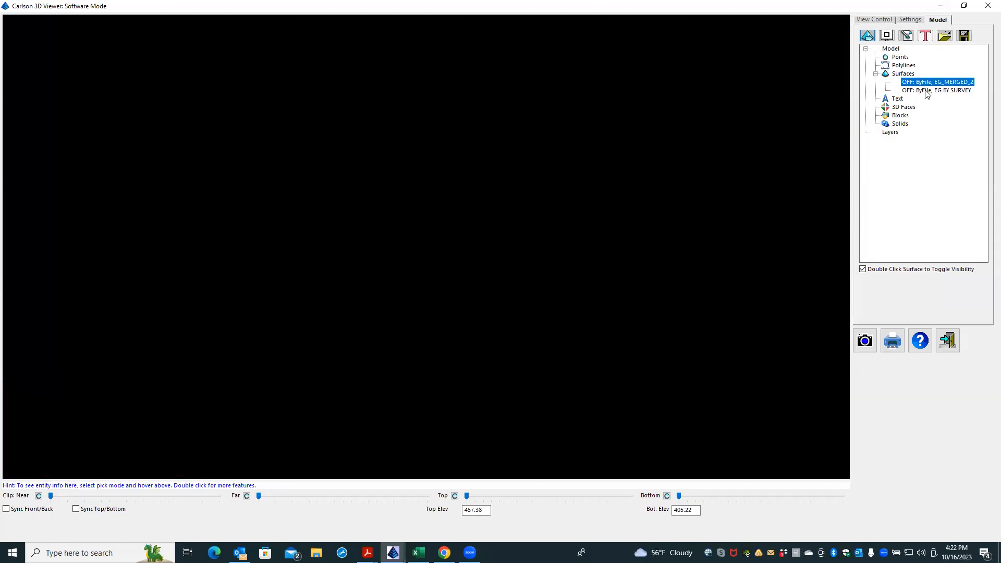
double_click(927, 91)
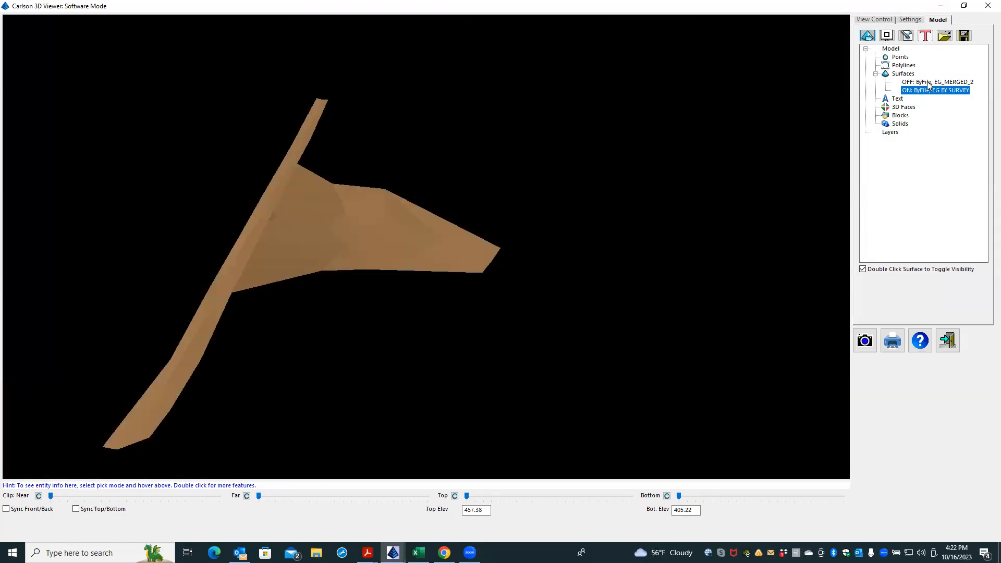
double_click(928, 83)
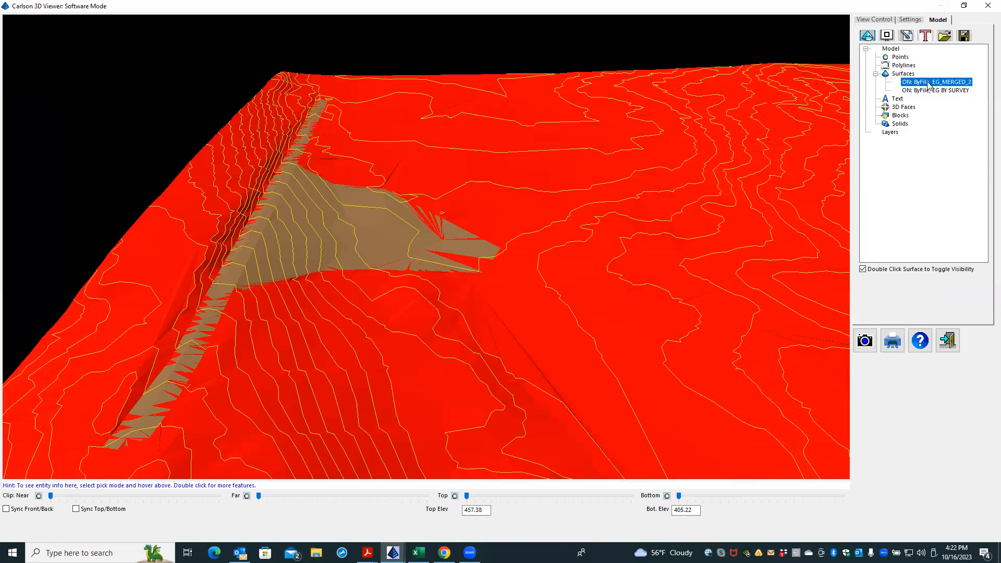
double_click(928, 91)
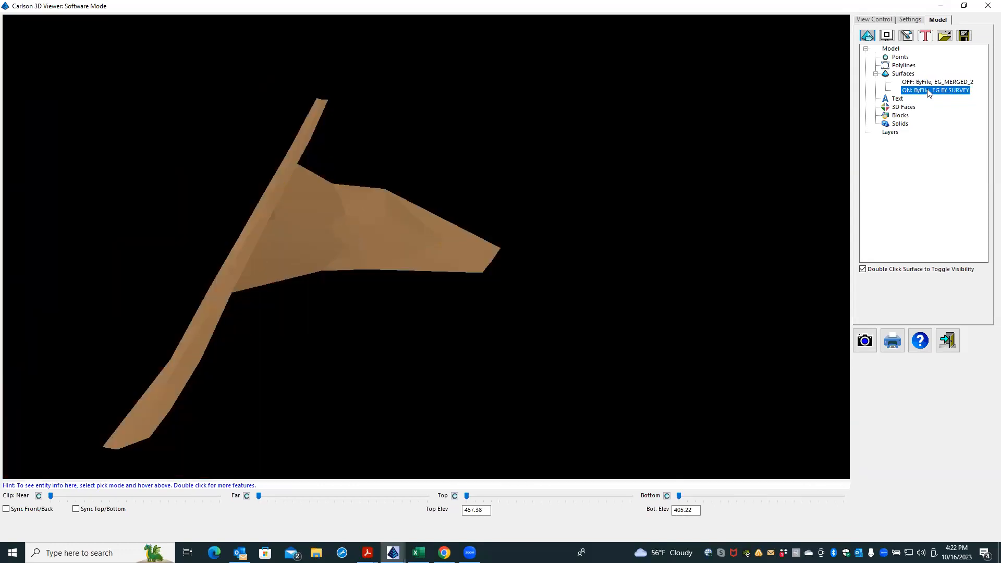
double_click(929, 91)
double_click(928, 91)
double_click(929, 82)
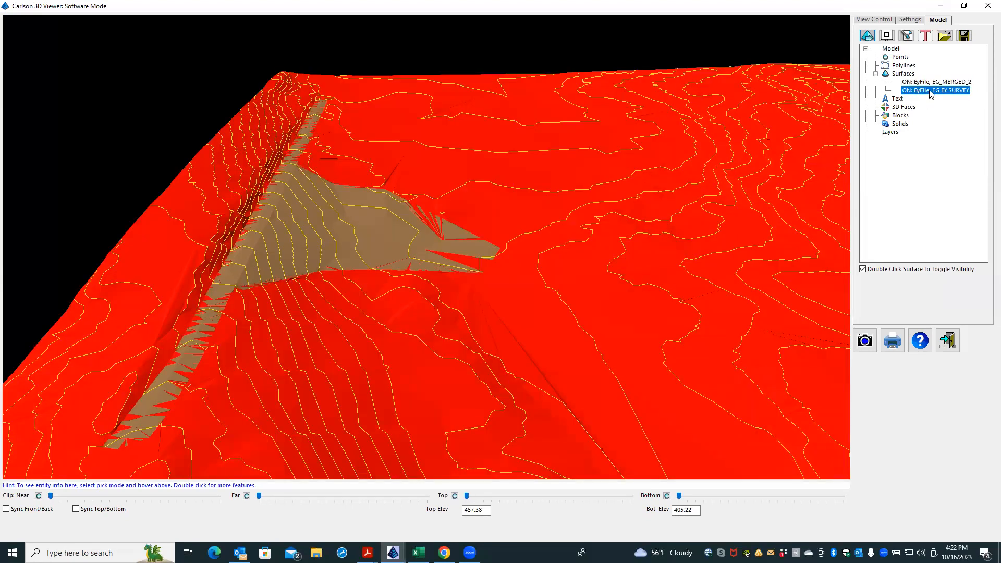
Hide EG BY SURVEY and inspect the EG_MERGED_2 contours up close along the surveyed strip.
double_click(931, 90)
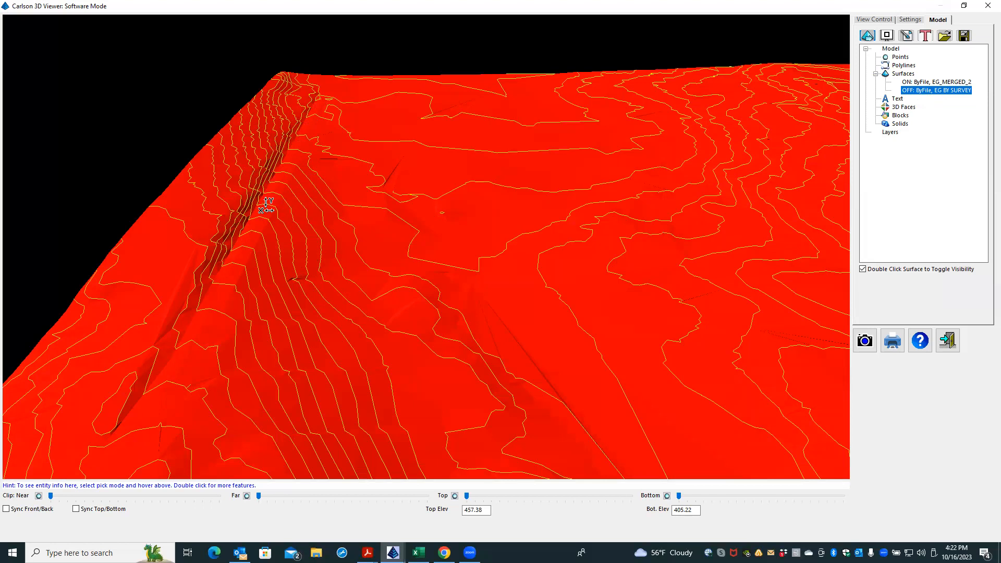
scroll(266, 210, "up", 5)
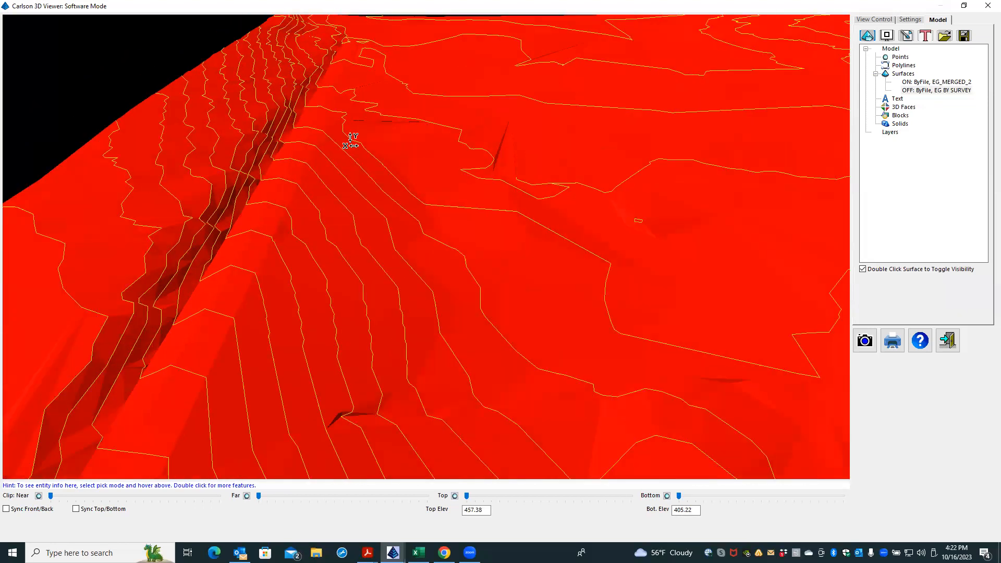
scroll(271, 177, "up", 3)
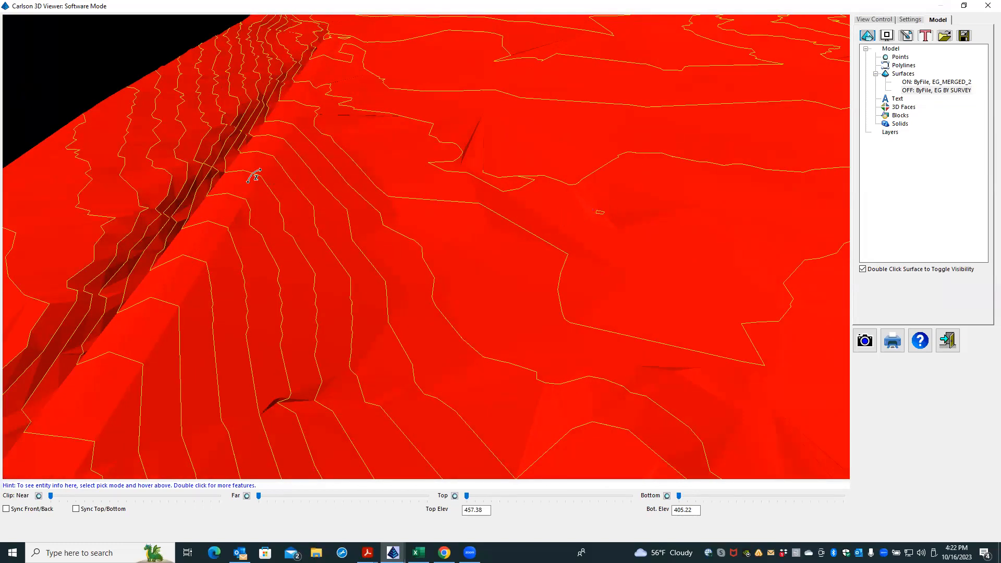
scroll(252, 176, "down", 2)
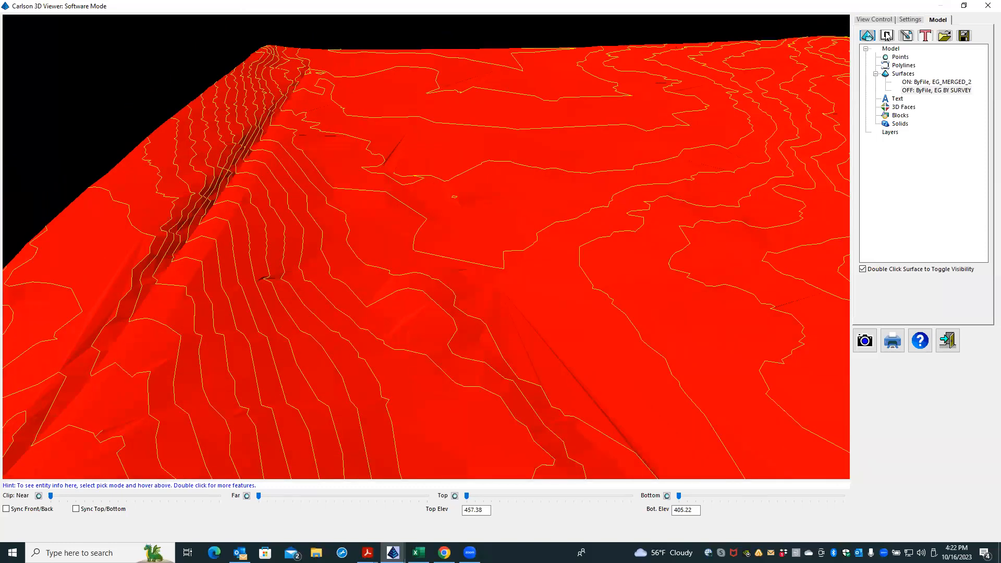
Review the EG BY SURVEY surface properties without changing them, check the EG_MERGED_2 contours once more and exit the 3D viewer.
left_click(906, 36)
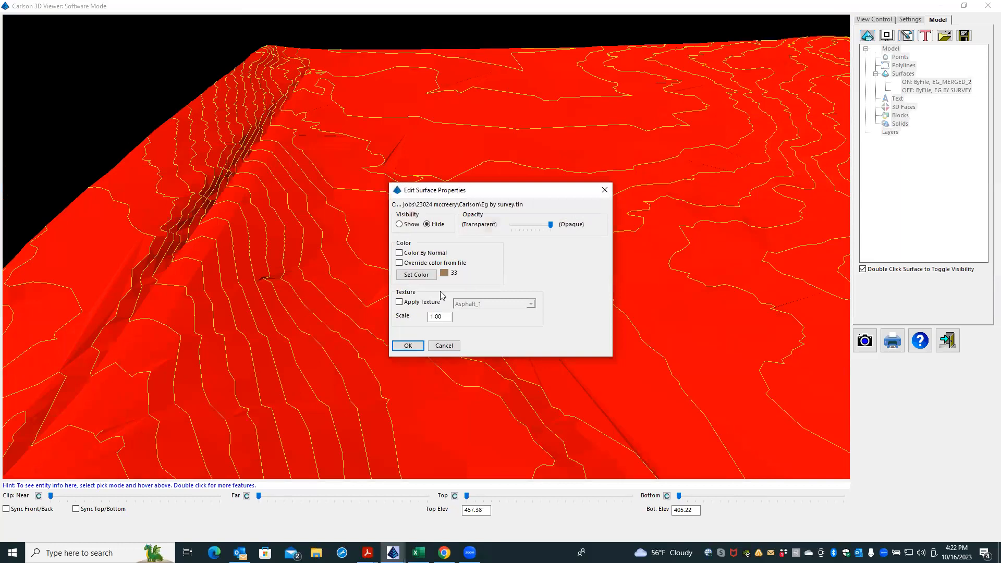
left_click(412, 346)
scroll(346, 251, "down", 3)
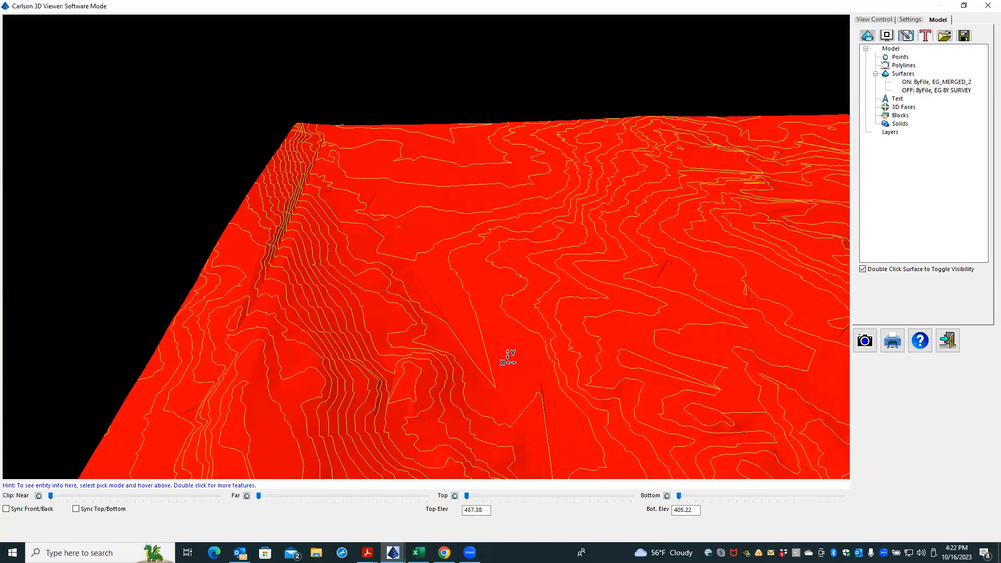
scroll(510, 357, "up", 5)
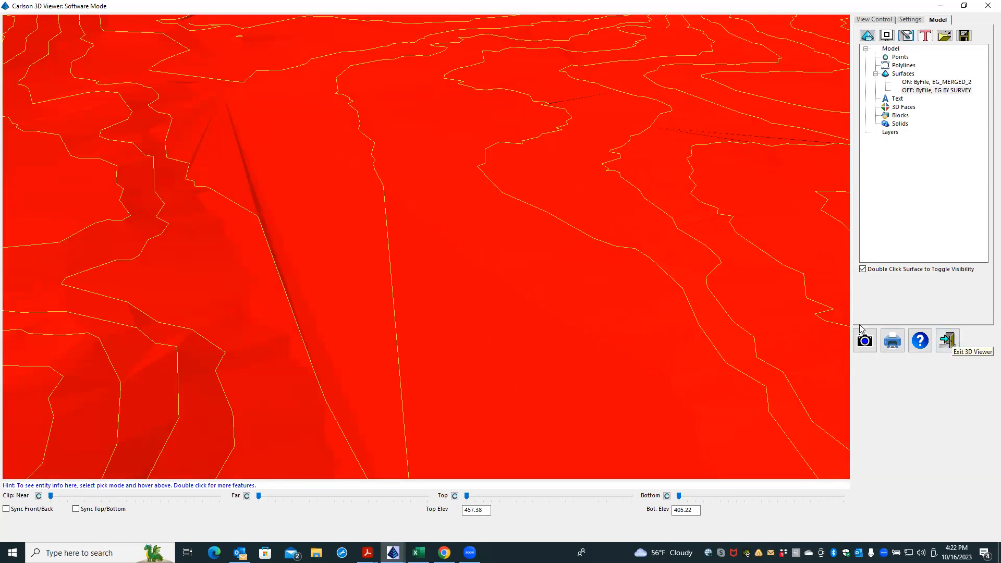
left_click(946, 340)
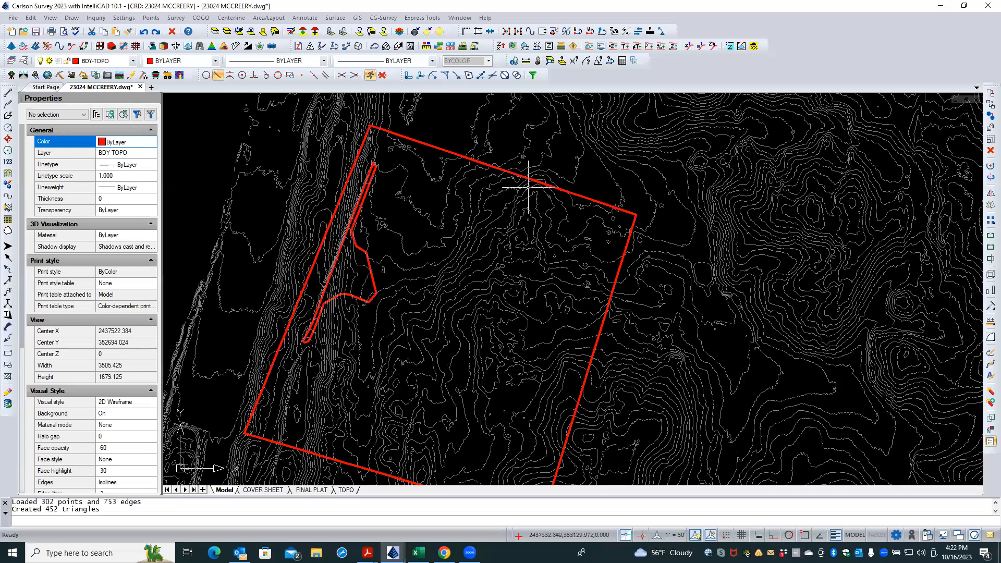
Reopen the 3D surface viewer with EG_MERGED_3.tin, maximize its window and tilt the surface.
scroll(308, 155, "down", 2)
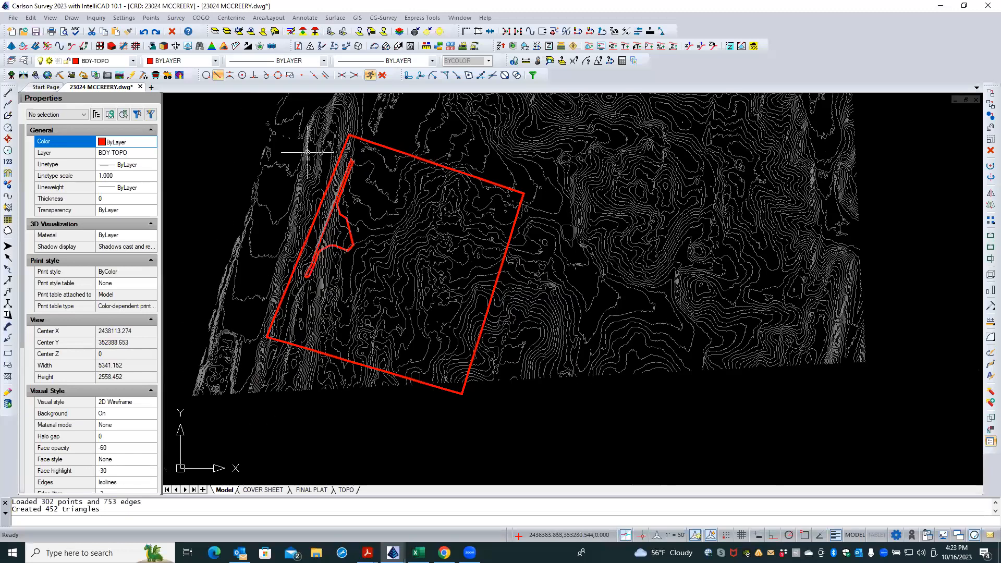
right_click(226, 125)
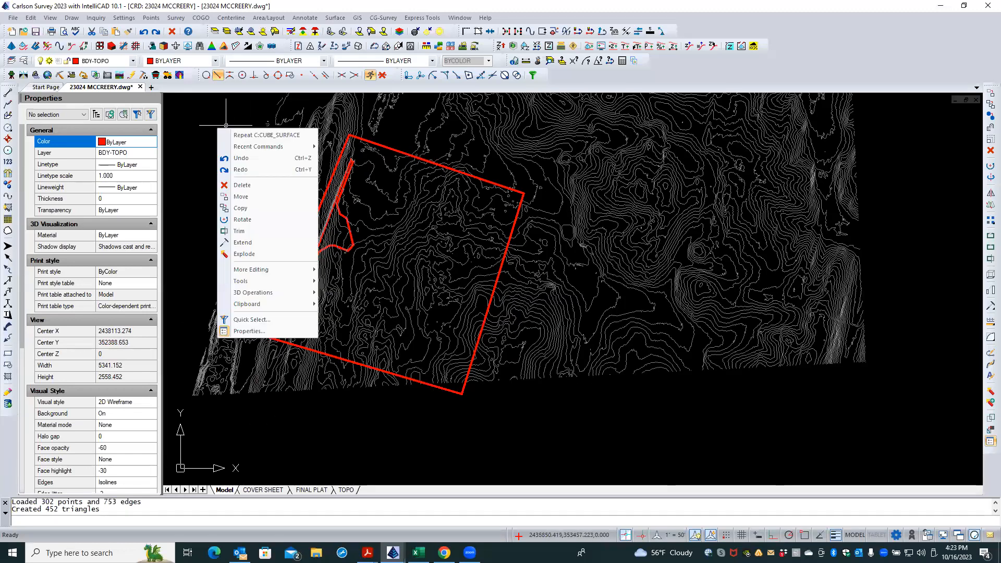
left_click(266, 135)
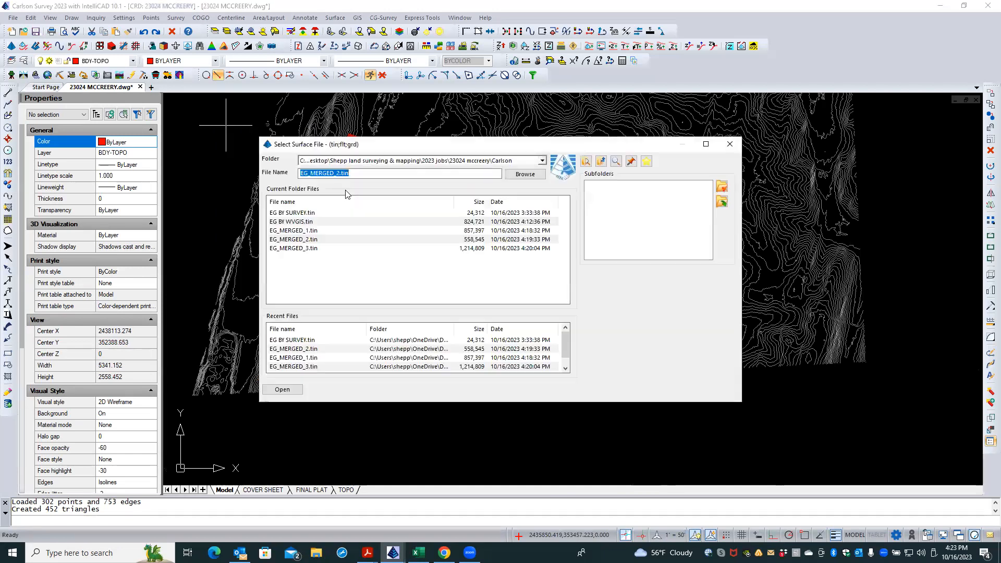
double_click(291, 250)
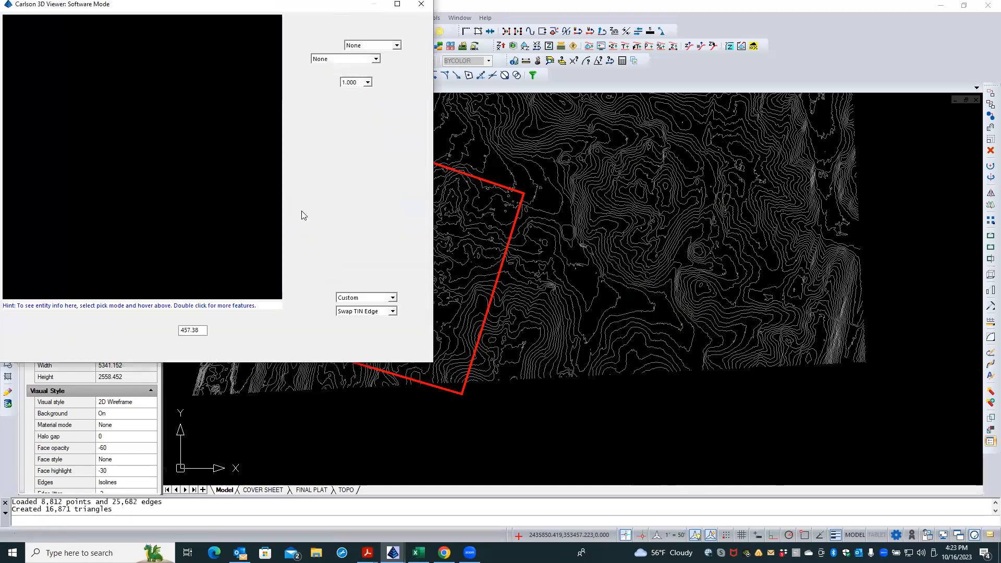
double_click(248, 10)
left_click_drag(367, 235, 403, 154)
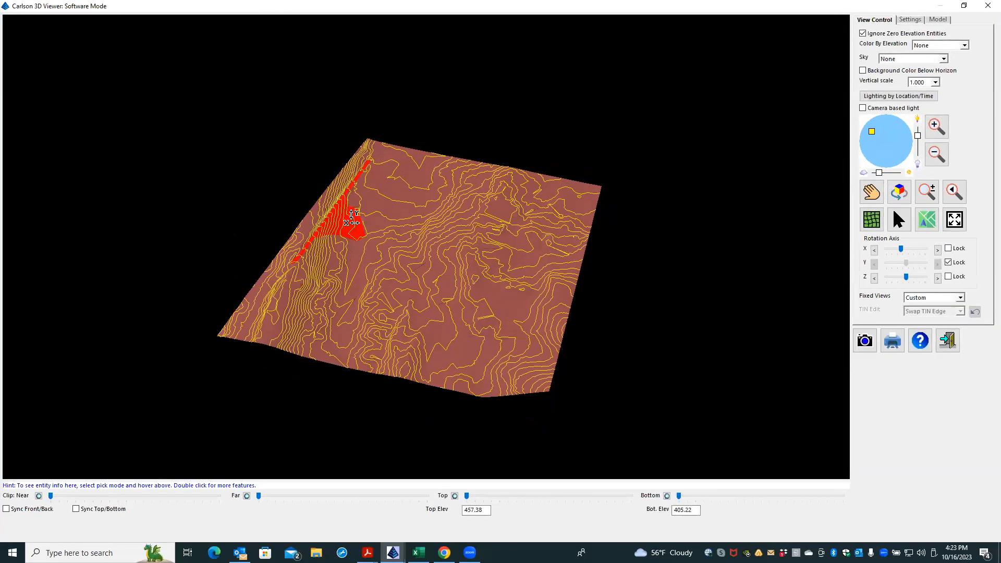
Examine from several angles how the contours of EG_MERGED_3.tin meet along the edge of the red survey area.
scroll(340, 216, "up", 5)
scroll(340, 216, "up", 5)
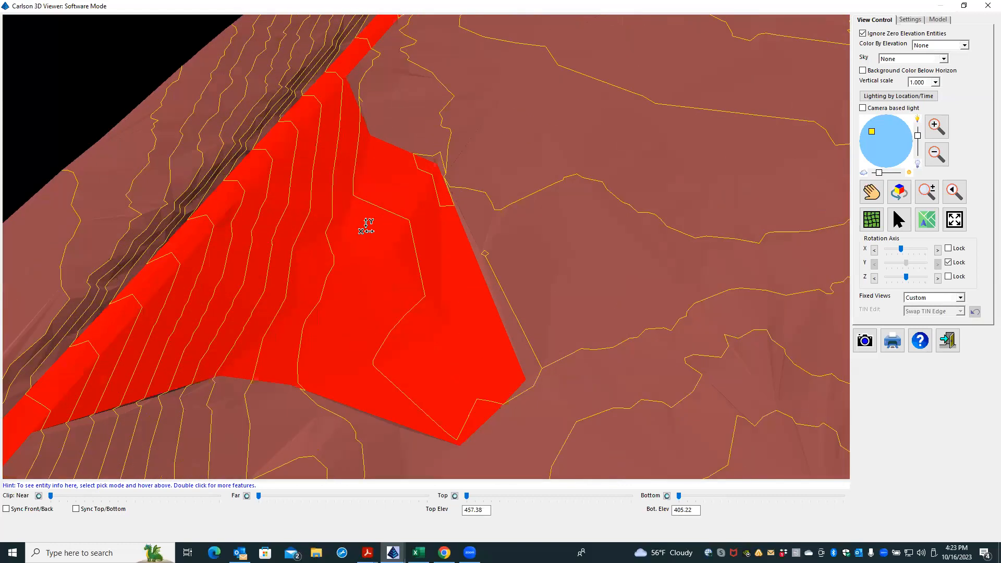
scroll(532, 376, "up", 5)
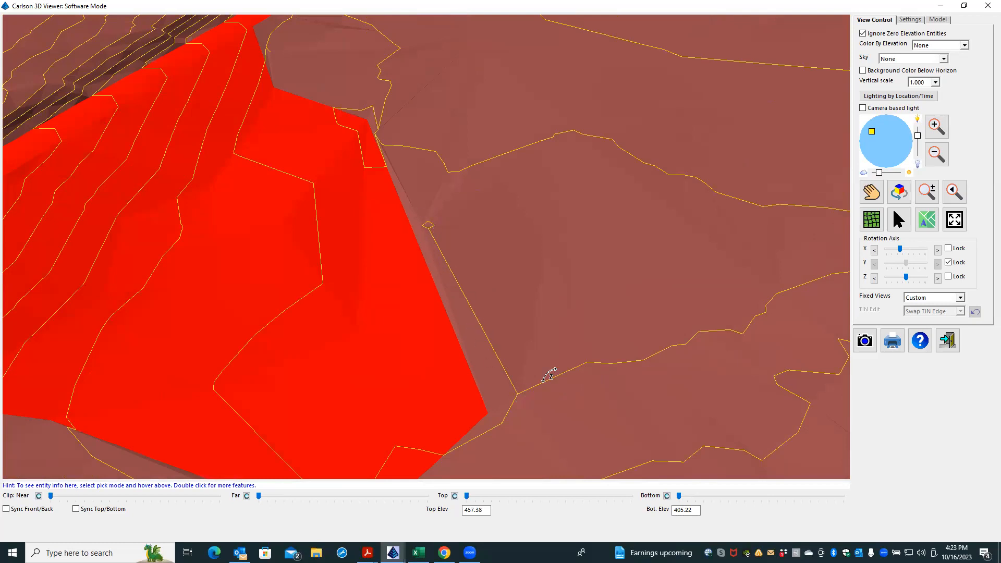
left_click_drag(498, 242, 501, 299)
scroll(500, 298, "down", 10)
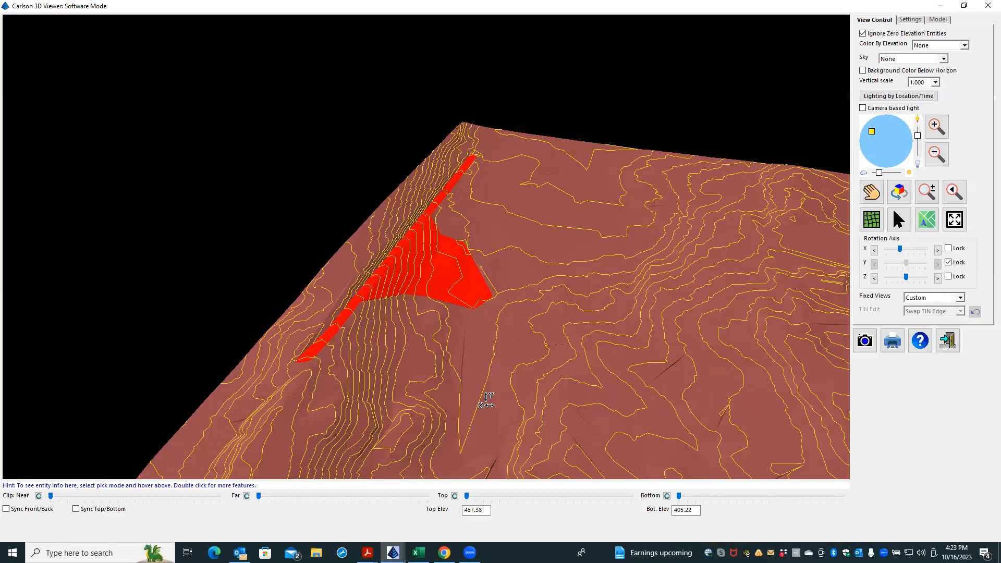
left_click_drag(485, 401, 551, 408)
left_click_drag(418, 261, 427, 236)
scroll(430, 261, "up", 10)
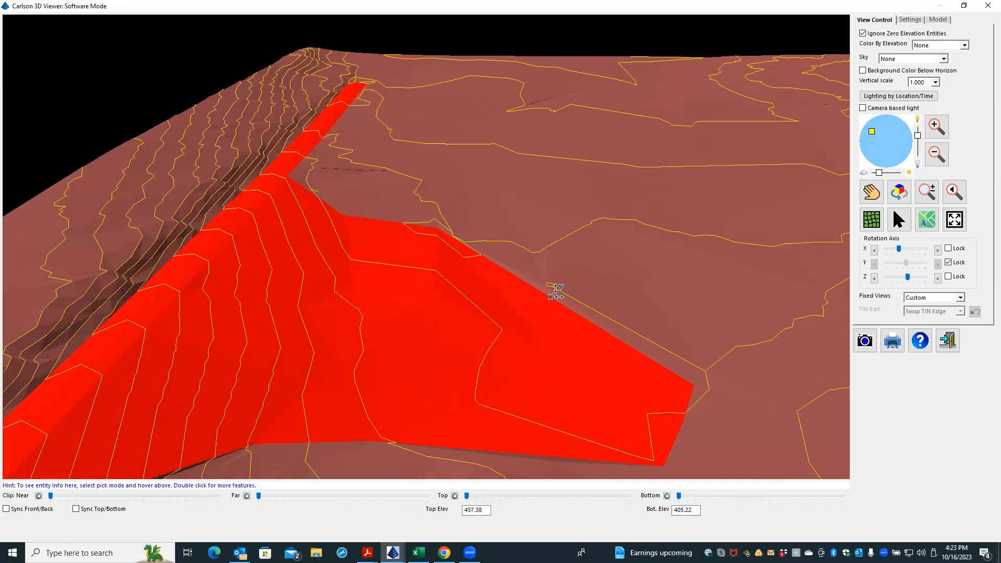
scroll(523, 283, "up", 2)
scroll(523, 283, "up", 1)
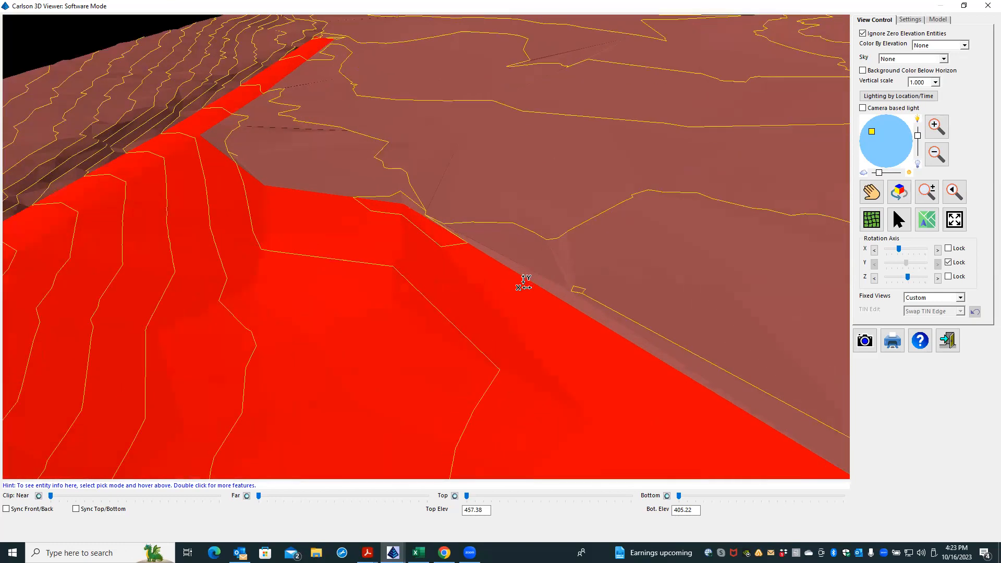
Exit the 3D view of EG_MERGED_3.tin and reopen the 3D surface viewer with EG_MERGED_2.tin.
scroll(320, 188, "down", 1)
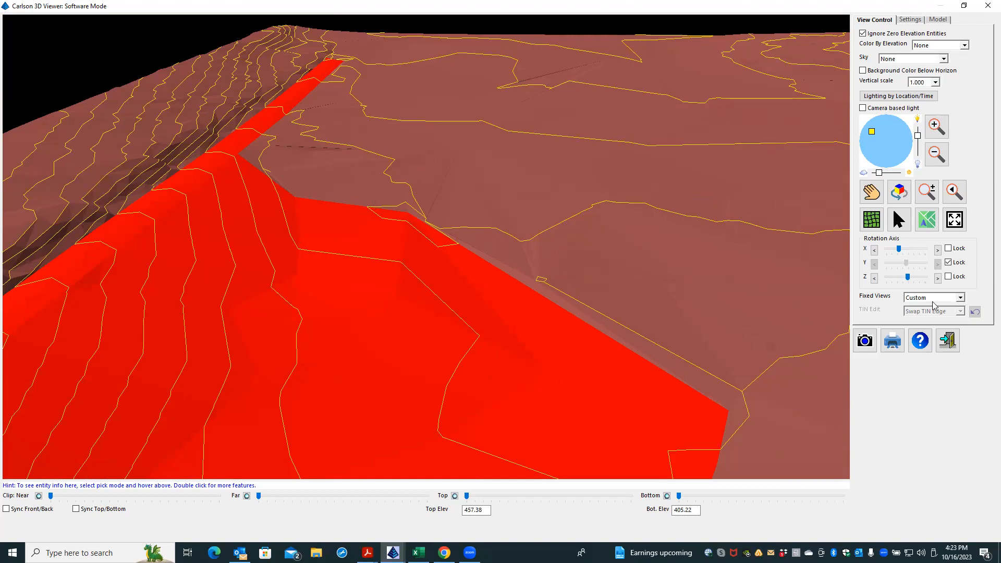
left_click(947, 340)
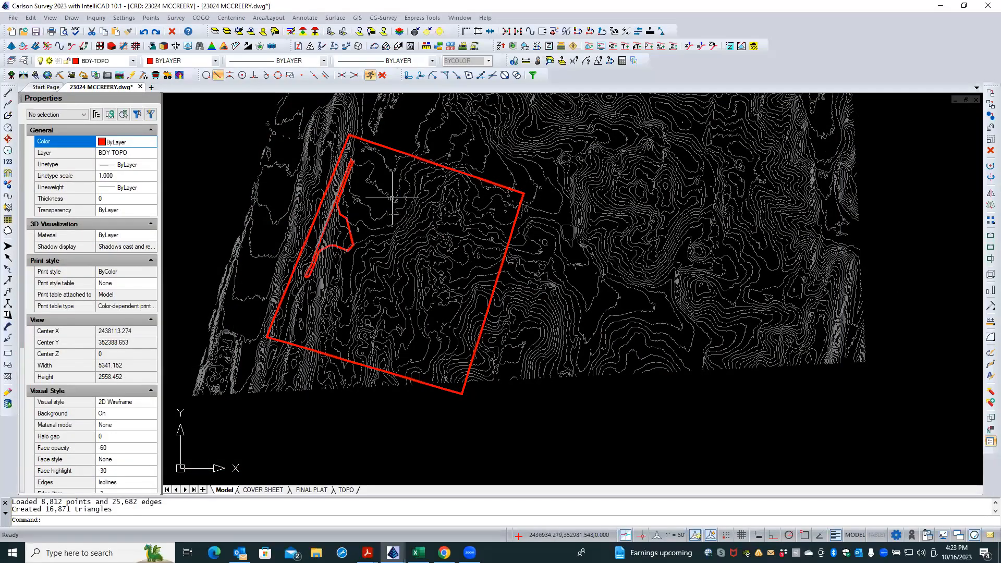
right_click(238, 143)
left_click(266, 152)
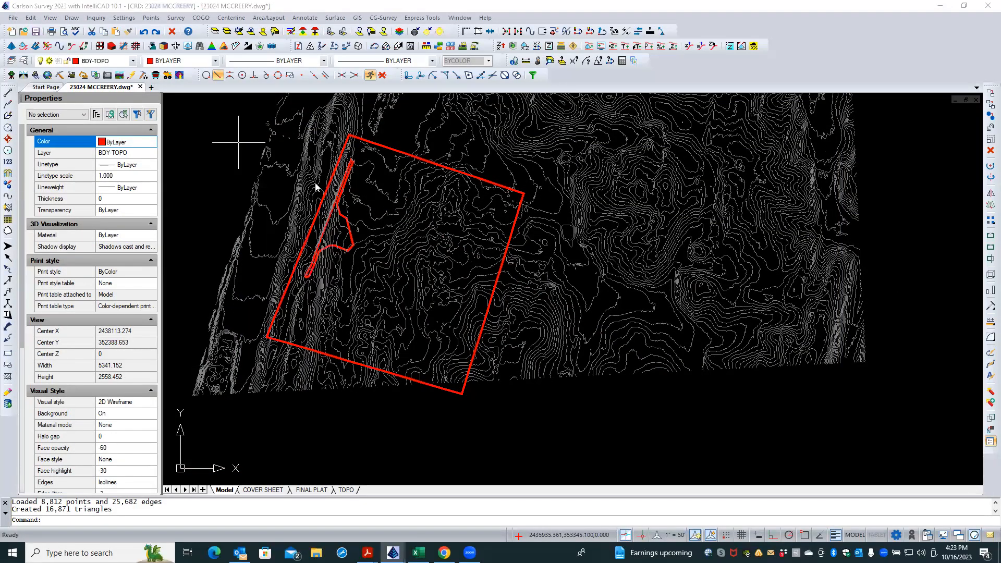
left_click(289, 240)
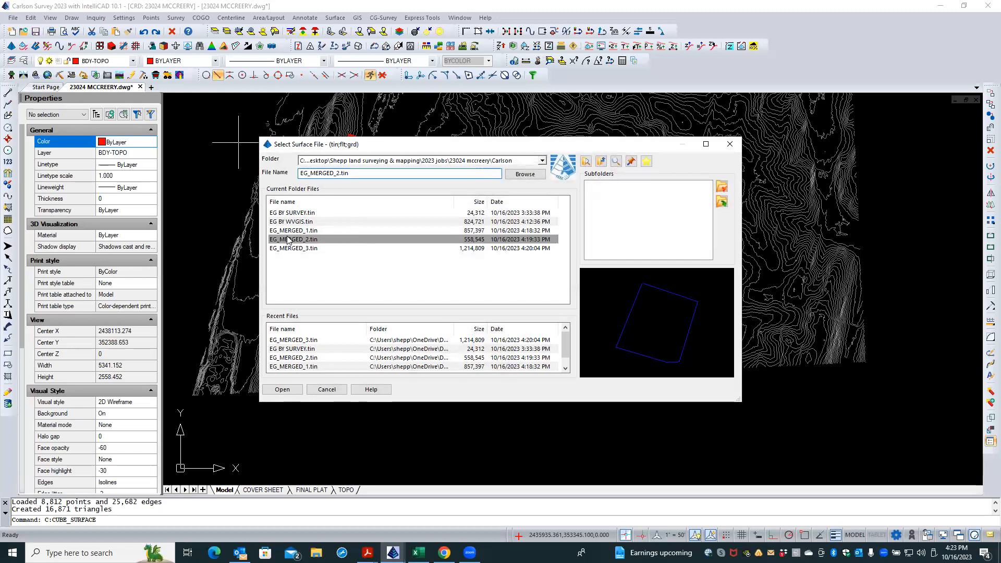
double_click(288, 240)
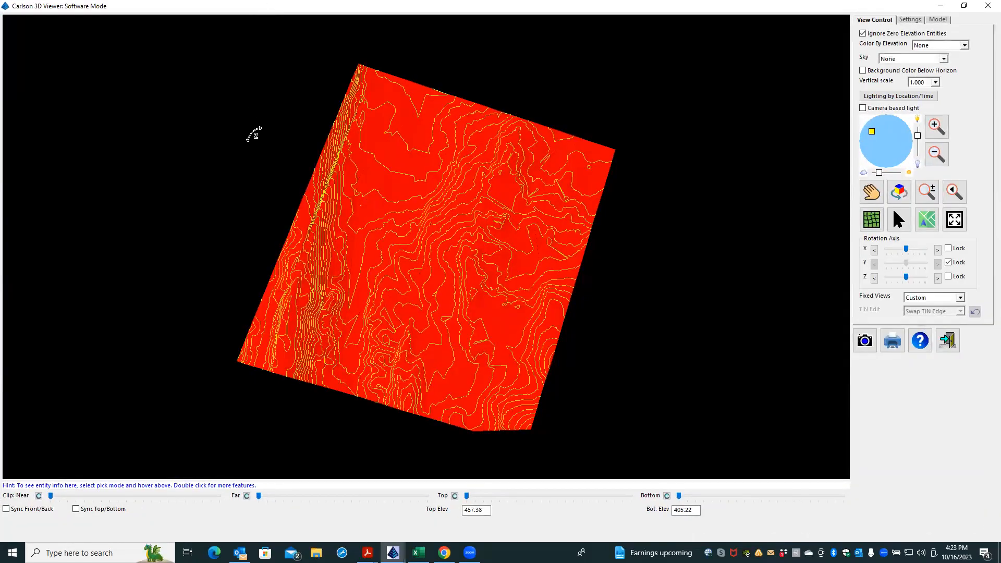
Tilt the EG_MERGED_2.tin surface and examine its contours up close around the sharp dark crease beside the steep slope.
left_click_drag(414, 282, 306, 204)
scroll(313, 240, "up", 6)
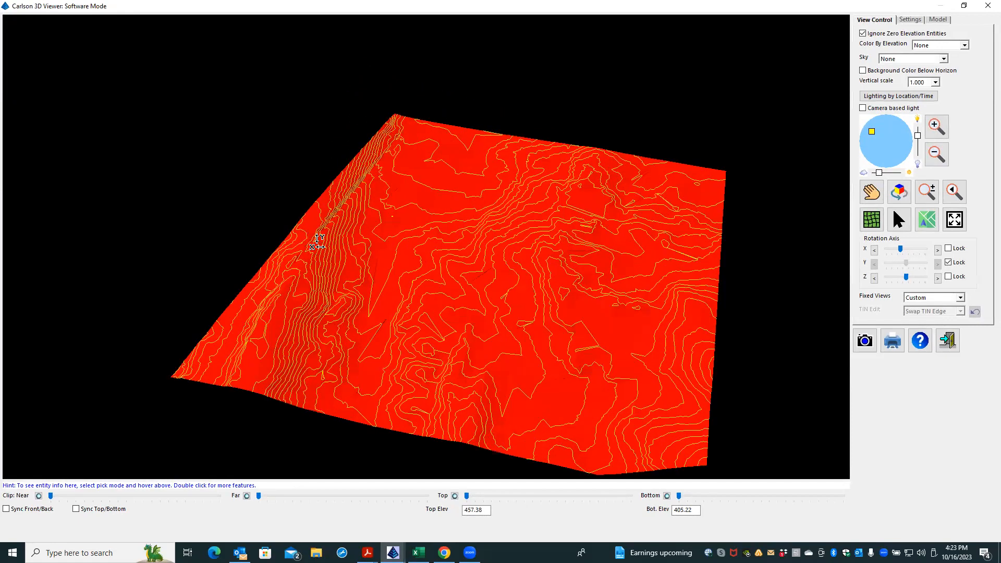
left_click_drag(514, 276, 389, 224)
scroll(390, 225, "up", 2)
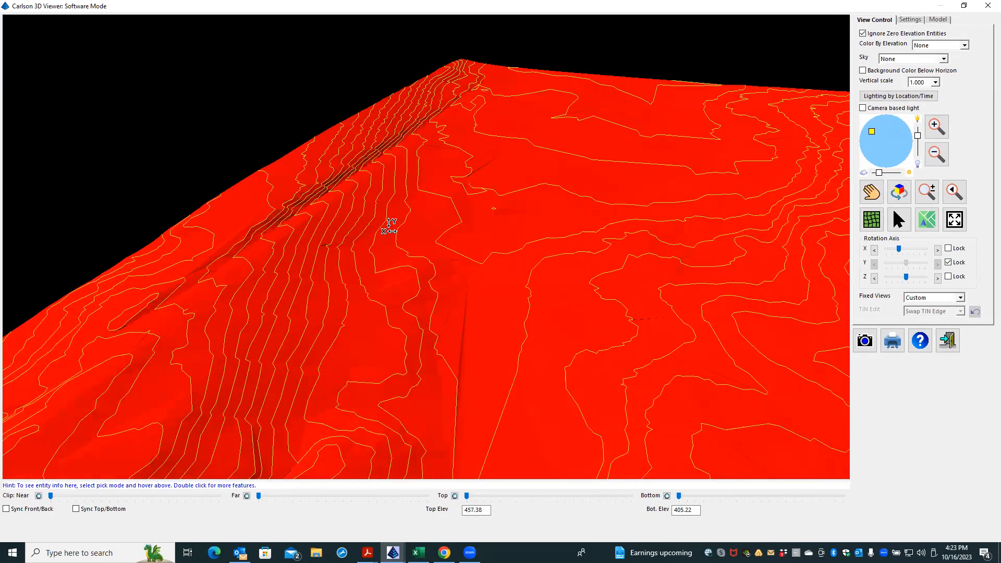
scroll(486, 196, "up", 3)
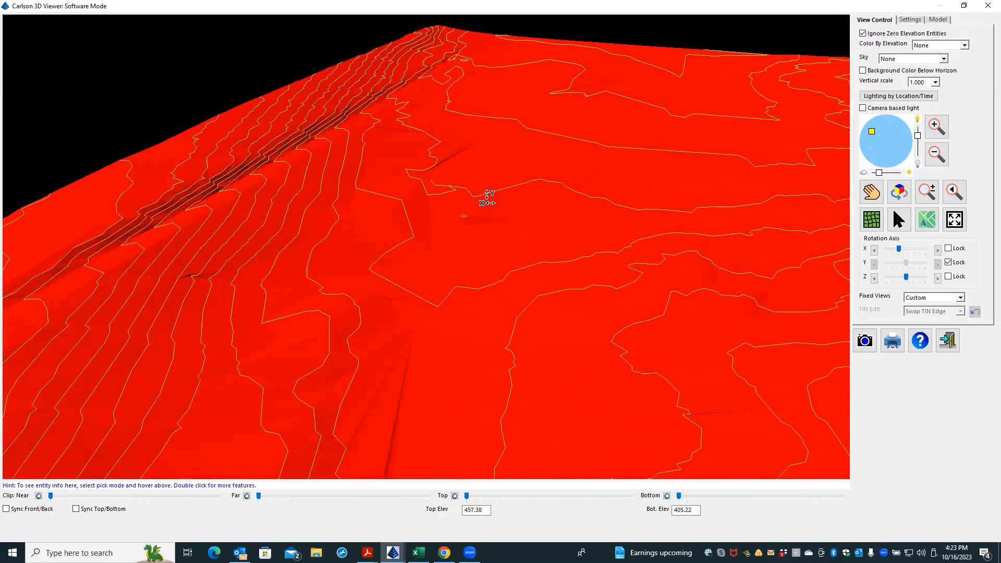
left_click_drag(417, 221, 398, 241)
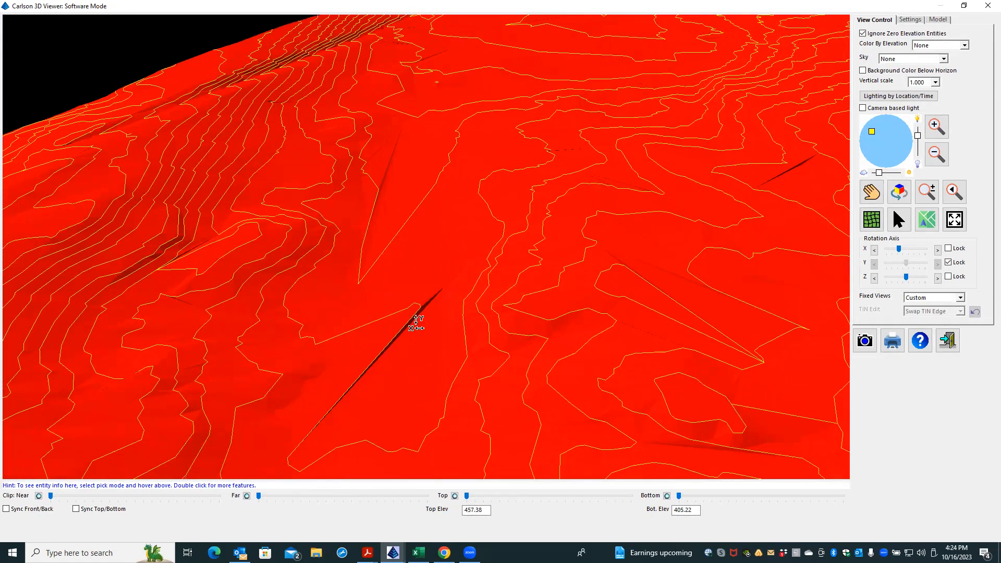
scroll(417, 321, "up", 2)
scroll(400, 241, "down", 3)
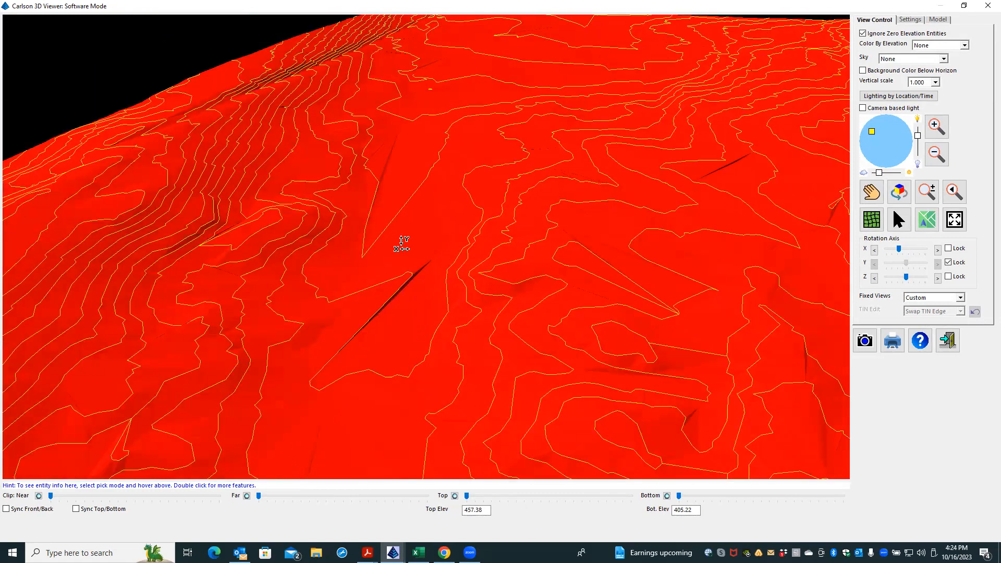
scroll(387, 319, "up", 2)
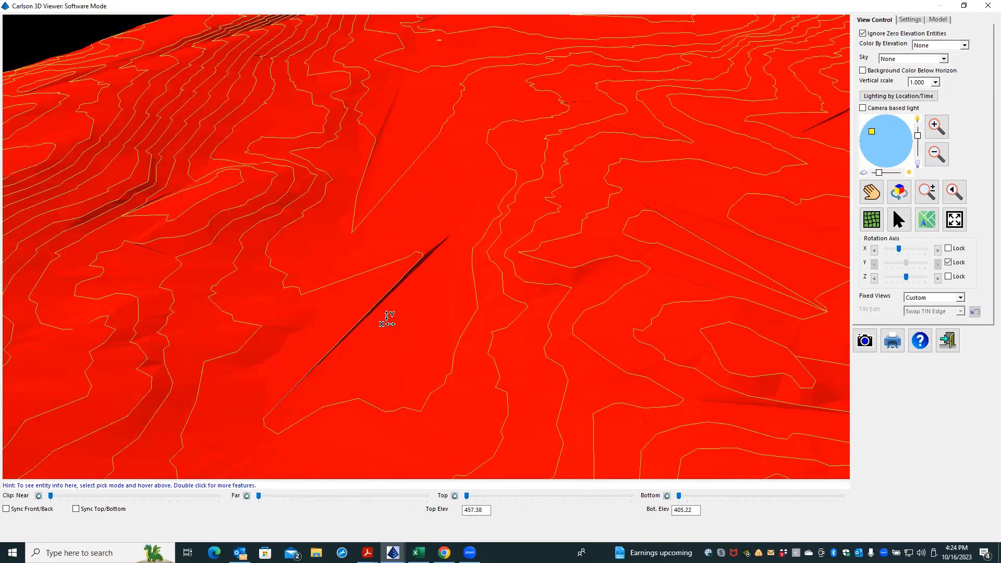
Display the triangle edges and, with the Add Breakline TIN edit, add a breakline across the fan of long triangles at the dark crease.
left_click(910, 21)
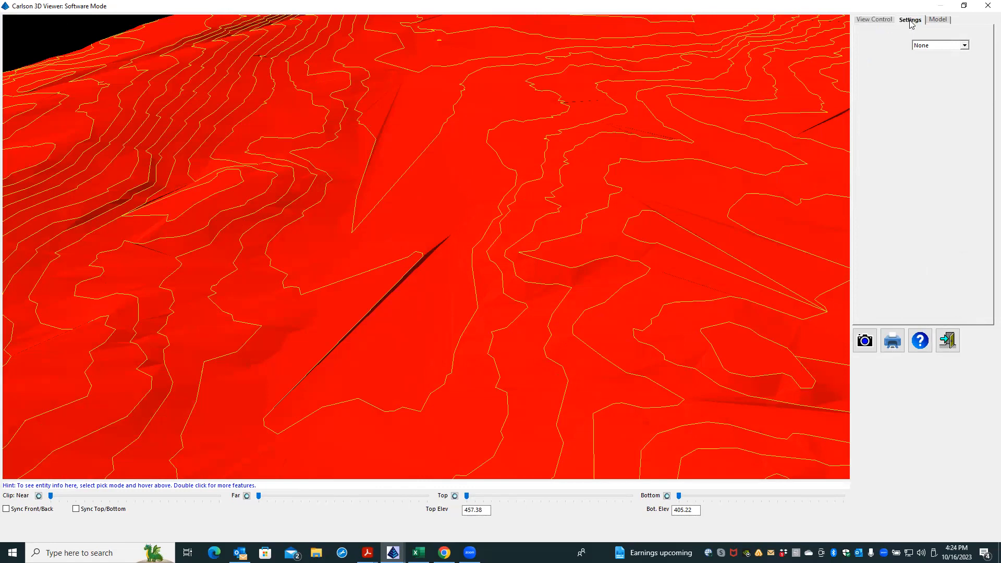
left_click(903, 64)
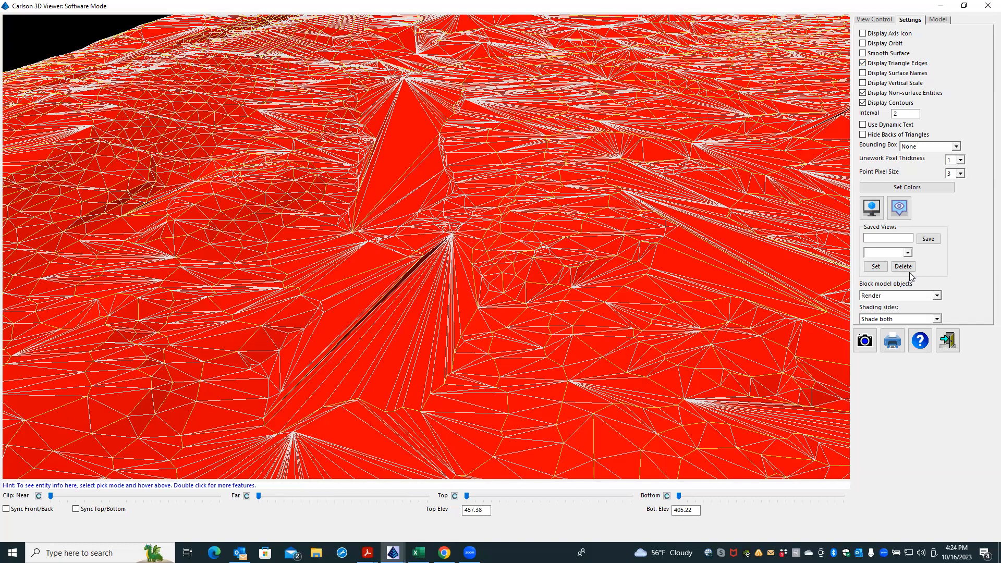
left_click(874, 20)
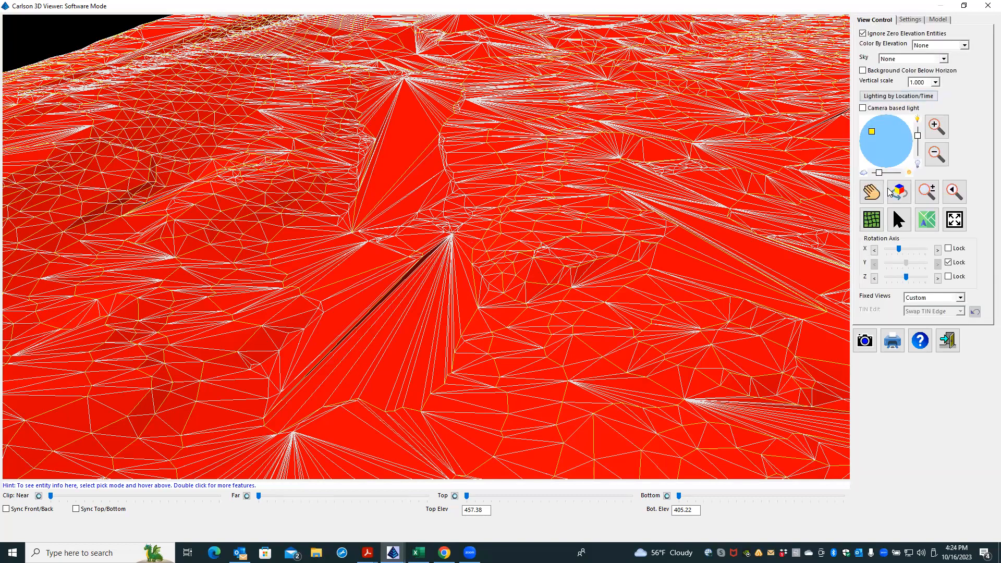
left_click(898, 219)
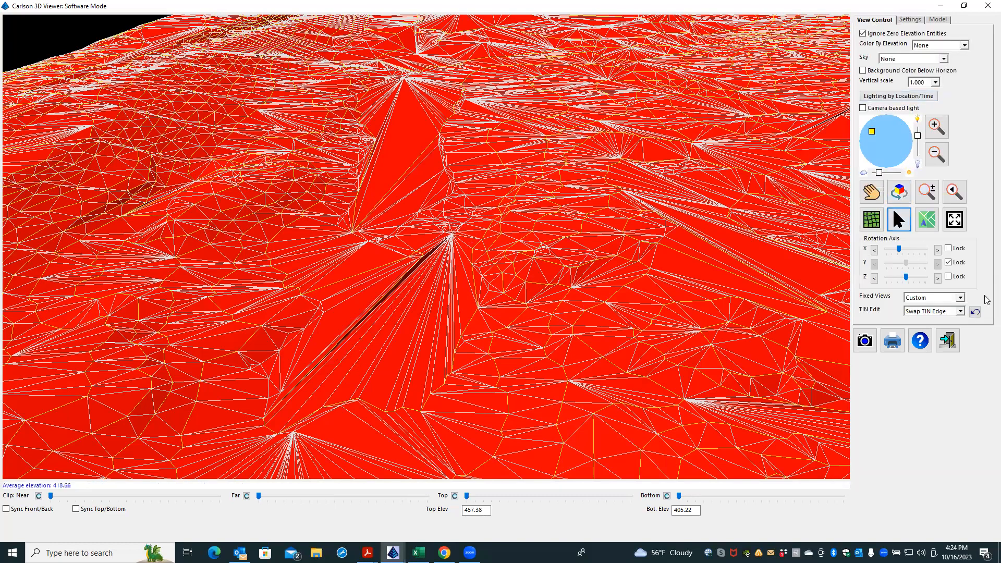
left_click(961, 311)
left_click(933, 336)
left_click(432, 392)
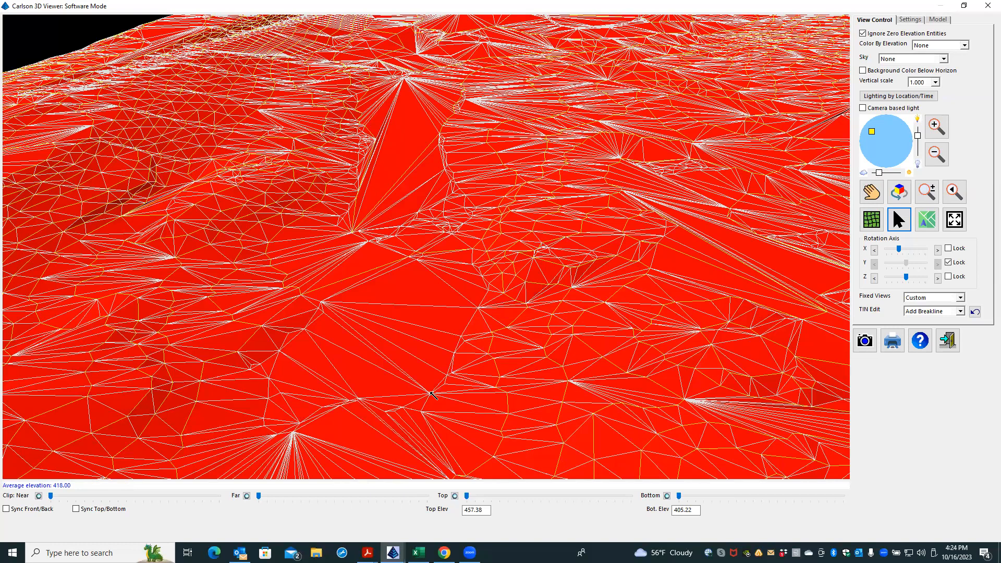
Add two more breaklines across the next fan of long thin triangles farther up the flat area.
scroll(431, 392, "down", 3)
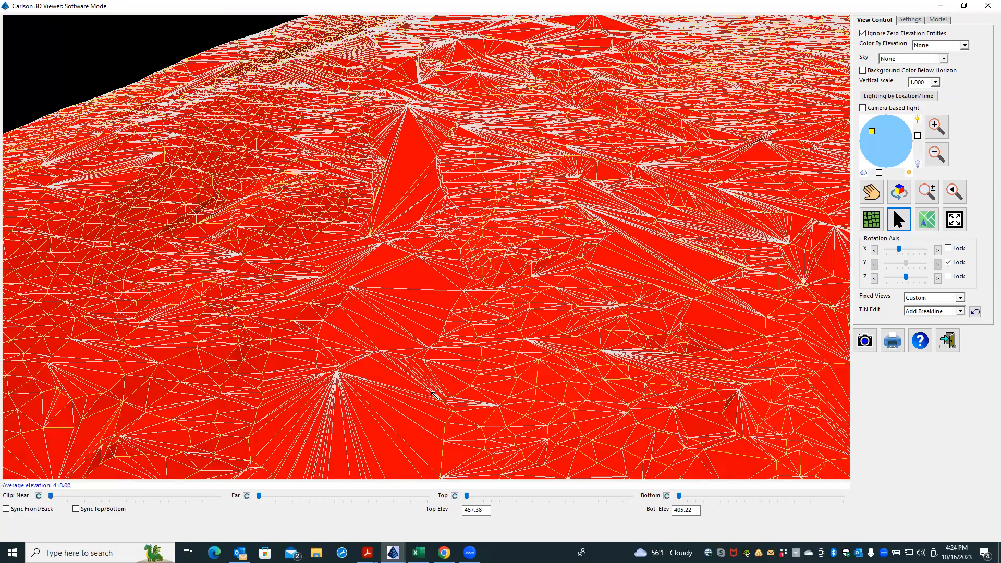
scroll(418, 157, "up", 1)
scroll(419, 158, "up", 3)
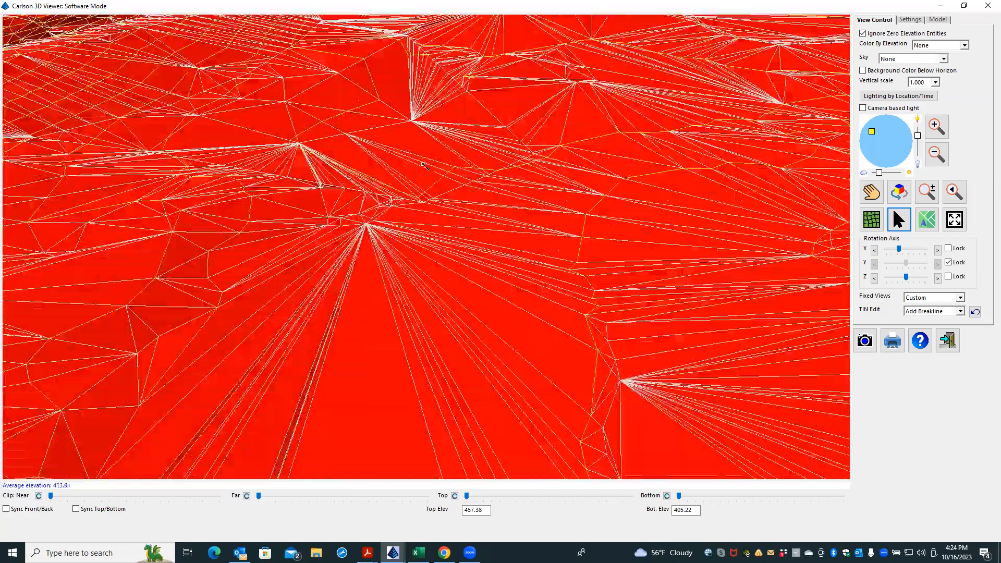
scroll(375, 147, "down", 1)
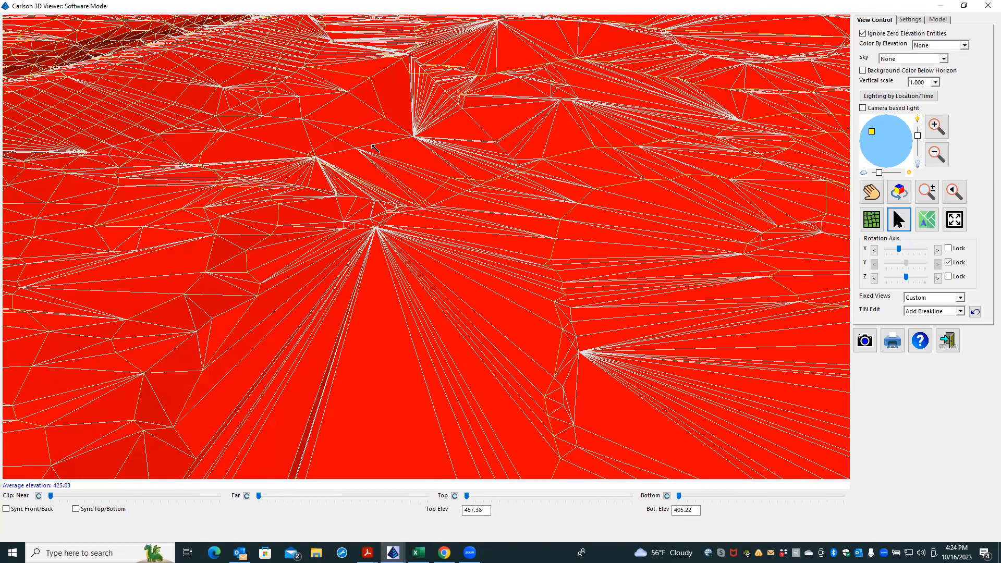
left_click(258, 296)
left_click(545, 398)
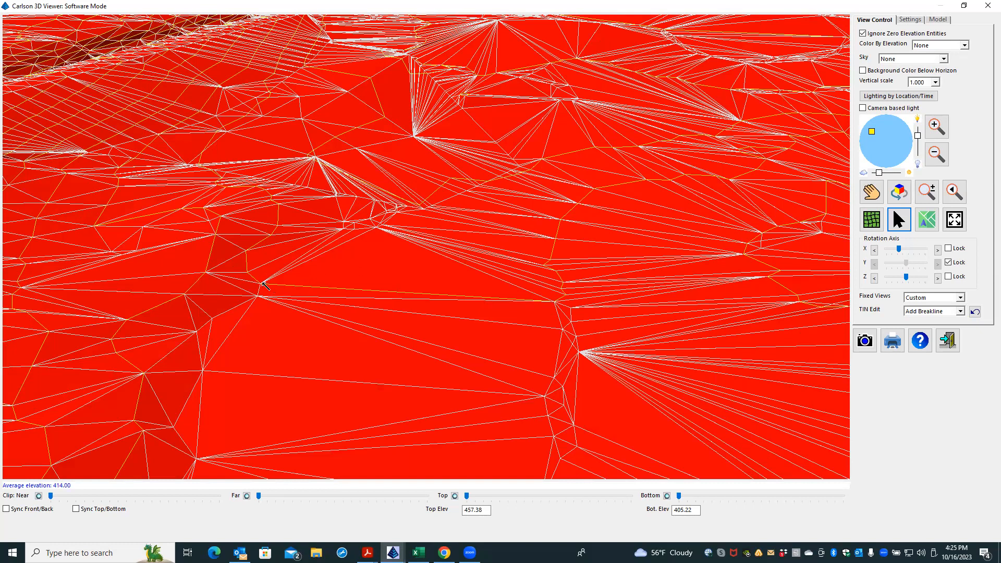
left_click(560, 221)
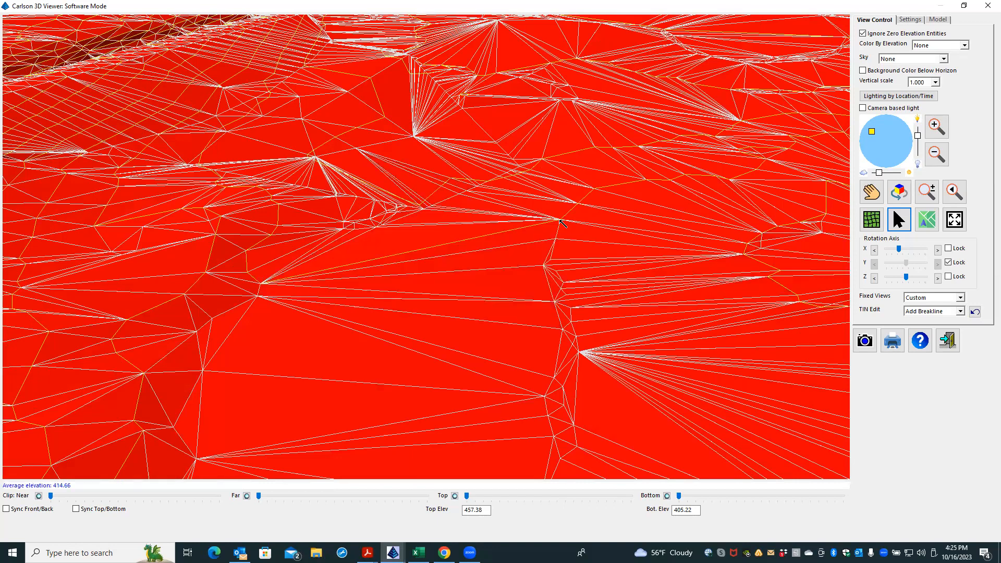
Turn off the triangle edges so only the contours show on the whole surface.
scroll(453, 213, "down", 10)
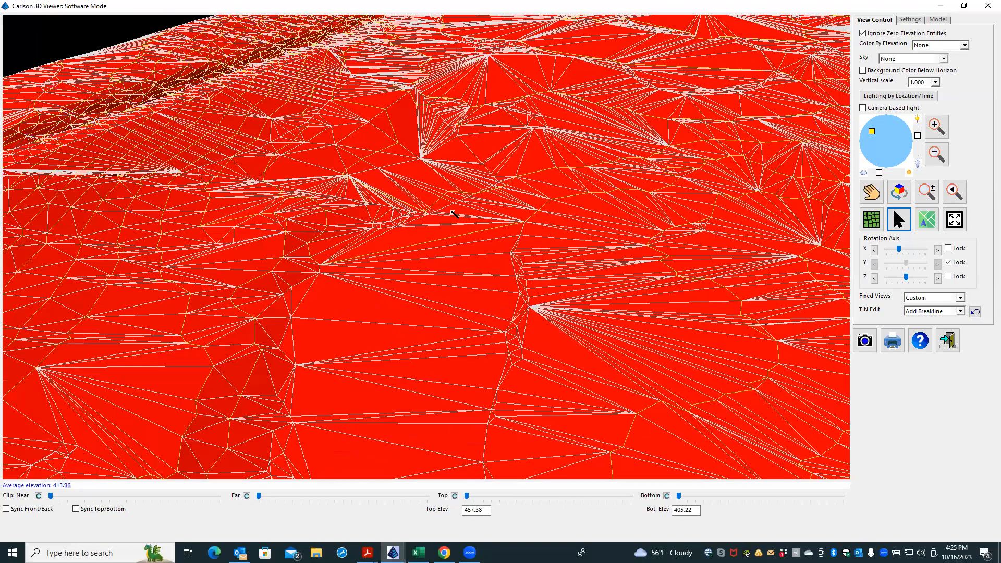
scroll(453, 213, "down", 1)
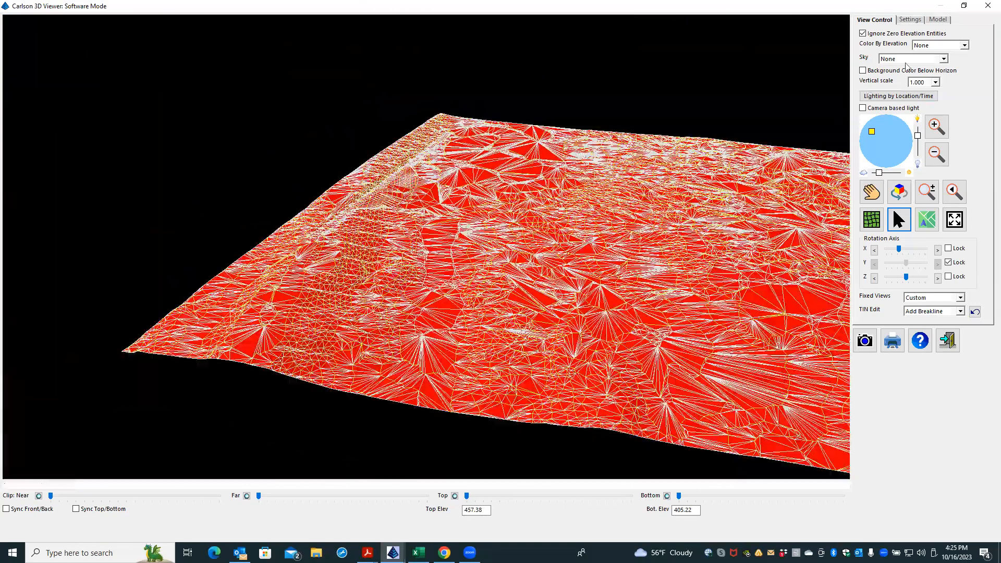
left_click(910, 19)
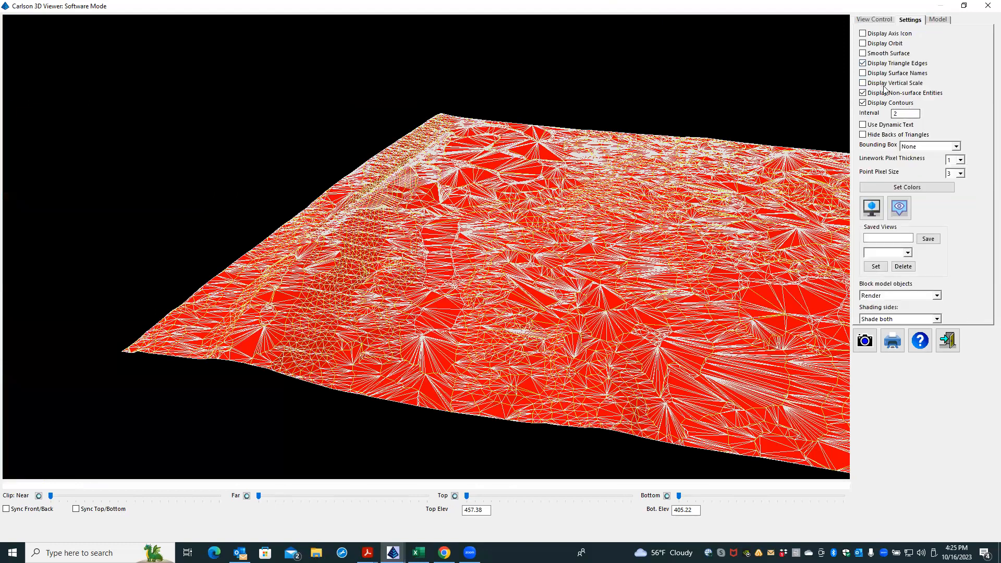
left_click(905, 64)
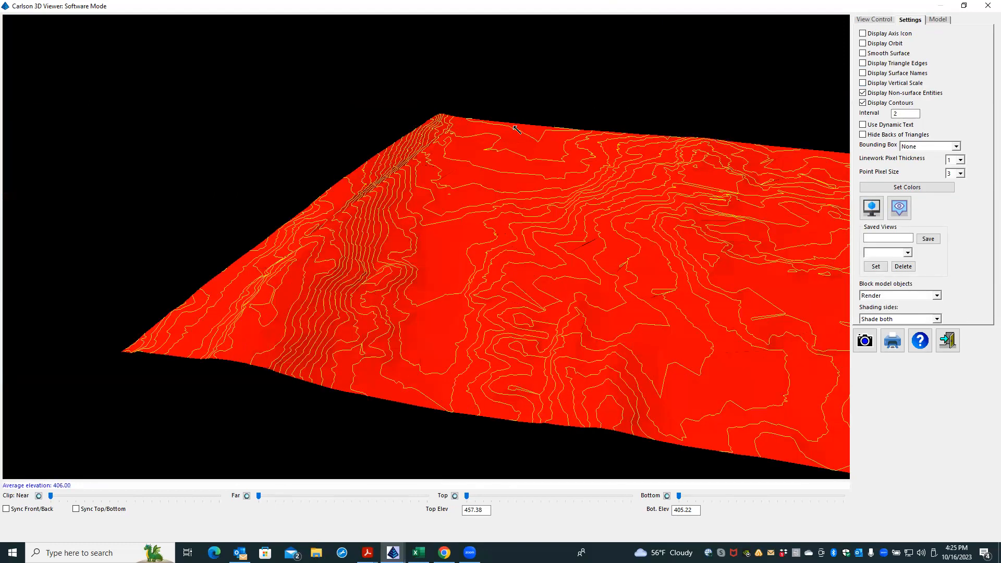
Check the contours in the edited area, then orbit the surface and examine the creases on the steep slope beside it.
scroll(447, 176, "up", 2)
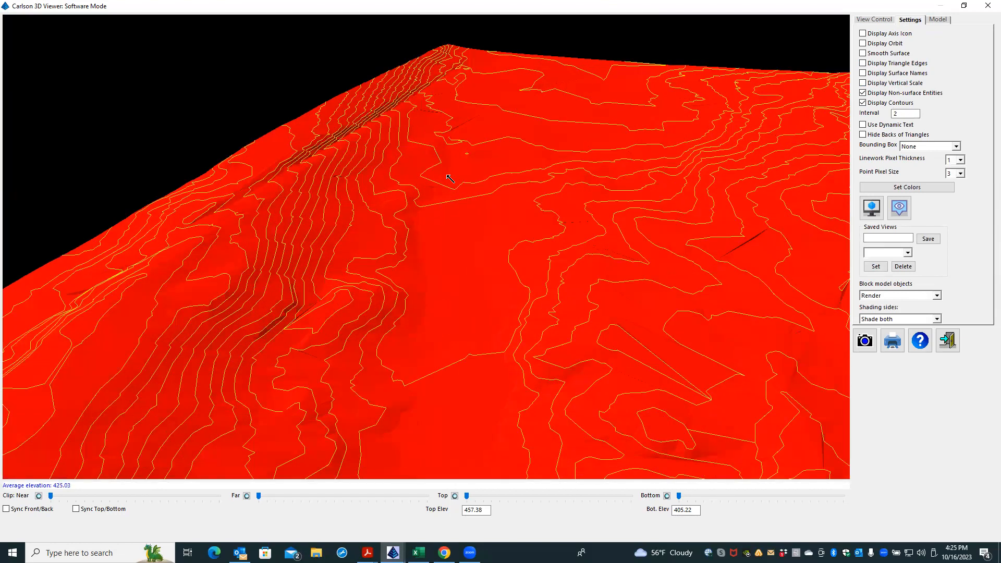
scroll(449, 178, "down", 1)
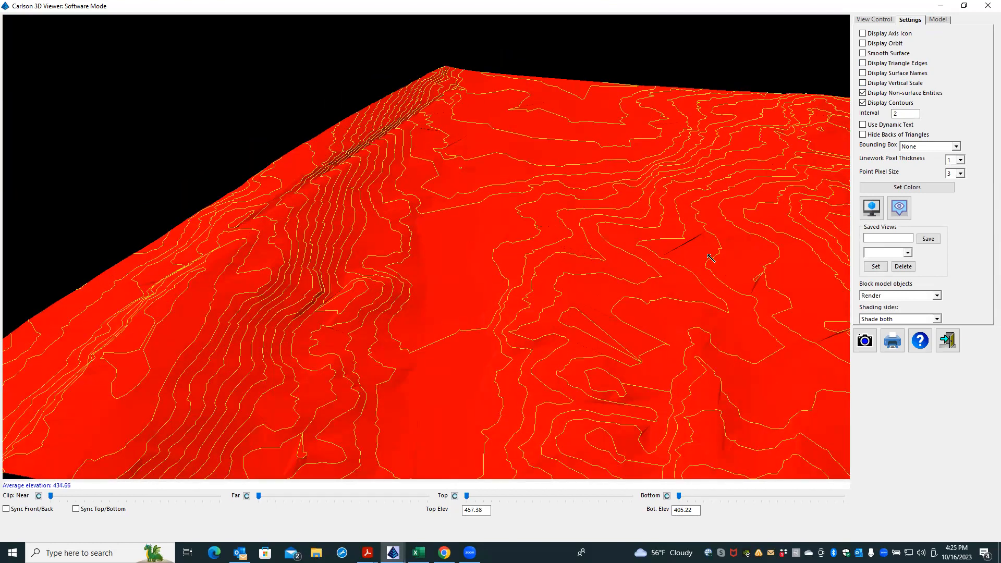
left_click(875, 19)
left_click(900, 192)
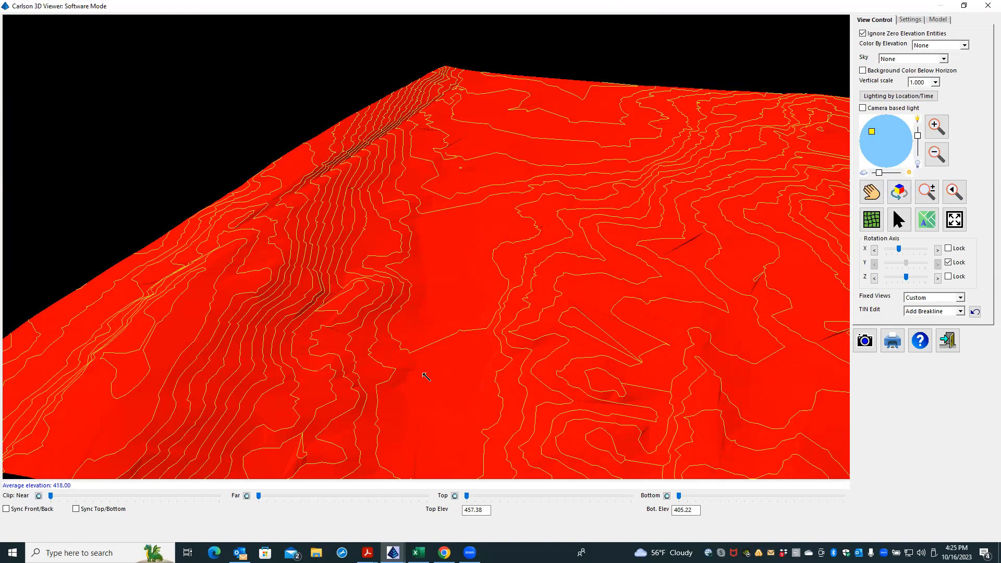
left_click(896, 187)
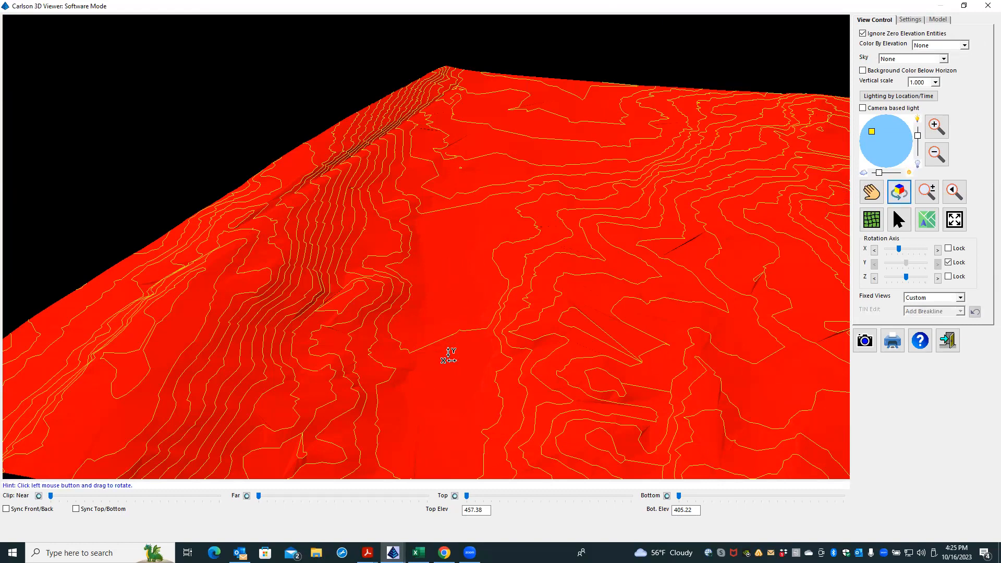
left_click_drag(452, 347, 444, 375)
left_click_drag(428, 417, 458, 342)
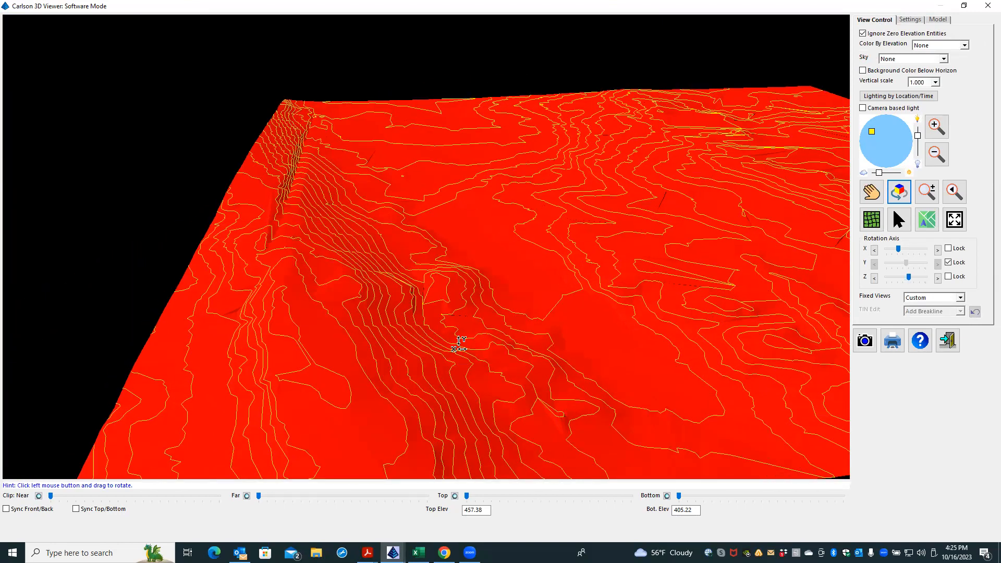
scroll(433, 284, "up", 3)
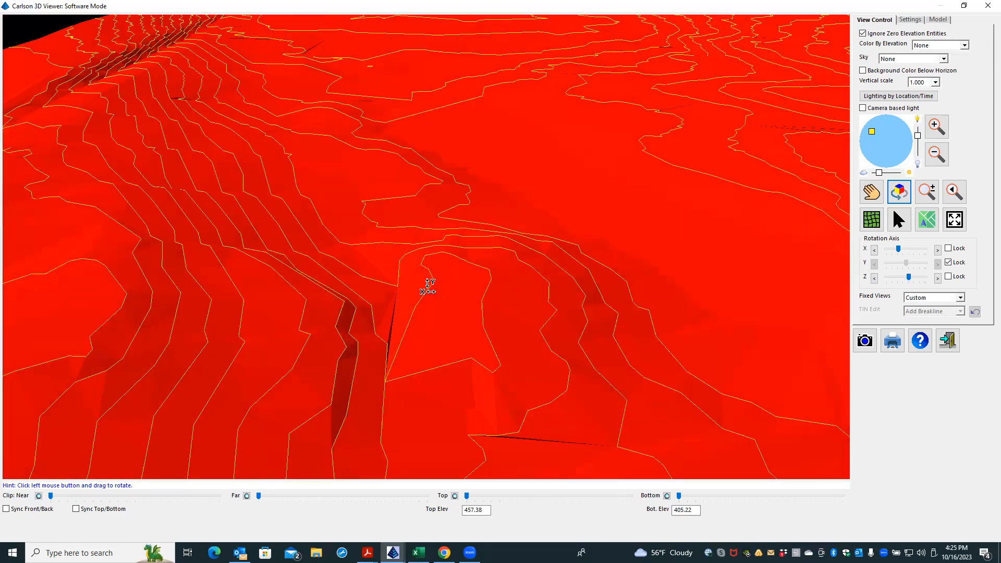
scroll(428, 287, "down", 3)
left_click_drag(483, 398, 463, 404)
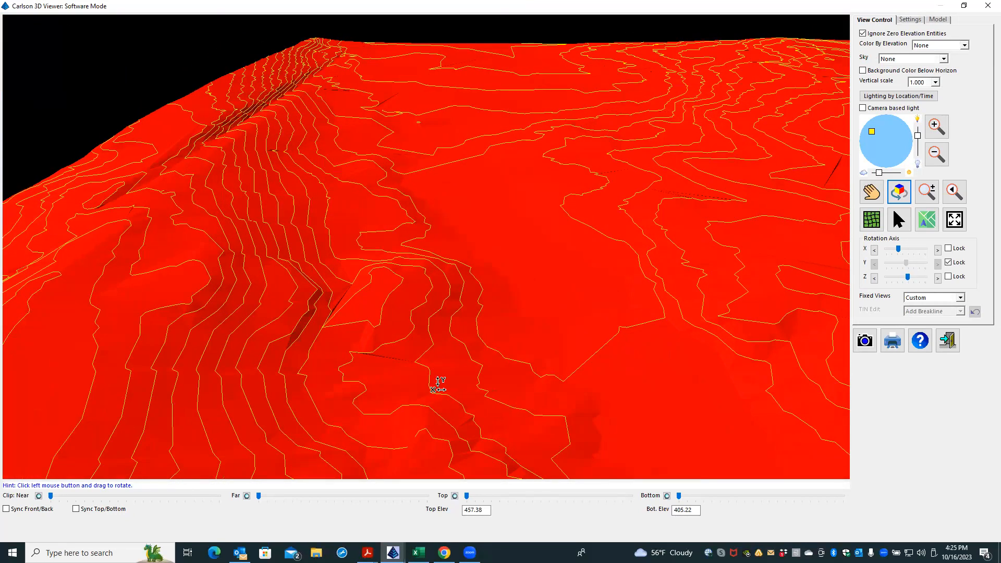
scroll(302, 315, "up", 3)
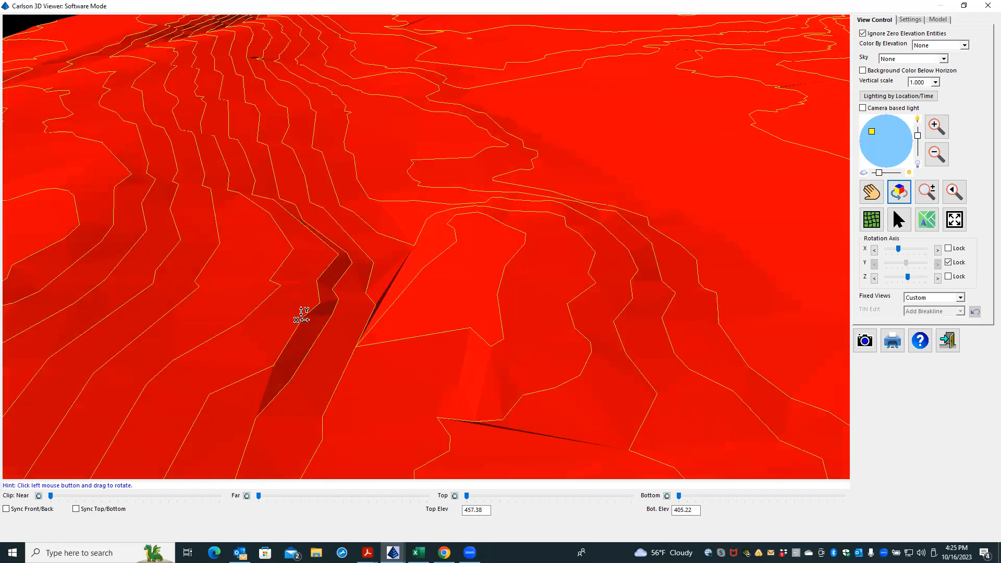
Display the triangle edges and add a breakline across the narrow black crease beside the steep slope.
left_click(907, 20)
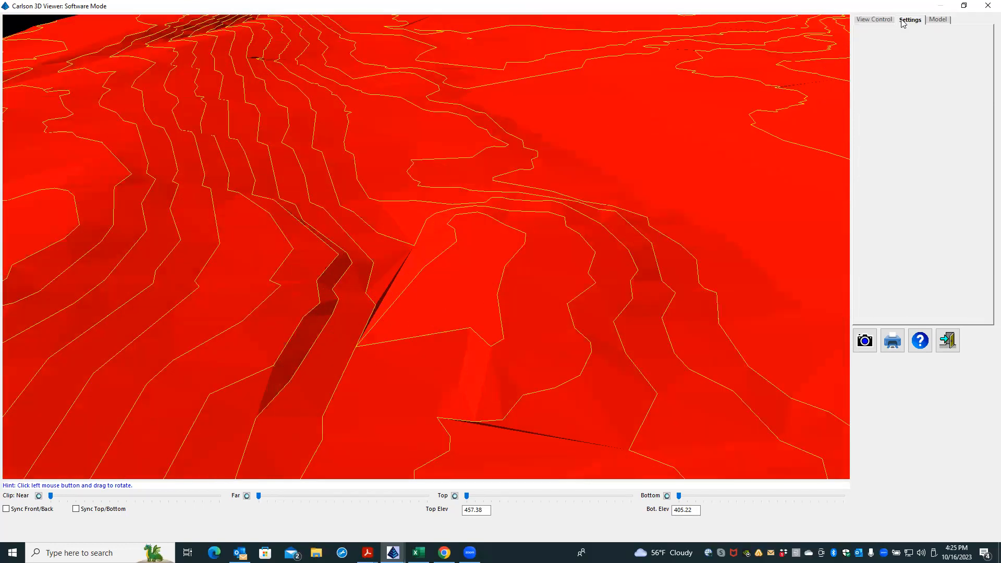
left_click(902, 64)
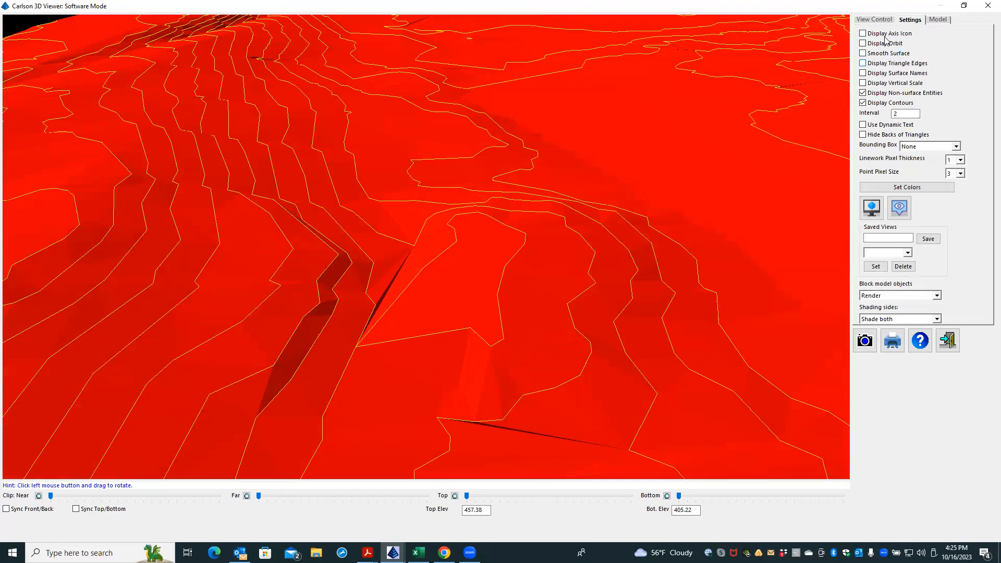
left_click(874, 20)
left_click(898, 219)
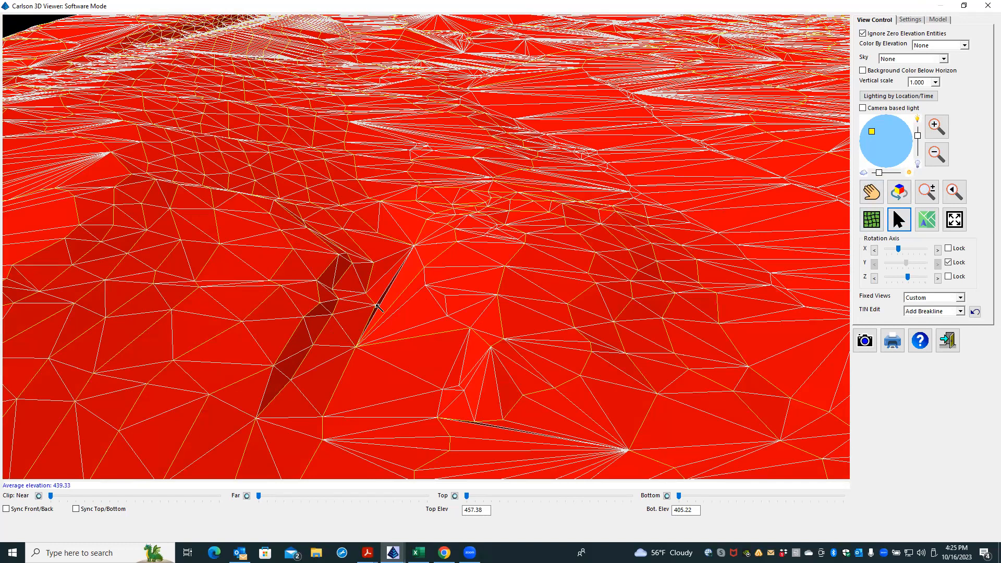
left_click(376, 304)
left_click(470, 330)
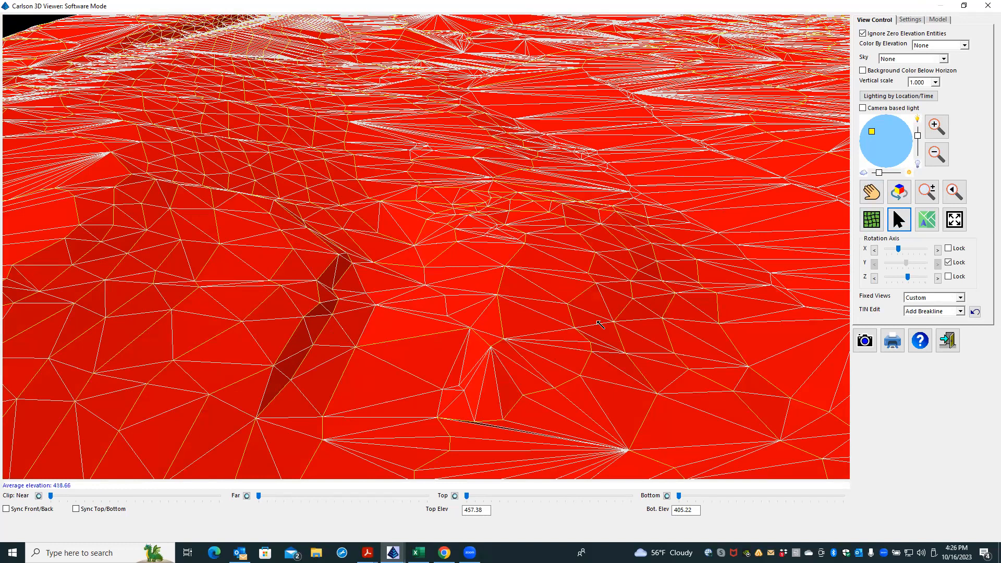
Turn off the triangle edges and switch the surface to plan view.
left_click(910, 21)
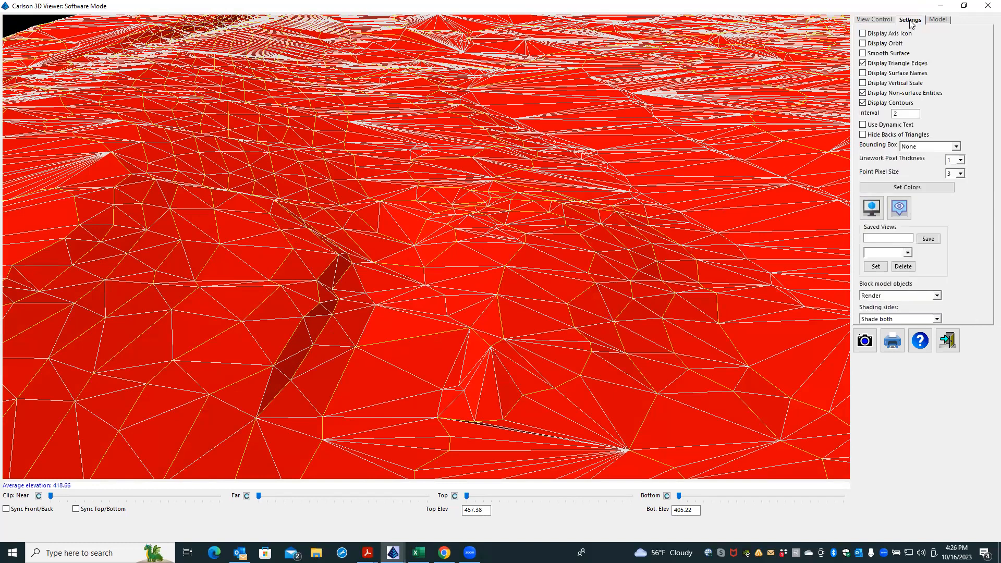
left_click(890, 63)
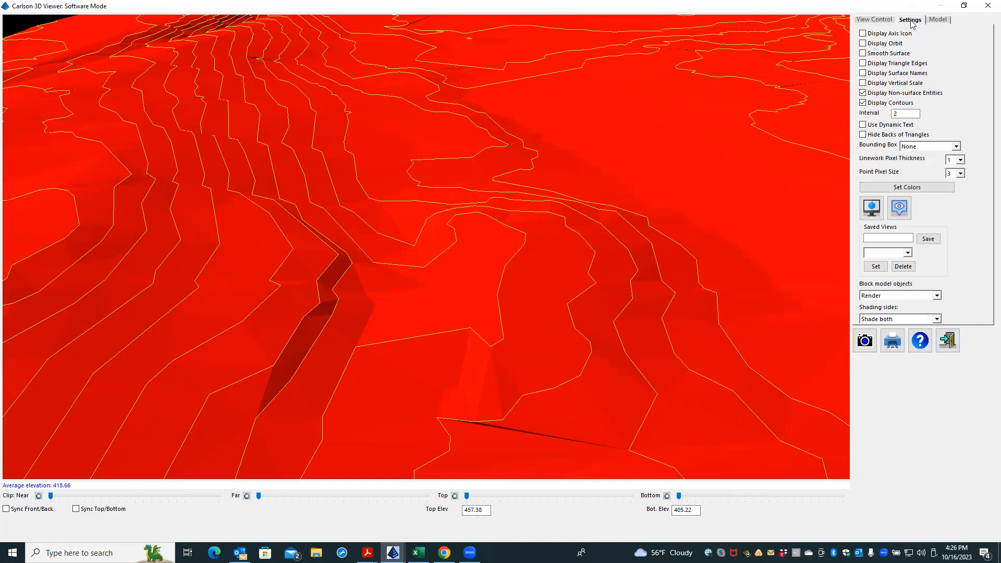
left_click(868, 21)
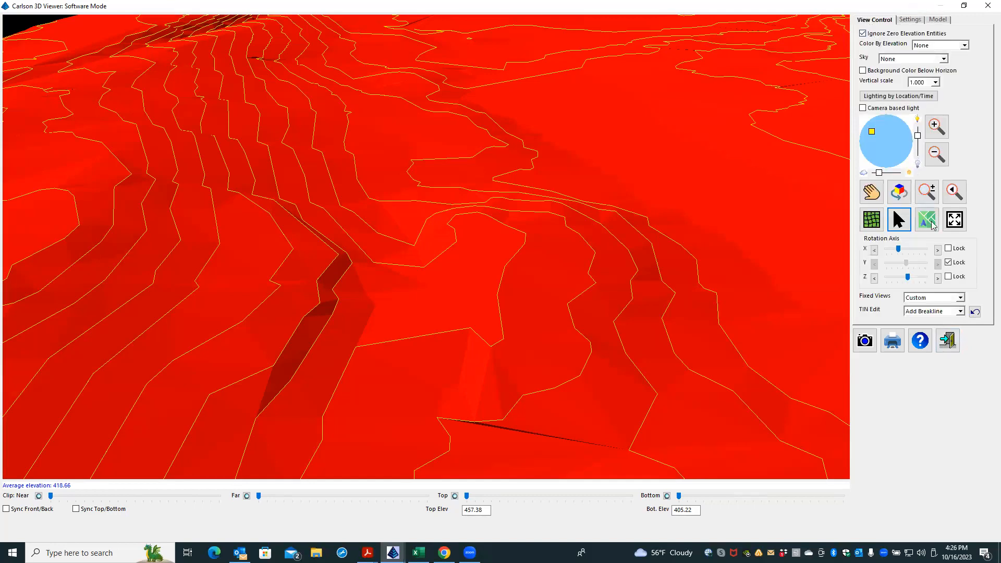
left_click(927, 220)
Examine the contours in plan view for creases and spikes on the flat area east of the steep slope.
scroll(373, 193, "down", 5)
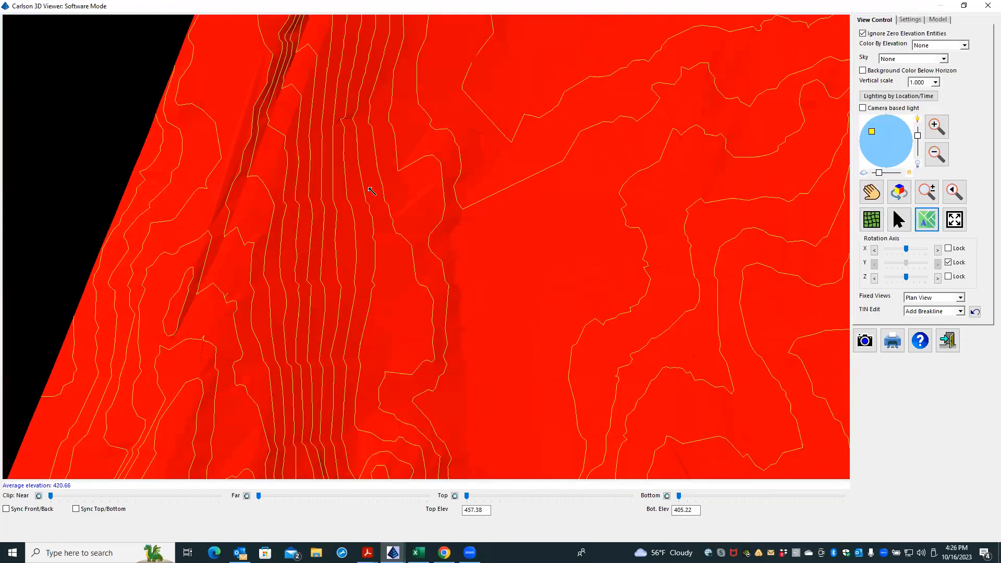
scroll(231, 213, "down", 2)
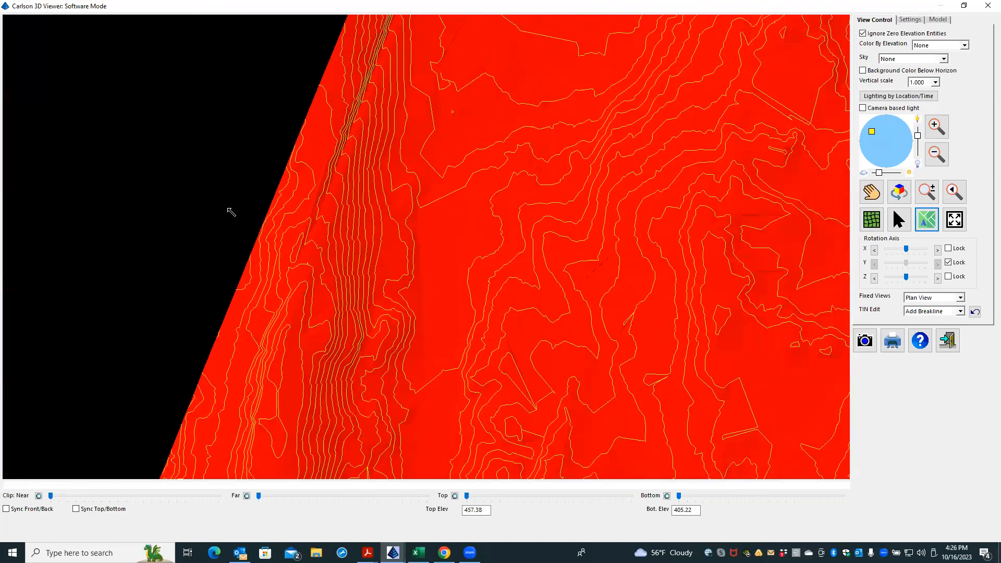
scroll(227, 209, "down", 3)
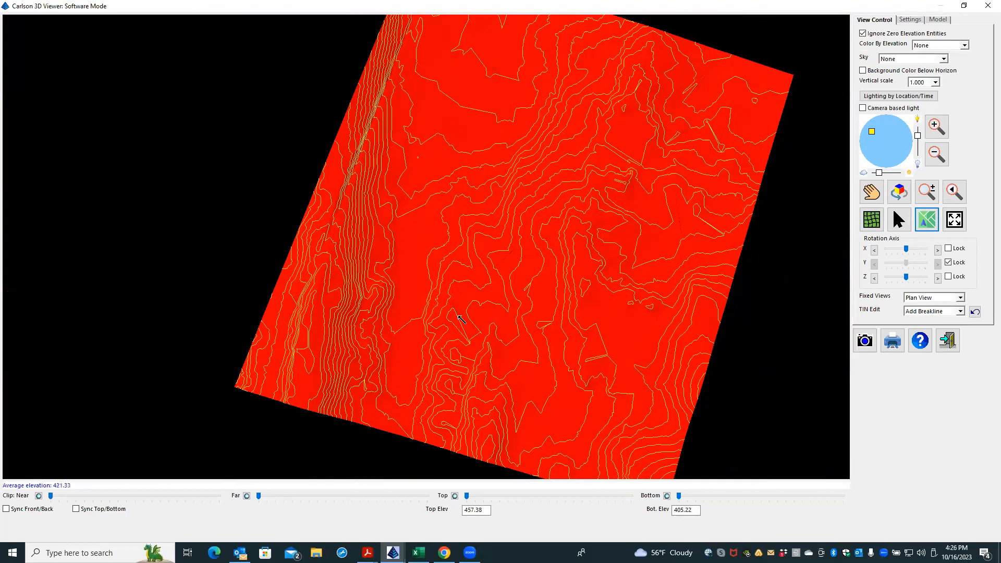
scroll(475, 362, "up", 6)
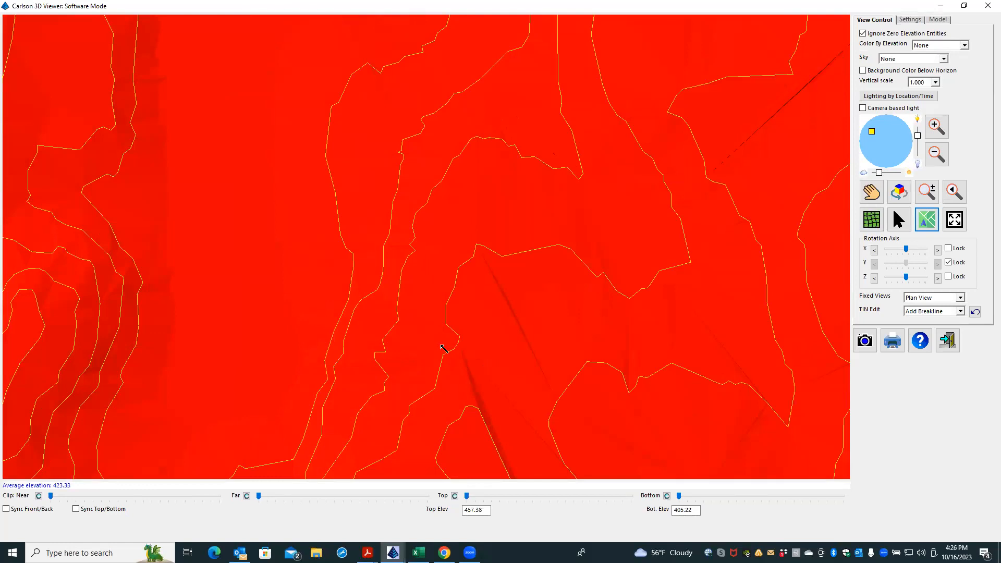
middle_click_drag(340, 221, 225, 86)
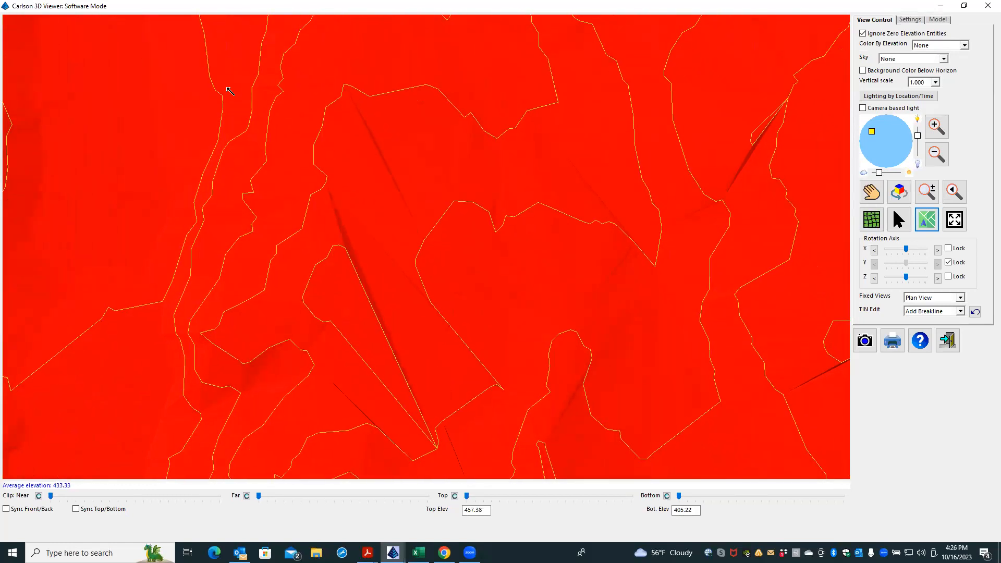
middle_click_drag(359, 235, 275, 128)
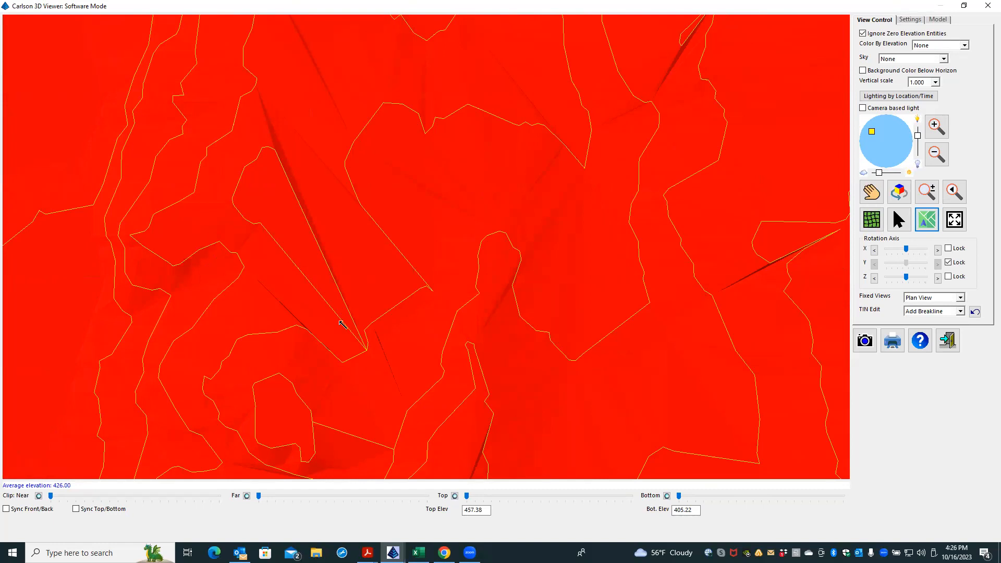
scroll(368, 195, "down", 5)
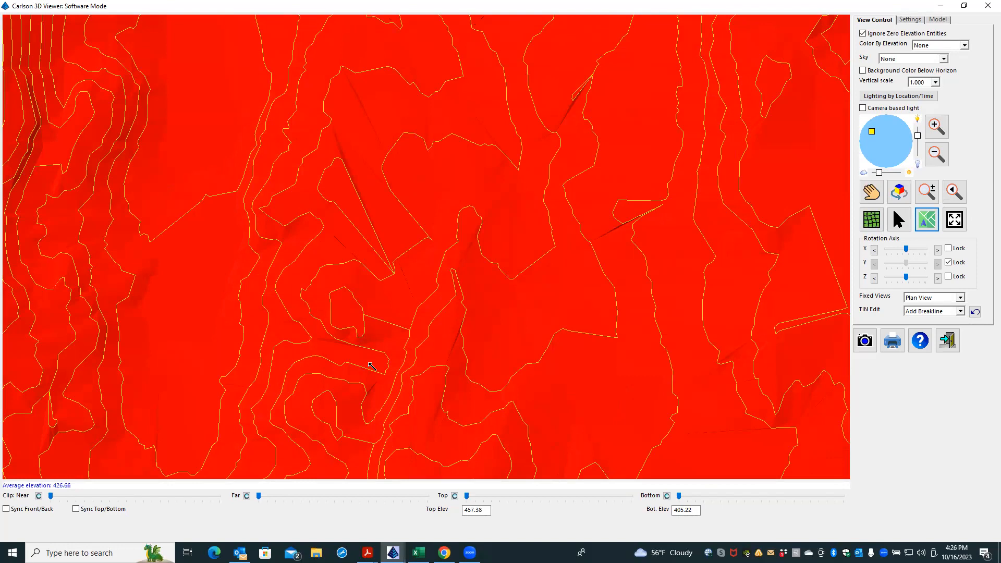
scroll(379, 342, "up", 2)
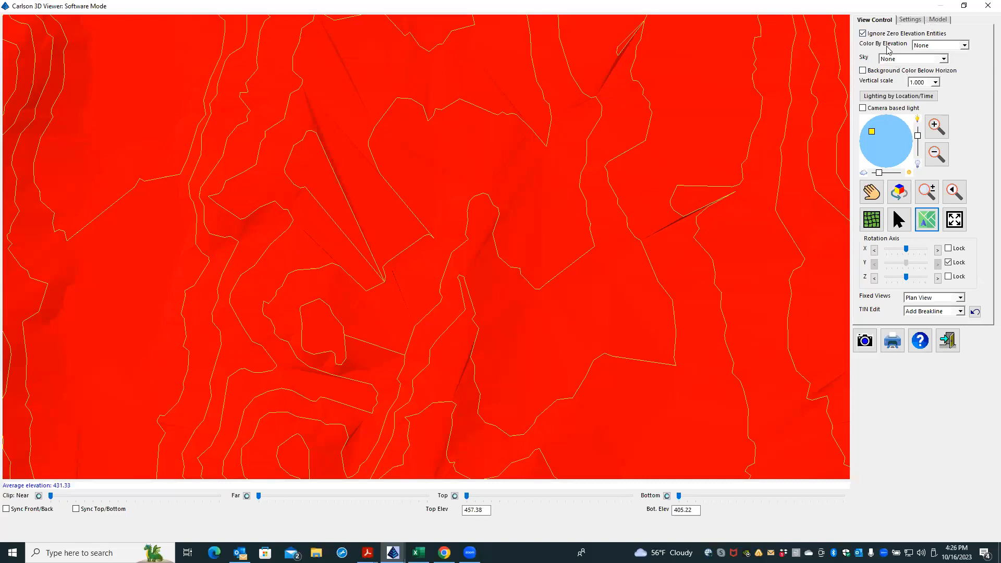
Add breaklines across the dark crease and the long pointed contours just above the small closed contour.
left_click(898, 220)
double_click(372, 385)
double_click(387, 284)
left_click(388, 261)
left_click(294, 221)
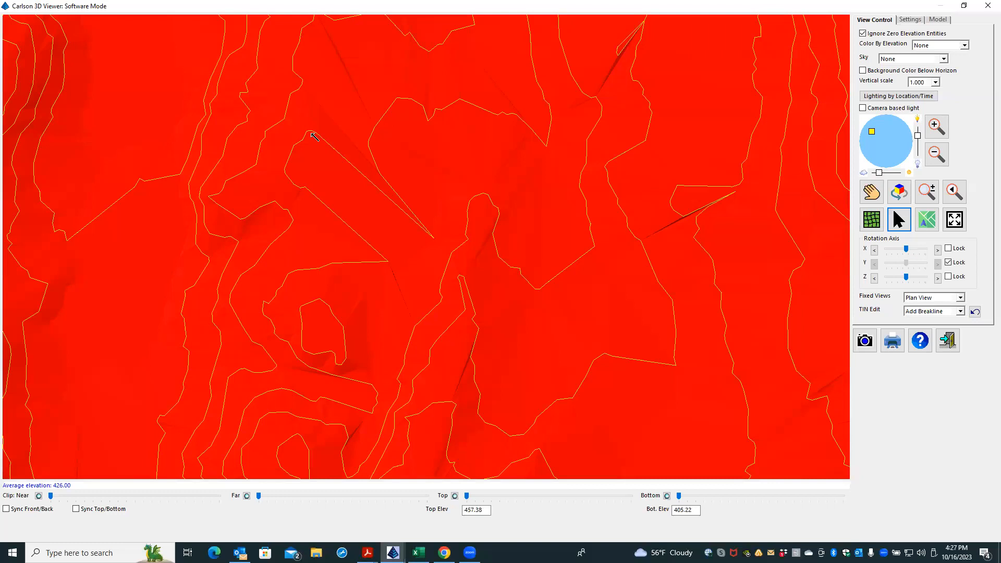
left_click(311, 131)
left_click(374, 129)
Try to add breaklines from the narrow contour spike and its neighbouring contour to the contour bends on the east side.
left_click(466, 309)
left_click(472, 319)
scroll(461, 321, "up", 2)
left_click(506, 367)
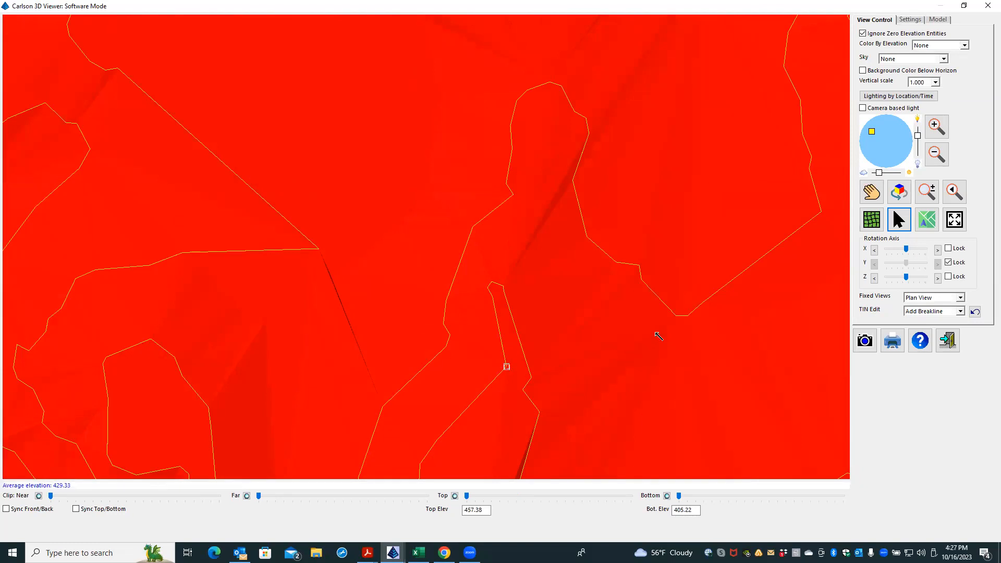
left_click(674, 317)
left_click(587, 241)
left_click(473, 229)
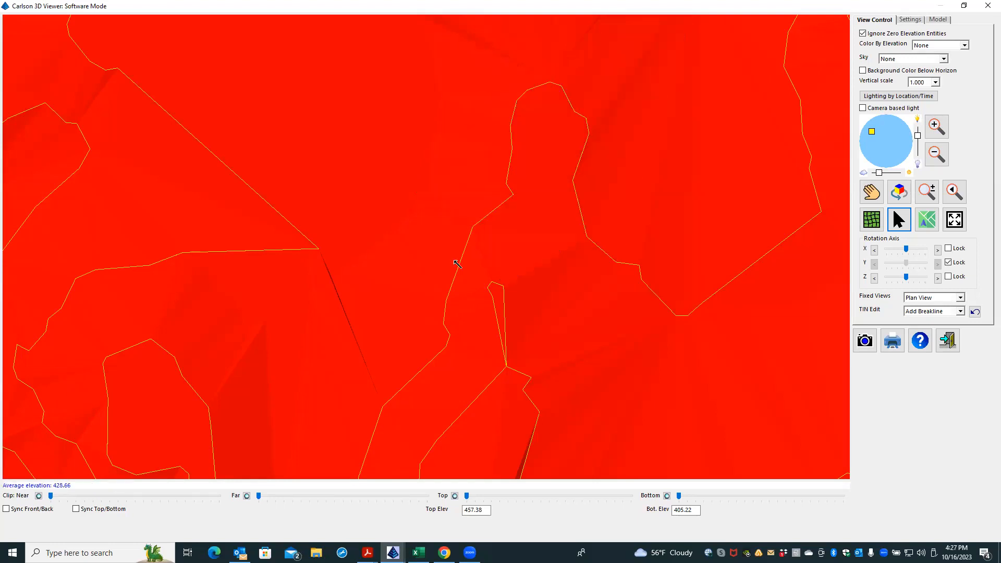
left_click(450, 335)
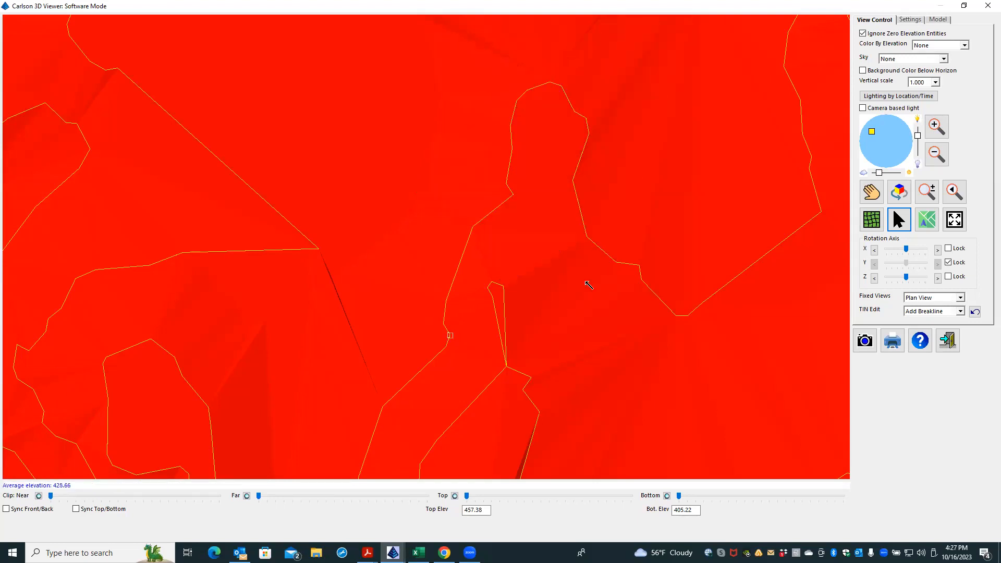
left_click(616, 264)
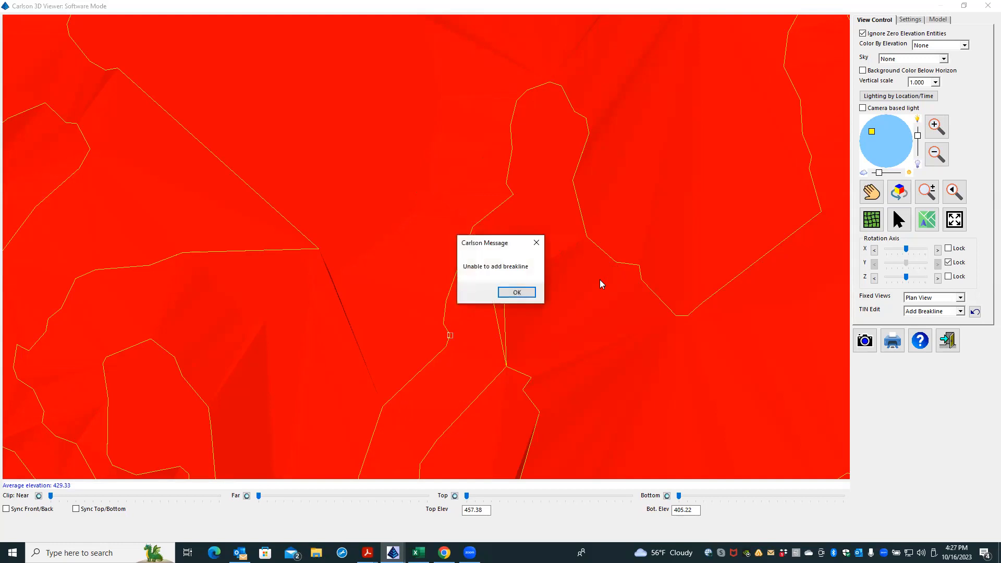
left_click(513, 292)
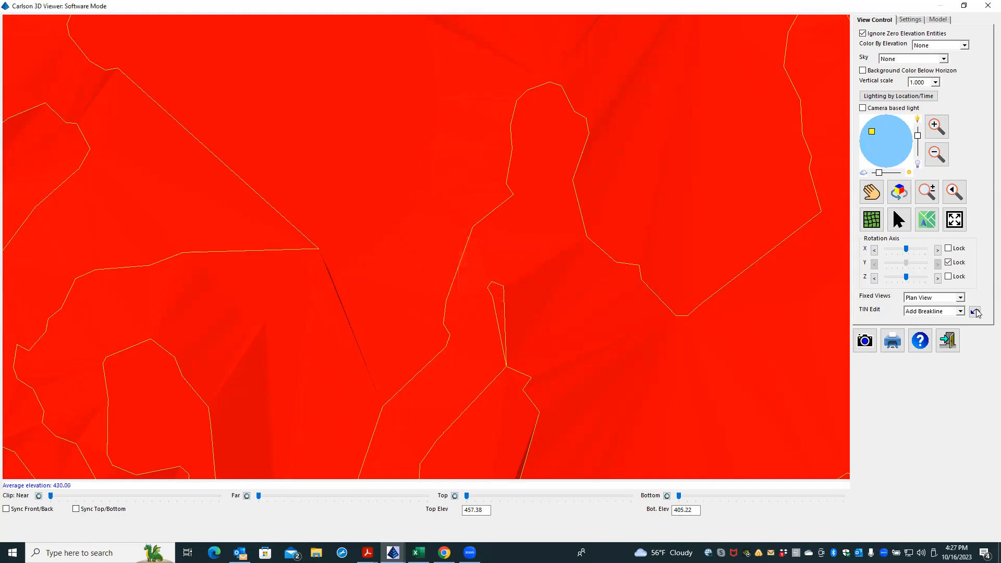
Undo the trial breaklines around the narrow contour spike.
left_click(975, 312)
left_click(976, 313)
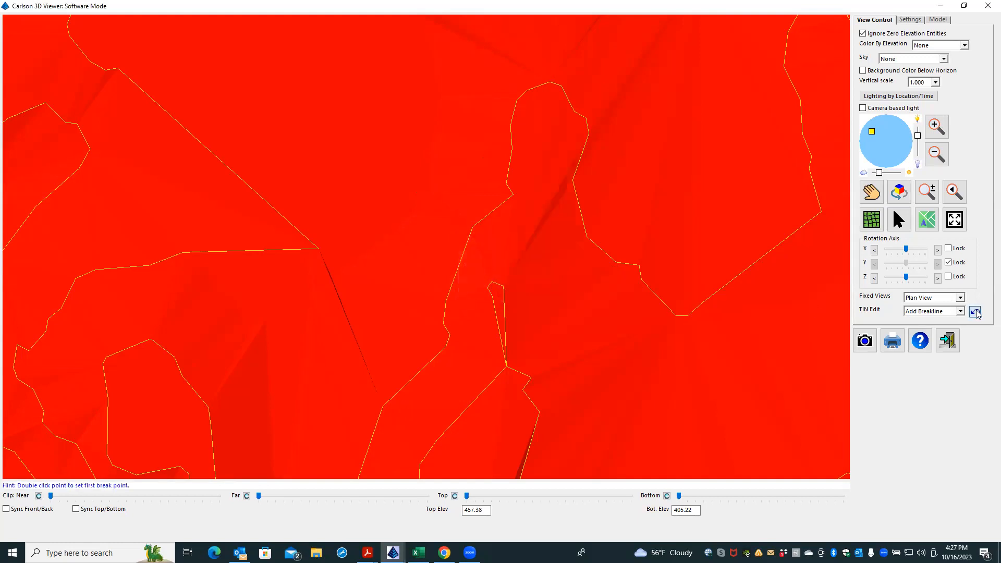
left_click(975, 313)
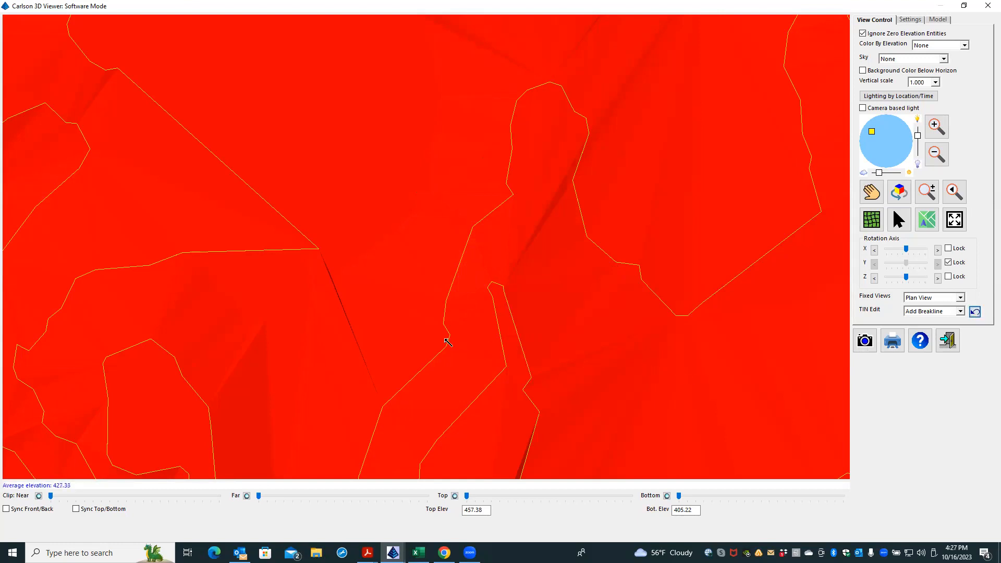
Add one breakline across the narrow spike, from the contour bend west of it to the contour corner on its east side.
left_click(449, 335)
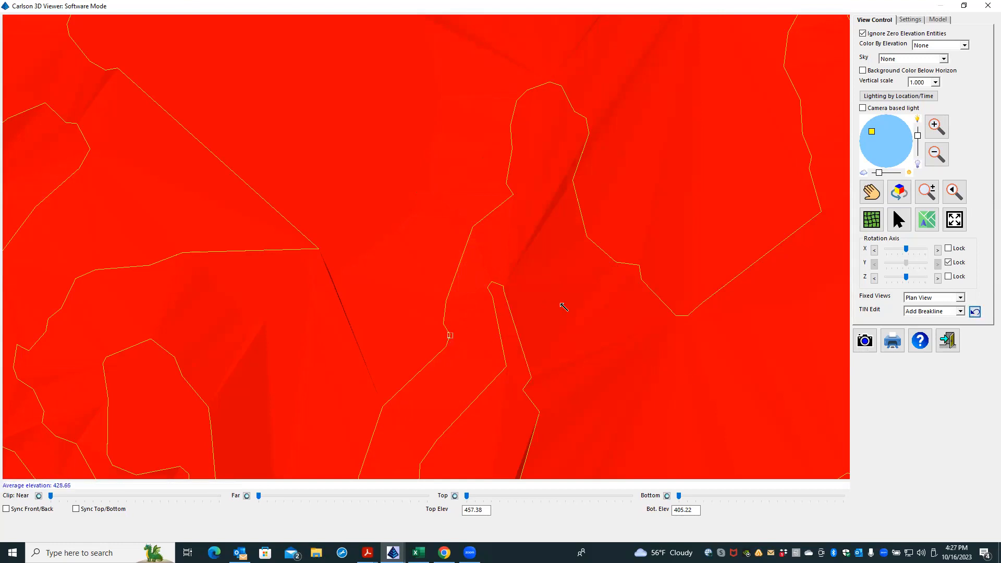
left_click(639, 266)
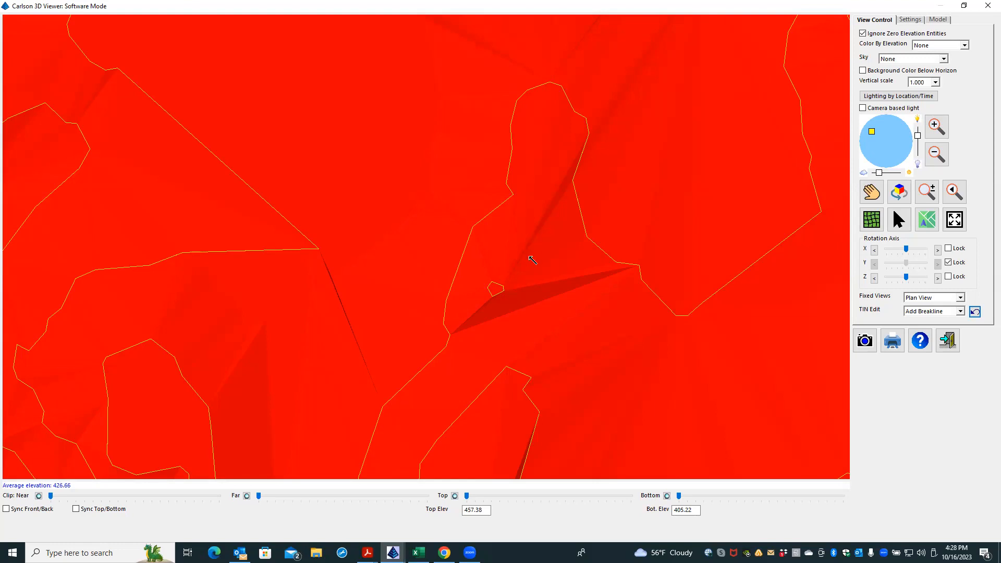
Add a breakline from the corner of the pointed contour across the dark crease to the contour bend southeast of it.
scroll(516, 315, "down", 5)
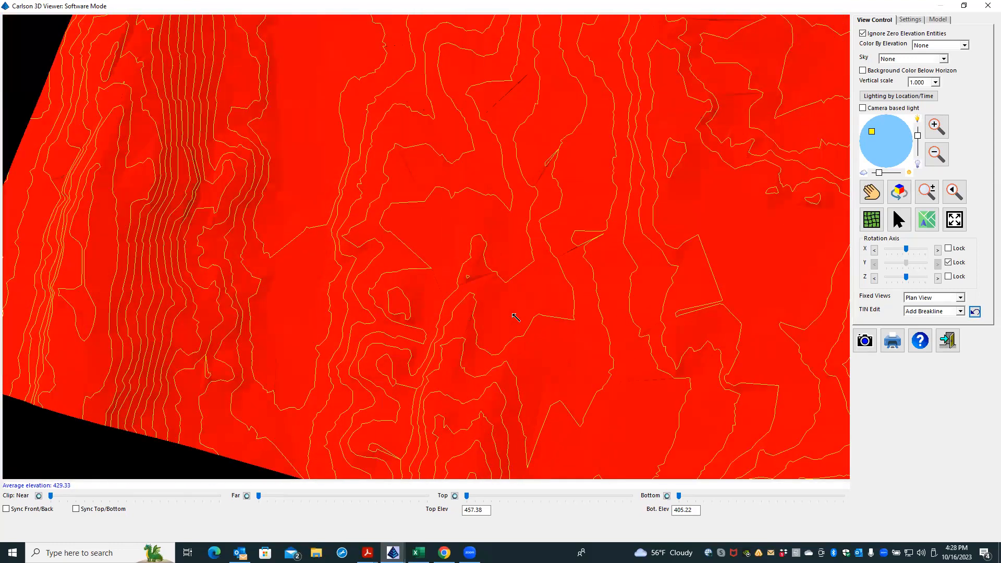
scroll(613, 235, "up", 6)
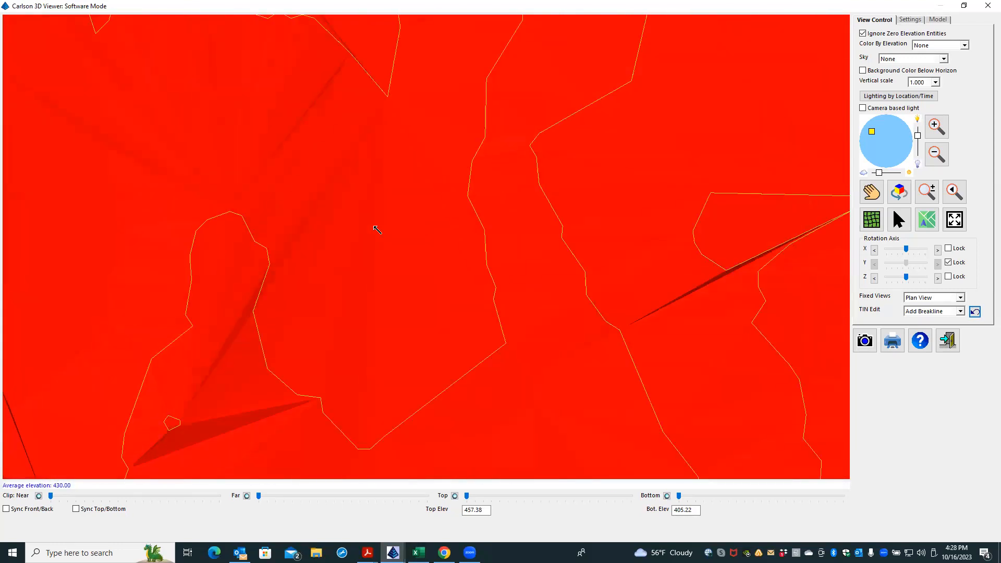
middle_click_drag(514, 248, 243, 239)
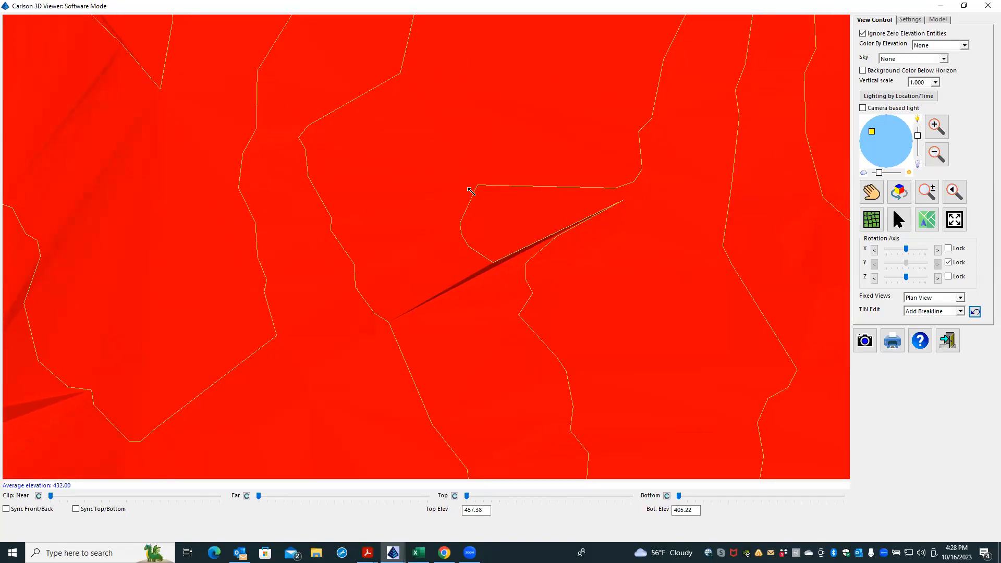
left_click(479, 185)
left_click(767, 399)
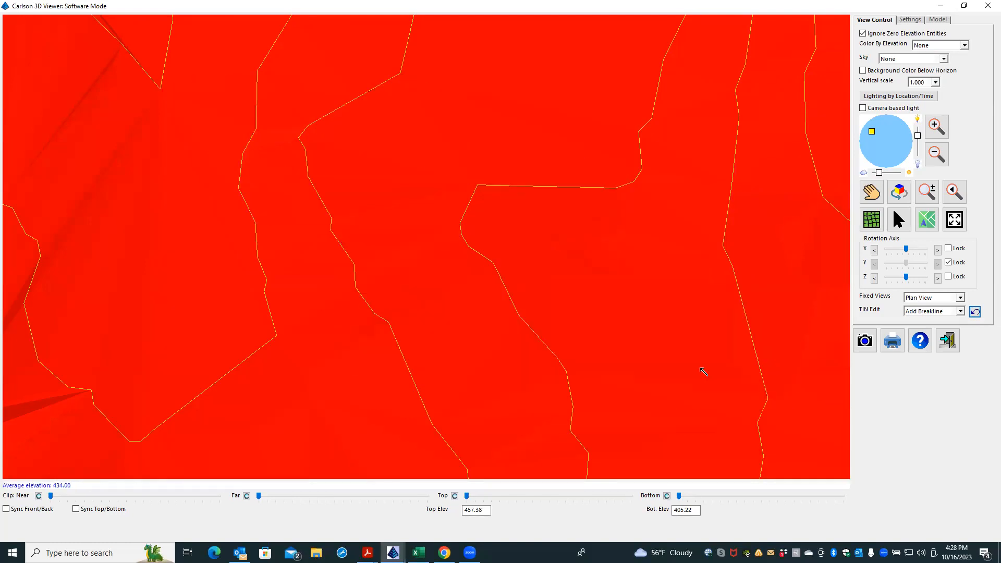
Add a breakline across the short dark crease at the thin sliver contour farther up the flat area.
scroll(564, 296, "down", 5)
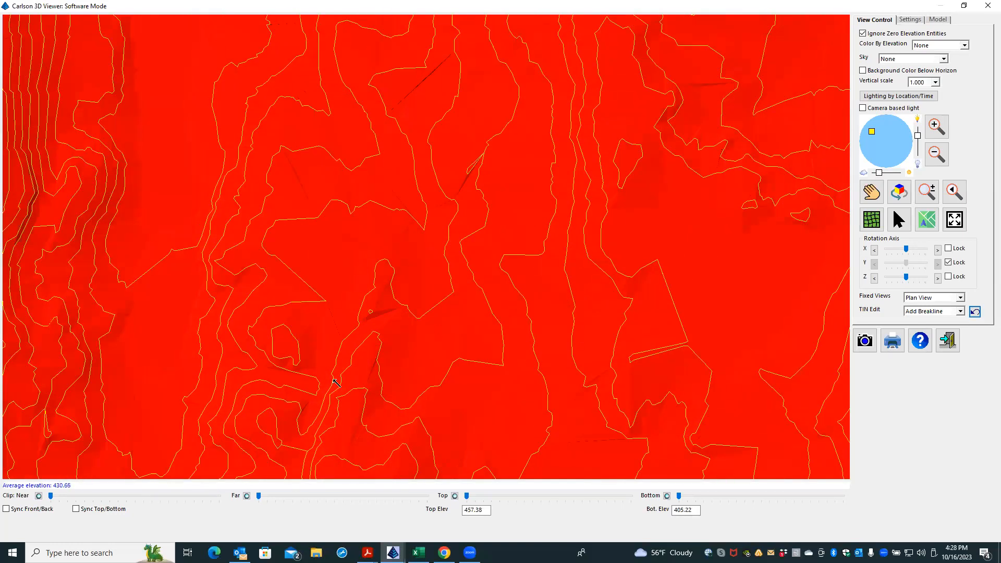
scroll(333, 381, "down", 4)
scroll(333, 381, "up", 2)
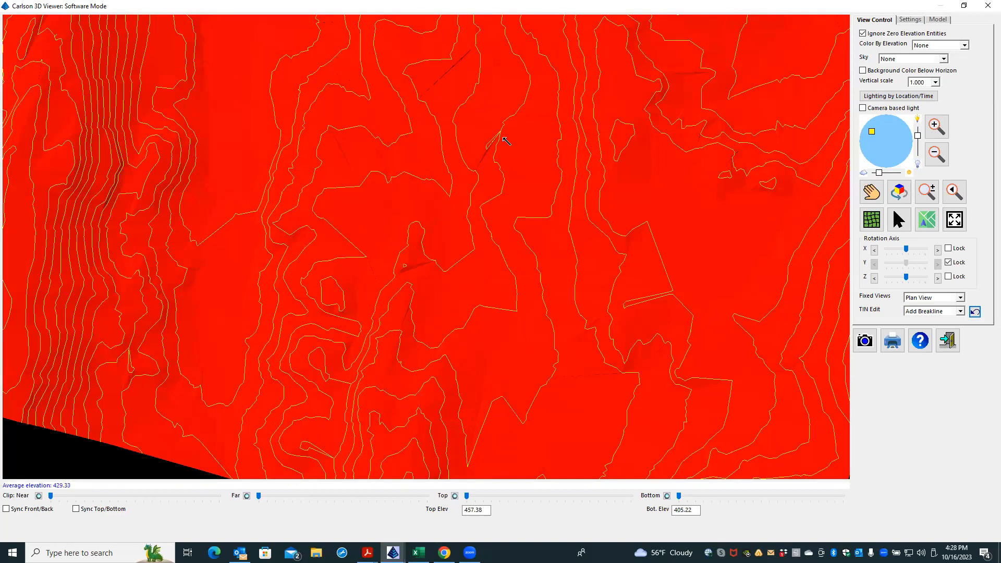
scroll(511, 112, "up", 3)
scroll(510, 111, "up", 2)
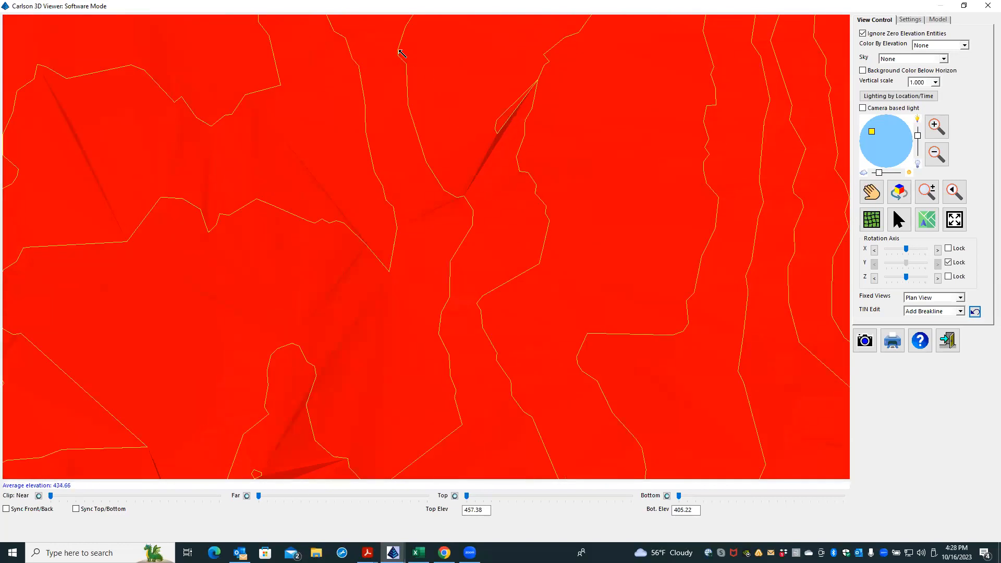
scroll(547, 127, "down", 1)
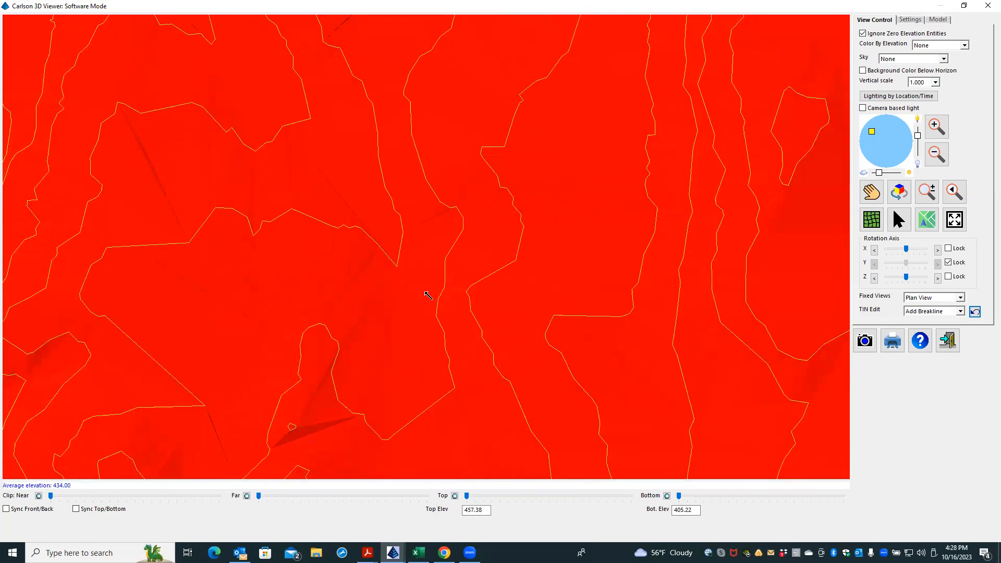
Add a breakline across the long diagonal dark crease, from the contour corner northwest of it to the contour corner southeast of it.
scroll(498, 312, "down", 2)
scroll(557, 335, "down", 1)
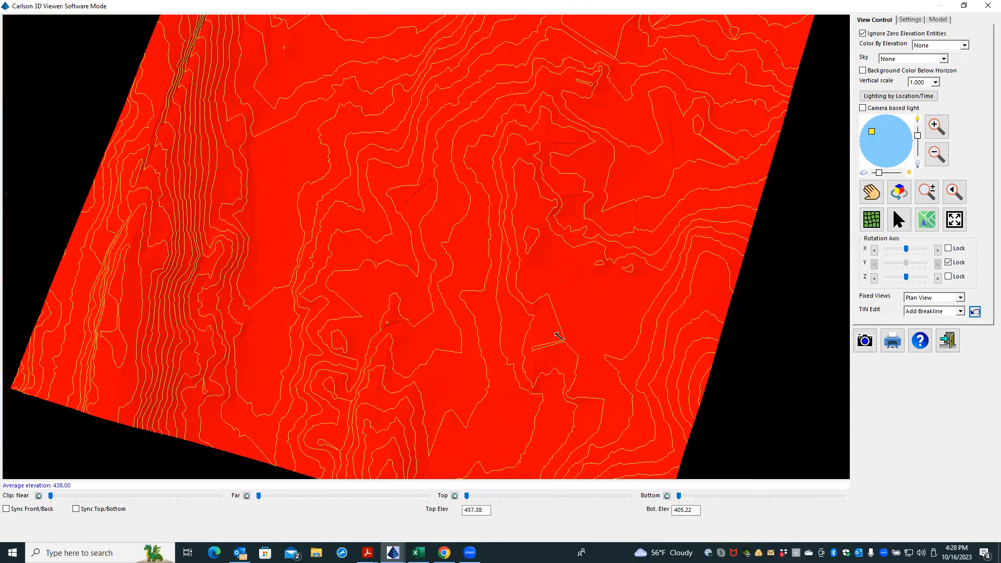
scroll(433, 176, "up", 5)
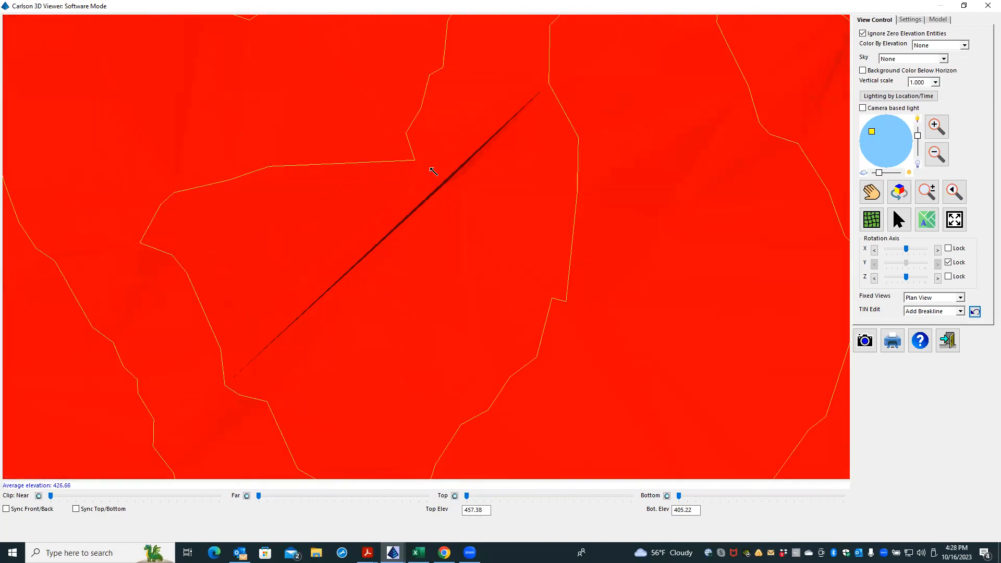
left_click(415, 160)
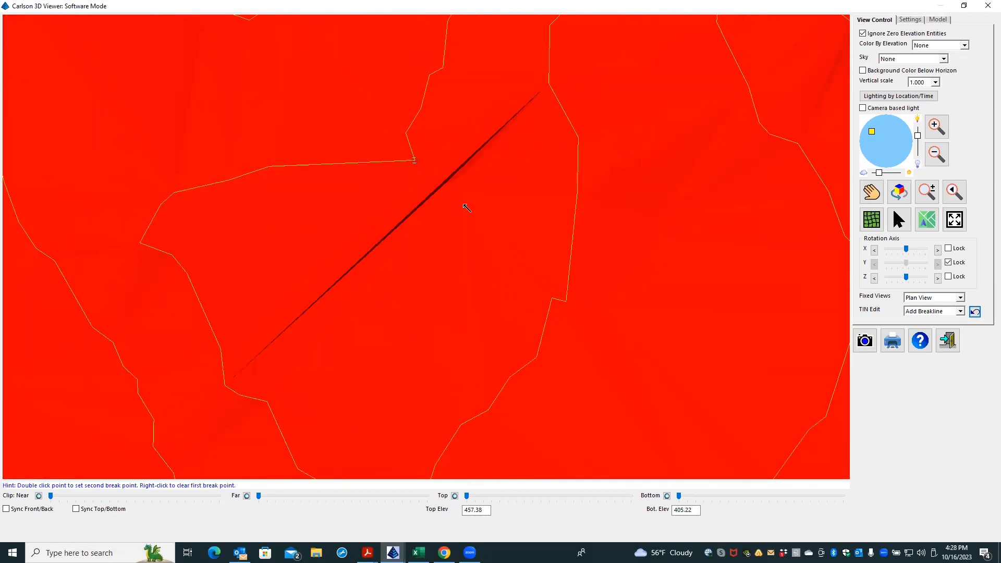
double_click(566, 302)
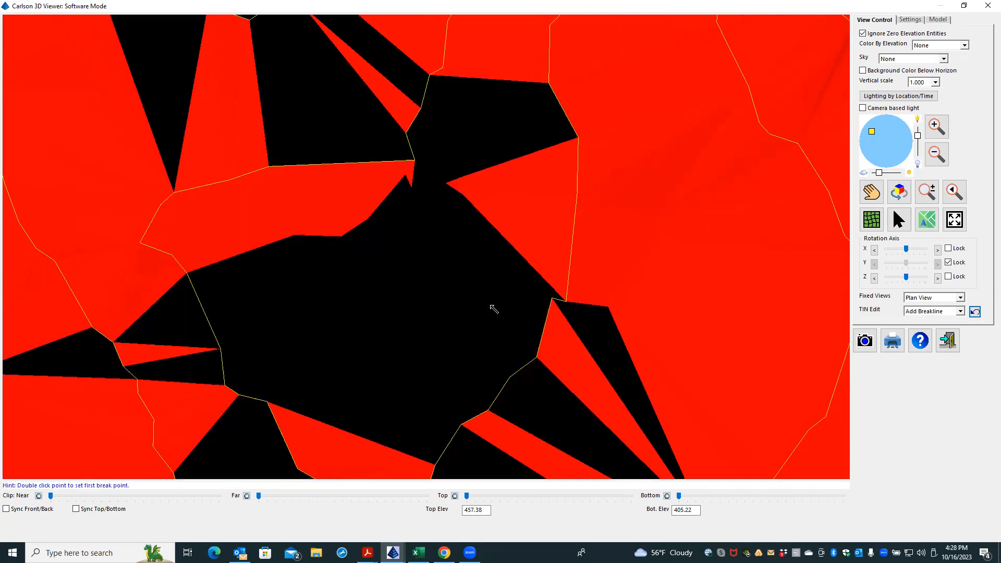
Try a breakline between the contour bends on both sides of the small hooked contour north of the diamond-shaped contour, and undo it.
scroll(477, 319, "down", 5)
scroll(478, 321, "down", 3)
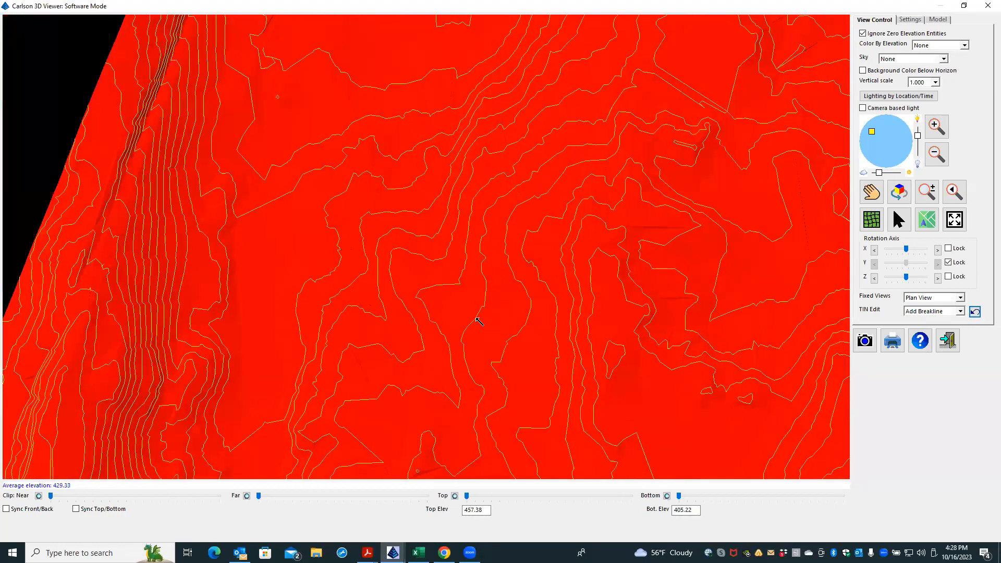
scroll(479, 321, "down", 4)
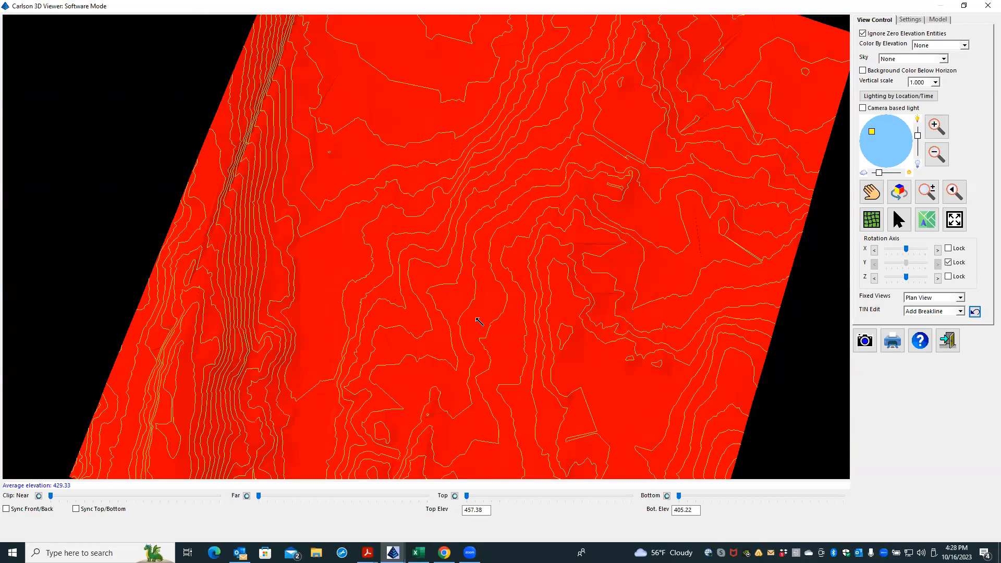
scroll(327, 111, "up", 1)
scroll(327, 112, "up", 3)
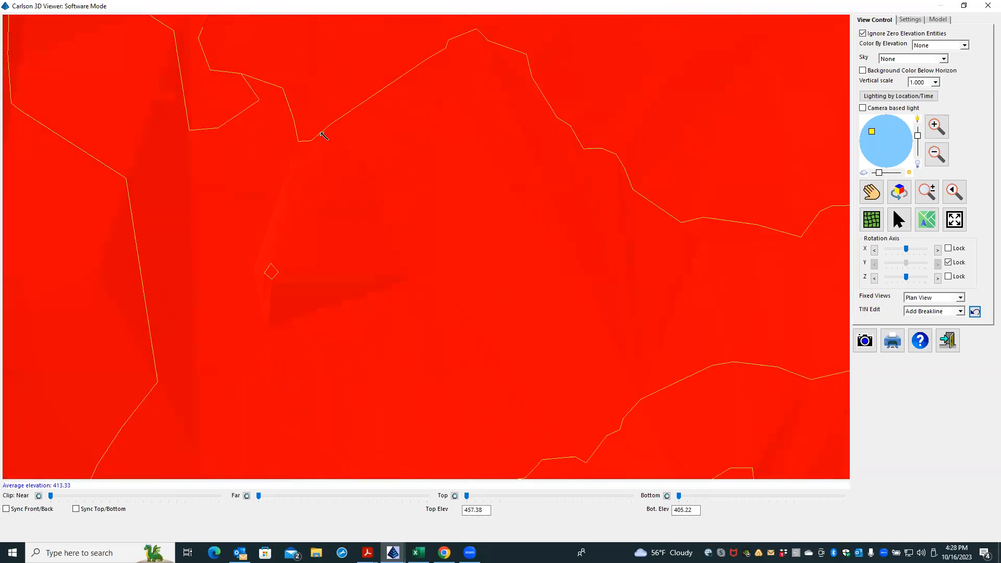
scroll(315, 163, "down", 2)
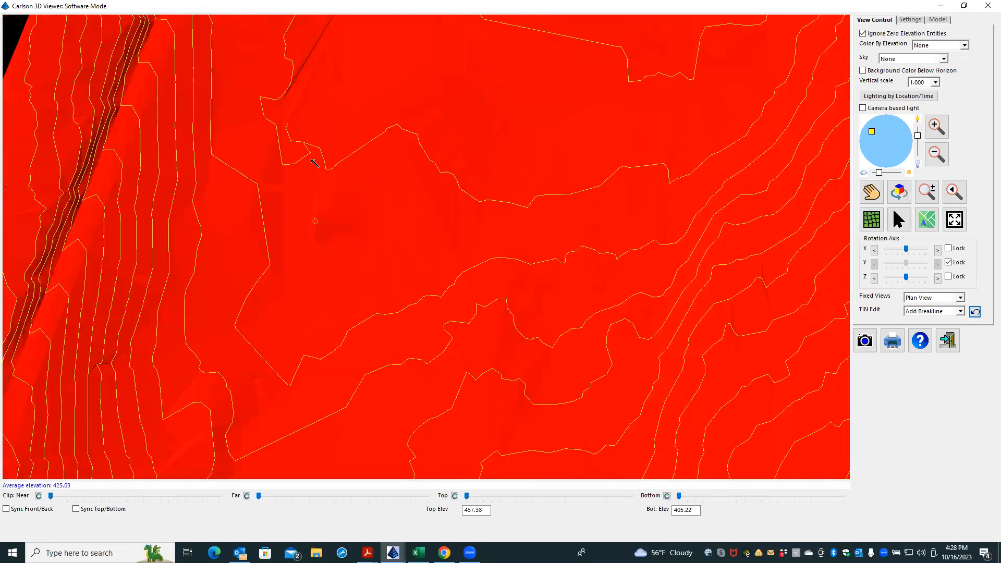
left_click(277, 100)
left_click(331, 169)
left_click(970, 314)
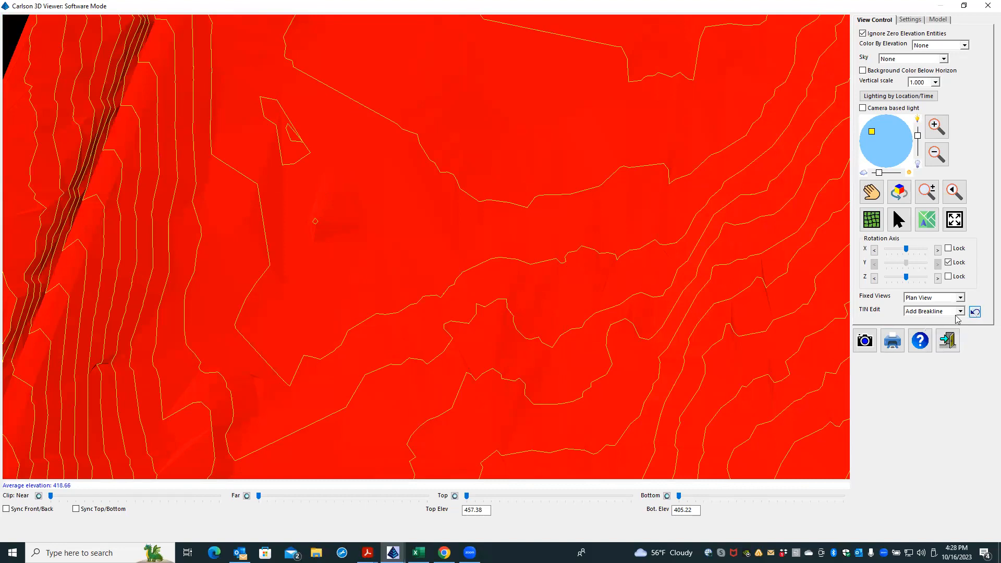
Try several breaklines from the hooked contour beside the dark crease to the bends of the contour running southeast of it.
scroll(508, 324, "down", 2)
scroll(511, 326, "down", 2)
scroll(383, 216, "up", 5)
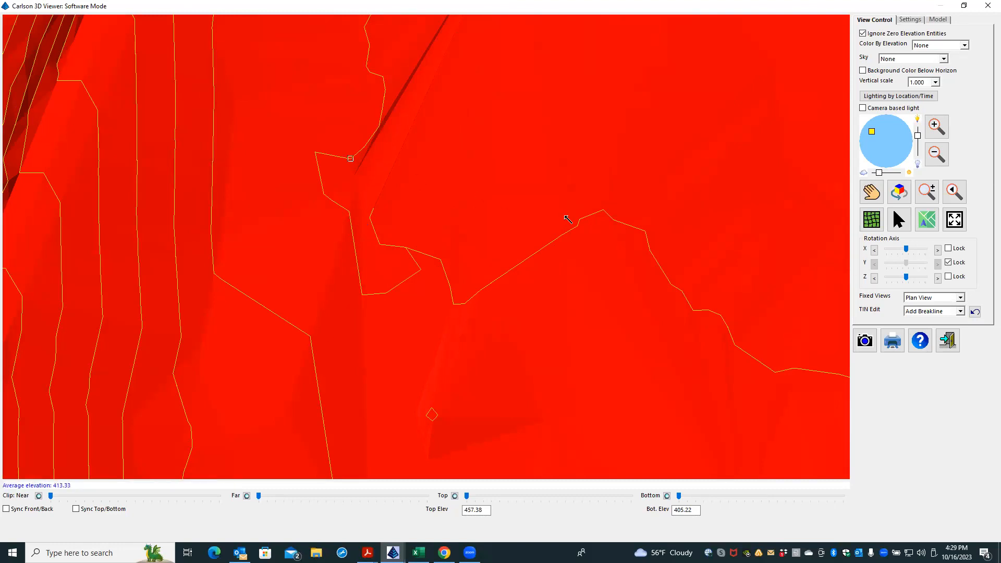
left_click(579, 220)
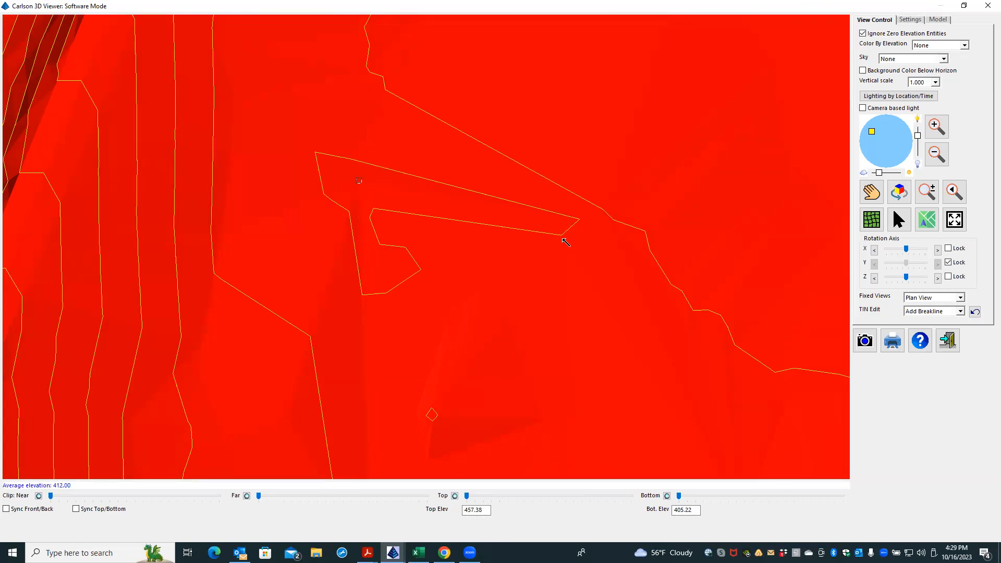
left_click(479, 296)
left_click(353, 214)
left_click(693, 311)
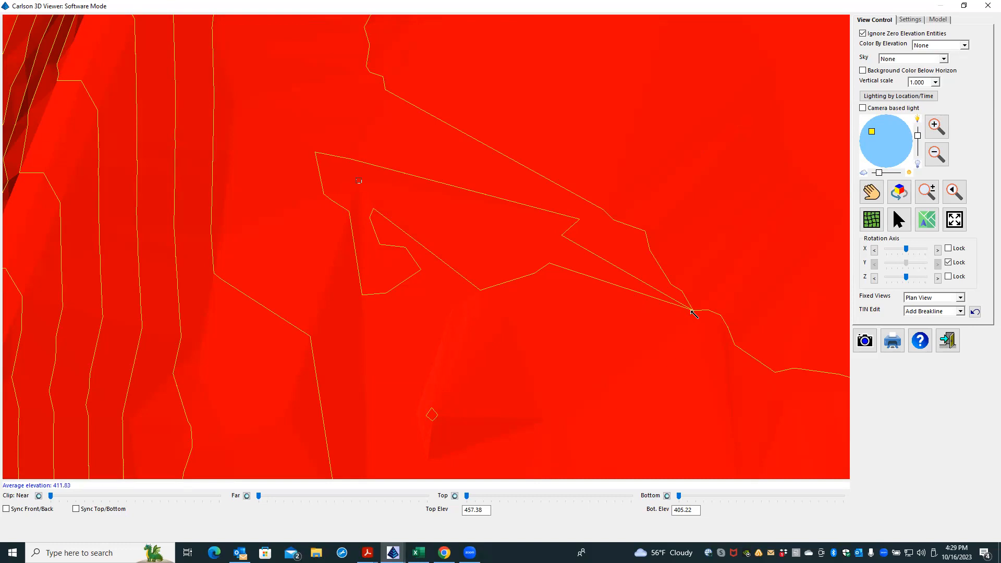
Undo the trial breaklines around the hooked contour.
left_click(975, 312)
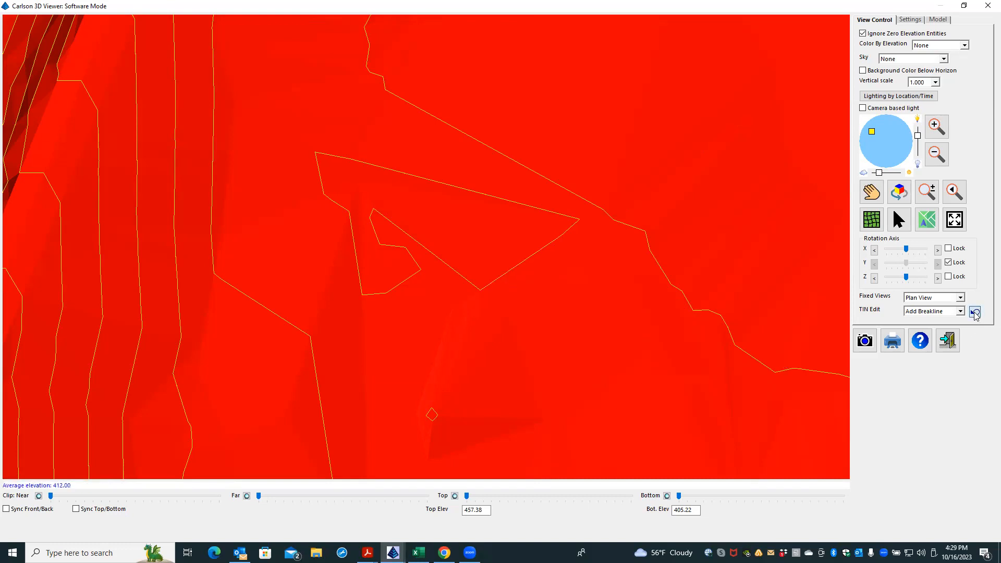
left_click(974, 312)
left_click(975, 312)
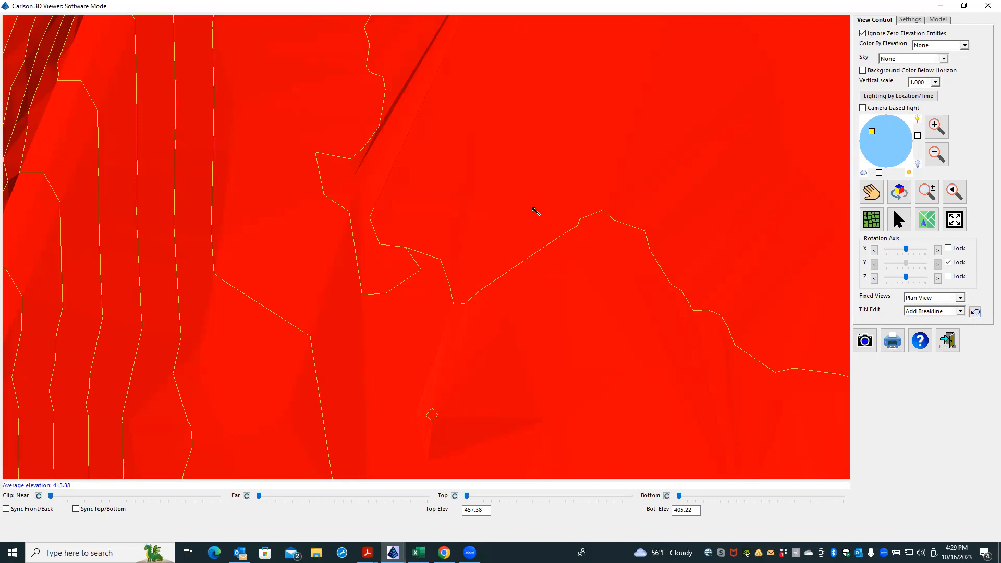
Try to add a breakline from the hooked contour's western corner across to the contour bends southeast of it.
left_click(315, 153)
left_click(467, 304)
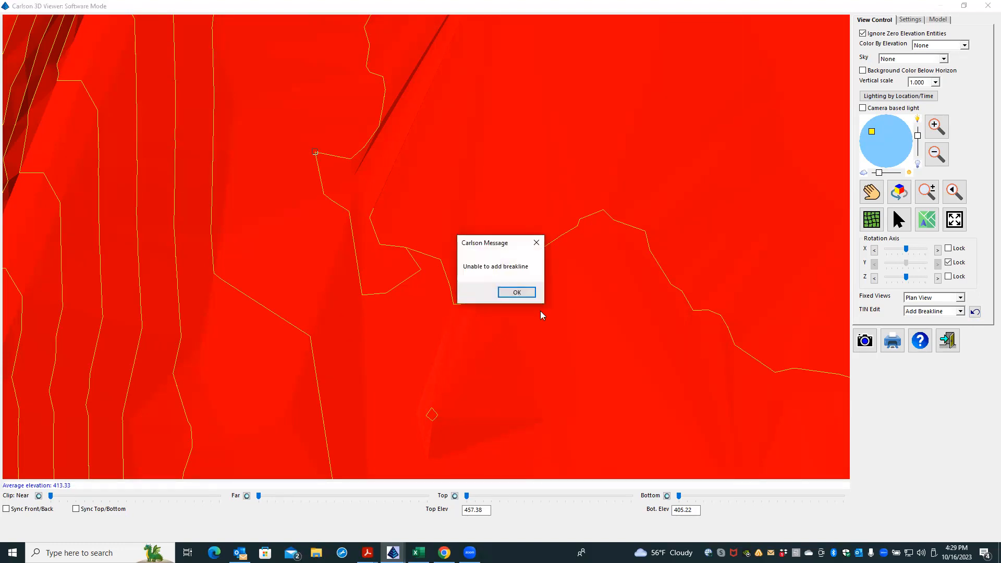
left_click(524, 293)
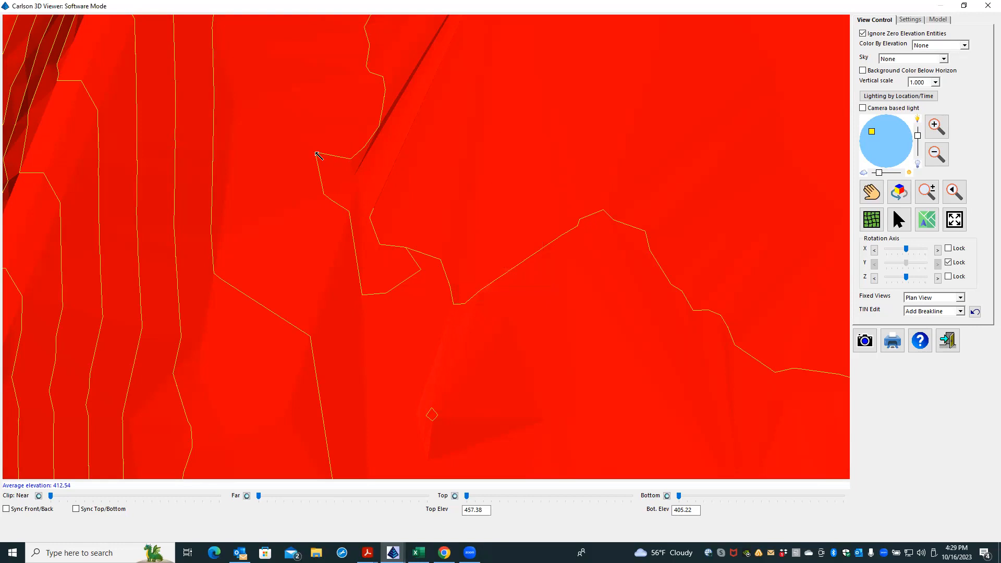
left_click(316, 154)
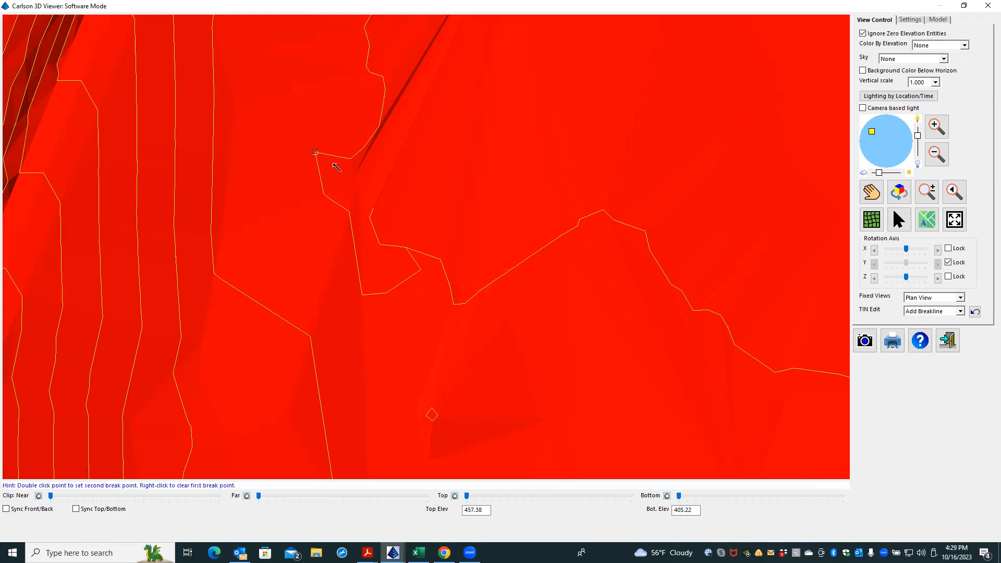
left_click(379, 211)
left_click(526, 294)
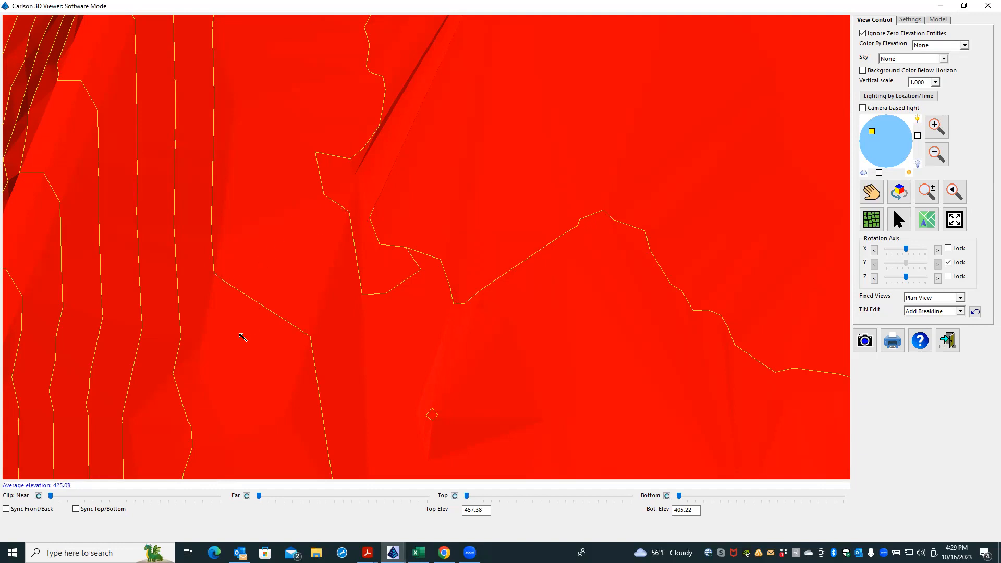
Add a breakline from the hooked contour across the flat area to the bend of the long contour northeast of it.
scroll(242, 337, "down", 3)
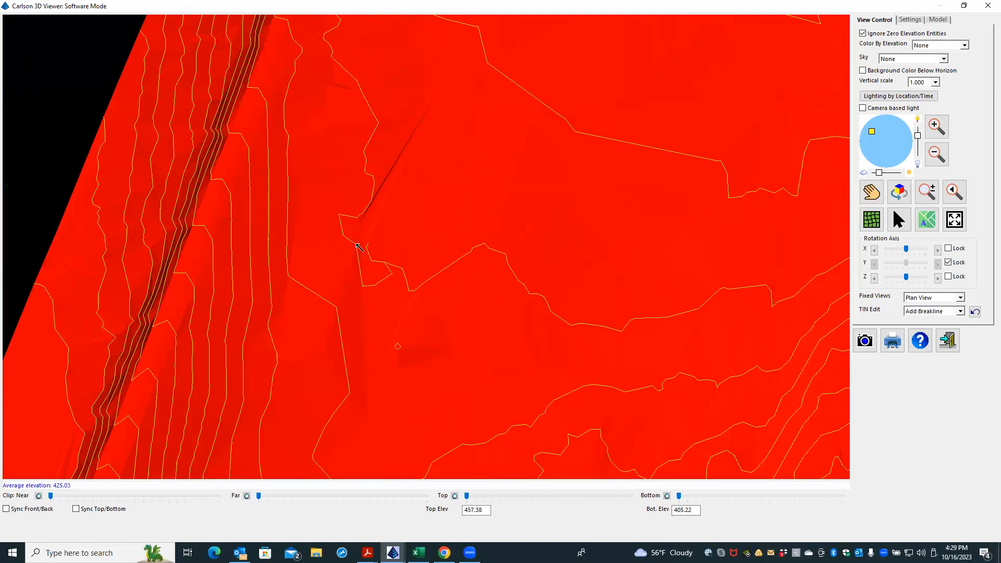
left_click(575, 132)
Examine the contours along the steep western edge and the adjoining flat area for remaining irregularities.
scroll(462, 254, "down", 3)
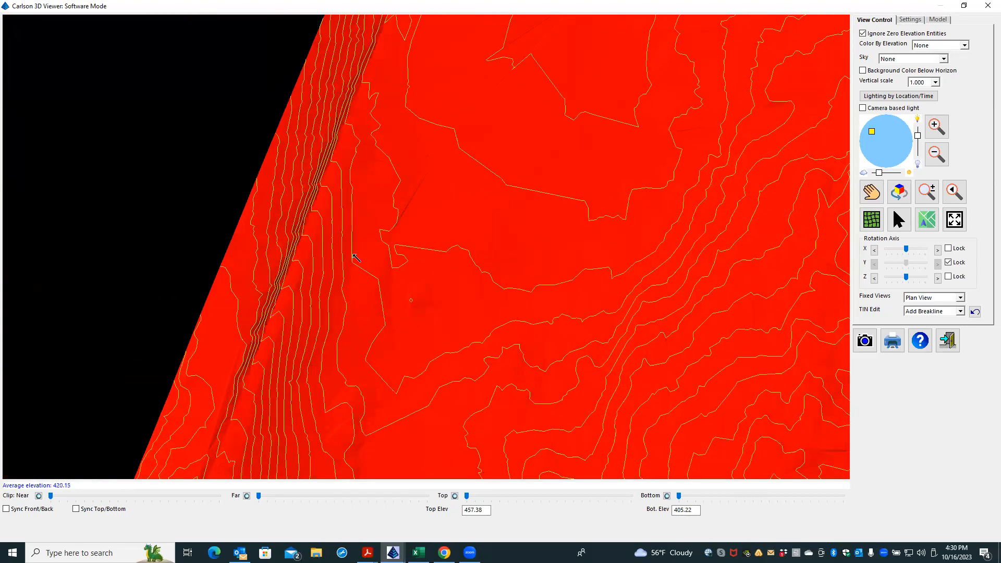
scroll(282, 213, "down", 2)
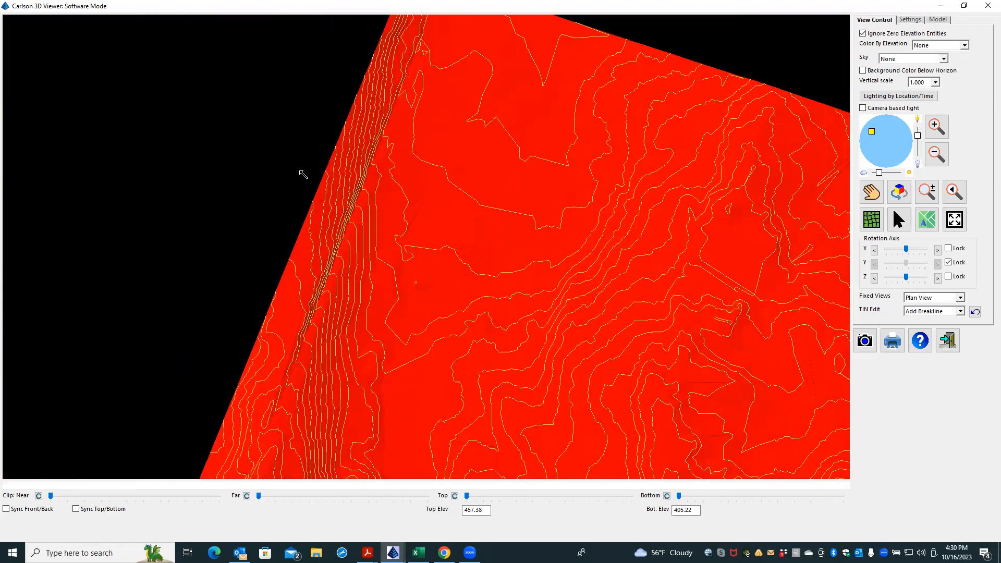
scroll(302, 175, "down", 2)
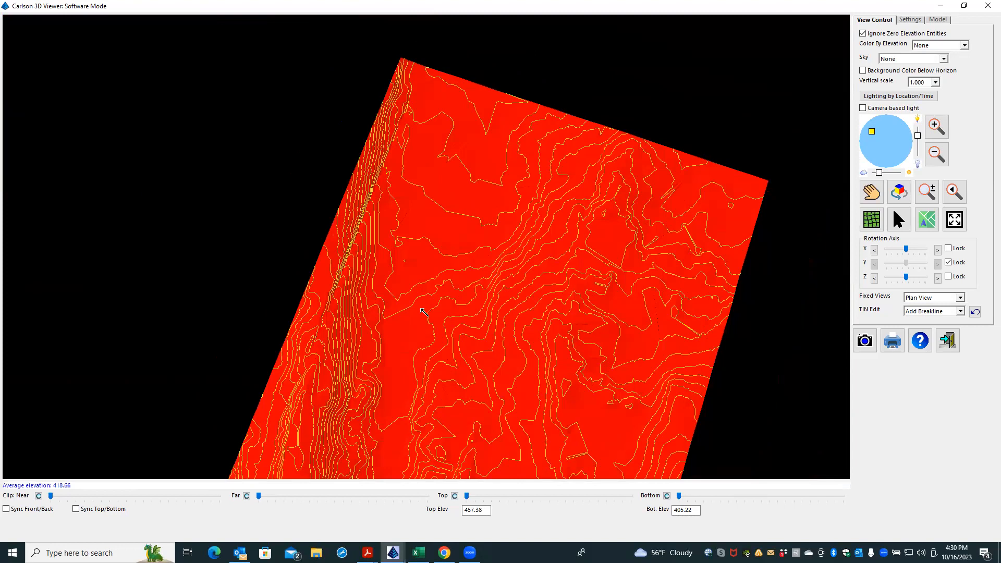
scroll(423, 198, "down", 2)
scroll(423, 379, "up", 2)
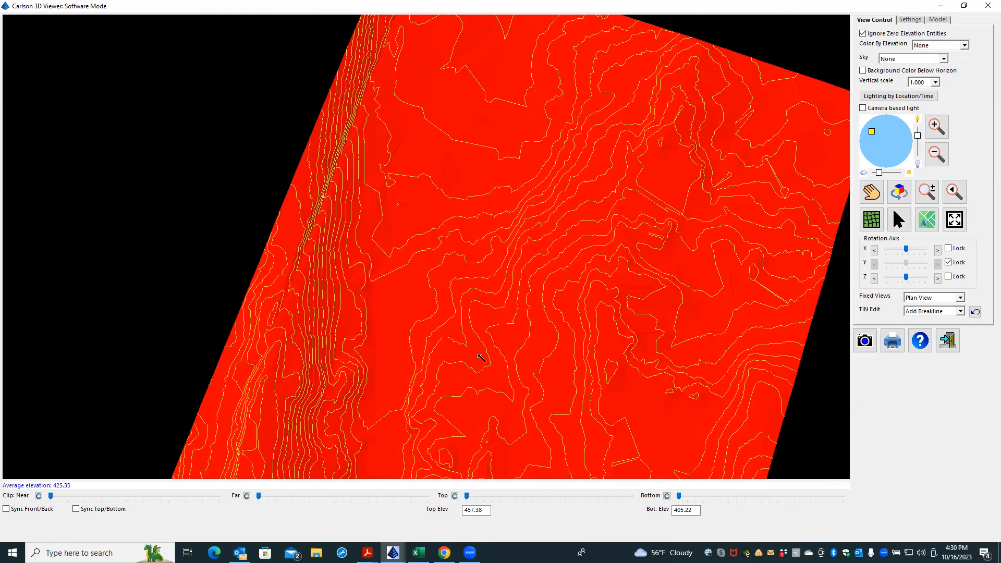
scroll(494, 323, "up", 2)
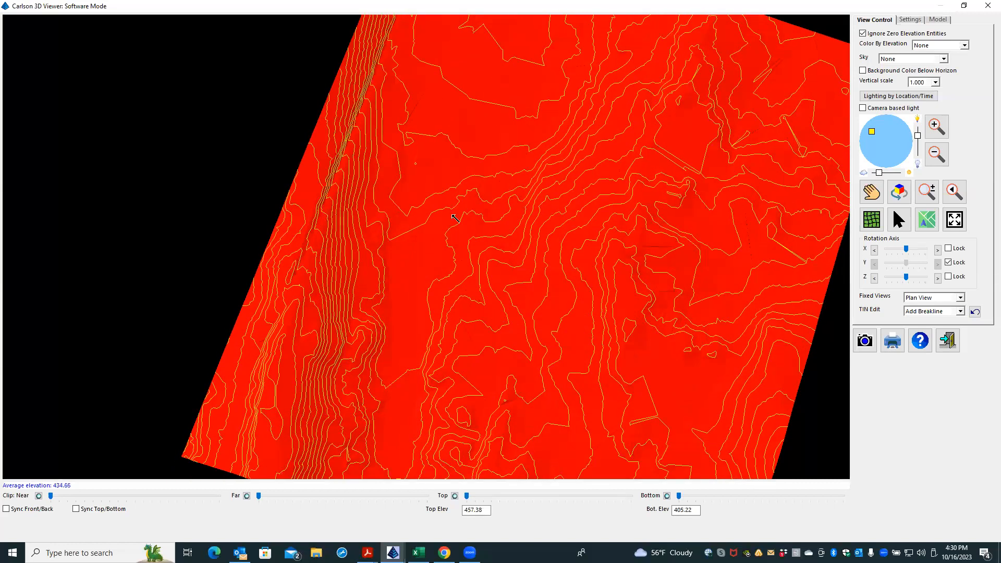
scroll(409, 151, "up", 3)
scroll(406, 230, "down", 2)
scroll(403, 120, "up", 3)
scroll(424, 215, "down", 2)
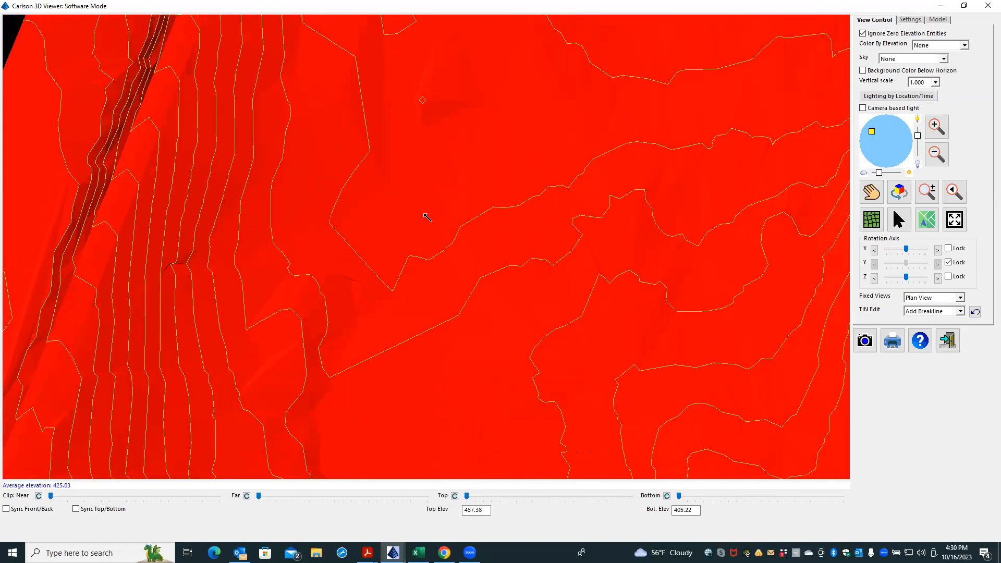
scroll(428, 226, "down", 1)
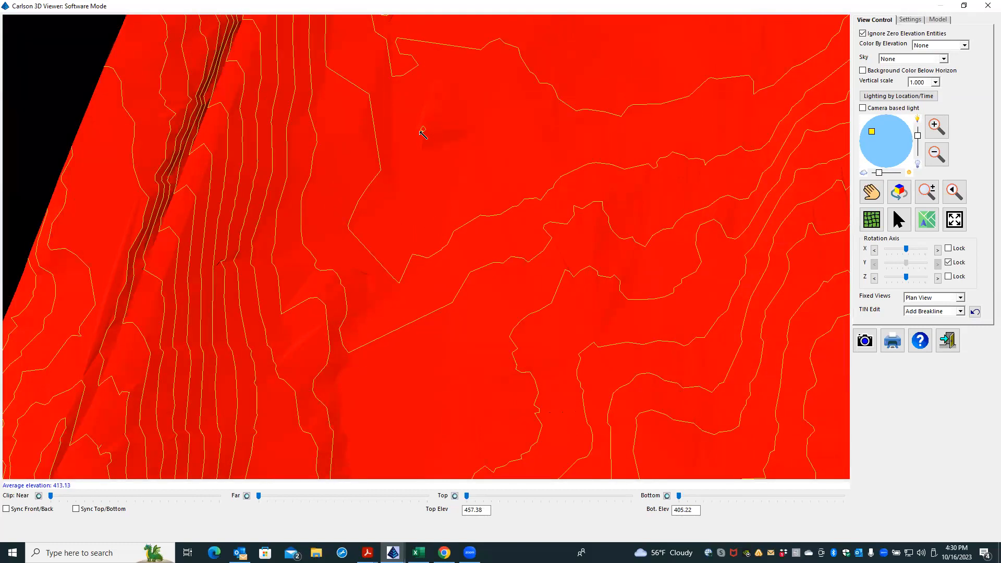
scroll(445, 221, "down", 1)
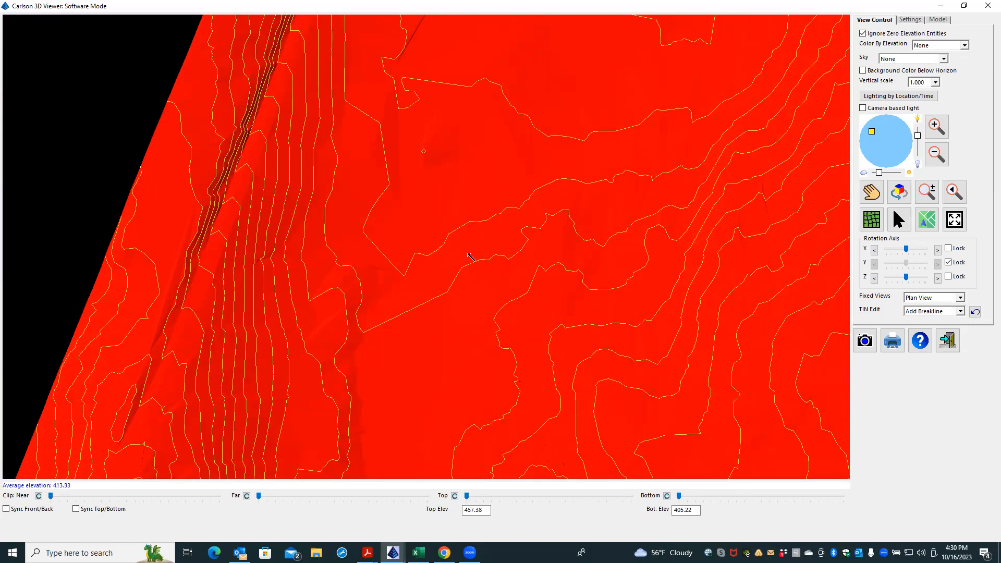
scroll(472, 257, "down", 1)
left_click_drag(398, 203, 385, 271)
scroll(381, 255, "down", 2)
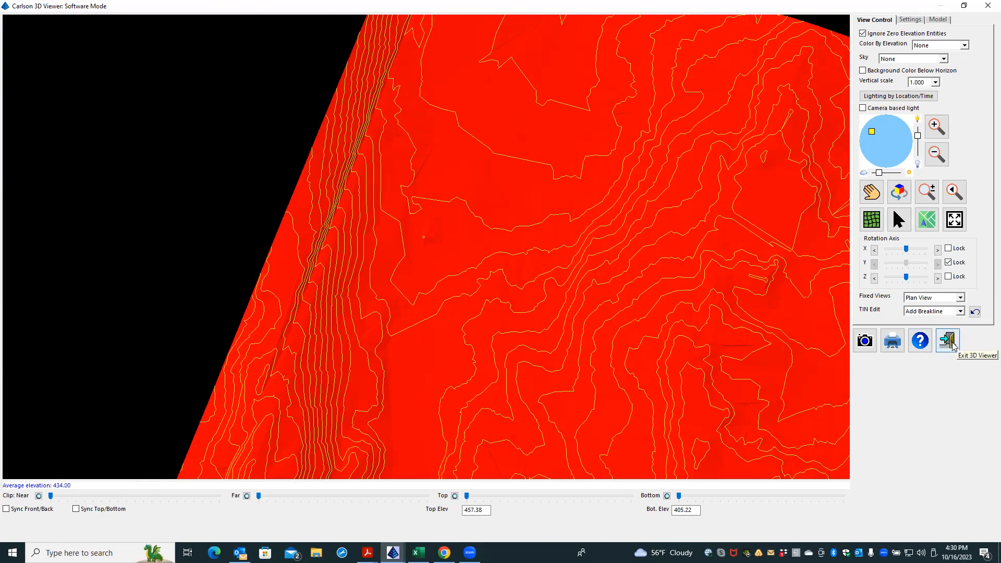
Add a breakline across the horizontal dark crease in the eastern contours, from the contour bend north of it to the bend south of it.
scroll(789, 416, "up", 4)
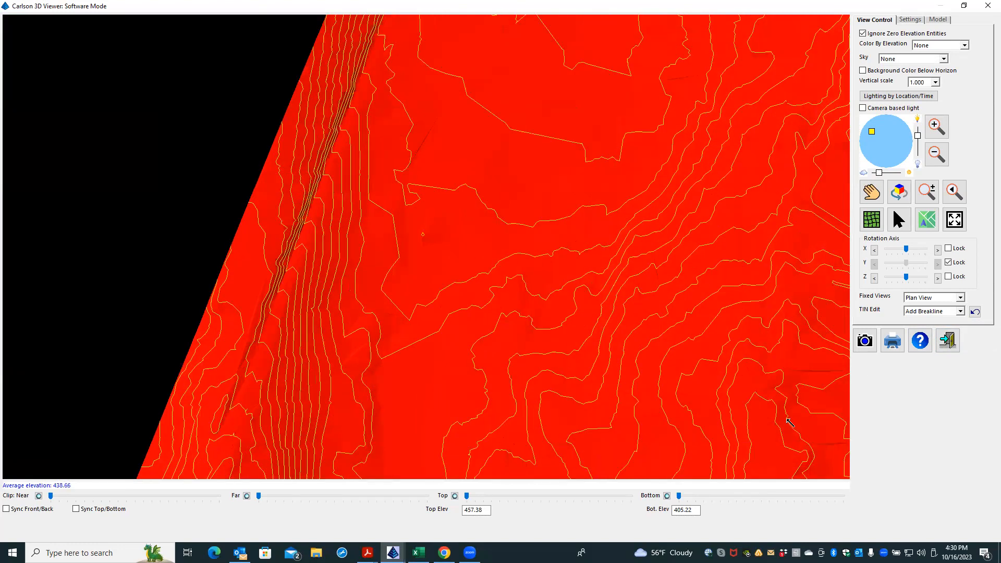
middle_click_drag(583, 339, 392, 283)
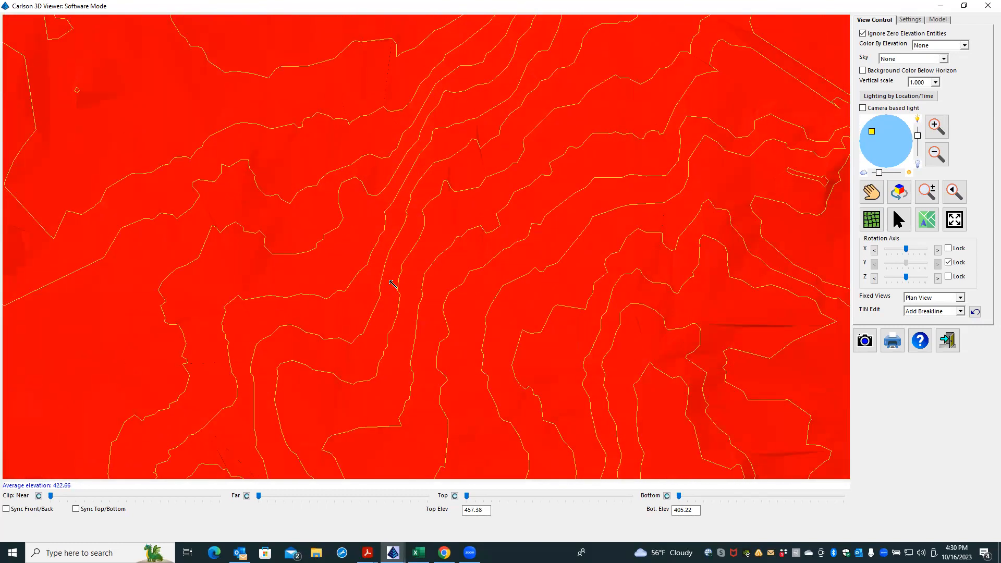
left_click(754, 288)
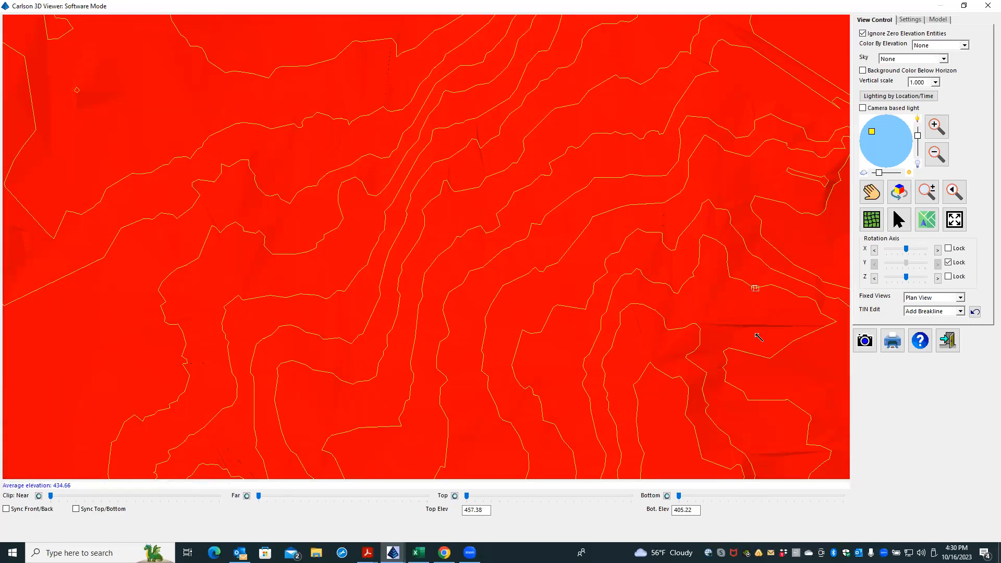
left_click(770, 358)
Try a breakline across the next horizontal crease farther south, between the contours north and south of it, and undo it.
scroll(573, 235, "down", 5)
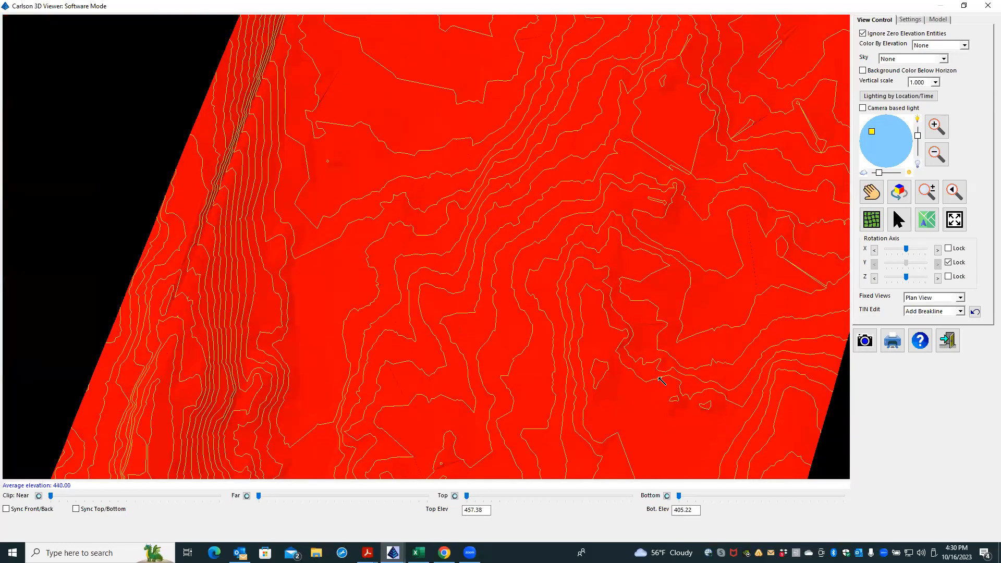
scroll(660, 354, "up", 5)
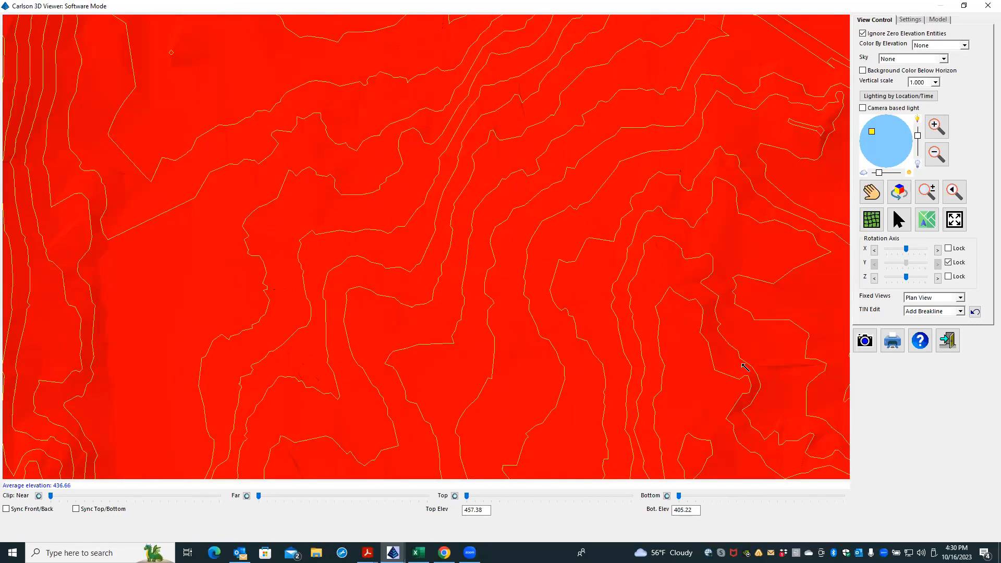
left_click(789, 321)
left_click(777, 435)
left_click(975, 311)
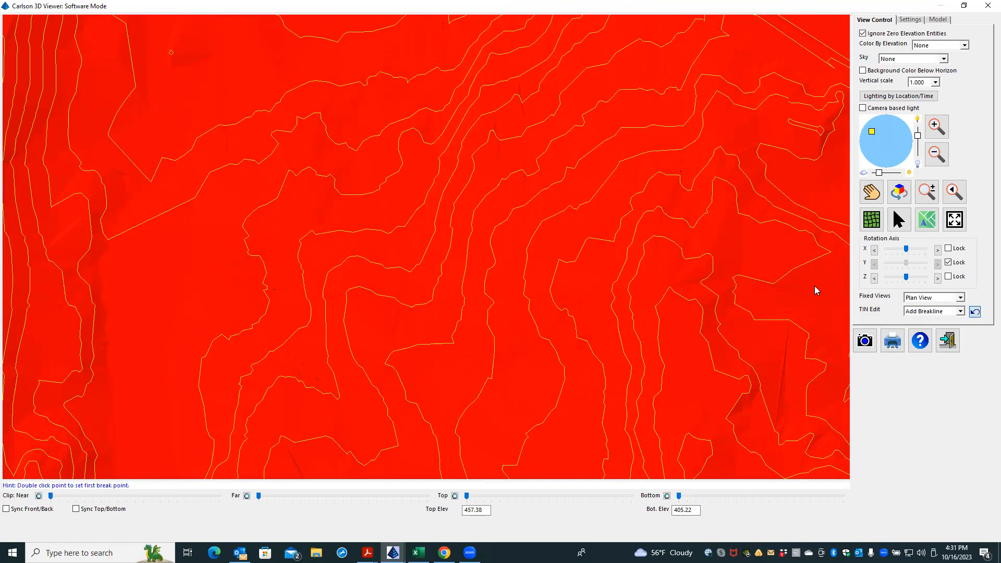
Exit the 3D viewer and save the edited surface as the new triangulation file EG_MERGED_EDITED.tin in the Carlson job folder.
left_click(948, 342)
left_click(475, 285)
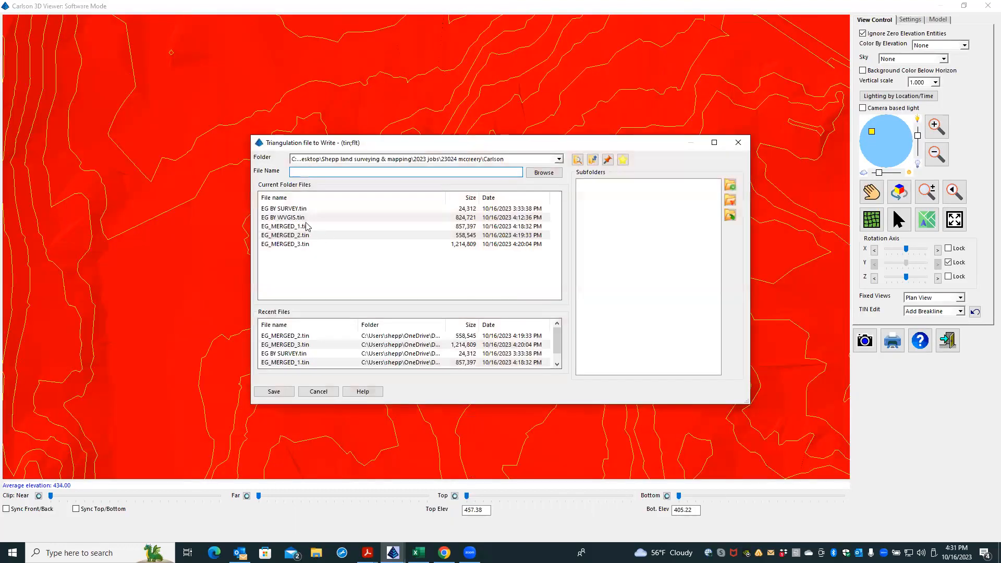
left_click(275, 229)
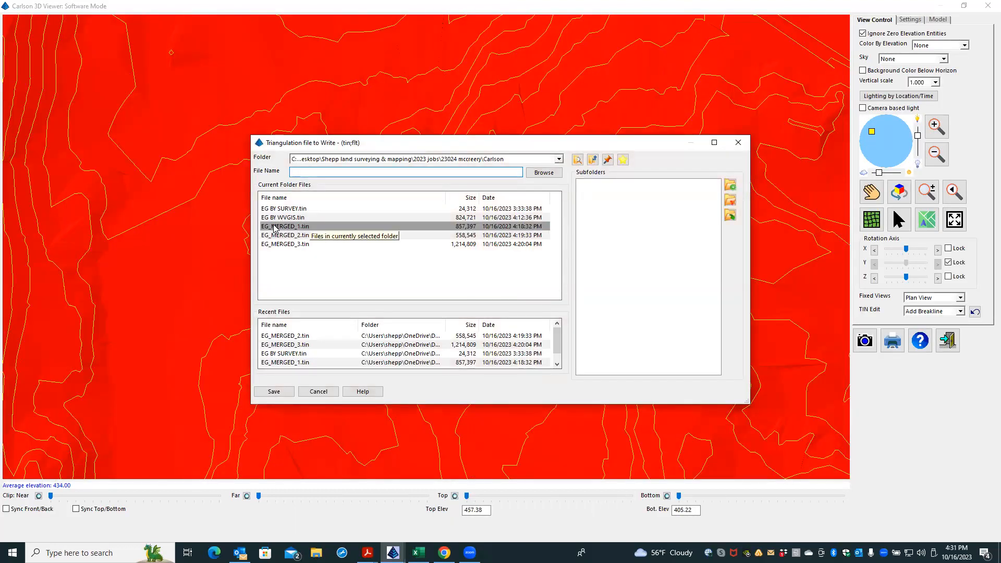
left_click(329, 171)
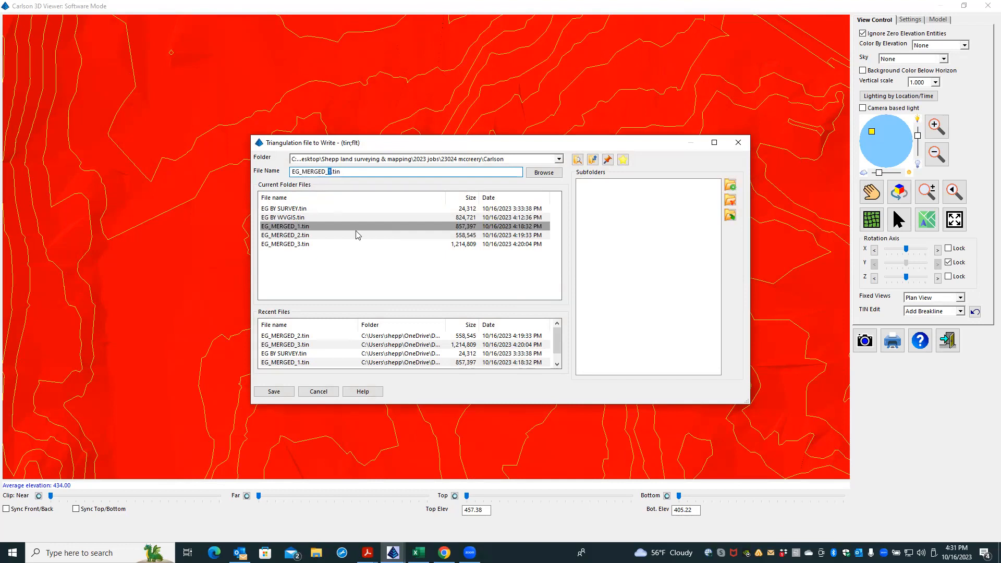
type("EDITED")
key("Return")
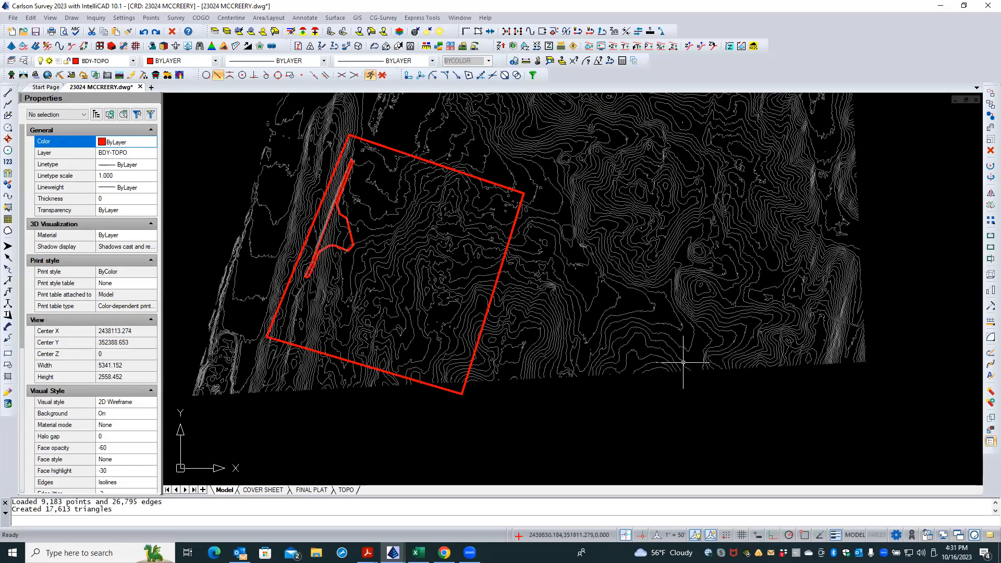
Restore the hidden layers with the property lines, survey linework and tile grid around the contours.
left_click(275, 34)
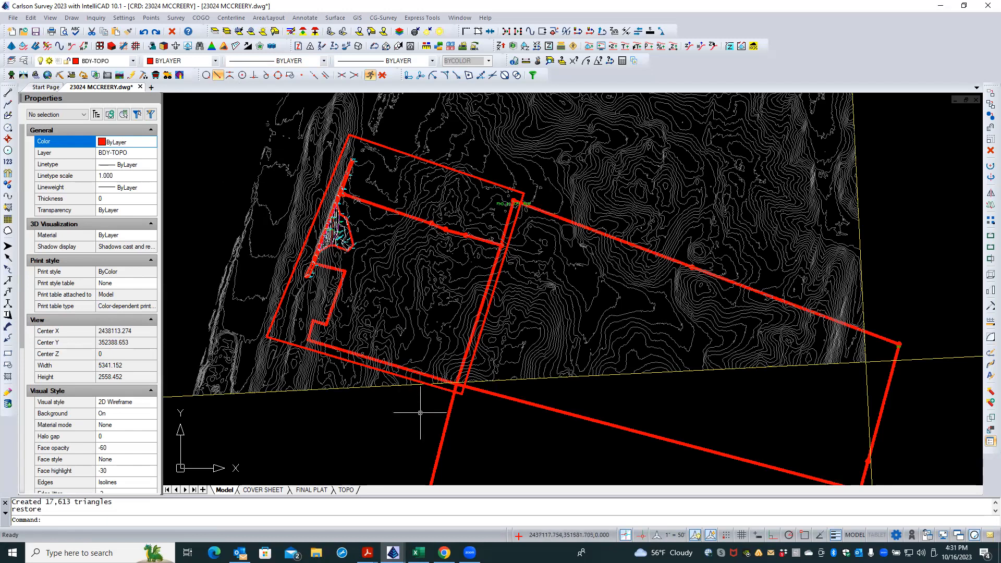
scroll(422, 412, "down", 3)
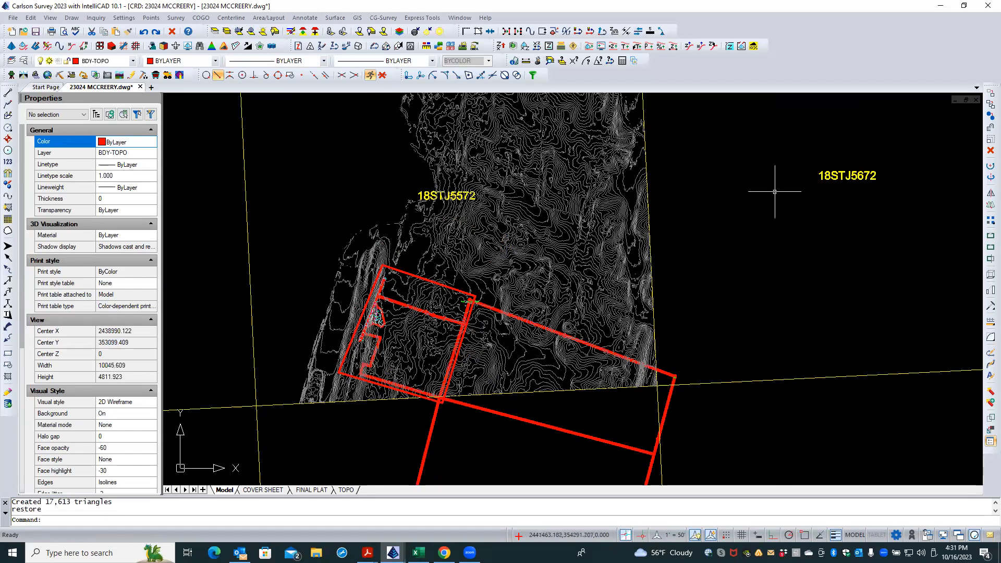
scroll(701, 273, "down", 3)
scroll(704, 271, "up", 4)
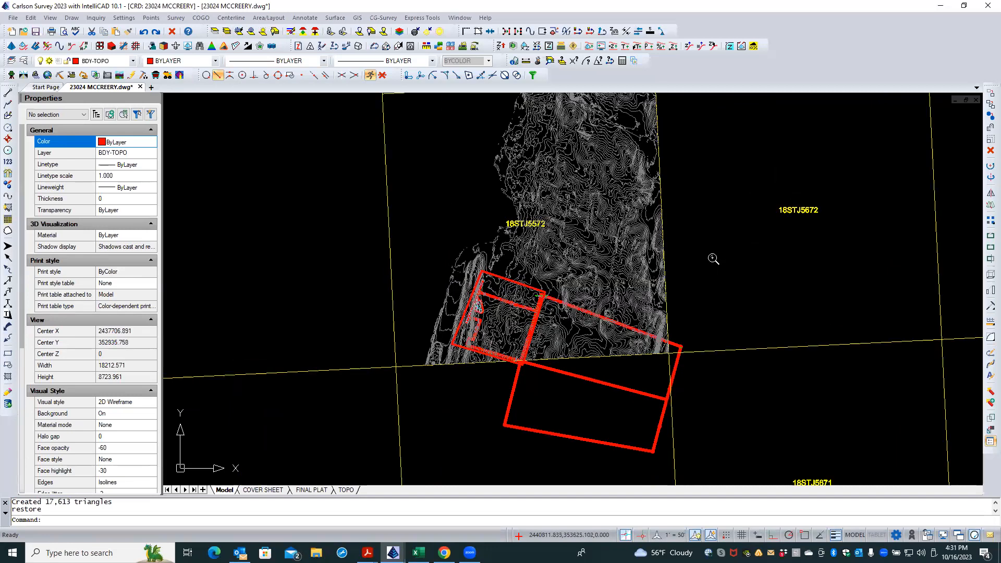
scroll(348, 364, "up", 3)
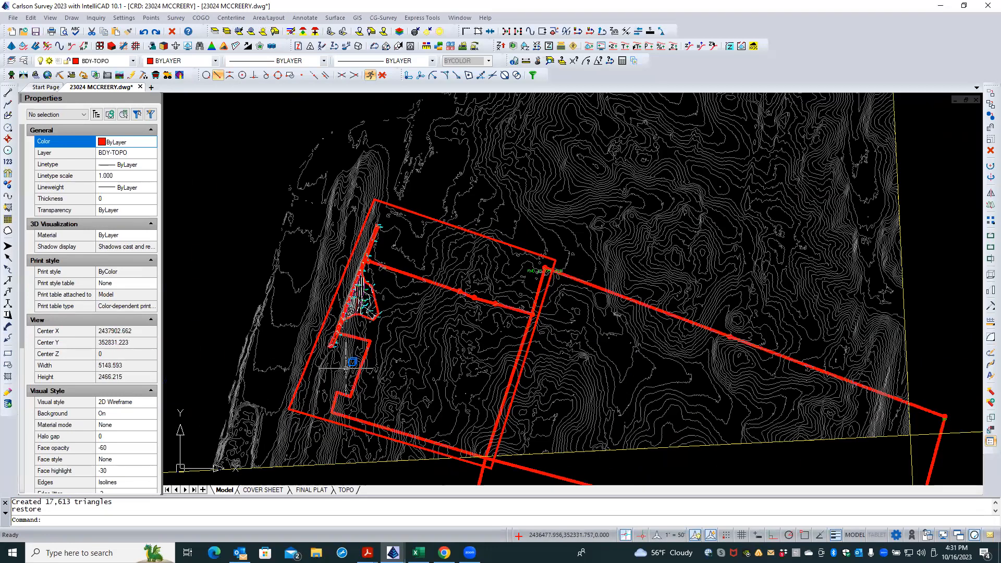
scroll(522, 282, "up", 2)
scroll(524, 281, "down", 2)
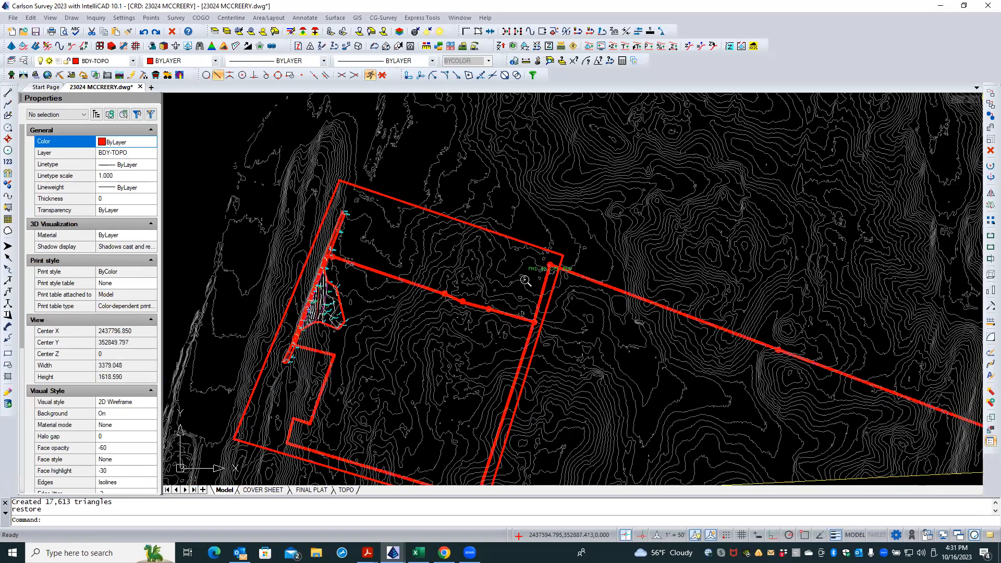
Examine the survey contours and spot elevations inside the small red survey boundary against the surrounding GIS contours.
scroll(347, 368, "up", 3)
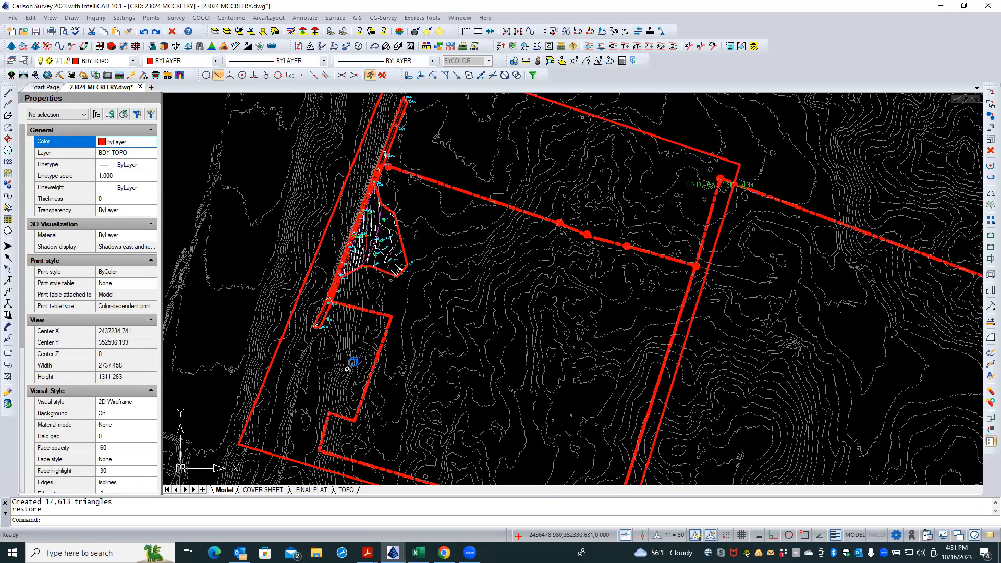
scroll(371, 261, "up", 4)
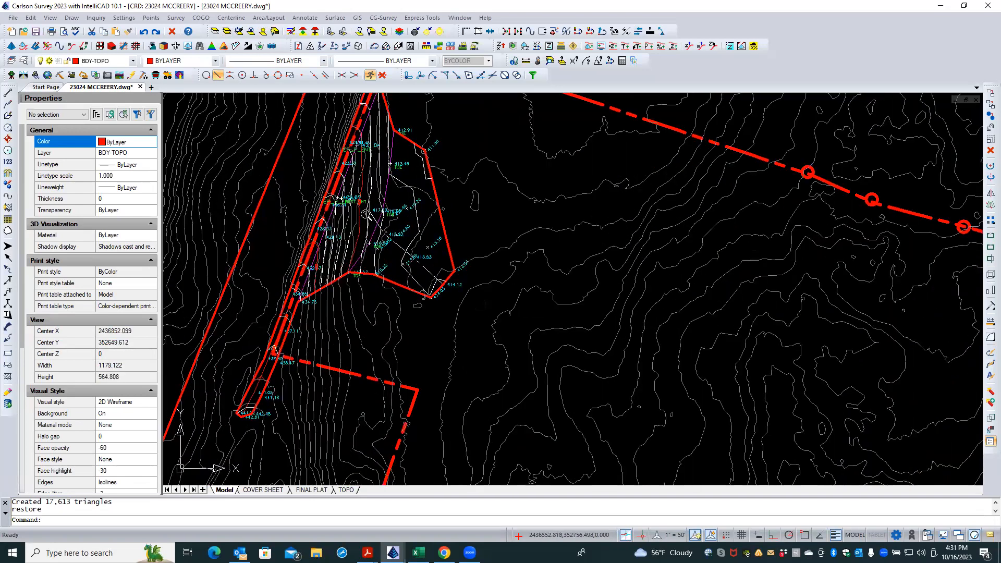
scroll(366, 214, "up", 3)
middle_click_drag(366, 213, 399, 260)
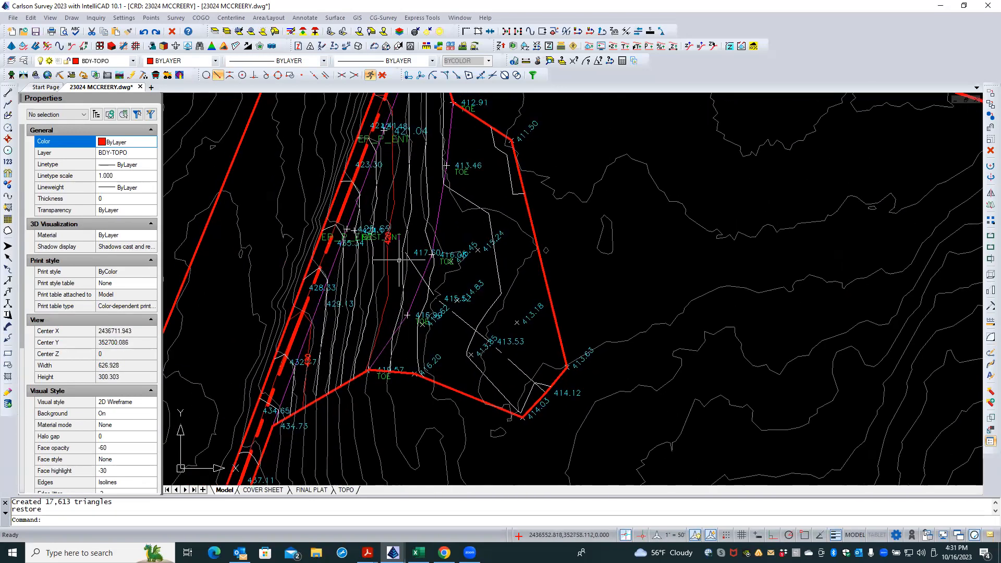
scroll(397, 262, "up", 3)
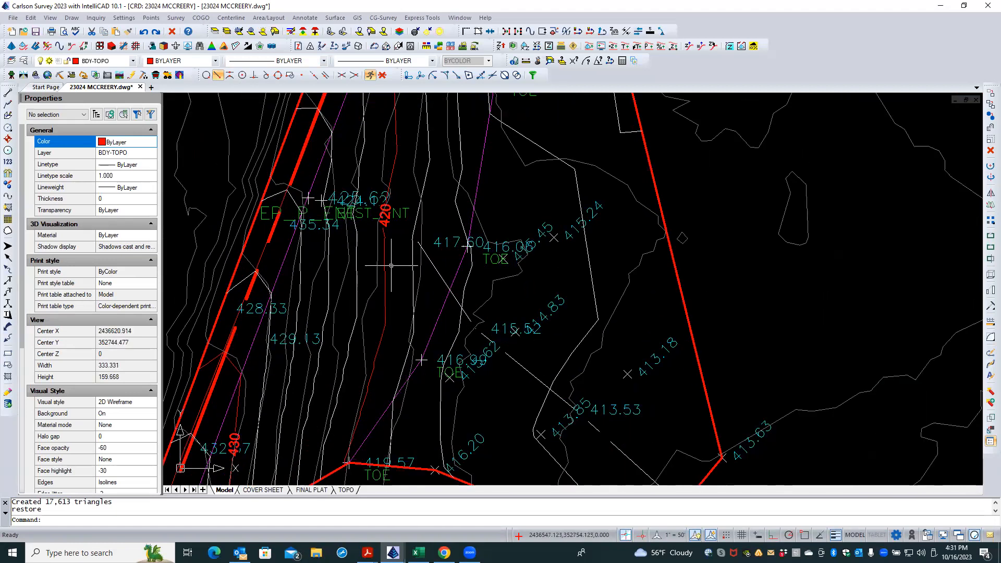
scroll(392, 267, "down", 2)
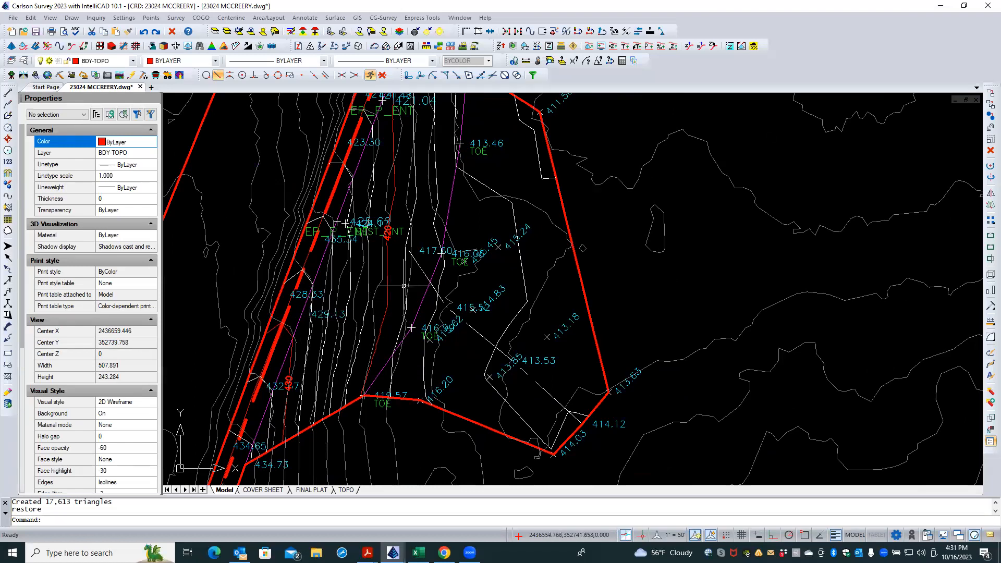
scroll(404, 286, "down", 2)
middle_click_drag(406, 286, 473, 247)
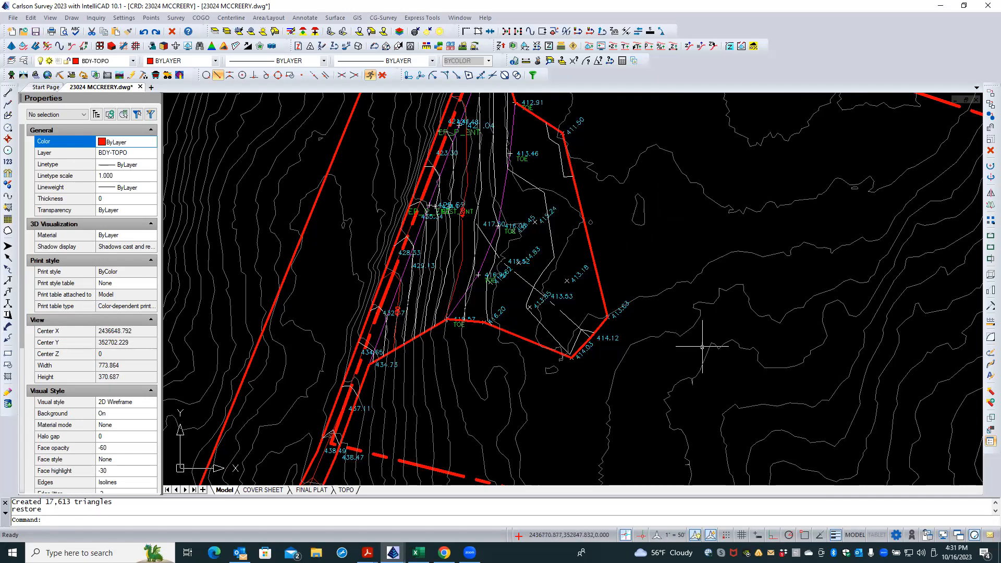
scroll(518, 396, "down", 1)
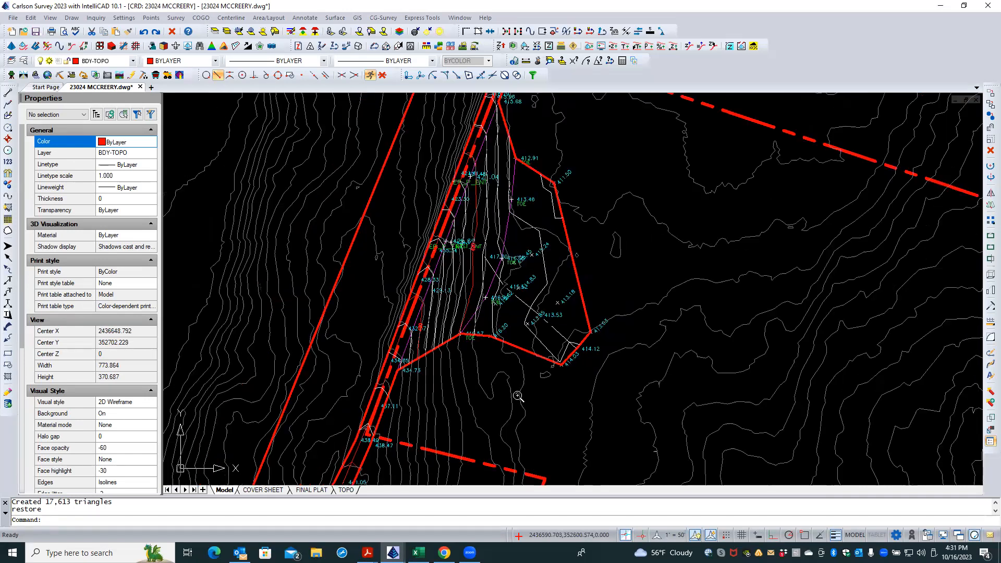
scroll(518, 396, "down", 2)
scroll(526, 201, "up", 2)
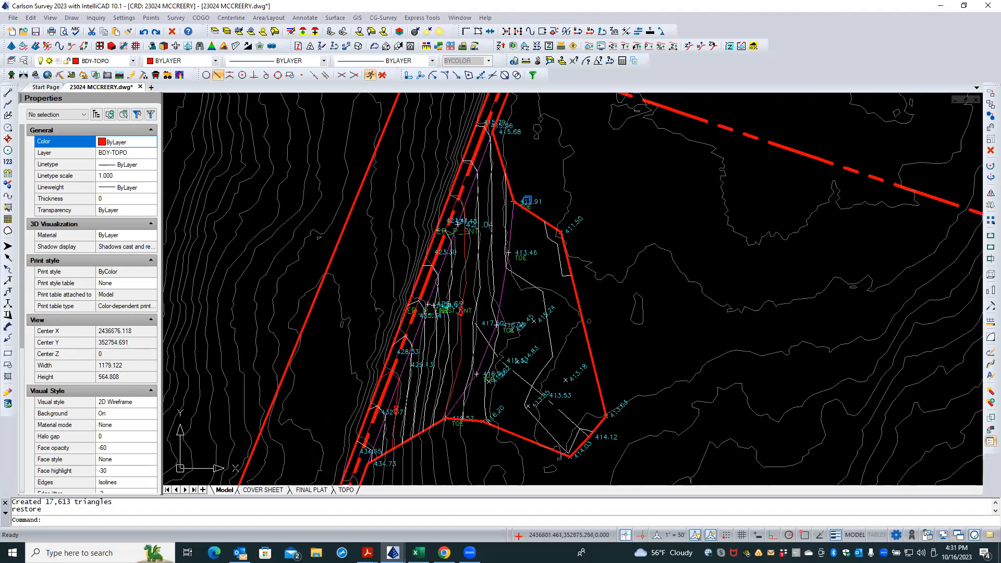
Save the 23024 MCCREERY drawing under its existing name.
scroll(402, 251, "down", 3)
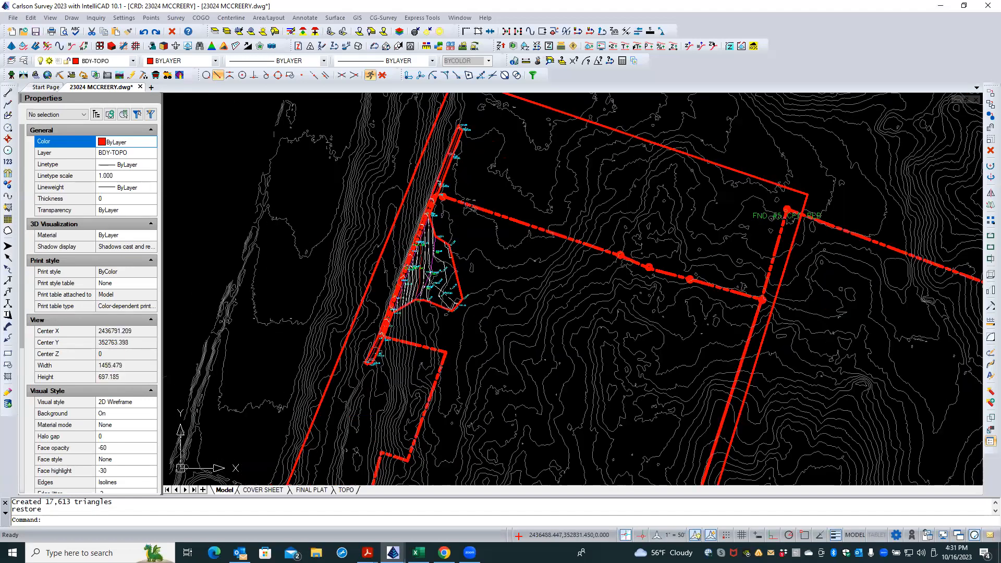
scroll(628, 171, "down", 3)
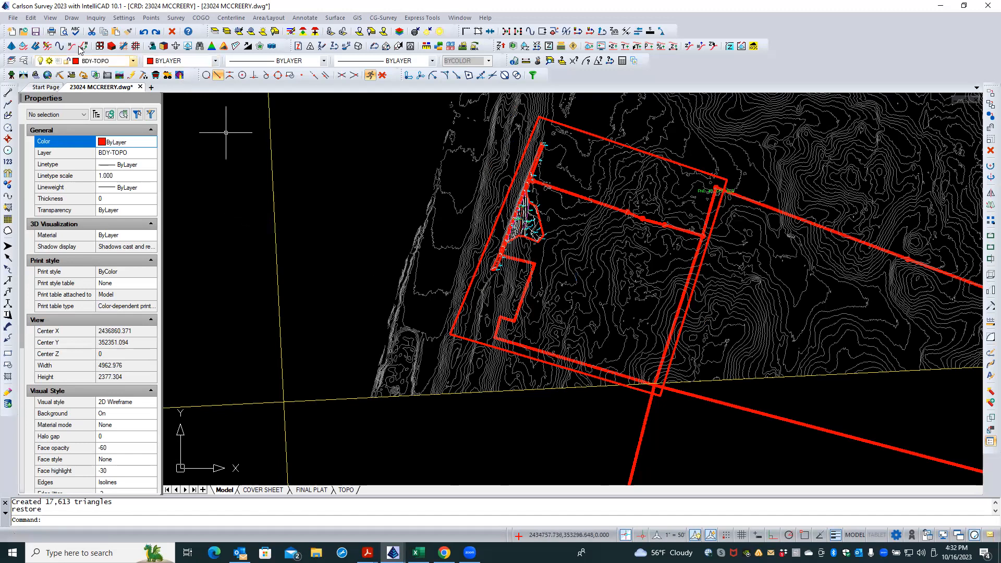
left_click(35, 33)
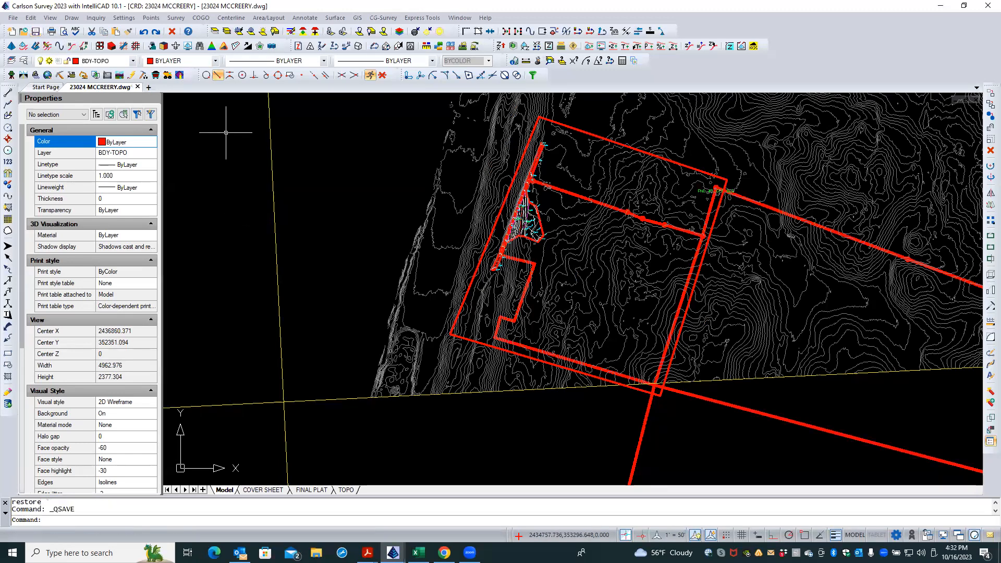